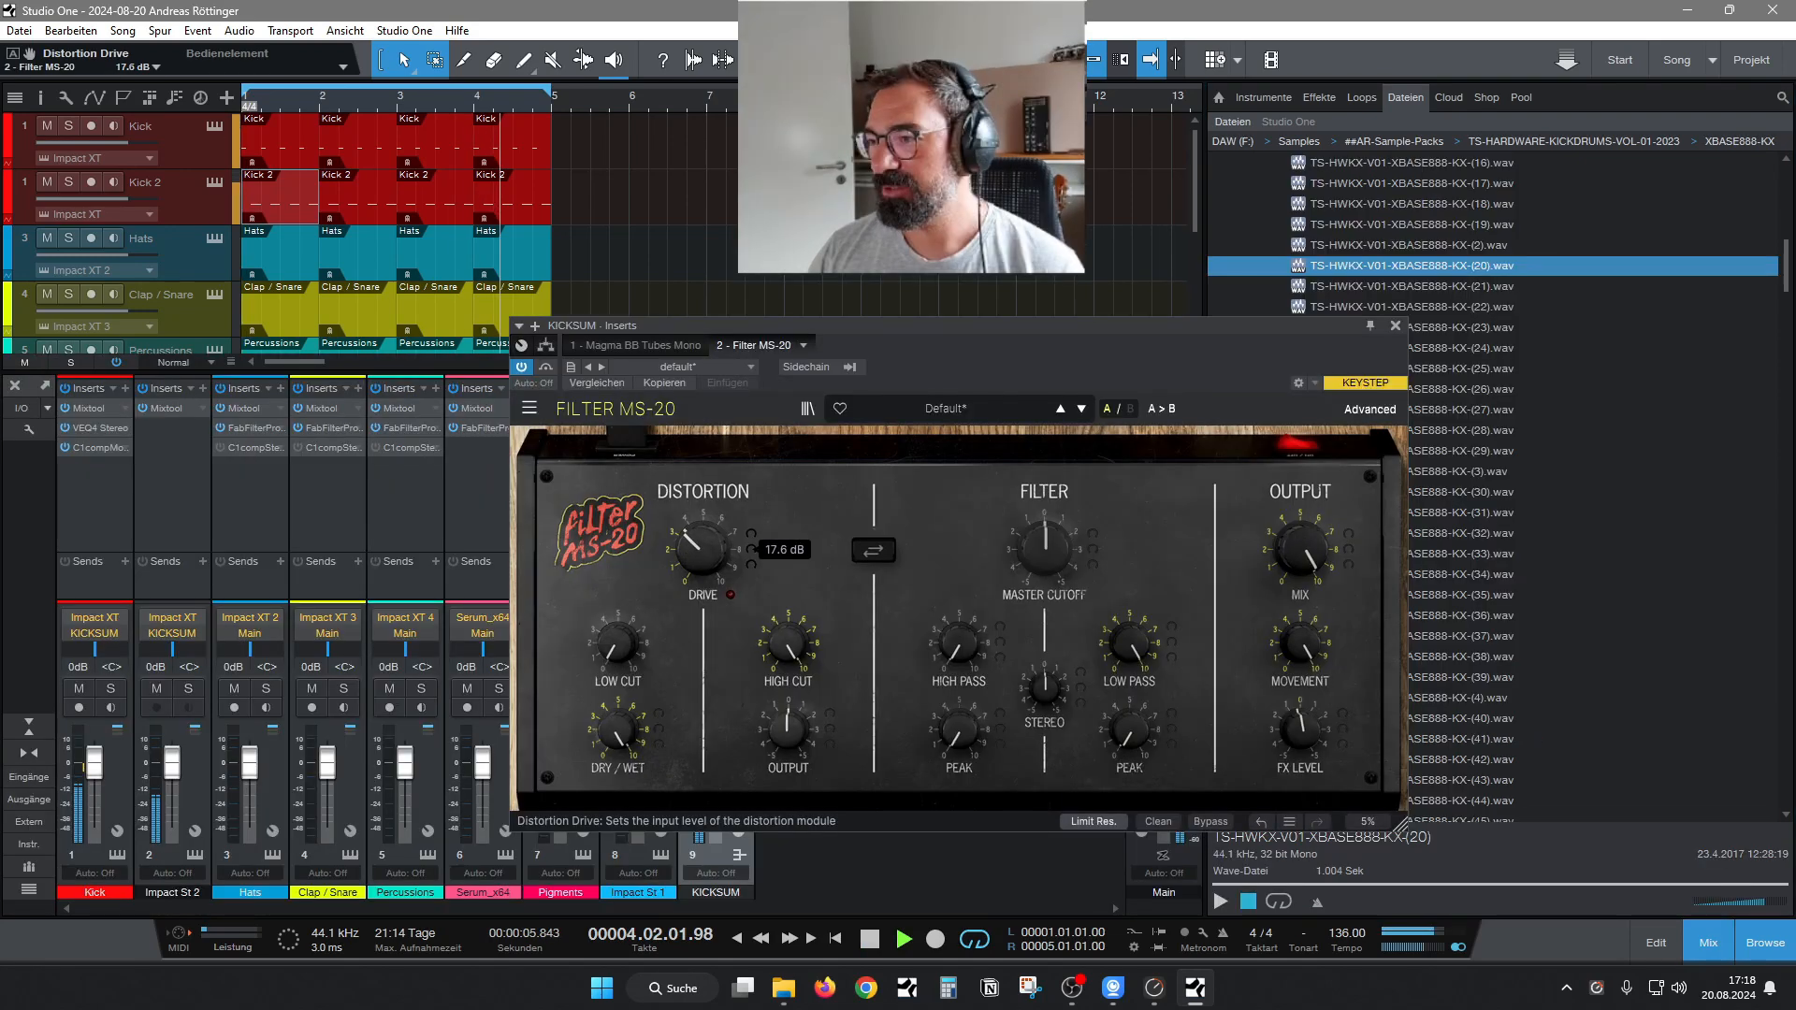
pyautogui.click(1218, 507)
pyautogui.click(1285, 590)
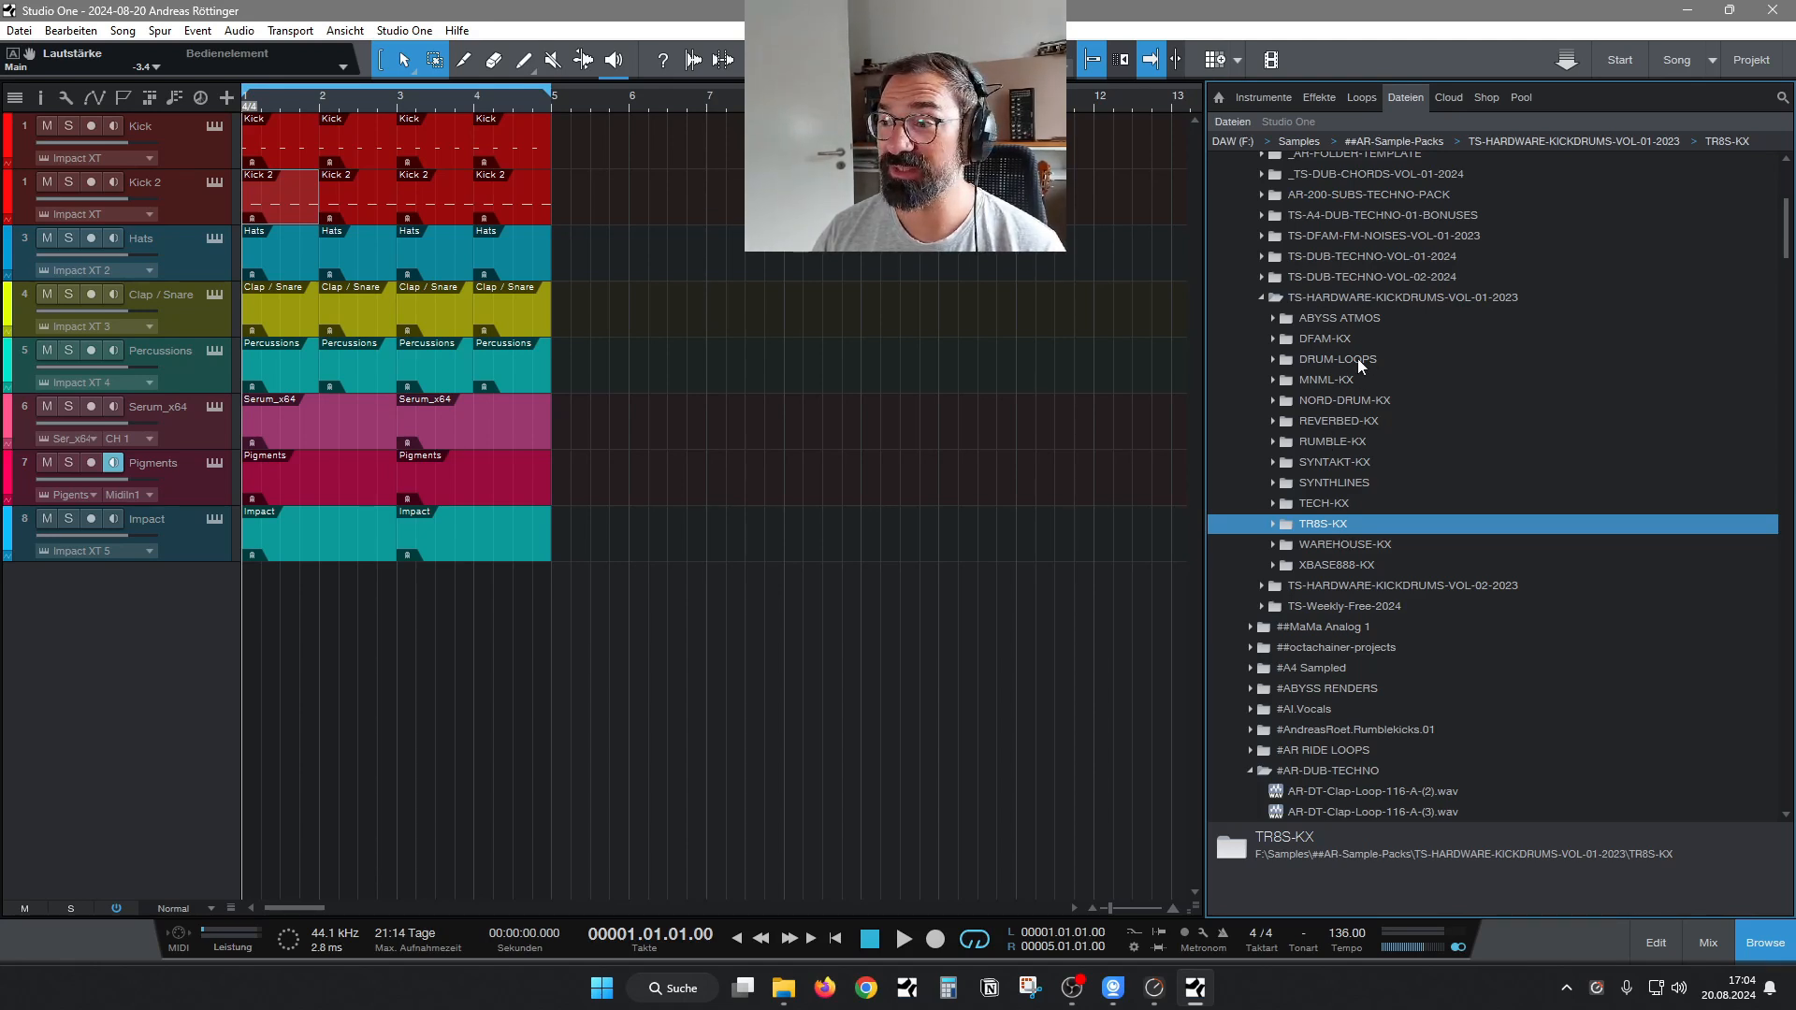
# Open the DFAM-KX folder of the TS-HARDWARE-KICKDRUMS-VOL-01-2023 pack and preview the kick sample TS-HWKX-V01-DFAM-KX-(45).wav.
pyautogui.click(1321, 297)
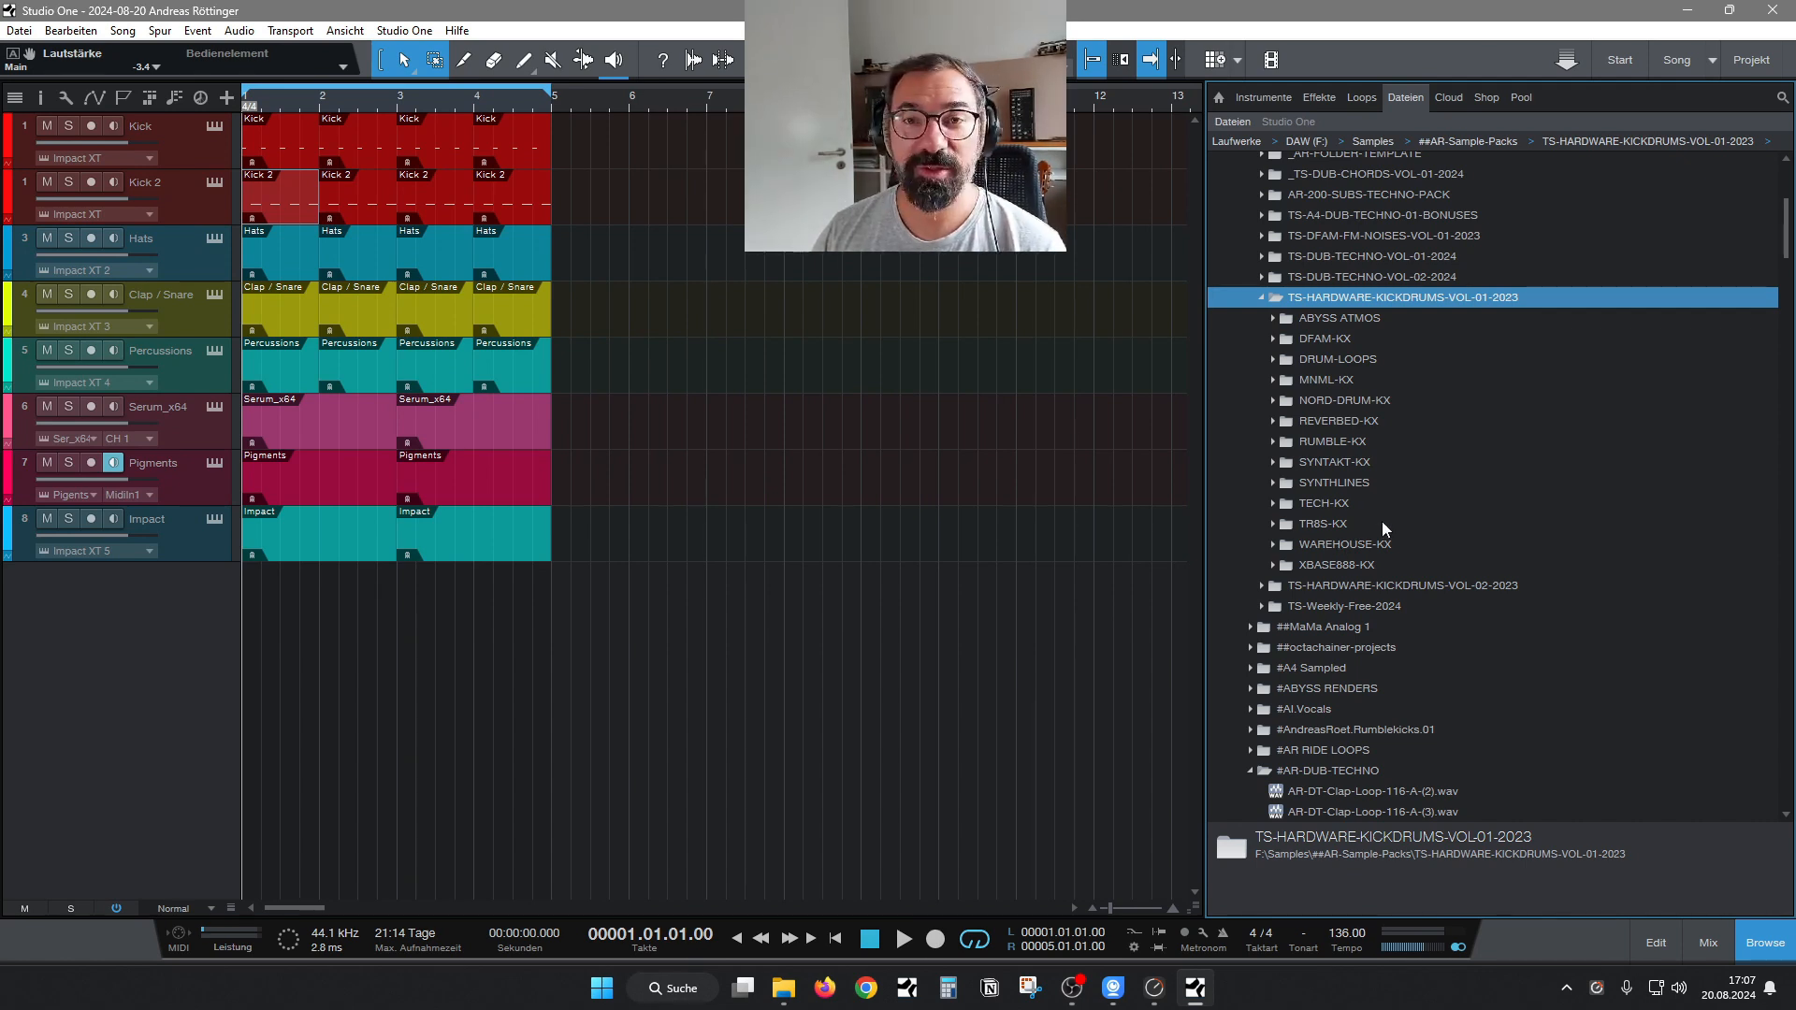
pyautogui.click(1269, 339)
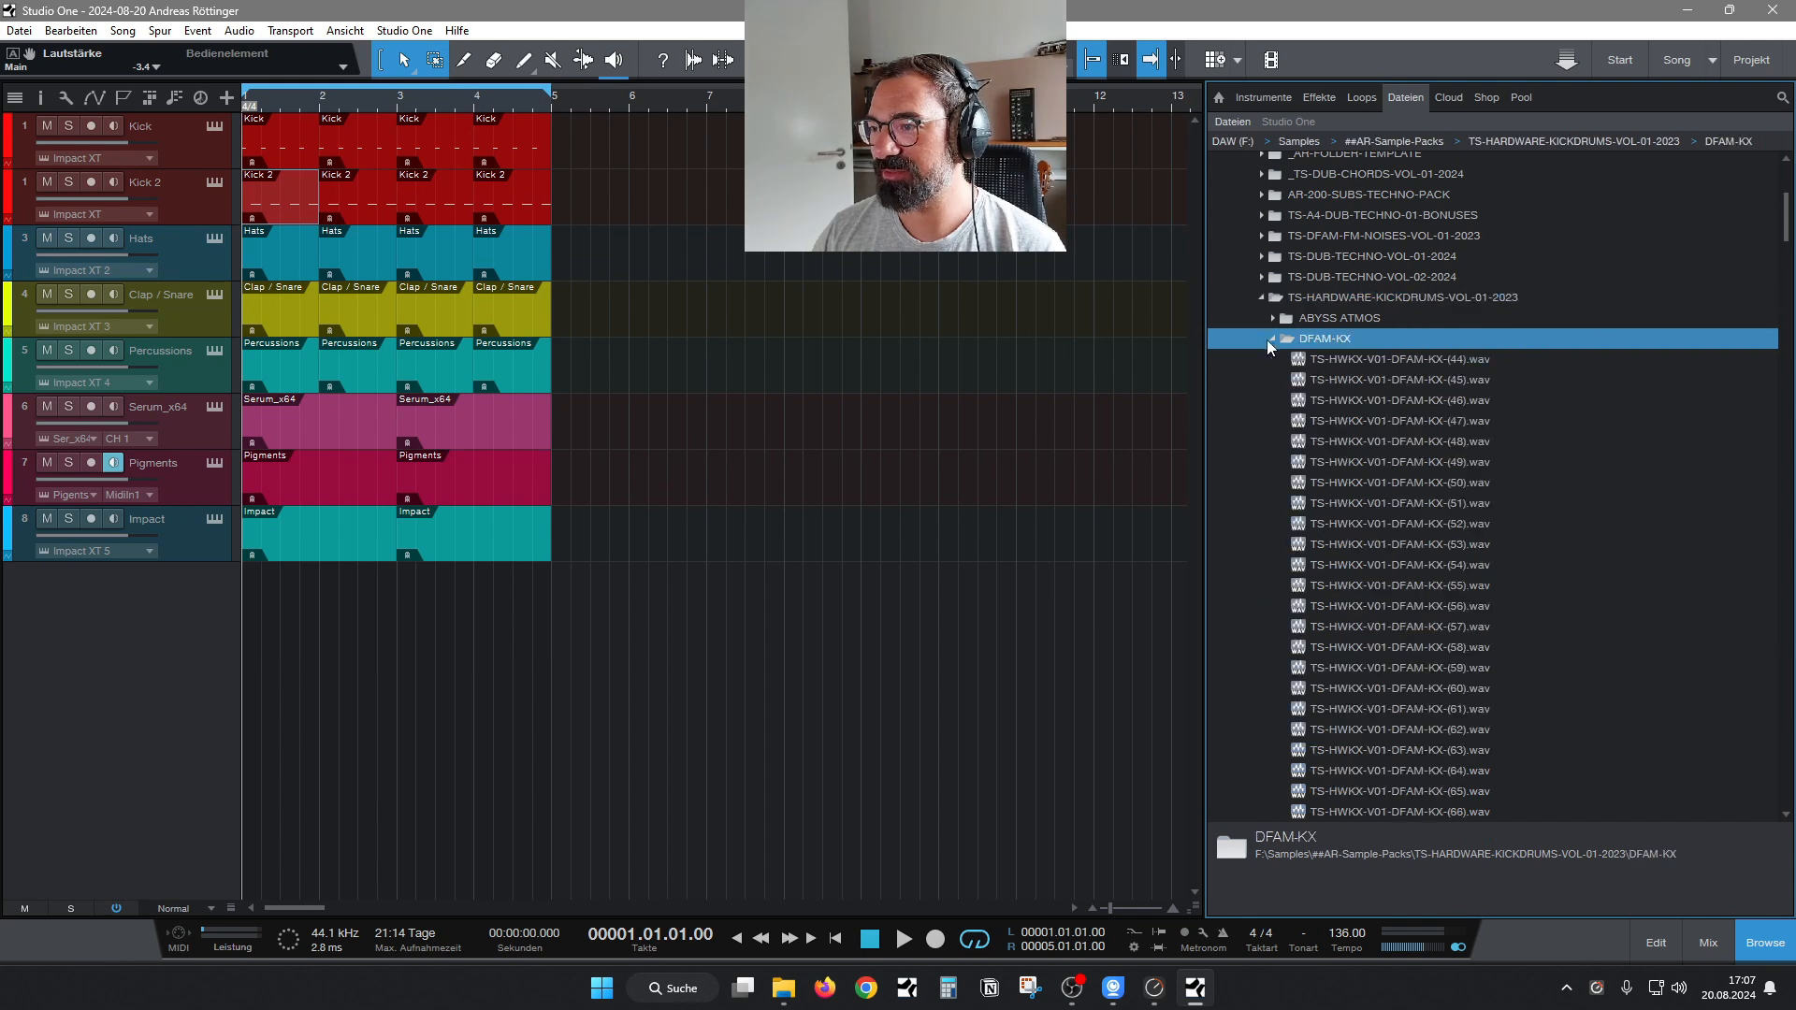
pyautogui.click(1386, 381)
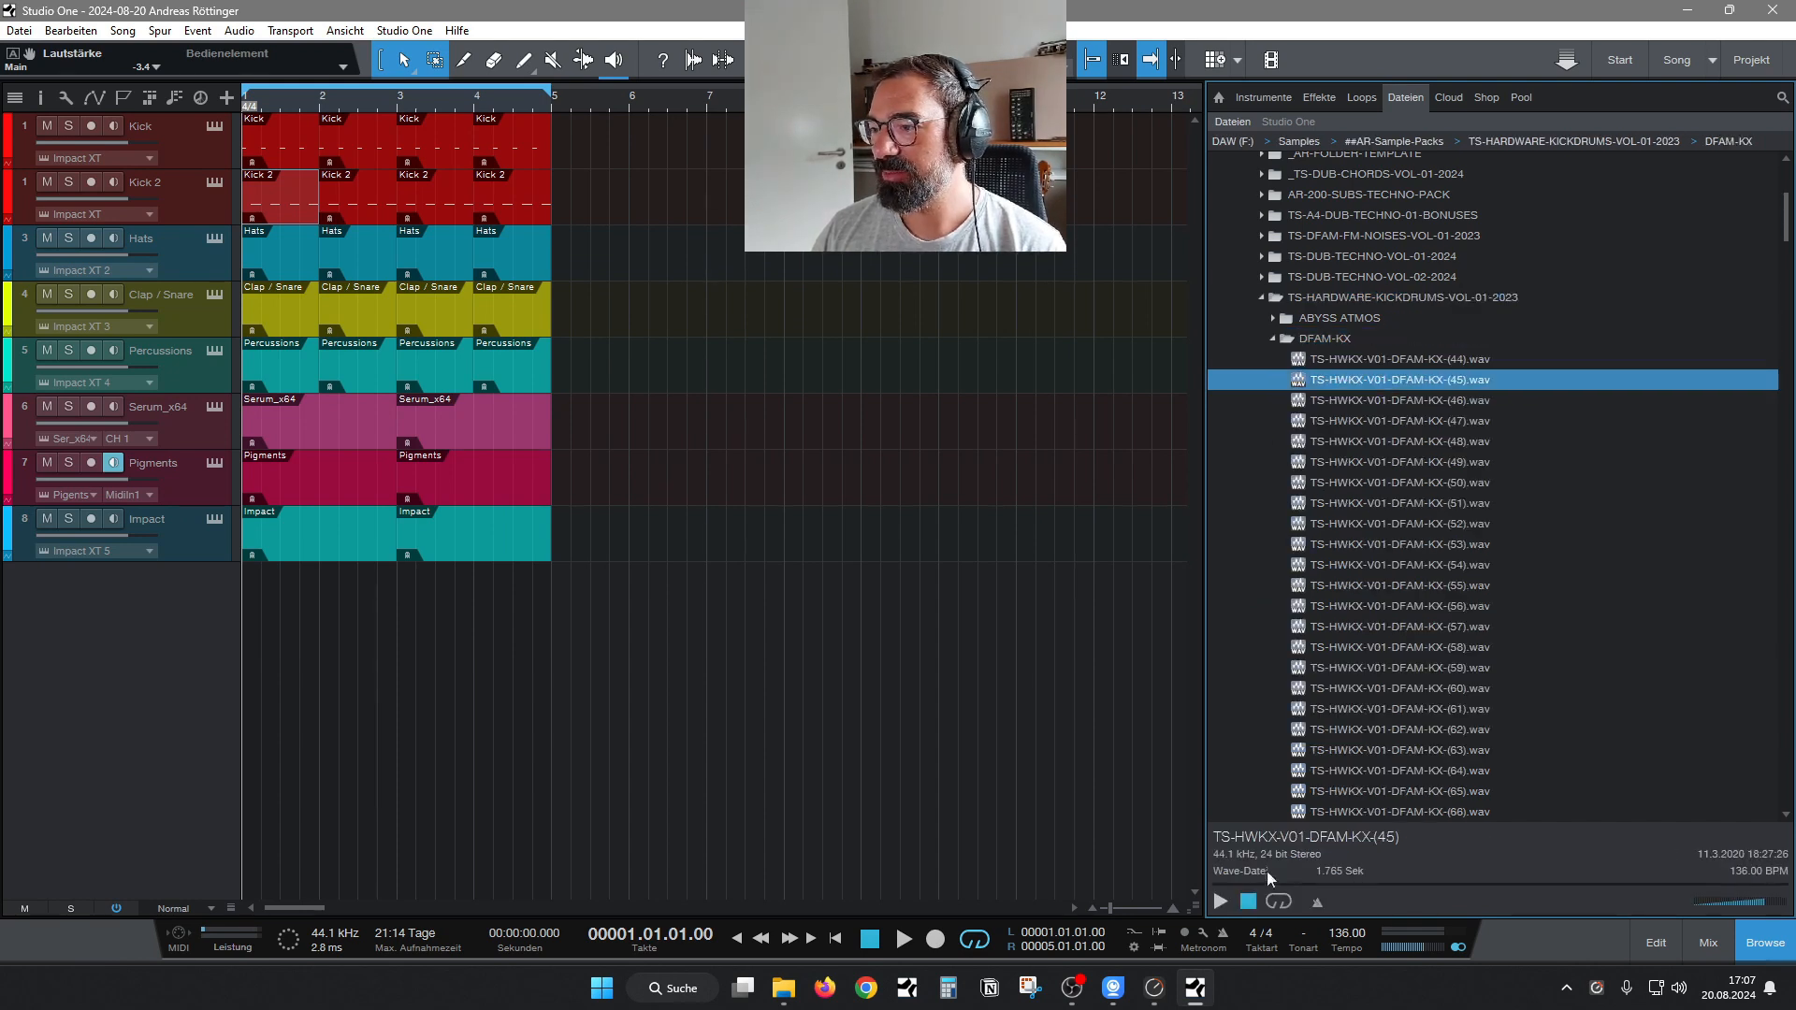
pyautogui.click(1222, 901)
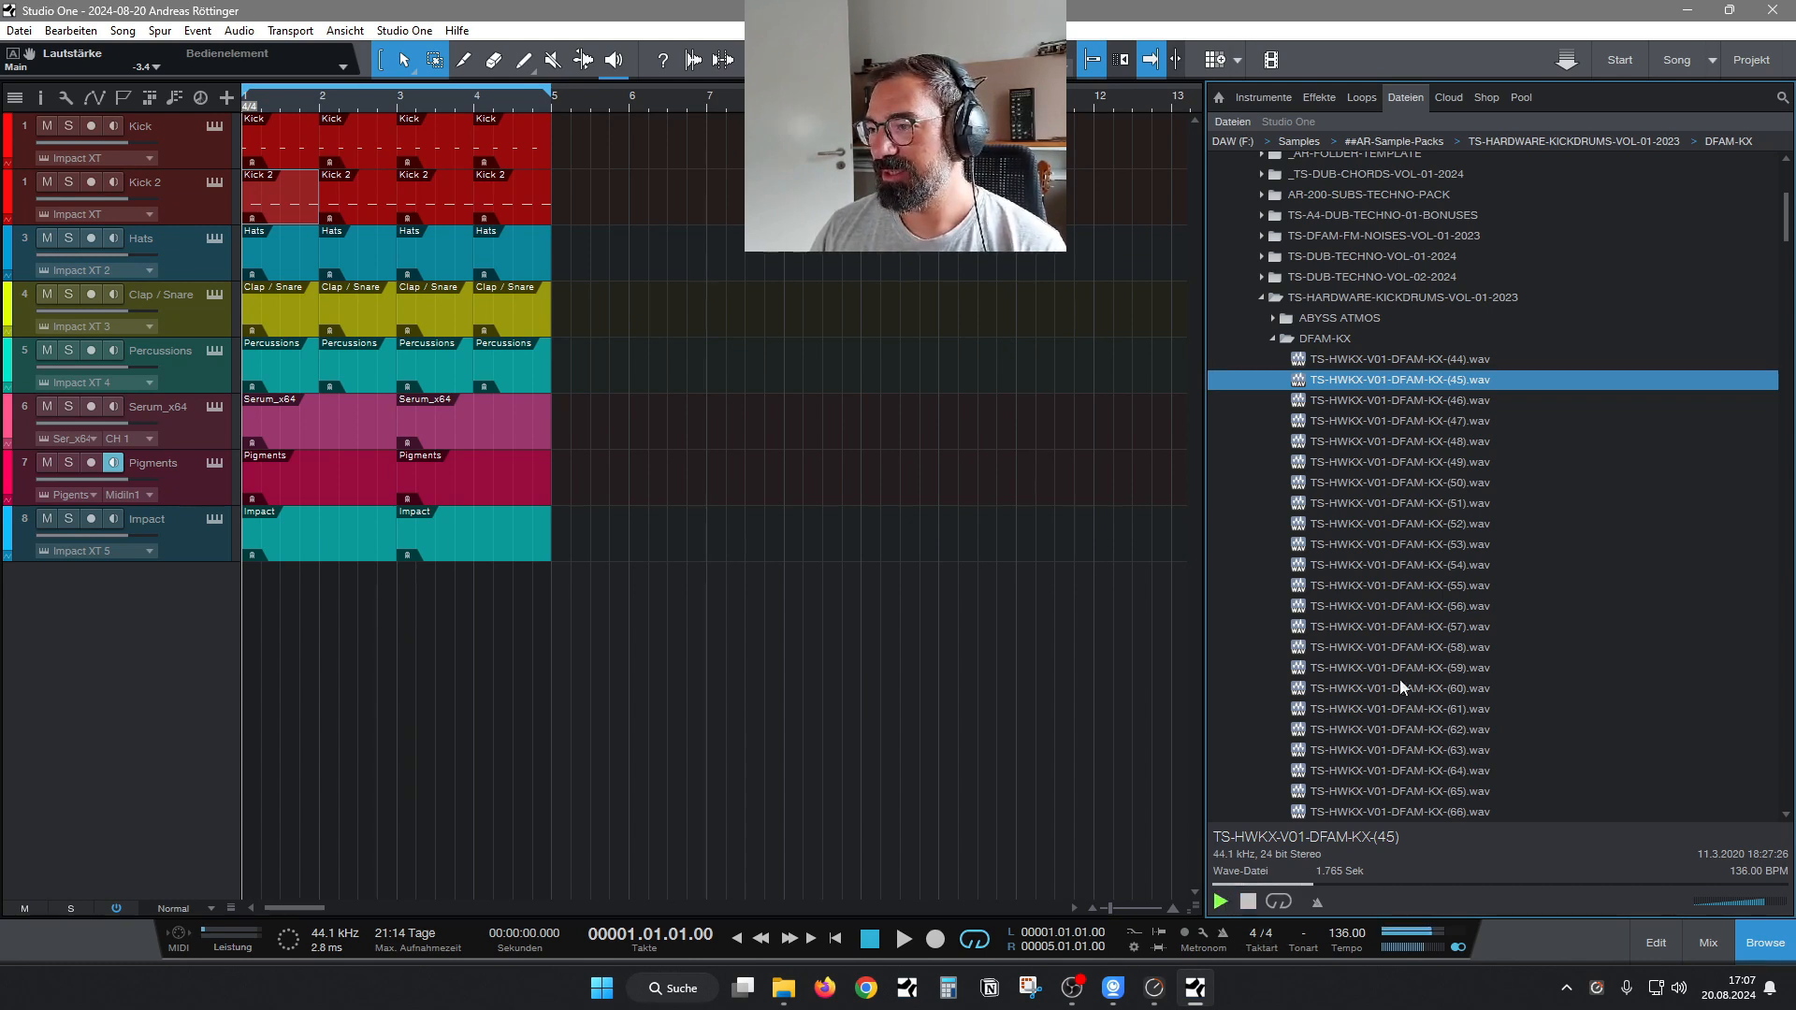
# Audition the dry DFAM-KX kick samples one after another, from about number 49 through number 84.
pyautogui.click(1371, 468)
pyautogui.press('Down')
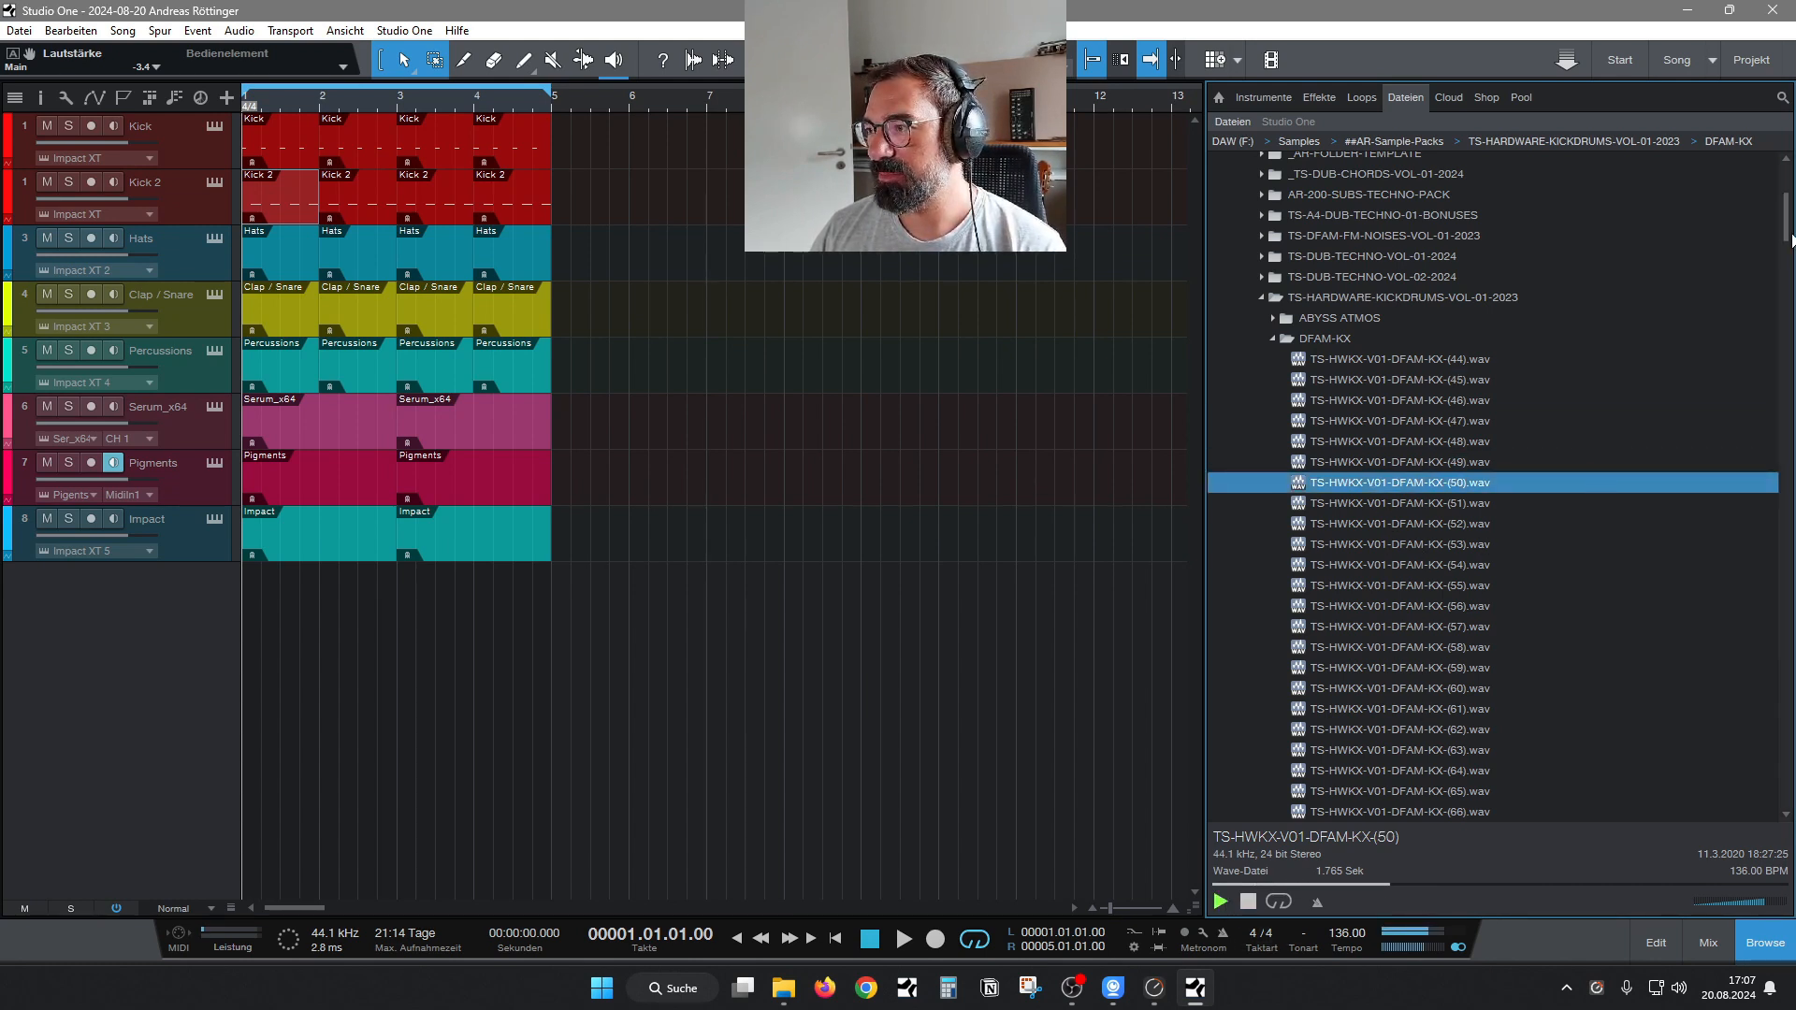
pyautogui.press('Down')
pyautogui.scroll(-5, 1787, 217)
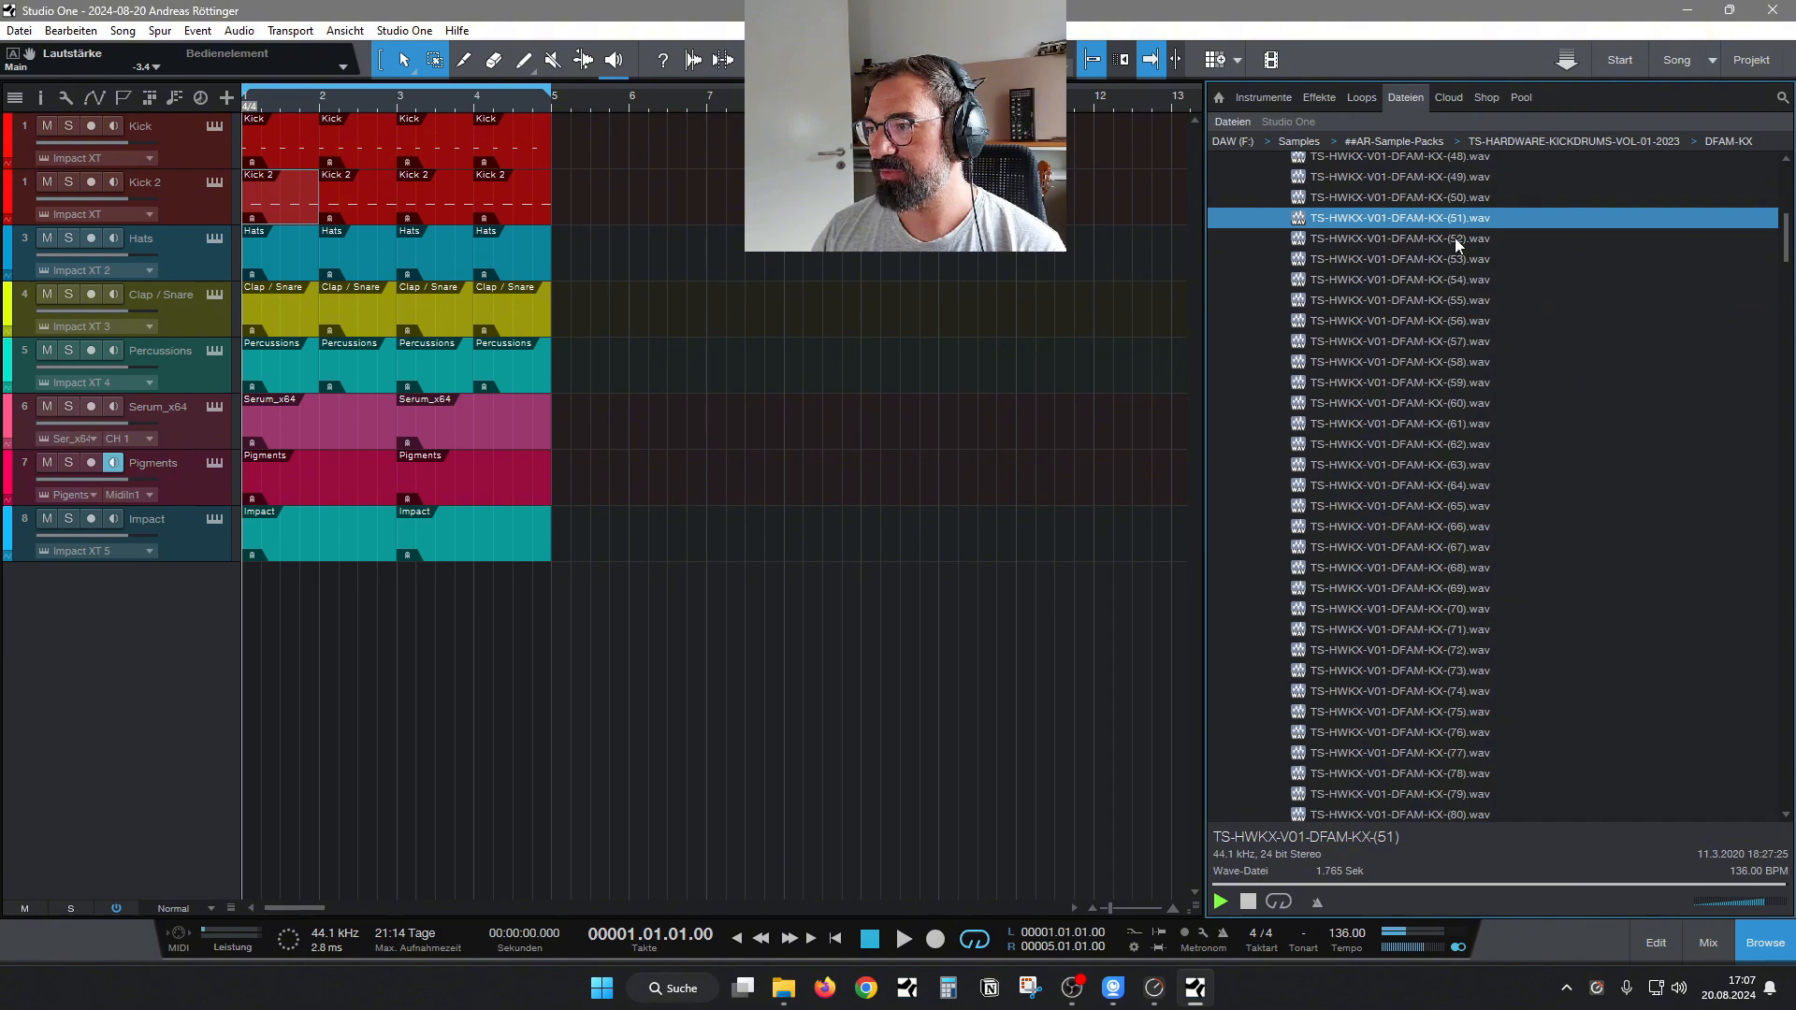
pyautogui.press('Down')
pyautogui.press('Down')
pyautogui.press('Down')
pyautogui.press('Down')
pyautogui.press('Down')
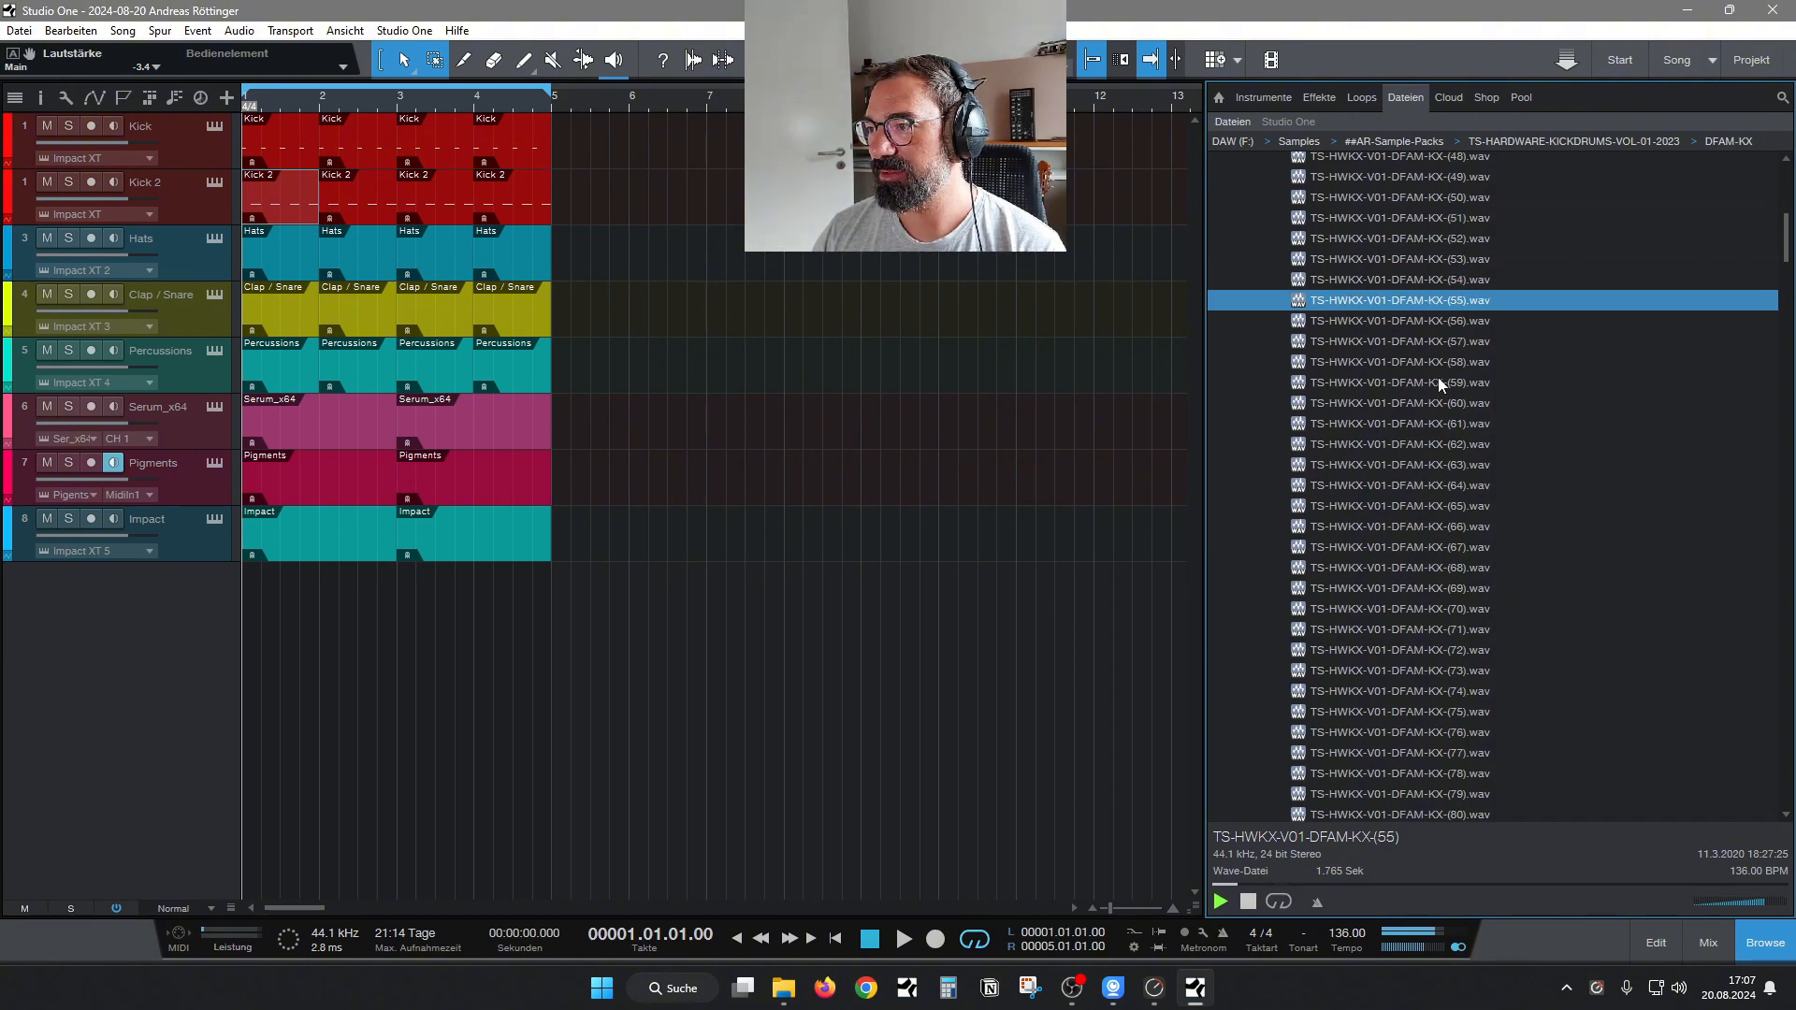
pyautogui.press('Down')
pyautogui.press('Down')
pyautogui.press('Down')
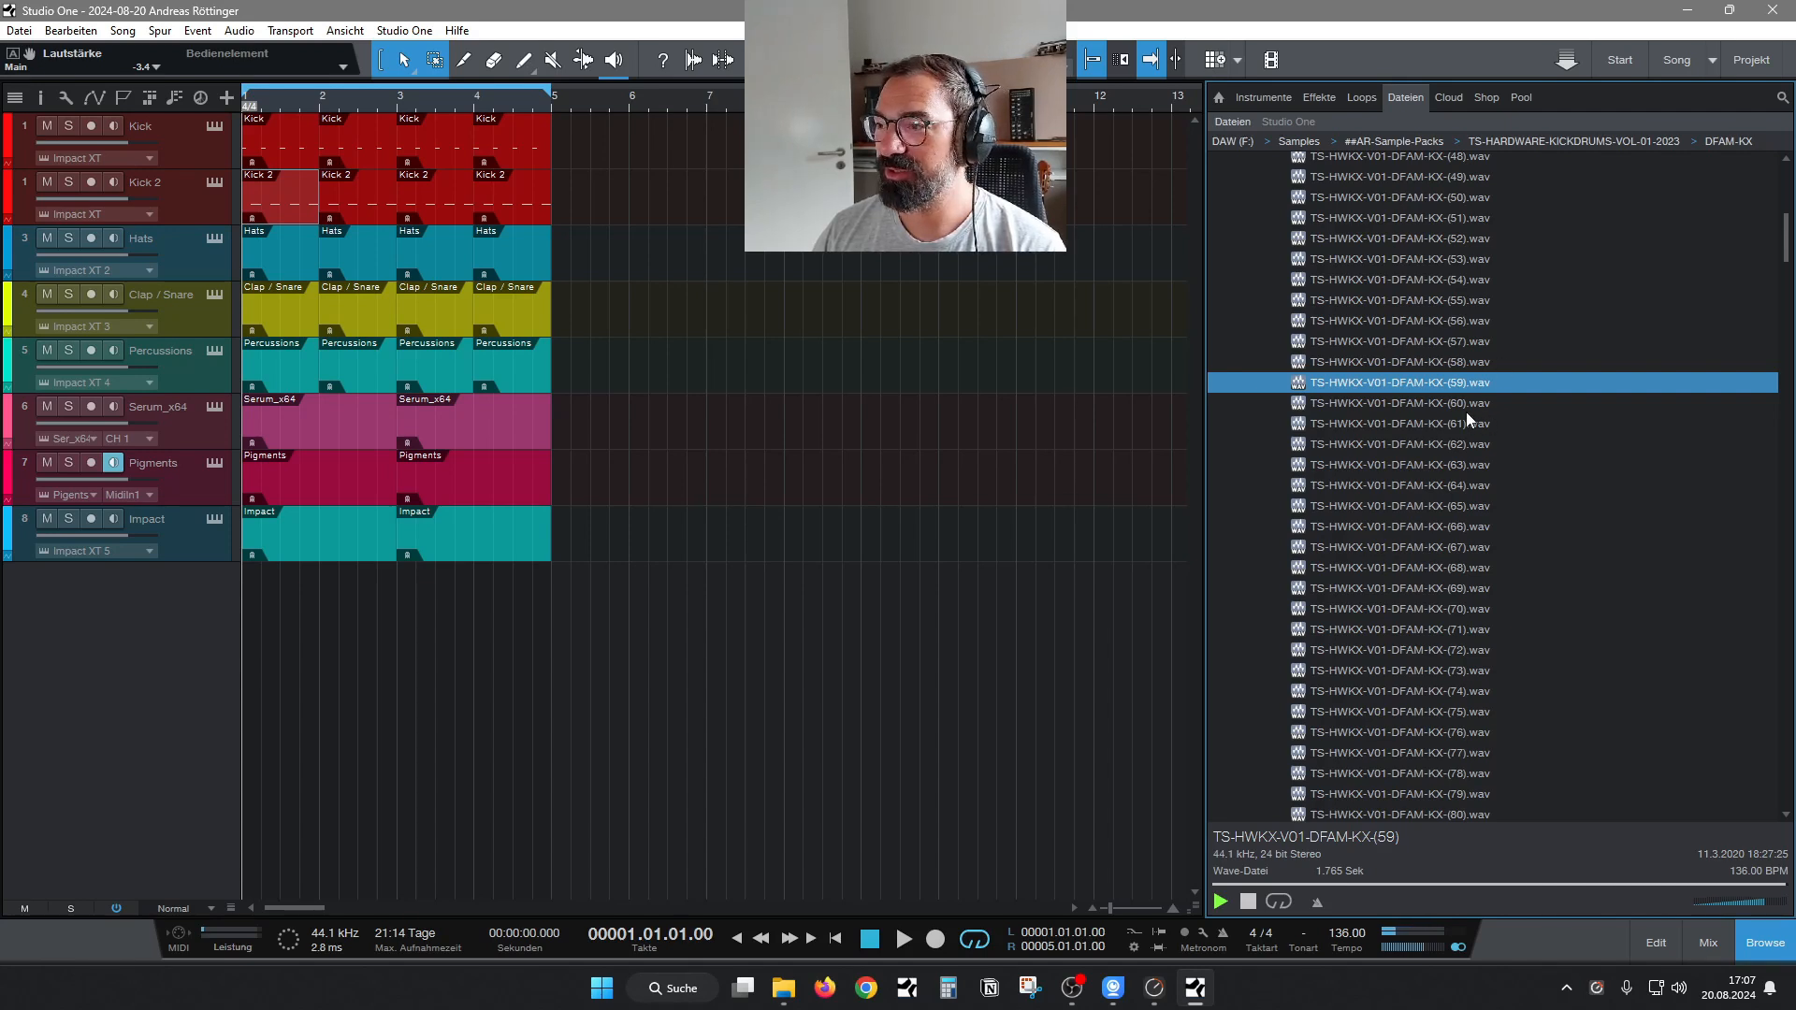
pyautogui.press('Down')
pyautogui.press('Down')
pyautogui.press('Down')
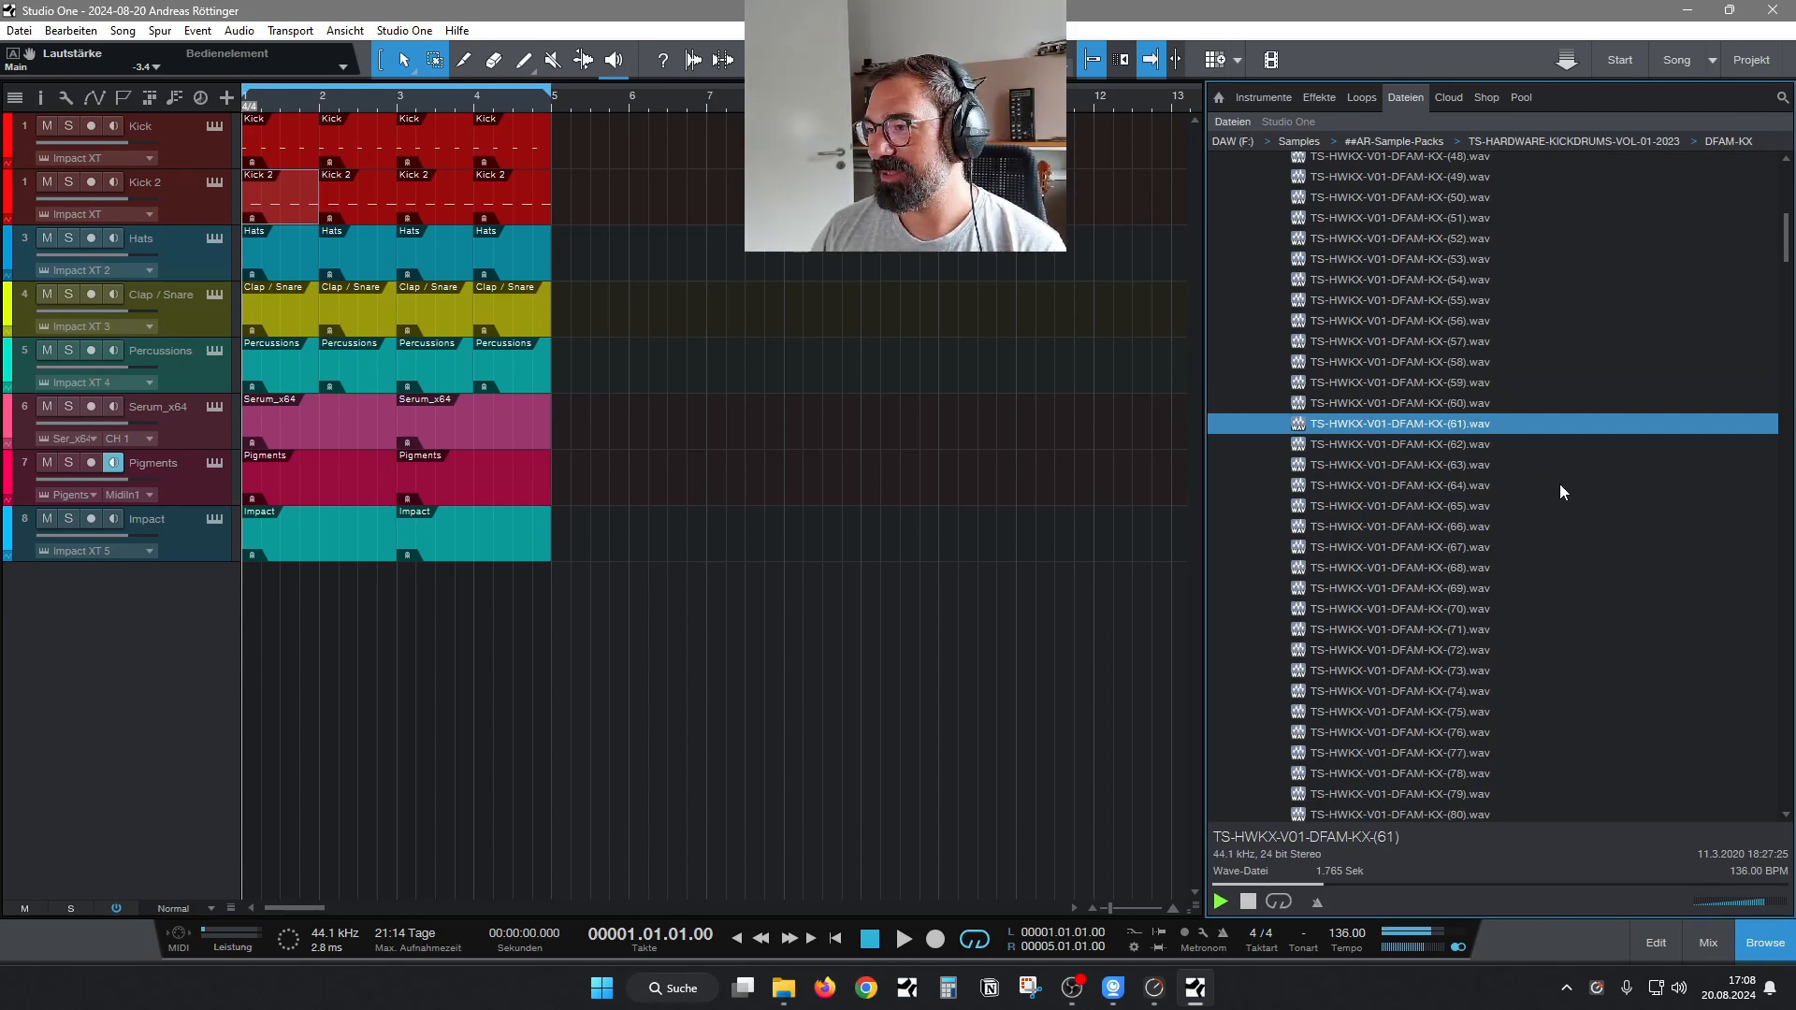
pyautogui.press('Down')
pyautogui.press('Down')
pyautogui.press('Down')
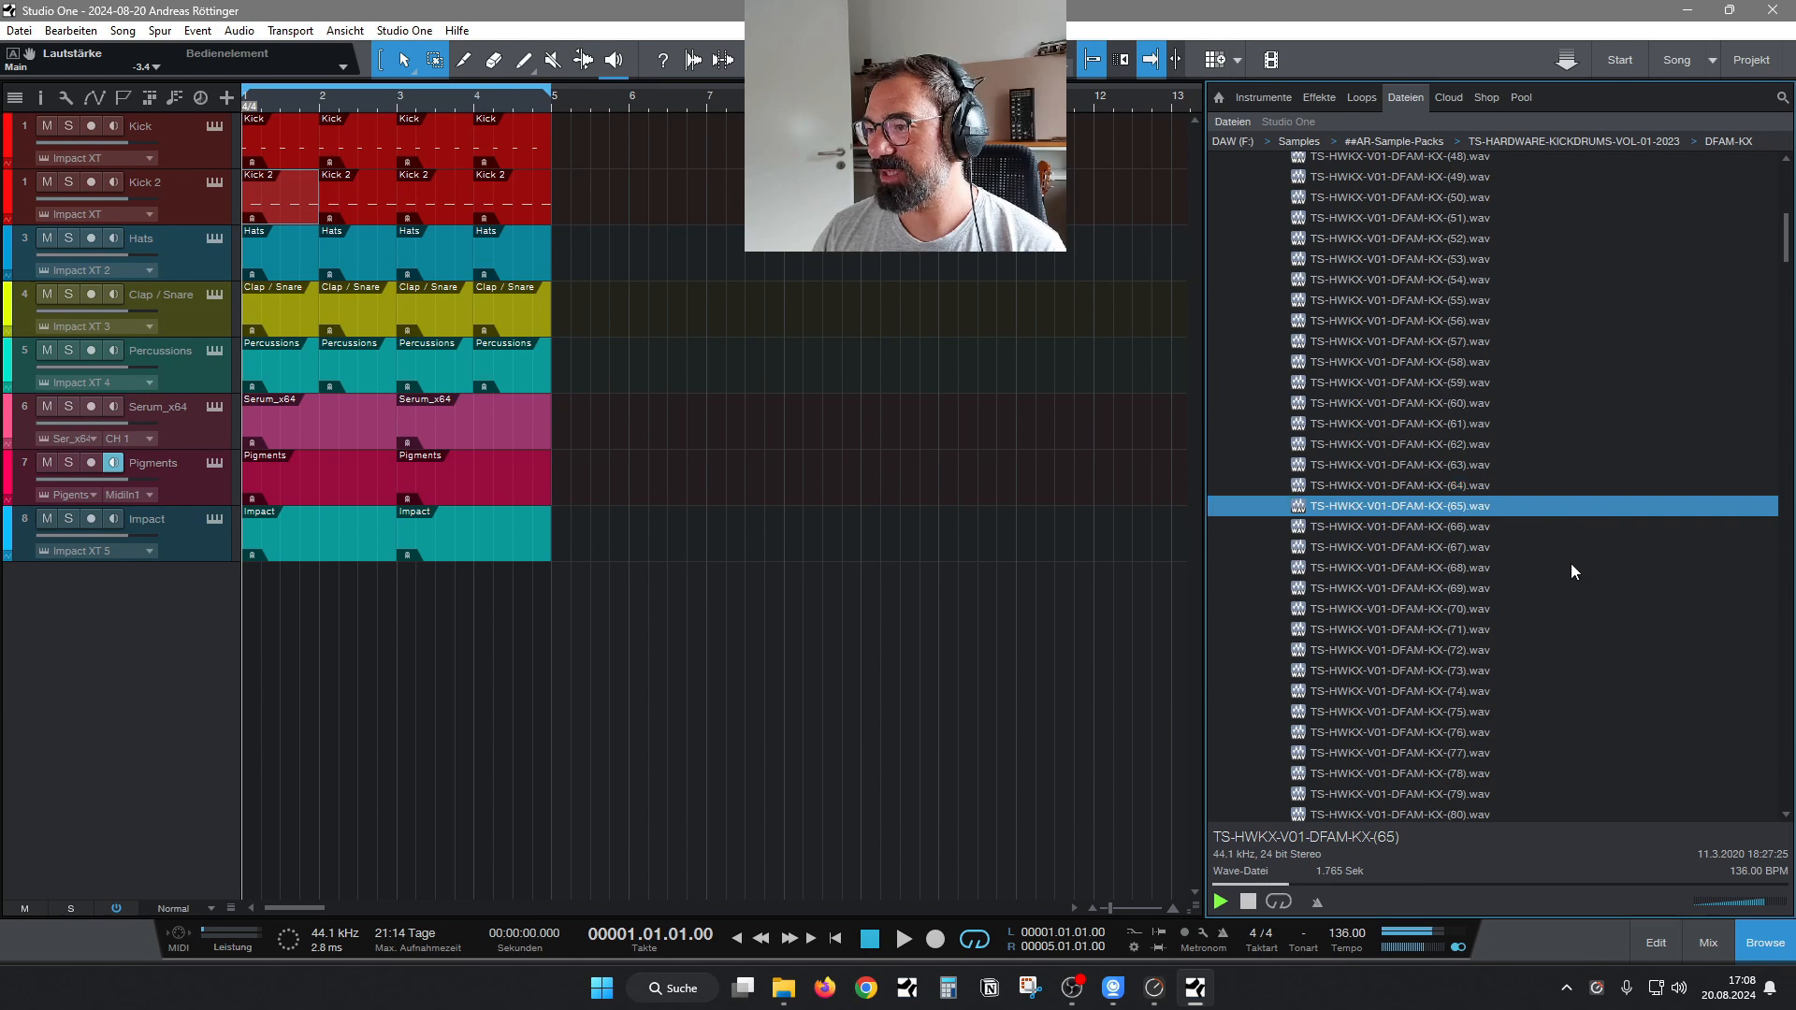
pyautogui.press('Down')
pyautogui.press('Down')
pyautogui.press('Down')
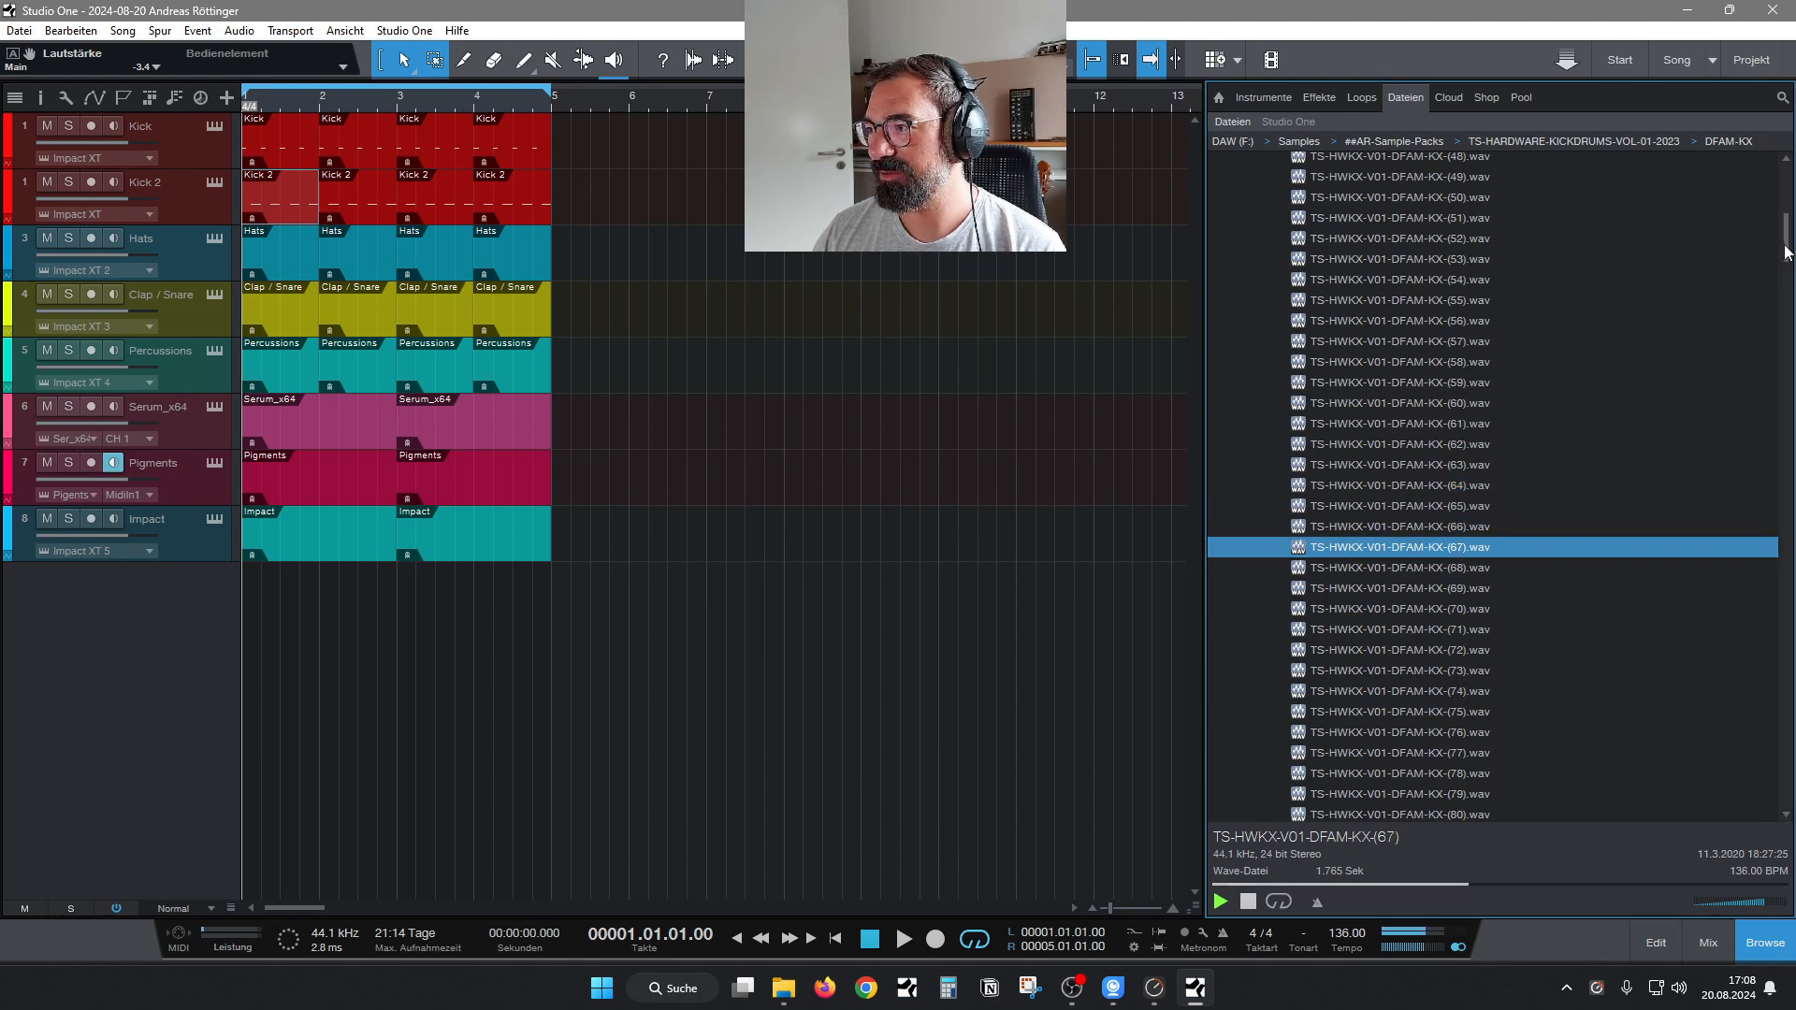
pyautogui.scroll(-4, 1786, 274)
pyautogui.press('Down')
pyautogui.press('Down')
pyautogui.press('Down')
pyautogui.press('Down')
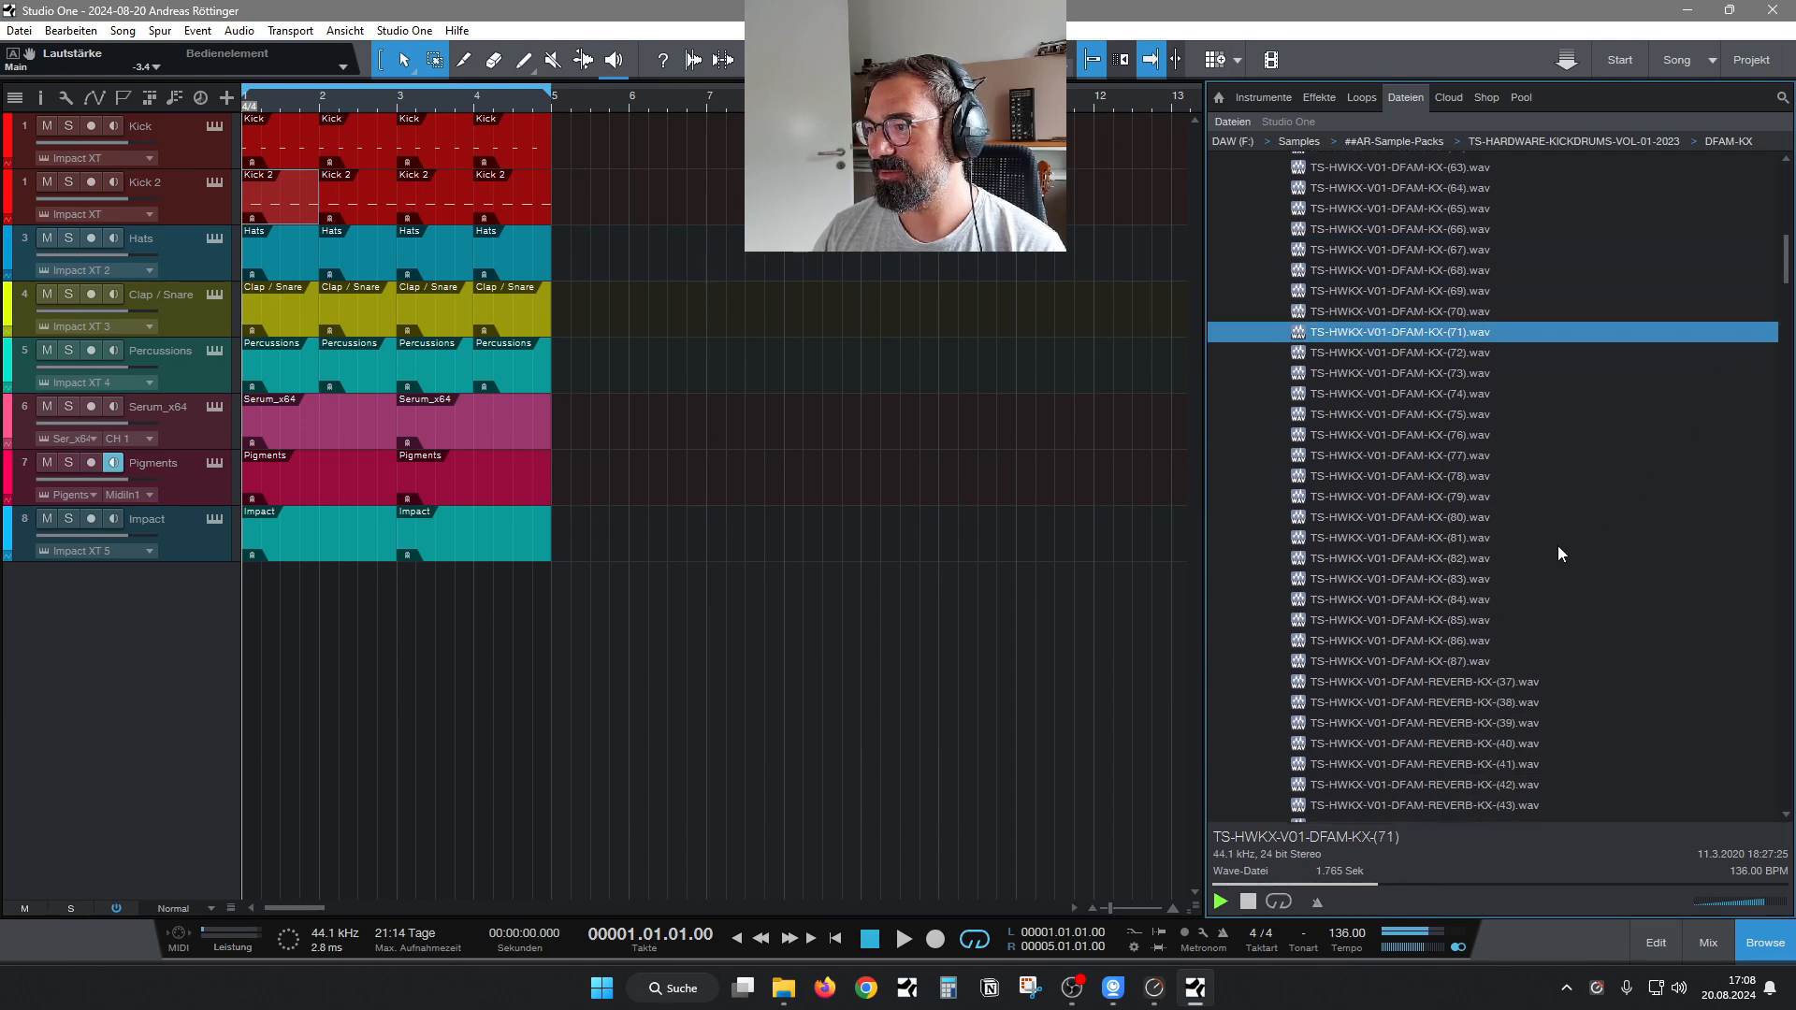
pyautogui.press('Down')
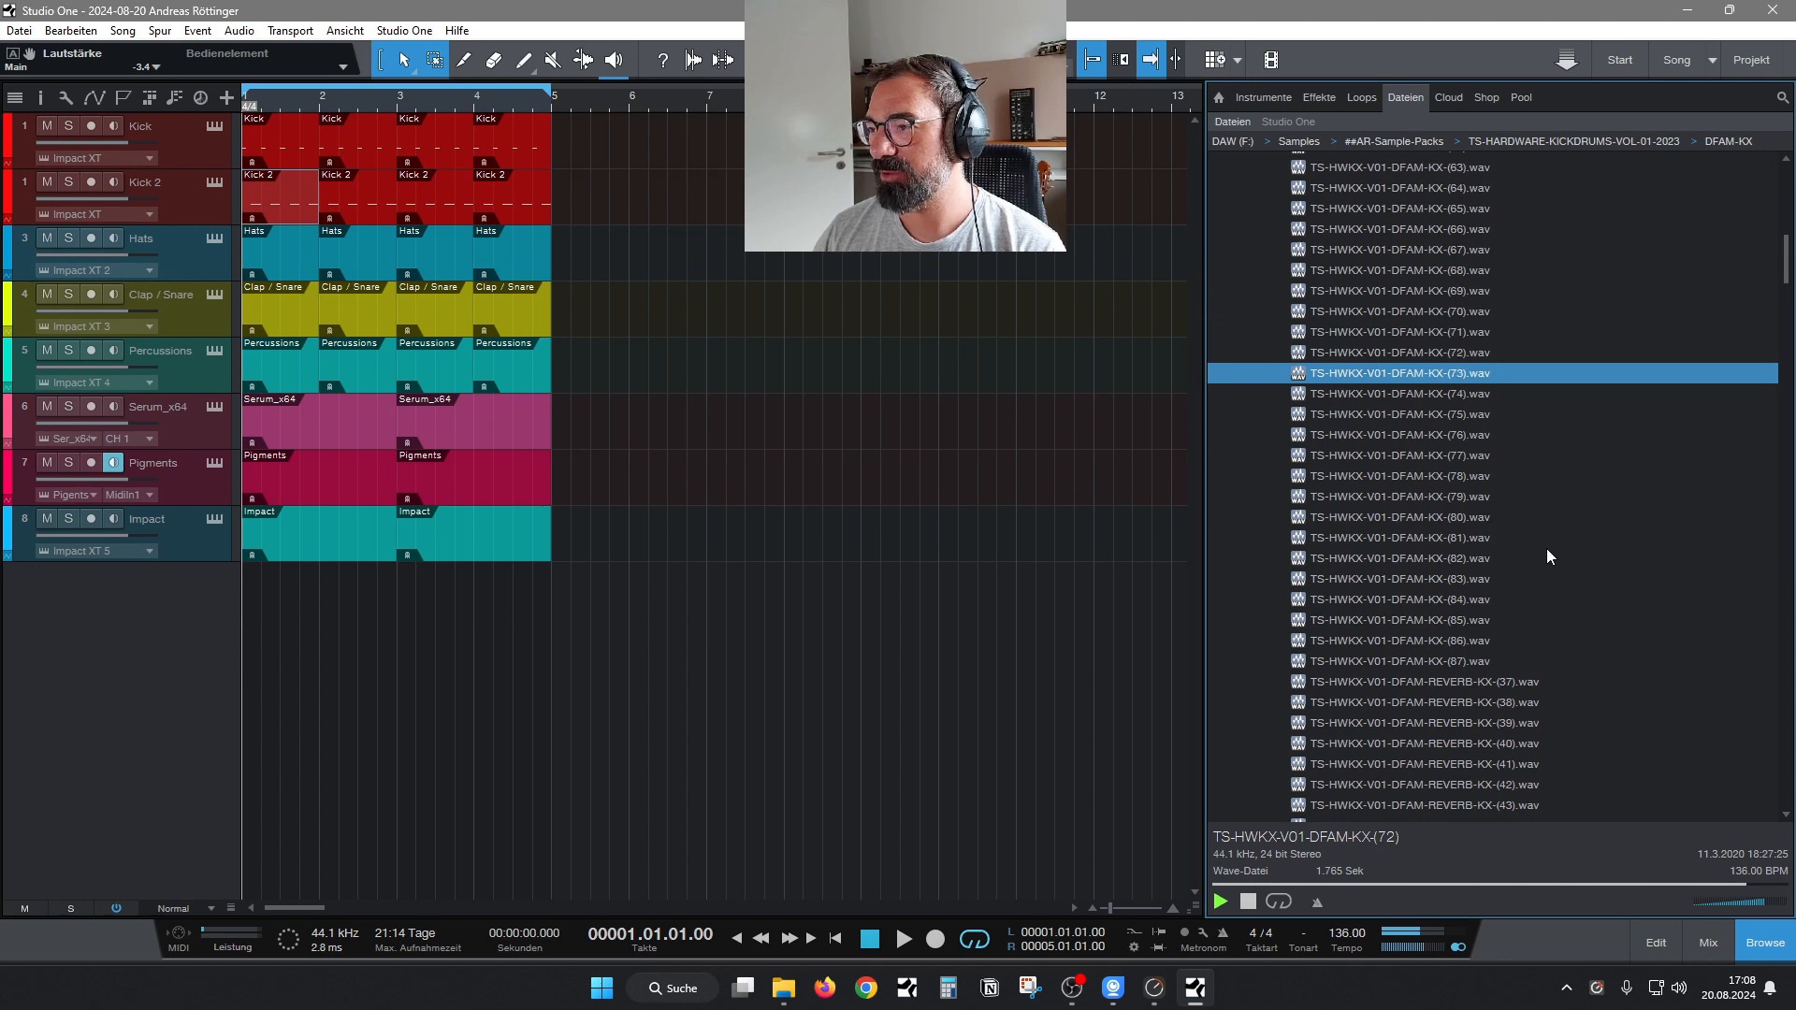
pyautogui.press('Down')
pyautogui.press('Down')
pyautogui.press('Down')
pyautogui.press('Down')
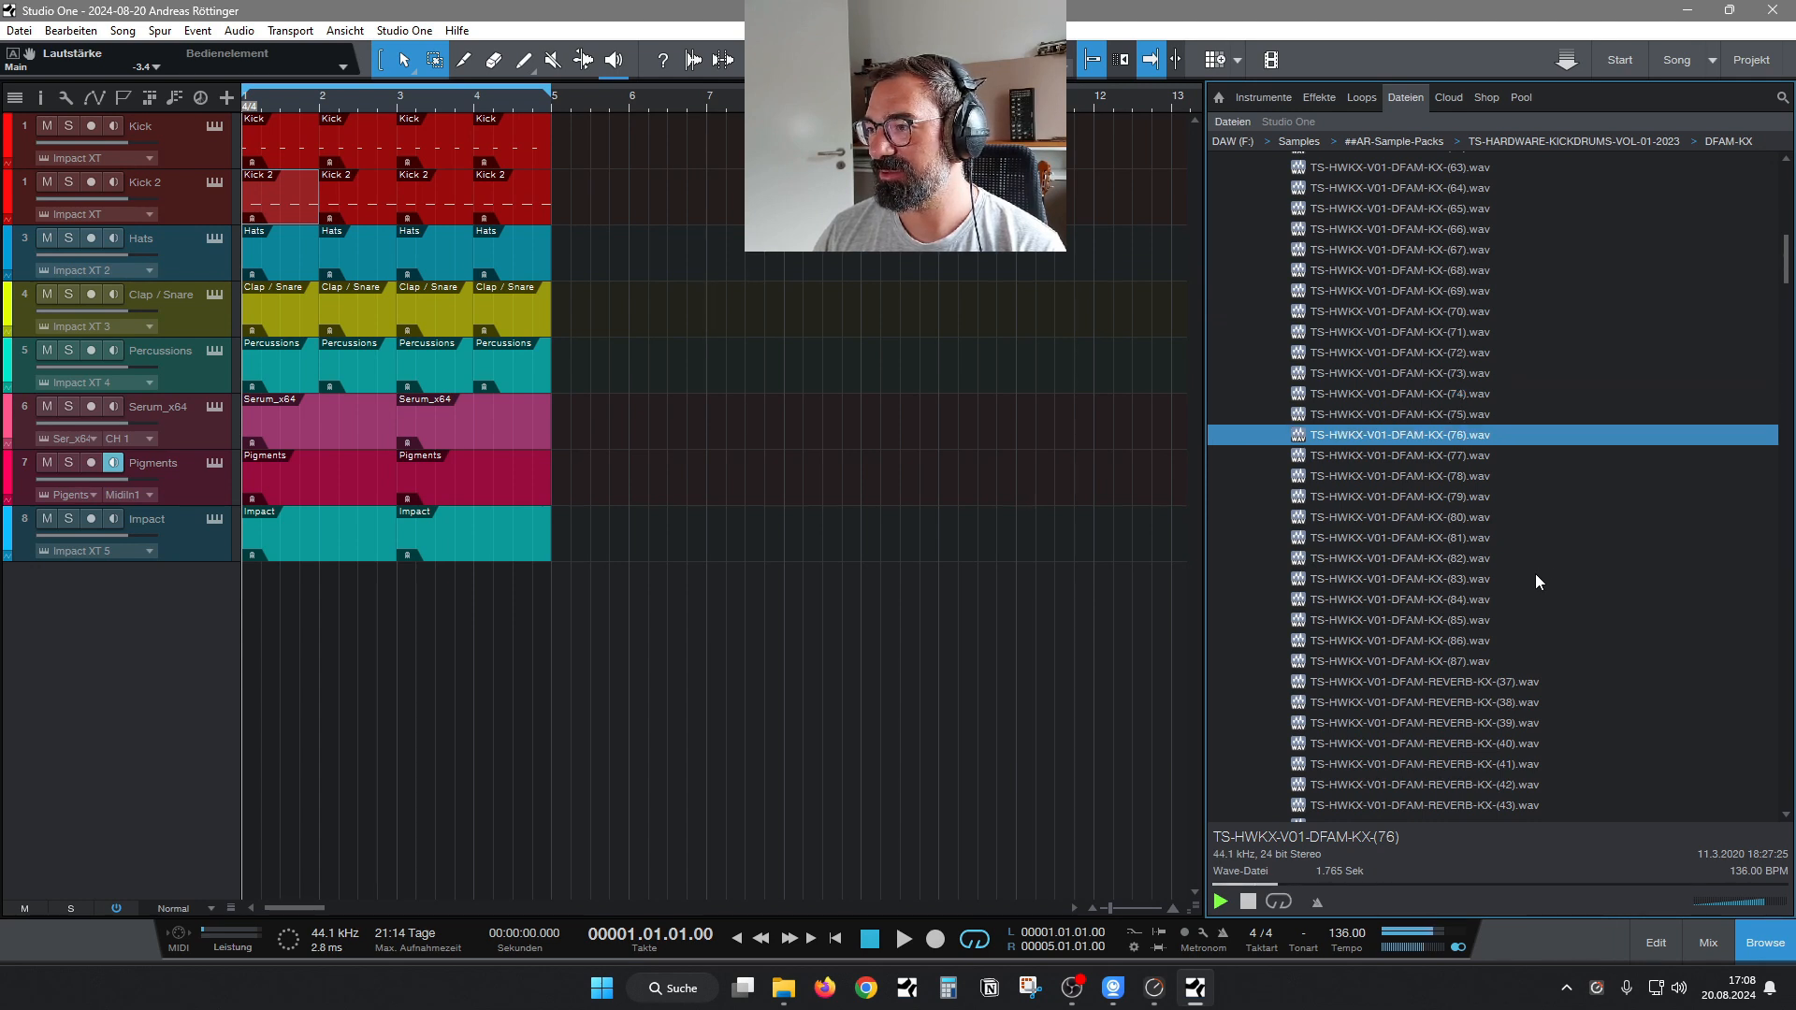
pyautogui.press('Down')
pyautogui.press('Down')
pyautogui.press('Down')
pyautogui.press('Down')
pyautogui.press('Down')
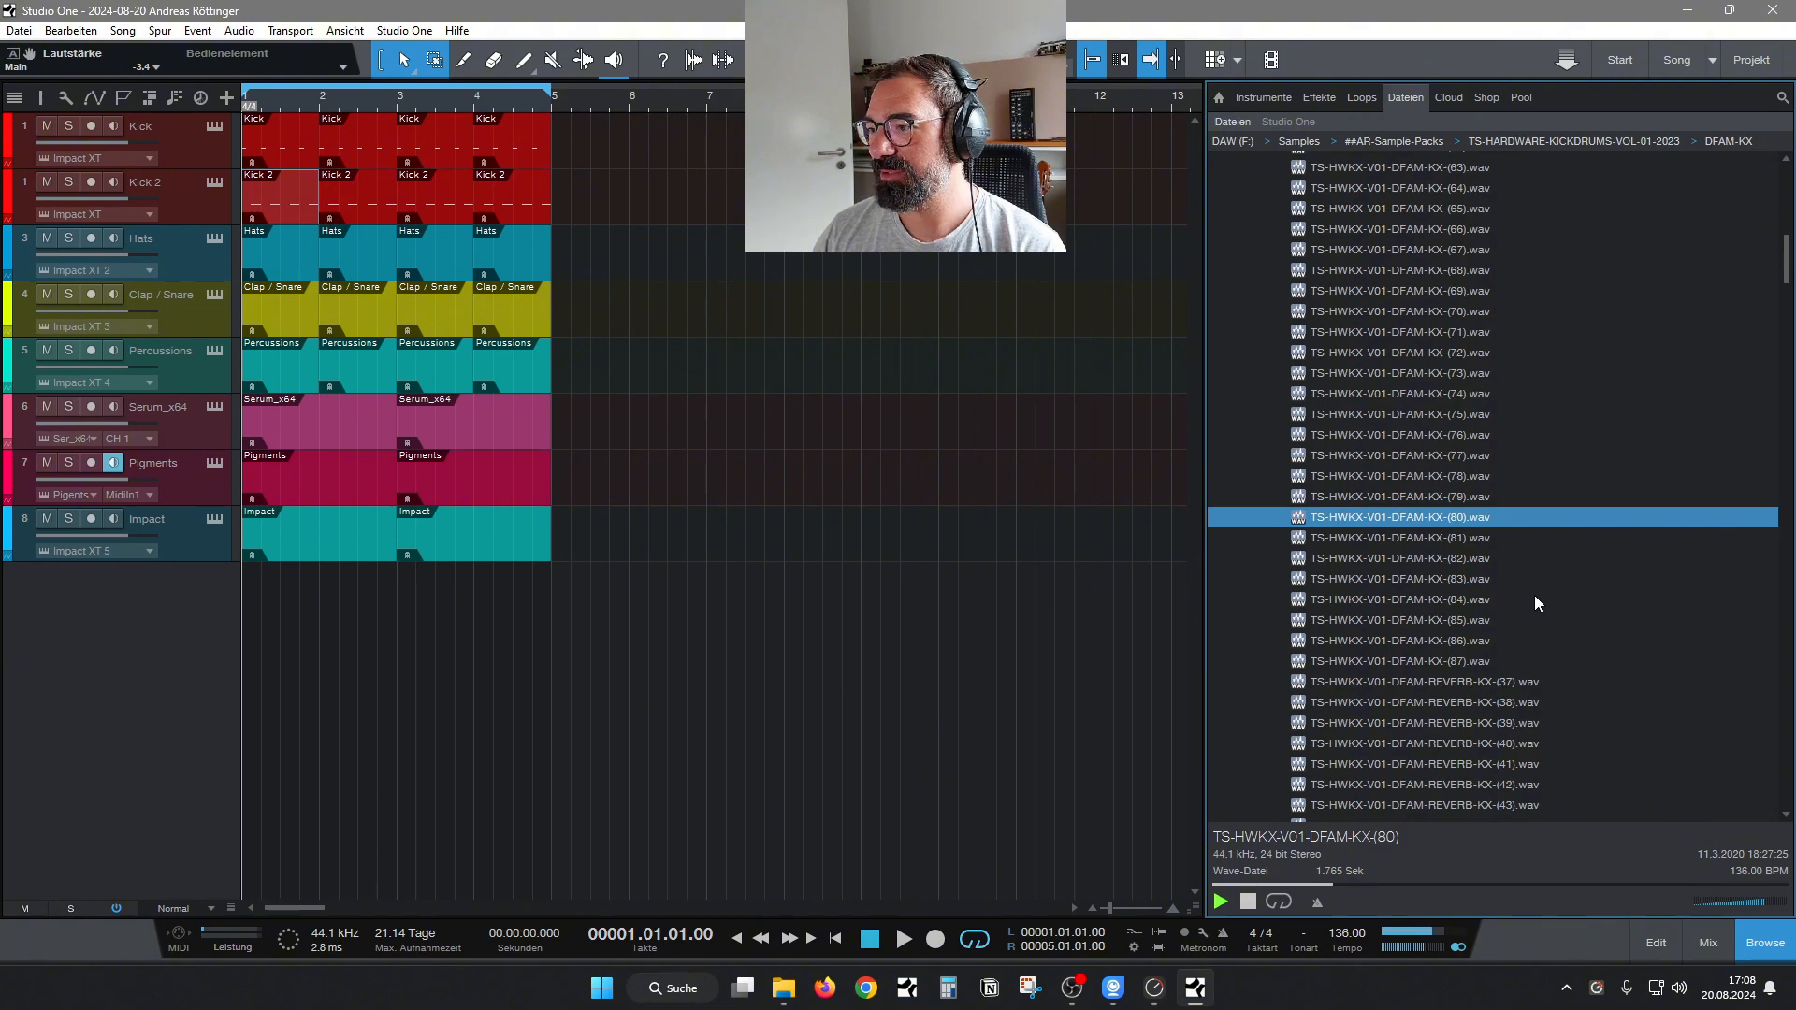
pyautogui.press('Down')
pyautogui.press('Down')
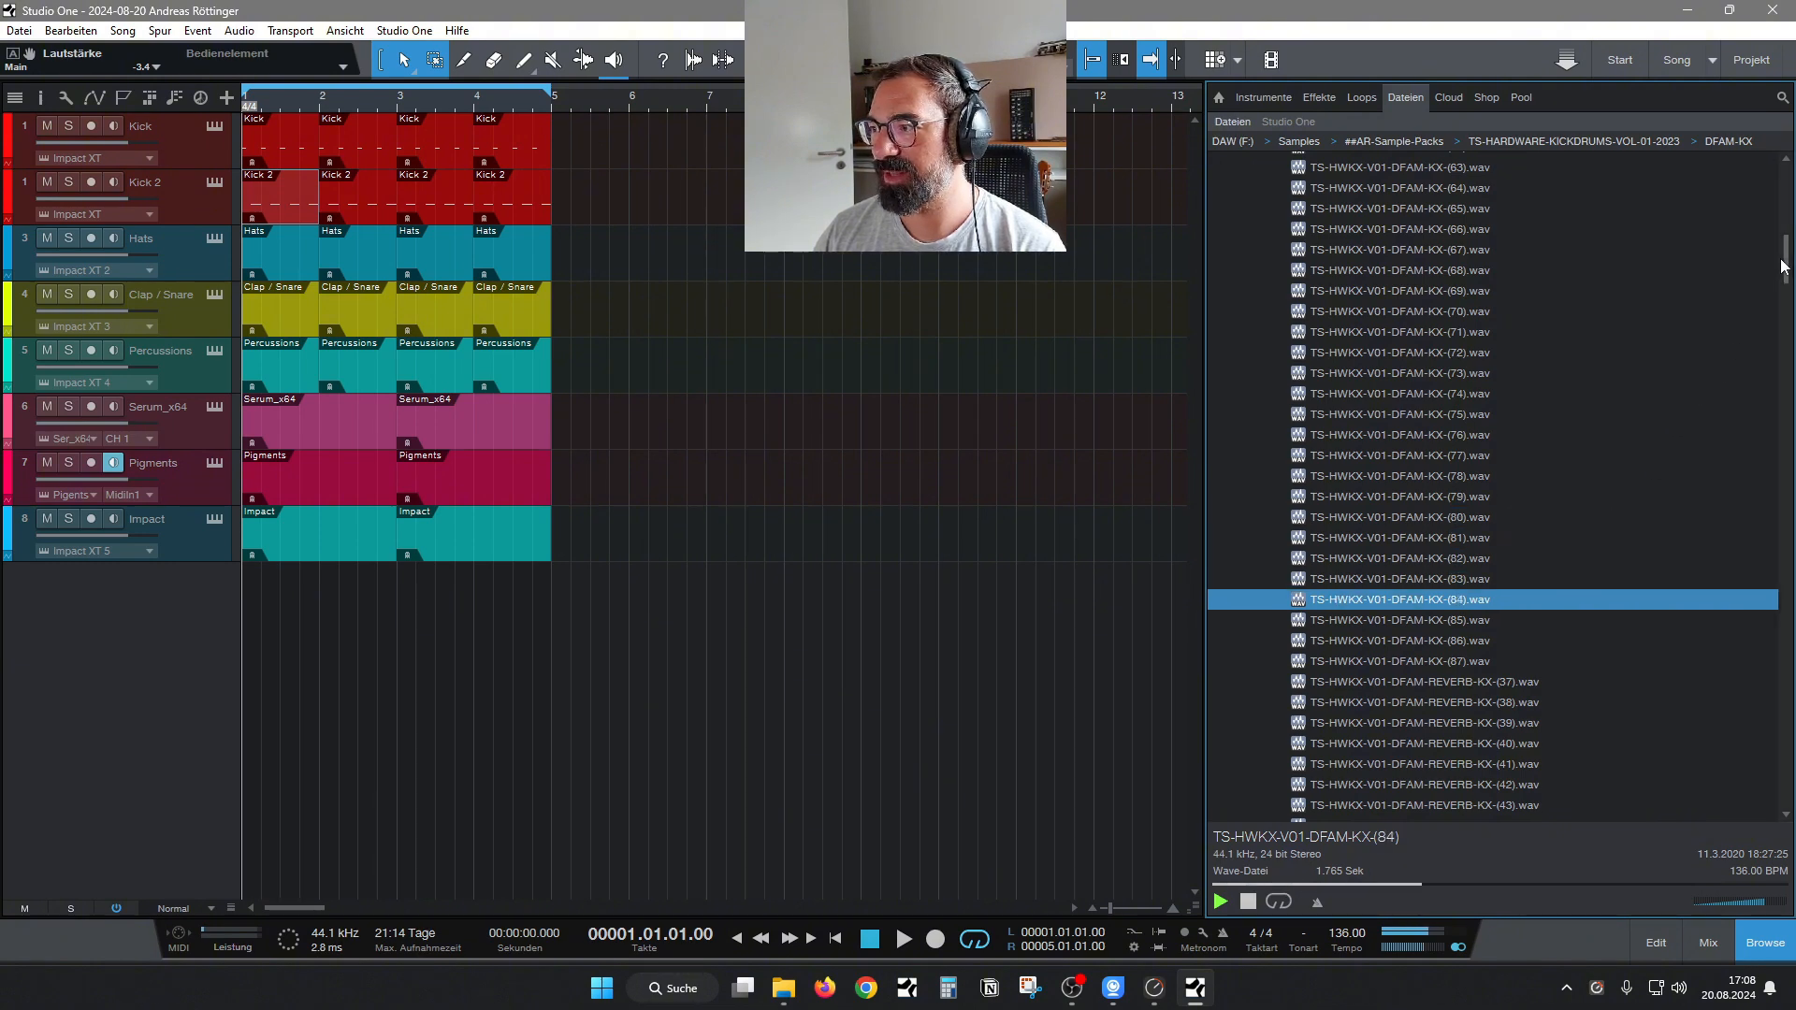
# Audition a selection of the DFAM-REVERB-KX samples between numbers 38 and 66, including 41, 56, 60 and 62.
pyautogui.moveTo(1789, 264); pyautogui.dragTo(1791, 292)
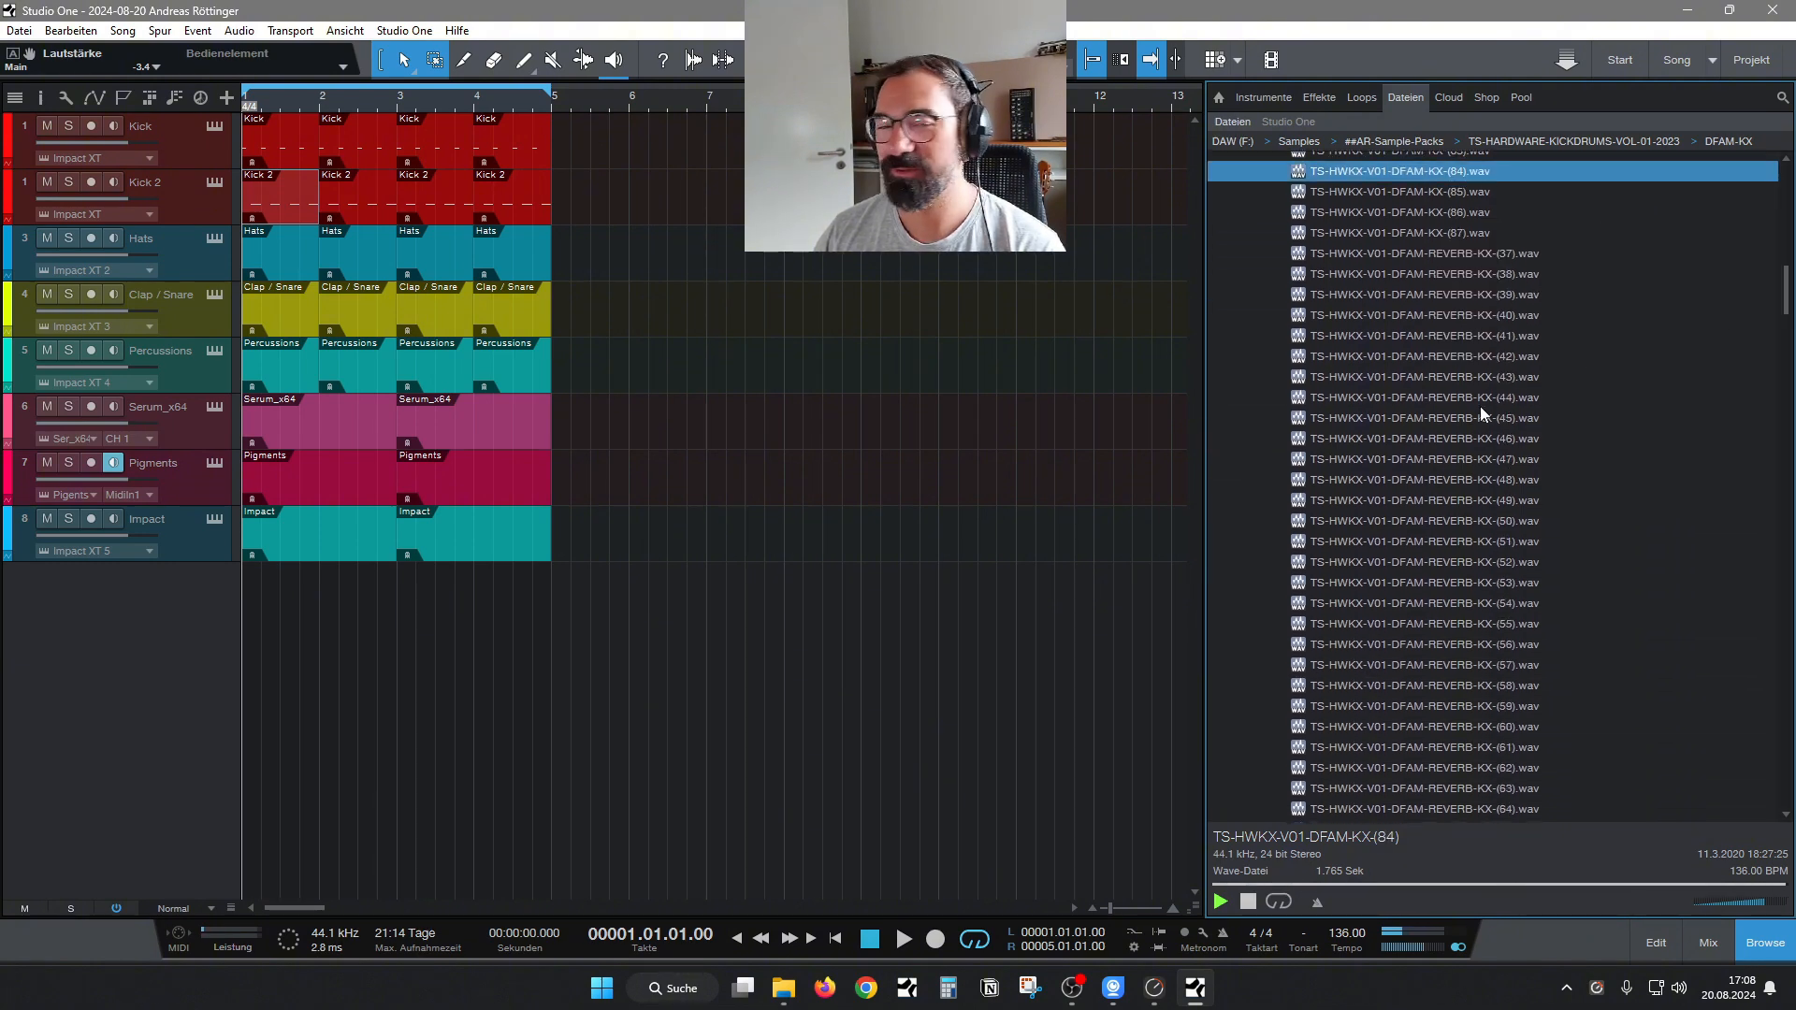
pyautogui.click(1389, 272)
pyautogui.click(1389, 316)
pyautogui.press('Down')
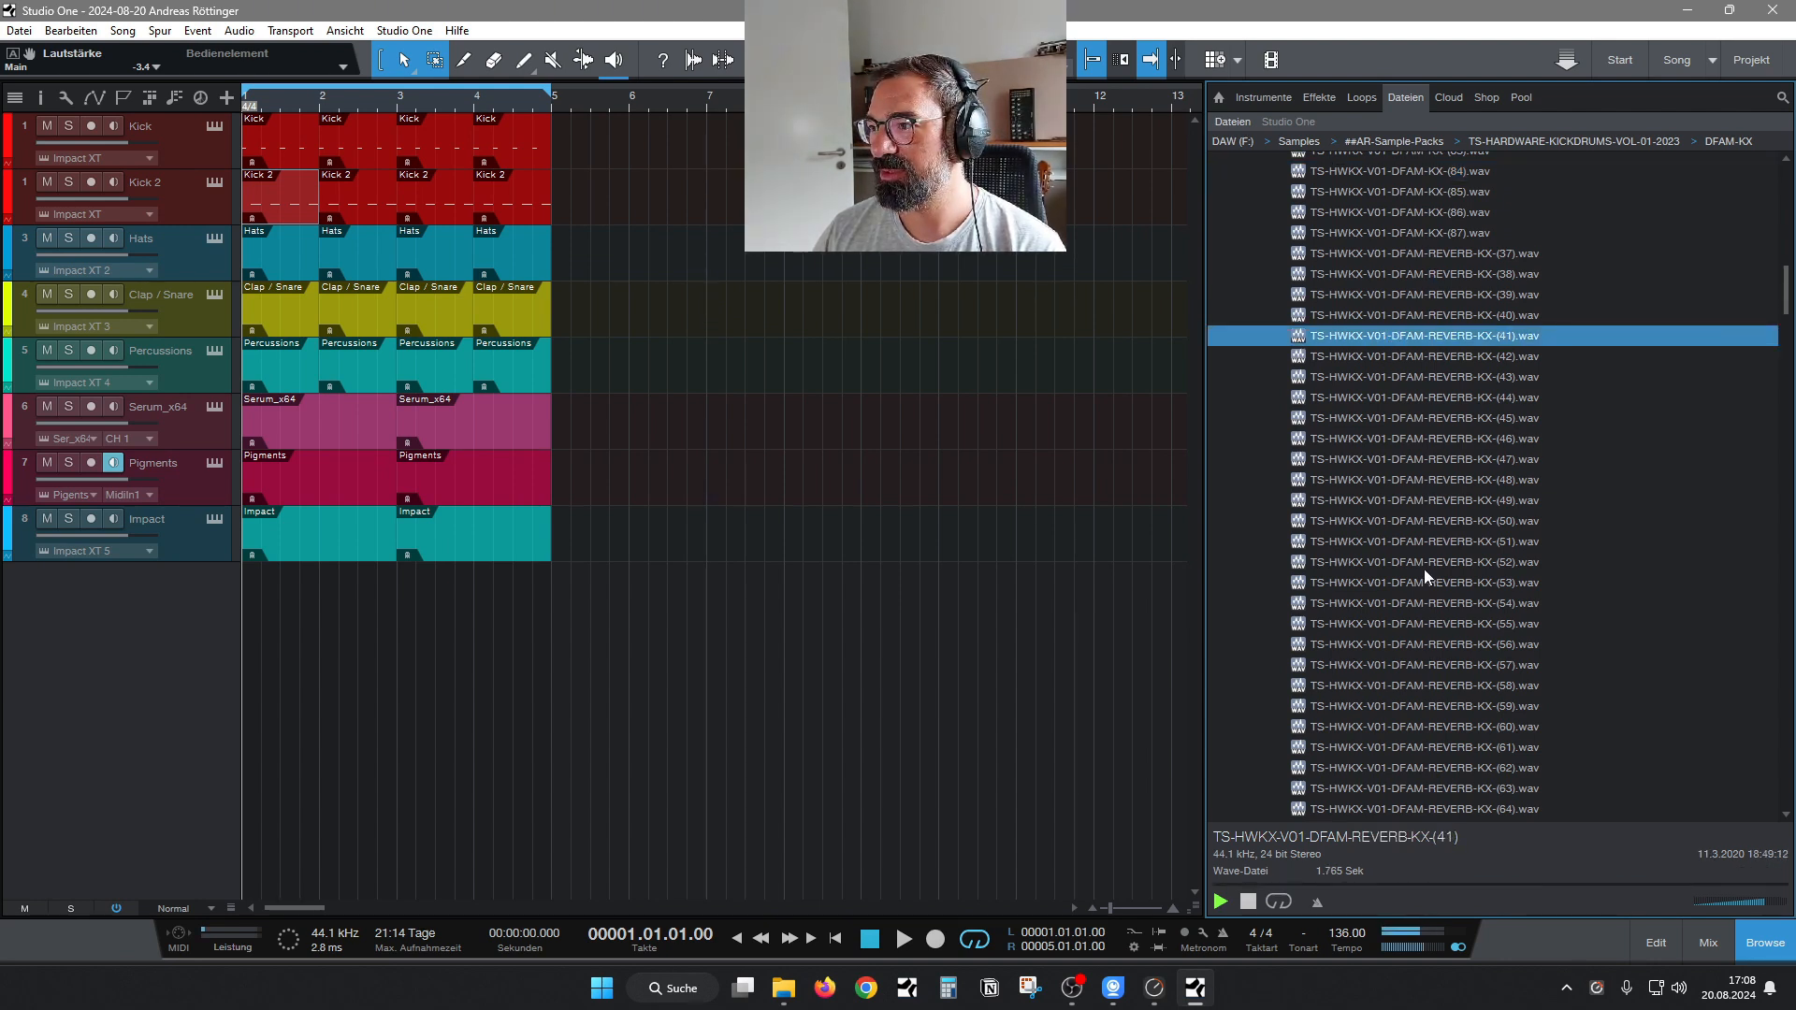
pyautogui.click(1417, 526)
pyautogui.click(1415, 645)
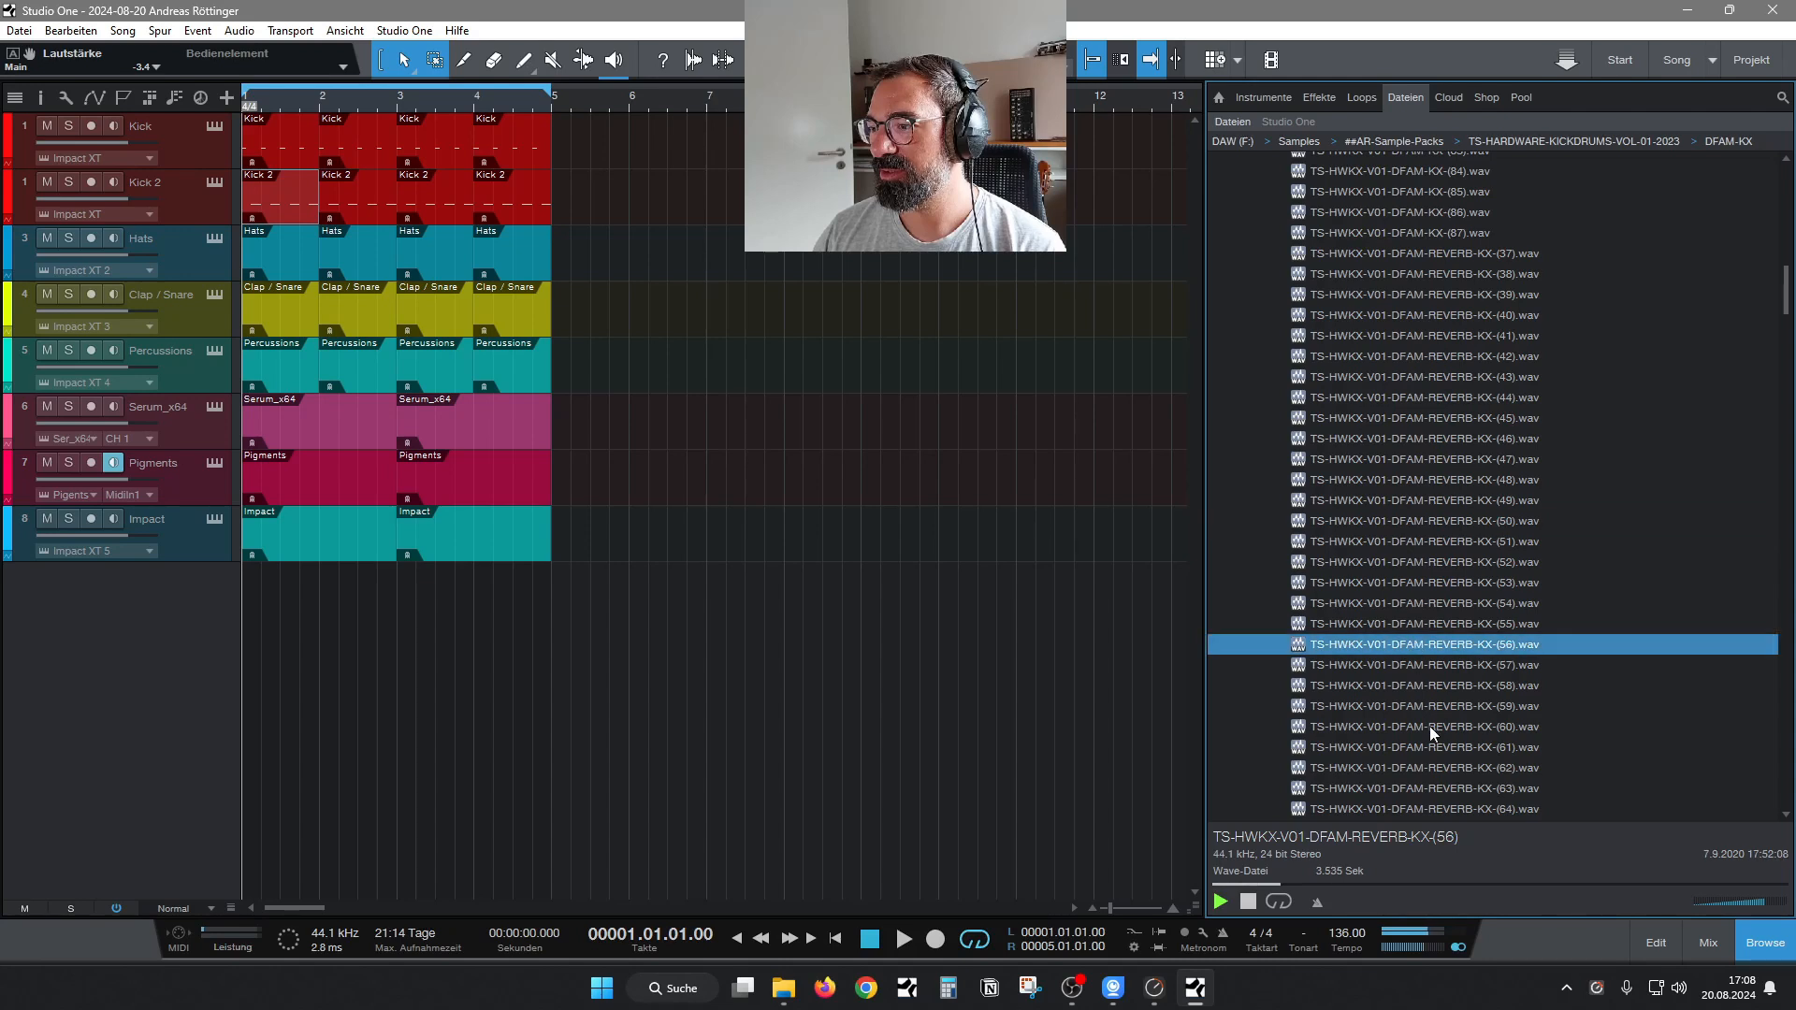
pyautogui.click(1429, 727)
pyautogui.click(1433, 771)
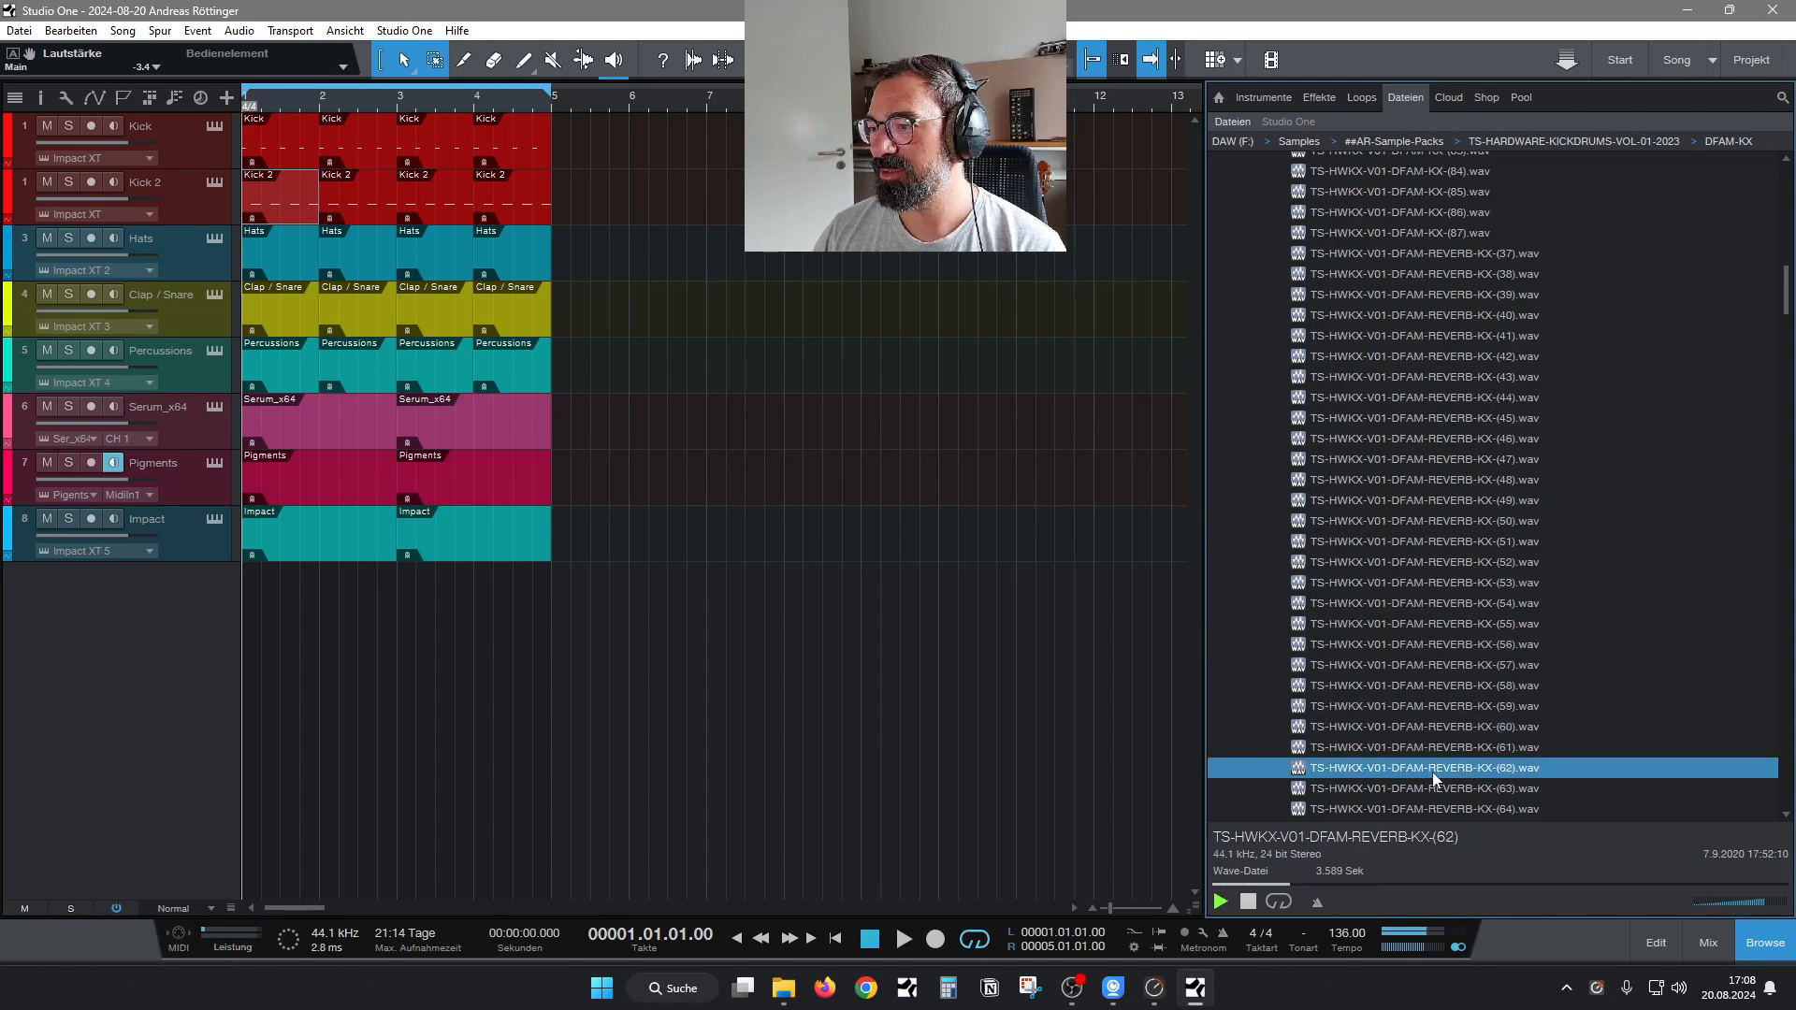
pyautogui.click(1422, 644)
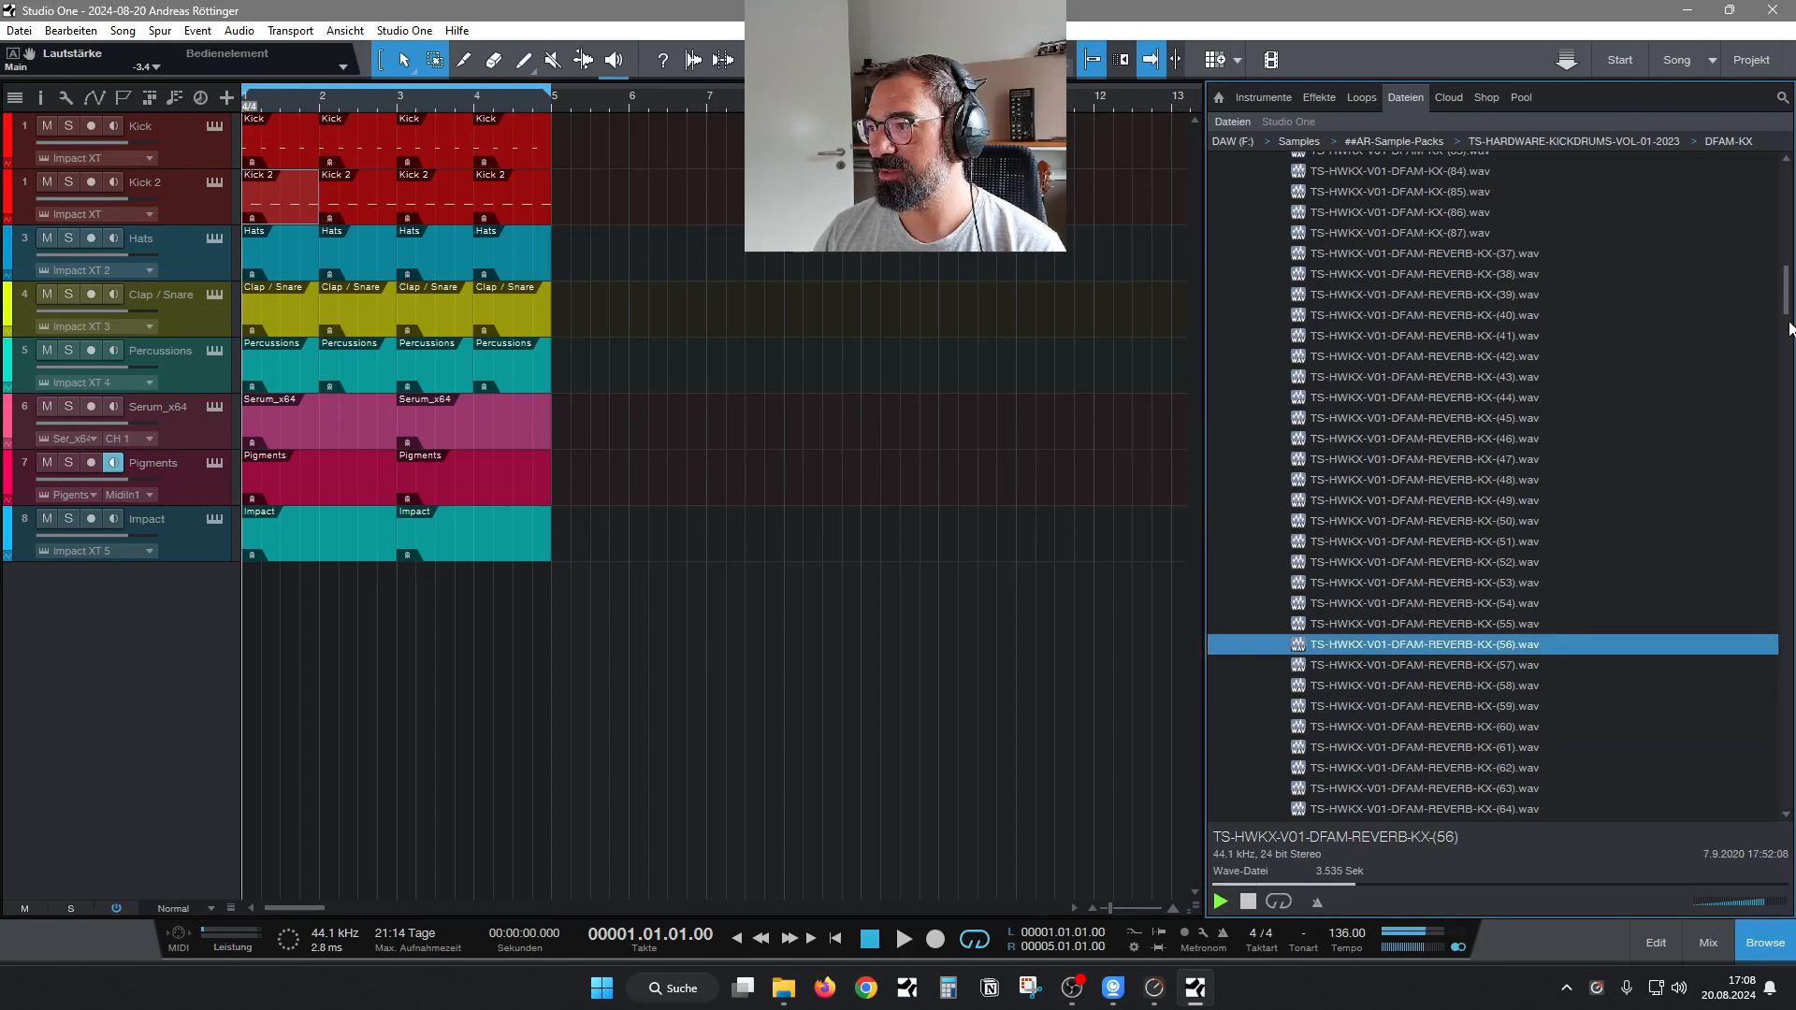
pyautogui.moveTo(1786, 300); pyautogui.dragTo(1786, 318)
pyautogui.click(1478, 579)
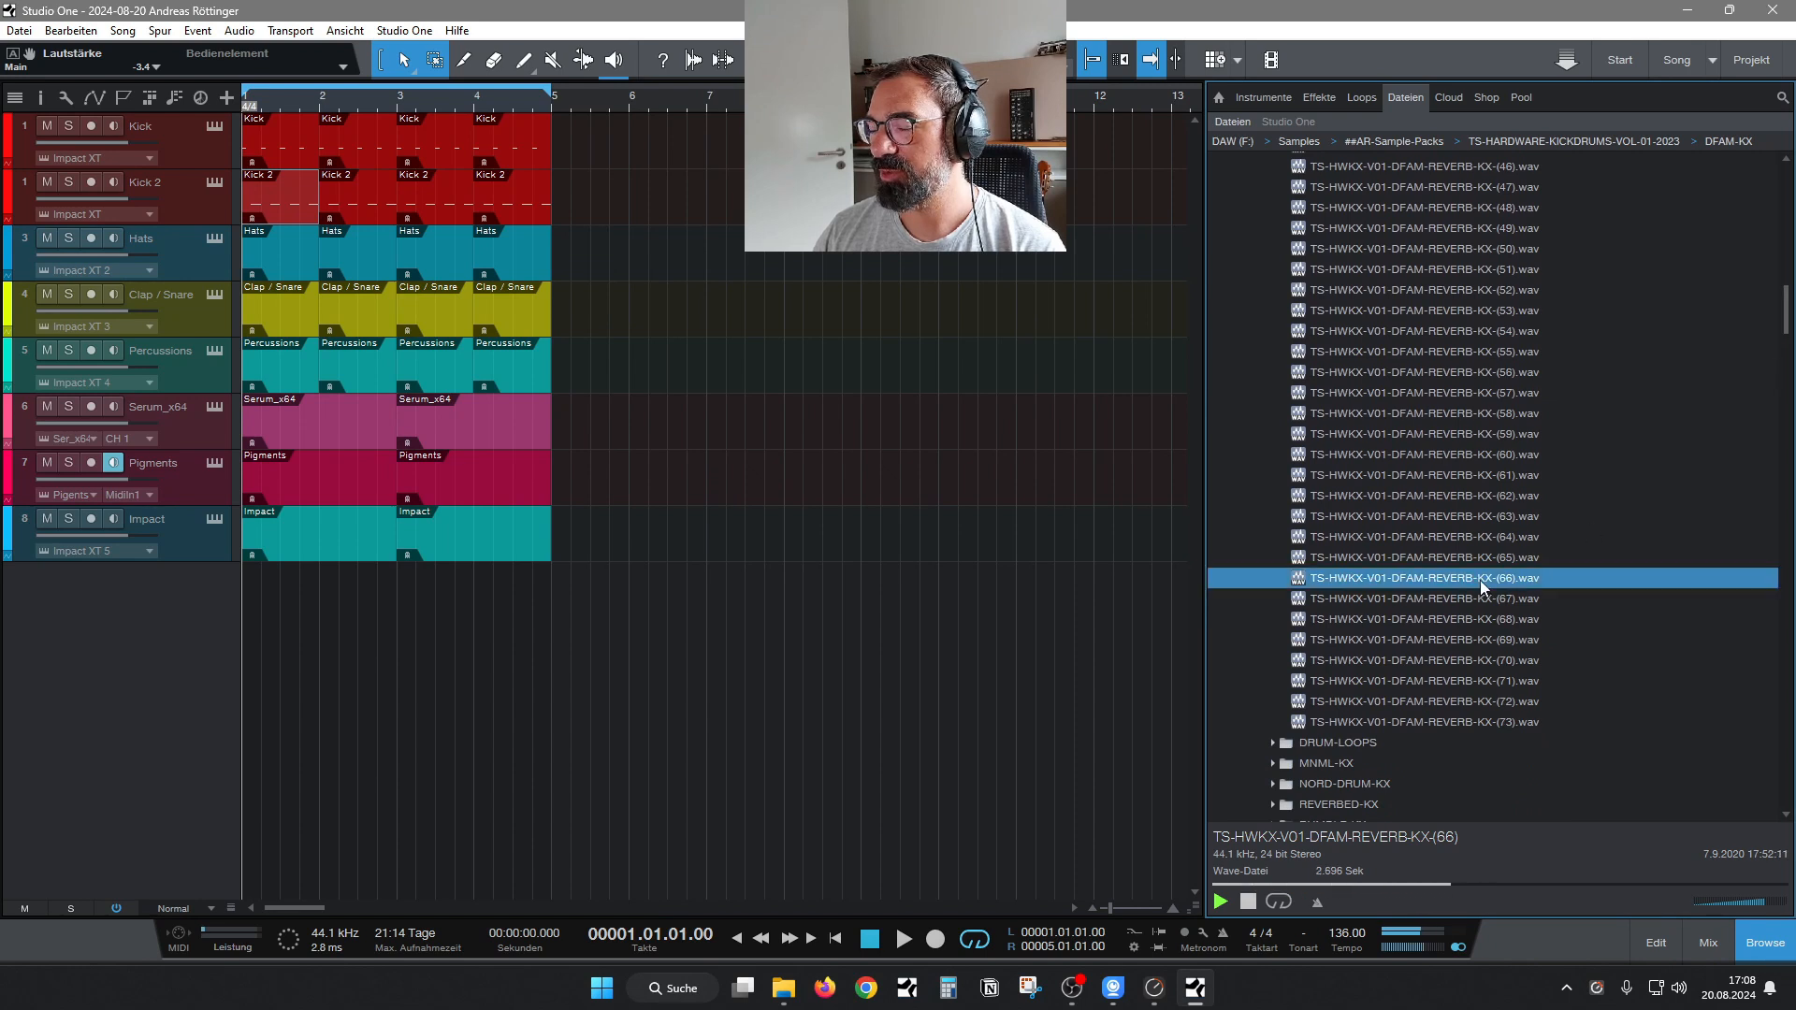
# Collapse the DFAM-KX folder, expand NORD-DRUM-KX and preview the sample TS-HWKX-V01-NORD-DRUM-KX-(20).wav.
pyautogui.moveTo(1787, 307); pyautogui.dragTo(1792, 220)
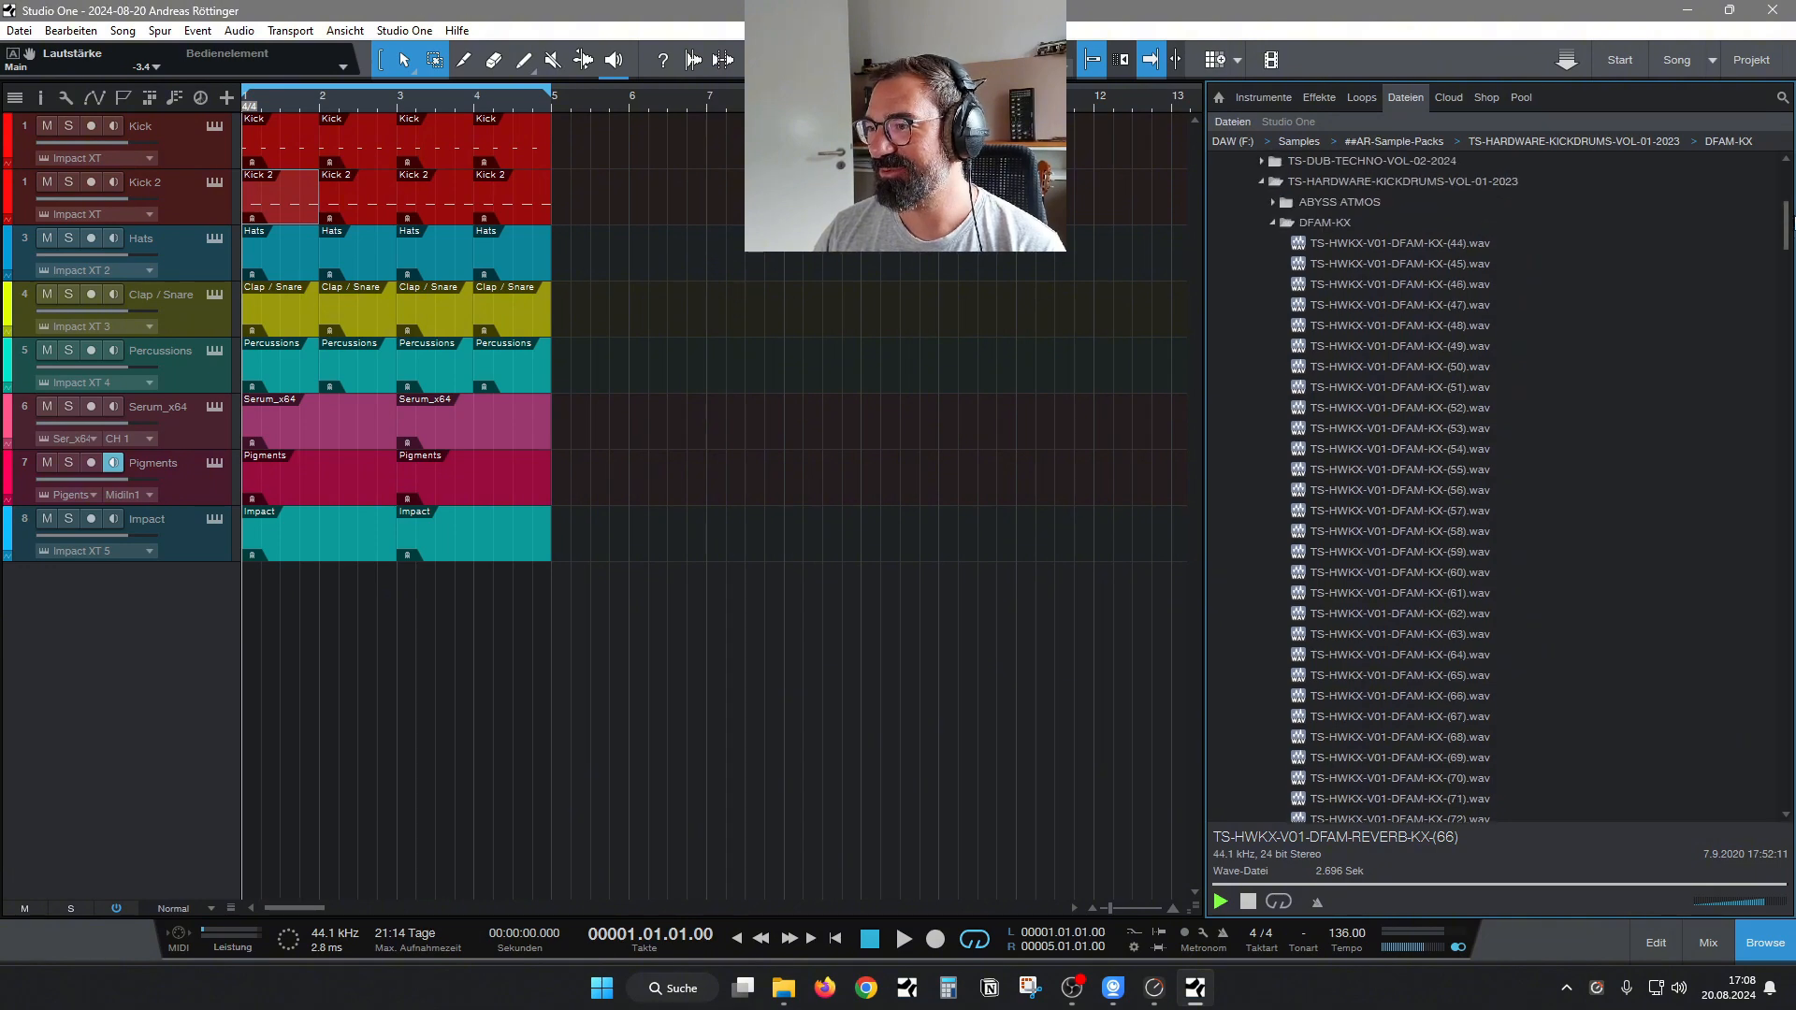
pyautogui.click(1270, 222)
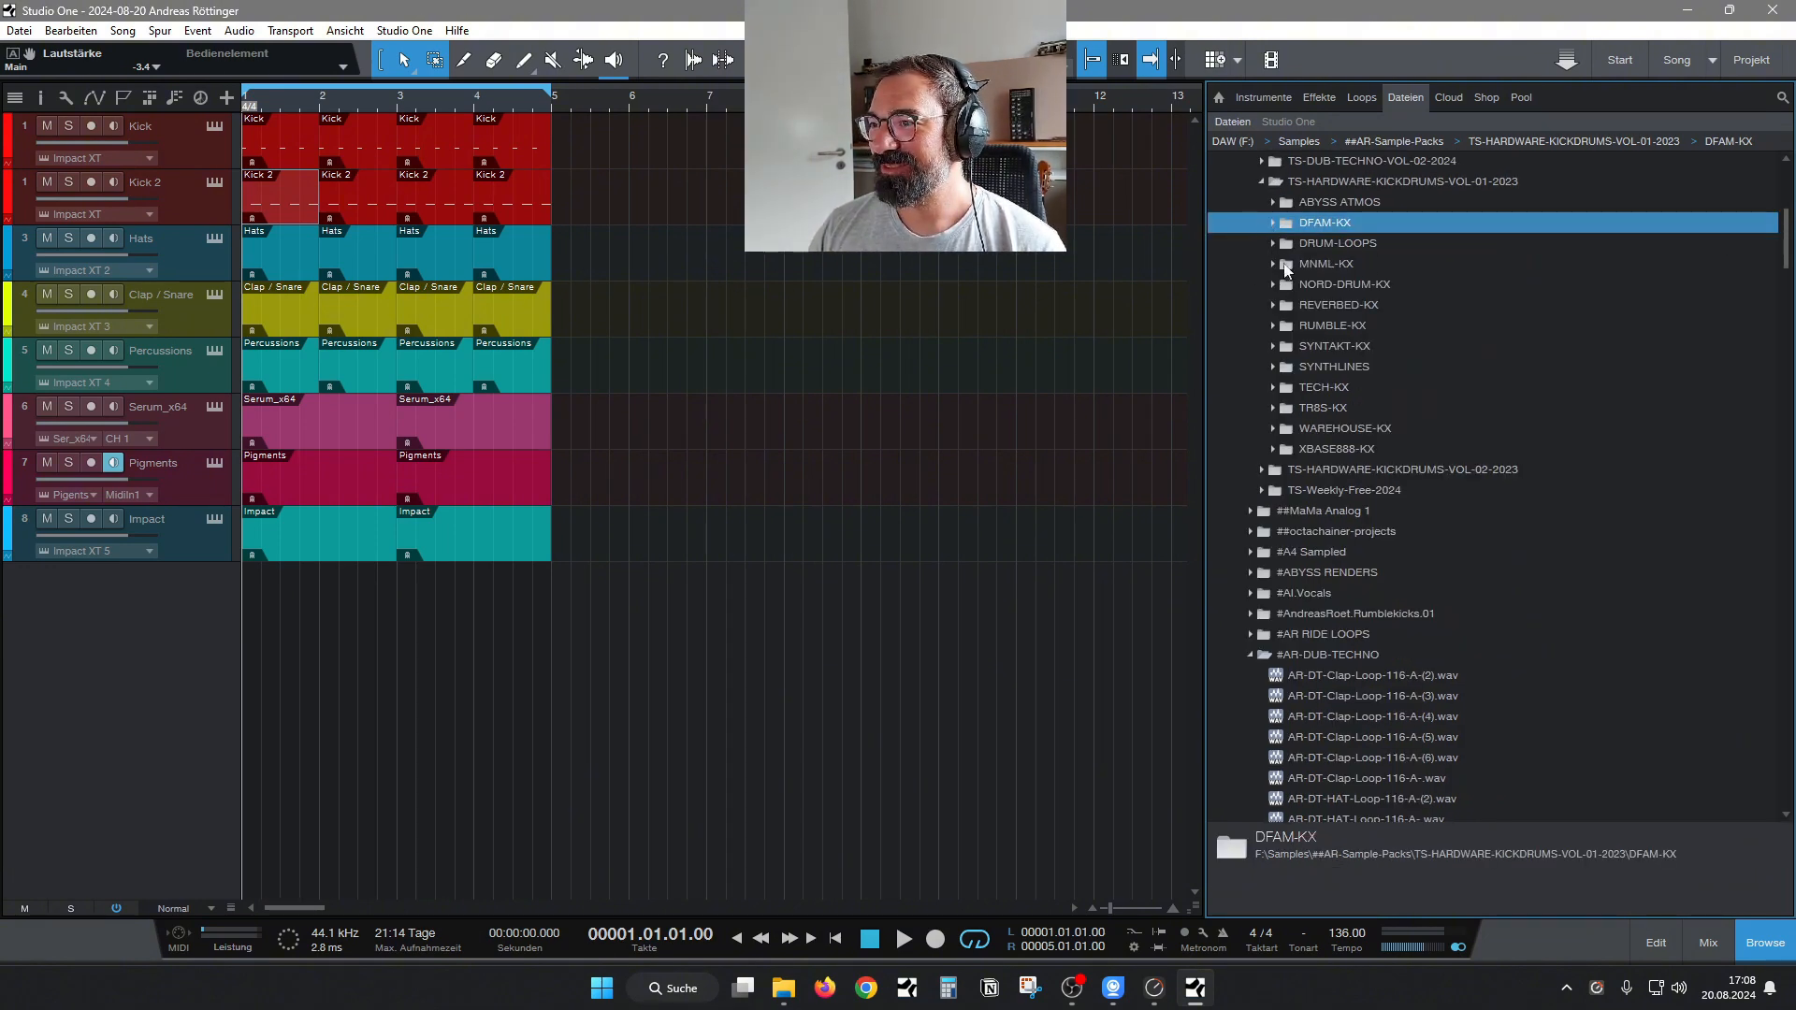
pyautogui.click(1274, 285)
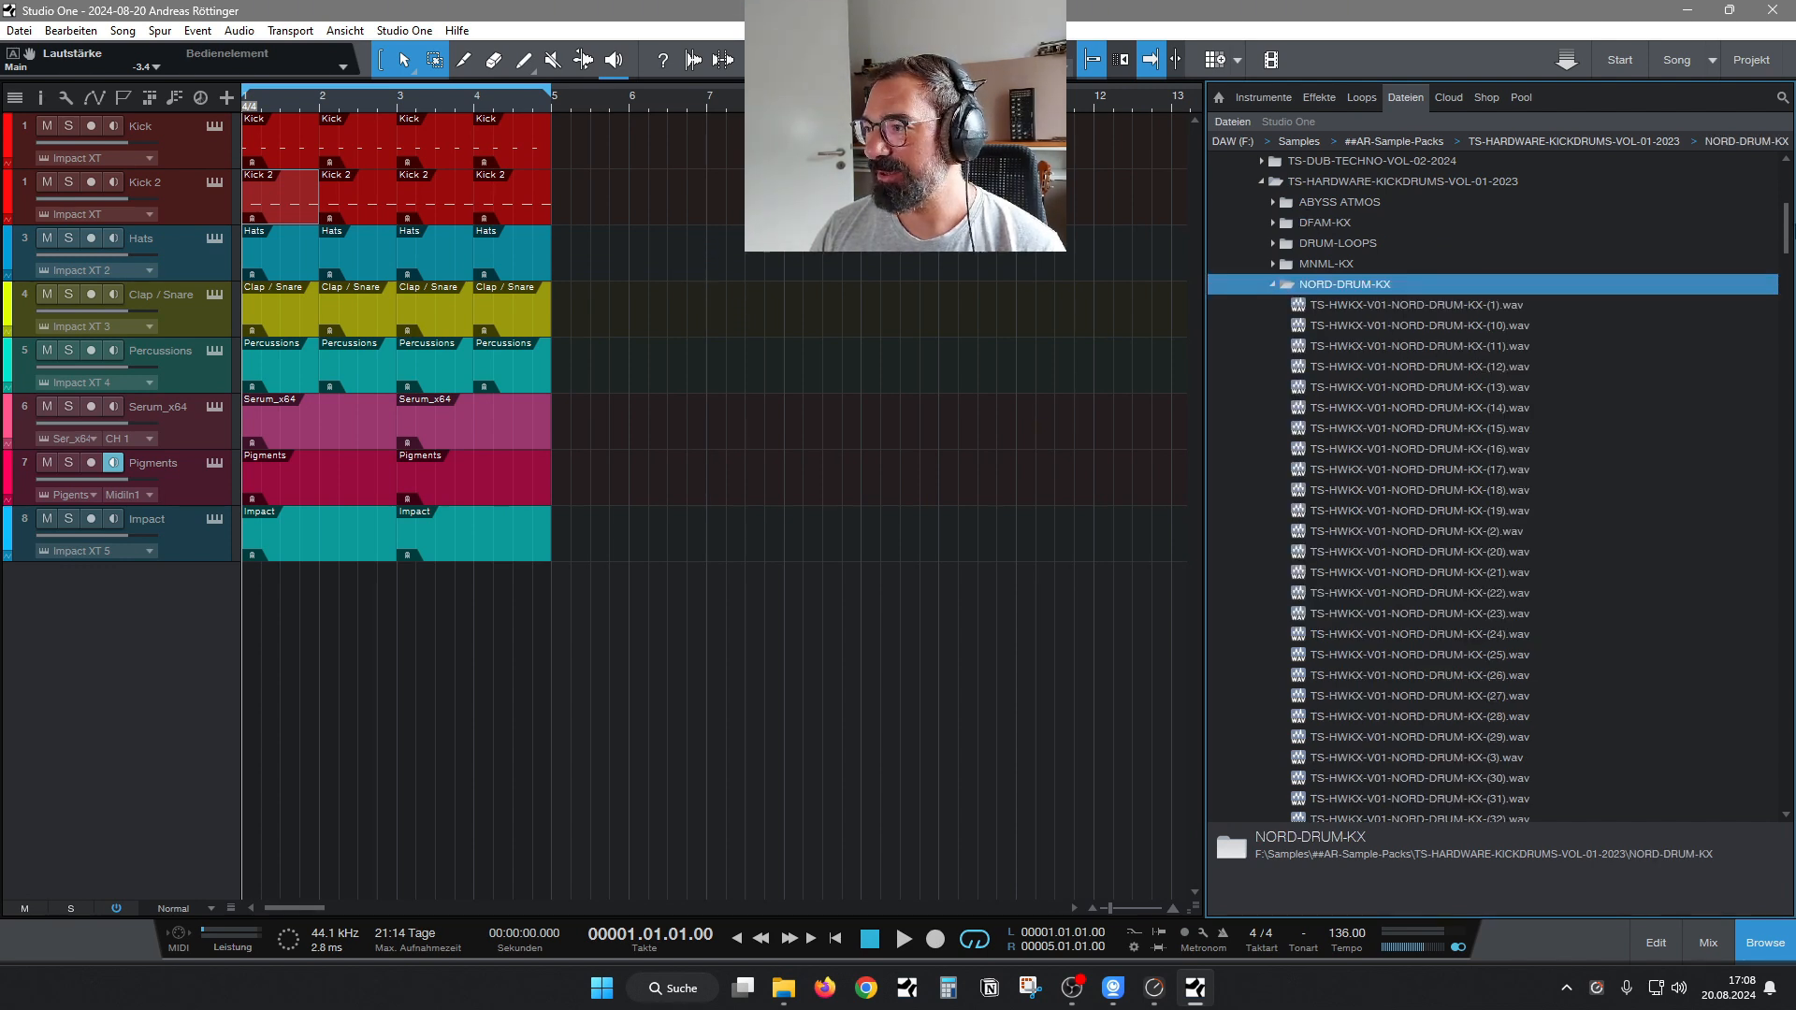
pyautogui.moveTo(1795, 237)
pyautogui.mouseDown()
pyautogui.moveTo(1785, 316)
pyautogui.moveTo(1777, 262)
pyautogui.mouseUp()
pyautogui.click(1423, 269)
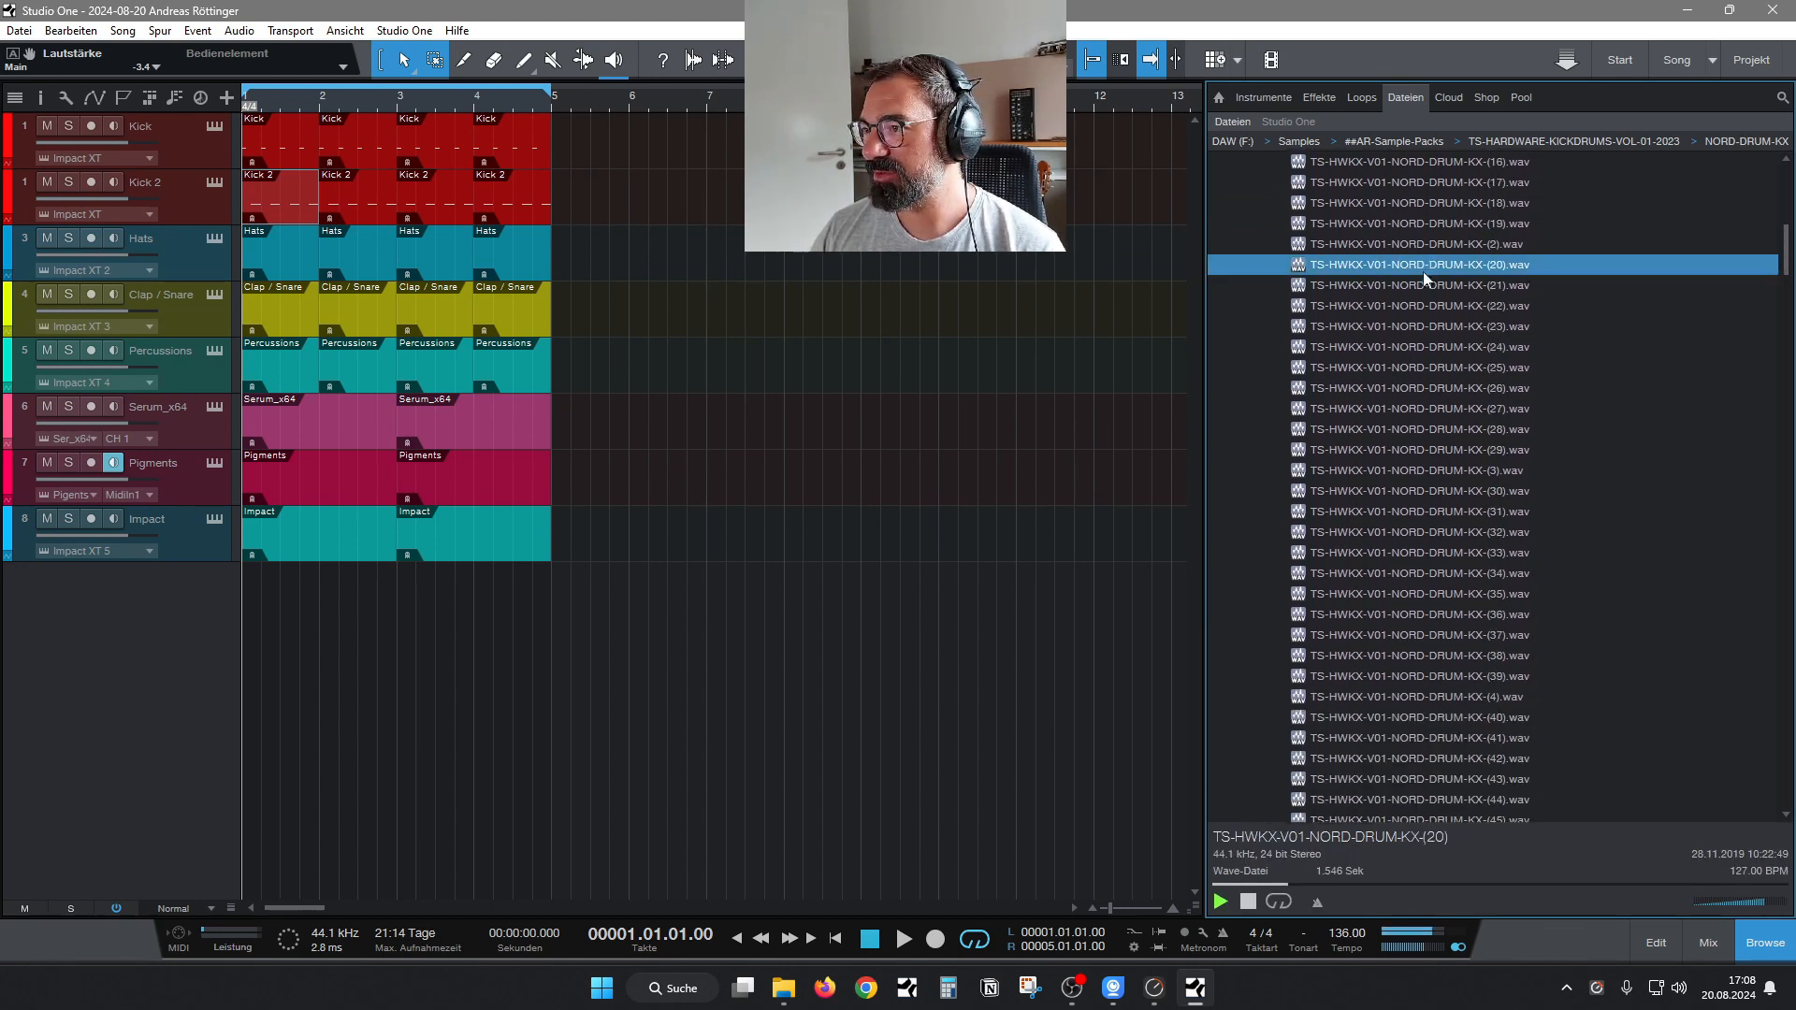
# Audition further NORD-DRUM-KX kick samples down the list, from number 27 through number 47.
pyautogui.click(1444, 409)
pyautogui.press('Down')
pyautogui.press('Down')
pyautogui.press('Down')
pyautogui.press('Down')
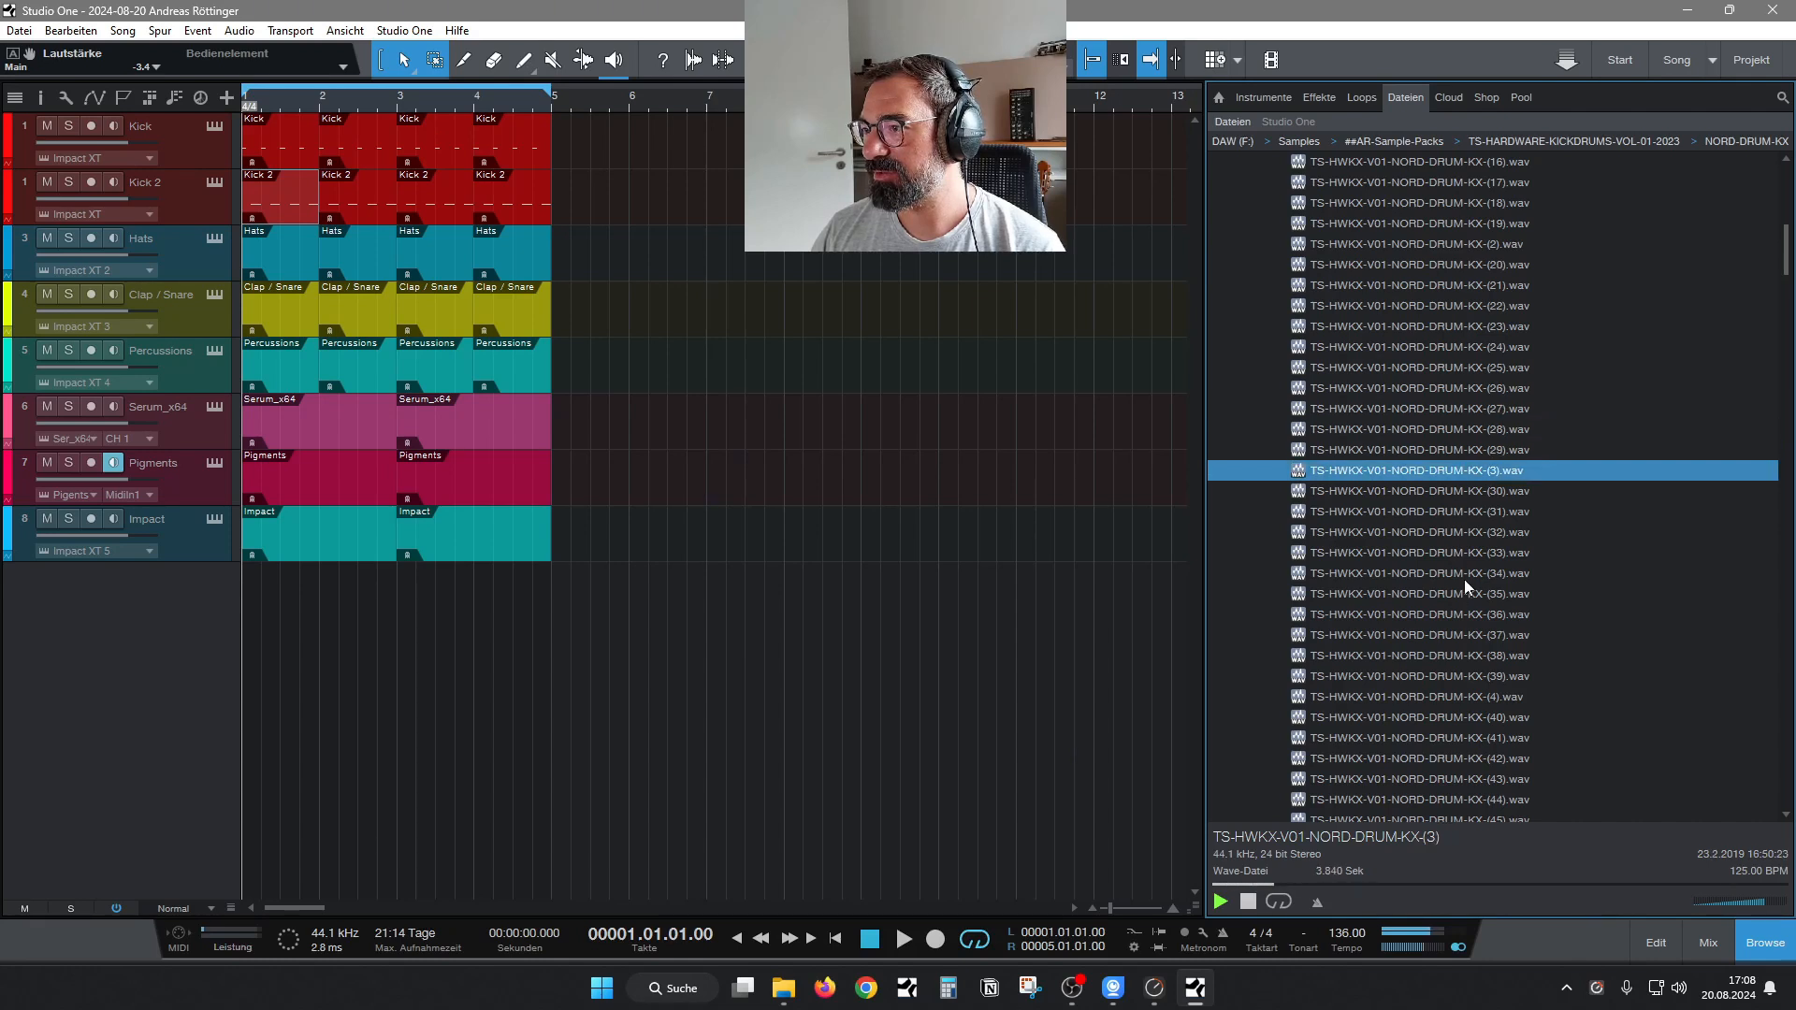
pyautogui.press('Down')
pyautogui.press('Down')
pyautogui.press('Down')
pyautogui.press('Down')
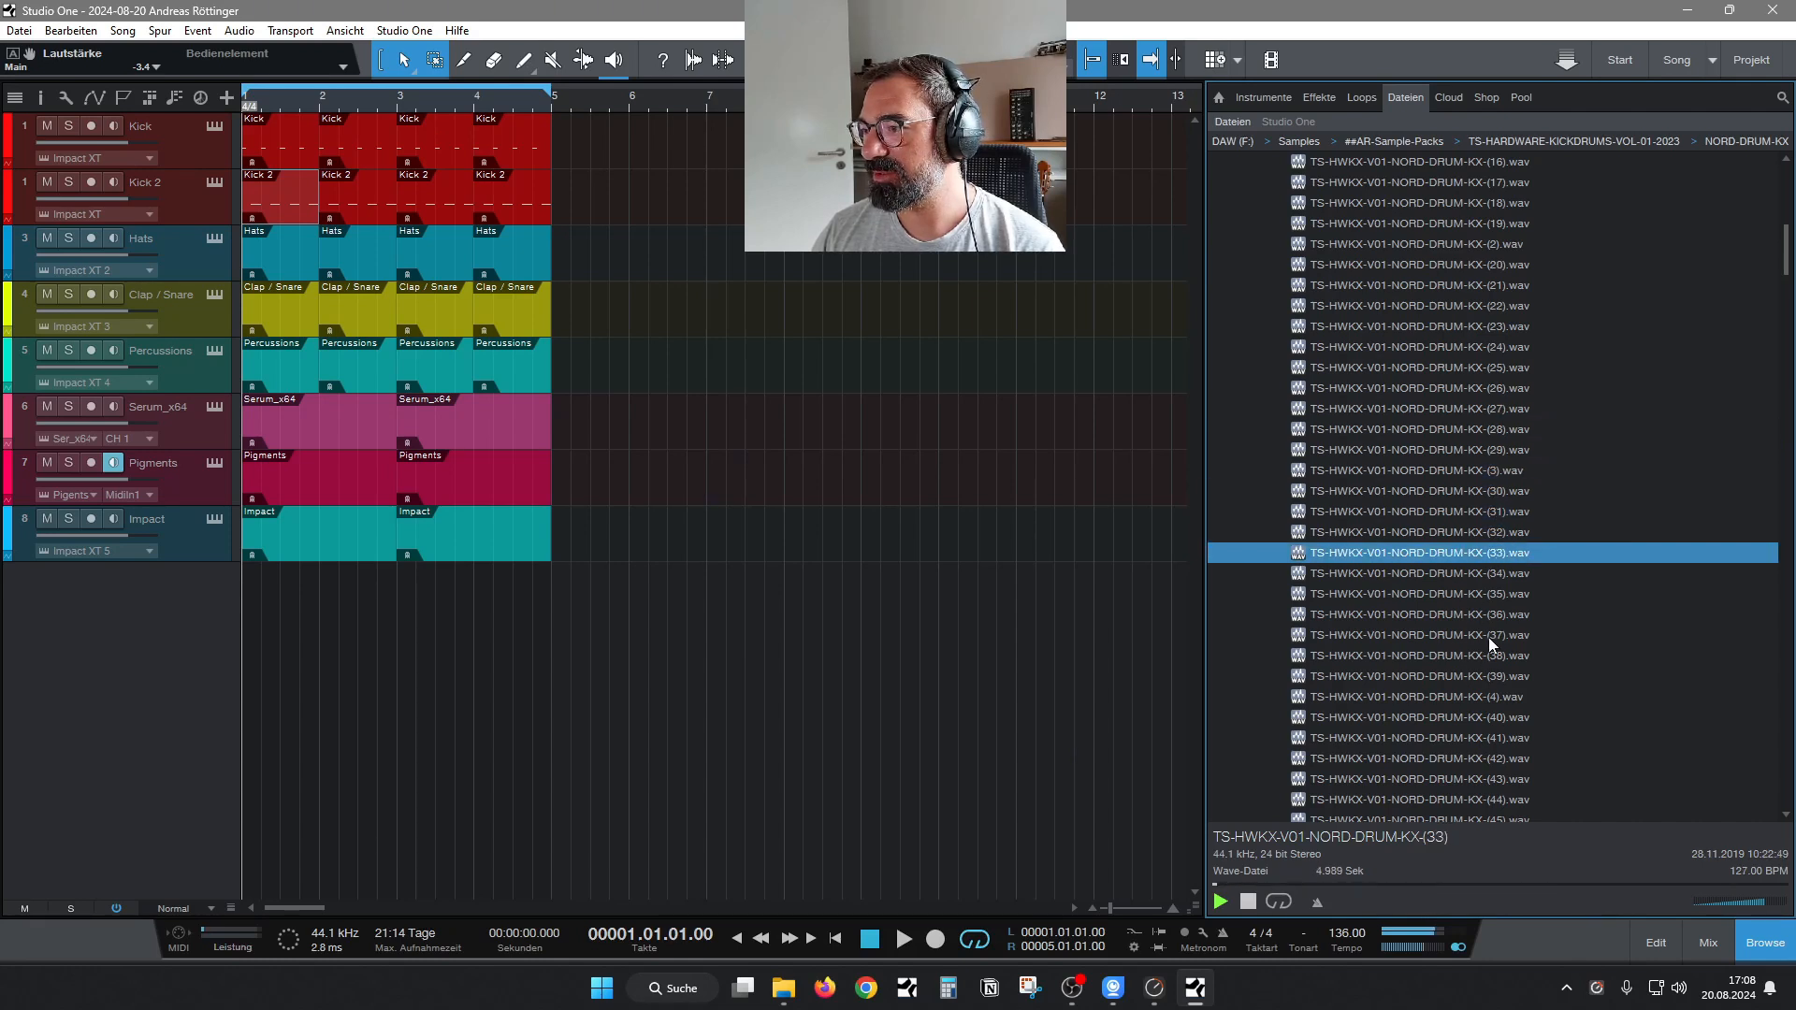
pyautogui.press('Down')
pyautogui.press('Down')
pyautogui.press('Down')
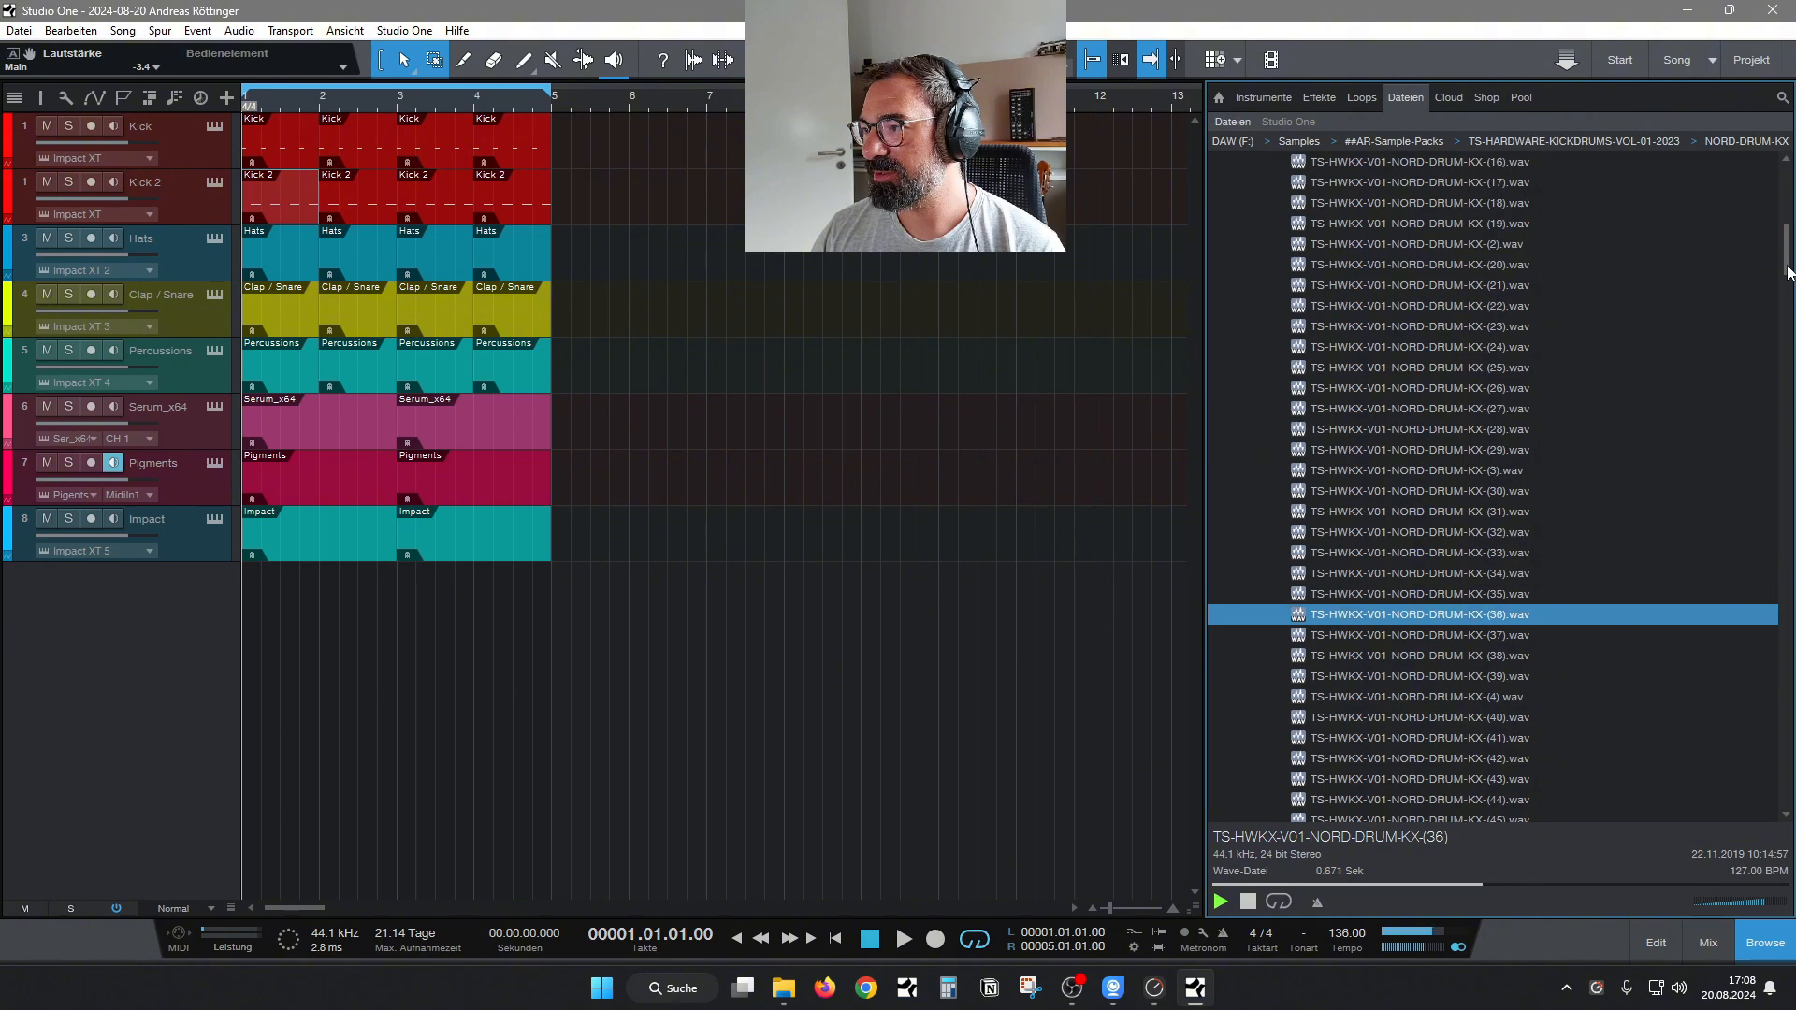
pyautogui.scroll(-1, 1792, 288)
pyautogui.scroll(-1, 1568, 554)
pyautogui.click(1564, 559)
pyautogui.press('Down')
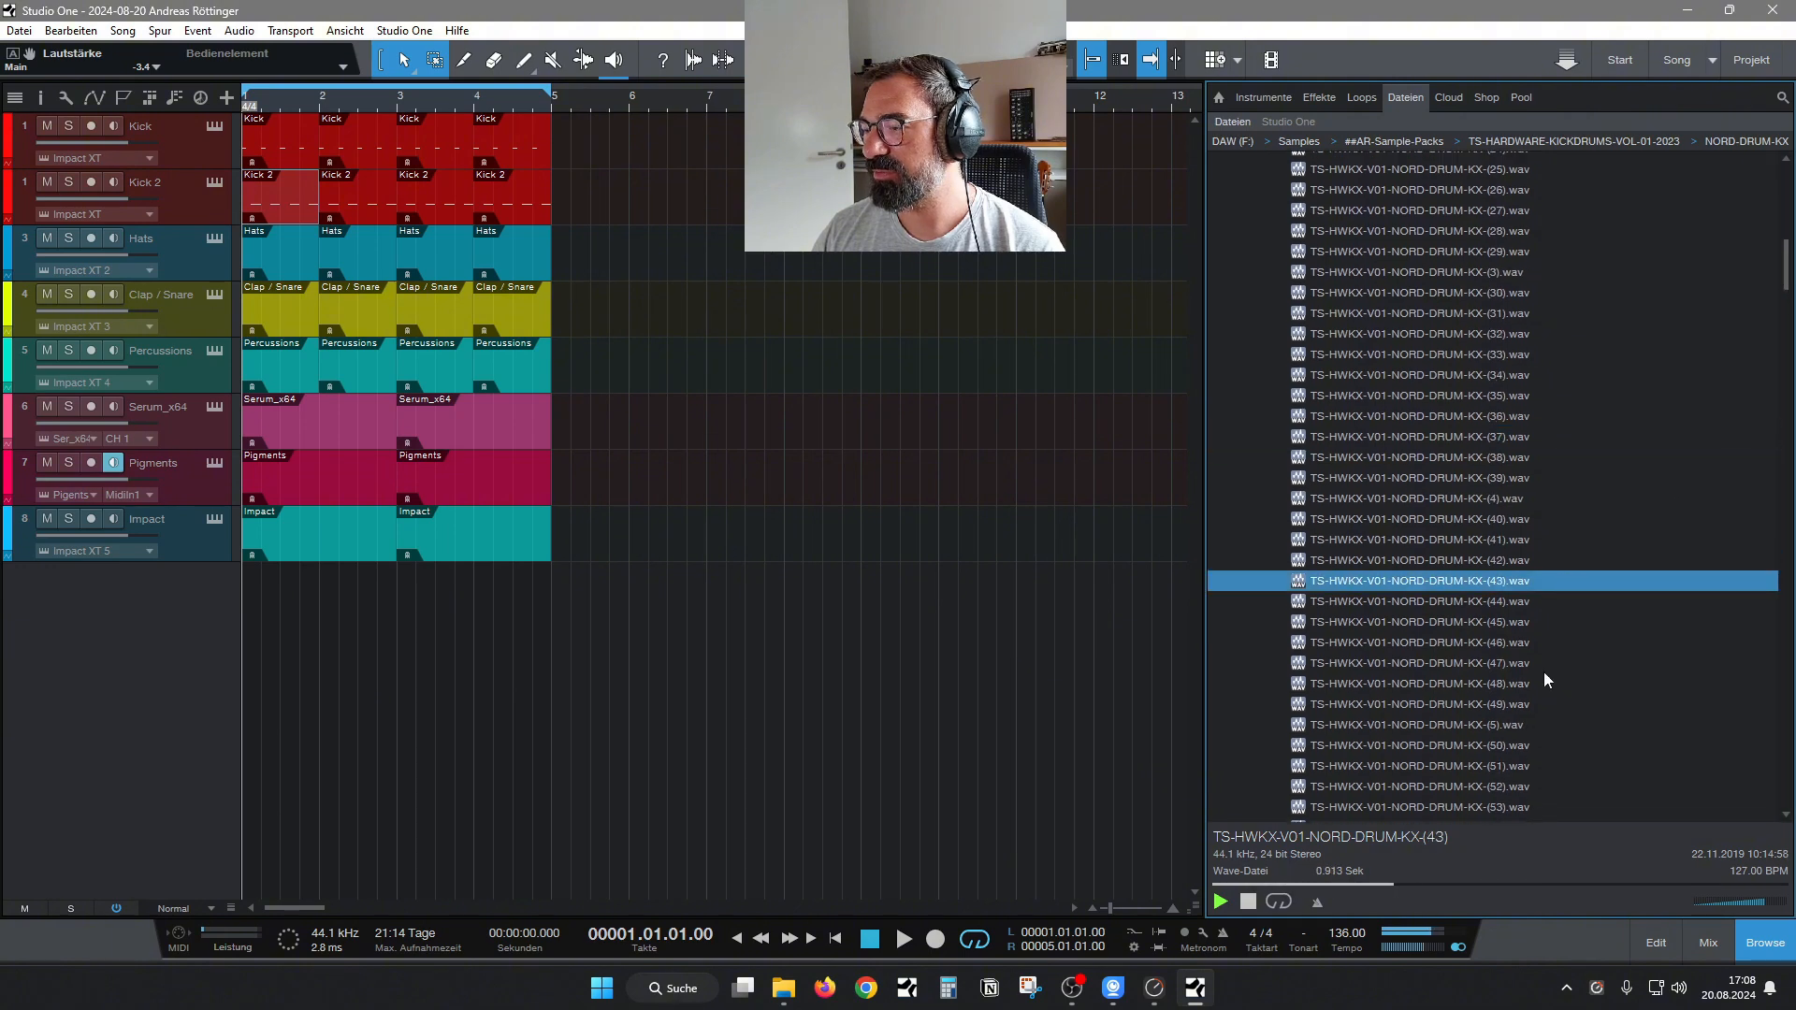
pyautogui.press('Down')
pyautogui.press('Down')
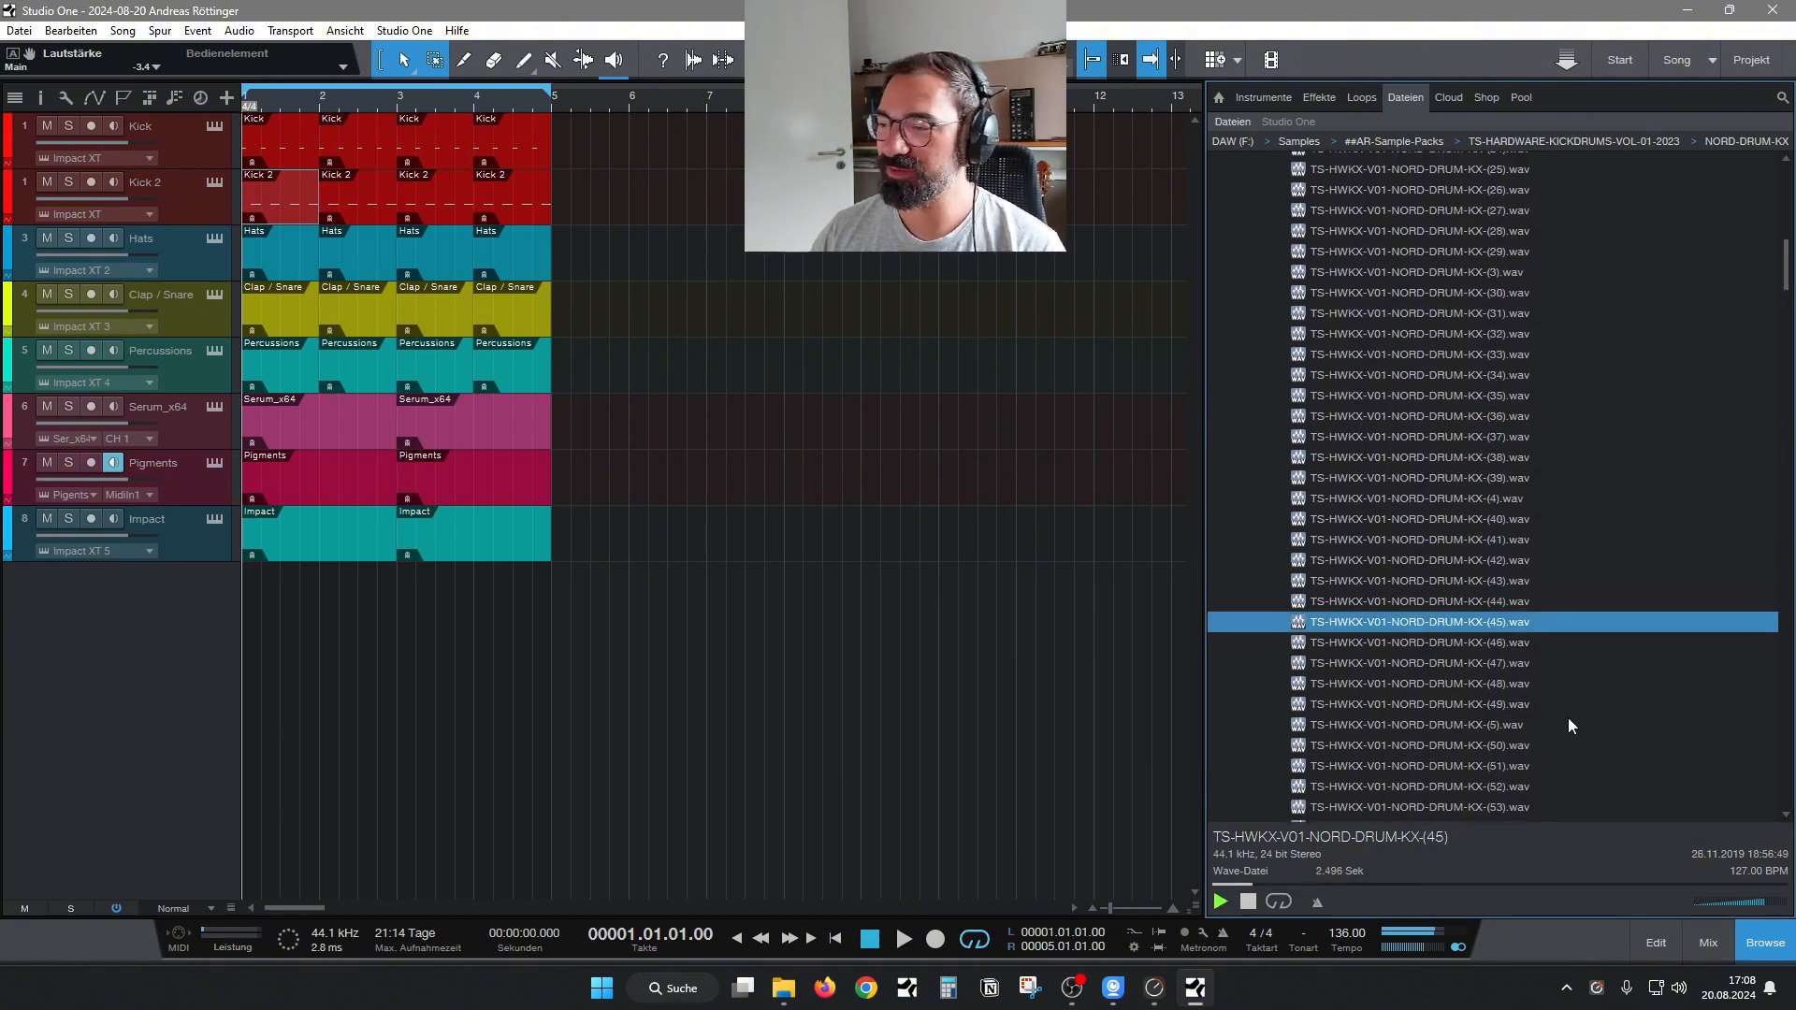
pyautogui.press('Down')
pyautogui.press('Down')
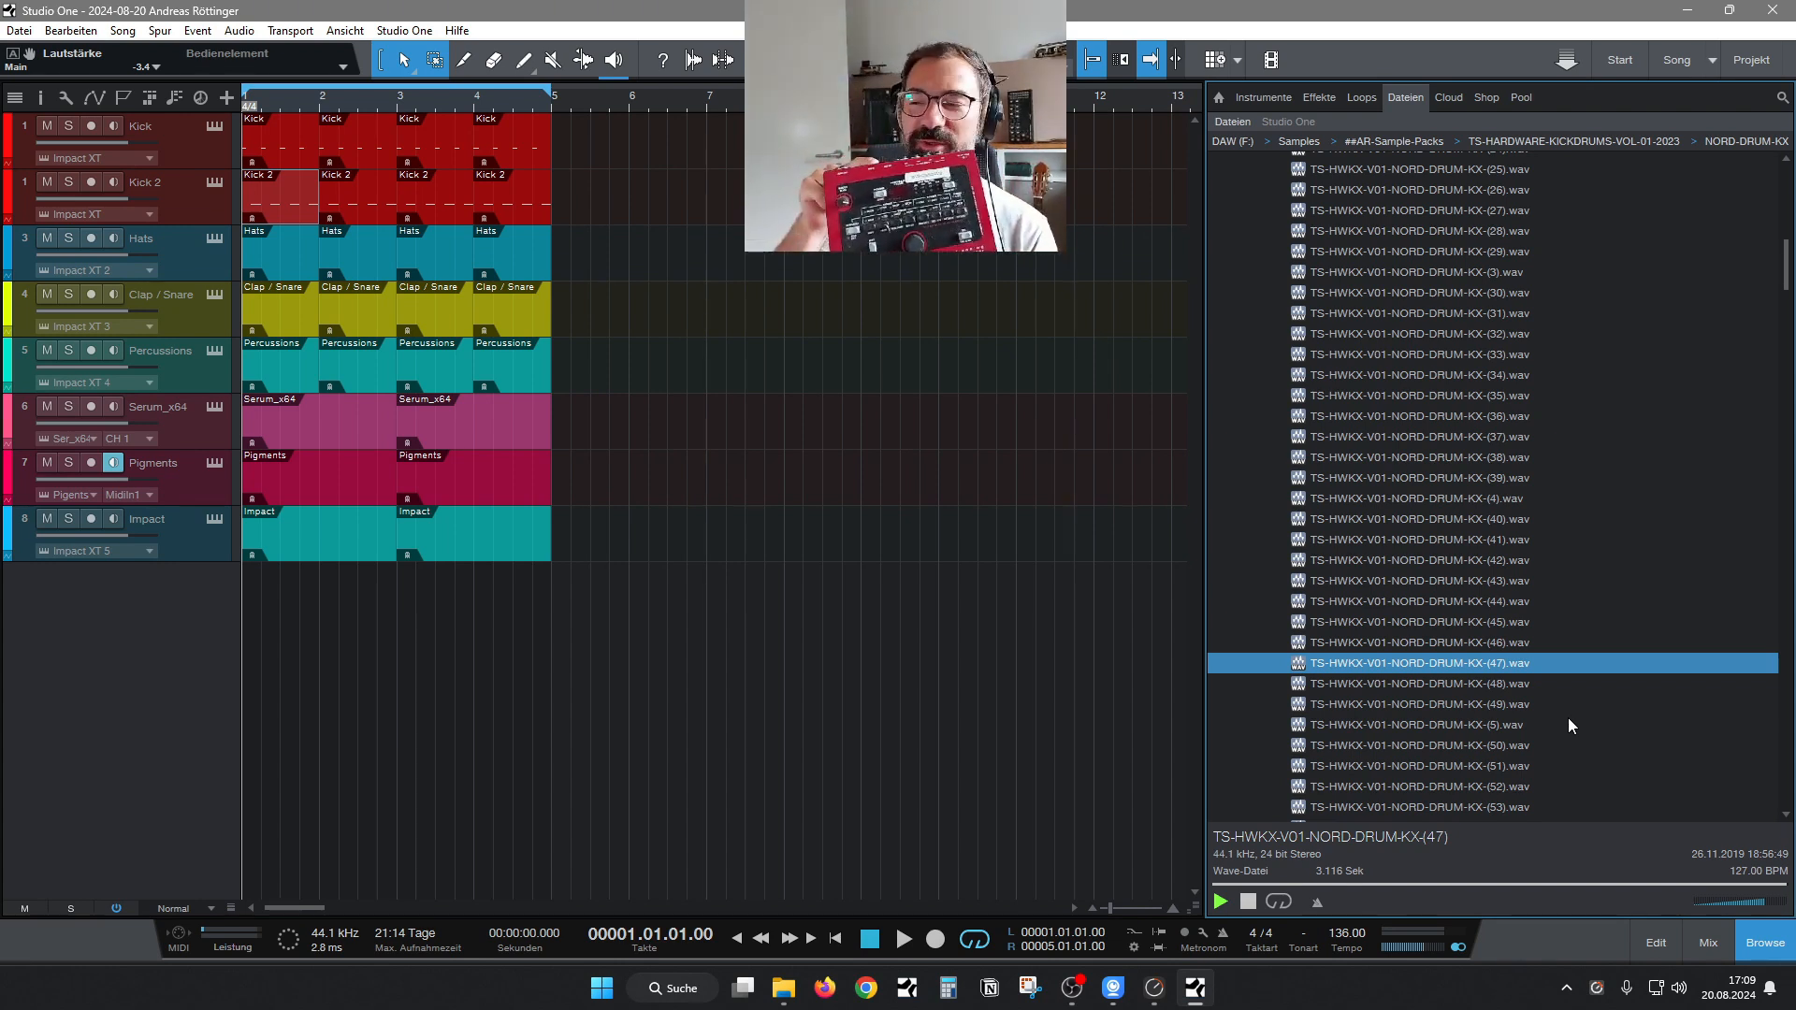
# Preview NORD-DRUM-KX samples 47 and 57, and go back up the list to replay 47, 46 and 45.
pyautogui.click(1460, 665)
pyautogui.scroll(-1, 1462, 730)
pyautogui.click(1462, 744)
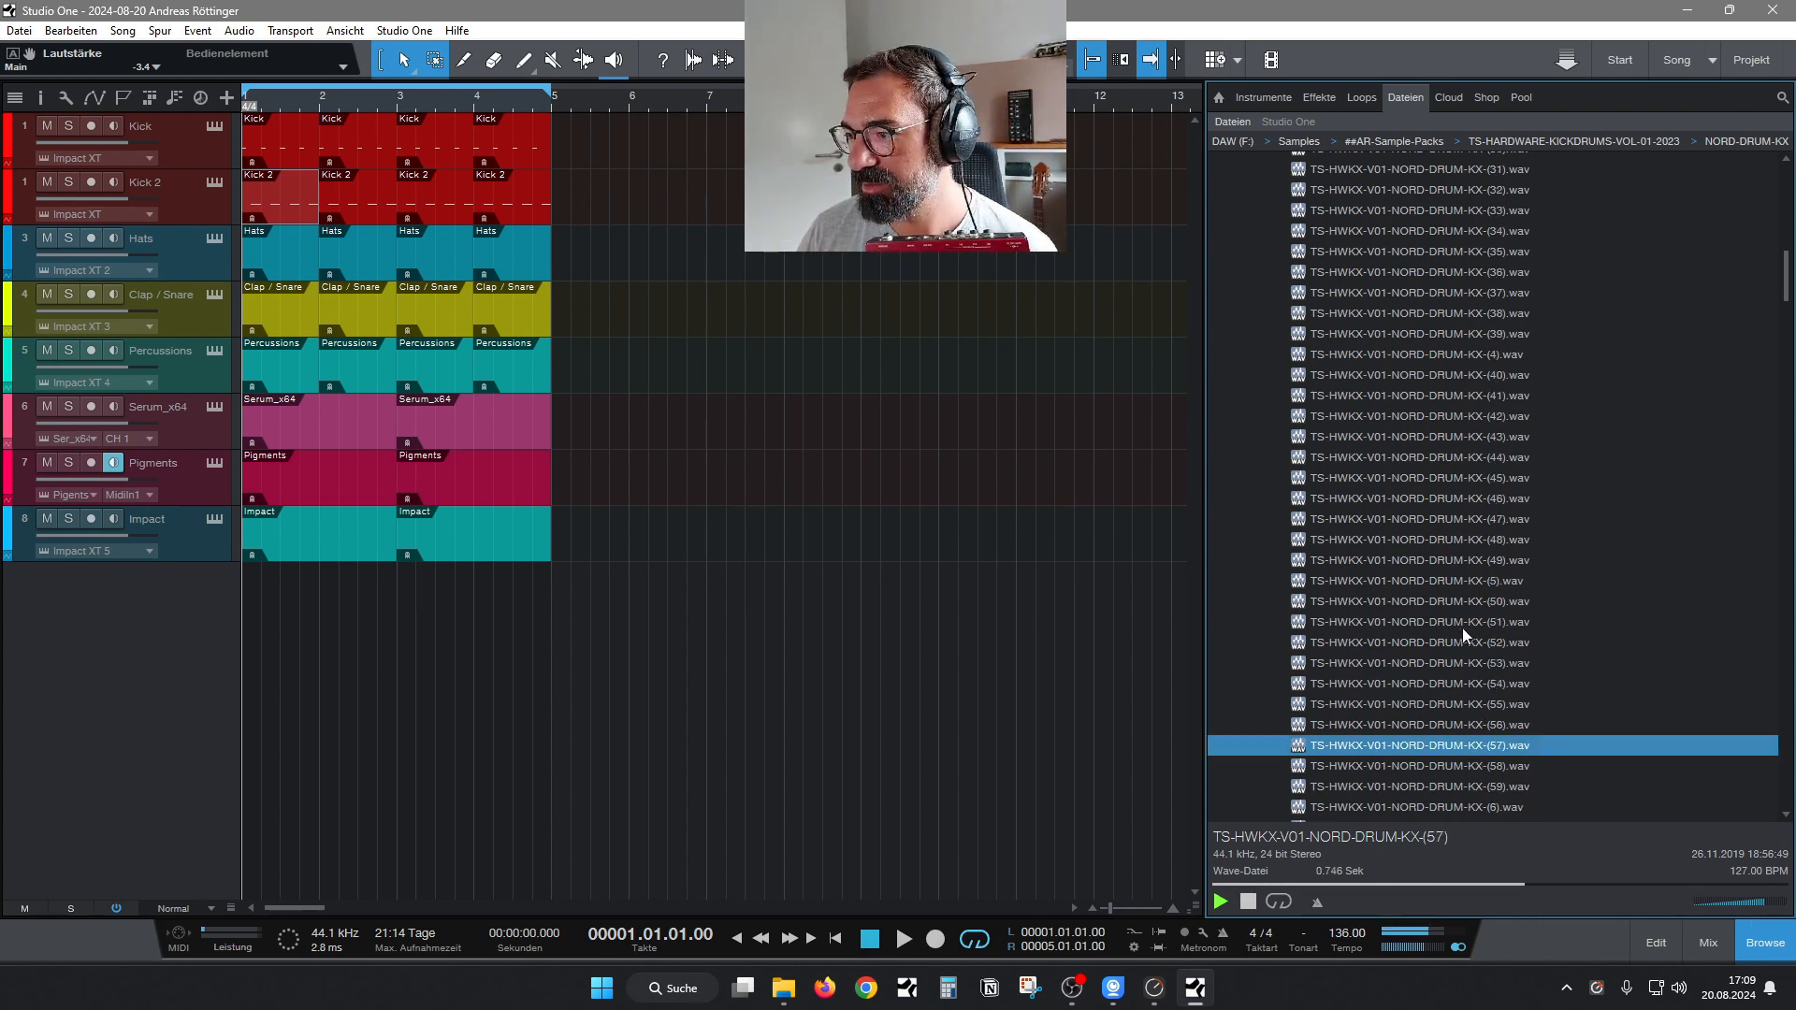
pyautogui.click(1447, 519)
pyautogui.click(1438, 495)
pyautogui.click(1435, 480)
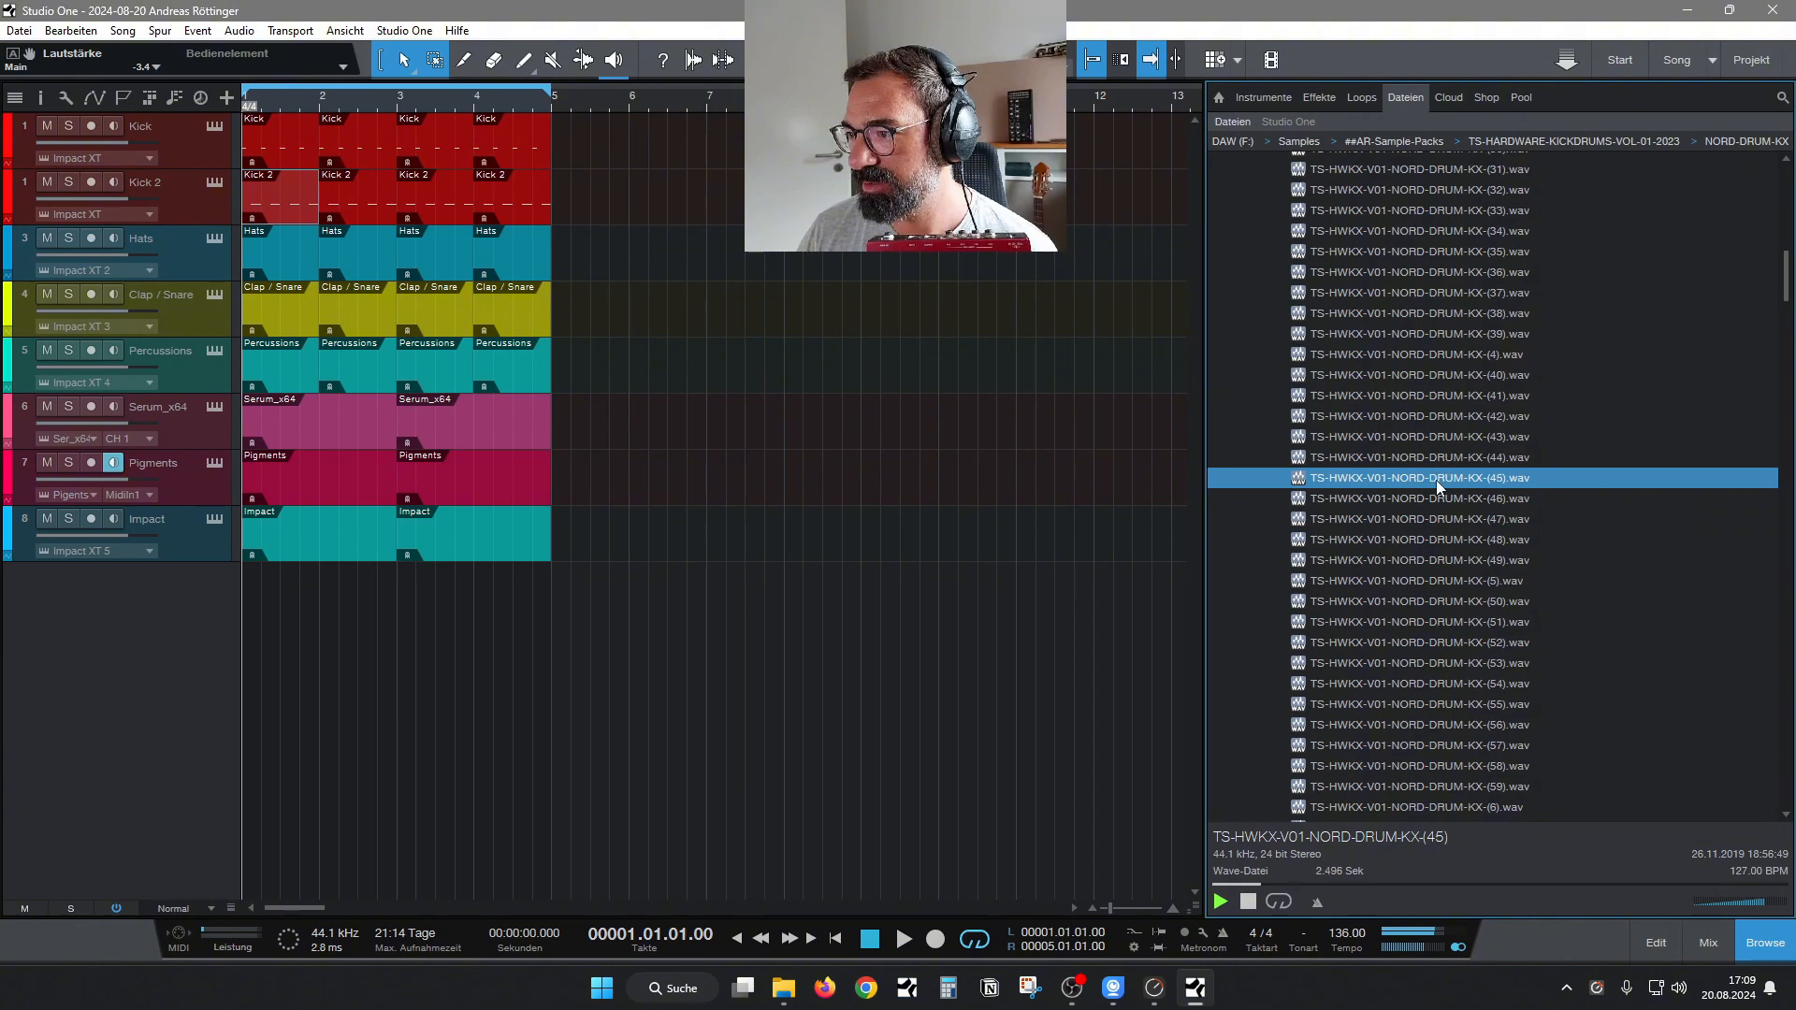
# Audition NORD-DRUM-KX samples 44, 43 and 42, and collapse the NORD-DRUM-KX folder.
pyautogui.click(1438, 462)
pyautogui.click(1439, 442)
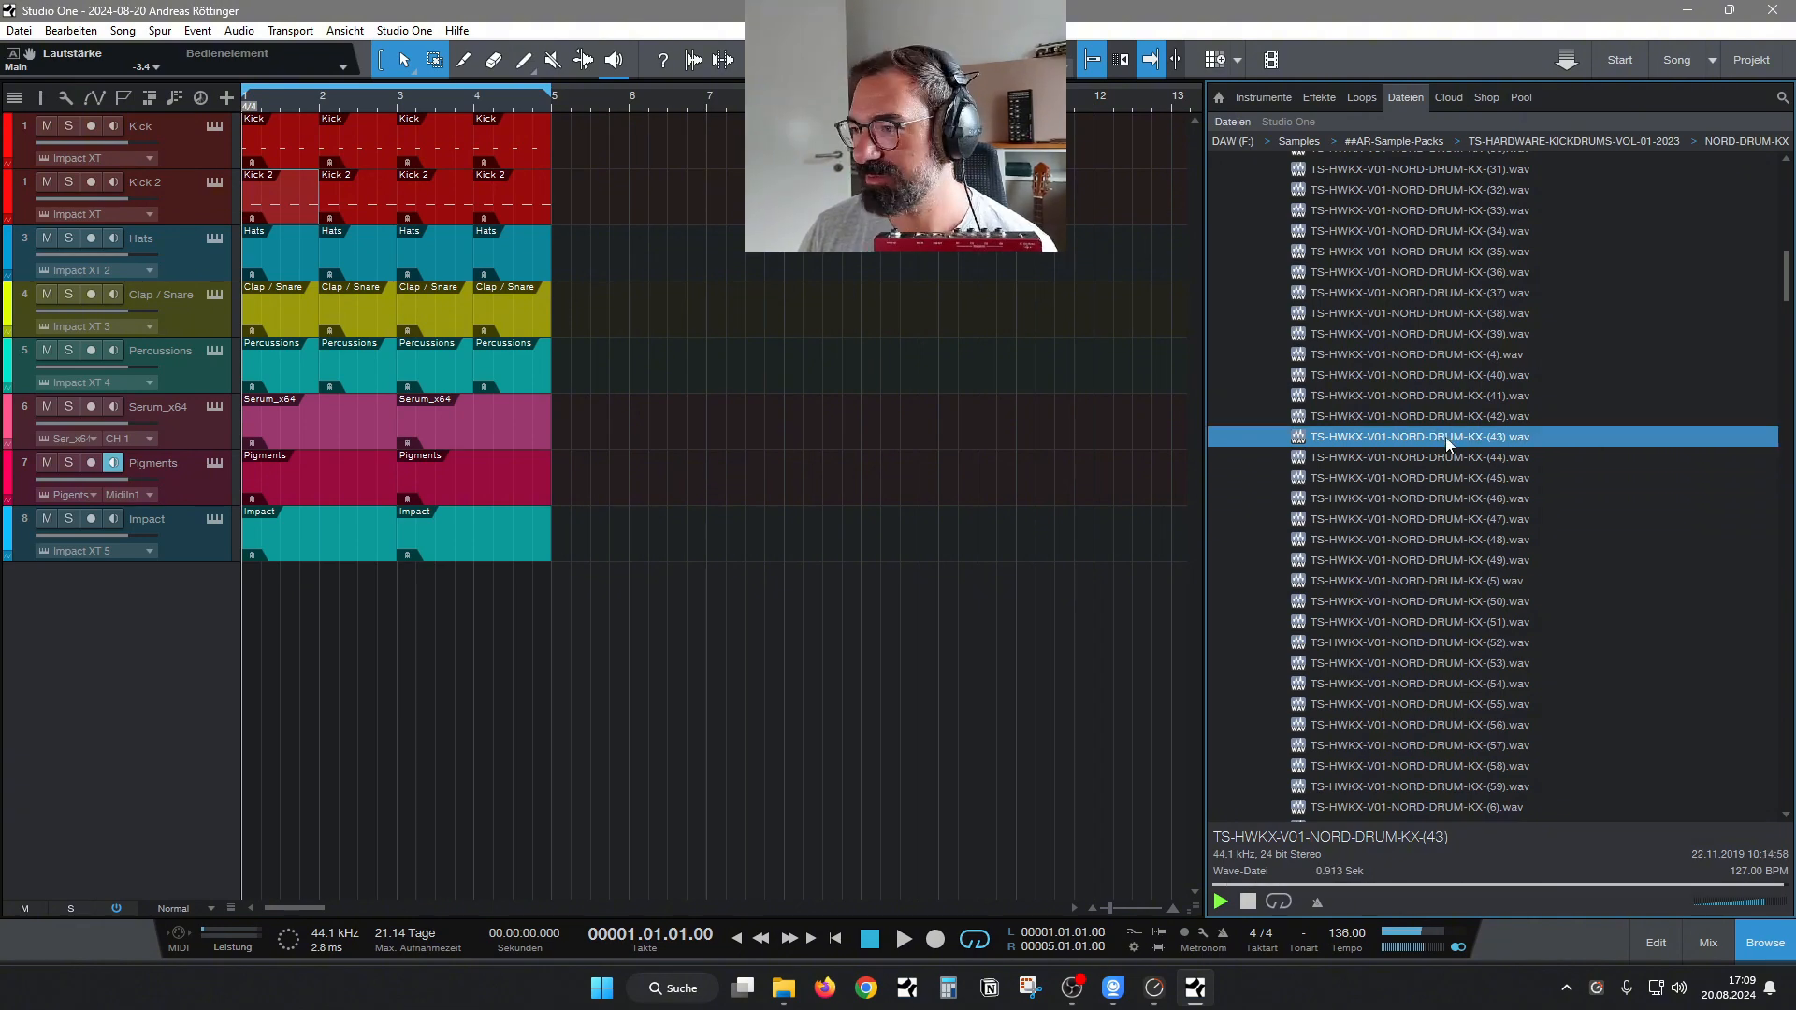
pyautogui.click(1444, 418)
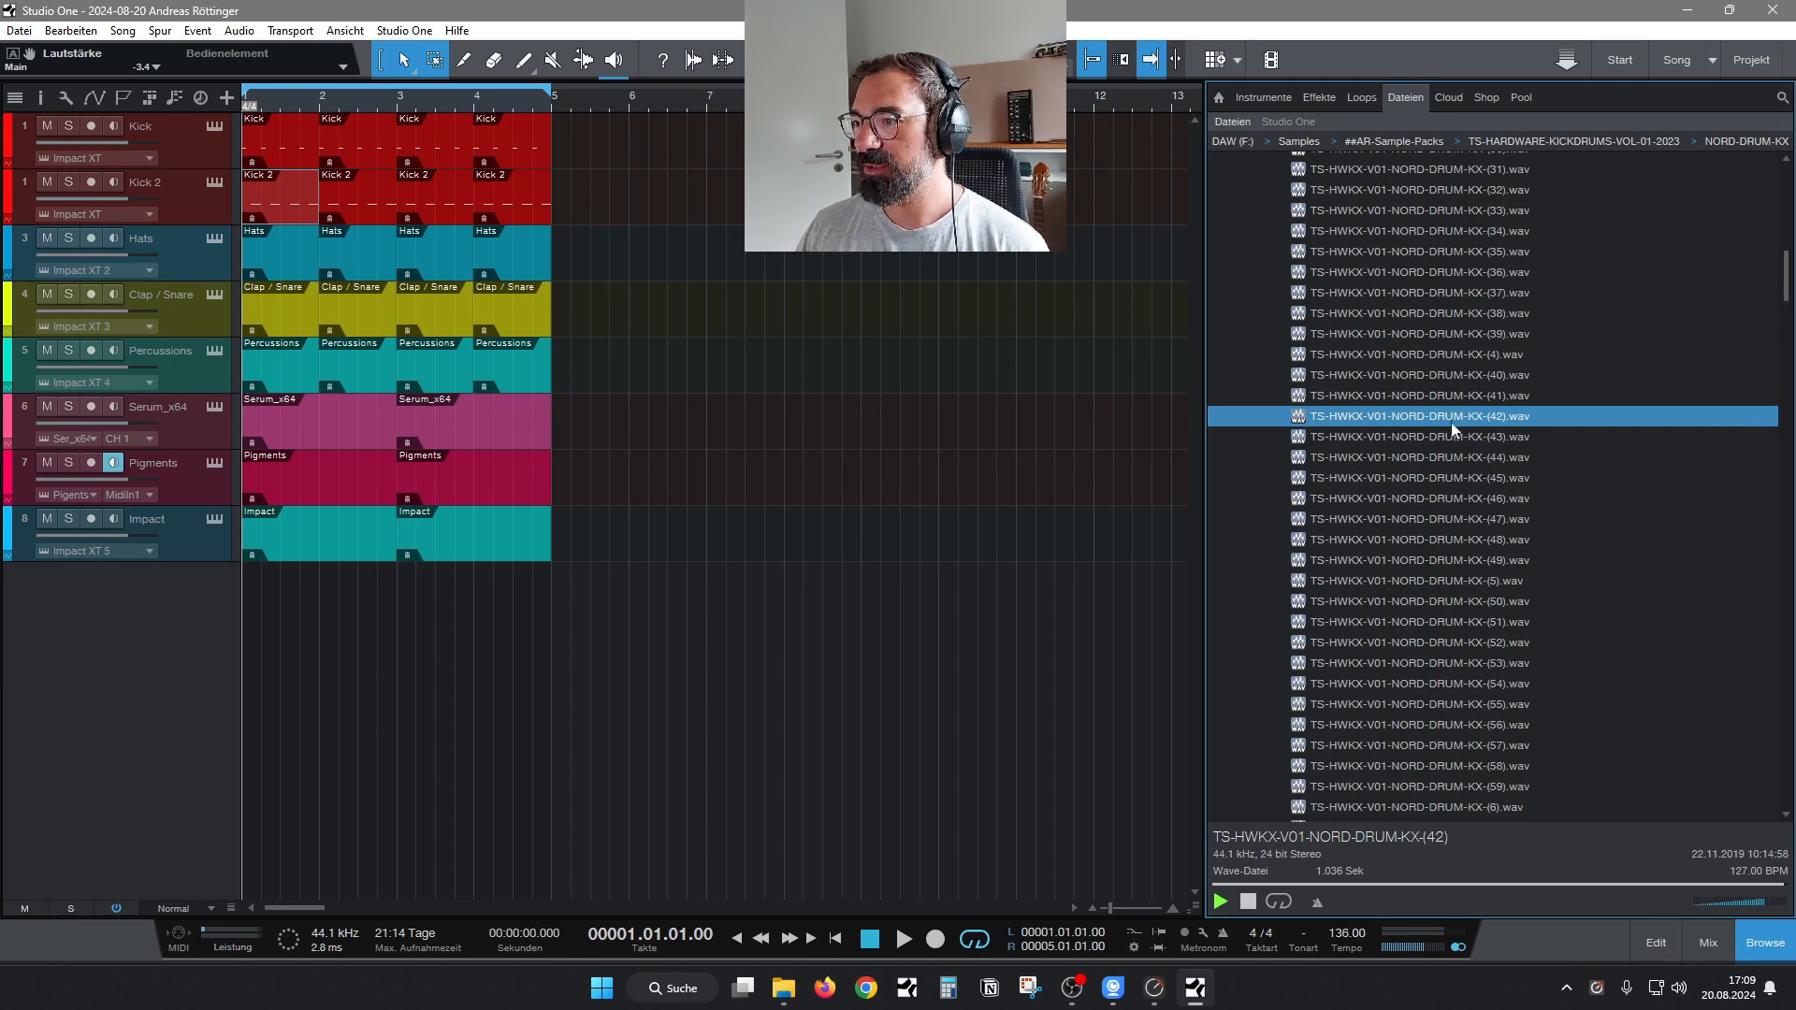
pyautogui.press('Left')
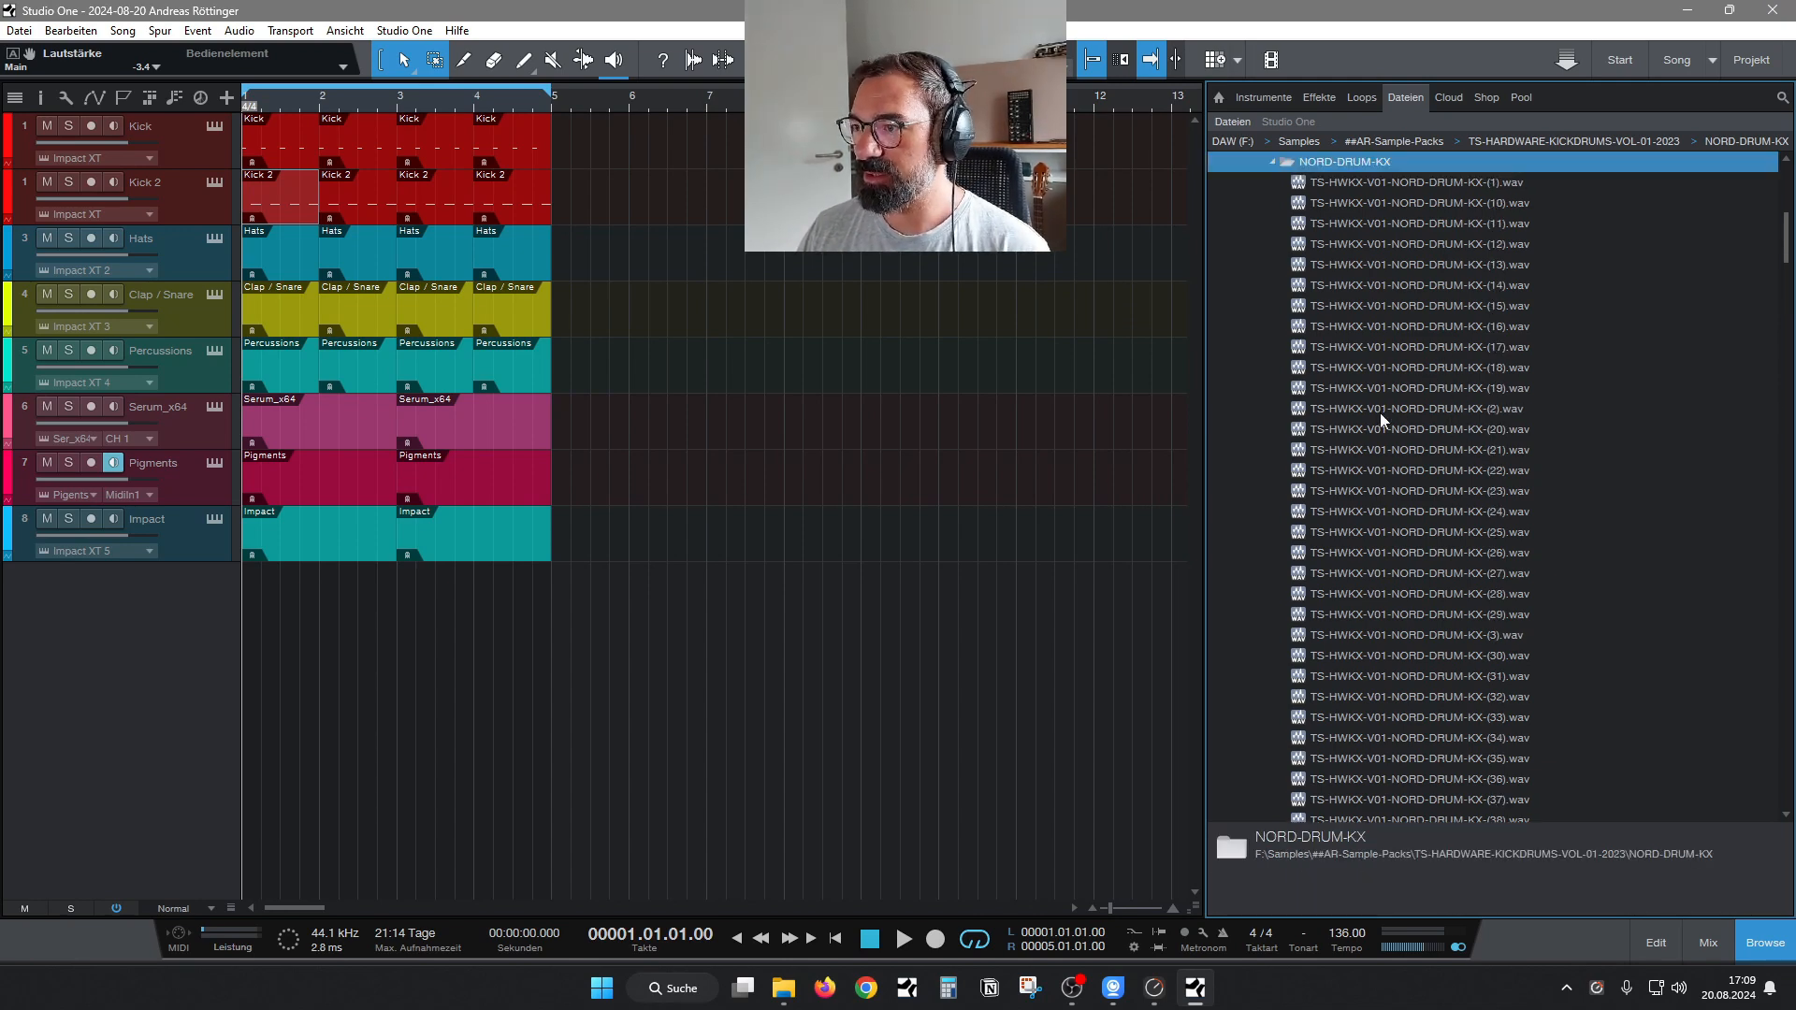
pyautogui.click(1272, 163)
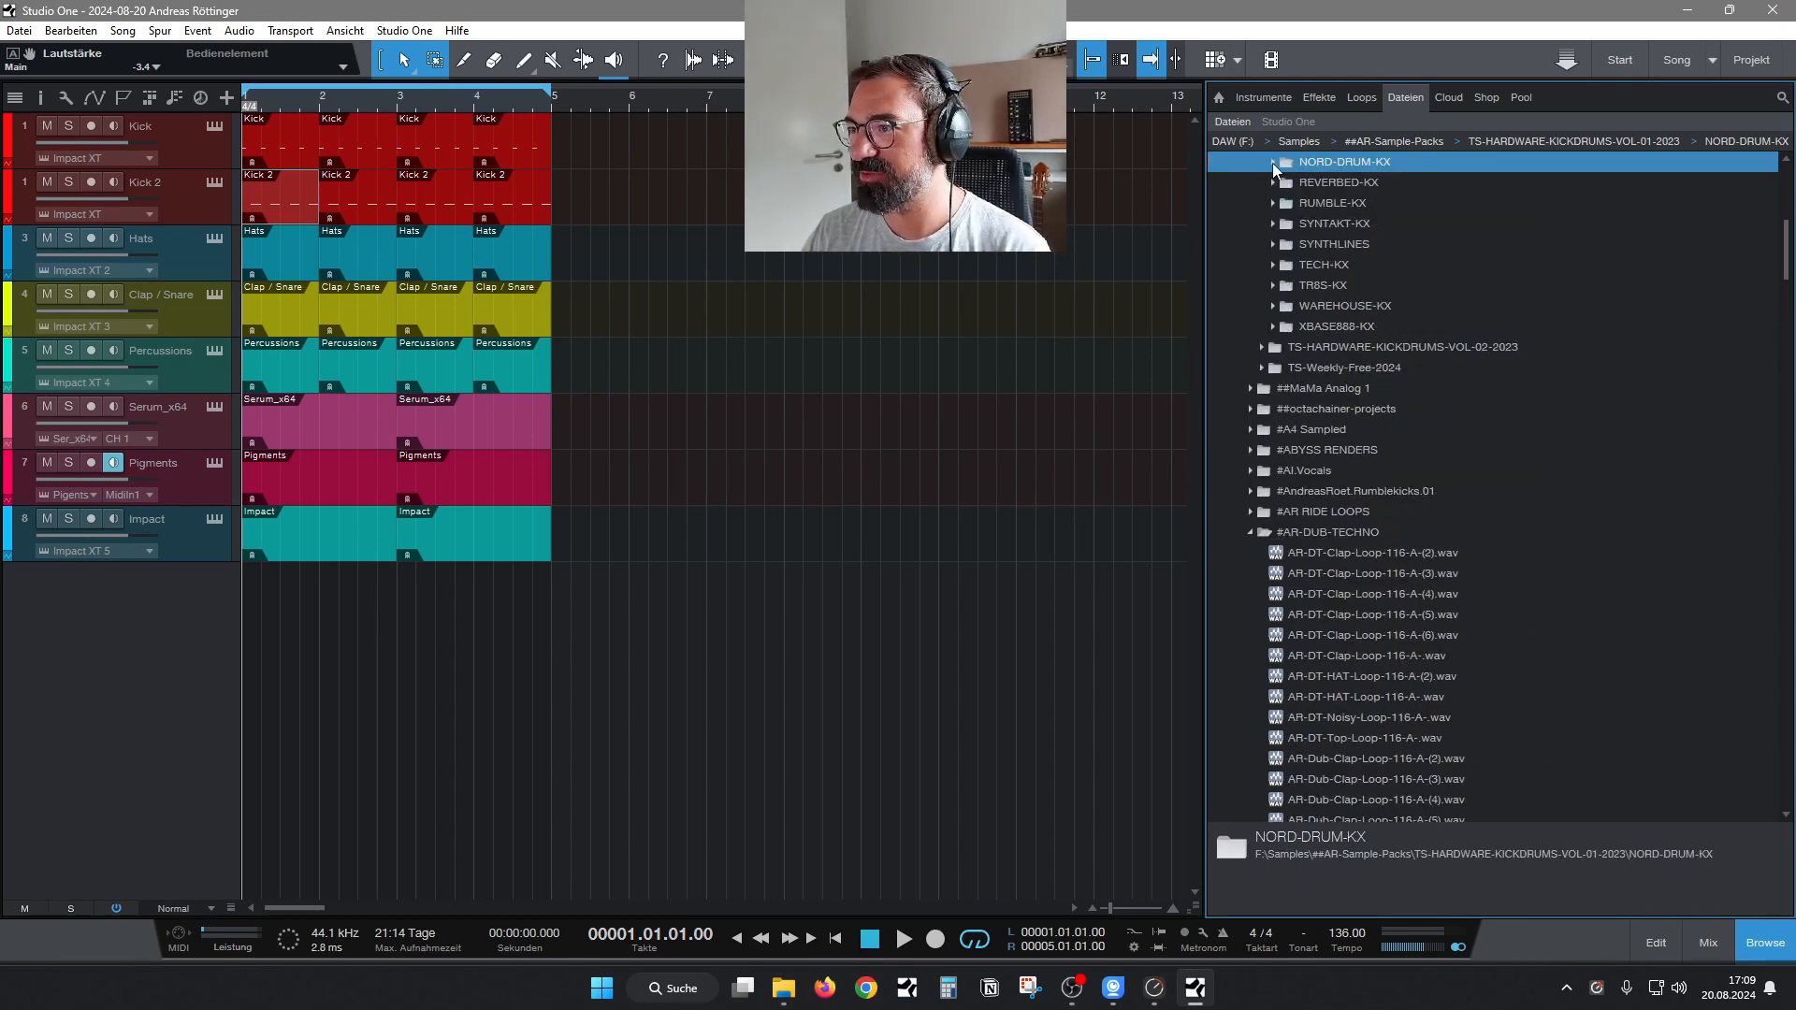
# Expand the SYNTAKT-KX folder and audition SYNTAKT-ANALOG-KX samples 12, 13 and 14.
pyautogui.click(1268, 225)
pyautogui.click(1424, 309)
pyautogui.press('Down')
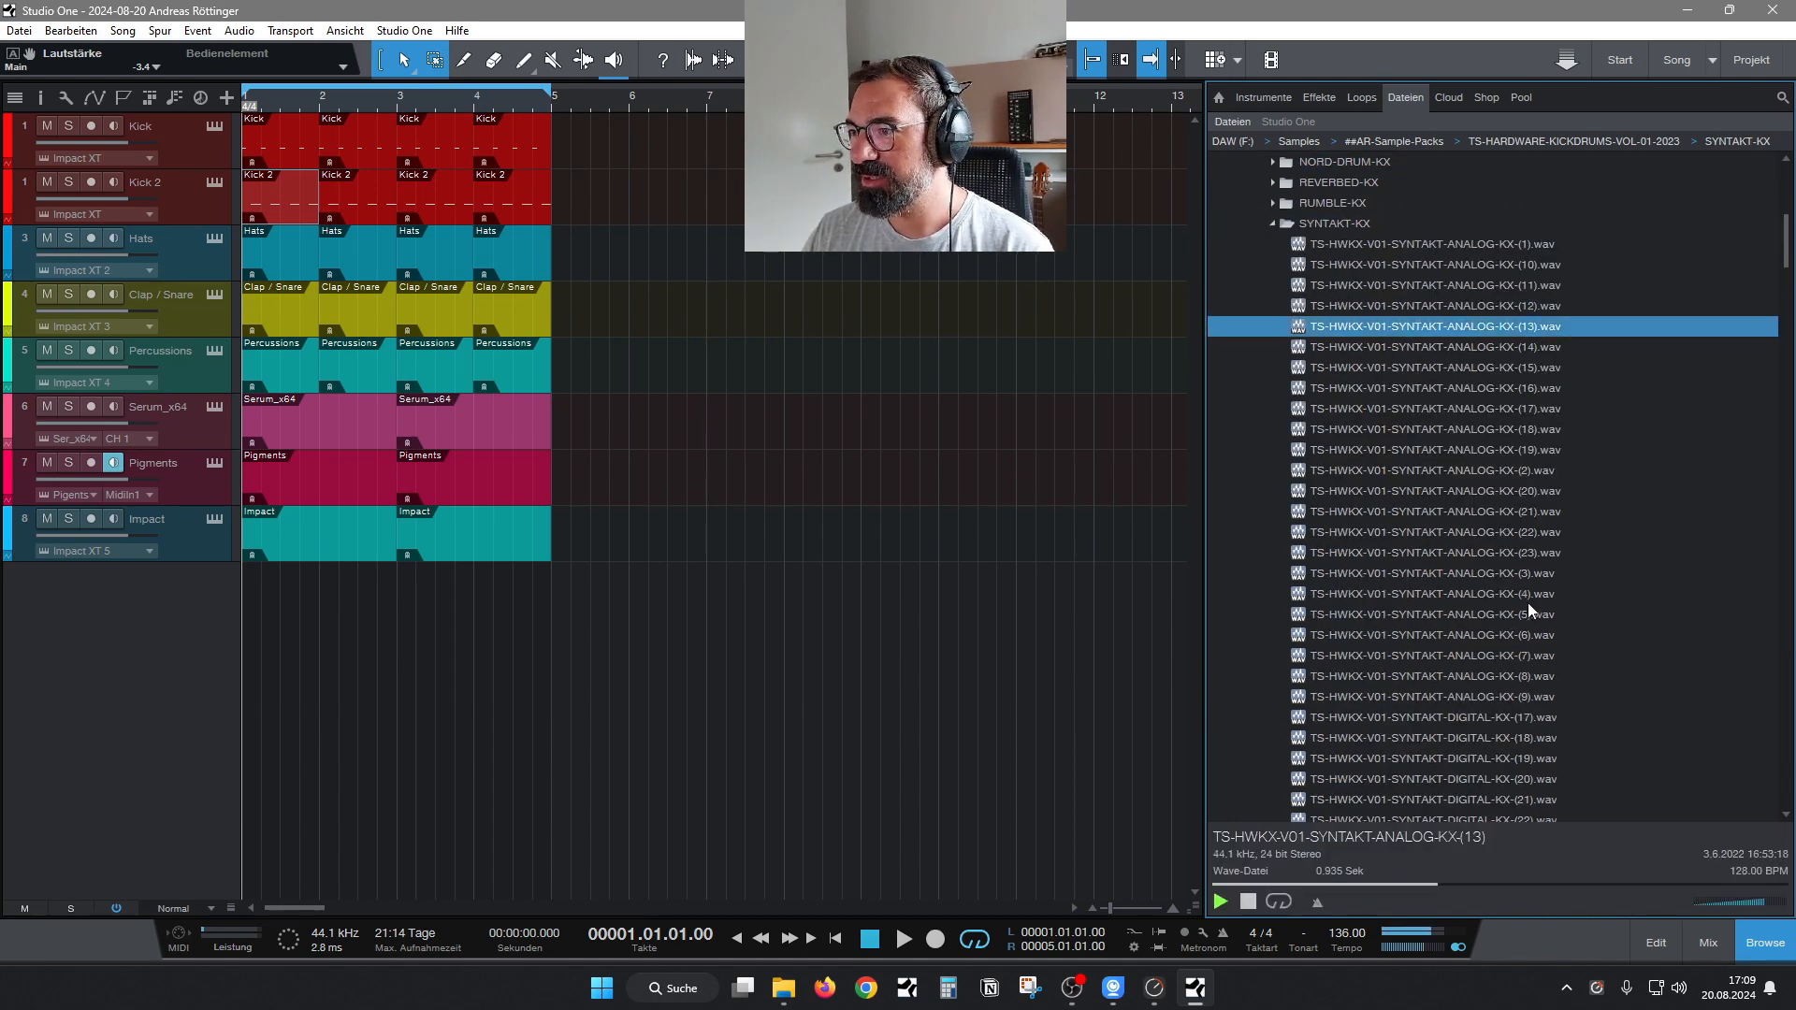
pyautogui.press('Down')
# Audition SYNTAKT-DIGITAL-KX samples upward through the list, starting at number 31 and going past 29 to 25.
pyautogui.scroll(-2, 1789, 245)
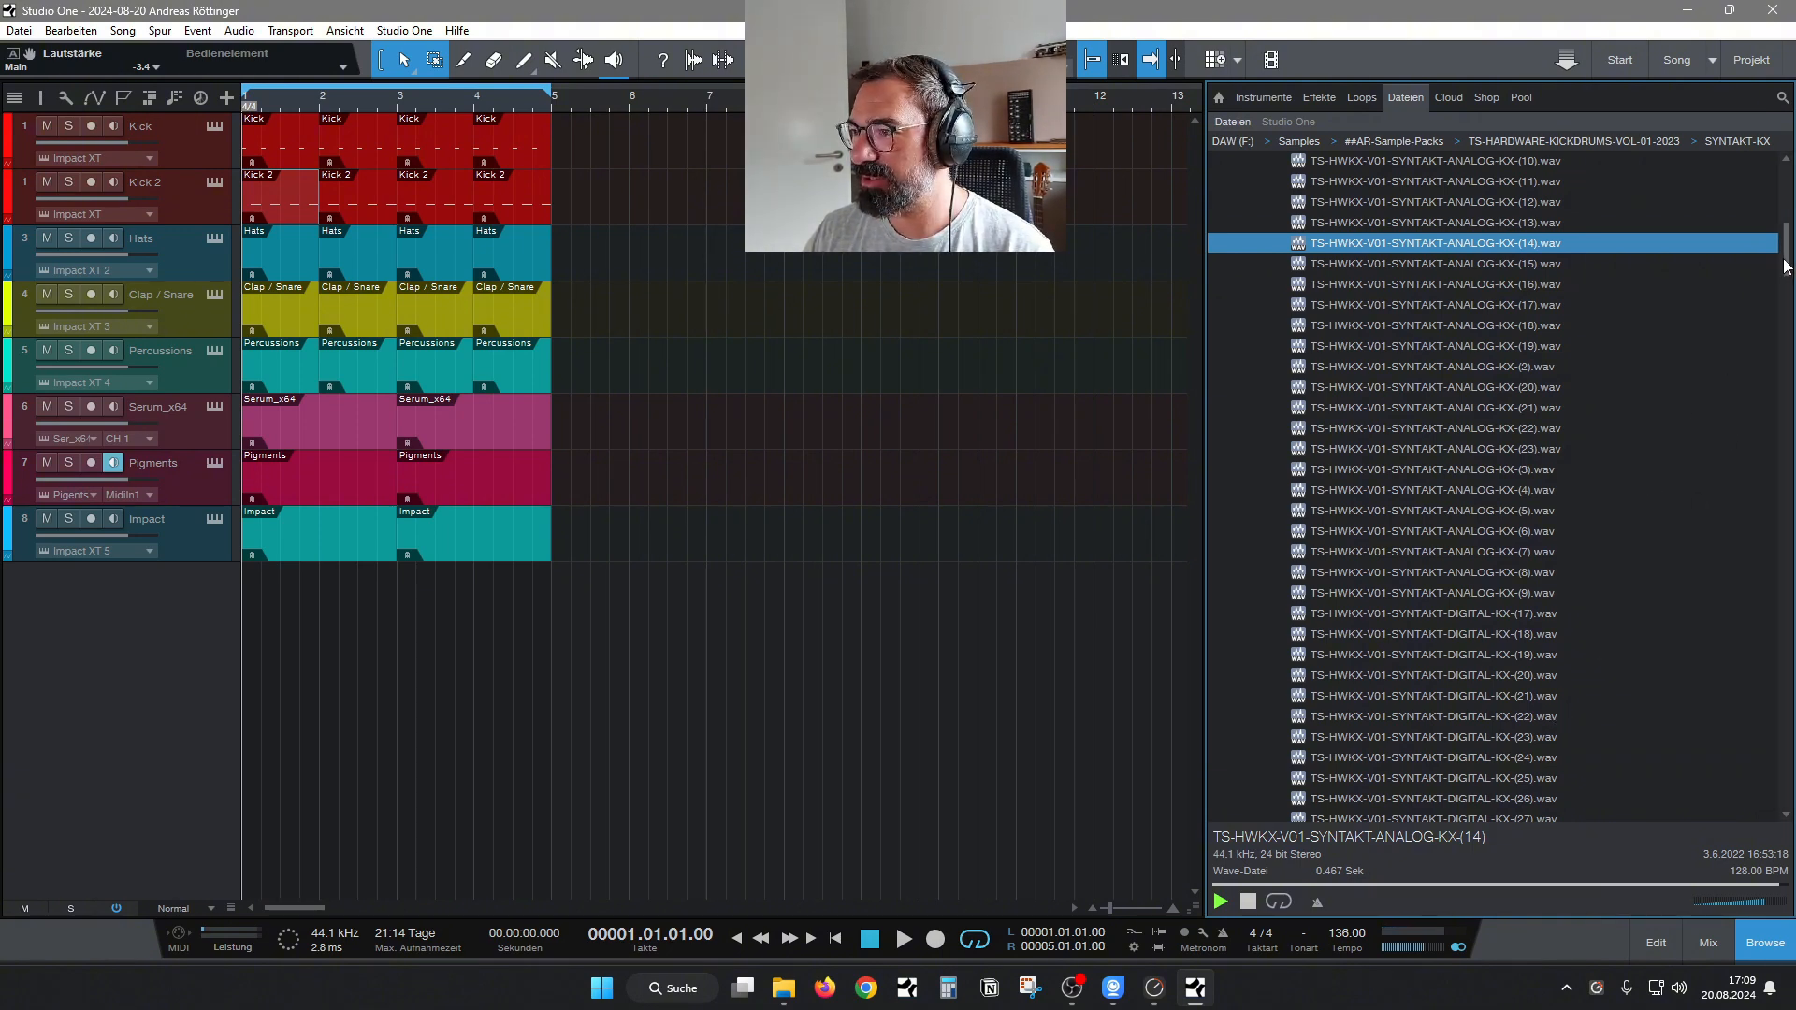
pyautogui.scroll(-5, 1524, 529)
pyautogui.click(1456, 551)
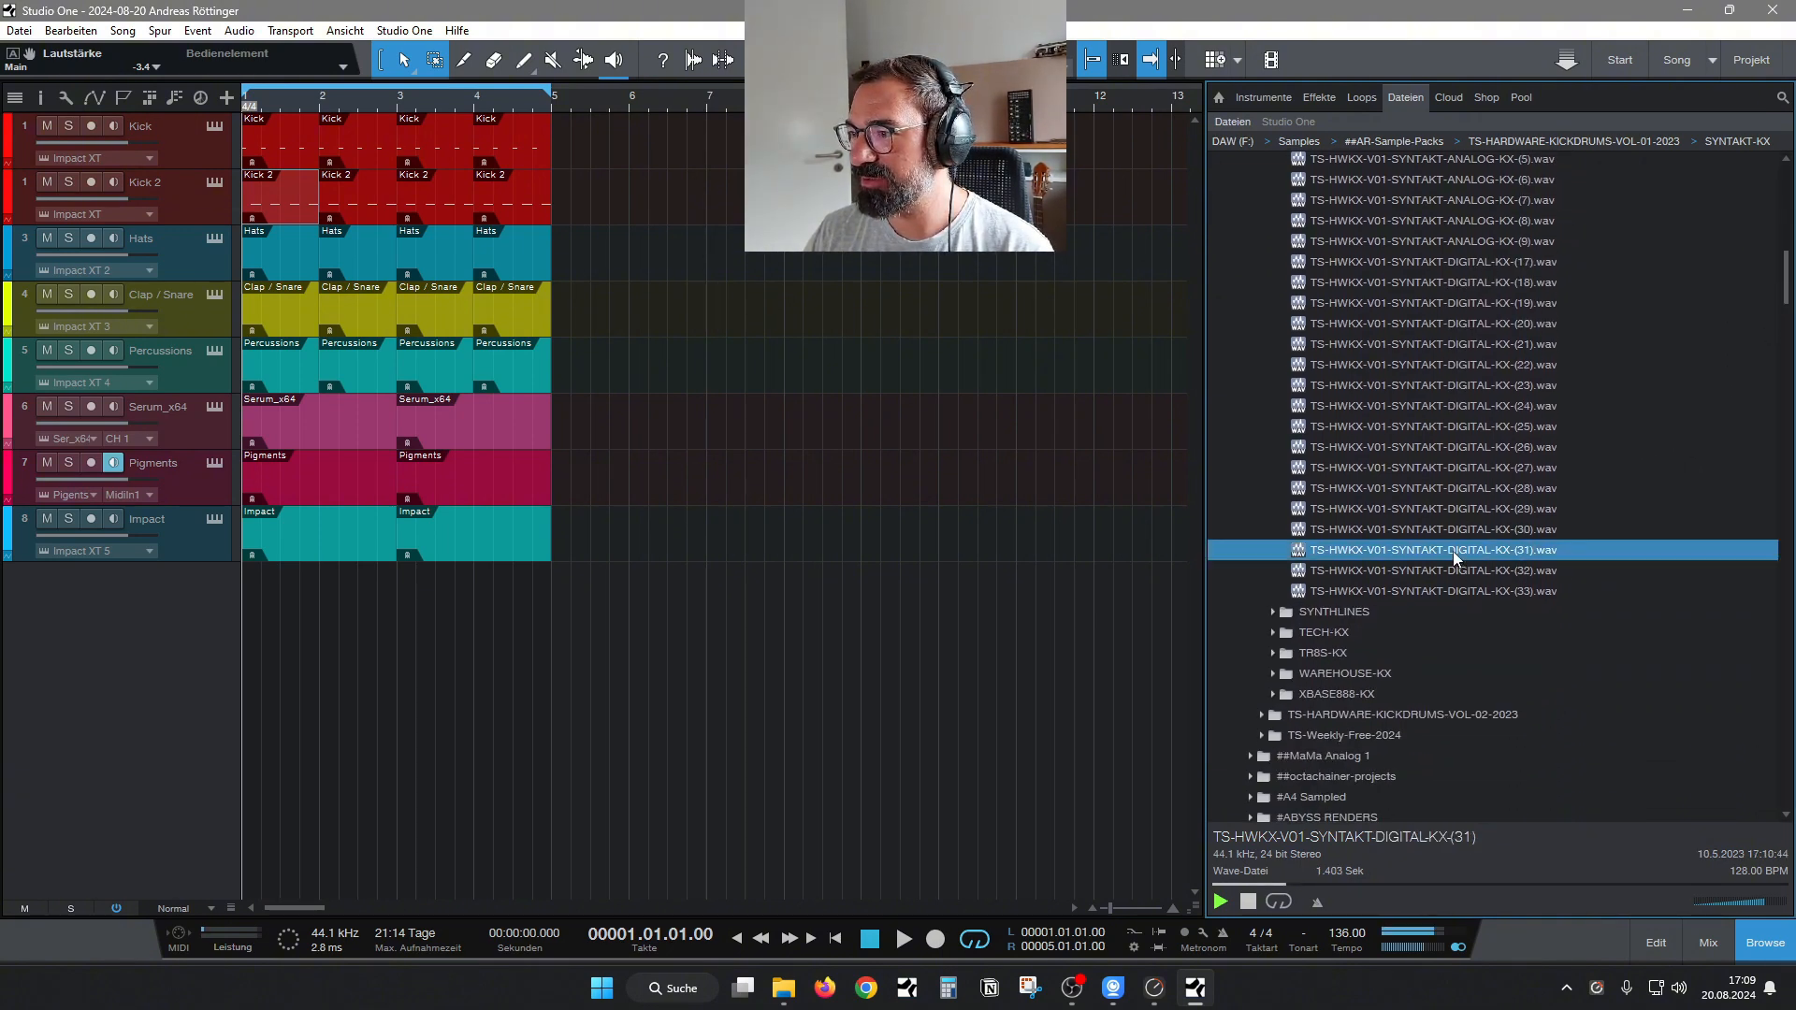
pyautogui.press('Up')
pyautogui.press('Up')
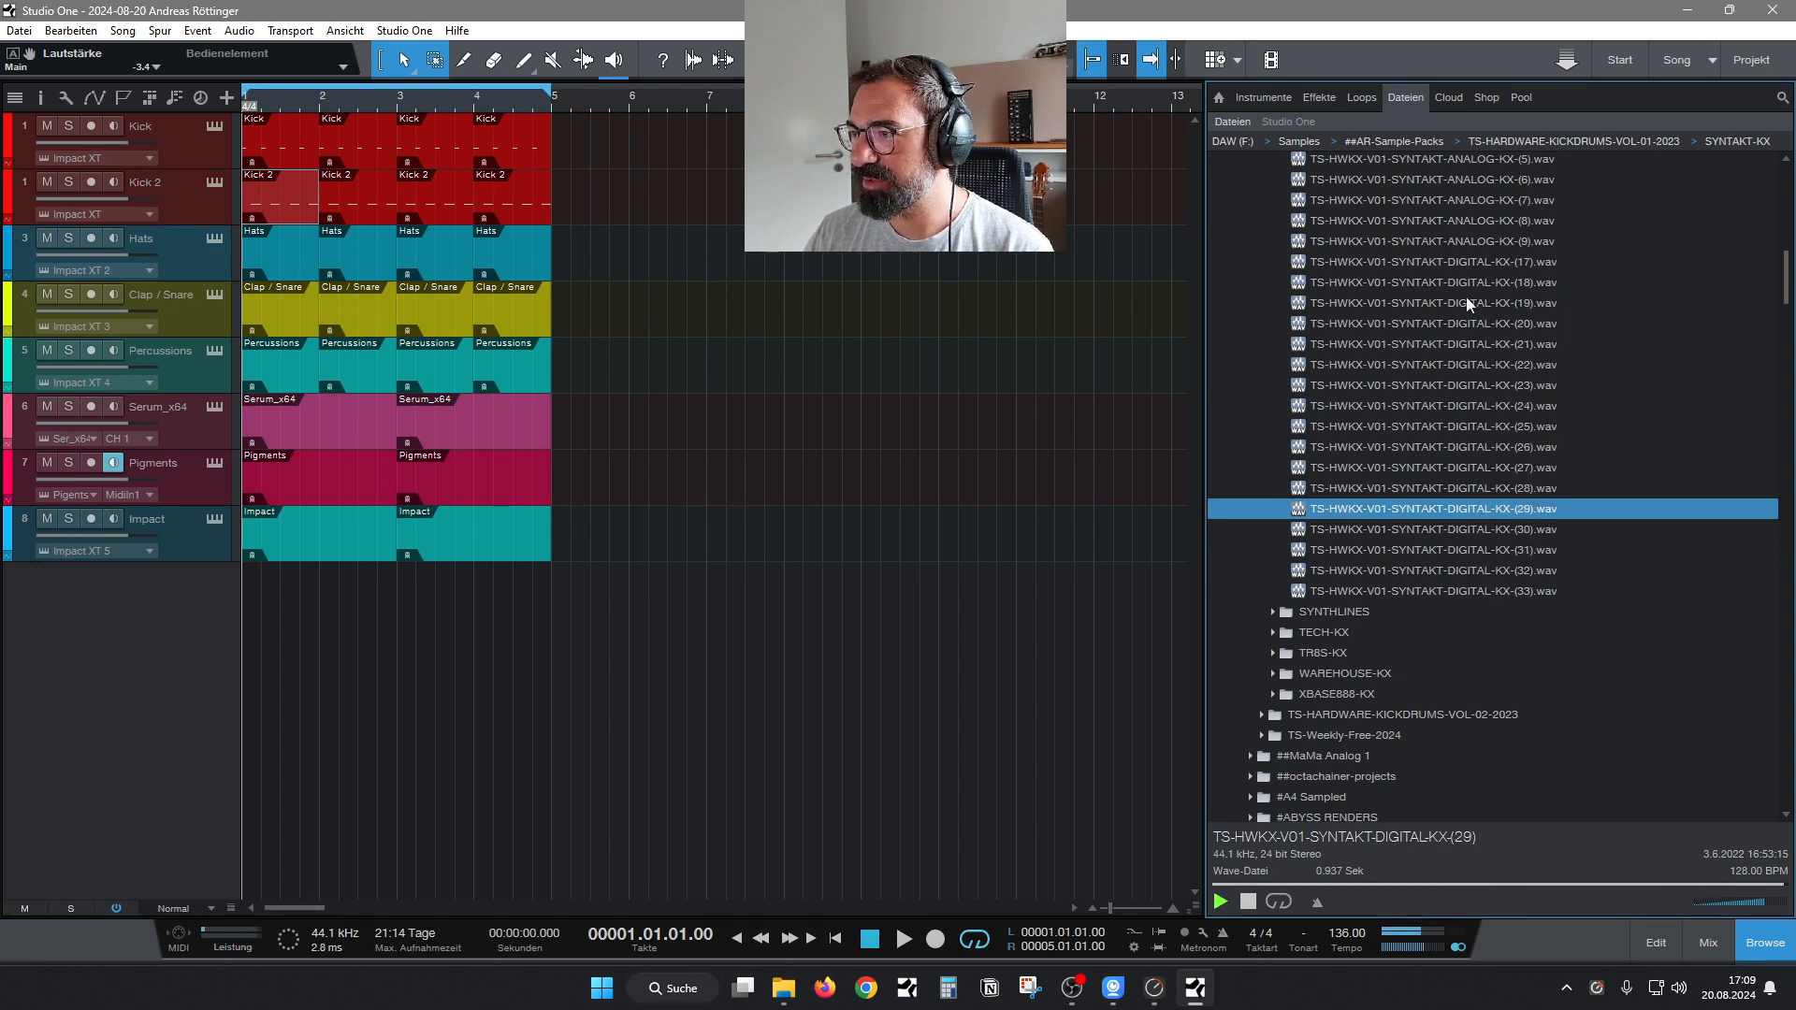
pyautogui.press('Up')
pyautogui.press('Up')
pyautogui.press('Up')
pyautogui.press('Up')
# Return to the SYNTAKT-ANALOG-KX samples and audition several of them down the list, including numbers 4, 5 and 6.
pyautogui.scroll(7, 1778, 280)
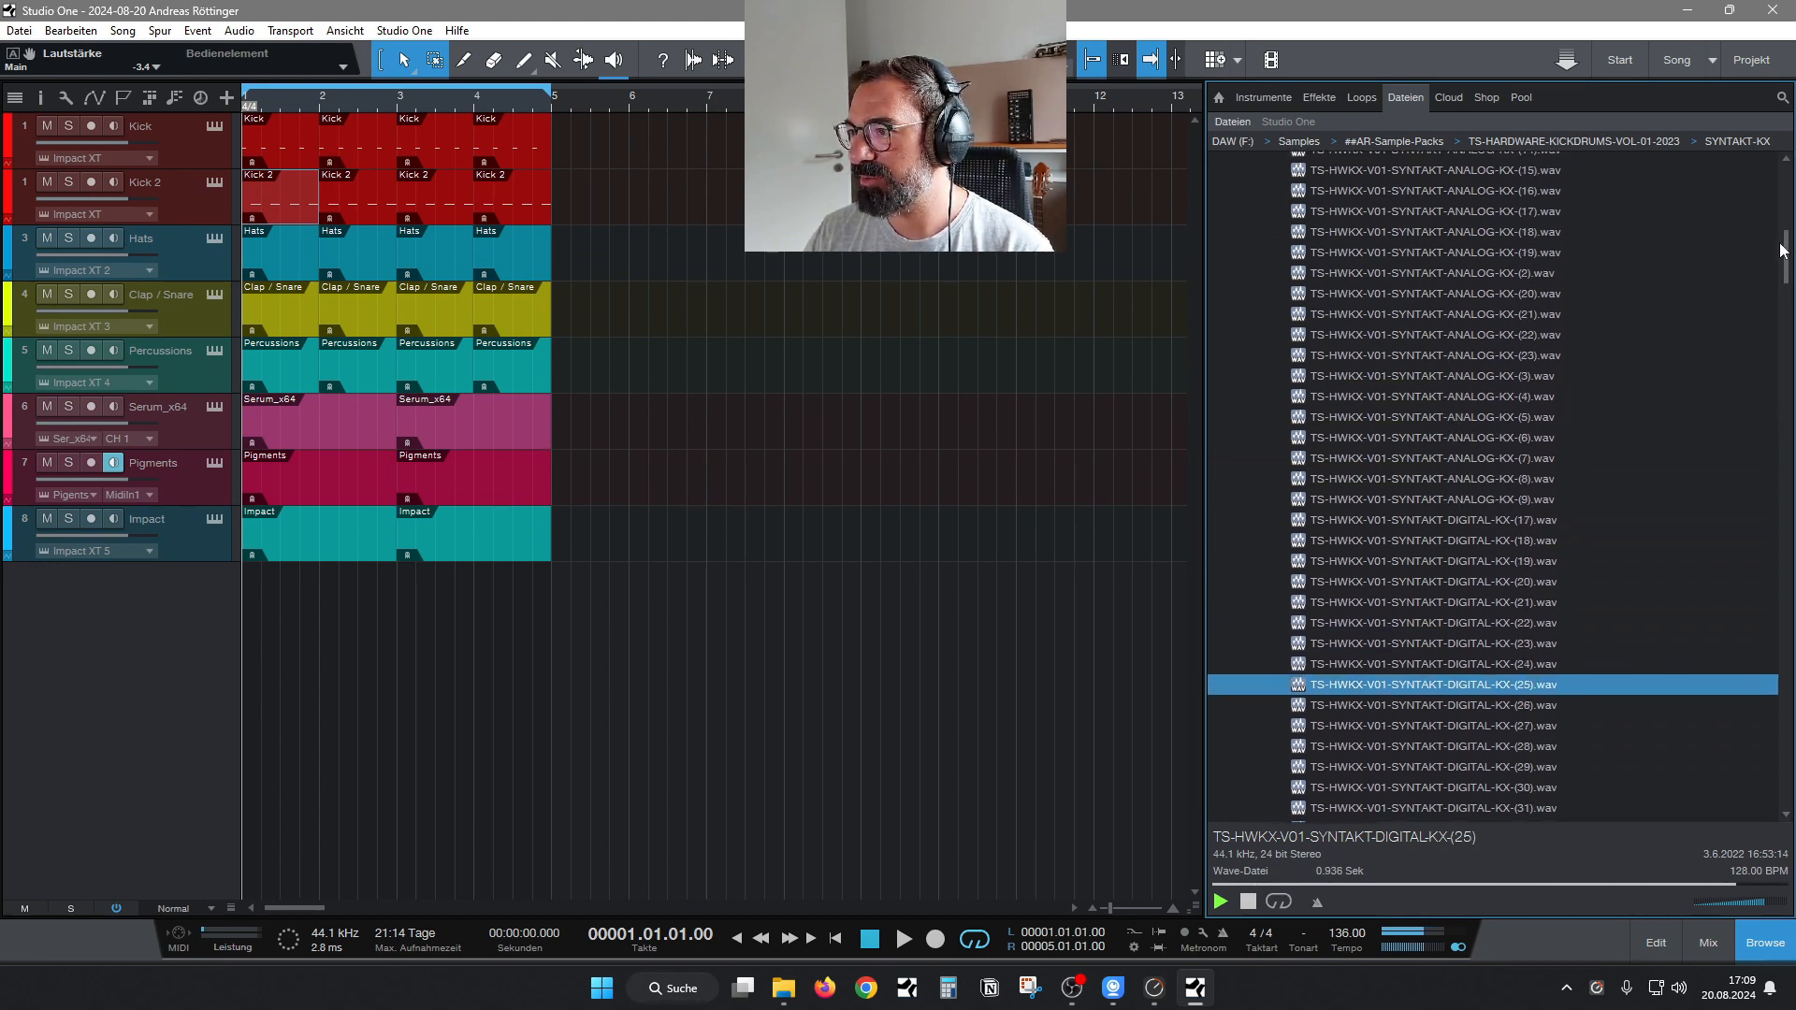
pyautogui.click(1534, 327)
pyautogui.click(1490, 467)
pyautogui.press('Down')
pyautogui.press('Down')
pyautogui.press('Down')
pyautogui.press('Down')
pyautogui.press('Down')
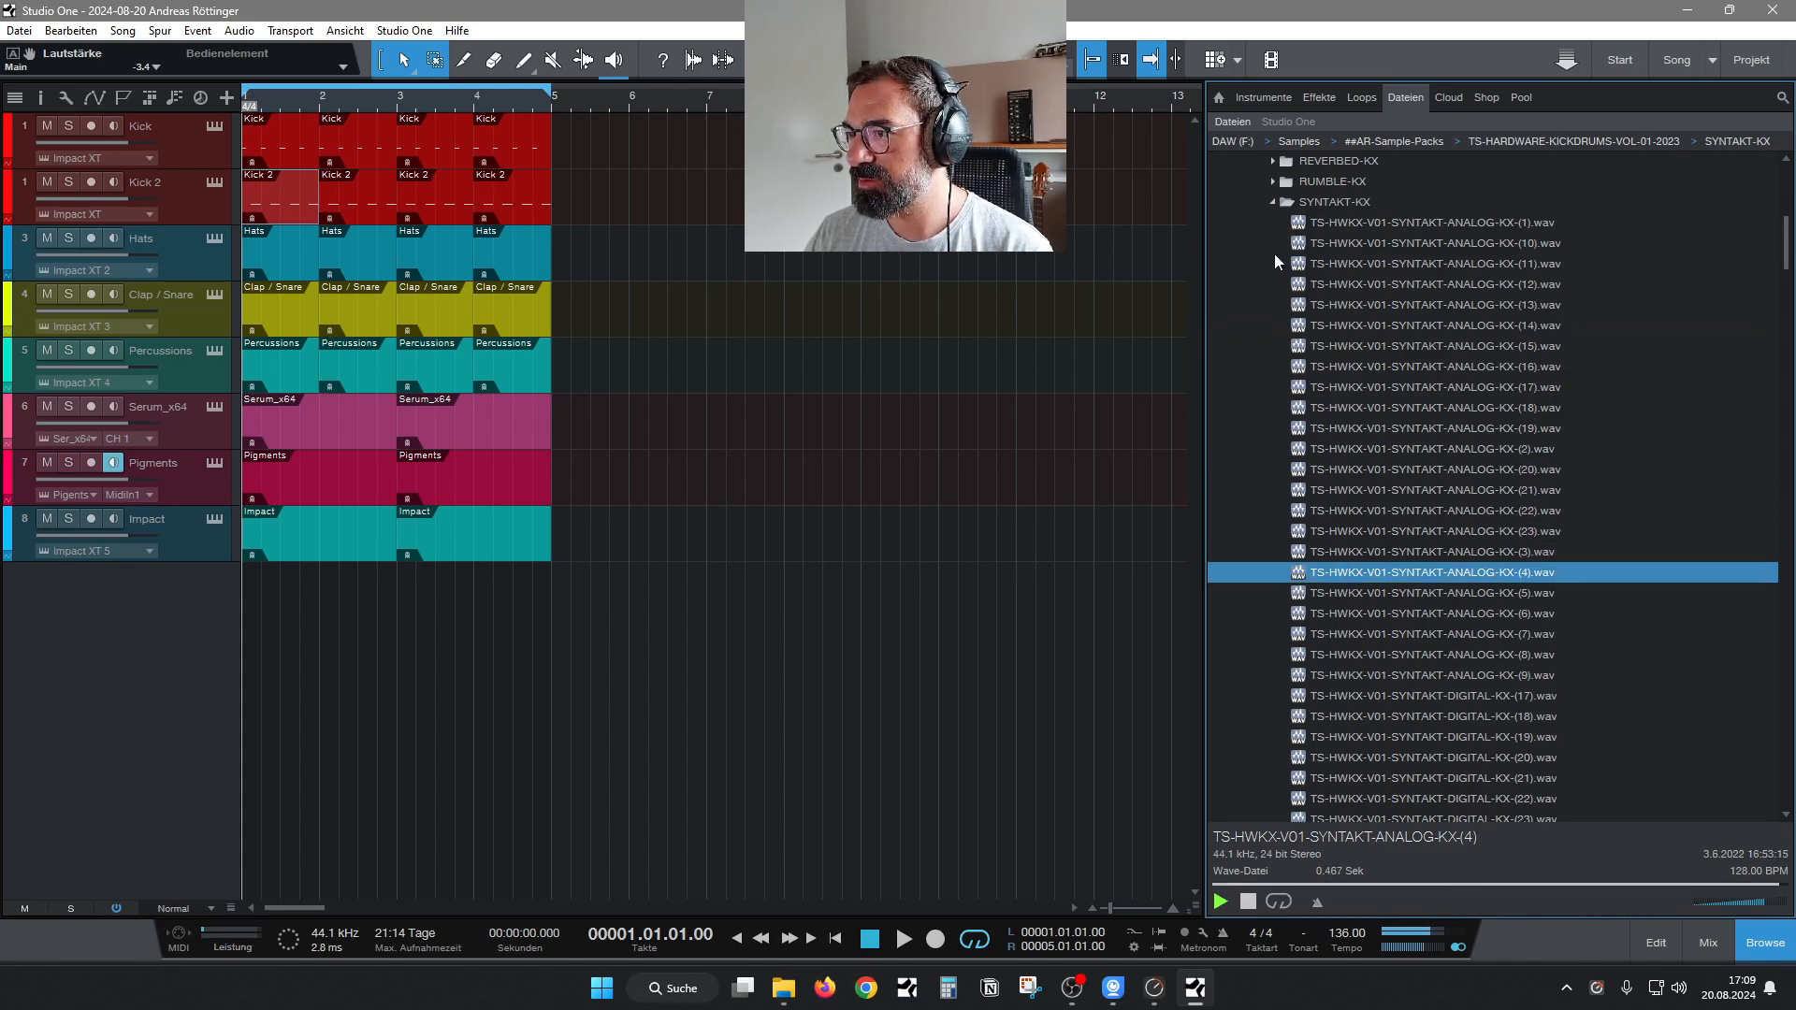
pyautogui.press('Down')
pyautogui.press('Down')
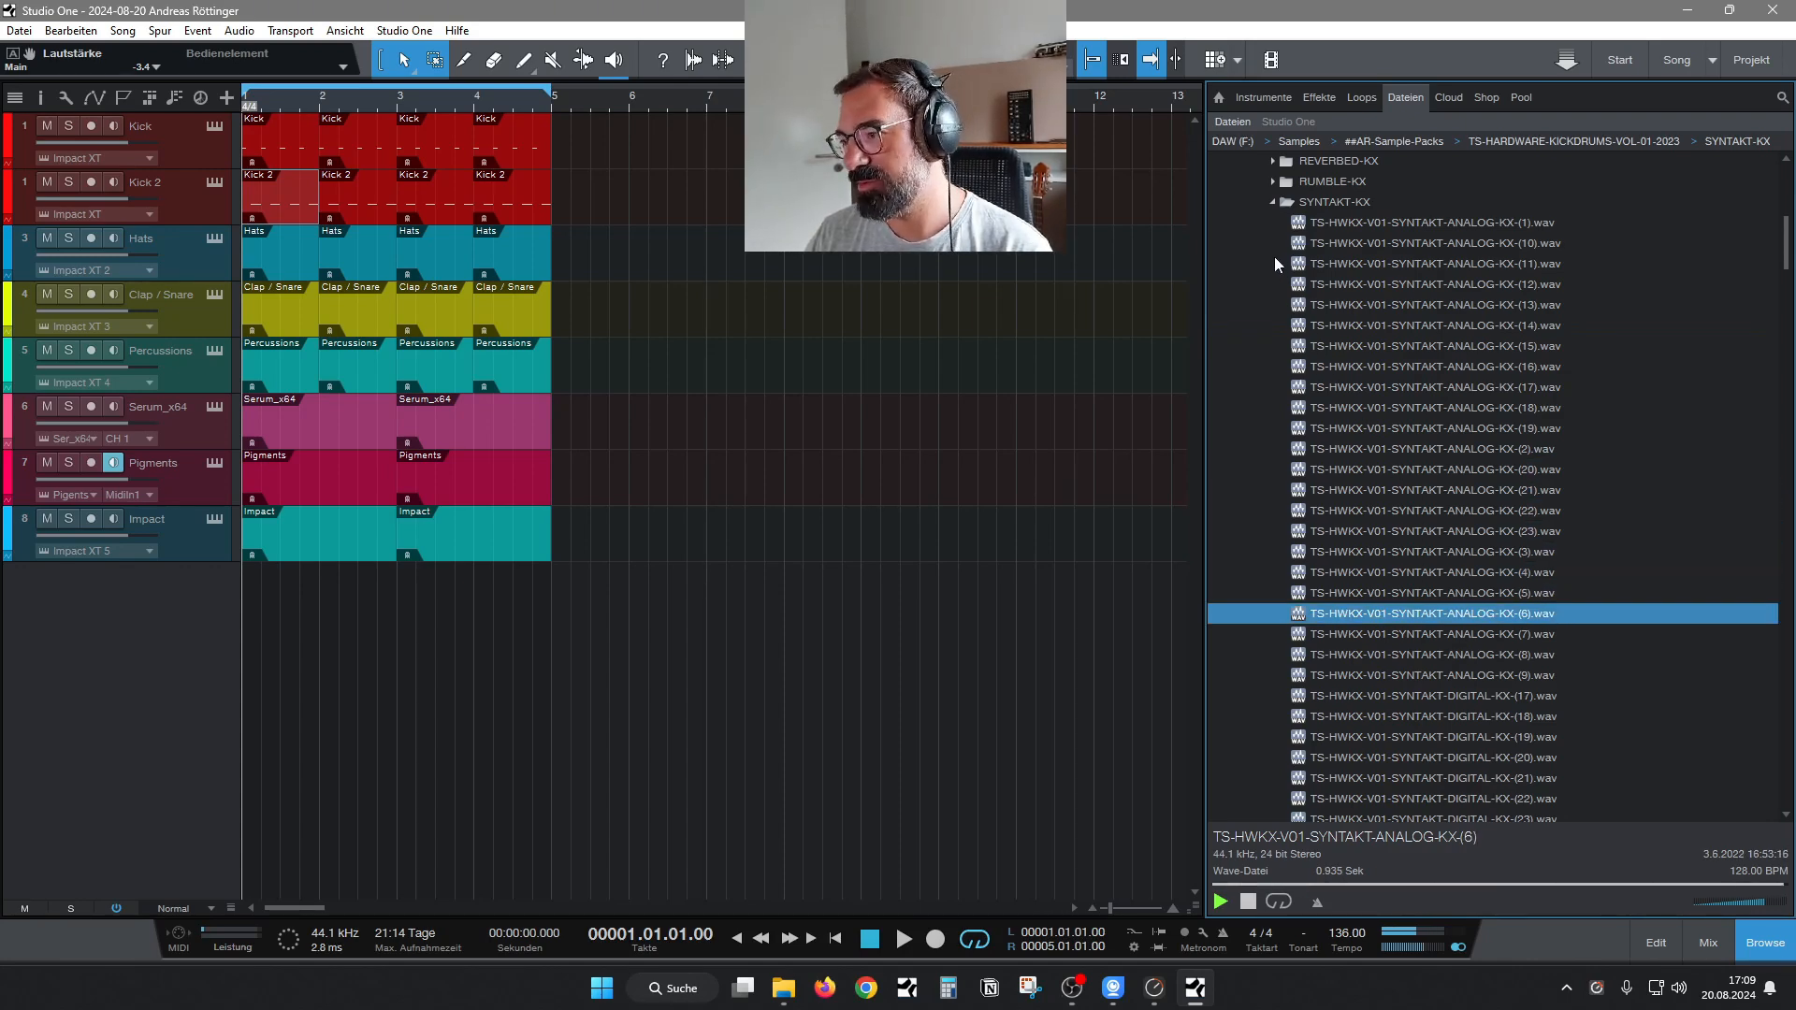
# Continue auditioning from SYNTAKT-ANALOG-KX number 7 down to SYNTAKT-DIGITAL-KX number 17, and replay number 17.
pyautogui.press('Down')
pyautogui.press('Down')
pyautogui.press('Down')
pyautogui.press('Down')
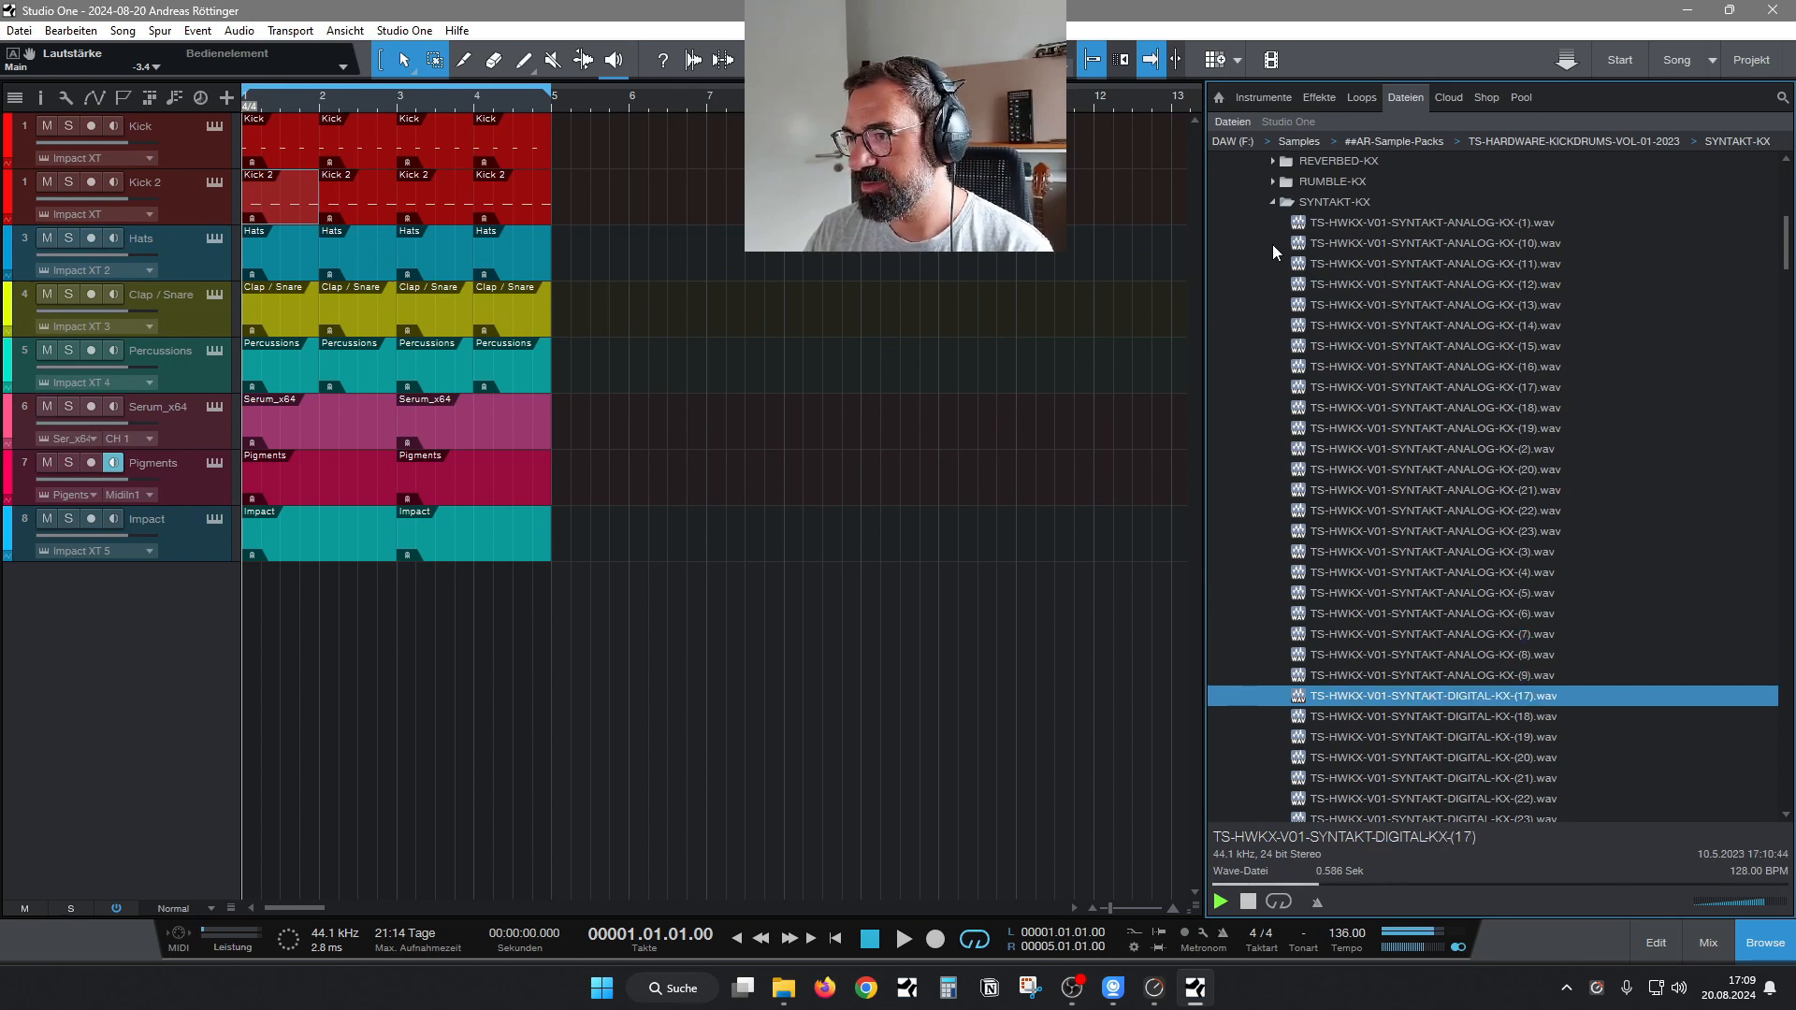
pyautogui.press('Down')
pyautogui.press('Up')
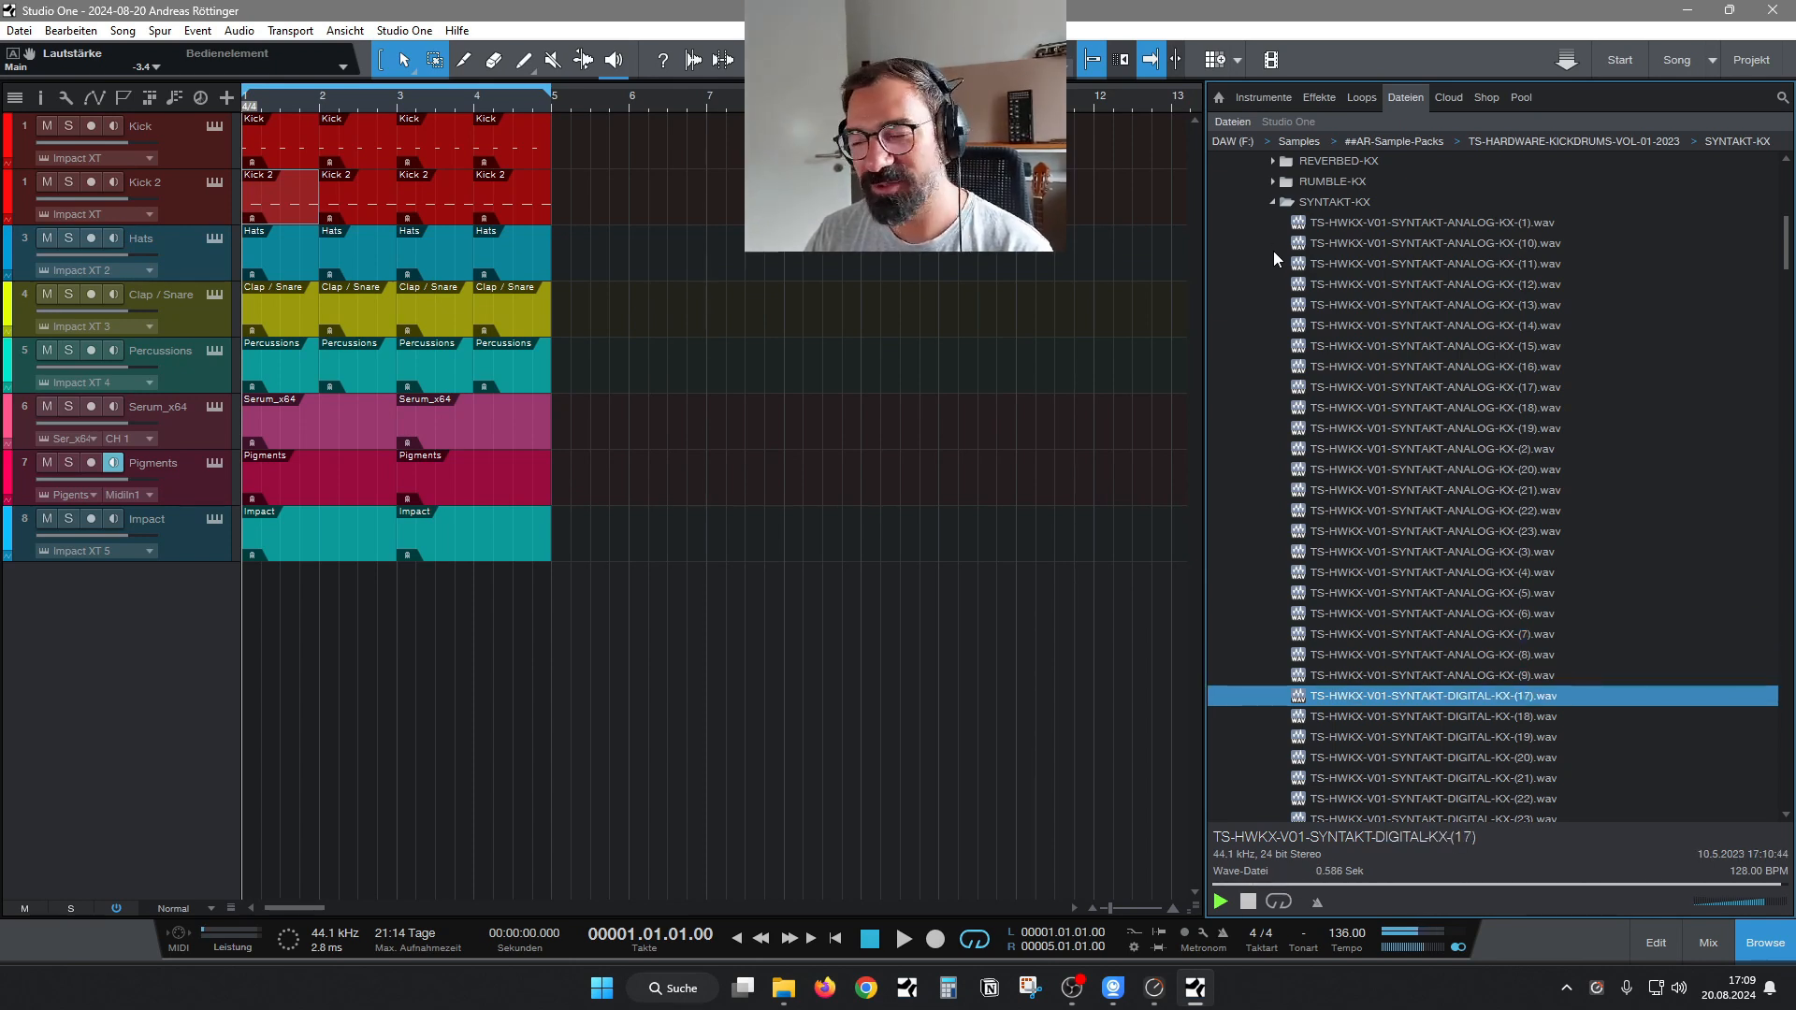
pyautogui.press('Up')
# Collapse SYNTAKT-KX, expand the TR8S-KX folder and audition its samples from number 13 through 19.
pyautogui.click(1273, 202)
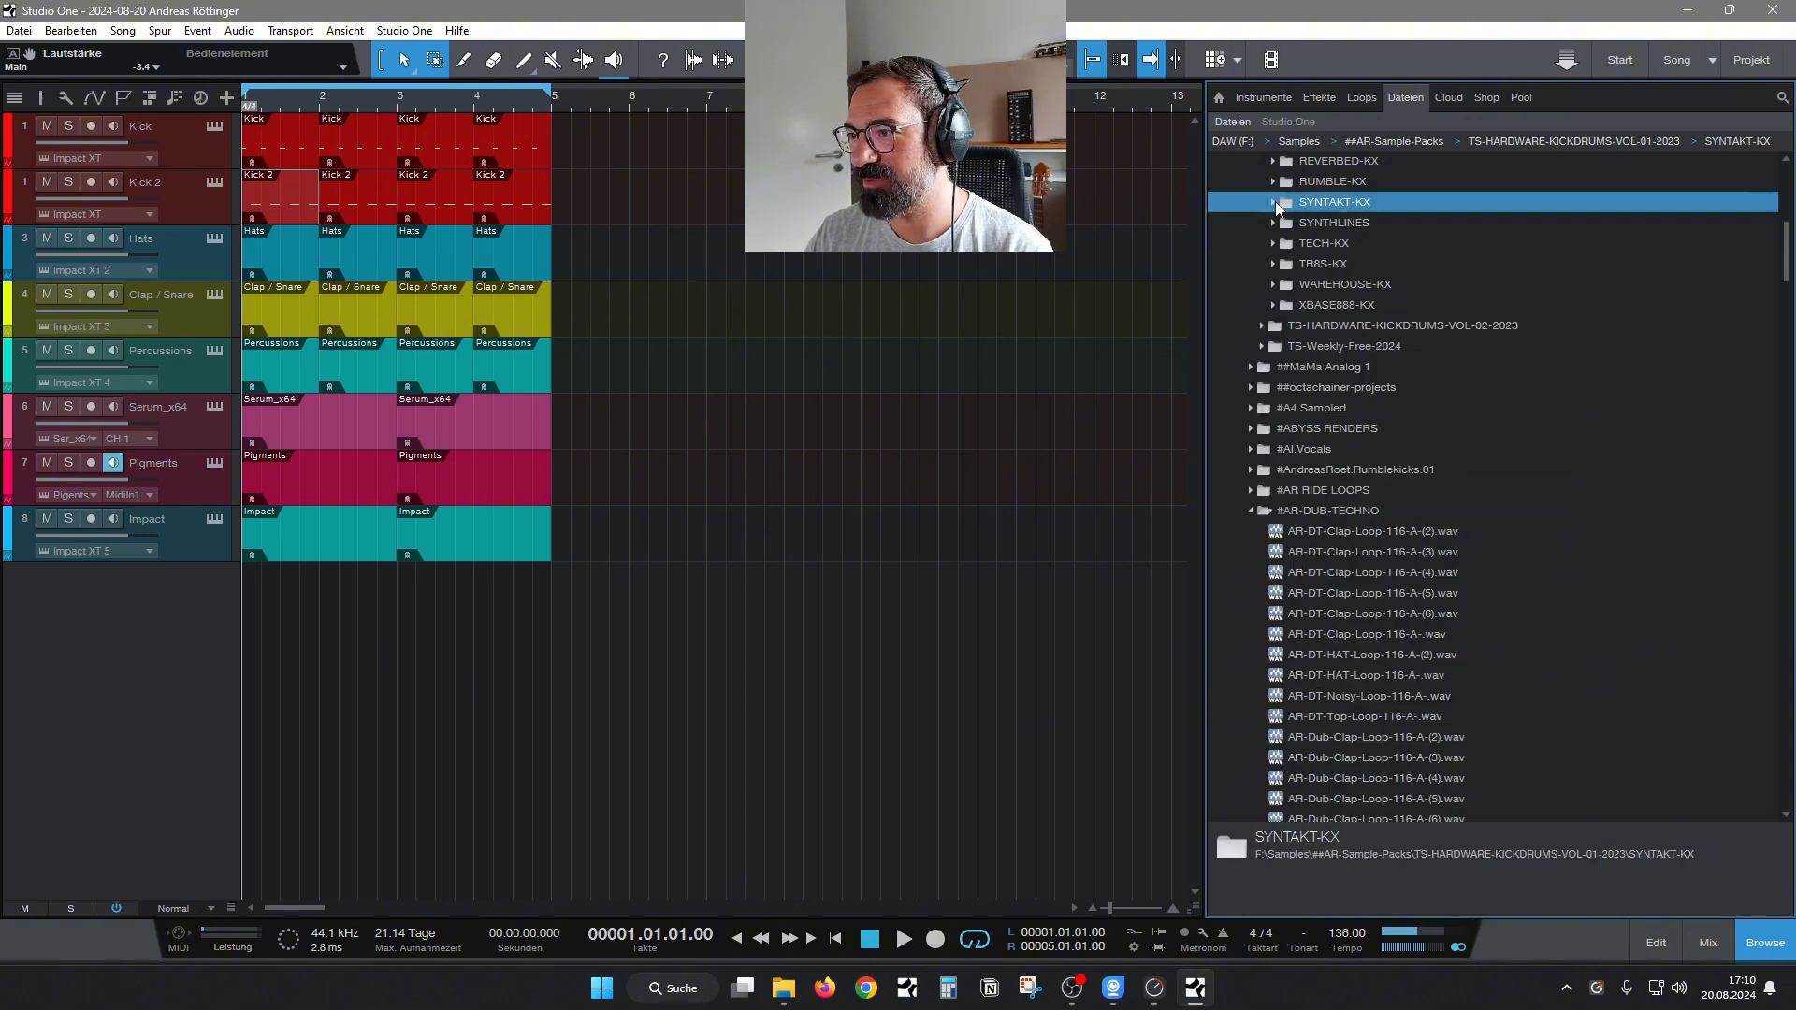
pyautogui.click(1273, 263)
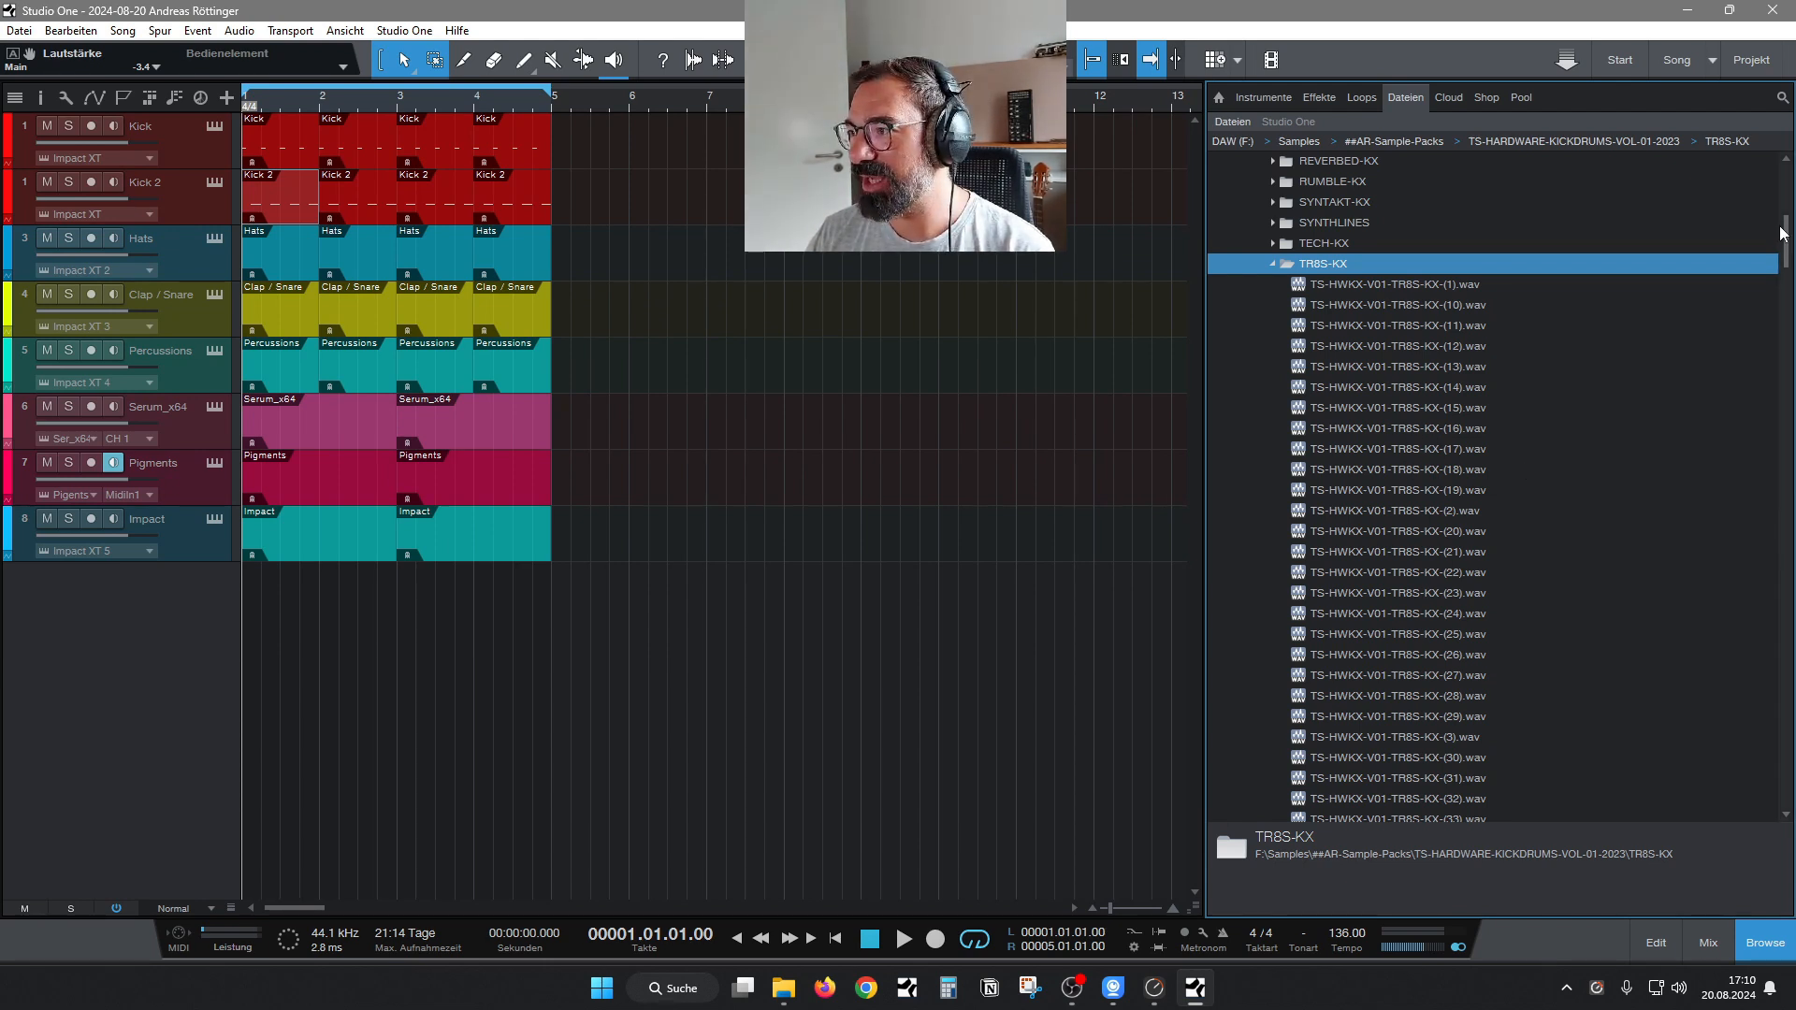
pyautogui.click(1390, 366)
pyautogui.press('Down')
pyautogui.press('Down')
pyautogui.press('Down')
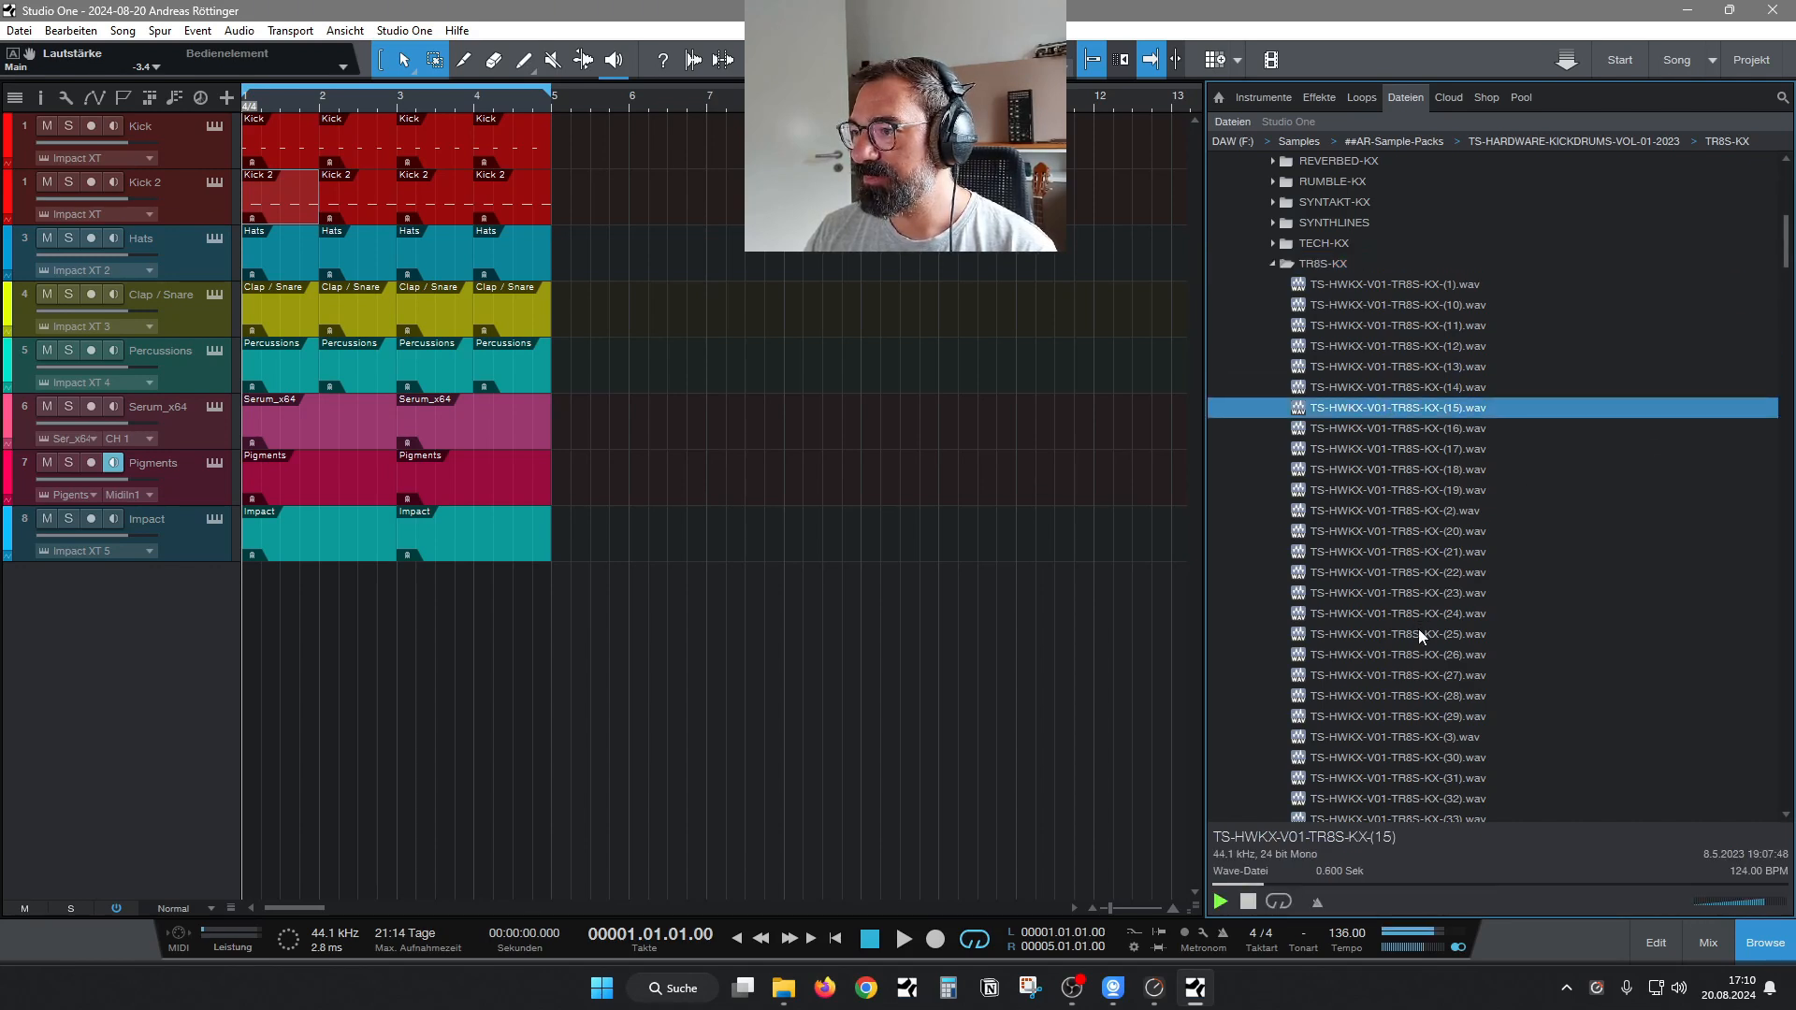
pyautogui.press('Down')
pyautogui.press('Down')
pyautogui.press('Down')
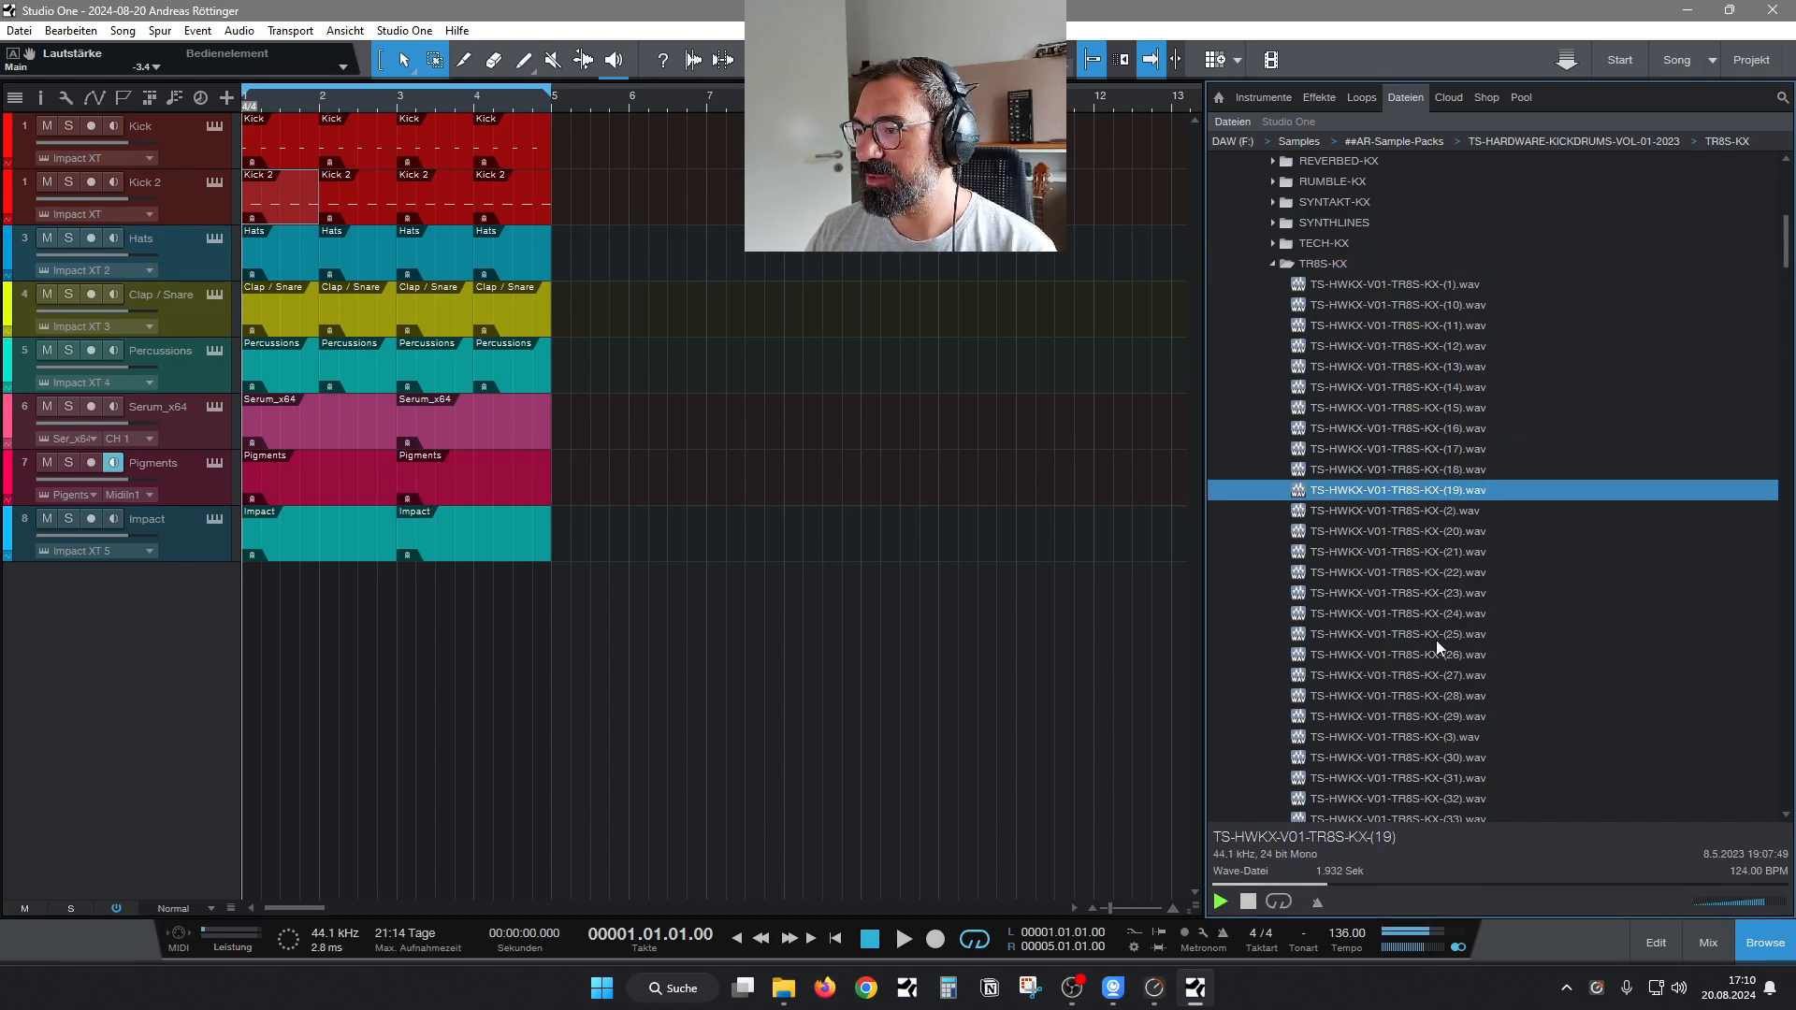
# Audition TR8S-KX samples from number 25 down the list past 27 to 29, and replay number 29.
pyautogui.click(1435, 636)
pyautogui.press('Down')
pyautogui.press('Down')
pyautogui.press('Down')
pyautogui.scroll(-3, 1637, 515)
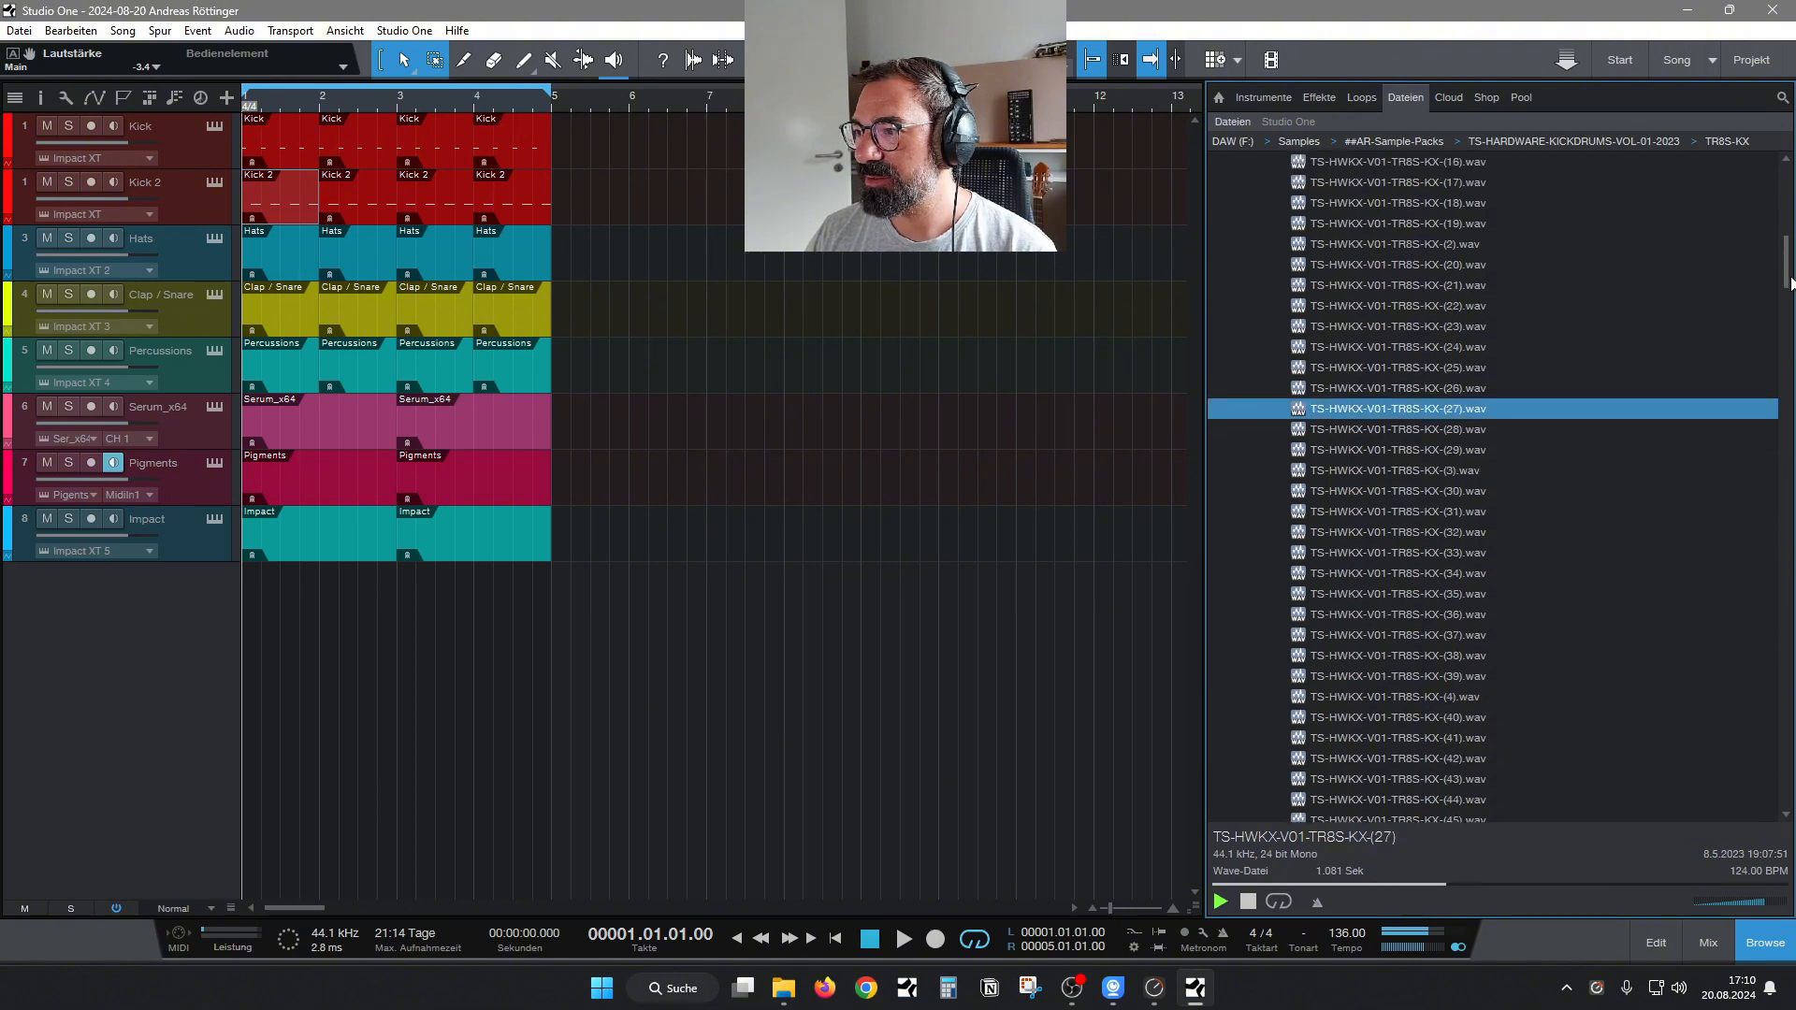
pyautogui.press('Down')
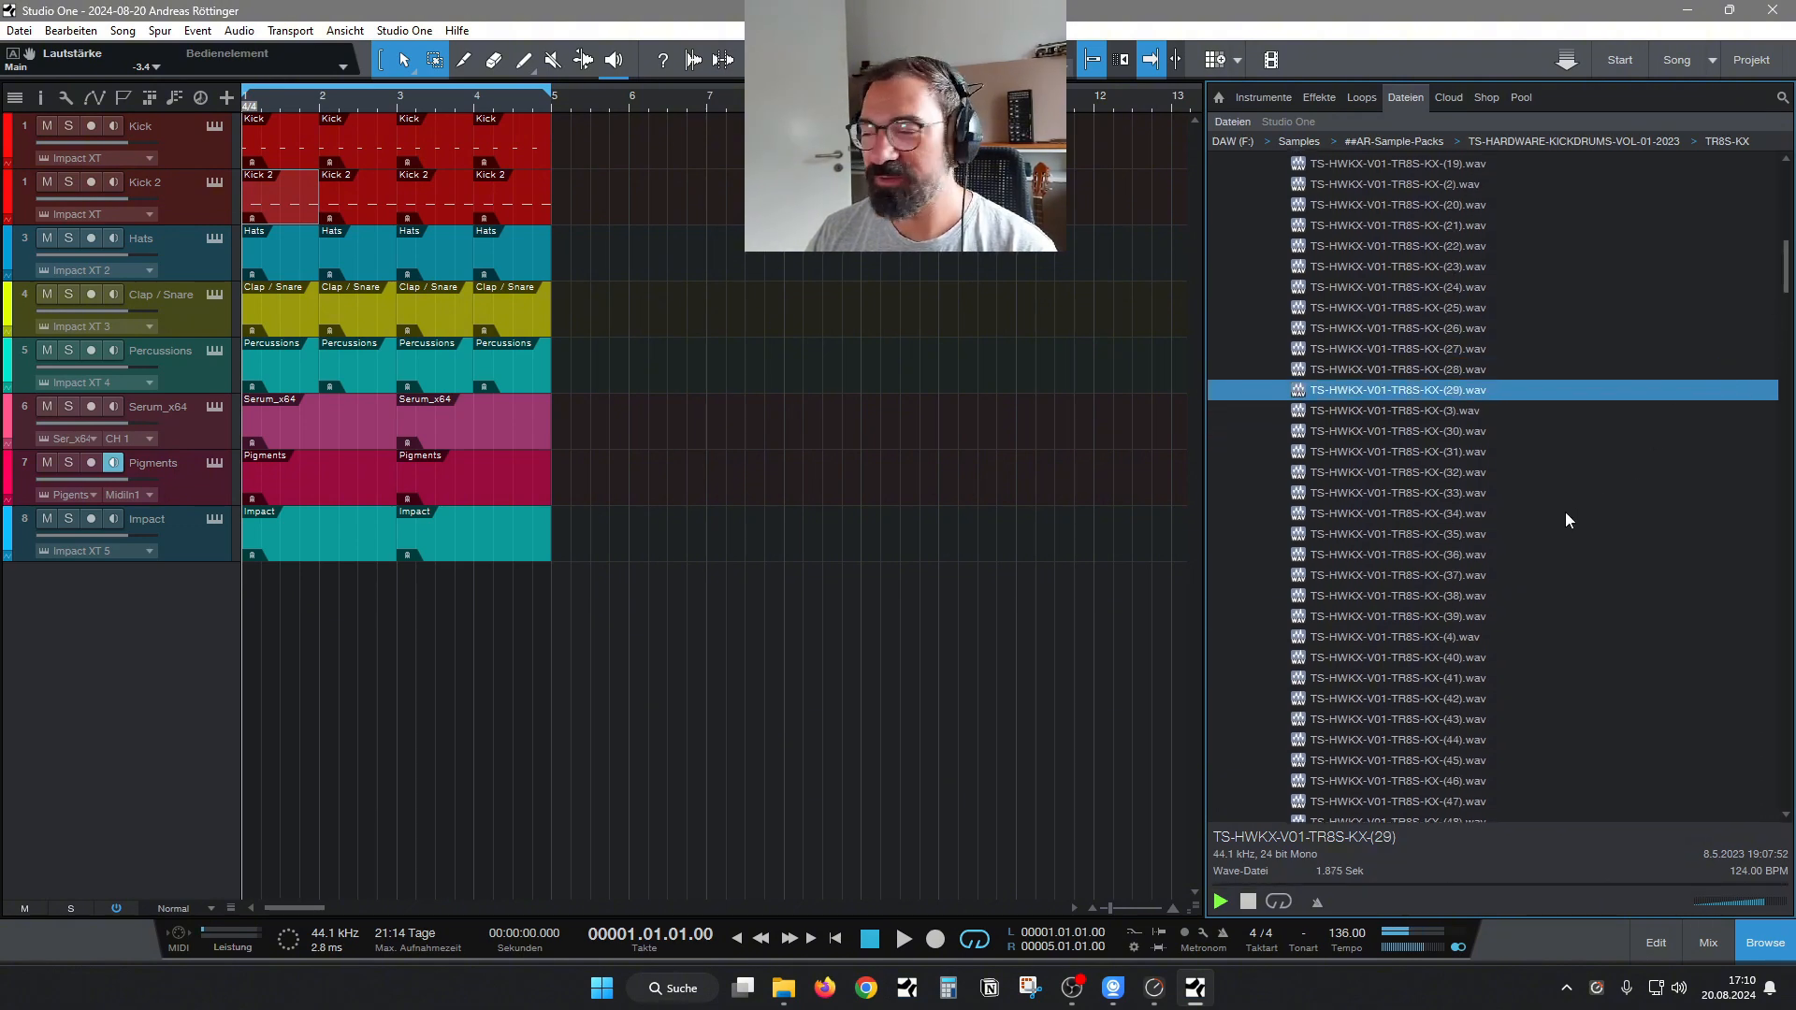
pyautogui.press('Down')
pyautogui.press('Up')
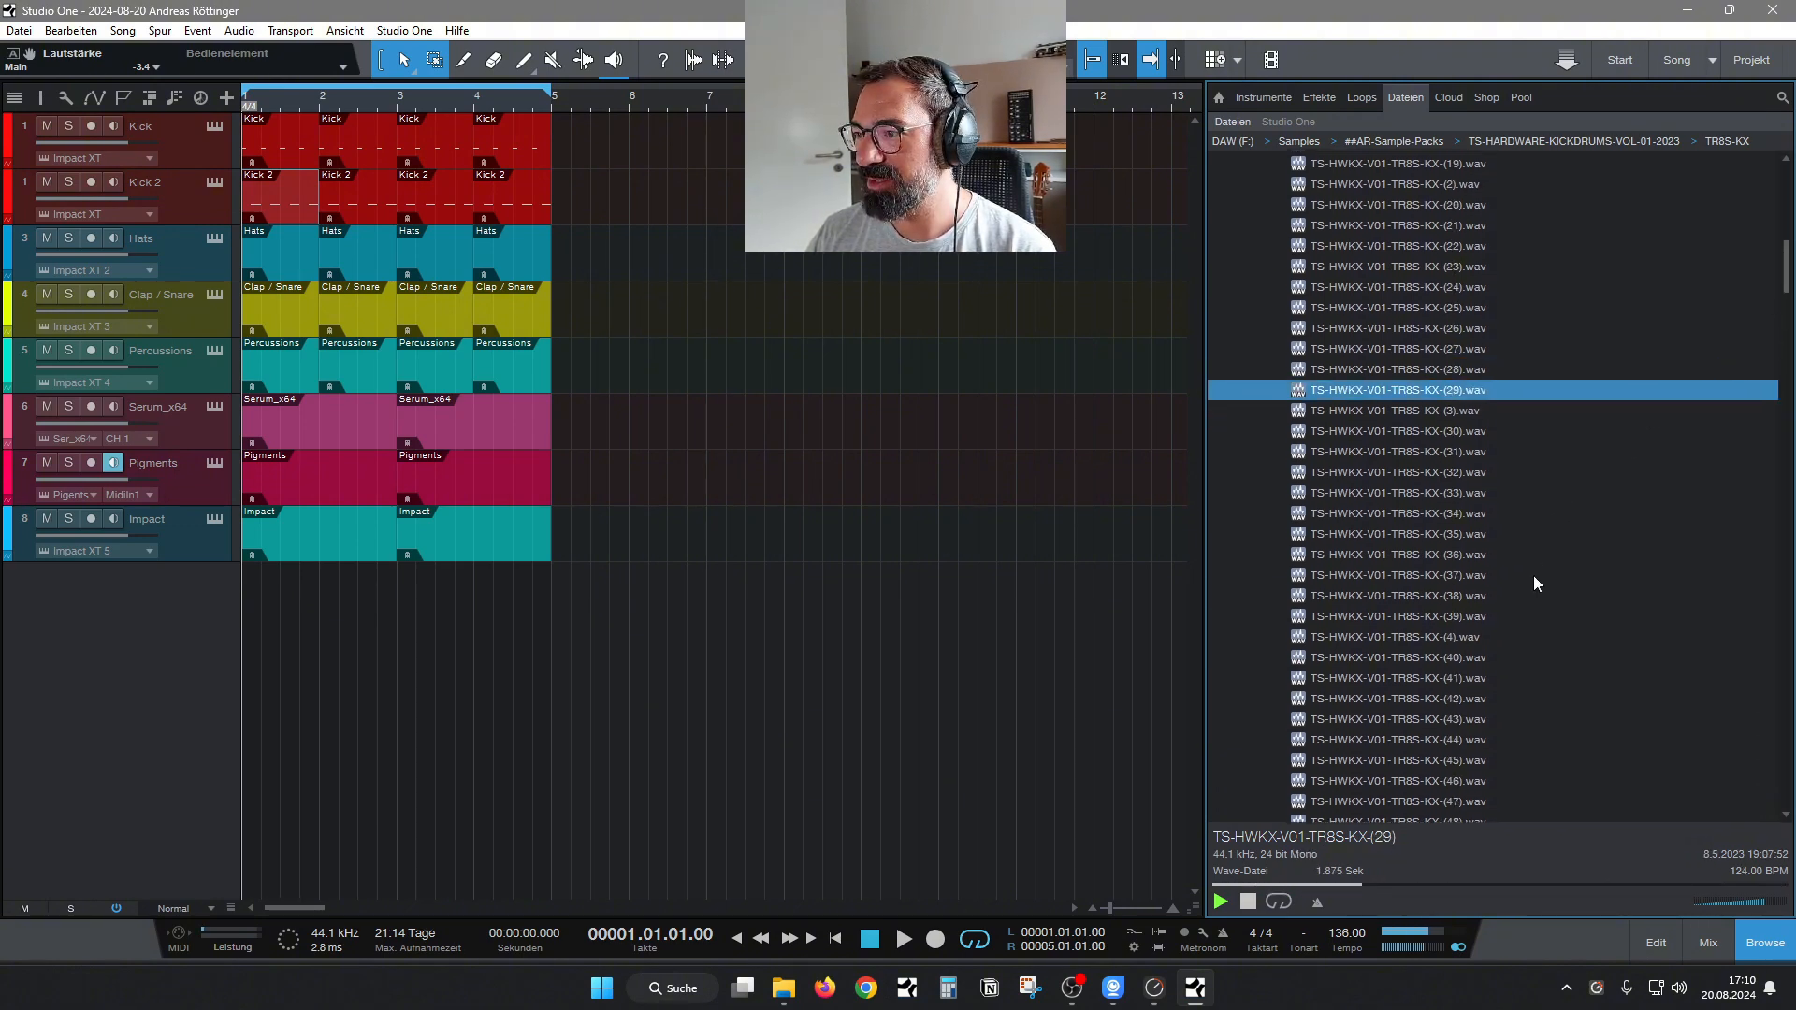
pyautogui.press('Up')
# Audition TR8S-KX samples 35 to 37, 45 and 46, and go back up the list to 33 and 32.
pyautogui.click(1402, 534)
pyautogui.press('Down')
pyautogui.press('Down')
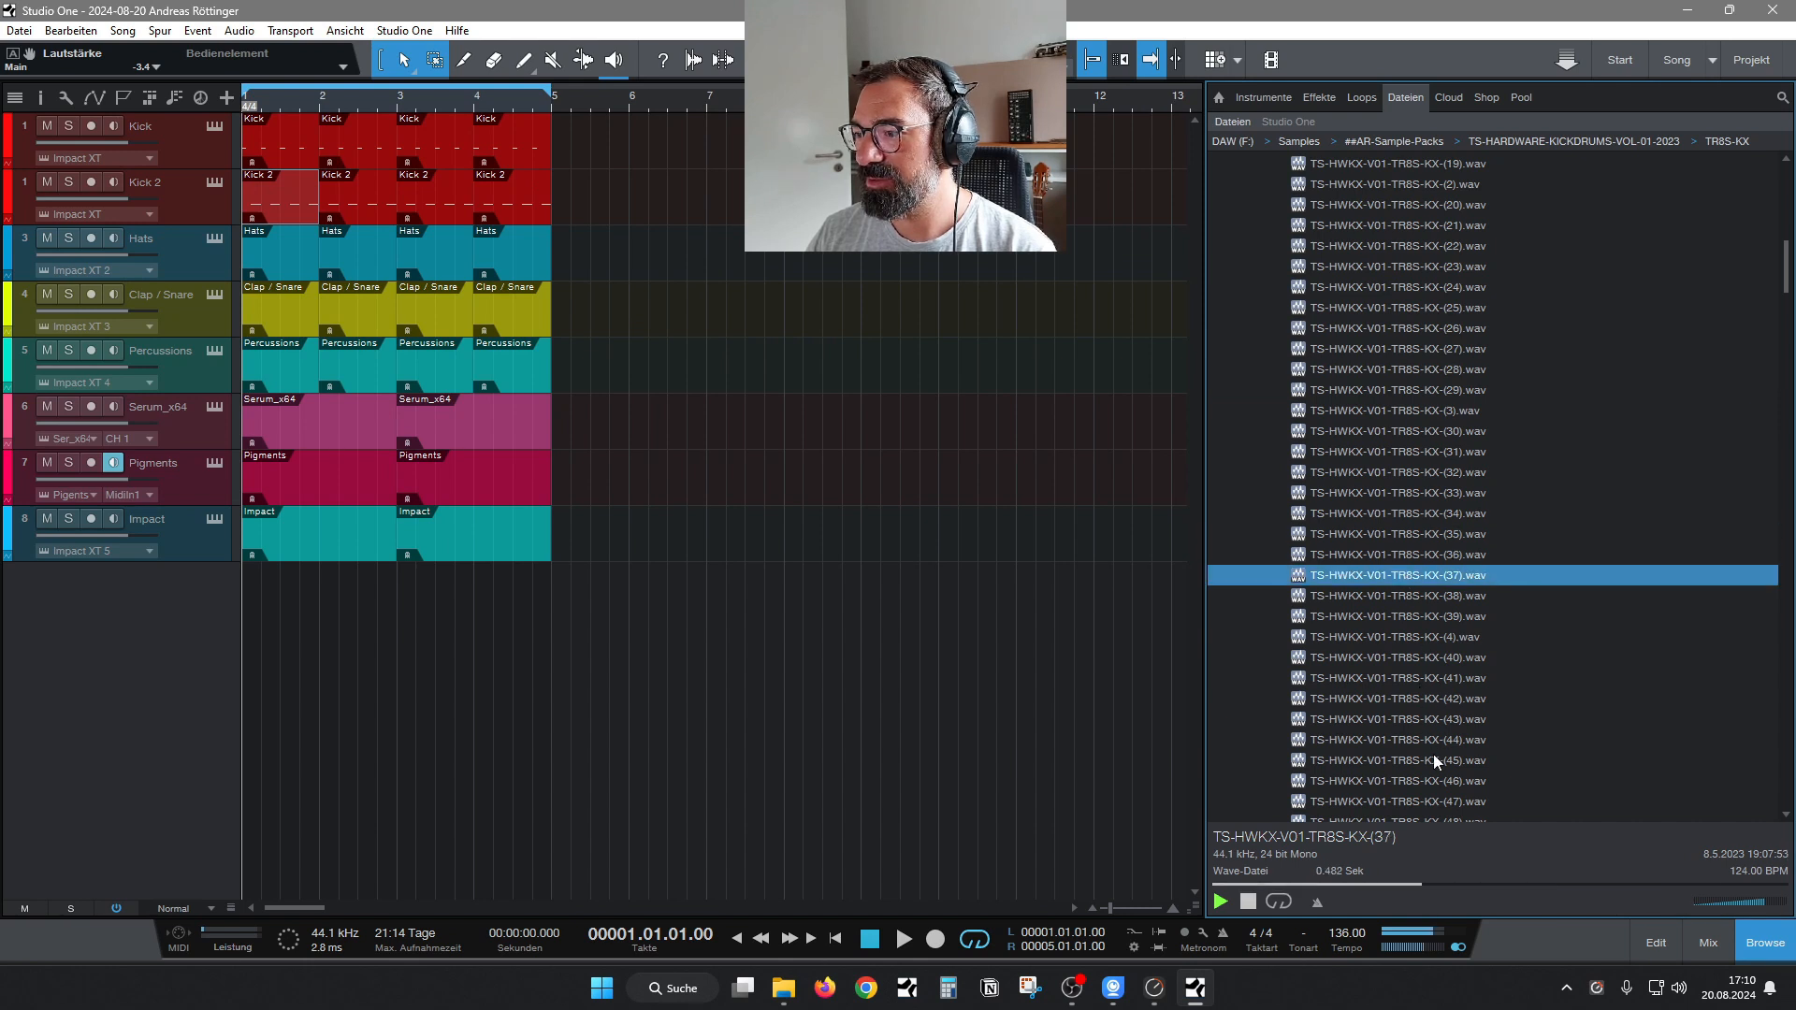
pyautogui.click(1434, 759)
pyautogui.press('Down')
pyautogui.click(1416, 492)
pyautogui.press('Up')
# Audition the remaining TR8S-KX samples down to the end of the folder, including numbers 49, 7 and 9.
pyautogui.scroll(-5, 1408, 505)
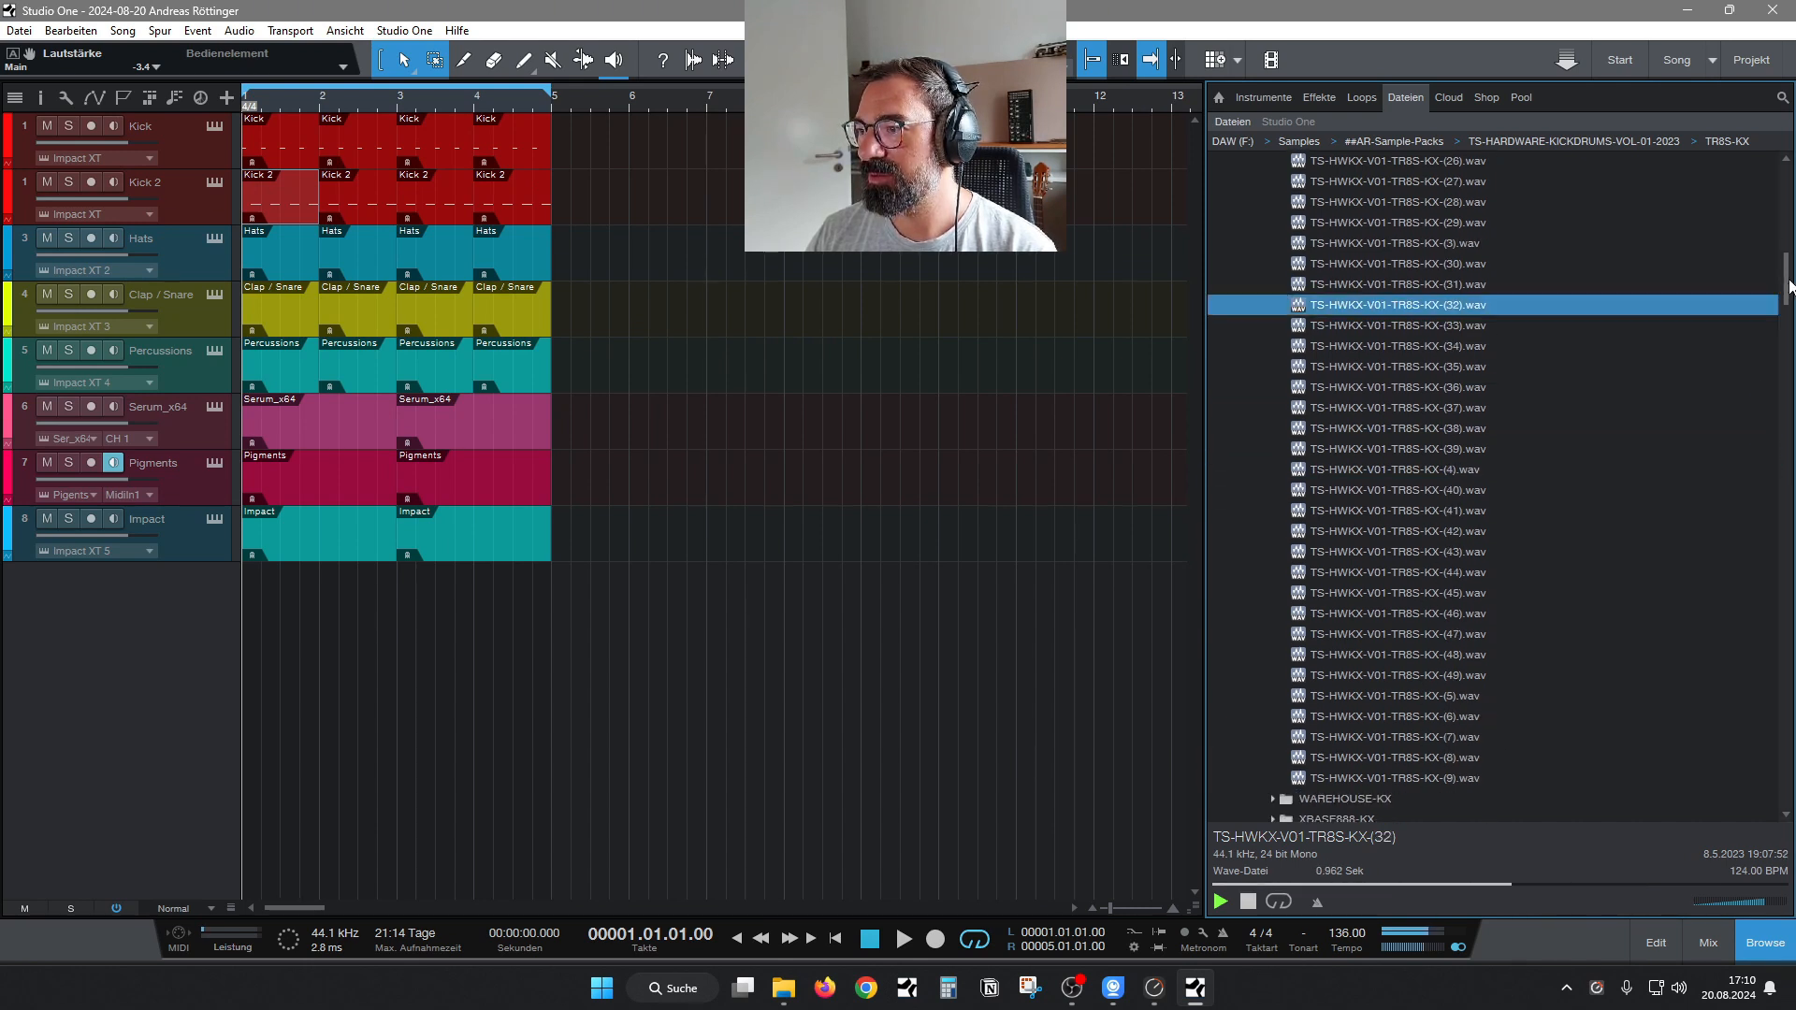
pyautogui.click(1403, 509)
pyautogui.press('Down')
pyautogui.press('Down')
pyautogui.press('Down')
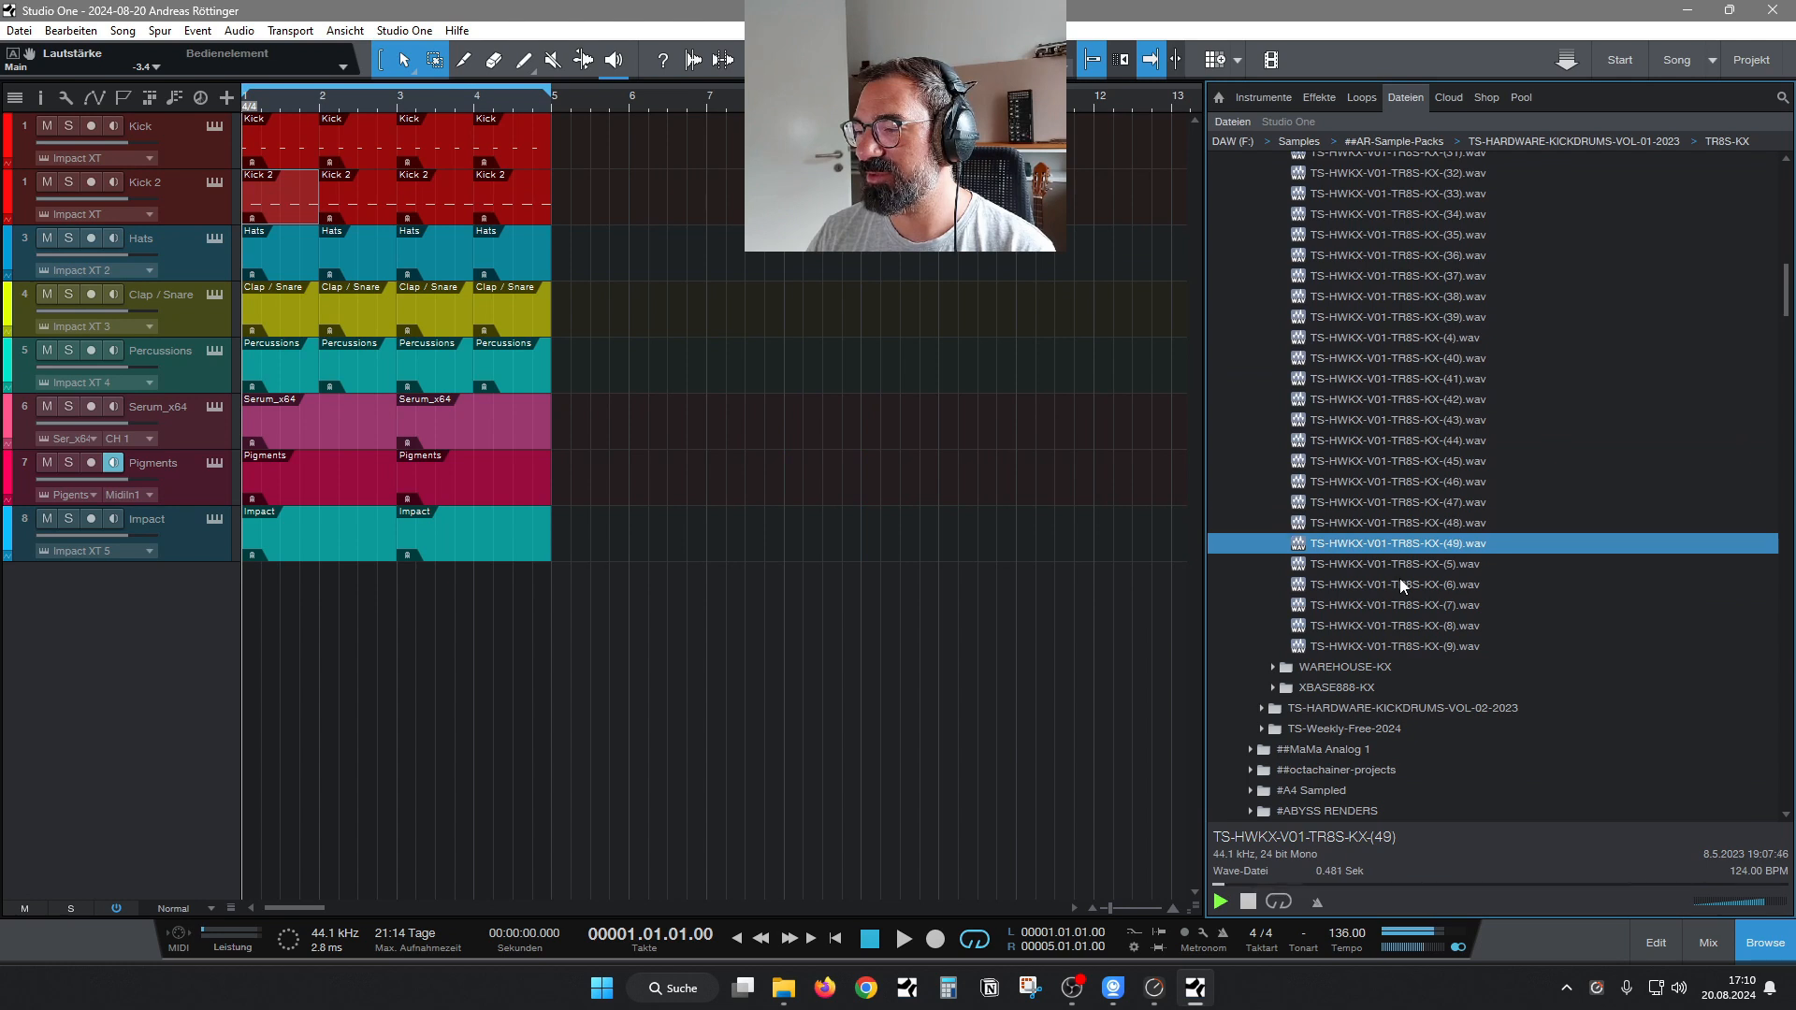
pyautogui.press('Down')
pyautogui.press('Down')
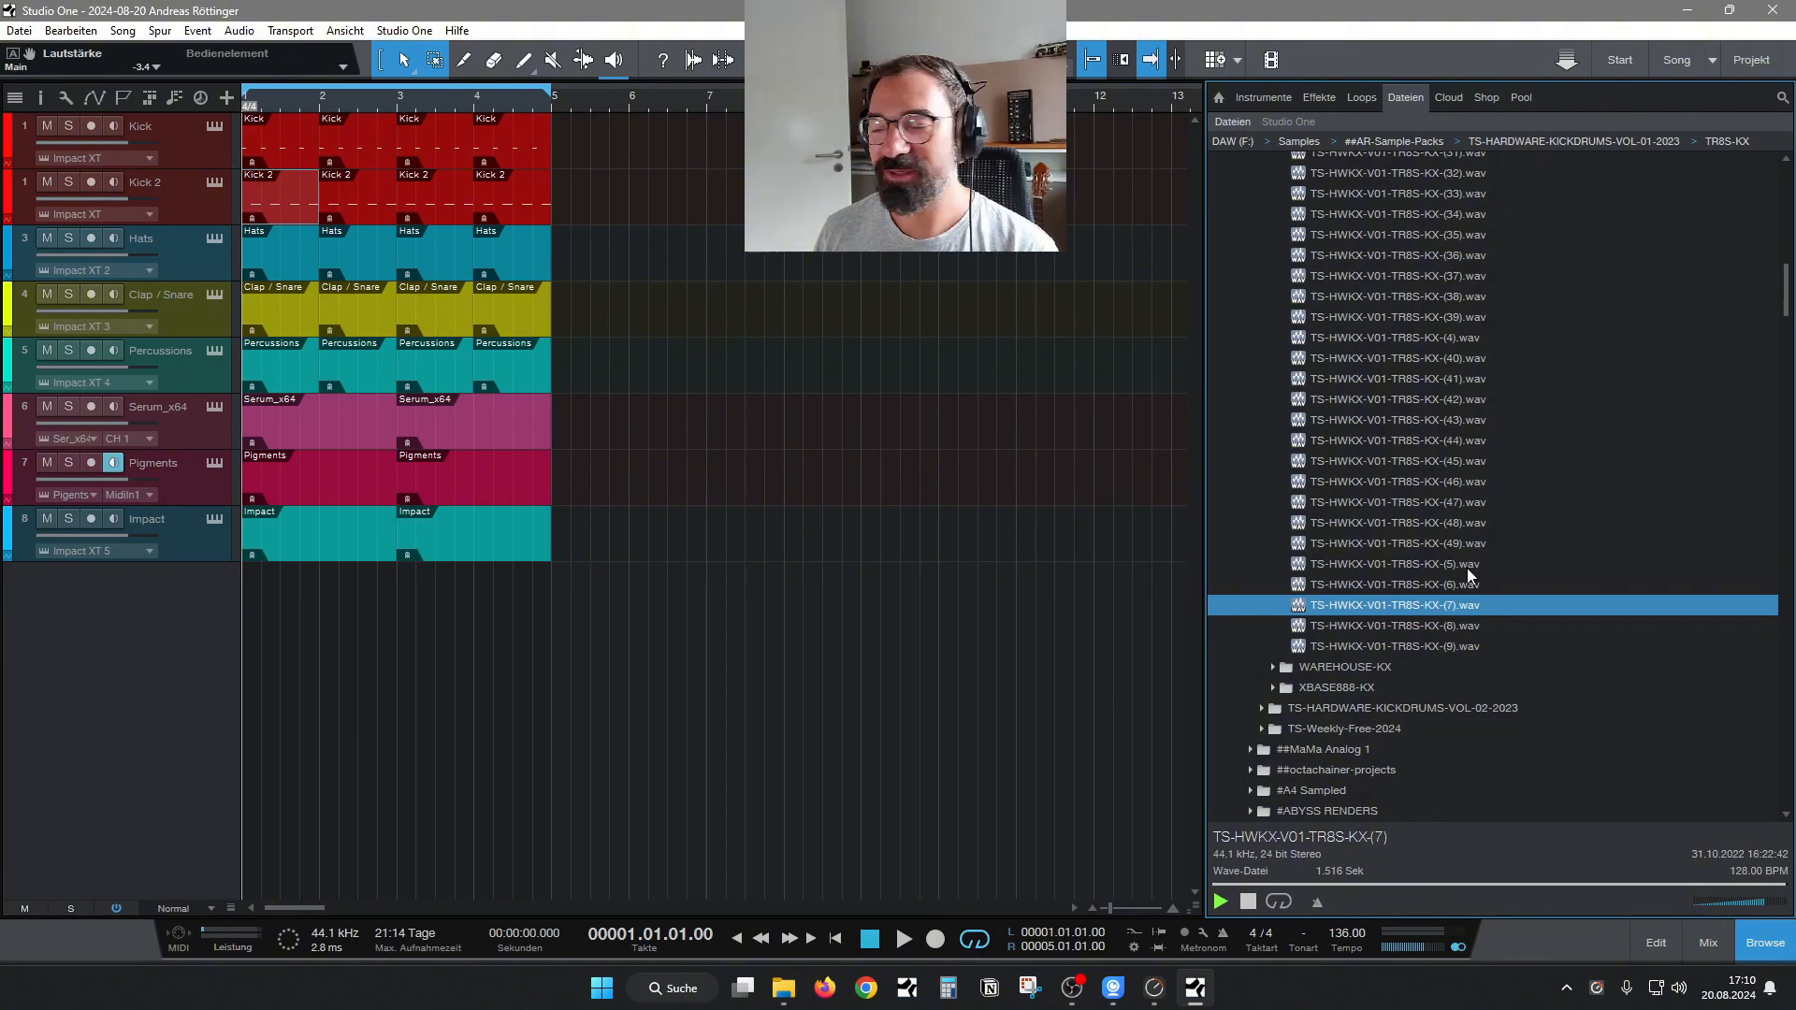
pyautogui.press('Down')
pyautogui.press('Down')
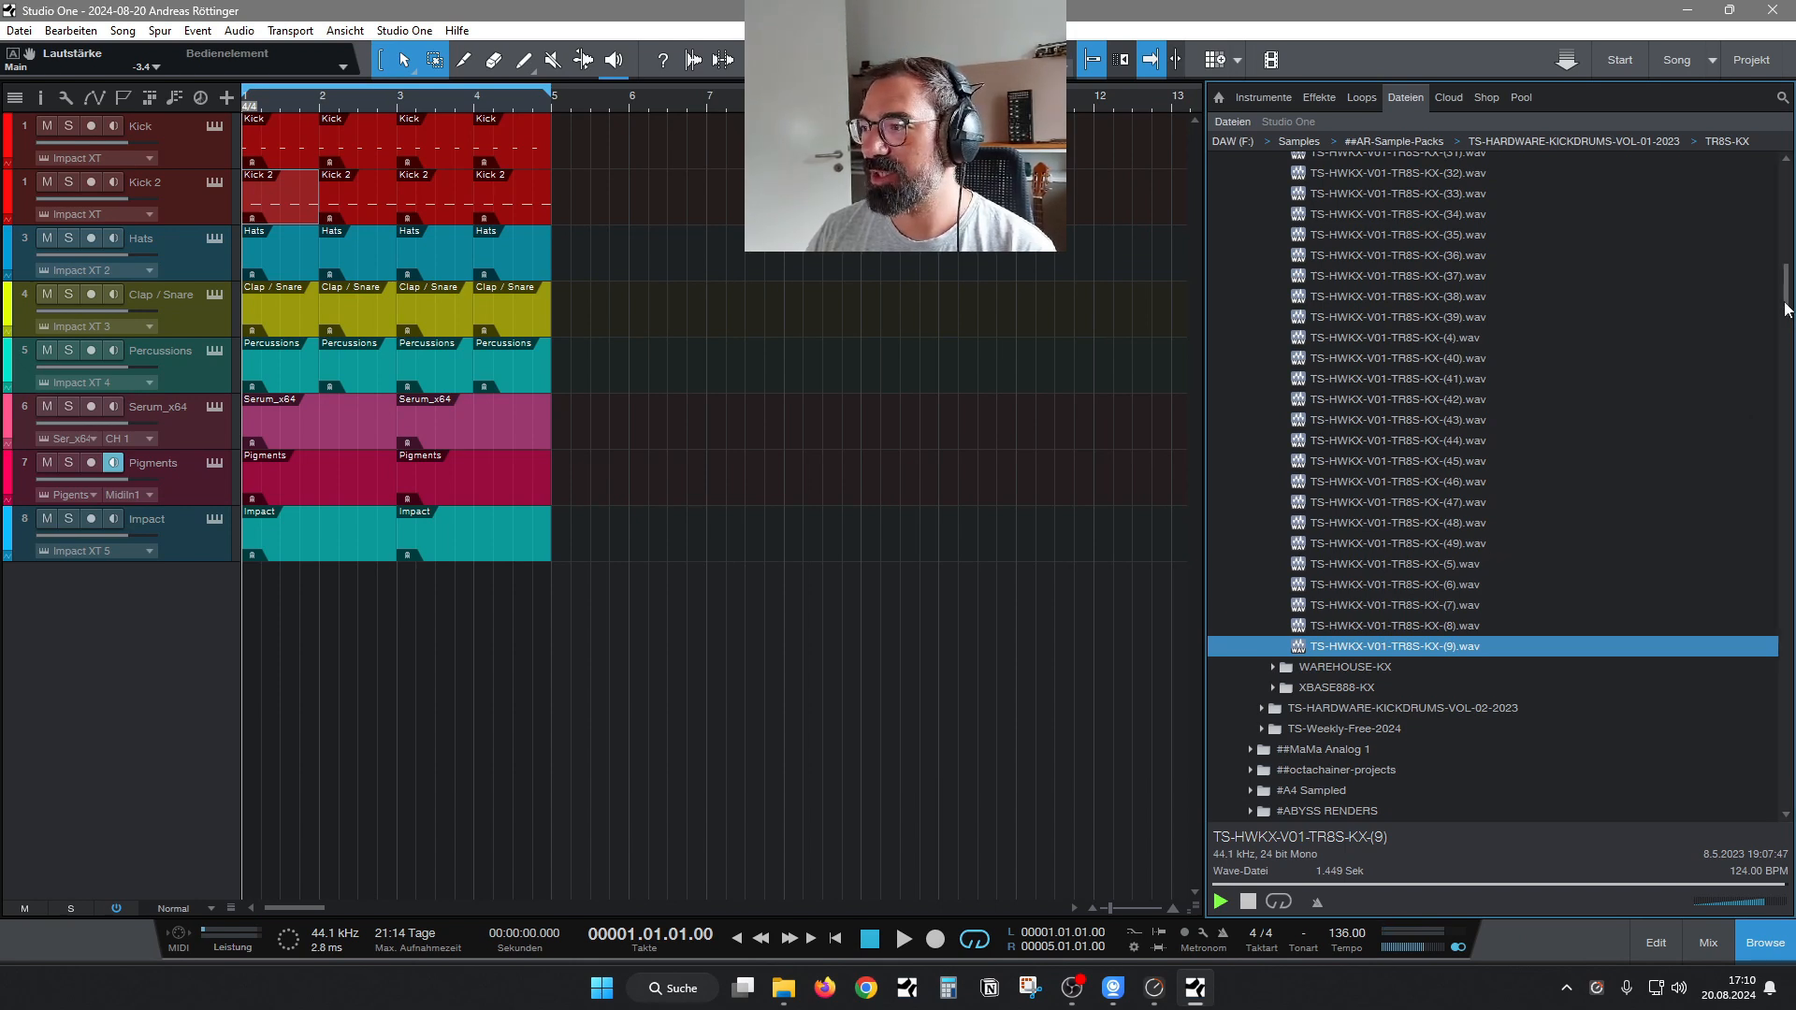
# Collapse TR8S-KX, expand the XBASE888-KX folder and audition samples 11 and 12.
pyautogui.moveTo(1792, 309); pyautogui.dragTo(1794, 264)
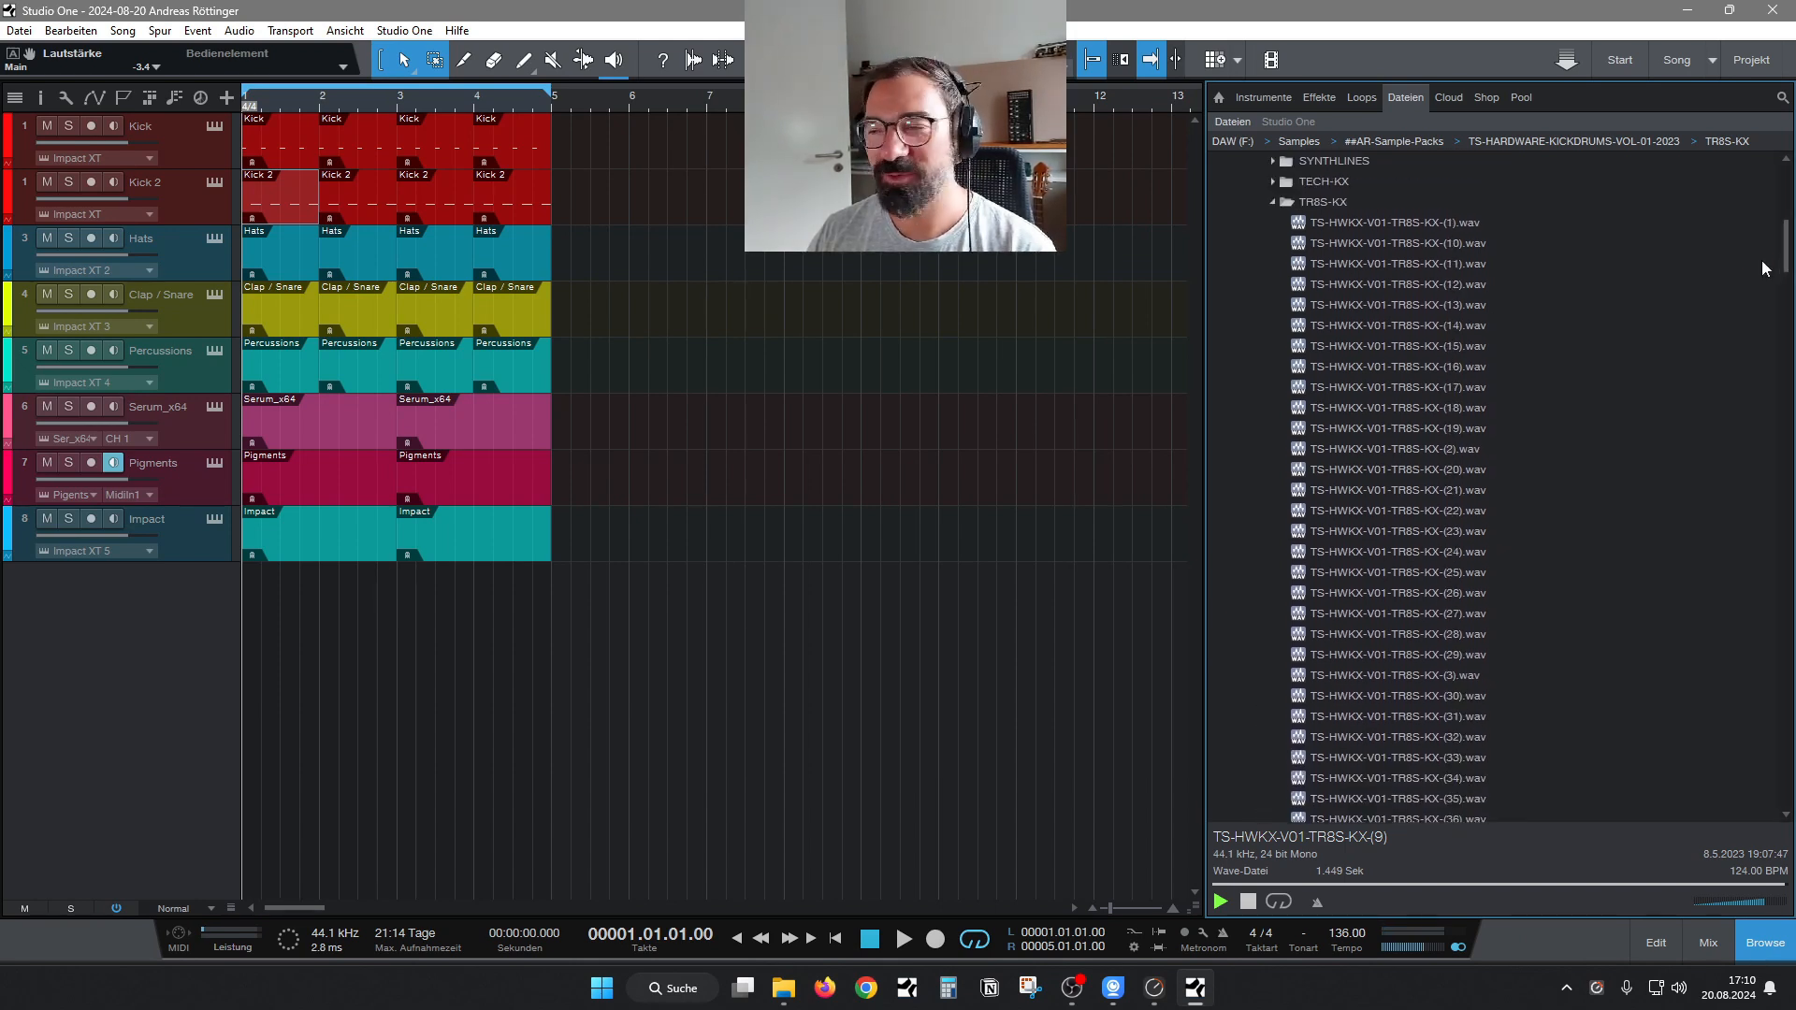
pyautogui.click(1272, 201)
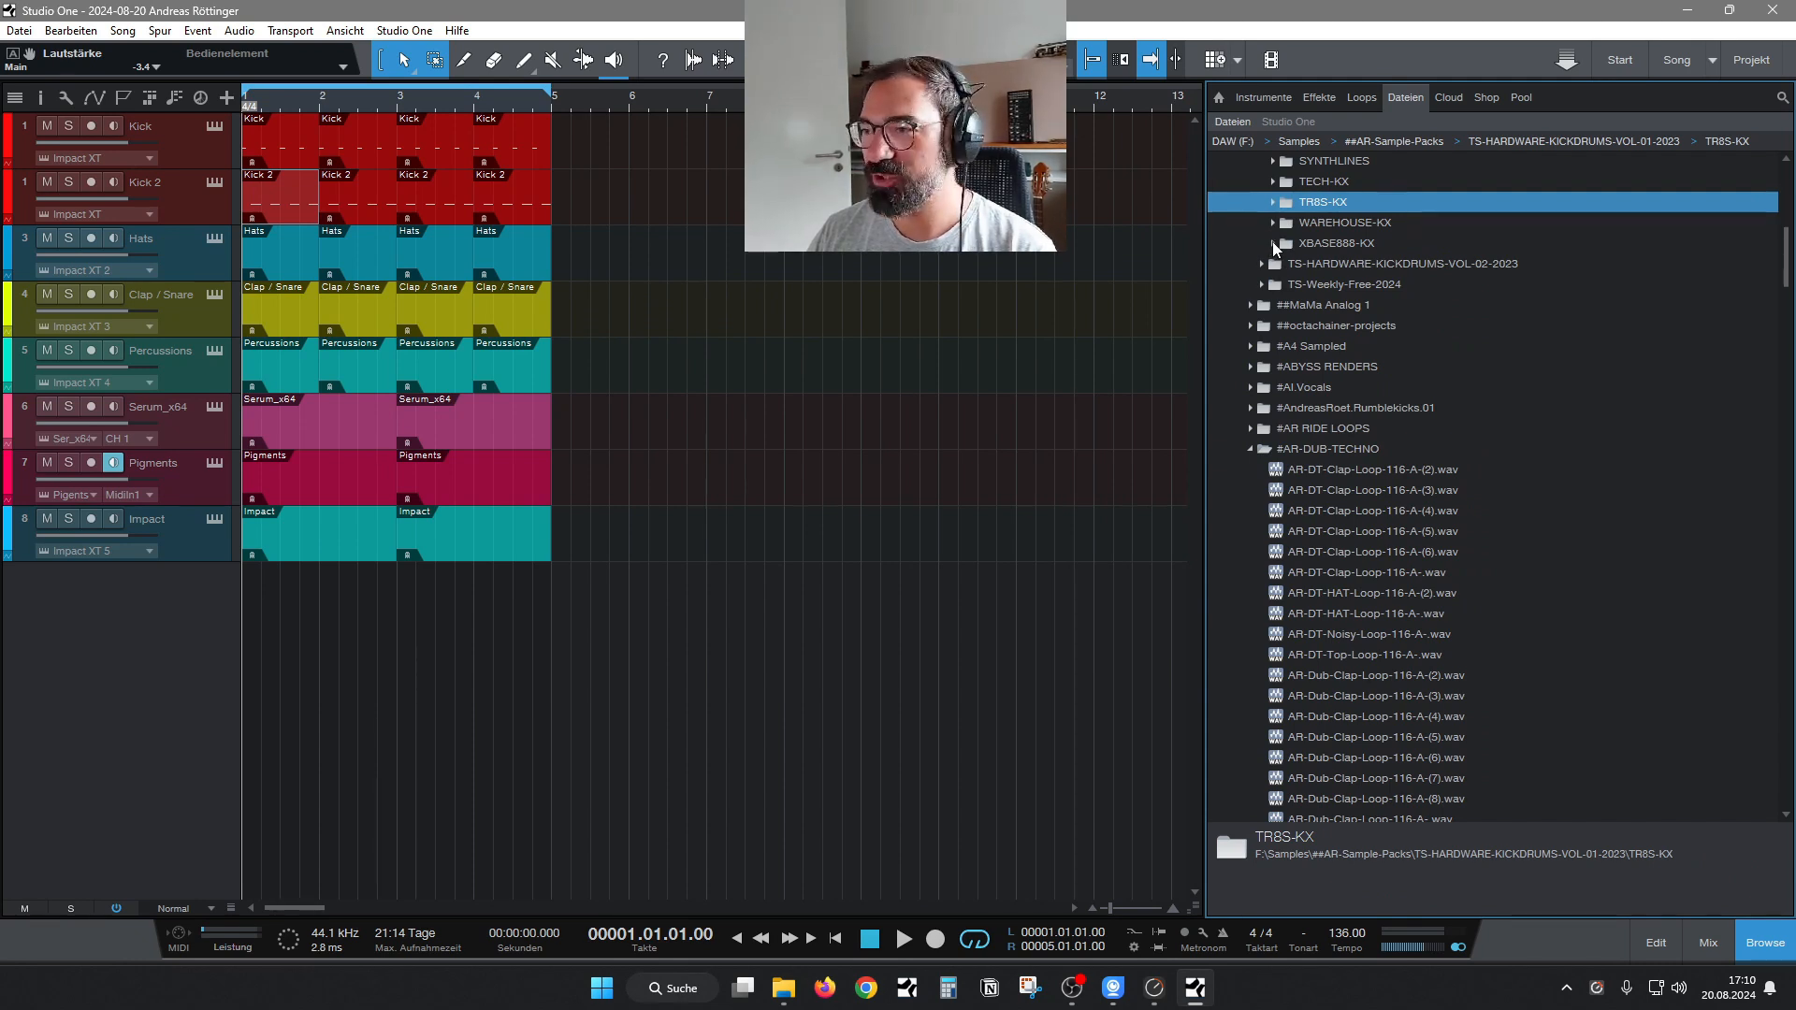
pyautogui.click(1272, 243)
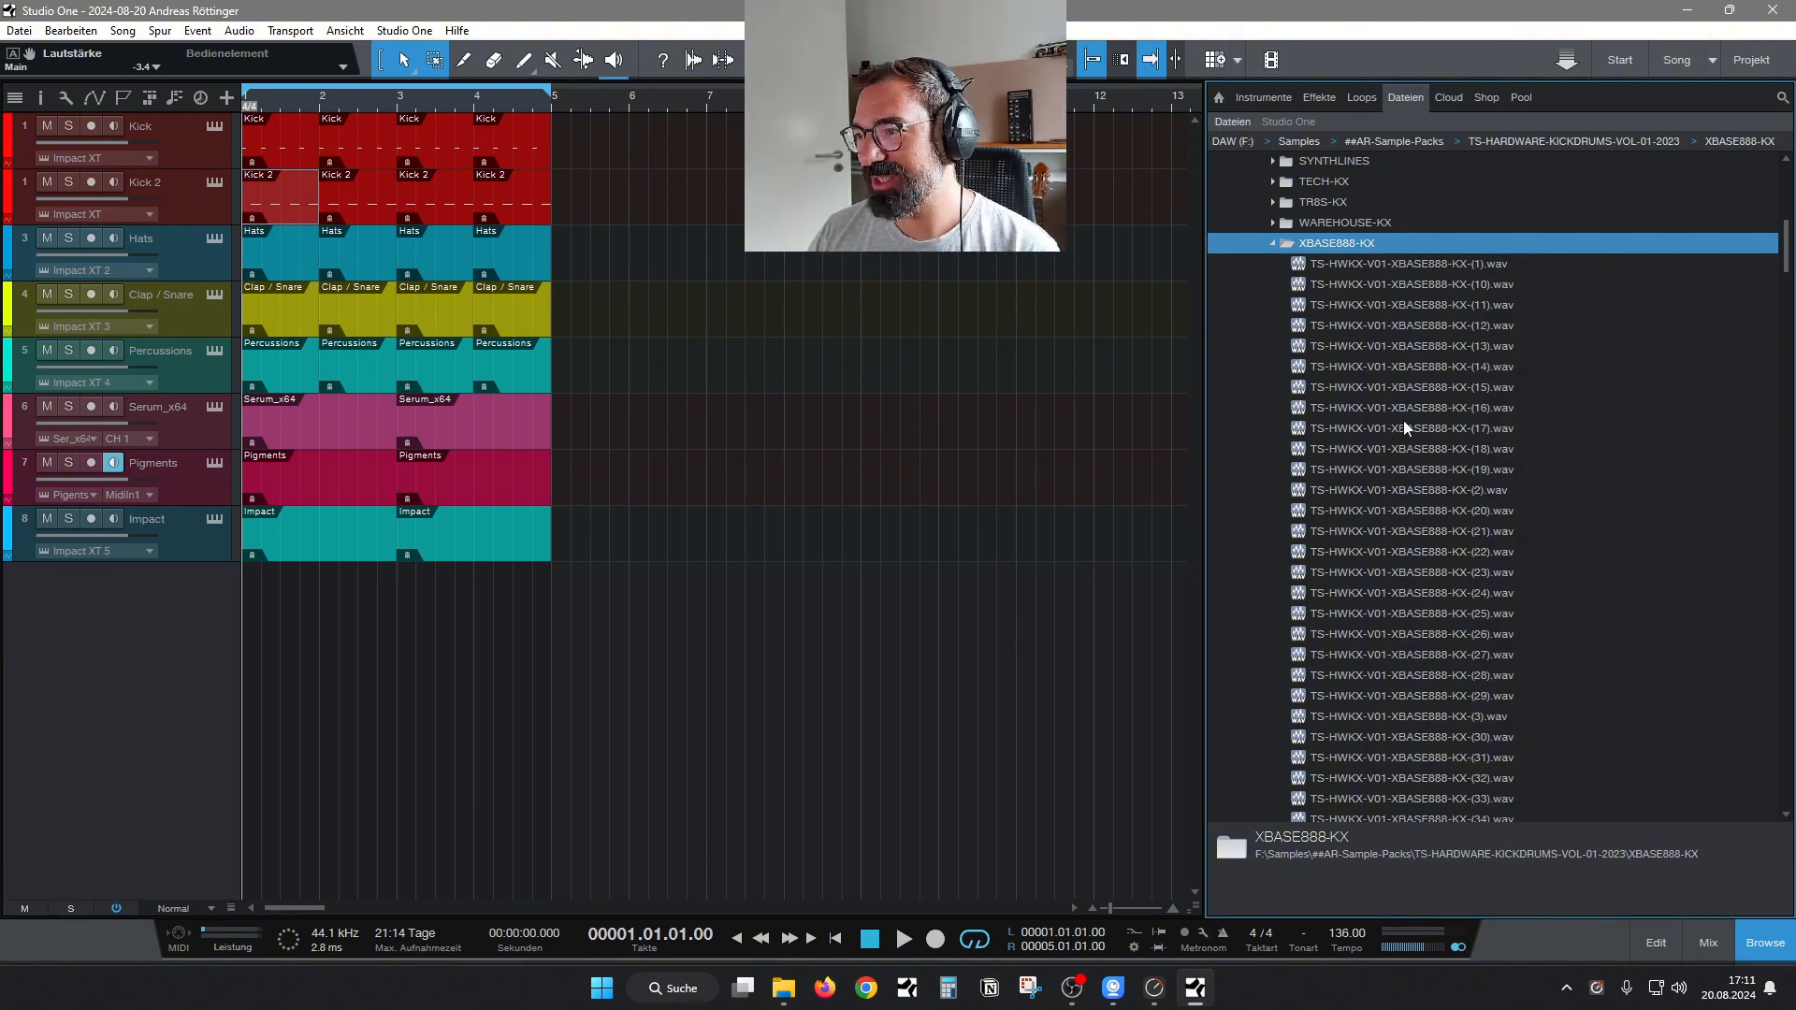
pyautogui.click(1388, 302)
pyautogui.press('Down')
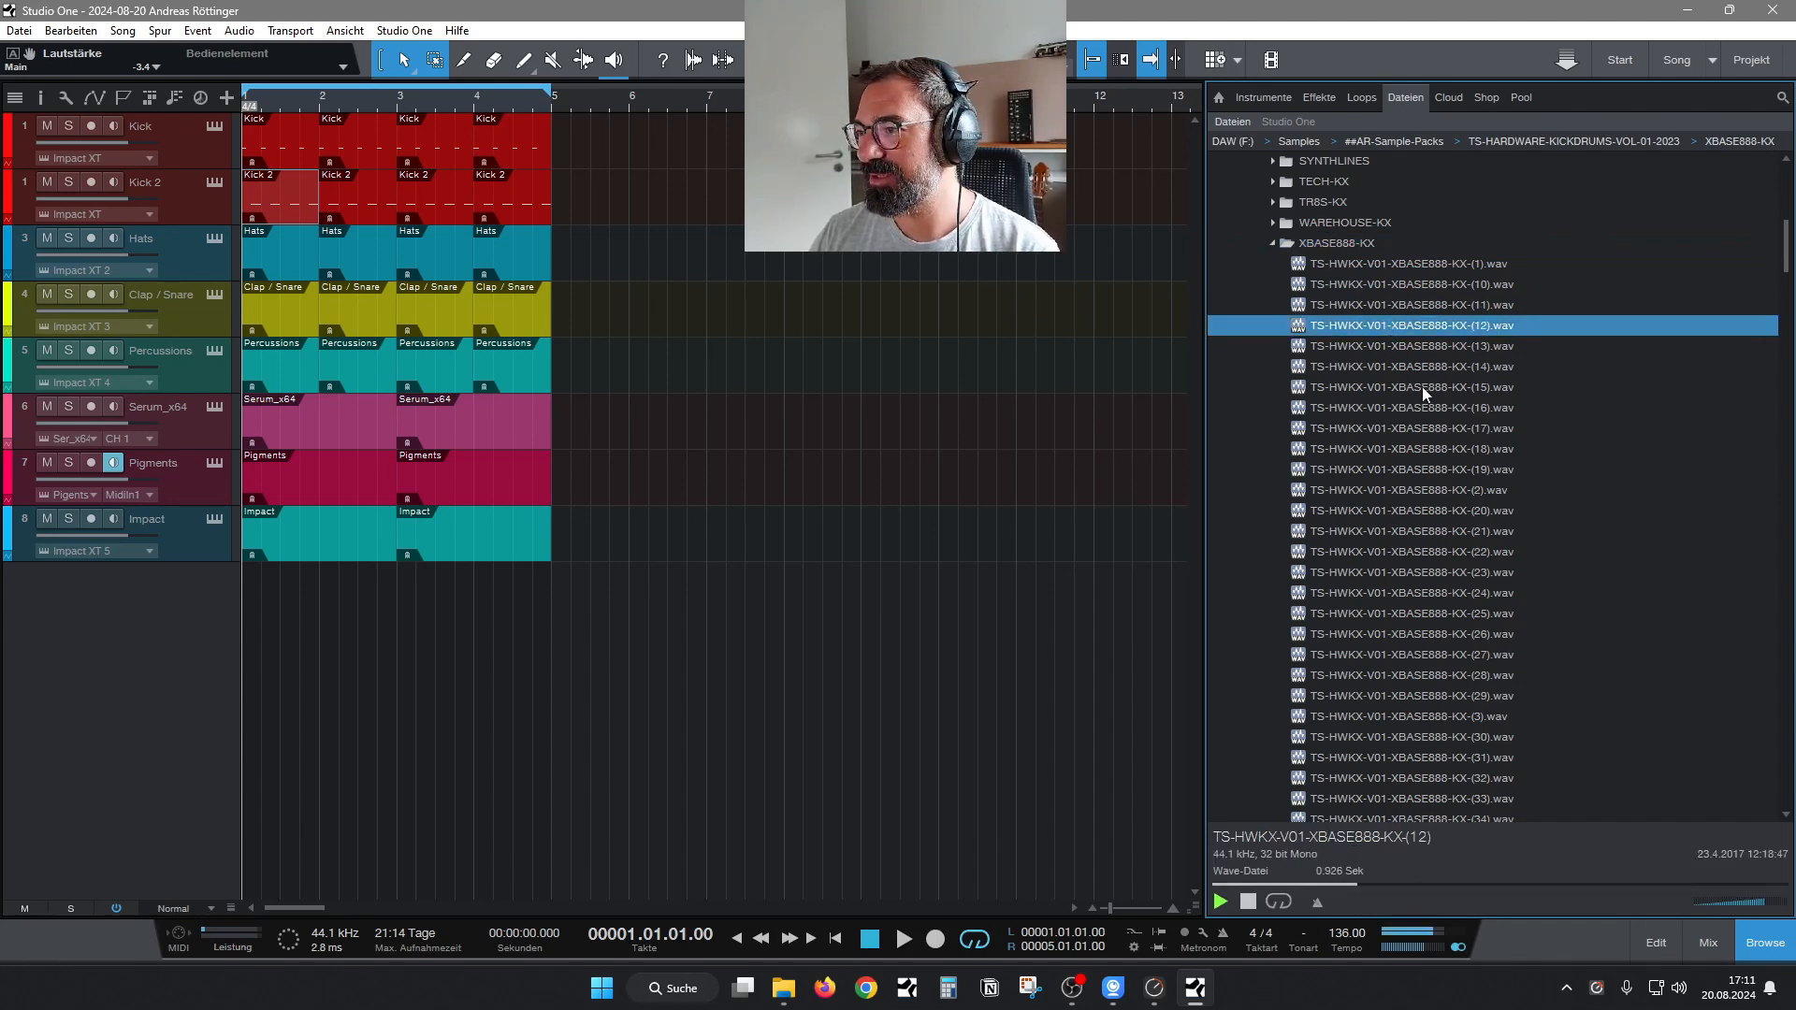
# Audition the XBASE888-KX samples one by one from number 13 through 19.
pyautogui.press('Down')
pyautogui.press('Down')
pyautogui.press('Down')
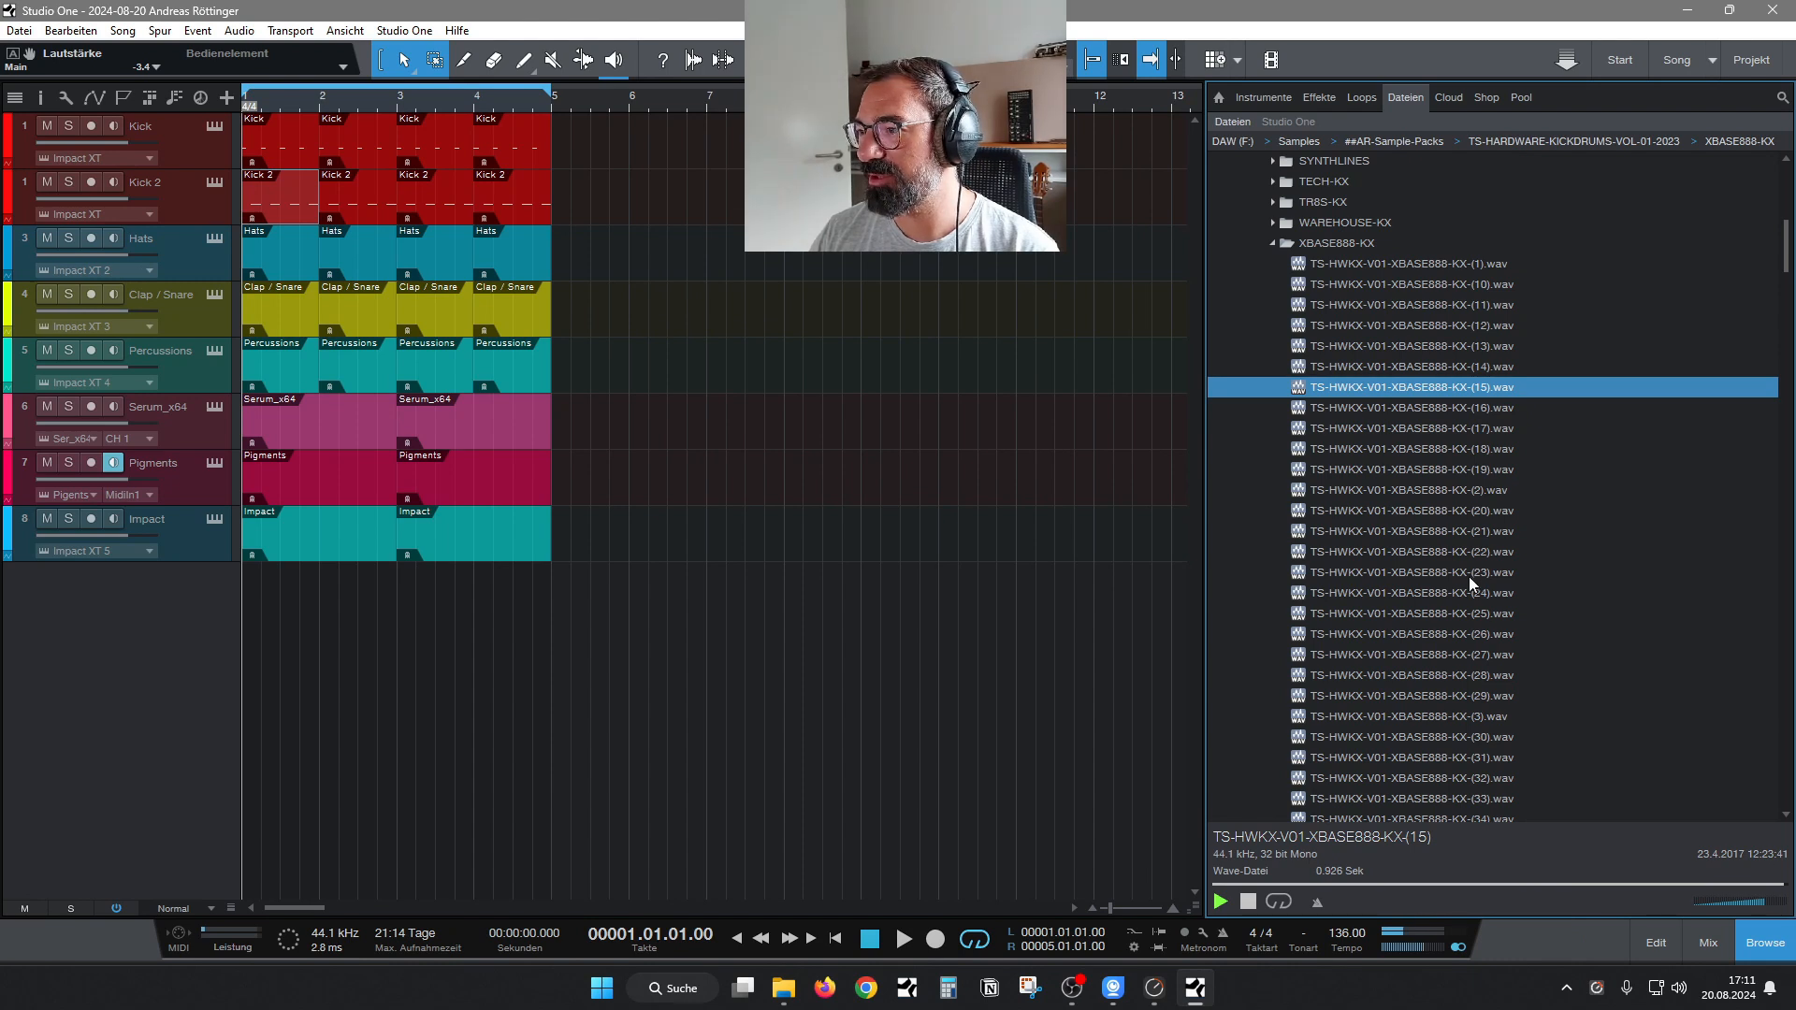
pyautogui.press('Down')
pyautogui.press('Down')
pyautogui.press('Down')
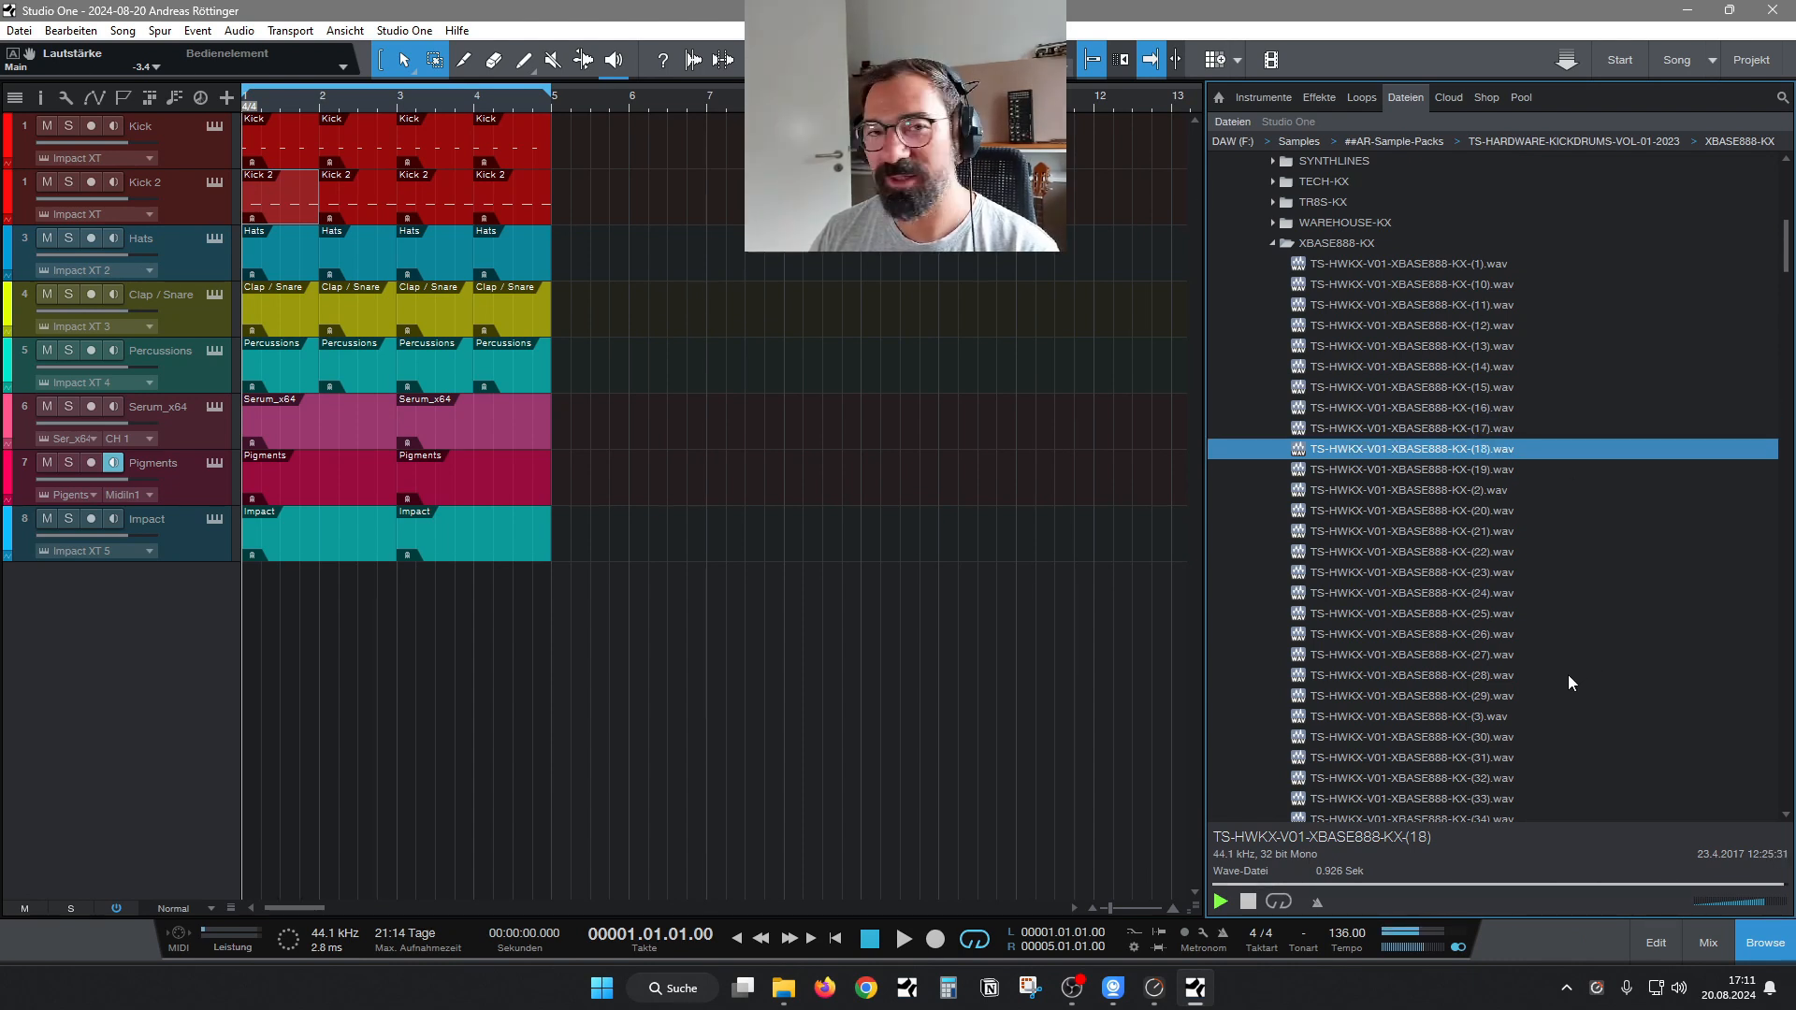
pyautogui.press('Down')
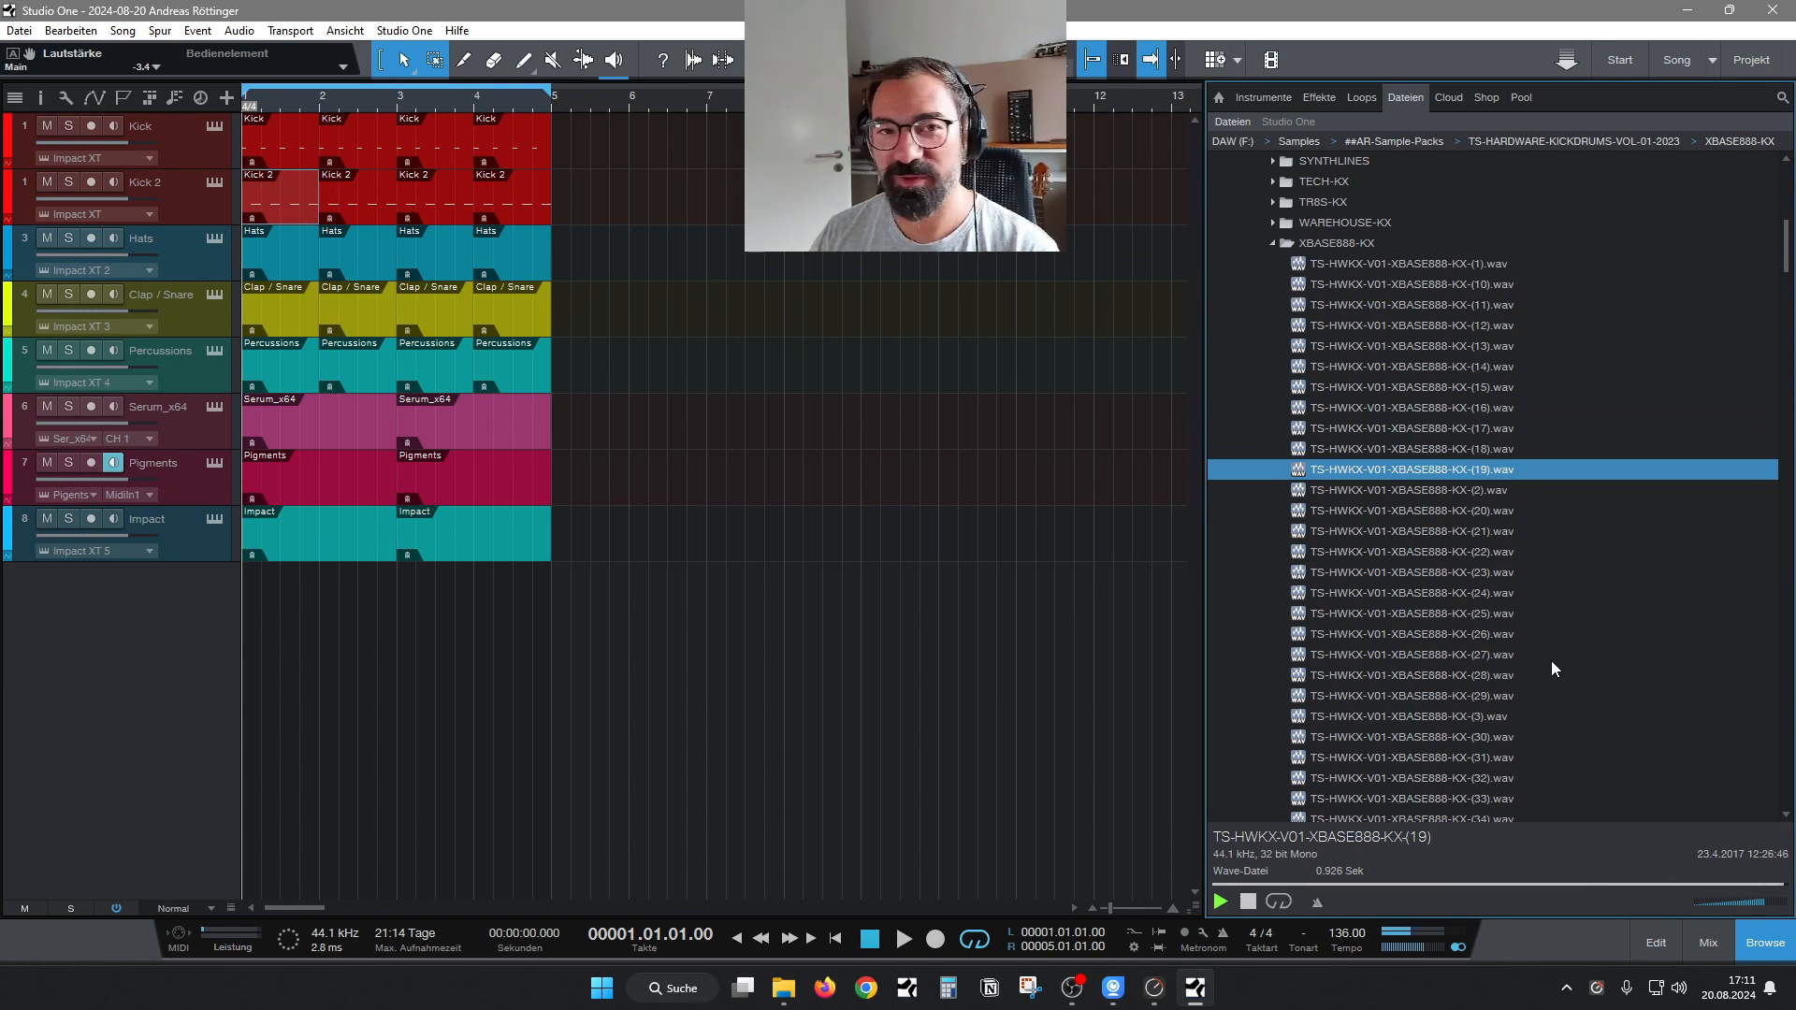
# Audition XBASE888-KX samples further down the list, from number 26 through 29 and on to number 3.
pyautogui.scroll(-3, 1773, 290)
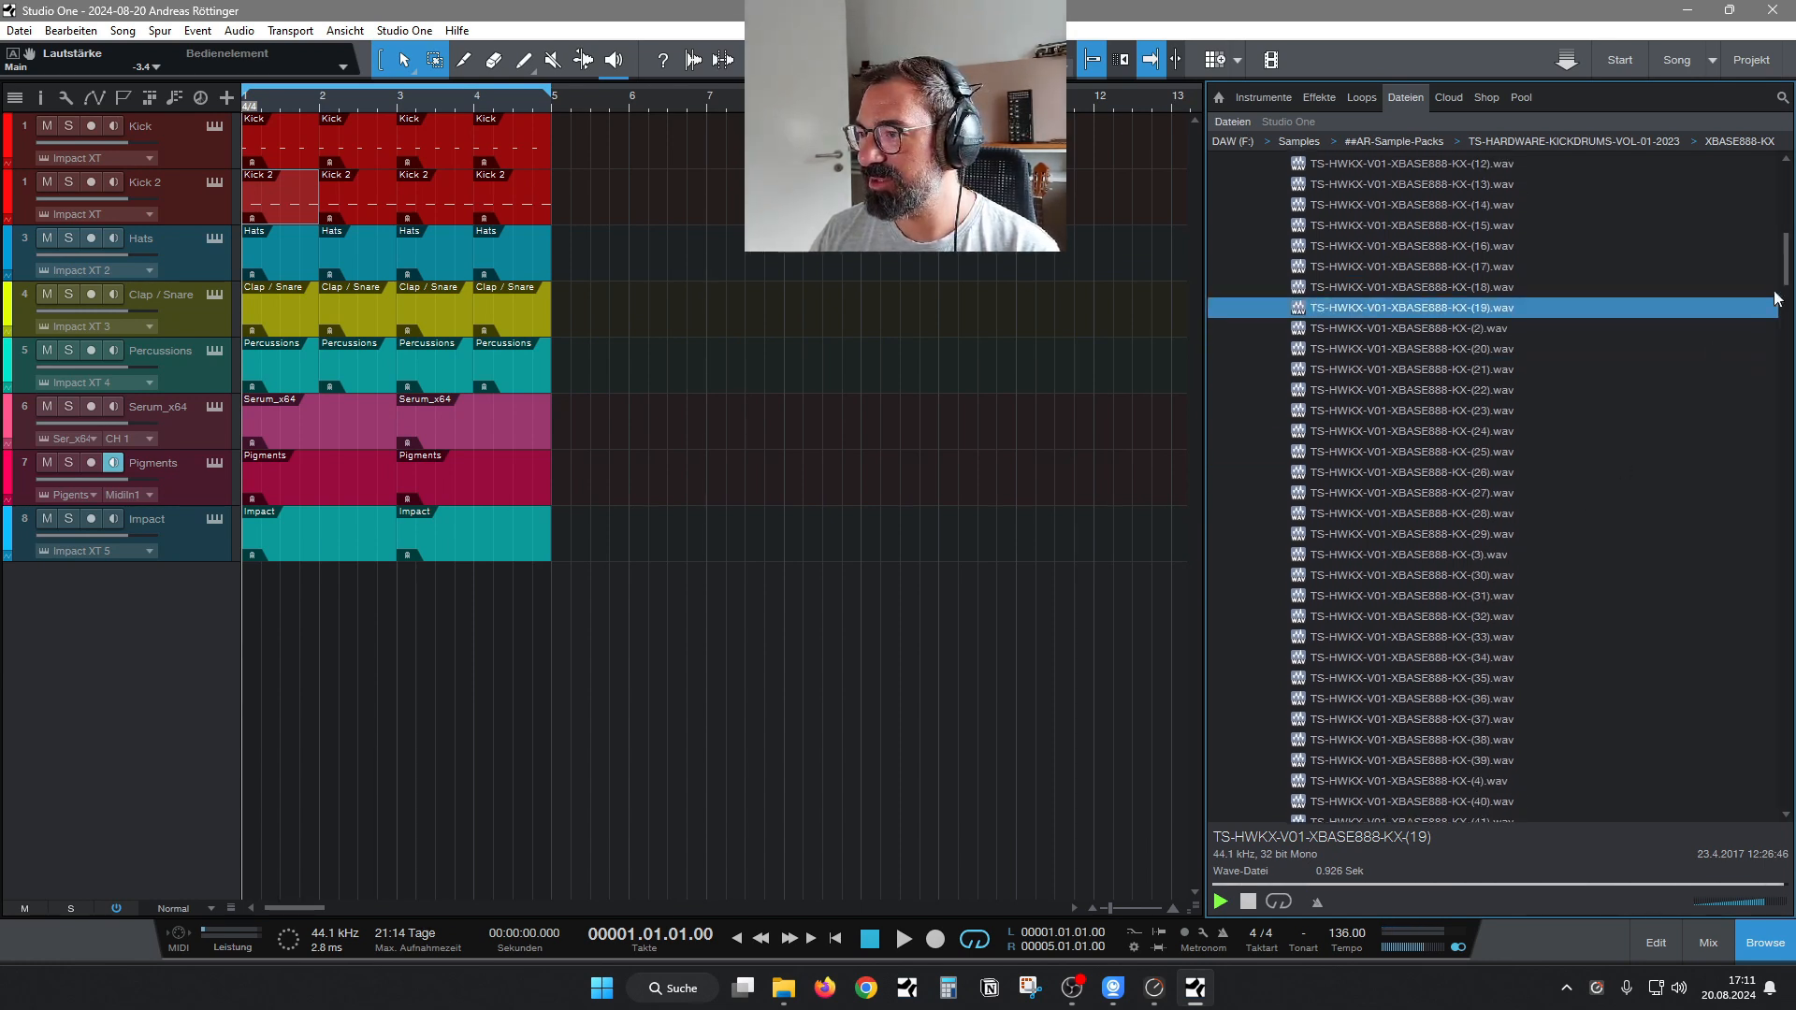
pyautogui.click(1387, 473)
pyautogui.press('Down')
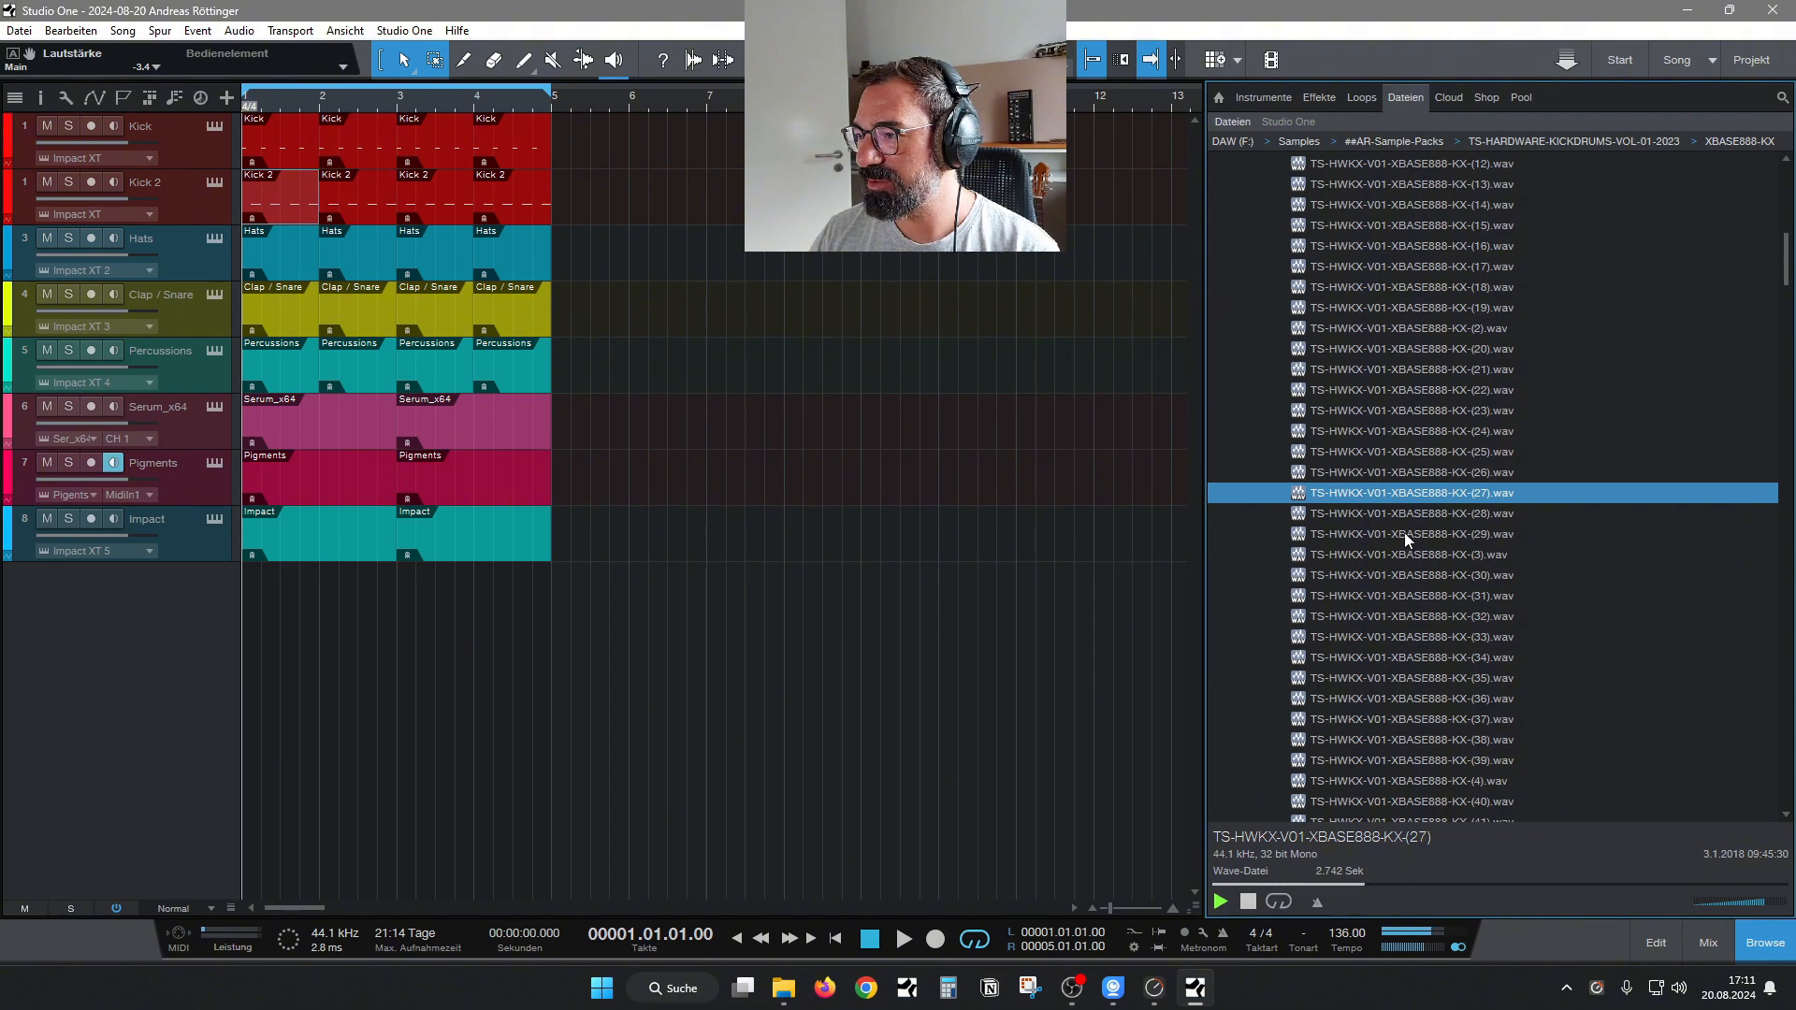
pyautogui.press('Down')
# Audition further XBASE888-KX samples from number 30 through 35.
pyautogui.press('Down')
pyautogui.press('Down')
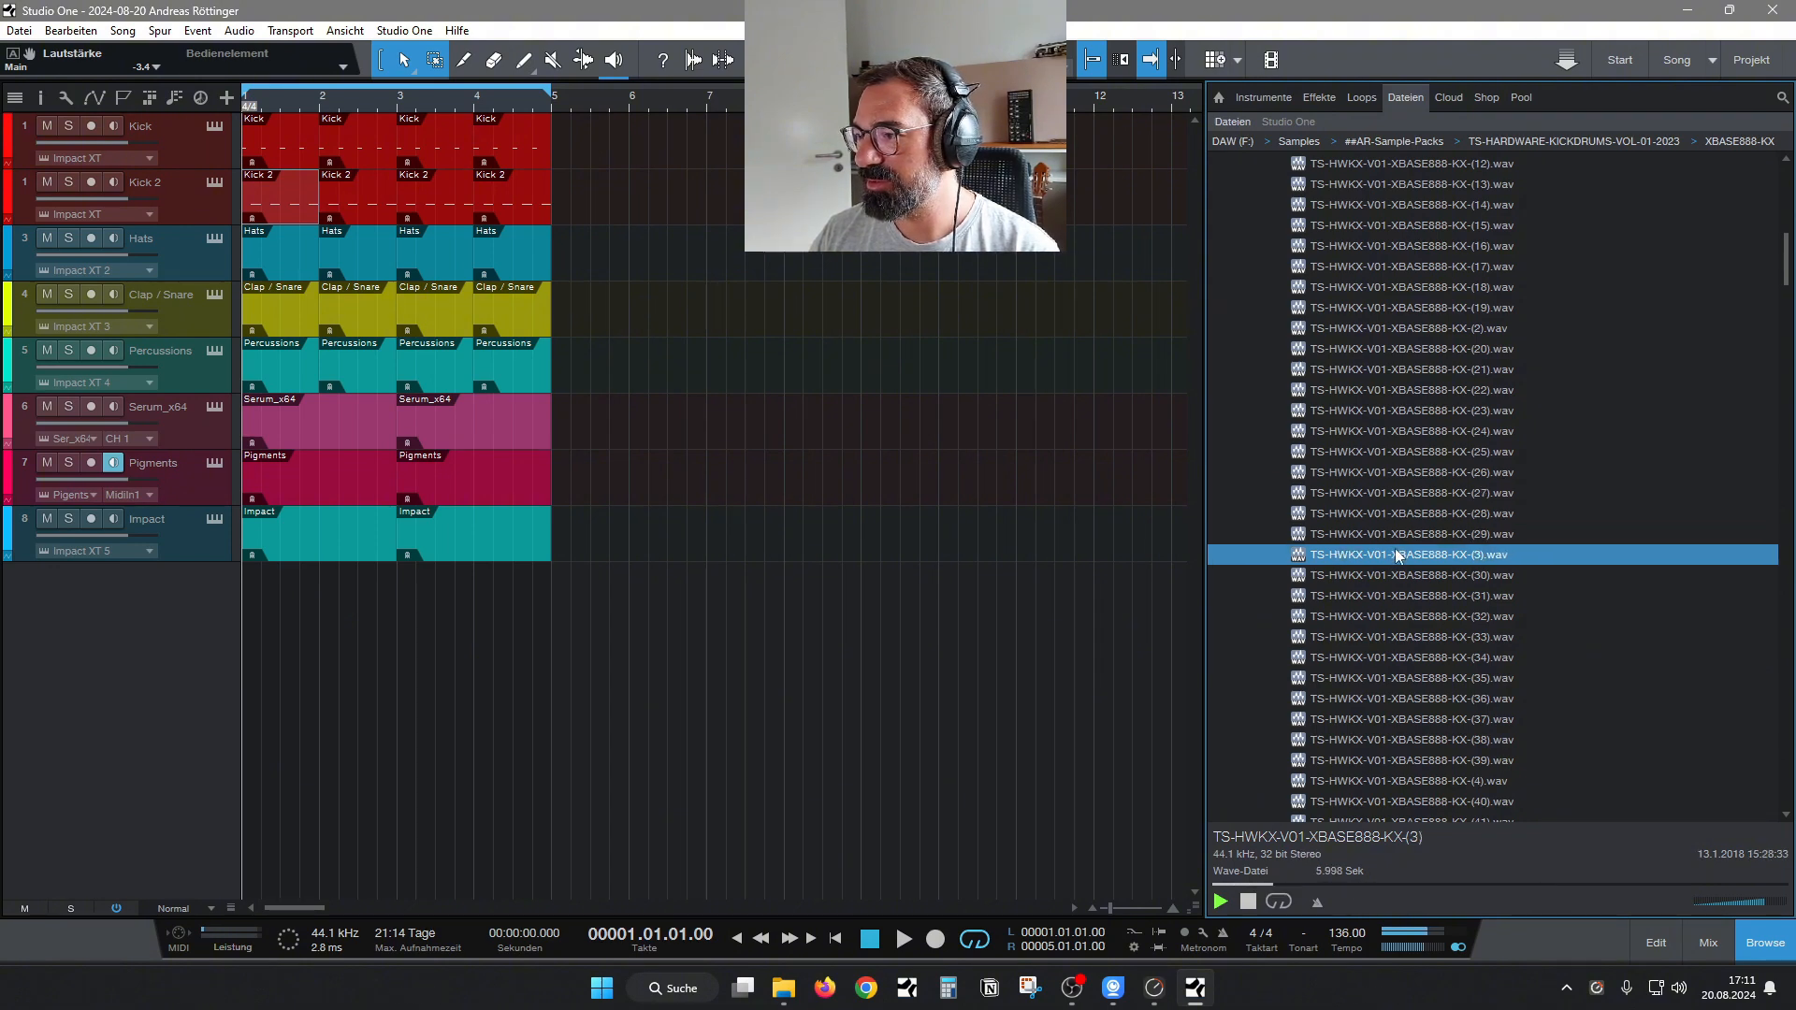
pyautogui.press('Down')
pyautogui.press('Down')
pyautogui.press('Down')
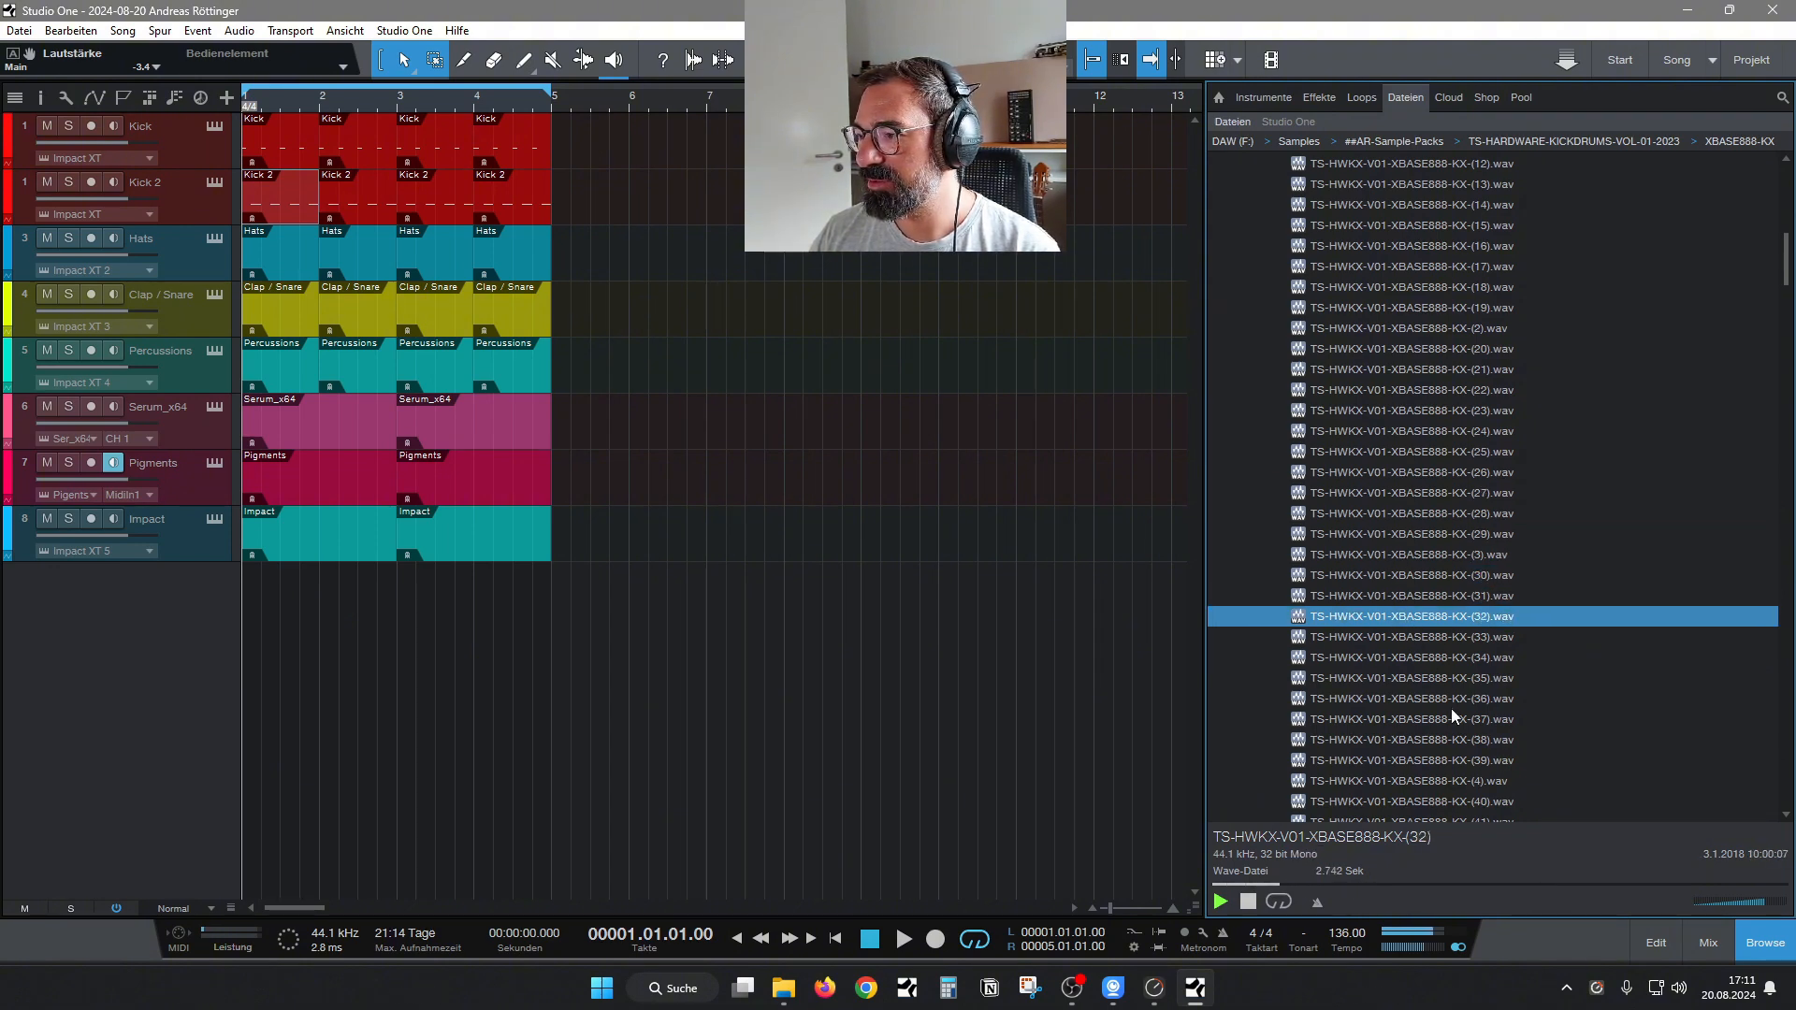
pyautogui.press('Down')
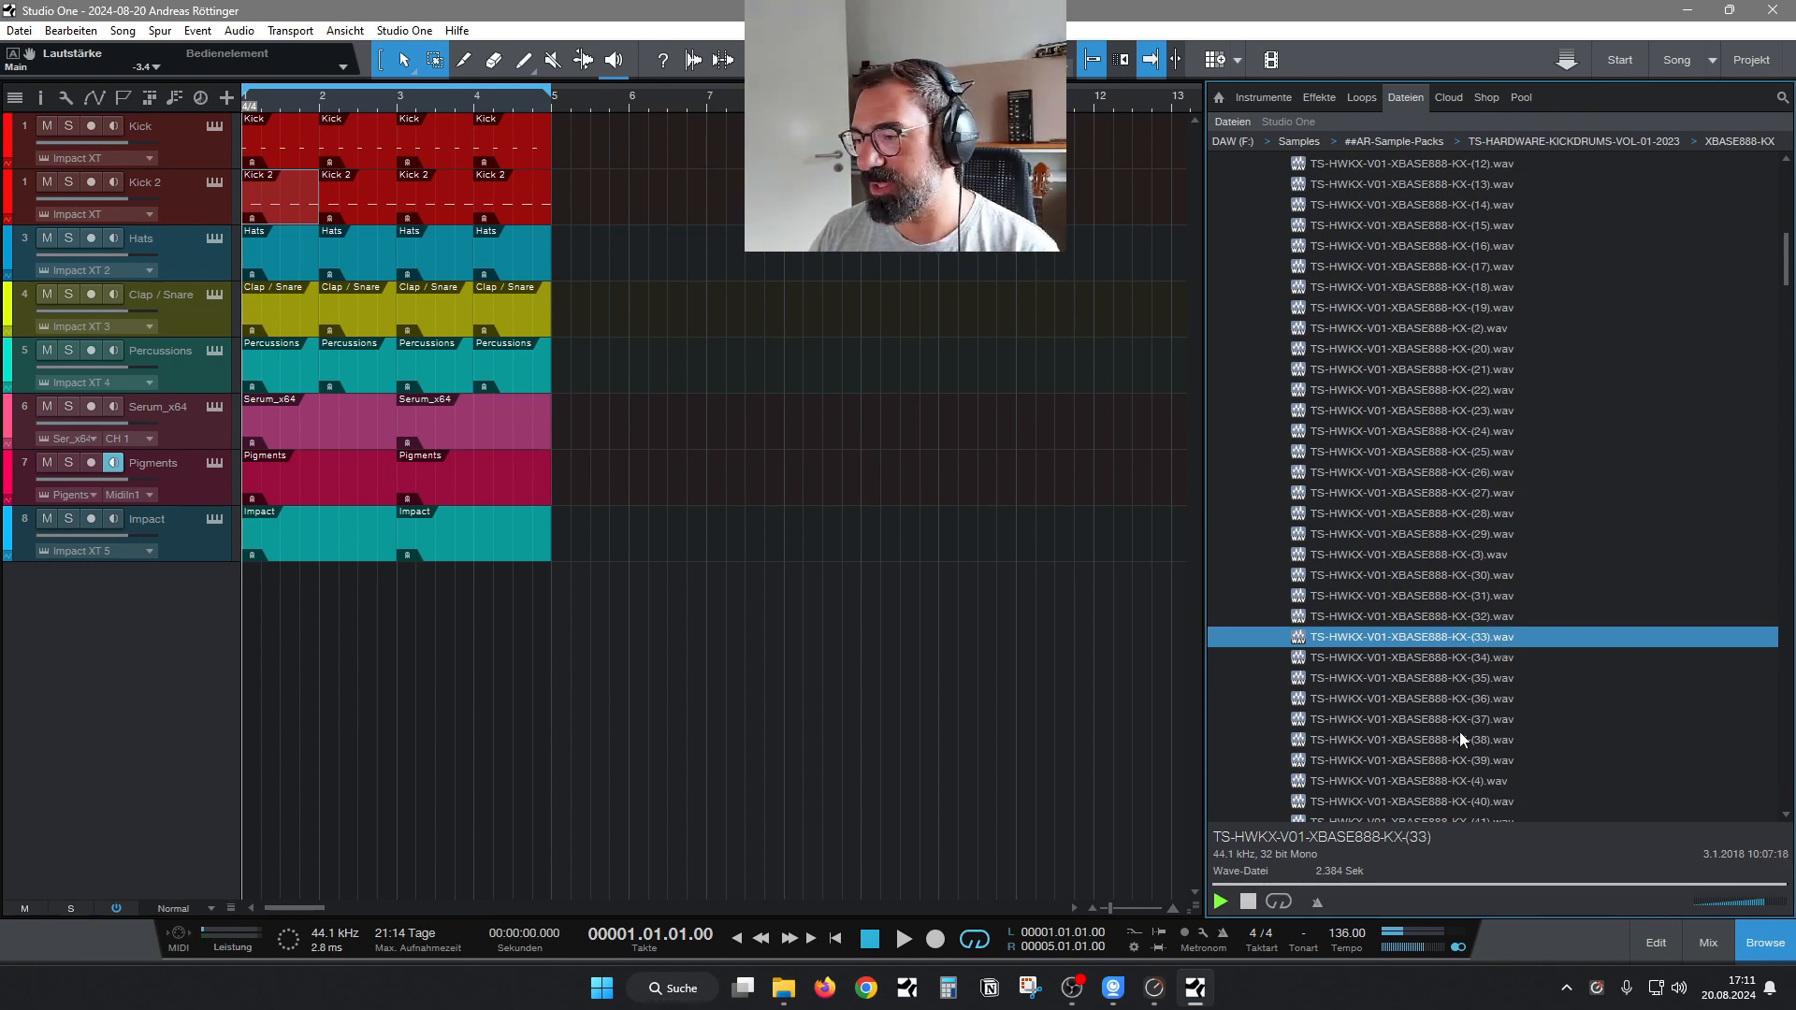
pyautogui.click(1458, 711)
pyautogui.press('Up')
pyautogui.press('Up')
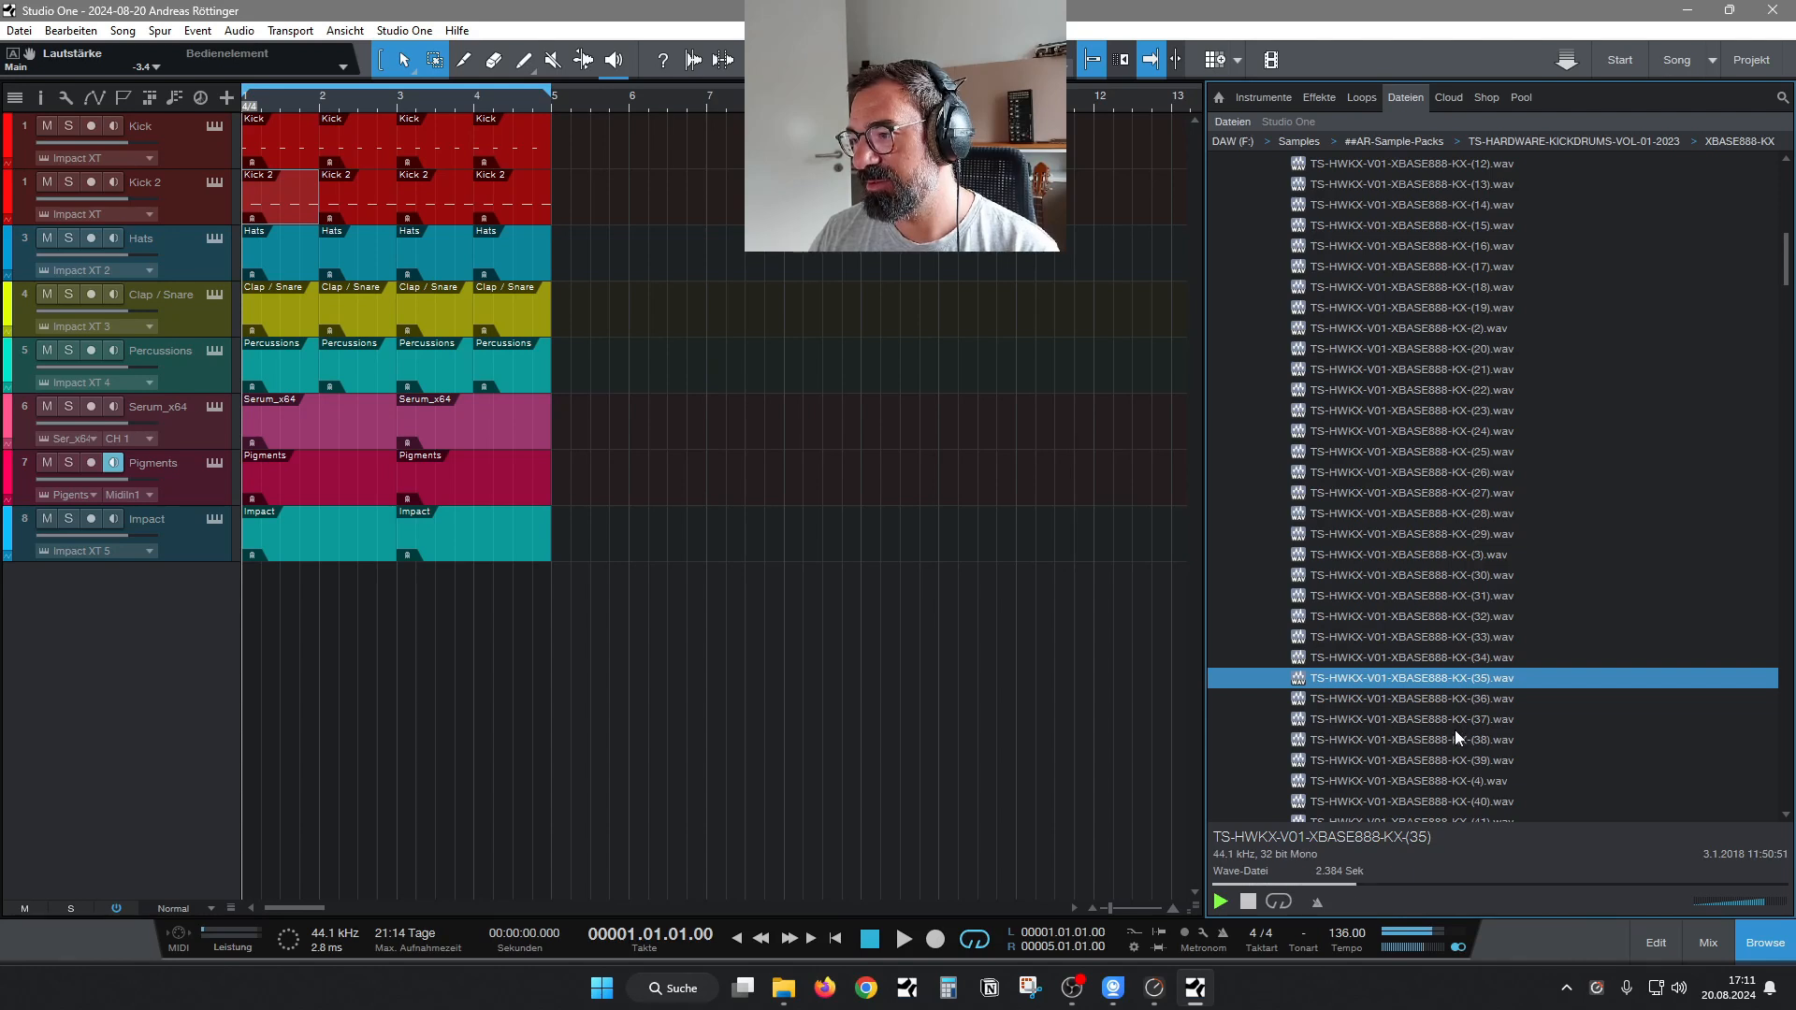
# Audition XBASE888-KX samples further down the list, from number 4 past number 44 toward the end of the folder.
pyautogui.scroll(-2, 1456, 730)
pyautogui.click(1457, 693)
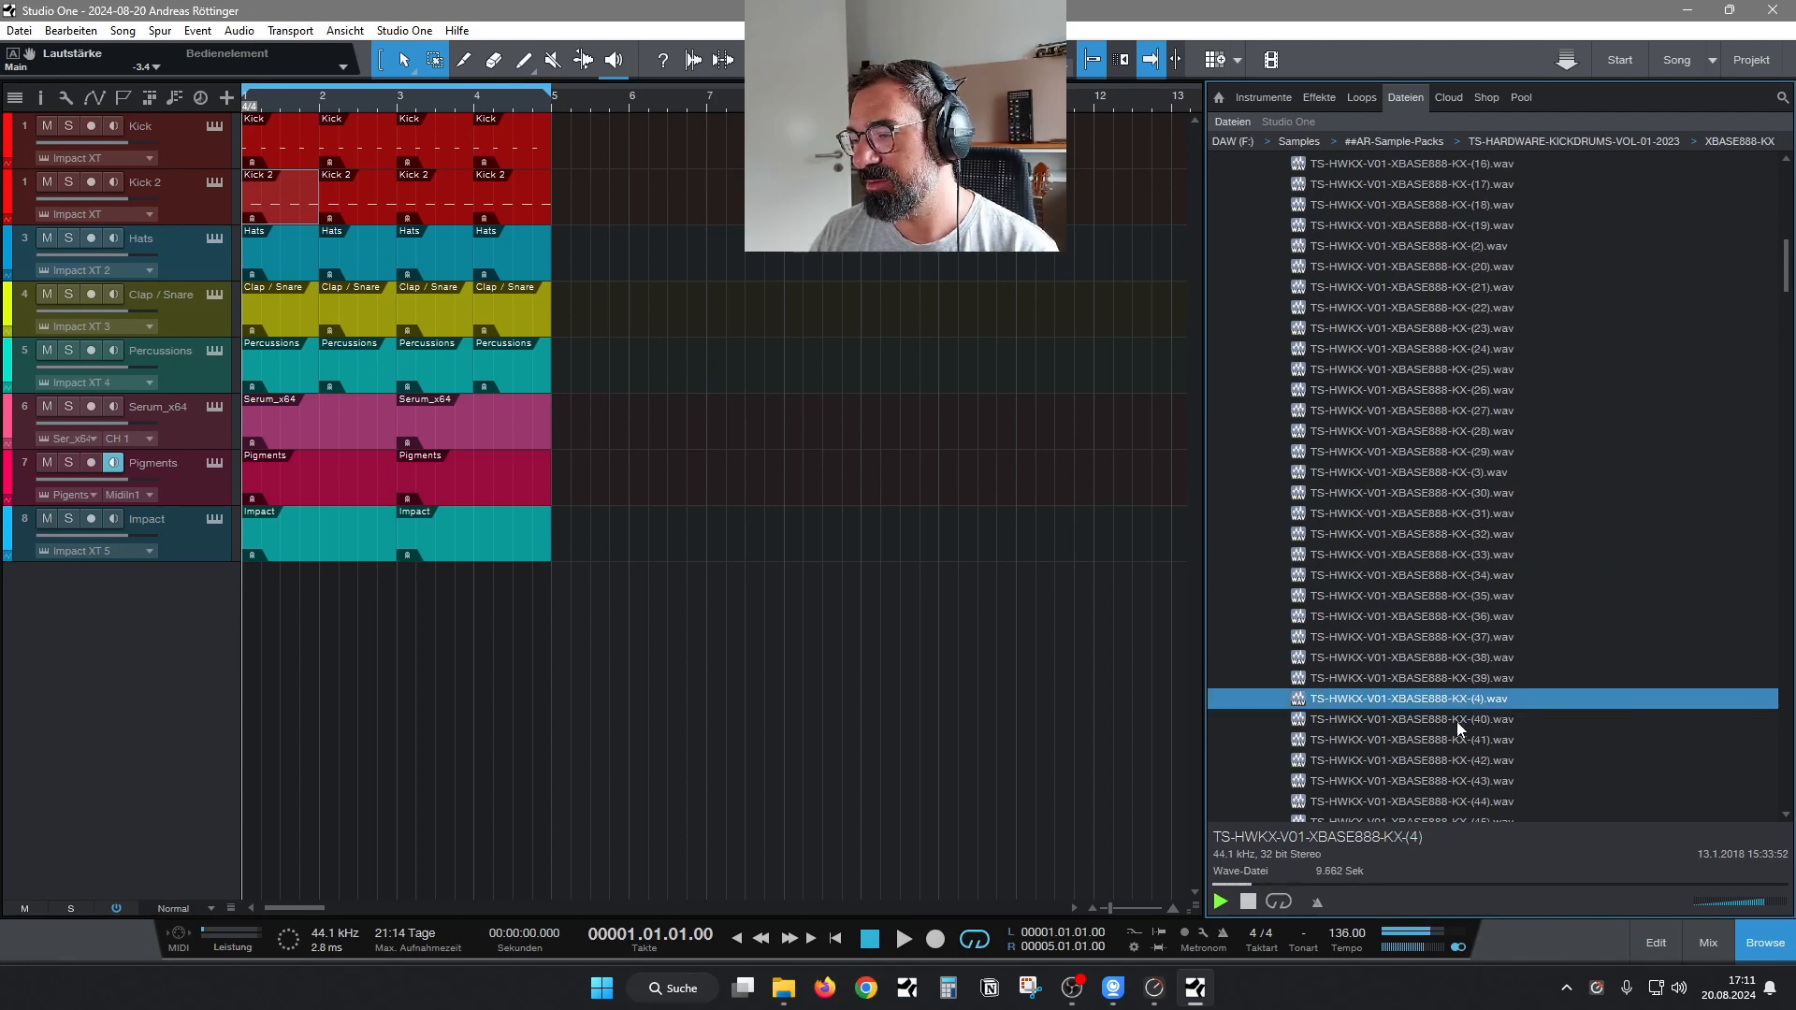
pyautogui.press('Down')
pyautogui.press('Down')
pyautogui.press('Down')
pyautogui.press('Down')
pyautogui.press('Down')
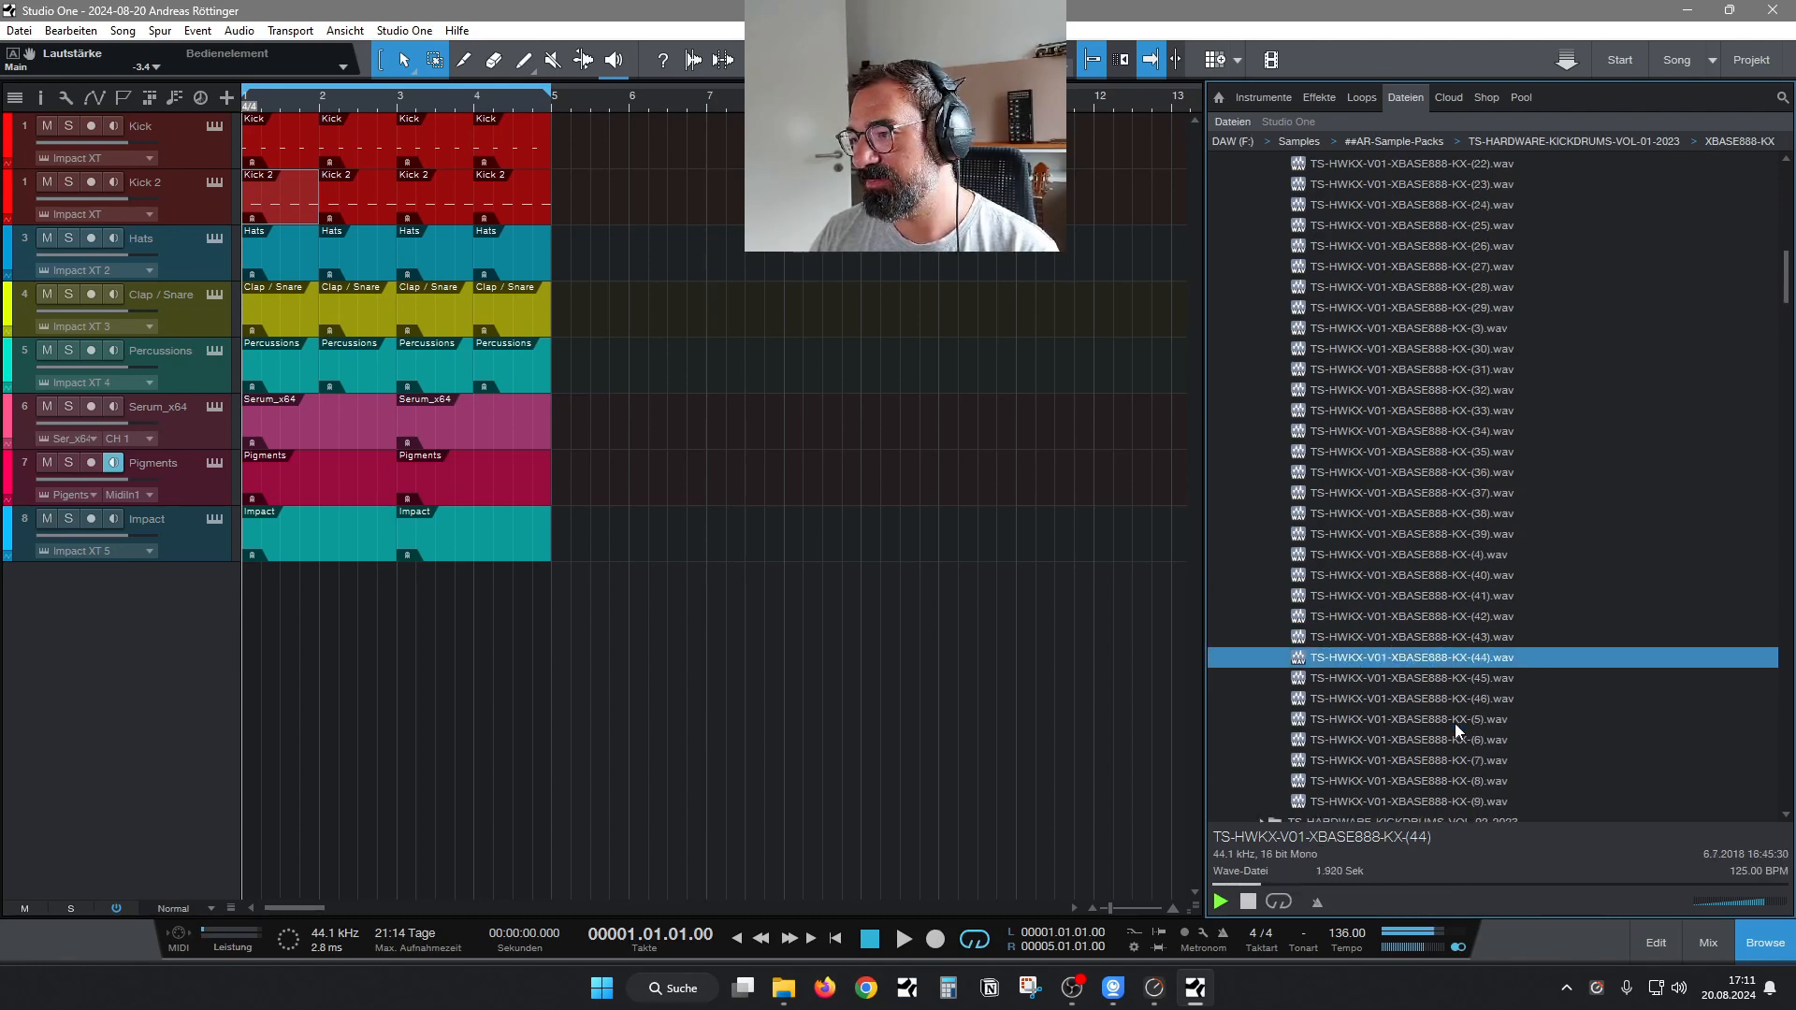
pyautogui.press('Down')
pyautogui.press('Down')
pyautogui.press('Down')
pyautogui.press('Down')
# Collapse XBASE888-KX, expand the REVERBED-KX folder and audition its first samples, including number 11.
pyautogui.press('Left')
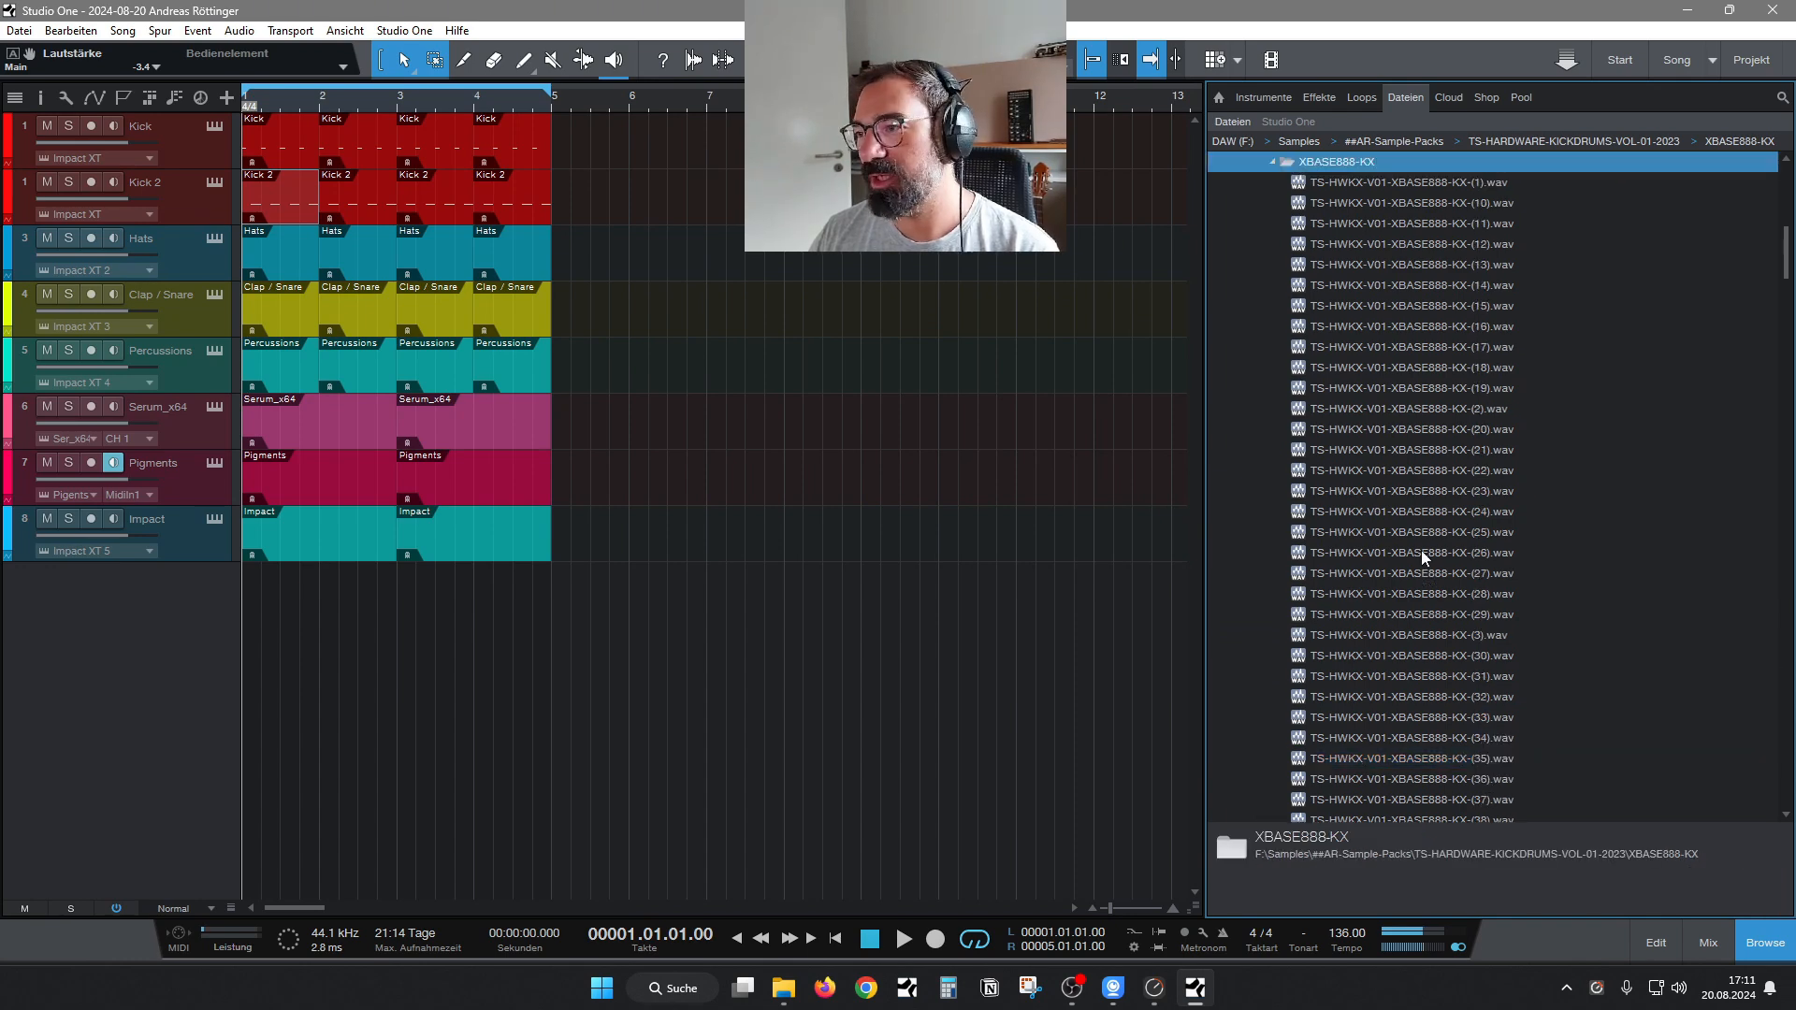
pyautogui.press('Left')
pyautogui.scroll(5, 1467, 684)
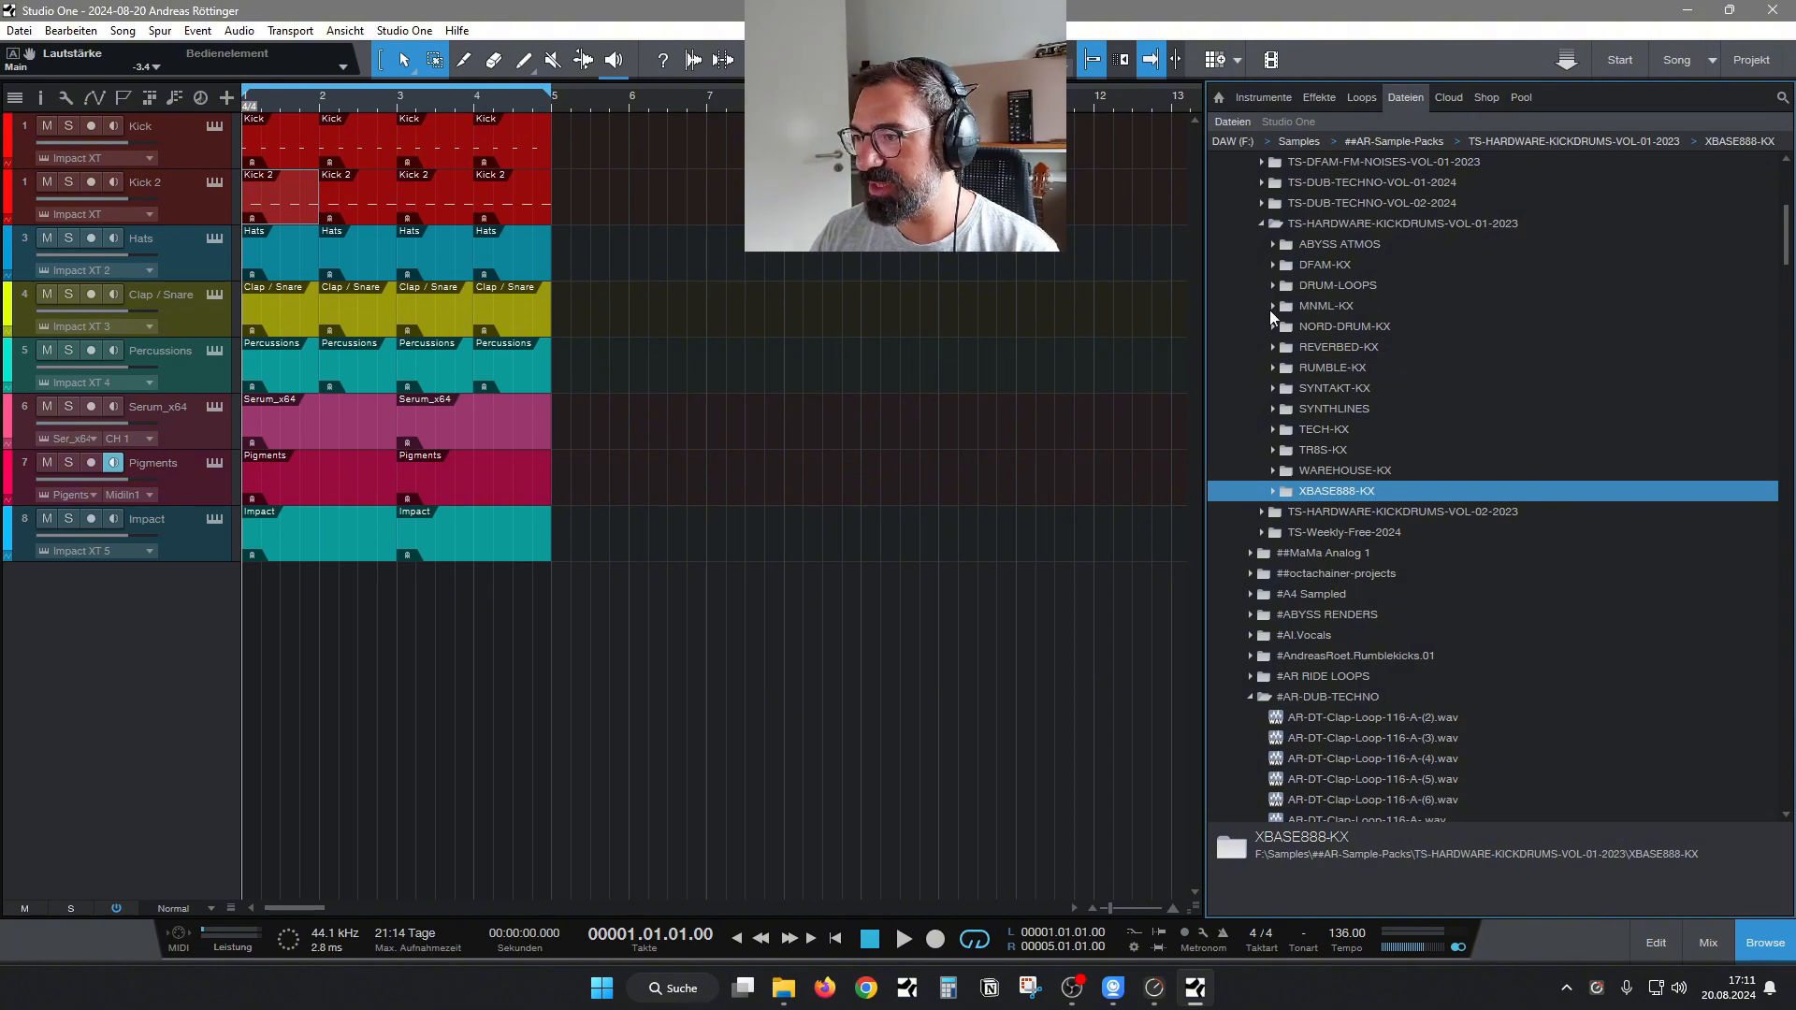
pyautogui.click(1274, 348)
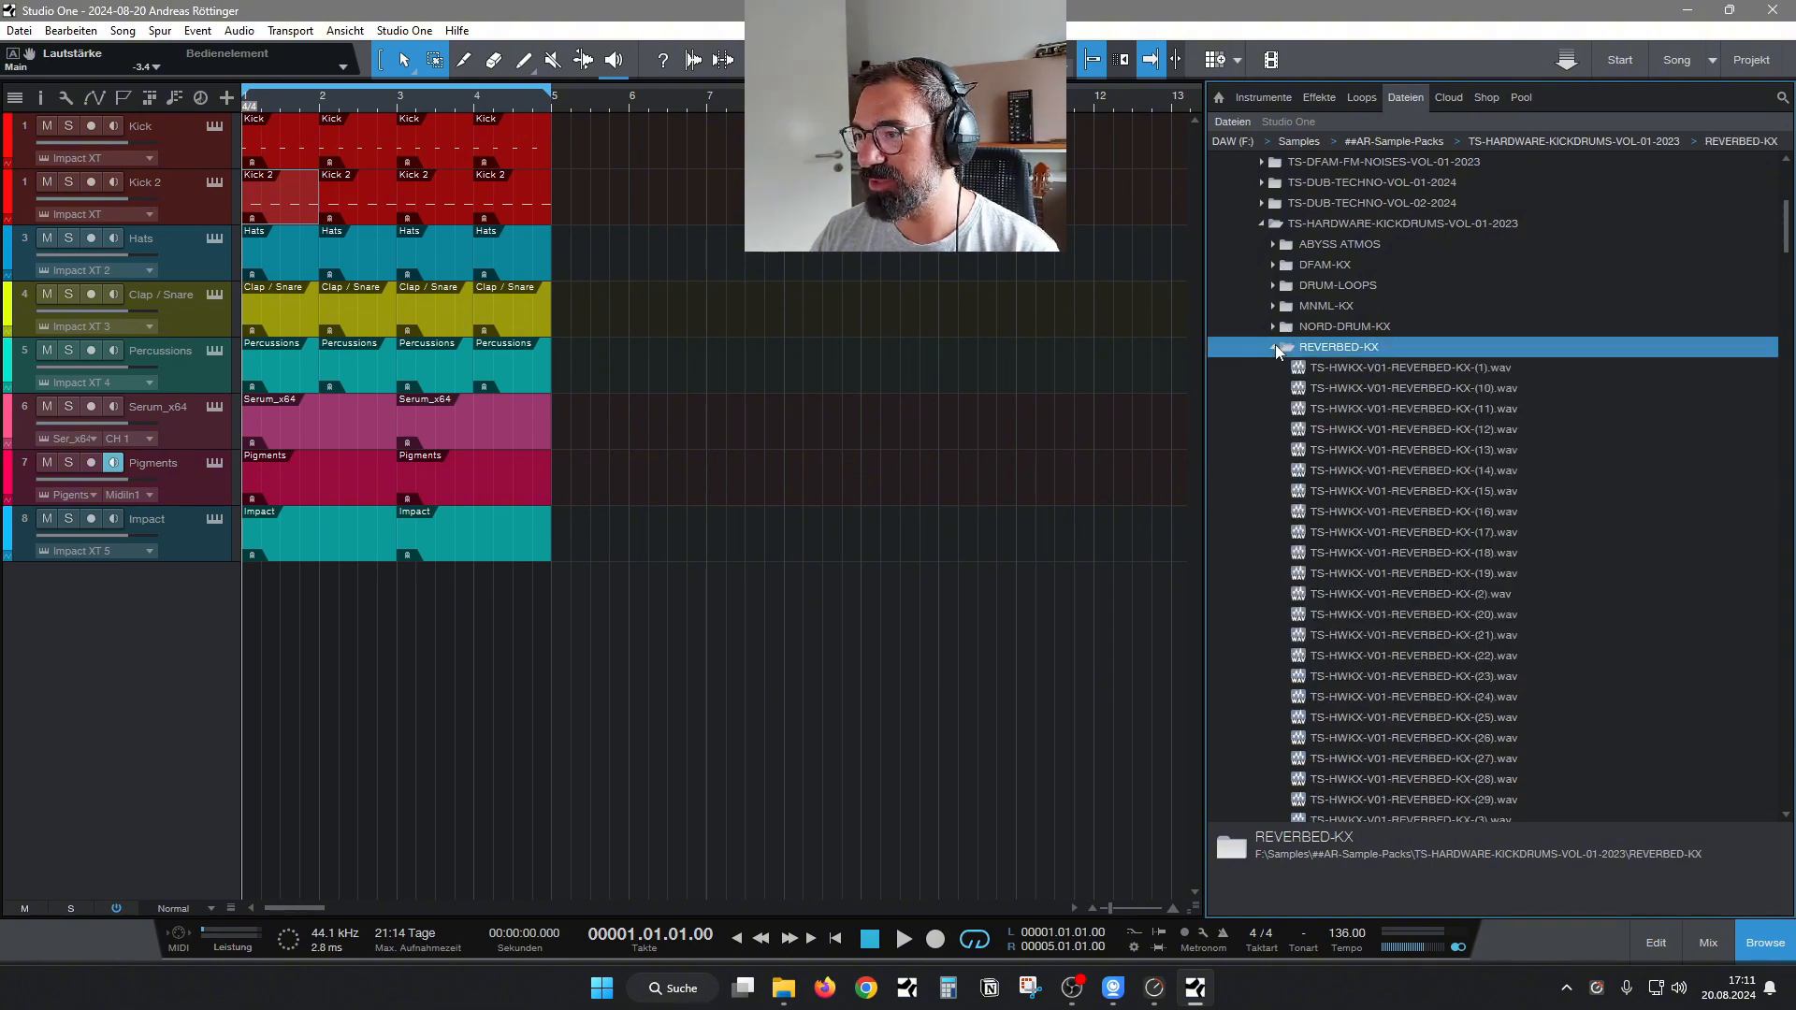
pyautogui.click(1416, 383)
pyautogui.press('Down')
pyautogui.press('Down')
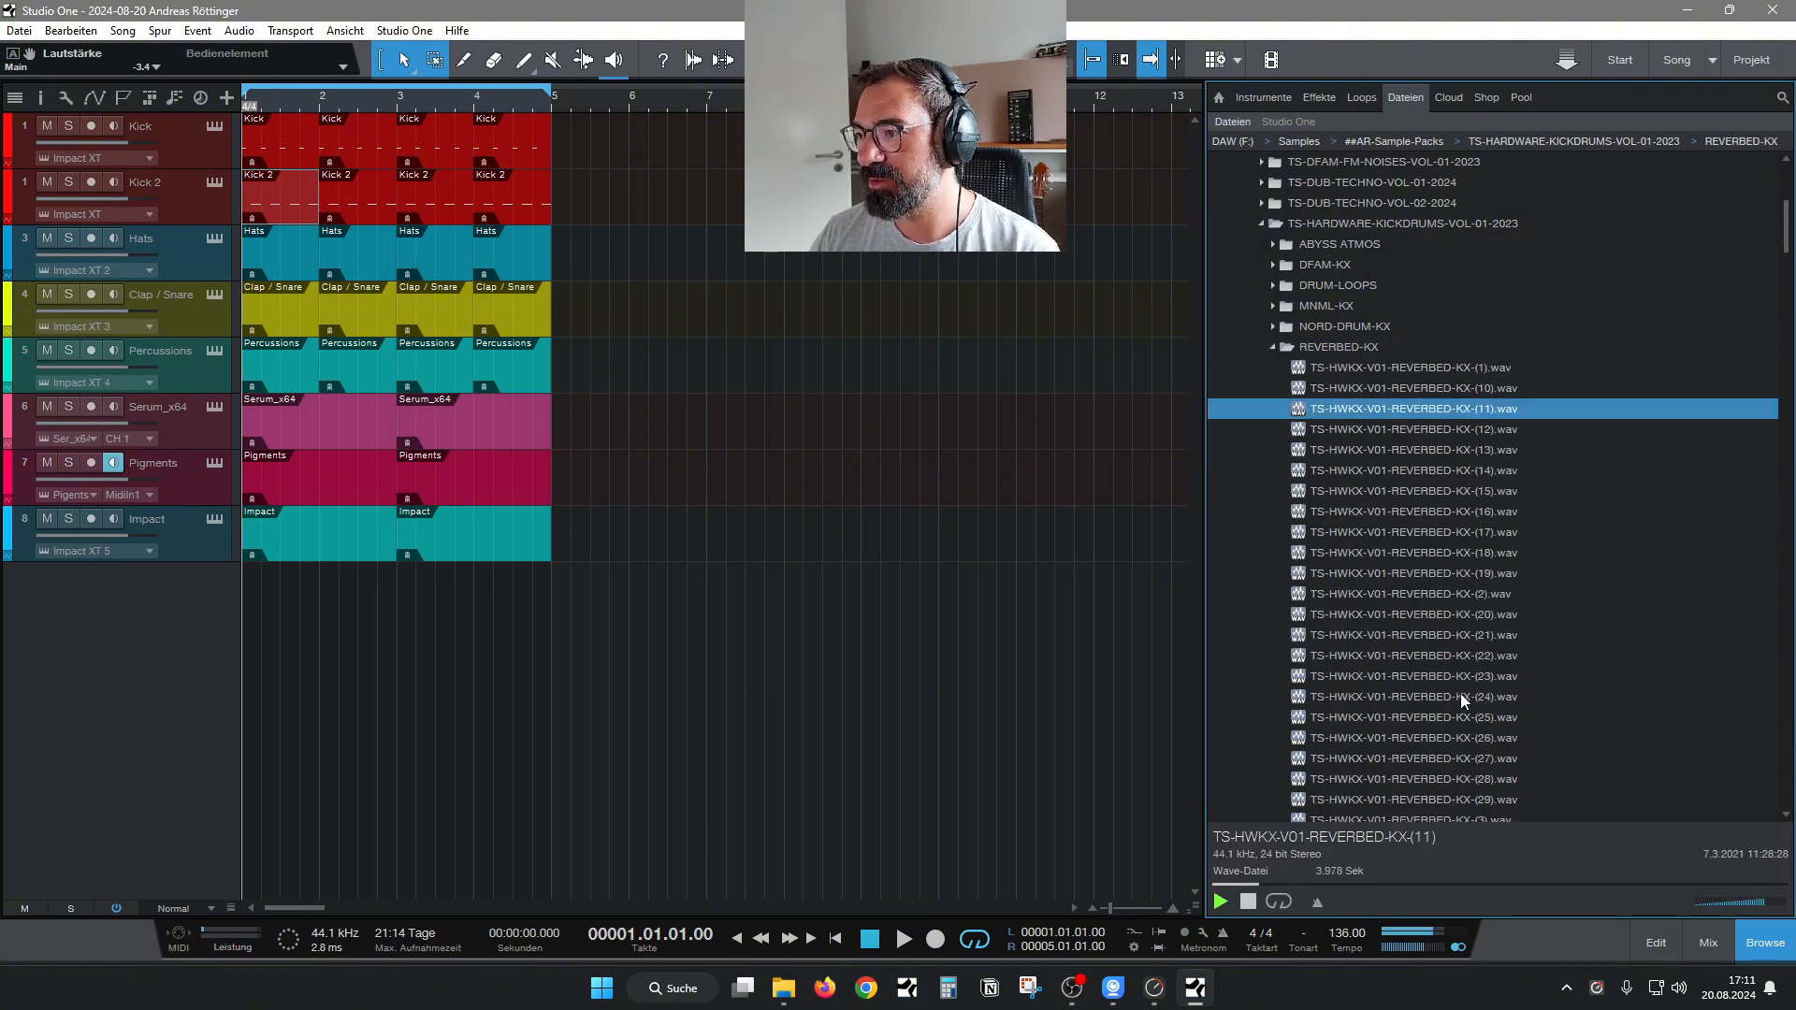
# Audition REVERBED-KX samples 19, 2, 20, 21 and 26.
pyautogui.click(1422, 572)
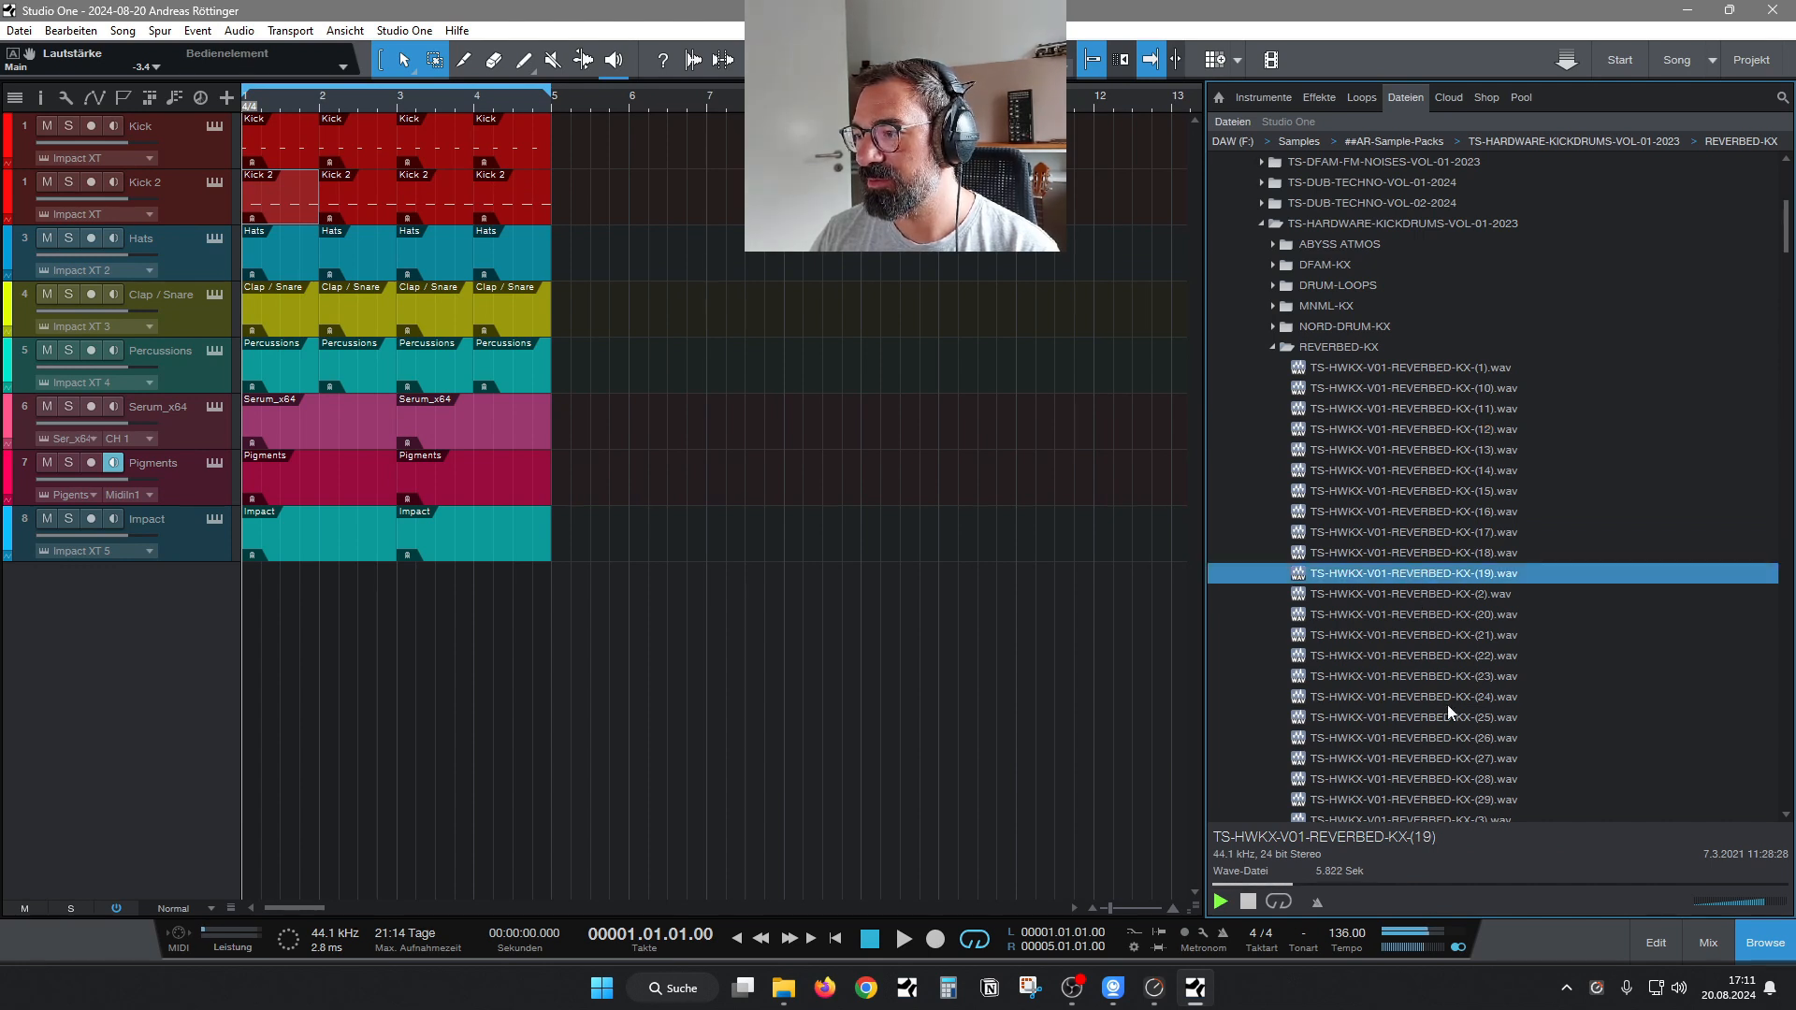
pyautogui.press('Down')
pyautogui.press('Down')
pyautogui.press('Down')
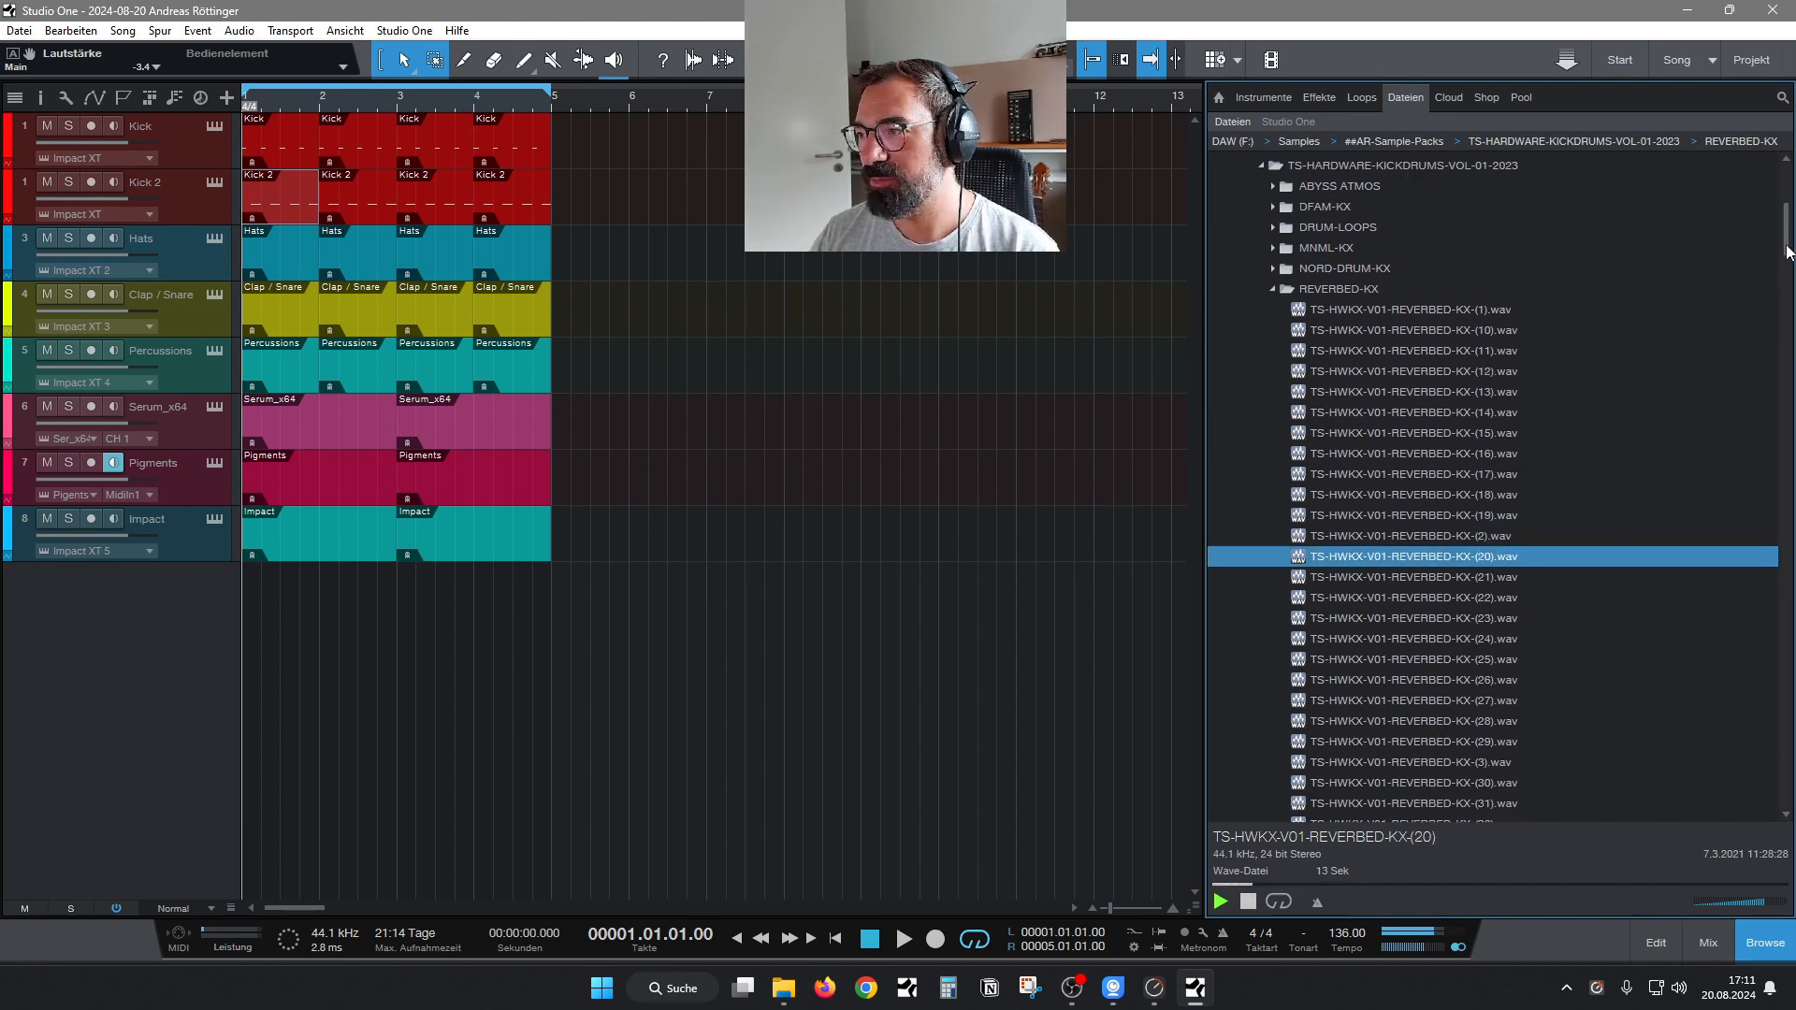
pyautogui.scroll(-2, 1632, 491)
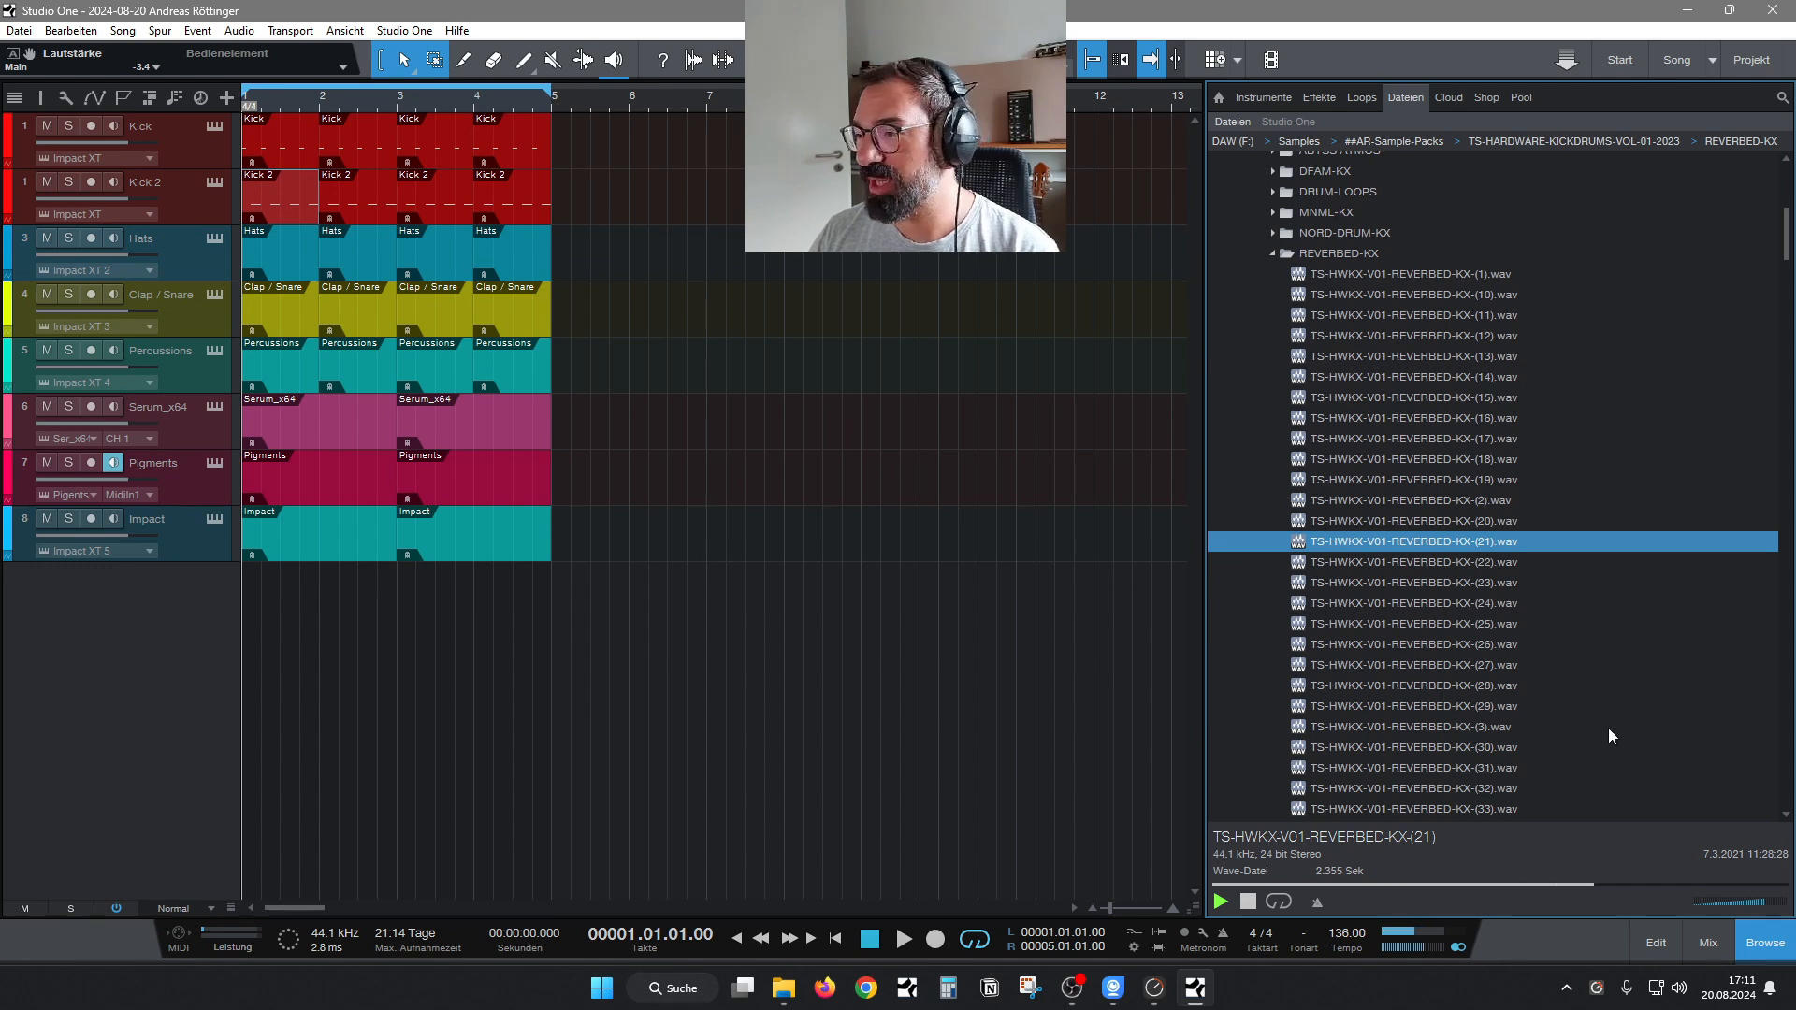
pyautogui.click(1438, 645)
# Audition the REVERBED-KX samples one by one from number 30 through 37.
pyautogui.scroll(-3, 1439, 644)
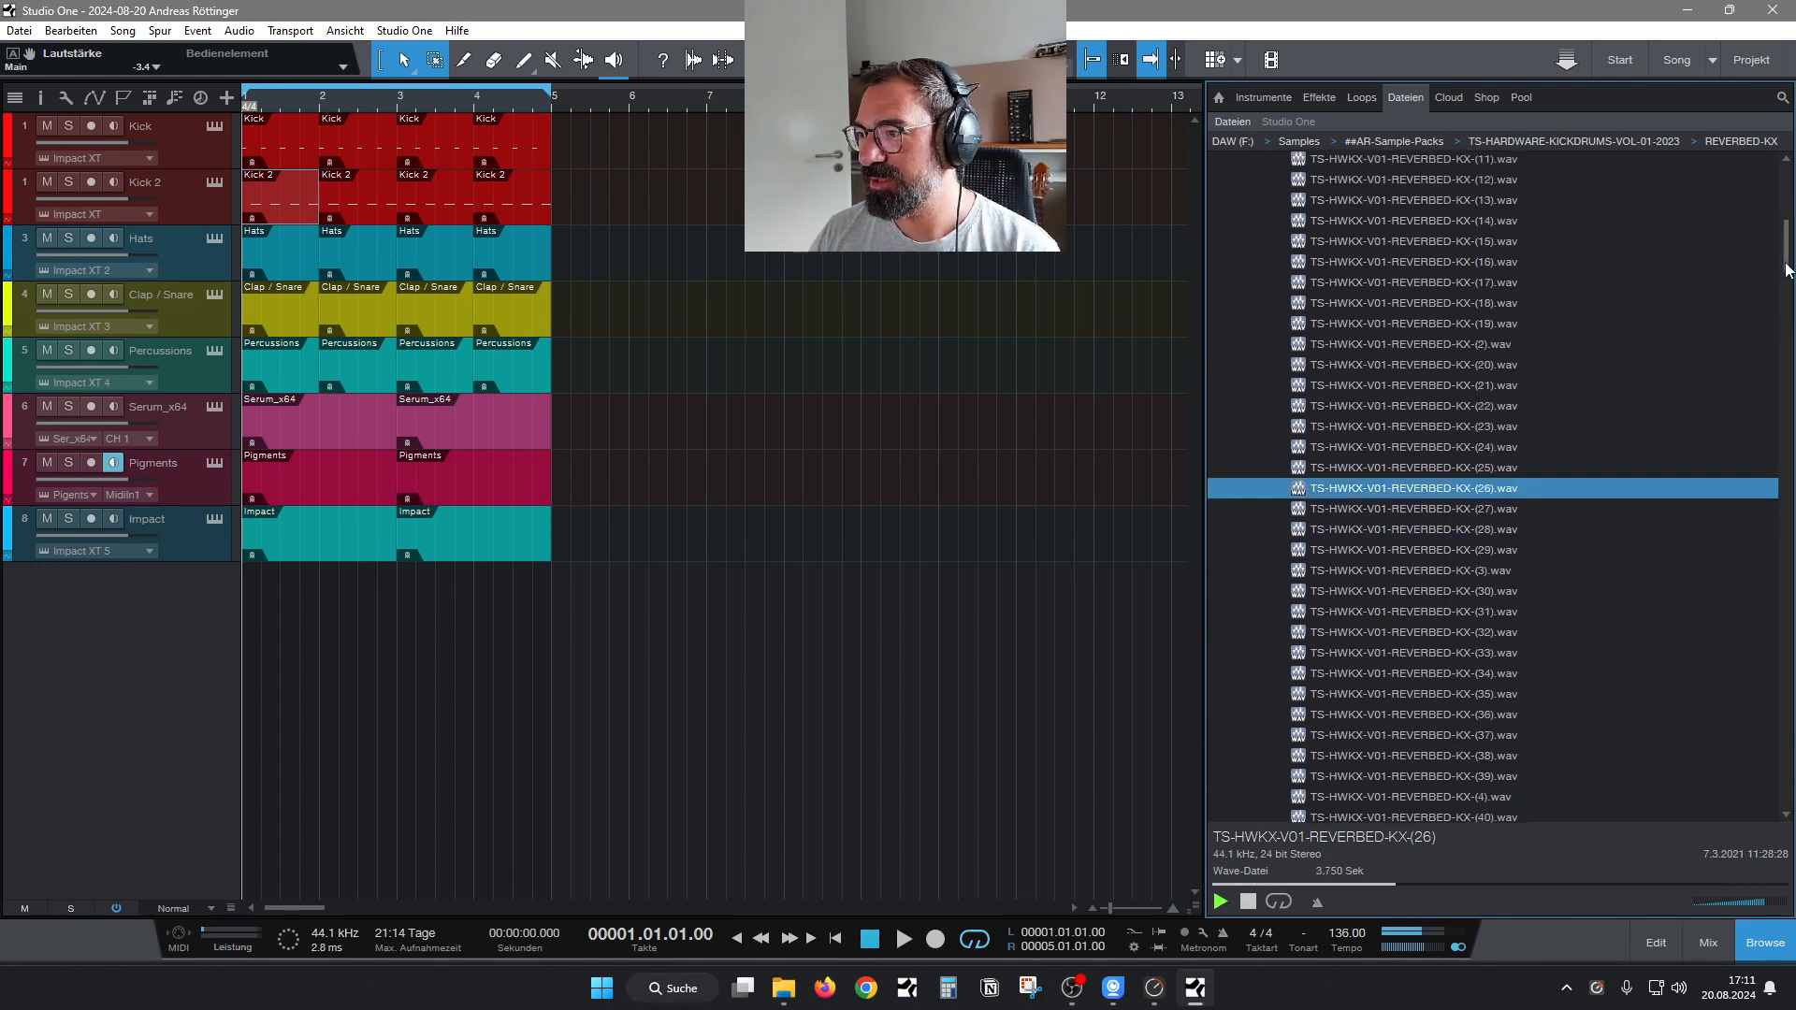
pyautogui.click(1431, 578)
pyautogui.press('Down')
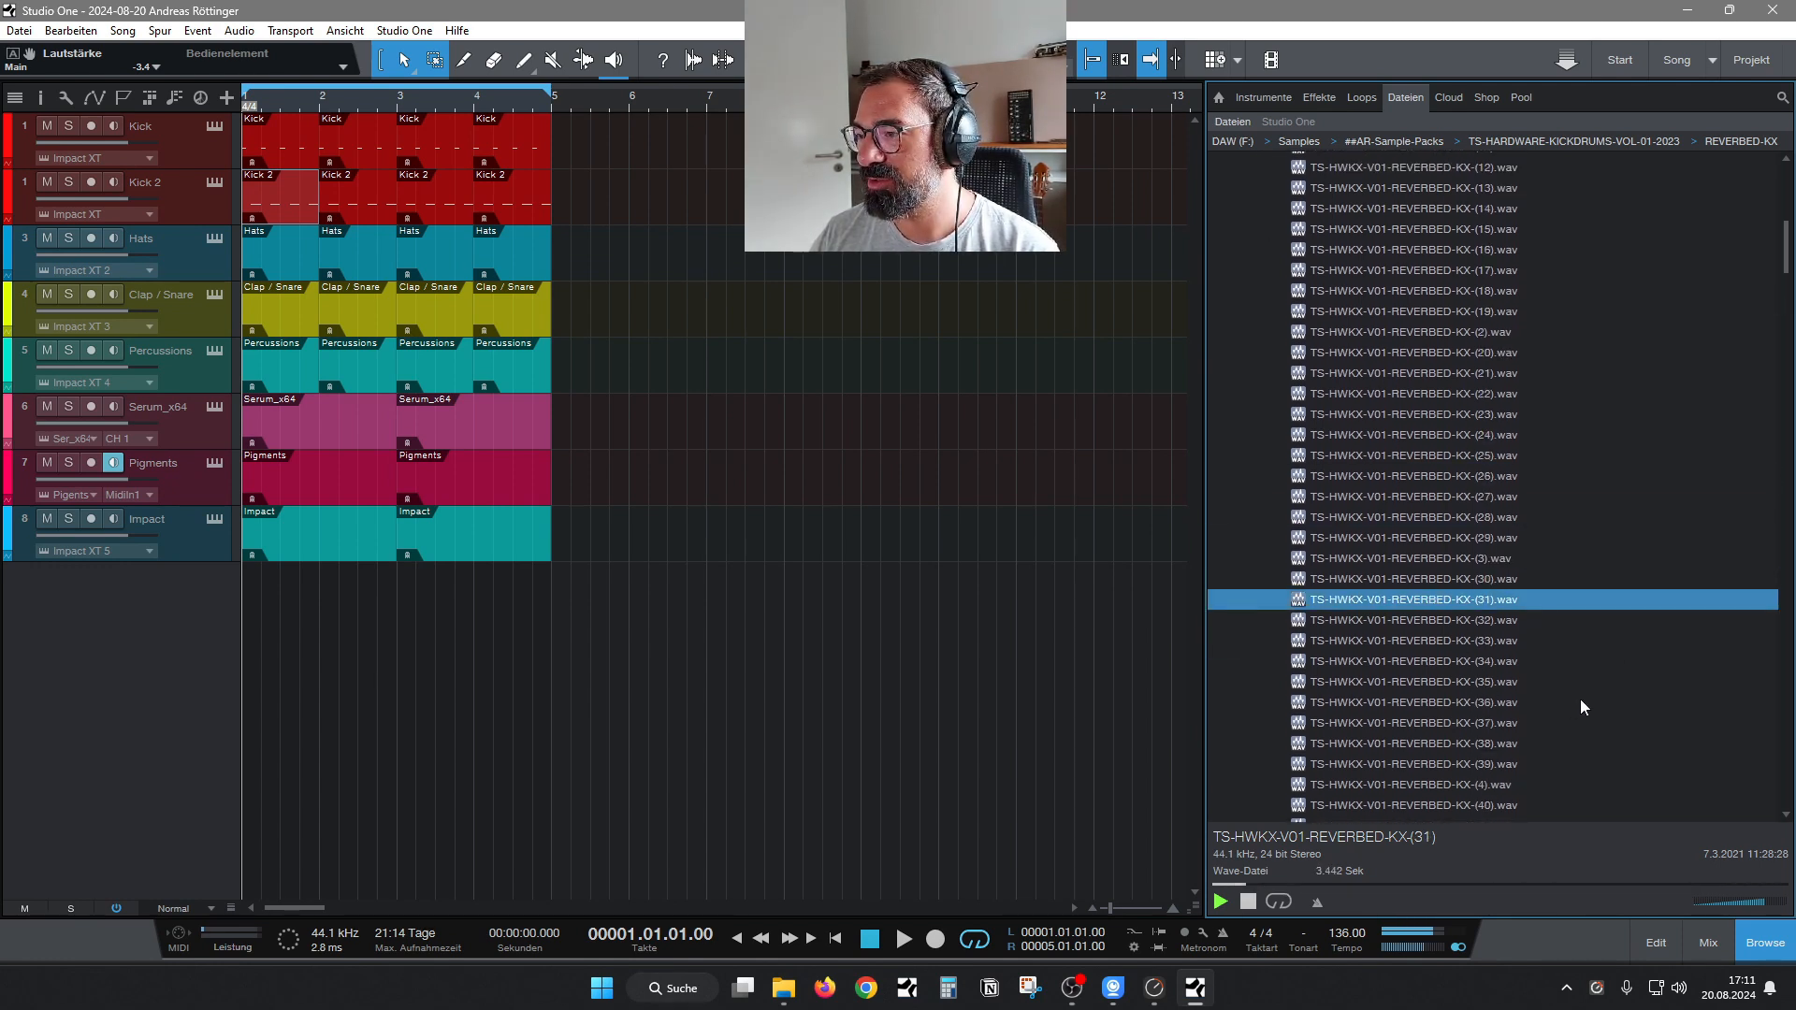
pyautogui.press('Down')
pyautogui.press('Down')
pyautogui.press('Down')
pyautogui.press('Down')
pyautogui.press('Down')
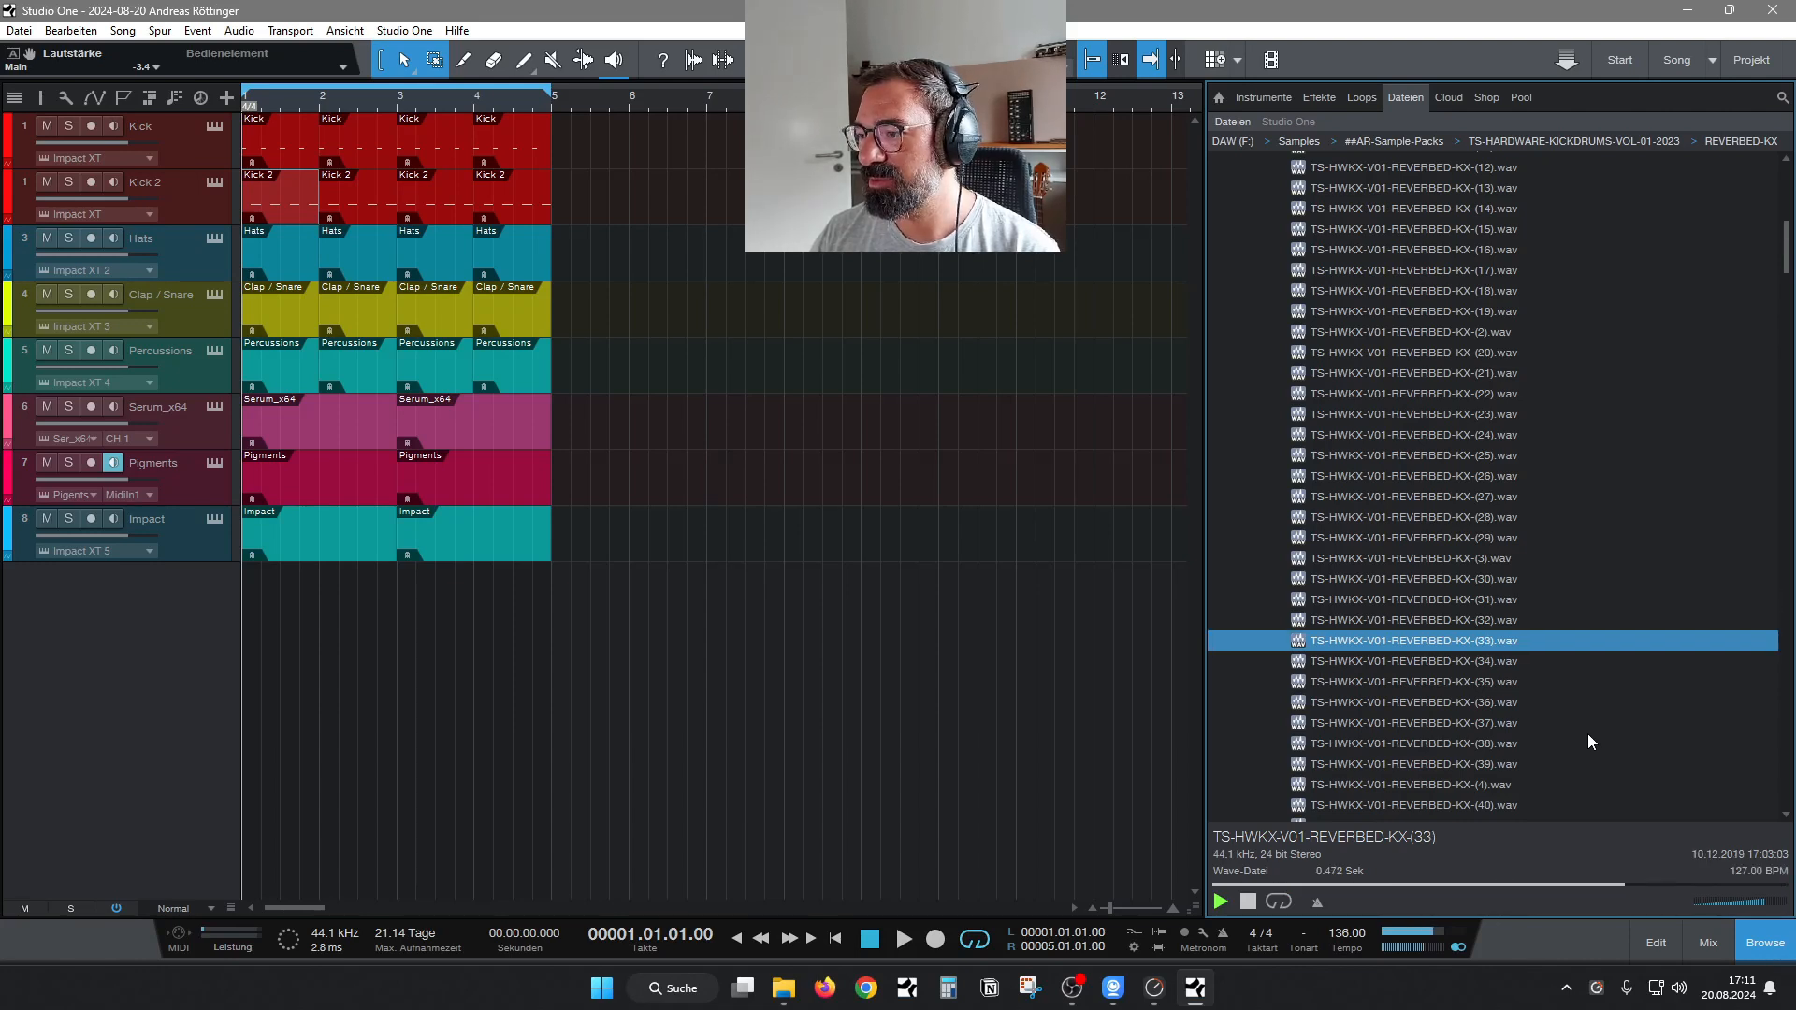
# Audition more REVERBED-KX samples further down the list, including number 46.
pyautogui.press('Down')
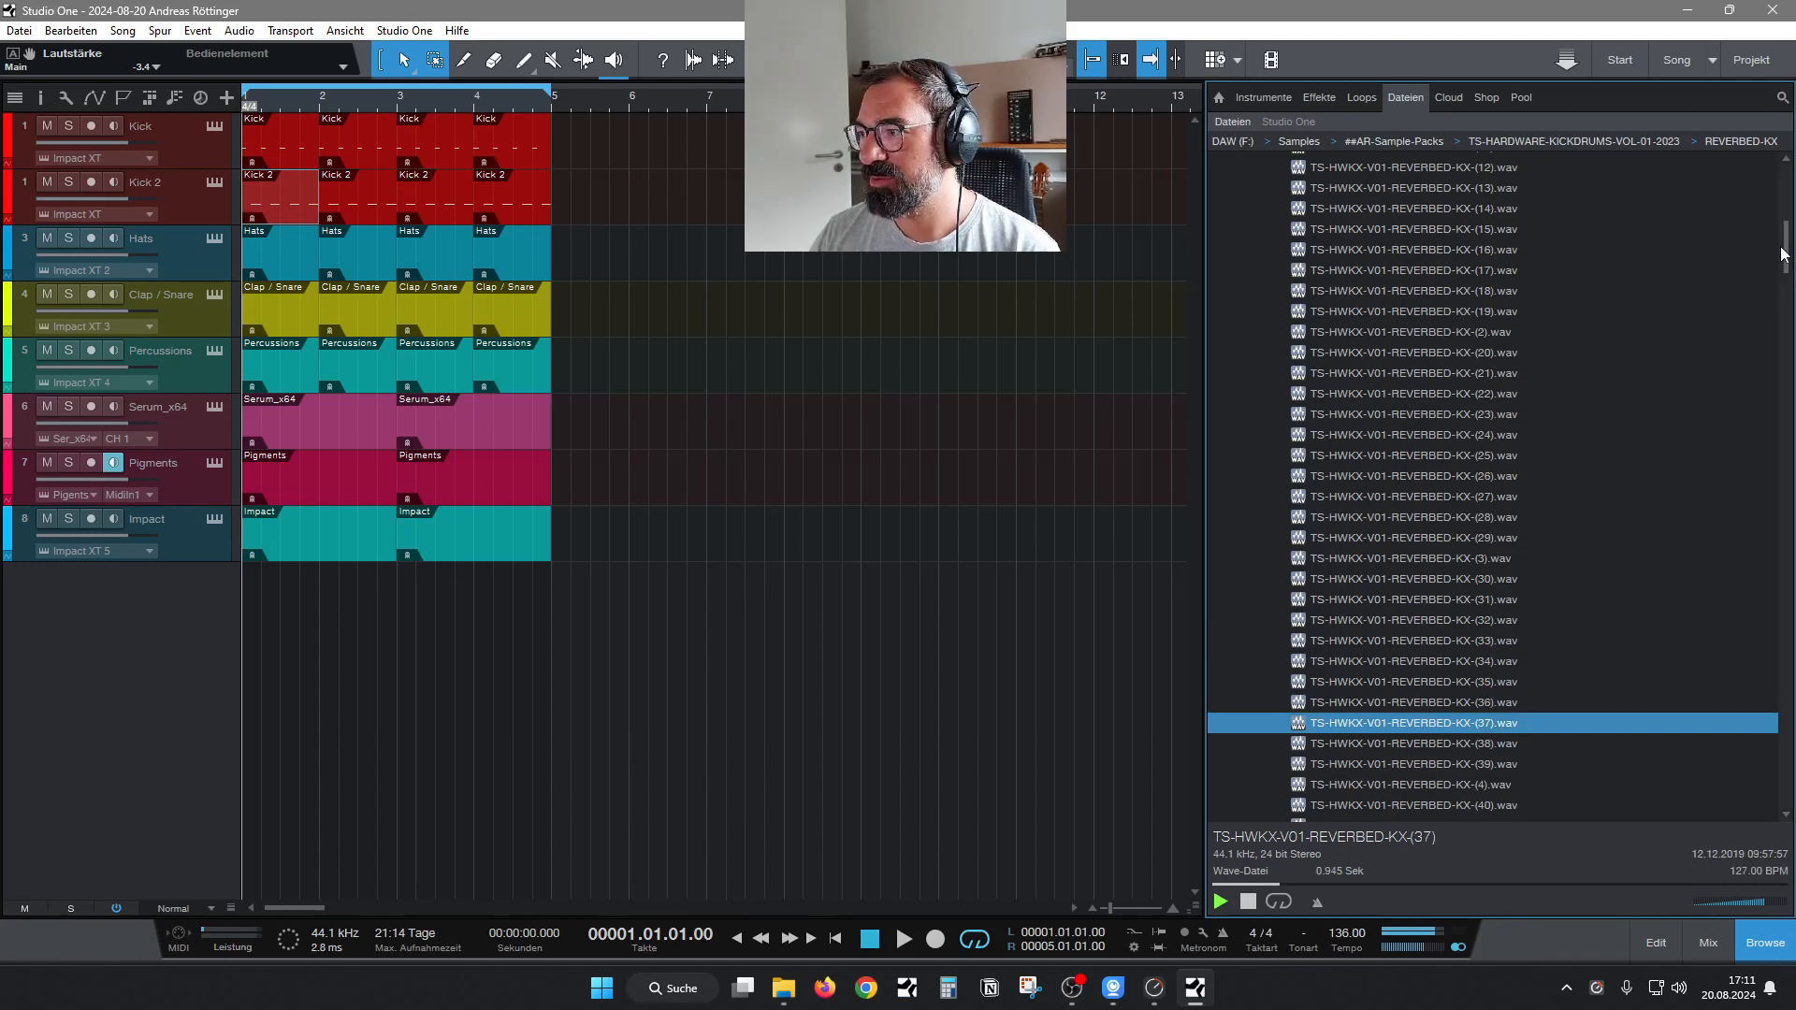
pyautogui.moveTo(1786, 249); pyautogui.dragTo(1787, 273)
pyautogui.press('Down')
pyautogui.click(1539, 609)
pyautogui.press('Down')
pyautogui.press('Down')
pyautogui.press('Down')
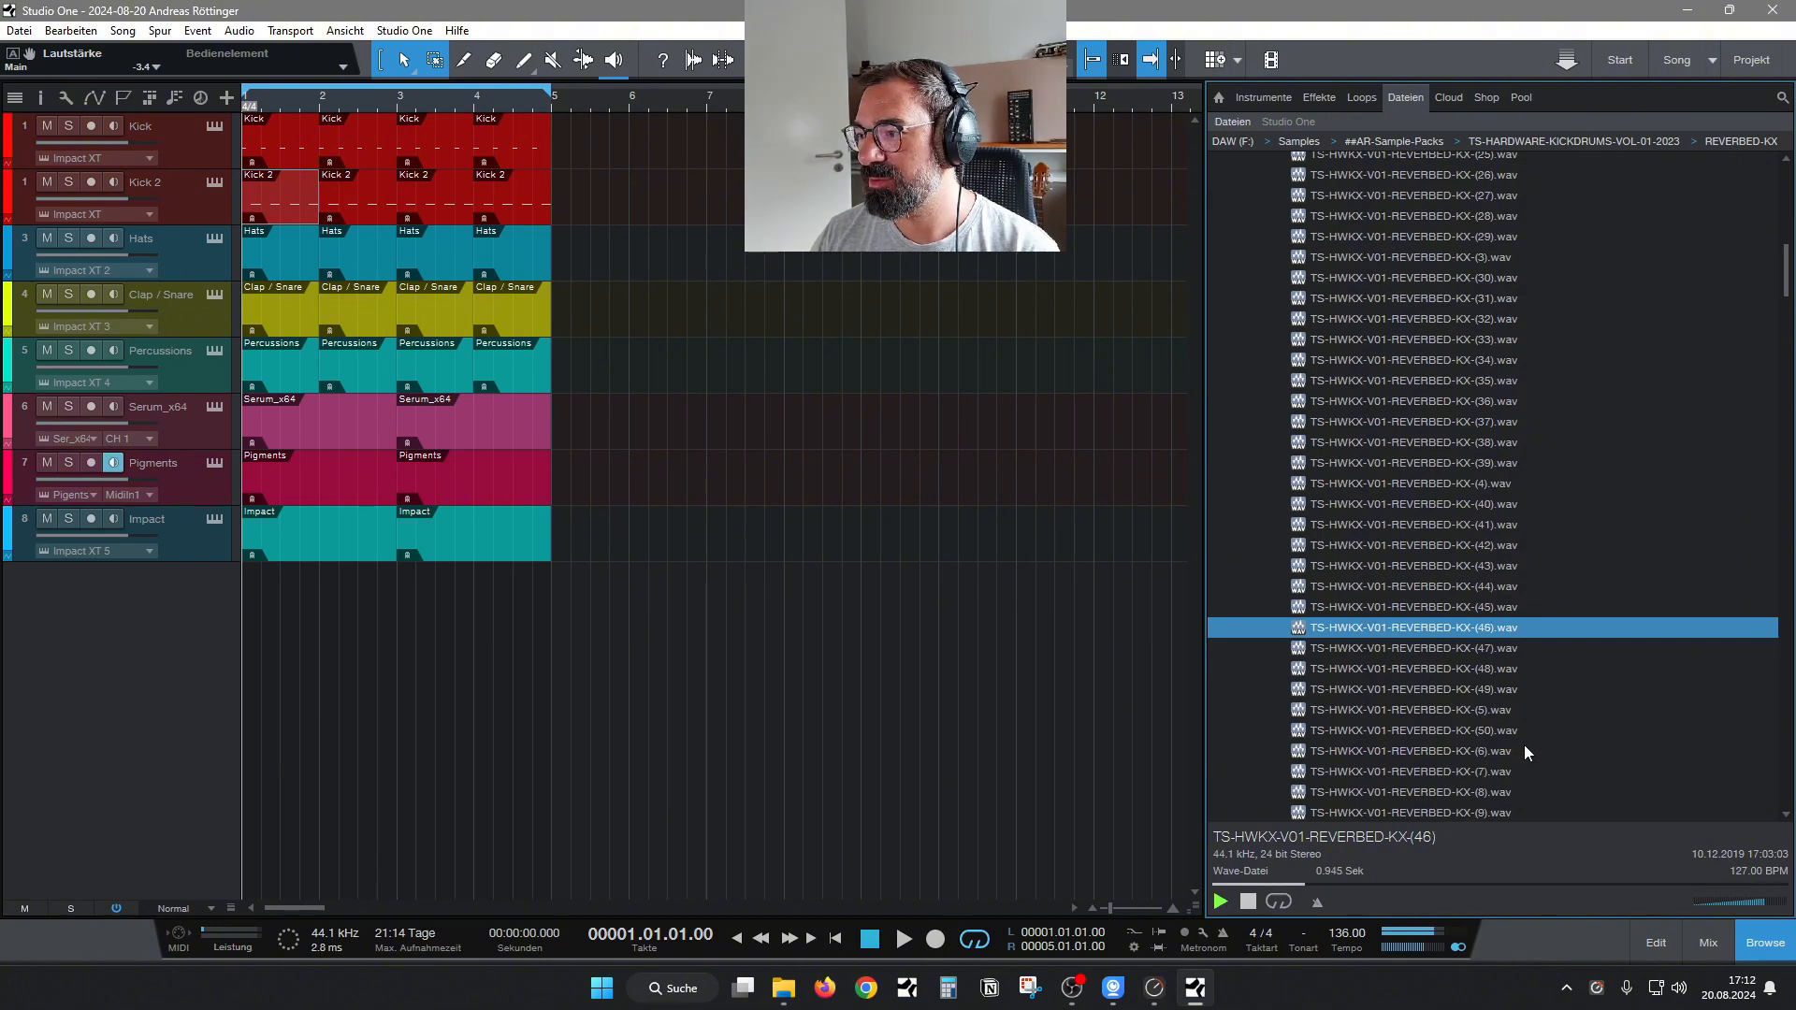
# Audition the last REVERBED-KX samples, from number 6 through 9.
pyautogui.moveTo(1787, 281); pyautogui.dragTo(1787, 318)
pyautogui.click(1394, 332)
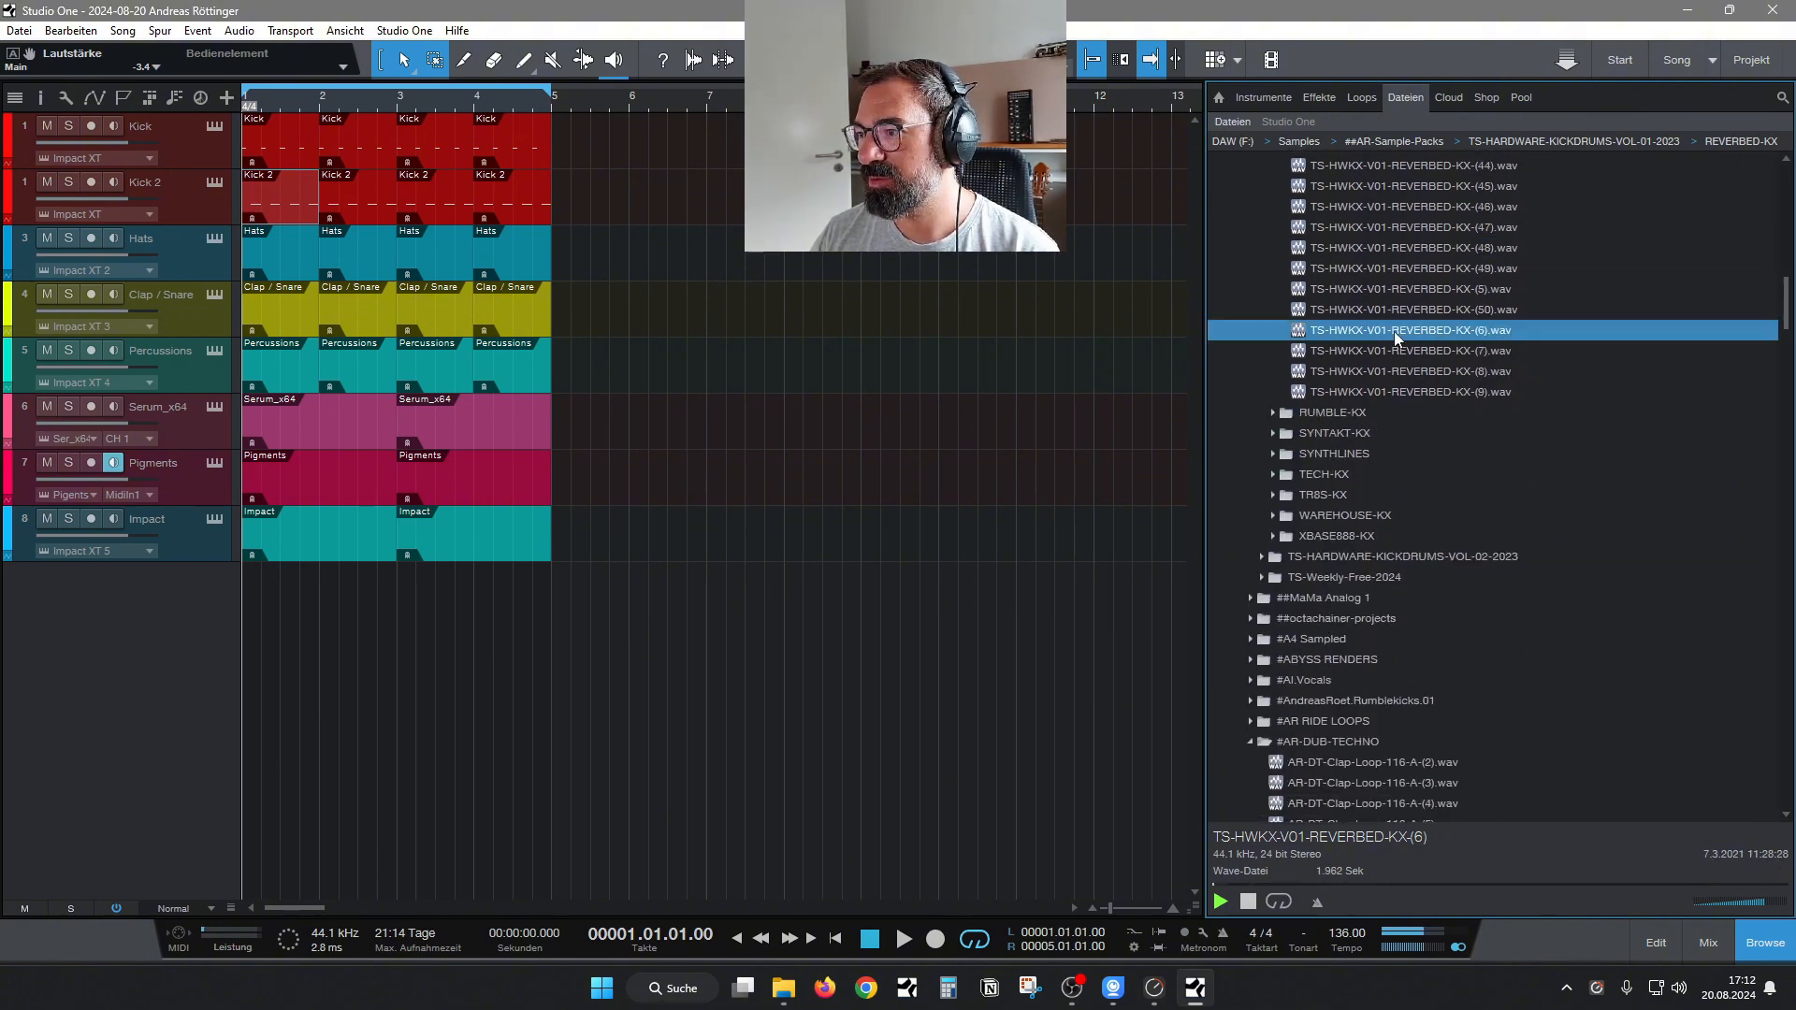
pyautogui.press('Down')
pyautogui.press('Down')
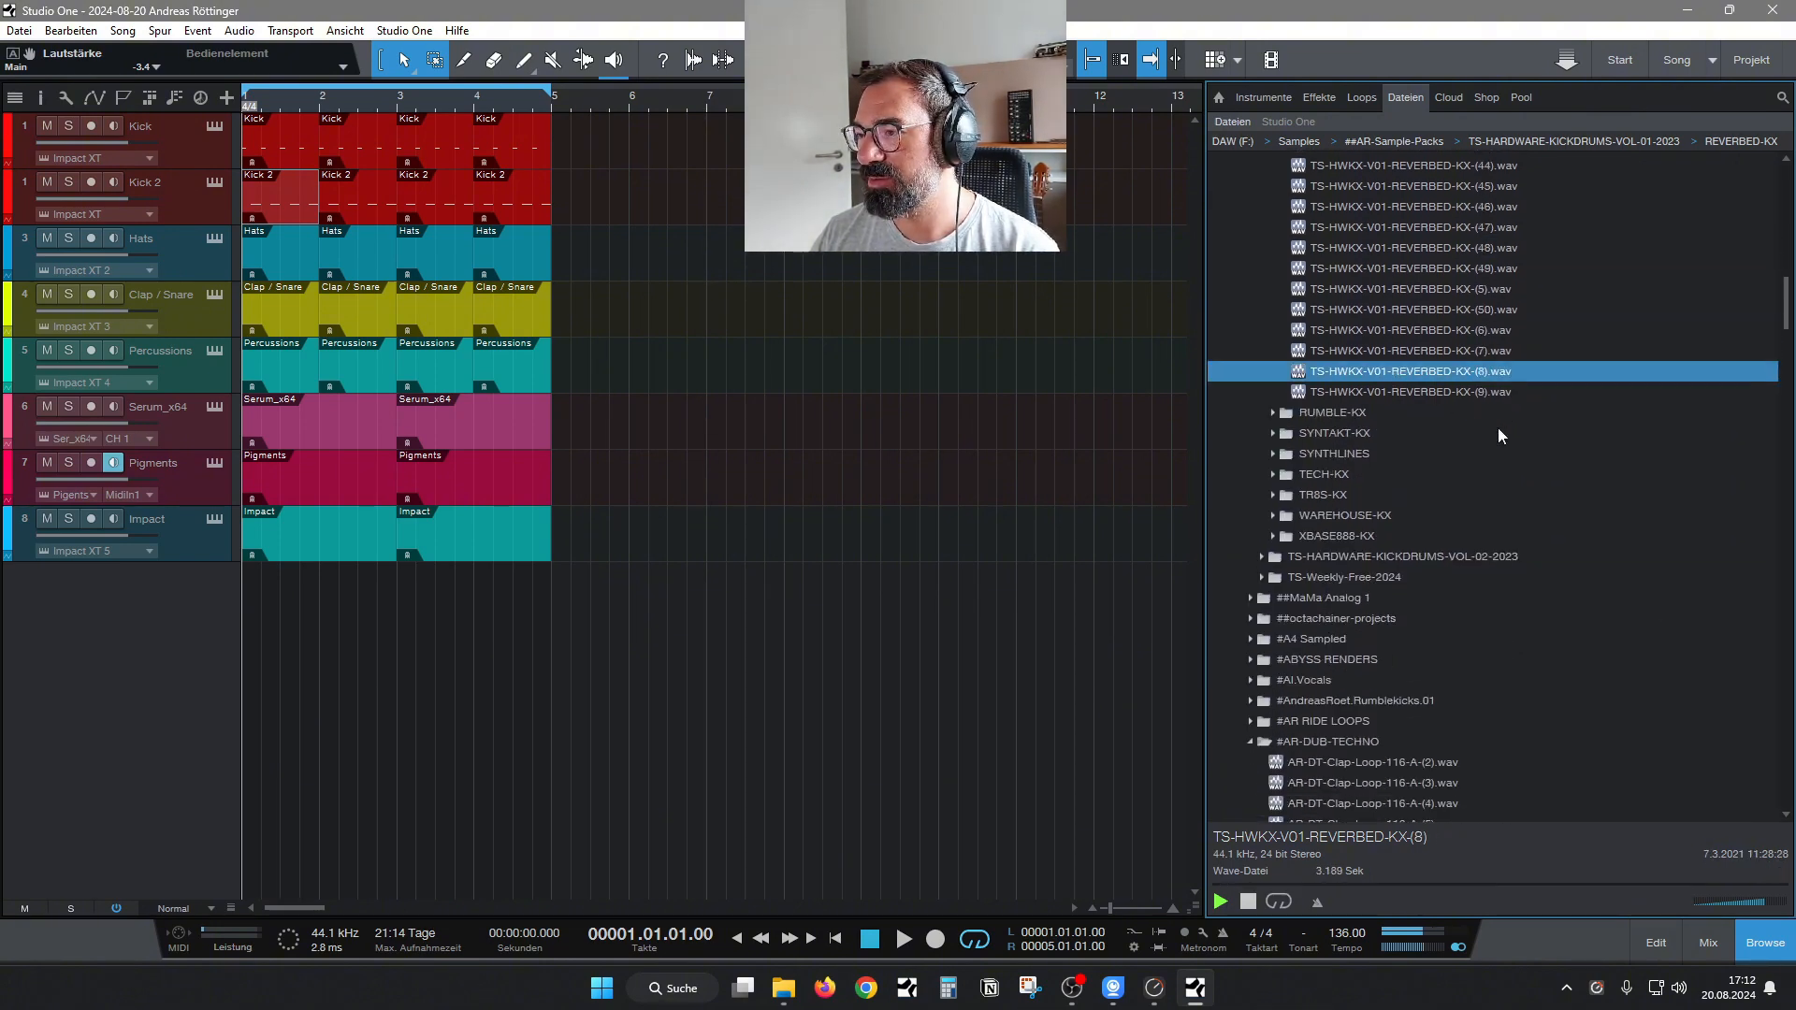
# Collapse REVERBED-KX, expand the RUMBLE-KX folder and audition samples 11 and 15.
pyautogui.press('Down')
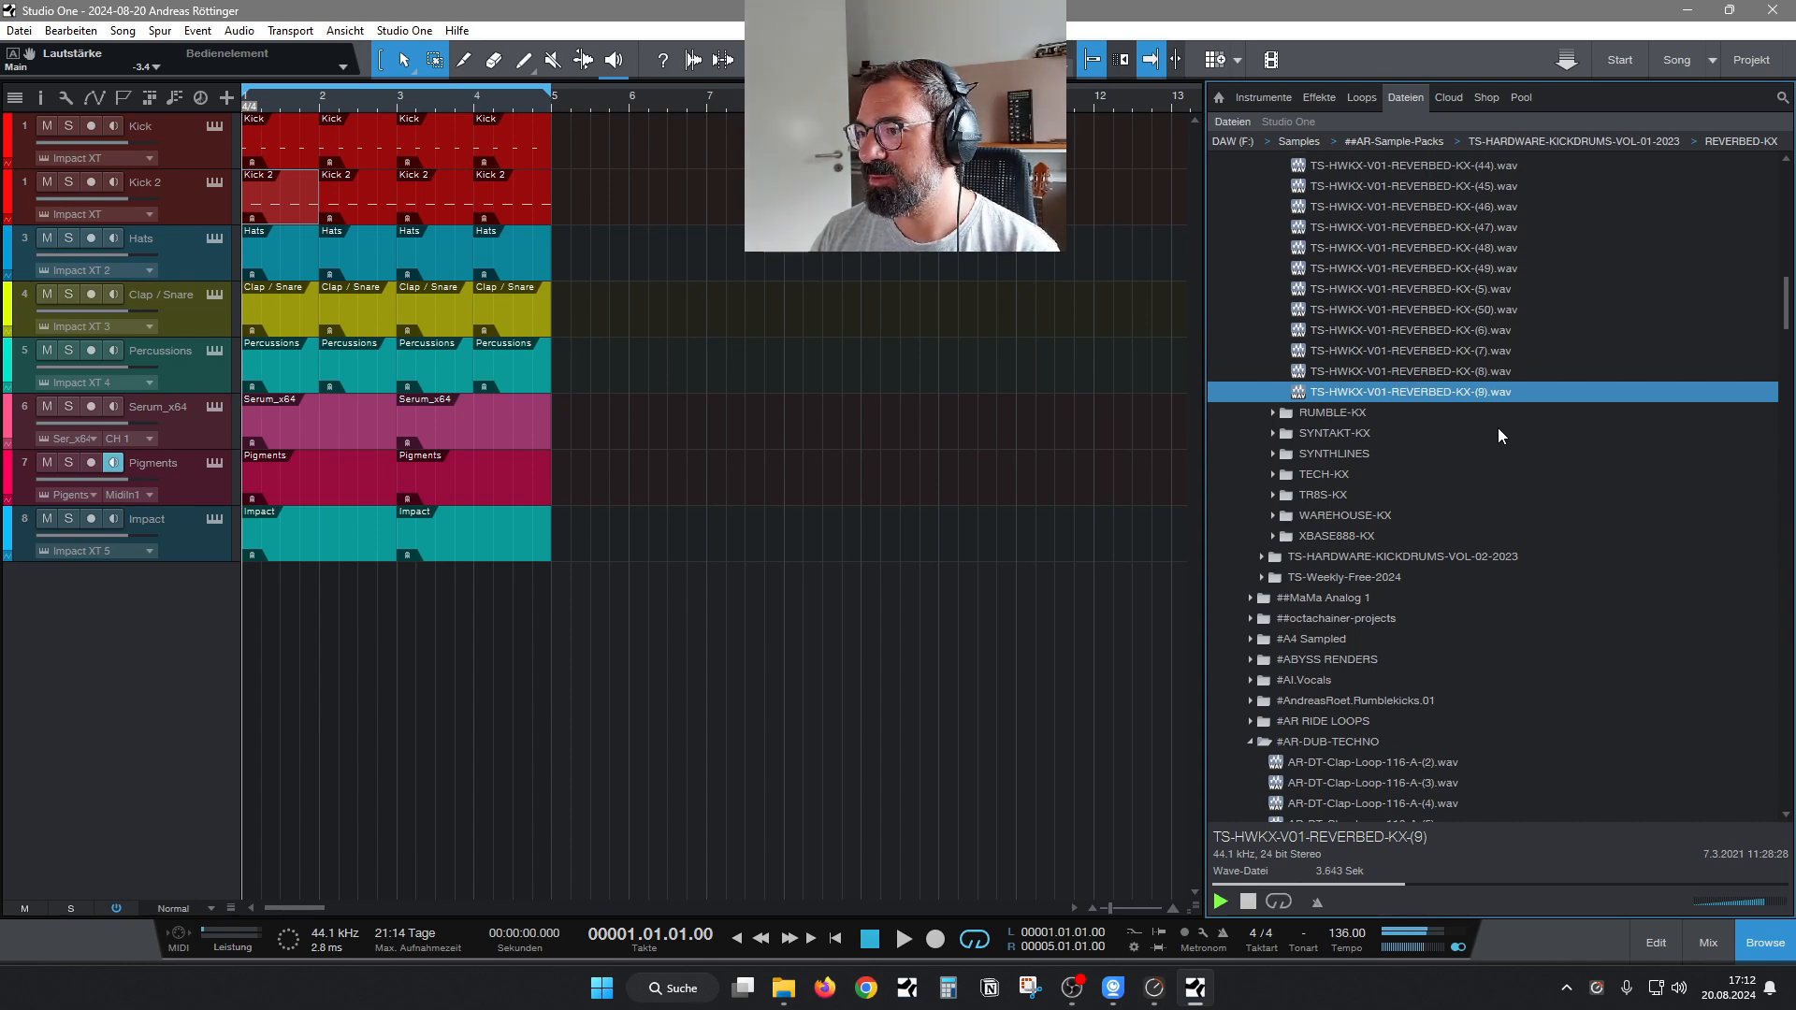
pyautogui.press('Left')
pyautogui.press('Left')
pyautogui.press('Down')
pyautogui.press('Right')
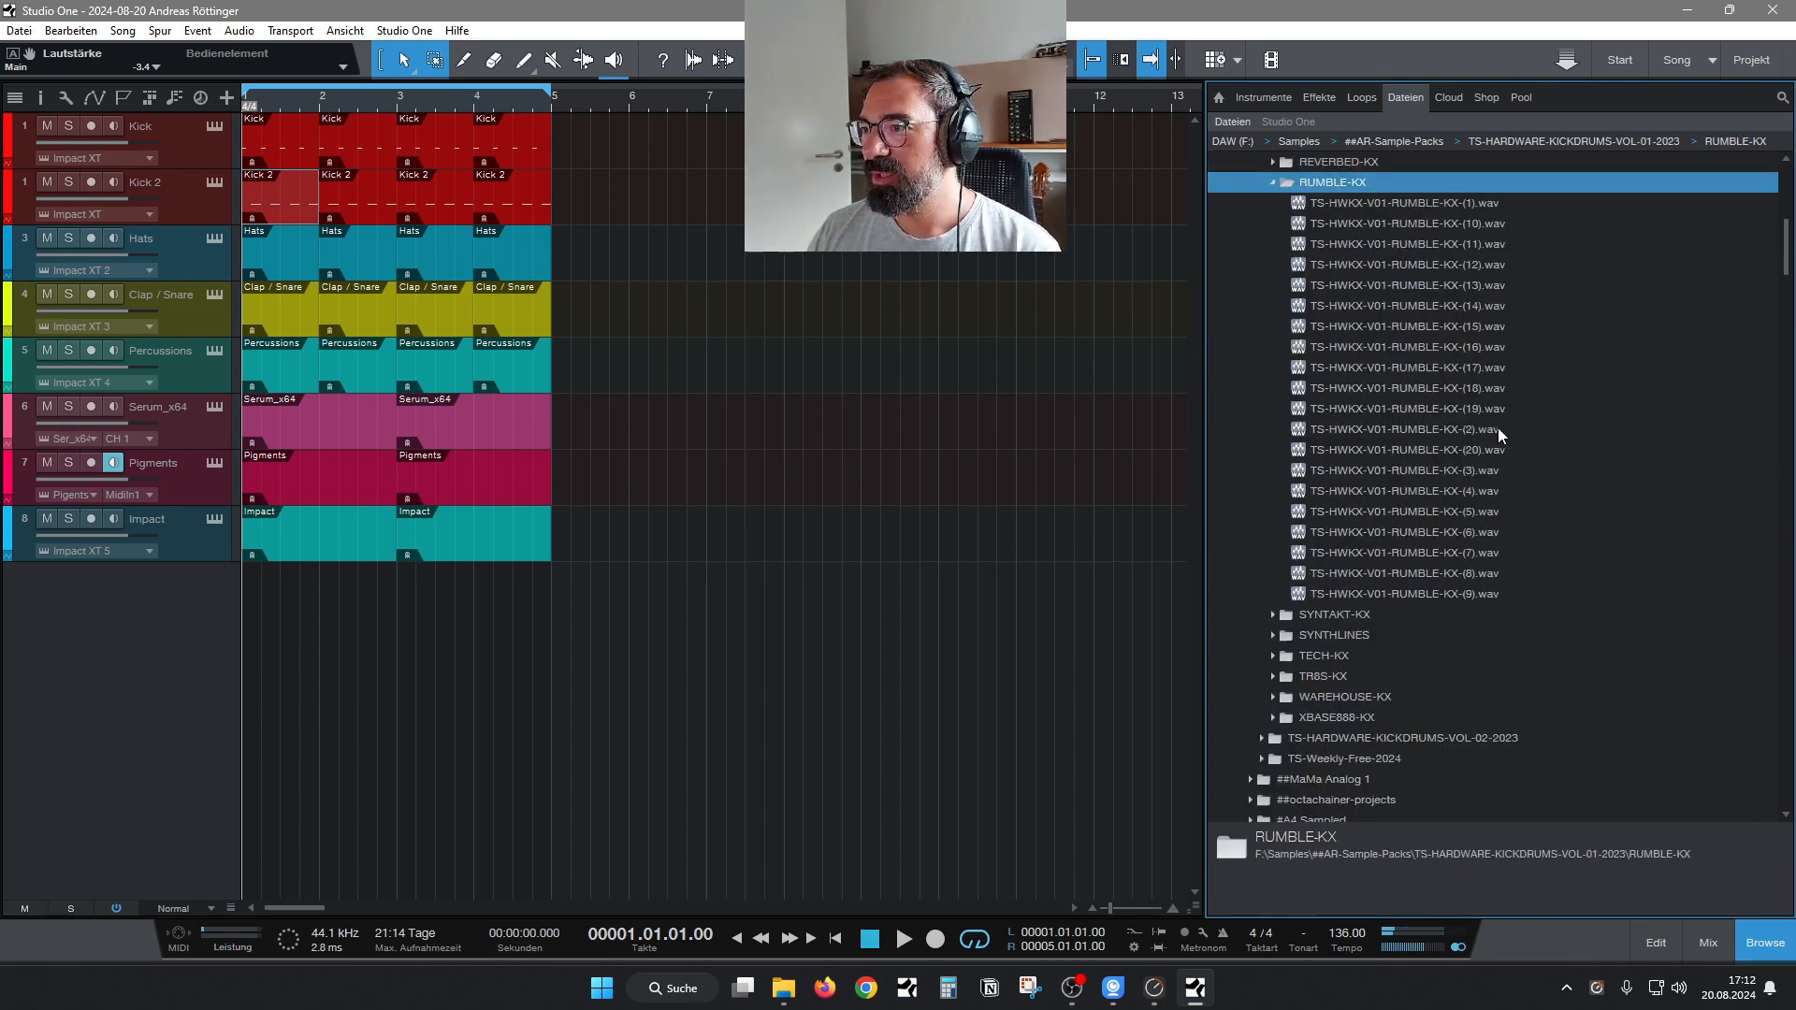
pyautogui.click(1413, 245)
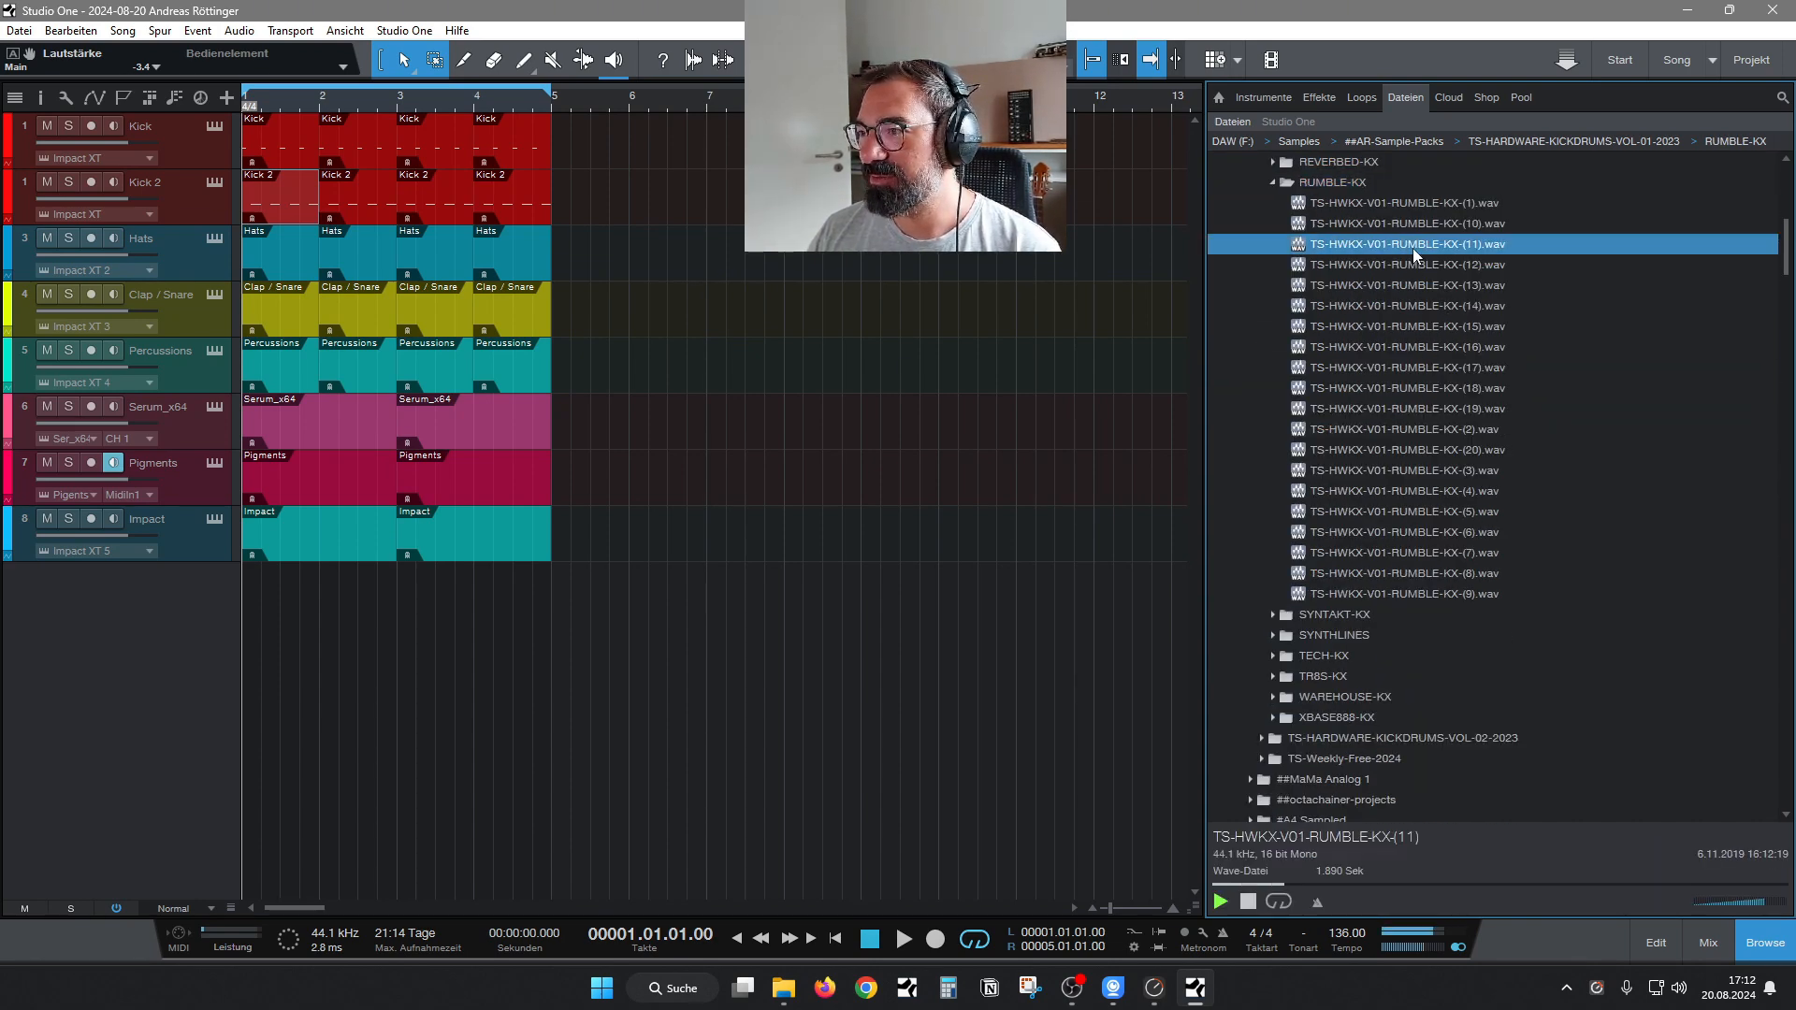
pyautogui.click(1431, 328)
# Audition RUMBLE-KX samples 2, 20, 3, 4 and 5, plus number 10.
pyautogui.click(1433, 432)
pyautogui.press('Down')
pyautogui.press('Down')
pyautogui.press('Down')
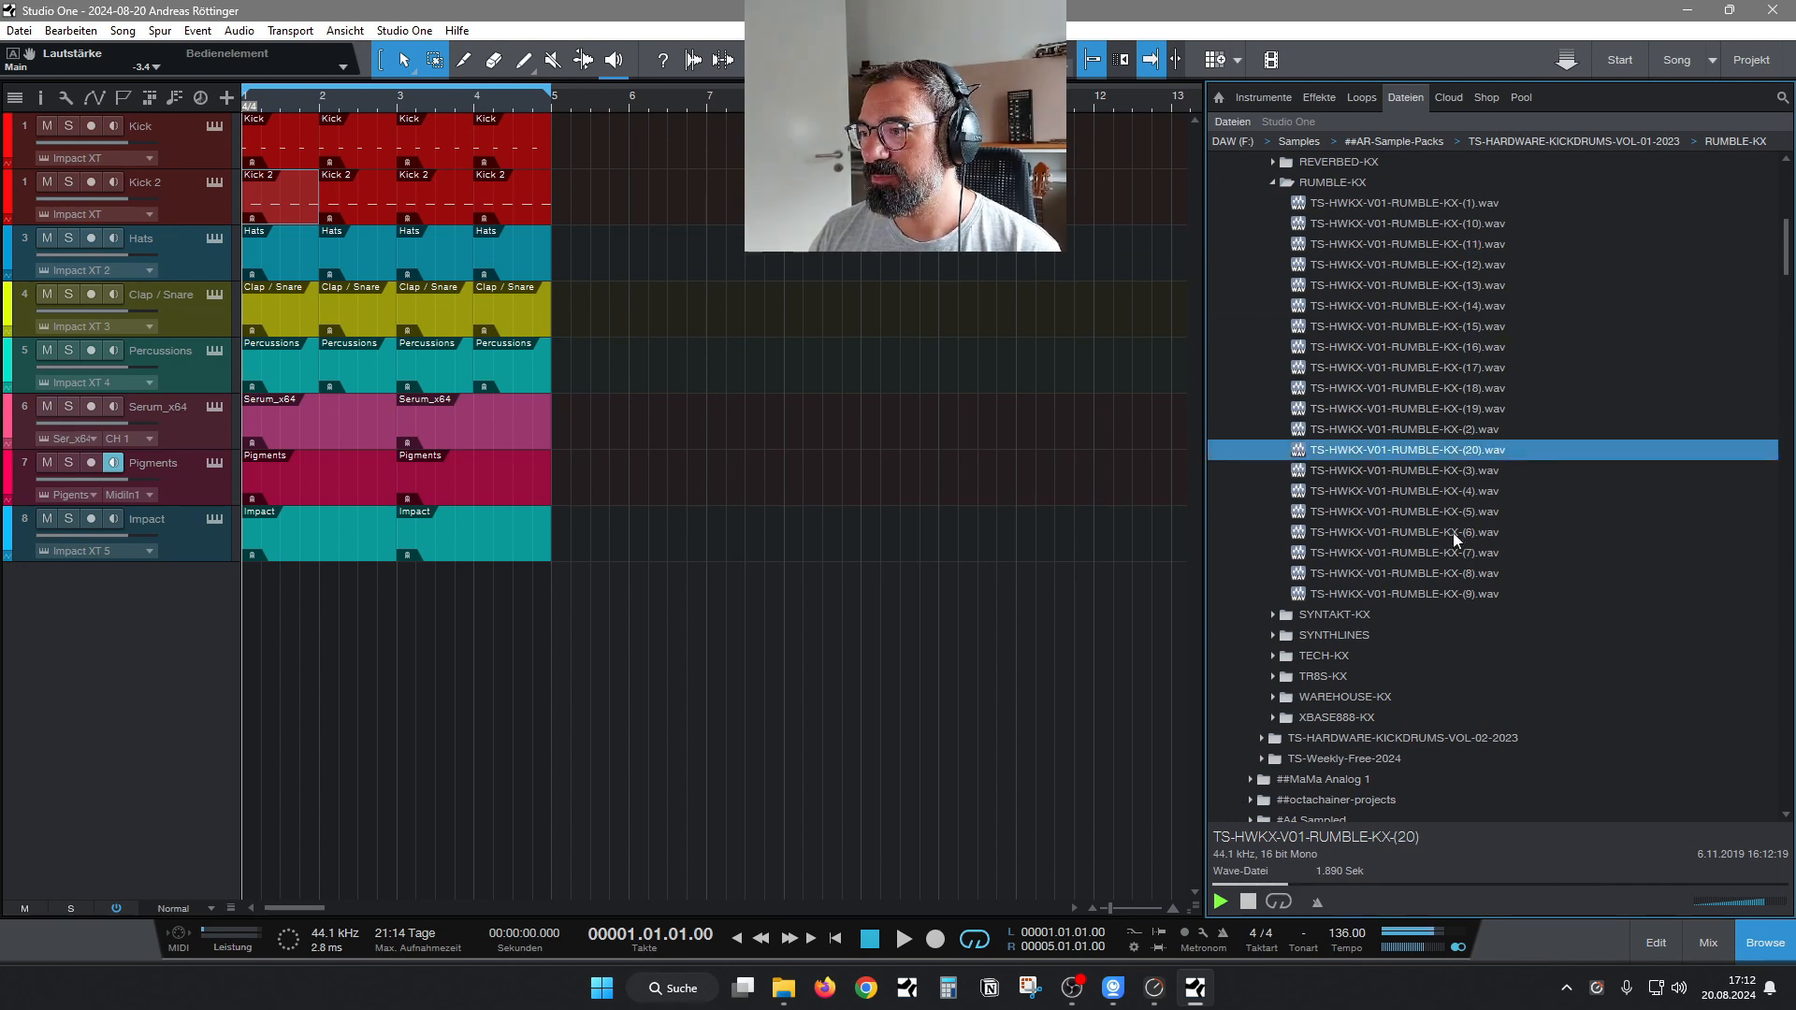
pyautogui.press('Down')
pyautogui.press('Down')
pyautogui.press('Down')
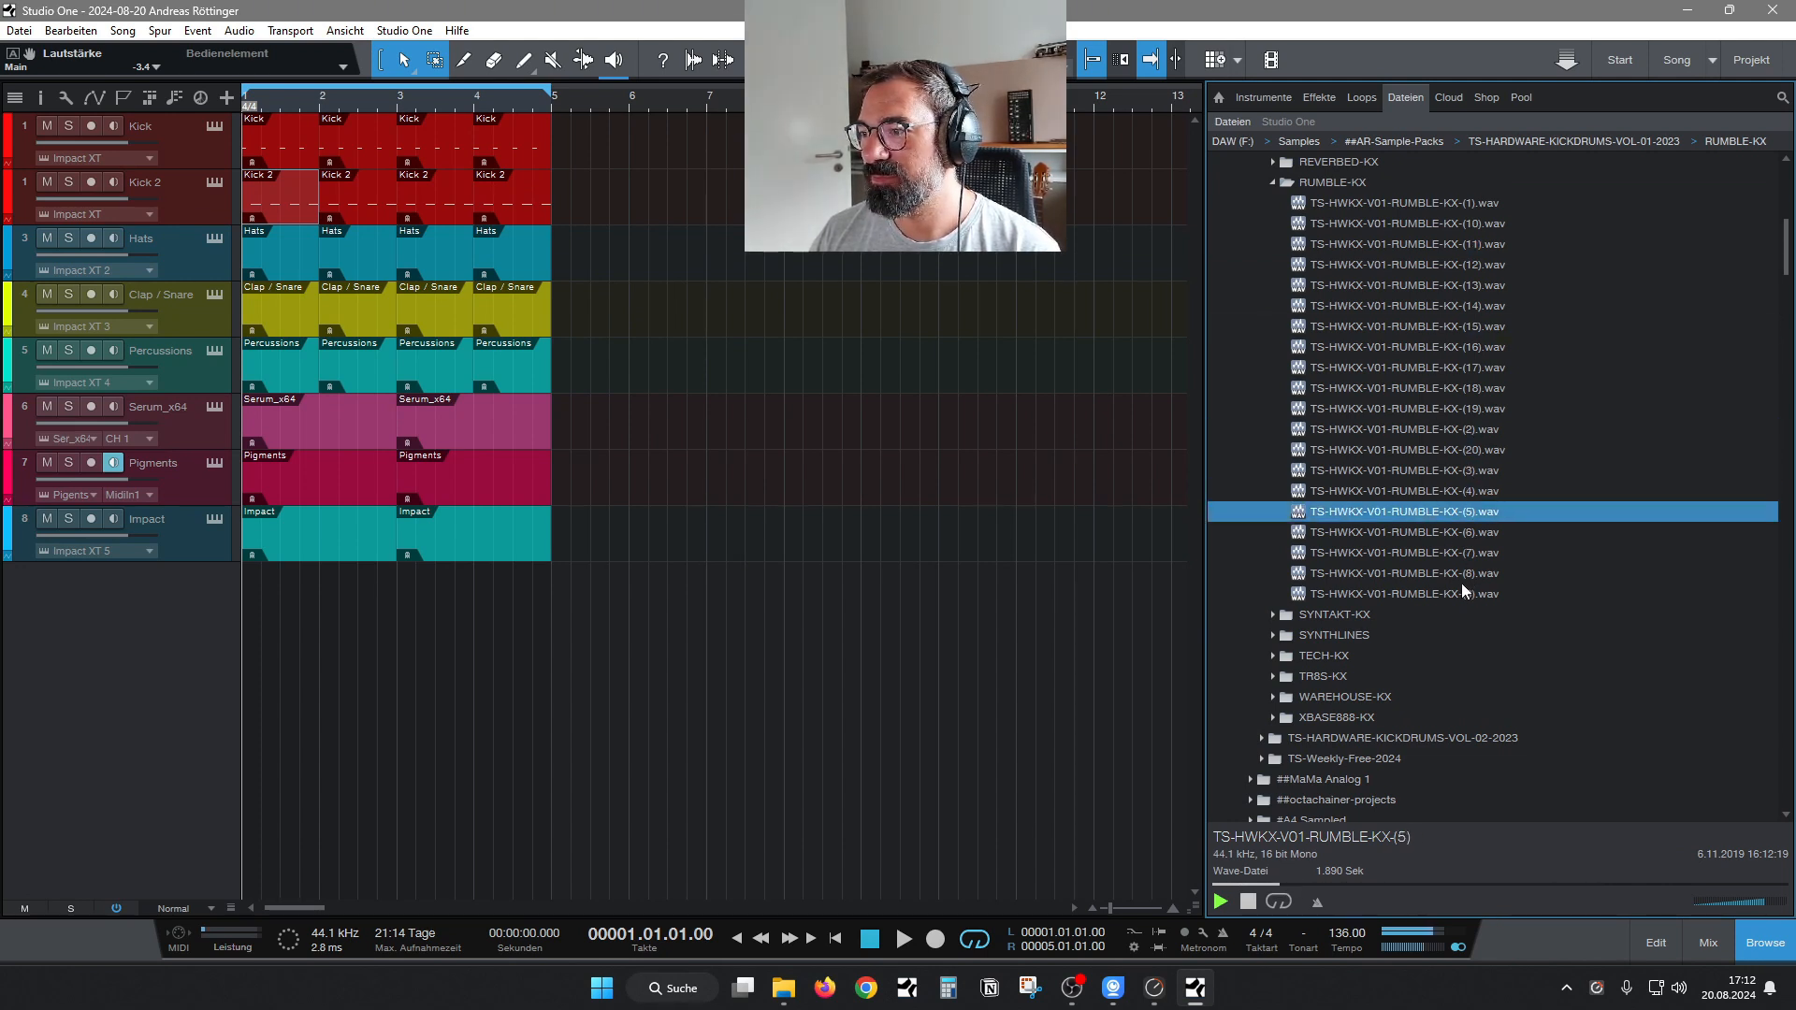
pyautogui.click(1388, 225)
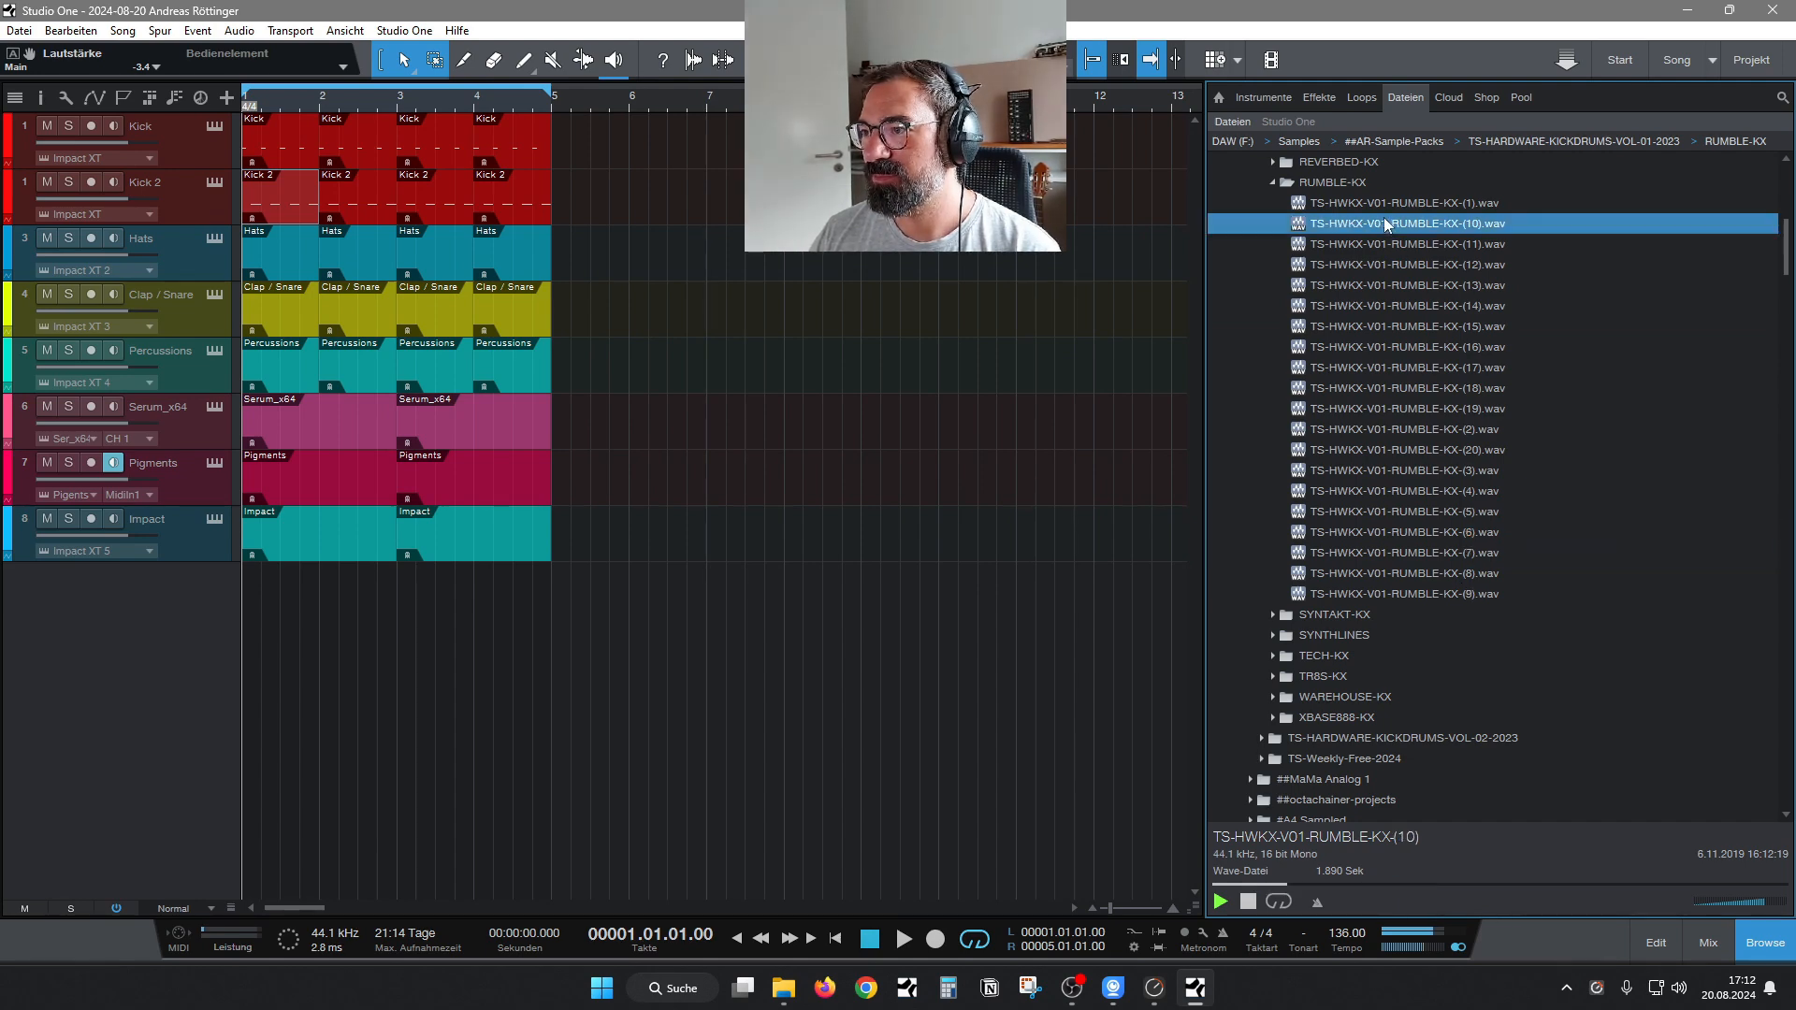
# Collapse RUMBLE-KX, expand the TECH-KX folder and audition sample 1 and numbers 23 through 25.
pyautogui.click(1273, 183)
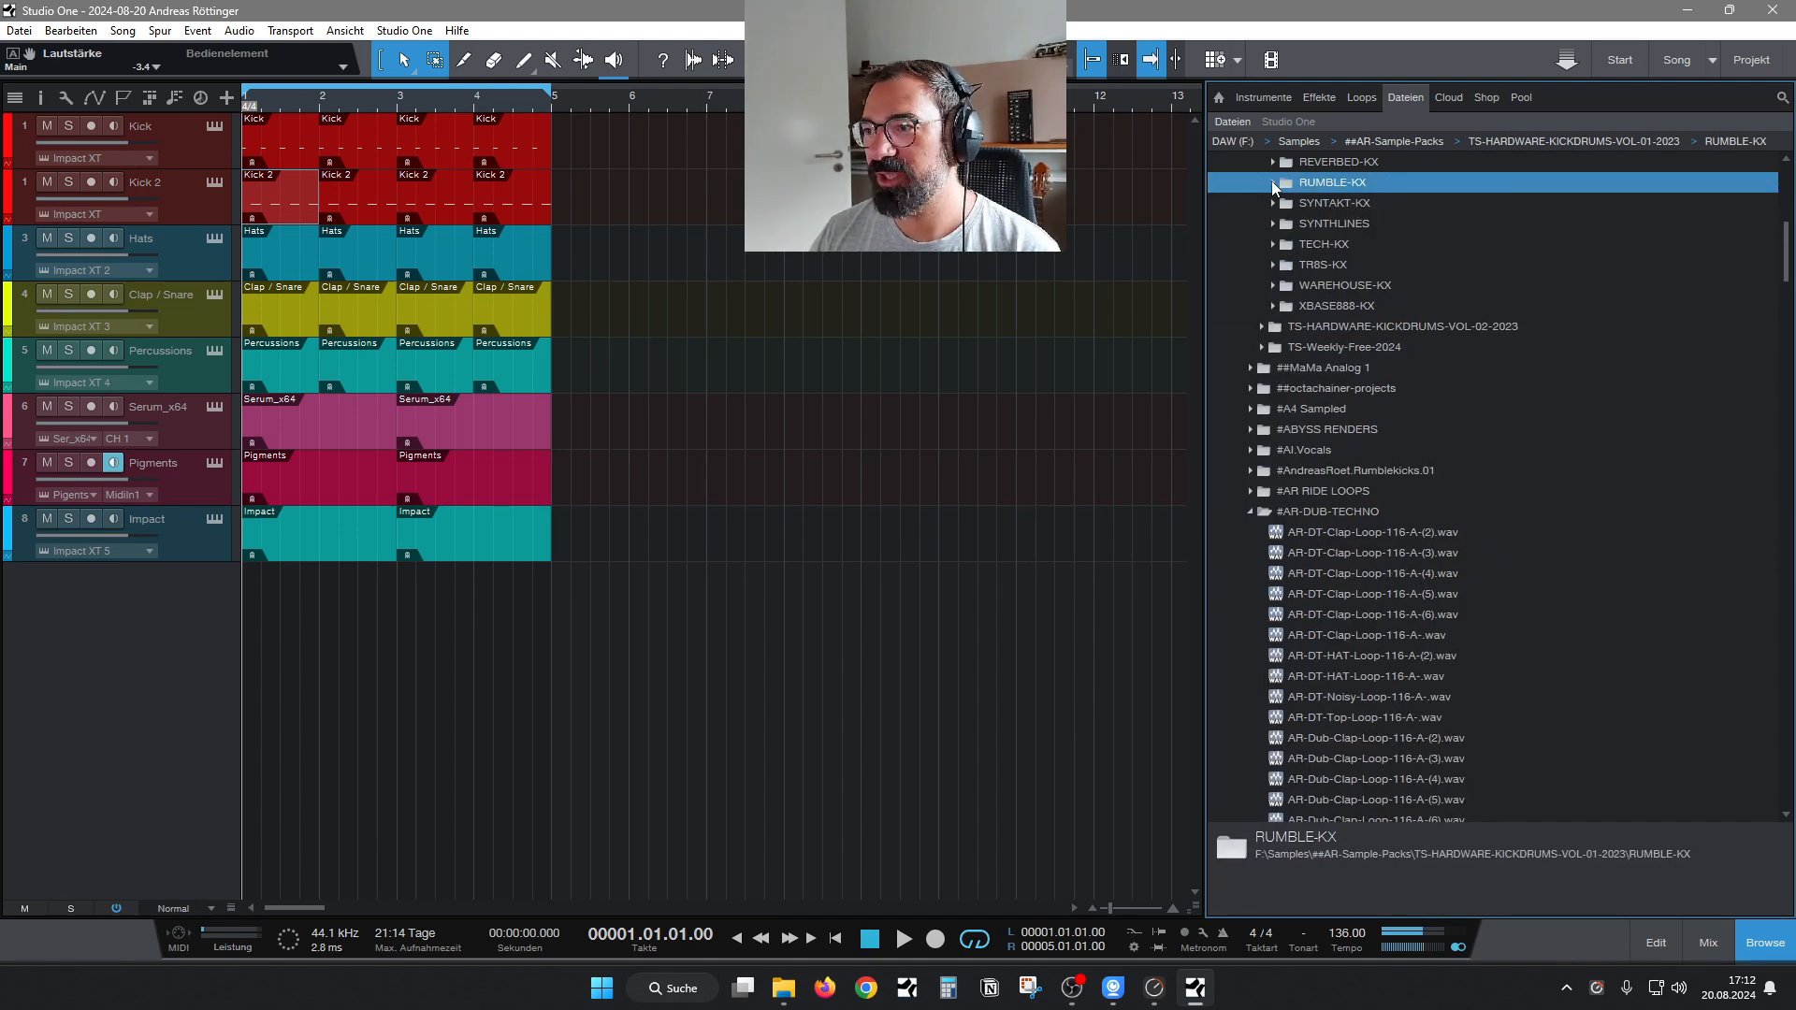
pyautogui.click(1273, 245)
pyautogui.click(1441, 264)
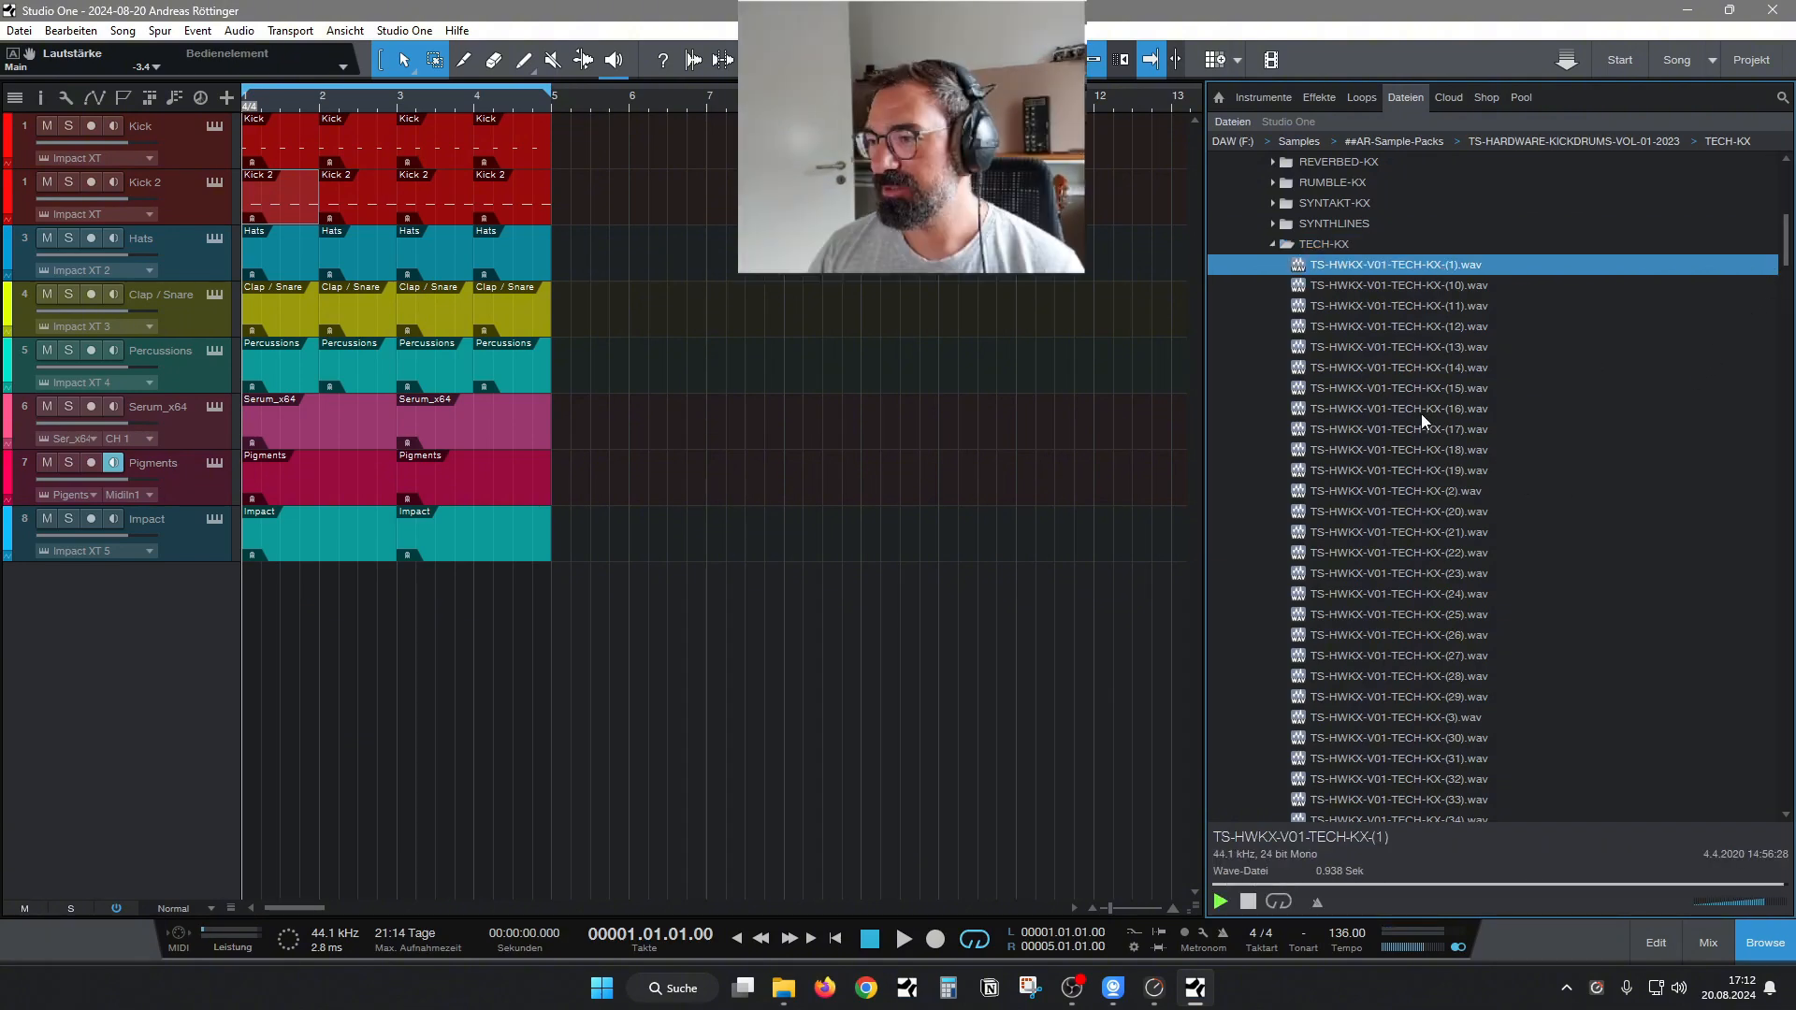
pyautogui.click(1416, 573)
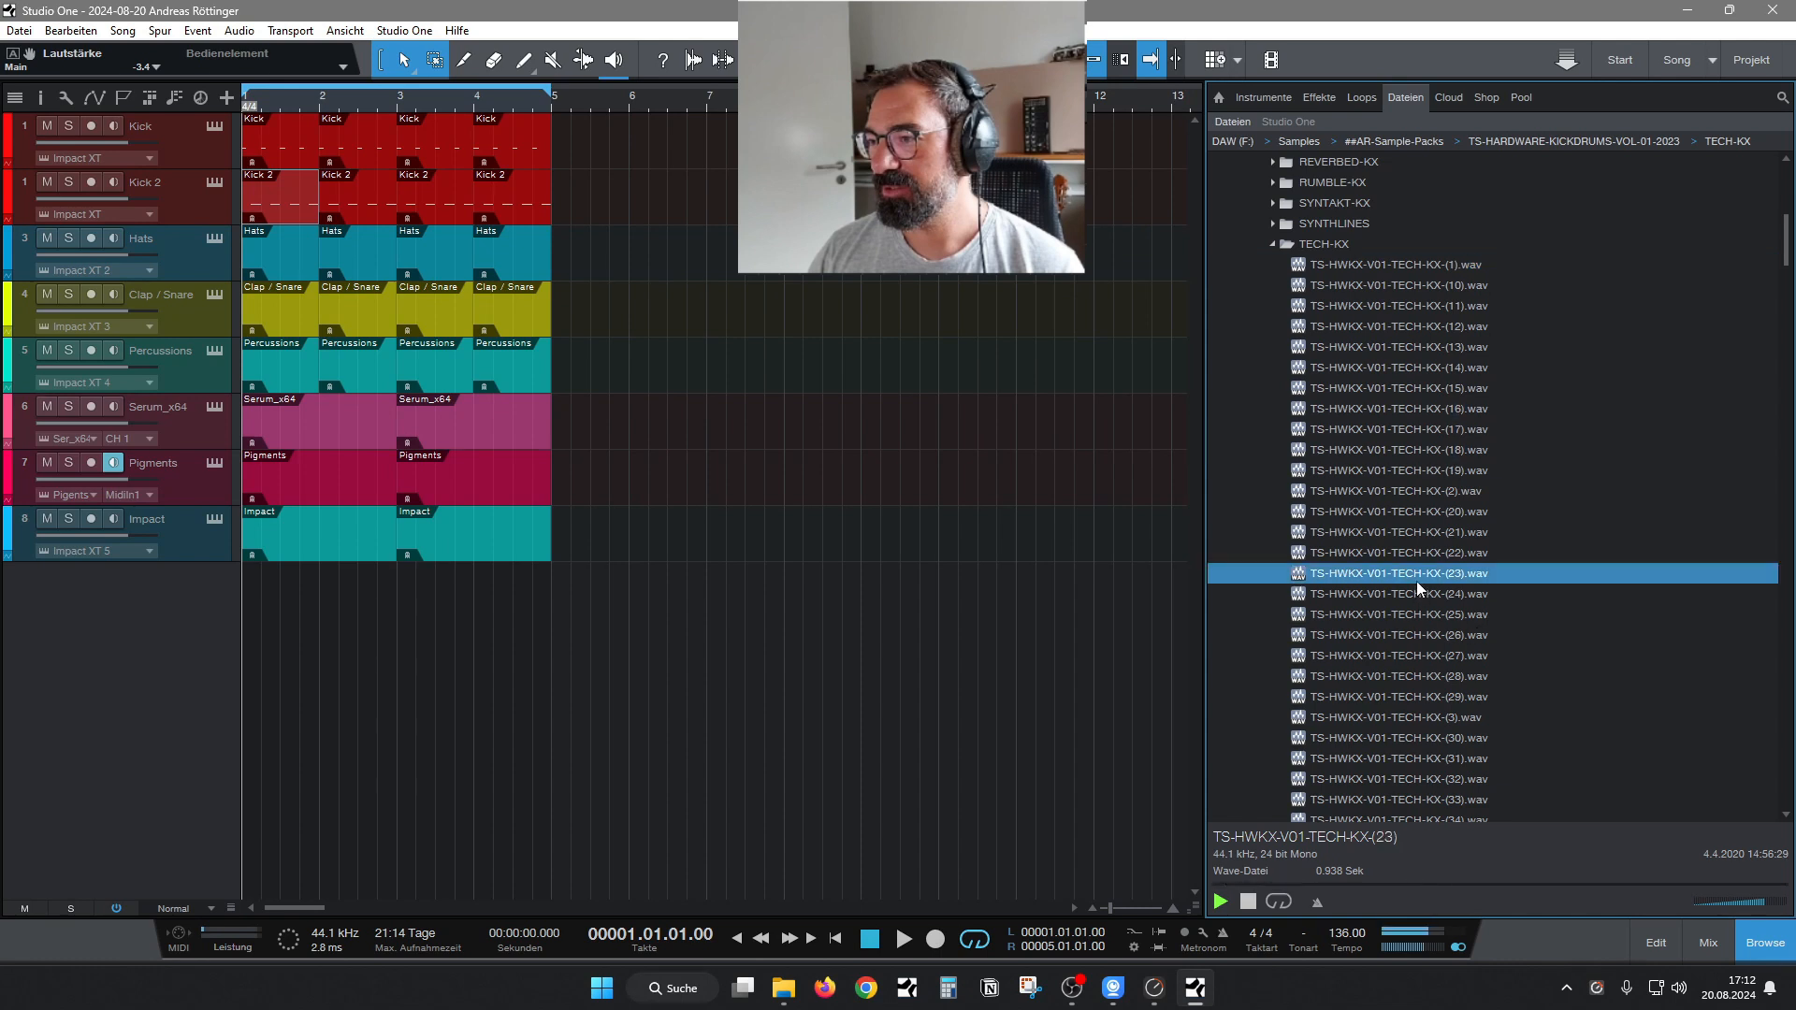
pyautogui.press('Down')
pyautogui.press('Down')
# Audition TECH-KX sample 26 and numbers 34 through 37.
pyautogui.moveTo(1784, 256); pyautogui.dragTo(1784, 279)
pyautogui.press('Down')
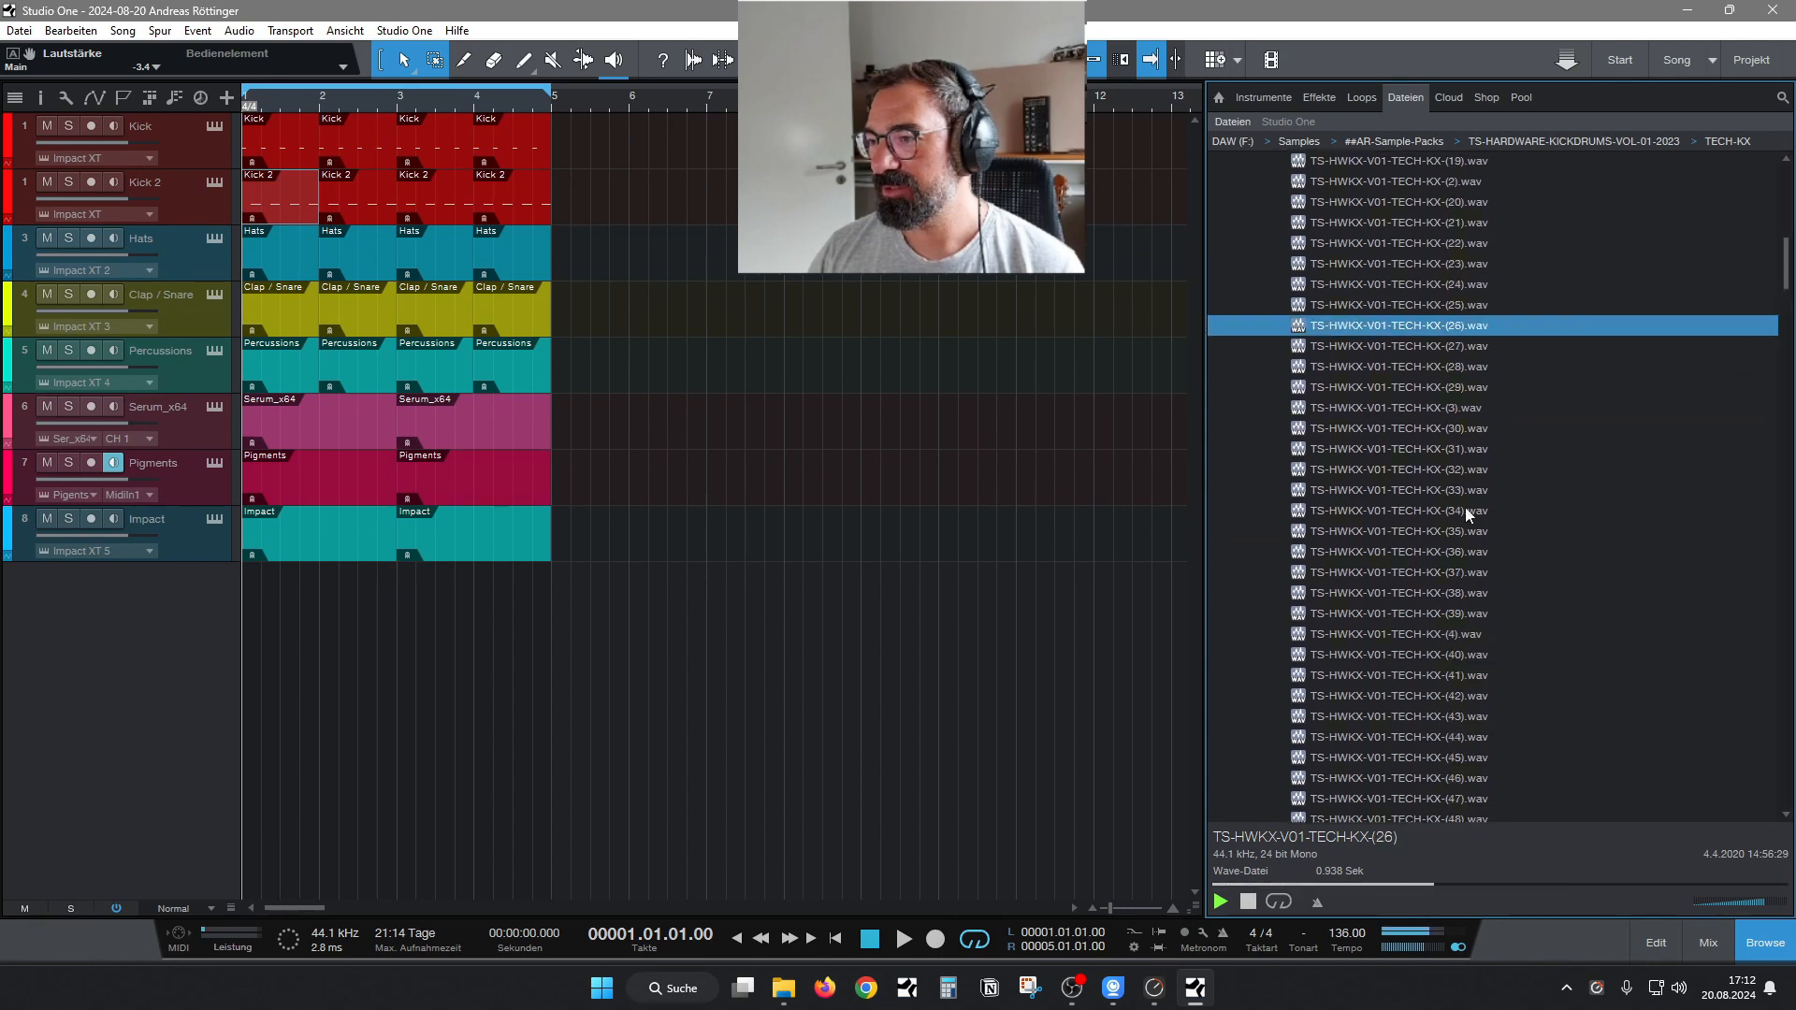
pyautogui.click(1465, 507)
pyautogui.press('Down')
pyautogui.press('Down')
pyautogui.press('Down')
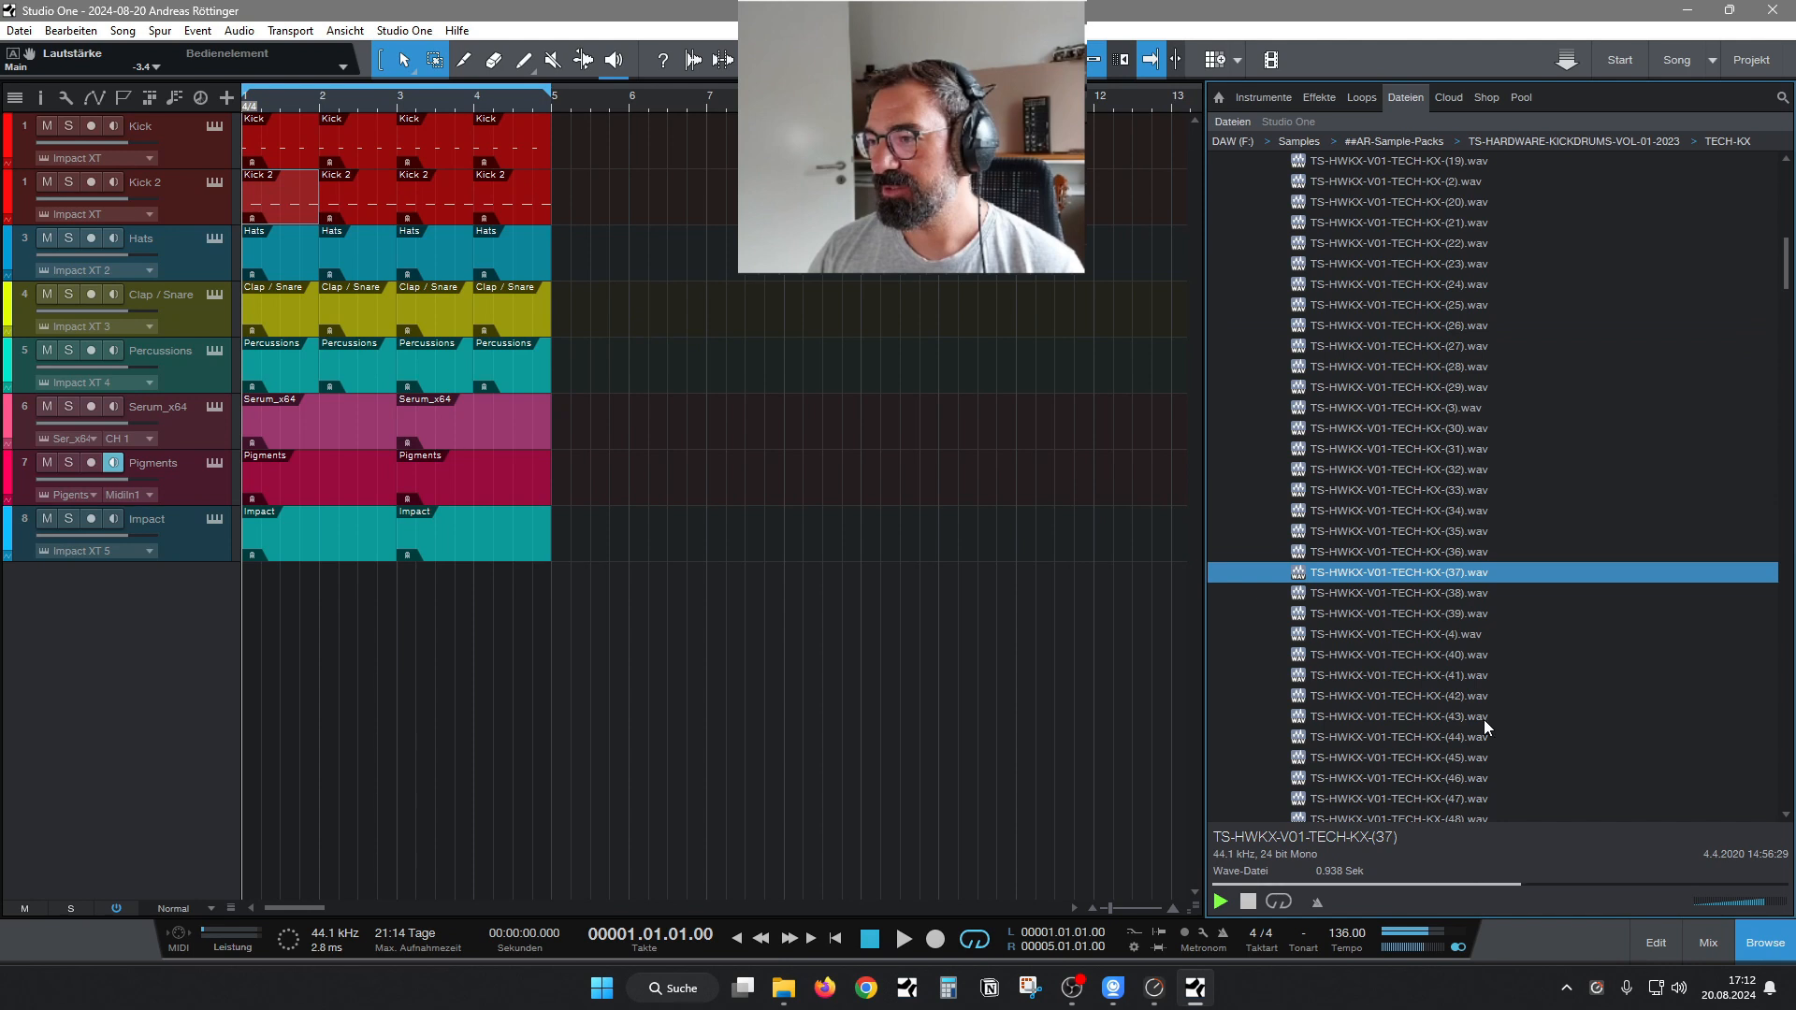
# Continue auditioning the TECH-KX samples with numbers 38, 39, 4, 40 and 41.
pyautogui.press('Down')
pyautogui.press('Down')
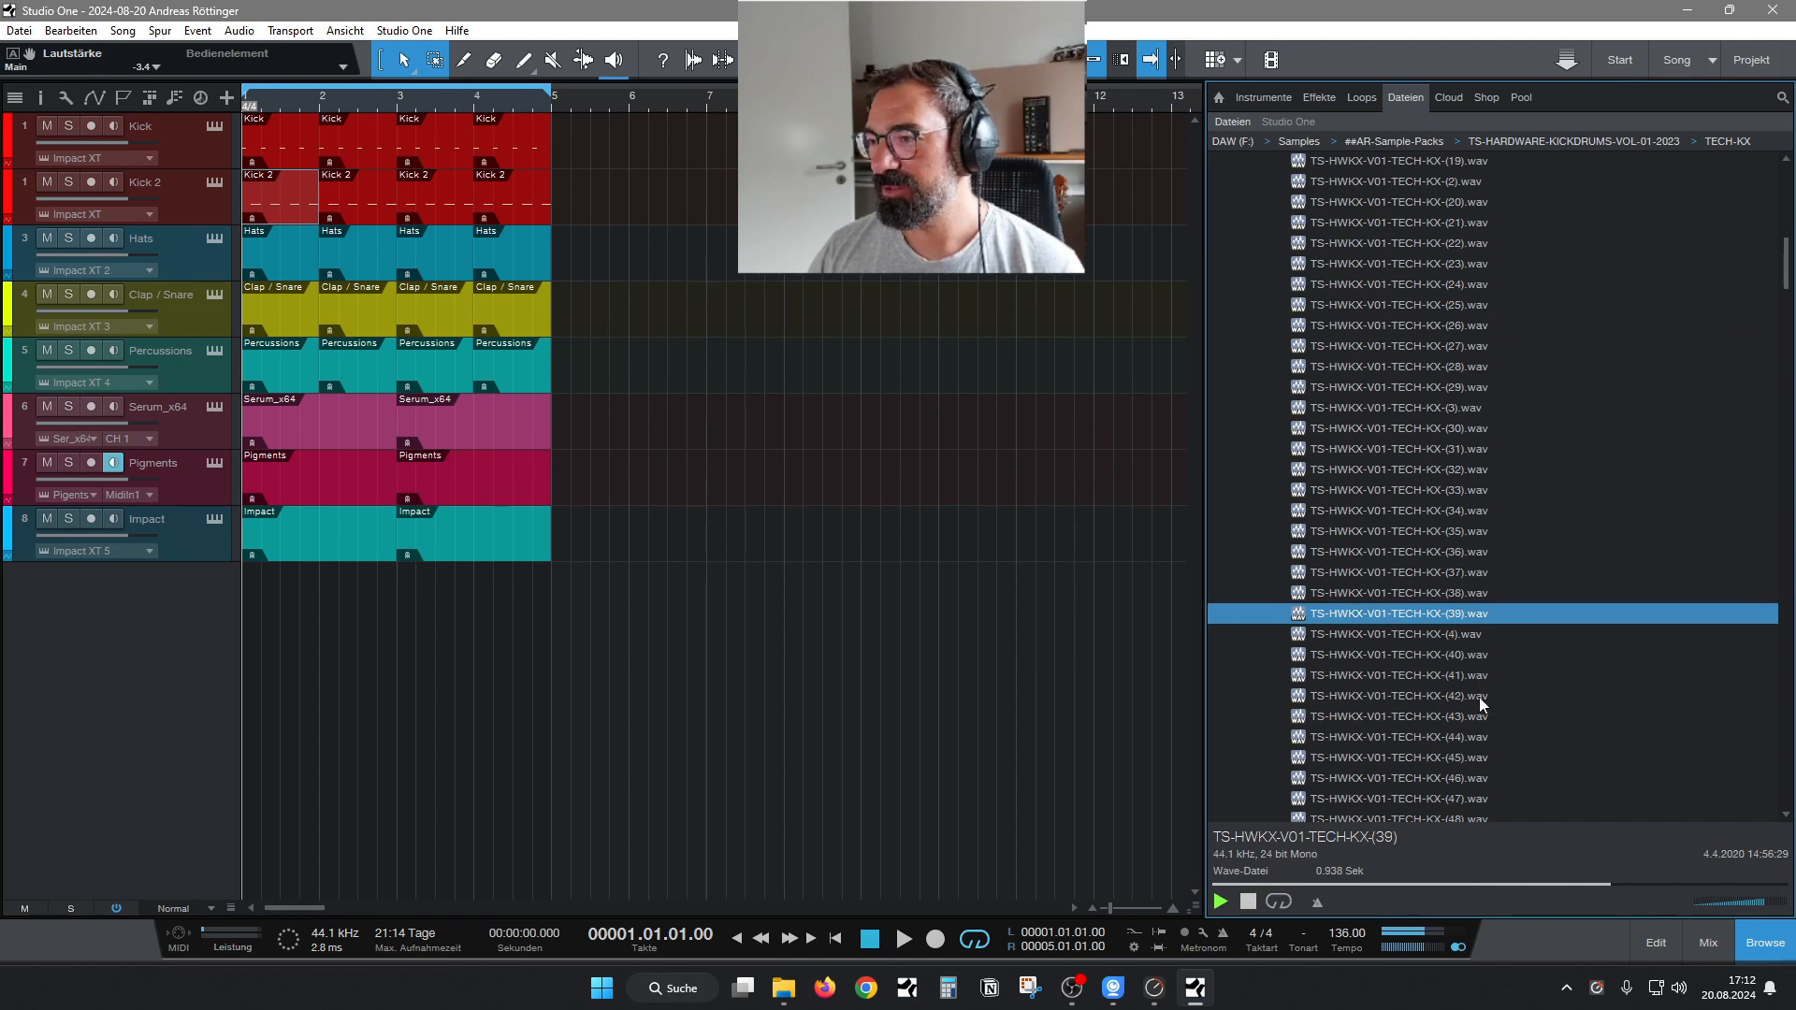
pyautogui.press('Down')
pyautogui.press('Down')
pyautogui.press('Down')
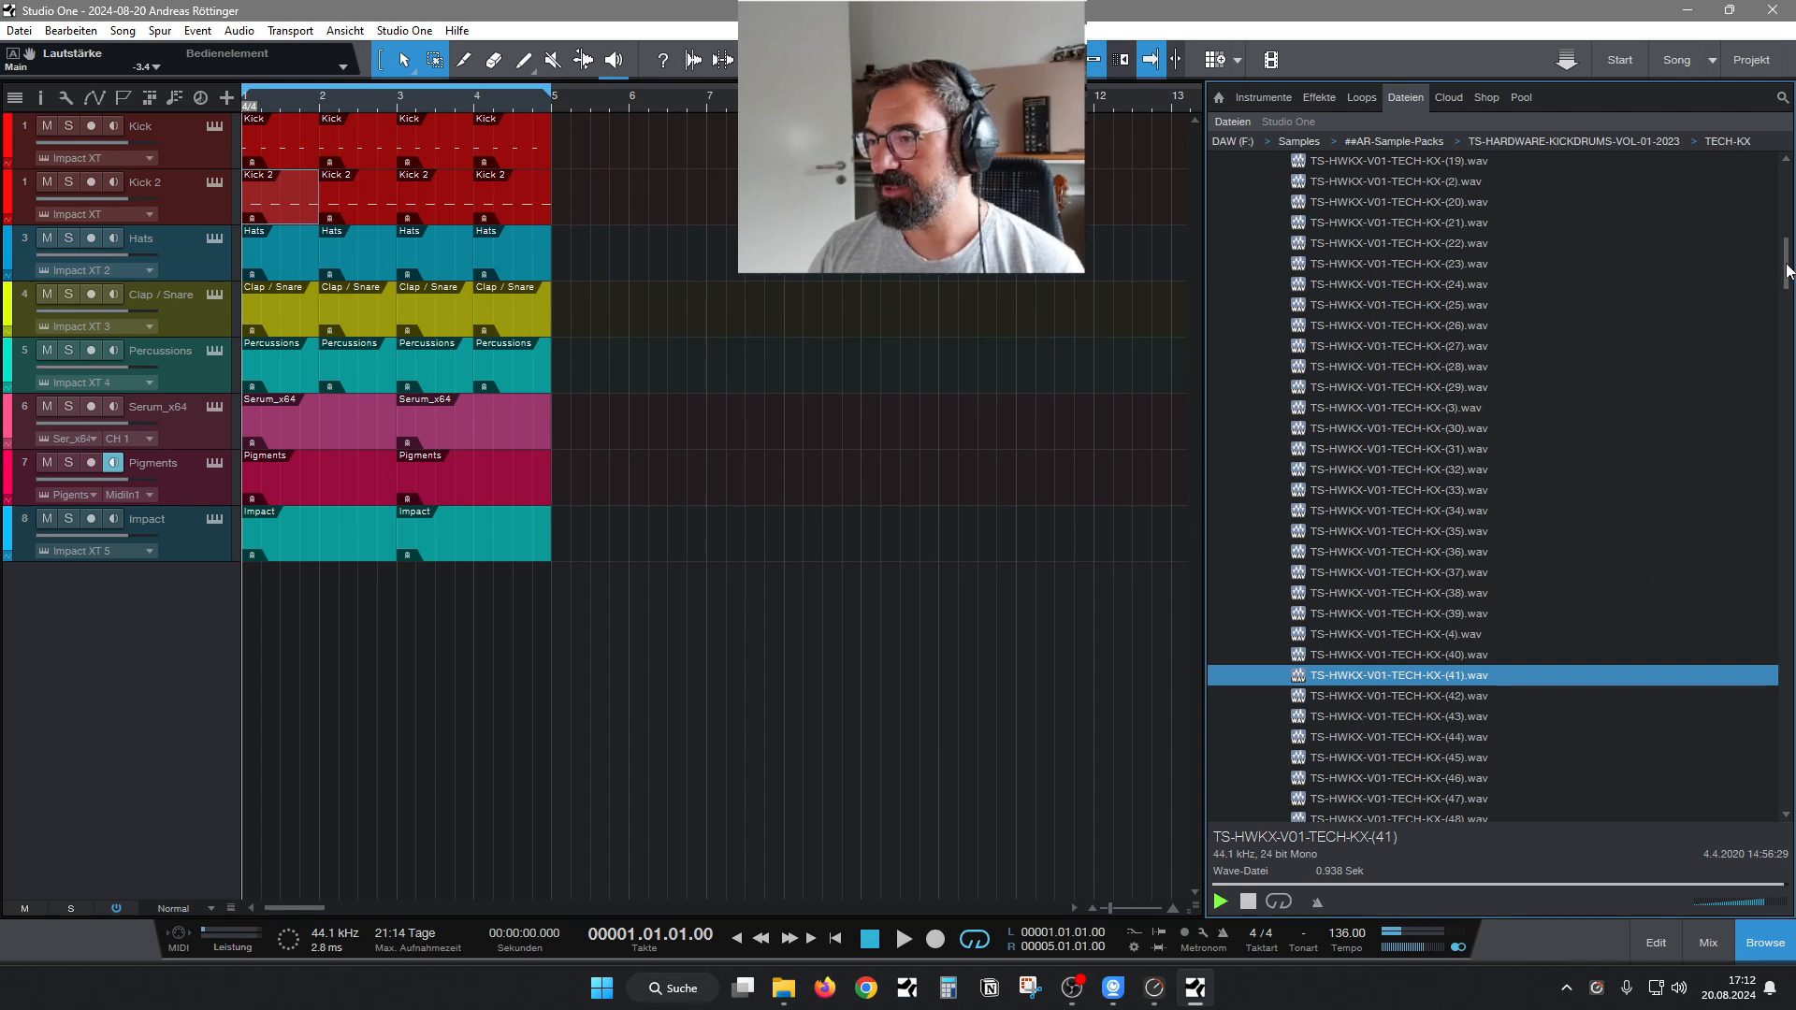
# Audition TECH-KX samples 50, 51 and 52, plus numbers 7, 6, 49 and 48.
pyautogui.moveTo(1787, 265); pyautogui.dragTo(1788, 285)
pyautogui.click(1549, 615)
pyautogui.press('Down')
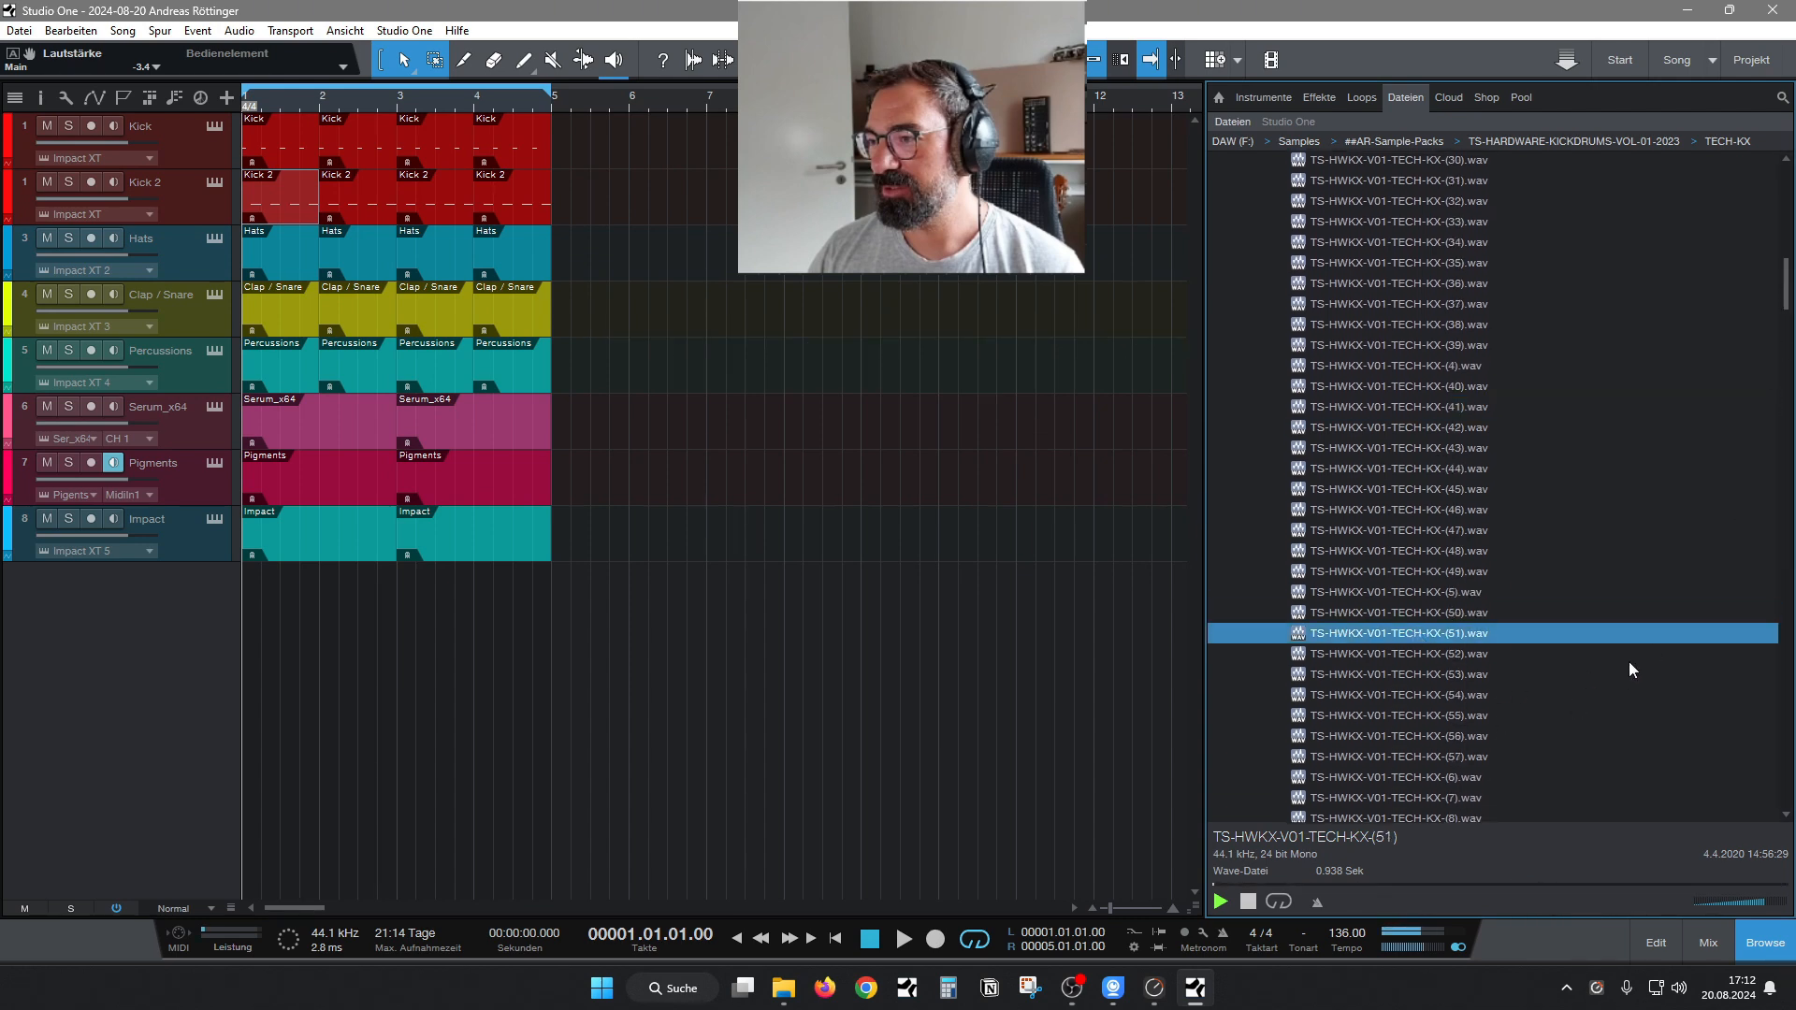
pyautogui.press('Down')
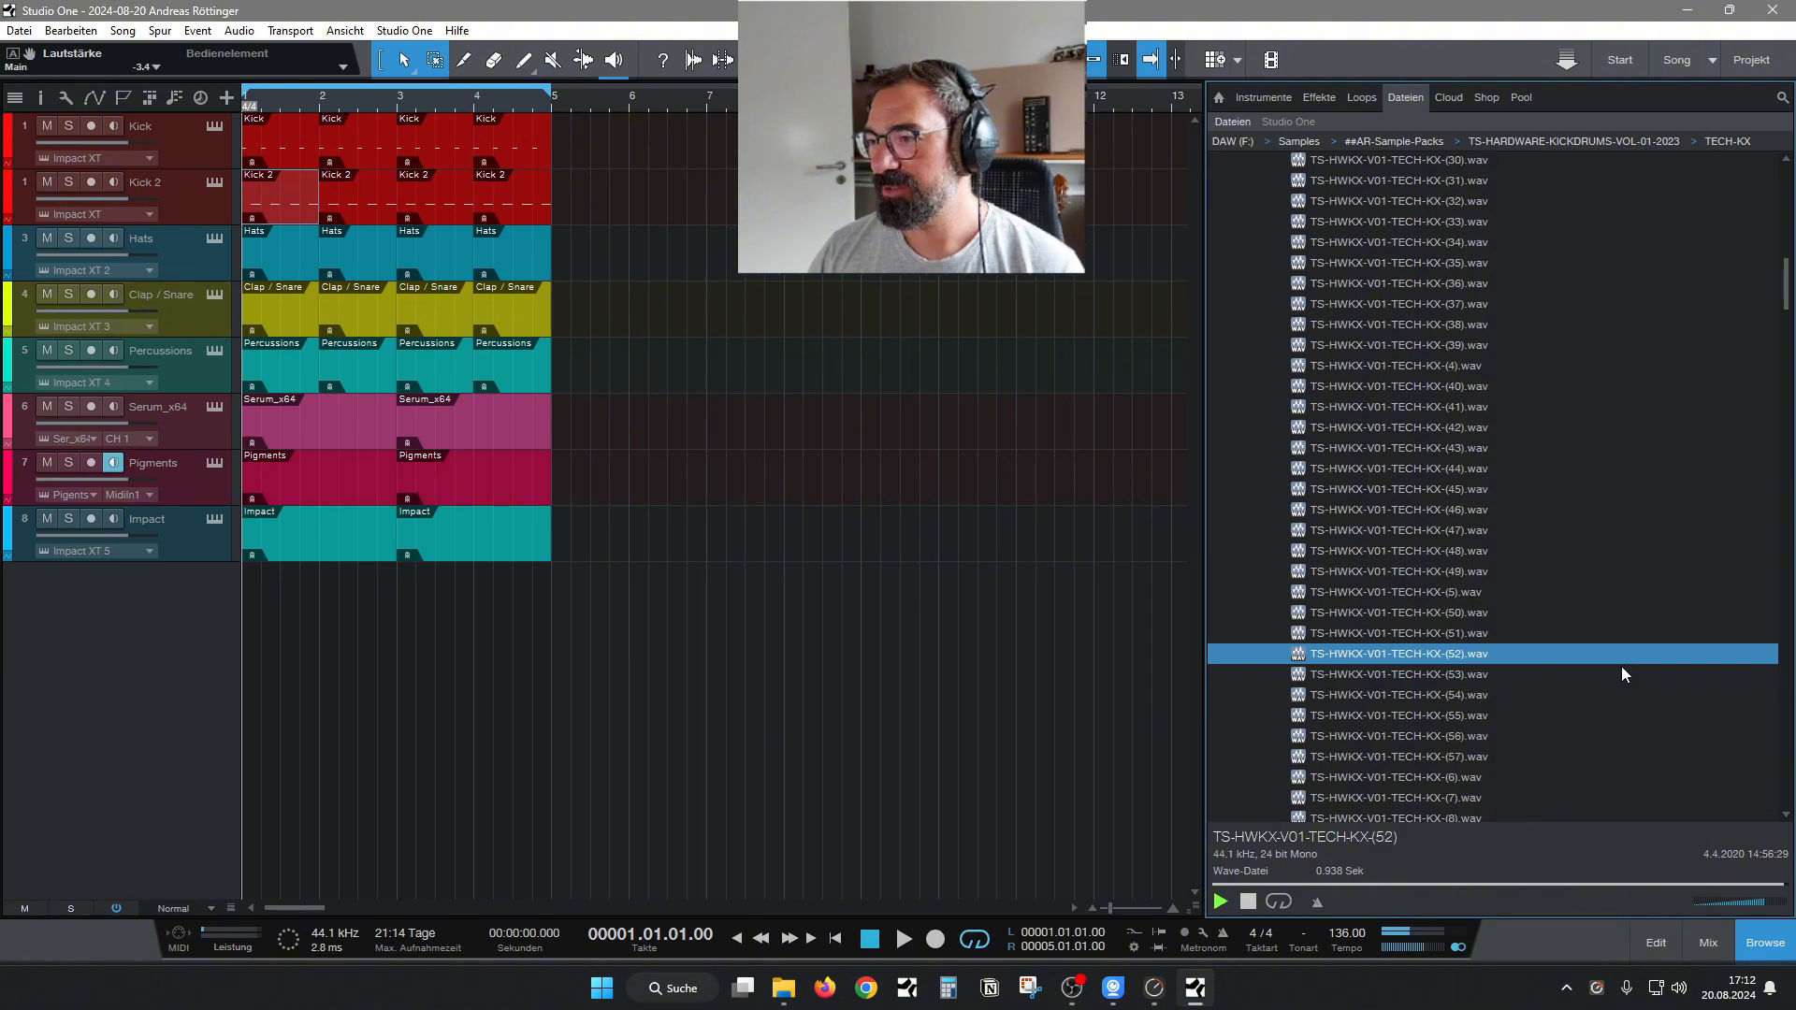
pyautogui.moveTo(1787, 292); pyautogui.dragTo(1787, 318)
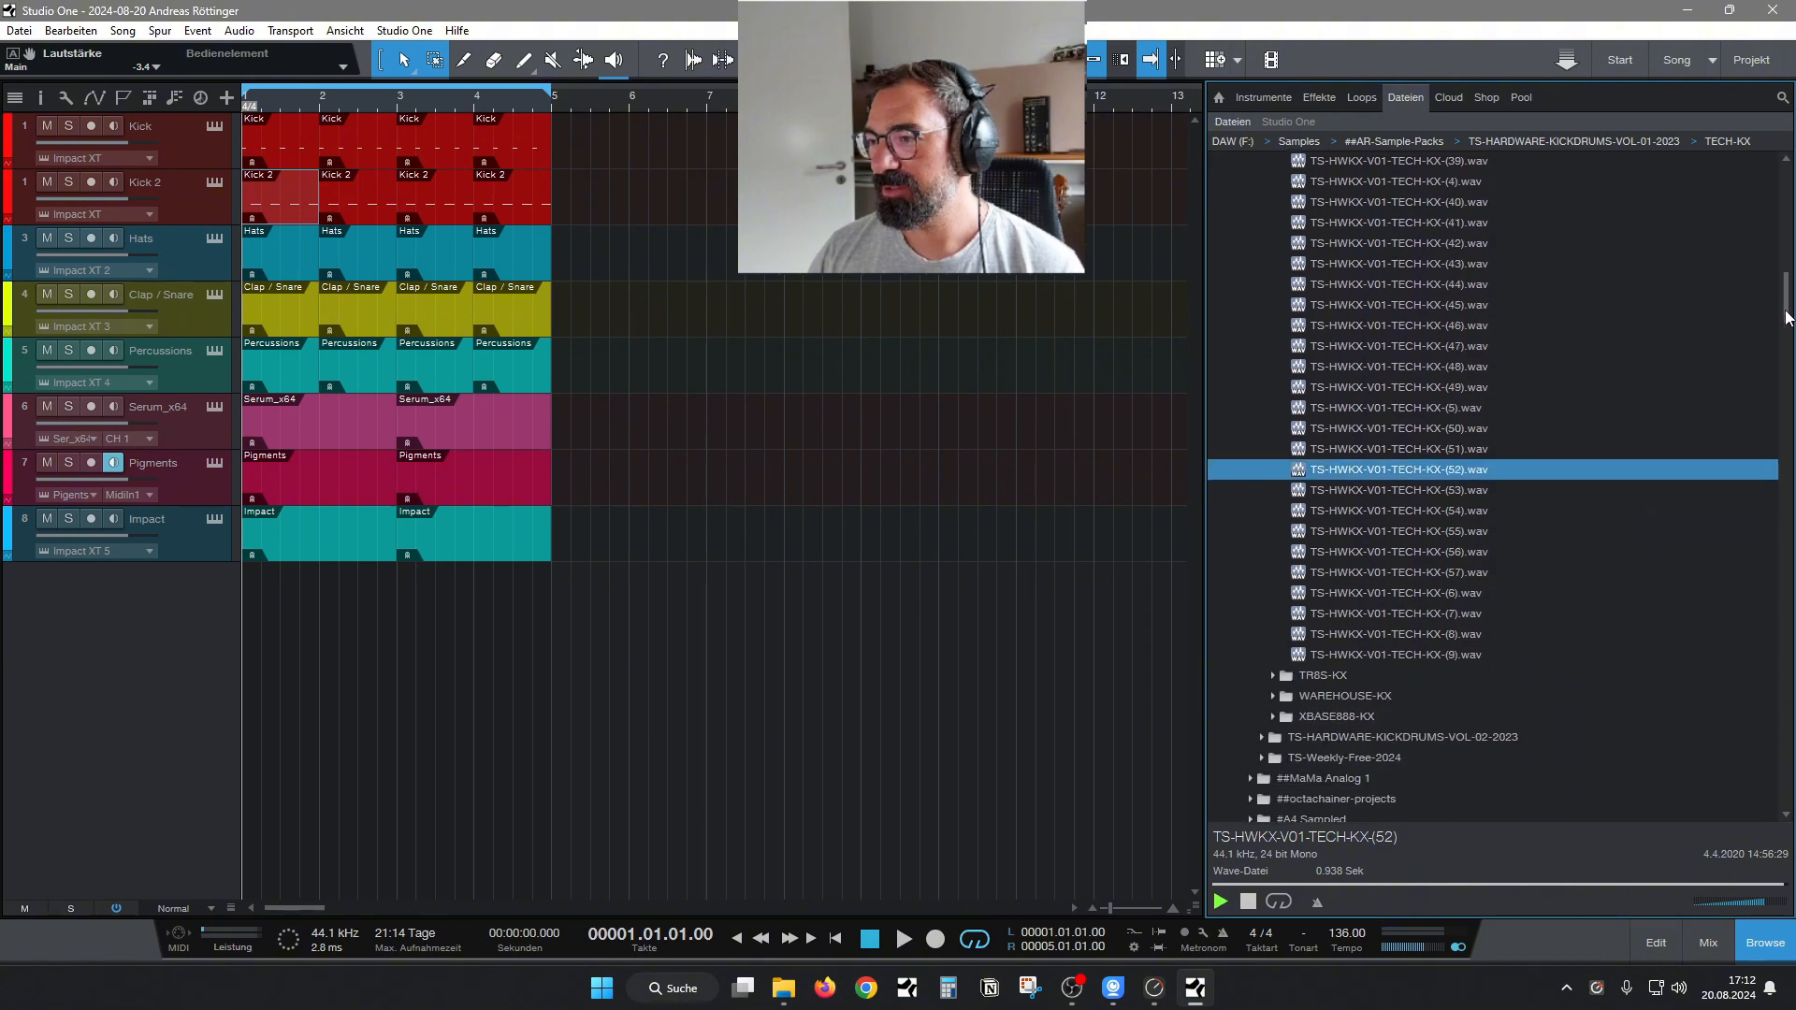
pyautogui.click(1428, 614)
pyautogui.click(1469, 593)
pyautogui.click(1412, 387)
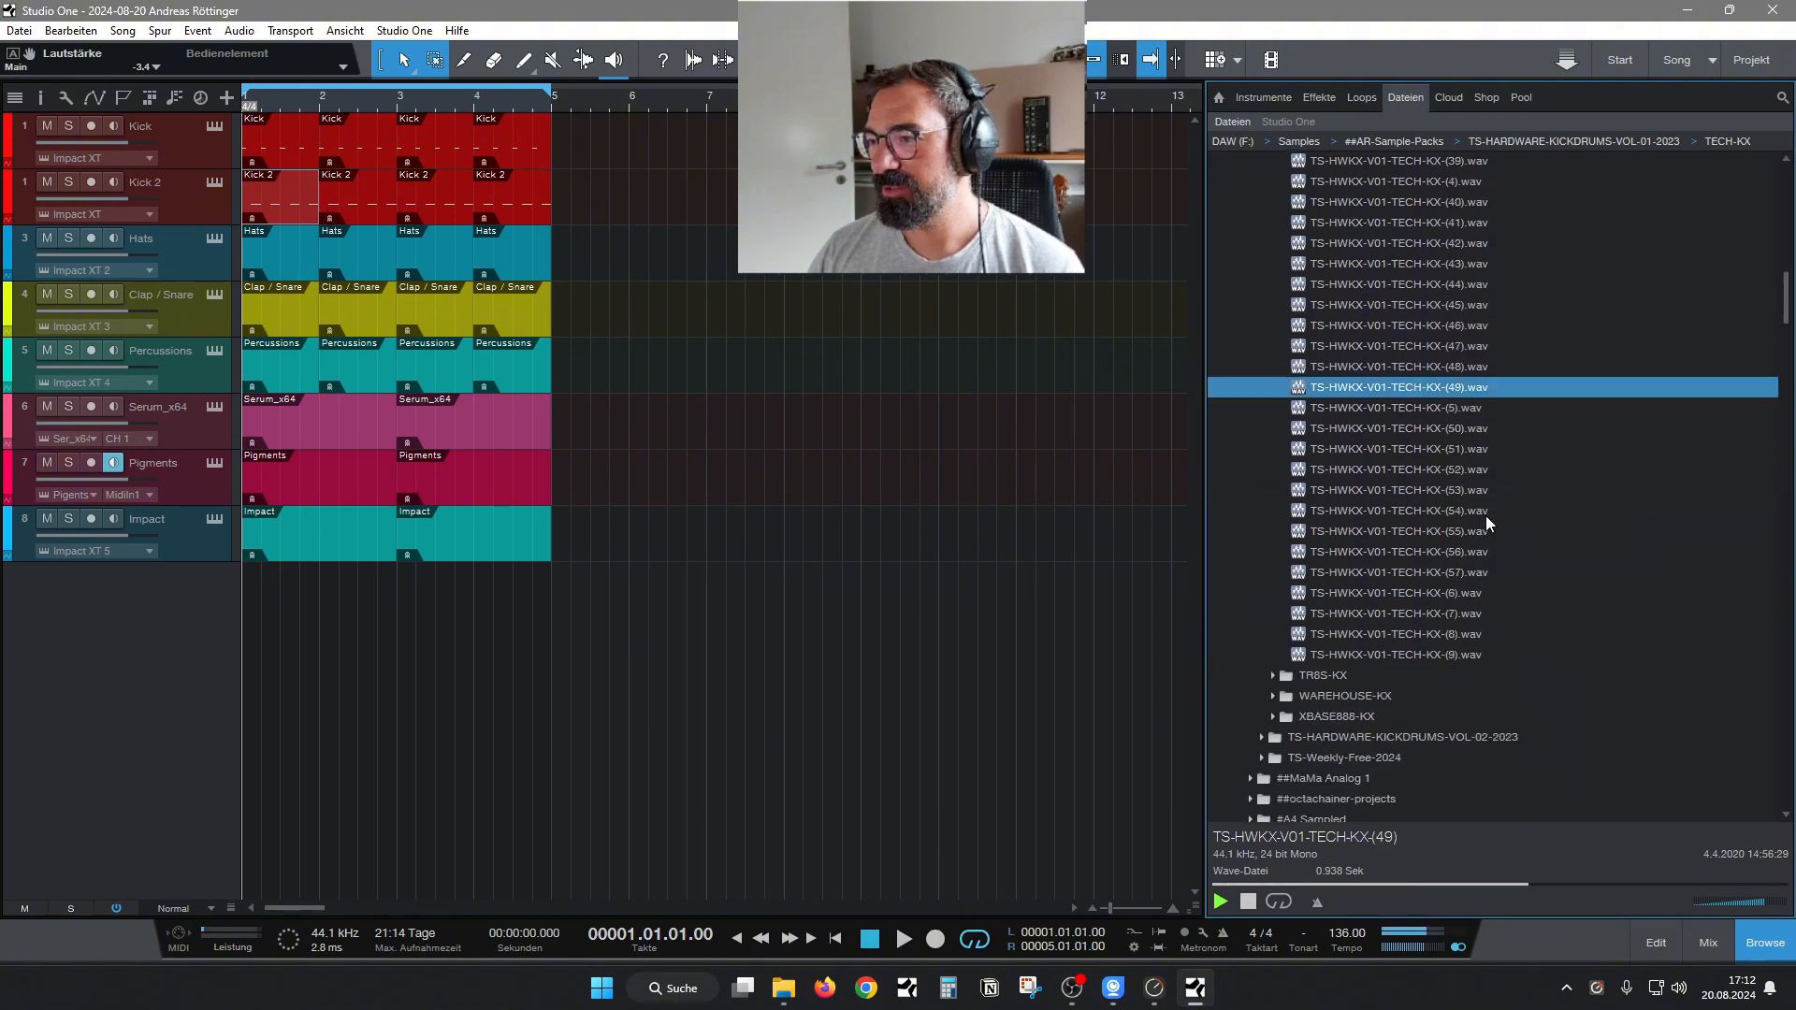
pyautogui.press('Up')
# Switch from the TECH-KX folder to MNML-KX and audition its samples 10, 2, 20 and 21.
pyautogui.moveTo(1787, 306); pyautogui.dragTo(1785, 238)
pyautogui.click(1267, 367)
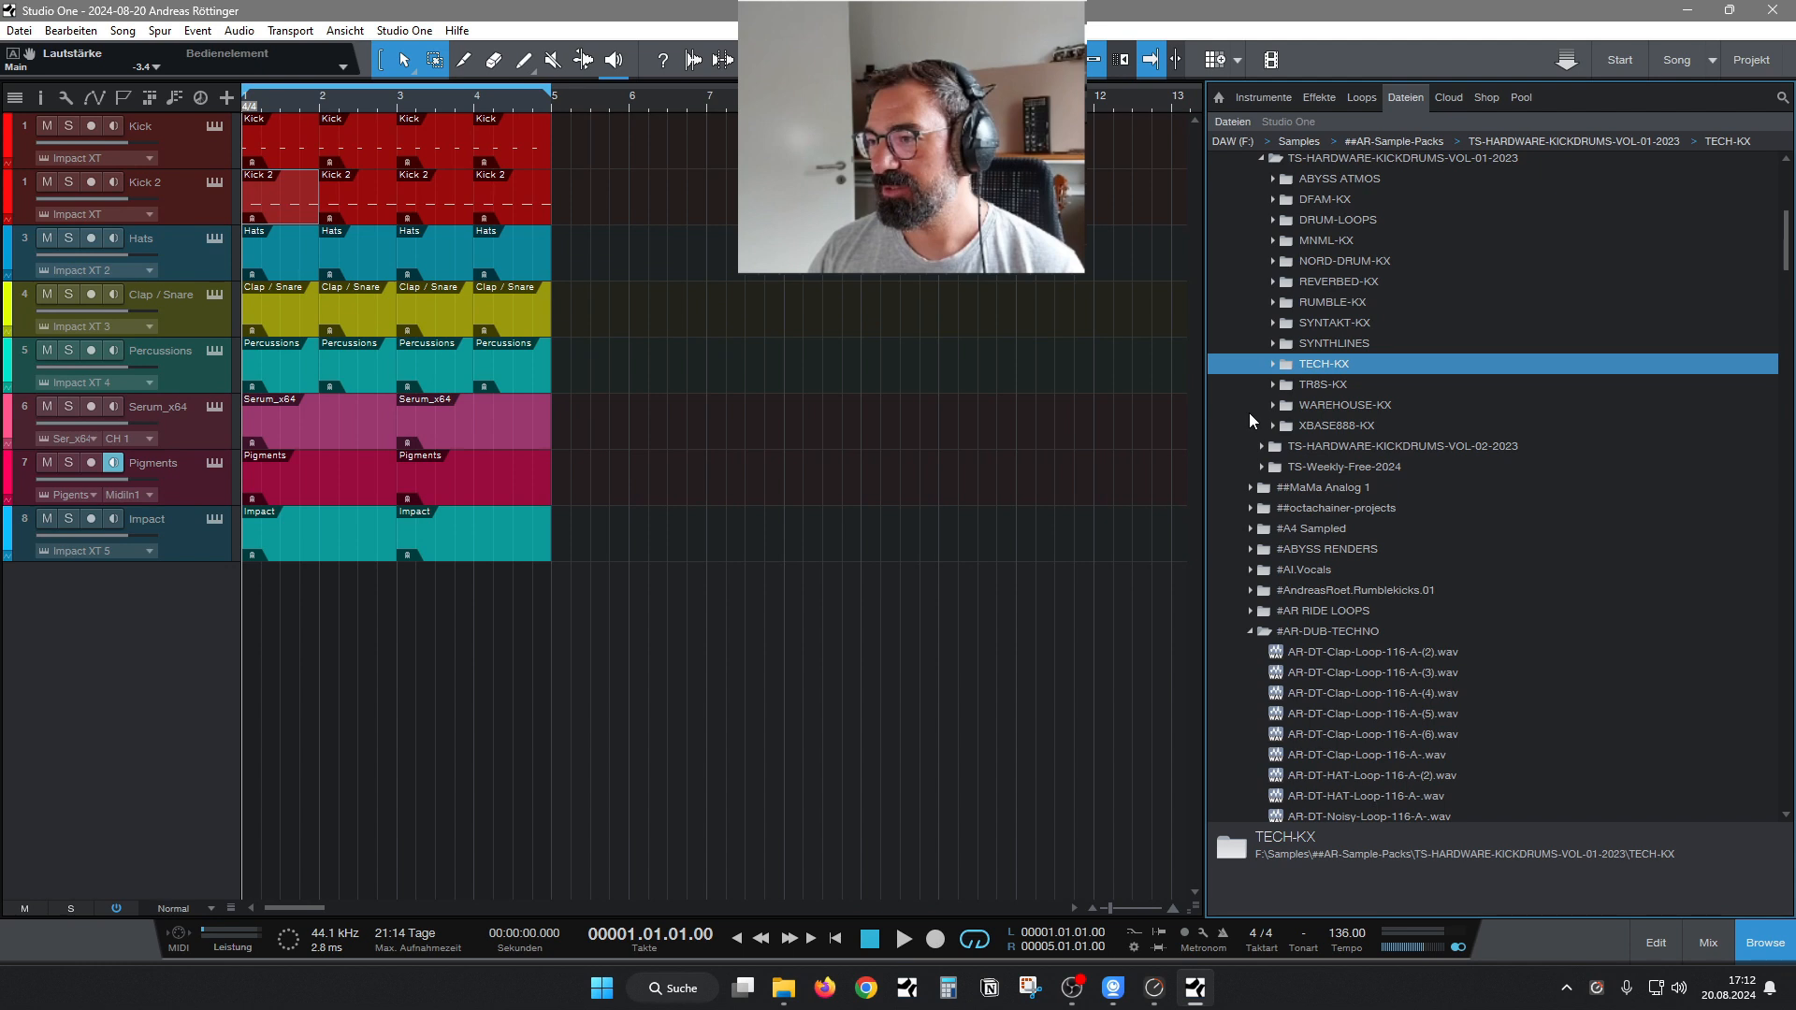
pyautogui.click(1273, 242)
pyautogui.click(1389, 281)
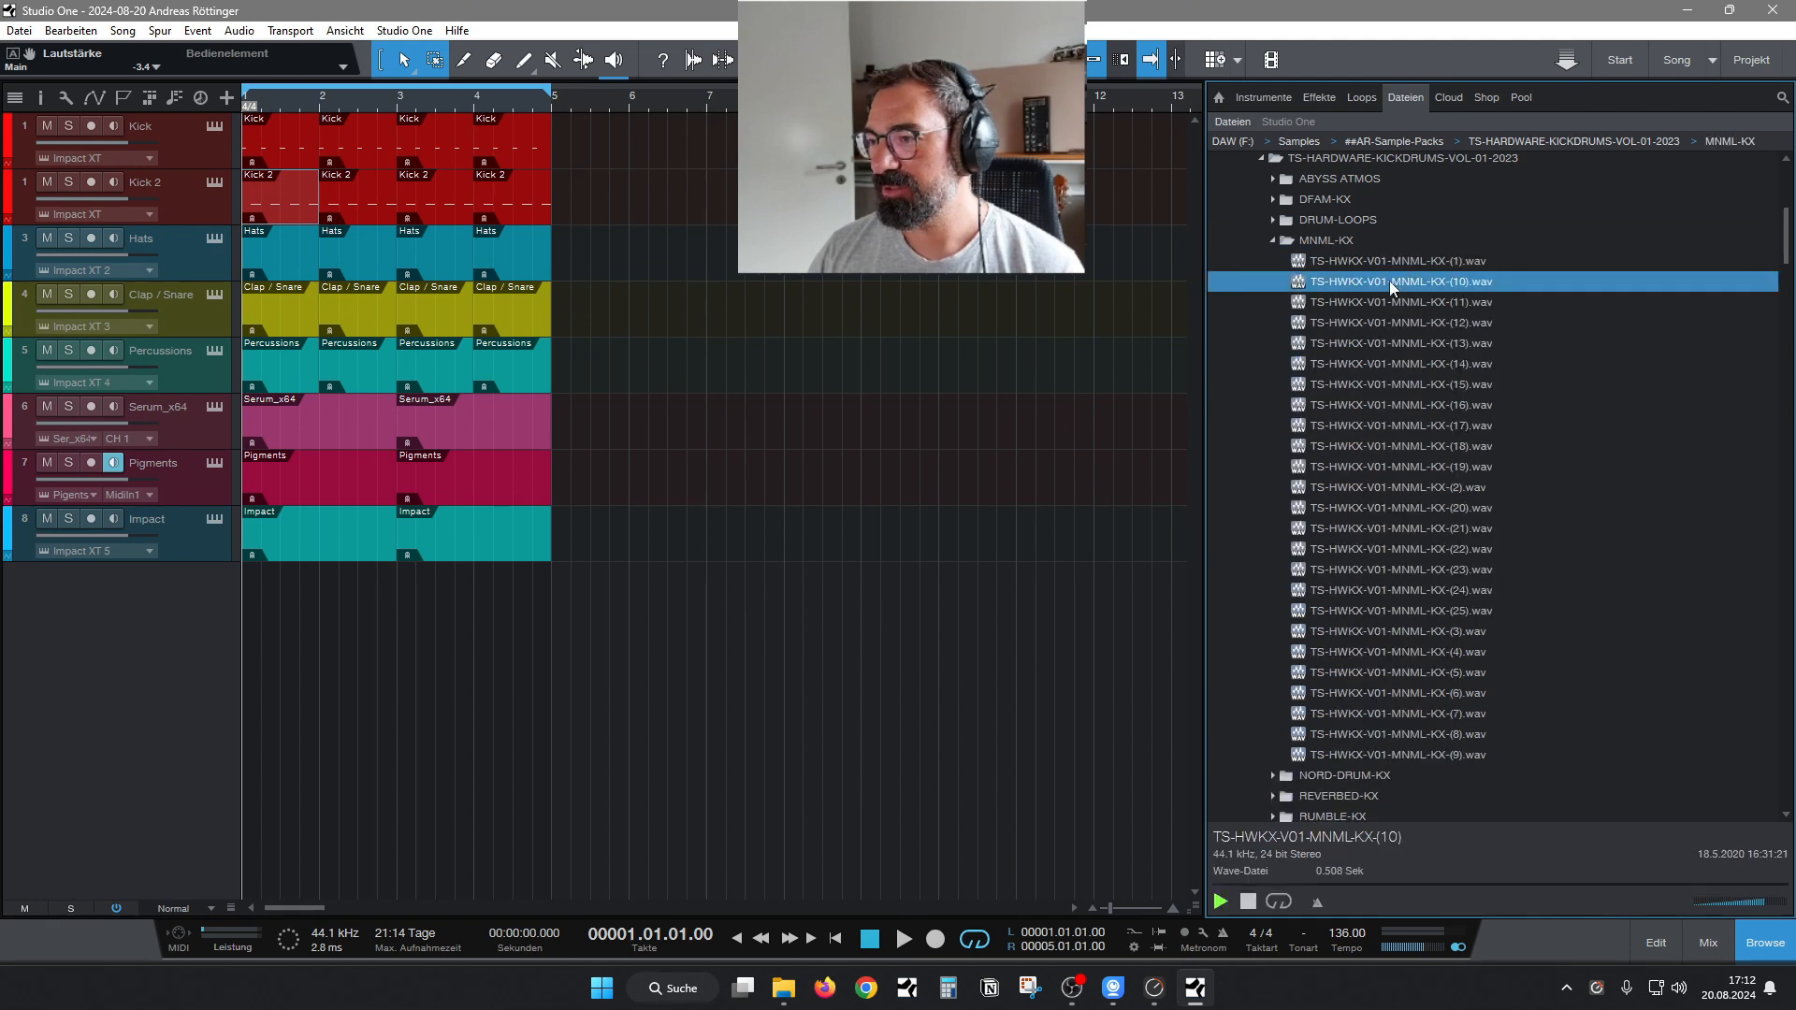
pyautogui.click(1386, 487)
pyautogui.press('Down')
# Audition MNML-KX samples 5 through 8, plus numbers 13 back to 11.
pyautogui.press('Down')
pyautogui.click(1431, 680)
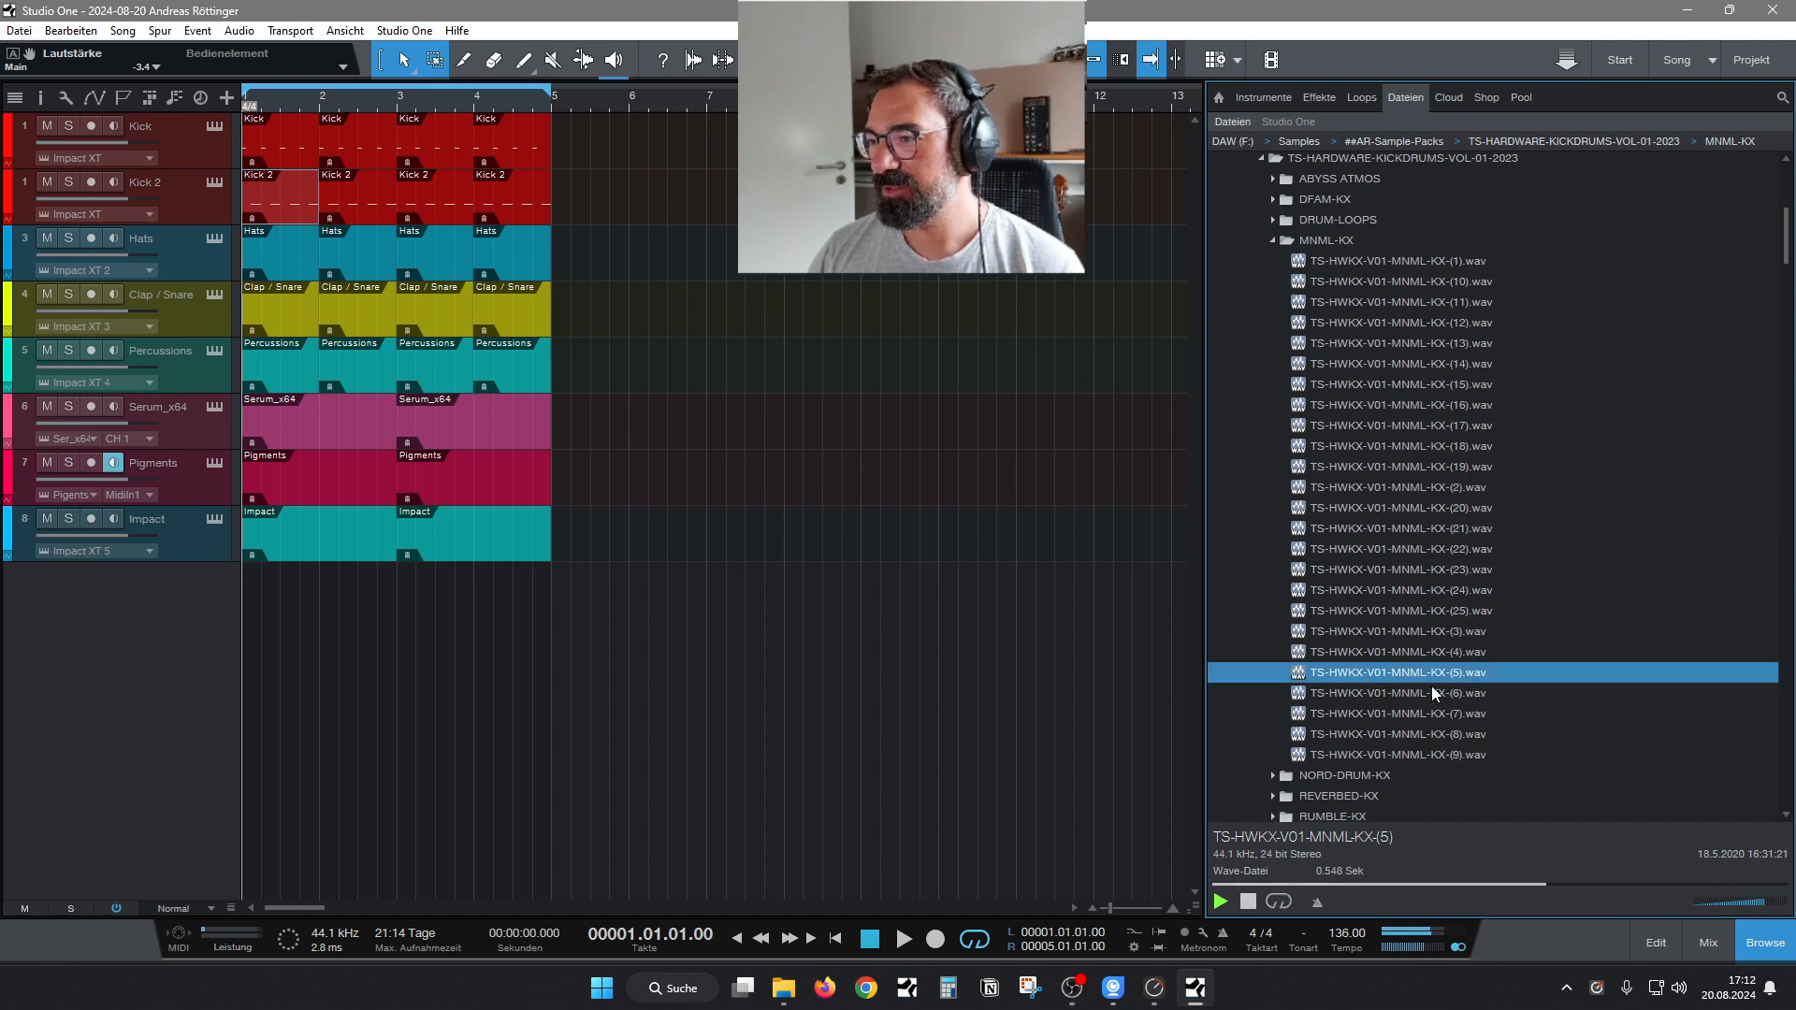
pyautogui.press('Down')
pyautogui.press('Down')
pyautogui.press('Down')
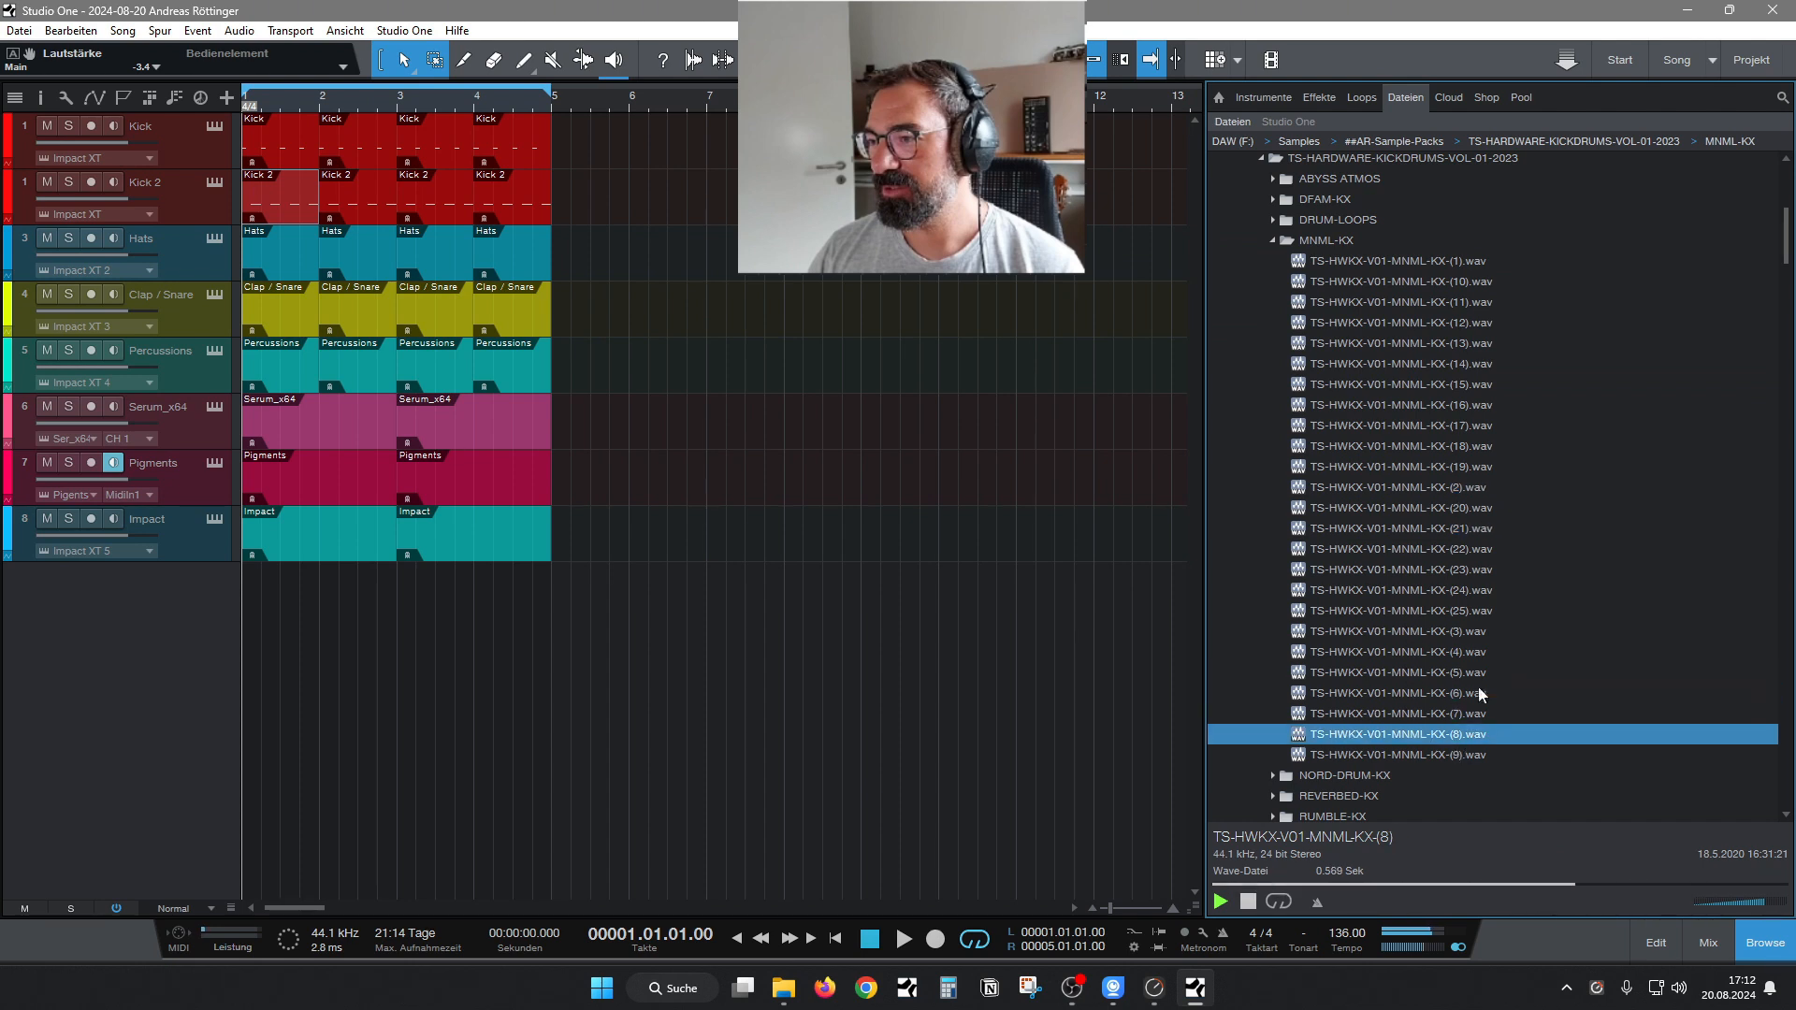
pyautogui.click(1439, 345)
pyautogui.press('Up')
pyautogui.press('Up')
pyautogui.press('Up')
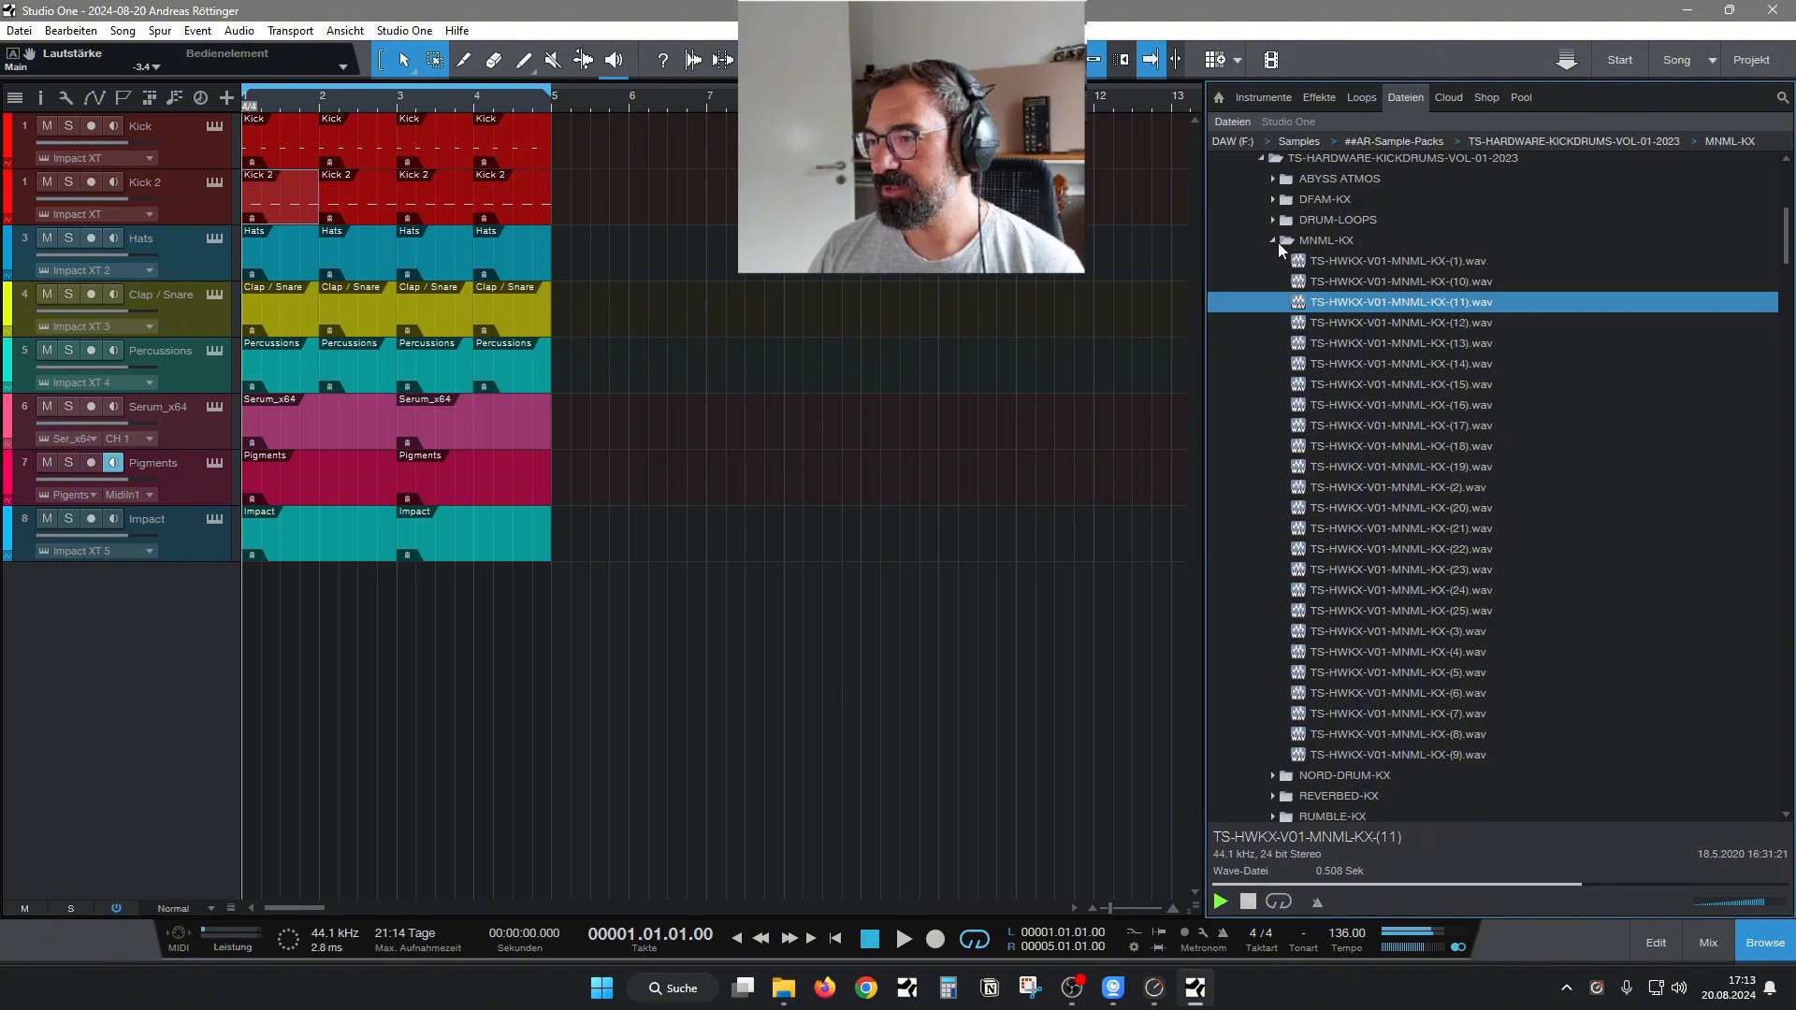
# Switch from the MNML-KX folder to WAREHOUSE-KX and audition its sample 1 and numbers 13 through 16.
pyautogui.click(1274, 241)
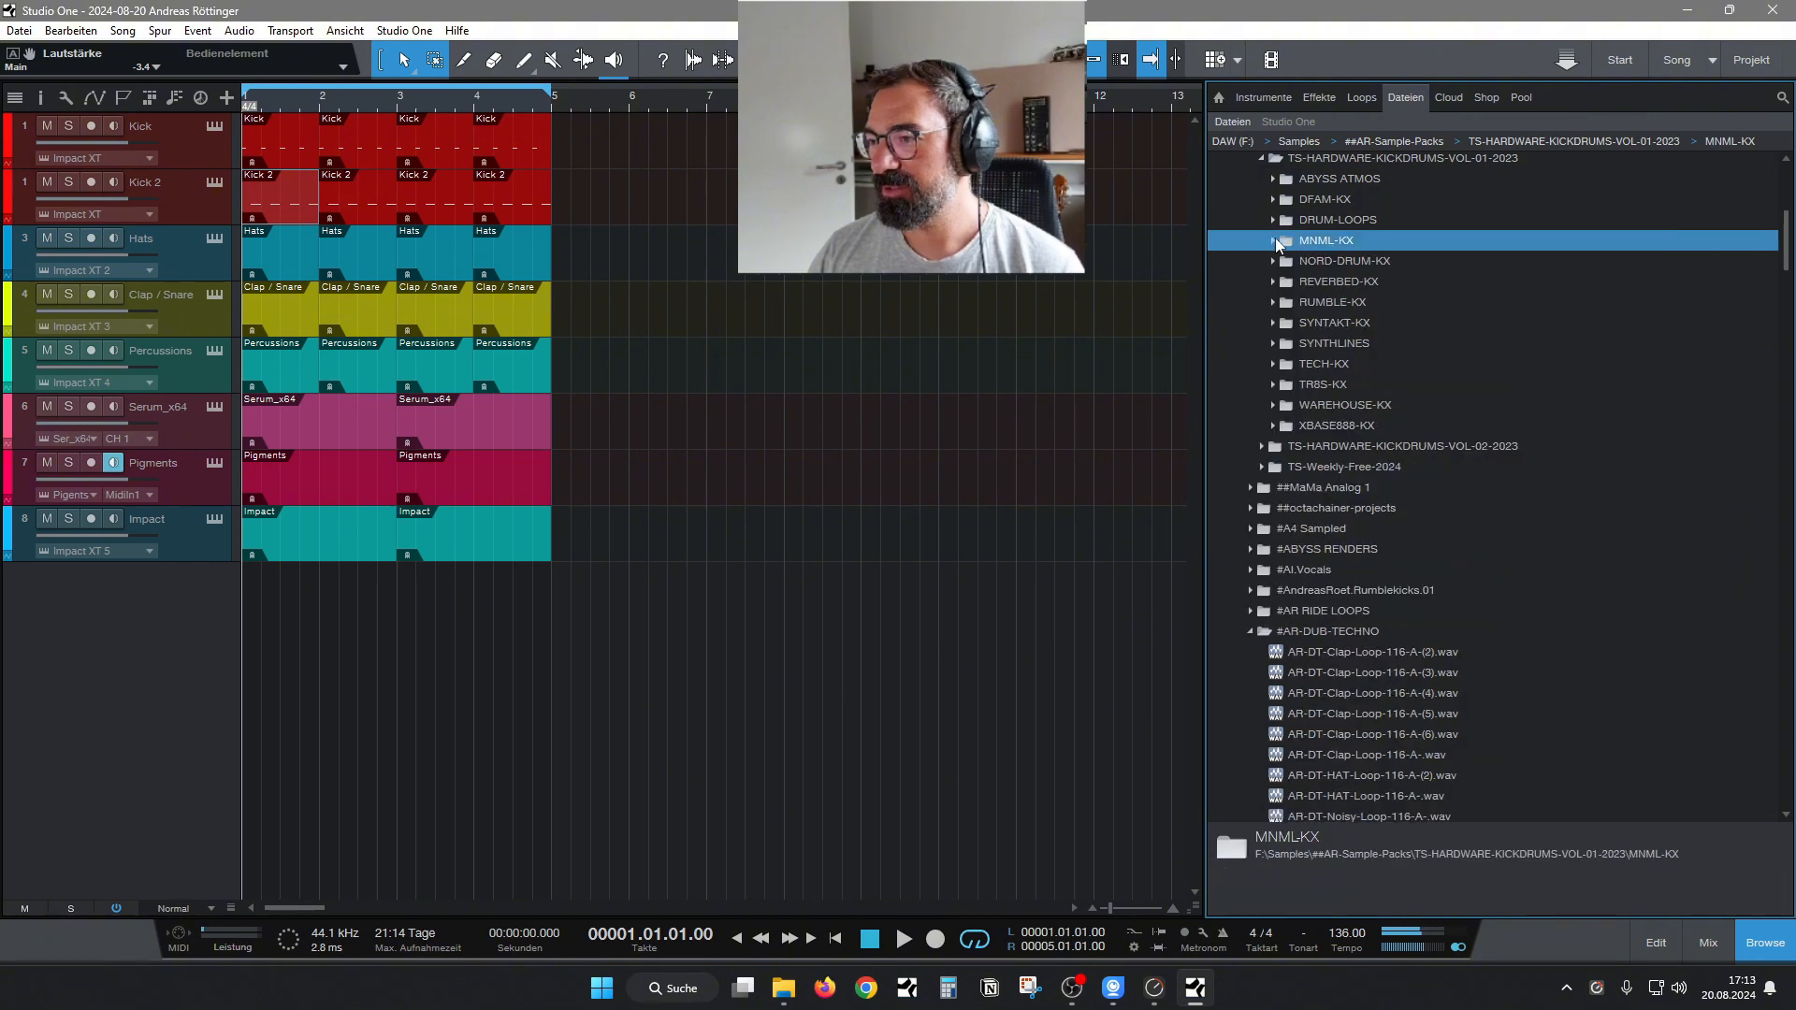
pyautogui.click(1274, 405)
pyautogui.click(1354, 429)
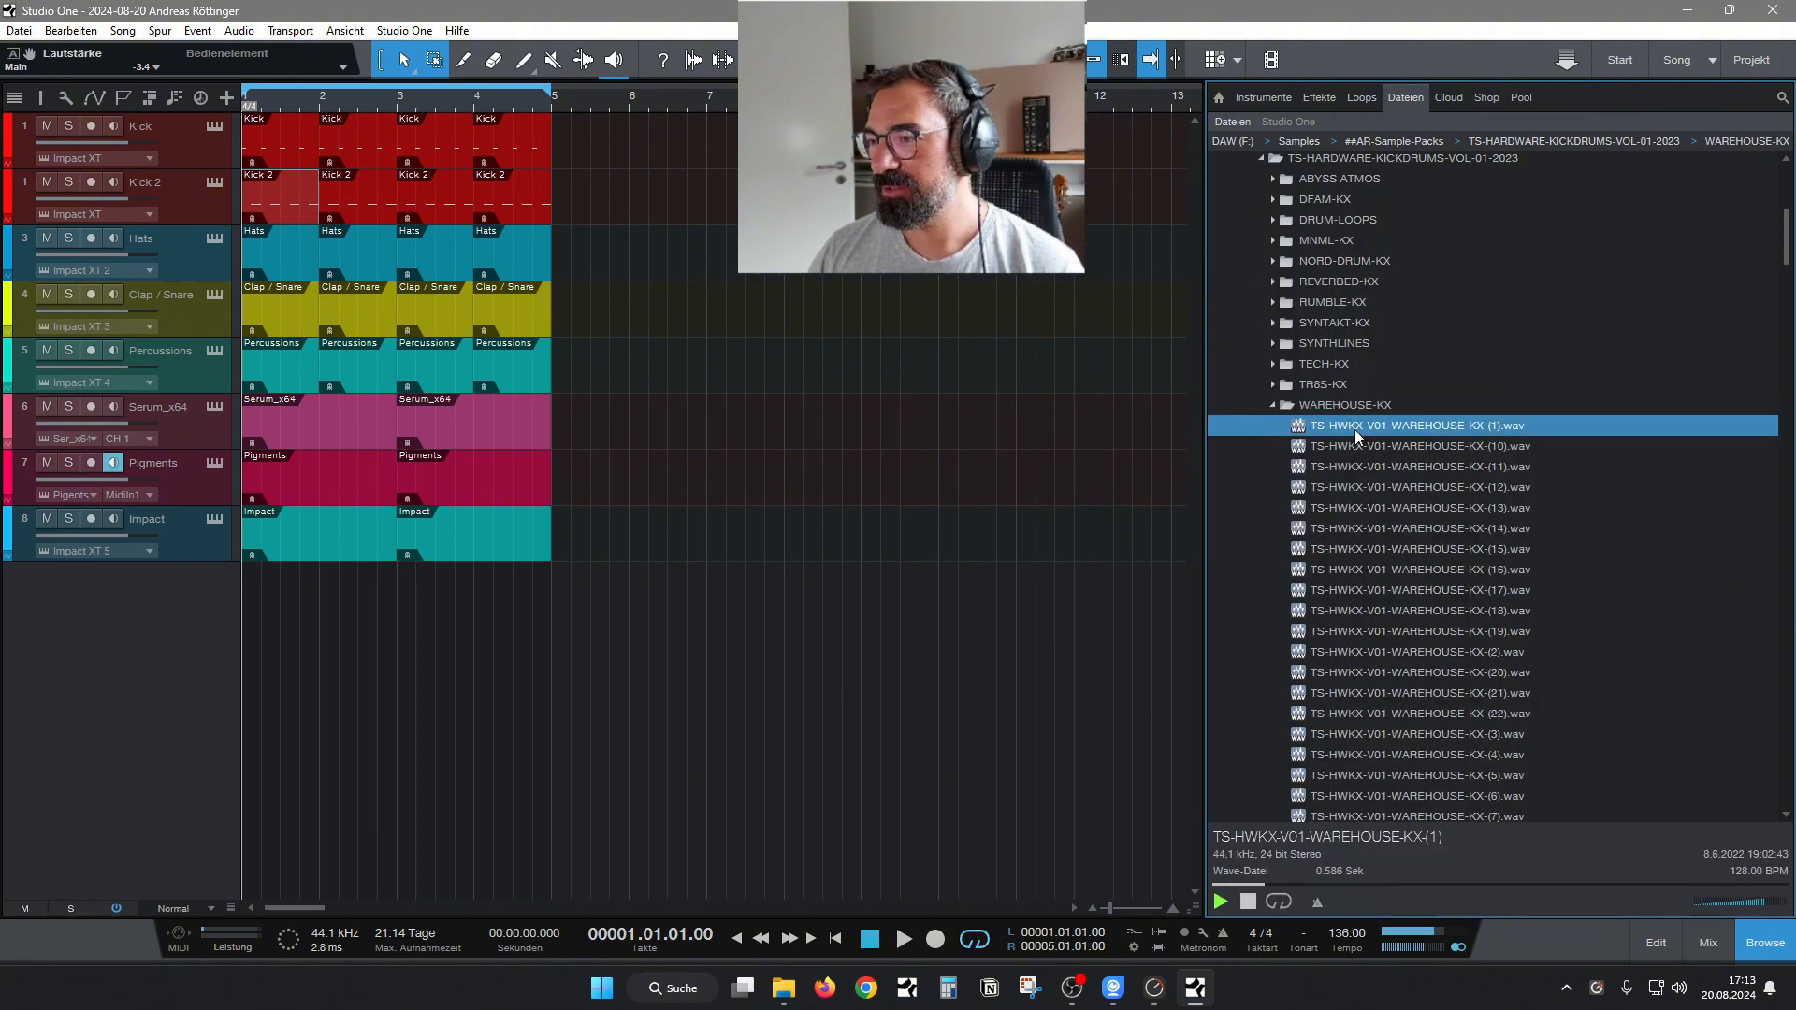
pyautogui.click(1412, 513)
pyautogui.press('Down')
pyautogui.press('Down')
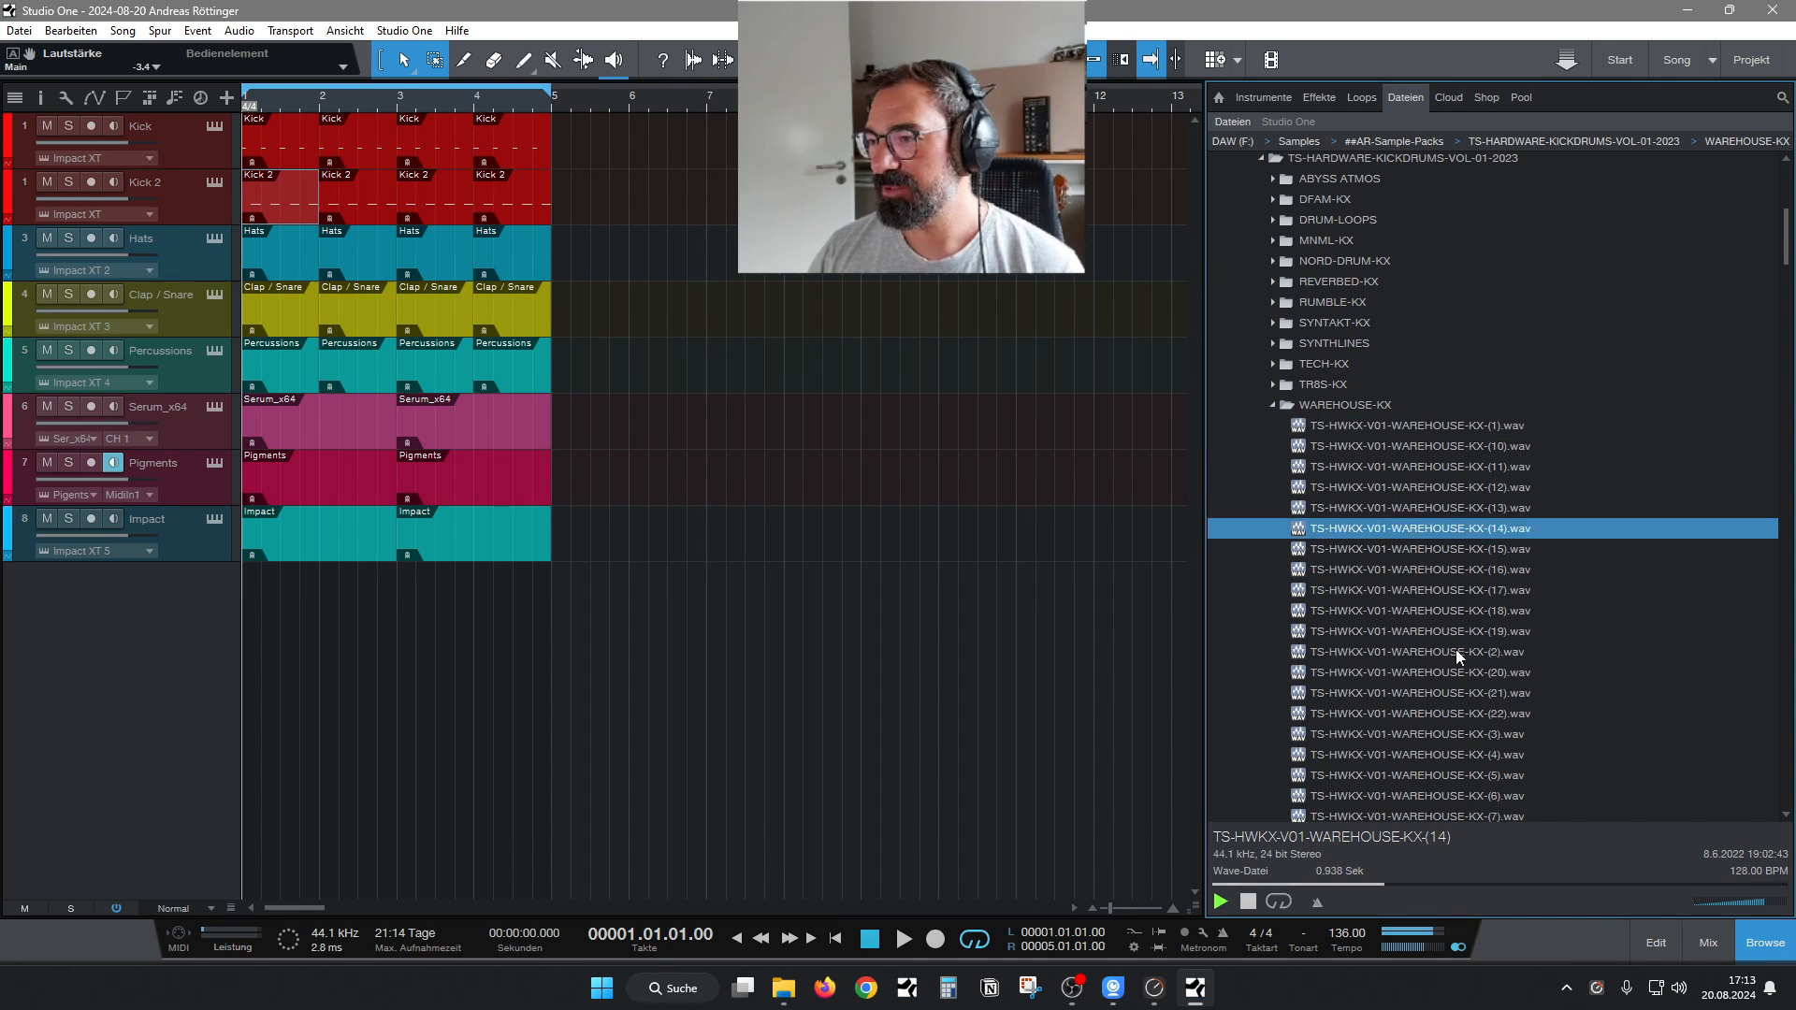
pyautogui.press('Down')
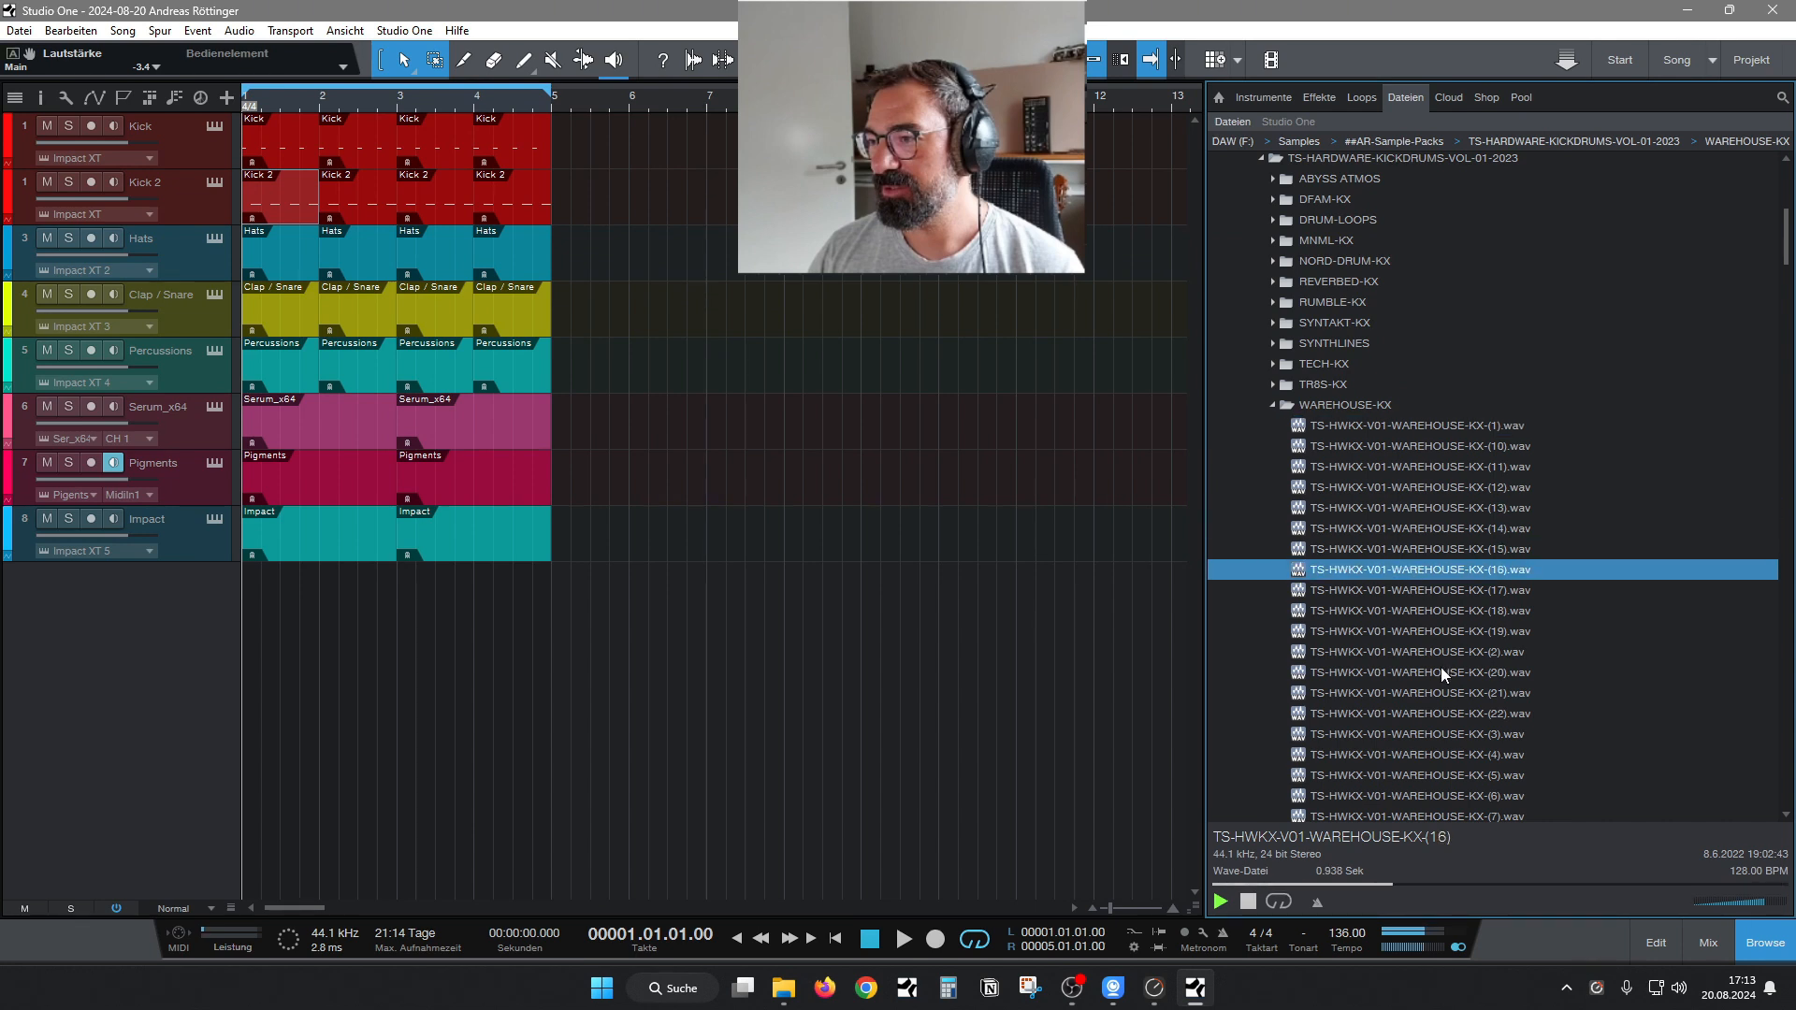
# Continue through the WAREHOUSE-KX samples, auditioning numbers 17, 18, 19, 2, 20 and 21.
pyautogui.scroll(-3, 1791, 246)
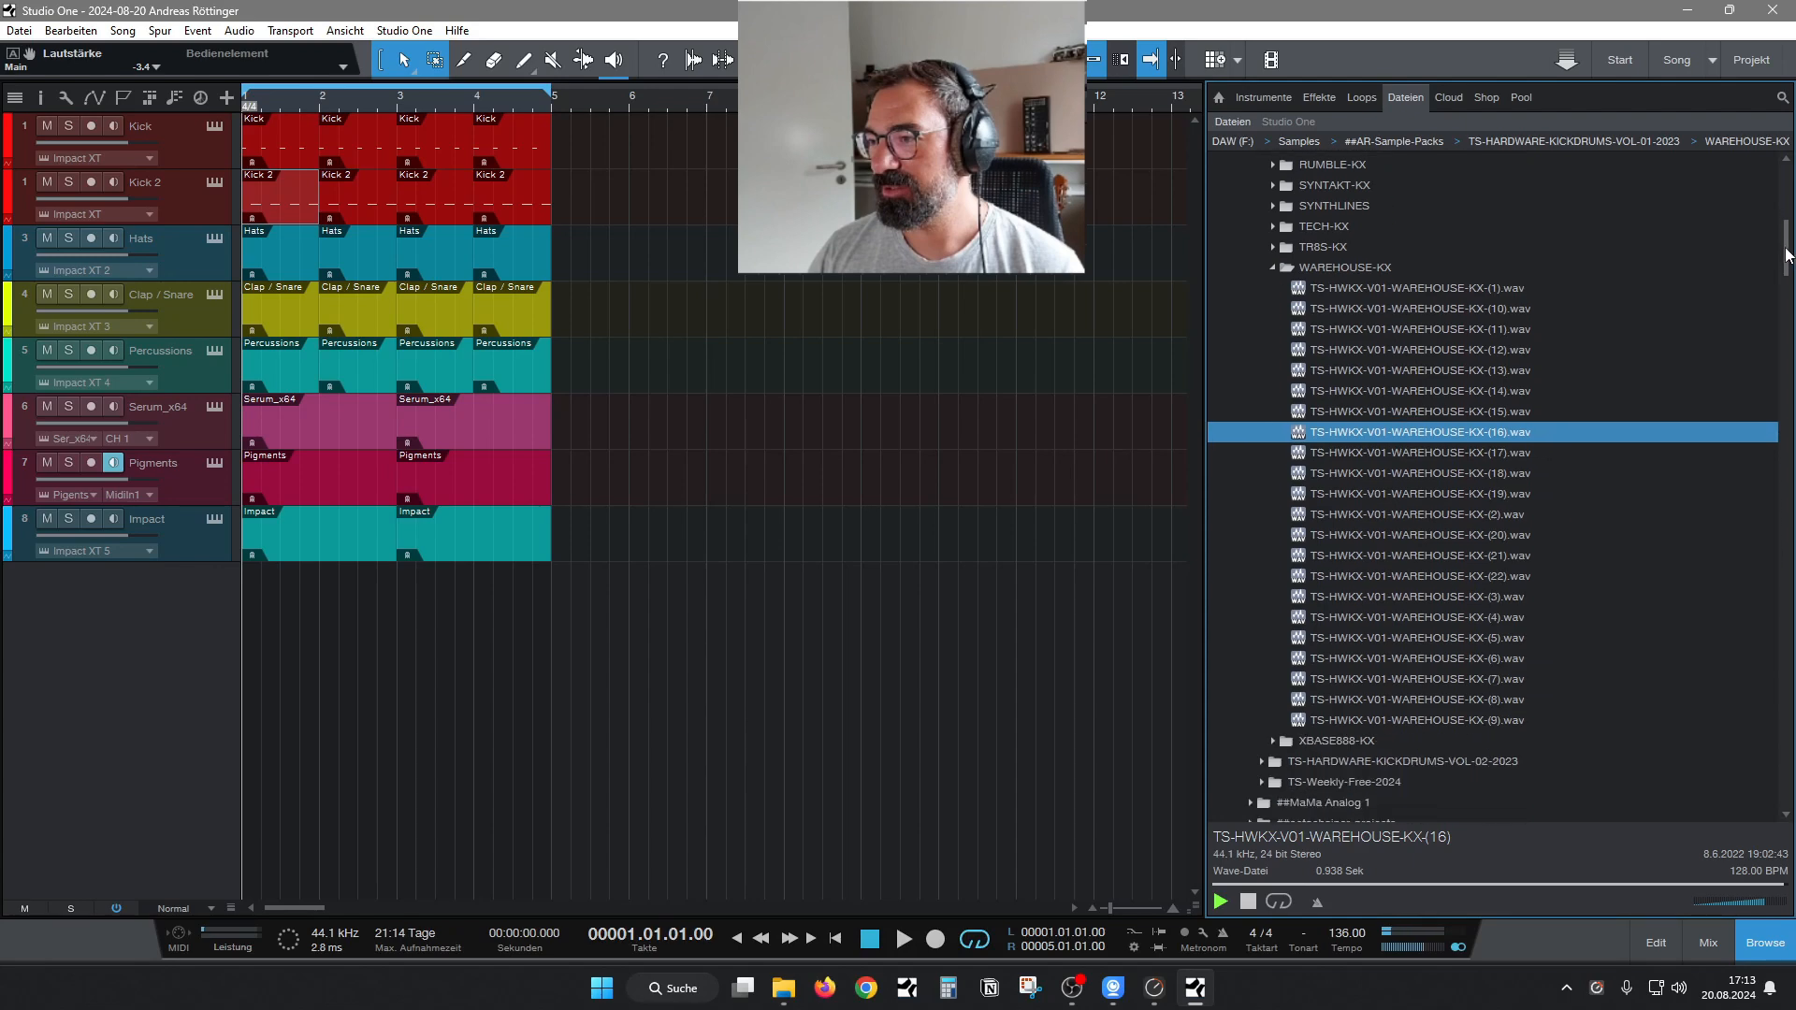
pyautogui.press('Down')
pyautogui.press('Down')
pyautogui.press('Down')
pyautogui.press('Down')
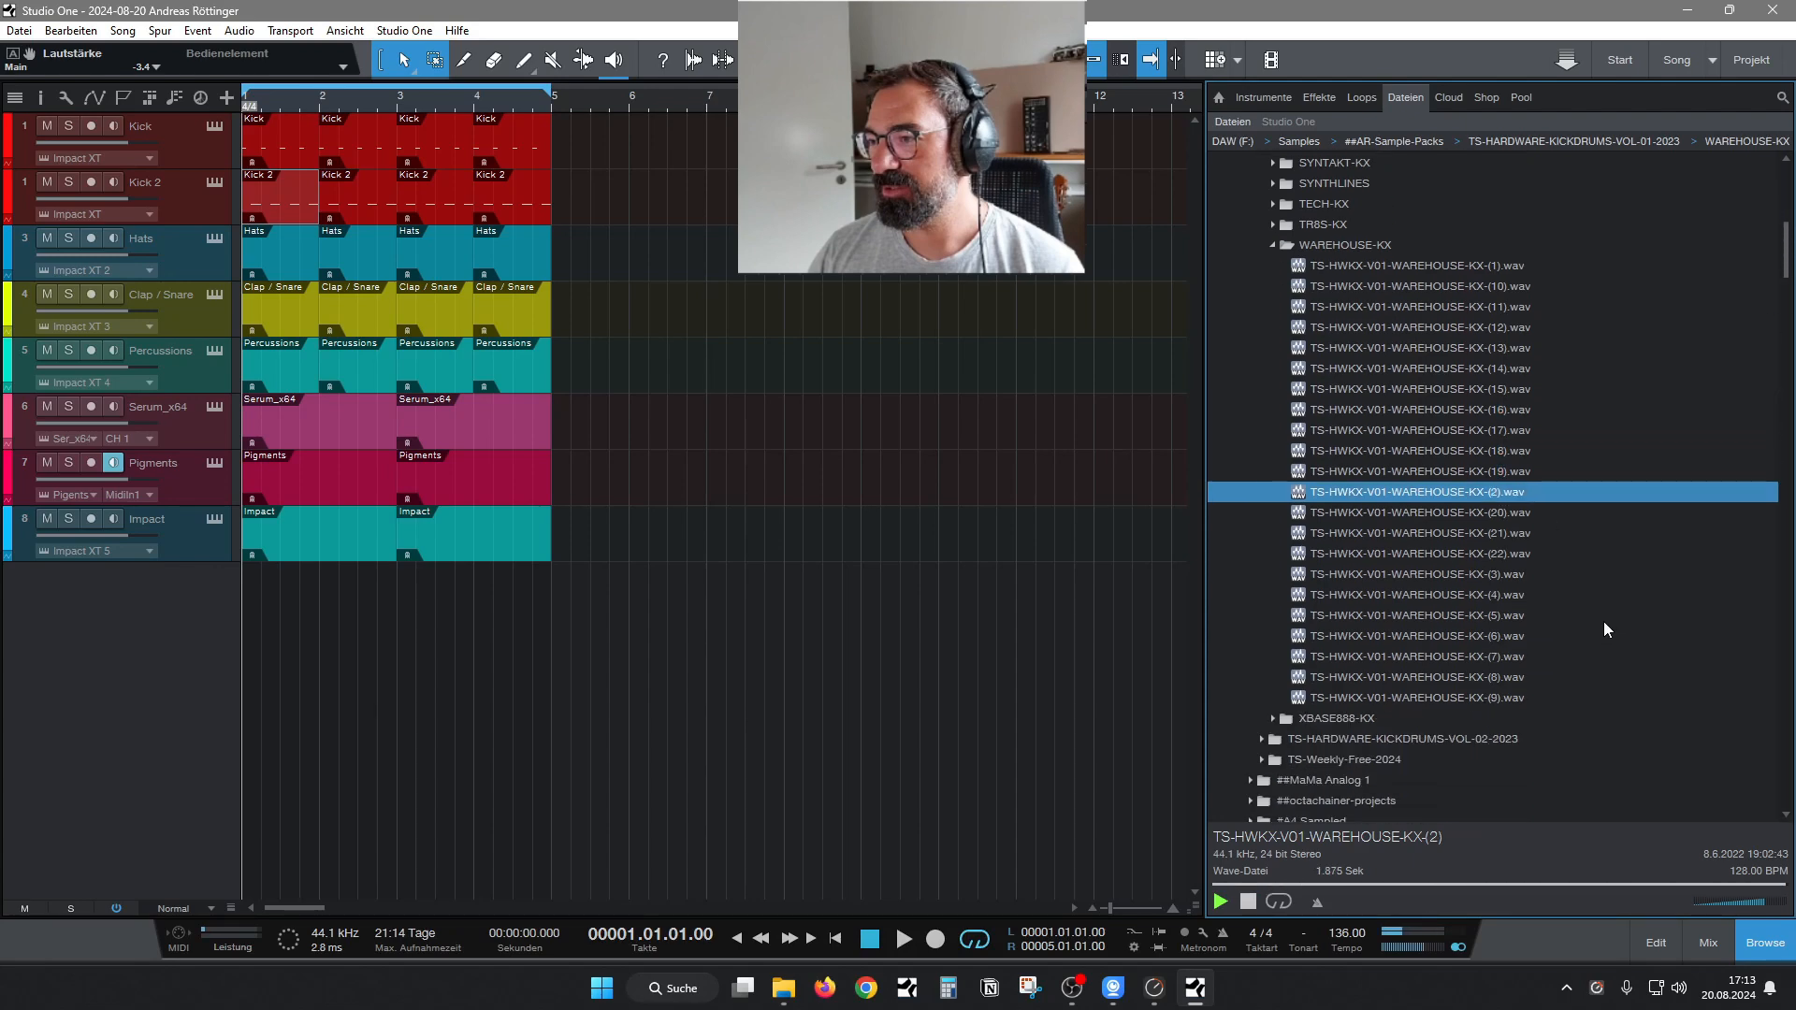
pyautogui.press('Down')
pyautogui.press('Down')
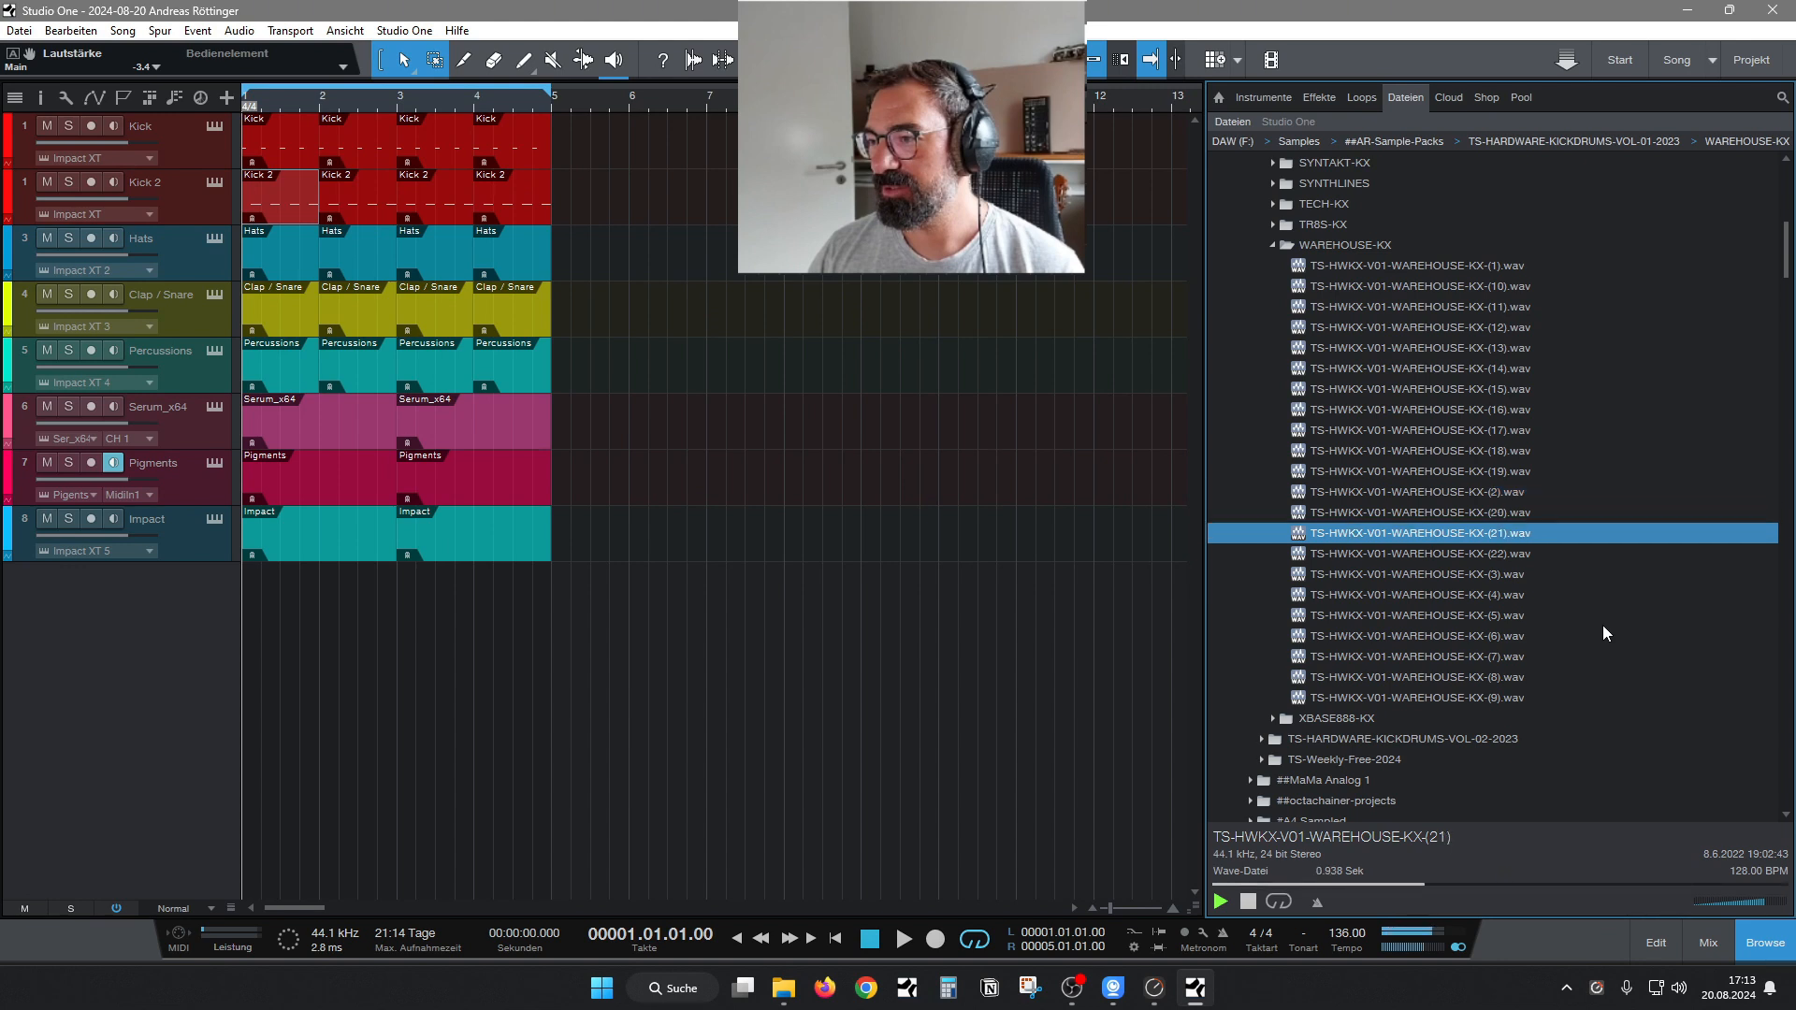
# Audition the remaining WAREHOUSE-KX samples: number 22 and numbers 3 through 9.
pyautogui.press('Down')
pyautogui.press('Down')
pyautogui.press('Down')
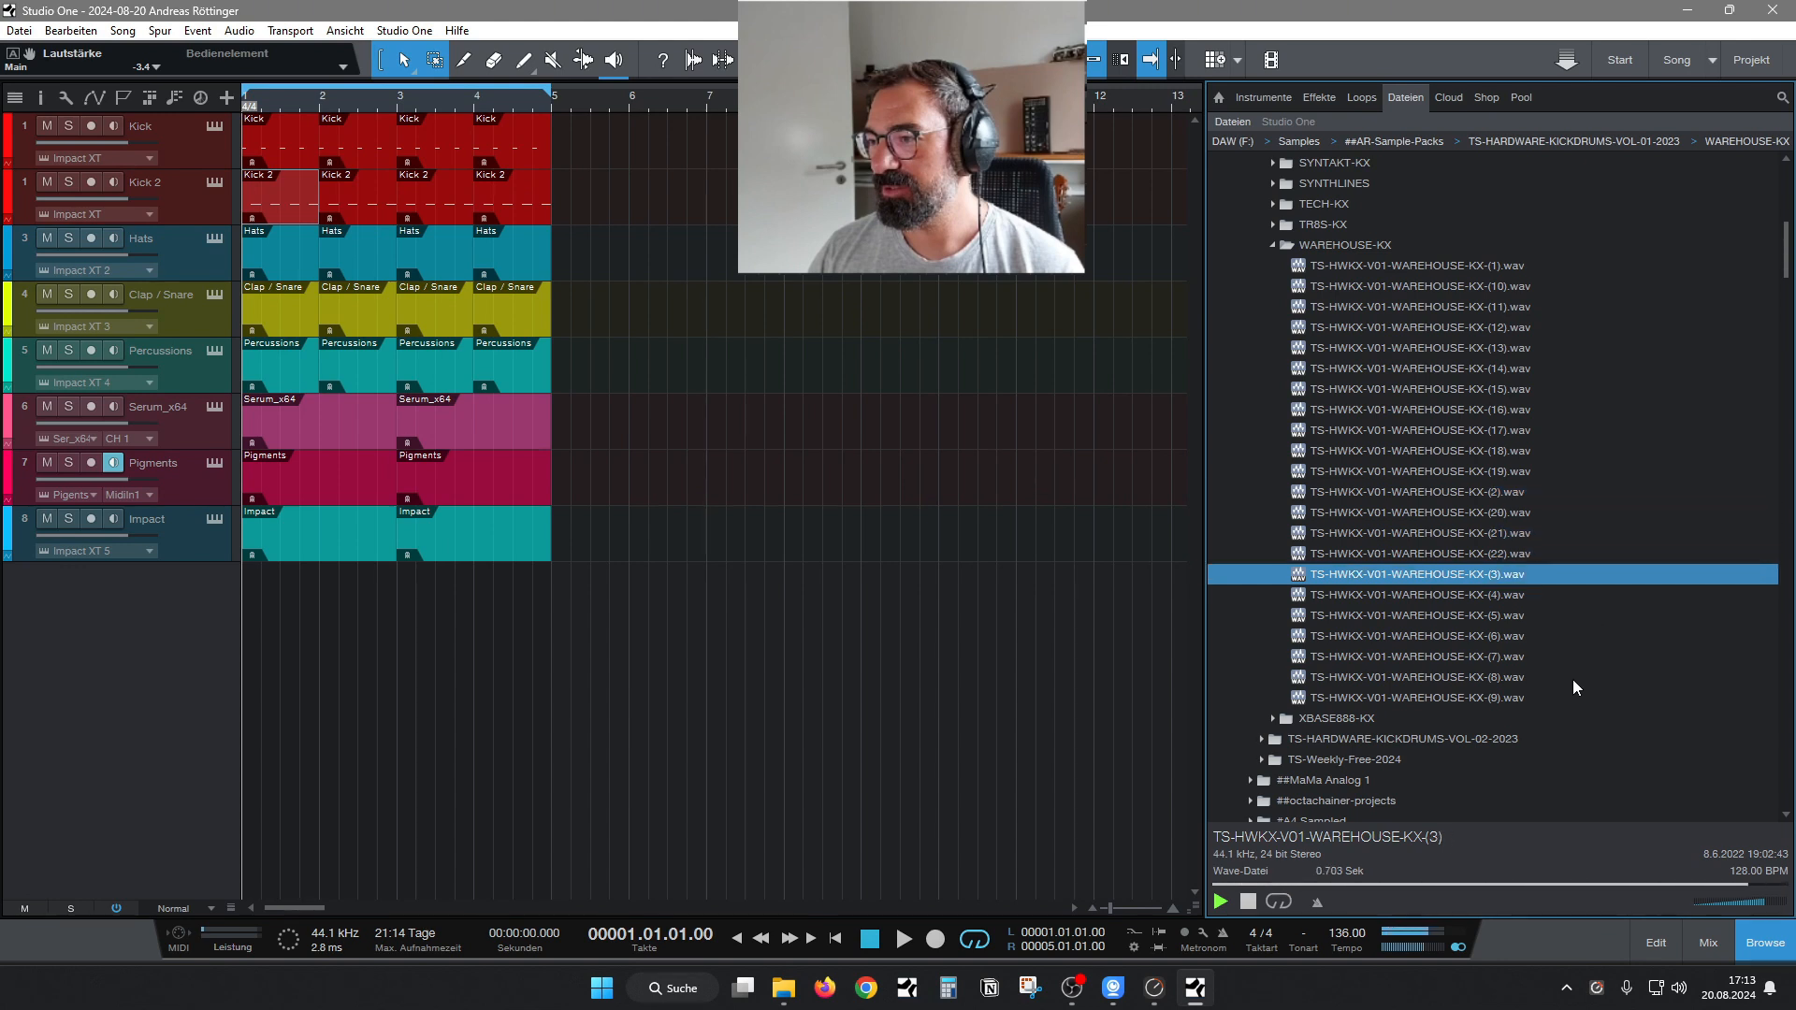
pyautogui.press('Down')
pyautogui.press('Down')
pyautogui.press('Down')
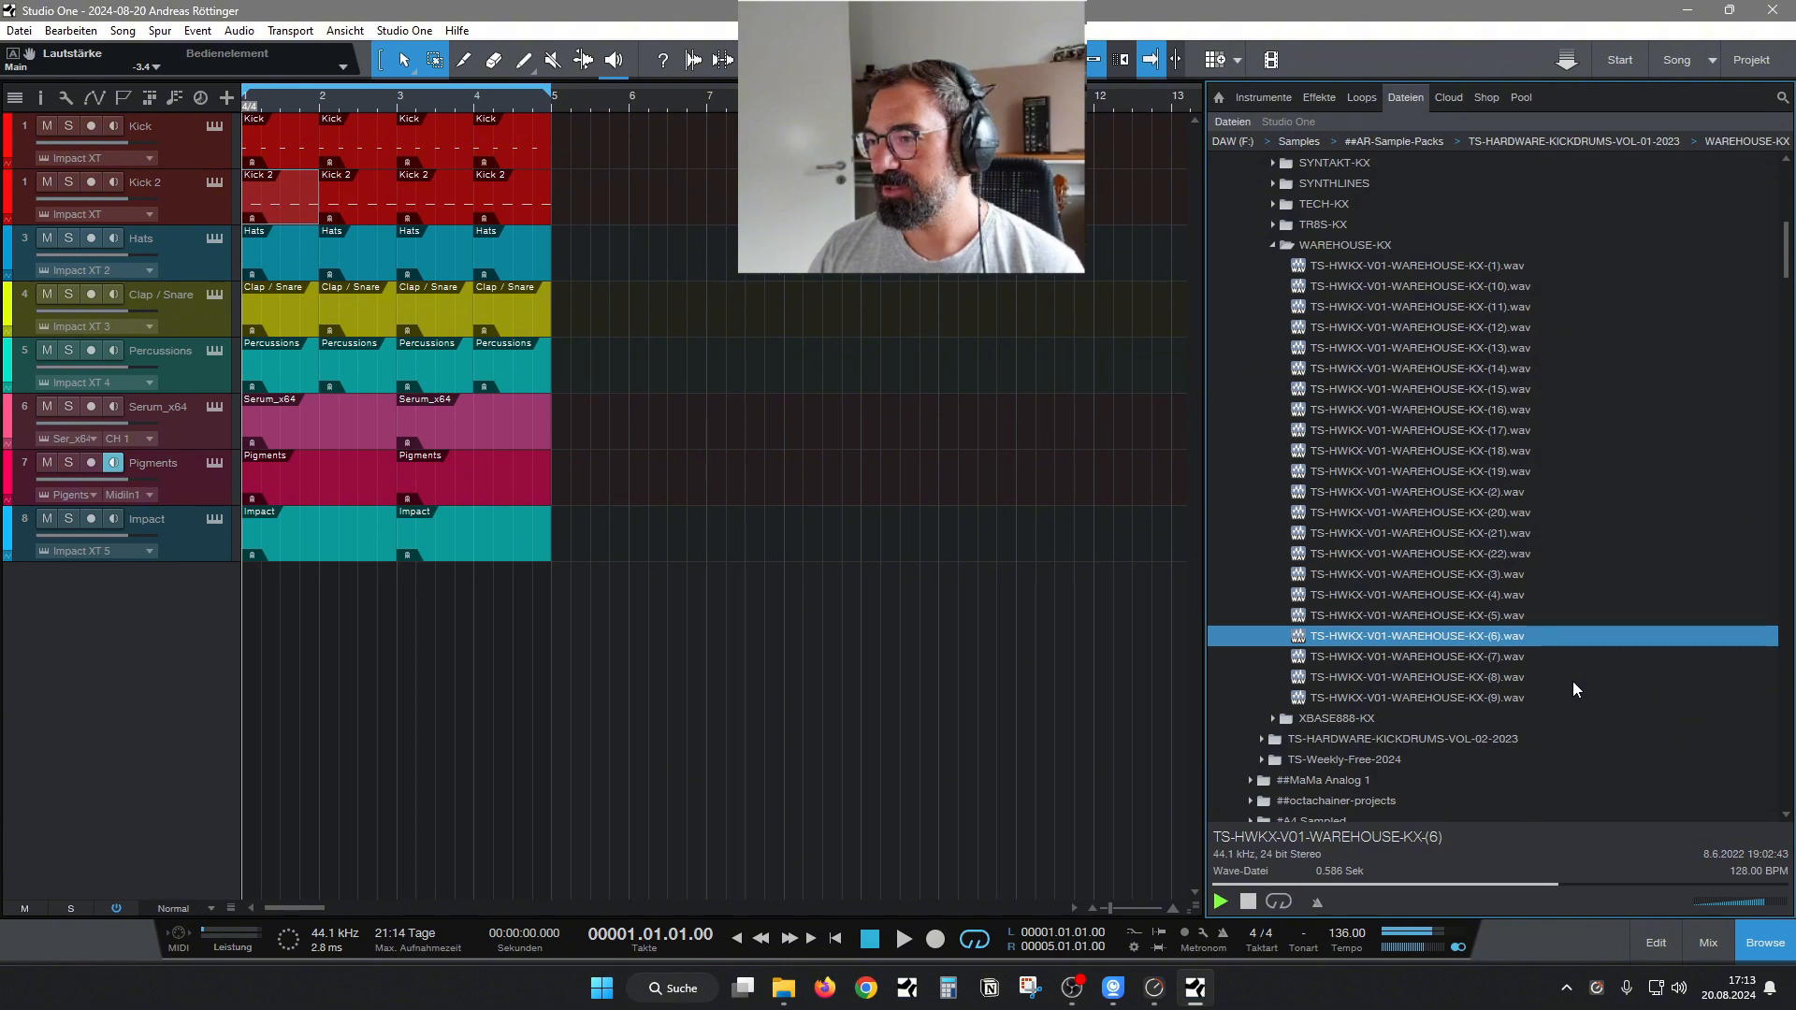
pyautogui.press('Down')
pyautogui.press('Down')
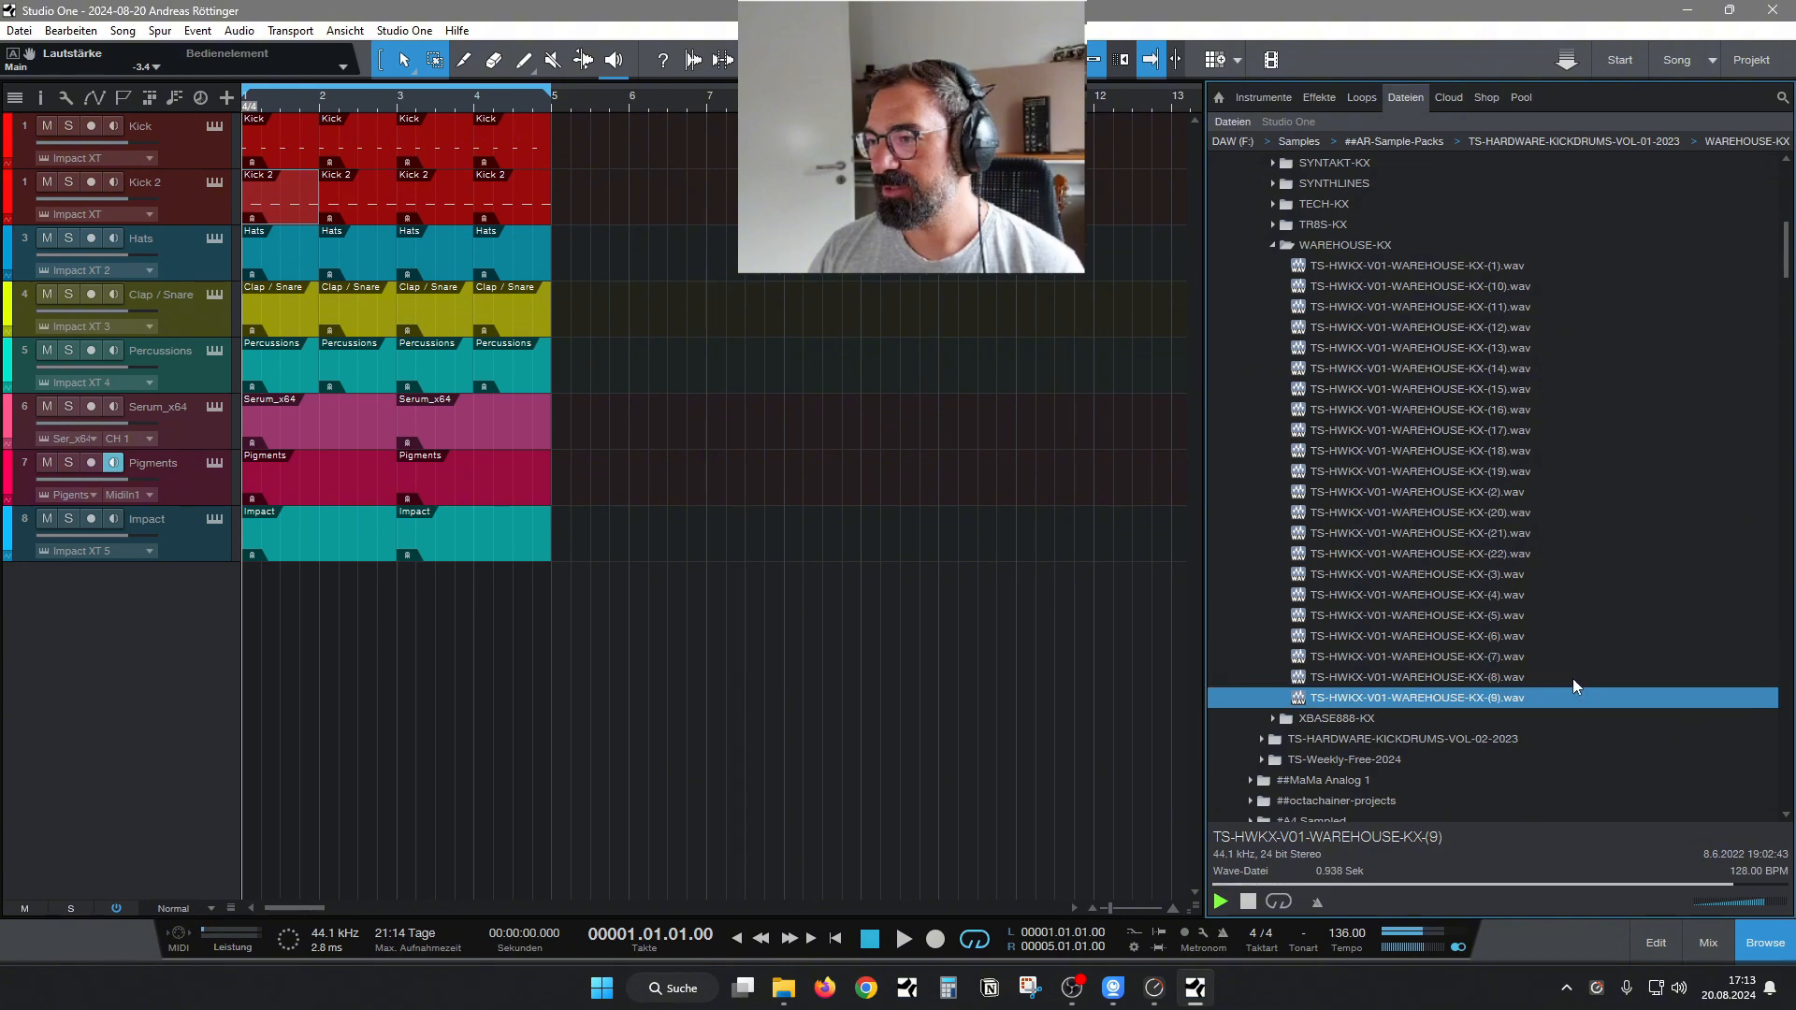
# Switch from the WAREHOUSE-KX folder to ABYSS ATMOS and audition its samples 1 and 12.
pyautogui.press('Left')
pyautogui.press('Left')
pyautogui.scroll(5, 1480, 653)
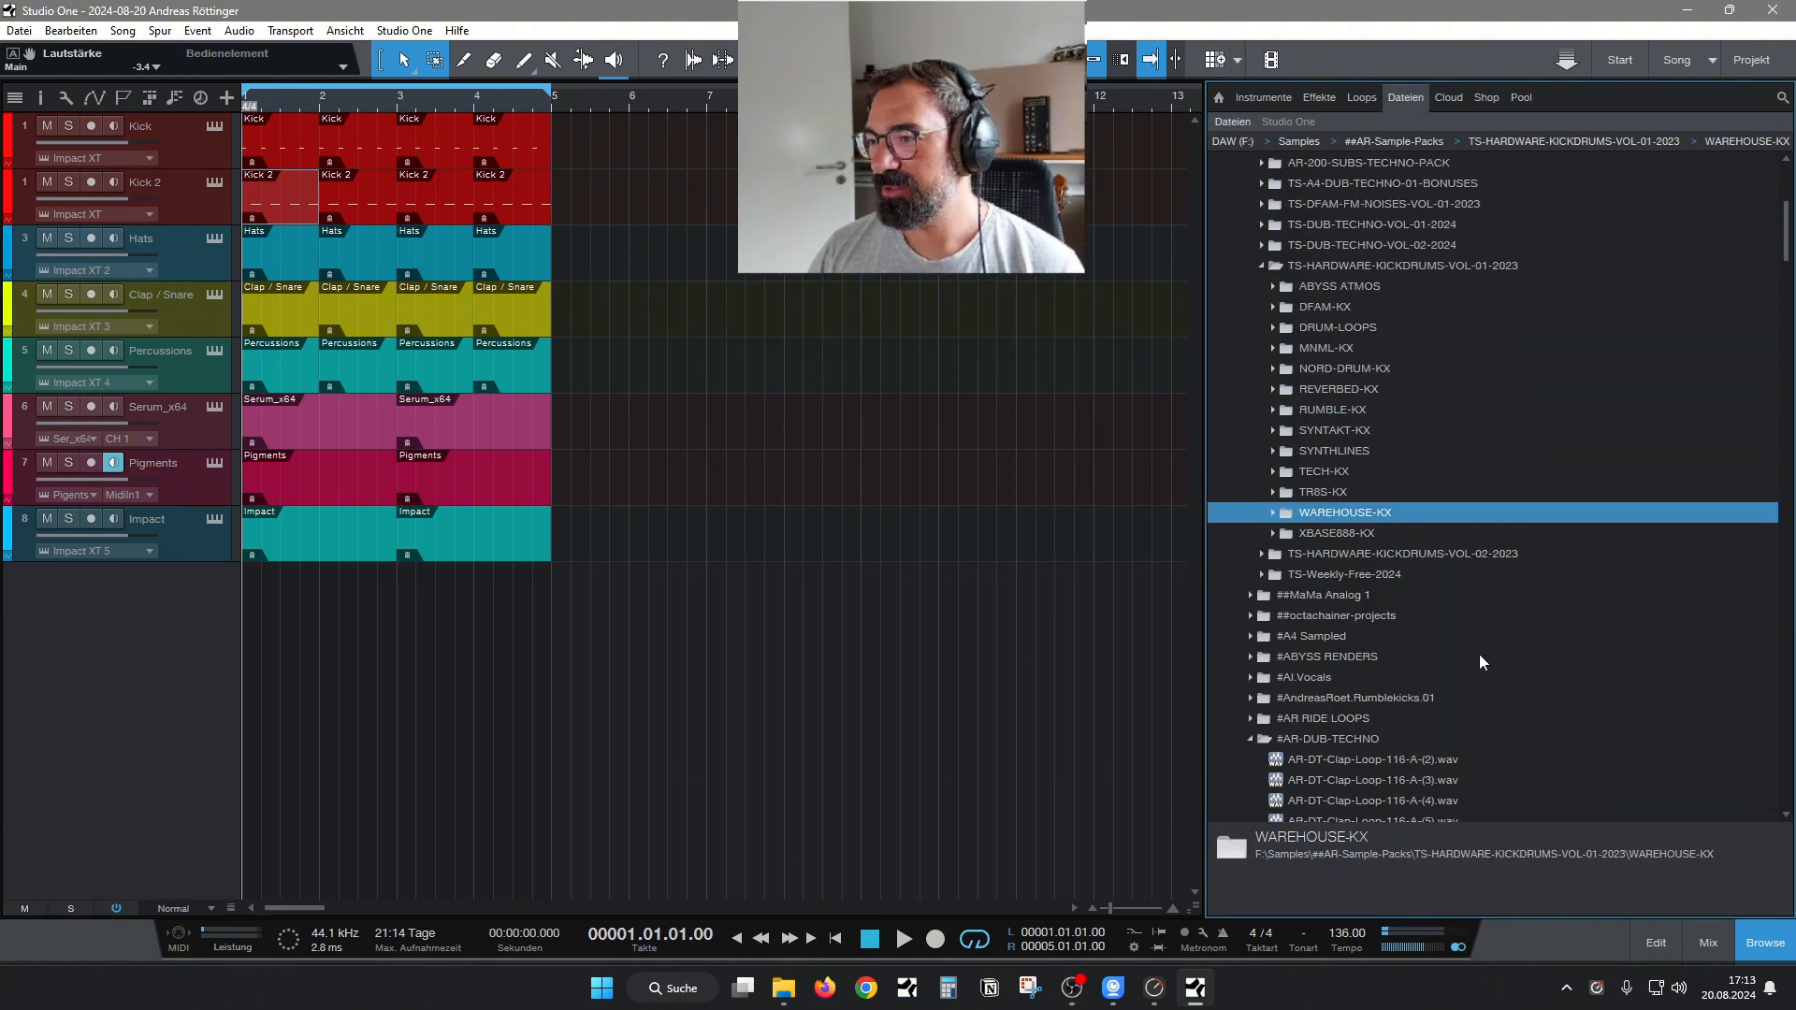
pyautogui.click(1276, 287)
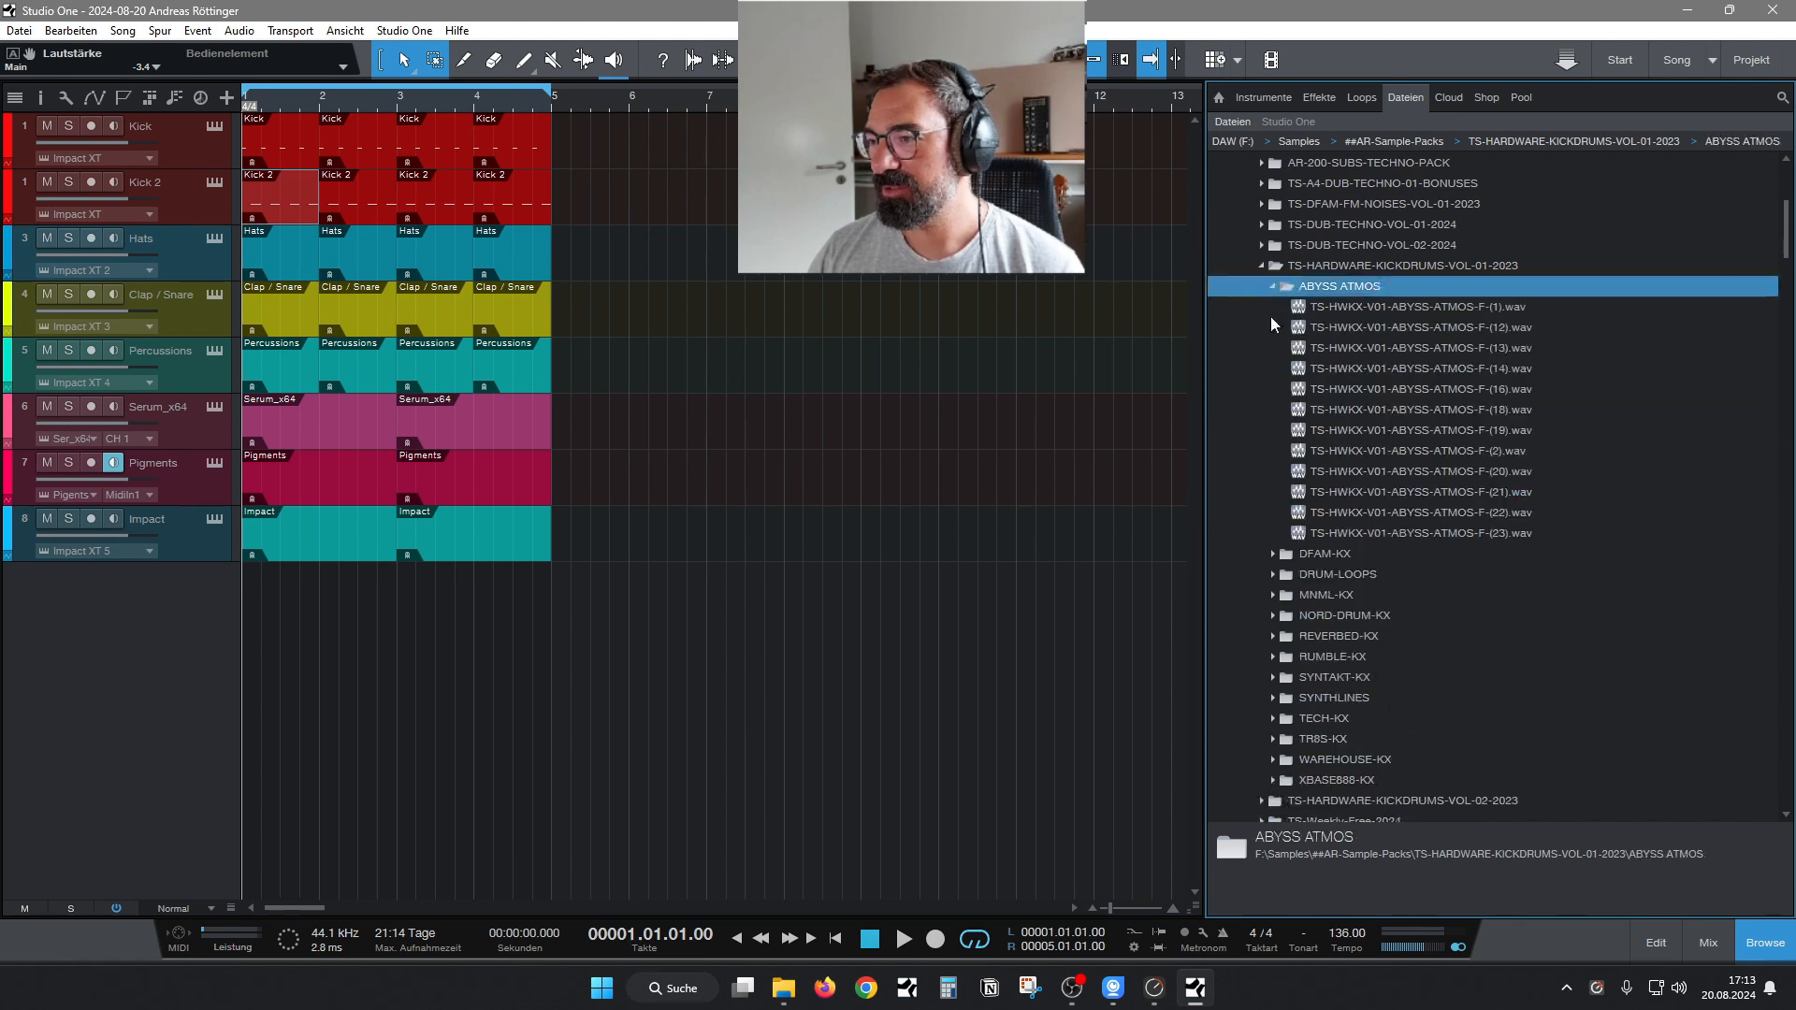
pyautogui.click(1364, 311)
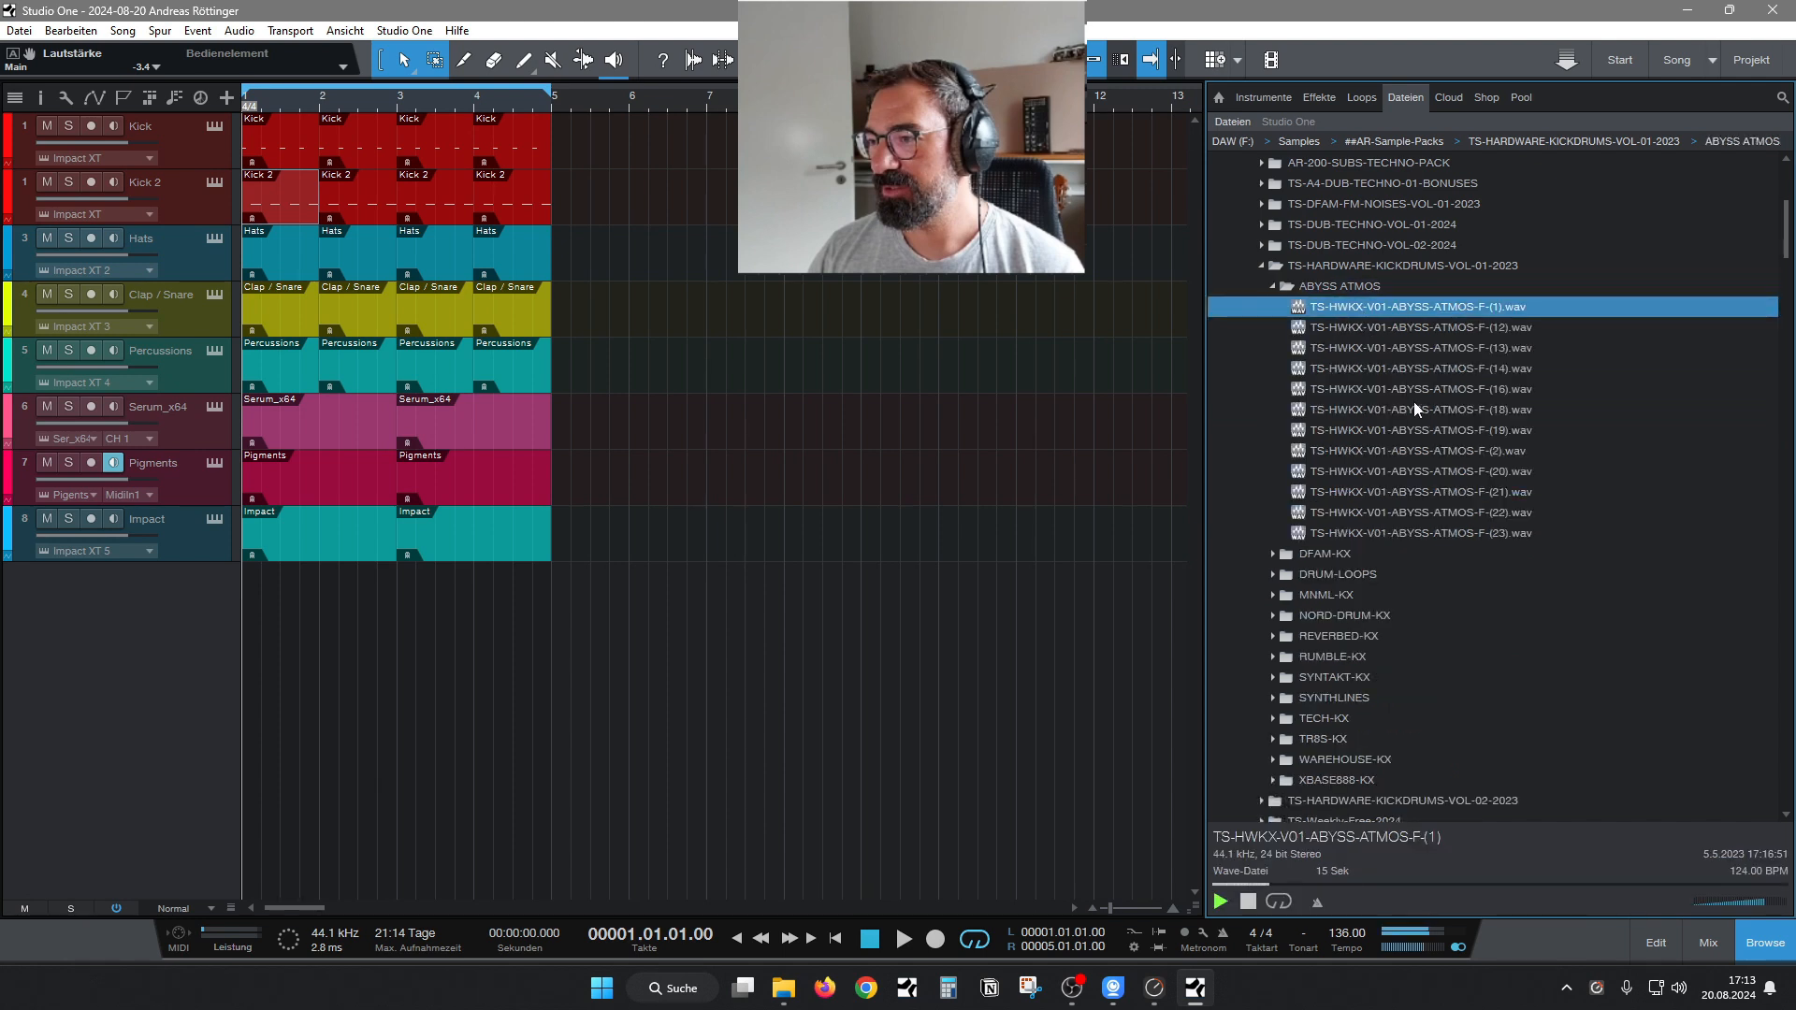
pyautogui.press('Down')
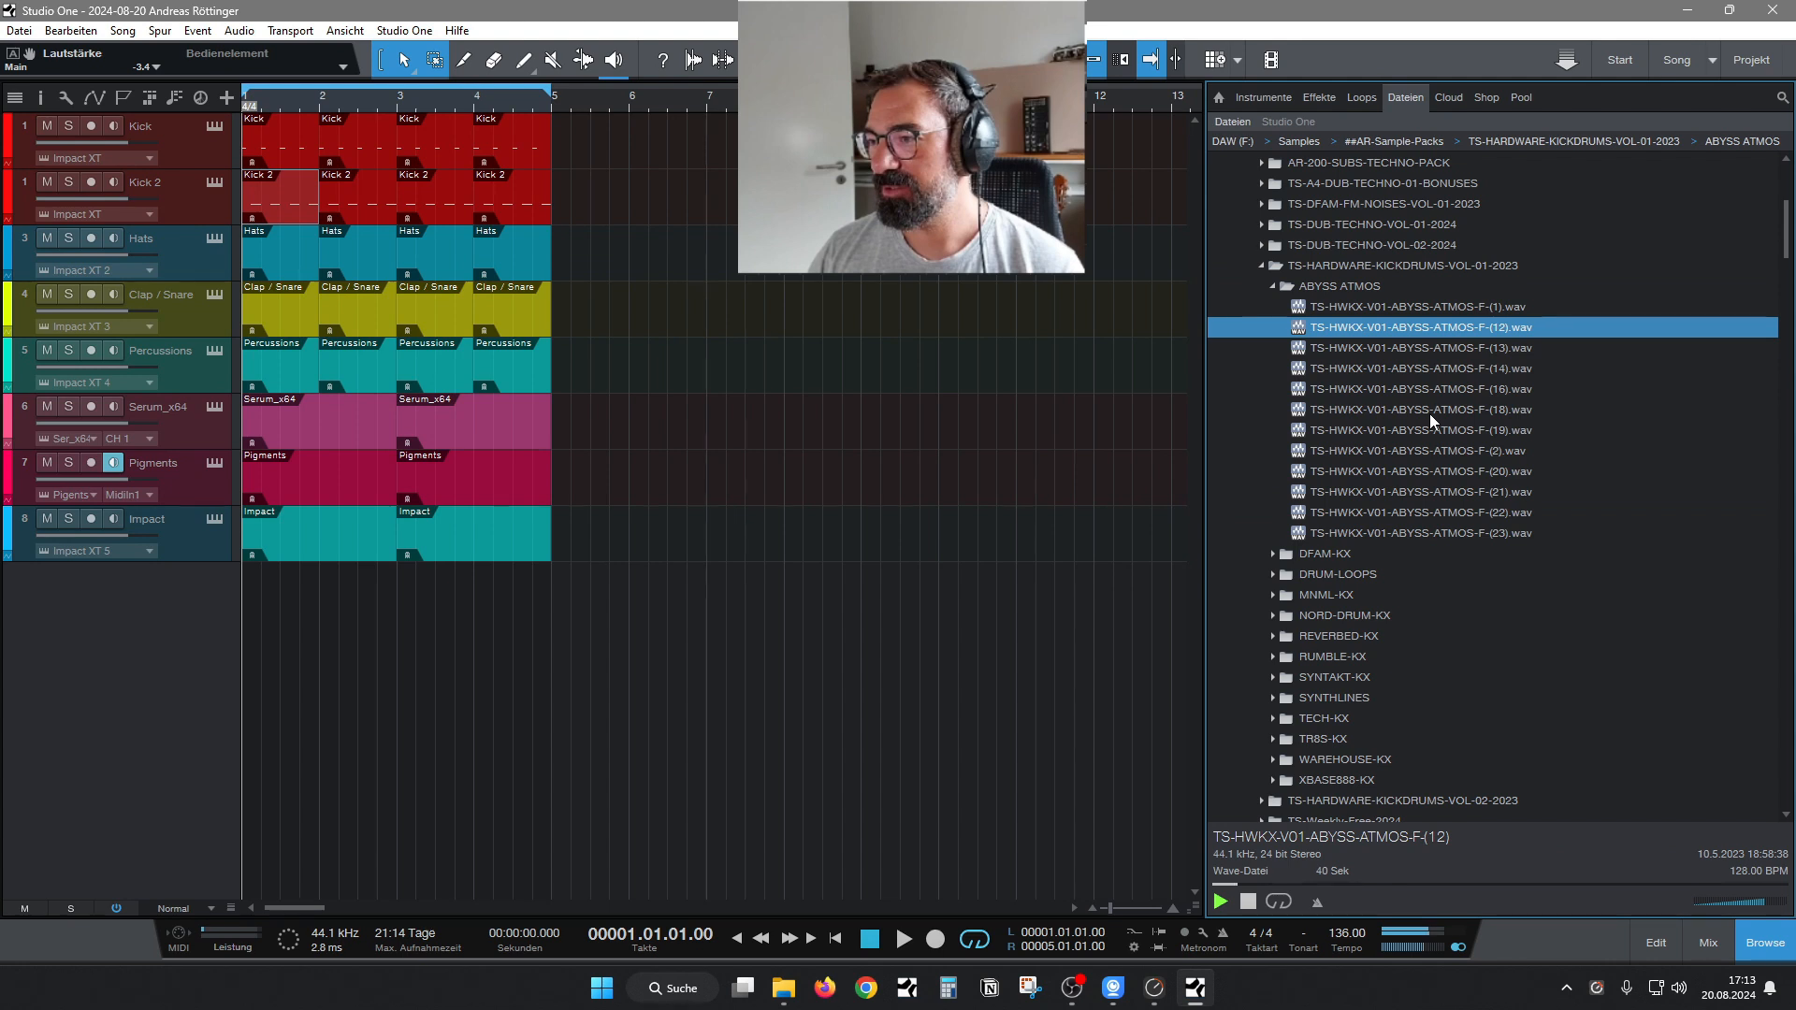
# Audition ABYSS ATMOS samples 14, 18, 2, 21 and 23.
pyautogui.click(1428, 372)
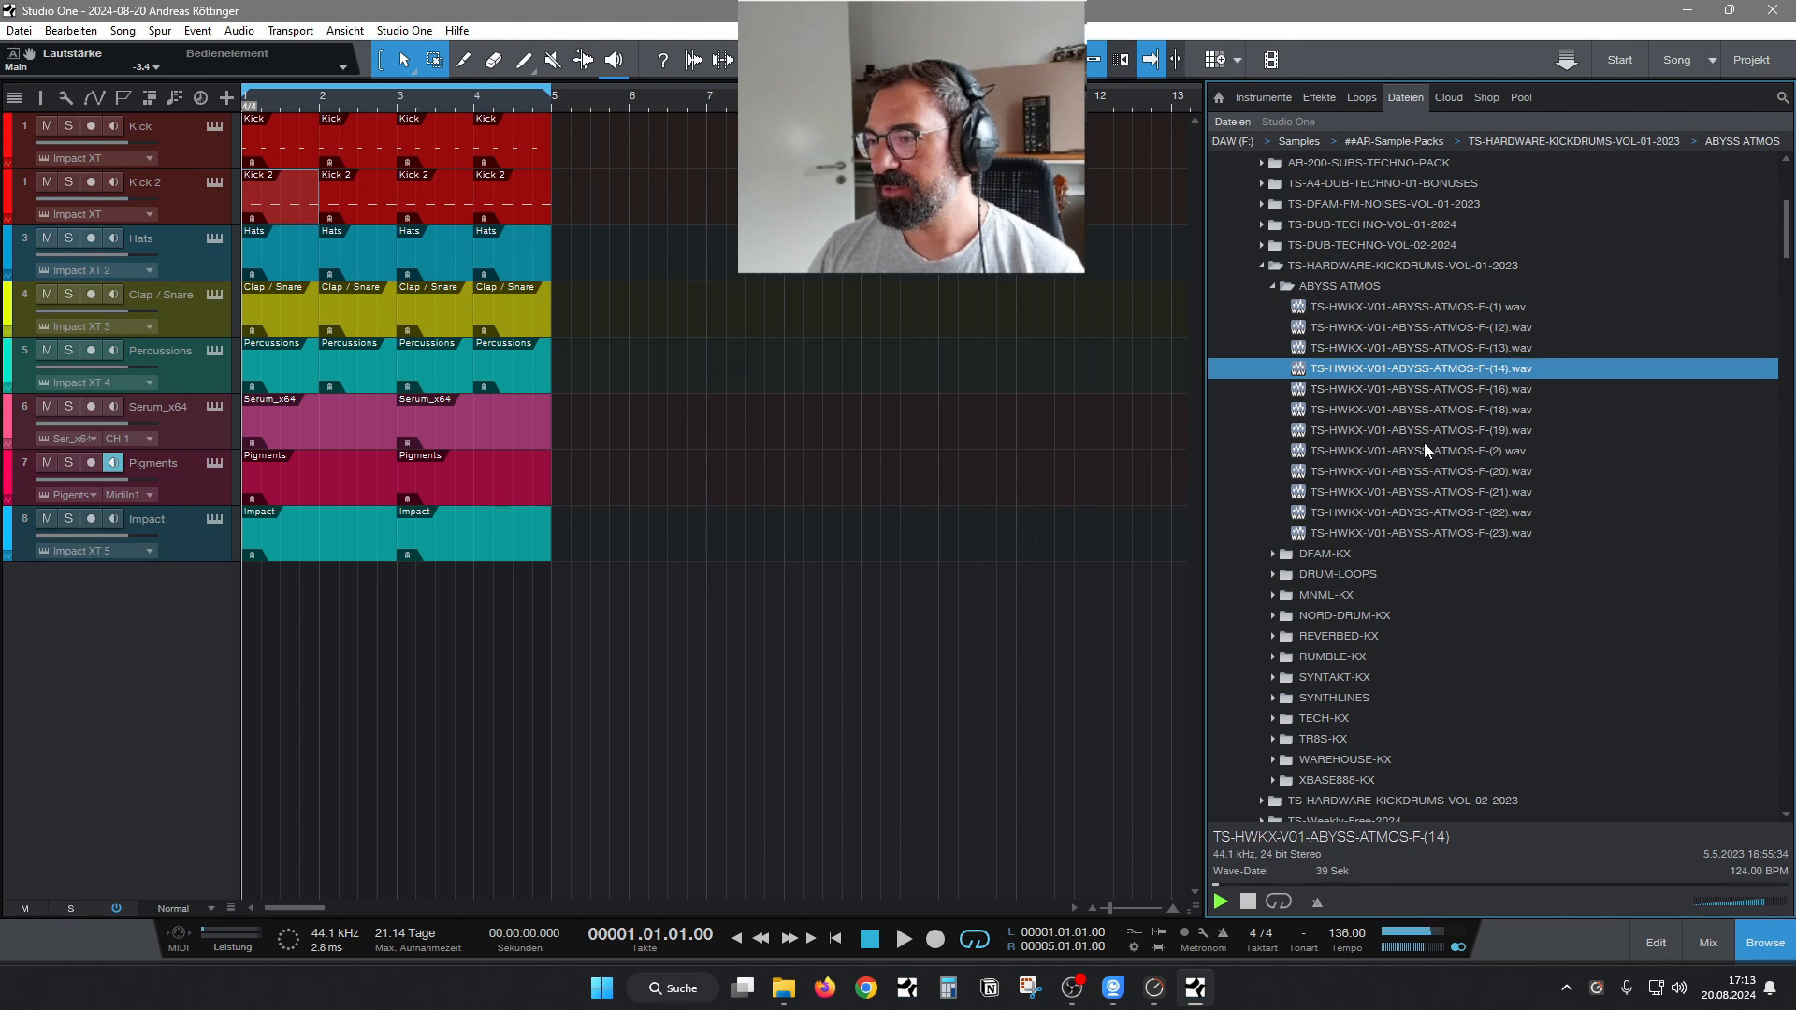
pyautogui.click(1424, 414)
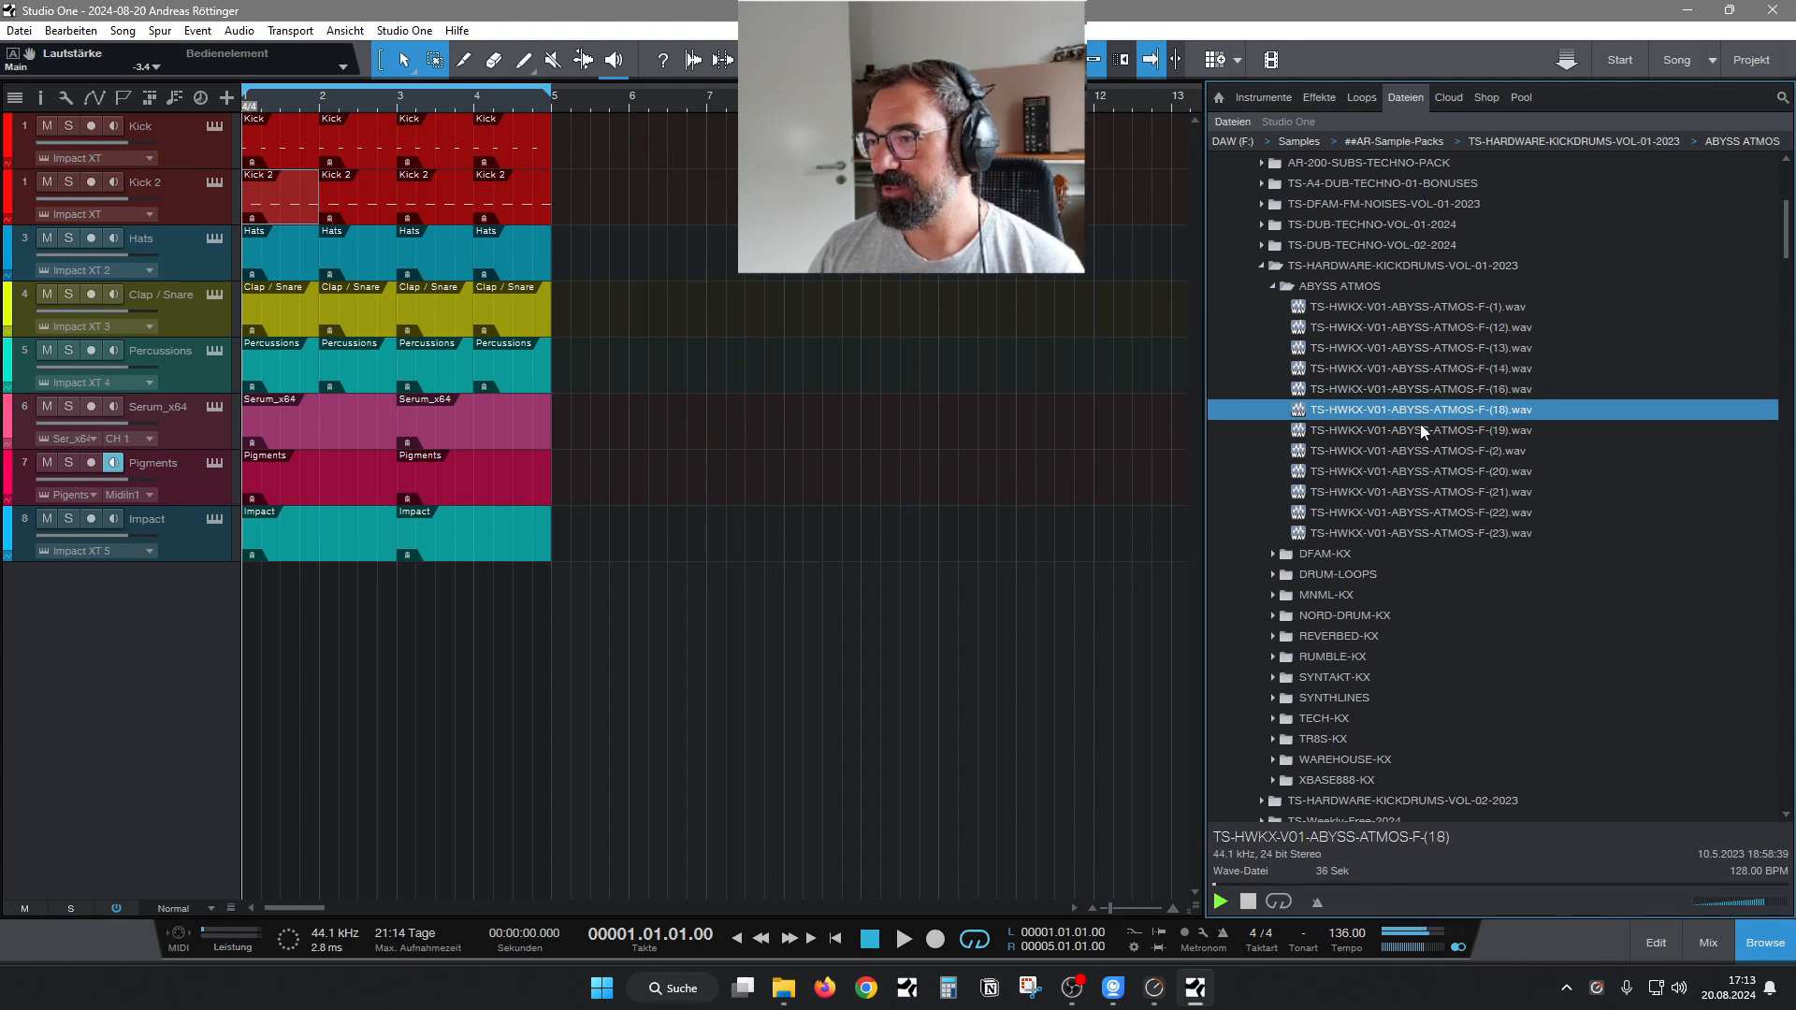
pyautogui.click(1407, 451)
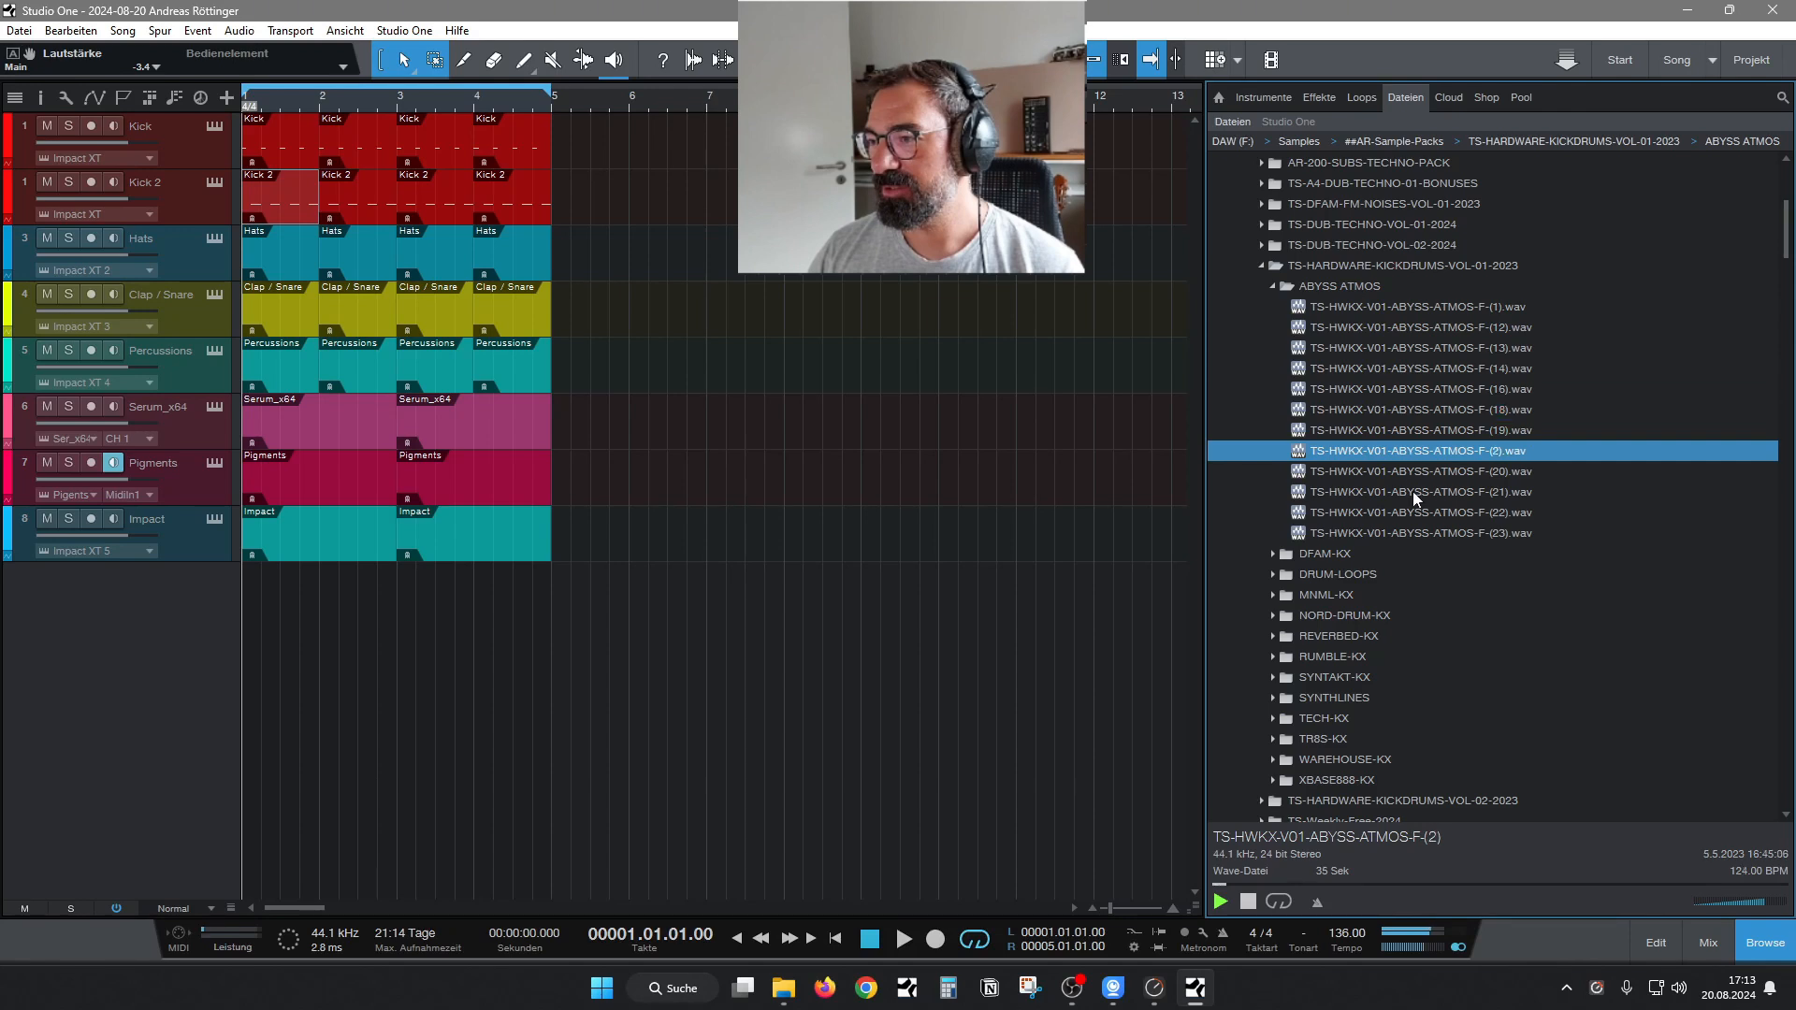
pyautogui.click(1413, 493)
pyautogui.click(1406, 534)
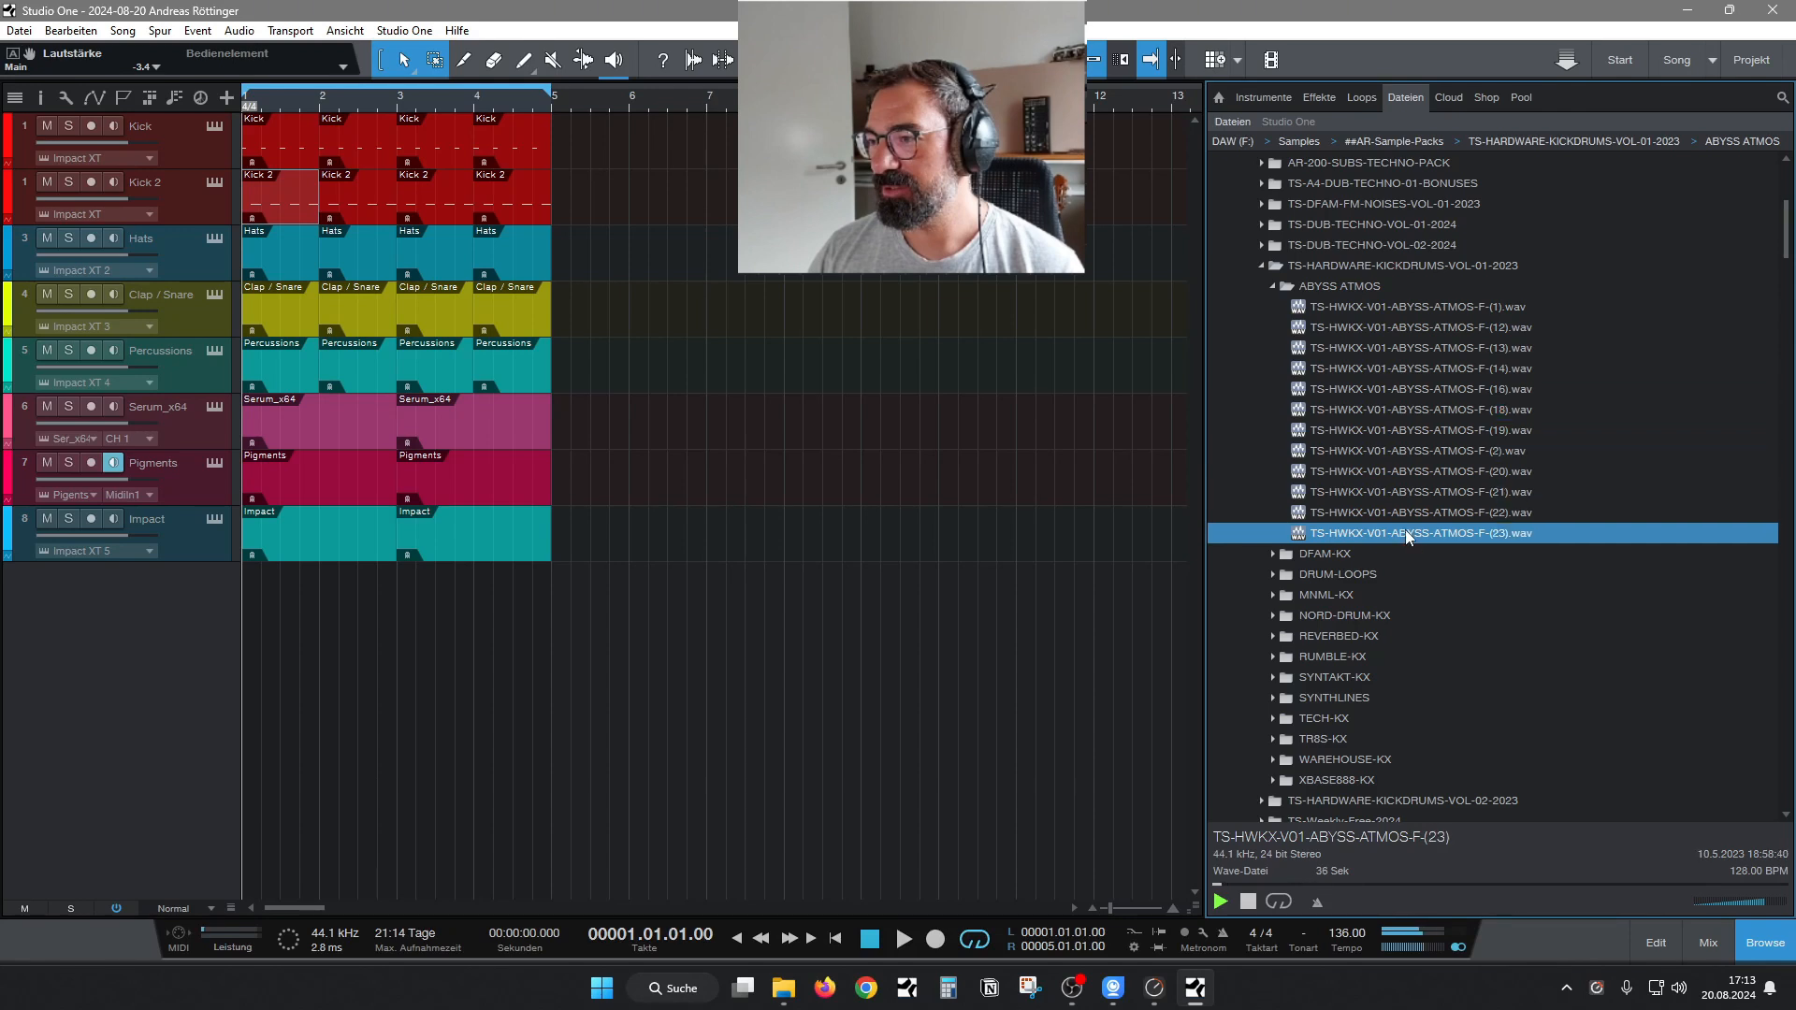
# Switch from the ABYSS ATMOS folder to DRUM-LOOPS and audition drum loops 16 and 19.
pyautogui.press('Left')
pyautogui.press('Left')
pyautogui.press('Down')
pyautogui.press('Down')
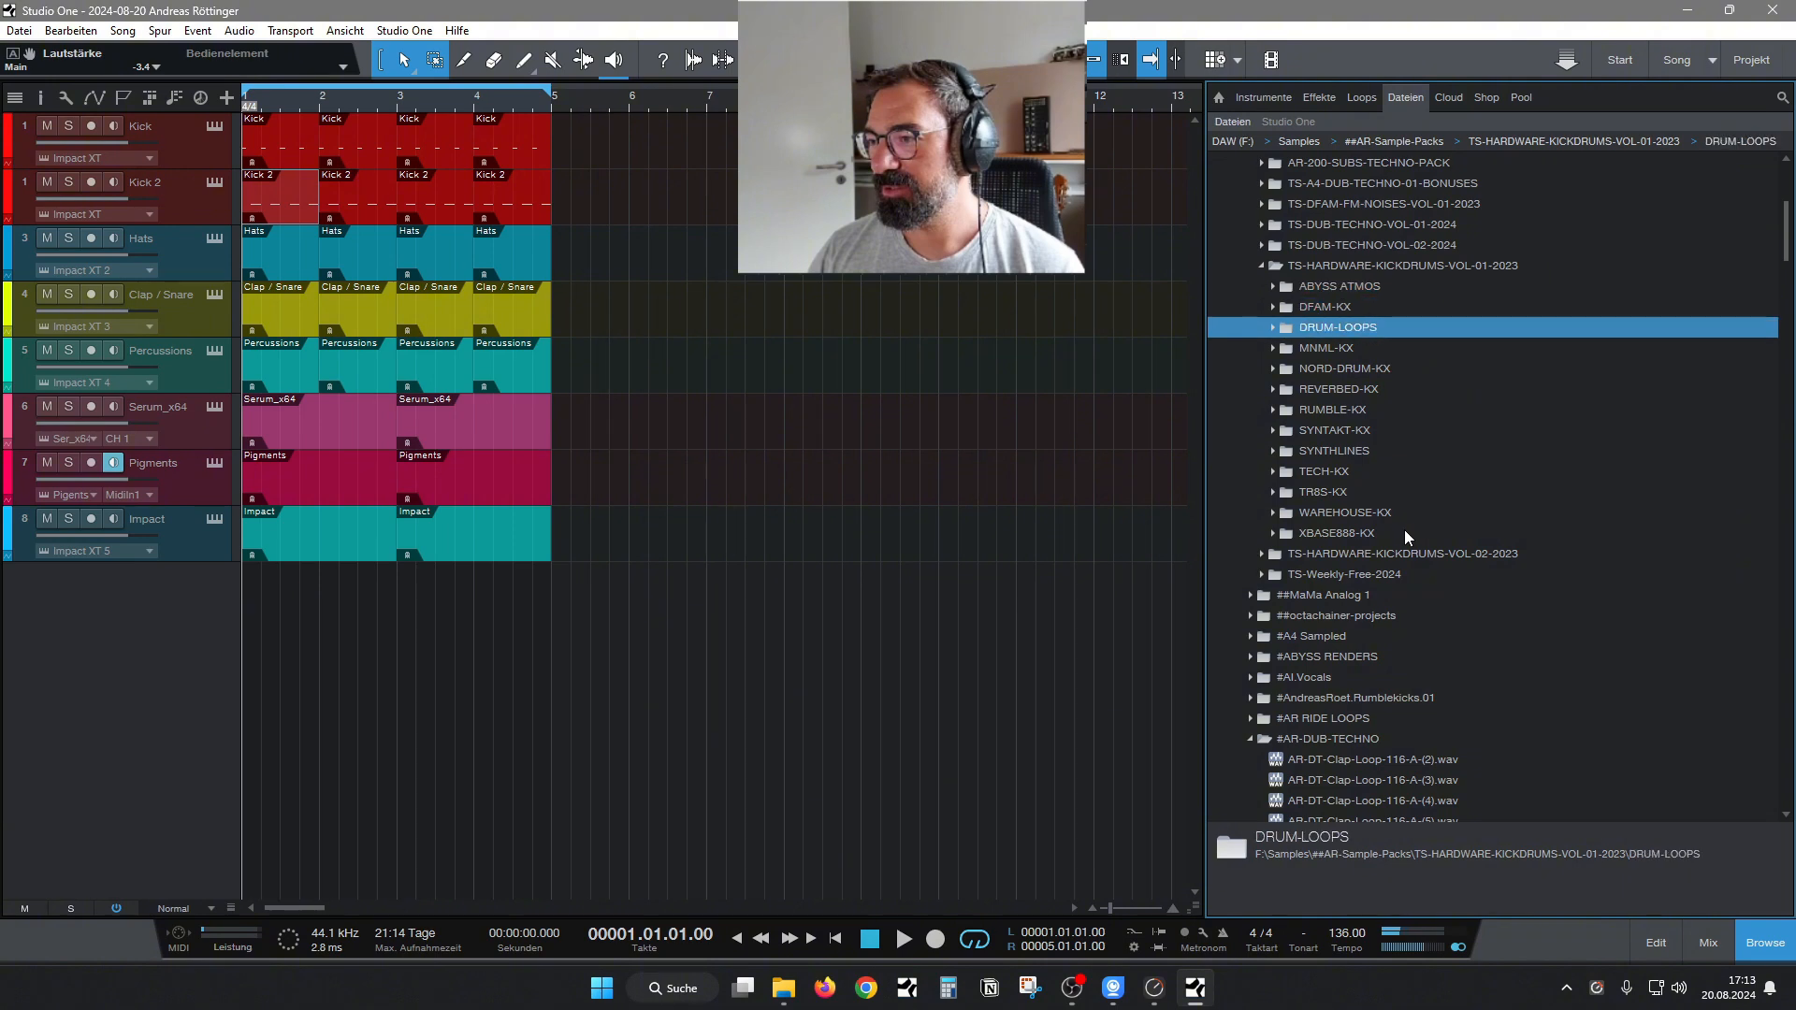
pyautogui.press('Right')
pyautogui.click(1417, 382)
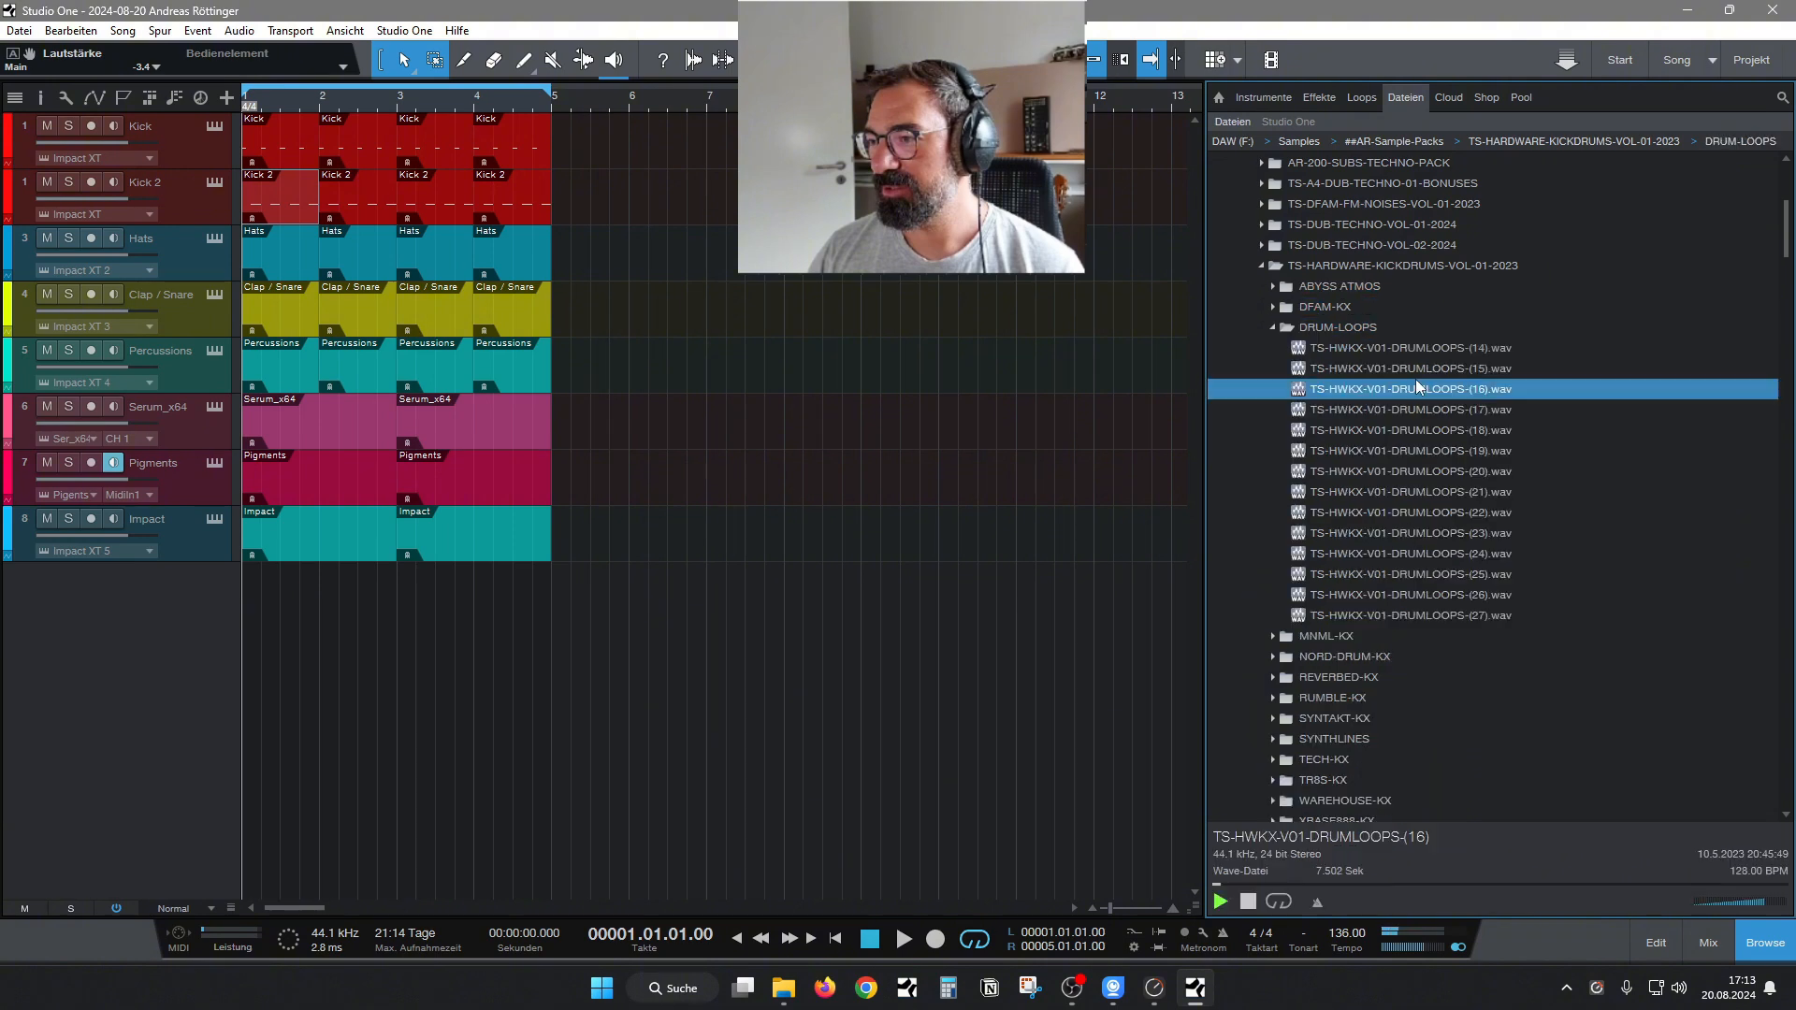
pyautogui.click(1416, 453)
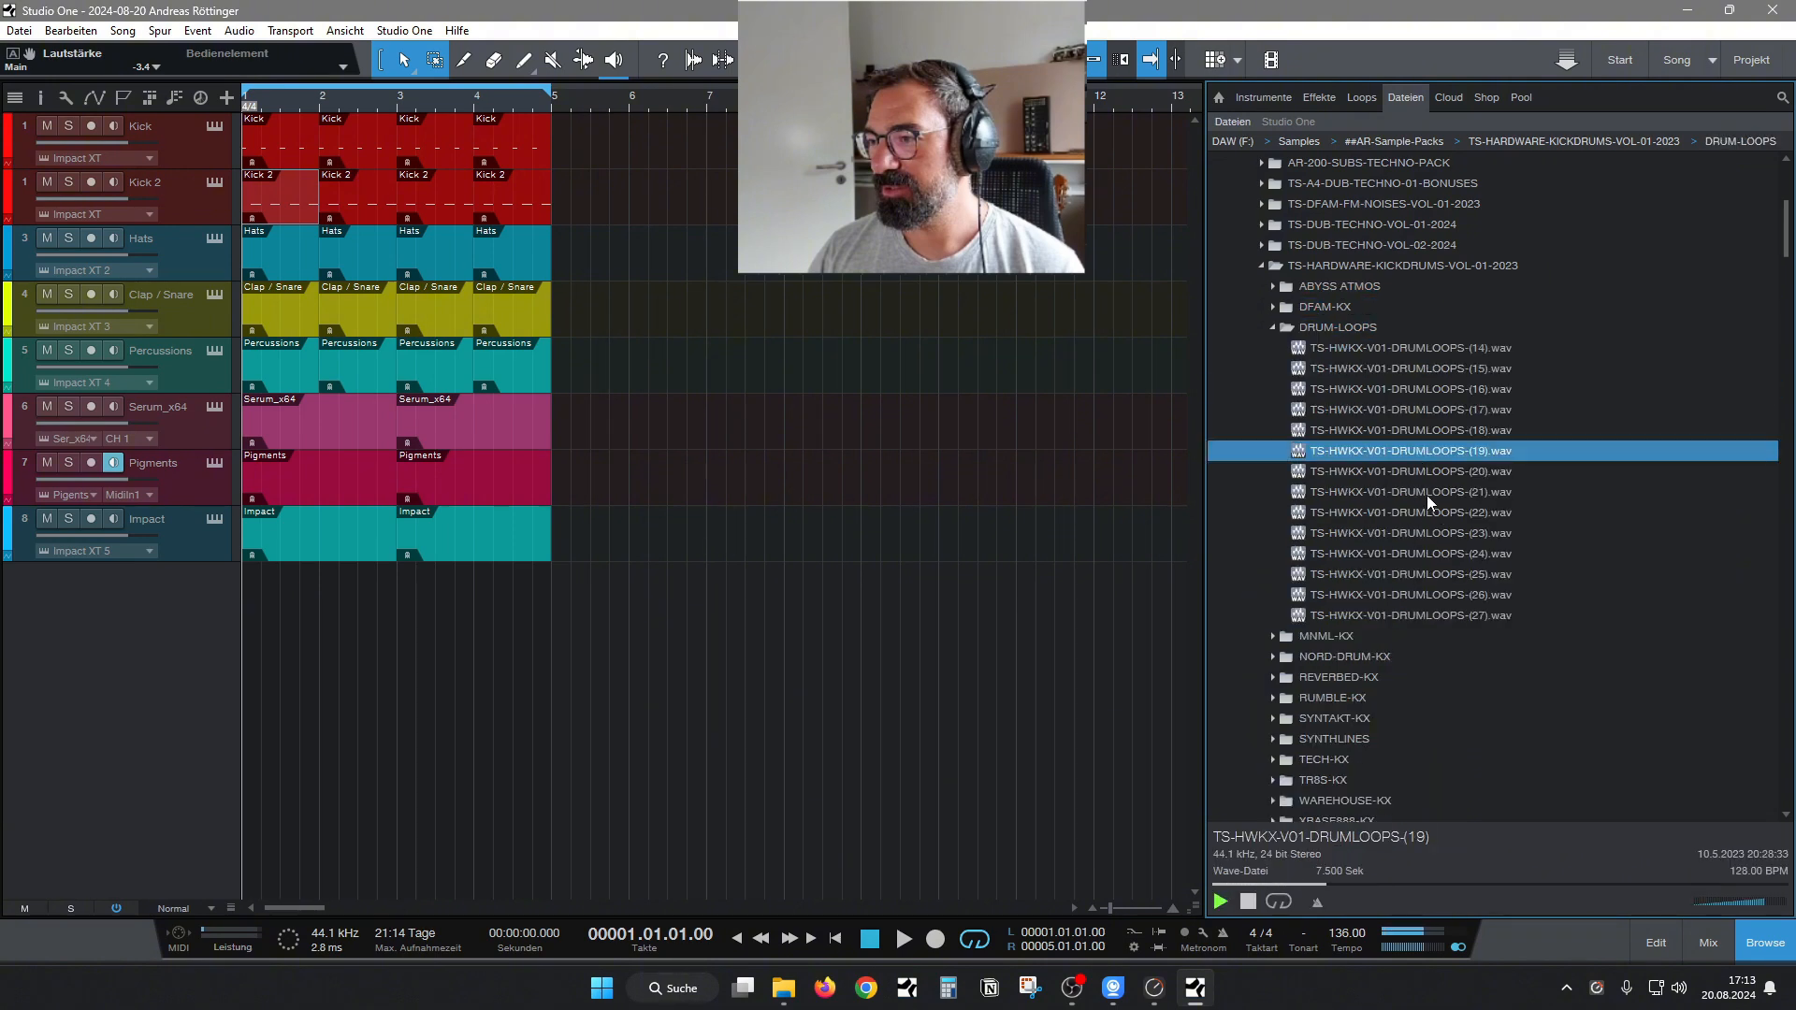
# Audition drum loops 21, 24, 26 and 27 in the DRUM-LOOPS folder, and replay loop 19.
pyautogui.click(1428, 494)
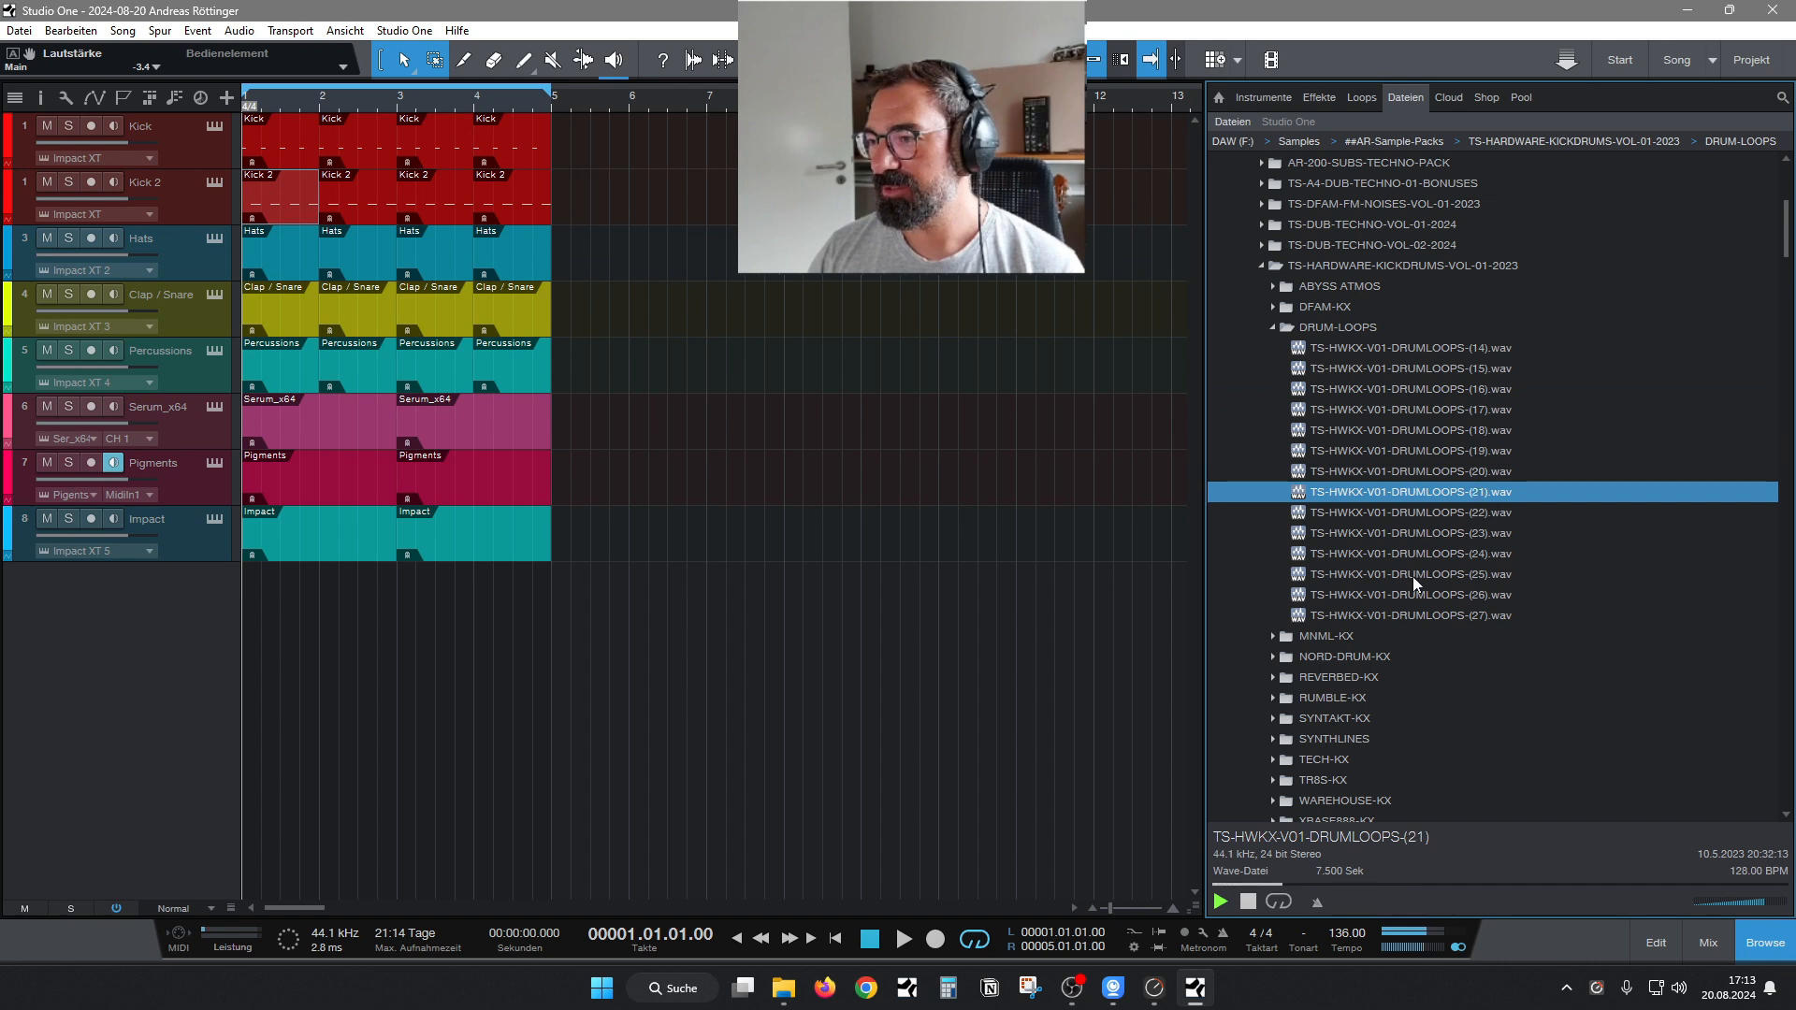
pyautogui.click(1414, 555)
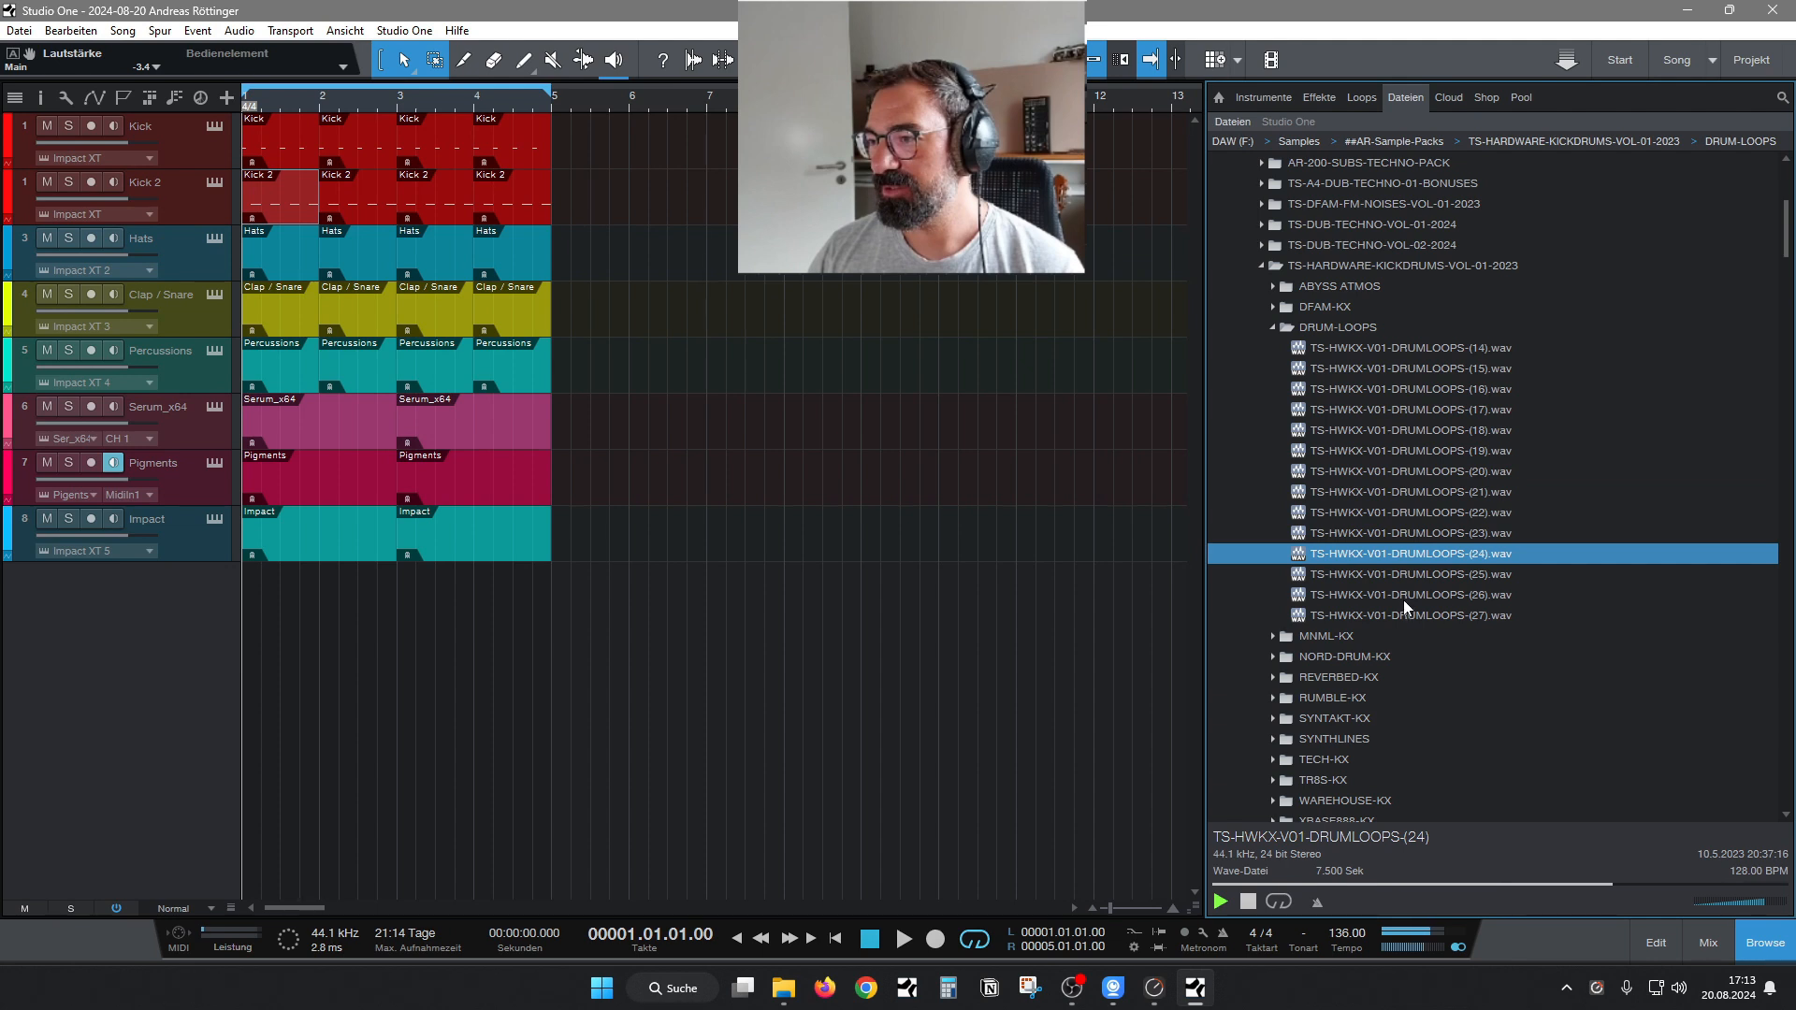
pyautogui.click(1404, 599)
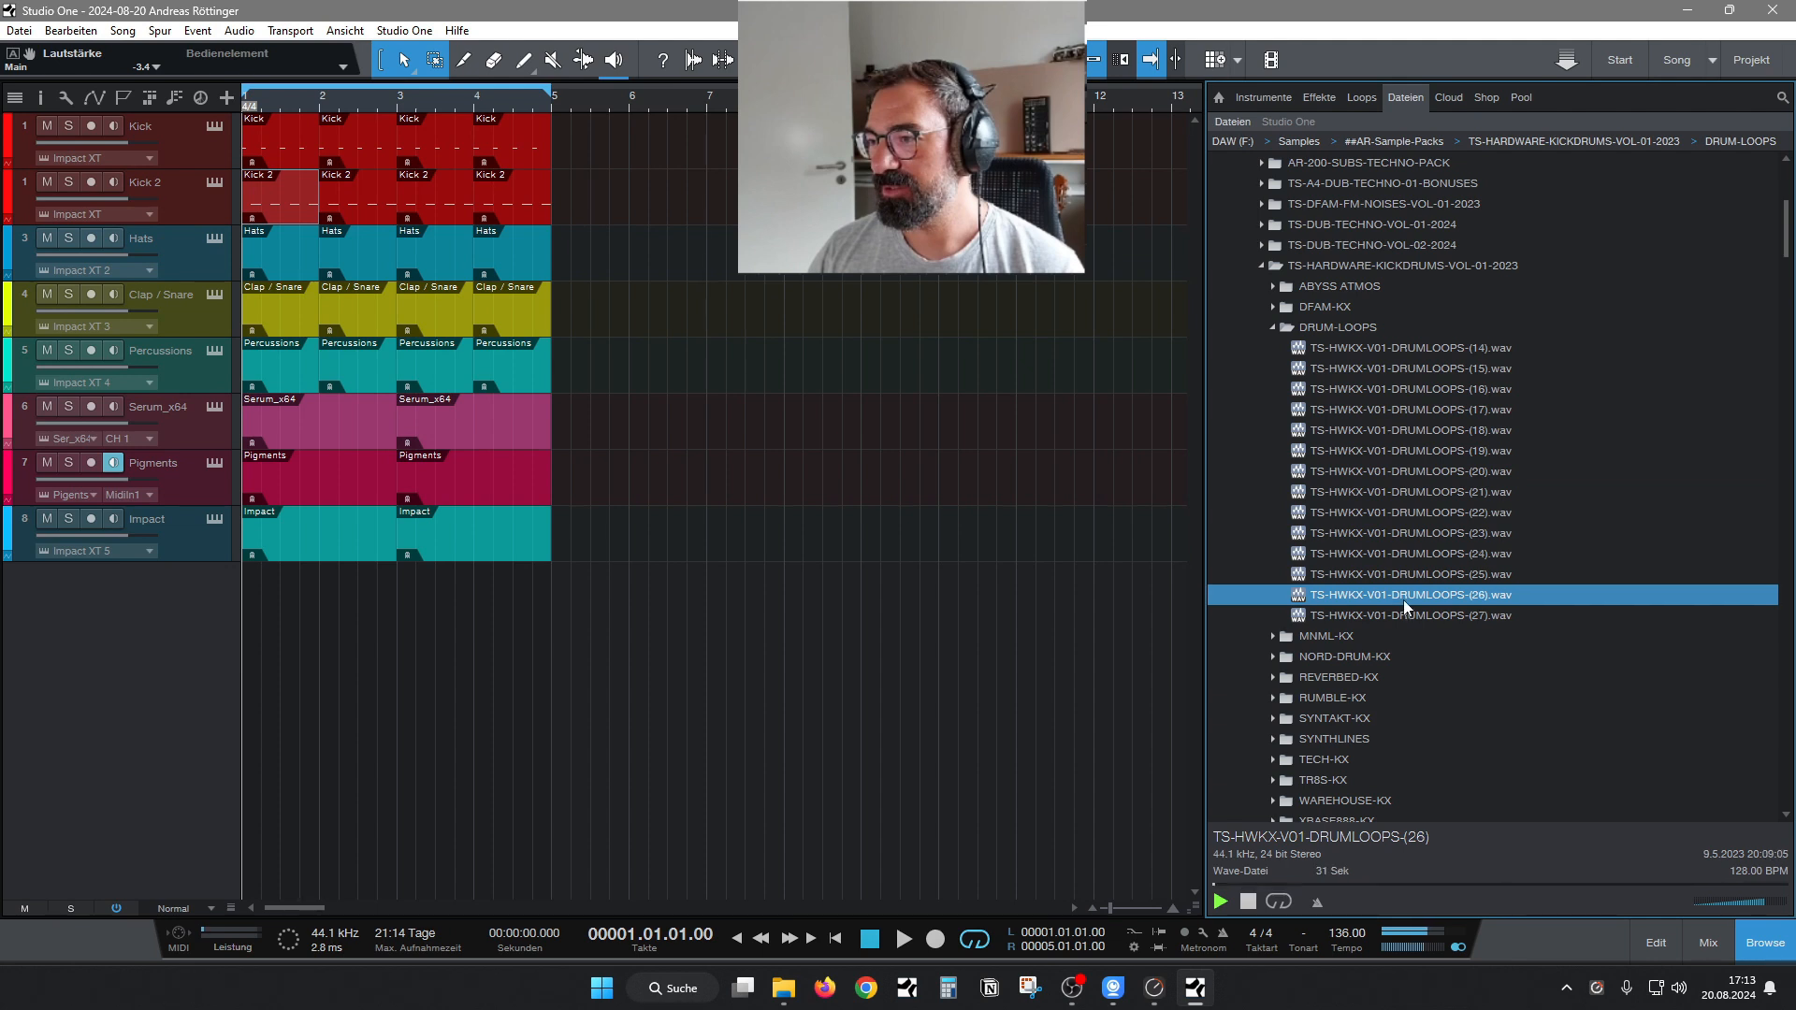
pyautogui.press('Down')
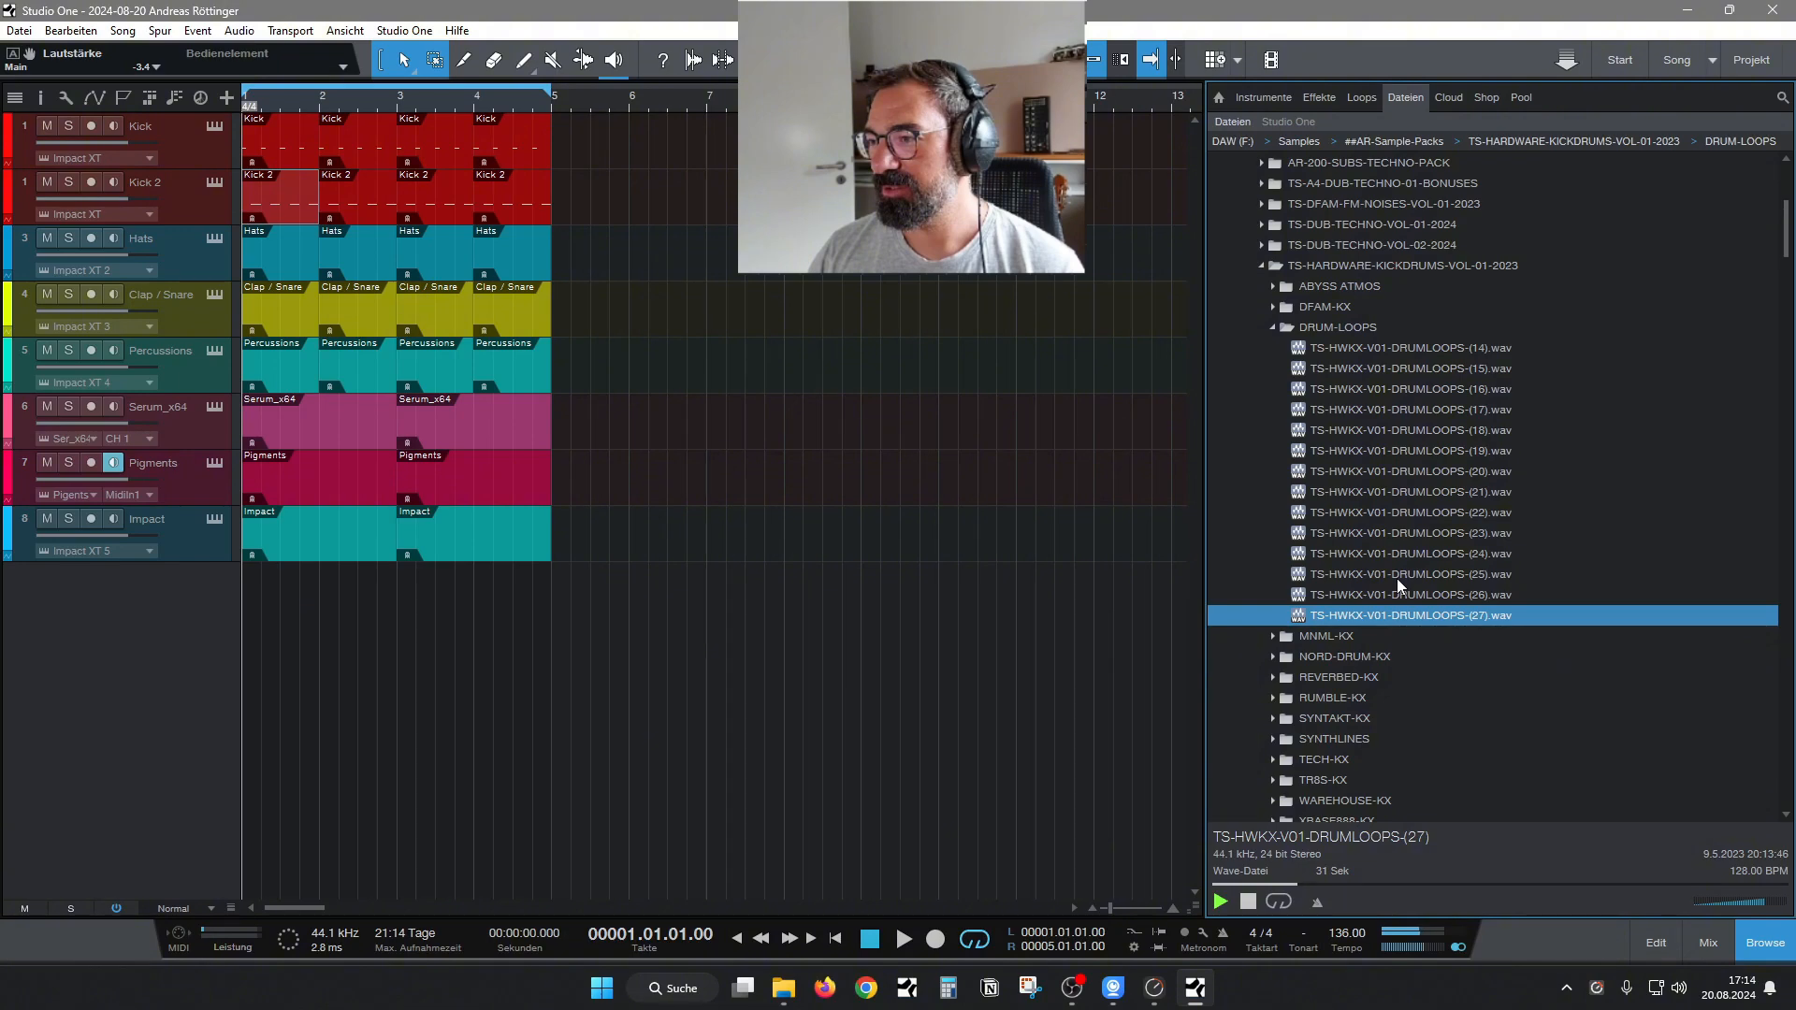
pyautogui.click(1384, 450)
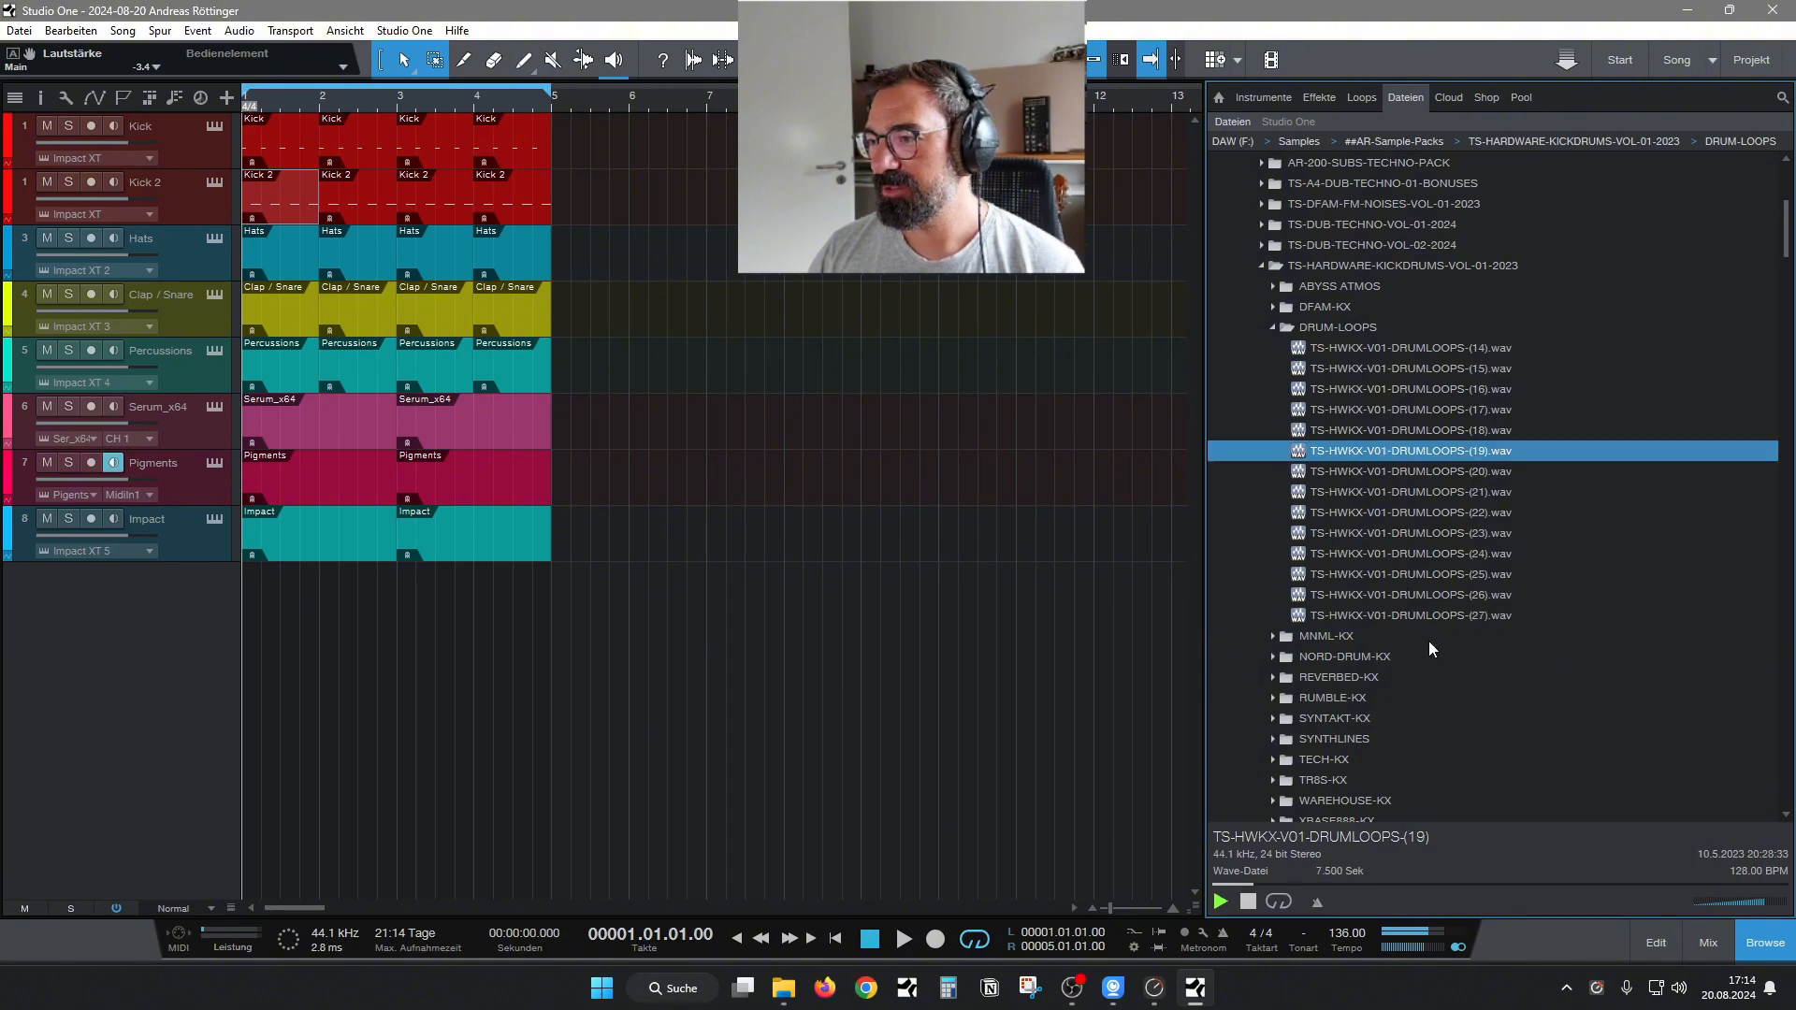
# Stop the drum loop preview and collapse the DRUM-LOOPS folder.
pyautogui.click(1248, 902)
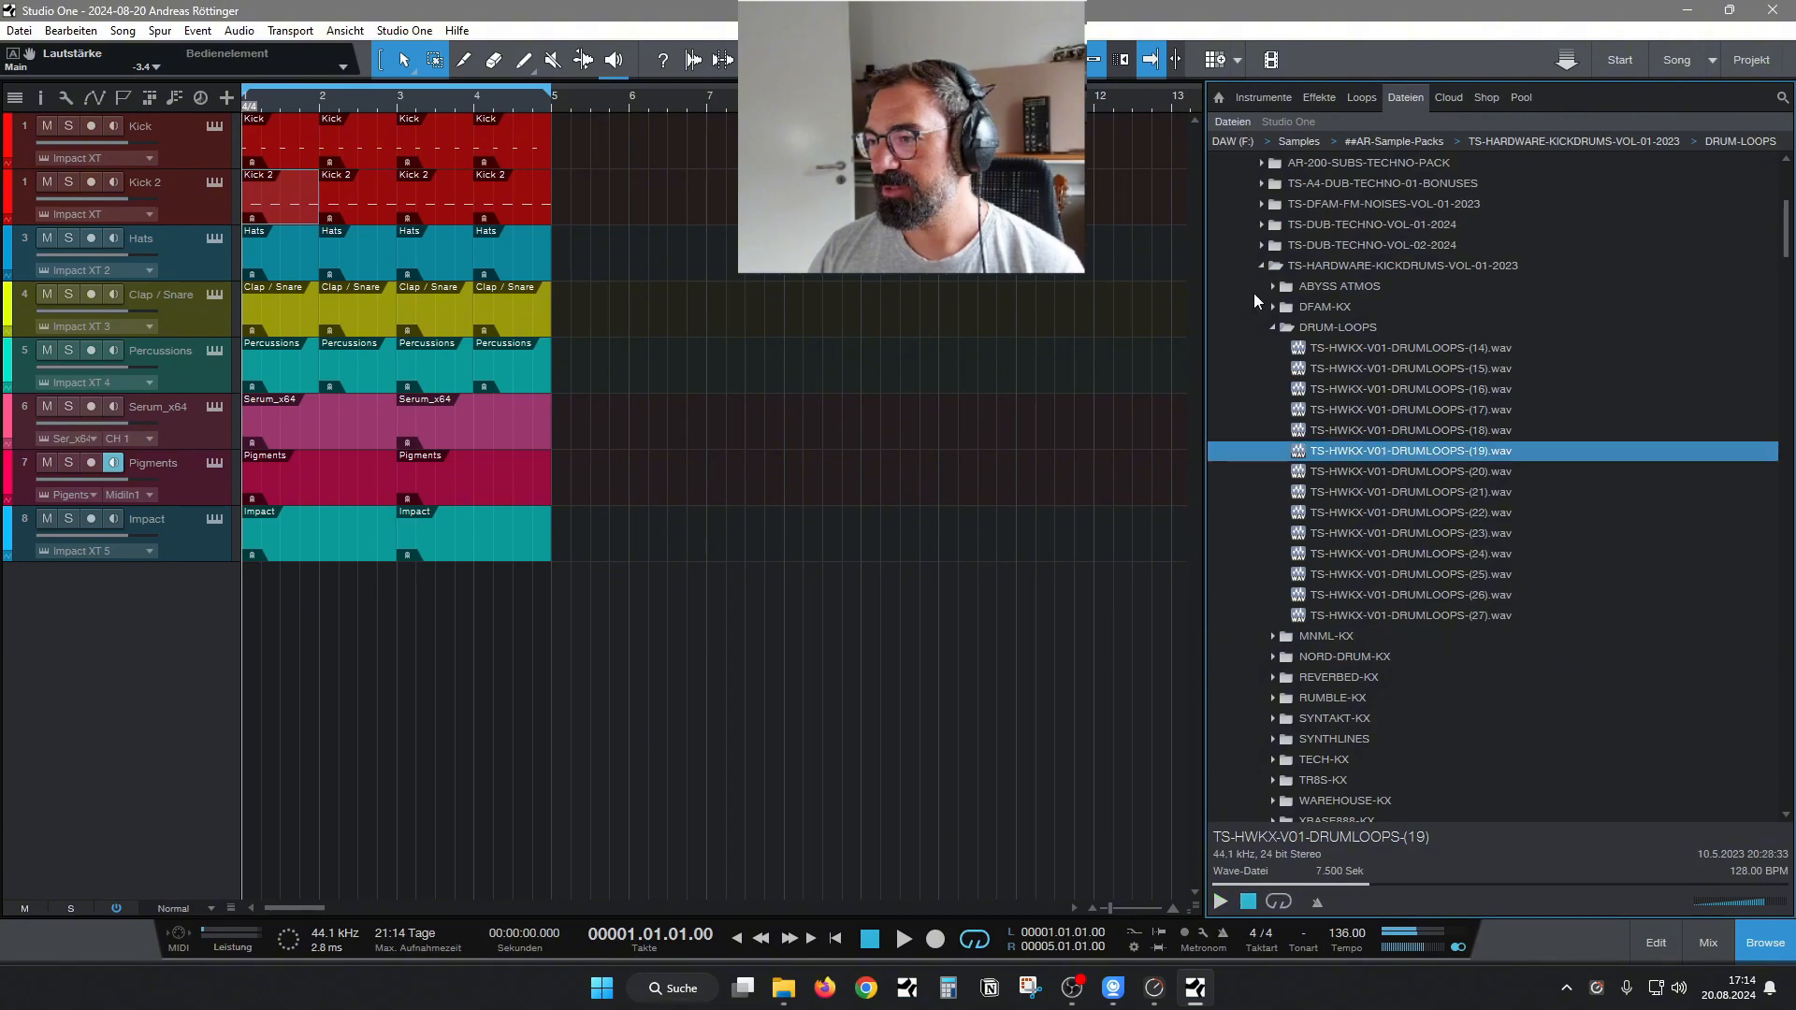
pyautogui.press('Left')
pyautogui.press('Left')
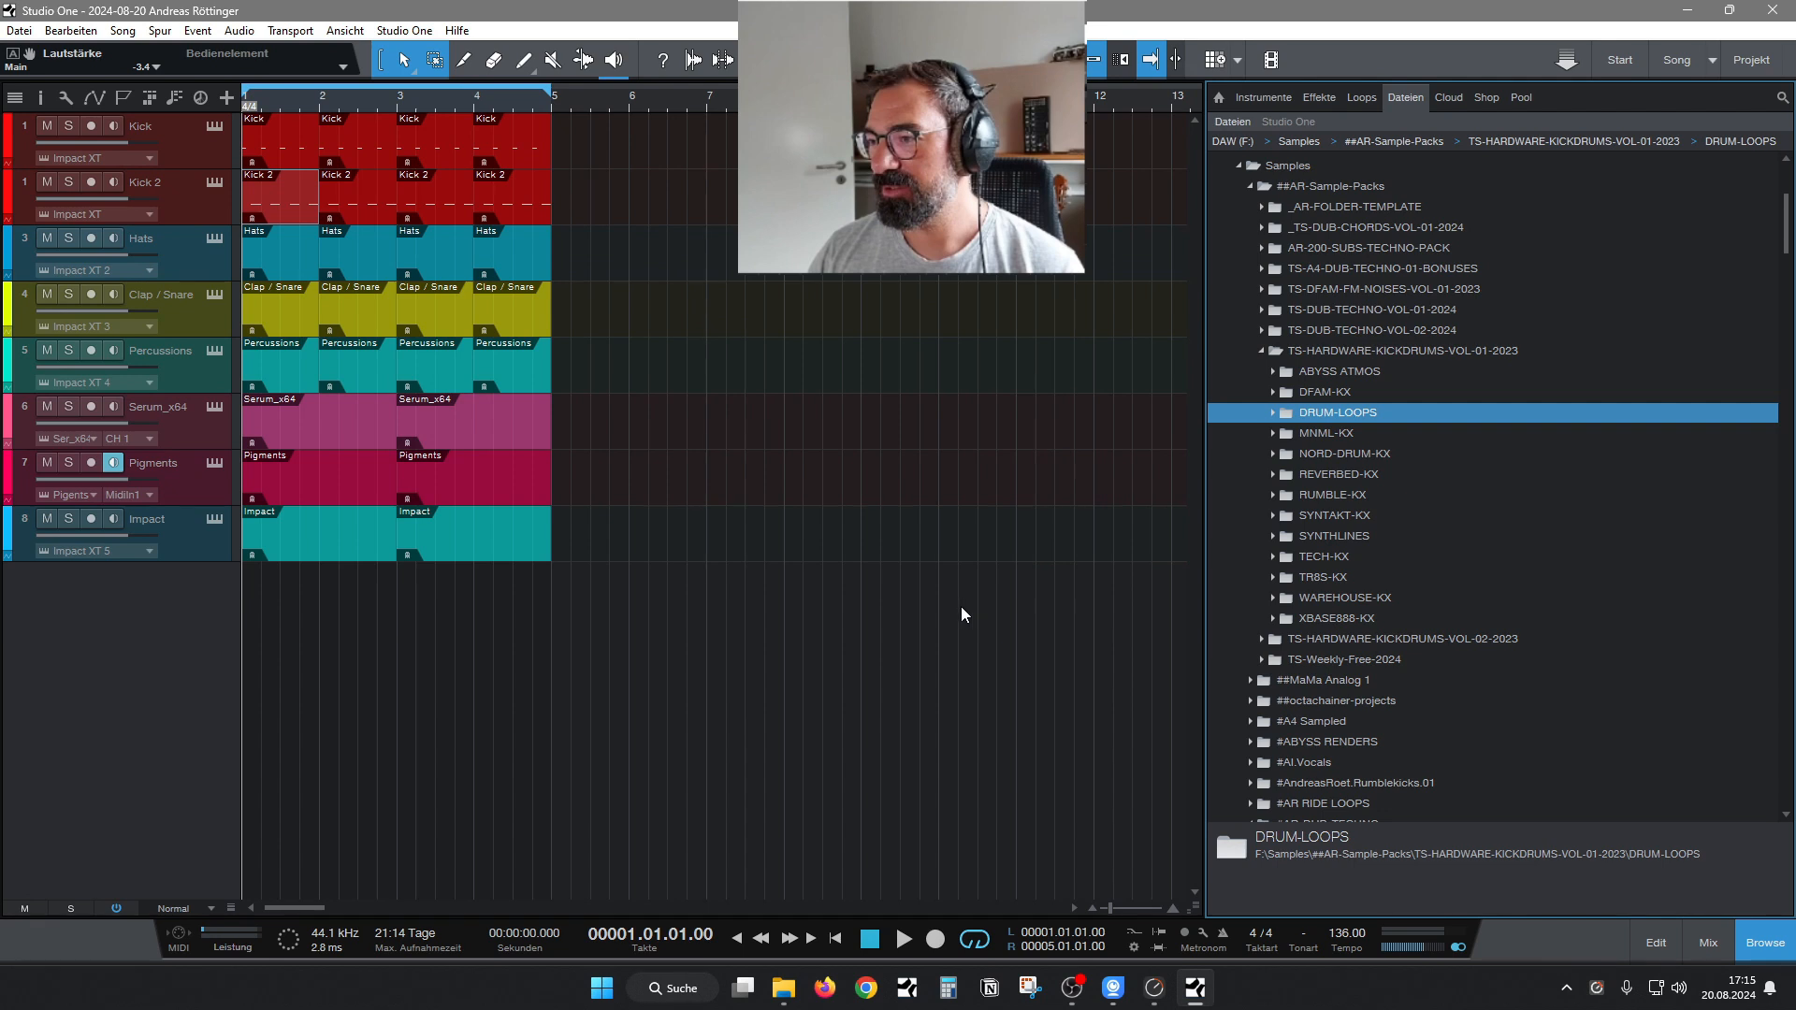
# Open the Kick track's Impact XT instrument and move its window slightly away from the file browser.
pyautogui.click(200, 123)
pyautogui.click(211, 125)
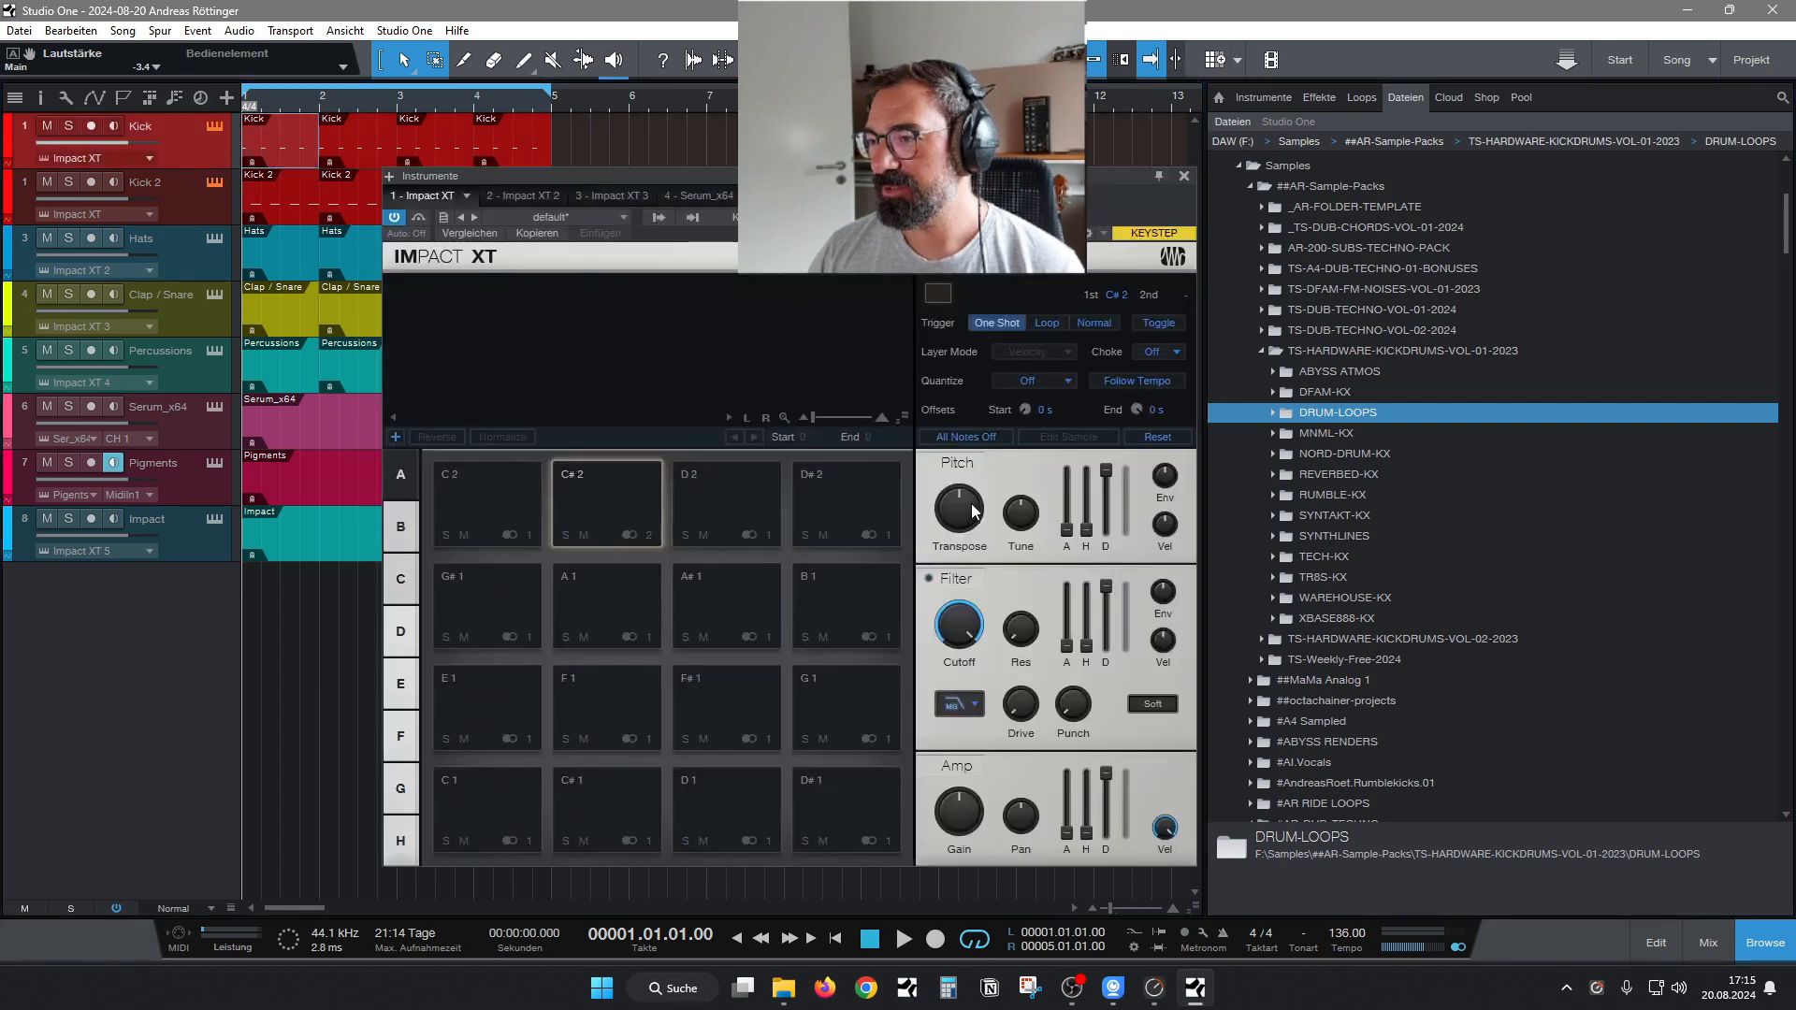
pyautogui.moveTo(879, 176); pyautogui.dragTo(847, 162)
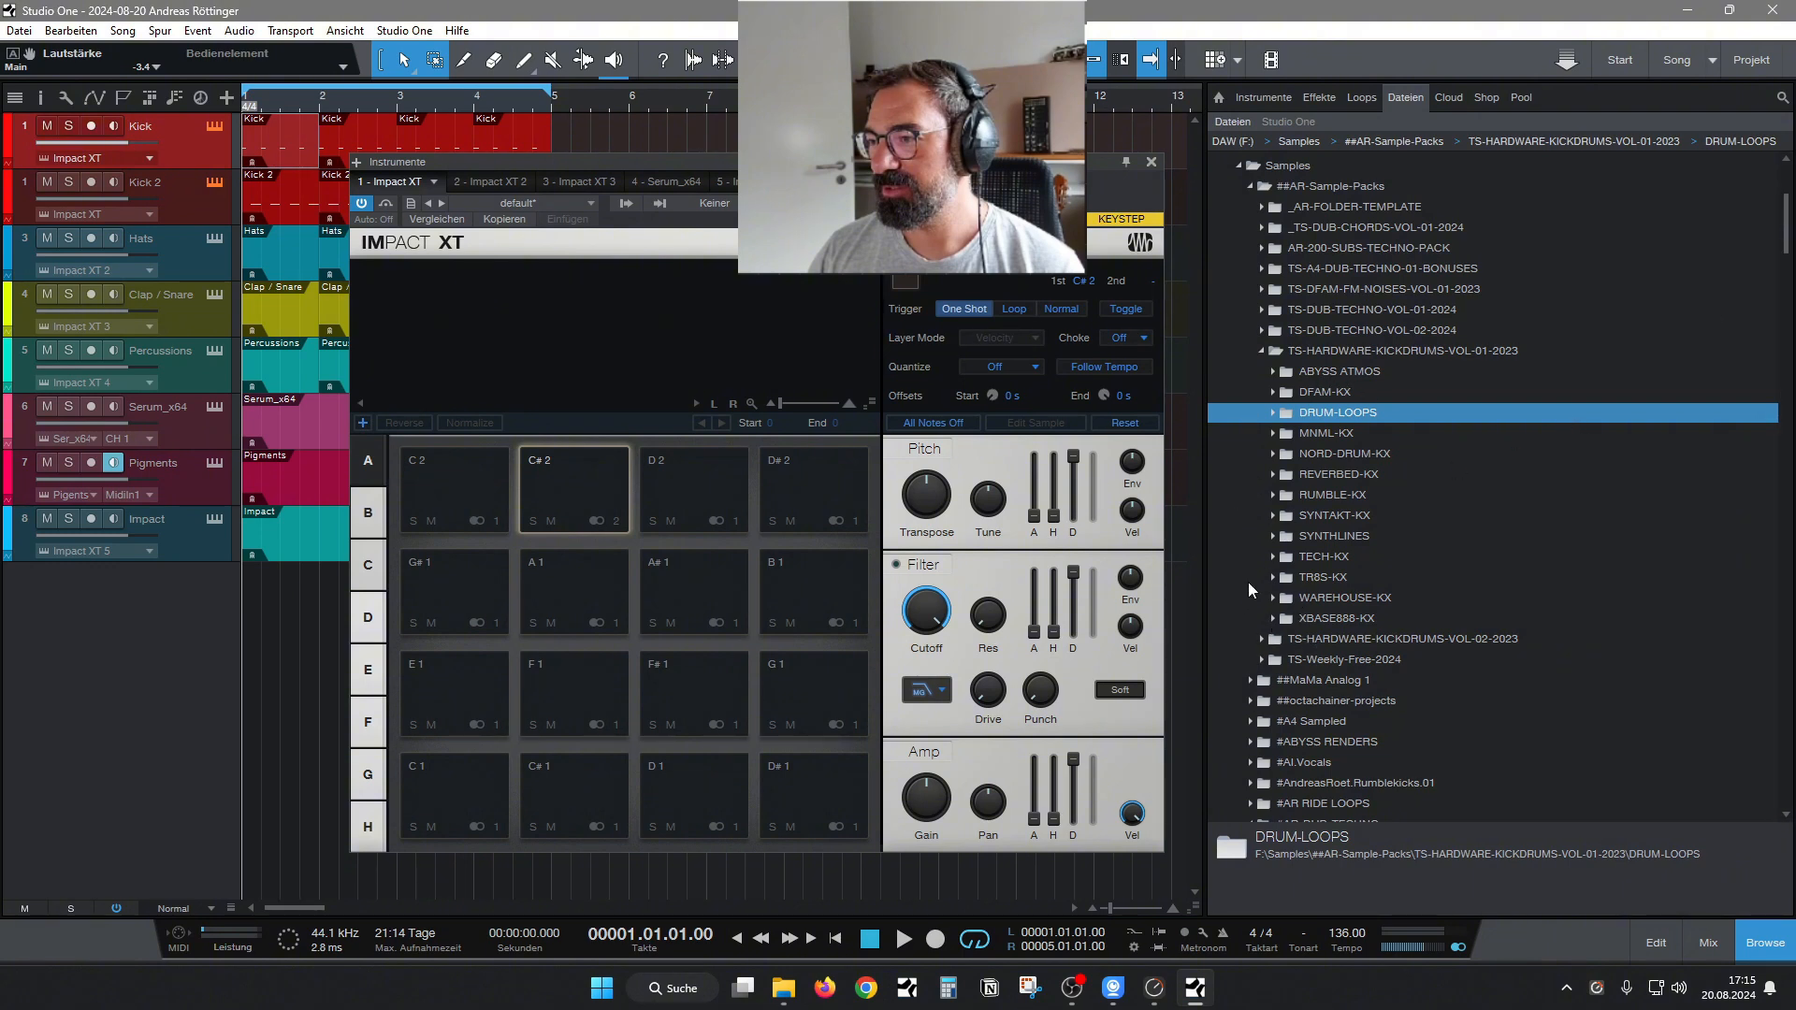
# Expand the TR8S-KX folder and audition its kick samples one after another up to sample 19.
pyautogui.click(1272, 577)
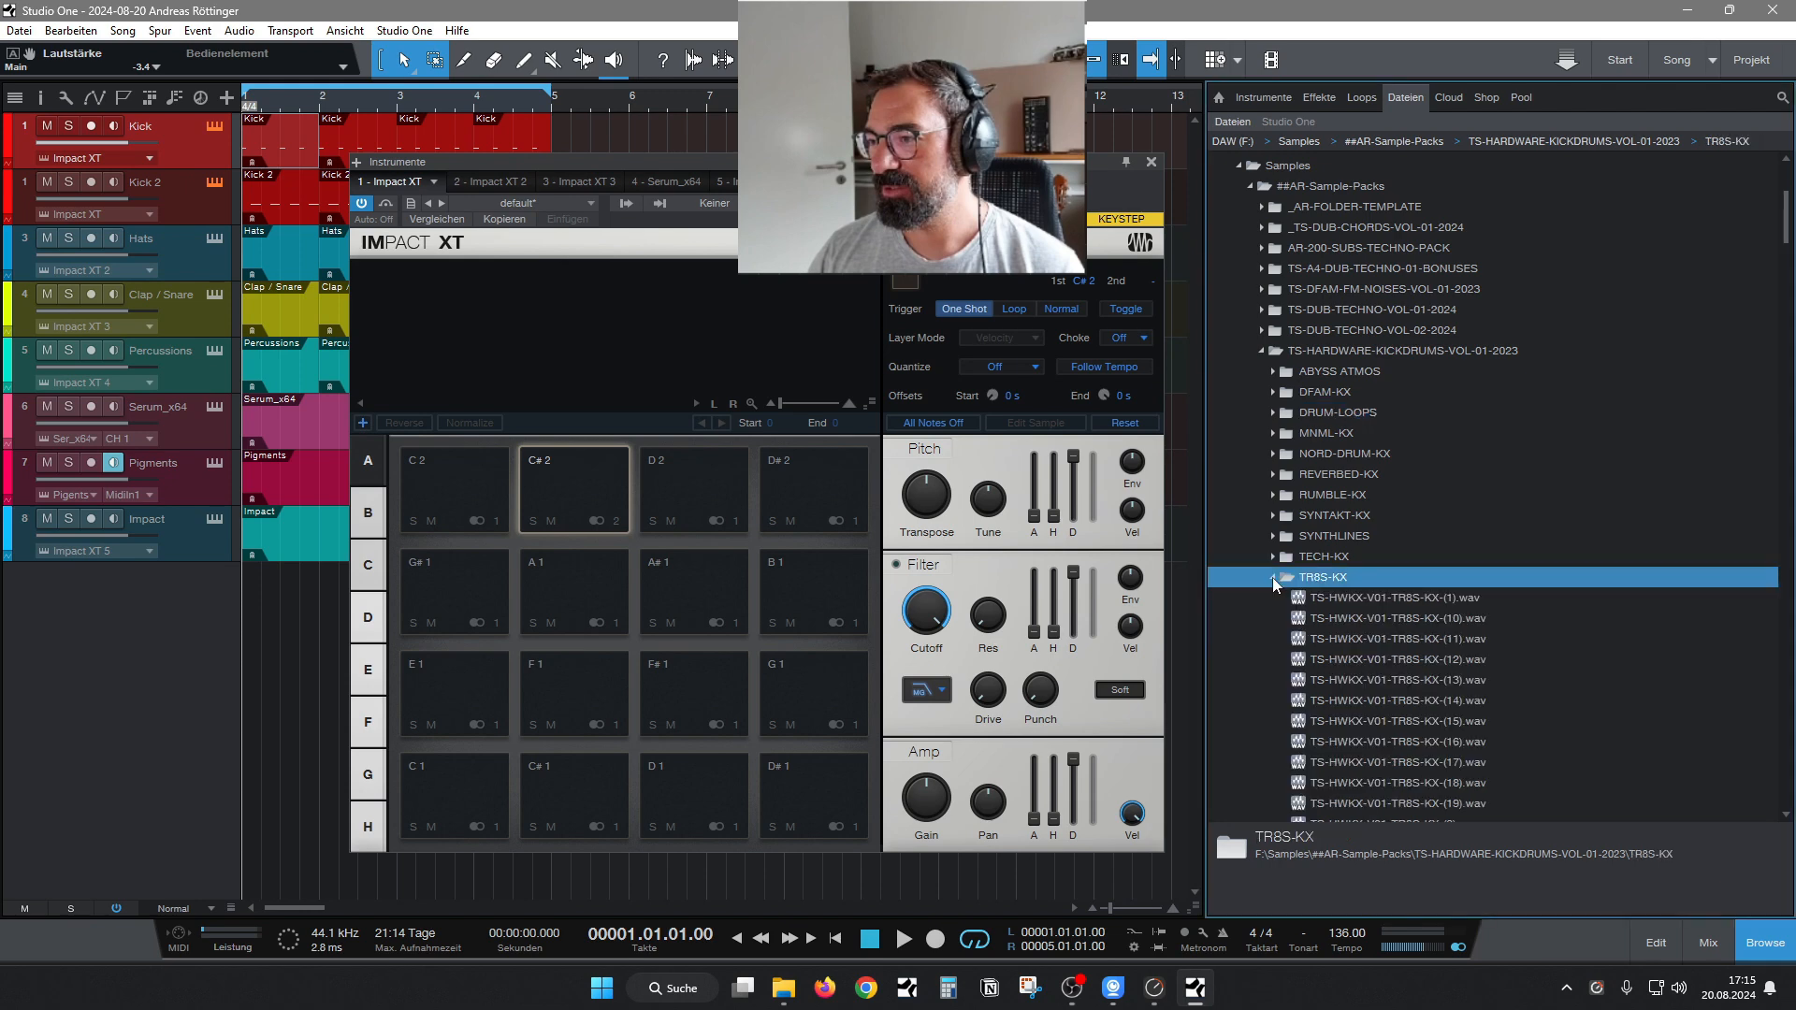
pyautogui.moveTo(1787, 220)
pyautogui.mouseDown()
pyautogui.moveTo(1788, 277)
pyautogui.moveTo(1787, 233)
pyautogui.mouseUp()
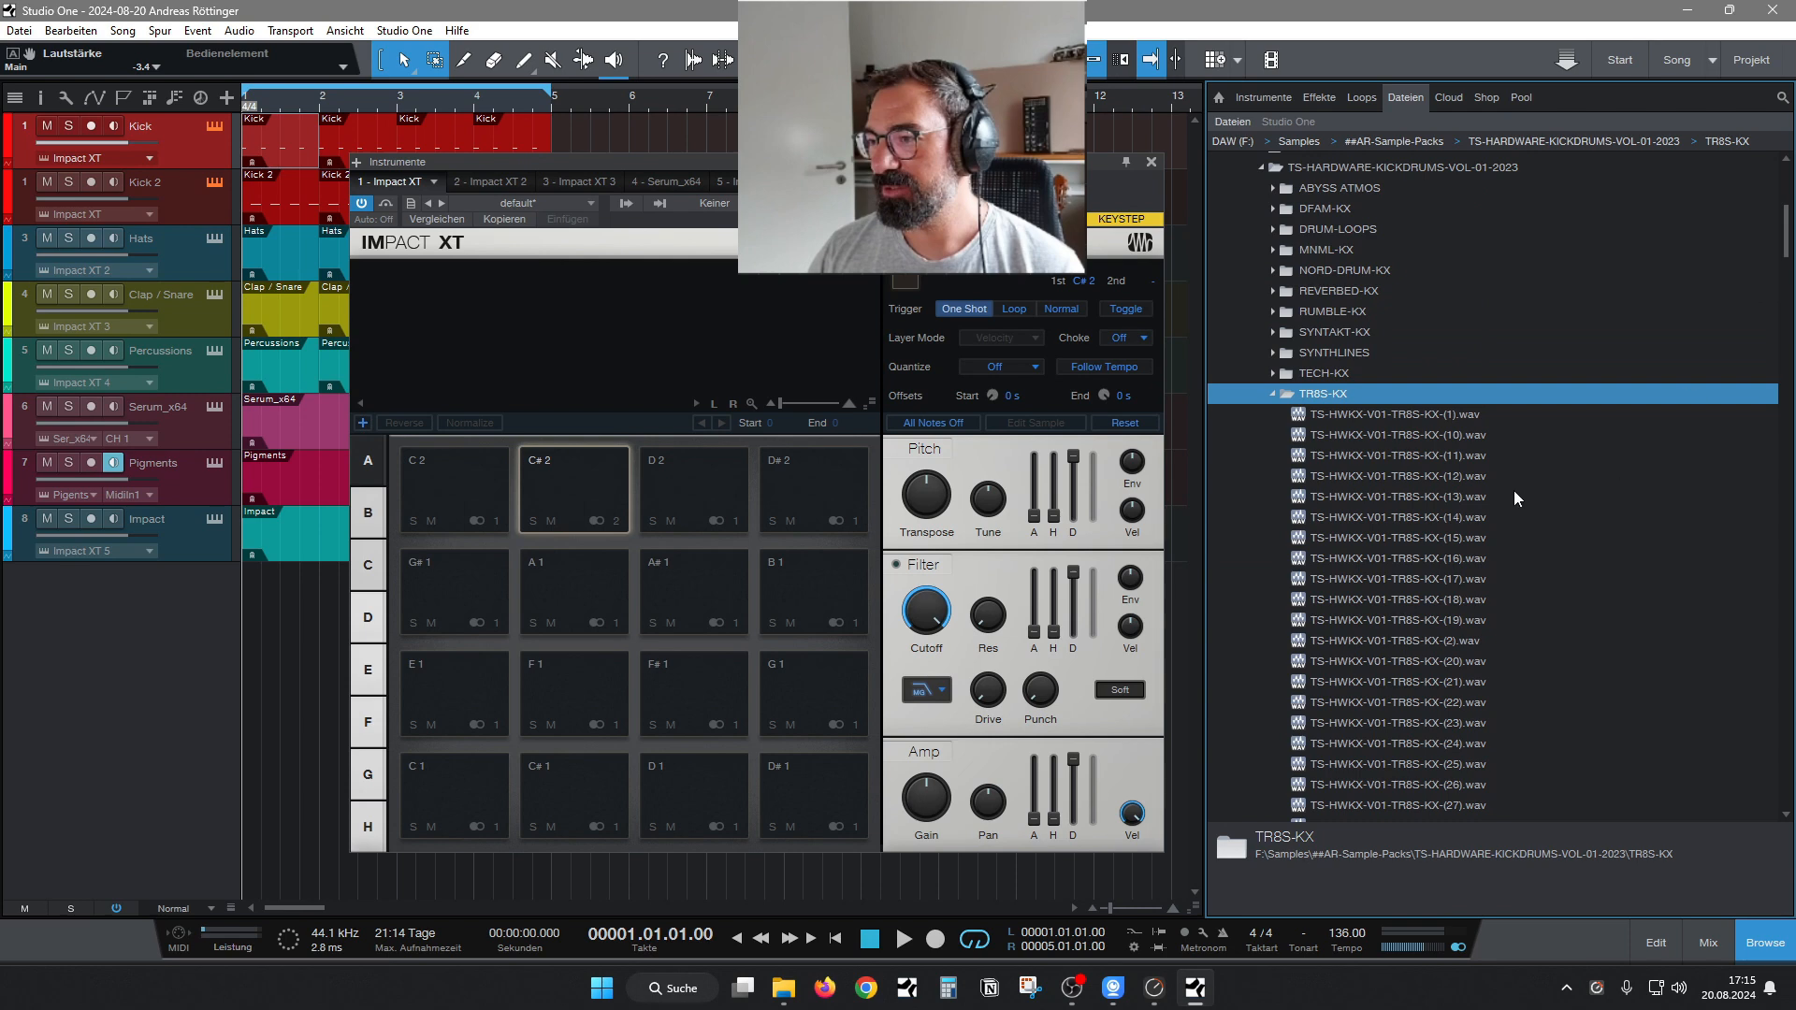
pyautogui.click(1463, 479)
pyautogui.press('Down')
pyautogui.press('Down')
pyautogui.press('Down')
pyautogui.press('Down')
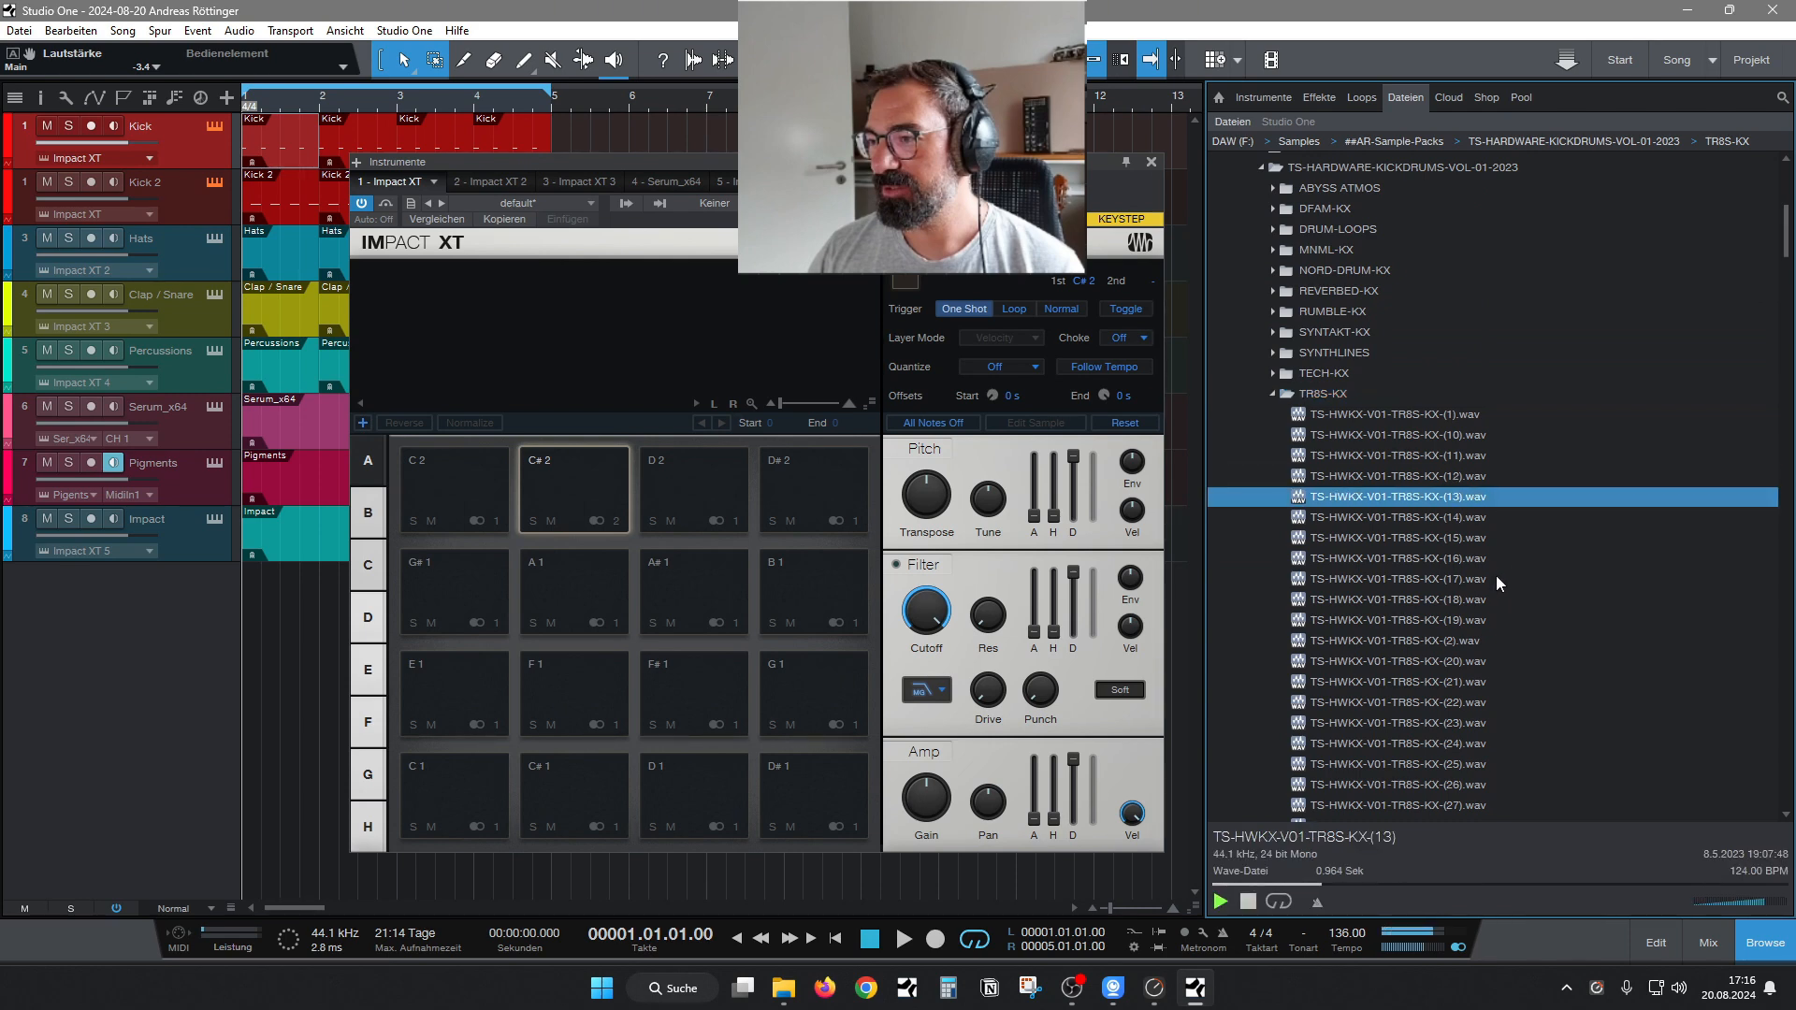
pyautogui.press('Down')
pyautogui.press('Down')
pyautogui.press('Down')
pyautogui.press('Down')
pyautogui.press('Down')
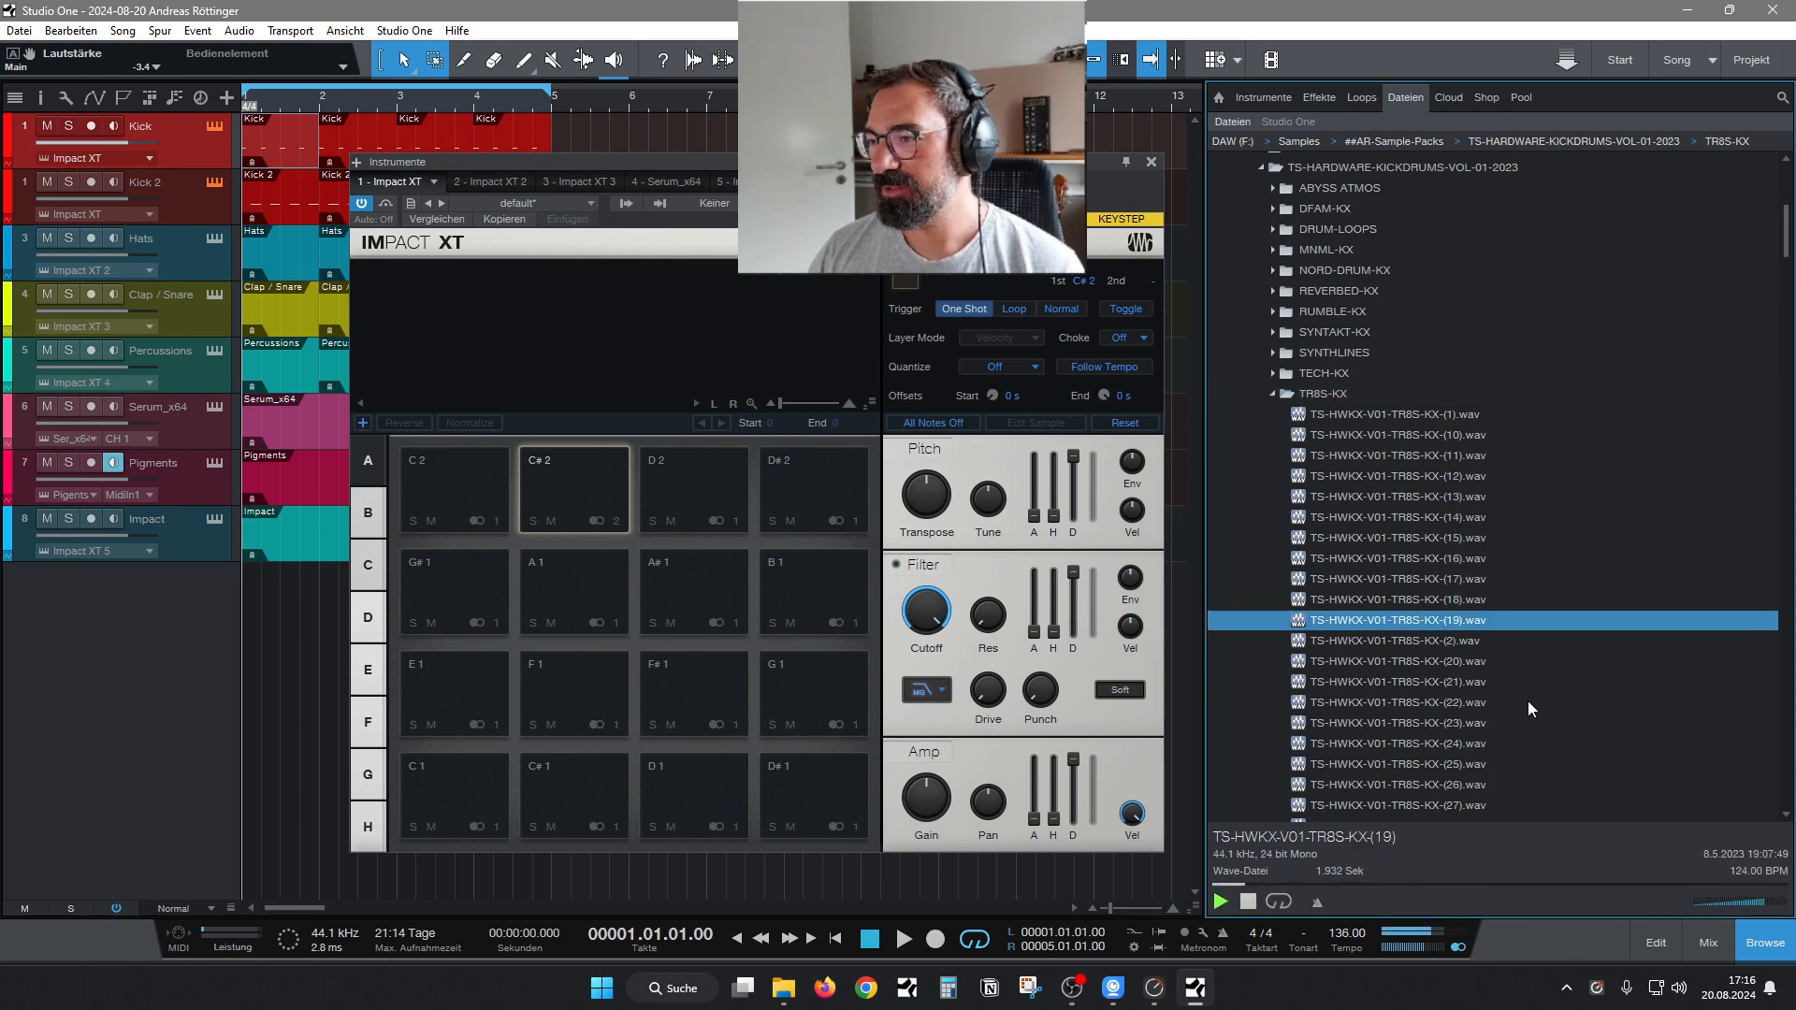
# Continue auditioning the TR8S-KX kicks from sample 2 up to sample 26.
pyautogui.press('Down')
pyautogui.press('Down')
pyautogui.press('Down')
pyautogui.press('Down')
pyautogui.press('Down')
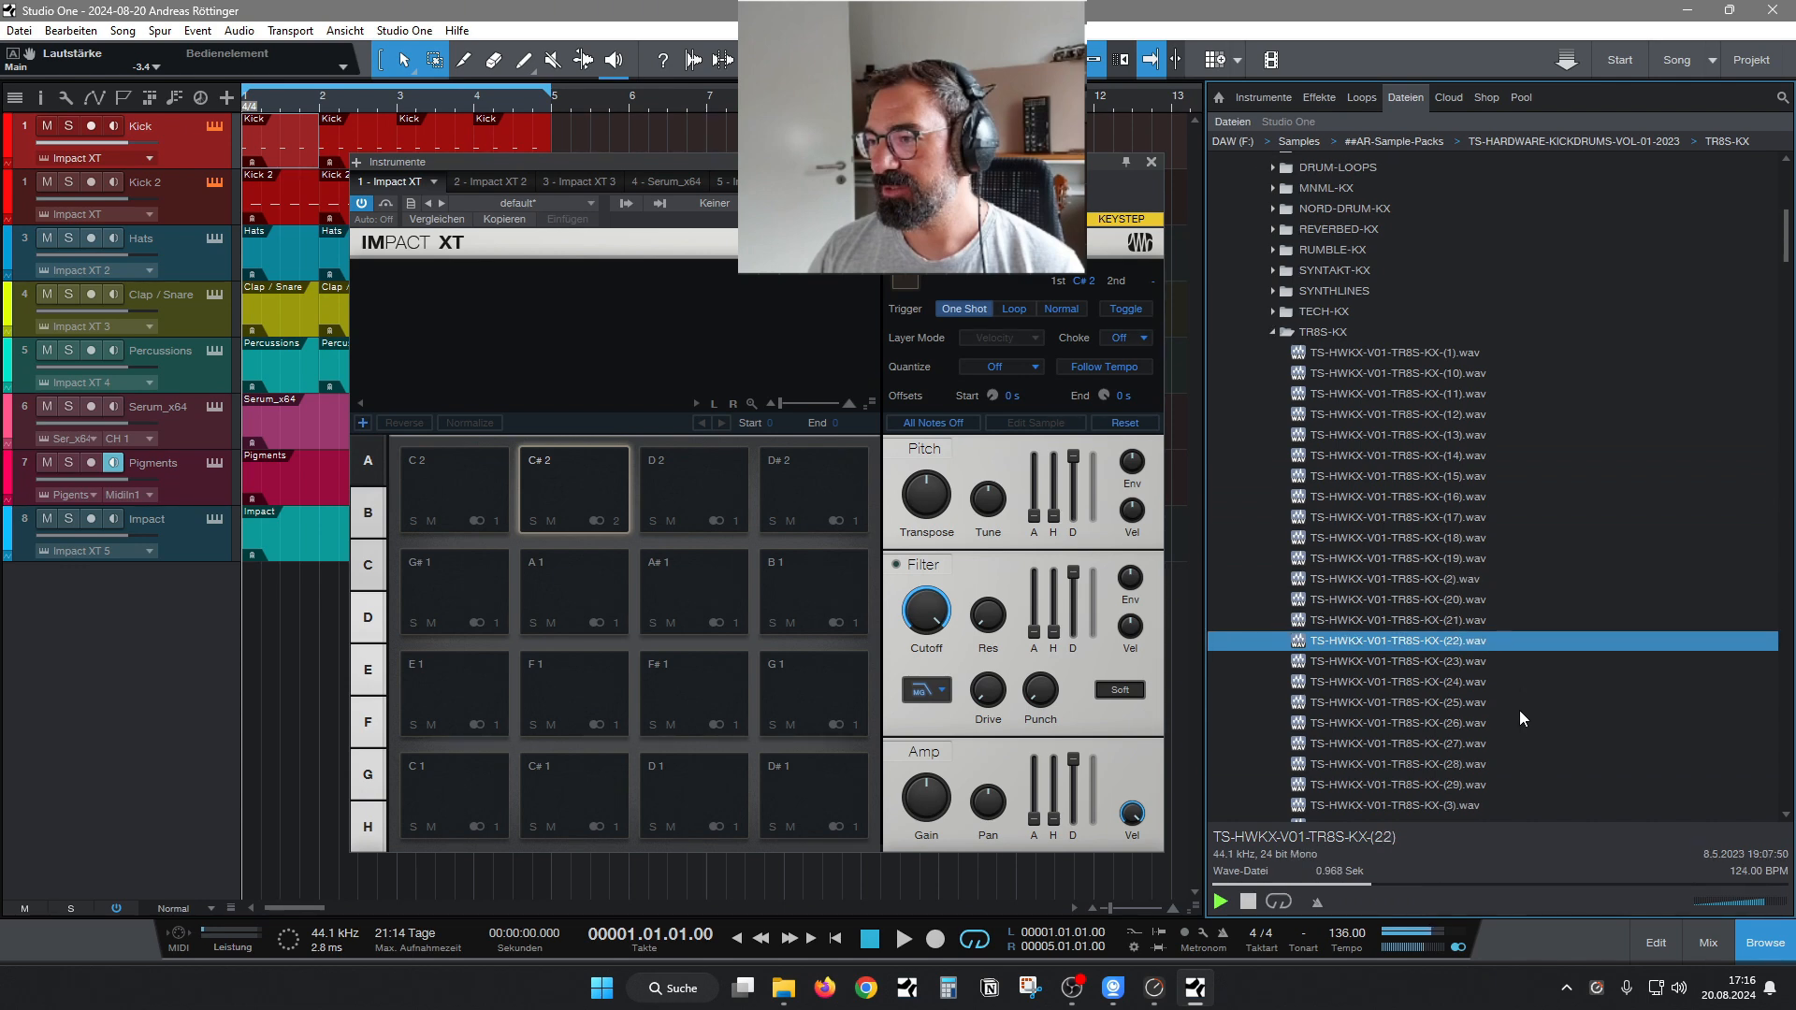
pyautogui.press('Down')
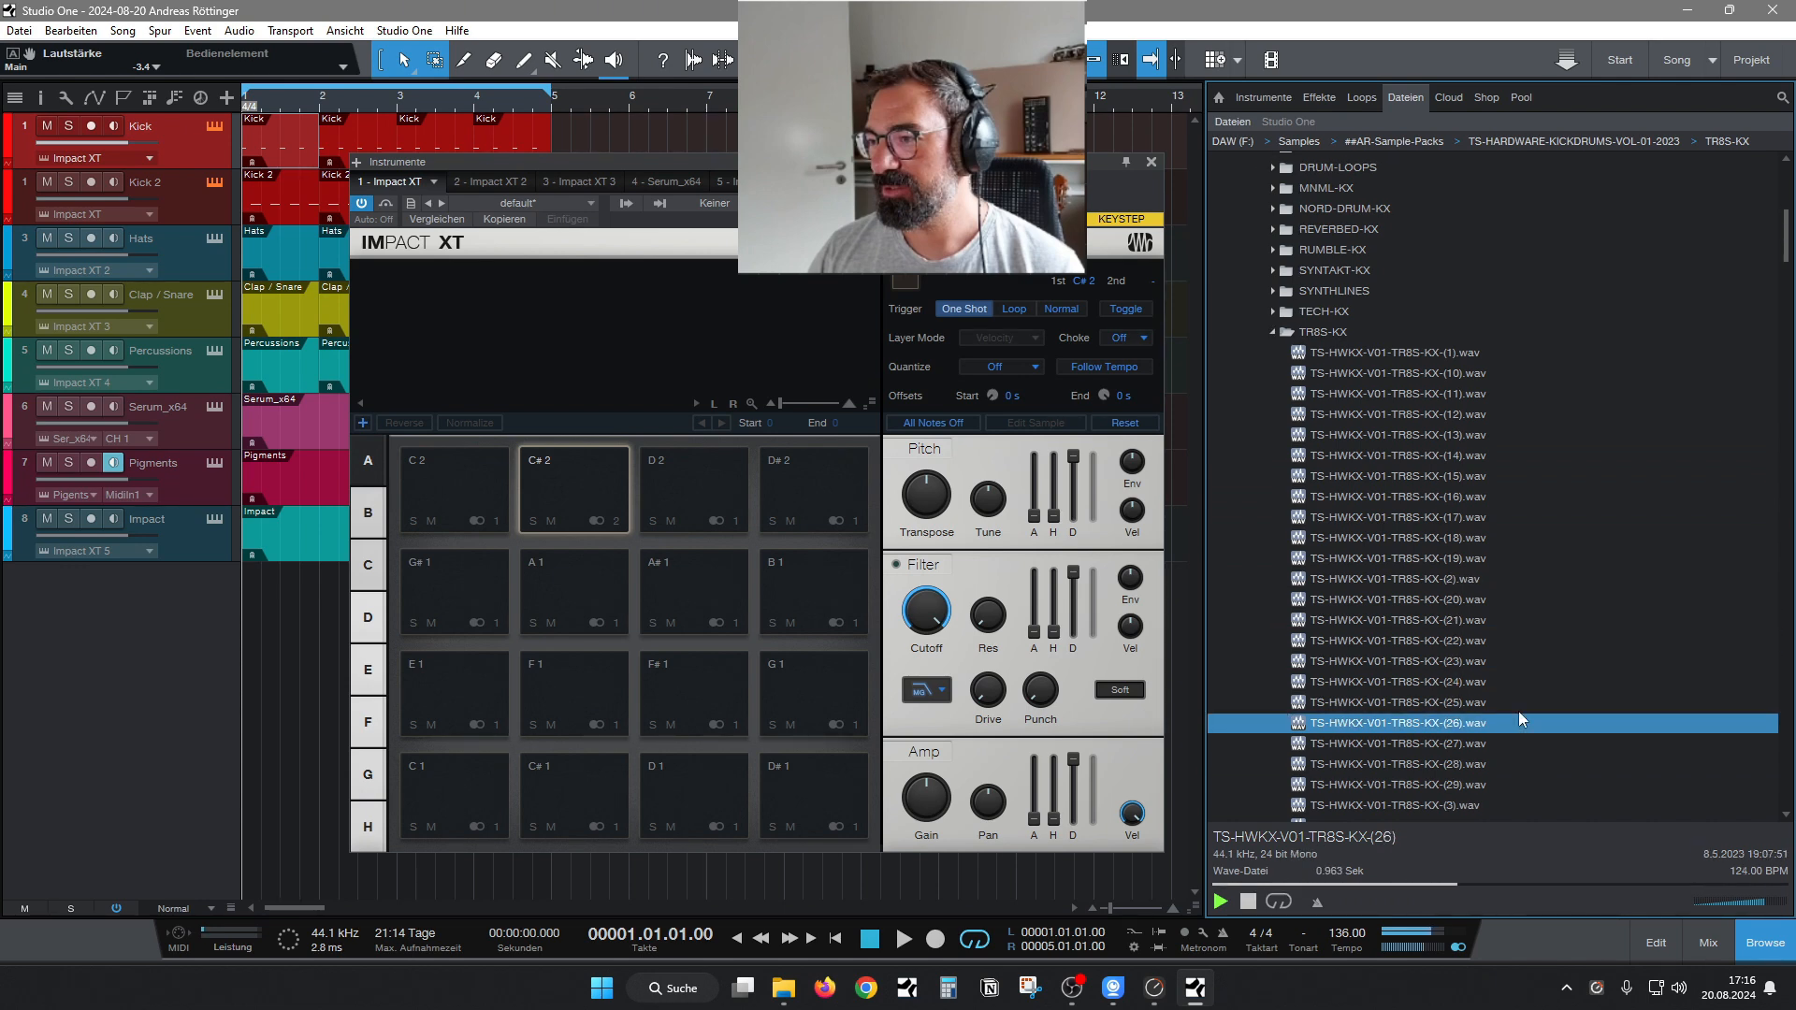
# Load TR8S-KX sample 25 onto the C 2 pad of Impact XT and normalize it.
pyautogui.press('Up')
pyautogui.moveTo(1452, 705); pyautogui.dragTo(486, 480)
pyautogui.click(468, 425)
pyautogui.click(464, 475)
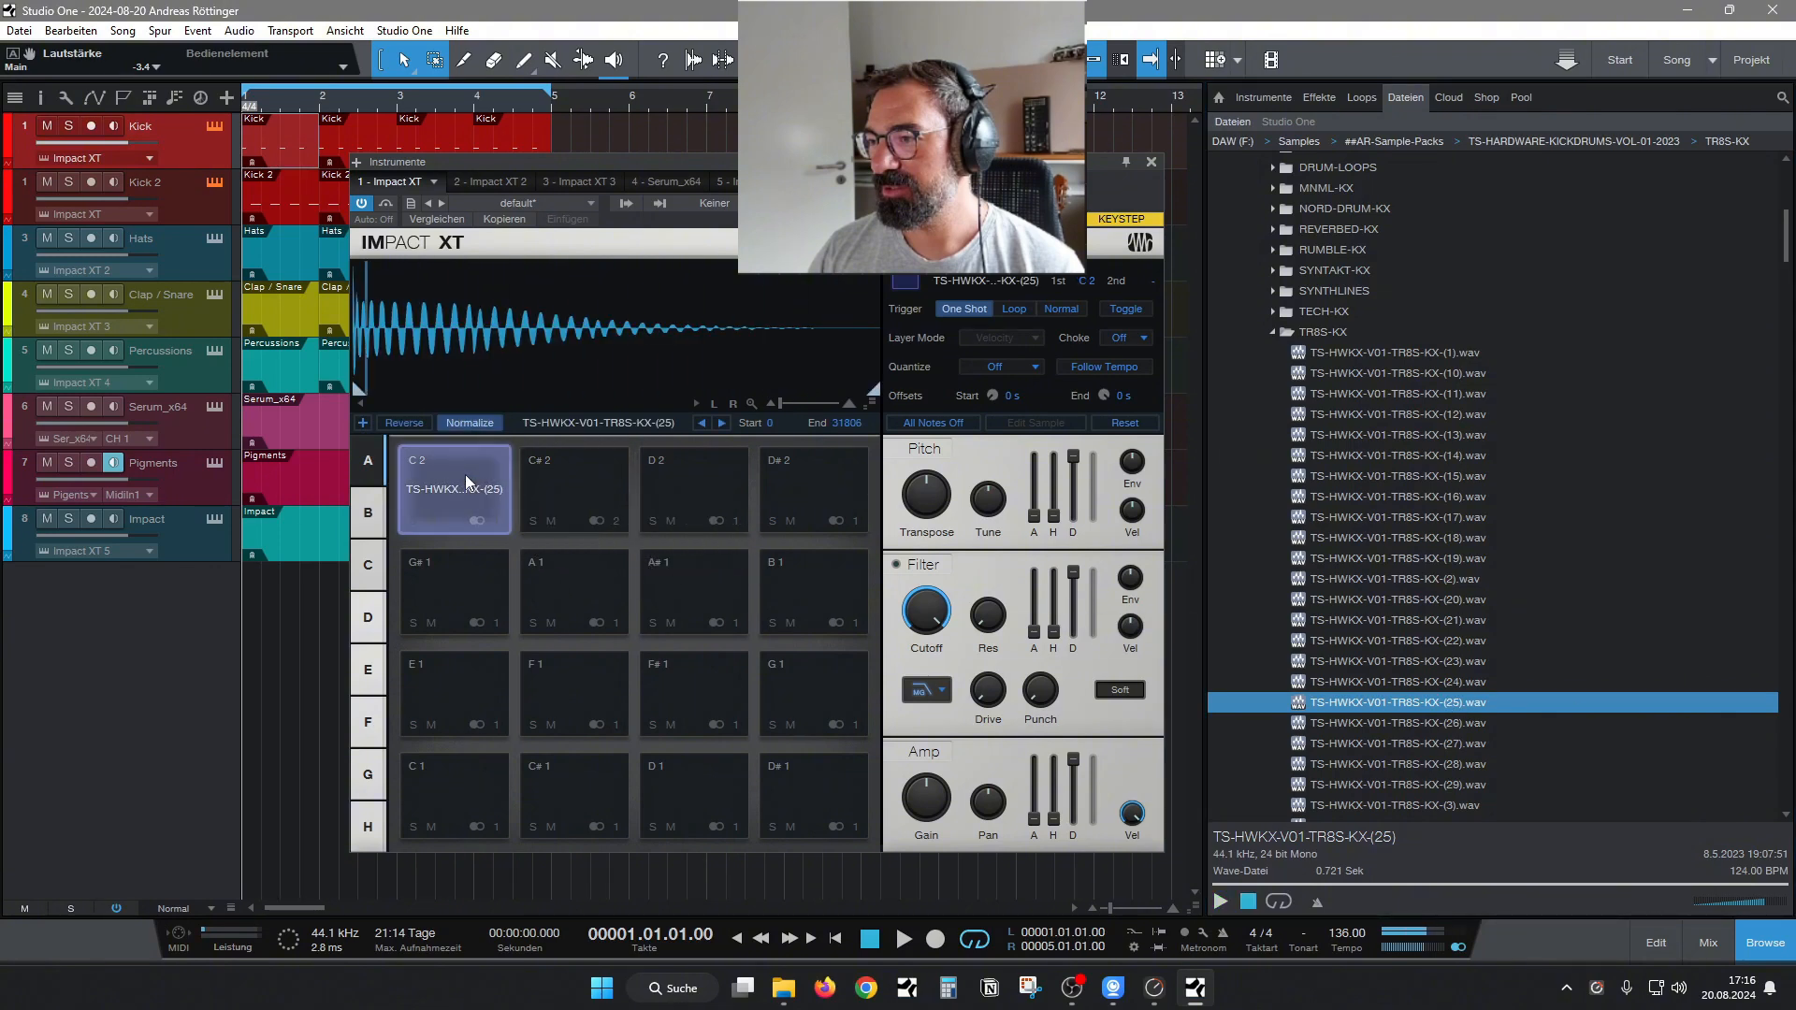
# Transpose the C 2 kick to -5, test it on the pad and close the instrument window.
pyautogui.click(462, 477)
pyautogui.click(462, 480)
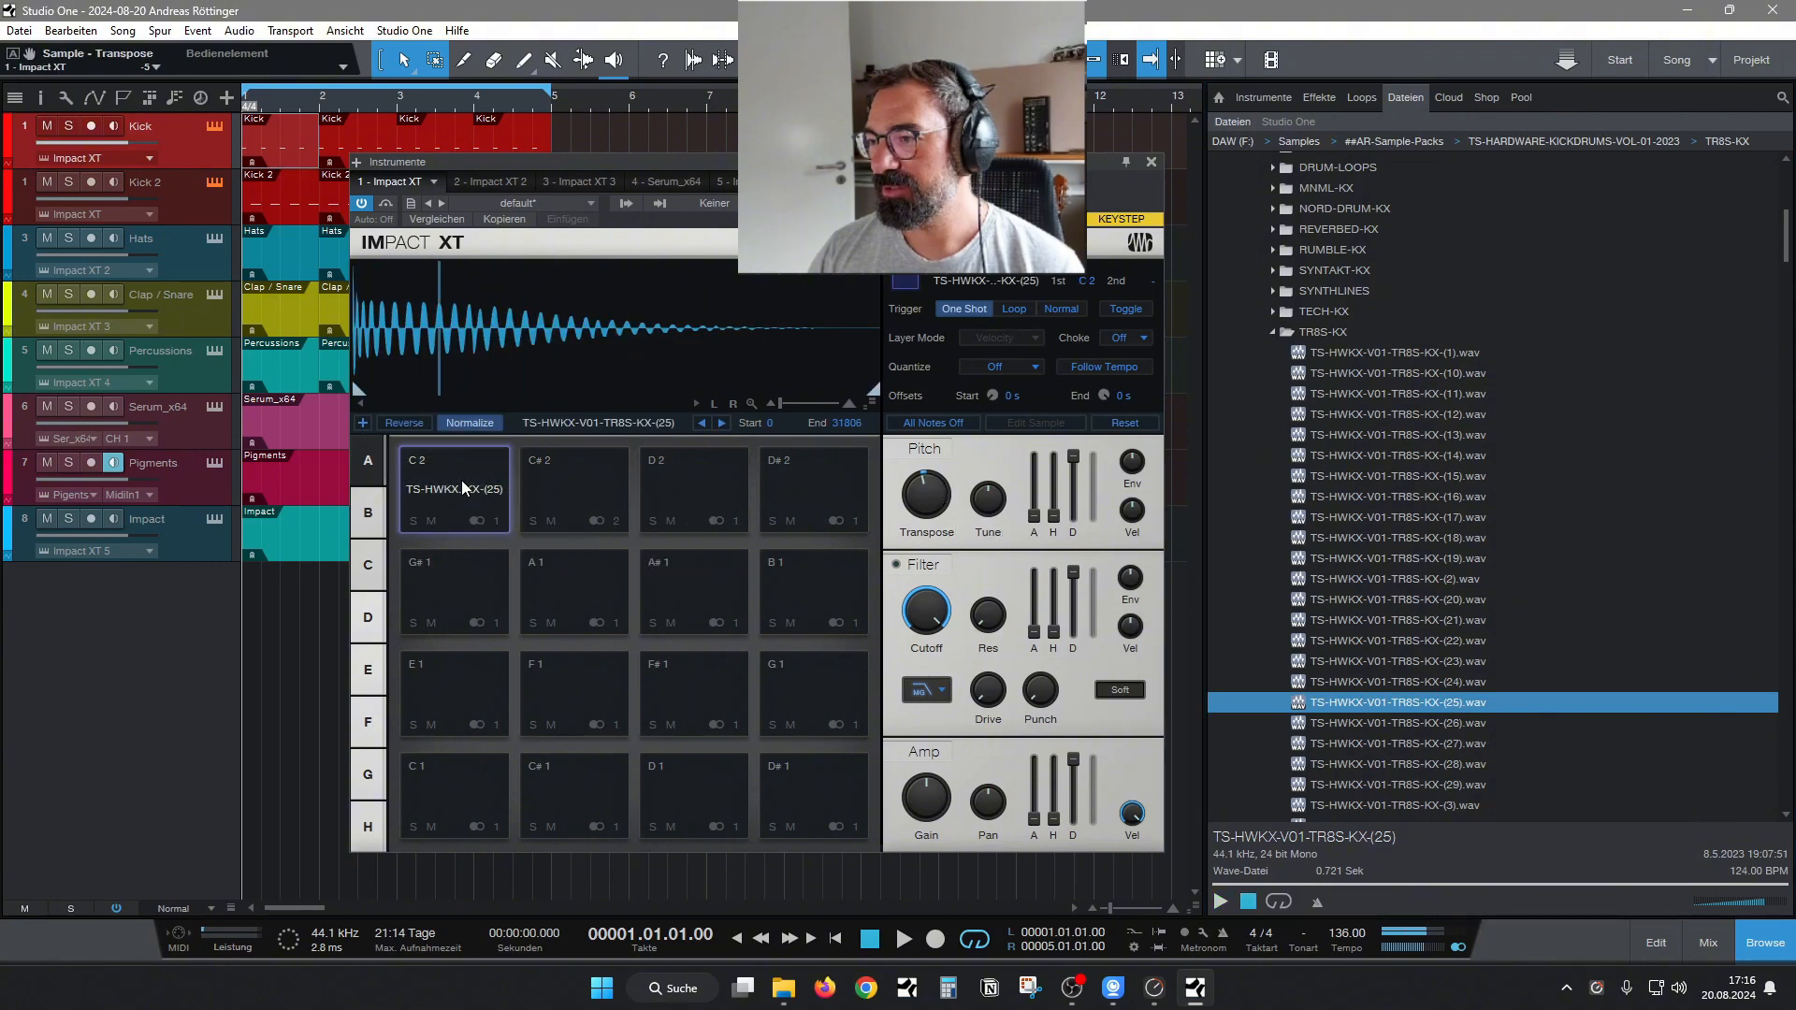
pyautogui.click(462, 480)
pyautogui.click(462, 480)
pyautogui.click(1152, 162)
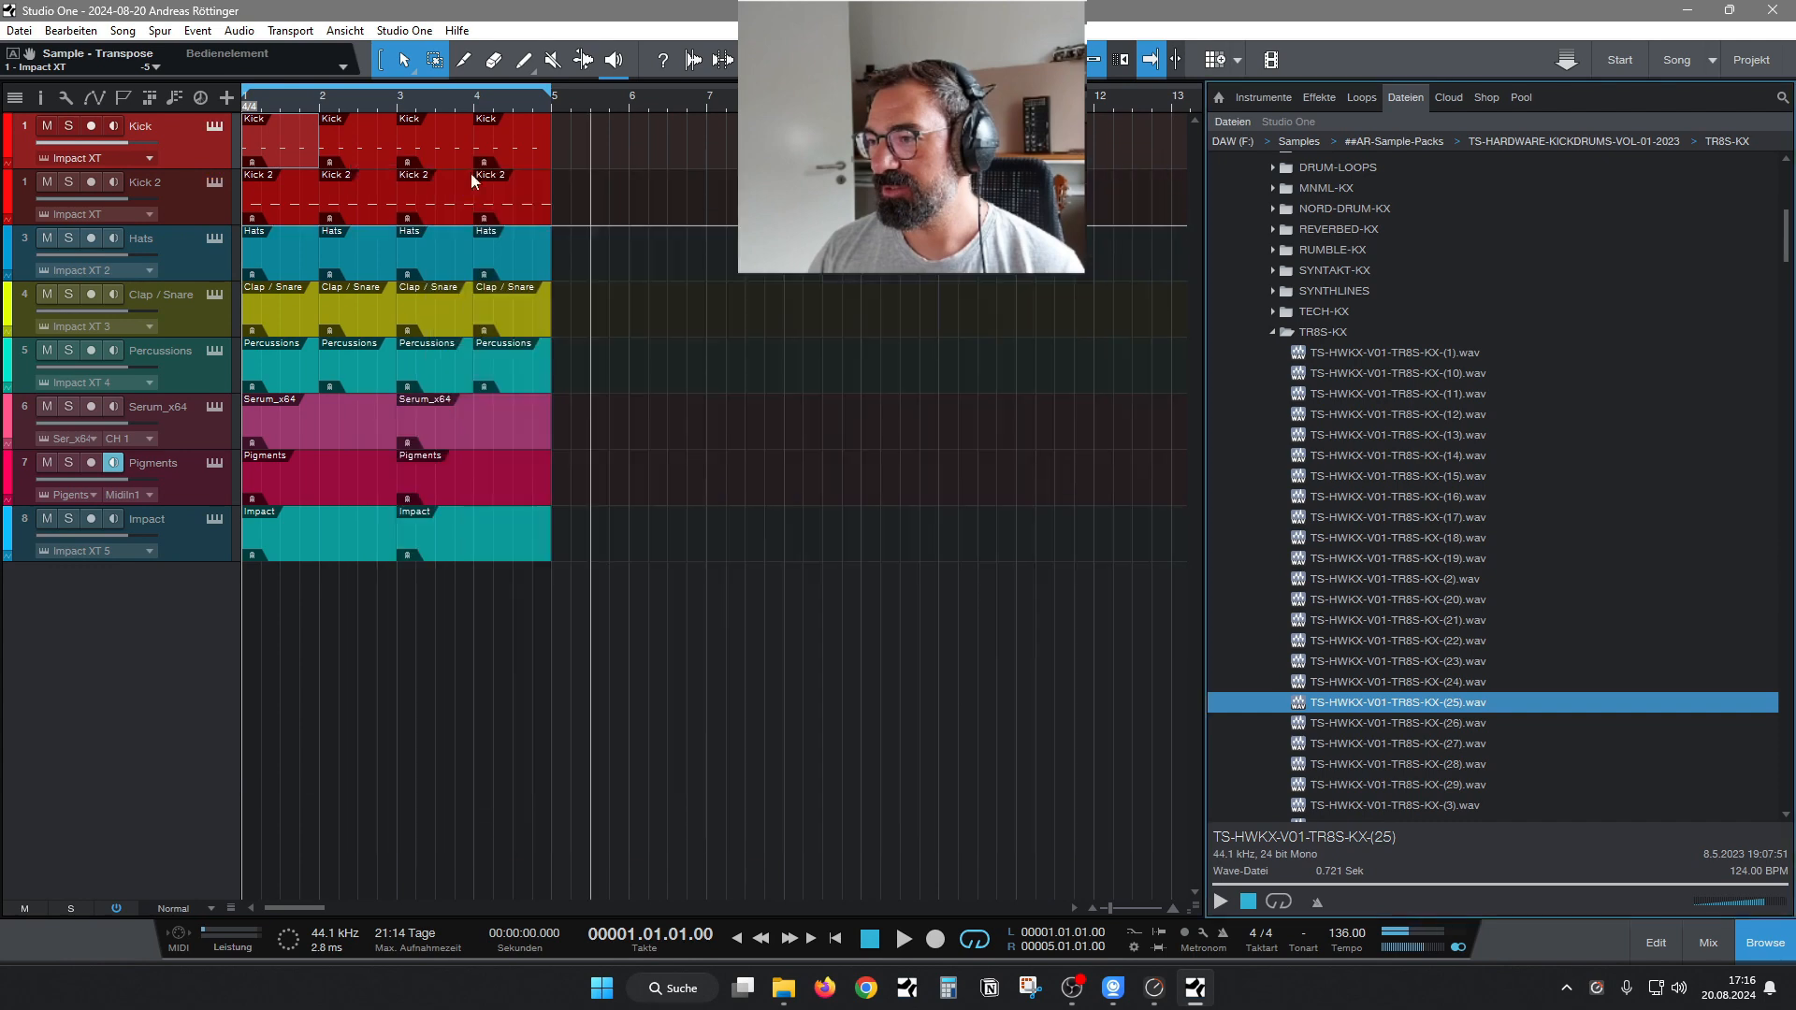
# During loop playback, reopen Impact XT and set the C 2 pad's amp decay to about 1.18 s and hold to 180 ms.
pyautogui.press('space')
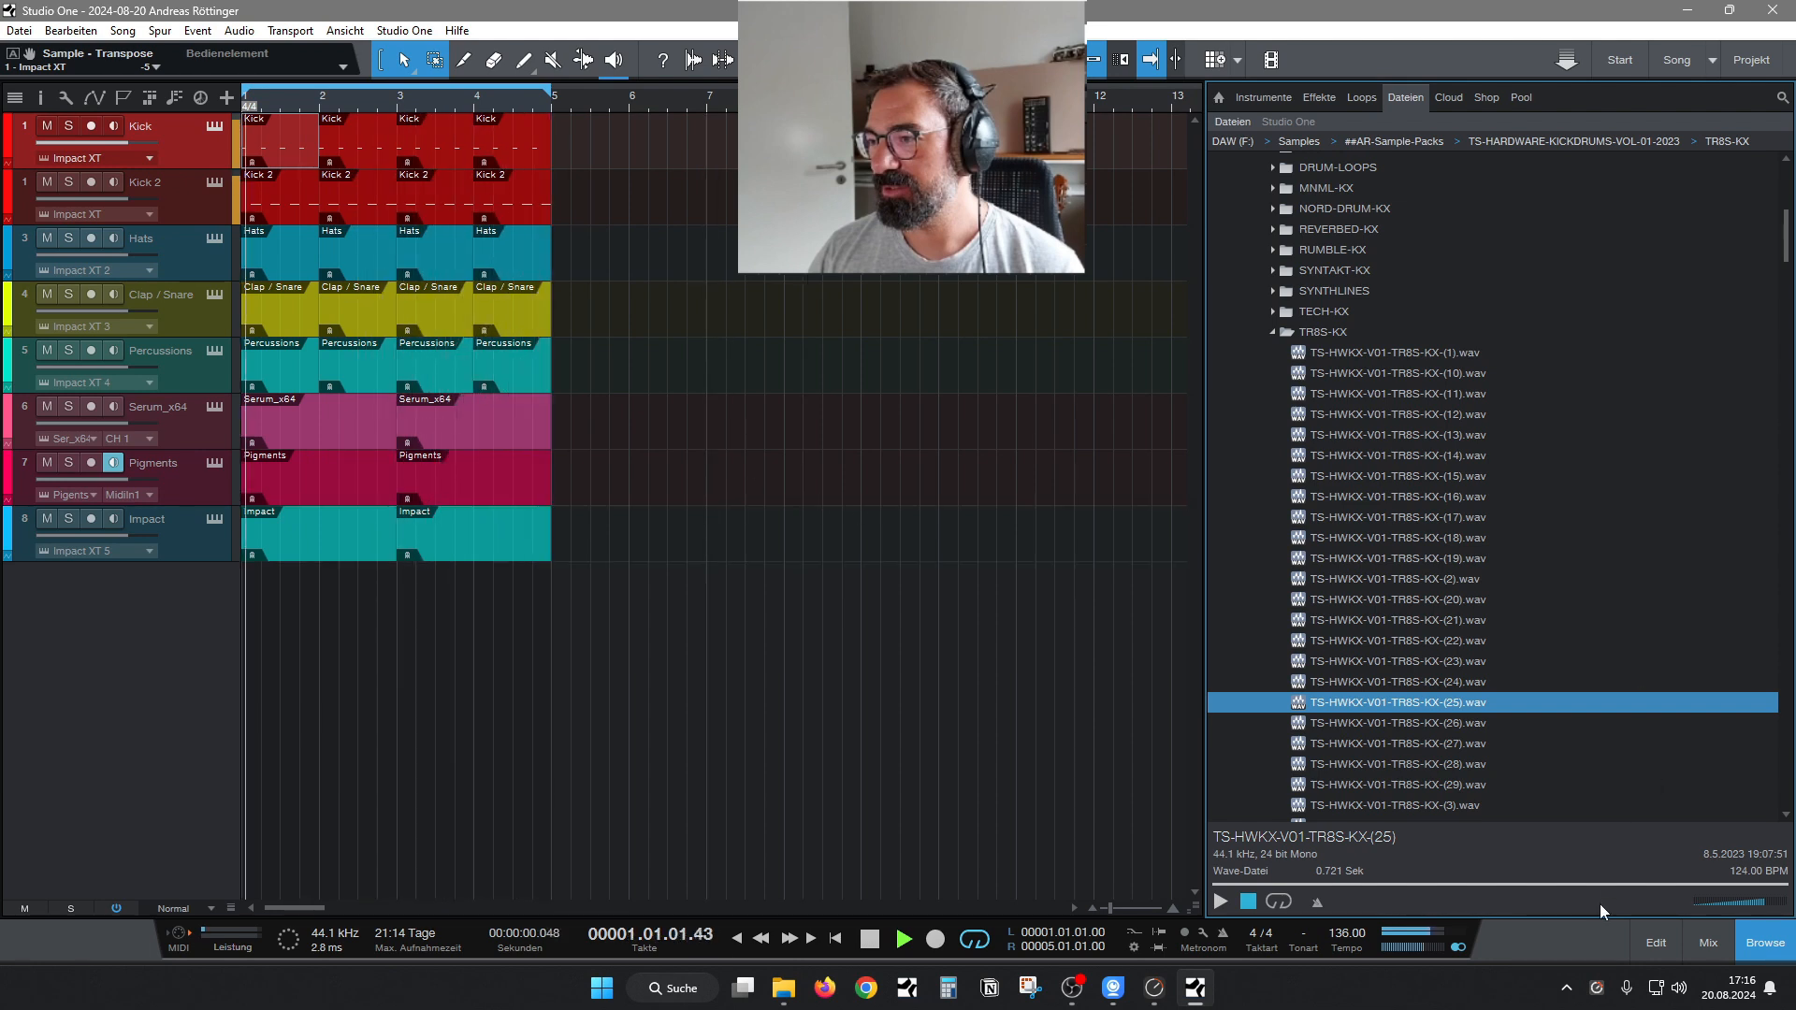
pyautogui.click(211, 206)
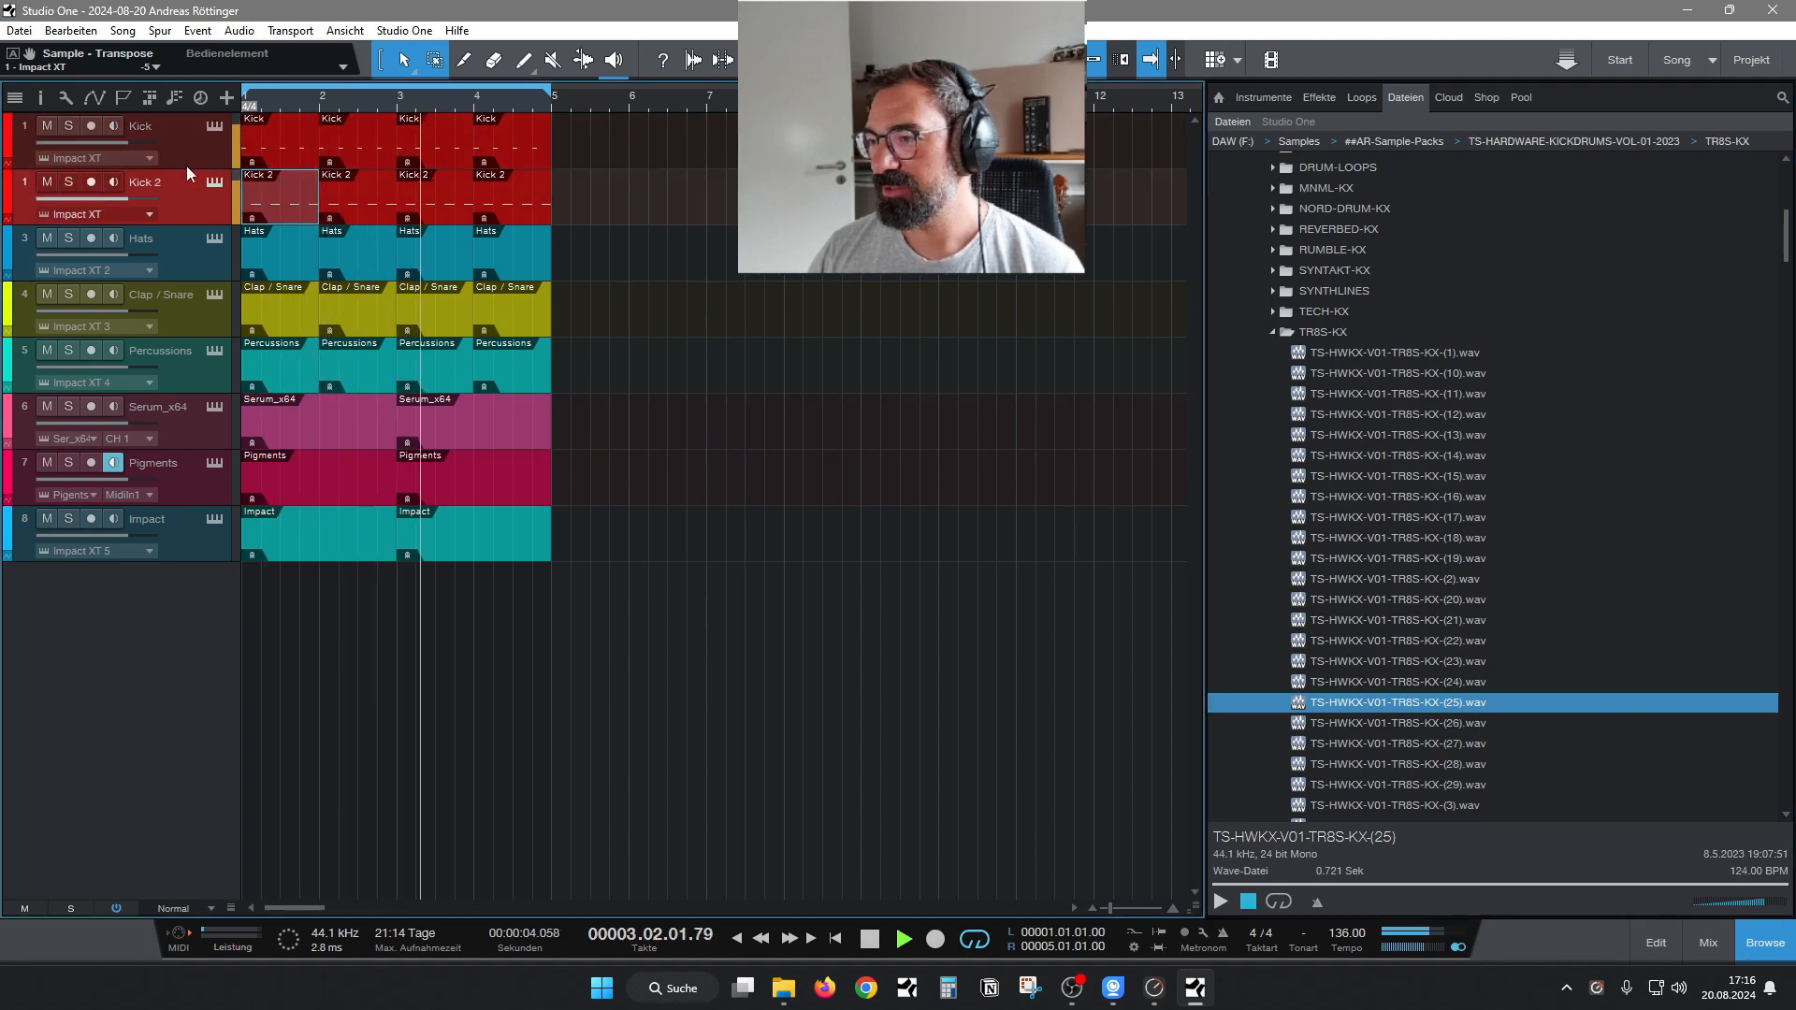
pyautogui.click(212, 127)
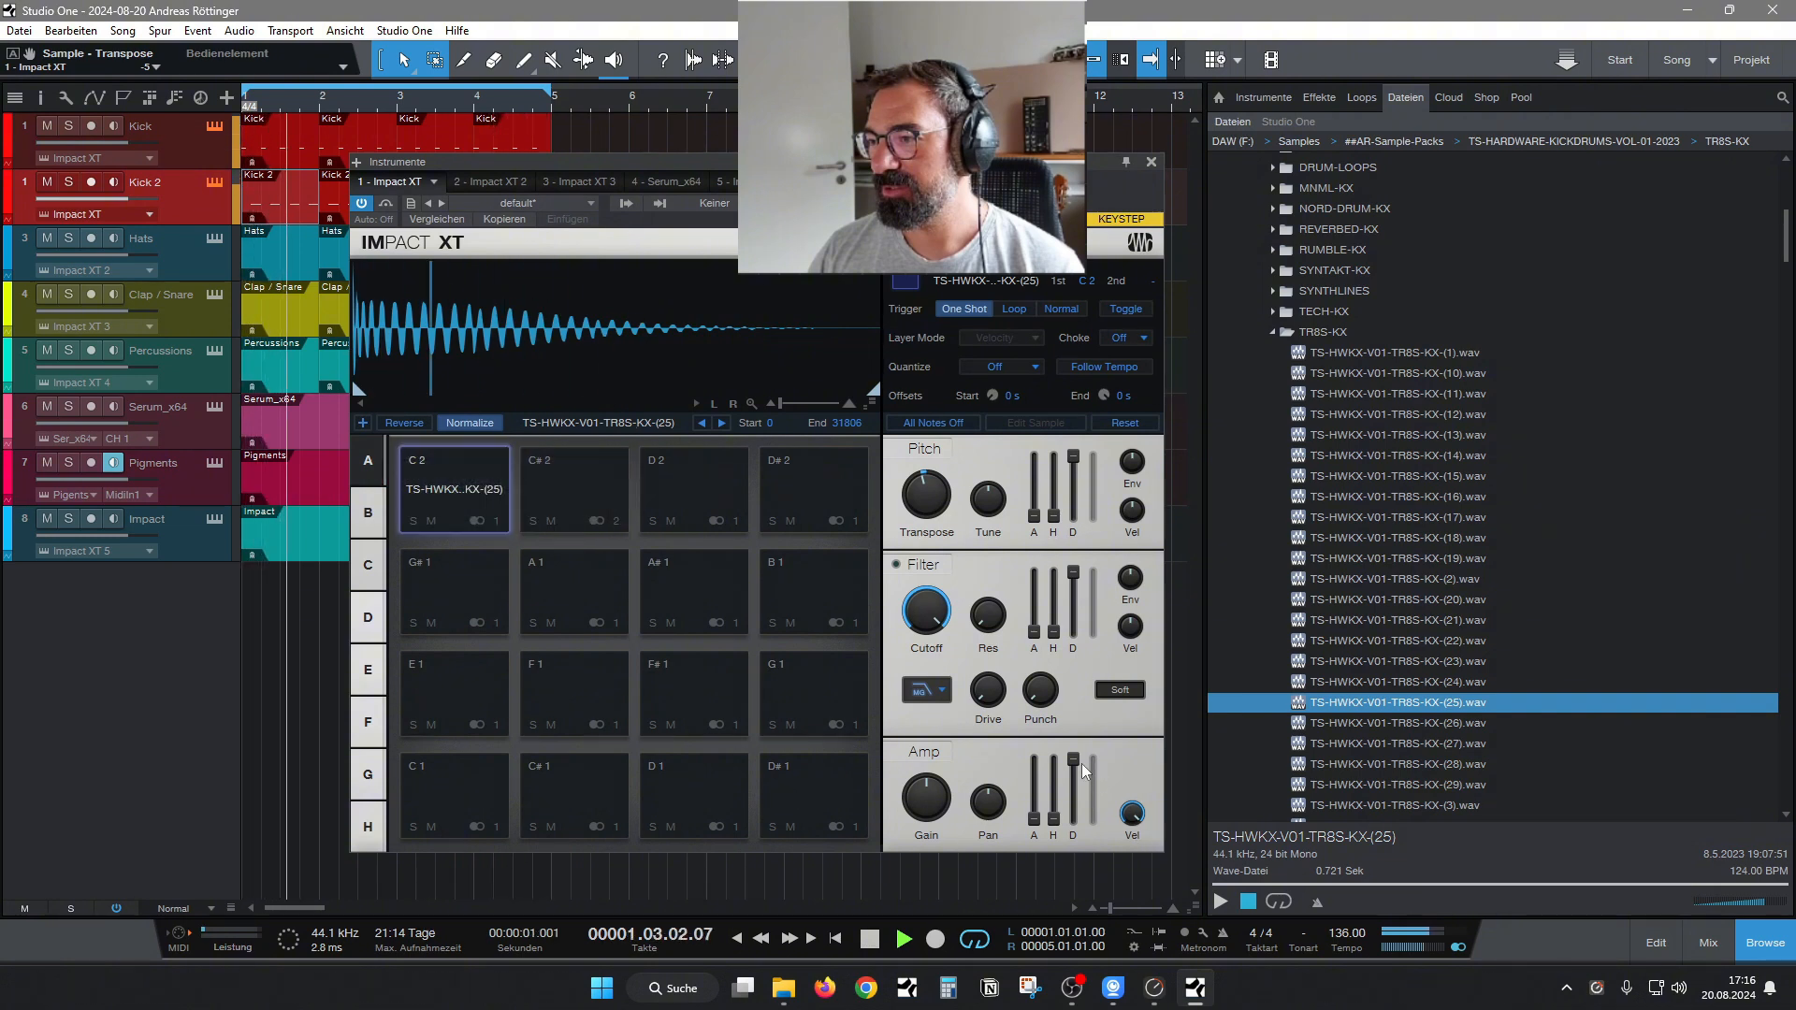
pyautogui.moveTo(1073, 759); pyautogui.dragTo(1075, 817)
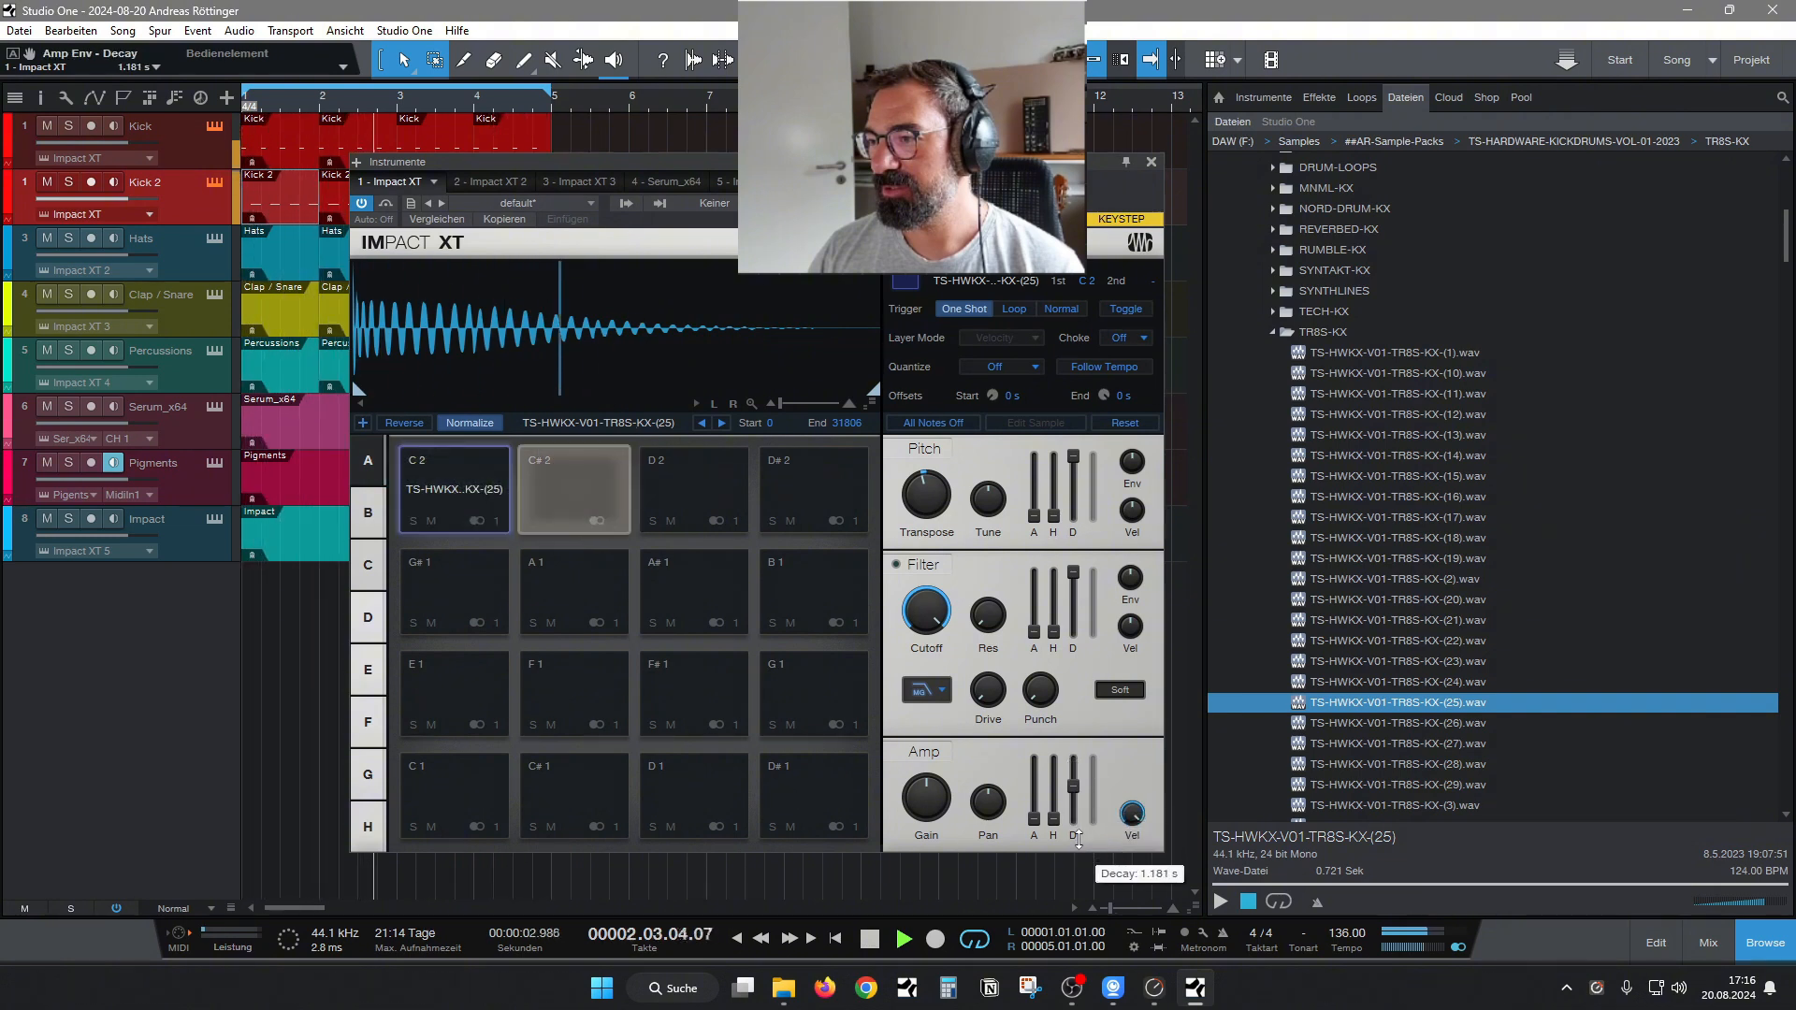
pyautogui.moveTo(1060, 807); pyautogui.dragTo(1060, 763)
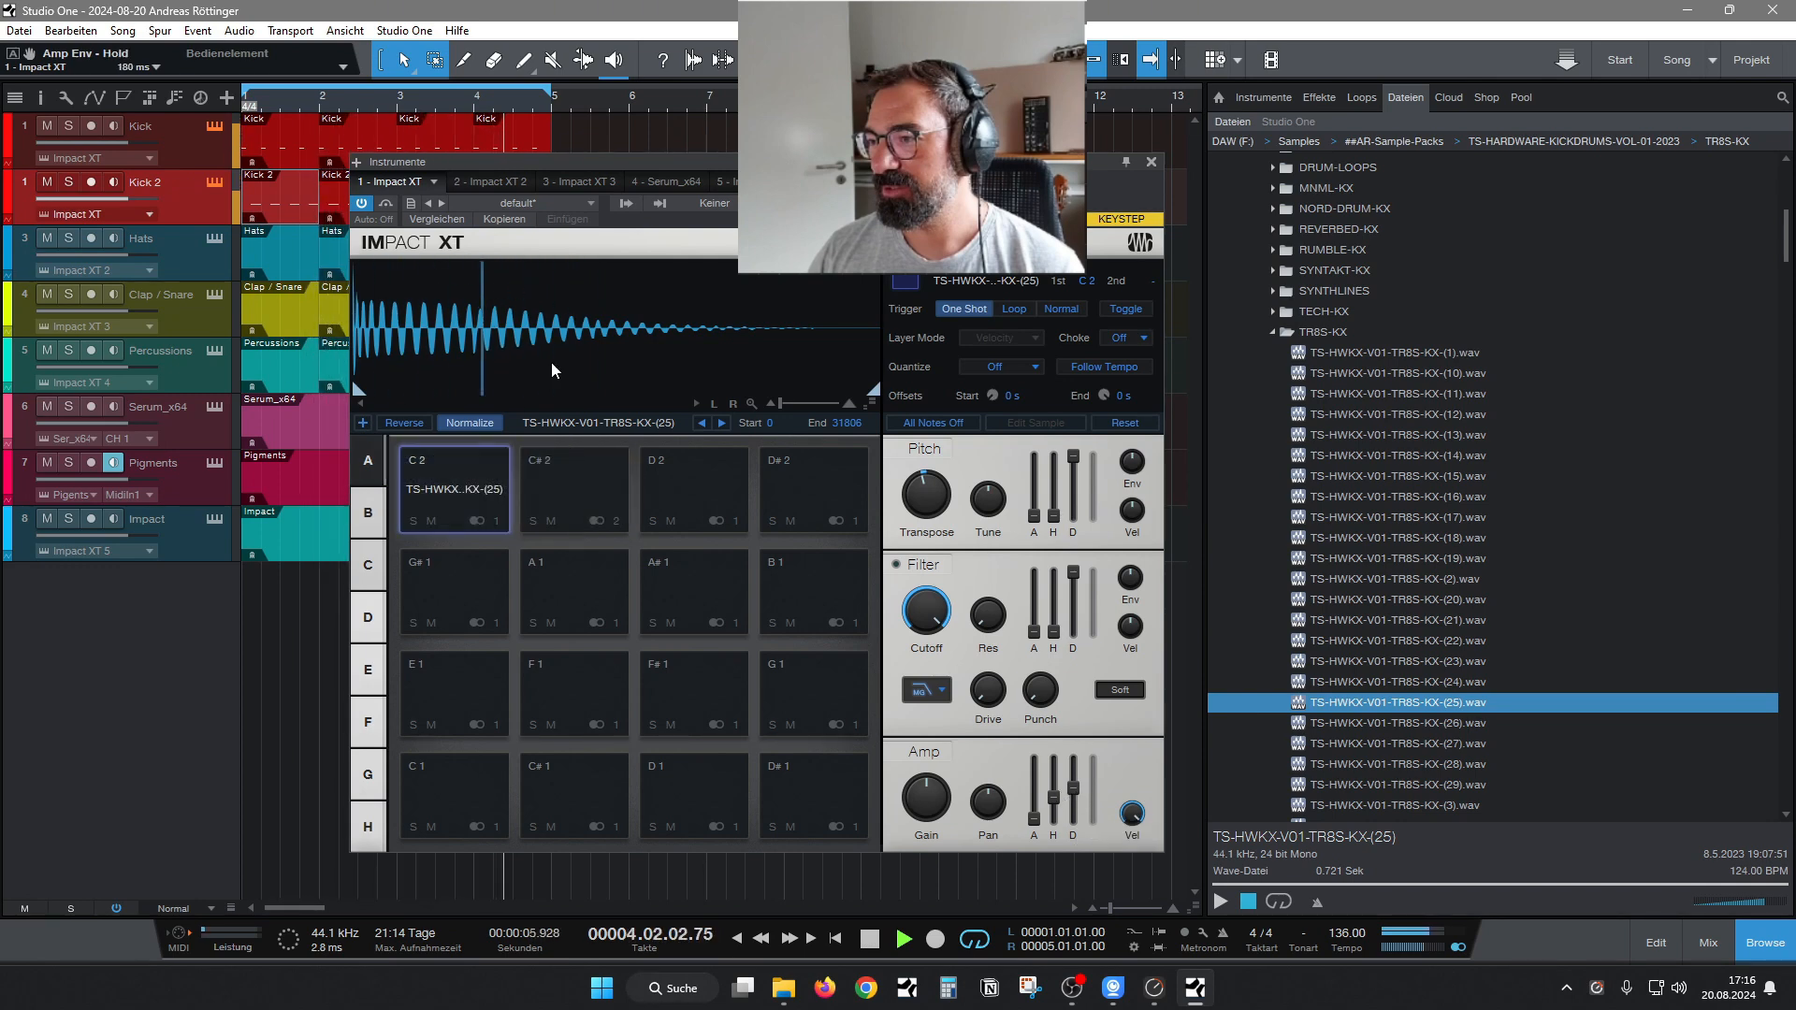
pyautogui.press('space')
# Switch from the TR8S-KX folder to XBASE888-KX and audition its samples 33 and 37.
pyautogui.click(1293, 333)
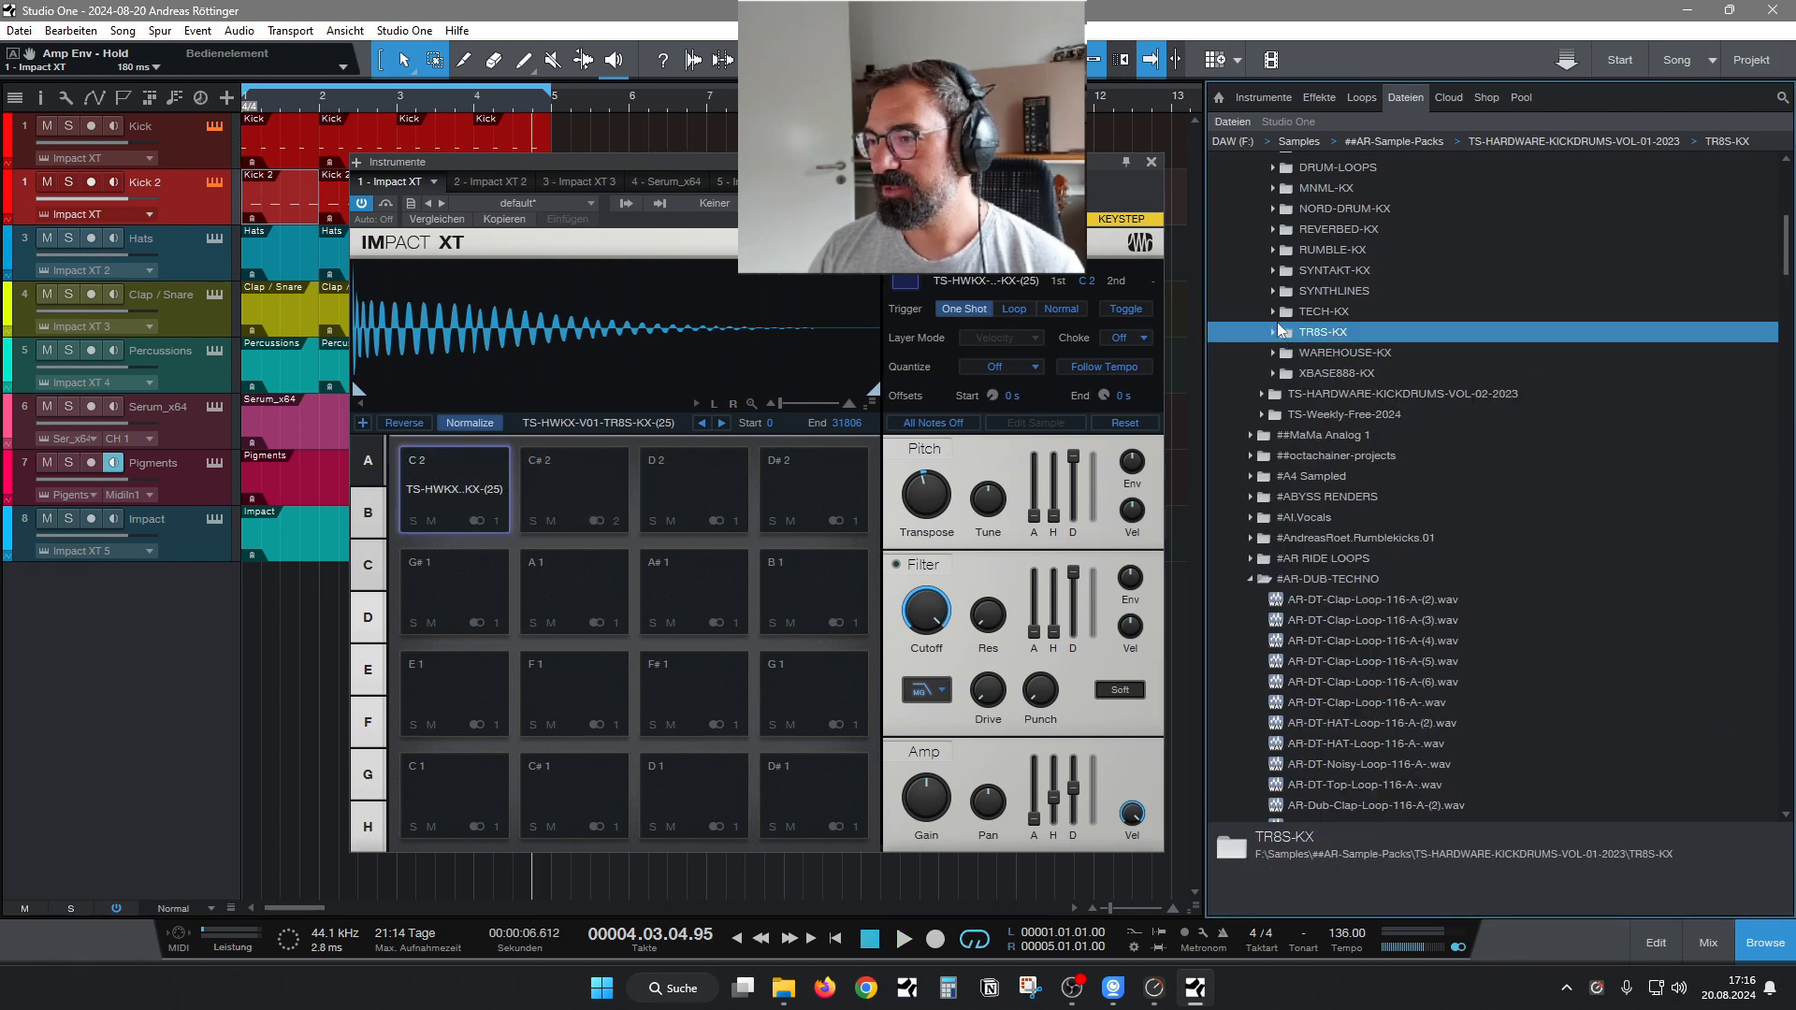
pyautogui.click(1283, 374)
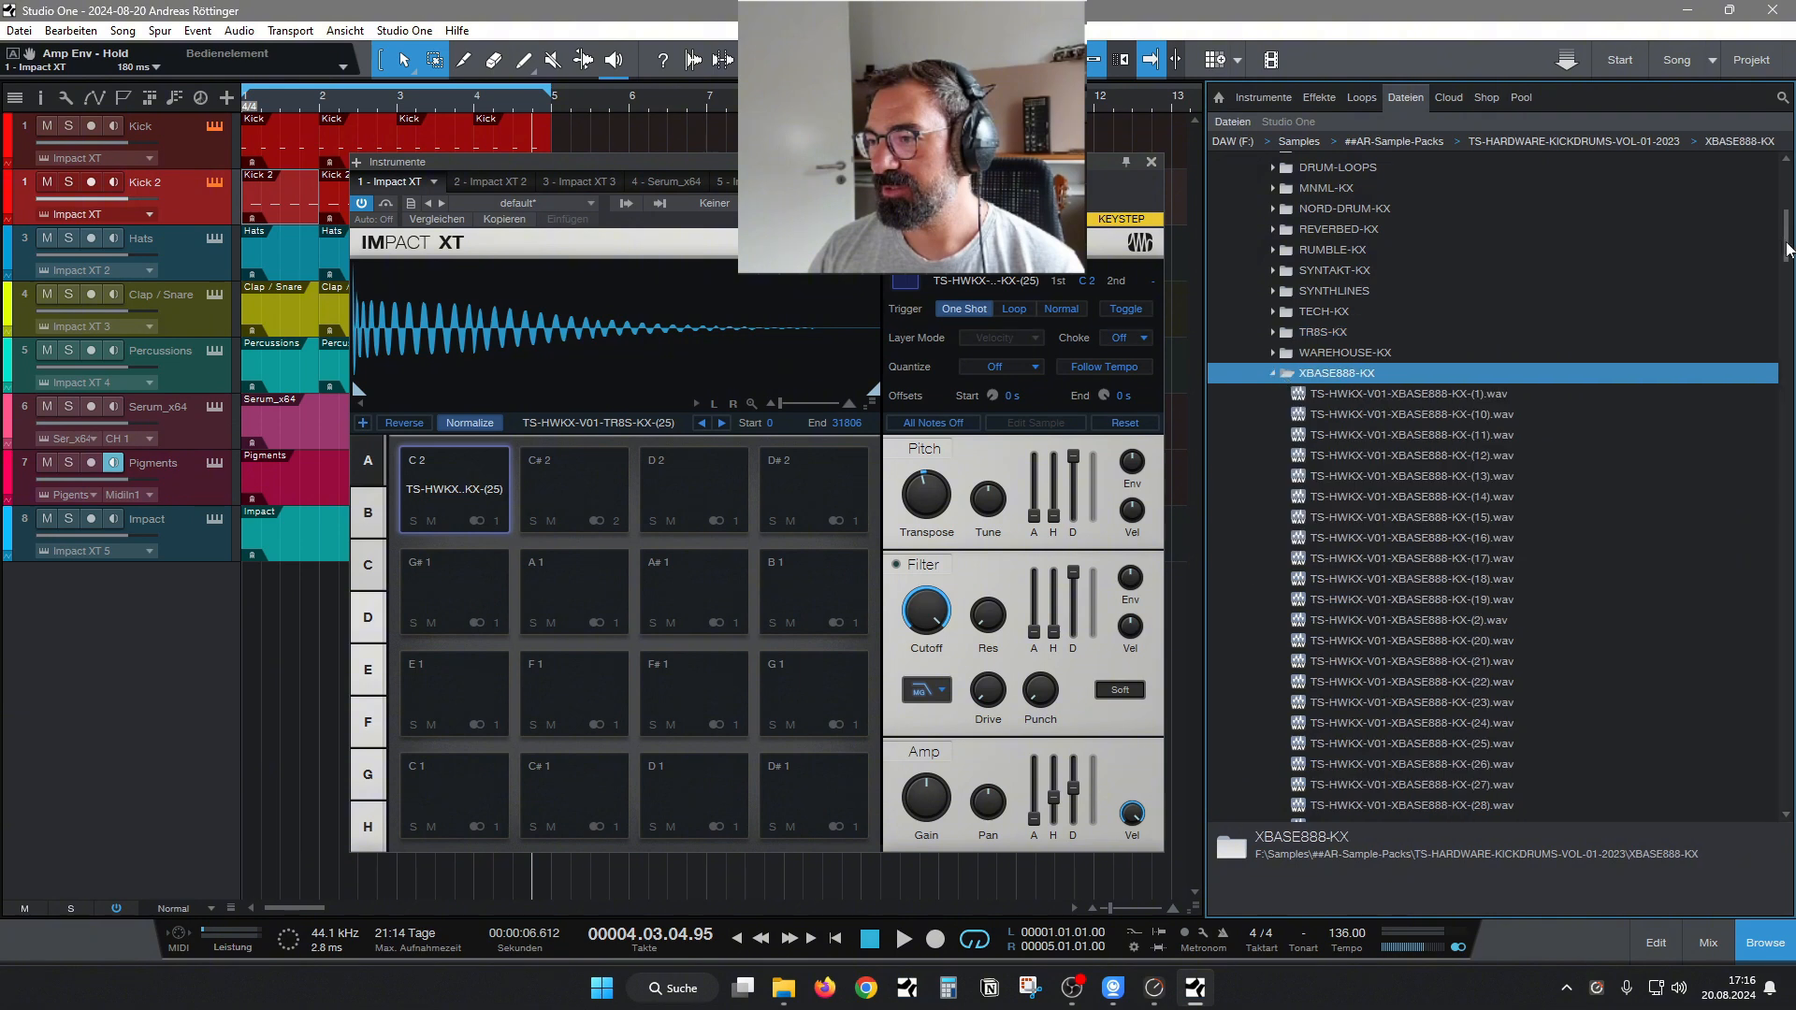
pyautogui.scroll(-6, 1516, 524)
pyautogui.click(1441, 556)
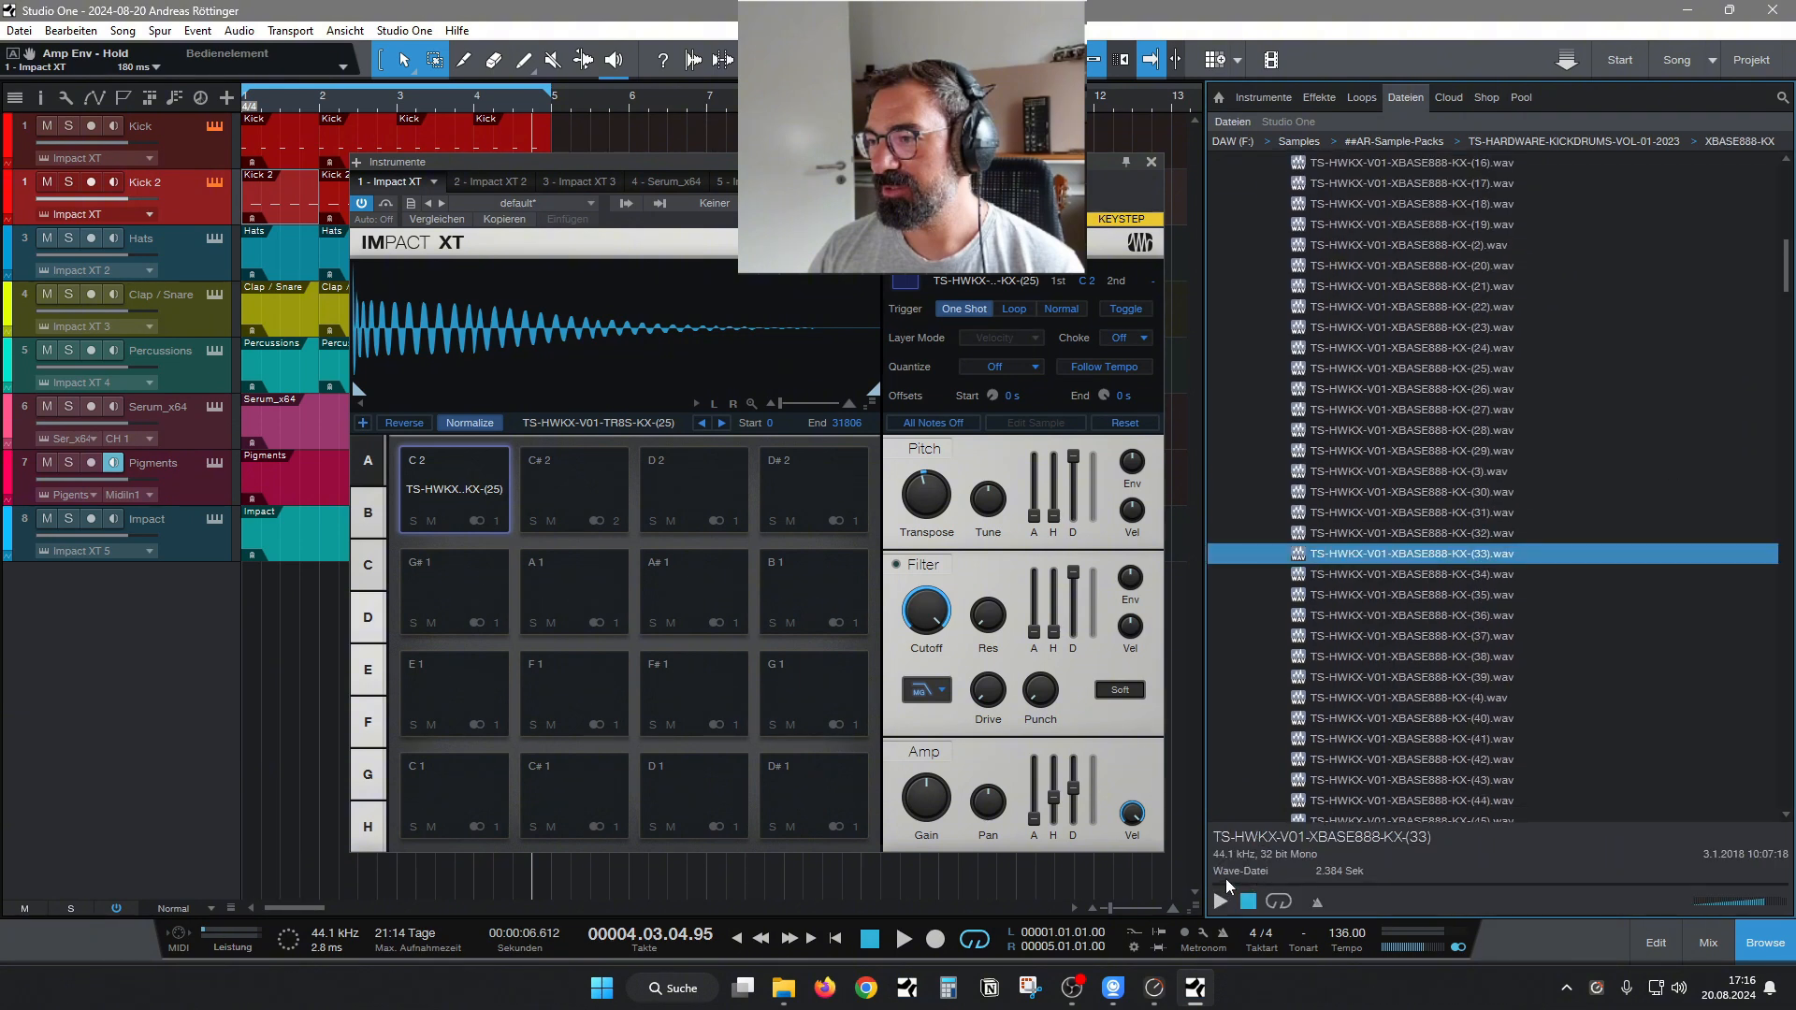
pyautogui.click(1377, 636)
pyautogui.click(1221, 902)
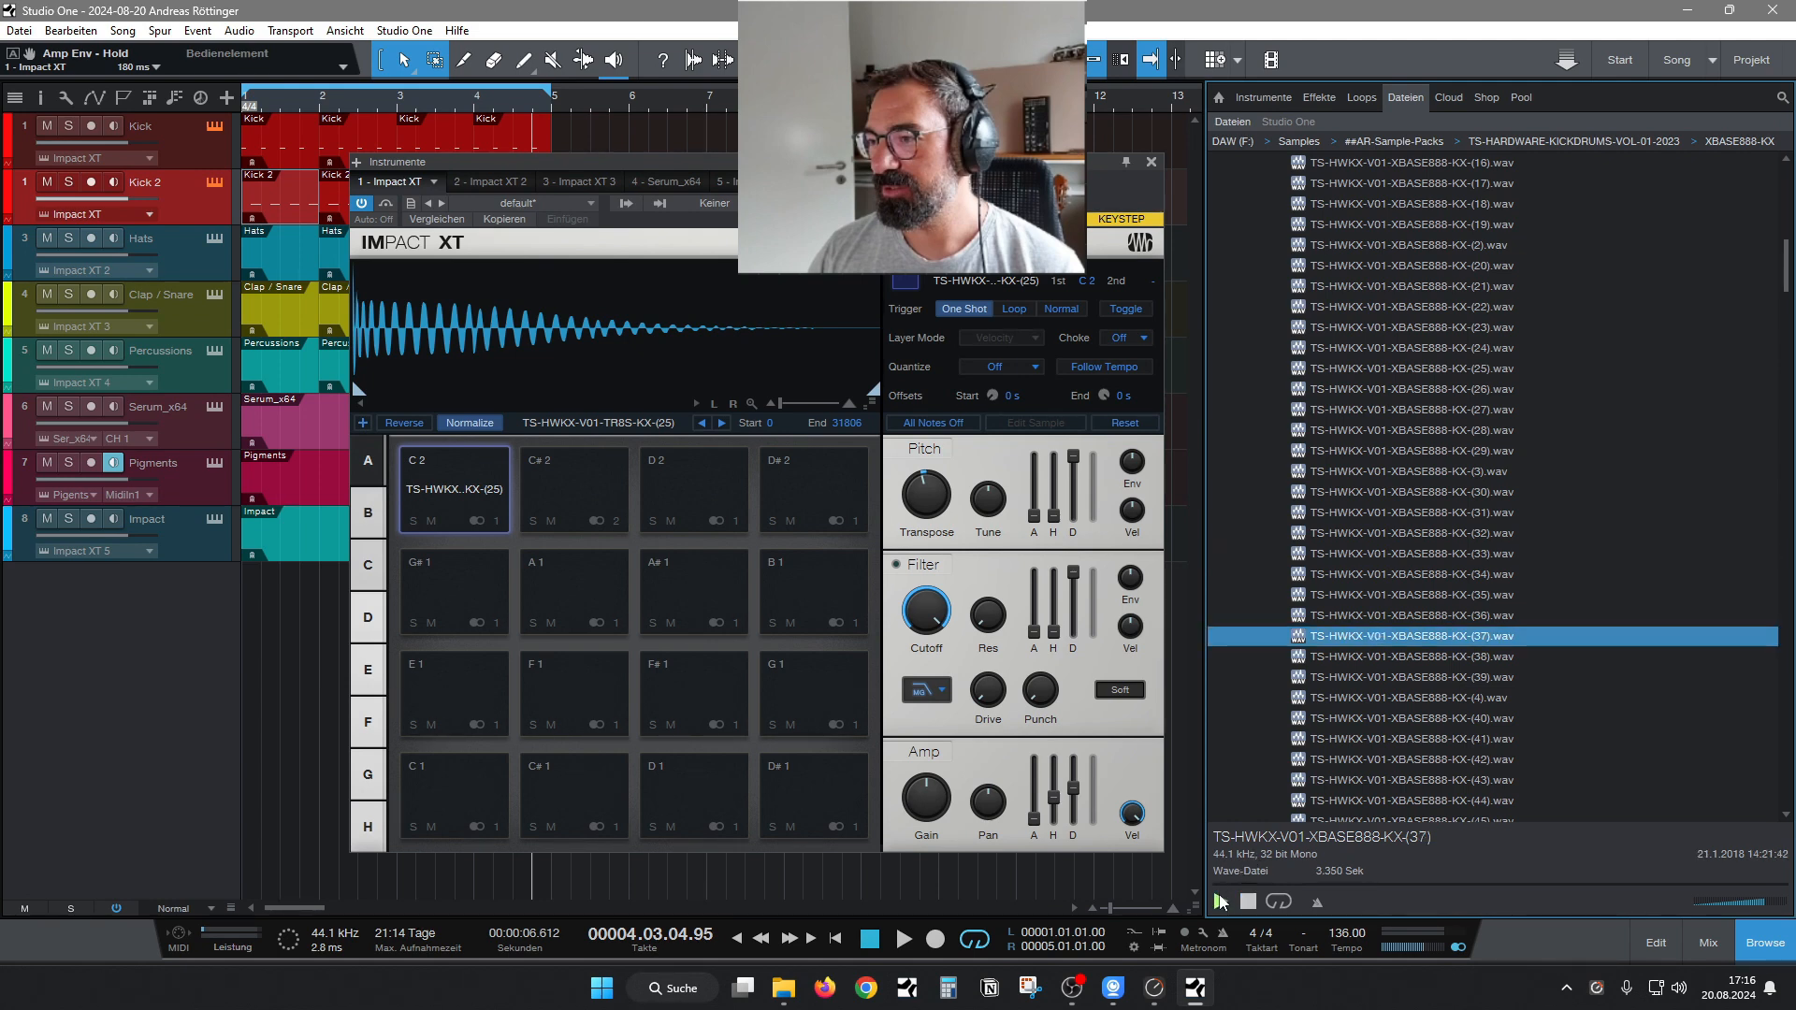
# Audition the XBASE888-KX kicks backwards through sample 30 to sample 27.
pyautogui.press('Down')
pyautogui.press('Up')
pyautogui.press('Up')
pyautogui.press('Up')
pyautogui.press('Up')
pyautogui.press('Up')
pyautogui.press('Up')
pyautogui.press('Up')
pyautogui.press('Up')
pyautogui.press('Up')
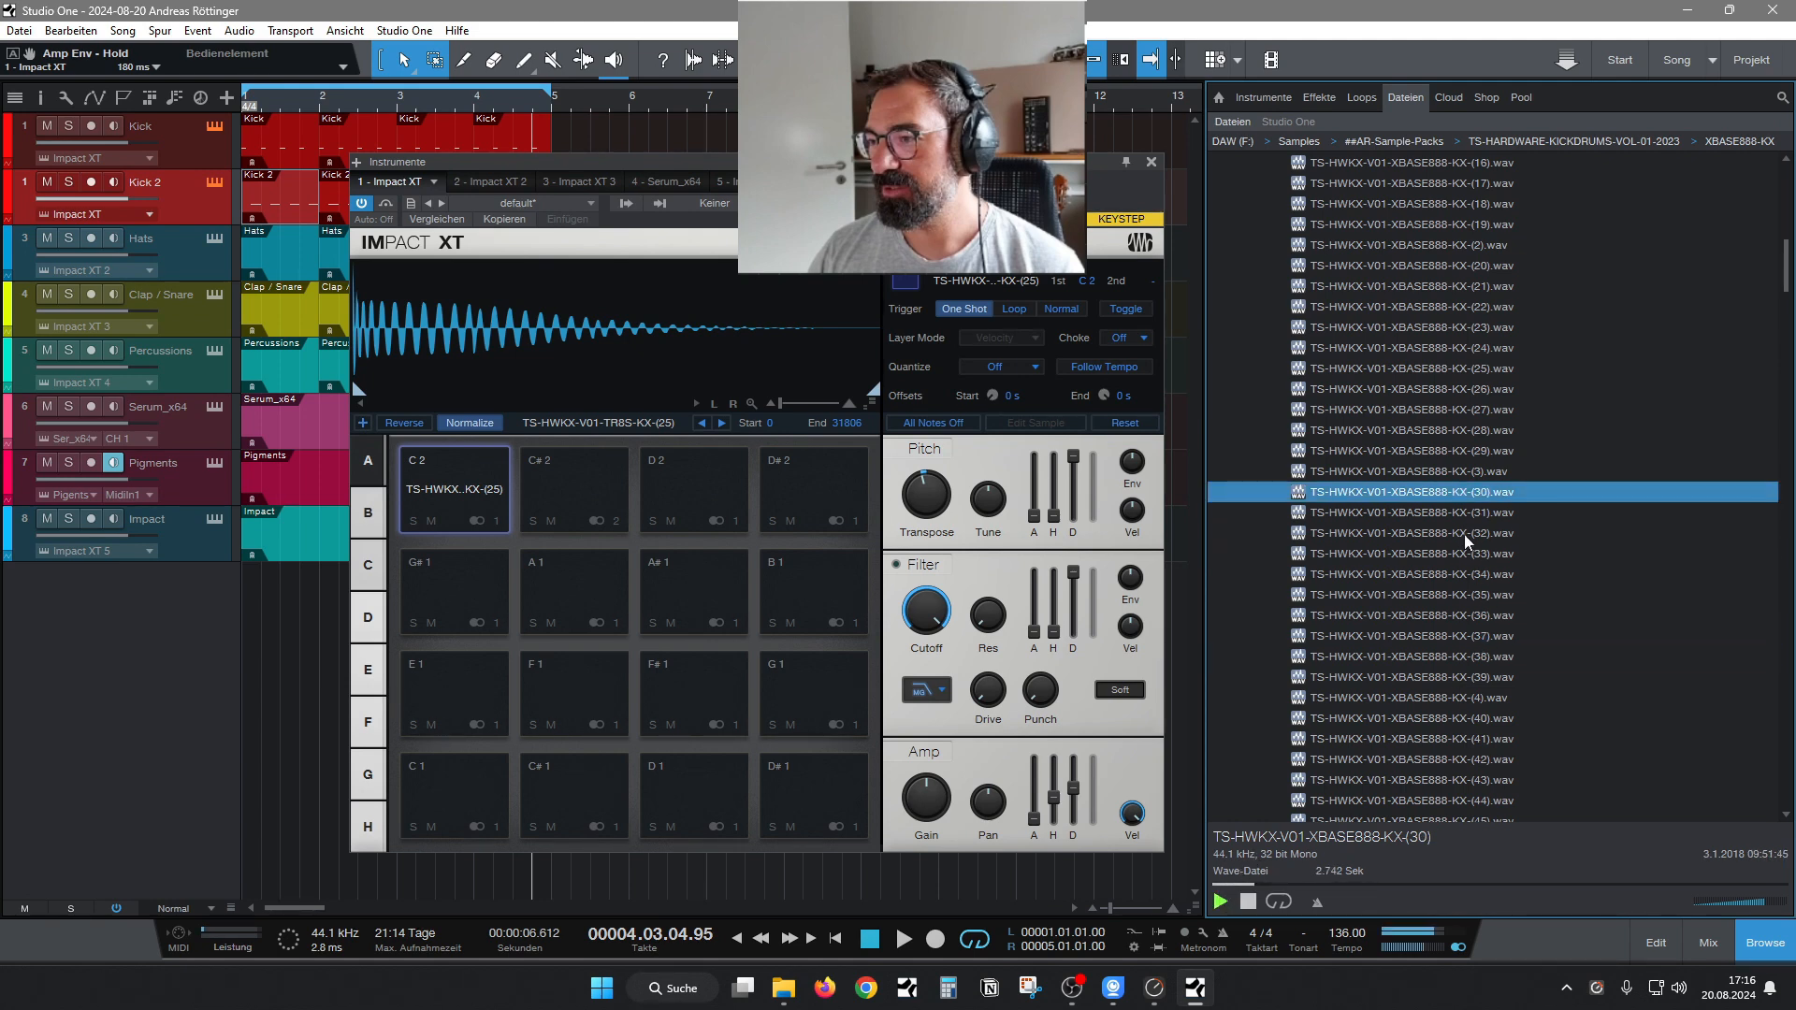
pyautogui.press('Up')
pyautogui.press('Up')
pyautogui.press('Up')
pyautogui.press('Up')
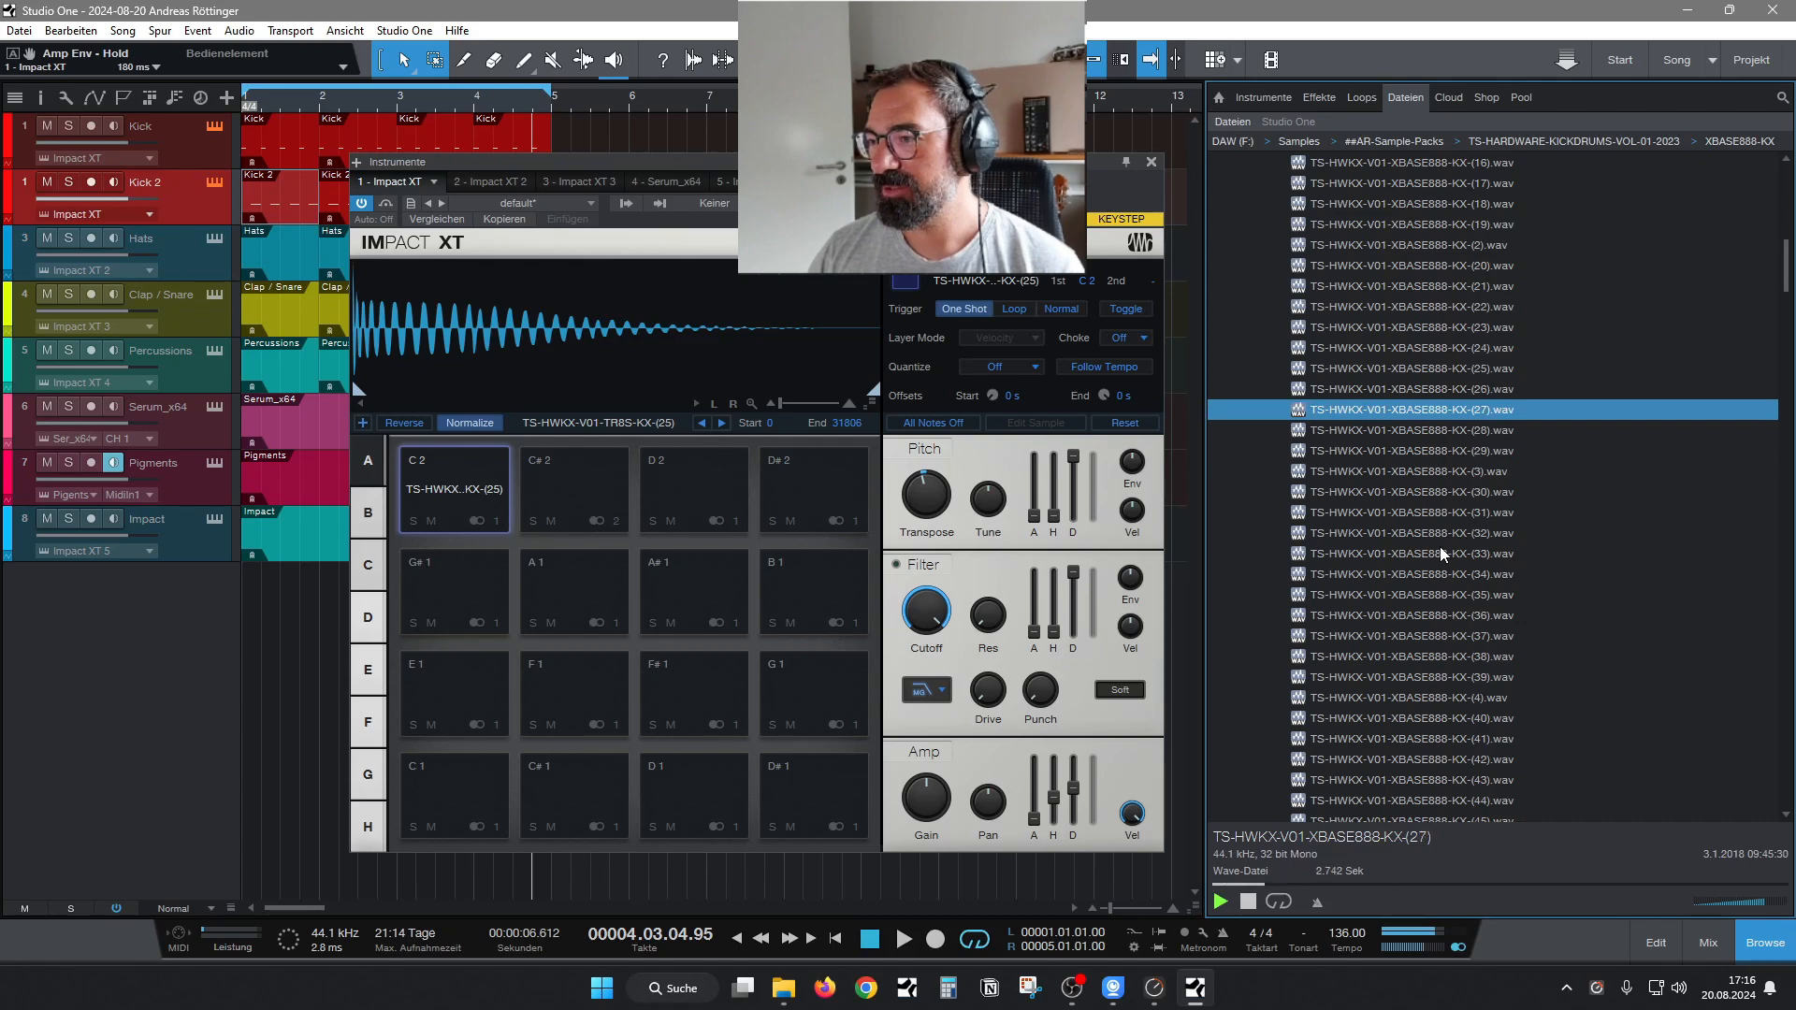
# Audition the remaining XBASE888-KX kicks backwards from sample 26 through 24 to sample 20.
pyautogui.press('Up')
pyautogui.press('Up')
pyautogui.press('Up')
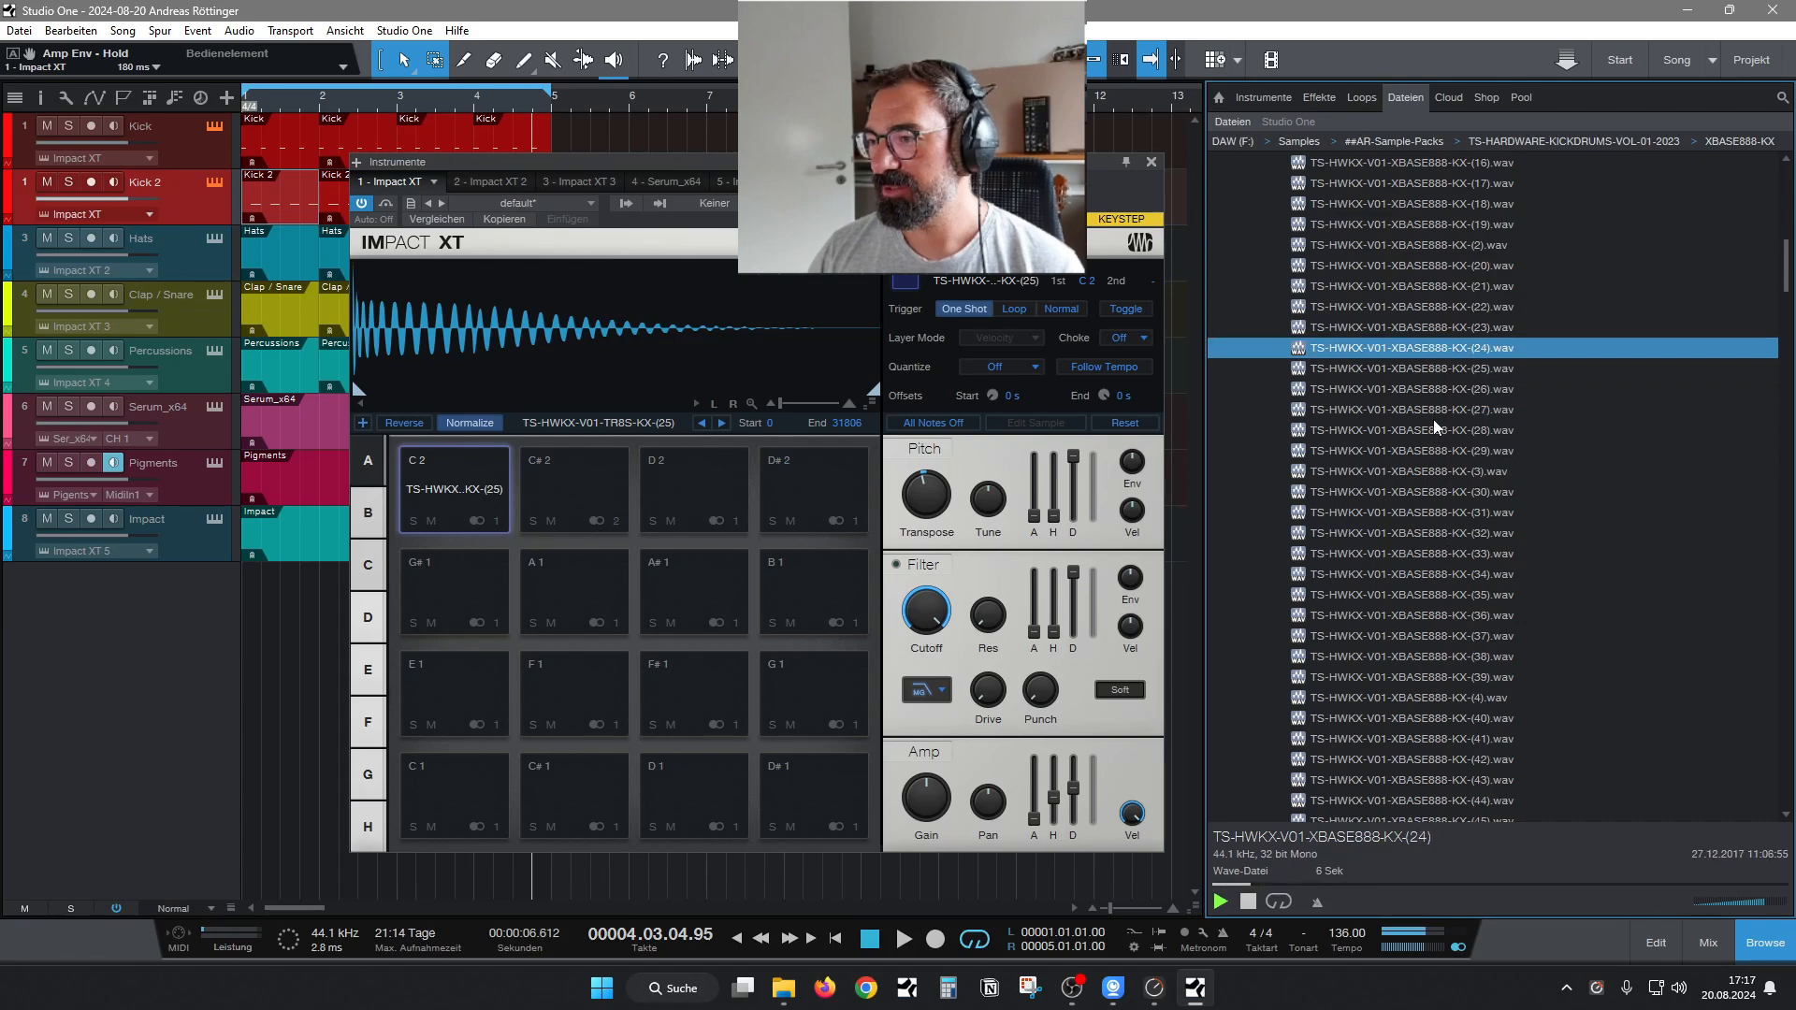
pyautogui.press('Down')
pyautogui.press('Up')
pyautogui.press('Up')
pyautogui.press('Up')
pyautogui.press('Up')
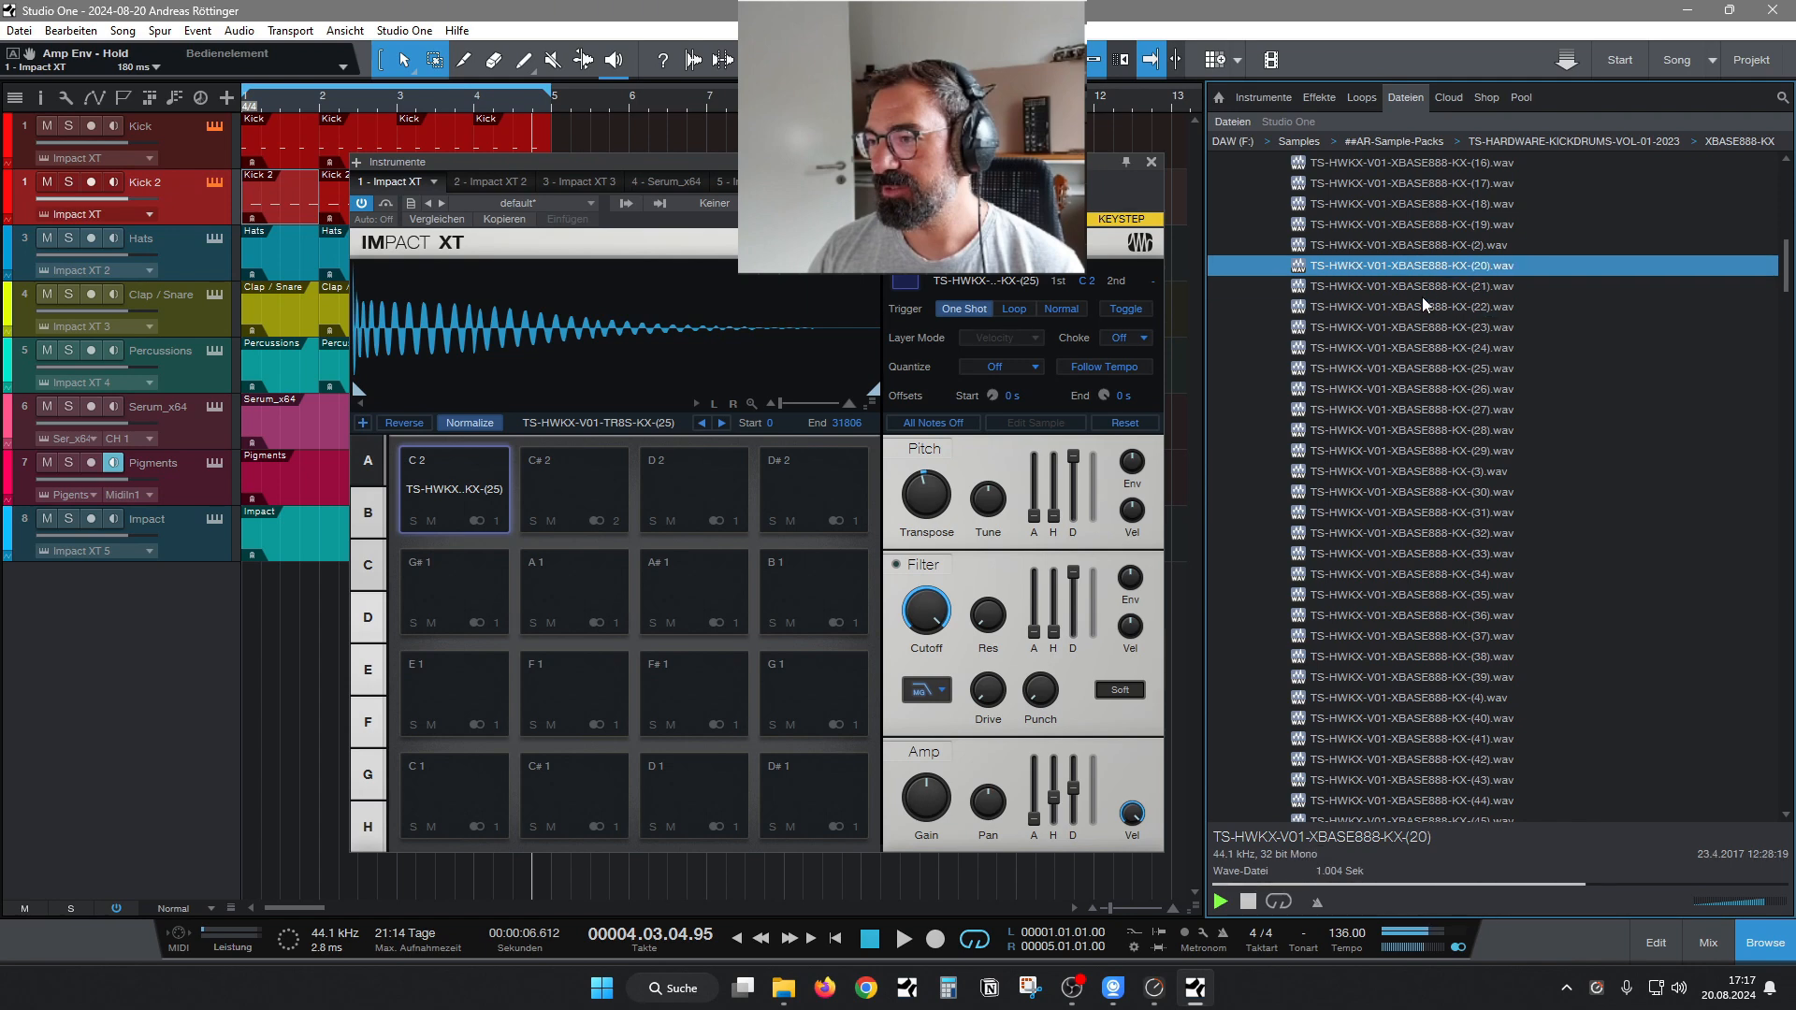
pyautogui.press('Up')
# Load XBASE888-KX sample 20 onto the C# 2 pad, normalize it and set its sample start to 377.
pyautogui.moveTo(1412, 267); pyautogui.dragTo(573, 491)
pyautogui.click(541, 483)
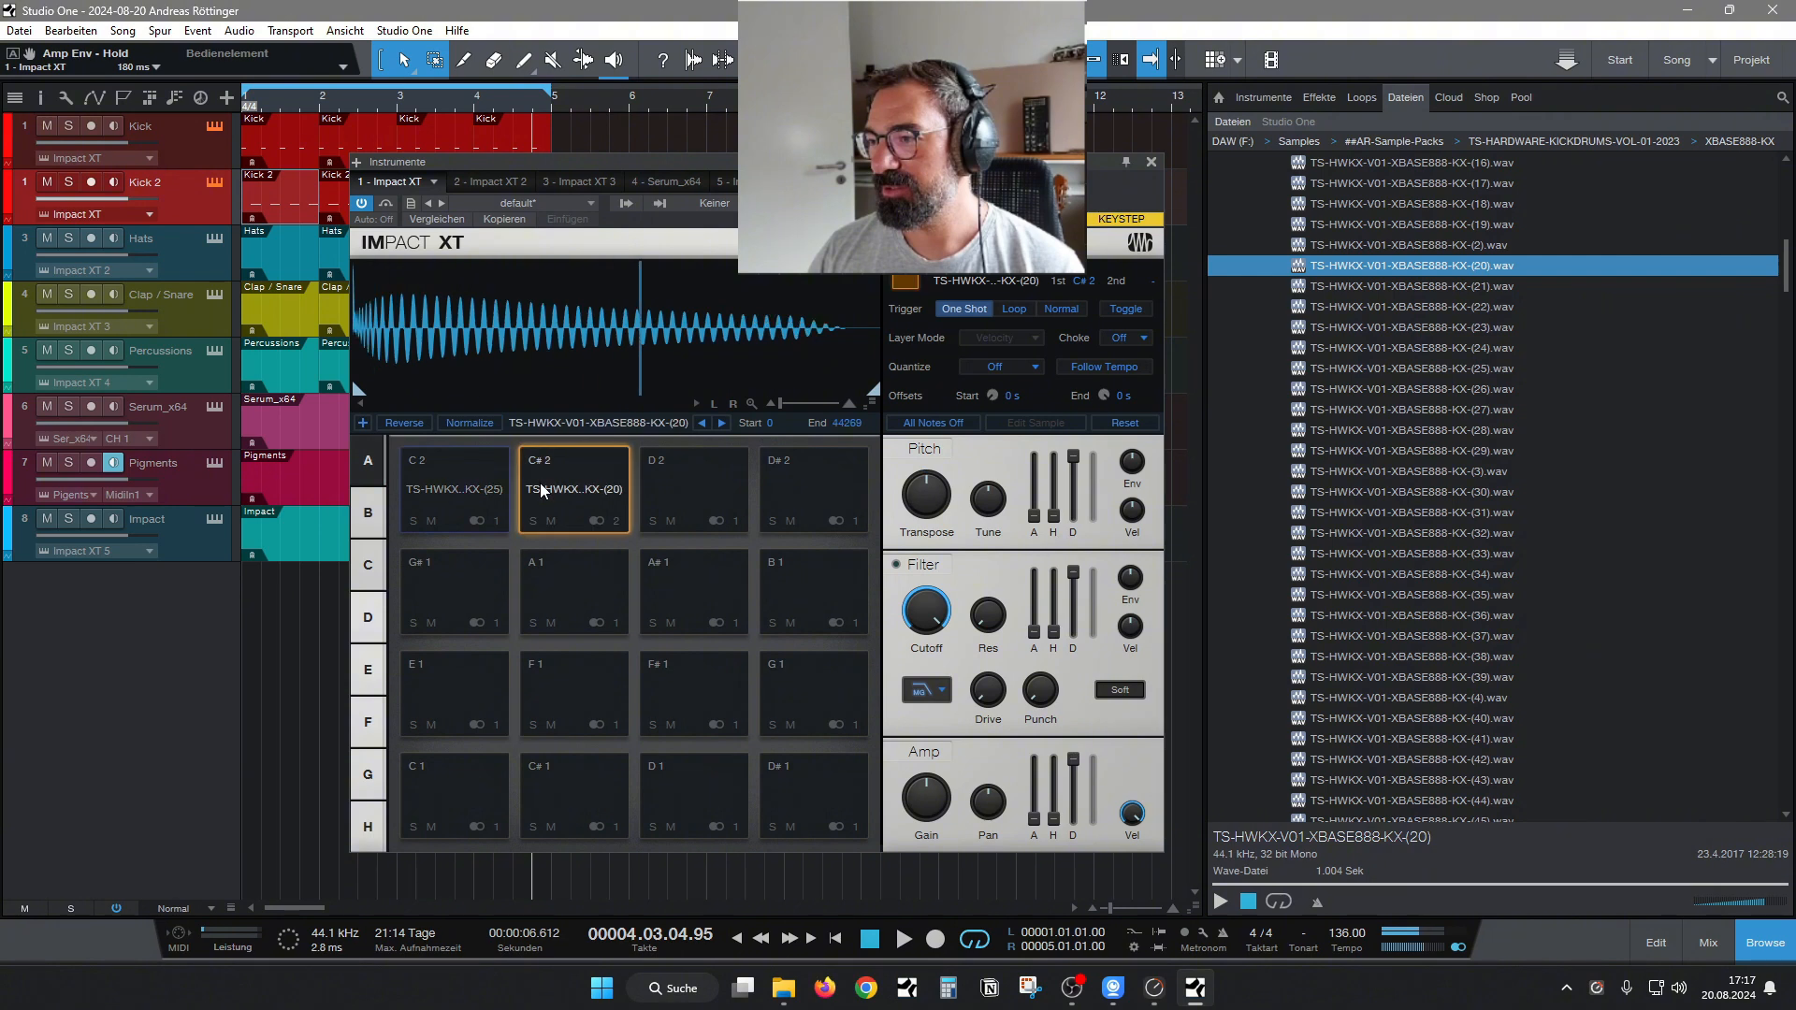
pyautogui.click(597, 500)
# Set the C# 2 pad's amp decay to 3.817 s, attack to 44.8 ms and transpose to -3, and close the instrument window.
pyautogui.moveTo(1074, 764); pyautogui.dragTo(1074, 781)
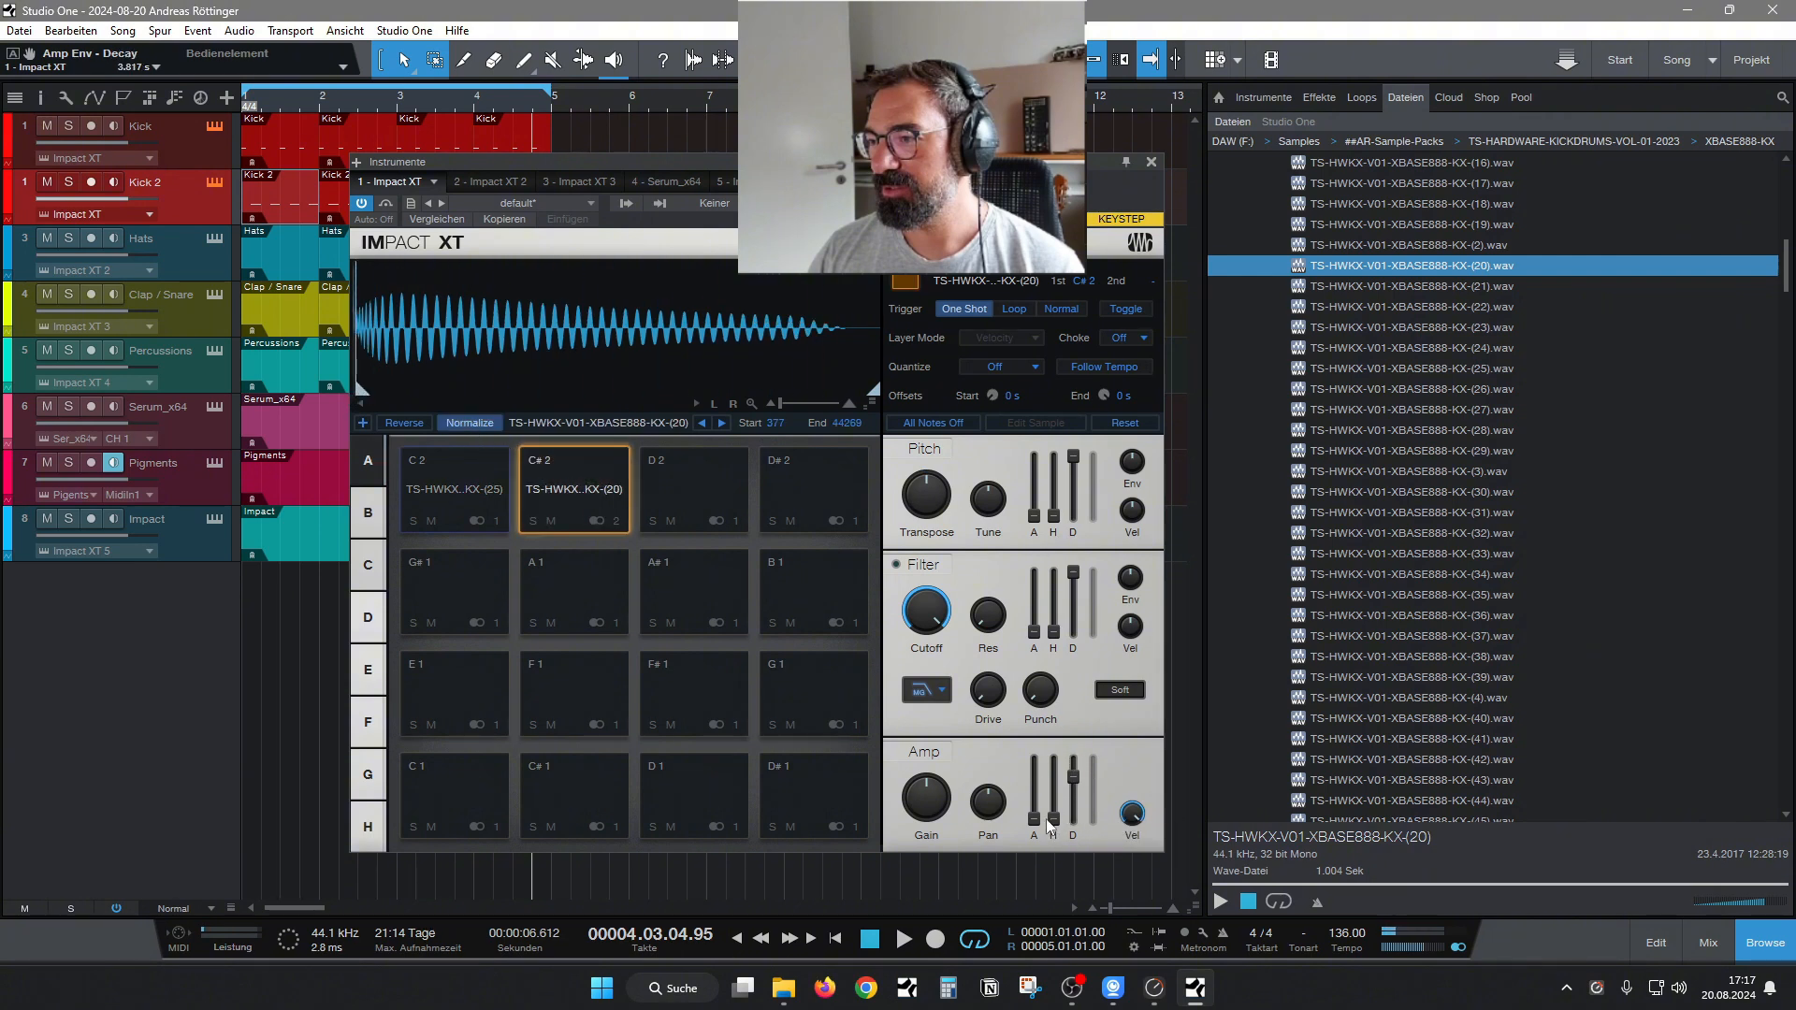
pyautogui.click(588, 498)
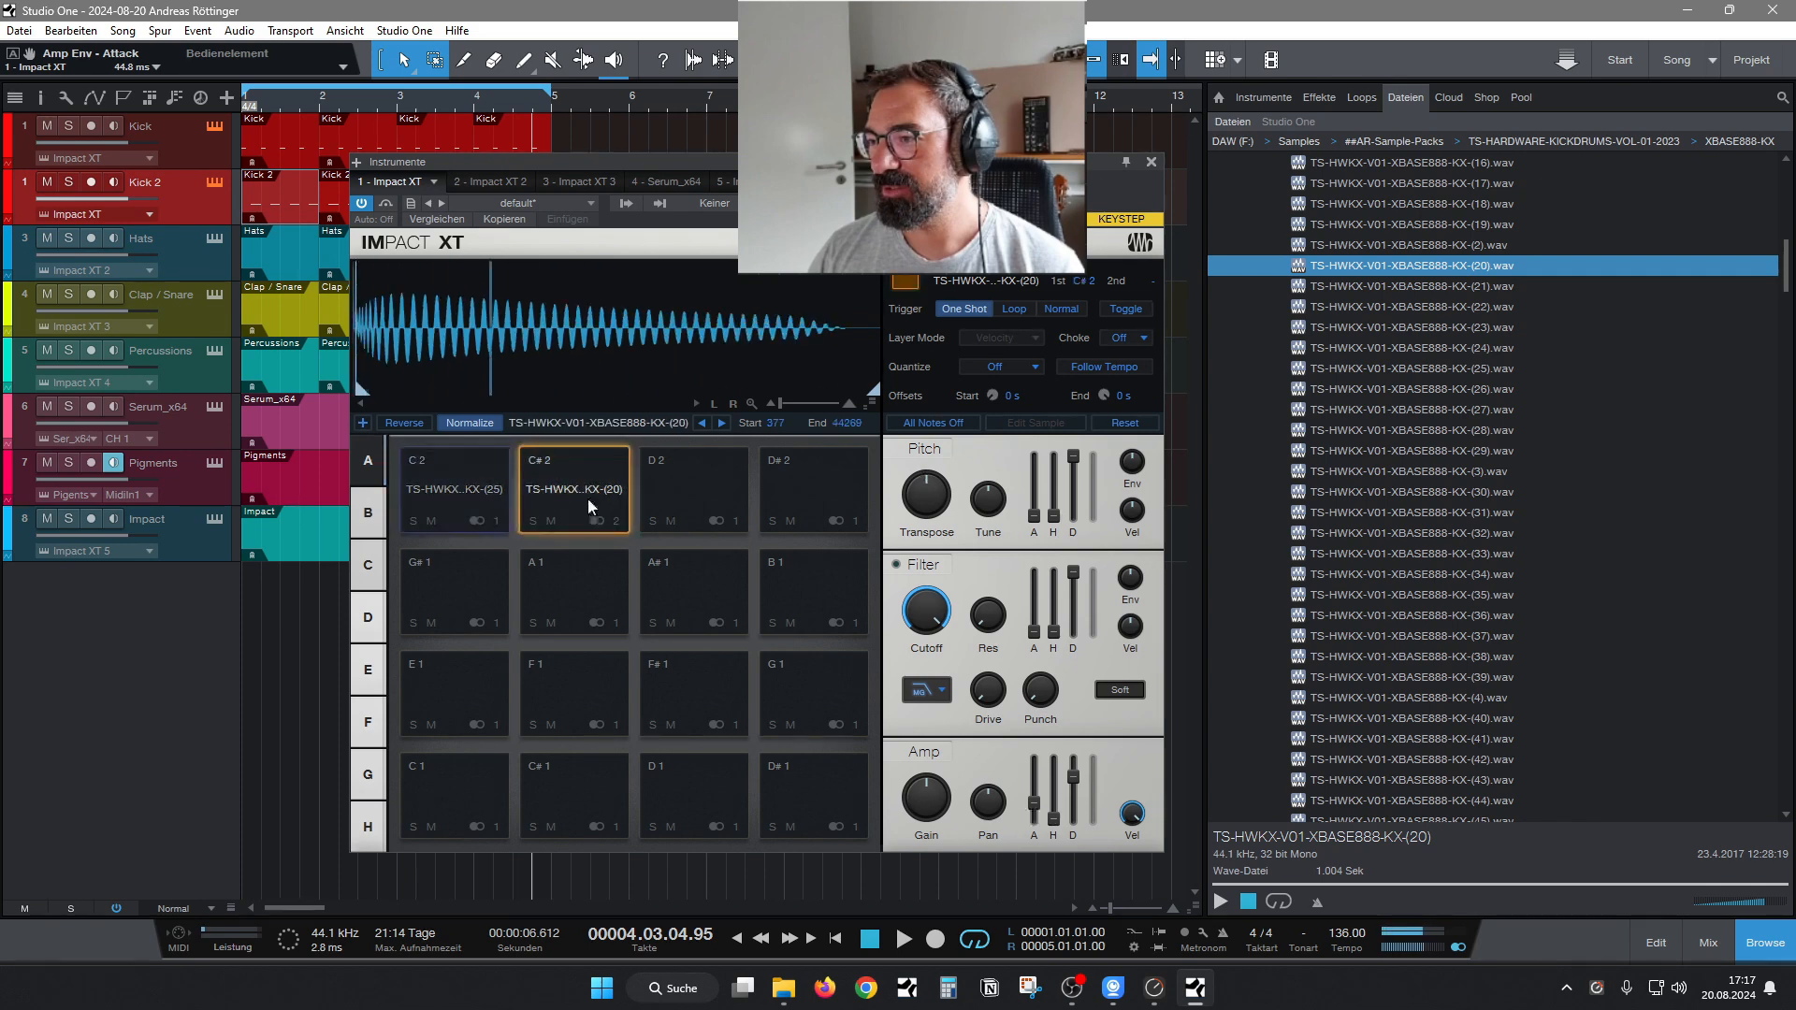
pyautogui.moveTo(926, 519); pyautogui.dragTo(926, 543)
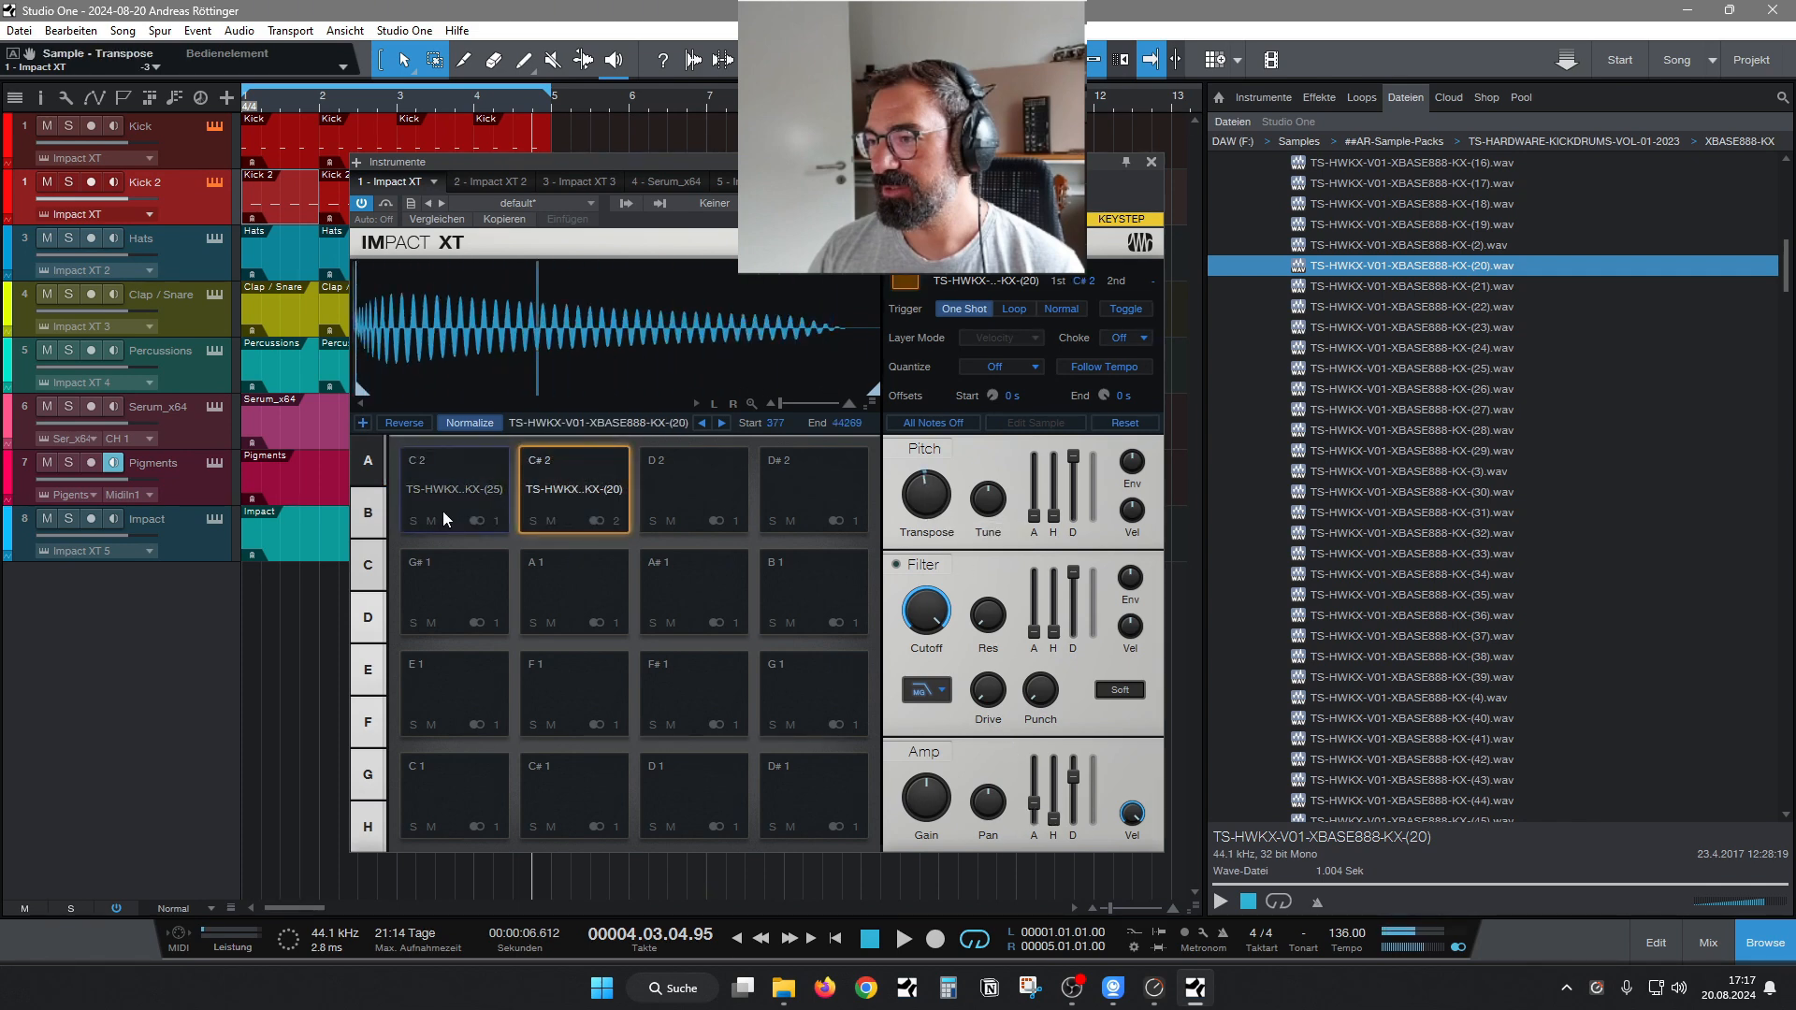
pyautogui.click(536, 481)
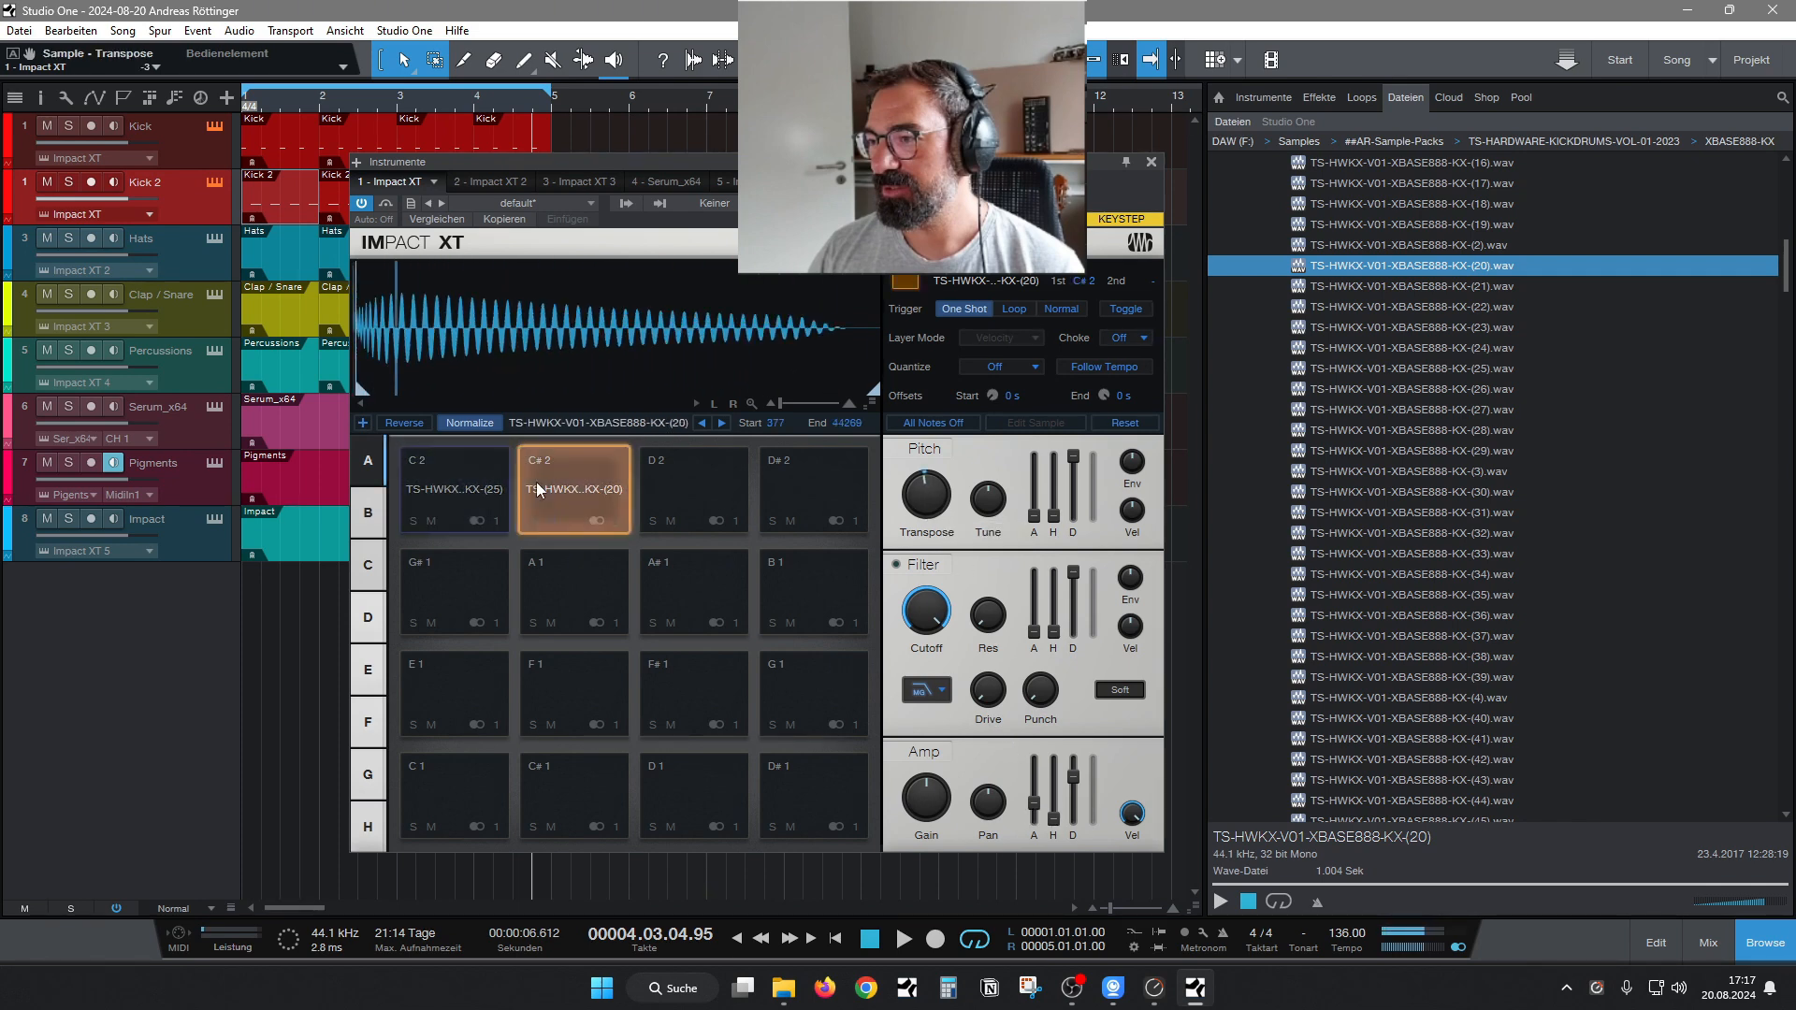
pyautogui.click(1153, 161)
# Open the first Kick 2 part in the note editor, start loop playback and close the editor.
pyautogui.doubleClick(285, 210)
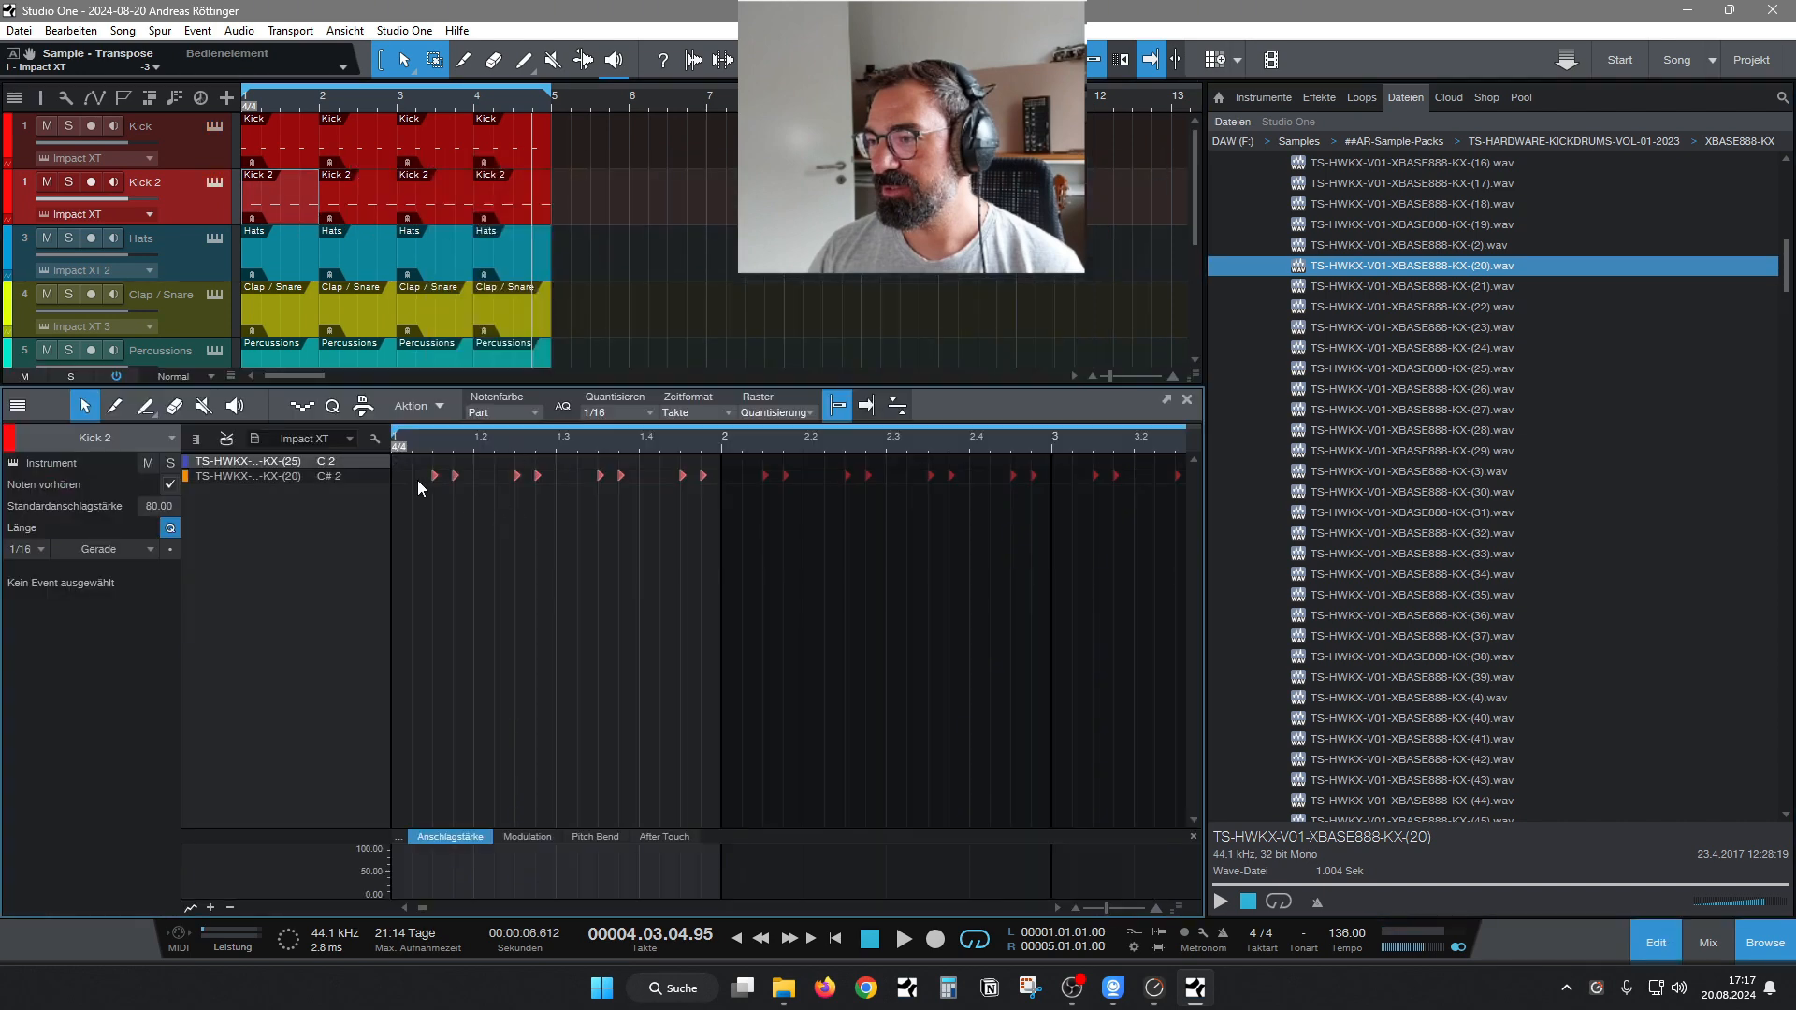
pyautogui.press('space')
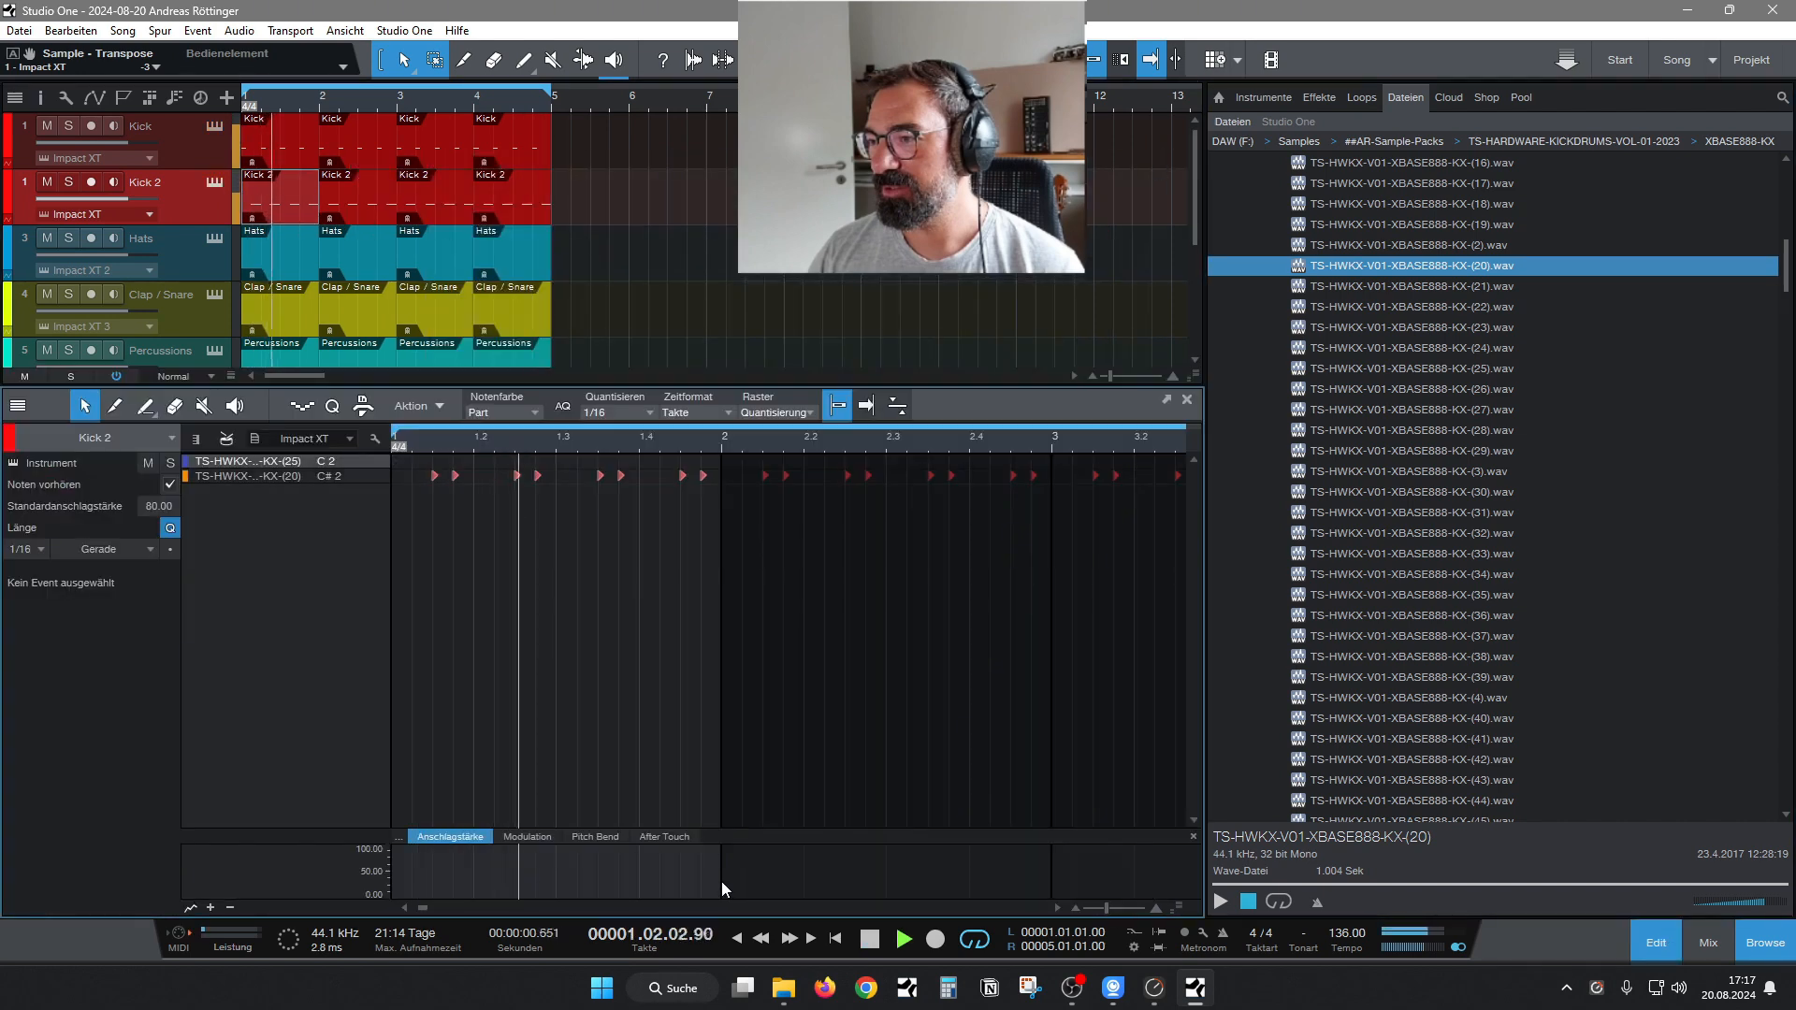
pyautogui.click(1674, 945)
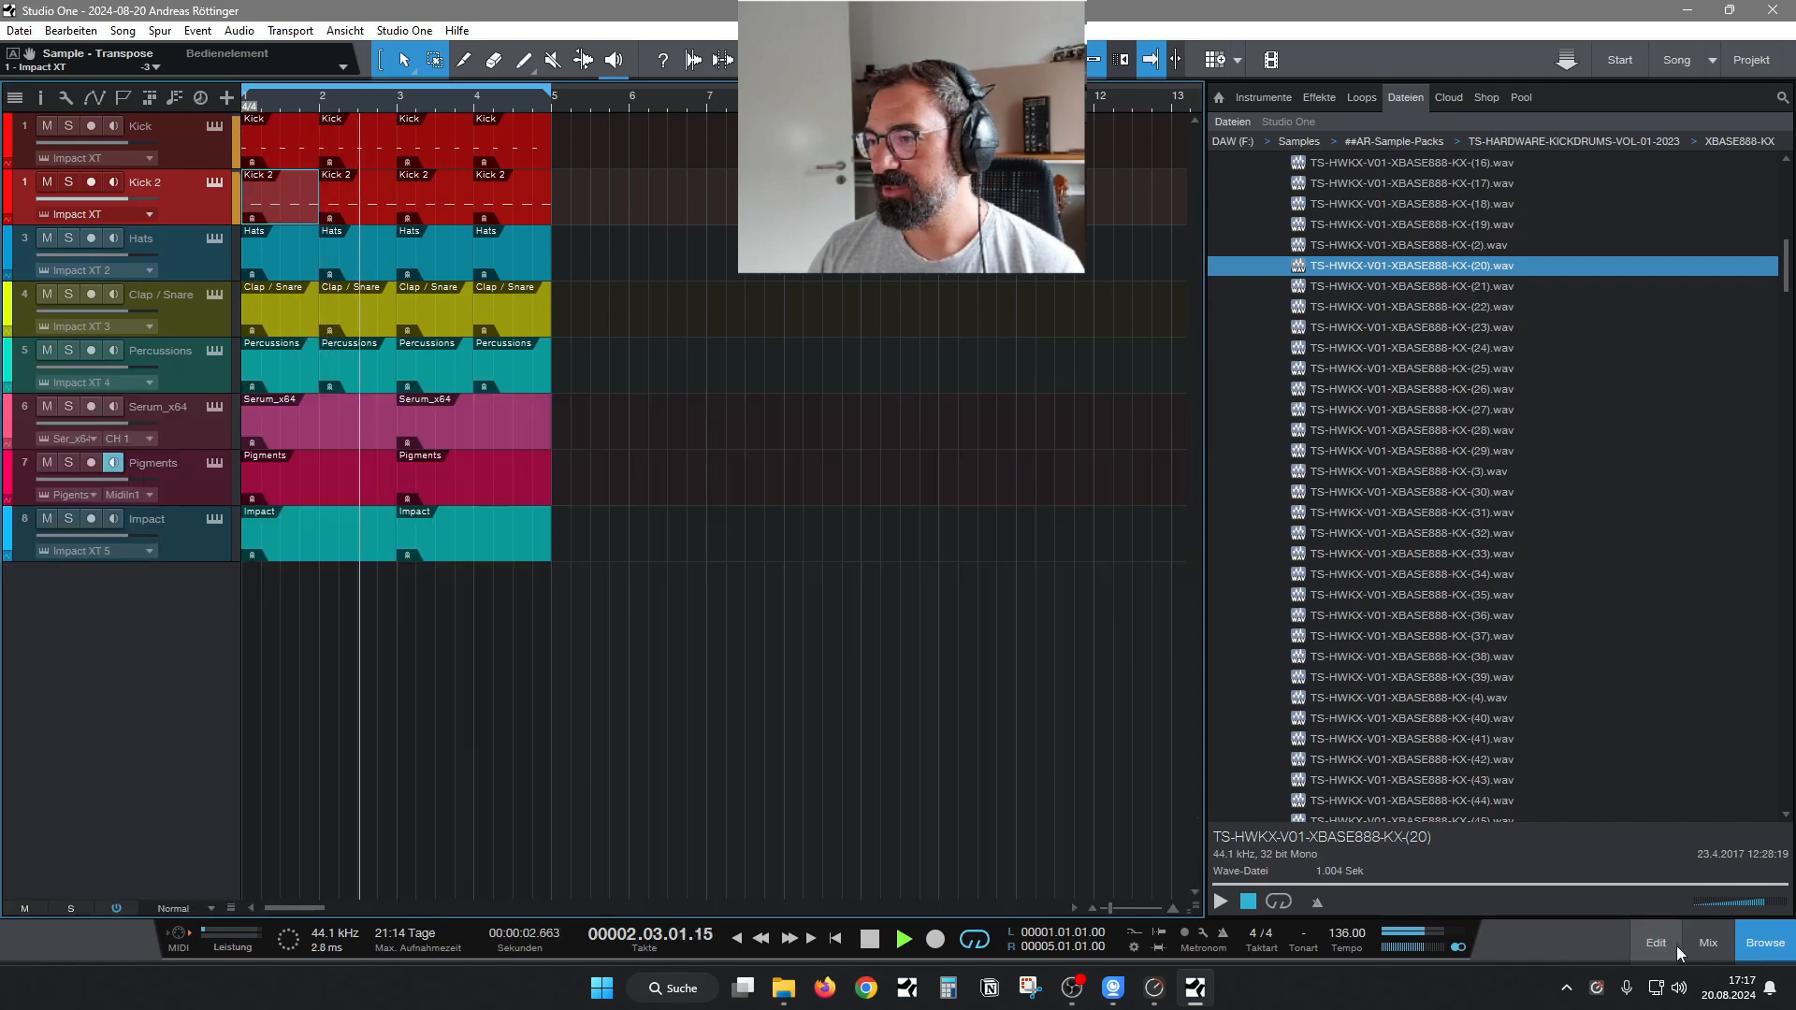
# Show the mixer, add a bus channel and rename it KICKSUM.
pyautogui.click(1698, 943)
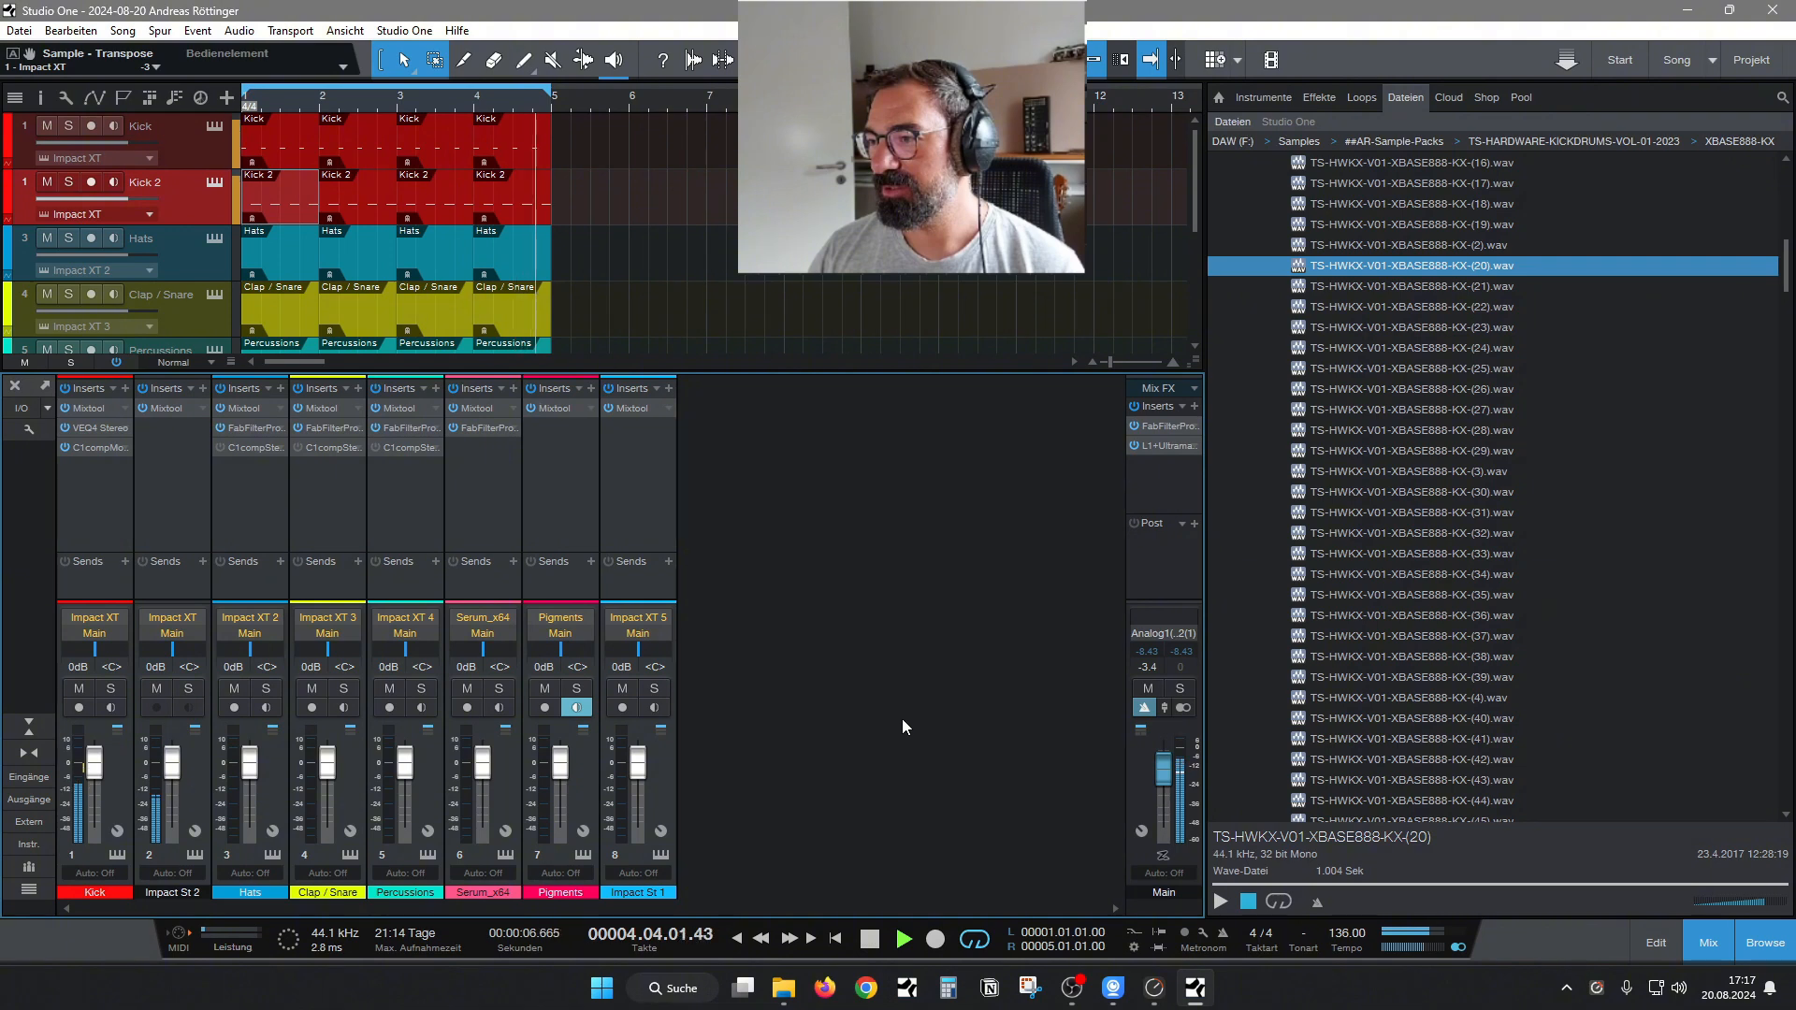
pyautogui.rightClick(762, 568)
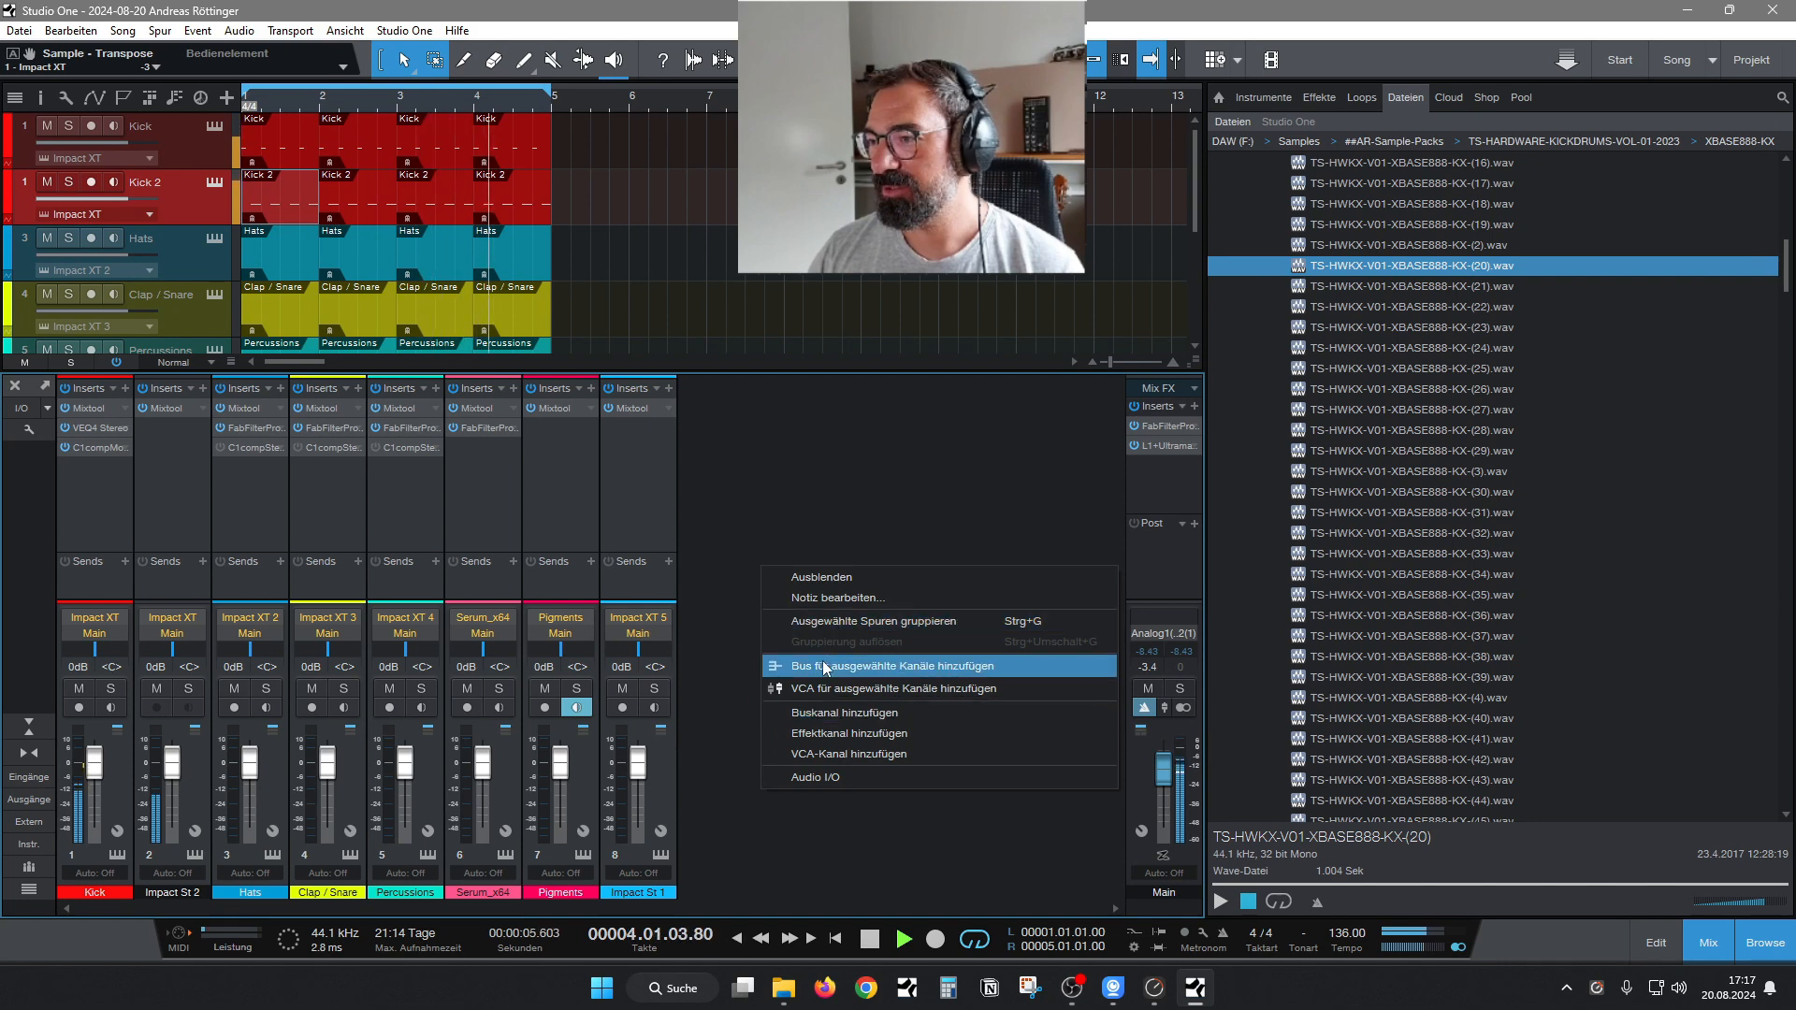
pyautogui.click(815, 713)
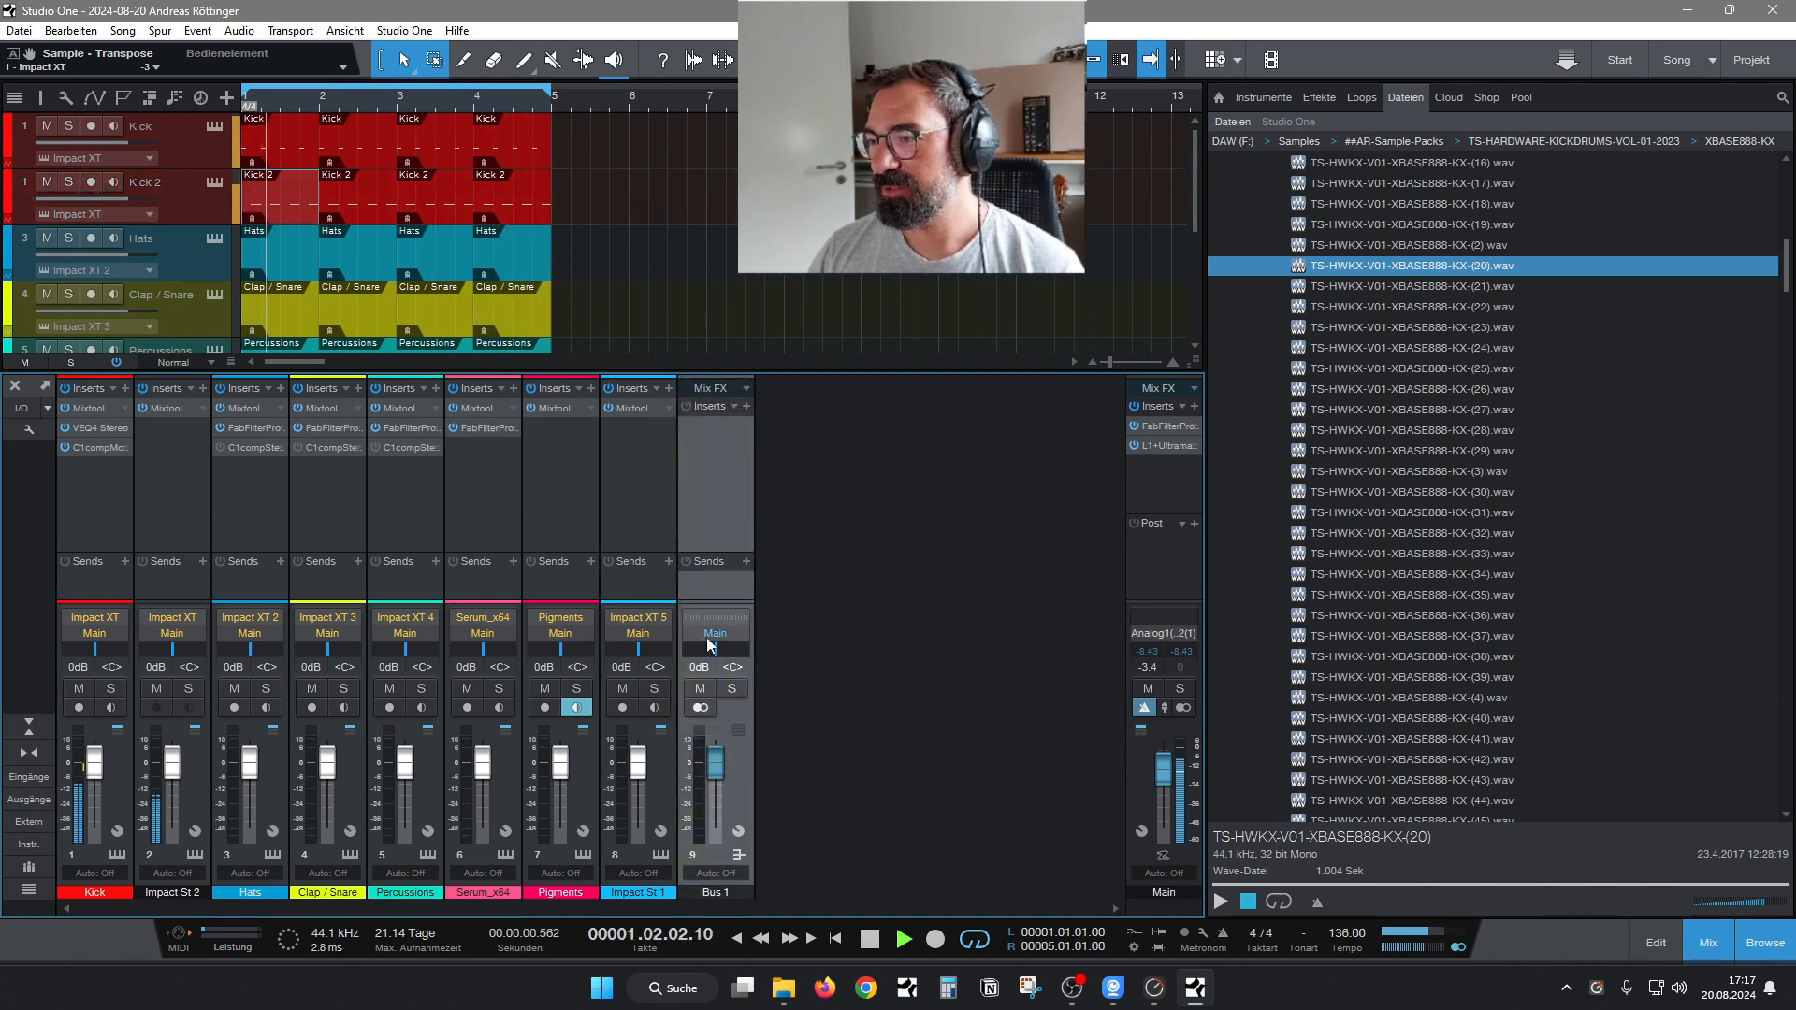
pyautogui.doubleClick(722, 895)
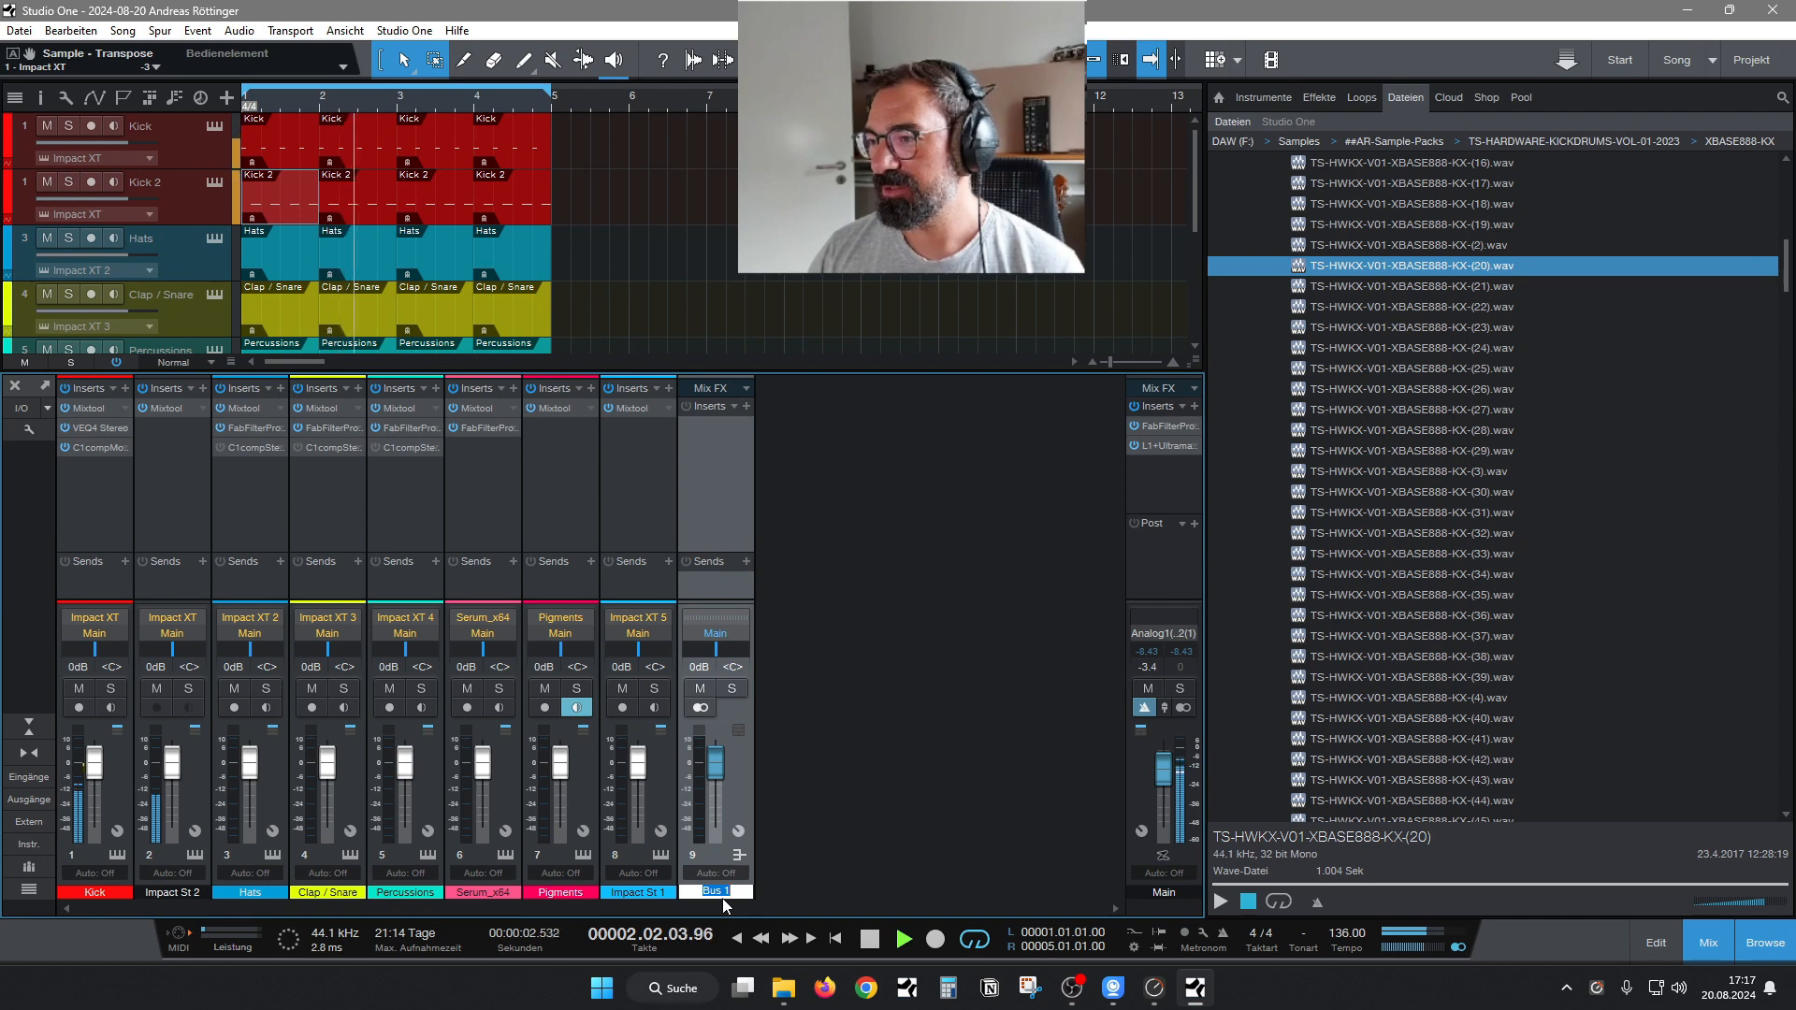
pyautogui.write('Kl')
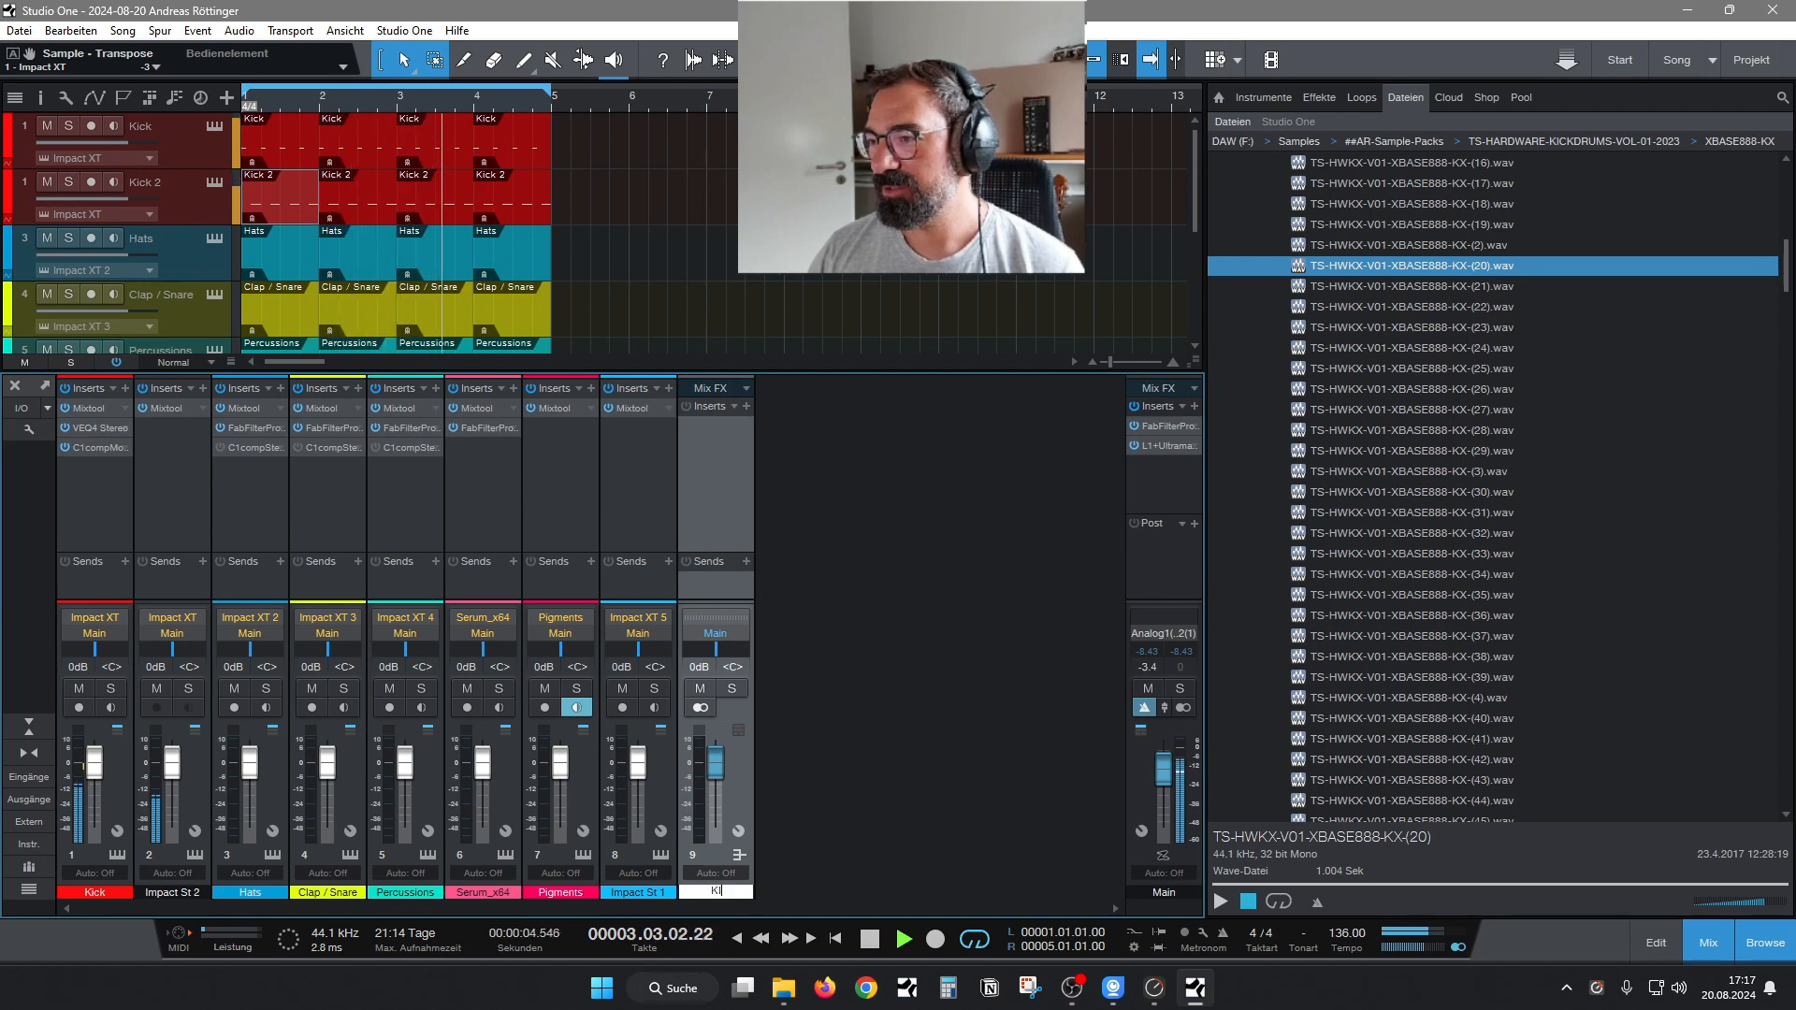
pyautogui.write('CKSUM')
pyautogui.press('Return')
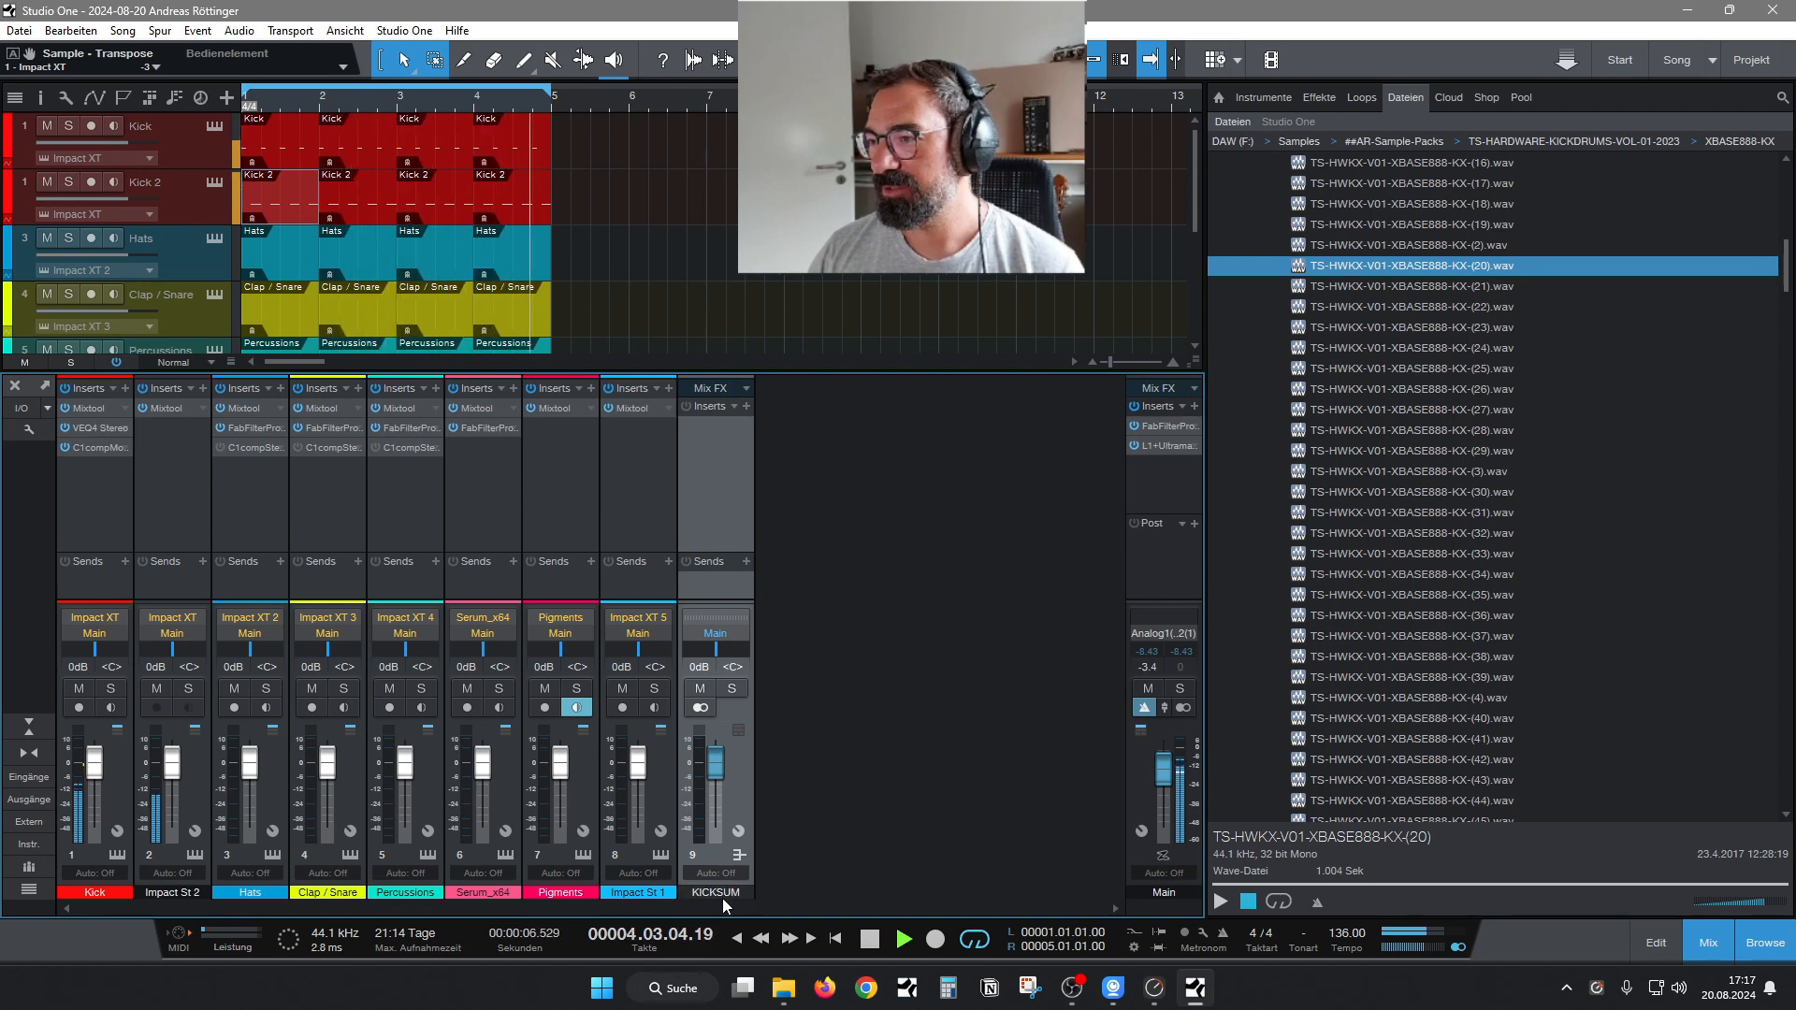
# Route the outputs of the two kick channels, Kick and Impact St 2, to the KICKSUM bus.
pyautogui.click(93, 633)
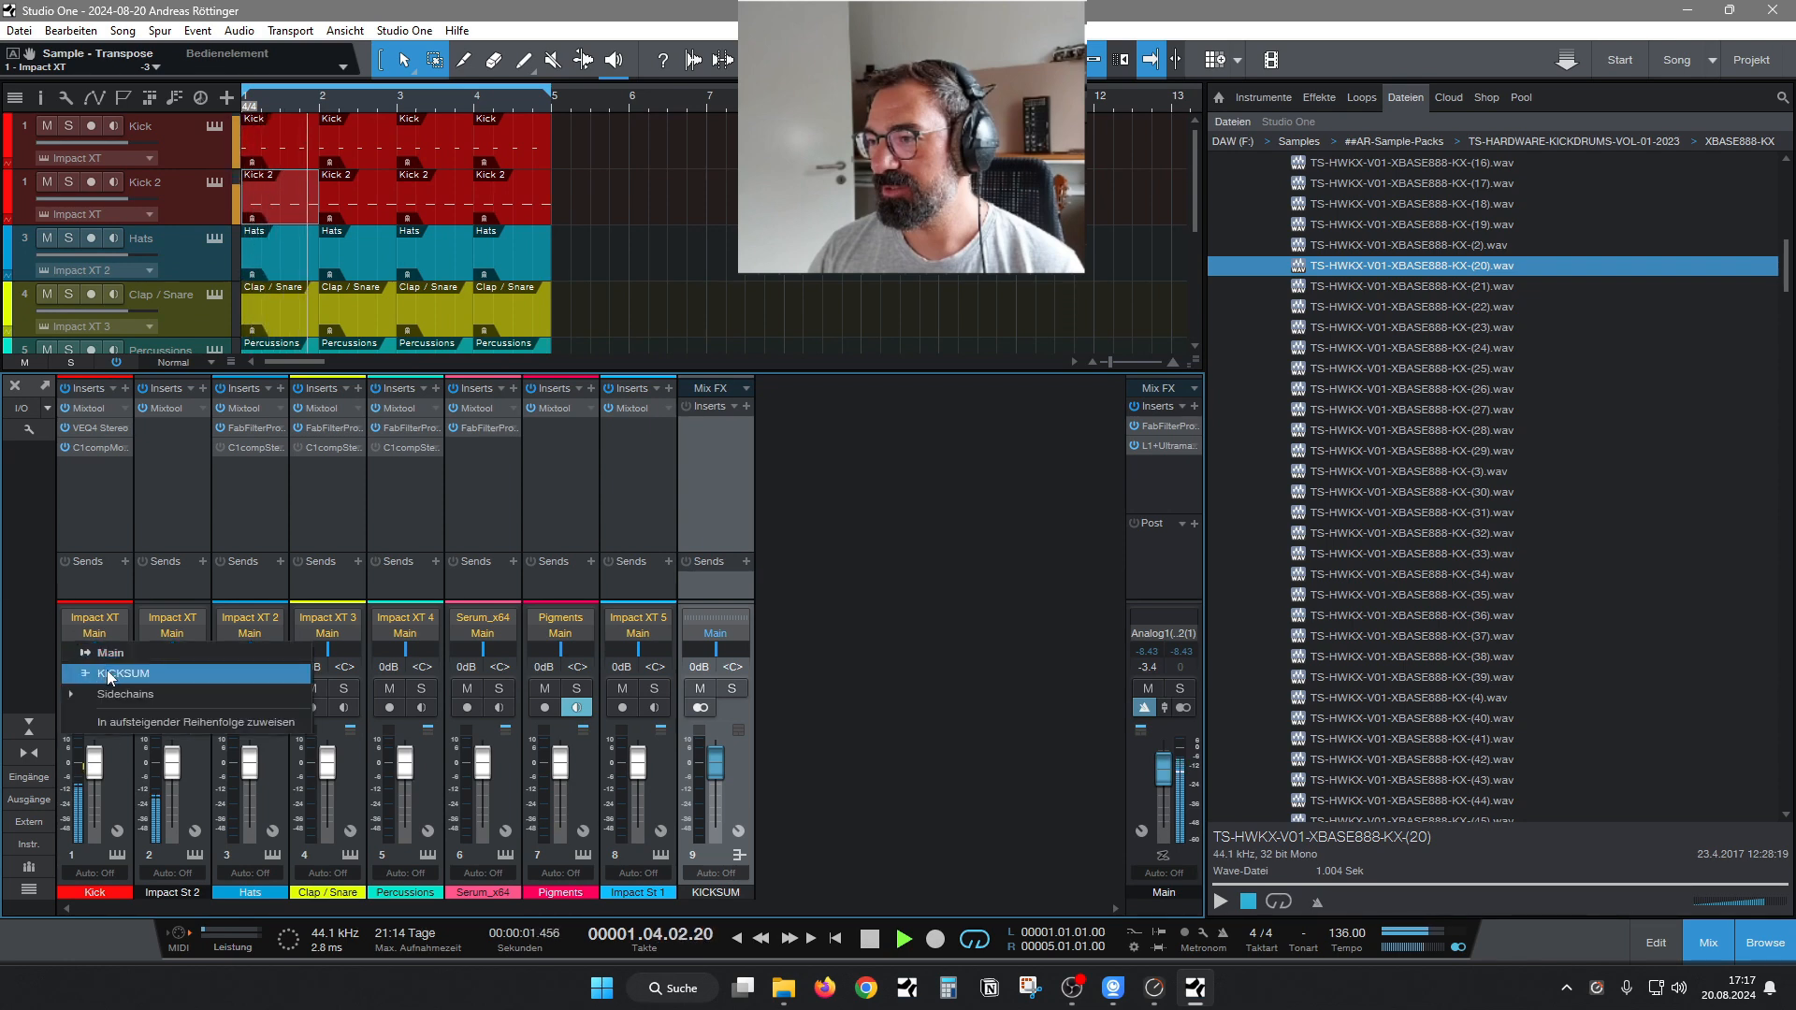
pyautogui.click(107, 672)
pyautogui.click(155, 636)
pyautogui.click(200, 673)
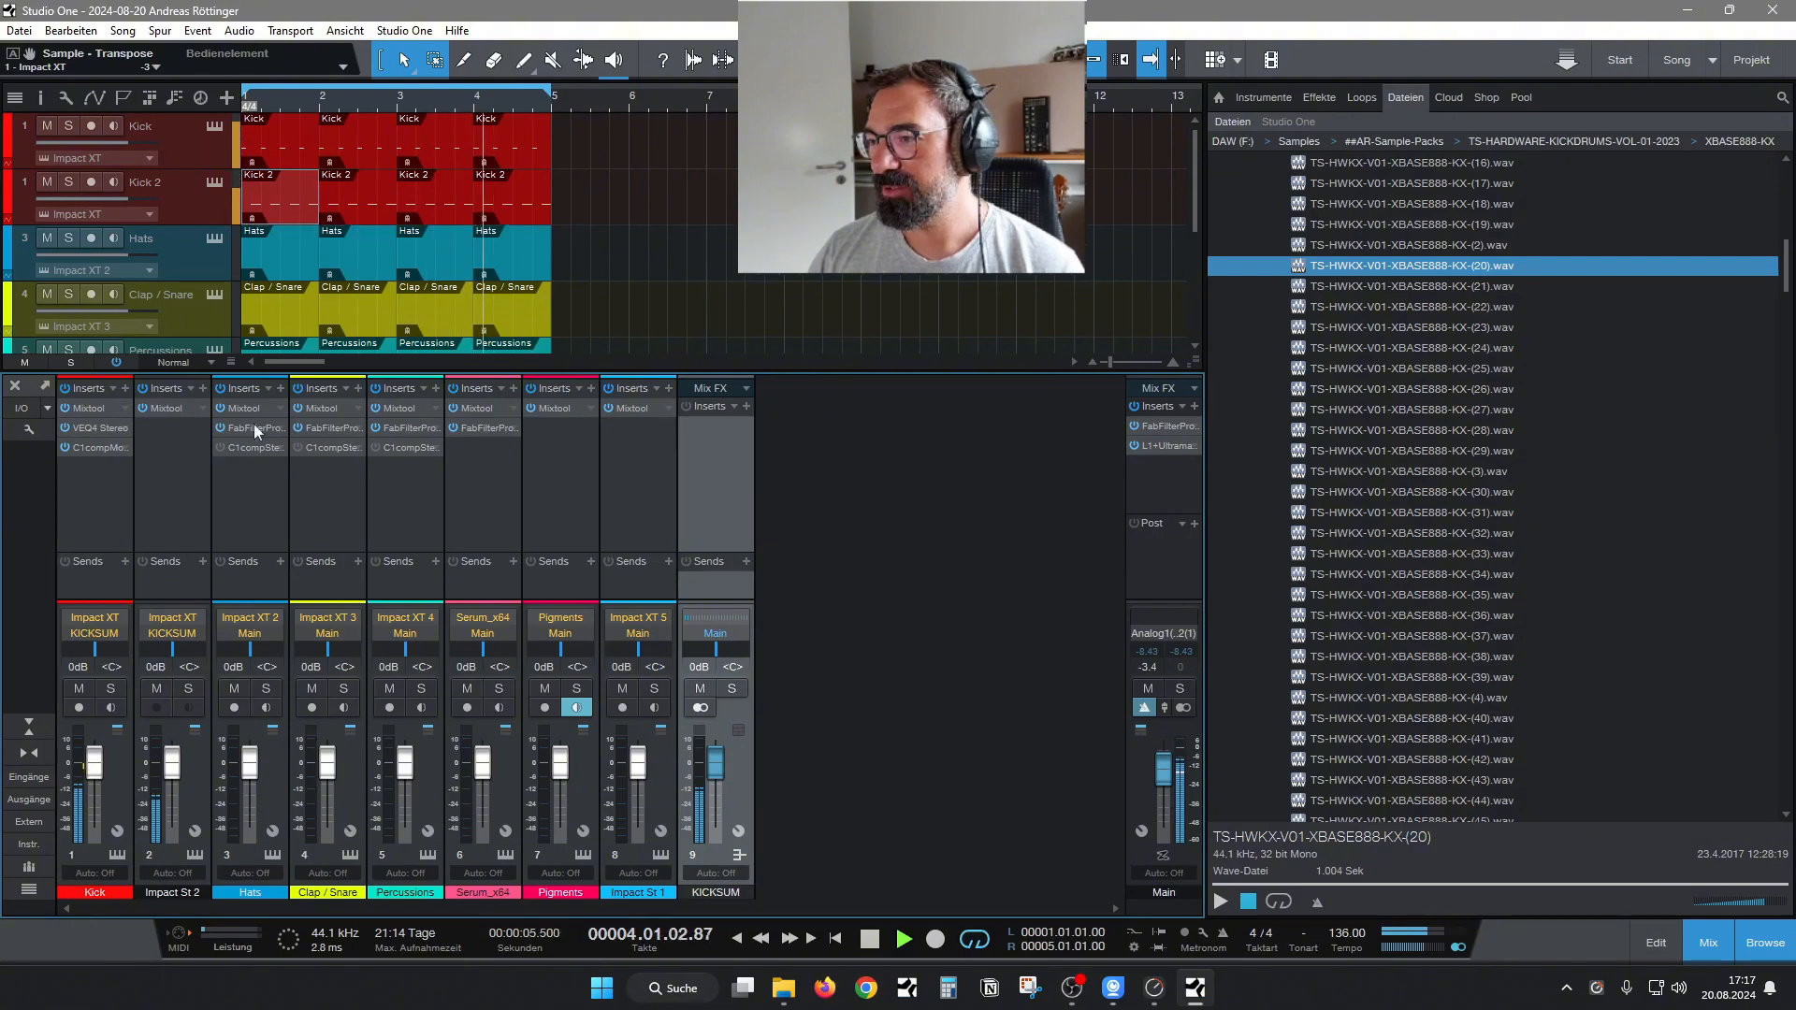
# Try Magma BB Tubes Mono on the KICKSUM bus with Beauty at 20 and Beast at 46.
pyautogui.click(746, 406)
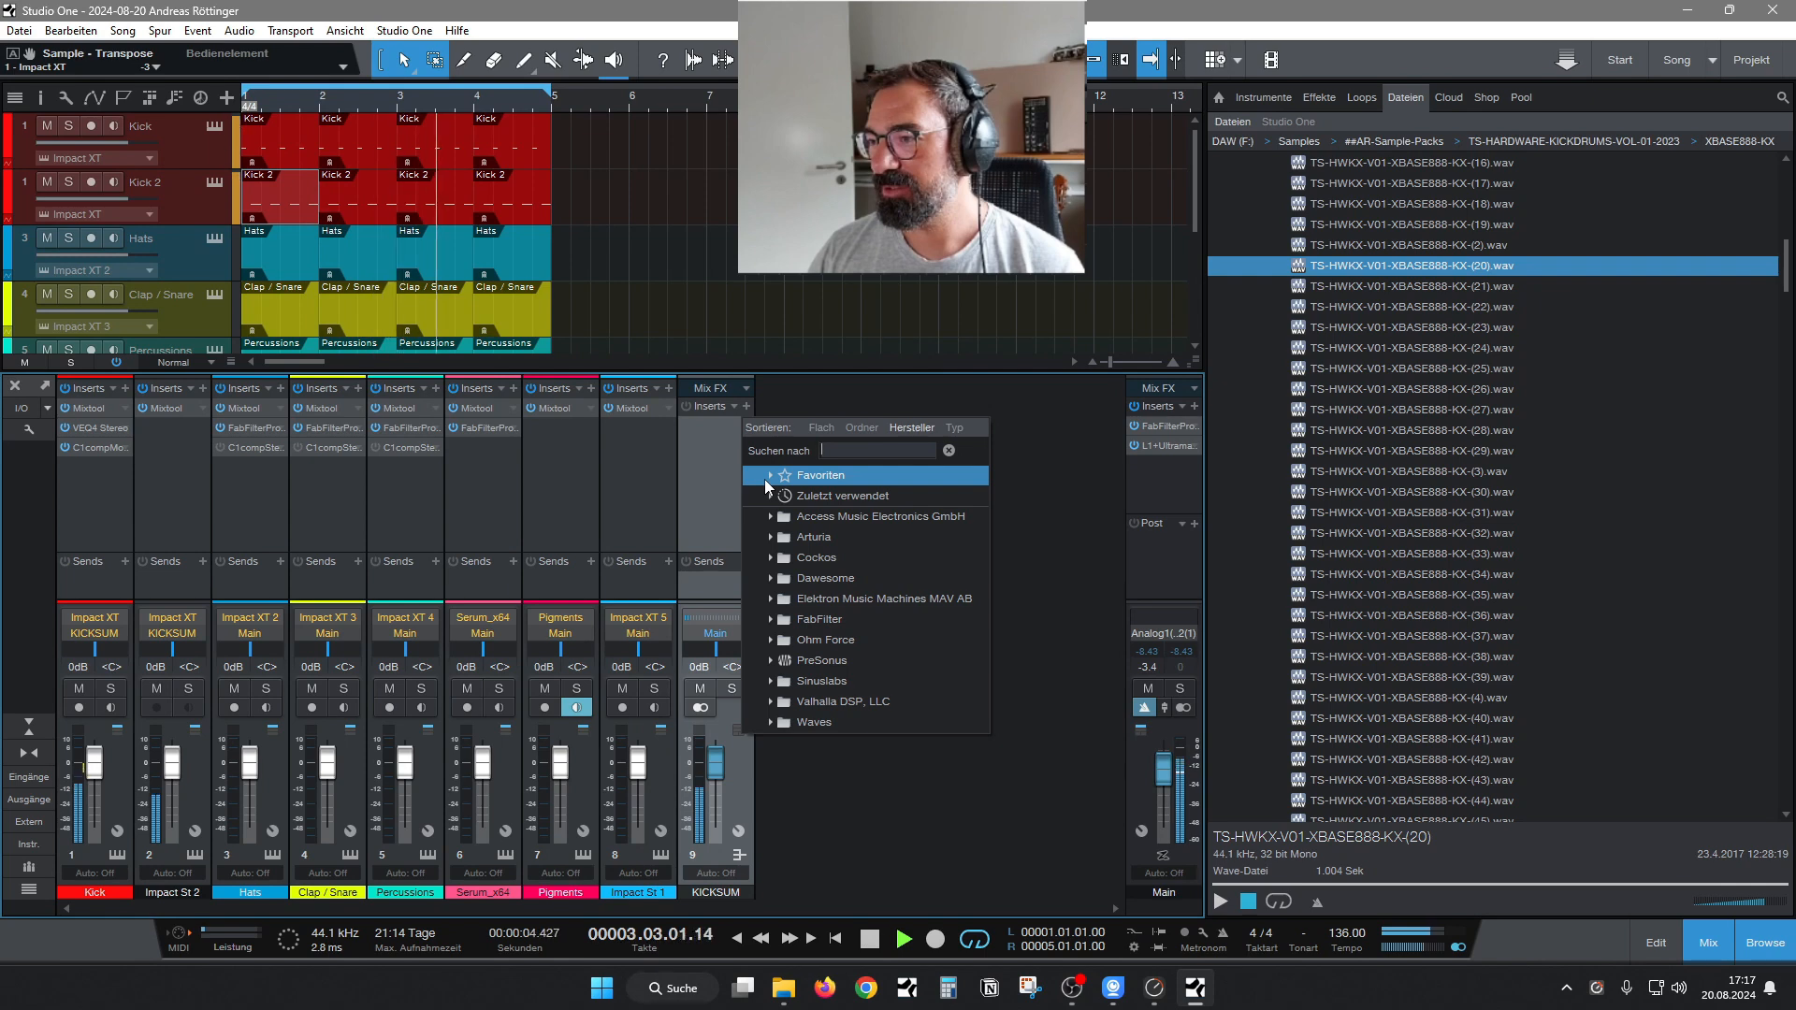
pyautogui.write('bb')
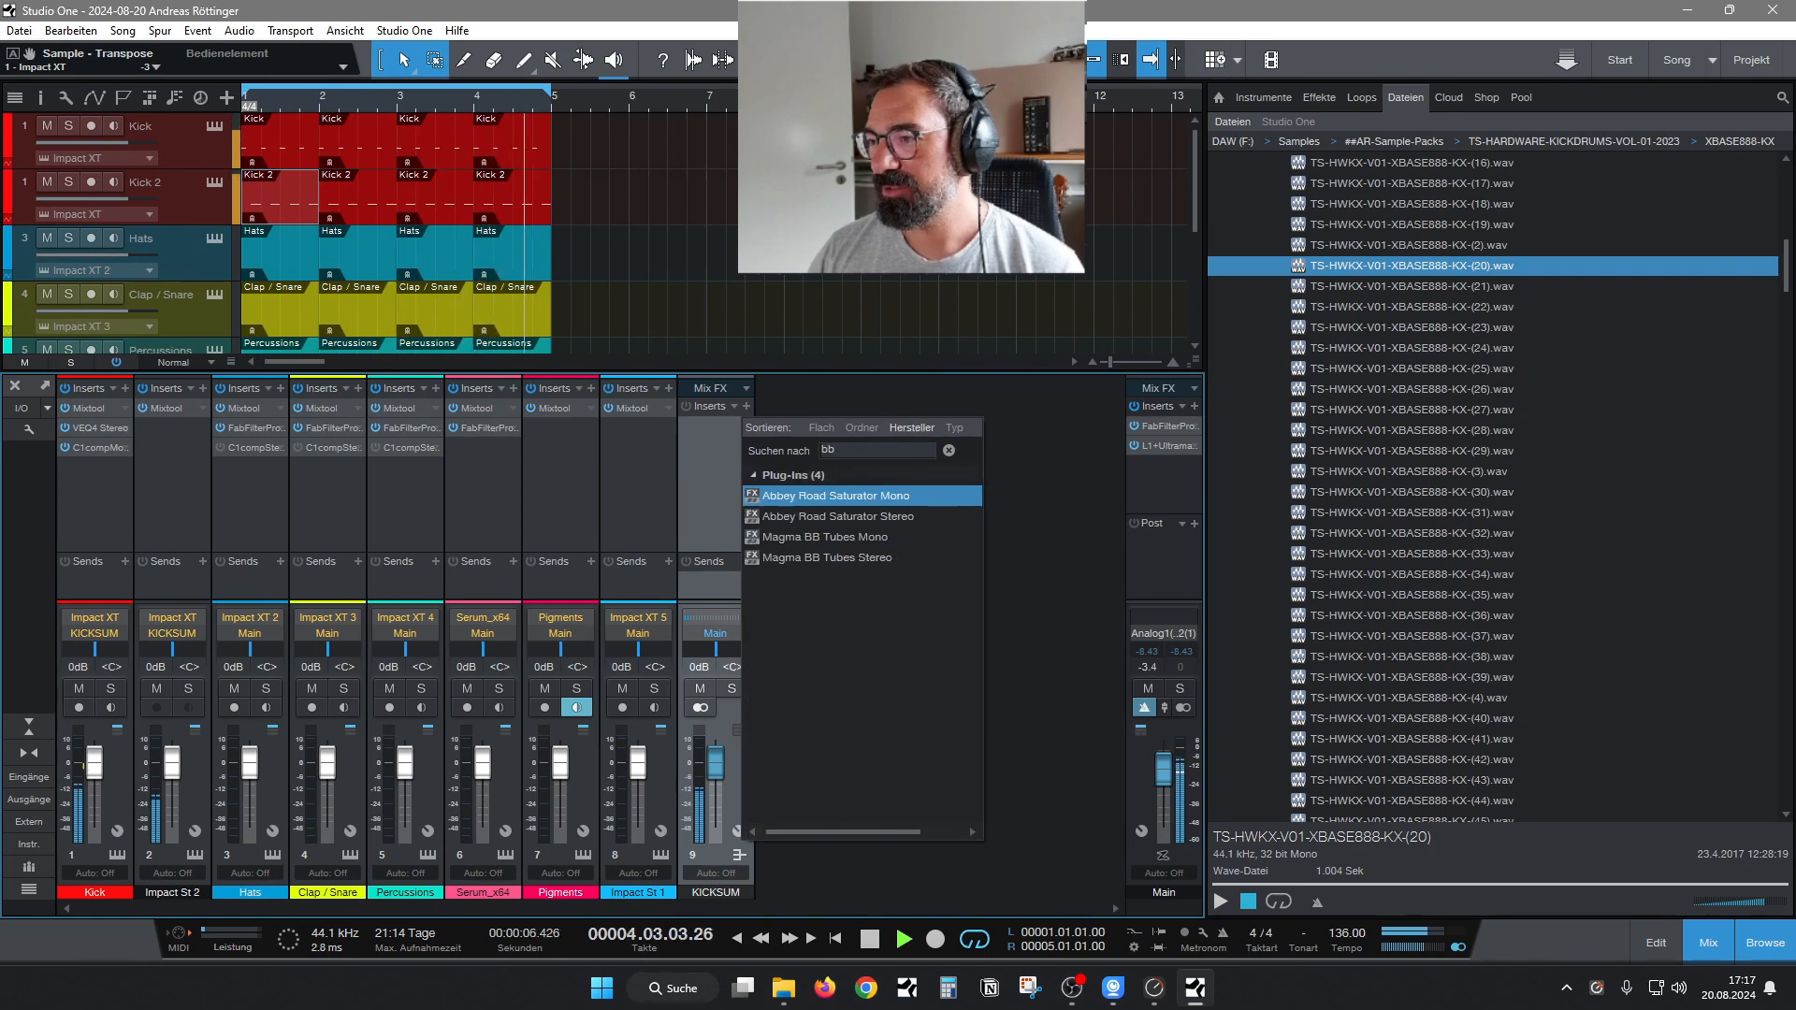
pyautogui.click(844, 540)
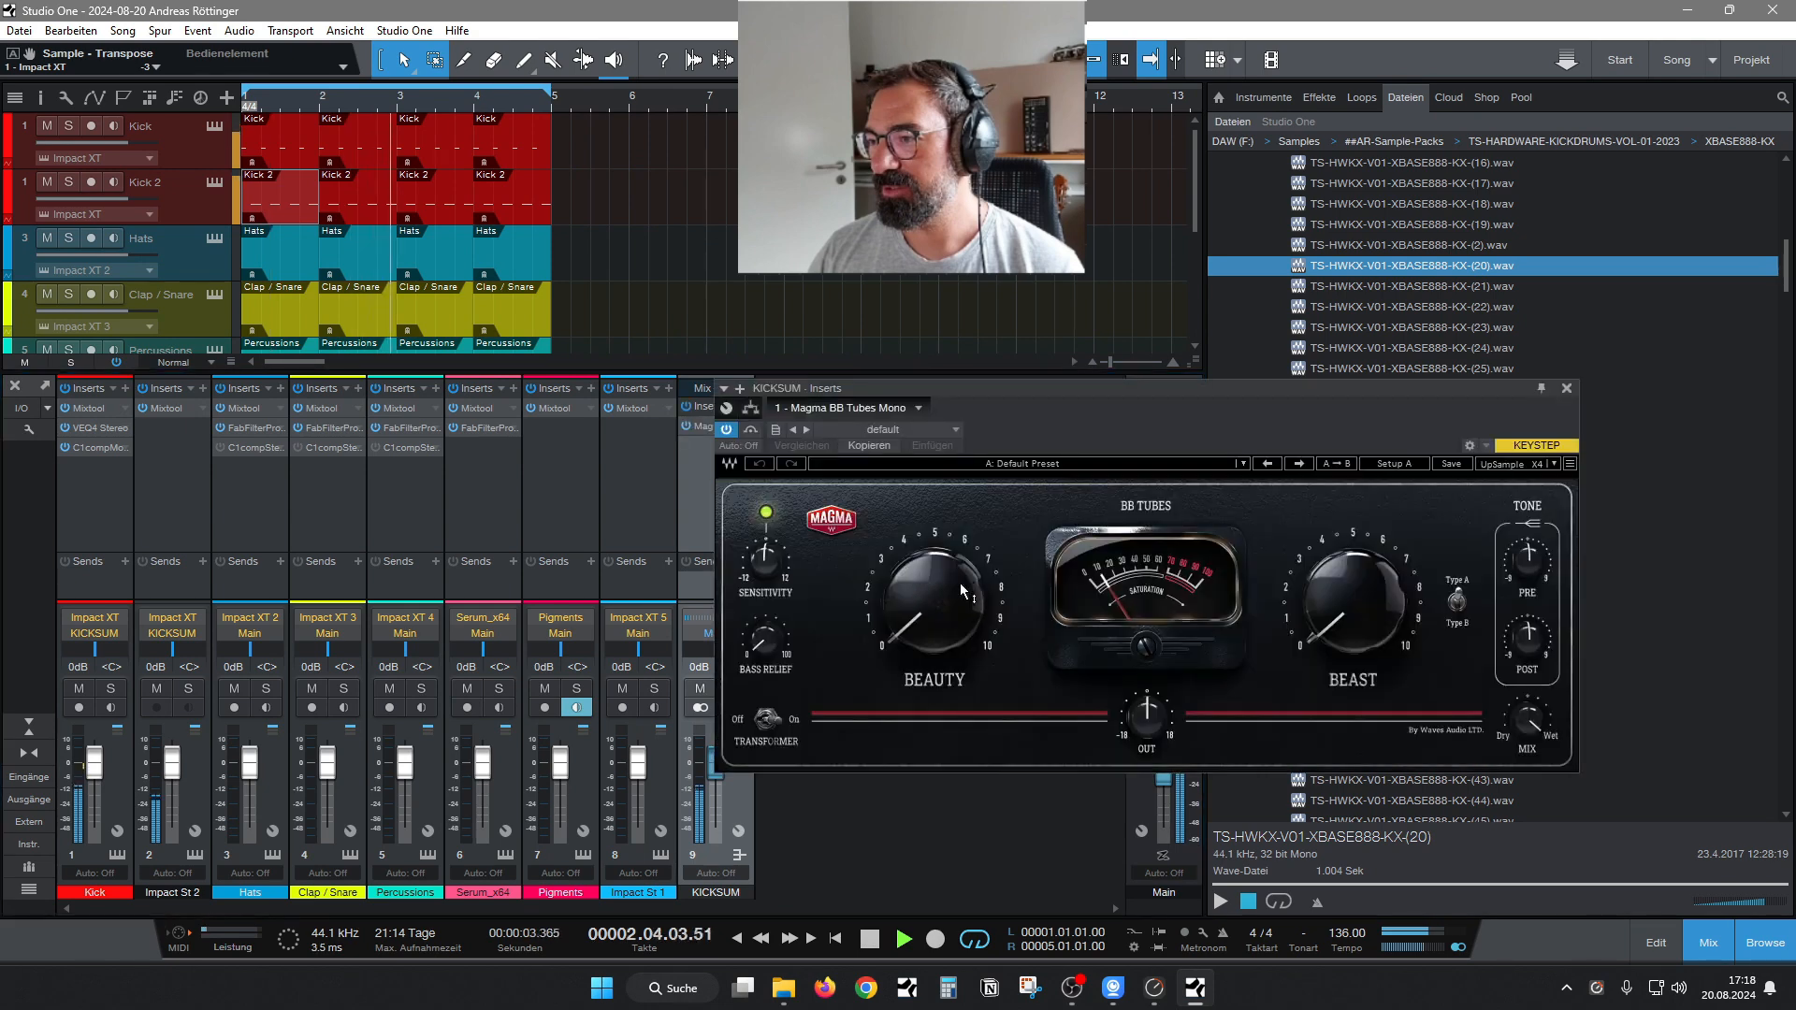
pyautogui.moveTo(1351, 608); pyautogui.dragTo(1350, 567)
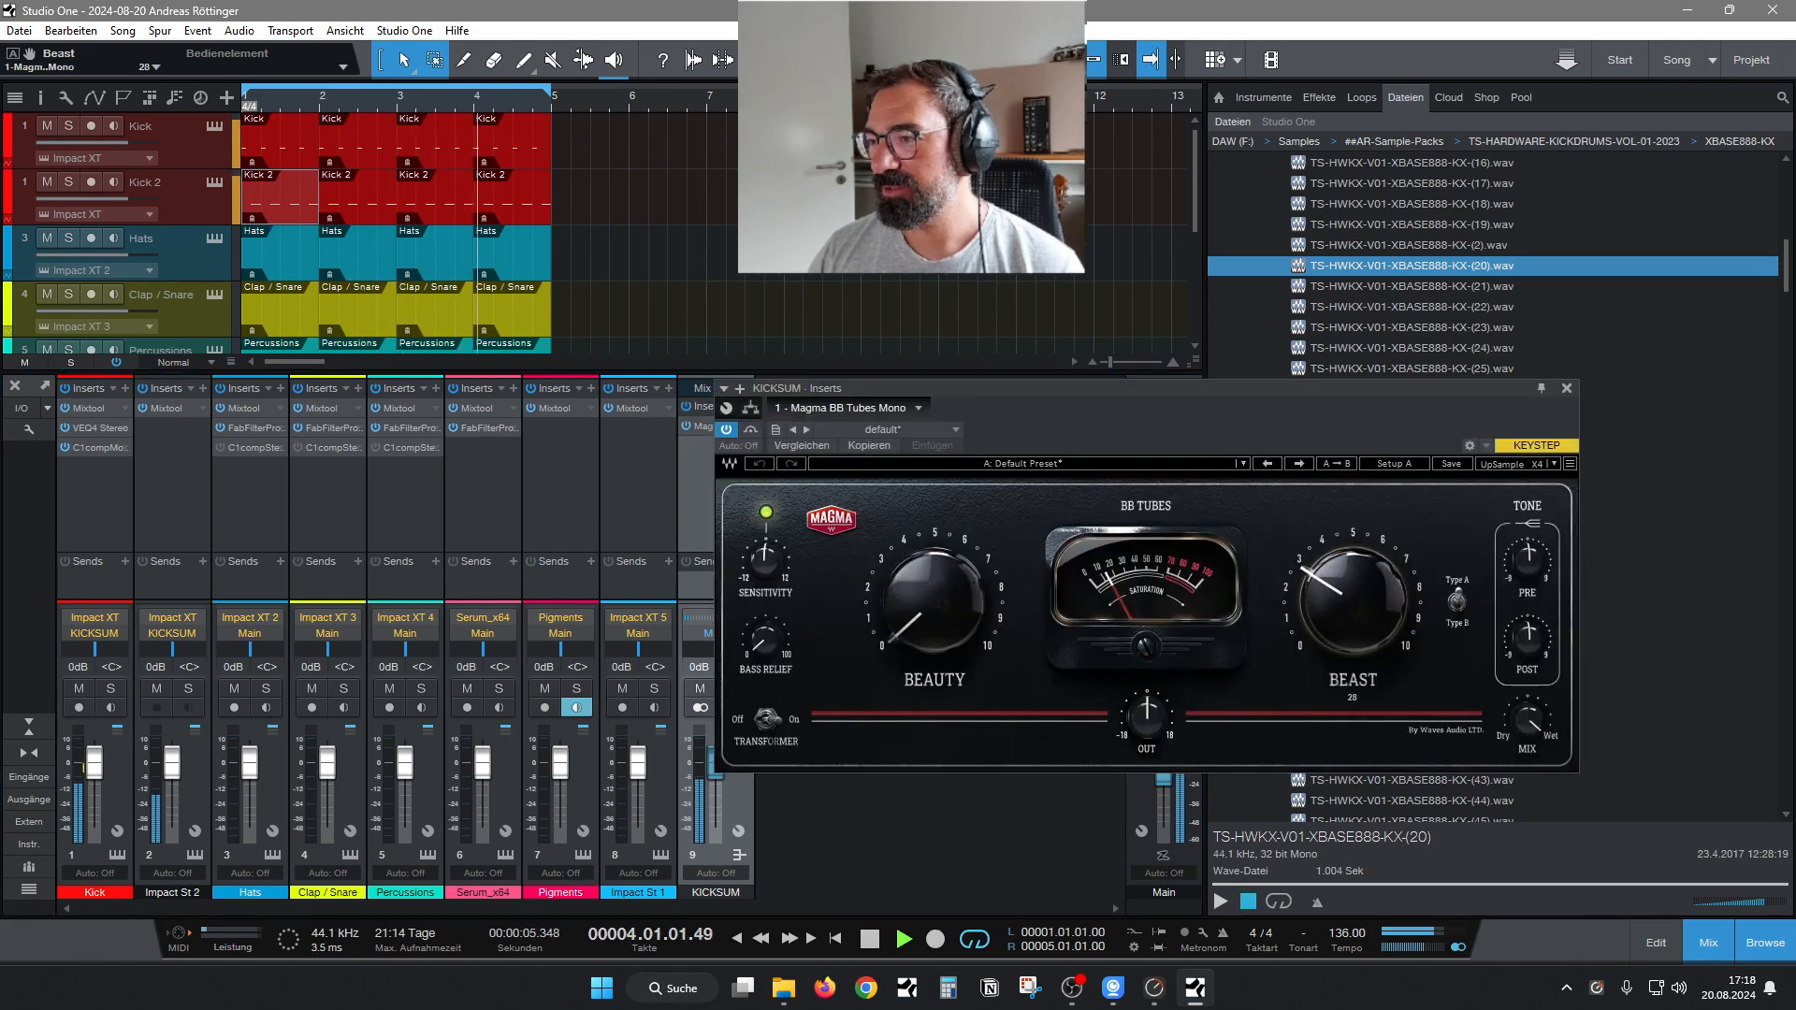
pyautogui.moveTo(941, 617)
pyautogui.mouseDown()
pyautogui.moveTo(941, 589)
pyautogui.moveTo(935, 610)
pyautogui.mouseUp()
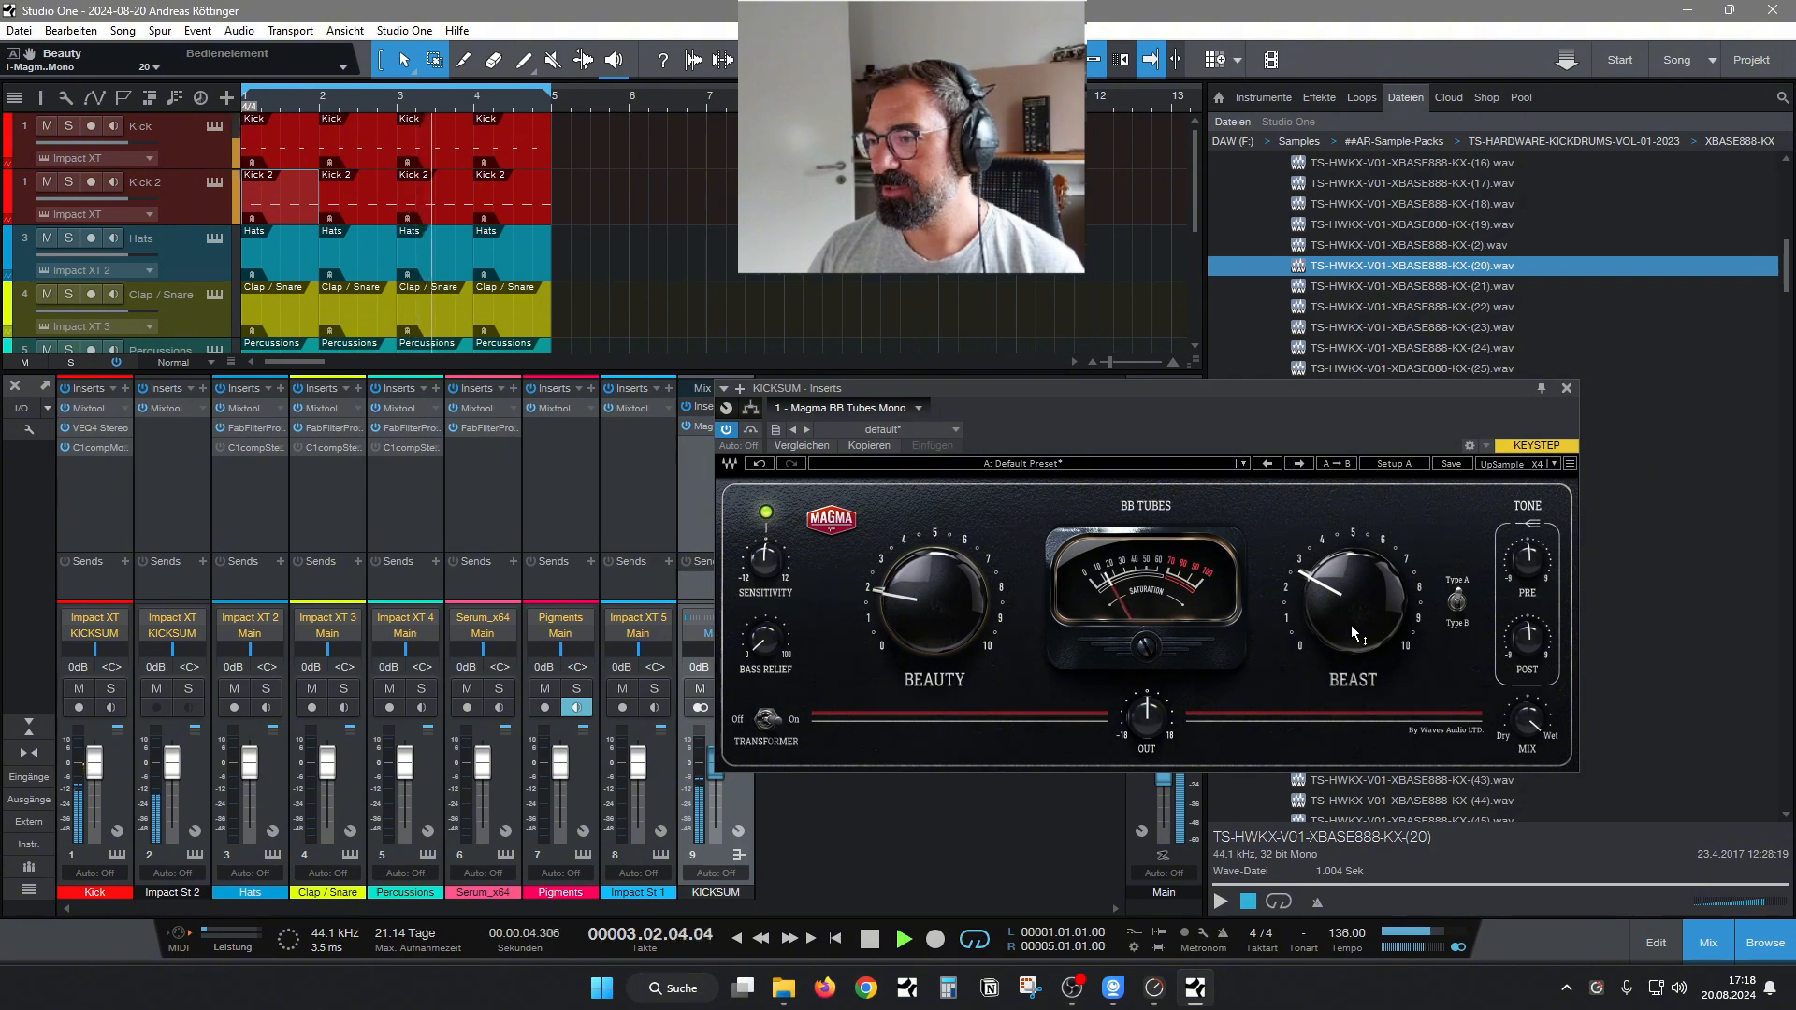
pyautogui.moveTo(1351, 625)
pyautogui.mouseDown()
pyautogui.moveTo(1351, 589)
pyautogui.moveTo(1351, 605)
pyautogui.mouseUp()
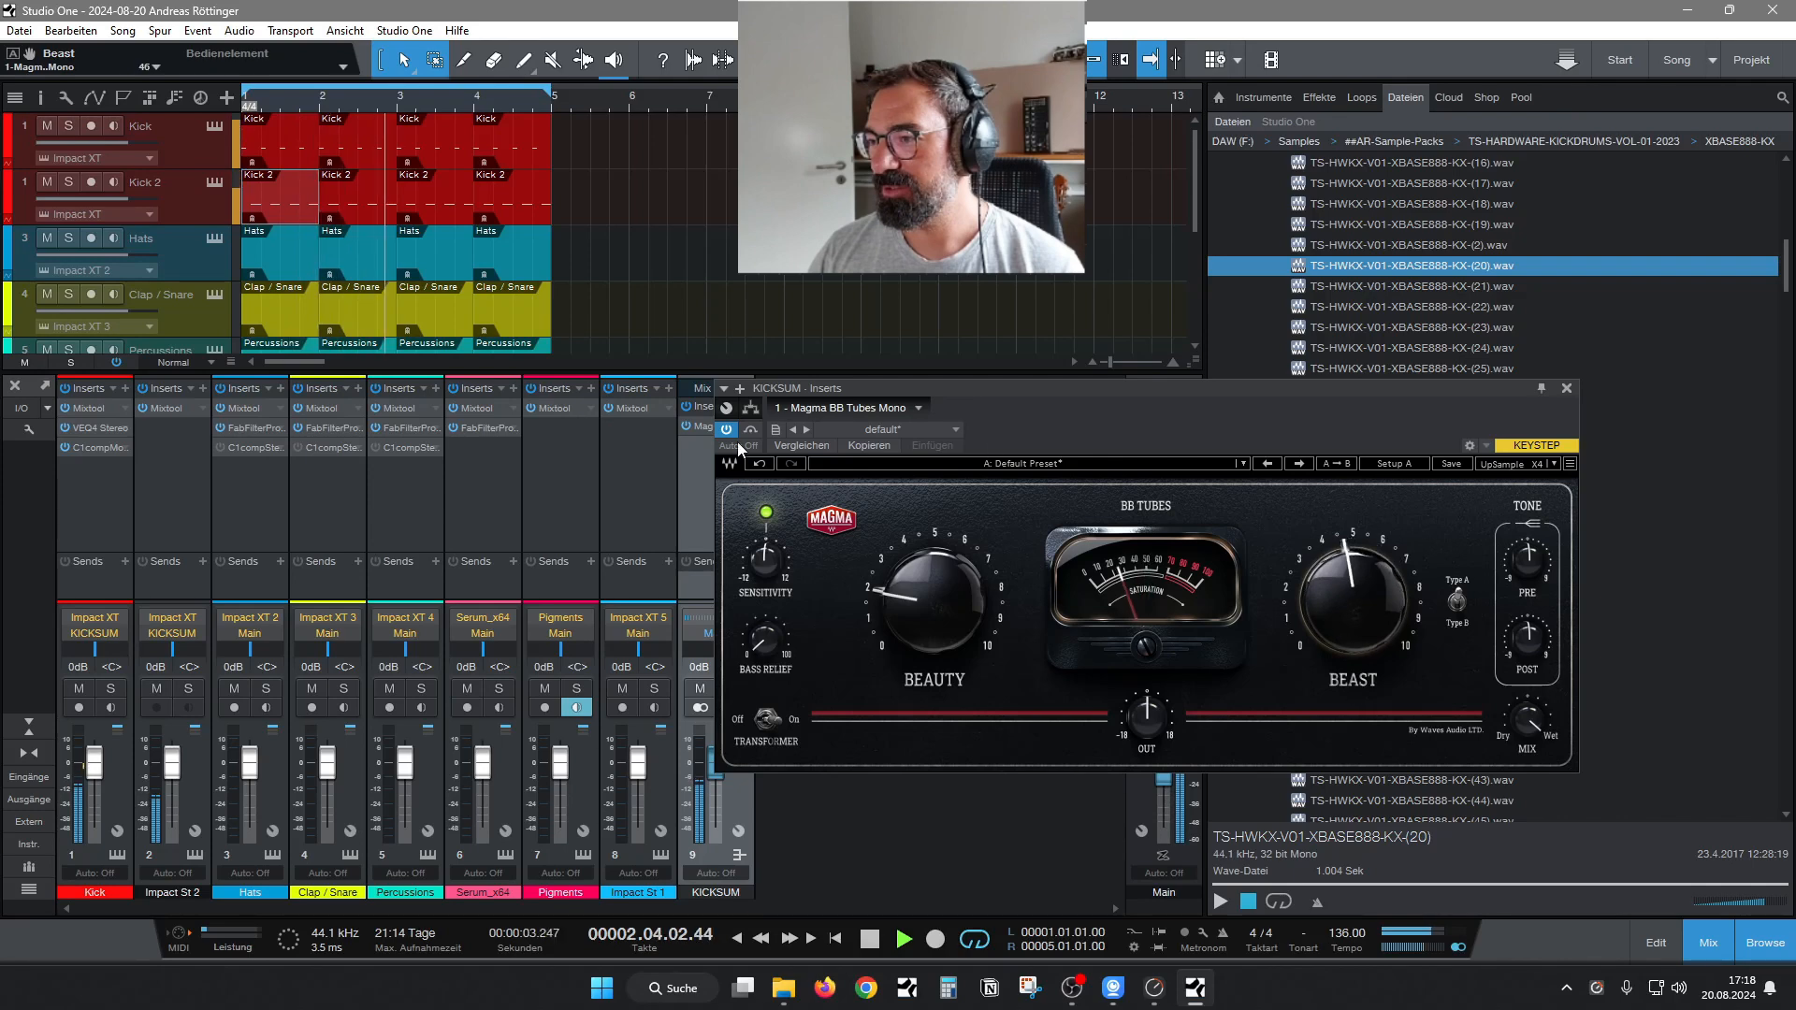
pyautogui.moveTo(884, 388); pyautogui.dragTo(1080, 384)
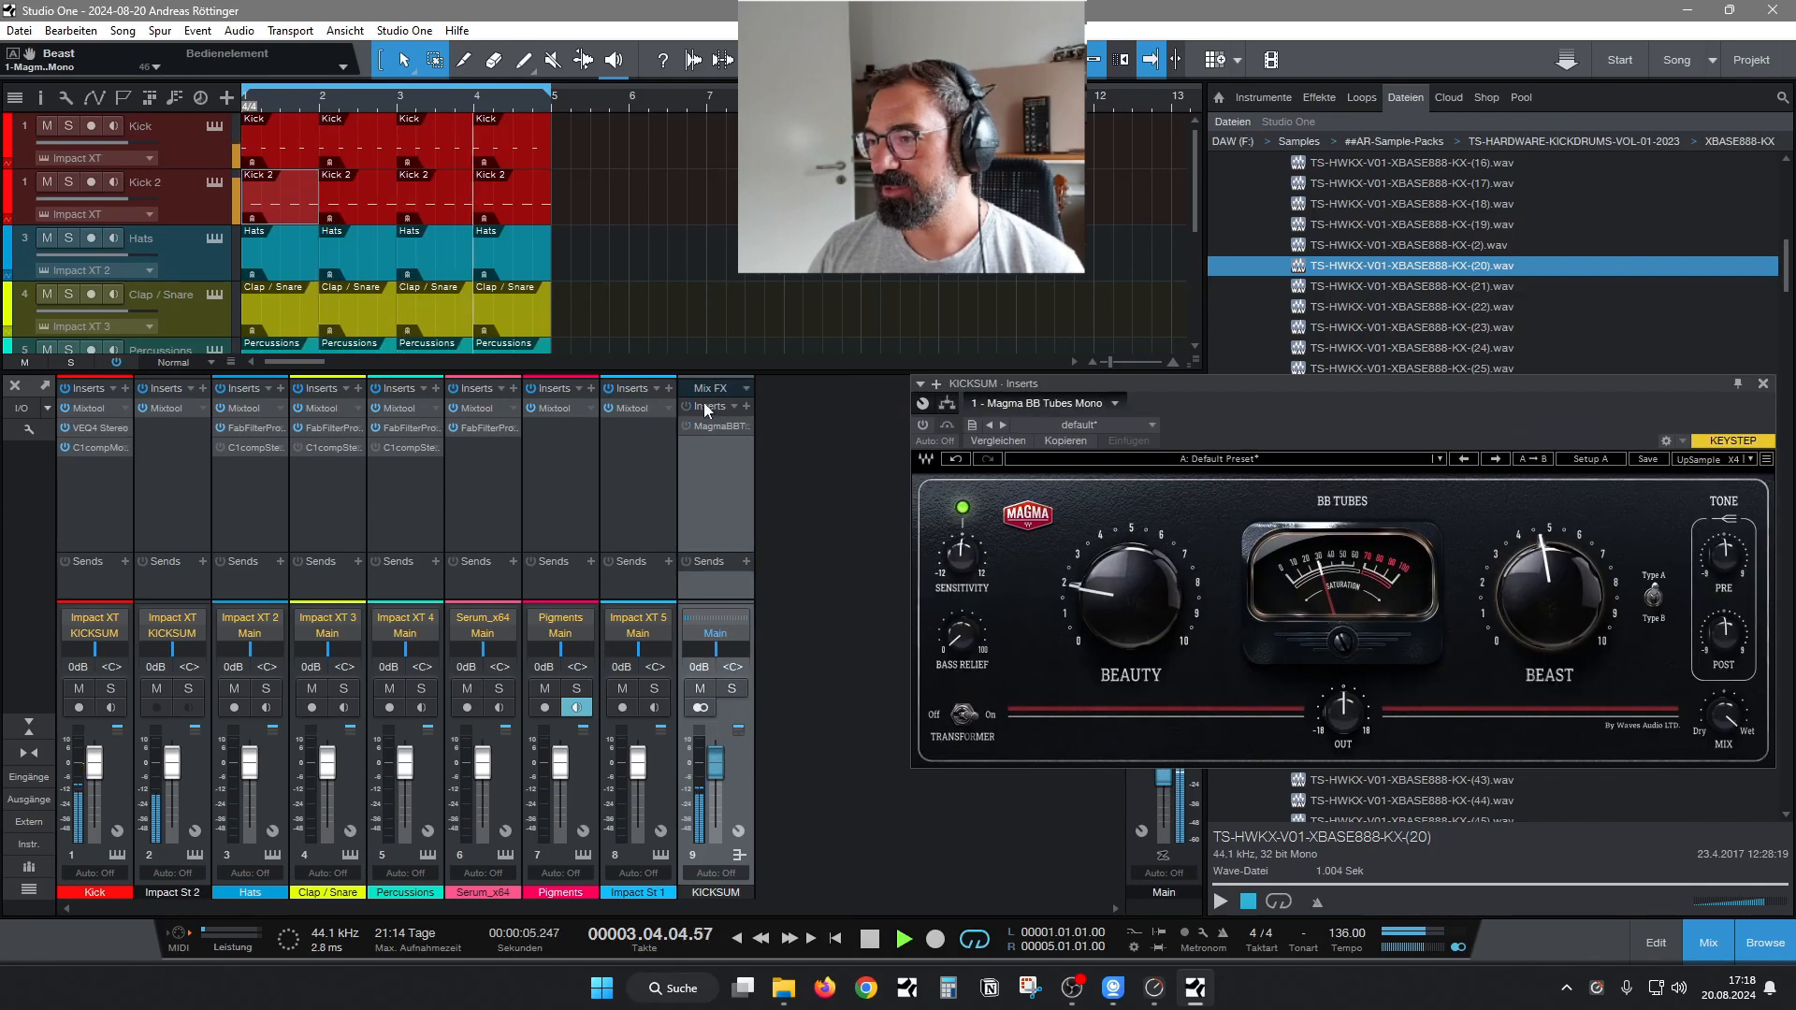
# Insert Filter MS-20 on the KICKSUM bus, load its Default template preset and set the distortion drive to 17.6 dB.
pyautogui.click(745, 407)
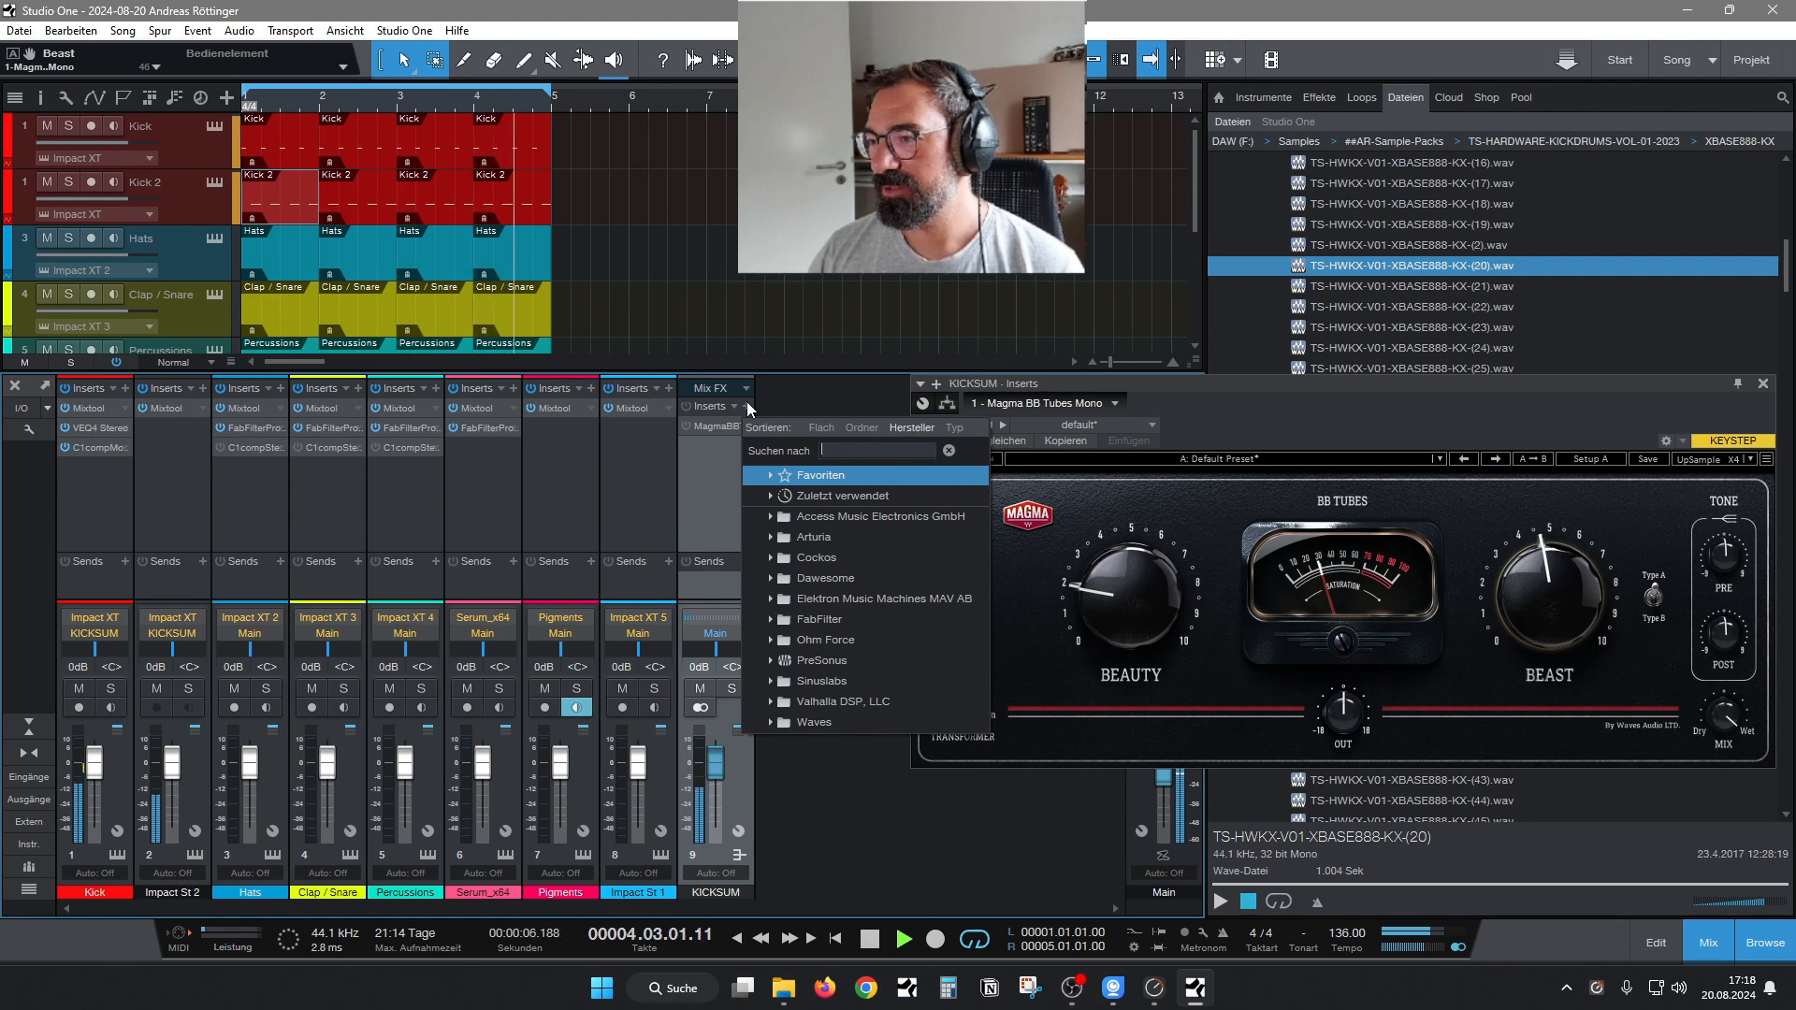
pyautogui.write('ms')
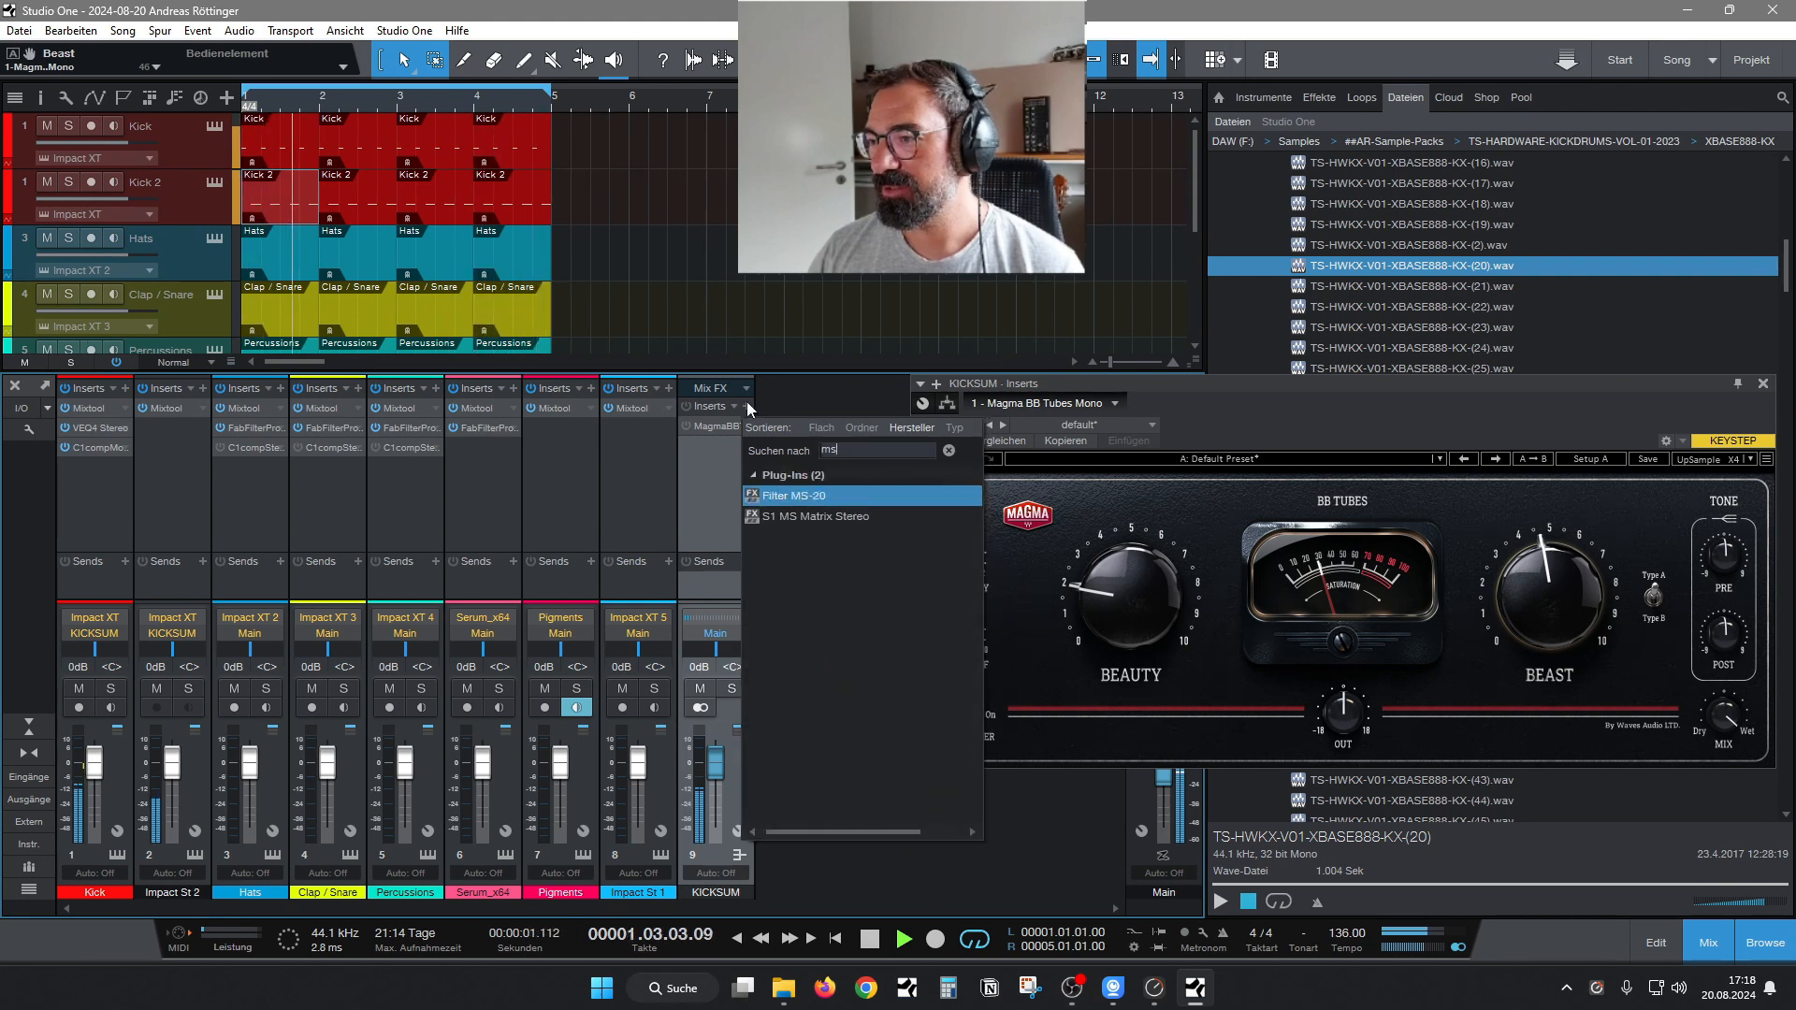
pyautogui.click(807, 496)
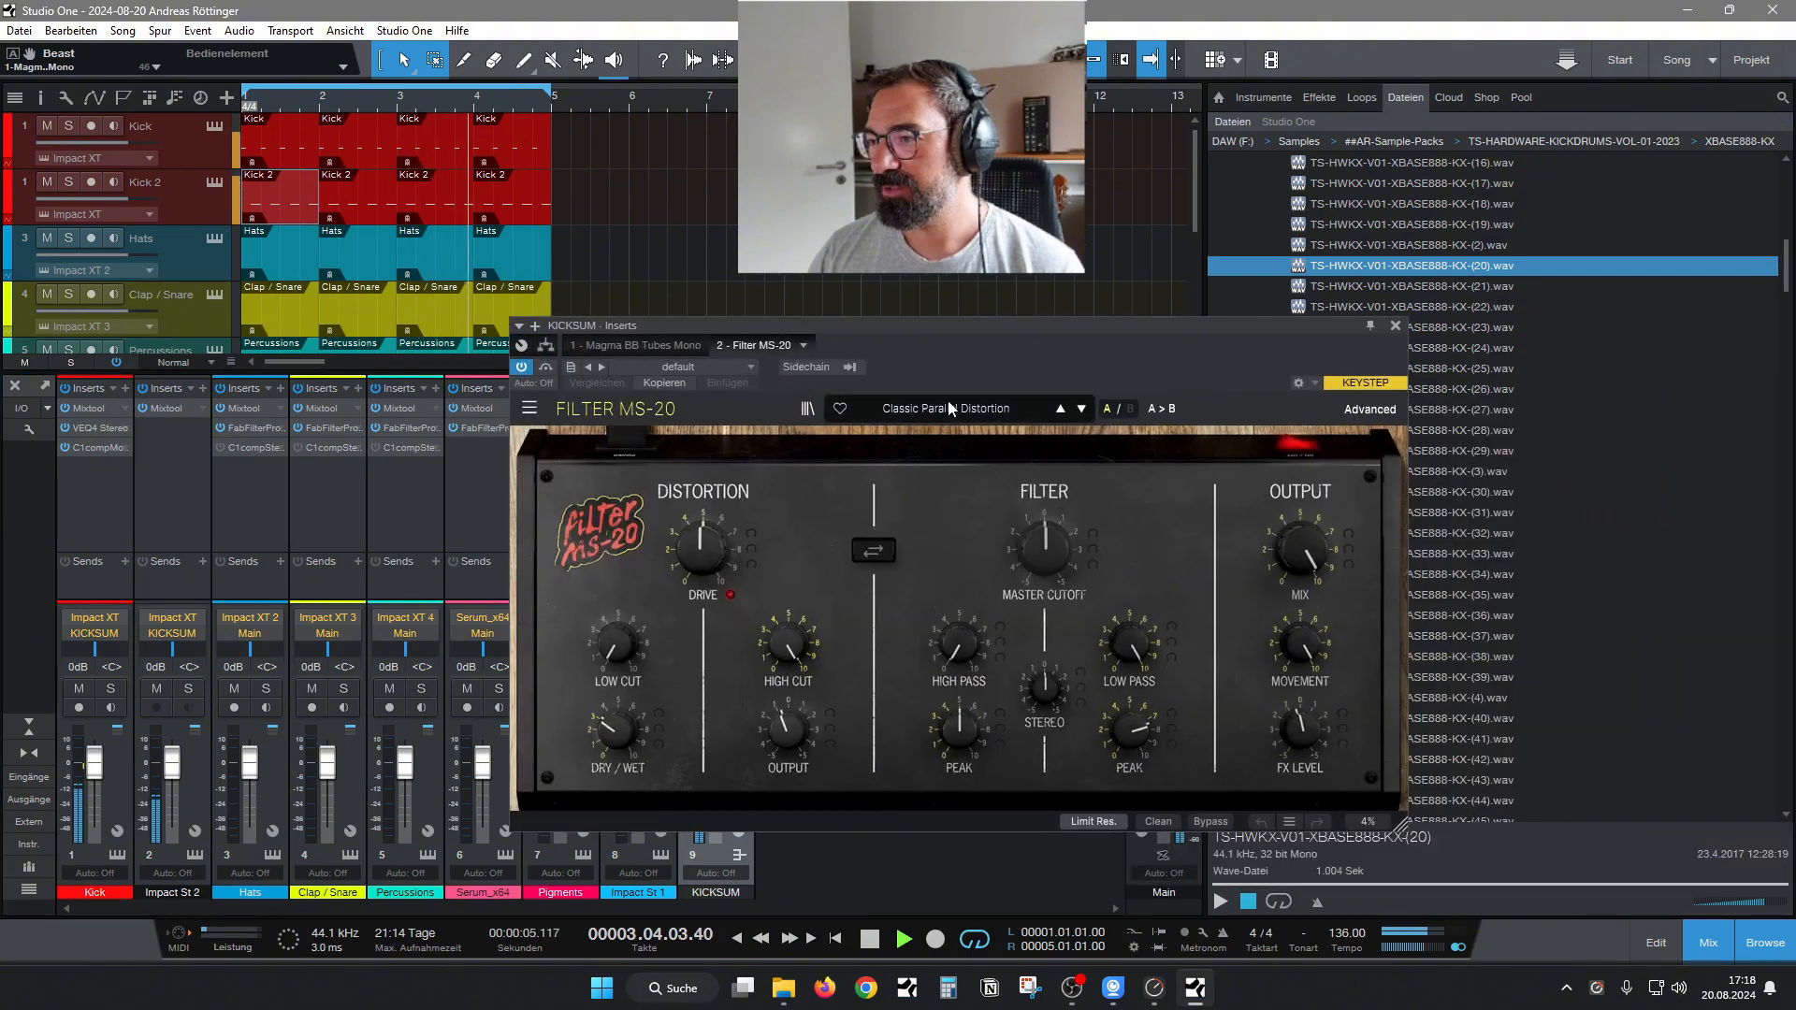
pyautogui.click(949, 408)
pyautogui.moveTo(907, 580)
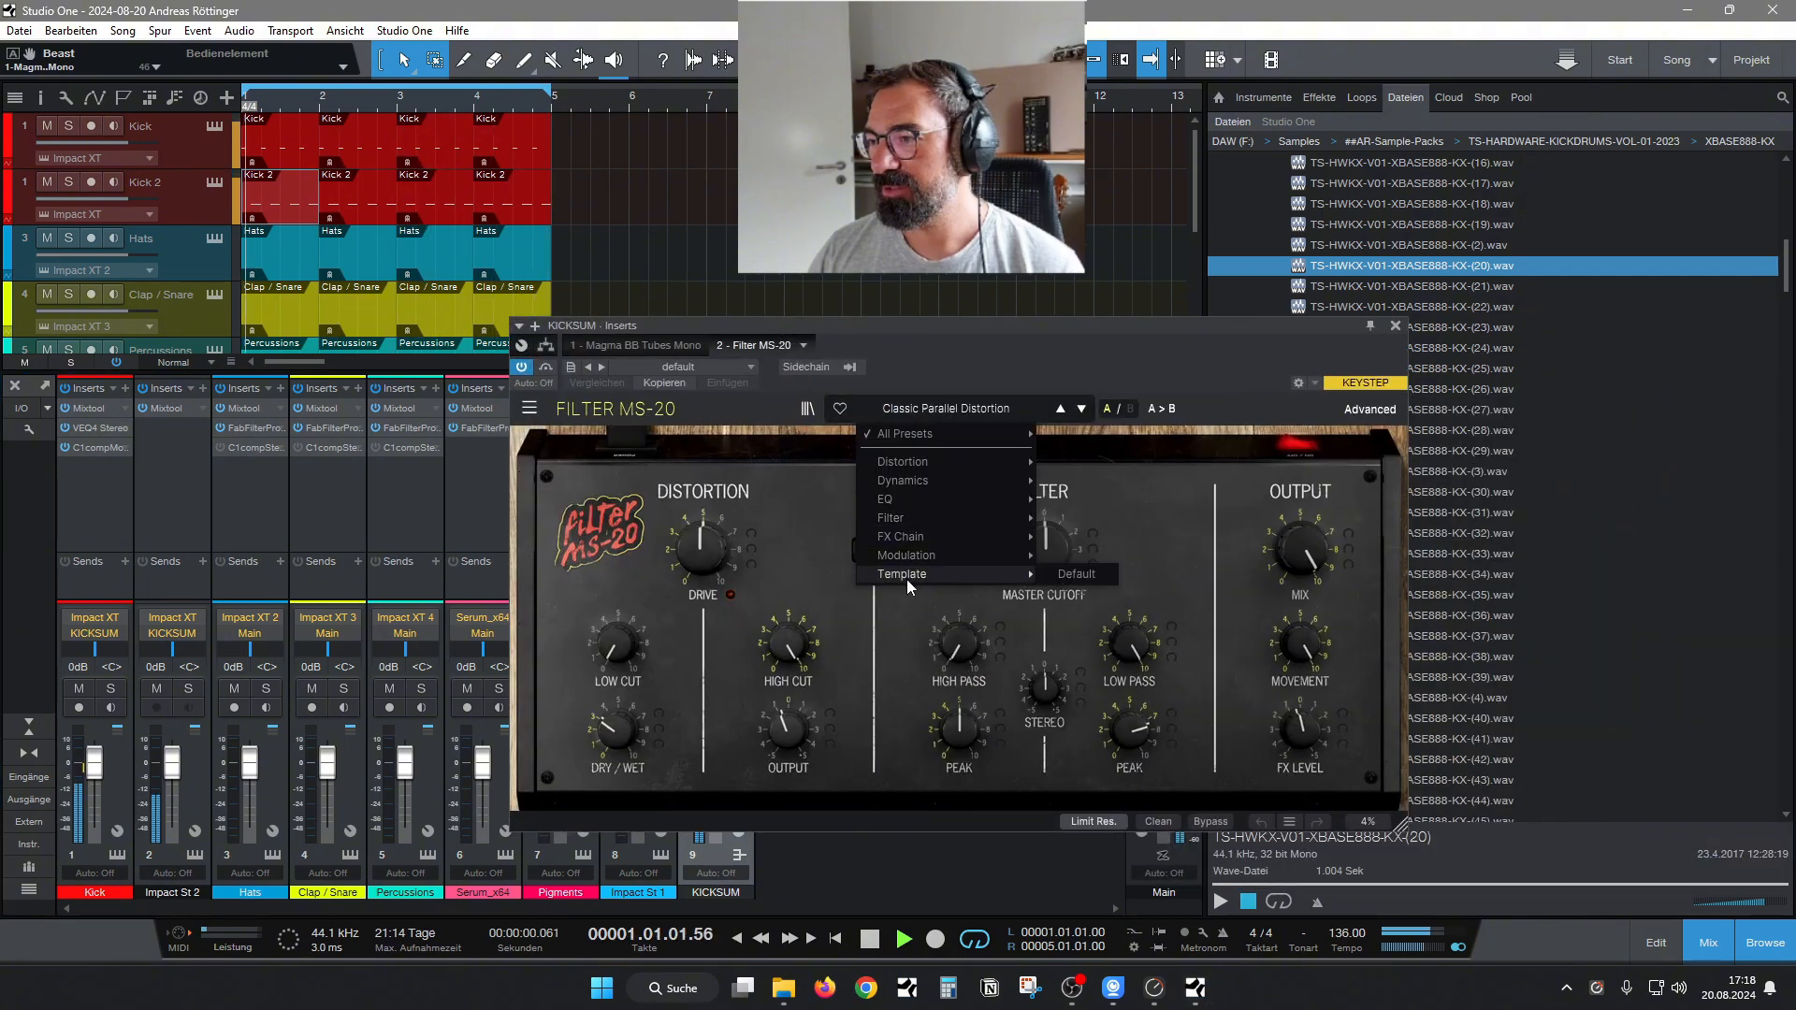
pyautogui.click(1076, 574)
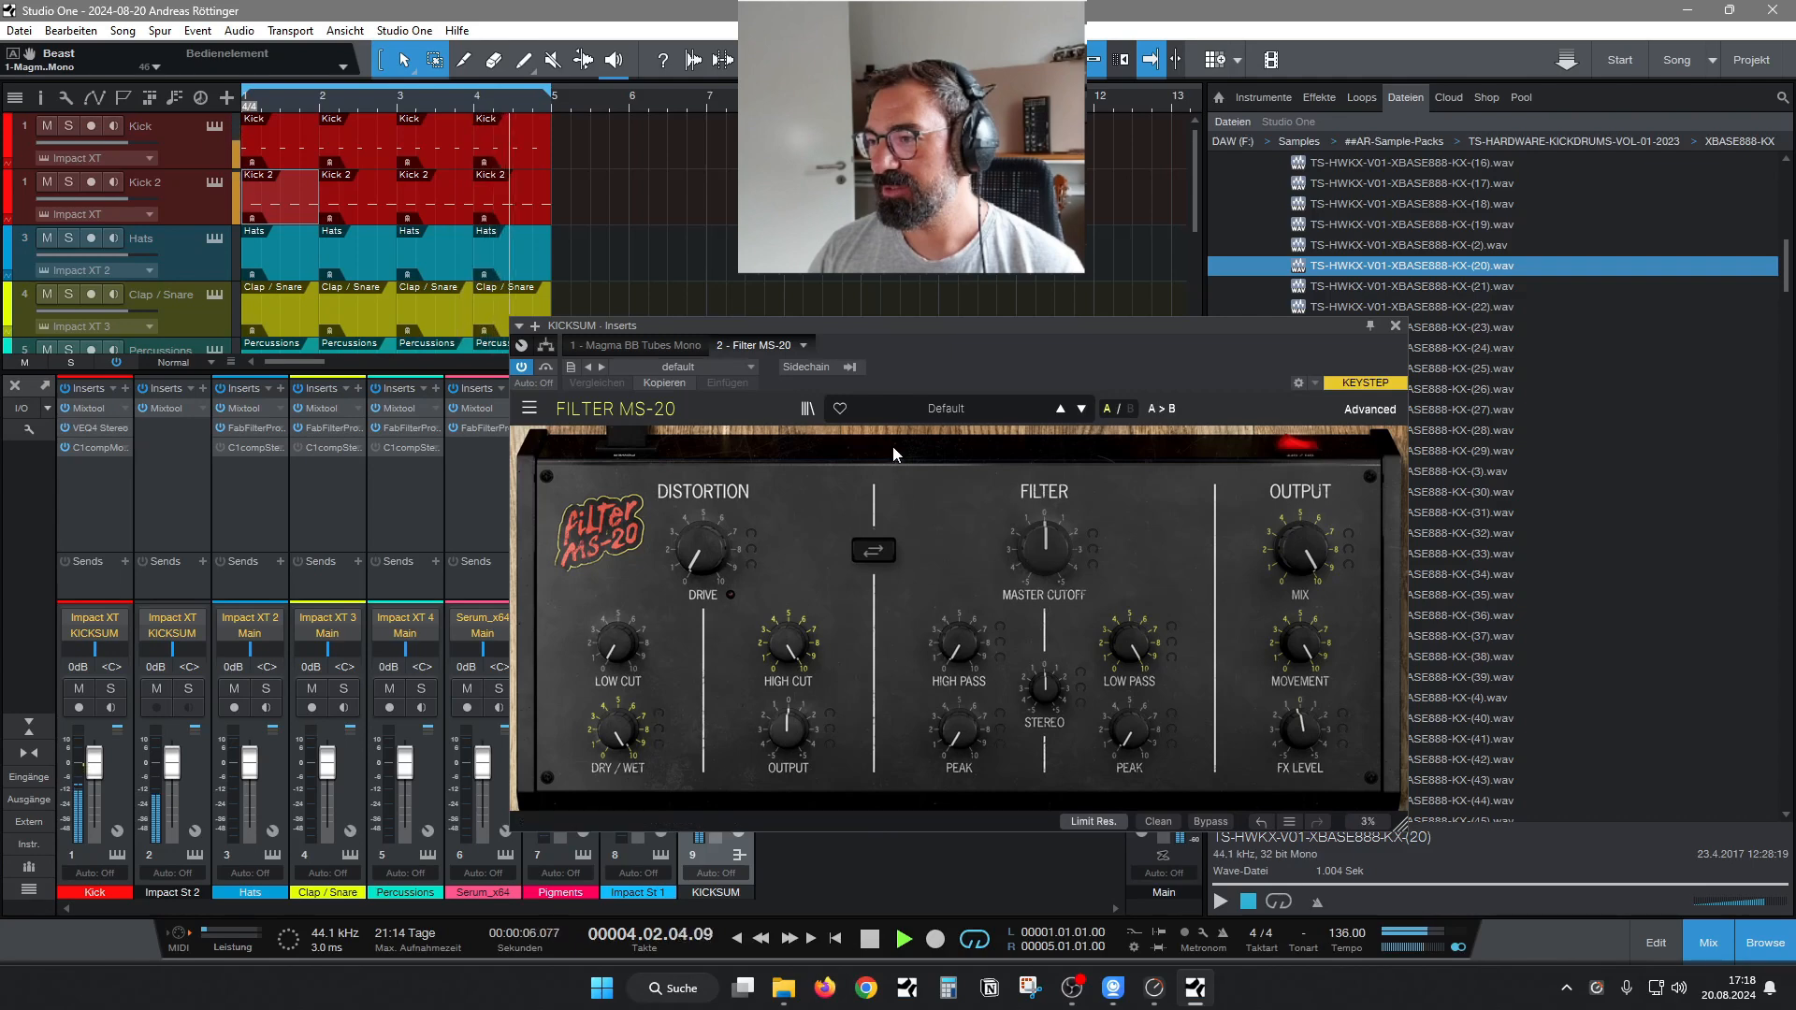
pyautogui.moveTo(705, 569); pyautogui.dragTo(704, 479)
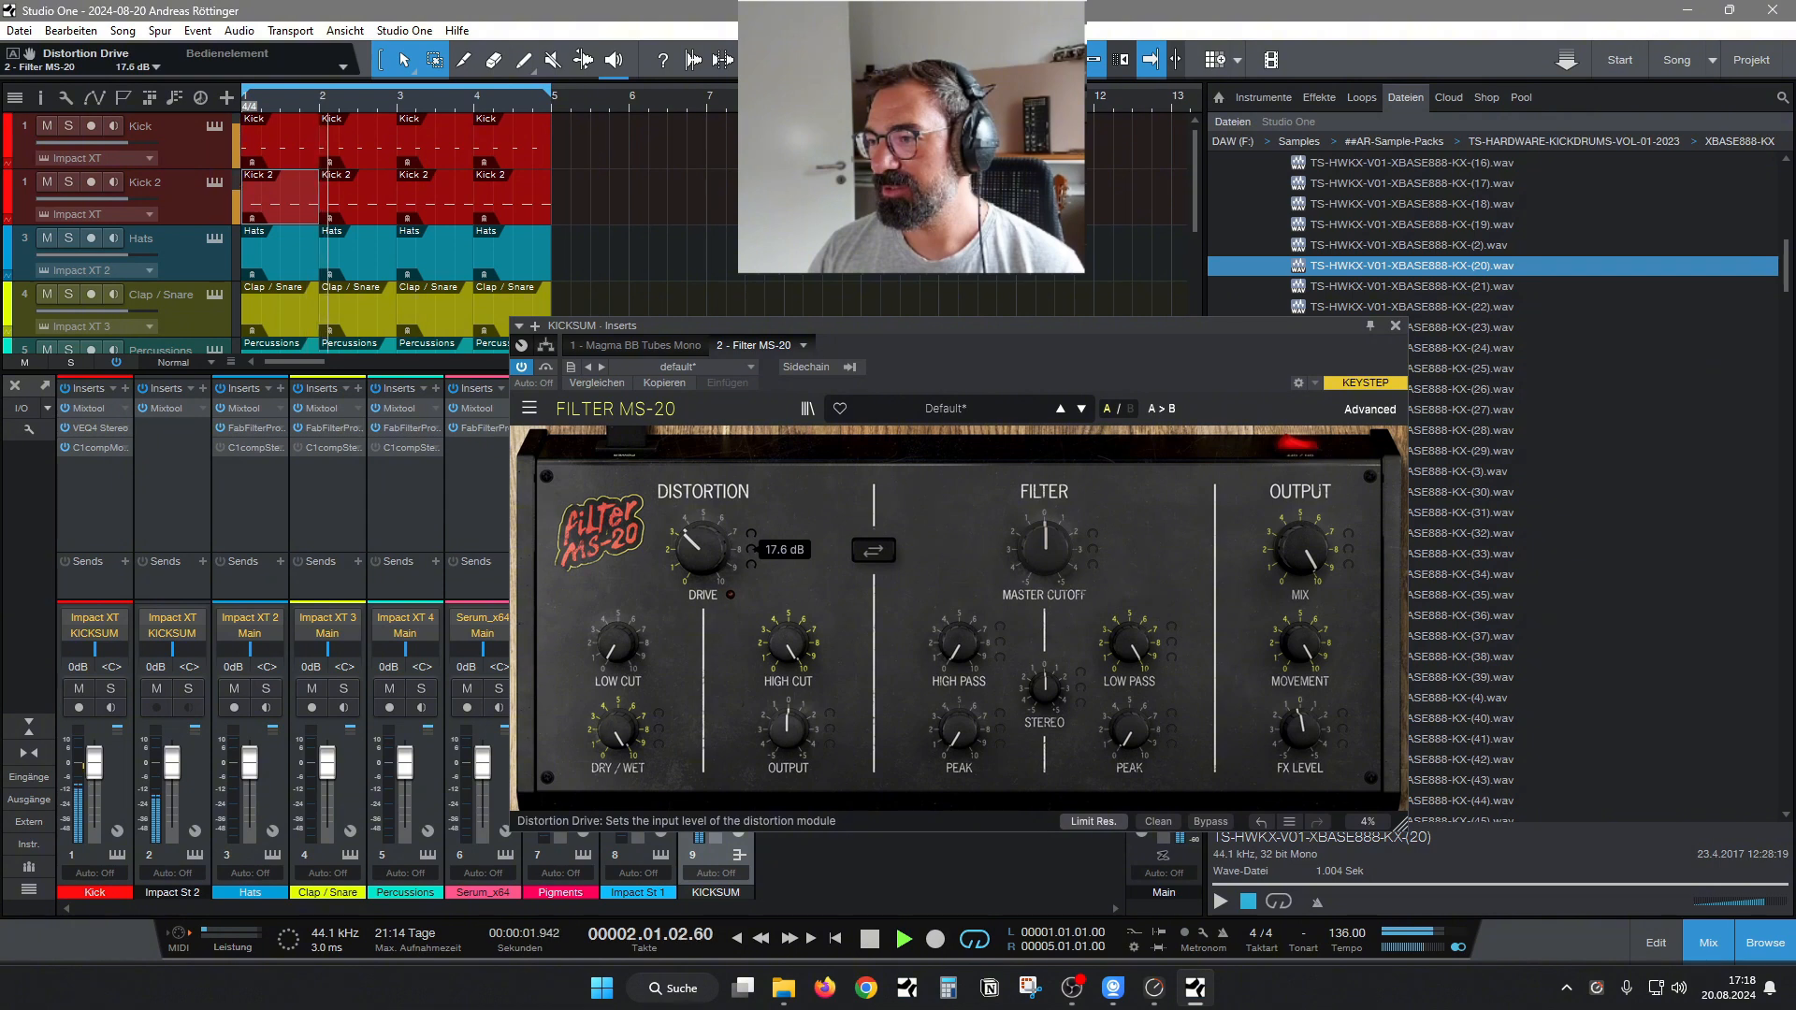
pyautogui.click(1395, 326)
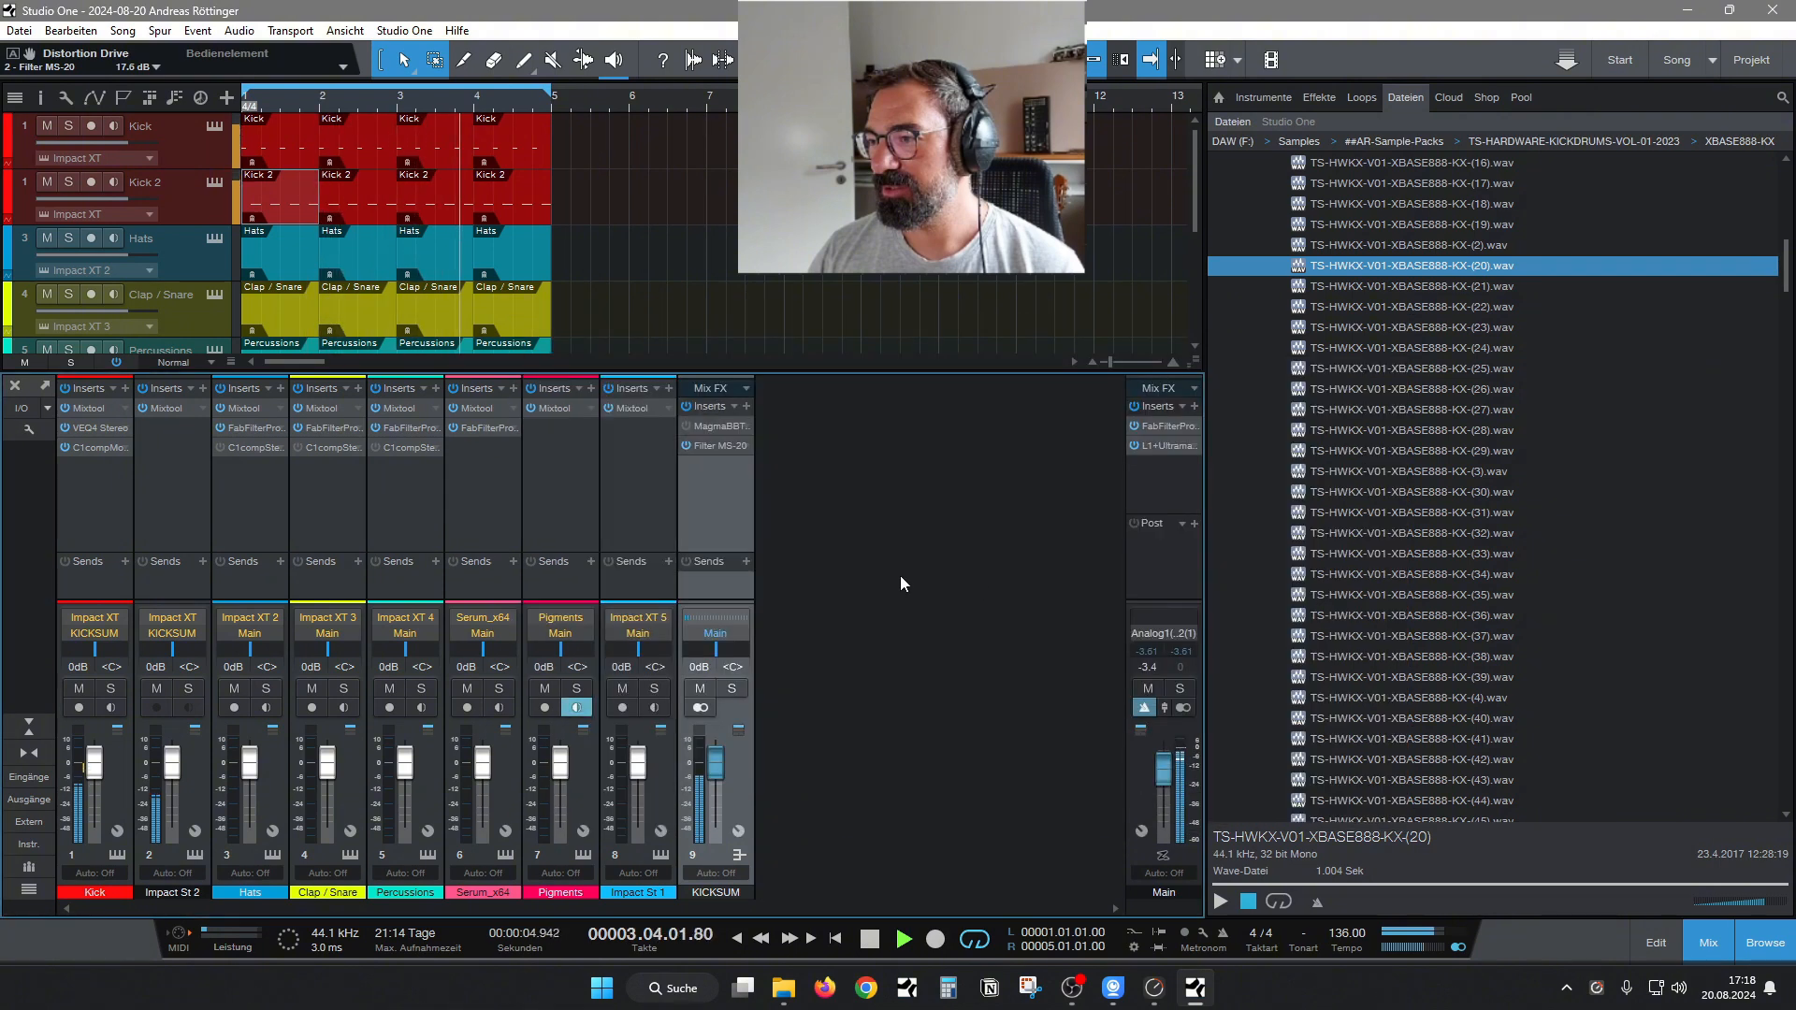
# Remove Magma BB Tubes from the KICKSUM bus and insert C1 comp Mono after Filter MS-20.
pyautogui.rightClick(704, 447)
pyautogui.click(729, 606)
pyautogui.click(746, 406)
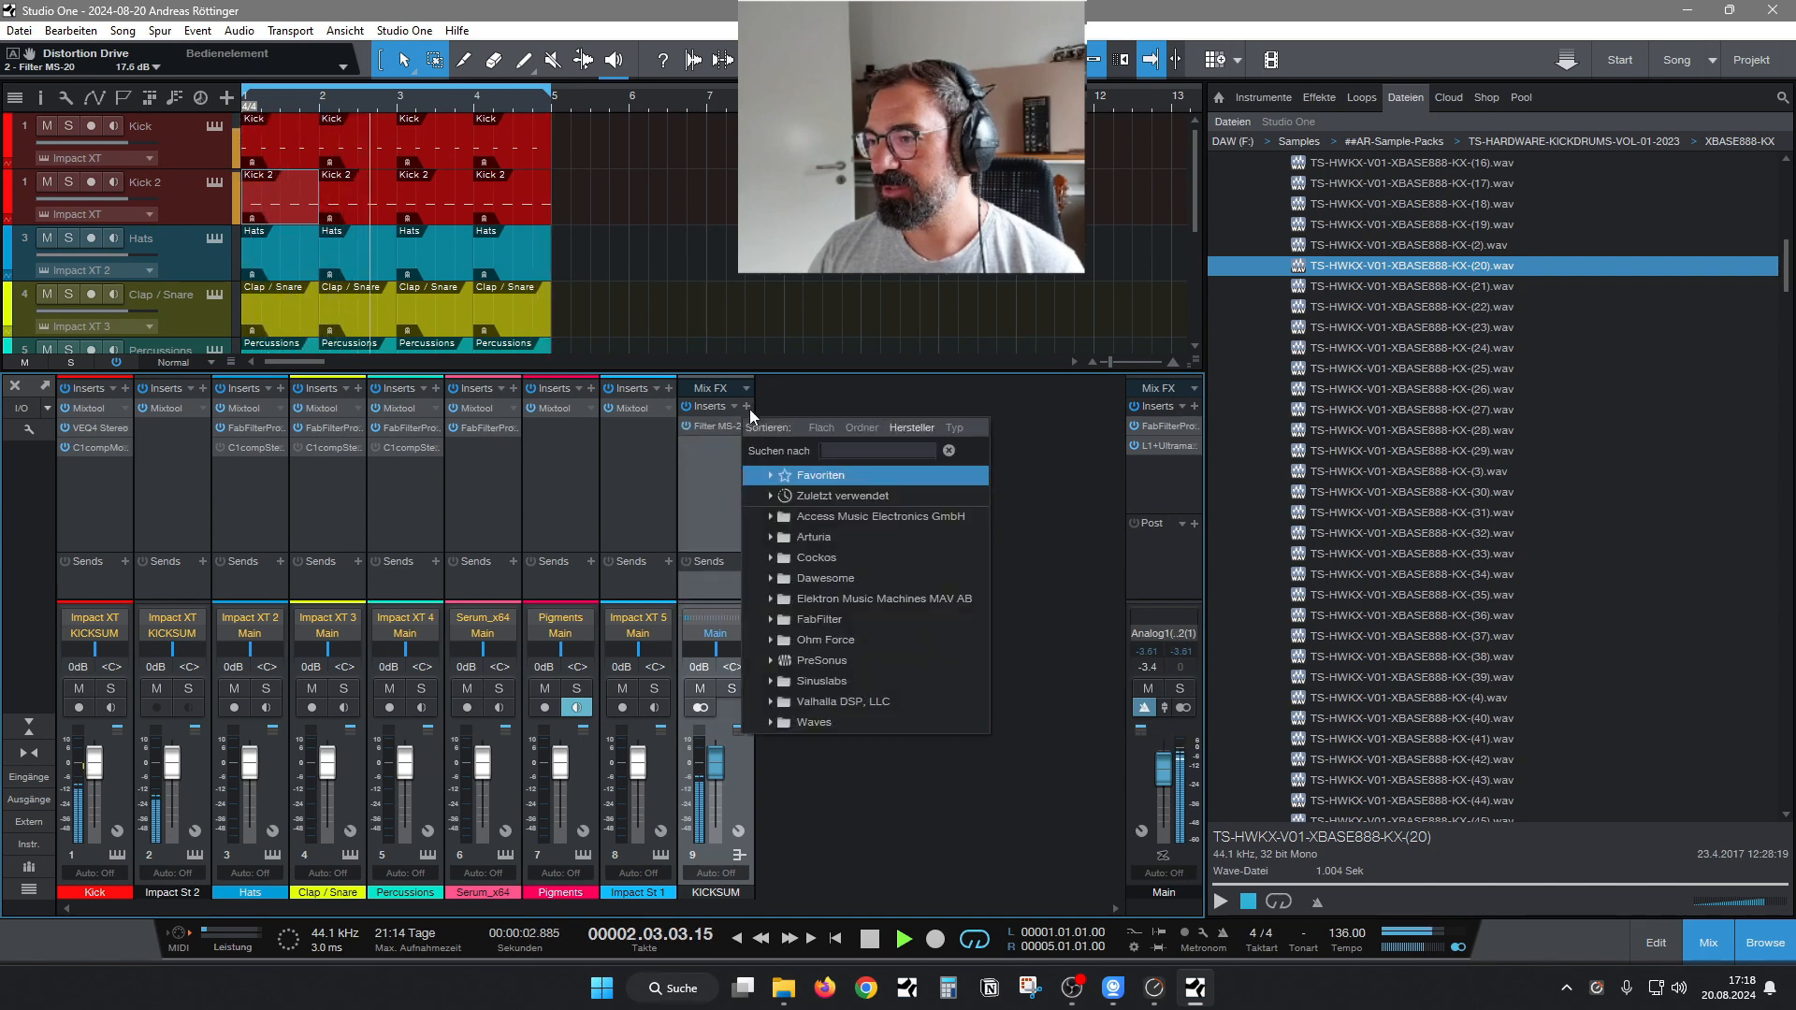
pyautogui.write('c')
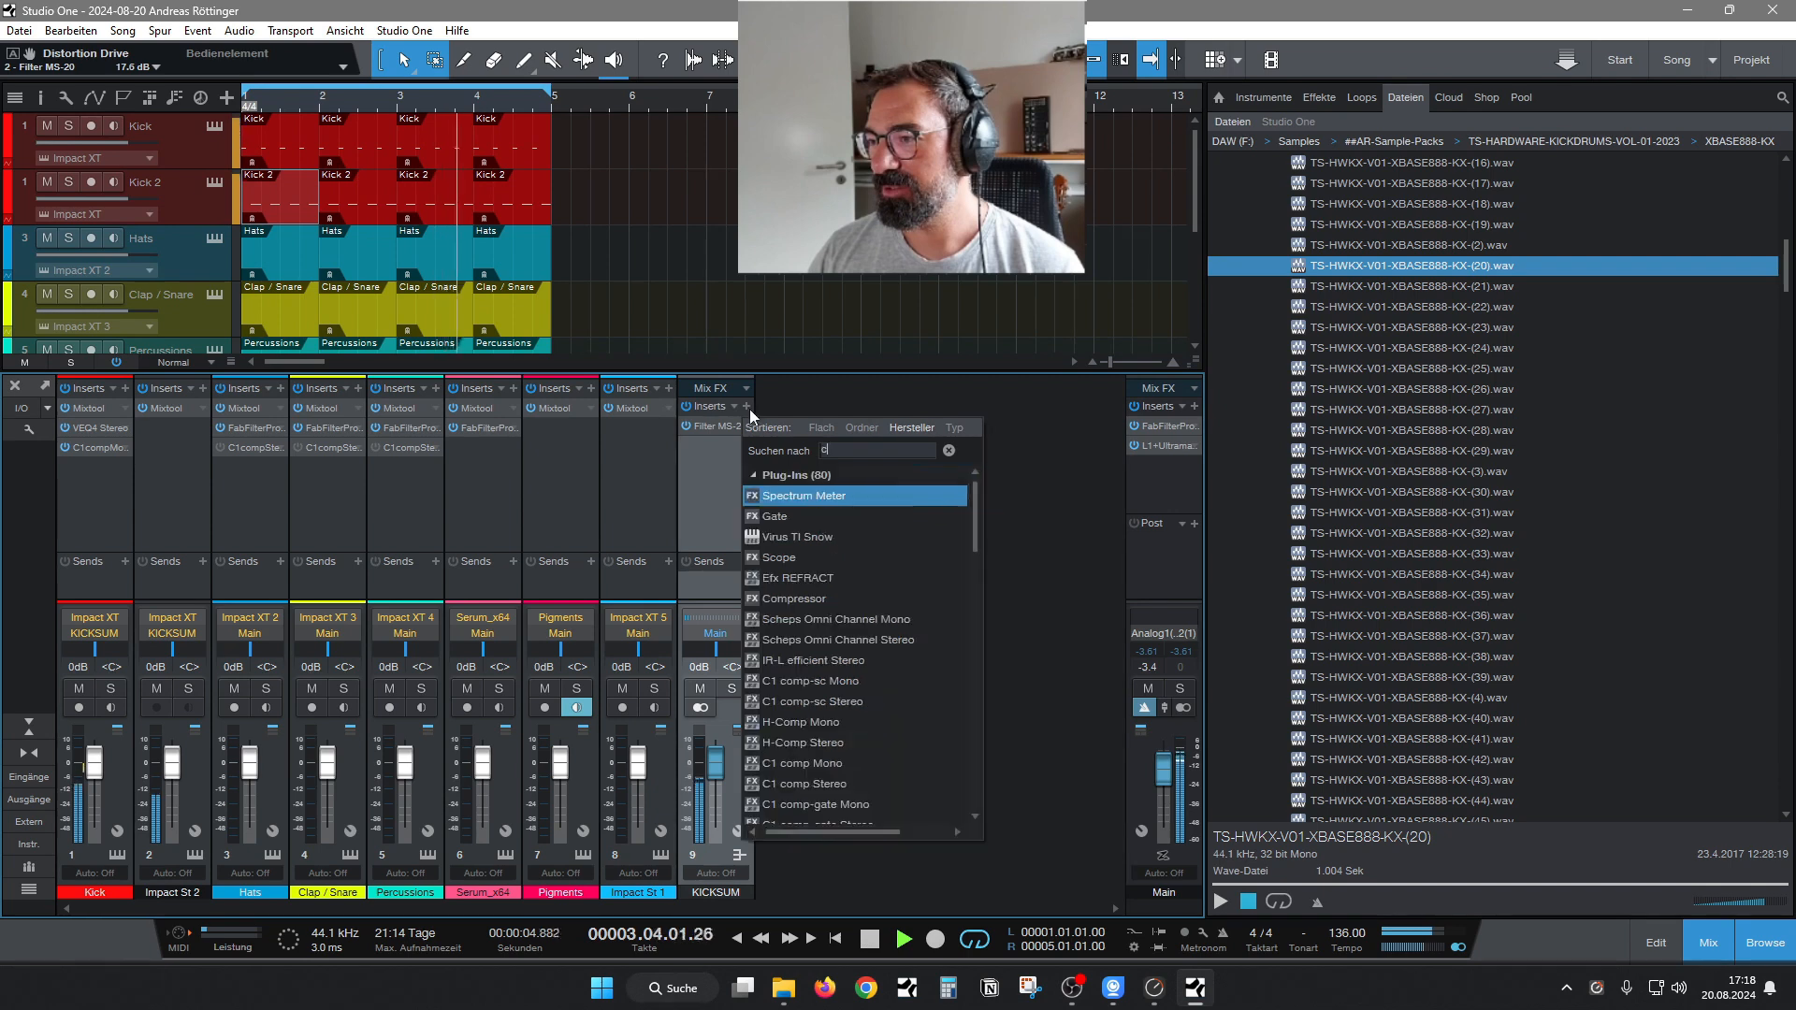
pyautogui.click(835, 769)
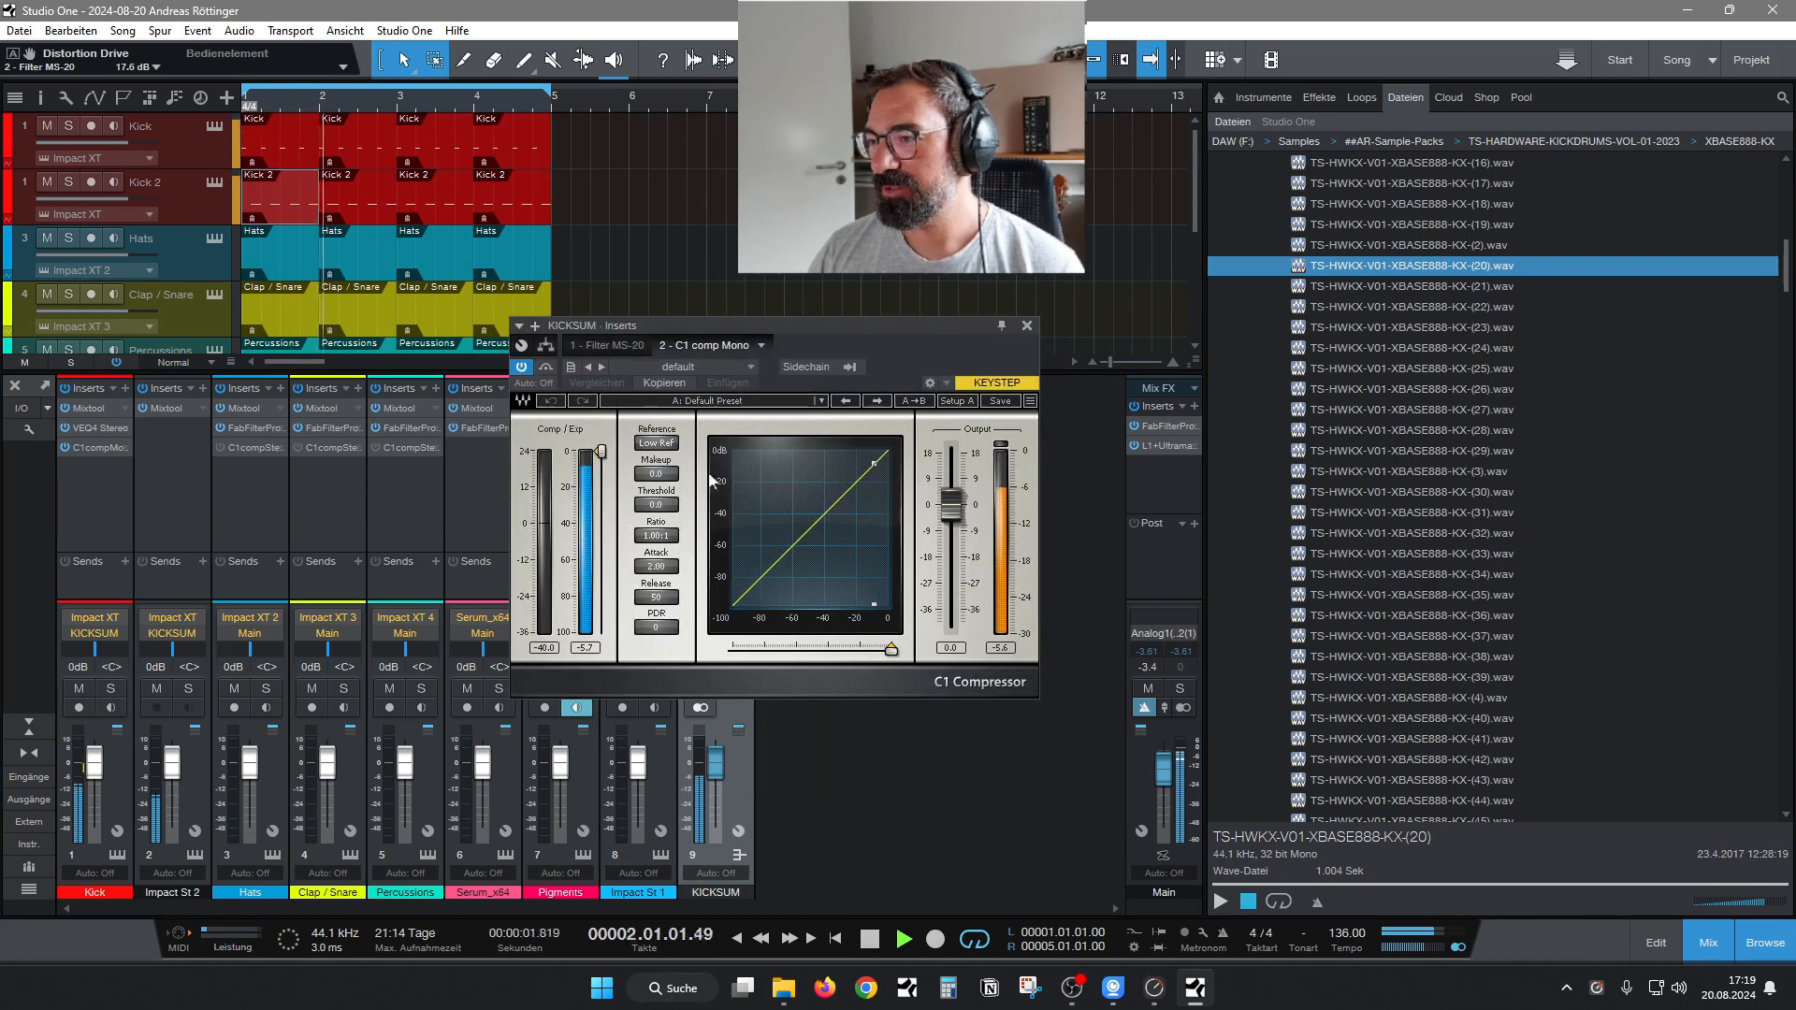
# Lower the FX Level of the KICKSUM bus's Filter MS-20 to -11.6 dB and move its window clear of the mixer channels.
pyautogui.click(610, 346)
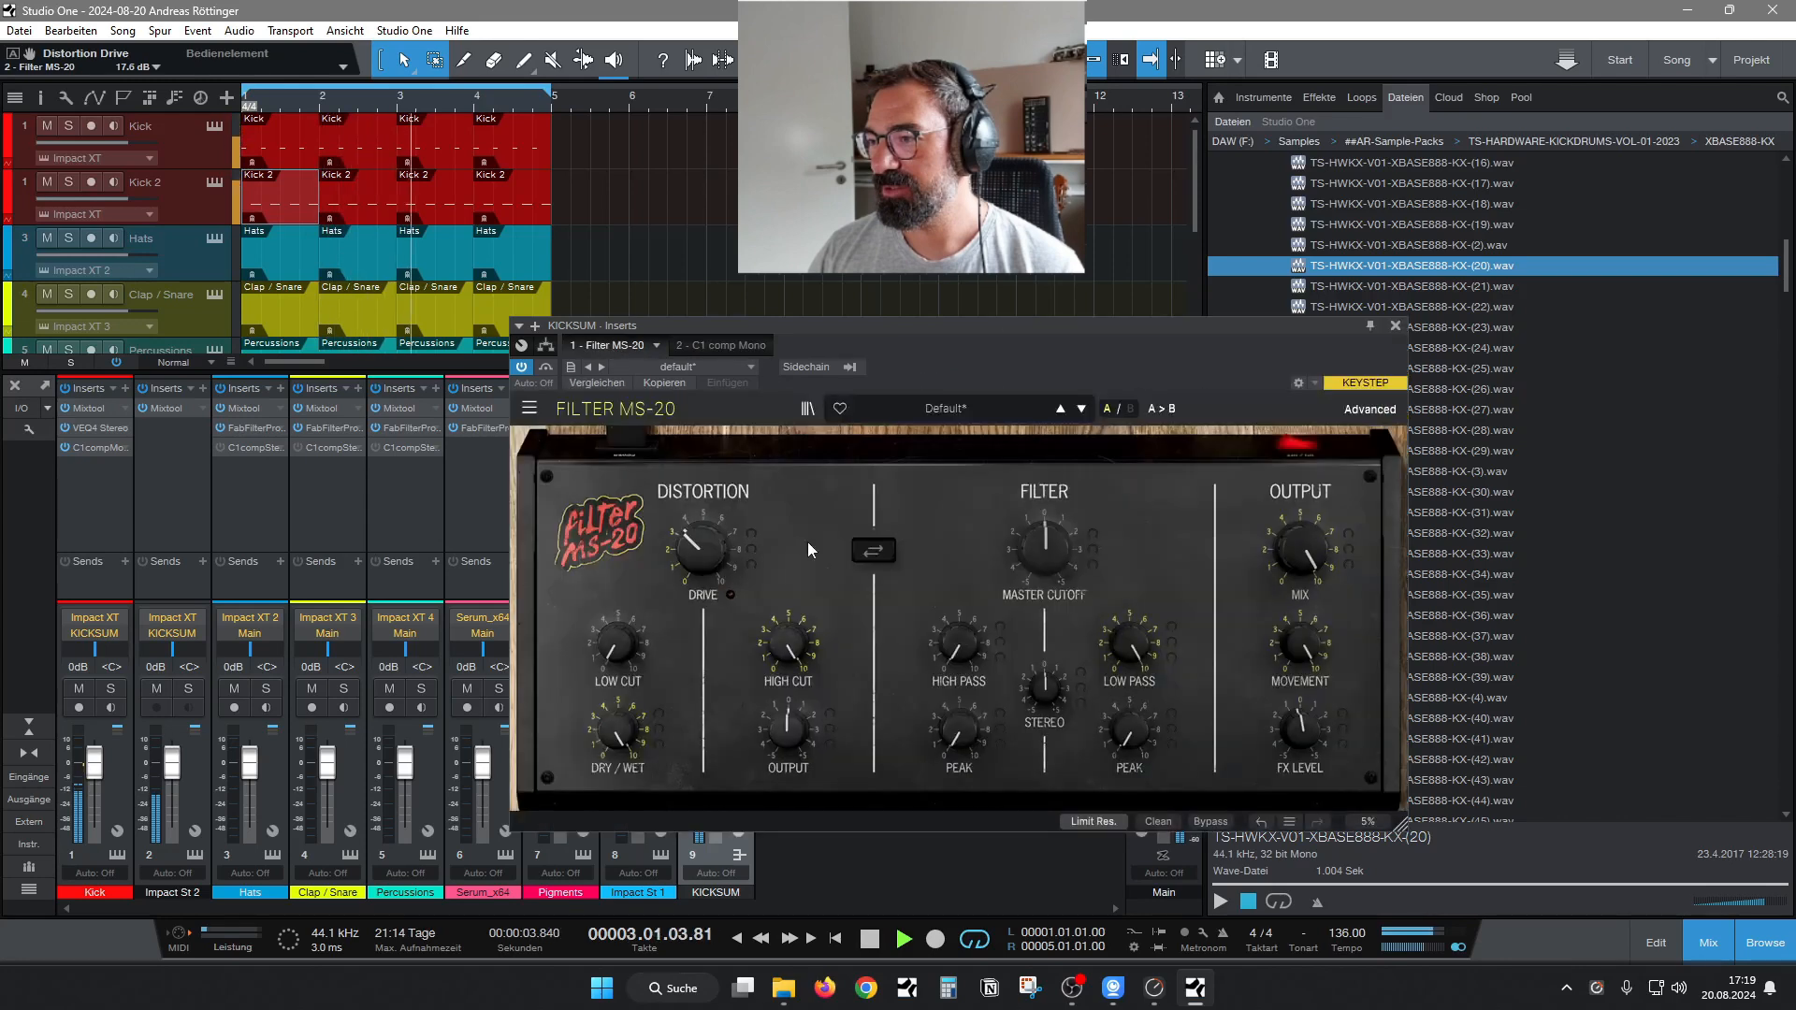
pyautogui.moveTo(1307, 712); pyautogui.dragTo(1308, 745)
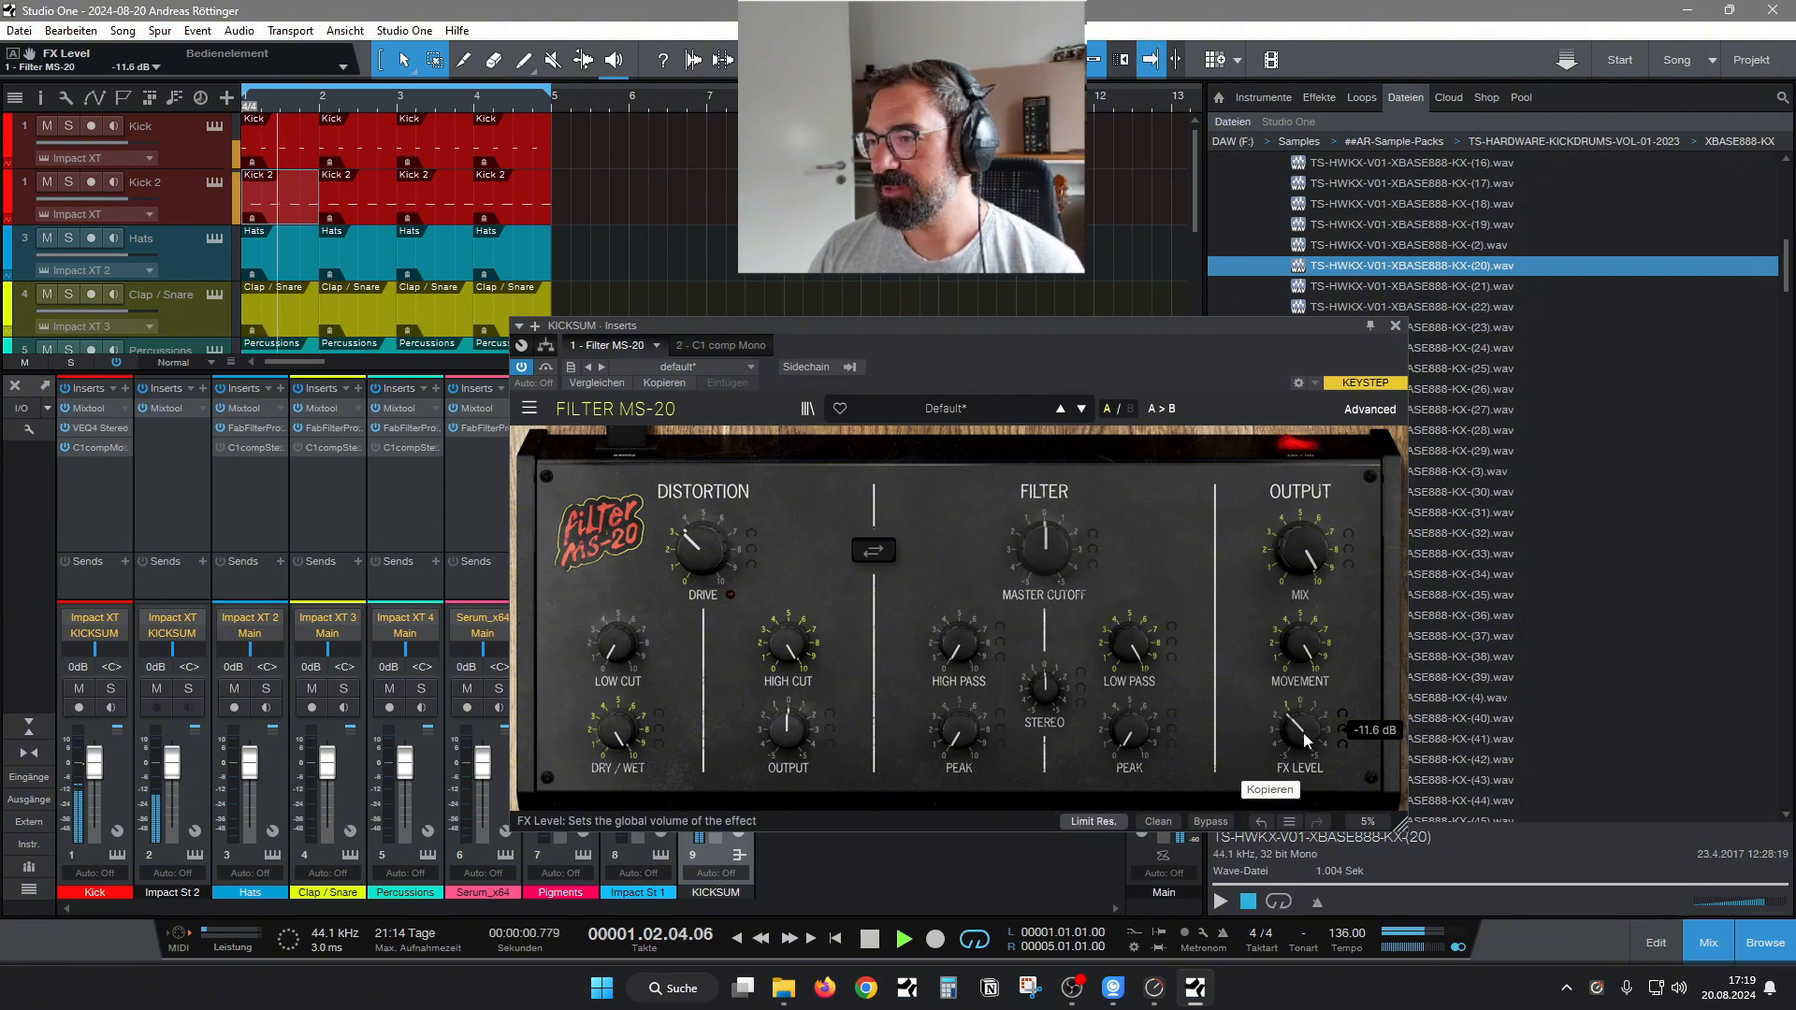
pyautogui.moveTo(841, 341); pyautogui.dragTo(1117, 346)
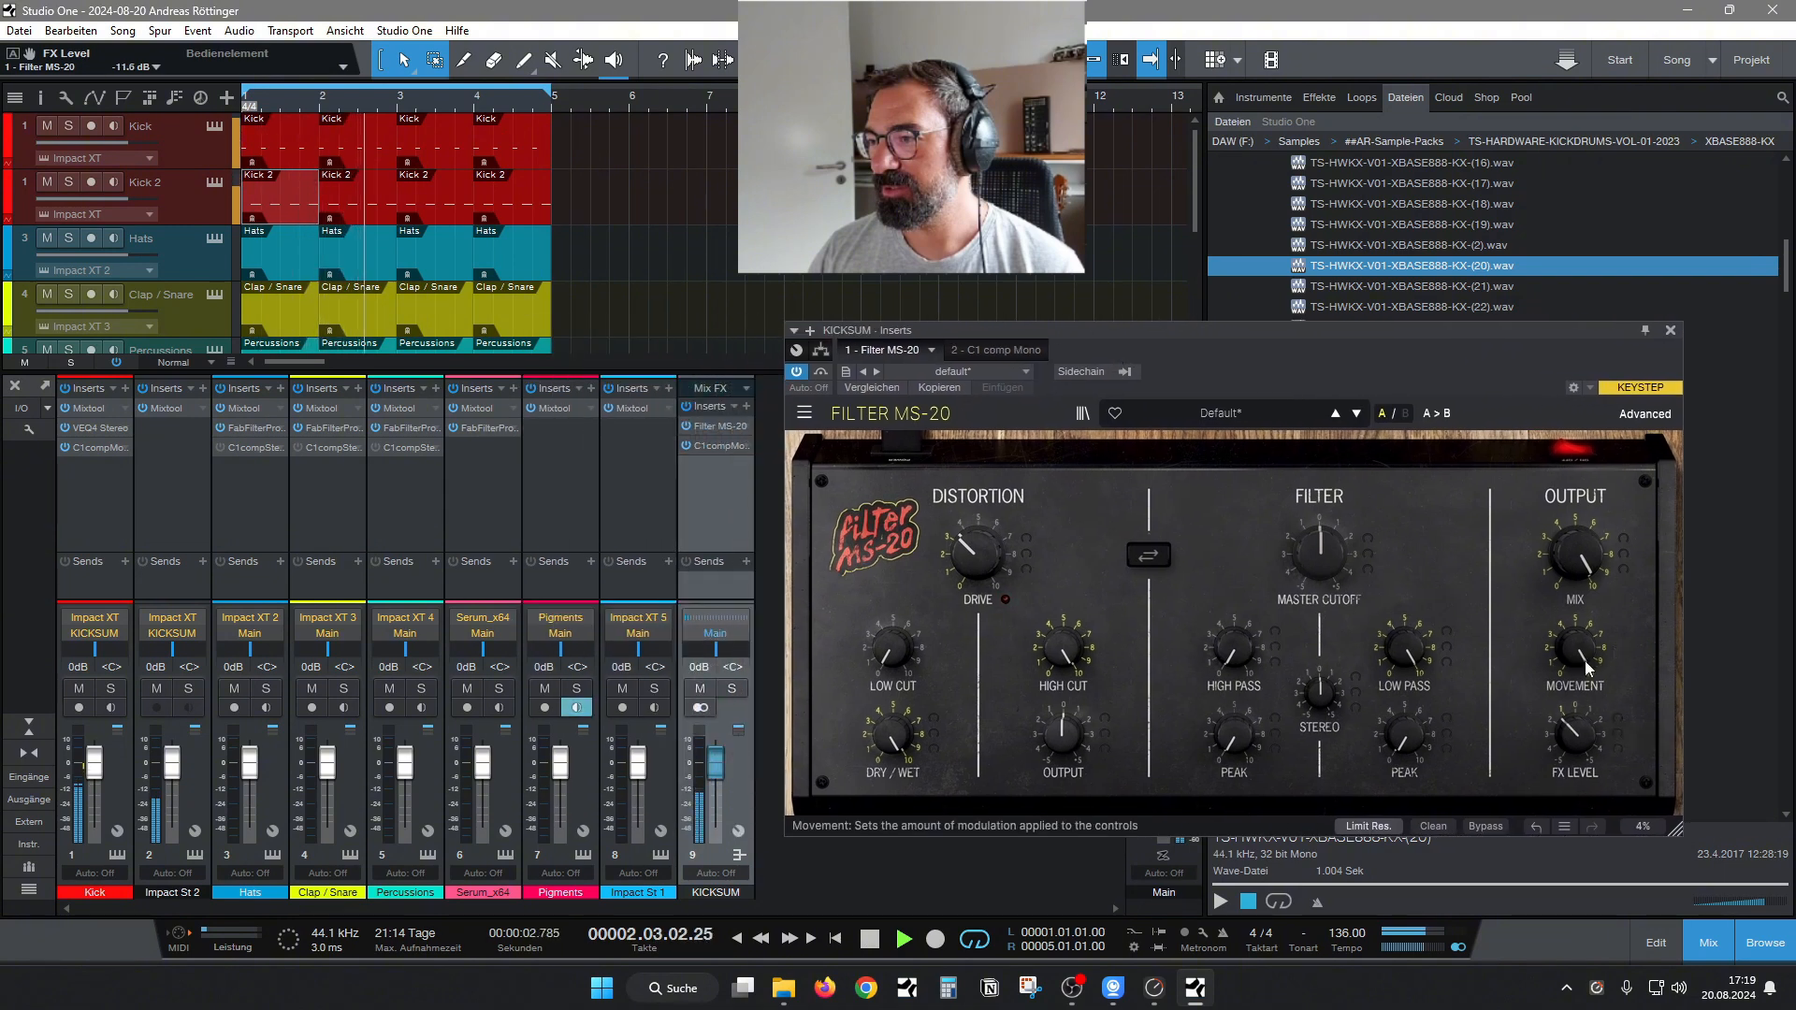
# Load the "Kickdrum 1 - 4 to 1 -25db +8db" preset in the KICKSUM bus's C1 comp Mono and close the effect window.
pyautogui.click(997, 350)
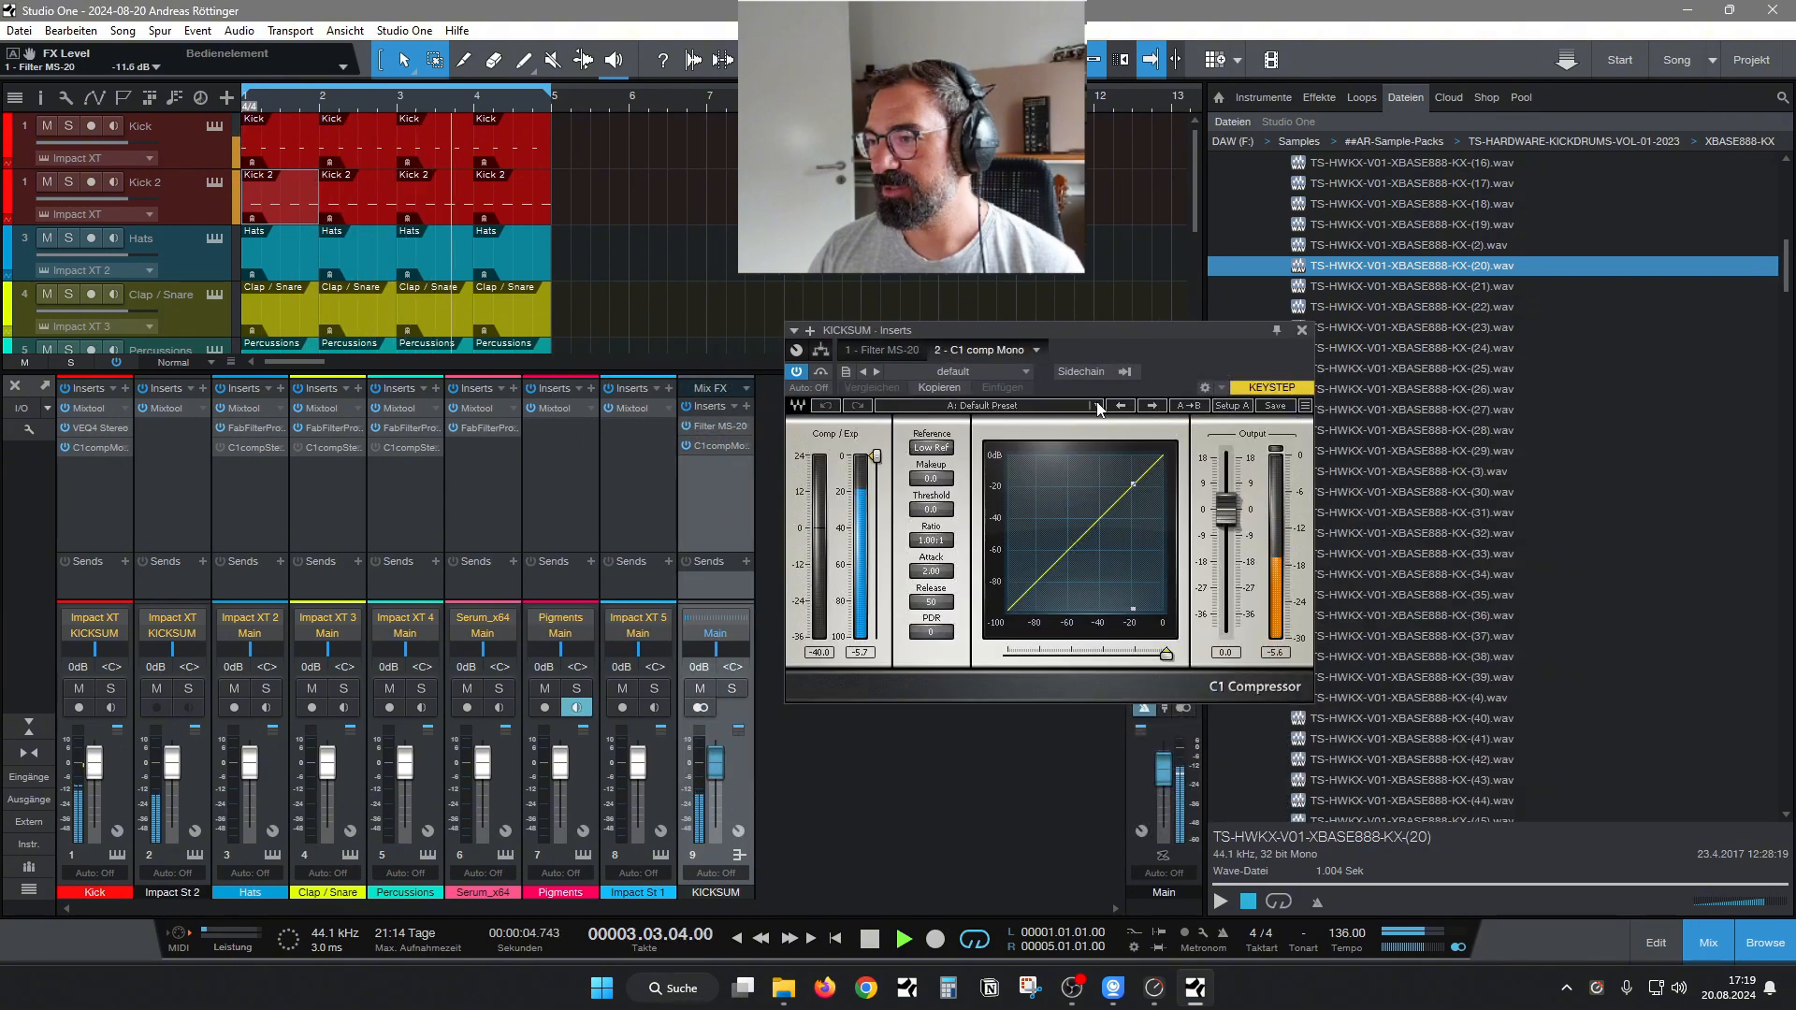
pyautogui.click(1072, 406)
pyautogui.click(1152, 789)
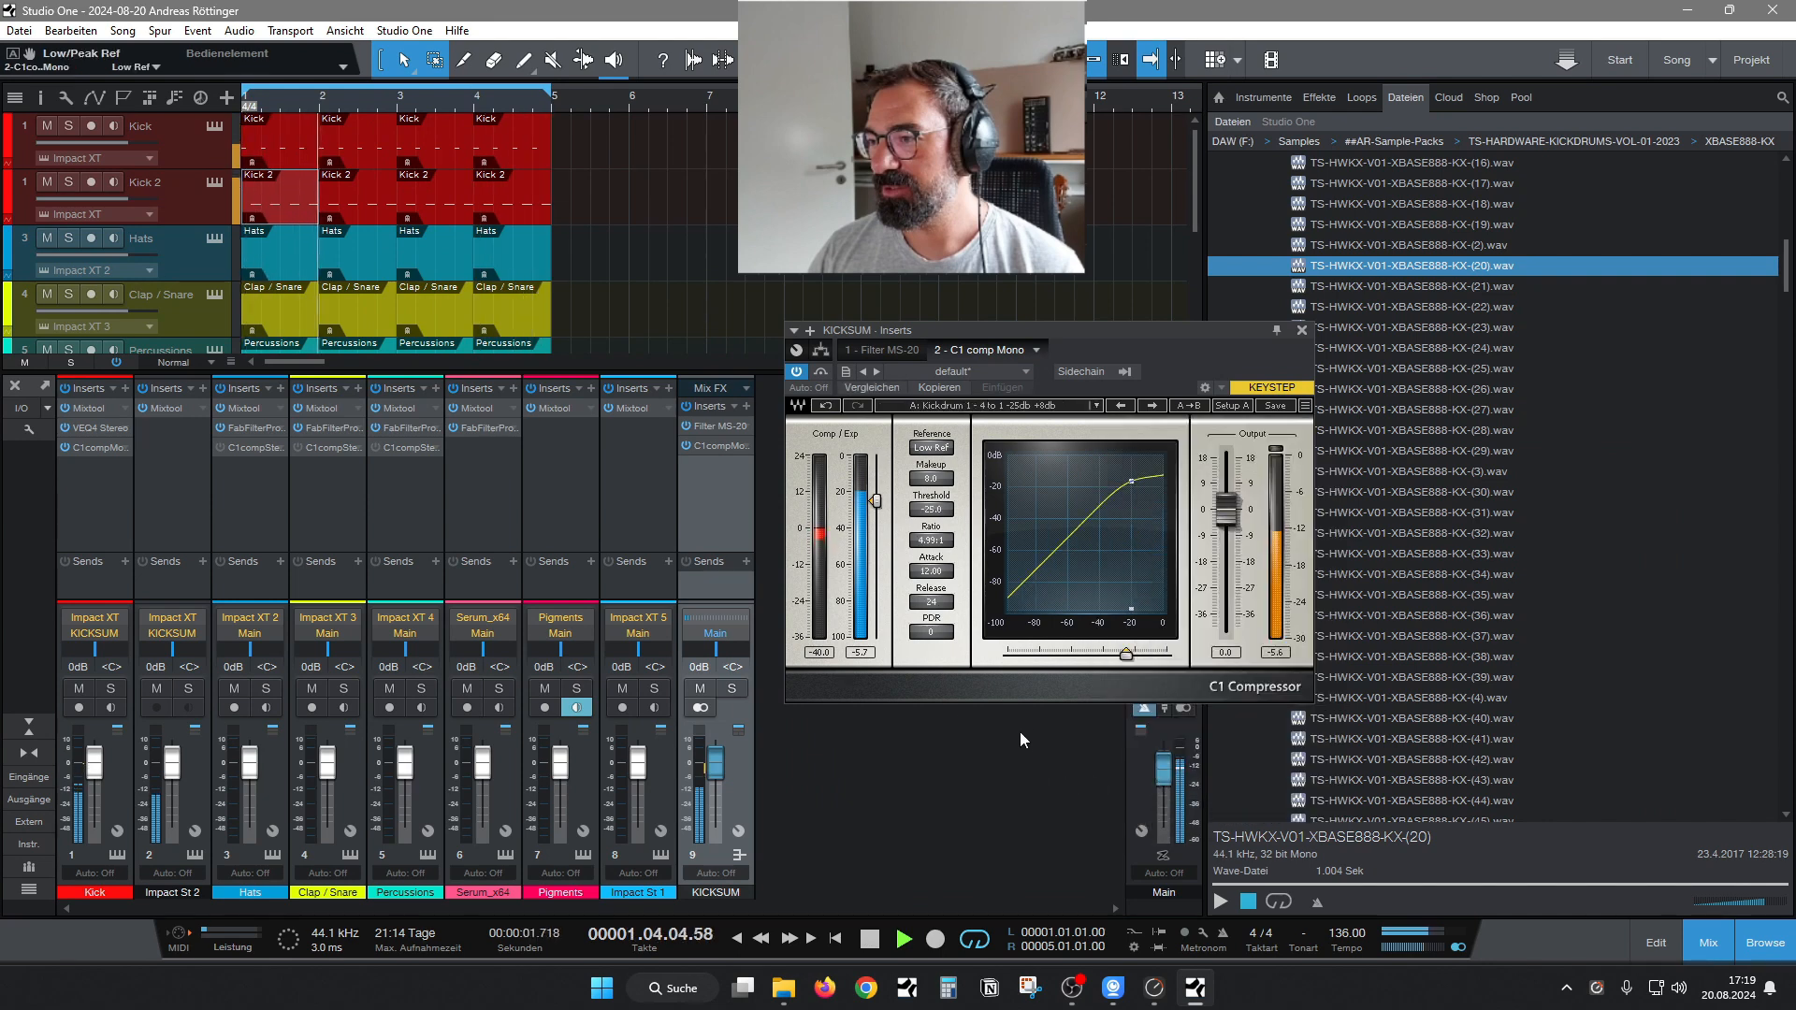
pyautogui.click(1300, 331)
# Copy VEQ4 Stereo from the Kick channel to the first insert slot of KICKSUM and show the bus's Filter MS-20.
pyautogui.click(174, 472)
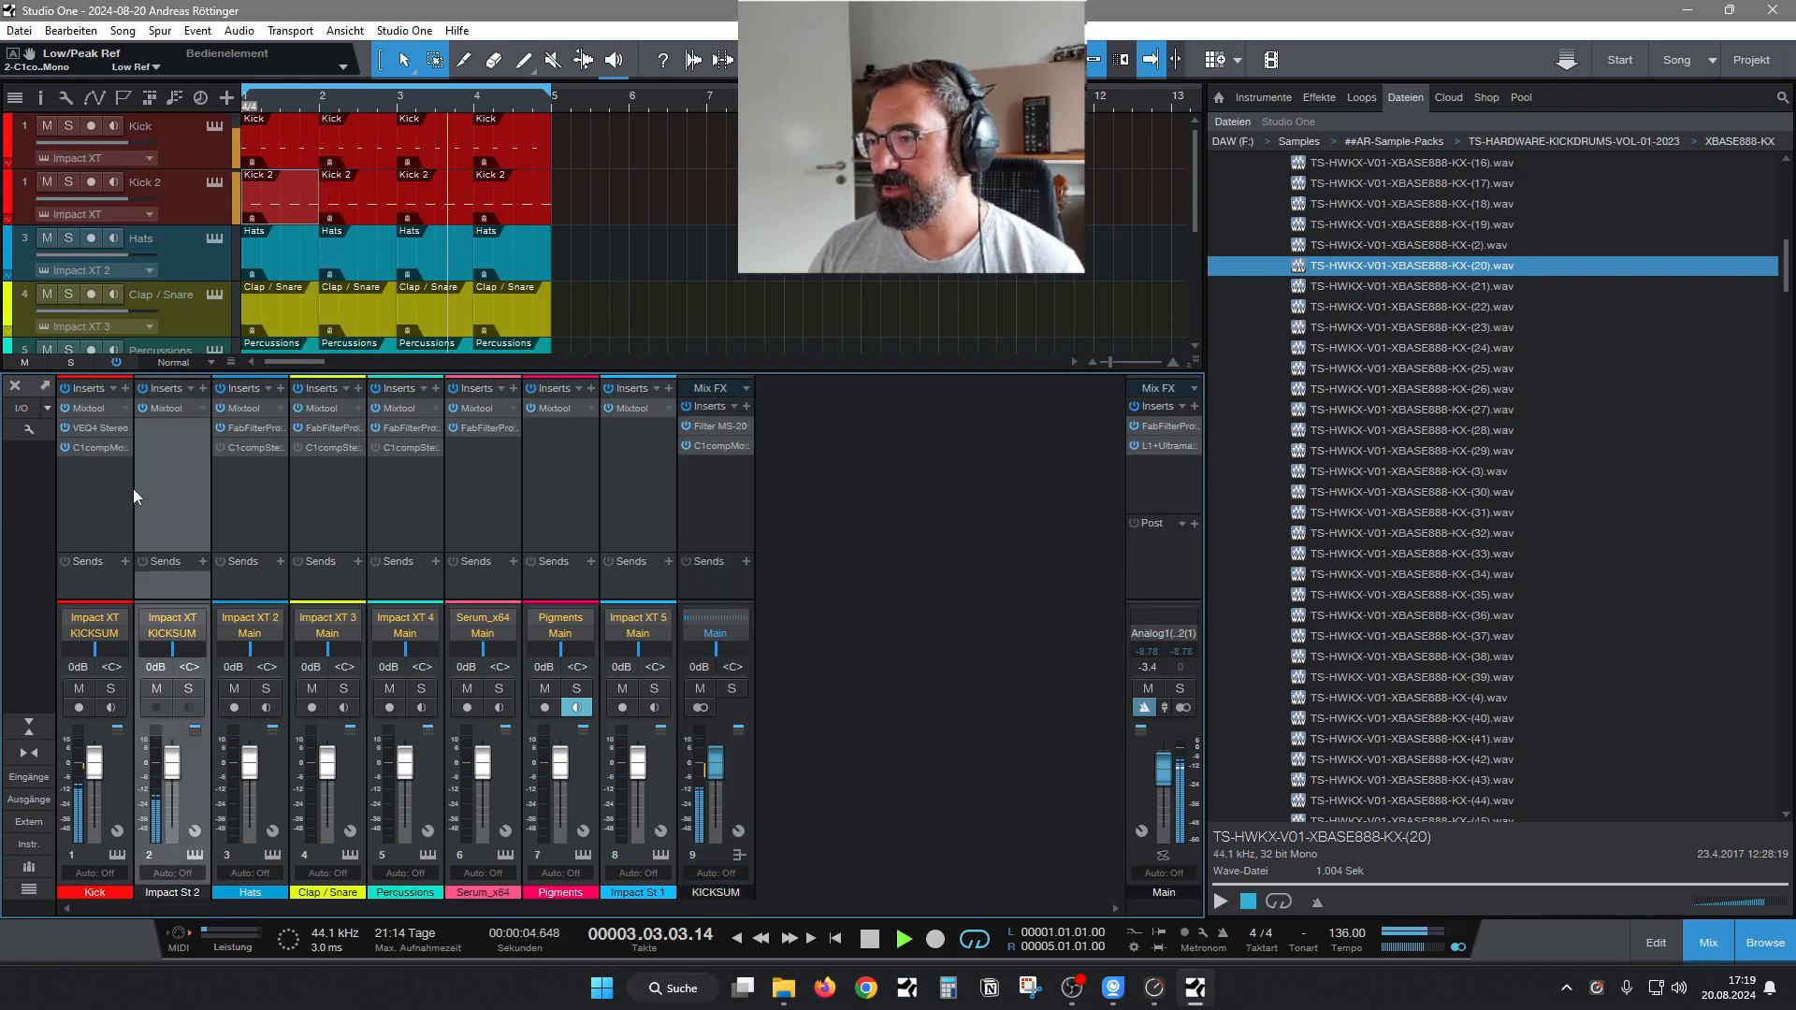
pyautogui.rightClick(84, 432)
pyautogui.click(100, 450)
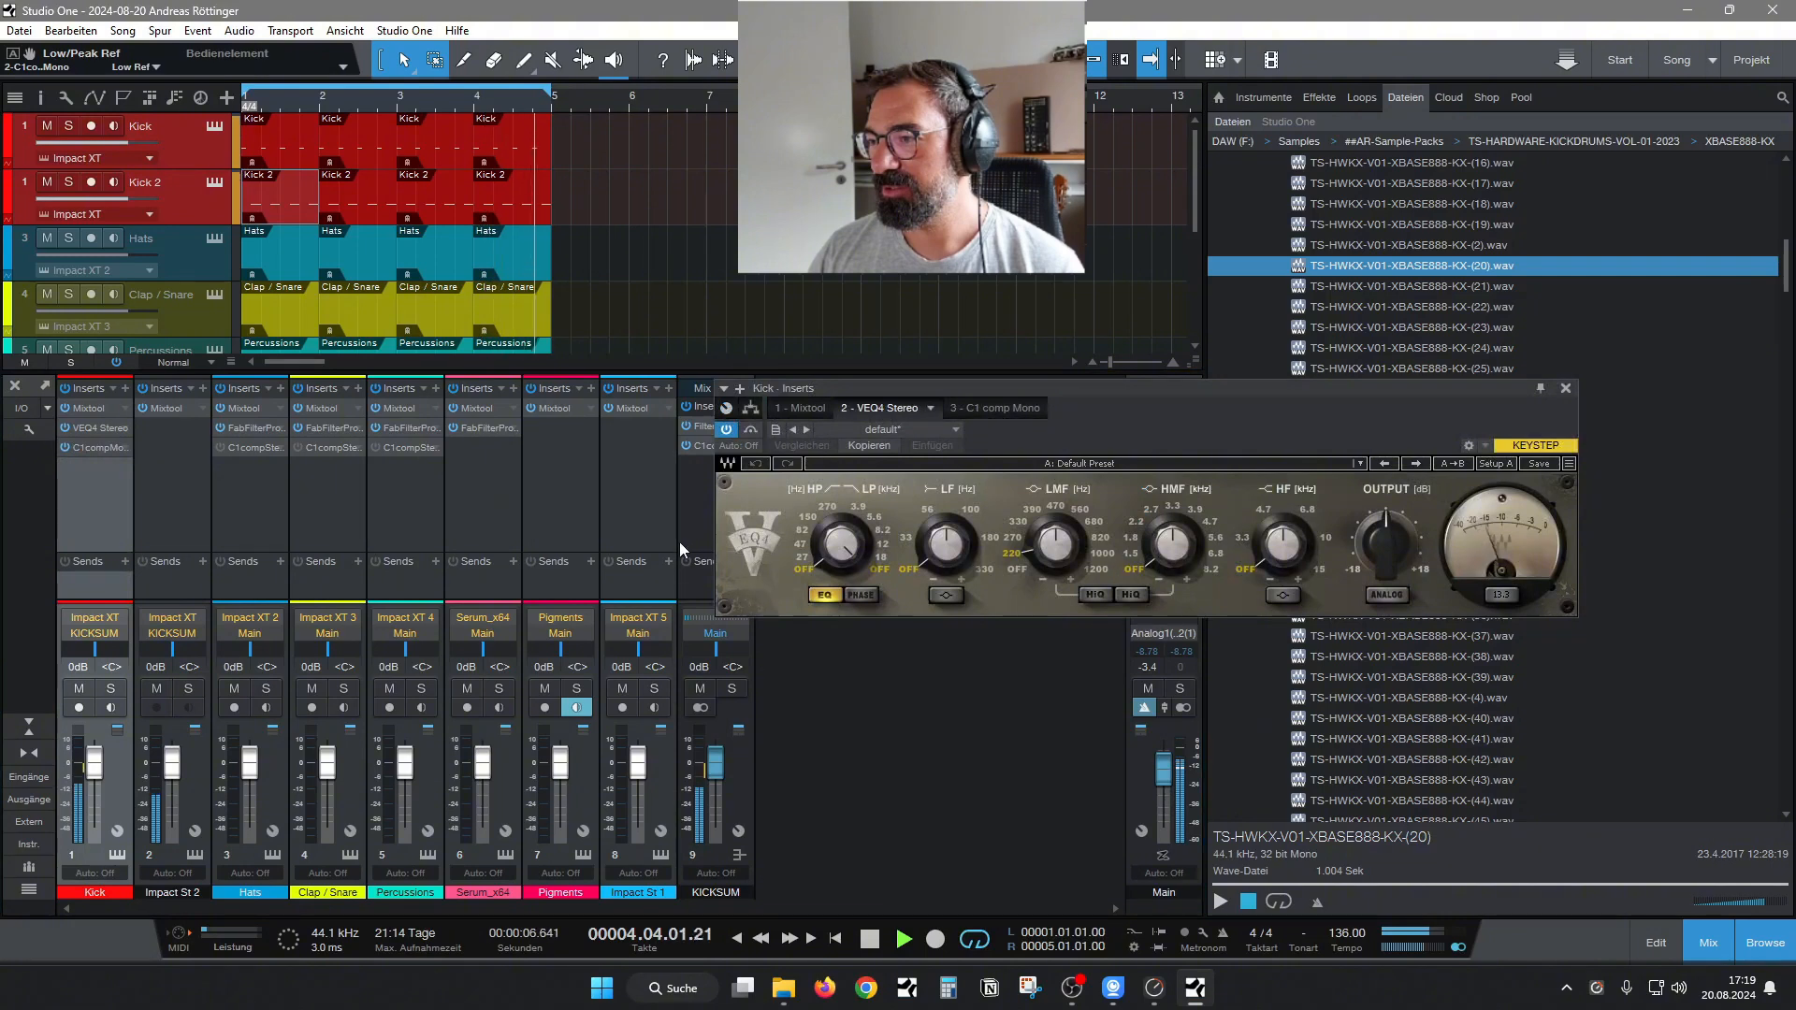
pyautogui.click(1565, 388)
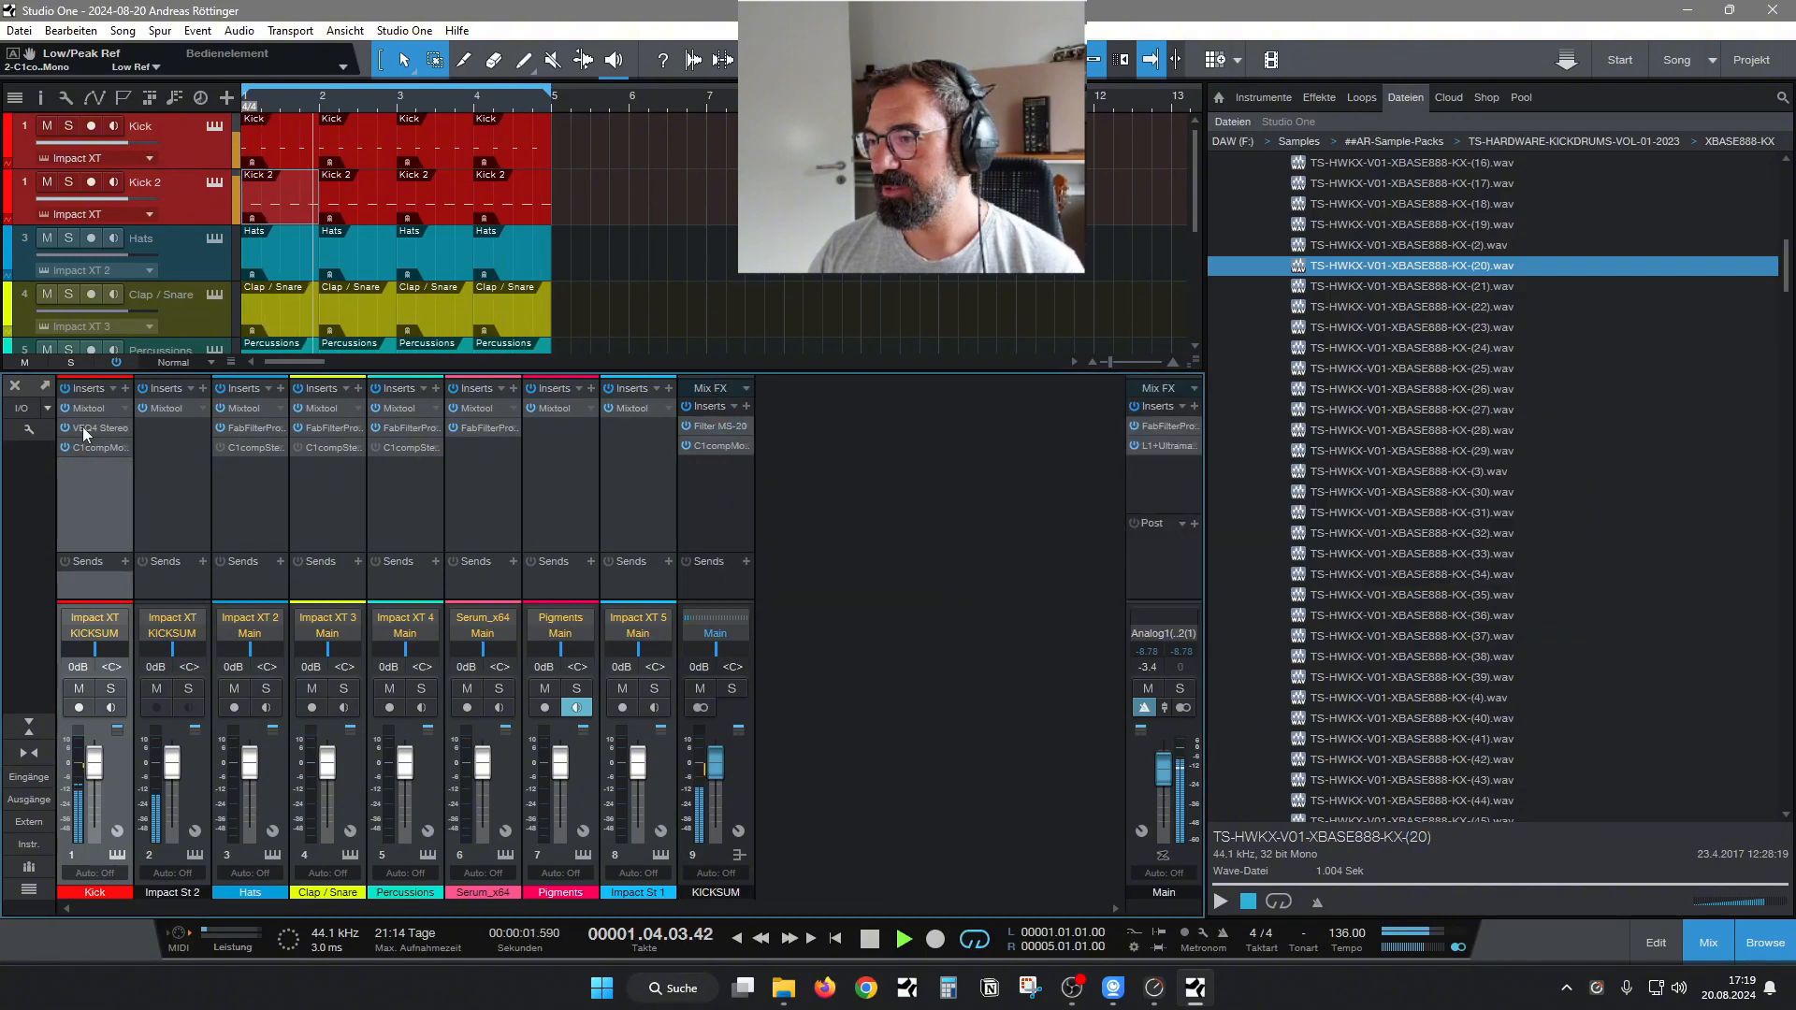
pyautogui.moveTo(83, 427); pyautogui.dragTo(715, 418)
pyautogui.moveTo(917, 390); pyautogui.dragTo(1025, 424)
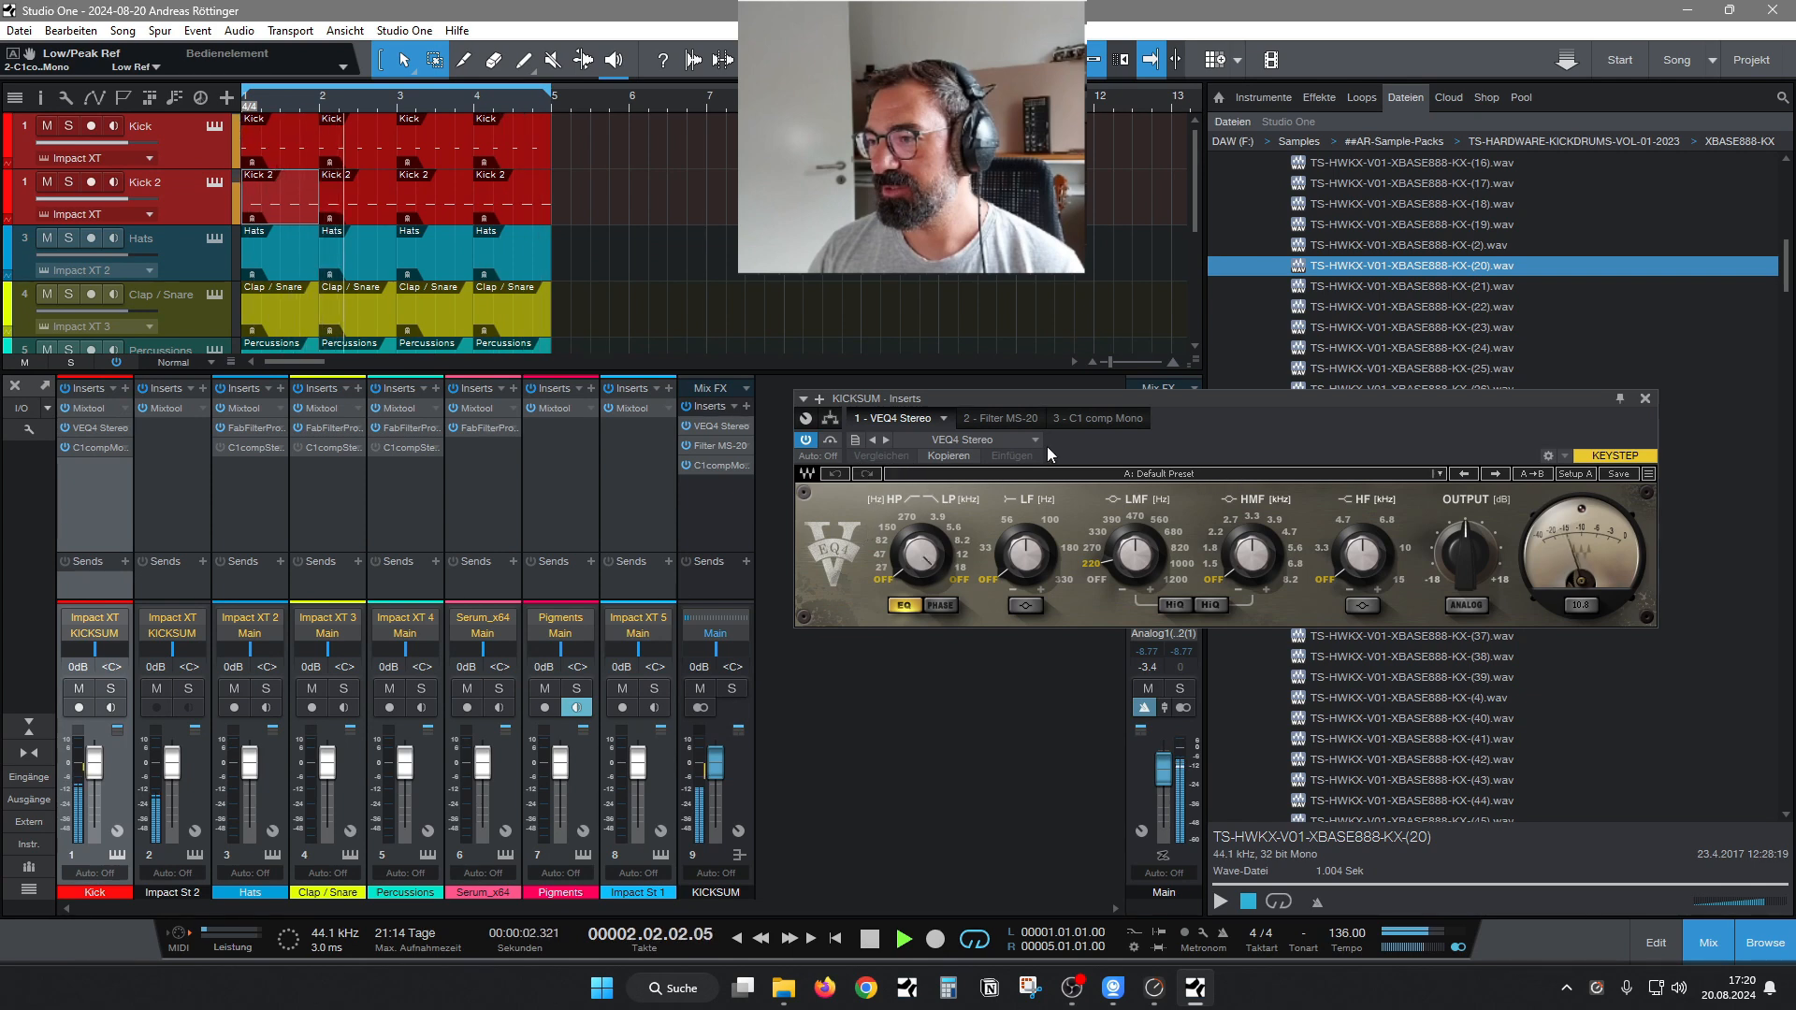
pyautogui.click(1018, 421)
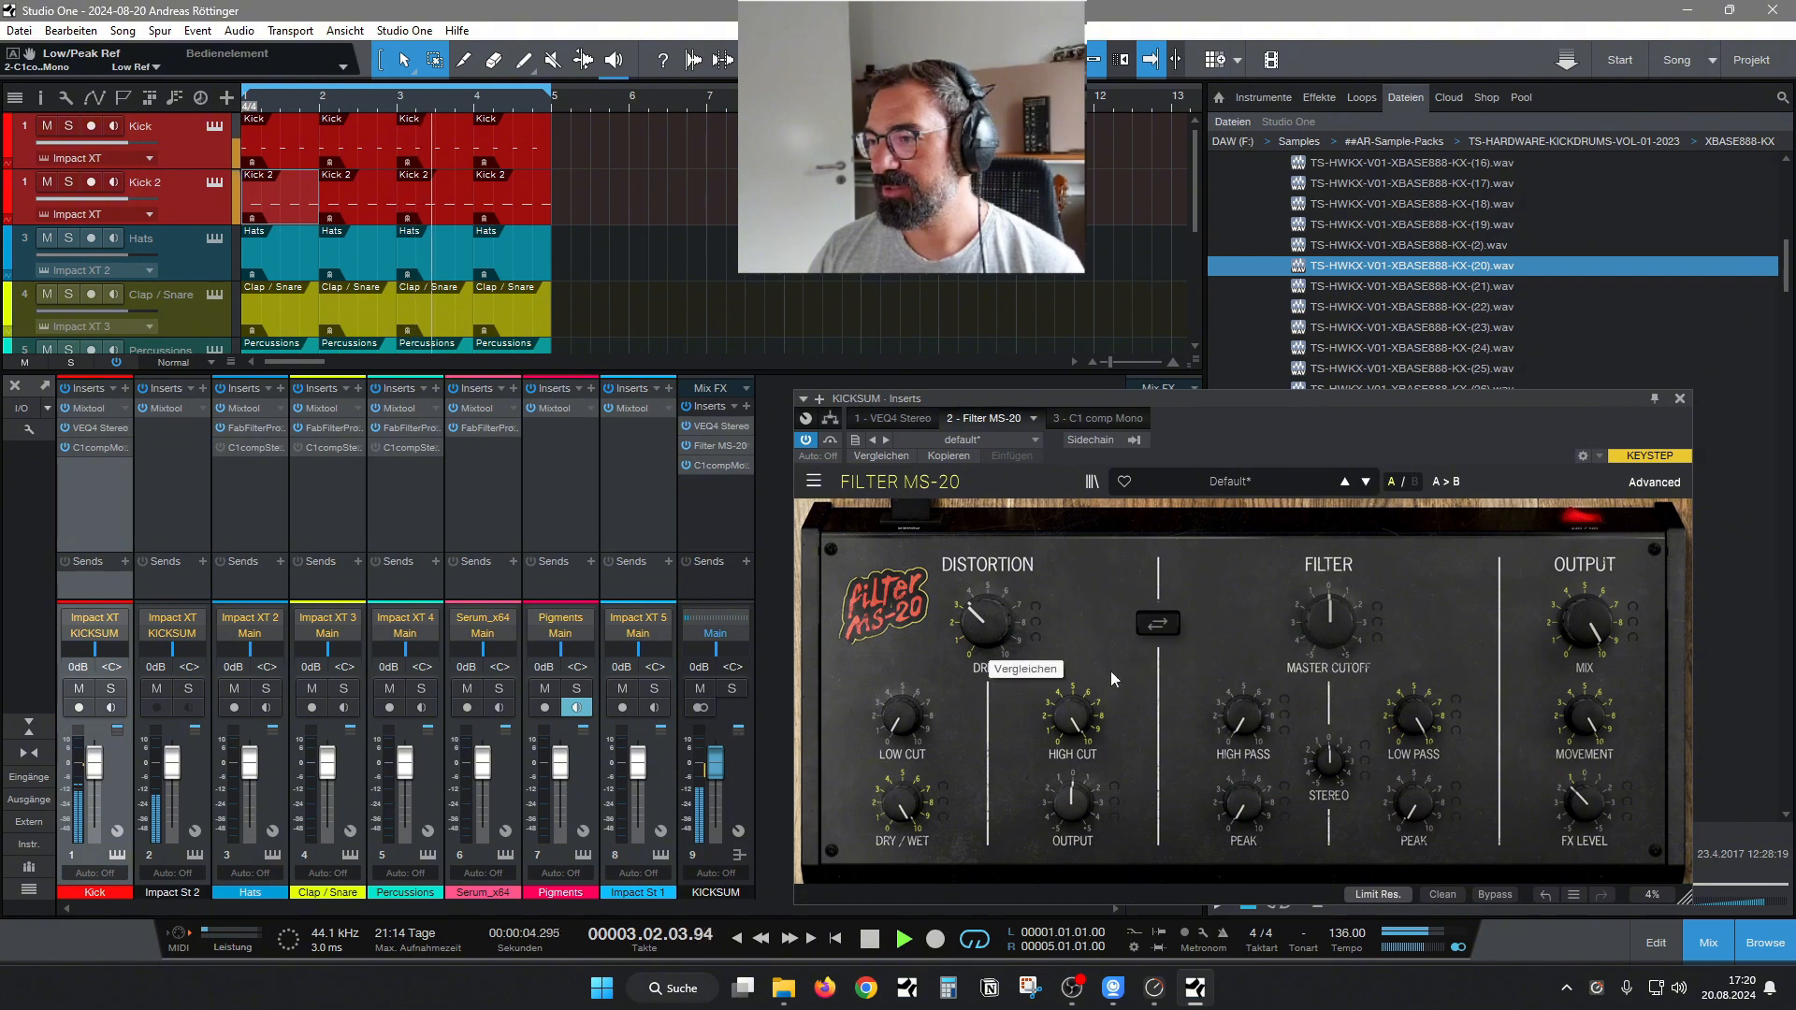
# Set the high-pass filter of the KICKSUM bus's VEQ4 Stereo to 27 Hz.
pyautogui.click(1085, 420)
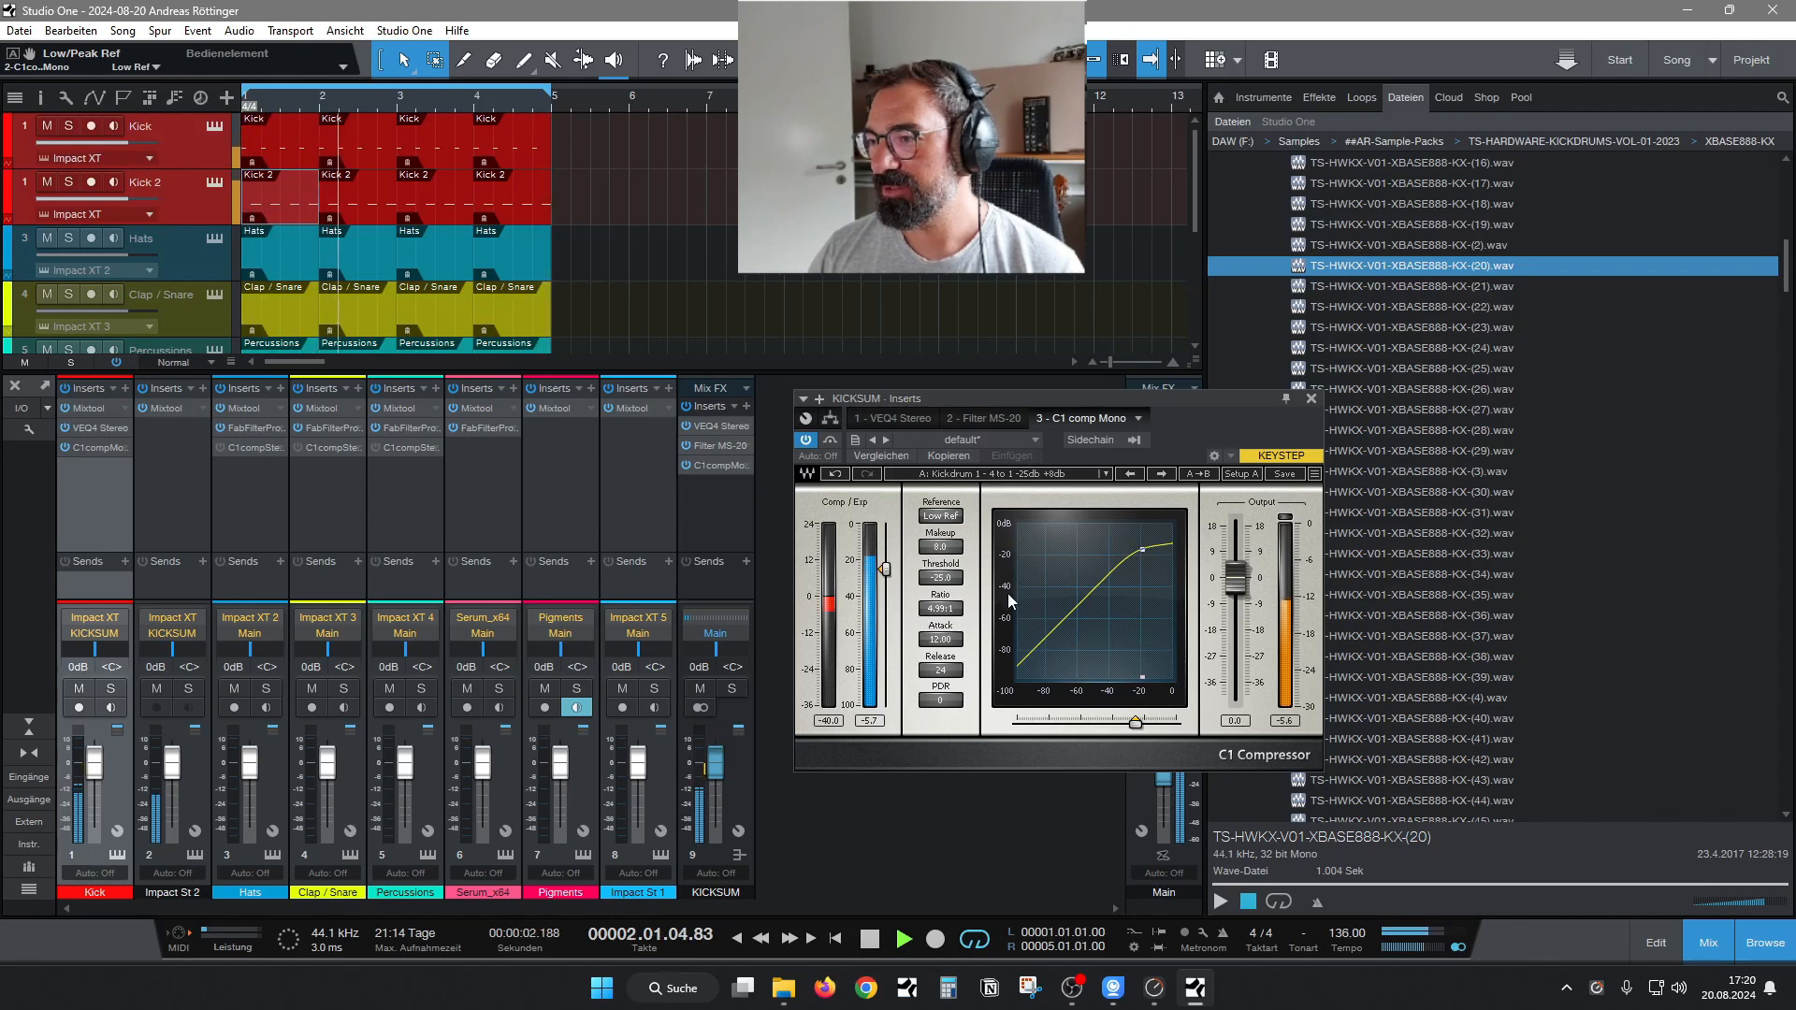
pyautogui.click(883, 418)
pyautogui.click(877, 567)
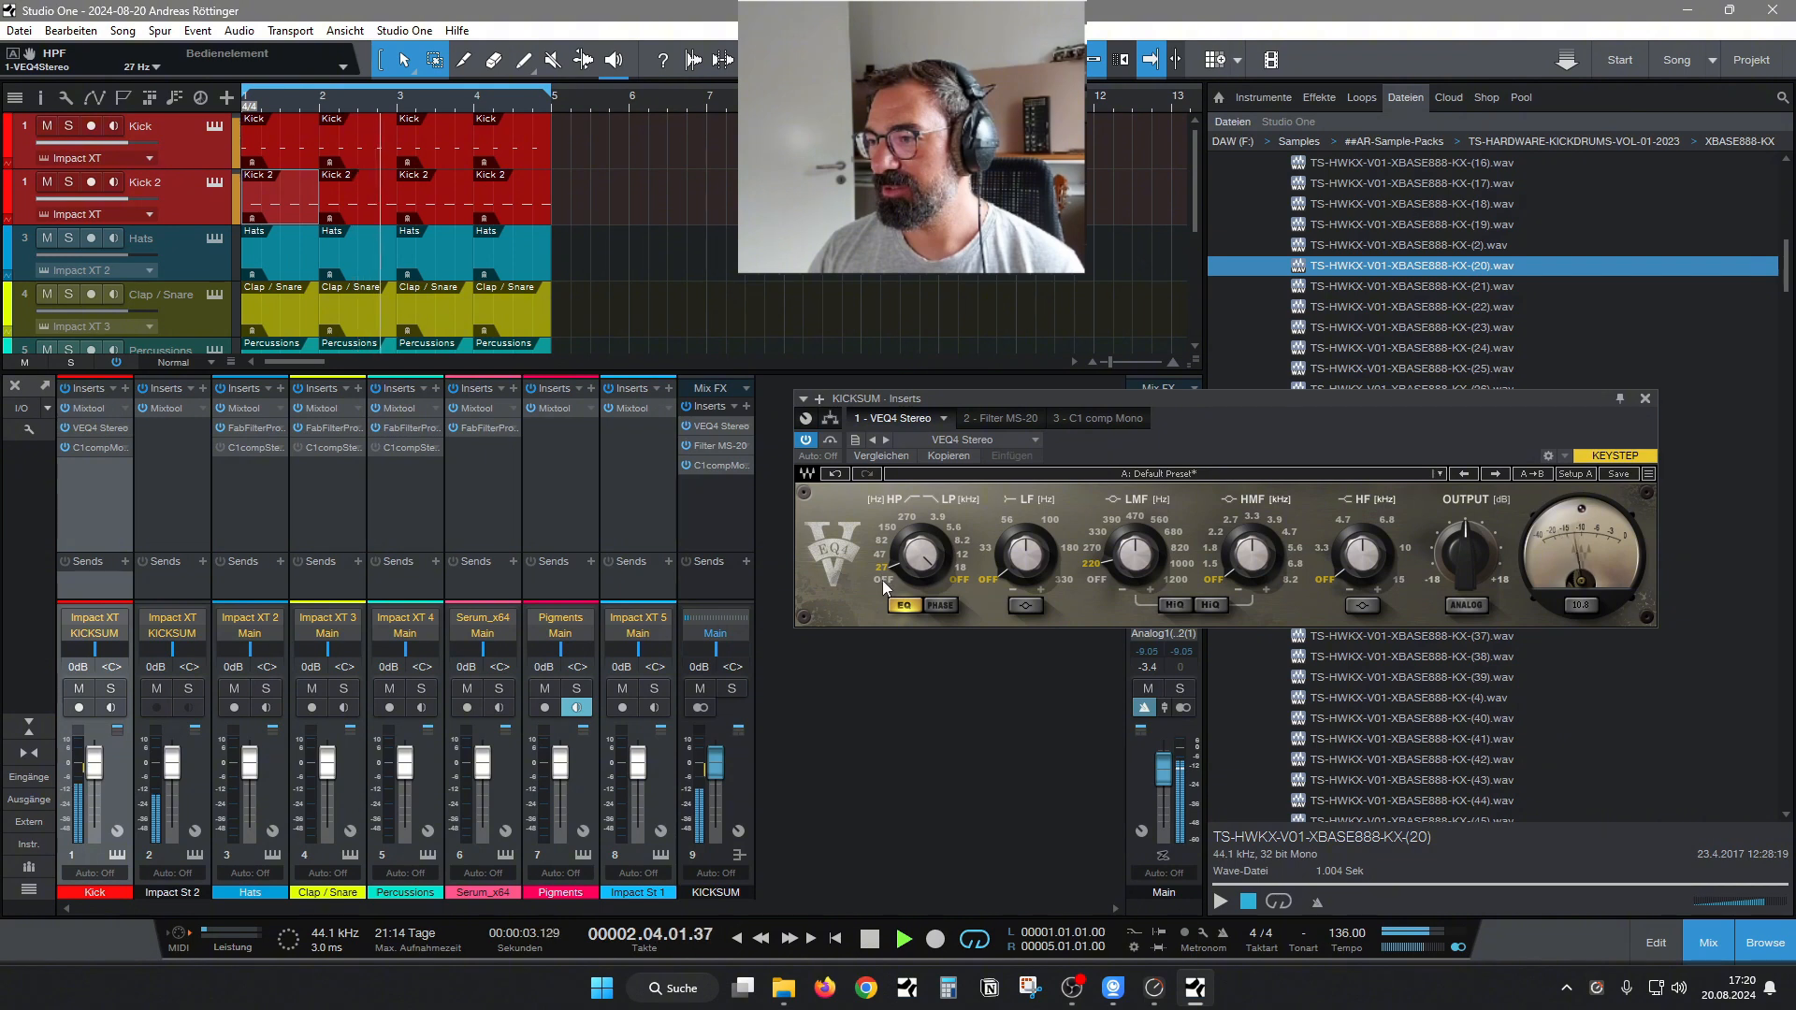
pyautogui.click(883, 580)
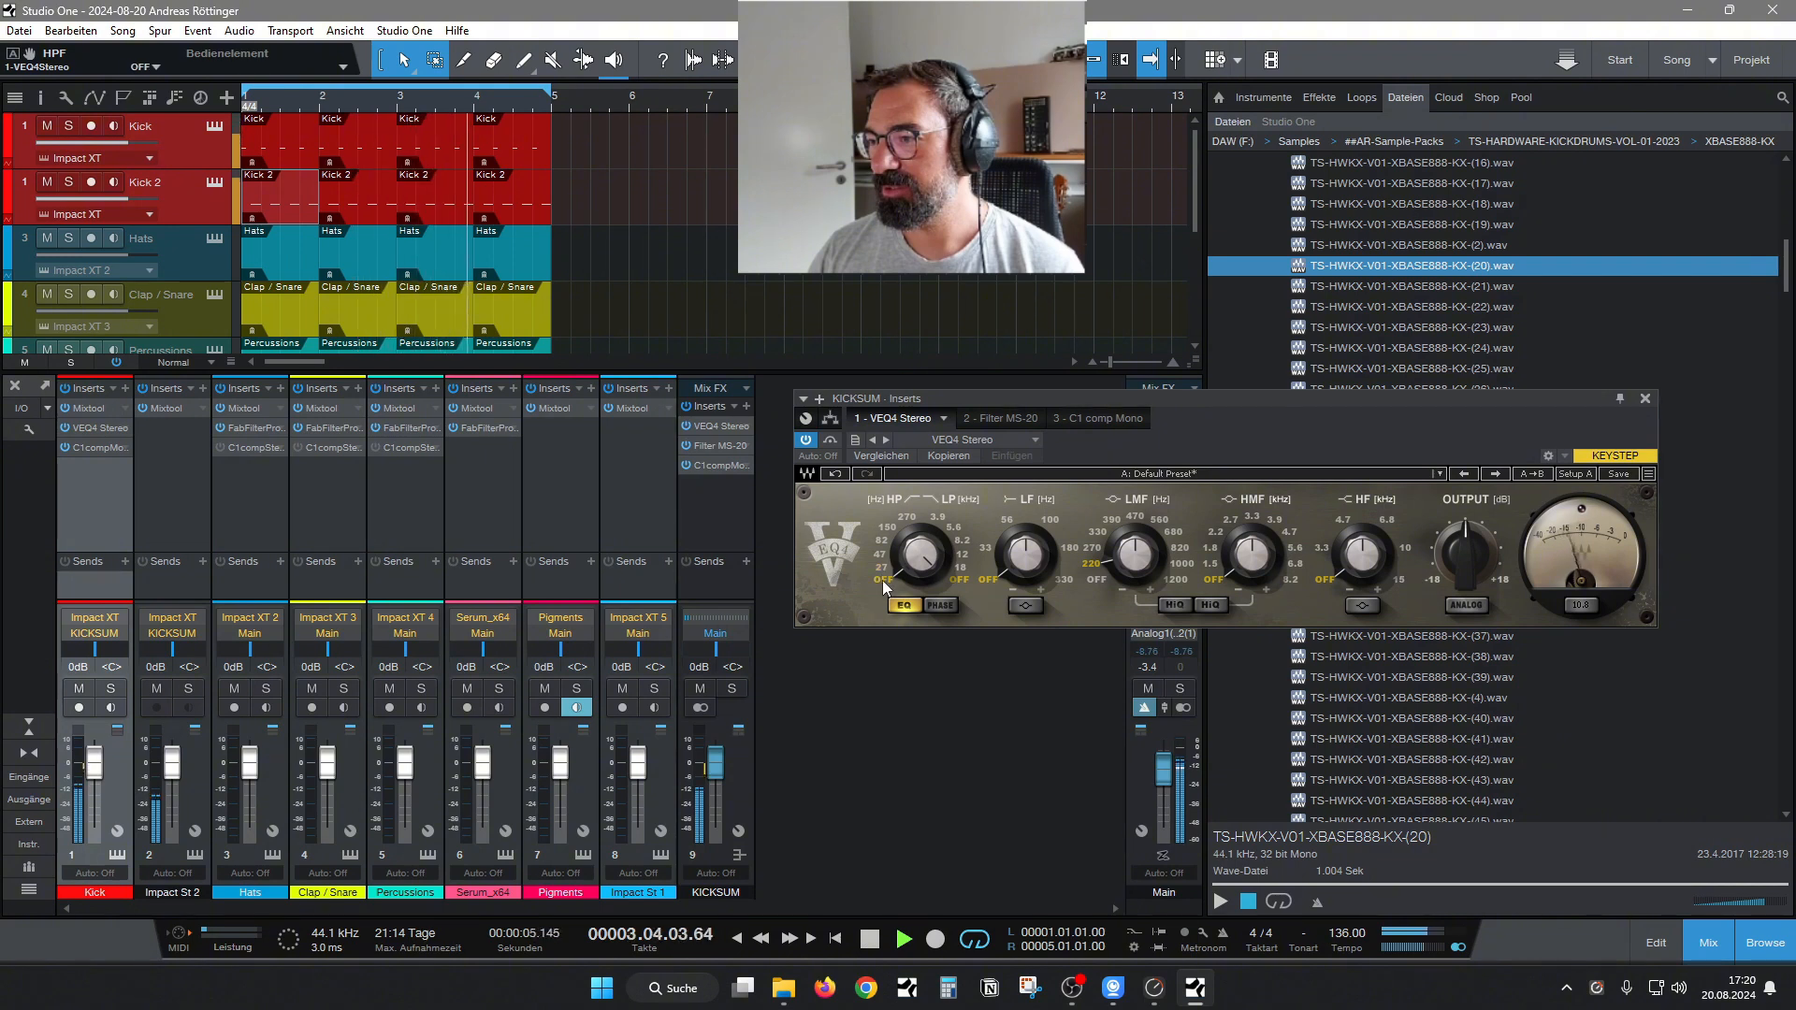
pyautogui.click(880, 566)
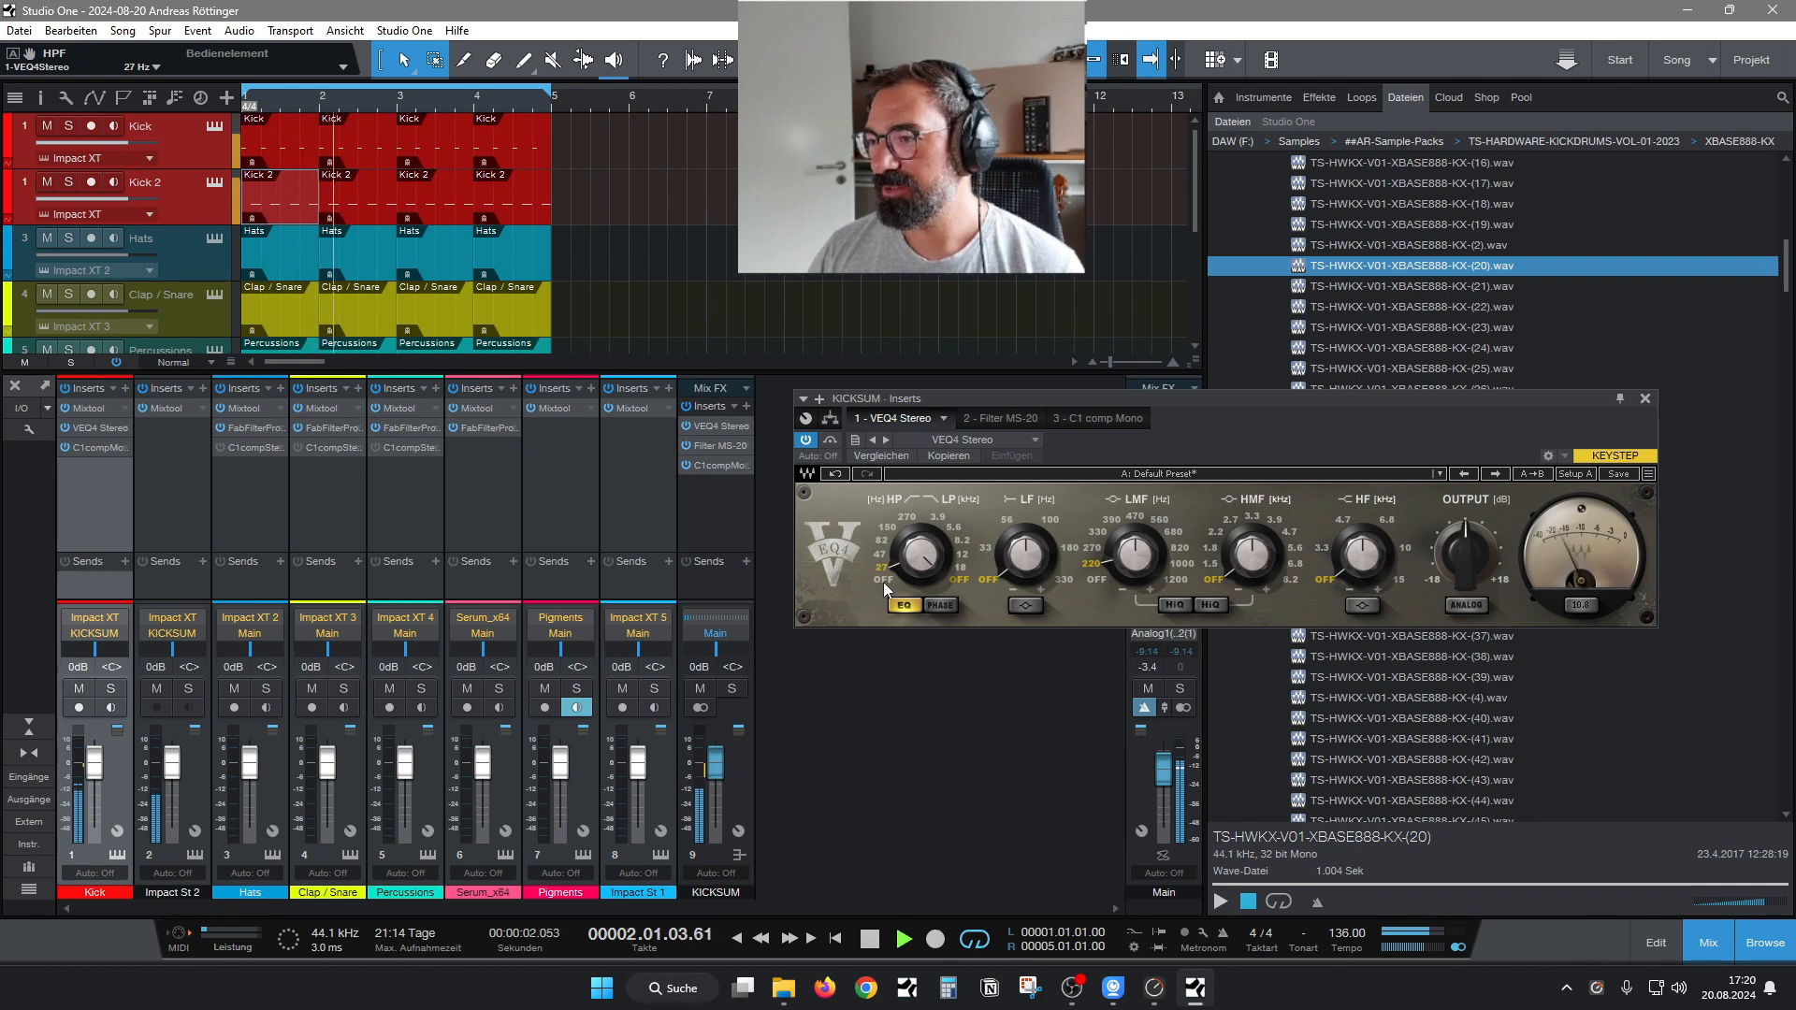
# Lower the threshold of the KICKSUM bus's C1 comp Mono to -25.8 dB.
pyautogui.click(1008, 418)
pyautogui.click(1070, 421)
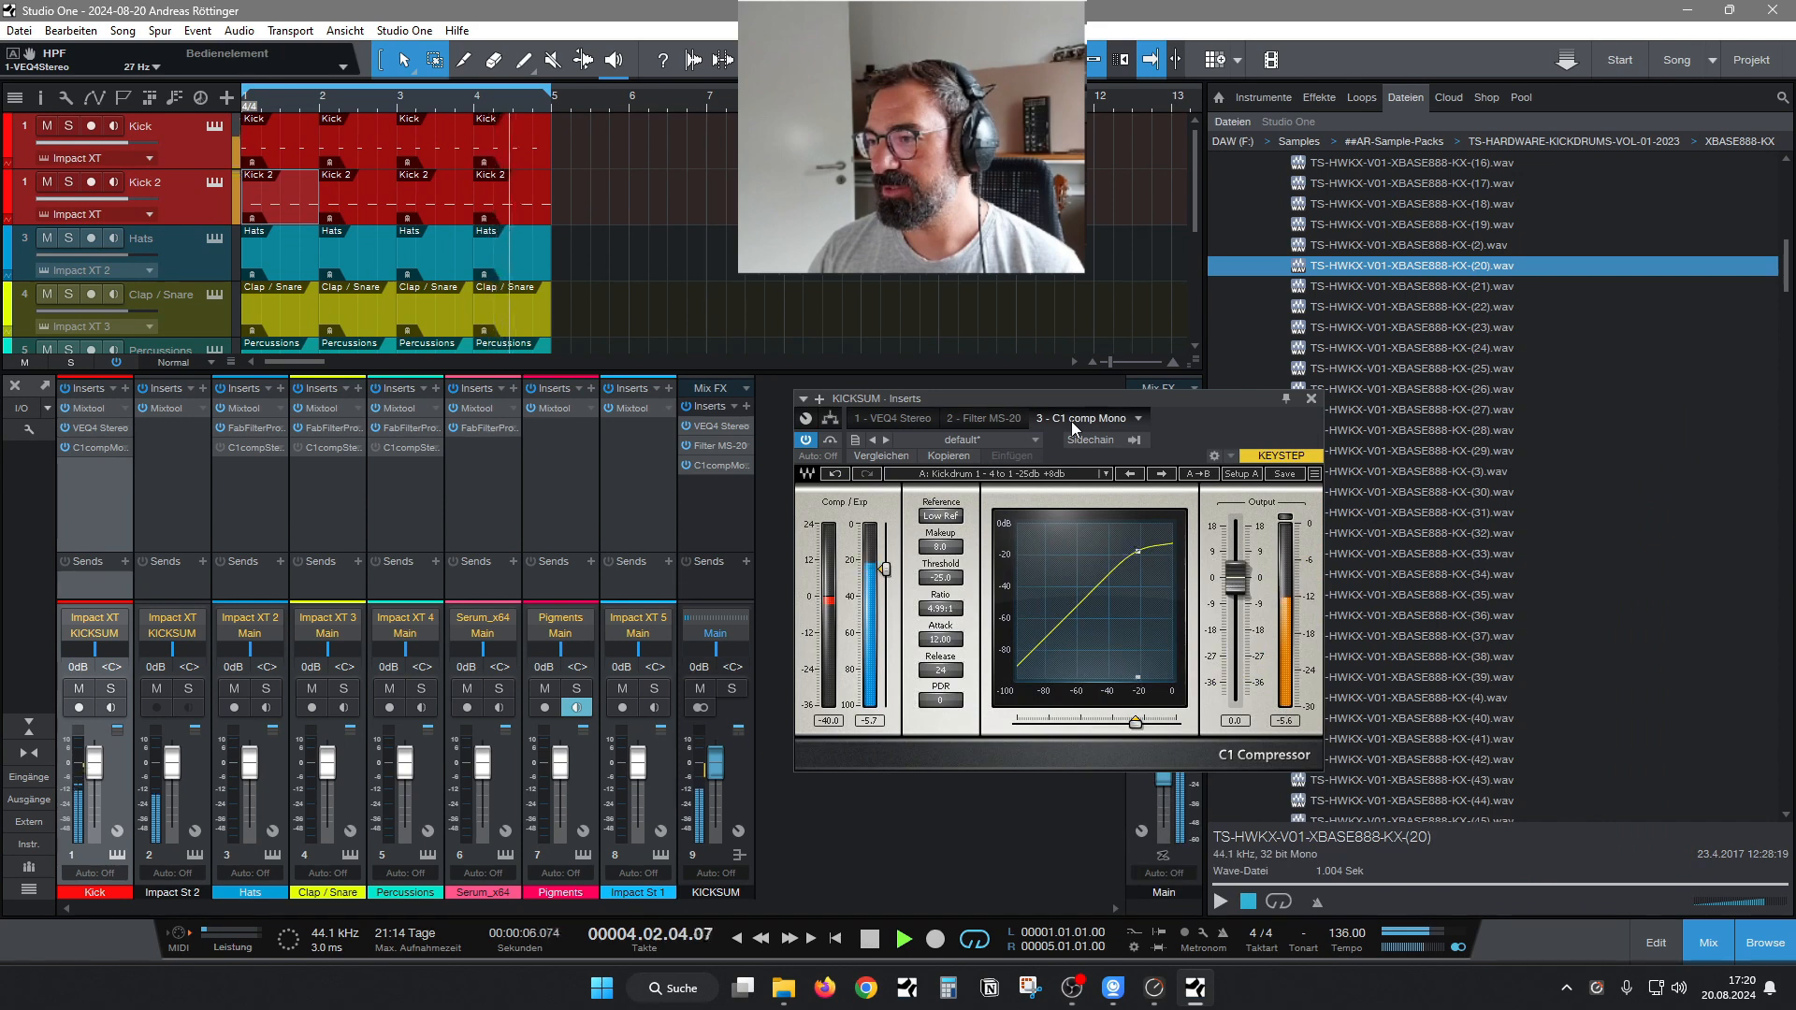
pyautogui.moveTo(886, 568); pyautogui.dragTo(886, 570)
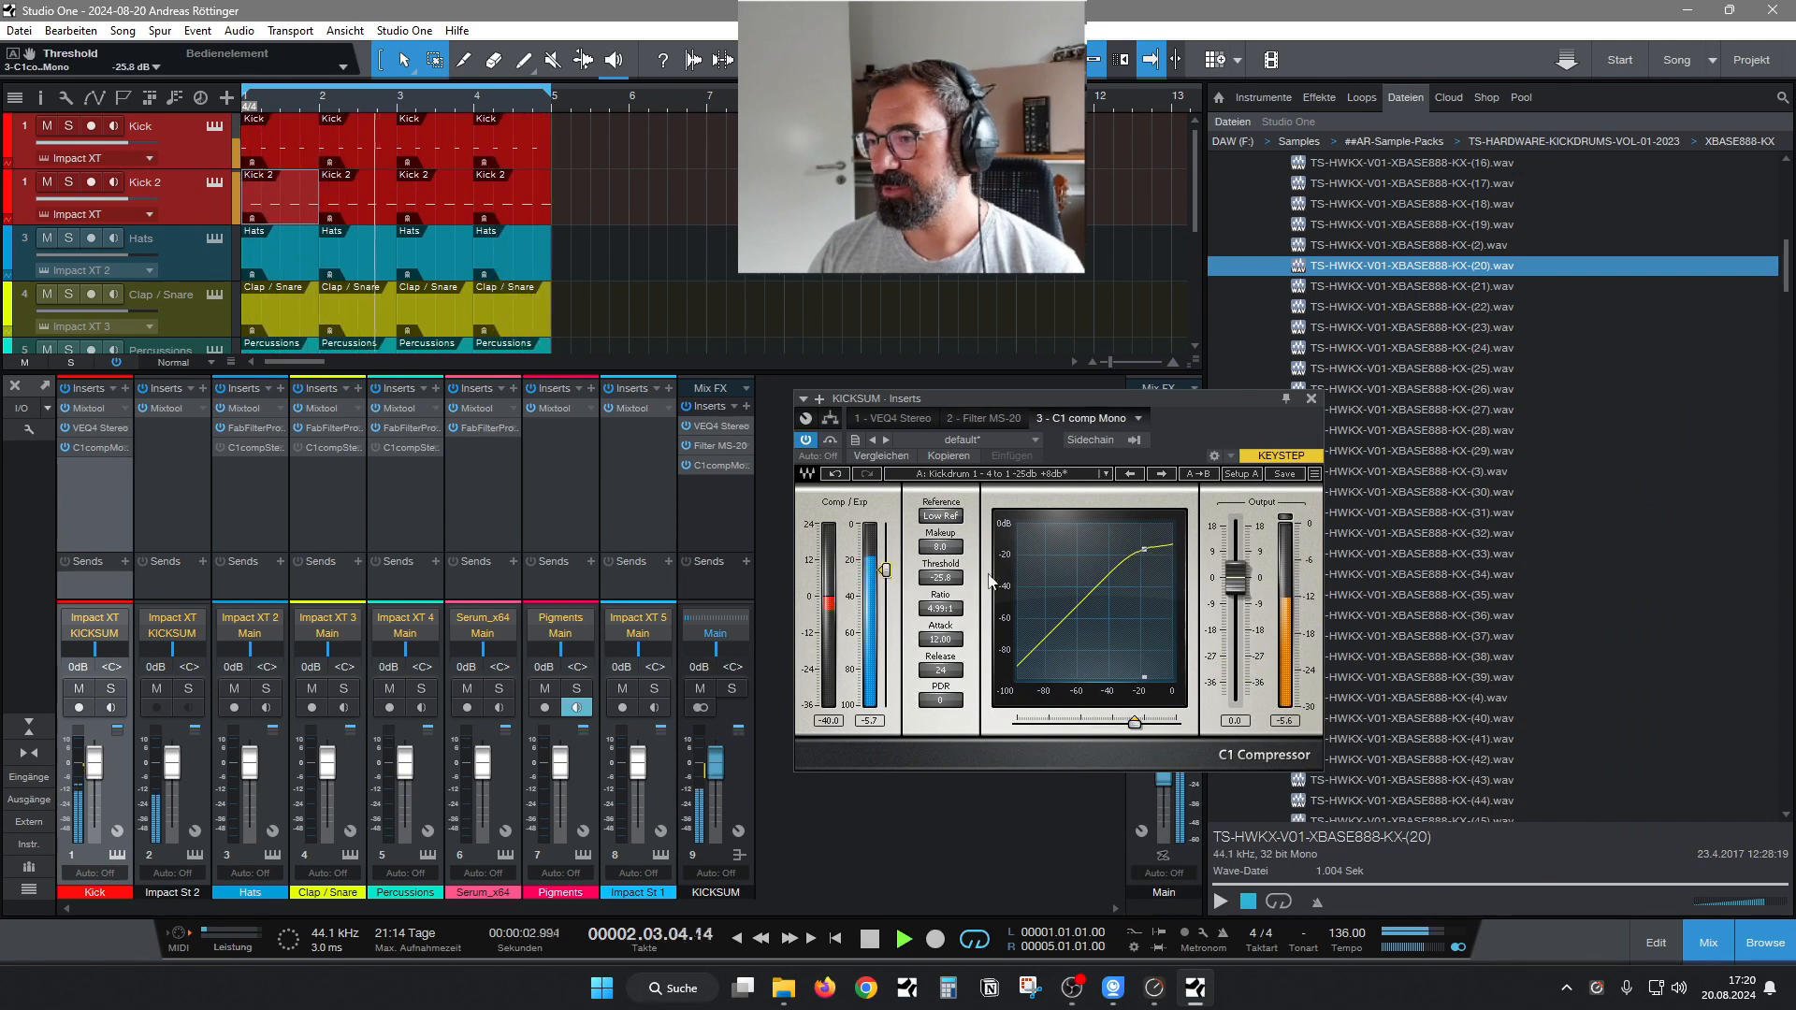
# Solo the Kick channel and open its VEQ4 Stereo.
pyautogui.click(894, 418)
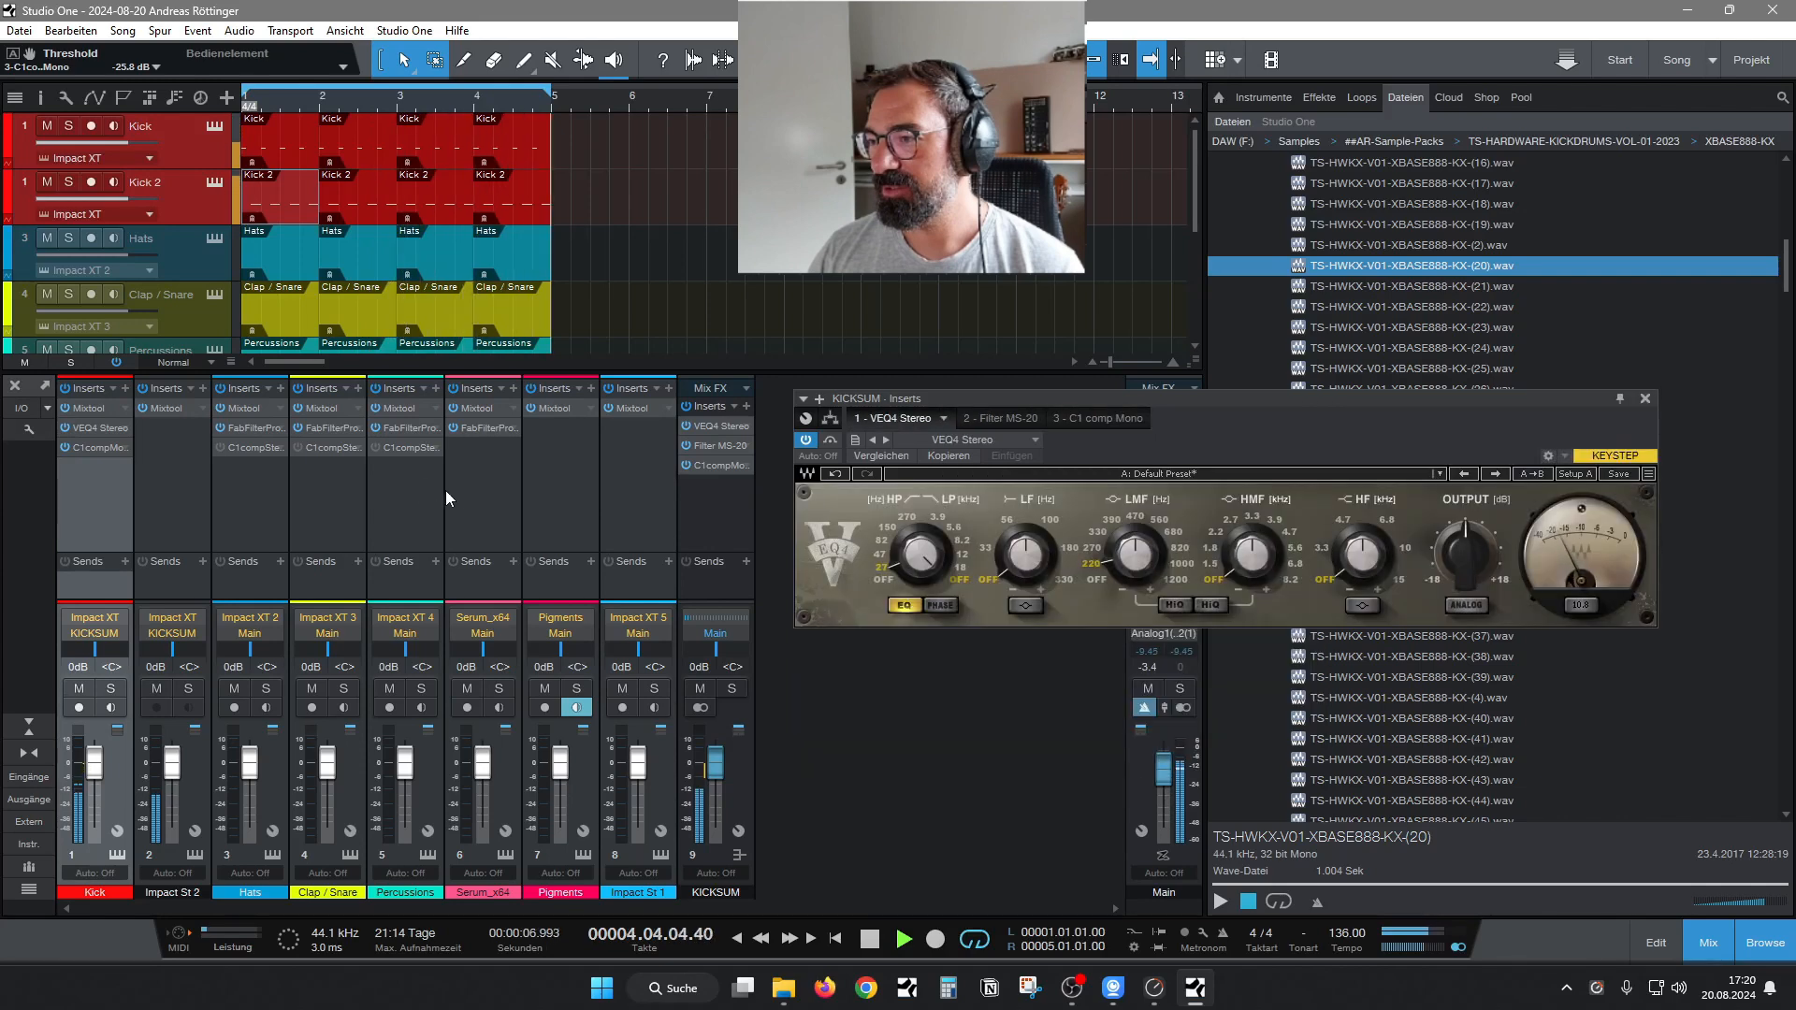
pyautogui.click(113, 690)
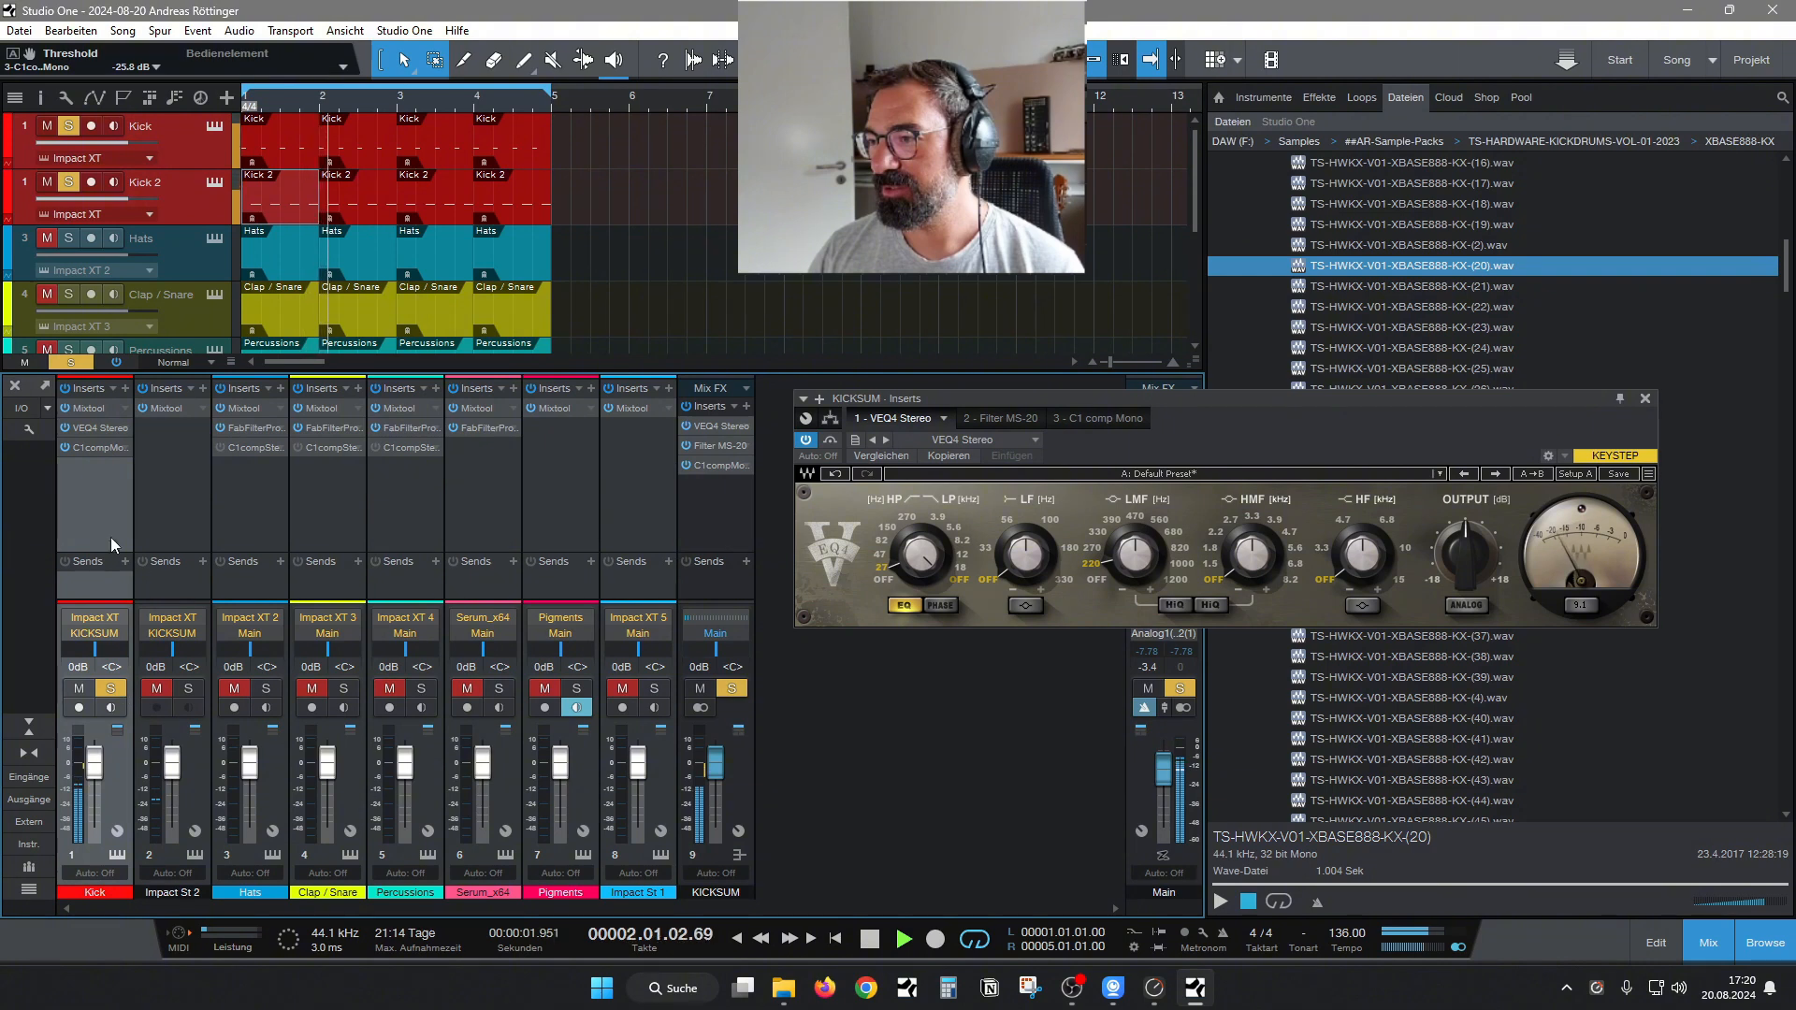
pyautogui.rightClick(99, 431)
pyautogui.click(116, 451)
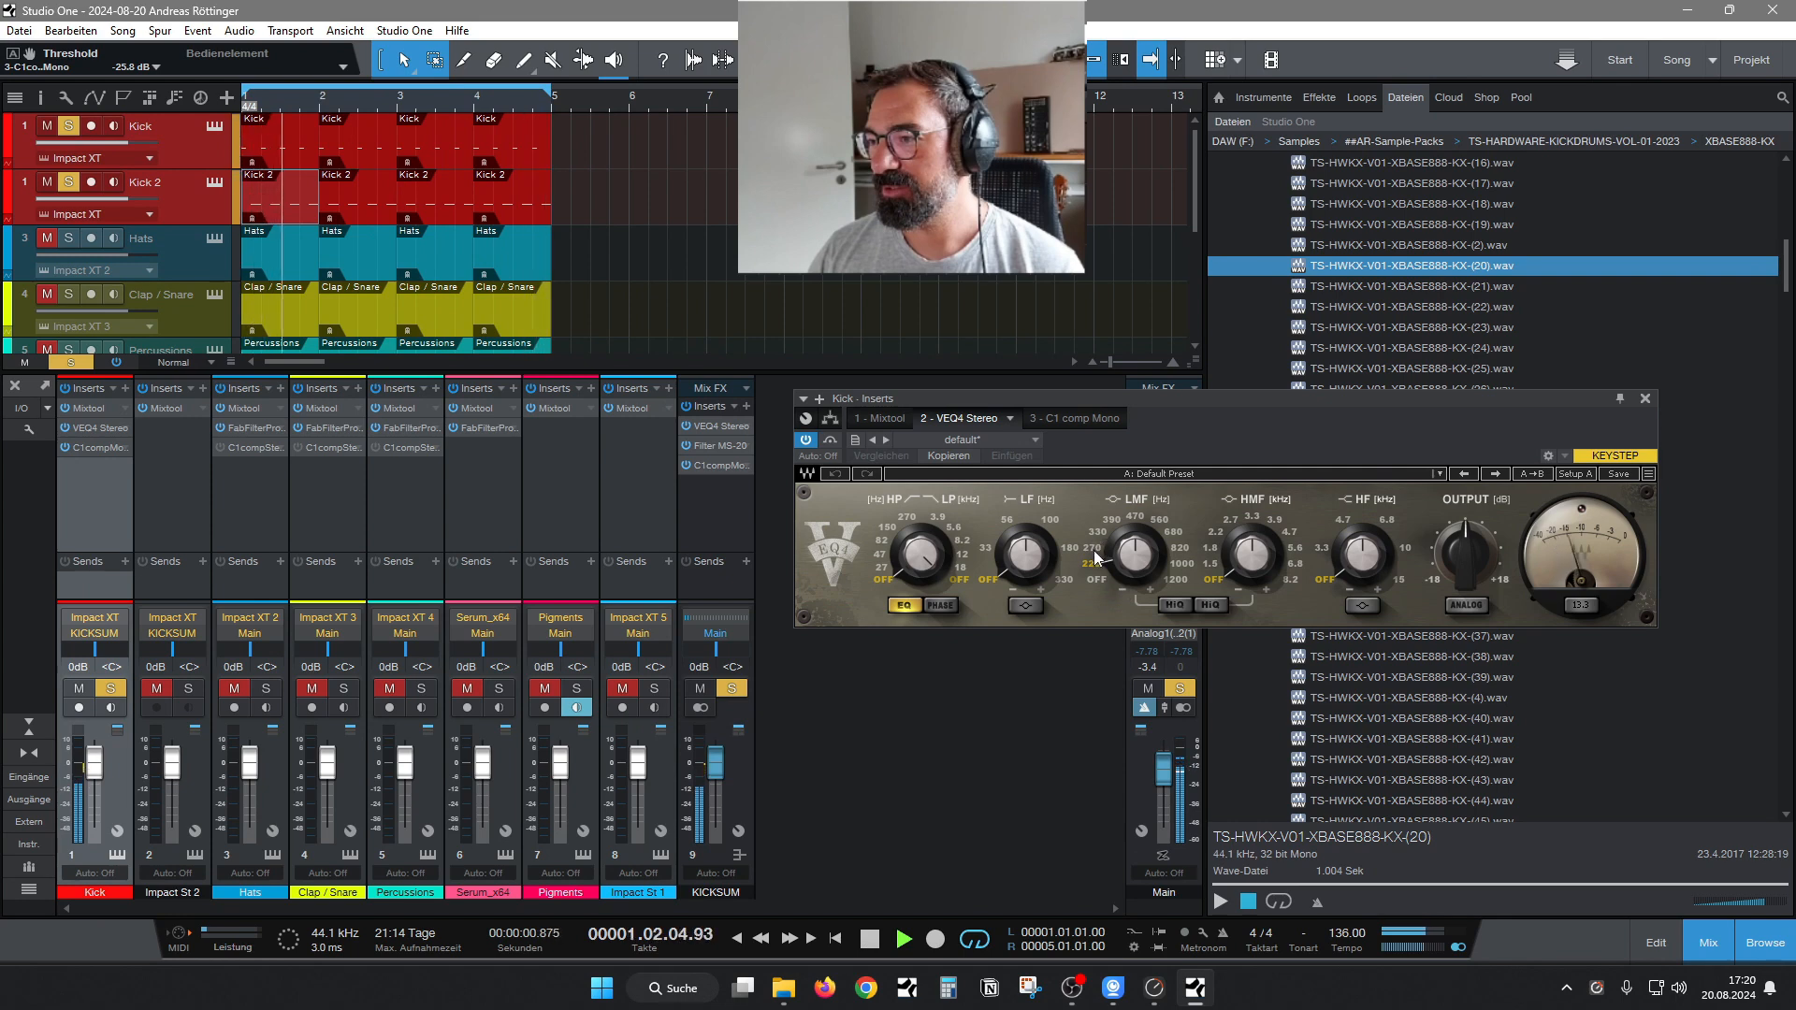
# Set the LMF gain of the Kick channel's VEQ4 Stereo to -3.6 dB and move its window toward the mixer channels.
pyautogui.moveTo(1100, 536)
pyautogui.mouseDown()
pyautogui.moveTo(1100, 563)
pyautogui.moveTo(1134, 552)
pyautogui.moveTo(1102, 525)
pyautogui.mouseUp()
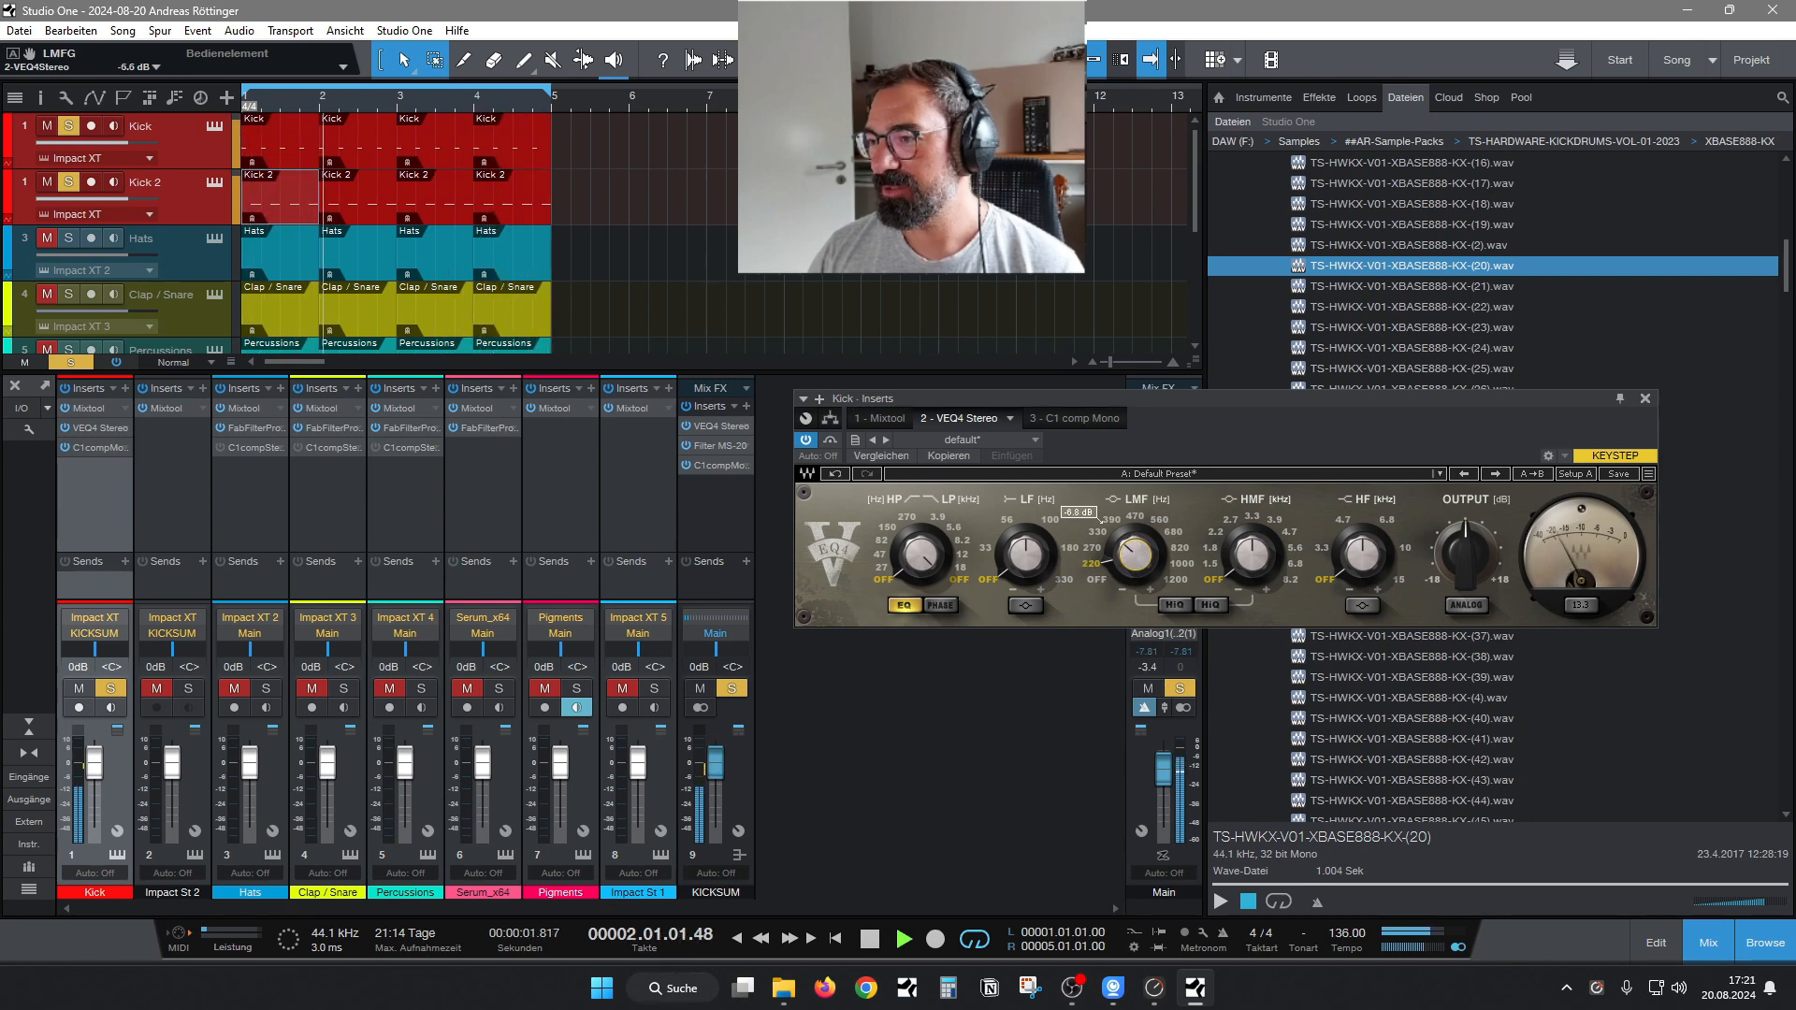
pyautogui.moveTo(1136, 401); pyautogui.dragTo(966, 435)
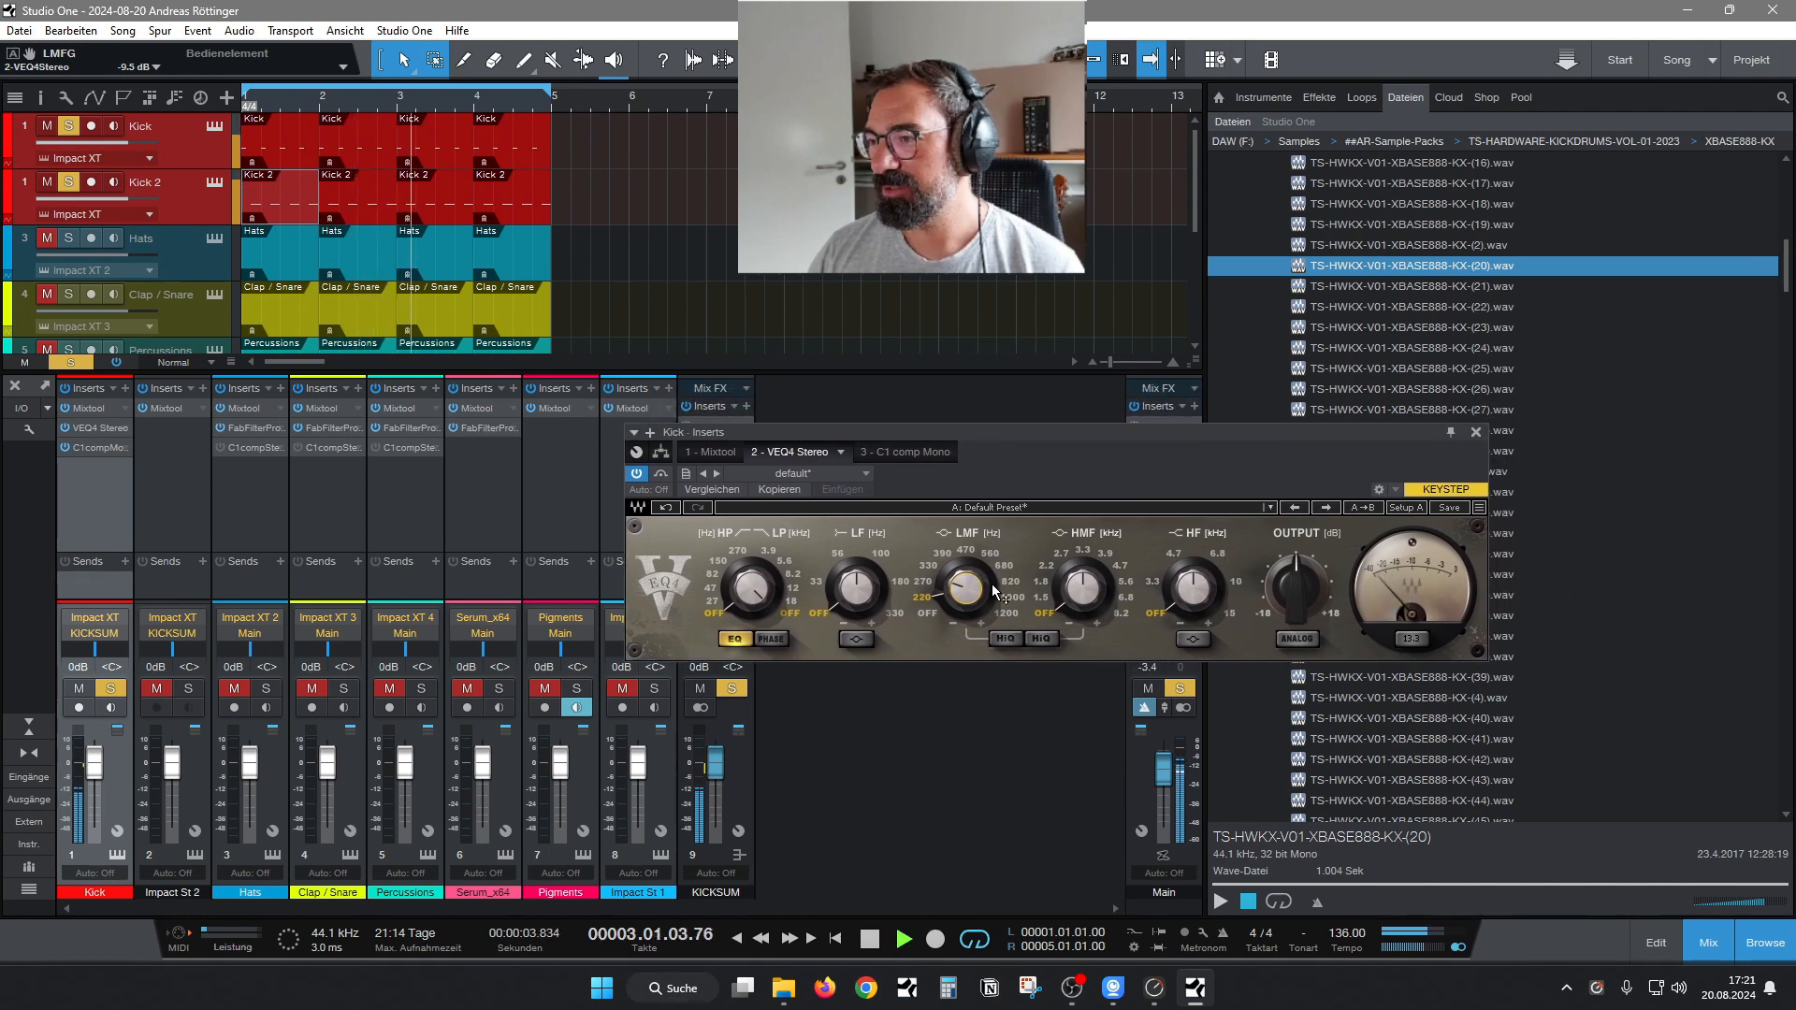
pyautogui.moveTo(985, 601); pyautogui.dragTo(985, 607)
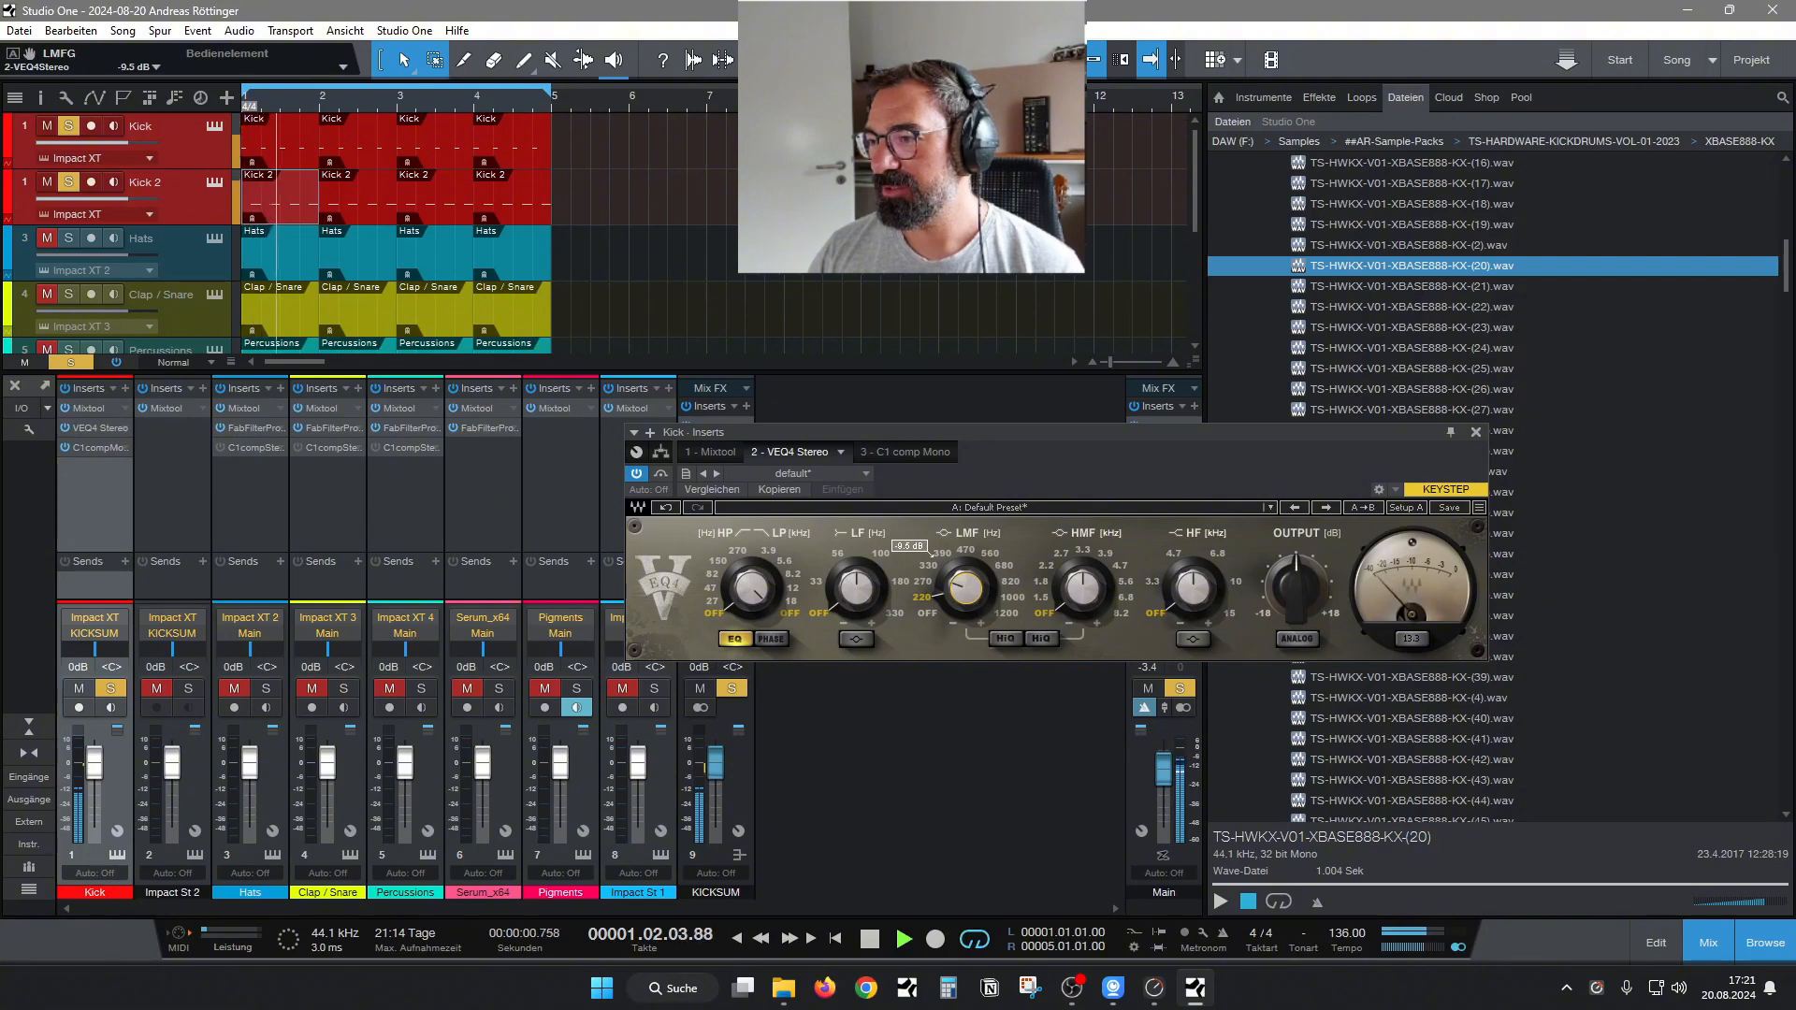
pyautogui.moveTo(966, 588); pyautogui.dragTo(966, 574)
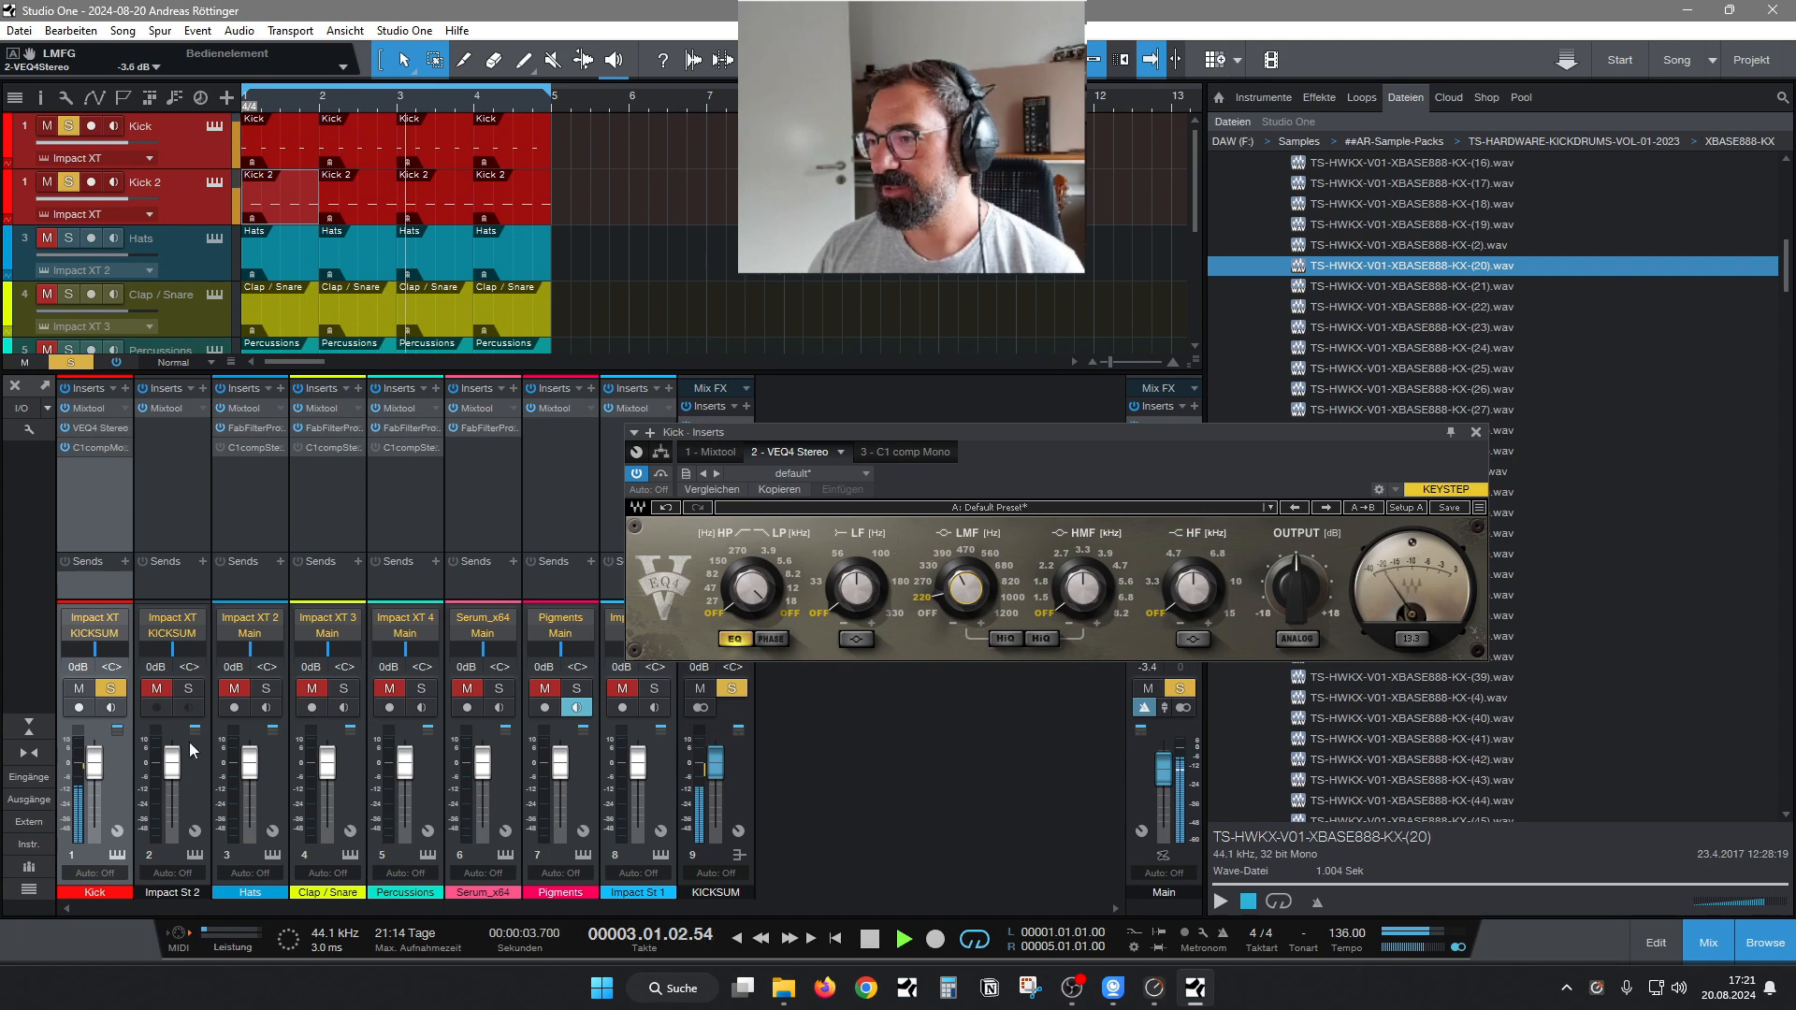
# Solo the Impact St 2 channel as well and copy VEQ4 Stereo from Kick into its inserts after Mixtool.
pyautogui.click(188, 688)
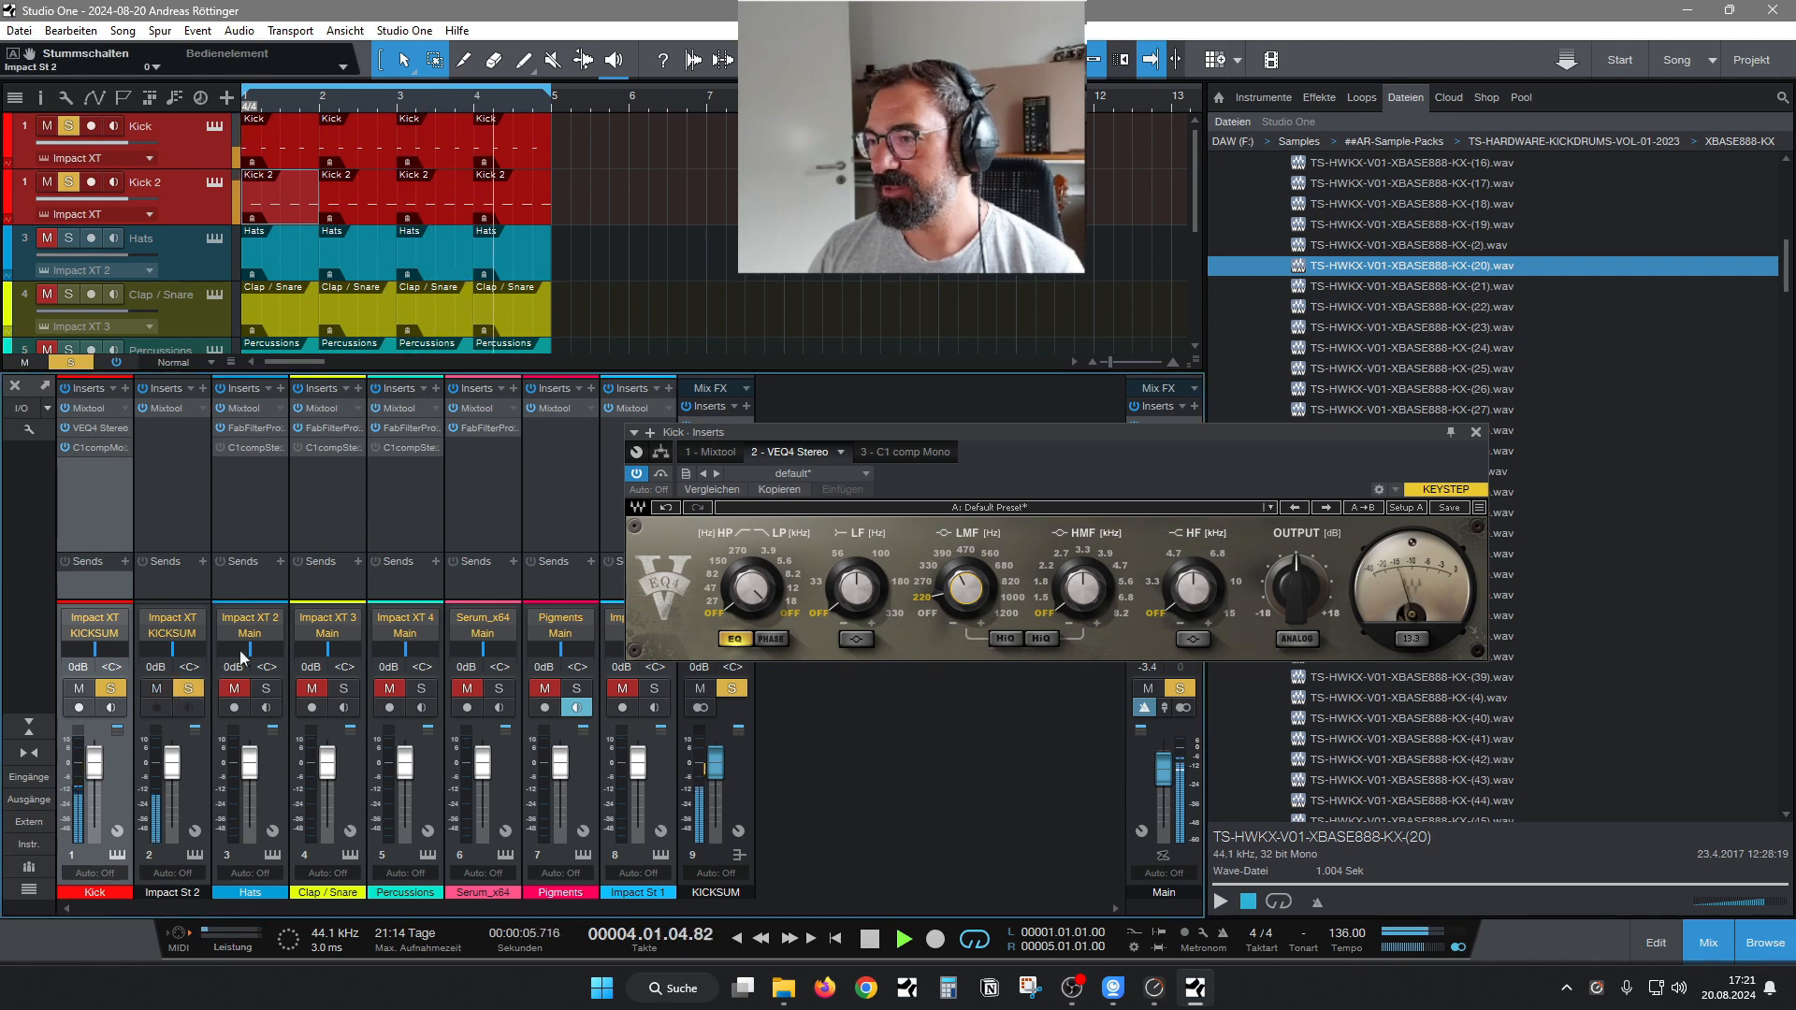
pyautogui.click(1476, 432)
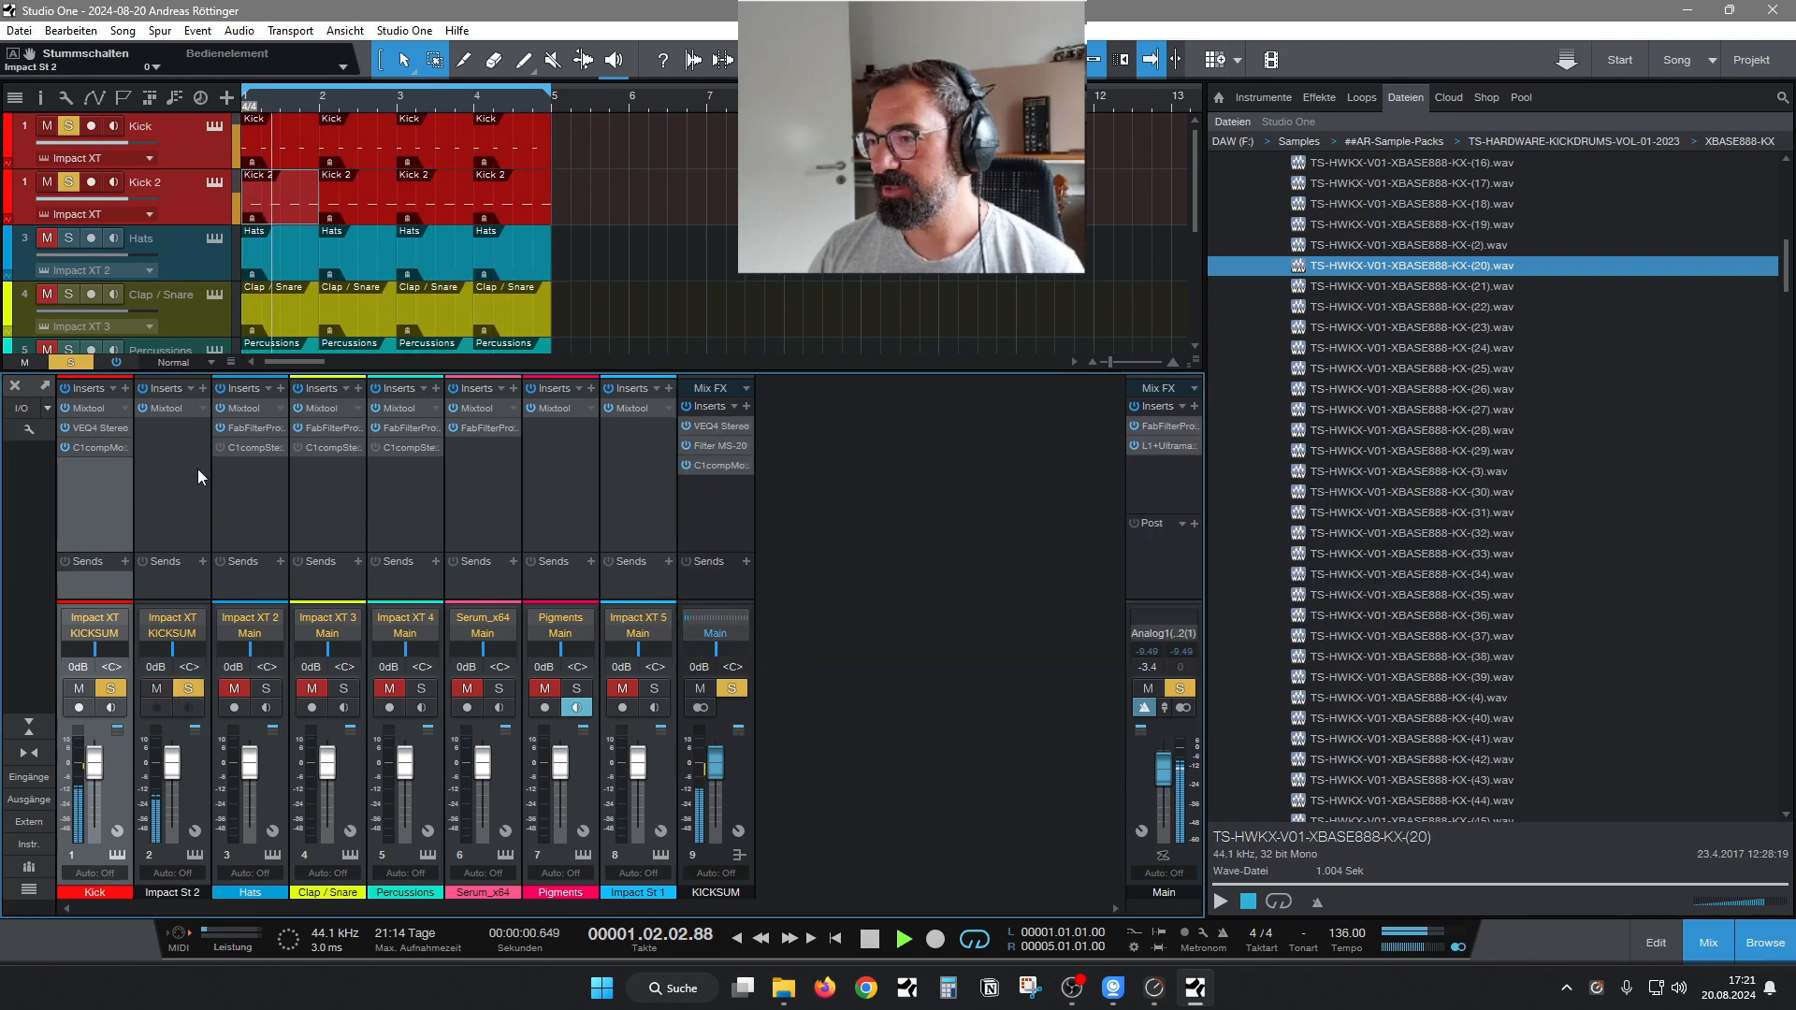
pyautogui.click(150, 447)
pyautogui.click(203, 388)
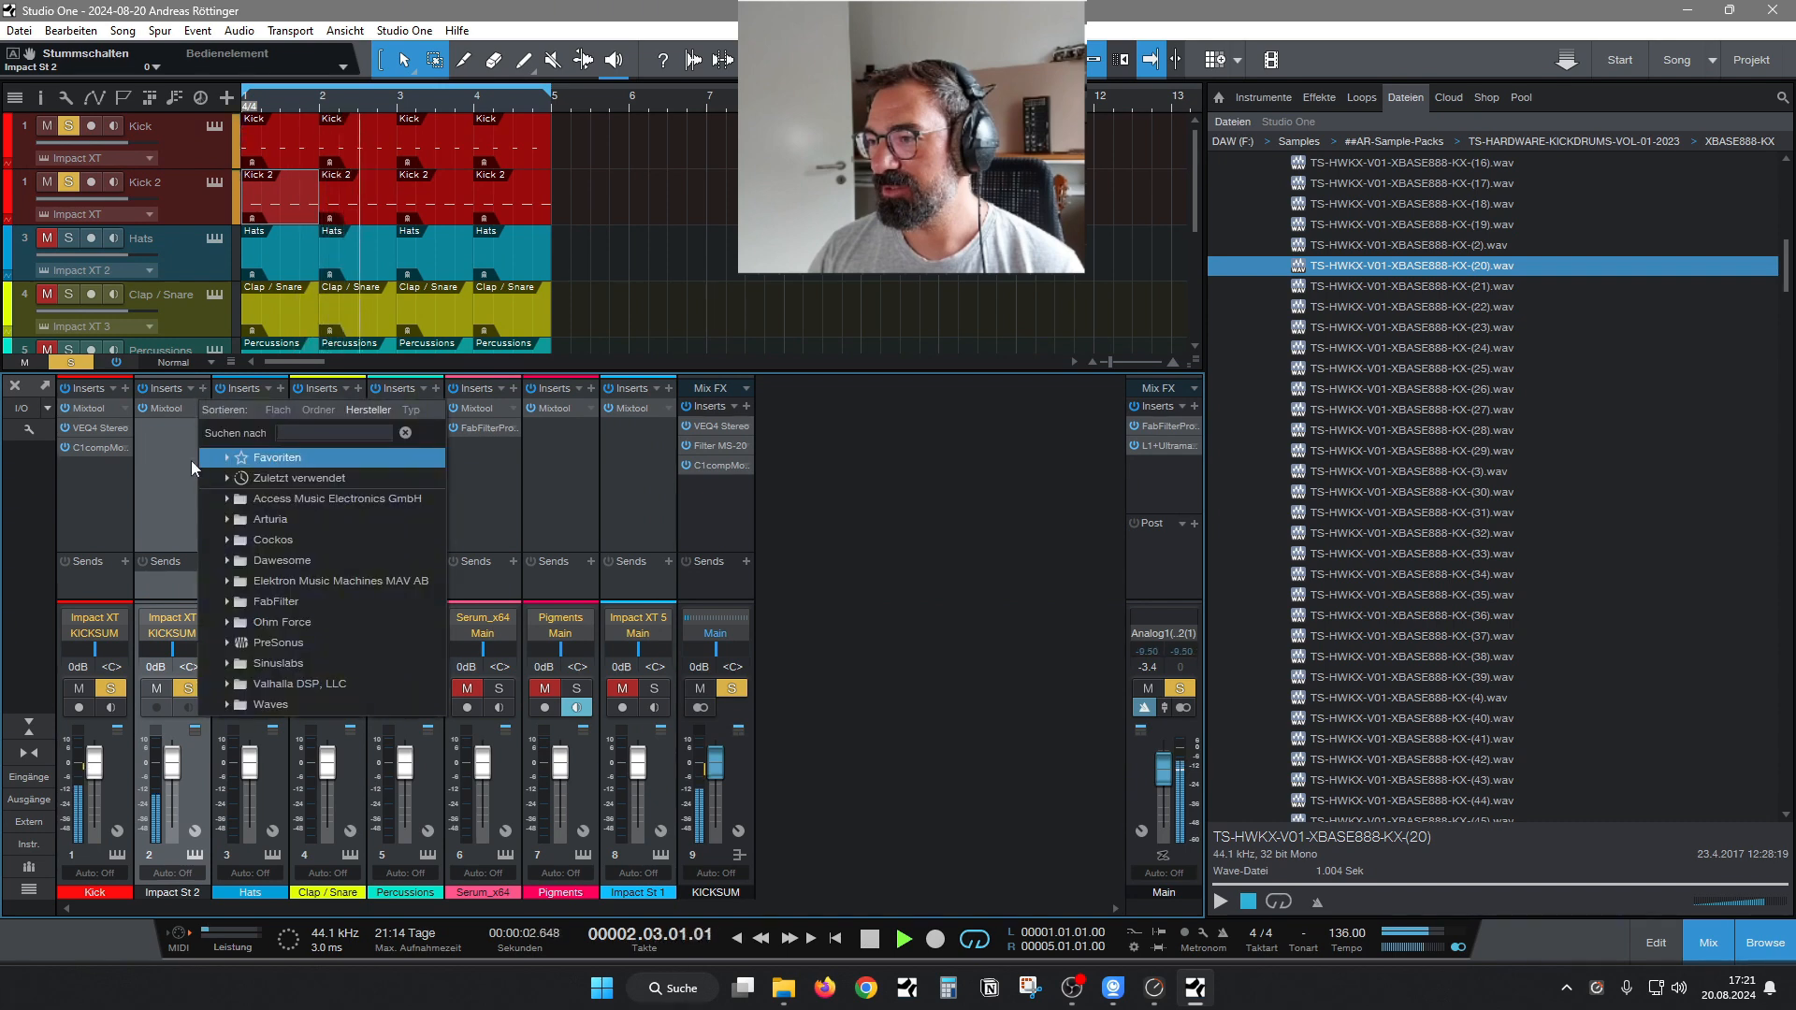
pyautogui.click(164, 430)
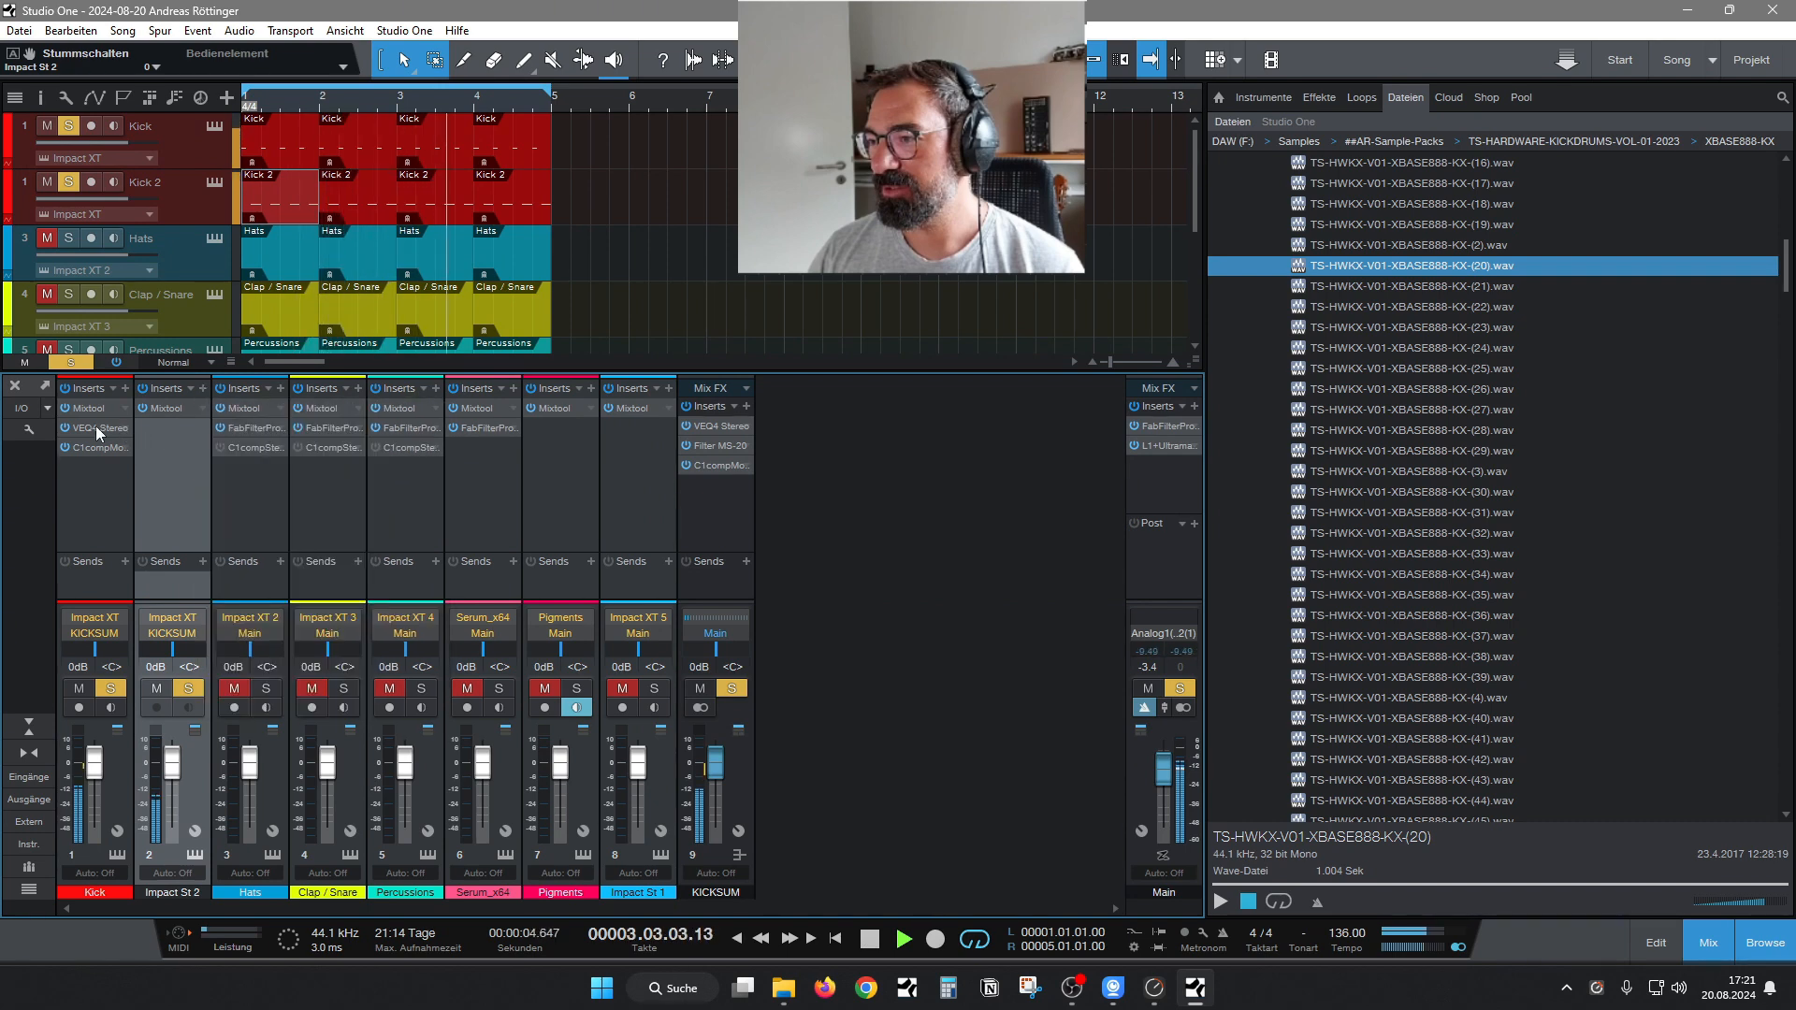
pyautogui.moveTo(96, 425); pyautogui.dragTo(170, 432)
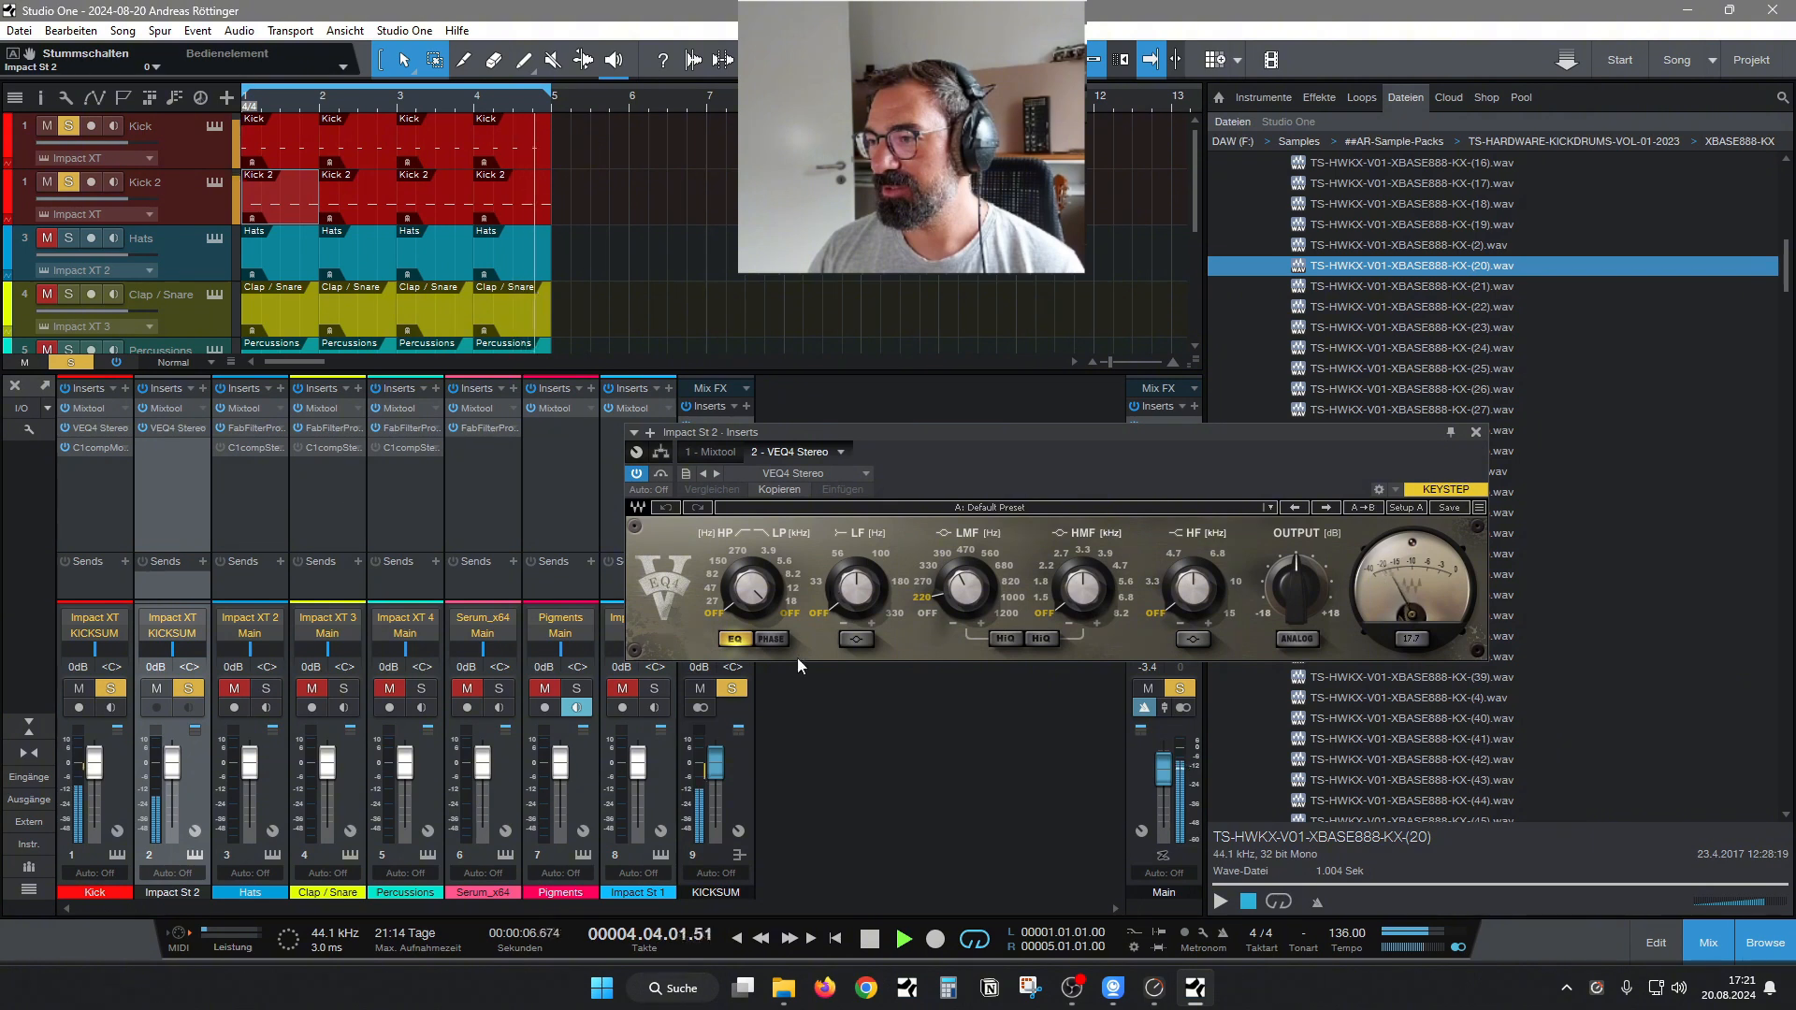
# In Impact St 2's VEQ4 Stereo, set the high-pass to 27 Hz and the low-pass to 3.9 kHz.
pyautogui.click(714, 604)
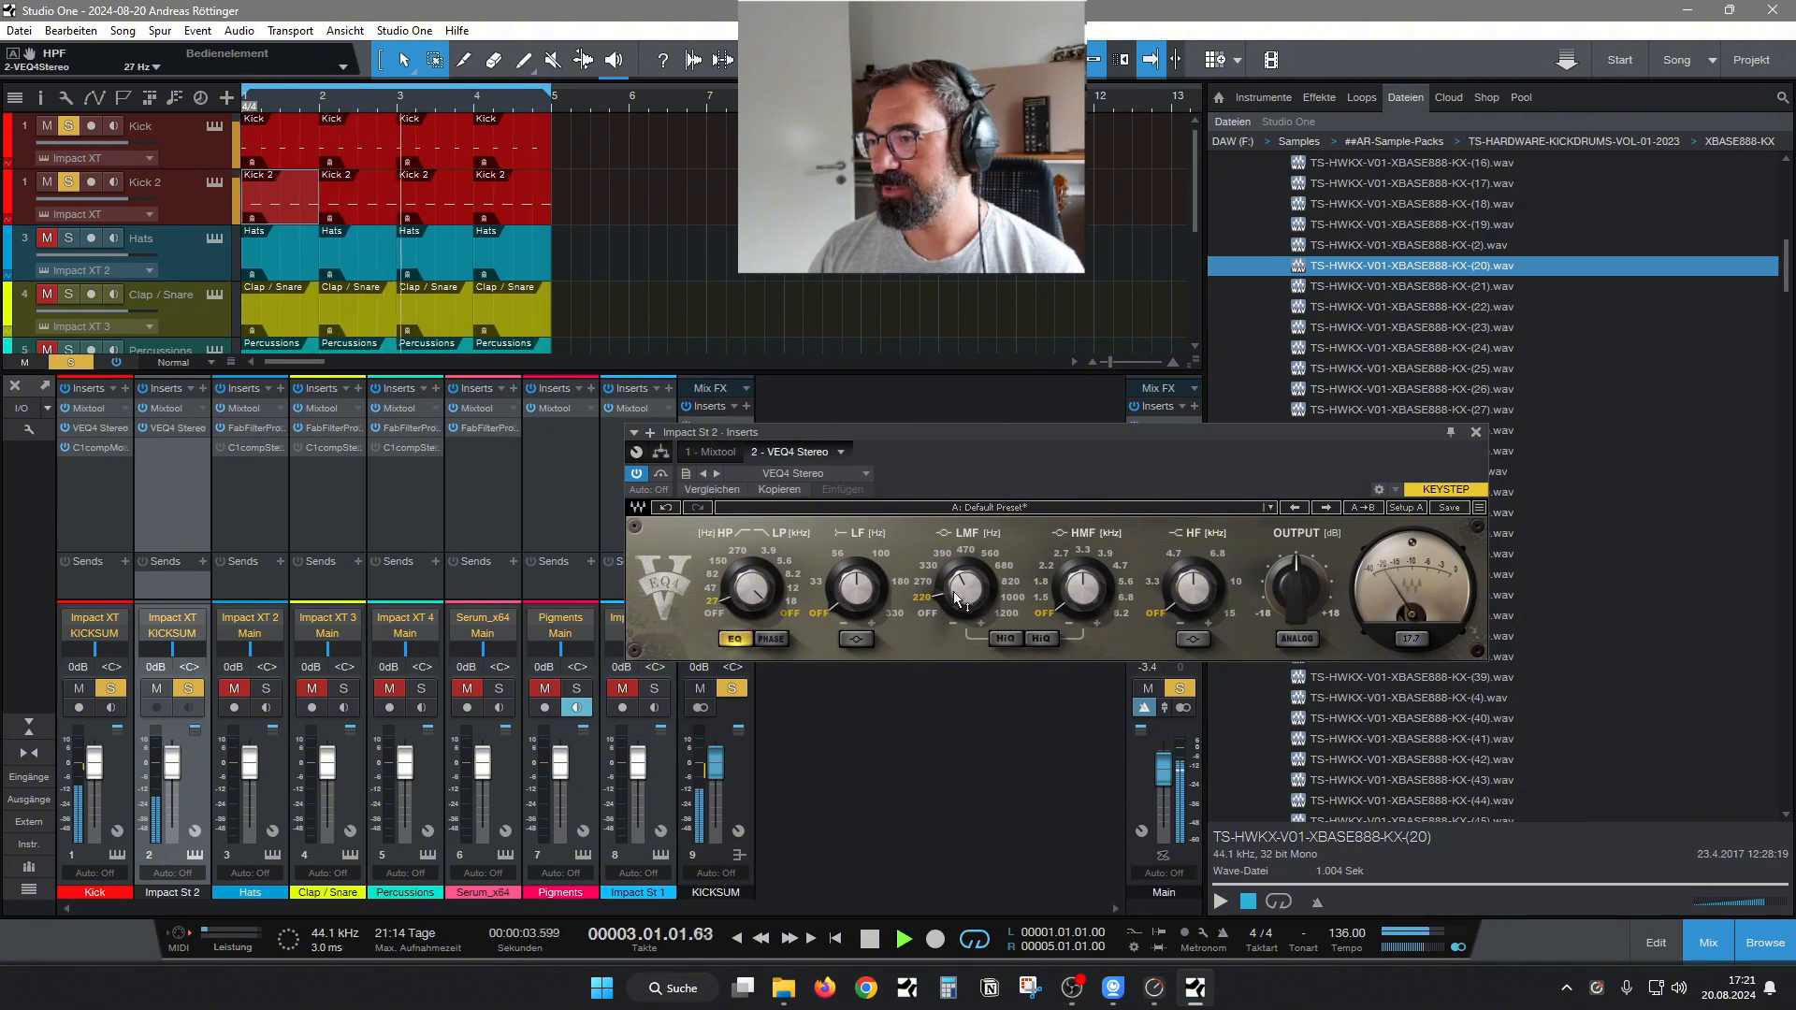
pyautogui.click(769, 550)
pyautogui.moveTo(896, 441); pyautogui.dragTo(712, 425)
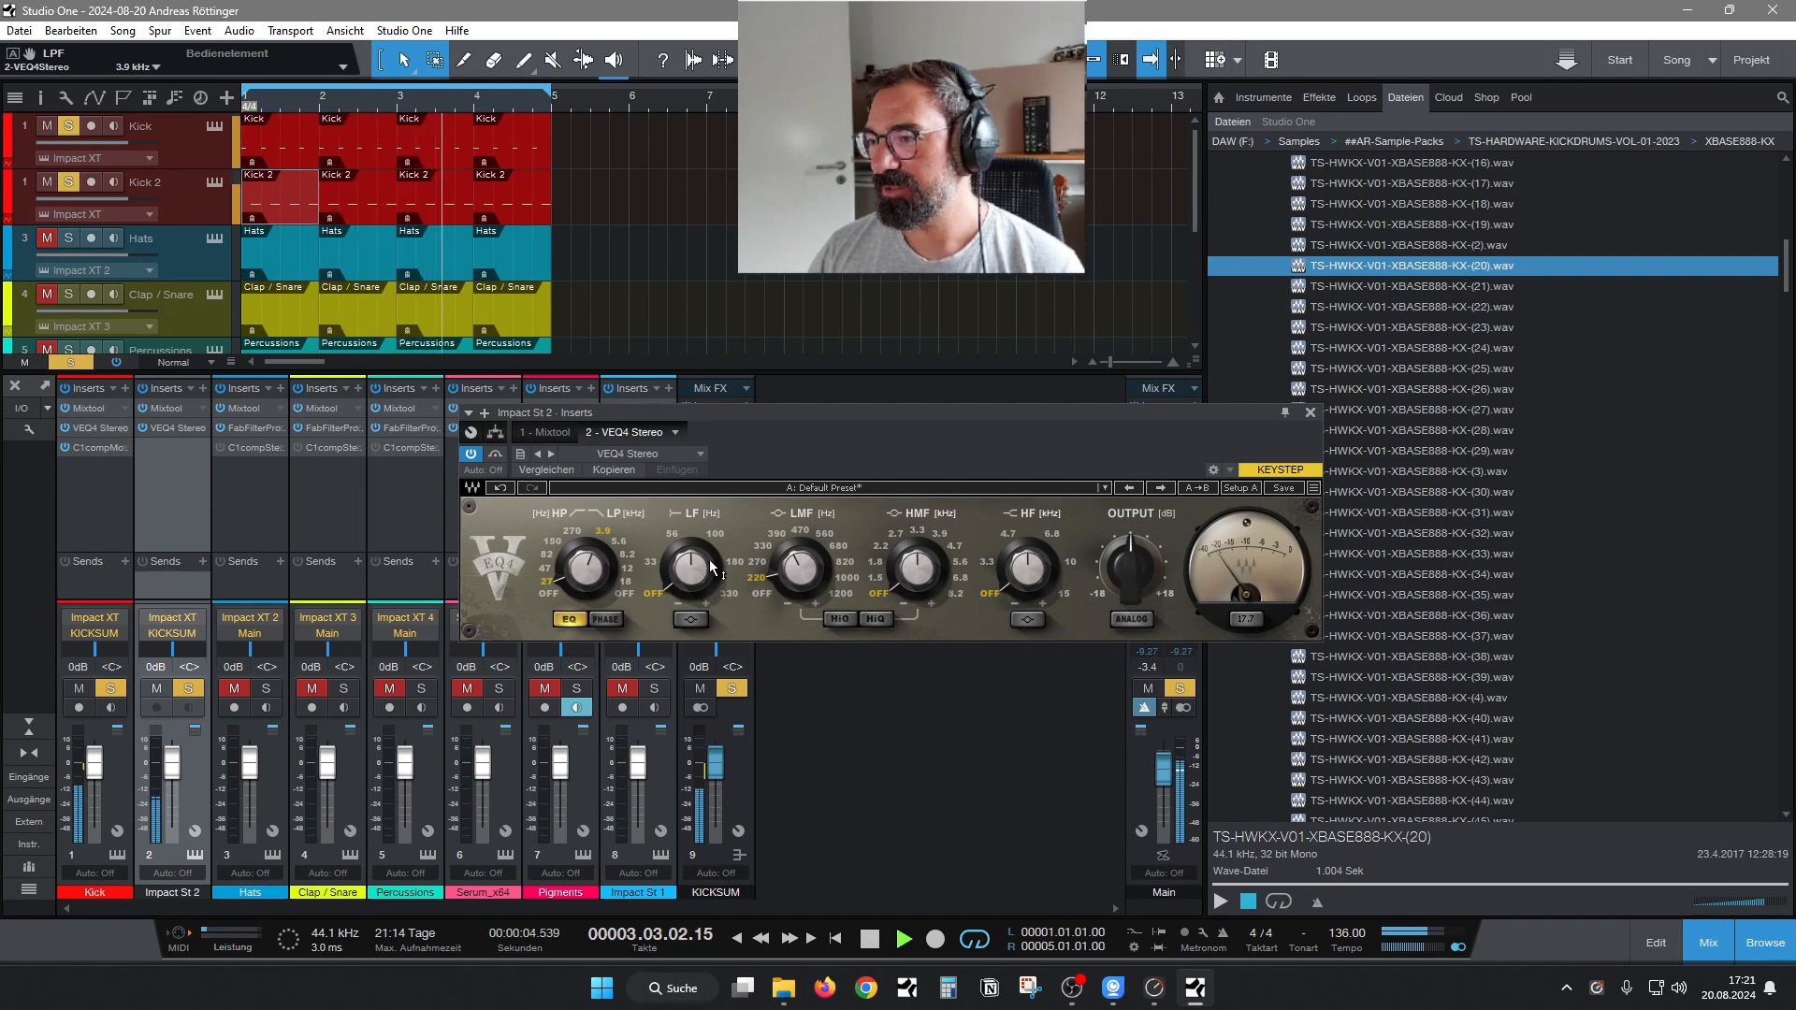
# Switch Impact St 2's VEQ4 LF band to bell at 180 Hz with -2.7 dB gain, and set the LMF gain to -2.6 dB.
pyautogui.click(691, 620)
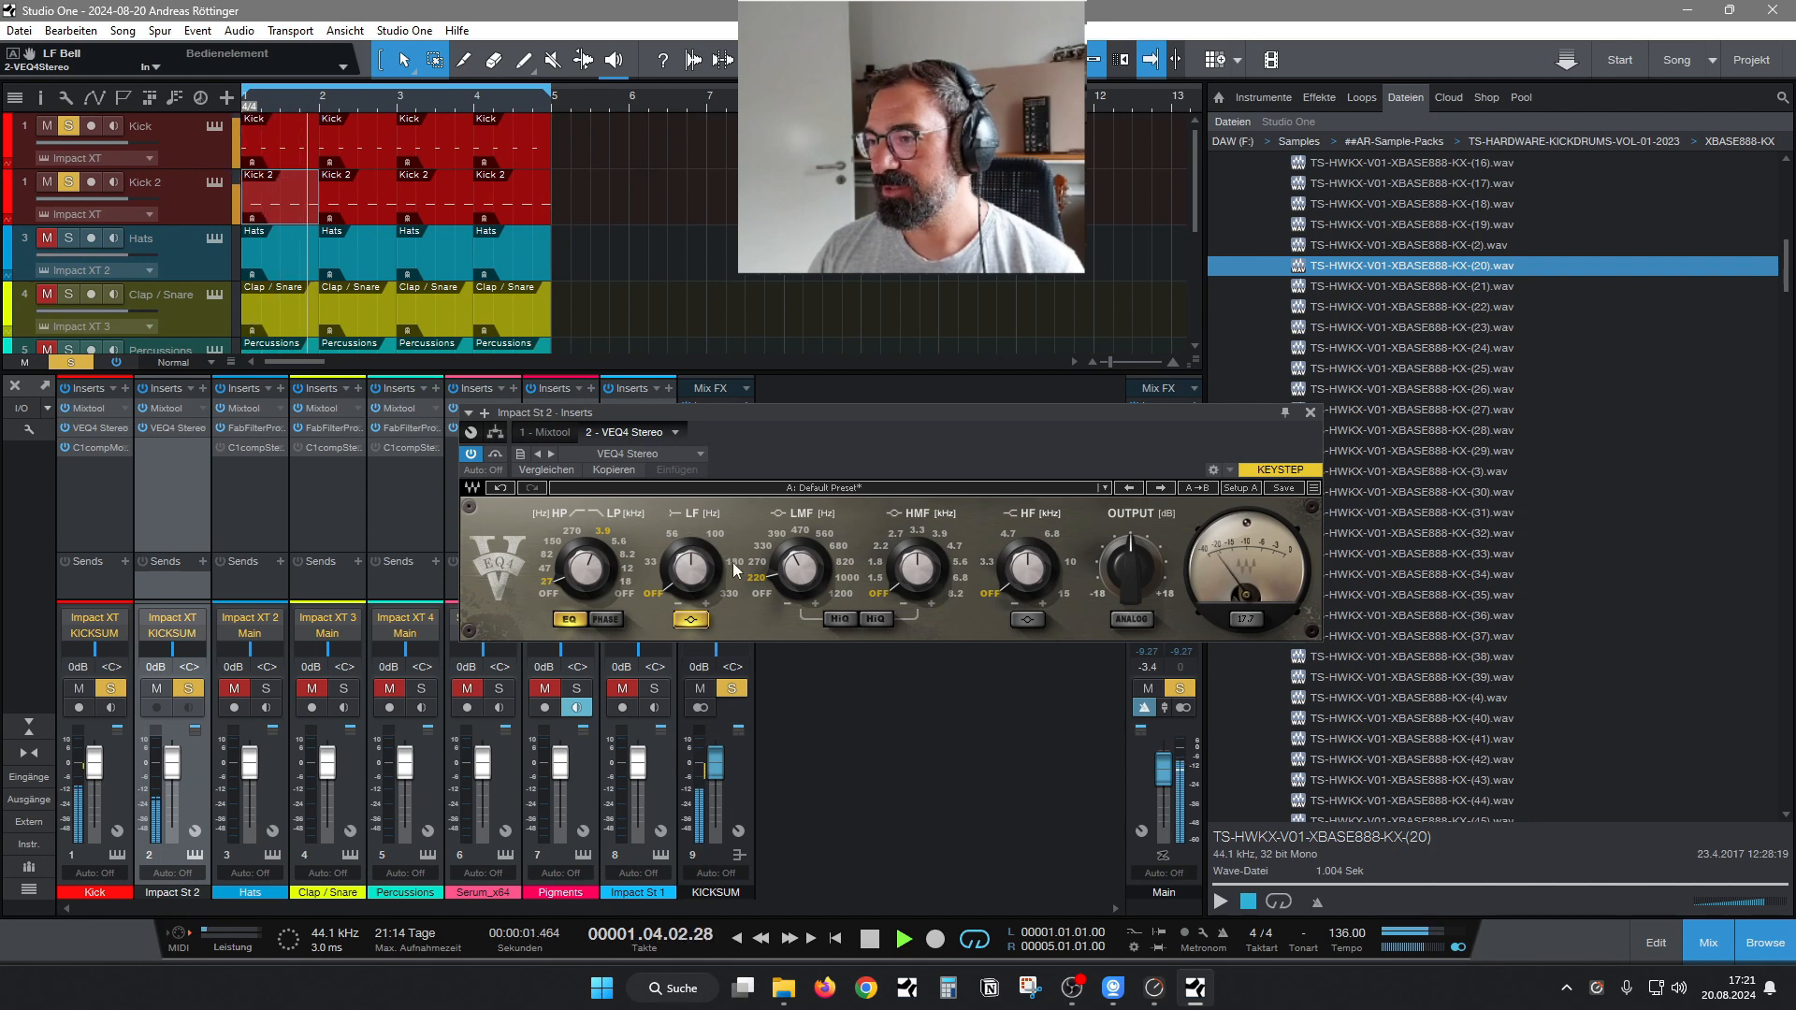
pyautogui.scroll(-5, 767, 535)
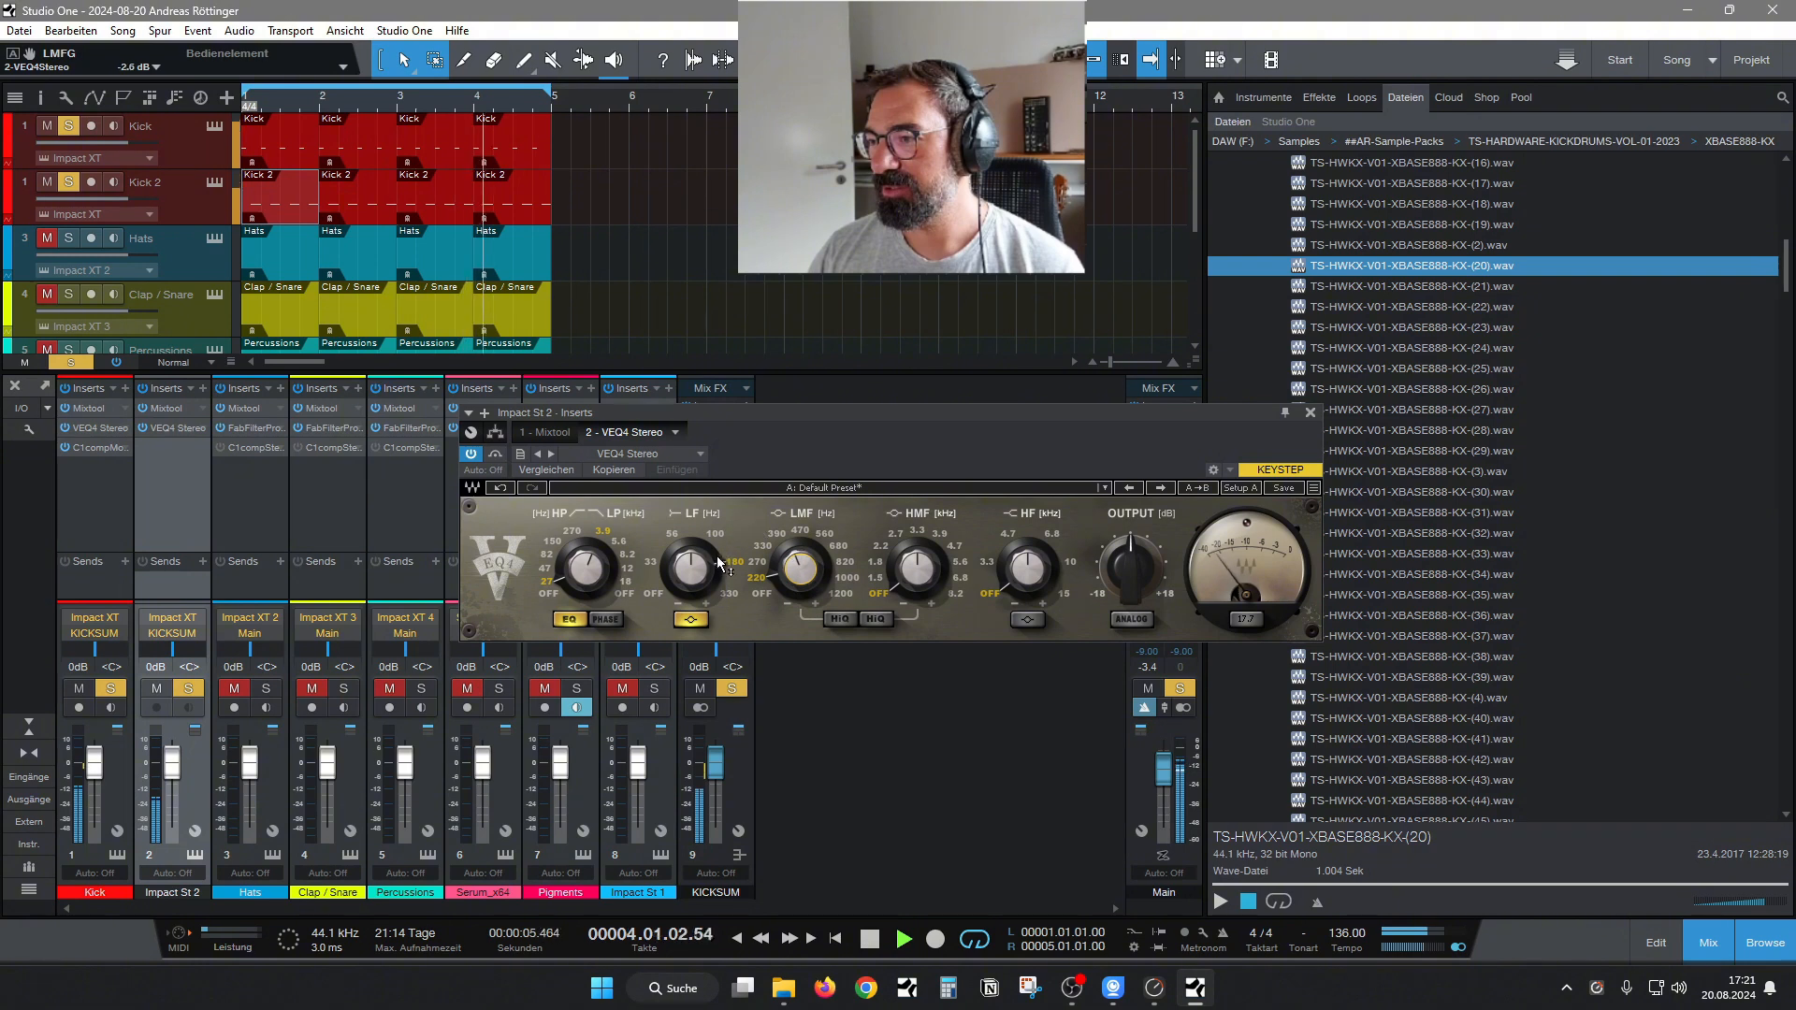
pyautogui.scroll(-5, 663, 535)
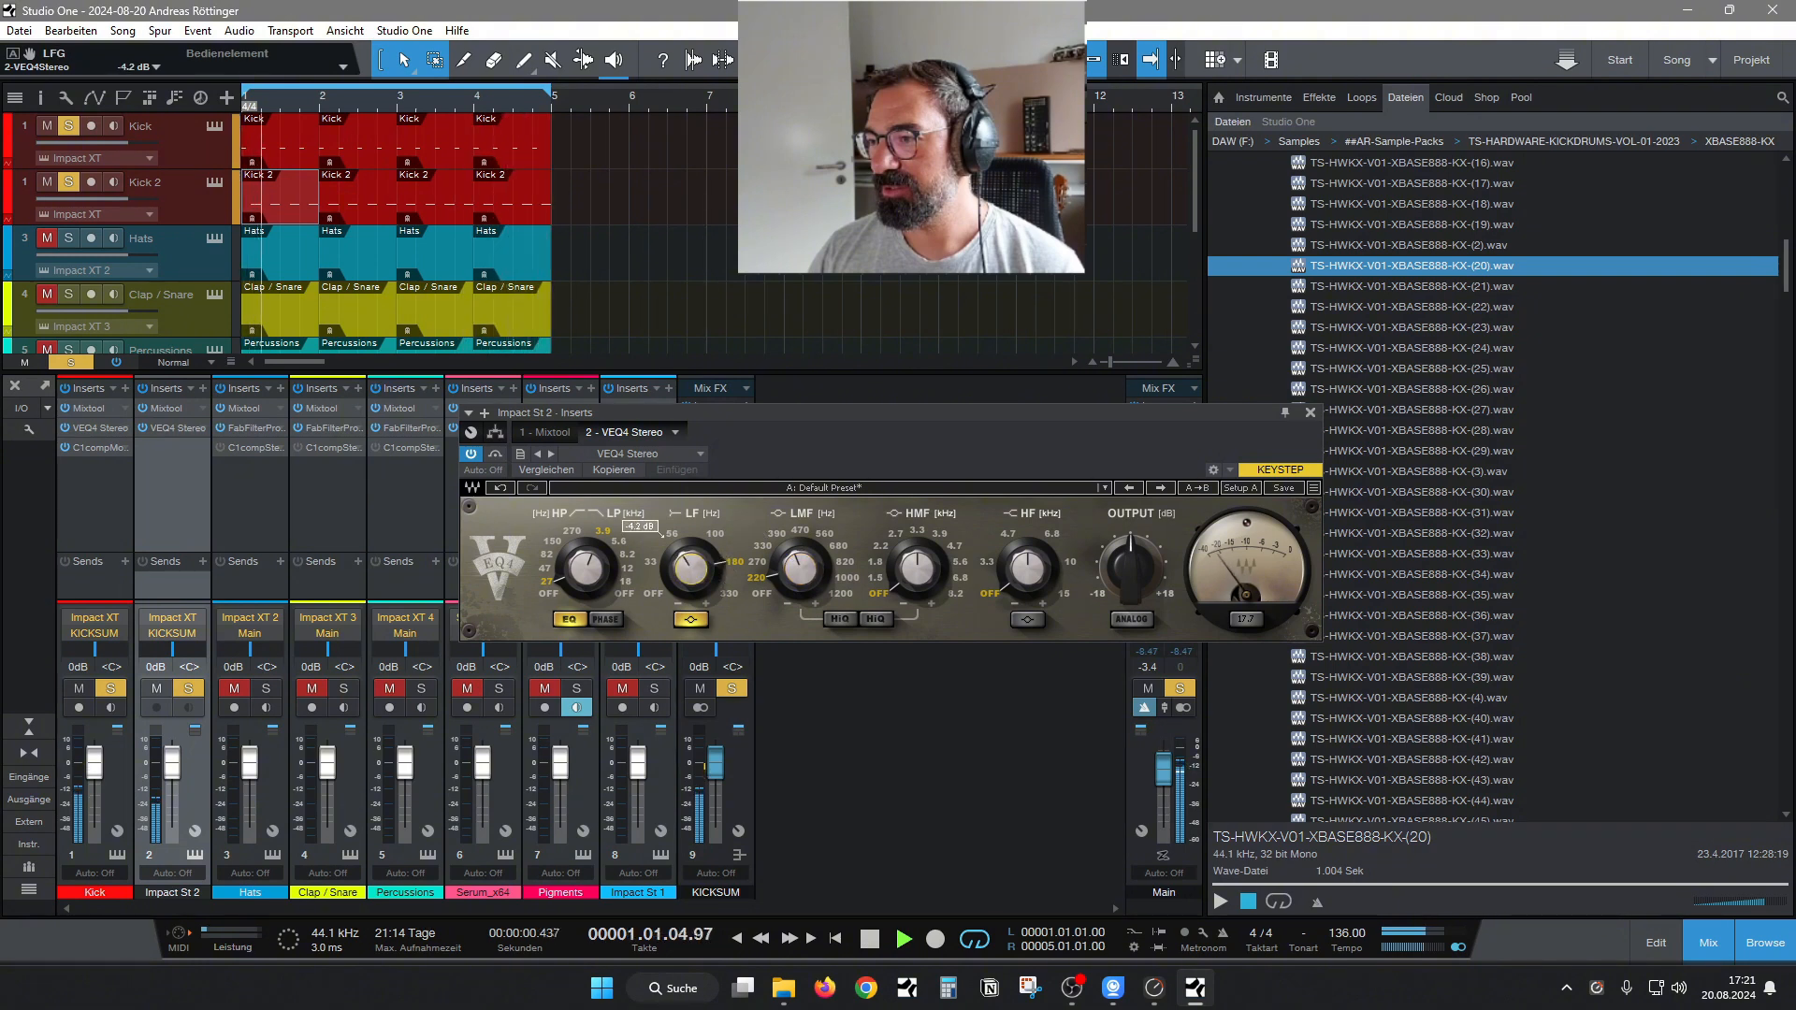
pyautogui.scroll(1, 662, 534)
pyautogui.scroll(1, 662, 535)
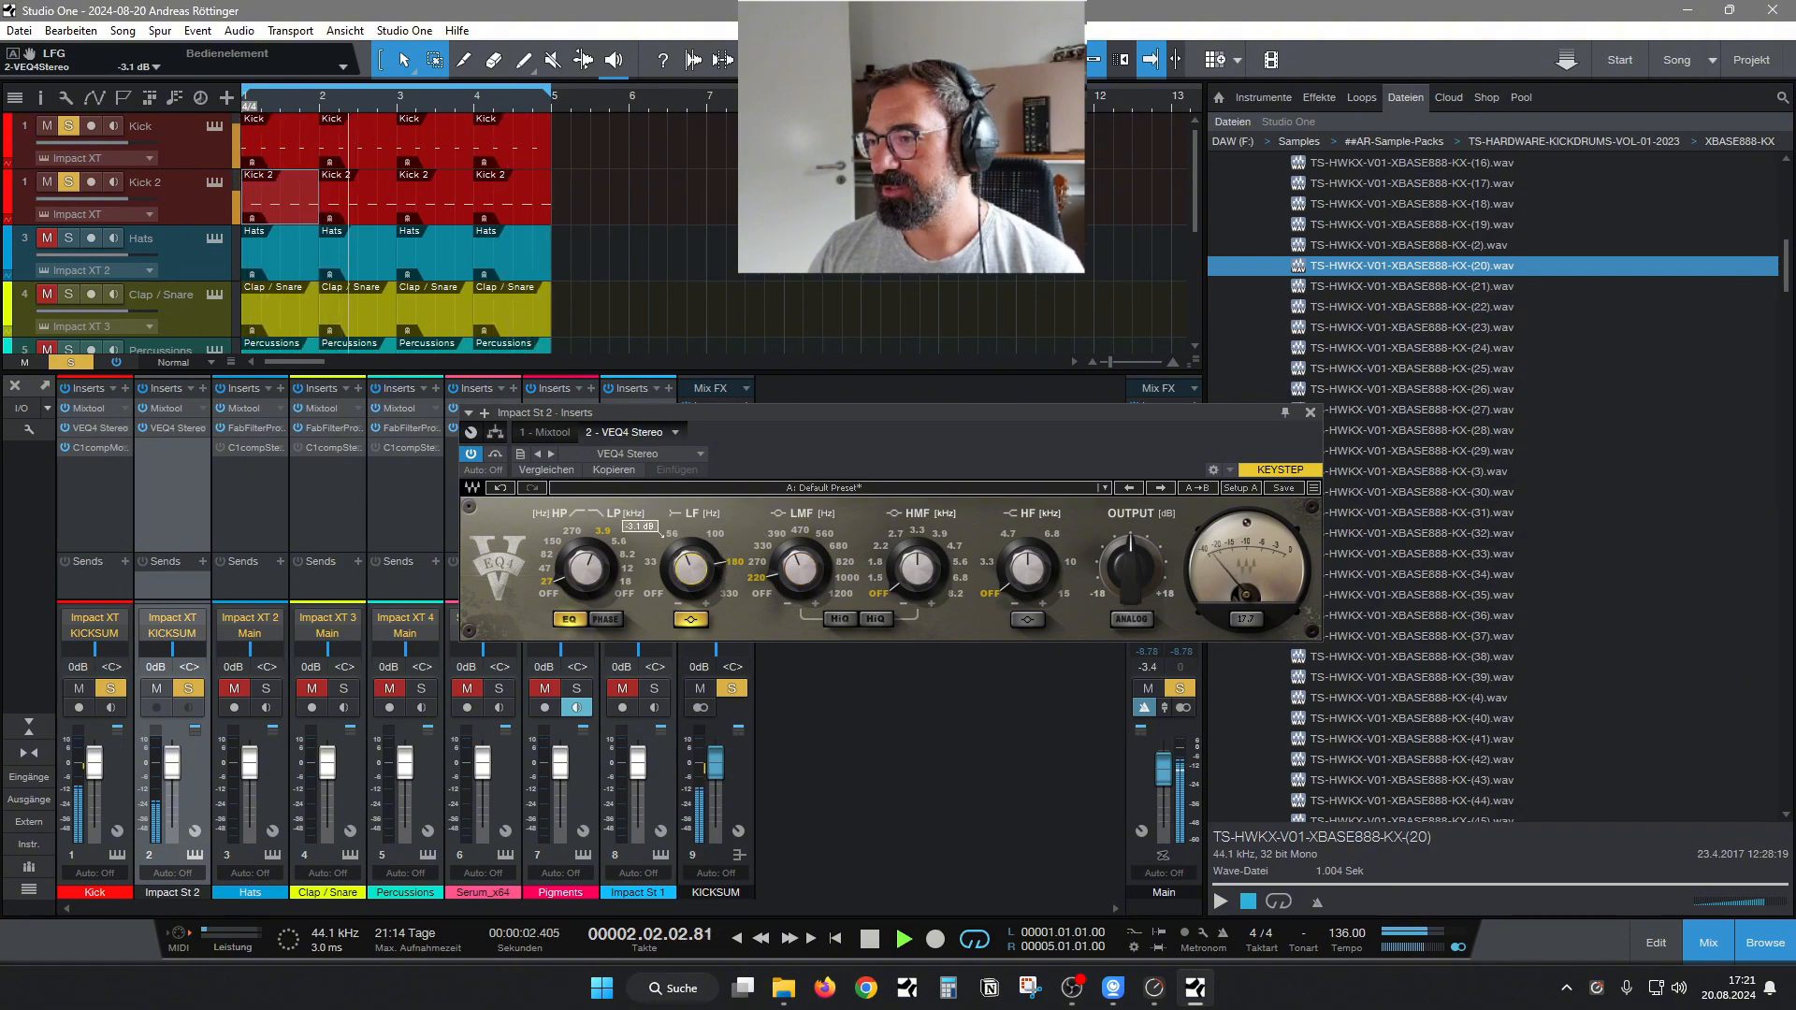
pyautogui.scroll(1, 662, 534)
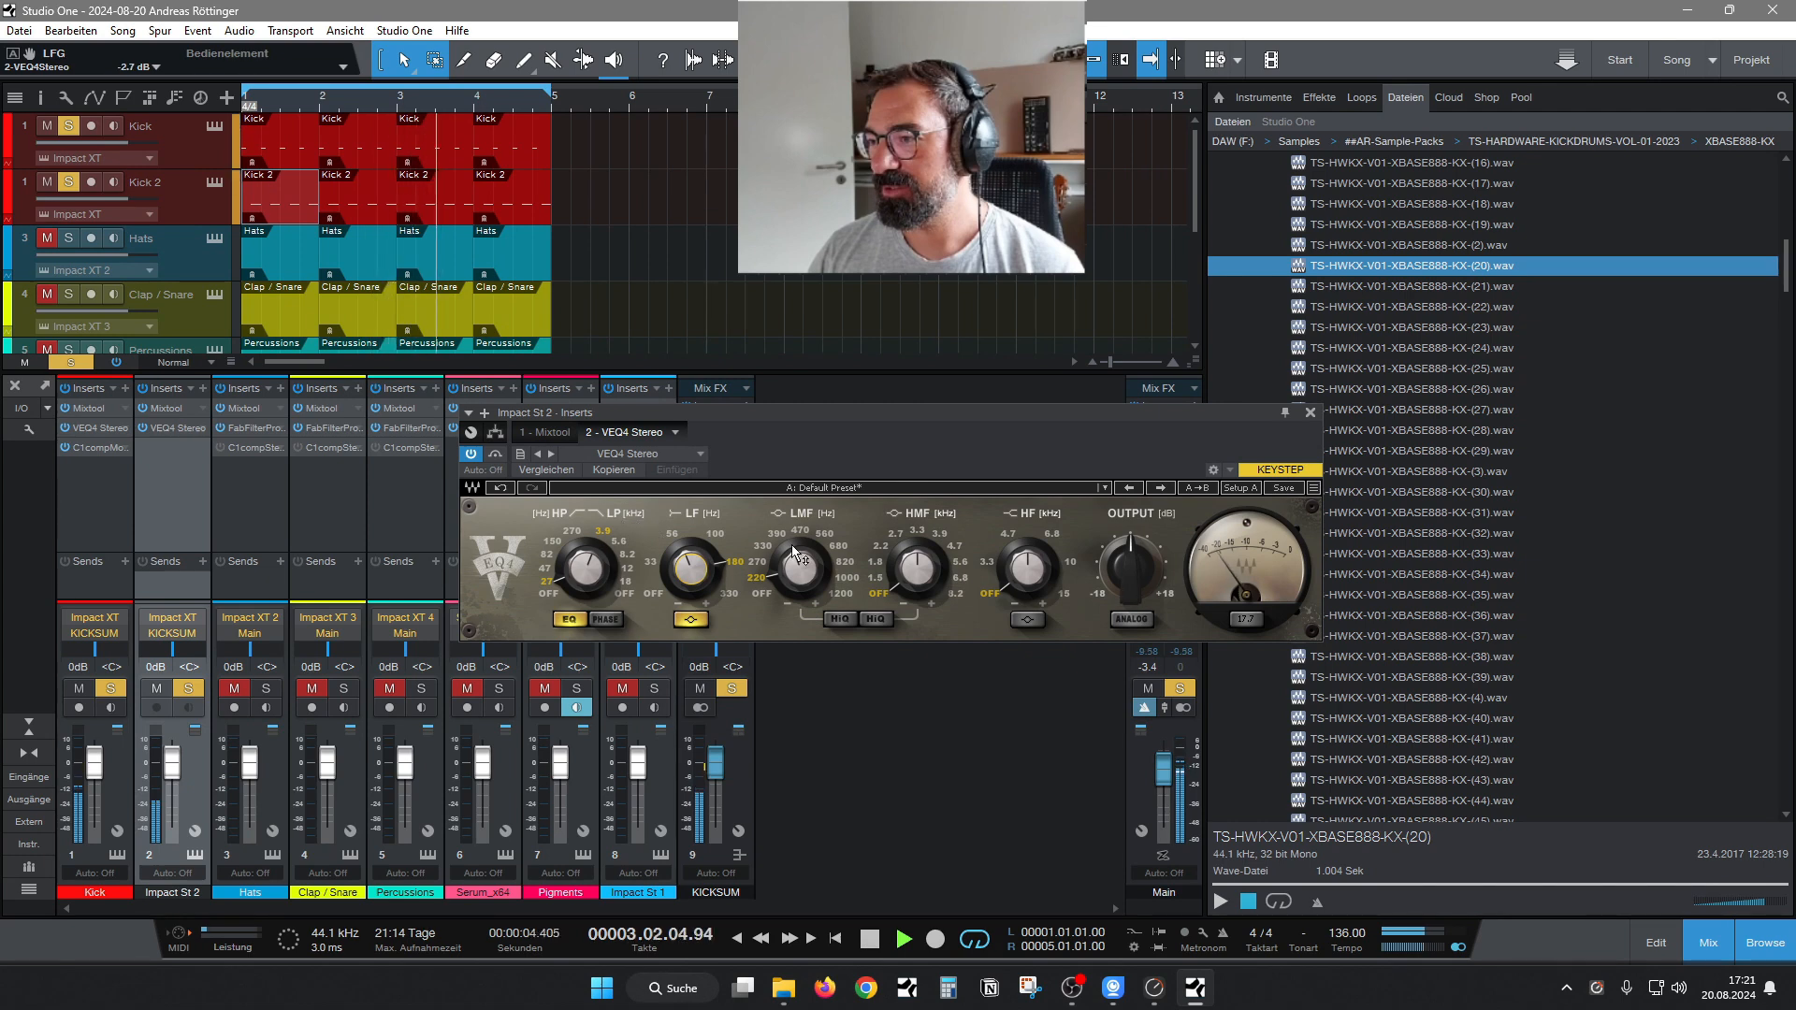
pyautogui.click(1310, 412)
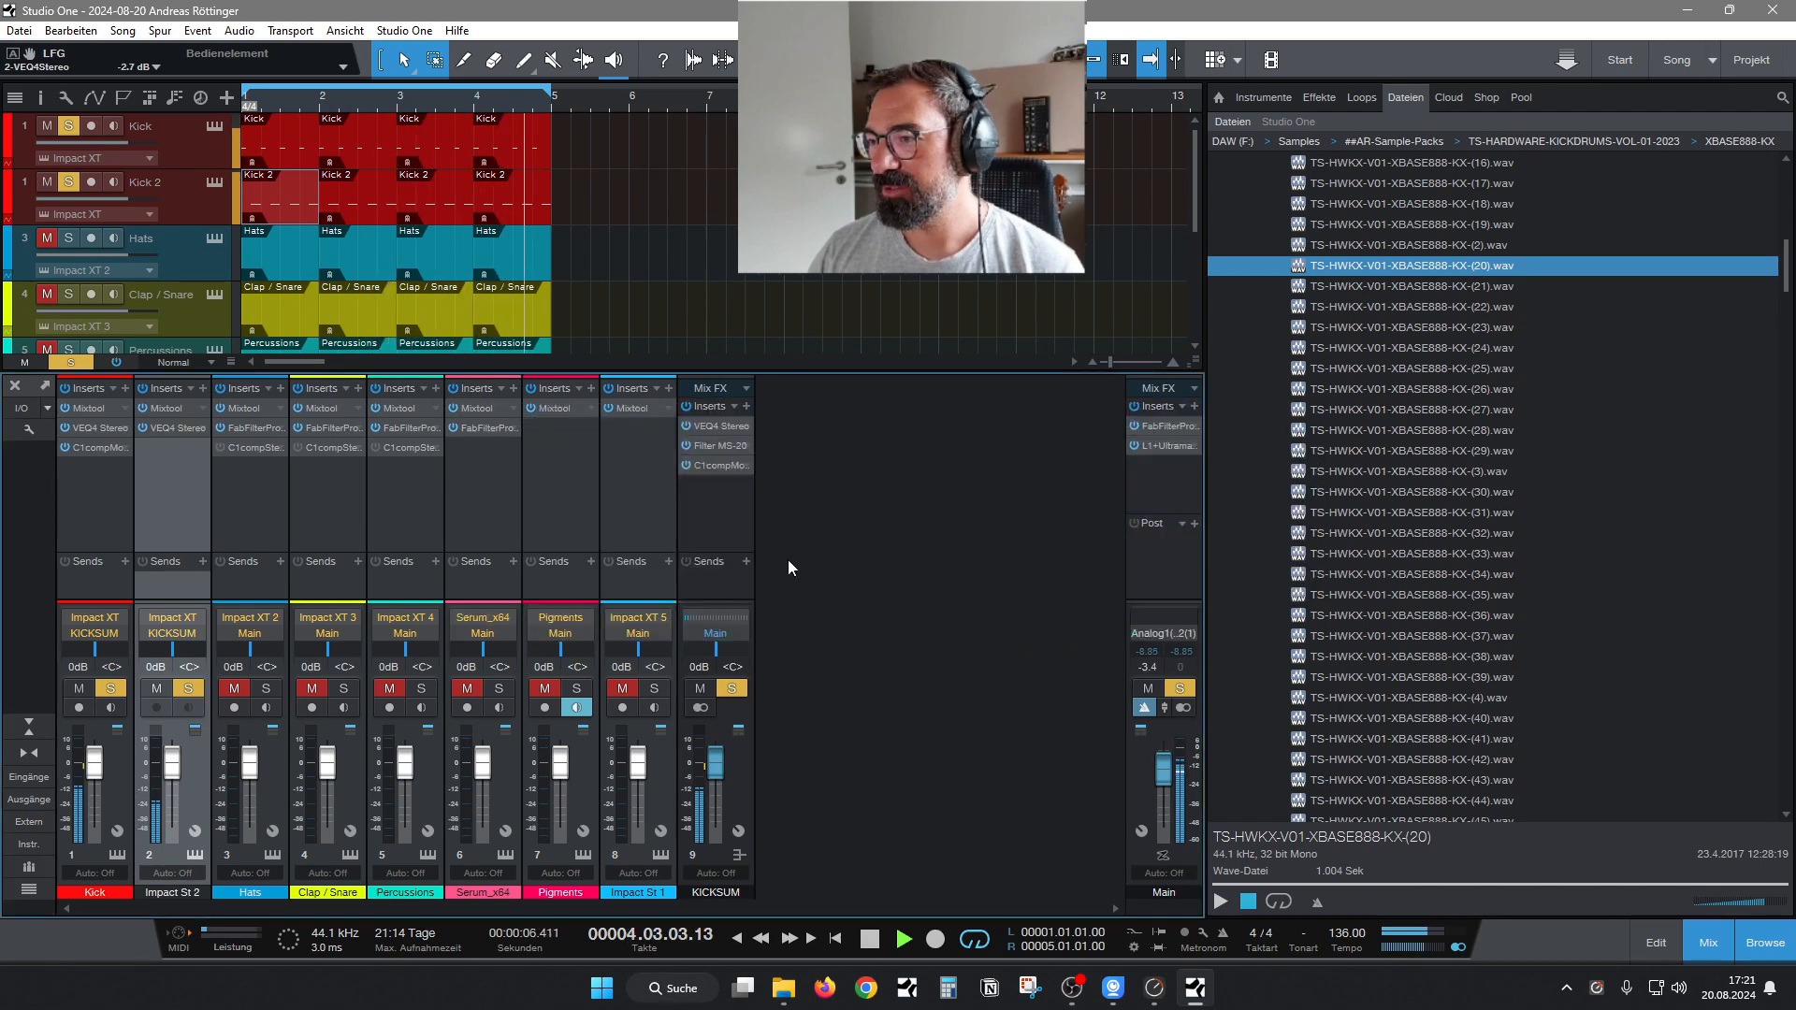
# Open the KICKSUM bus's Filter MS-20 and raise its distortion drive to 19.8 dB.
pyautogui.rightClick(709, 450)
pyautogui.click(723, 470)
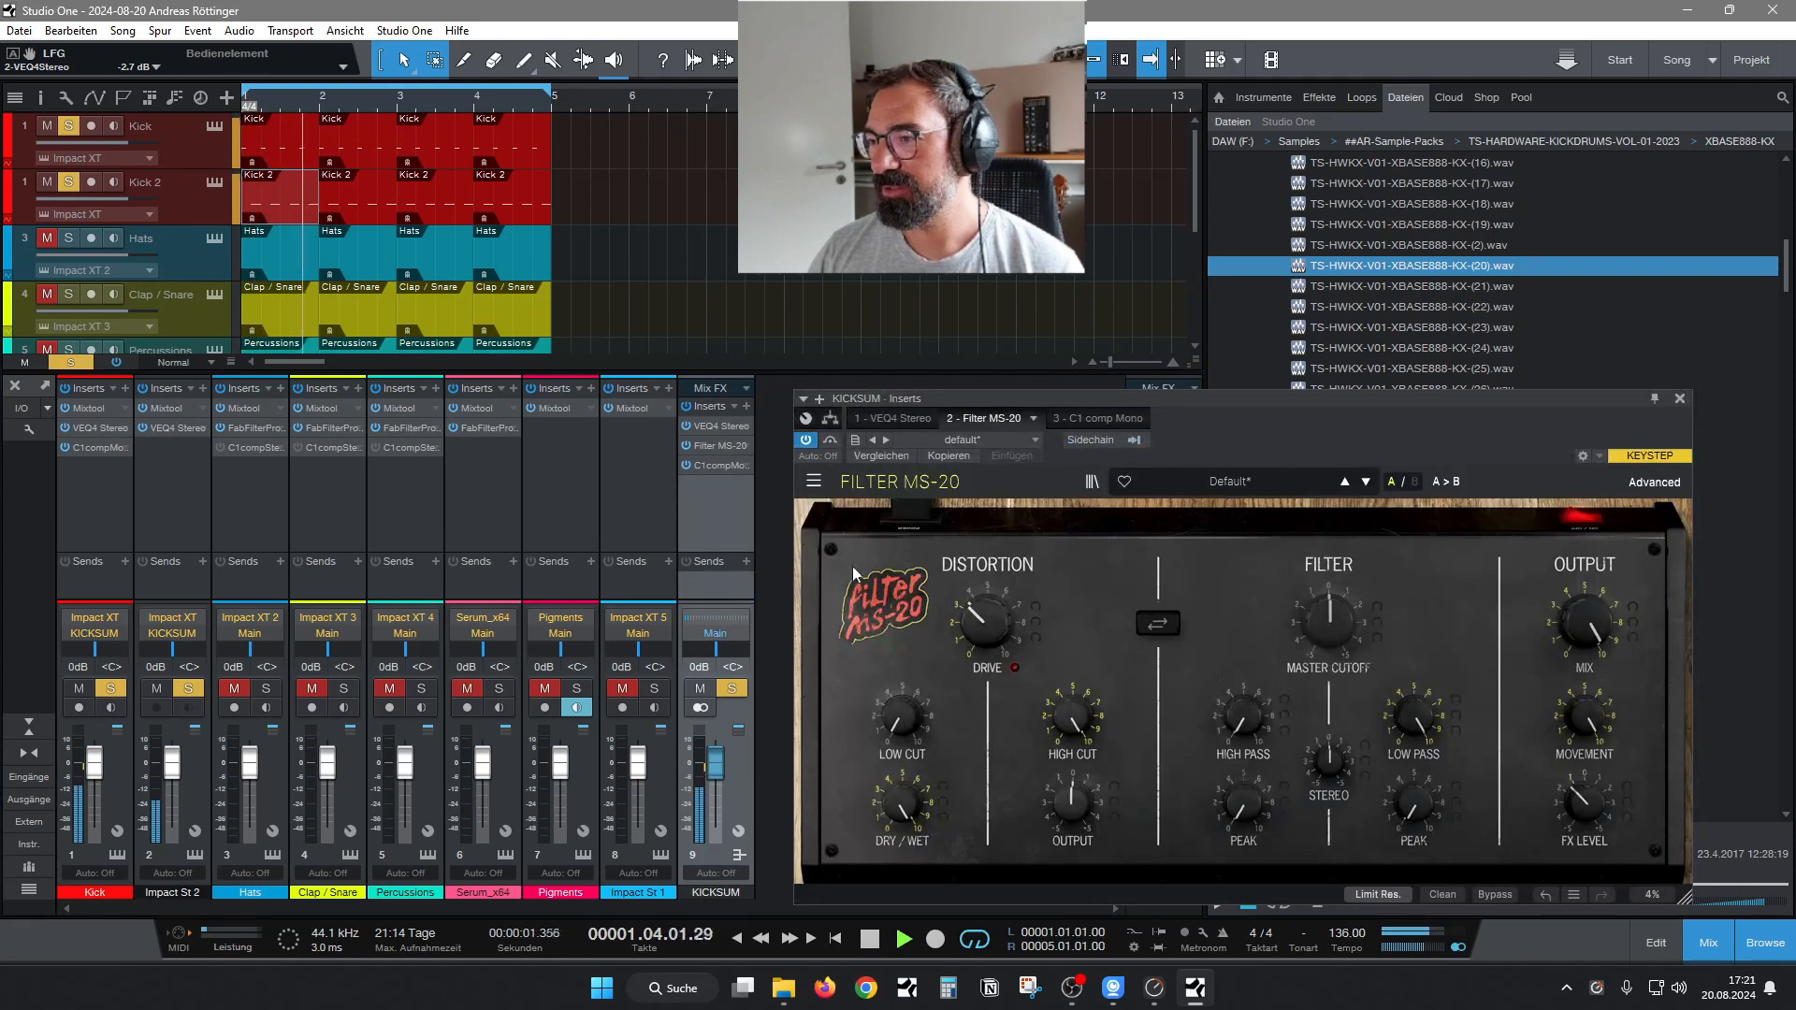
pyautogui.moveTo(1063, 400); pyautogui.dragTo(1032, 388)
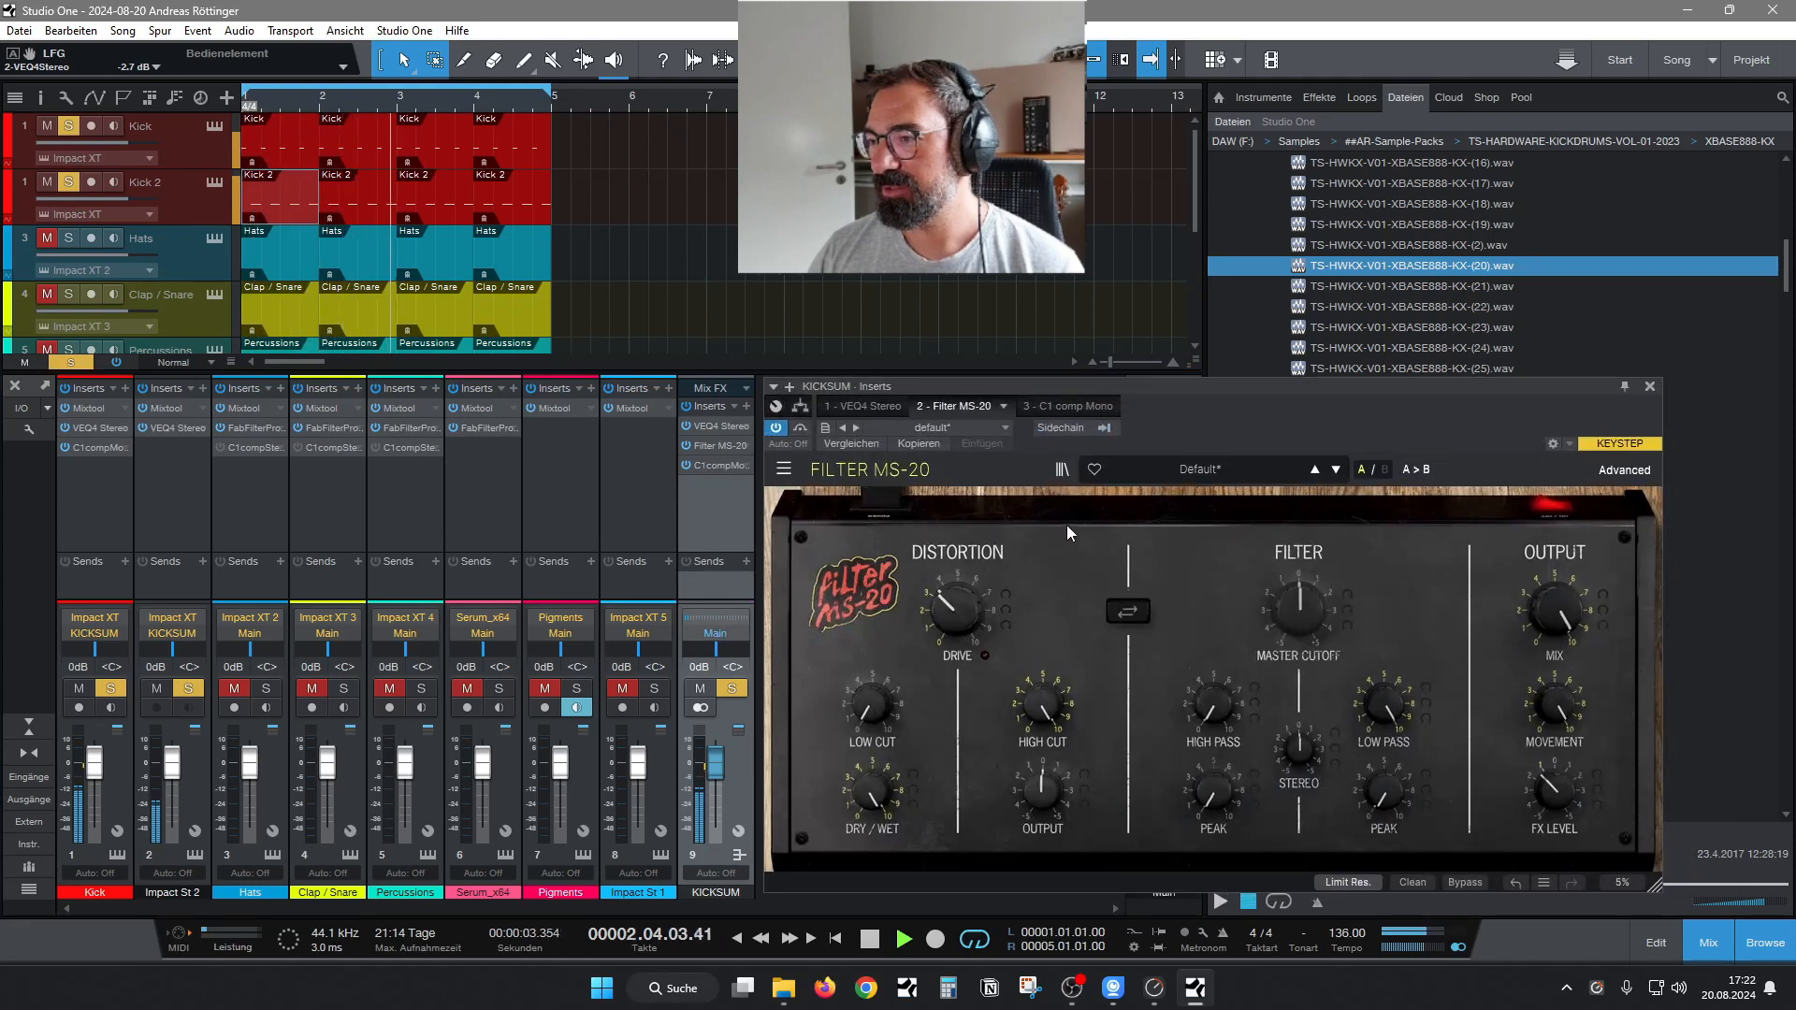
pyautogui.moveTo(969, 604)
pyautogui.mouseDown()
pyautogui.moveTo(970, 561)
pyautogui.moveTo(969, 582)
pyautogui.mouseUp()
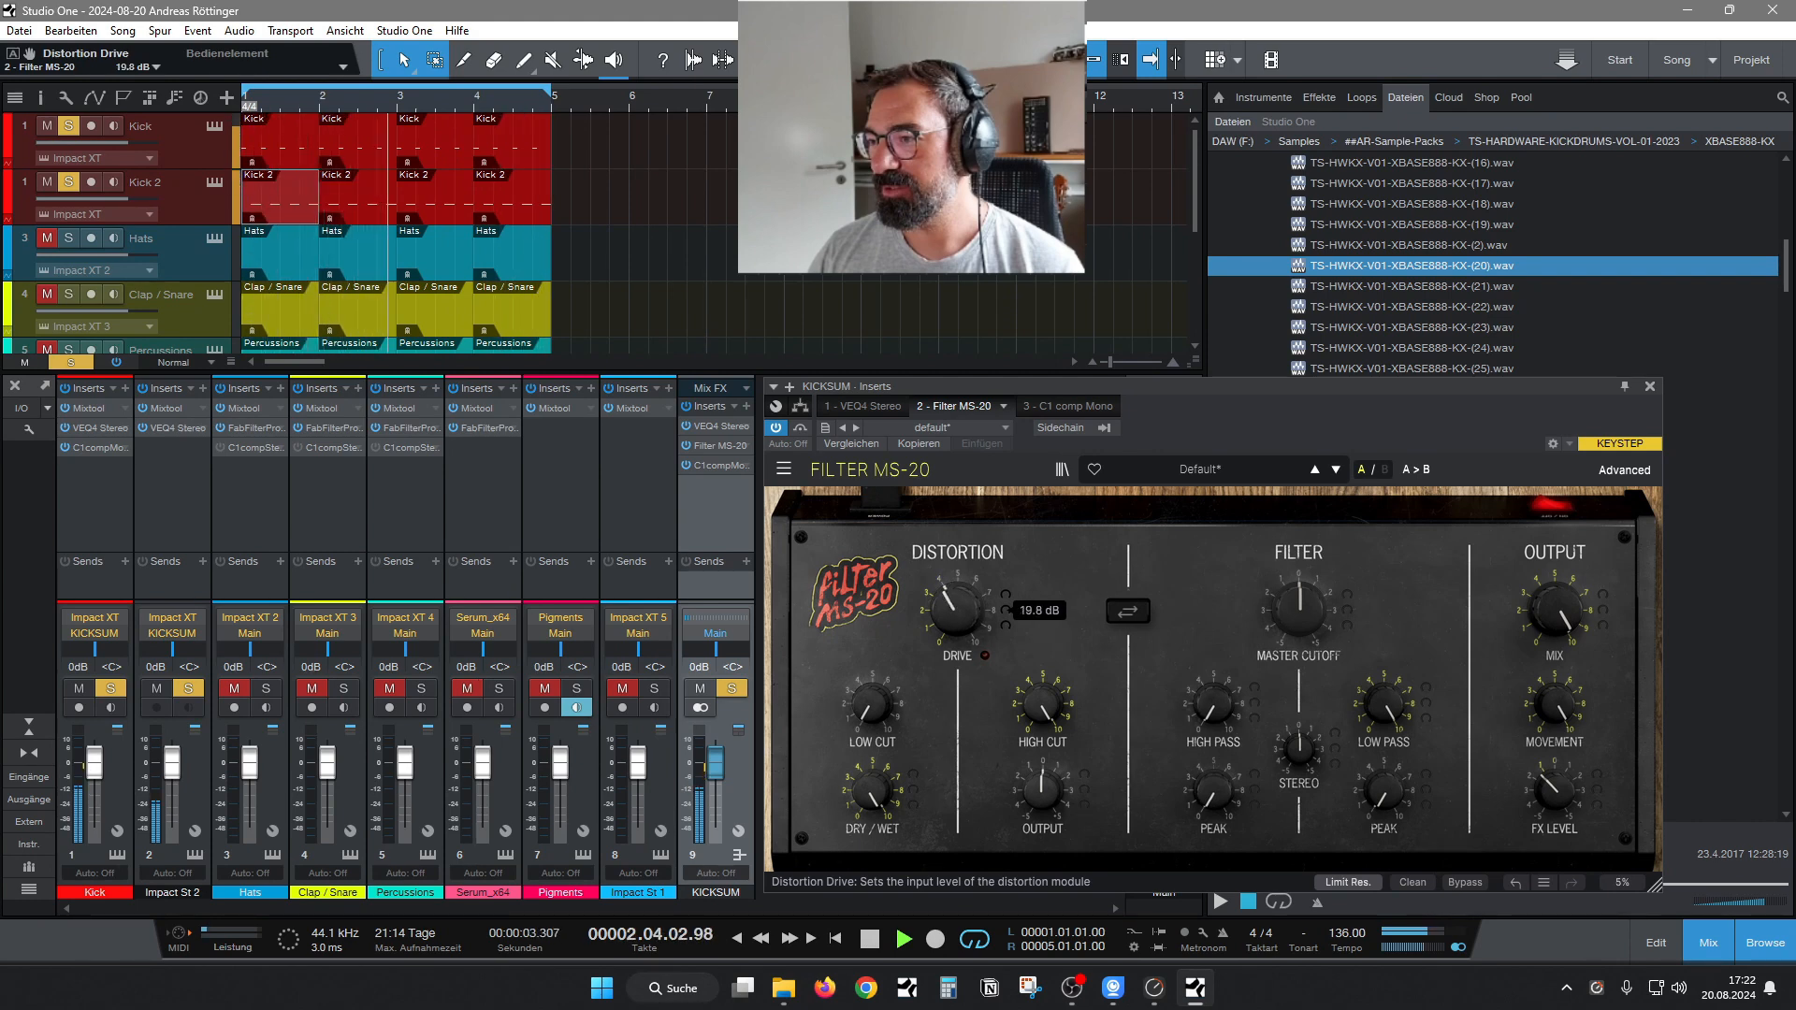
# Lower the KICKSUM C1 comp Mono threshold to -26.6 dB and the Impact St 2 channel volume to -2.0 dB.
pyautogui.click(1057, 406)
pyautogui.moveTo(855, 559); pyautogui.dragTo(858, 568)
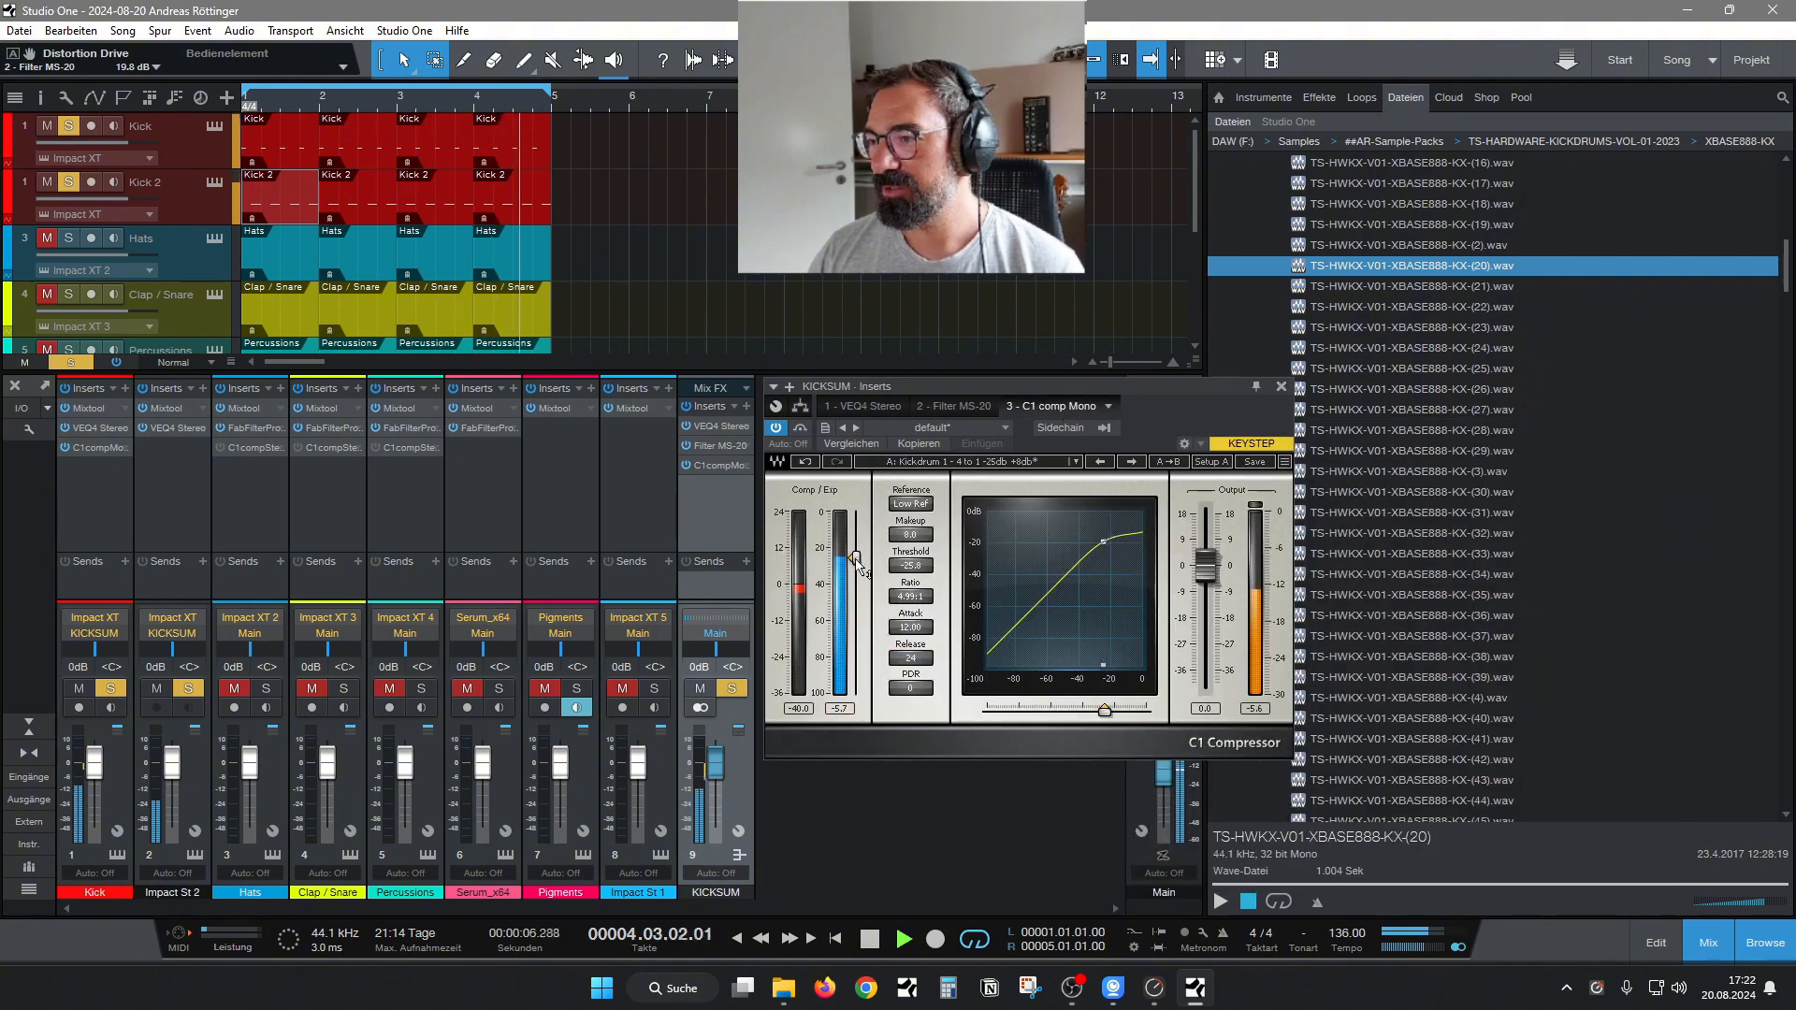
pyautogui.click(1280, 386)
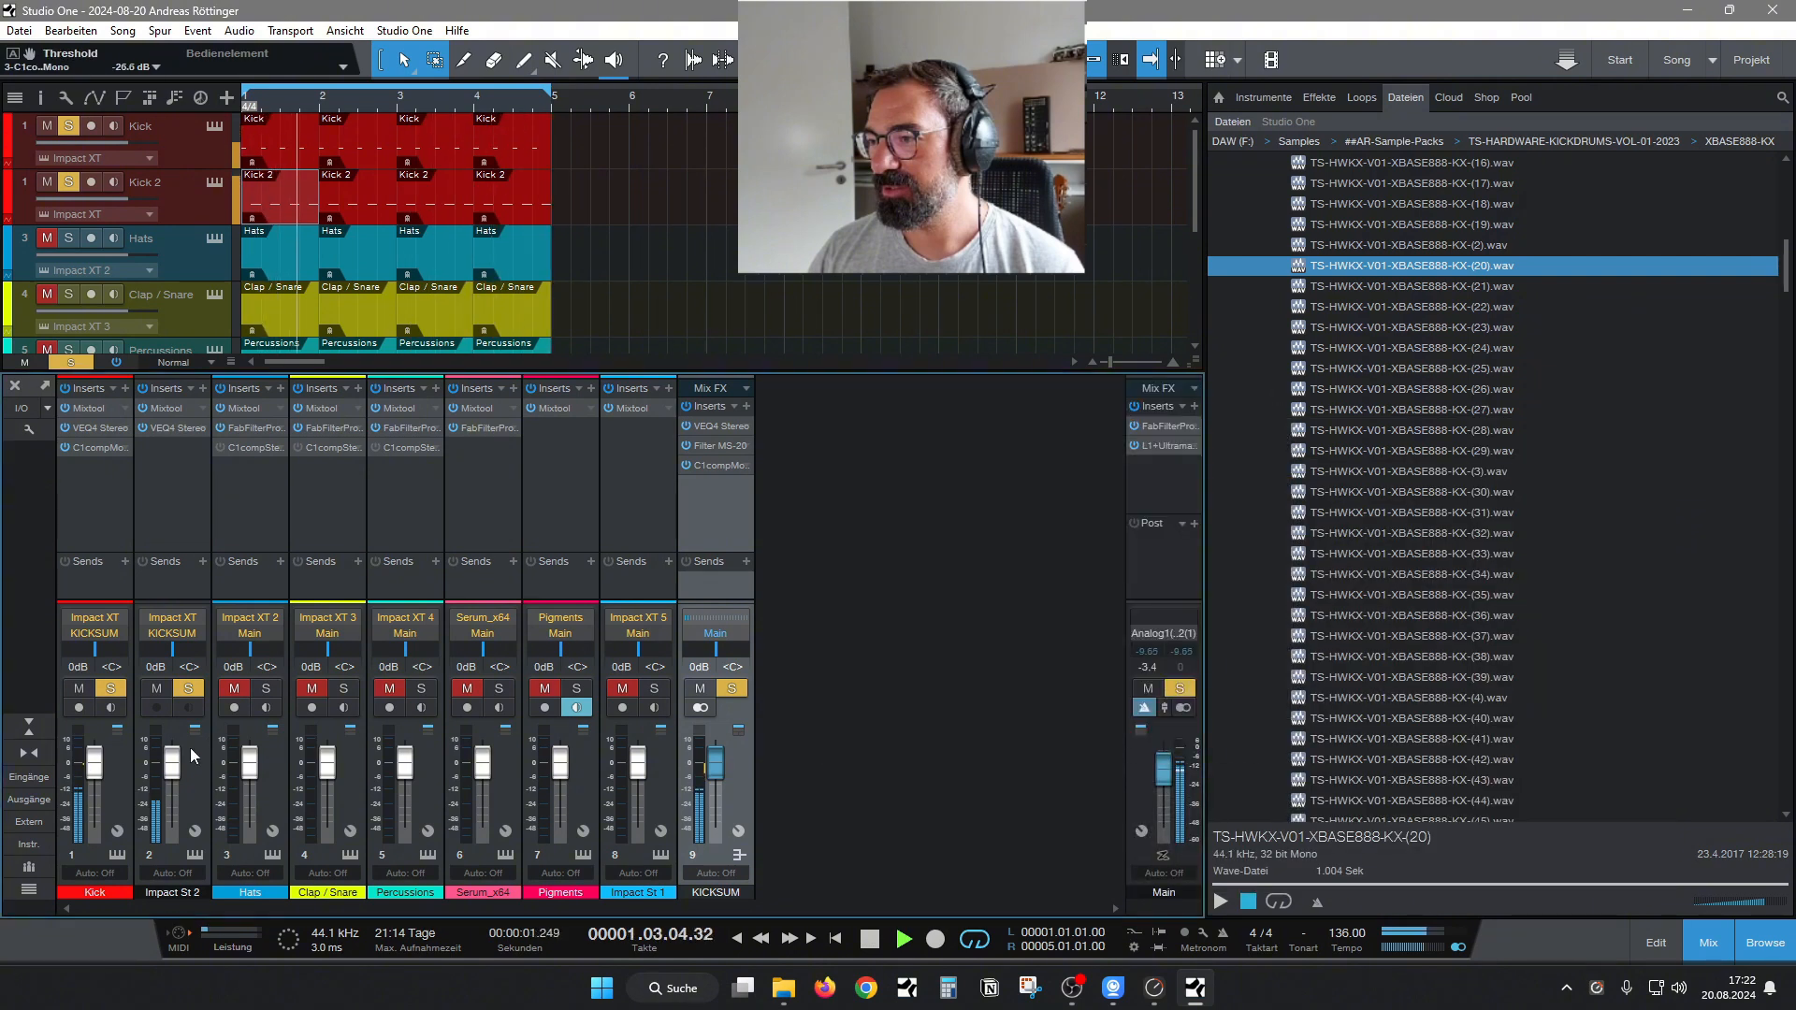
pyautogui.moveTo(178, 773); pyautogui.dragTo(178, 777)
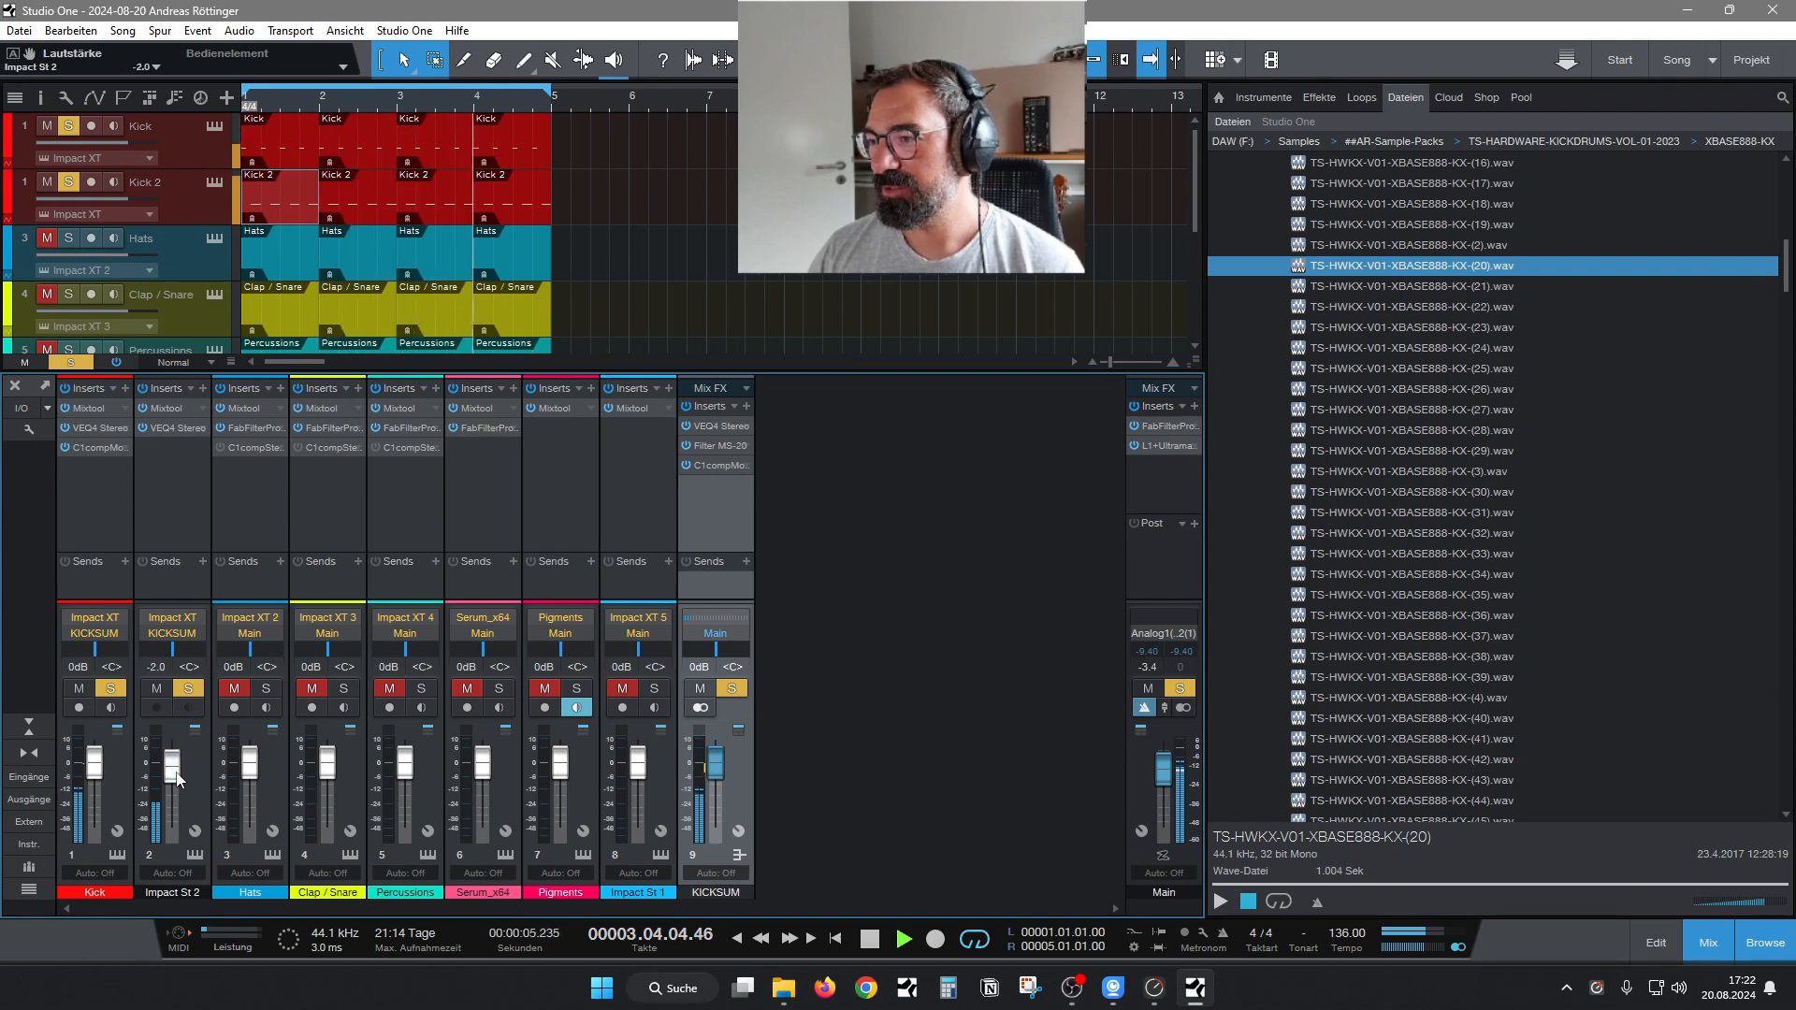
# Hide the mixer and collapse the XBASE888-KX sample folder to show the pack's other folders.
pyautogui.click(1691, 950)
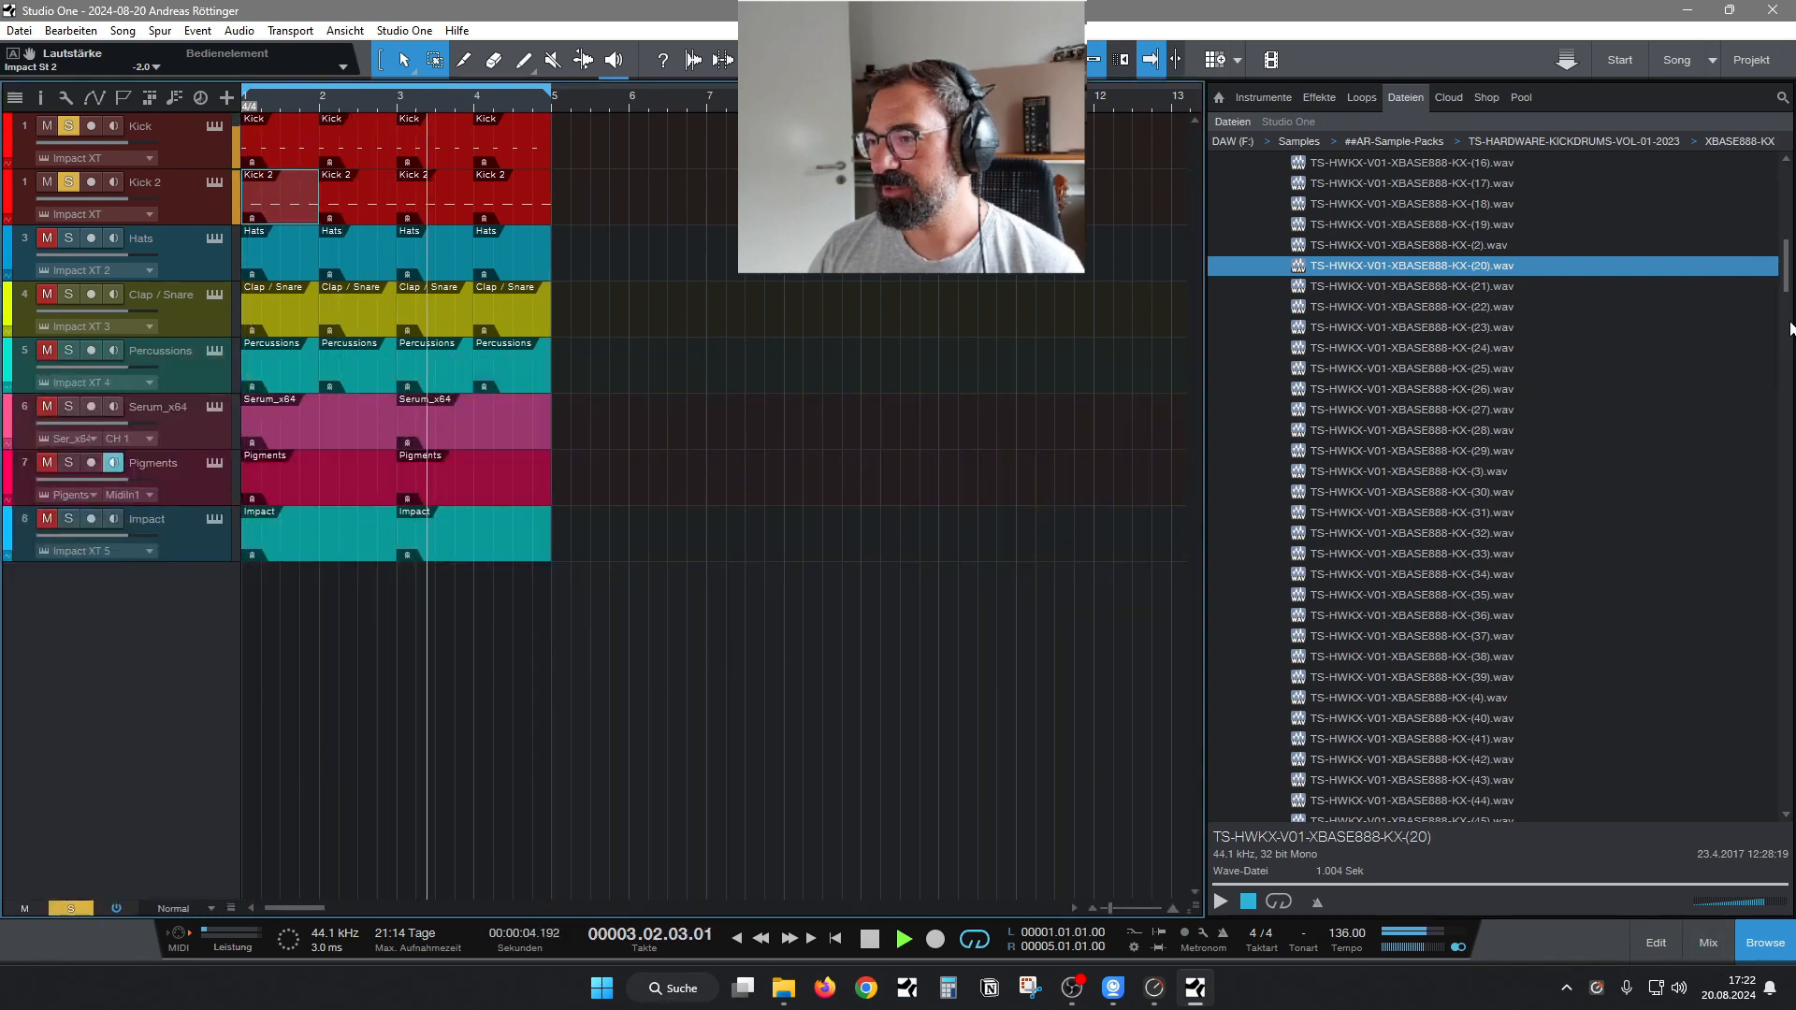
pyautogui.scroll(5, 1497, 355)
pyautogui.click(1274, 344)
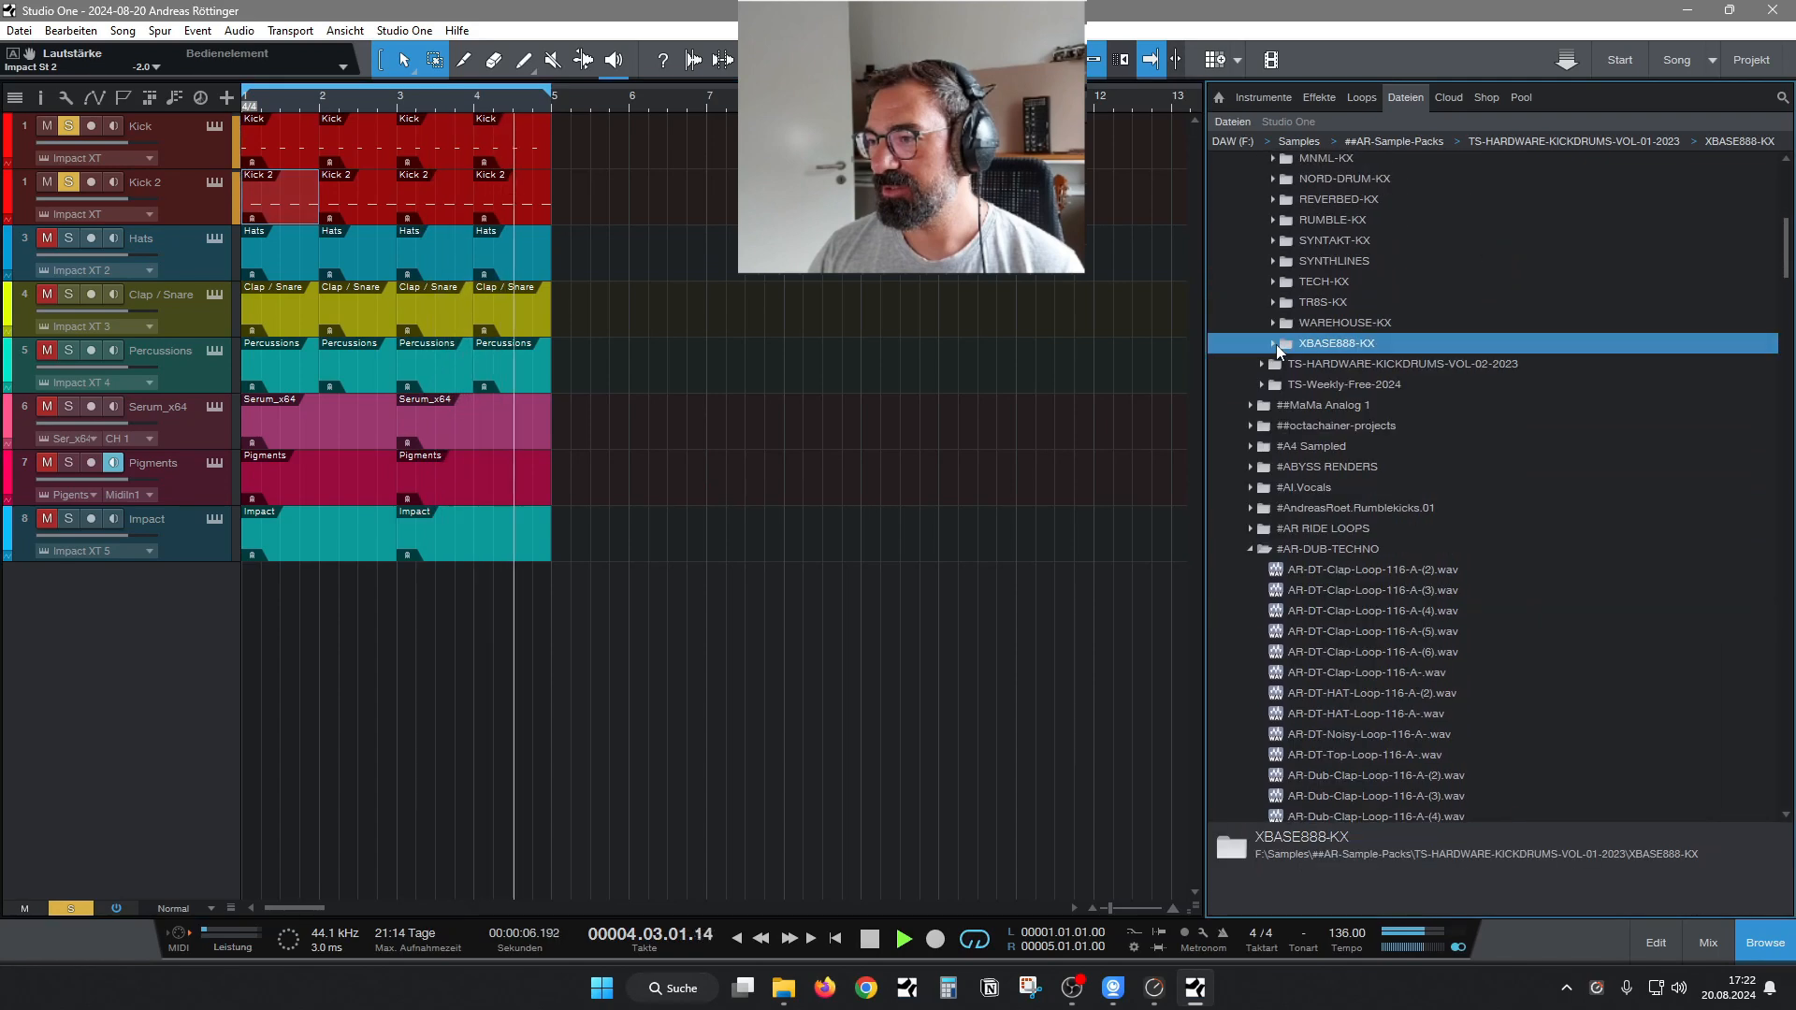
pyautogui.scroll(2, 1323, 468)
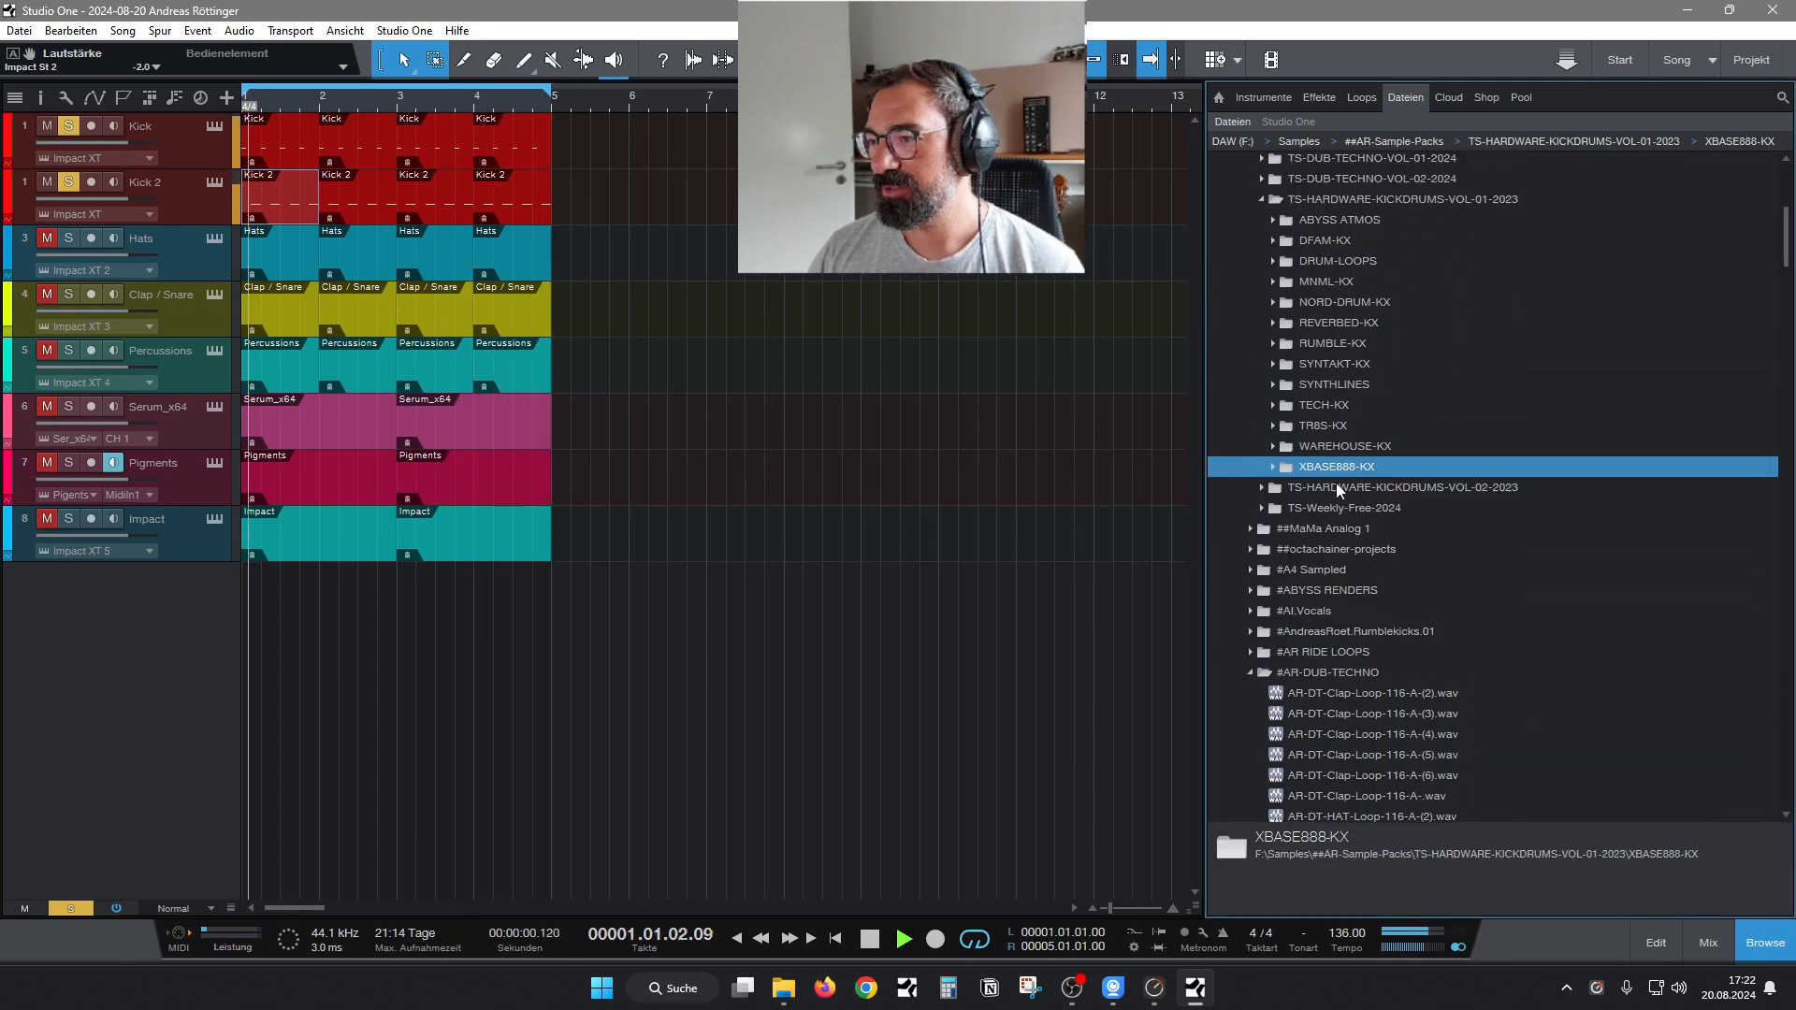
# Audition loops in the DRUM-LOOPS folder and place TS-HWKX-V01-DRUMLOOPS-(24).wav on a new track below Impact, starting at bar 1.
pyautogui.click(1276, 263)
pyautogui.click(1411, 507)
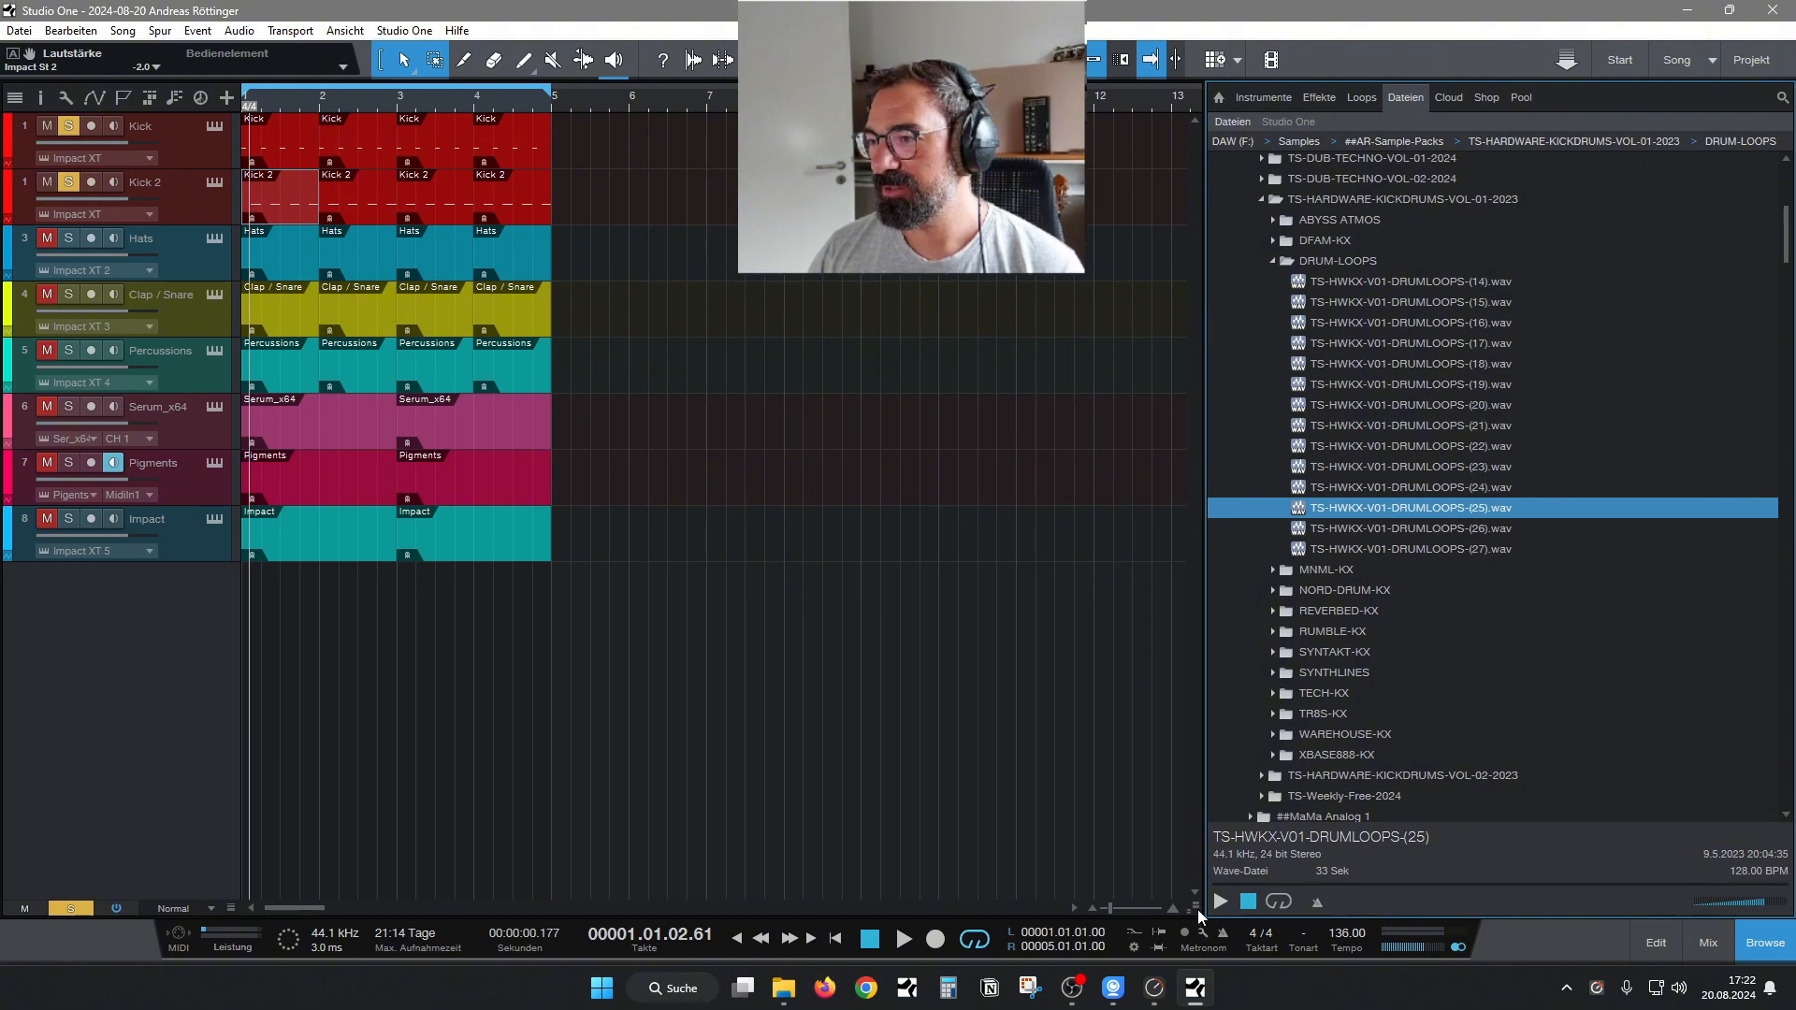
pyautogui.click(1453, 529)
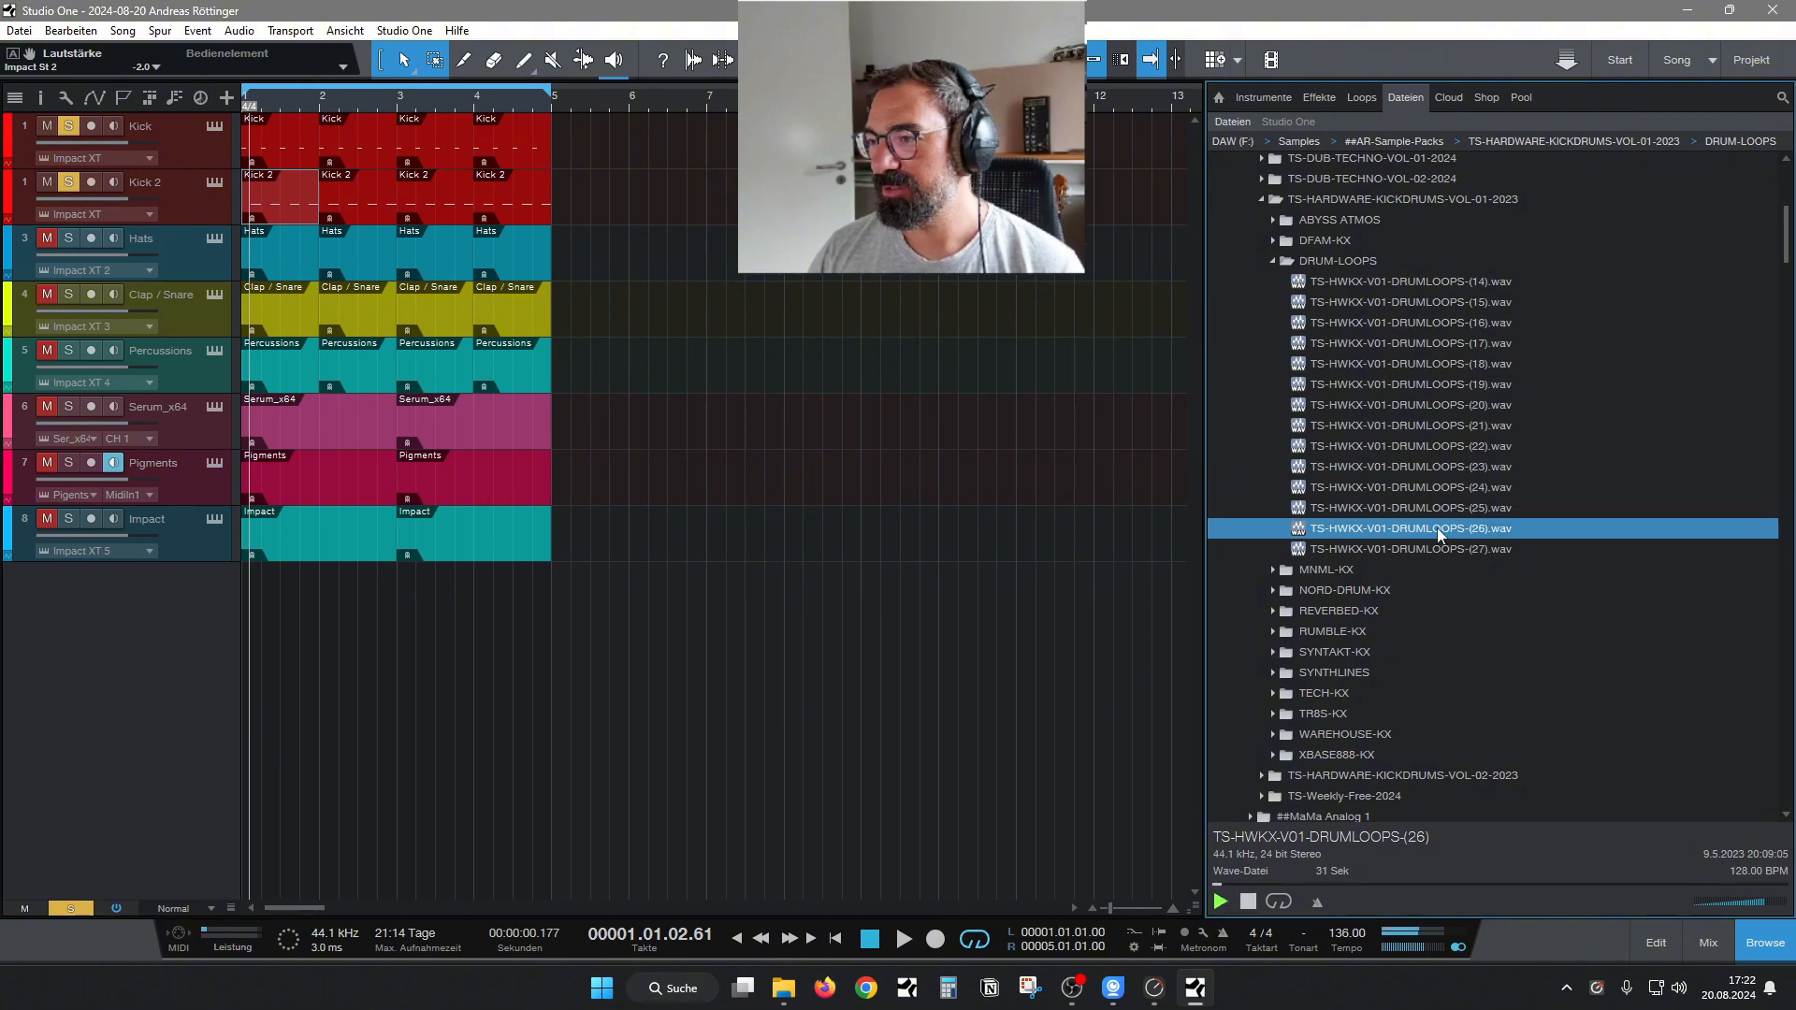
pyautogui.click(1396, 495)
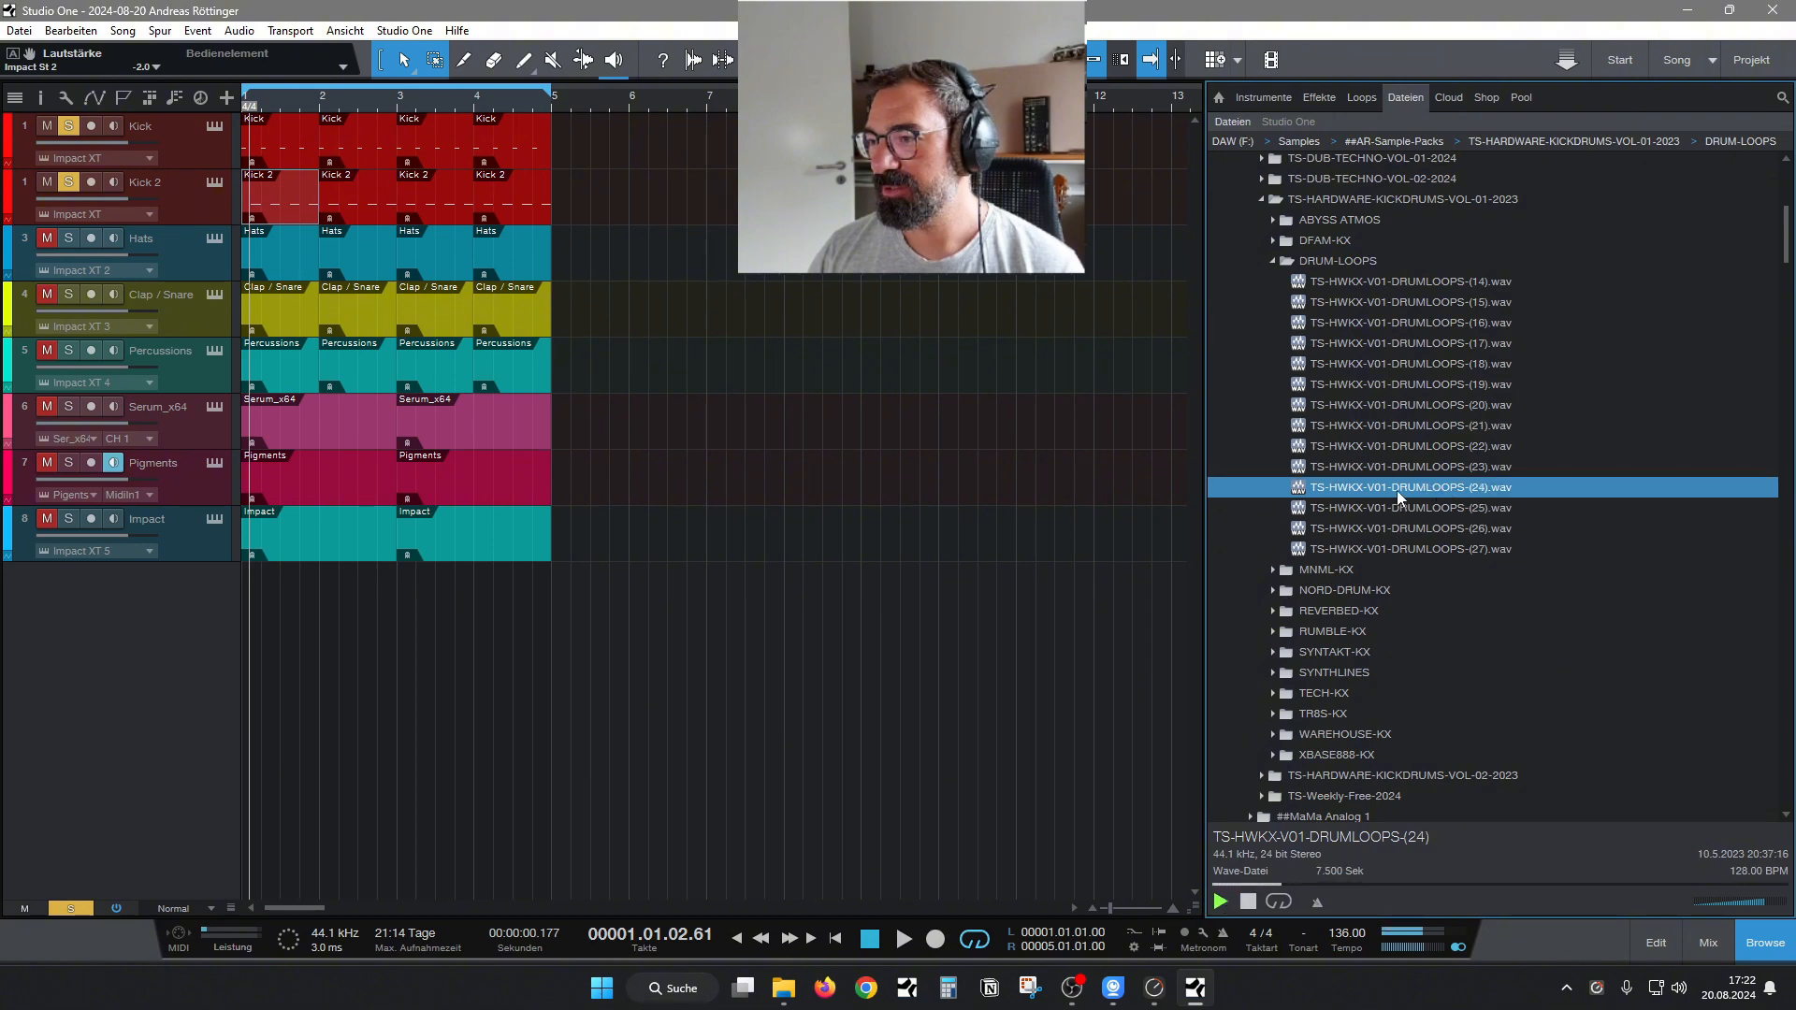
pyautogui.moveTo(1400, 487); pyautogui.dragTo(280, 602)
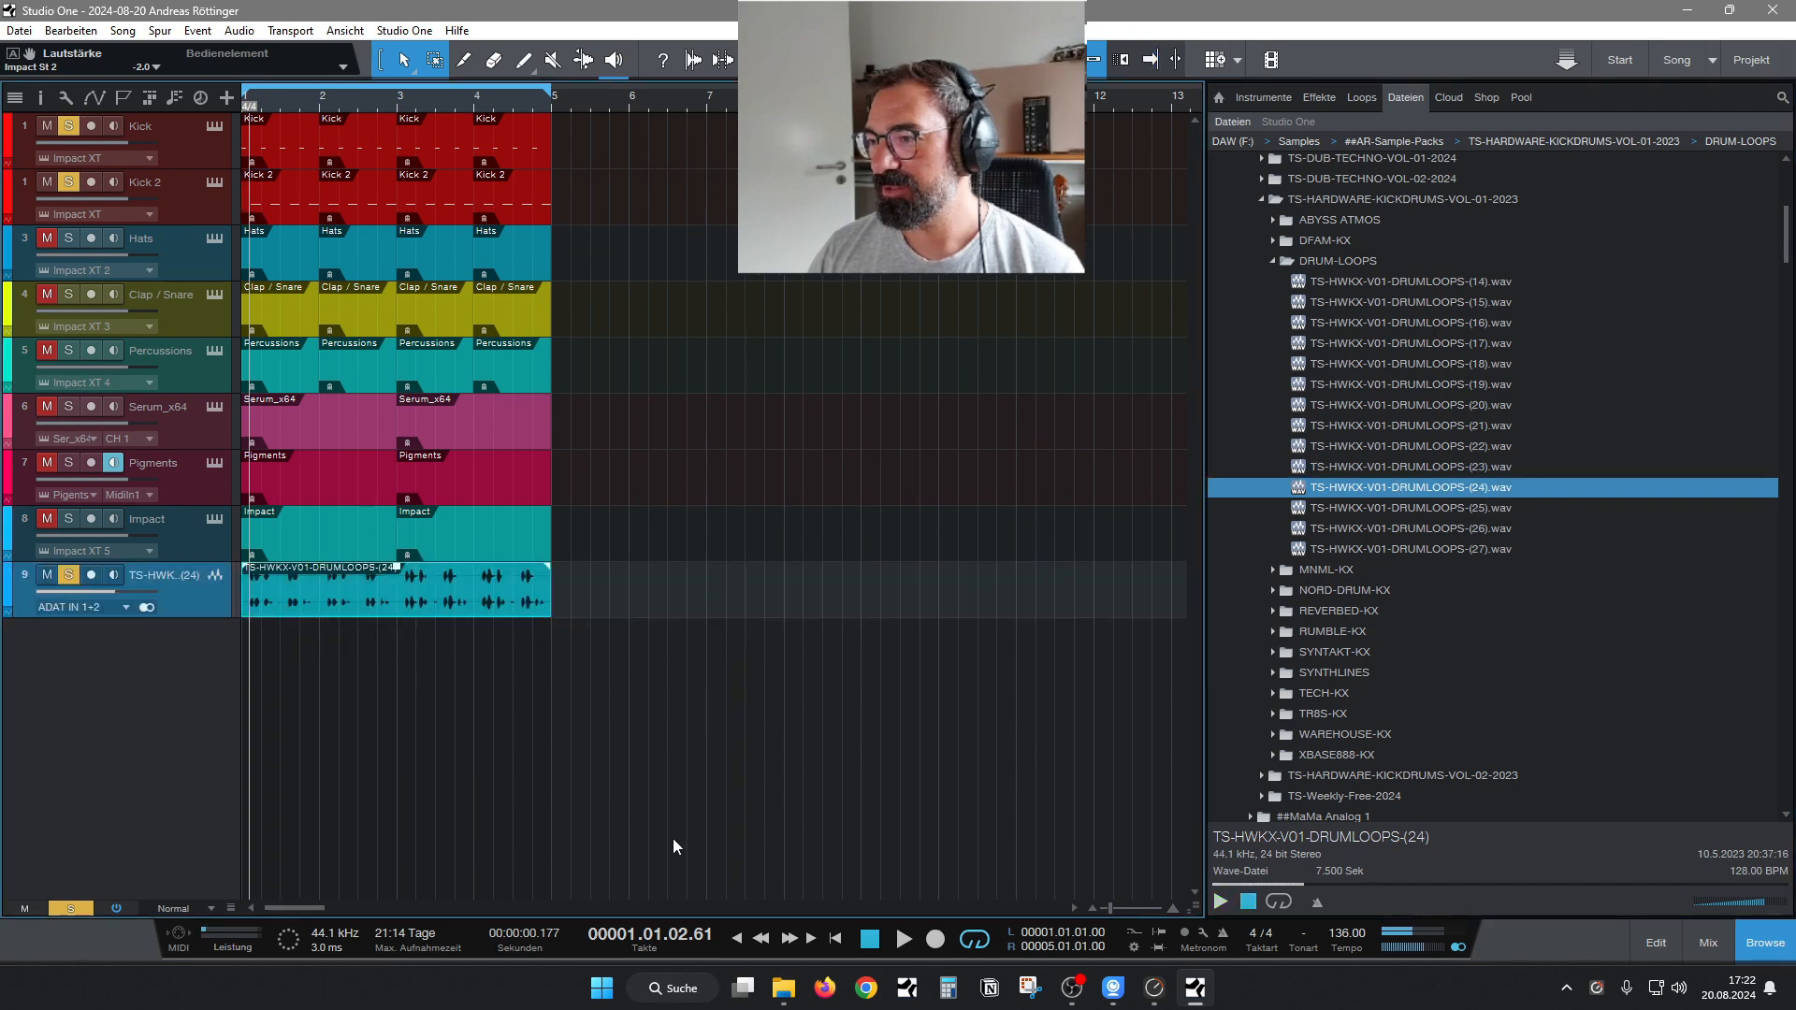
# Return to the song start, clear all track solos, and play the full arrangement with the drum loop.
pyautogui.click(837, 941)
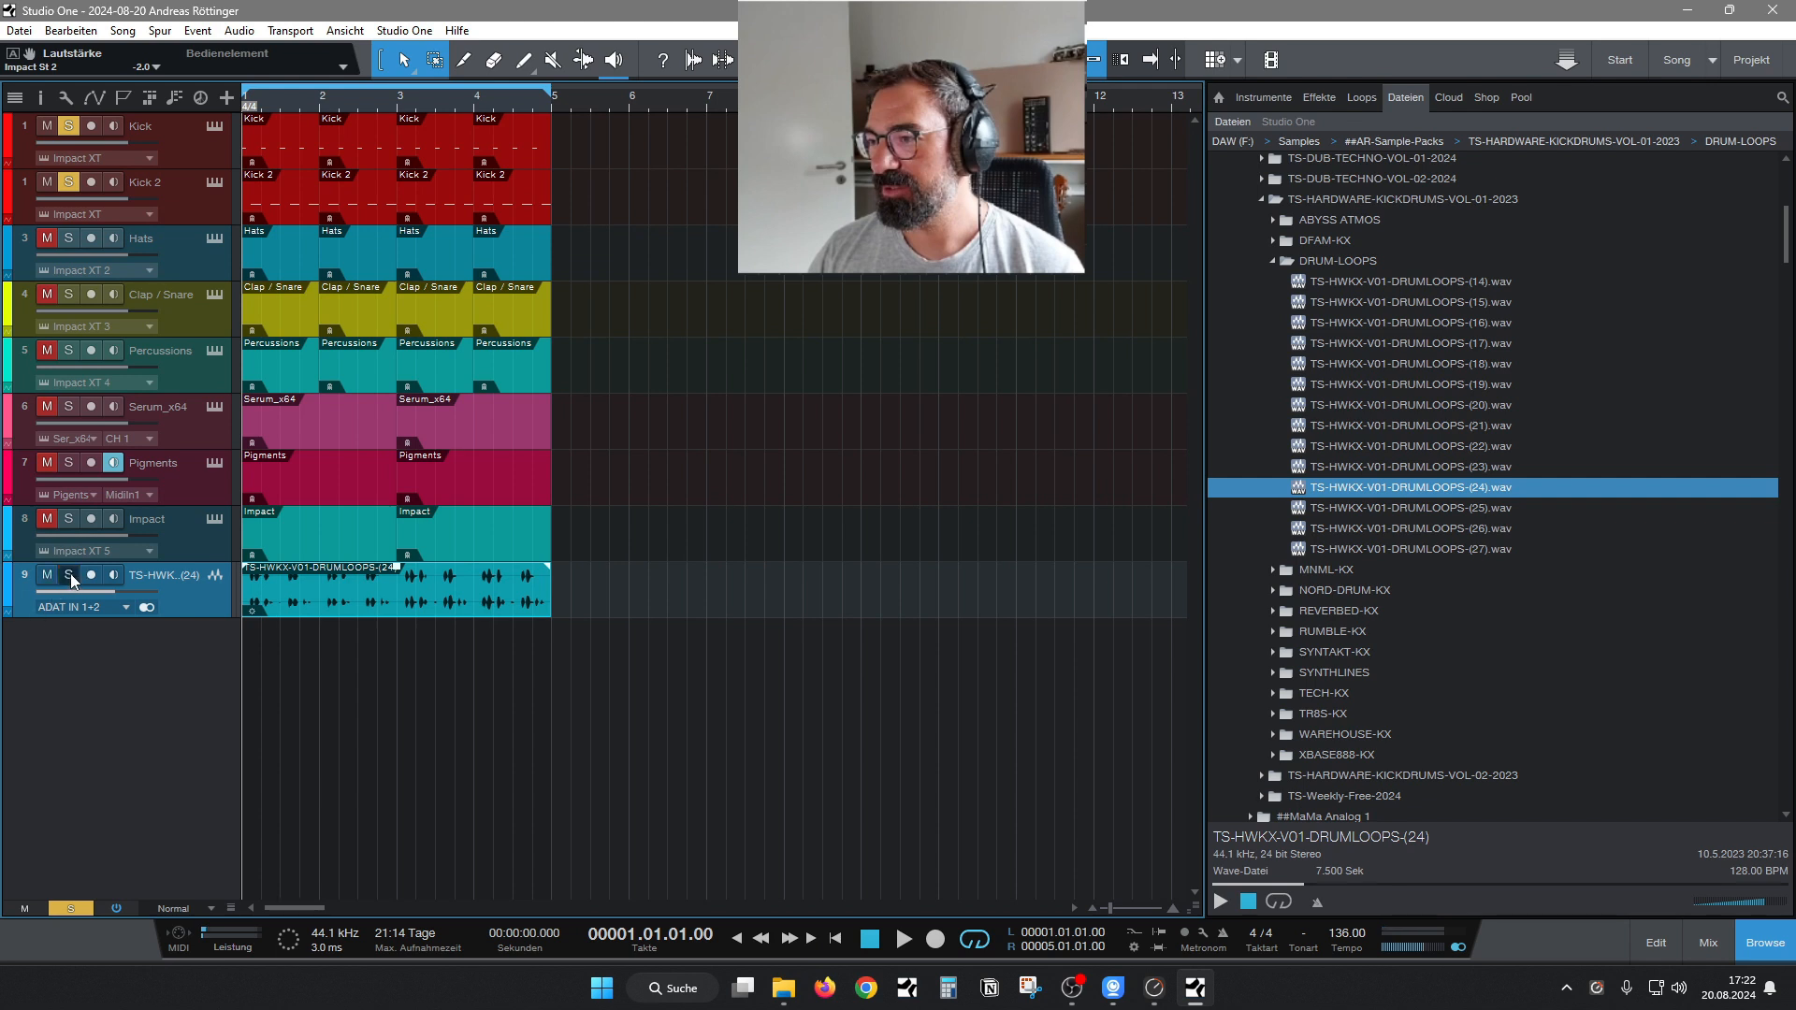
pyautogui.click(76, 909)
pyautogui.press('space')
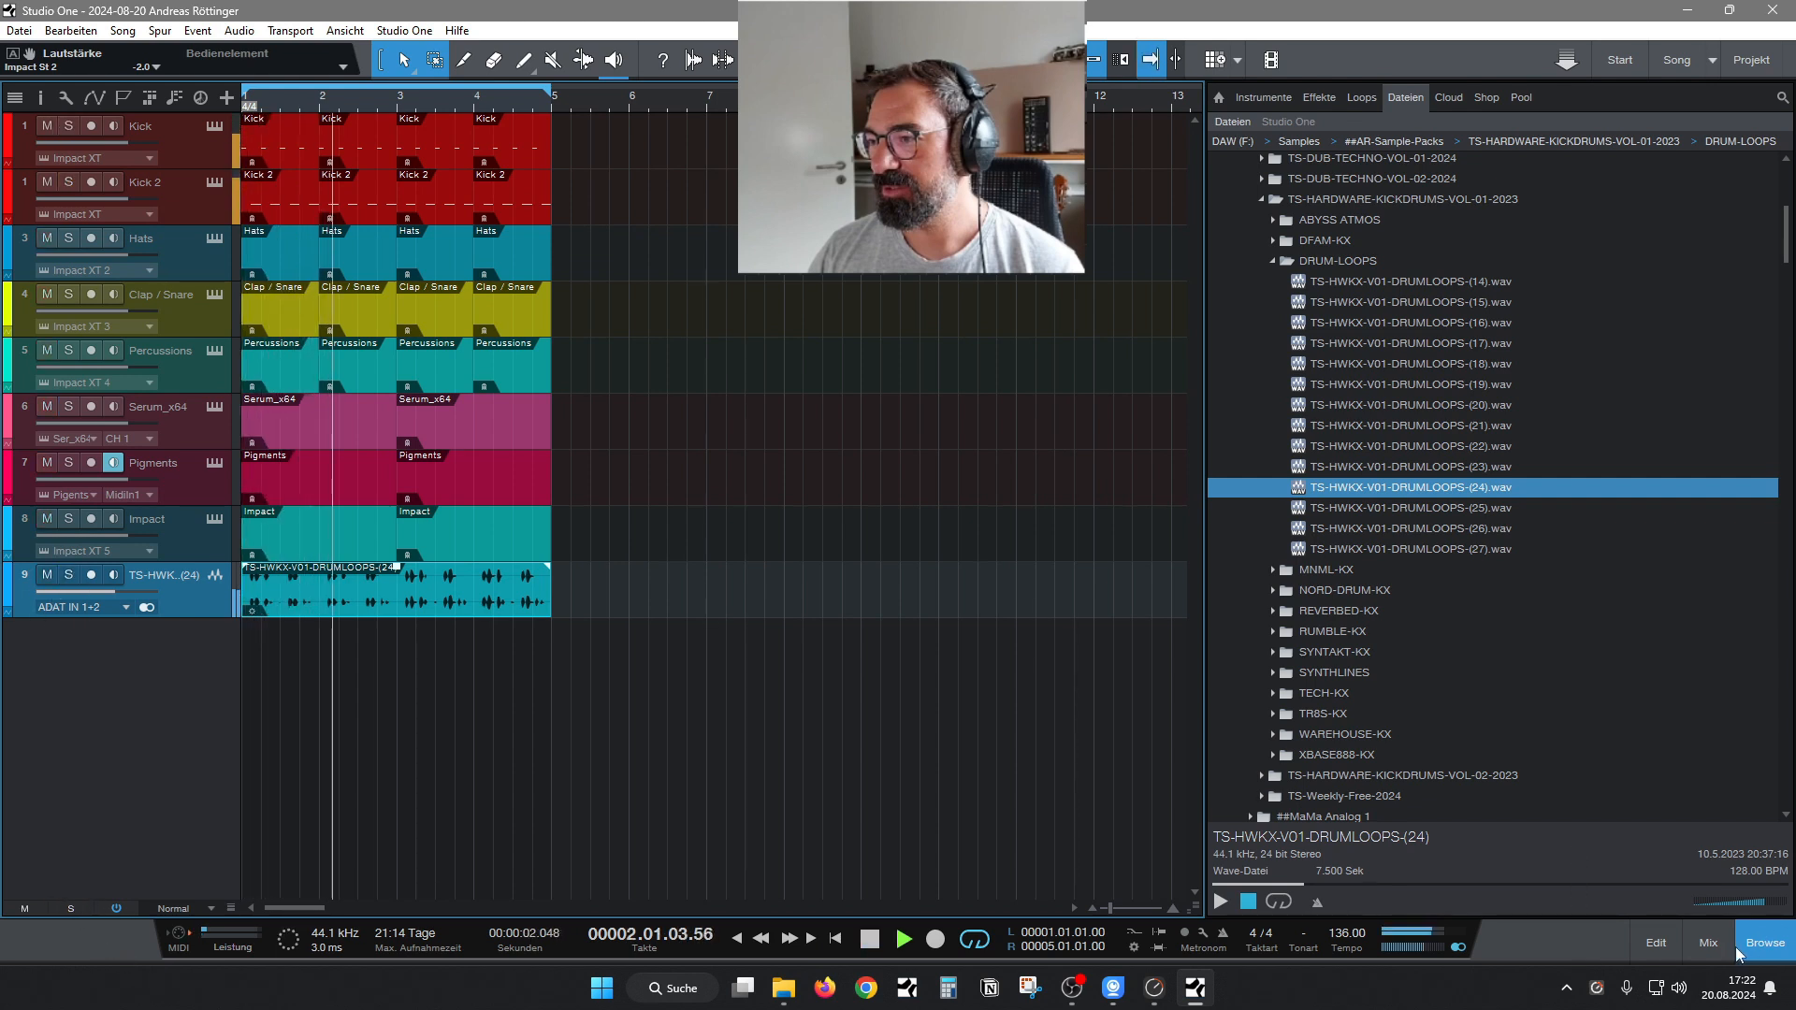
# Copy the Mixtool insert from the Impact St 1 channel to the drum loop channel and reset the loop channel's volume to 0 dB.
pyautogui.click(1709, 943)
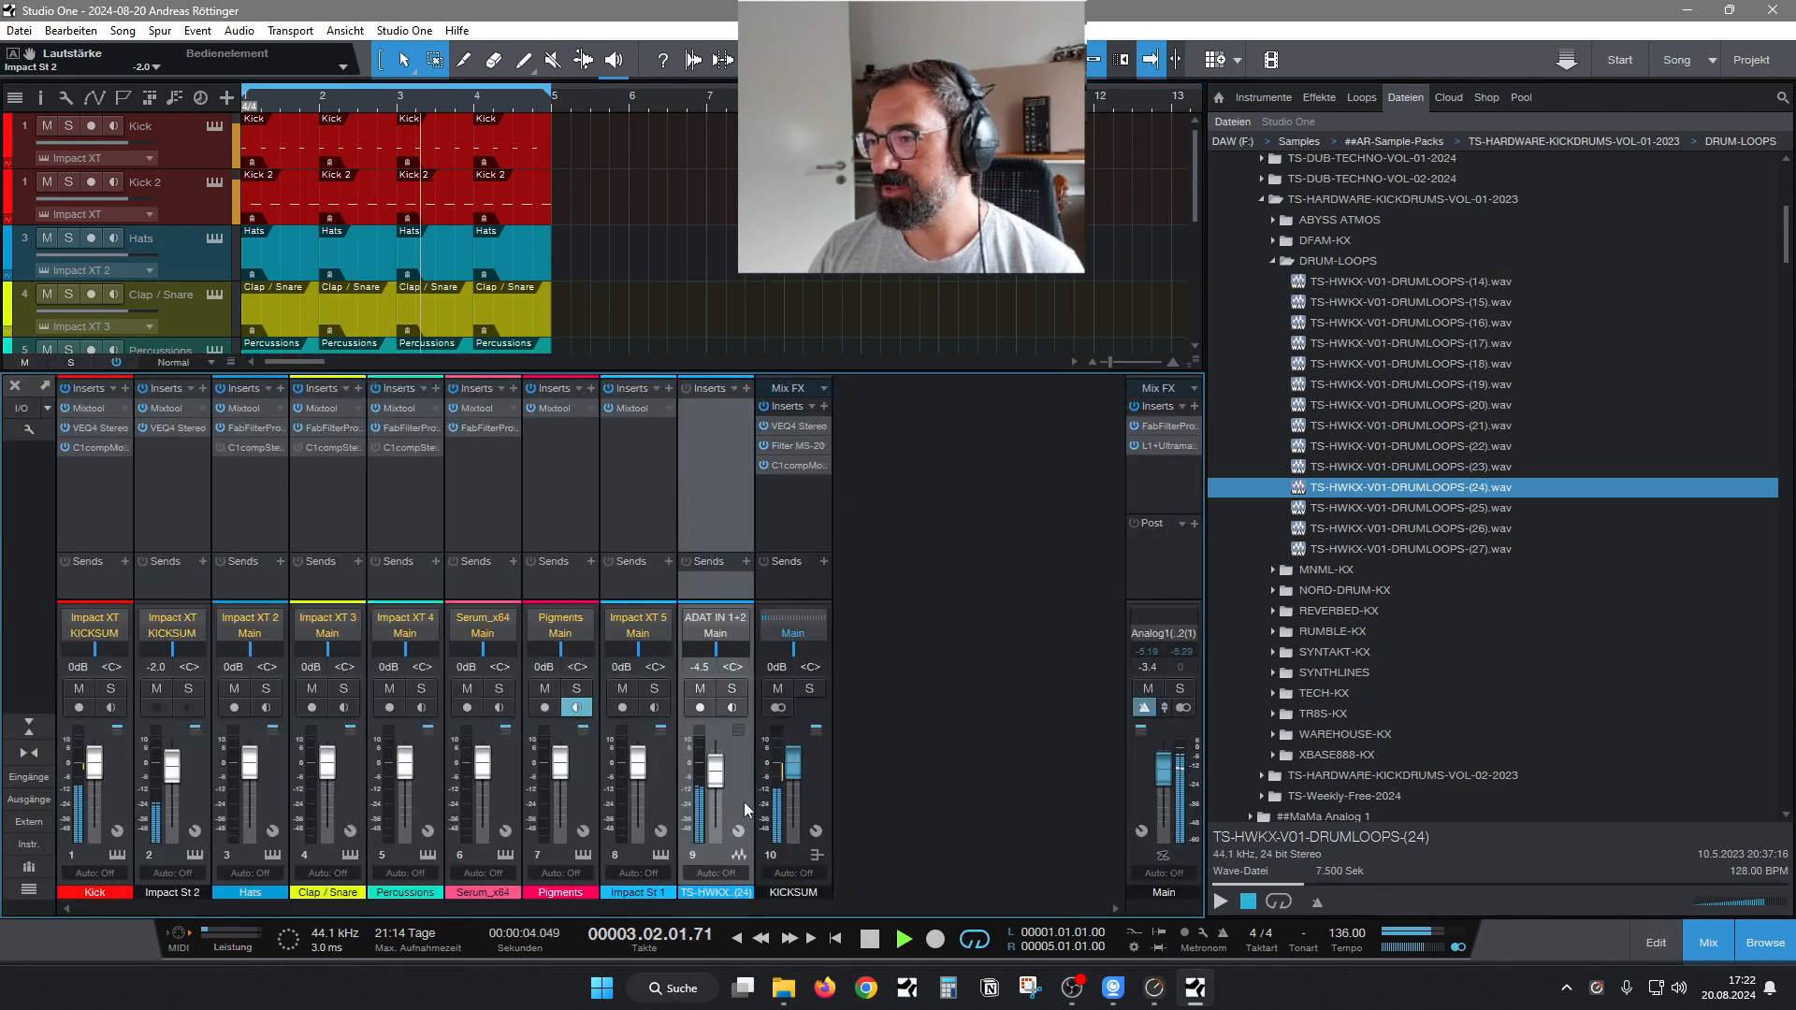
pyautogui.moveTo(650, 419); pyautogui.dragTo(693, 416)
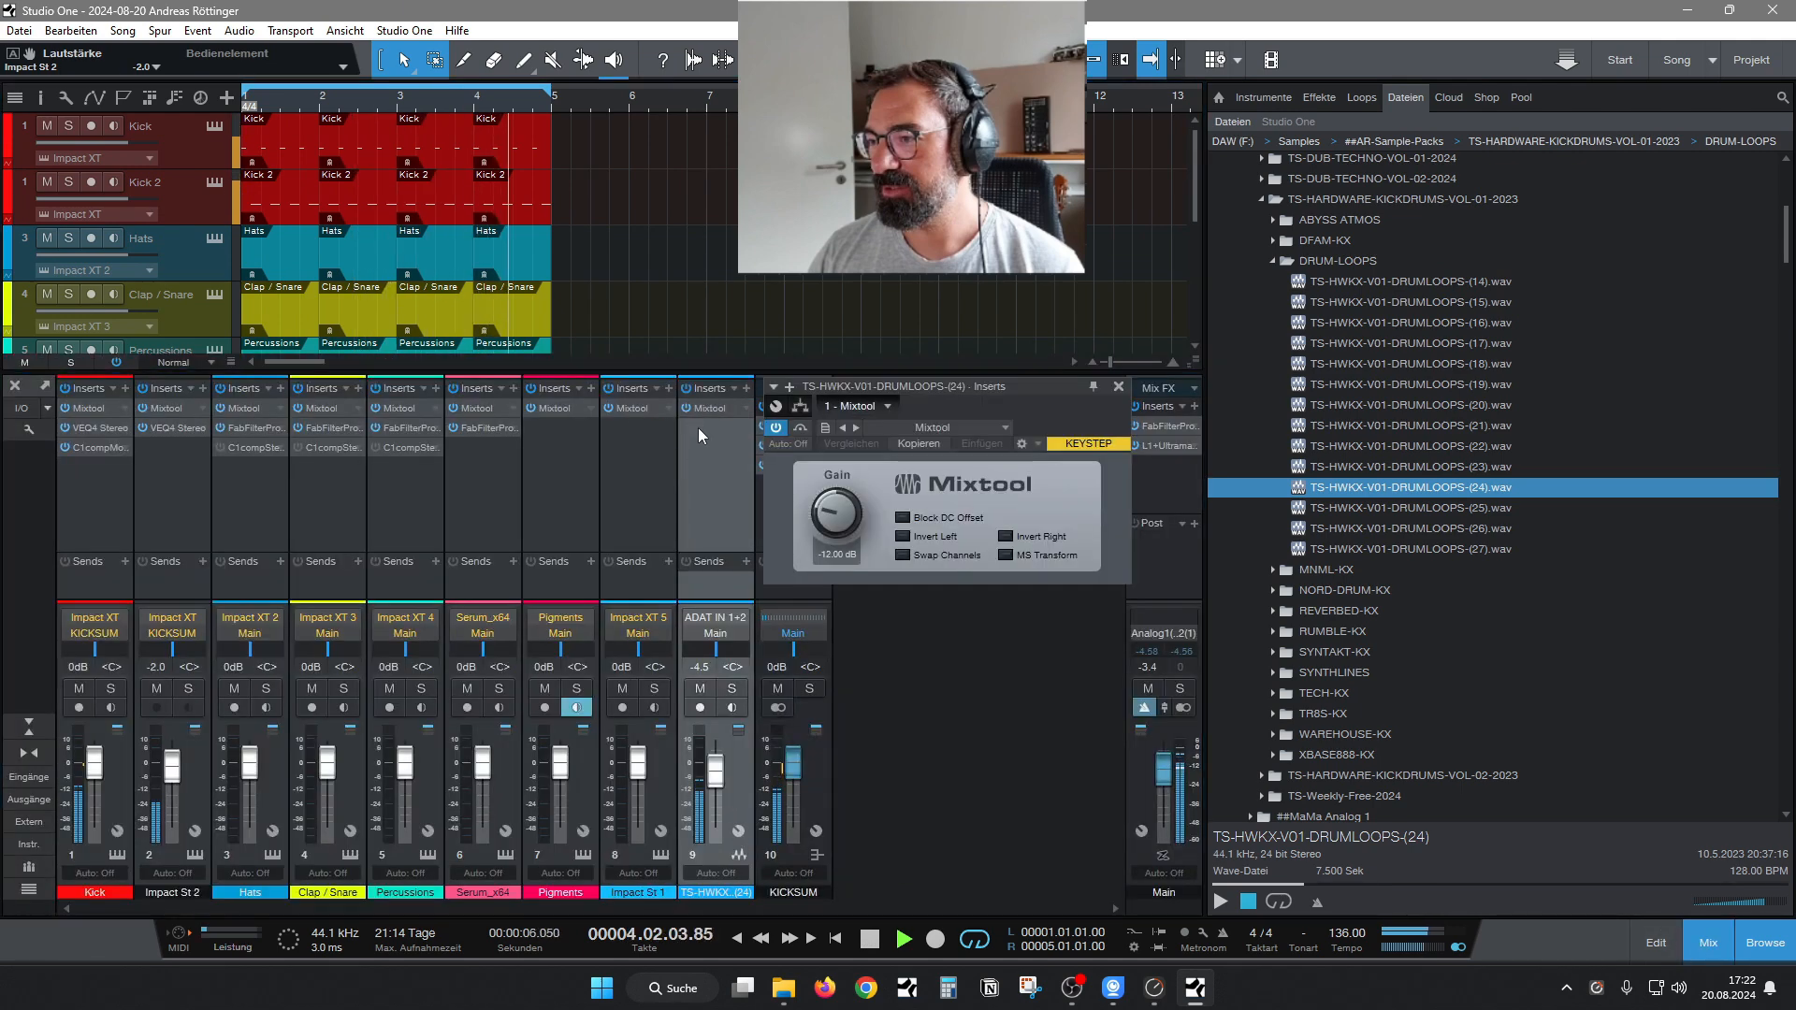
pyautogui.click(1118, 386)
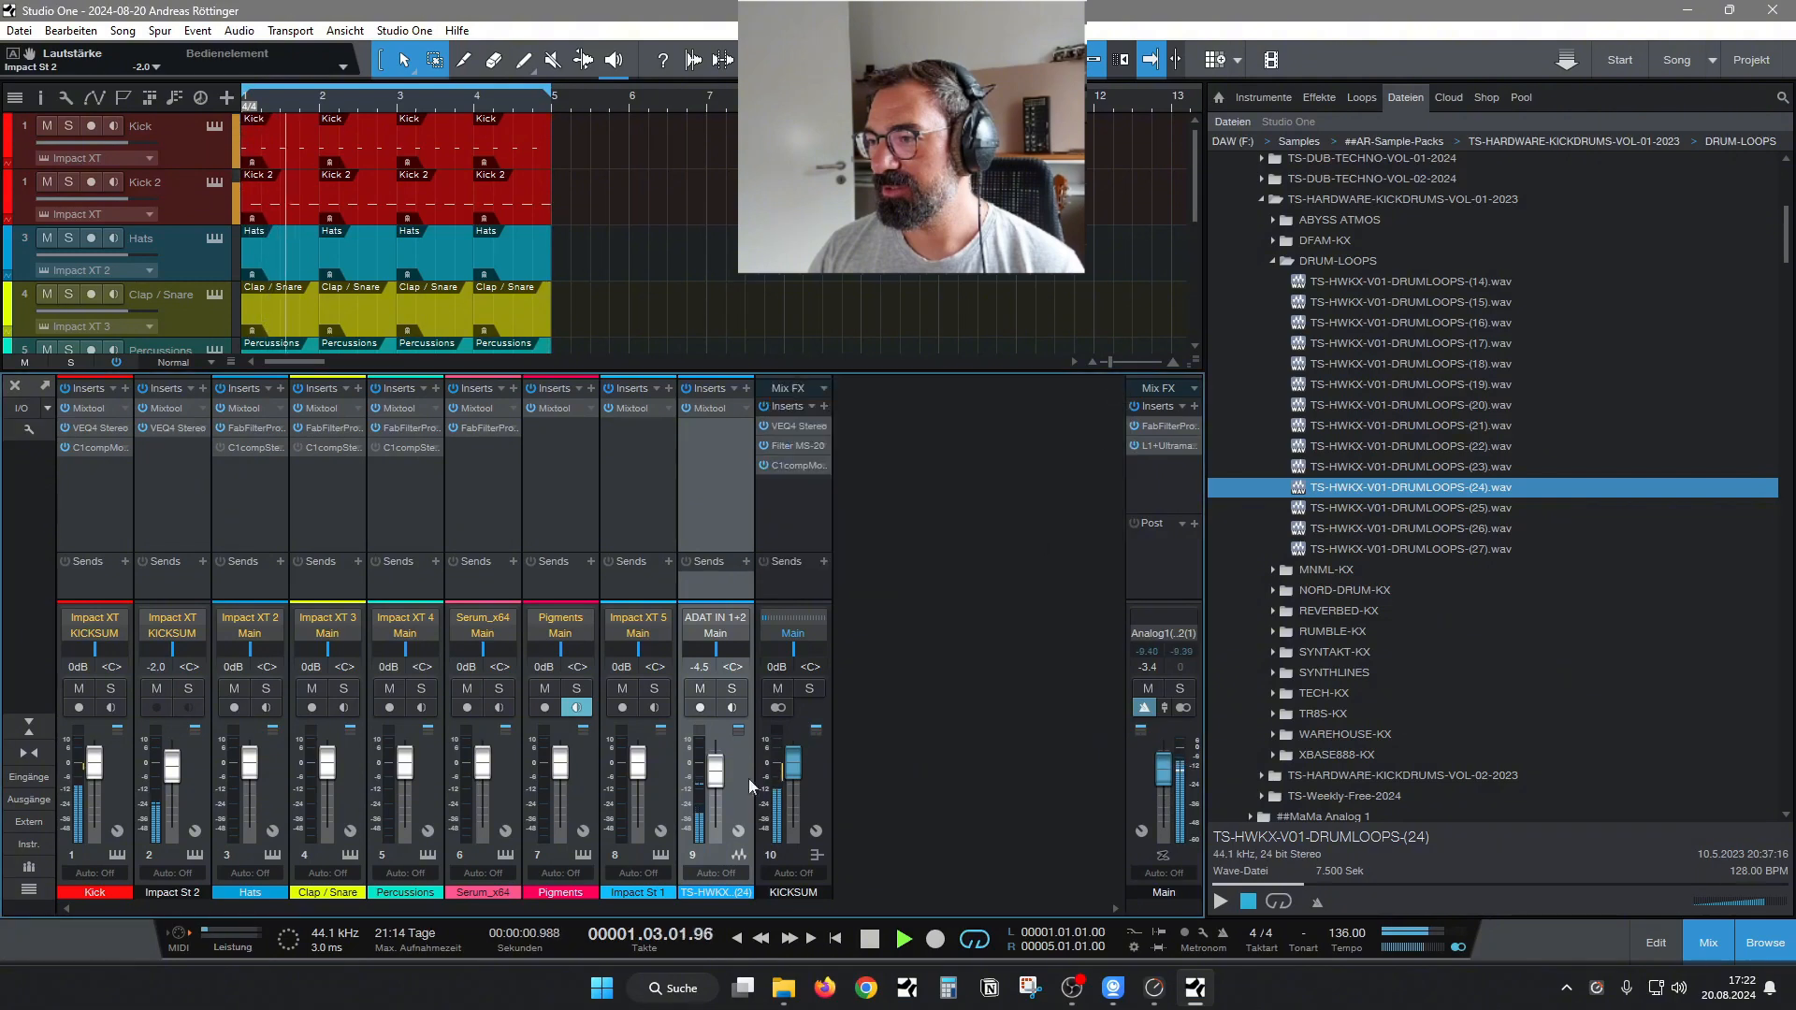
pyautogui.keyDown('alt'); pyautogui.click(717, 781); pyautogui.keyUp('alt')
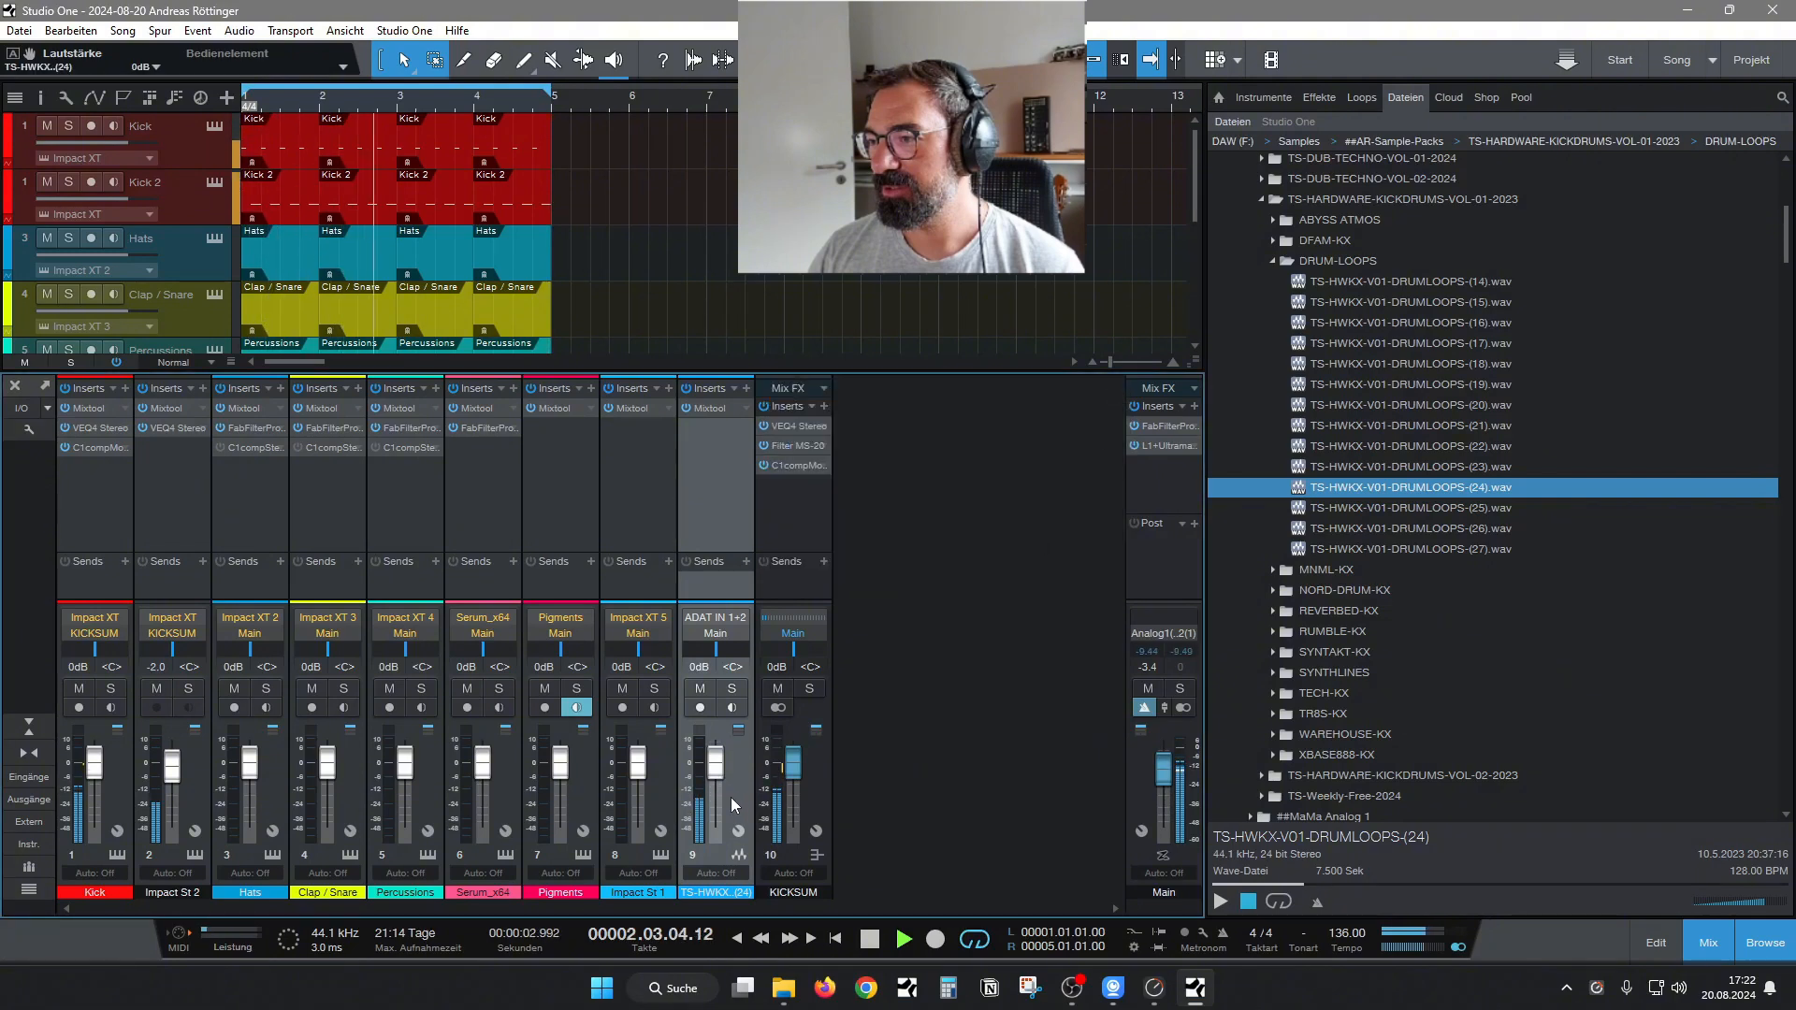
# Hide the mixer, collapse the DRUM-LOOPS sample folder, and stop playback.
pyautogui.click(1719, 946)
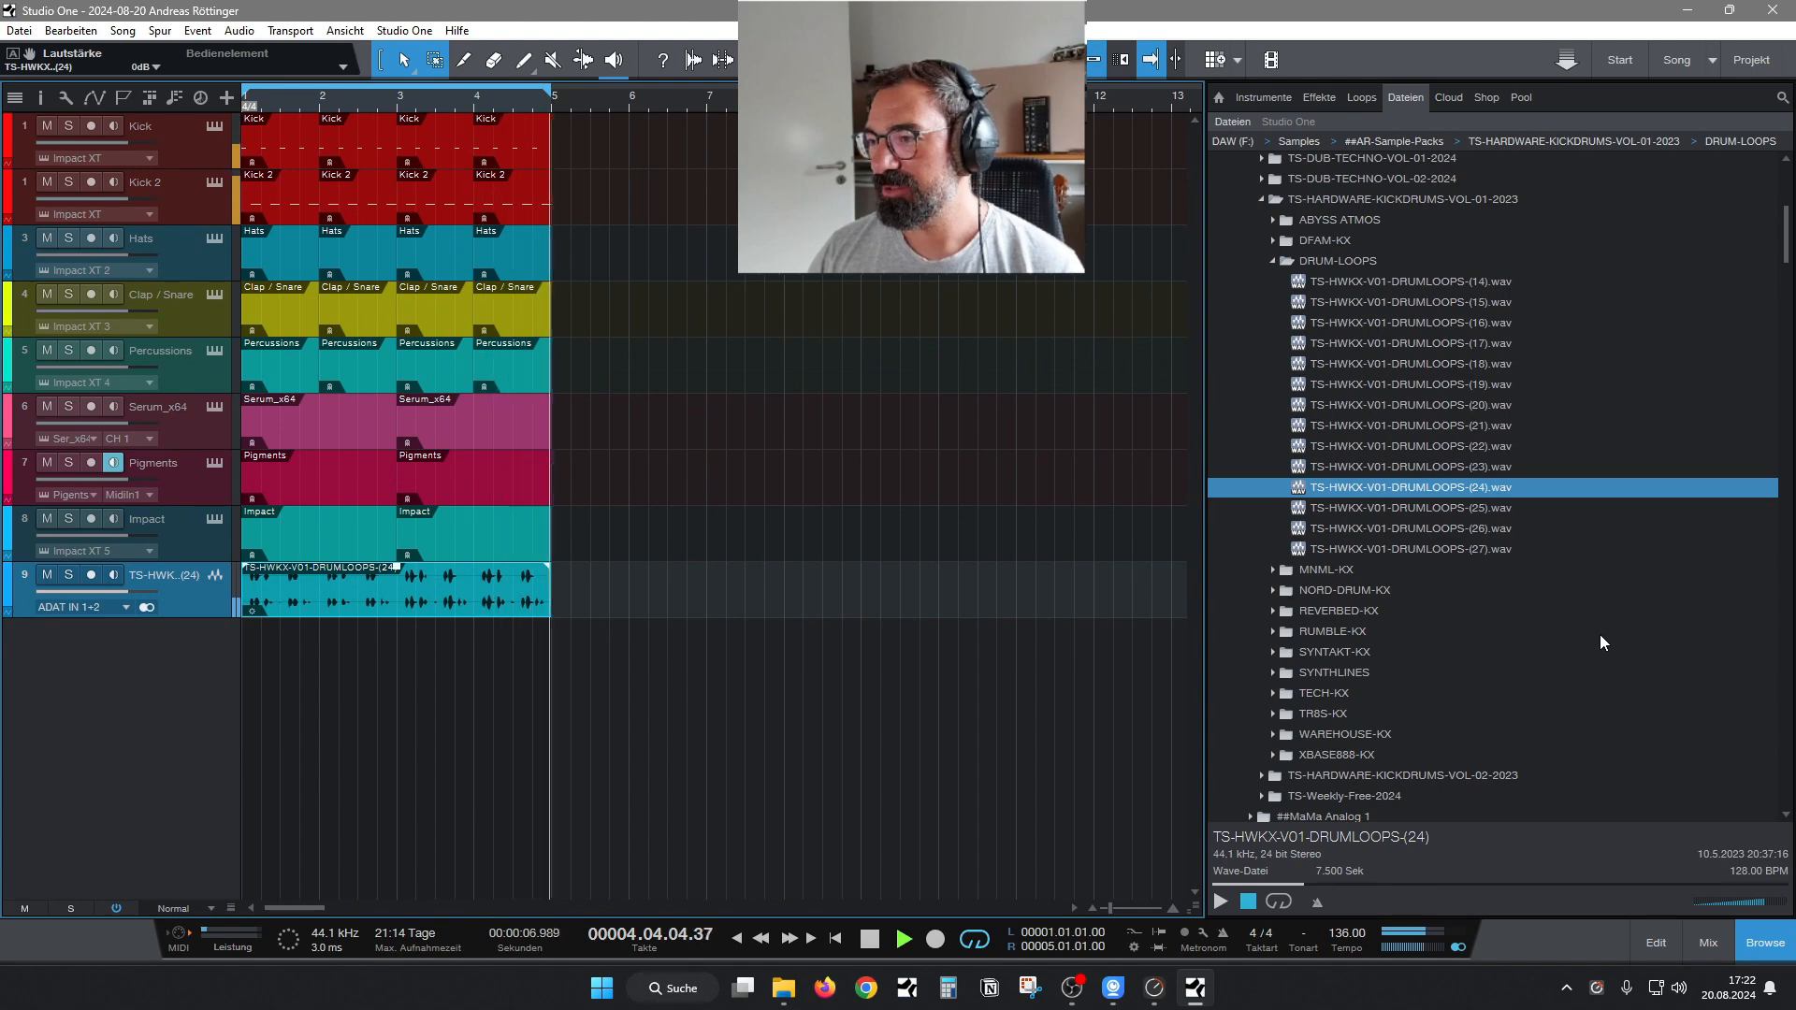
pyautogui.click(1273, 260)
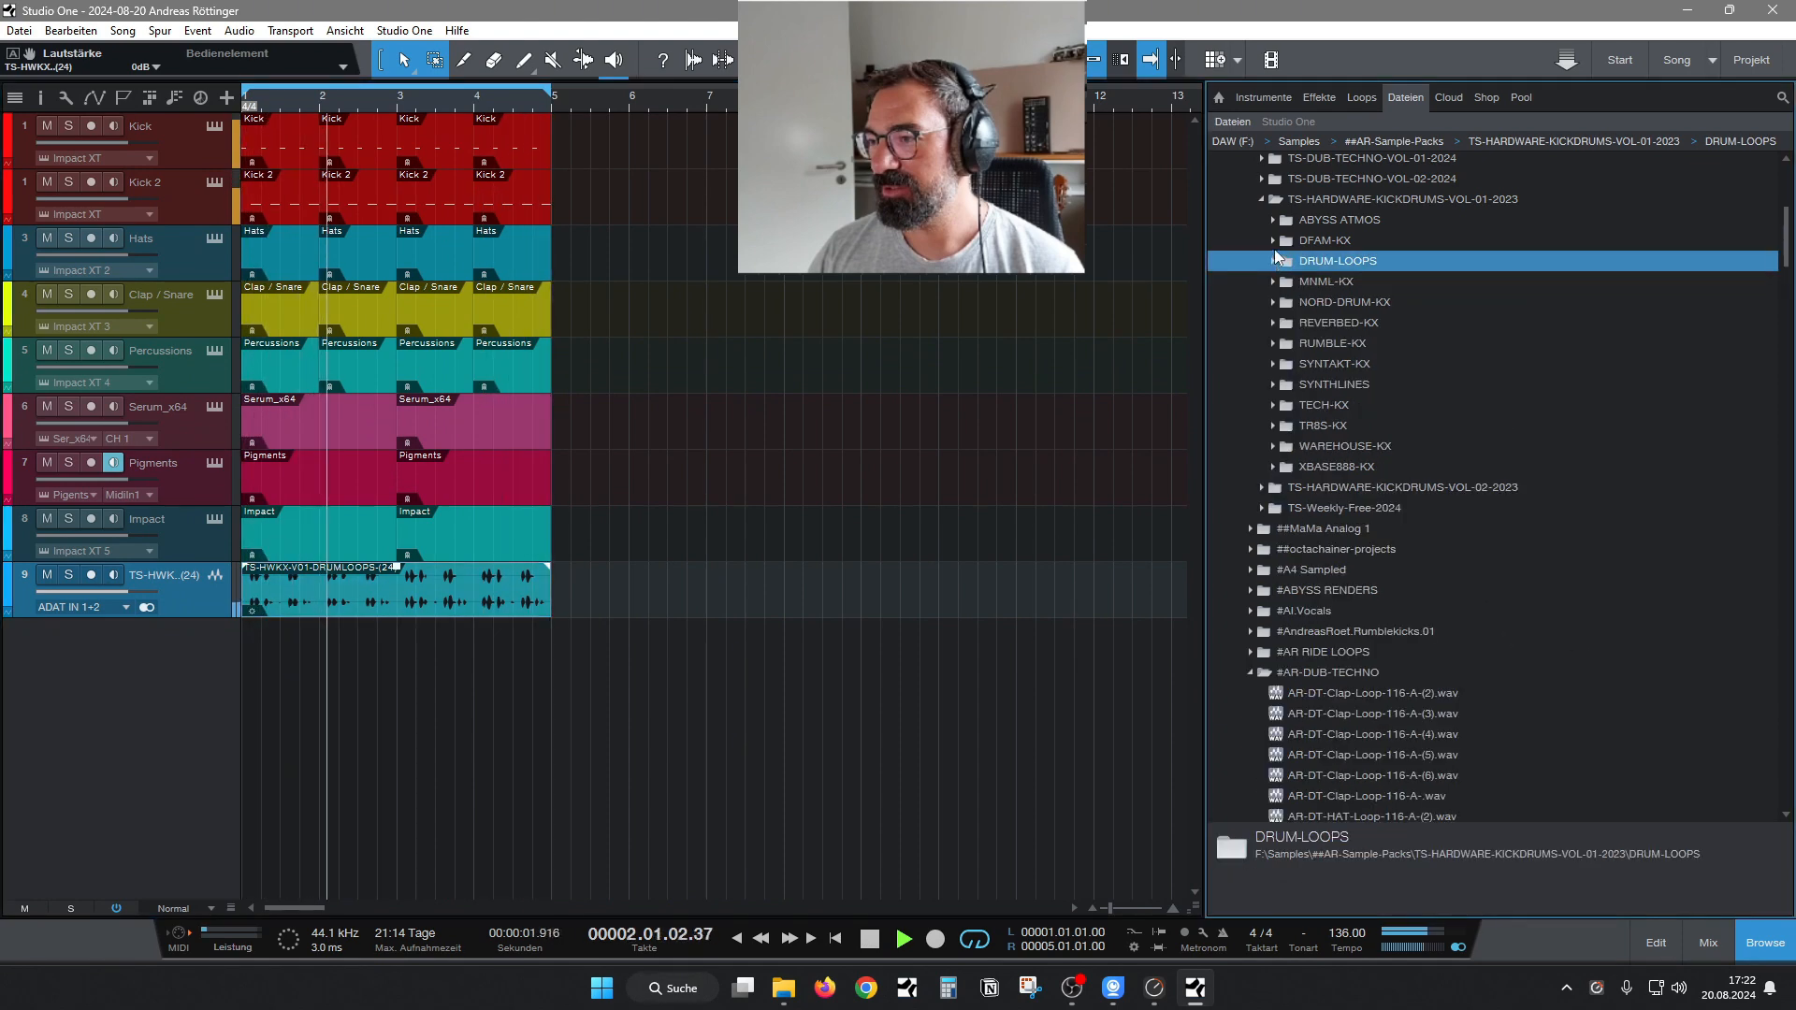
pyautogui.press('space')
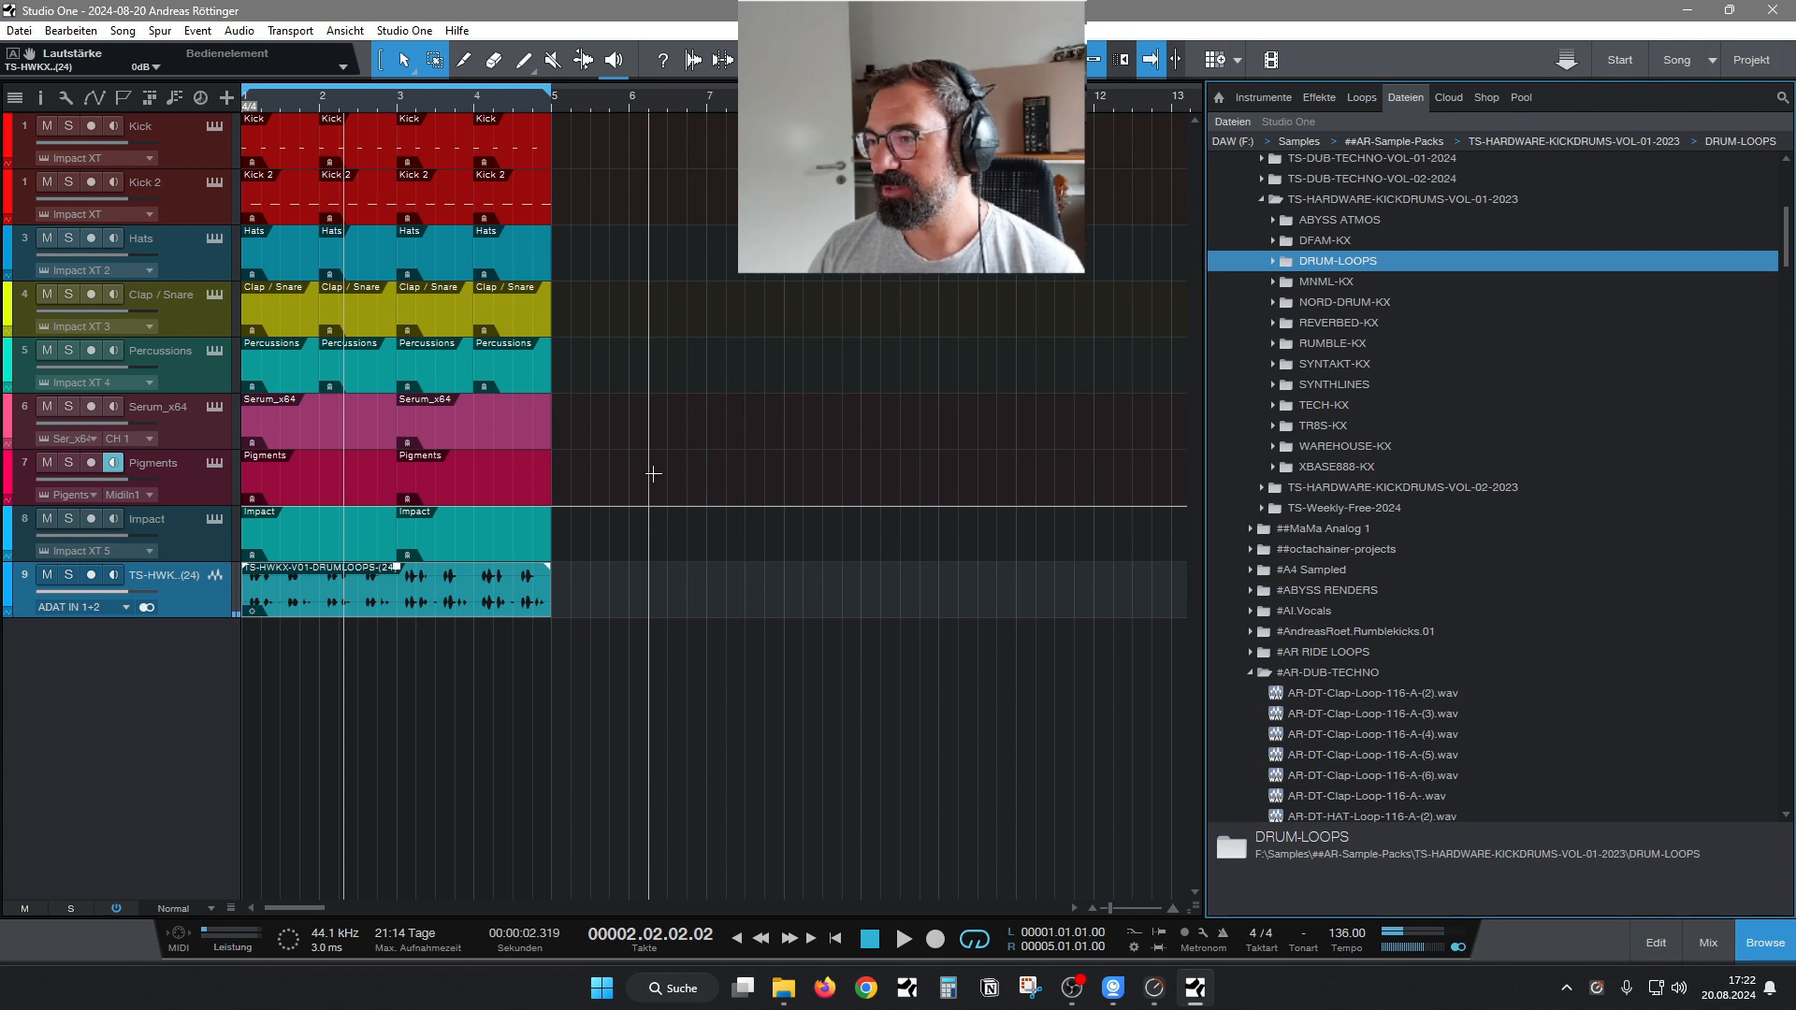
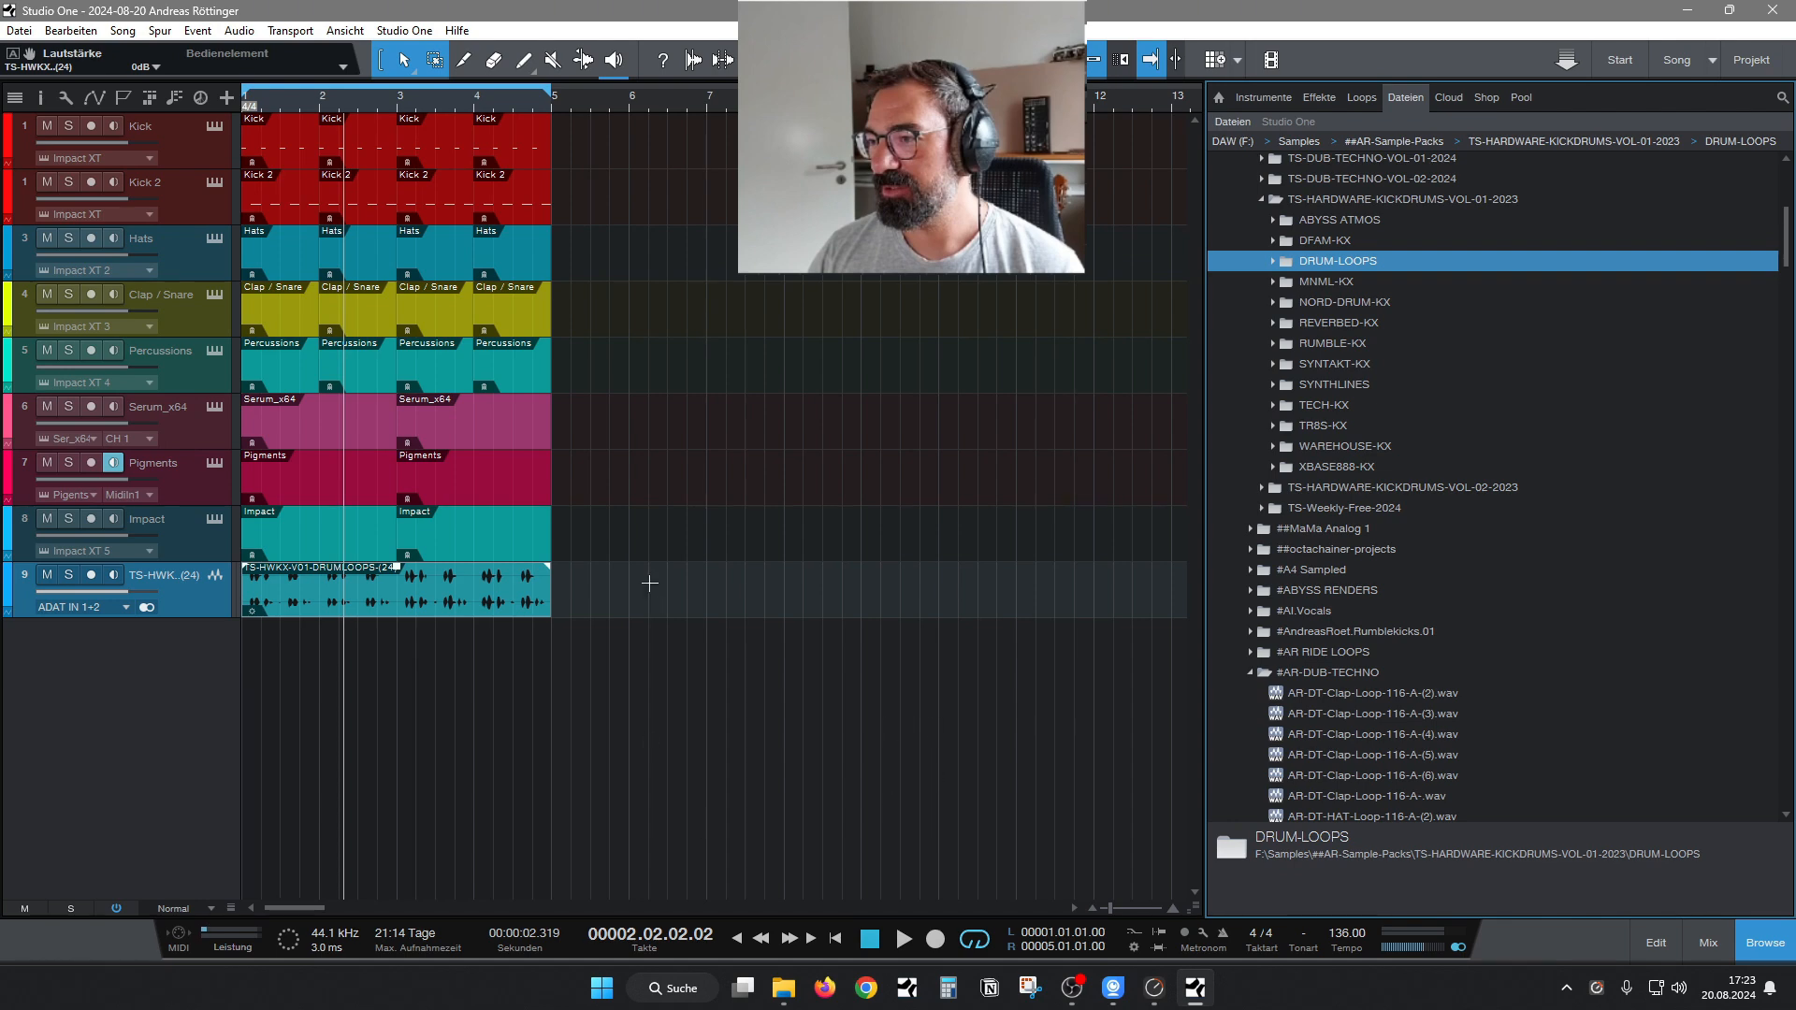
# Open the first Kick 2 pattern and its Impact XT instrument, and zoom in on the start of the C#2 pad's waveform.
pyautogui.doubleClick(300, 204)
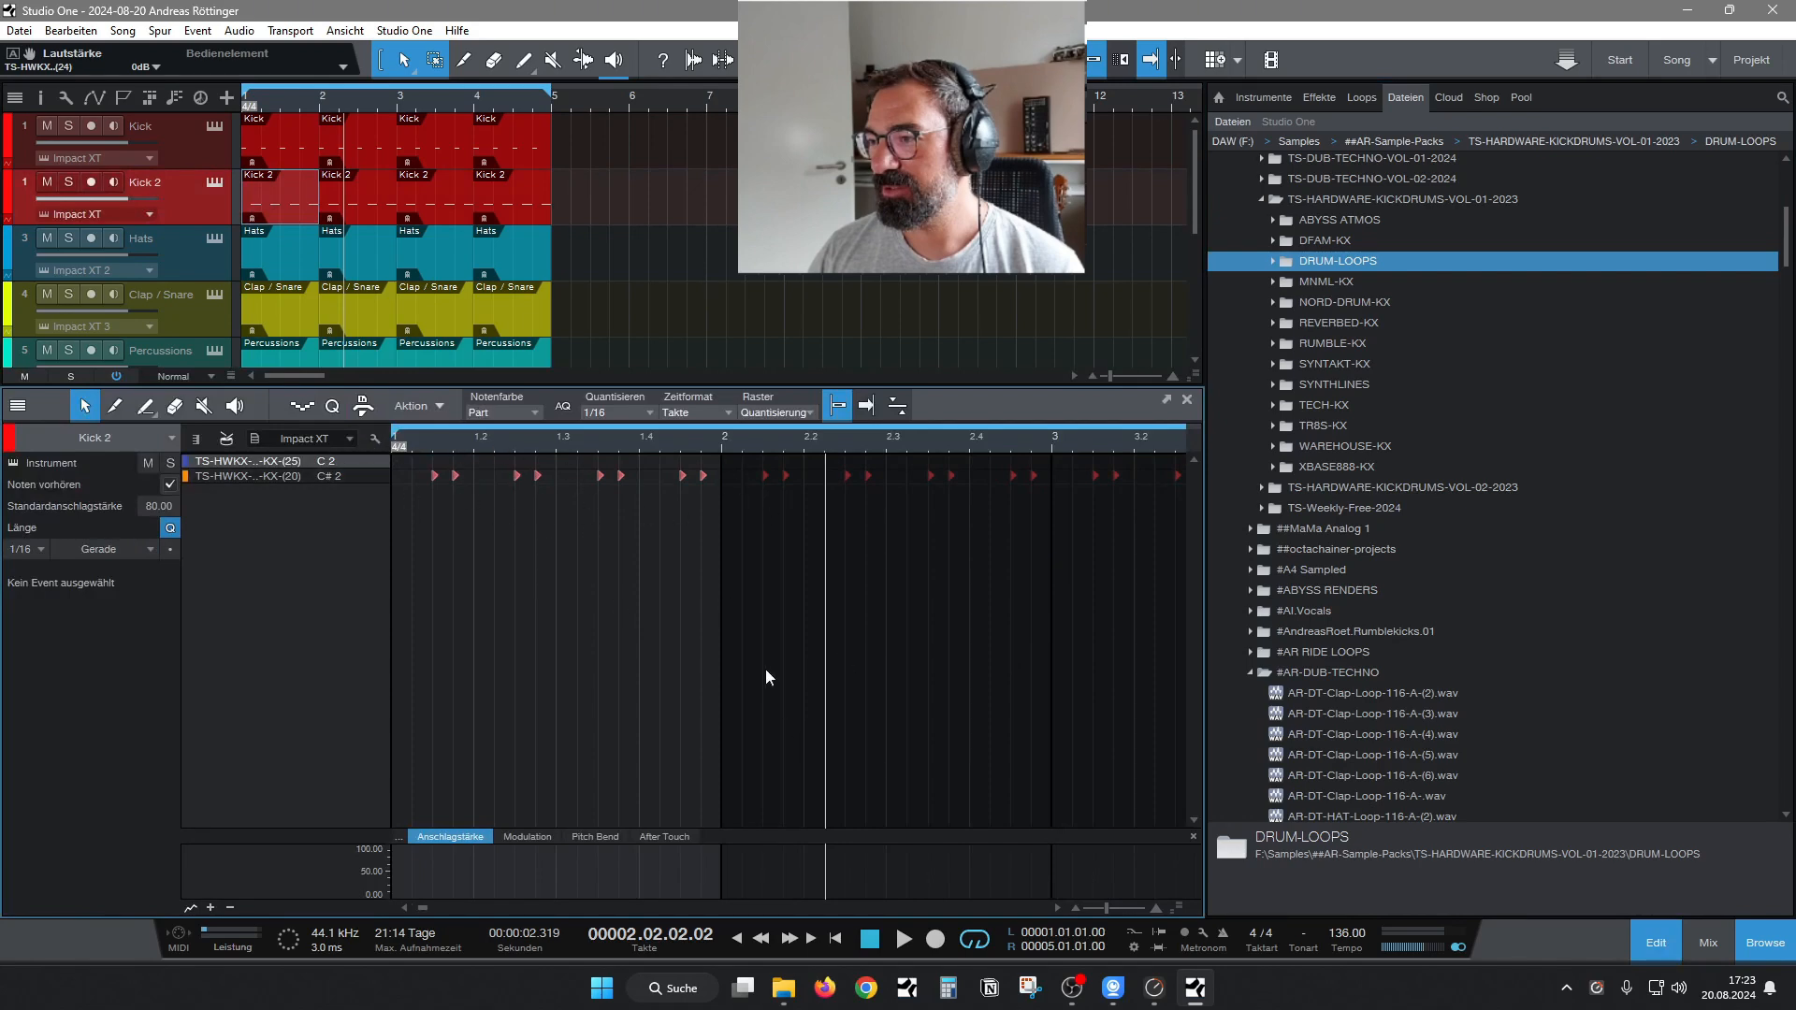
pyautogui.click(217, 183)
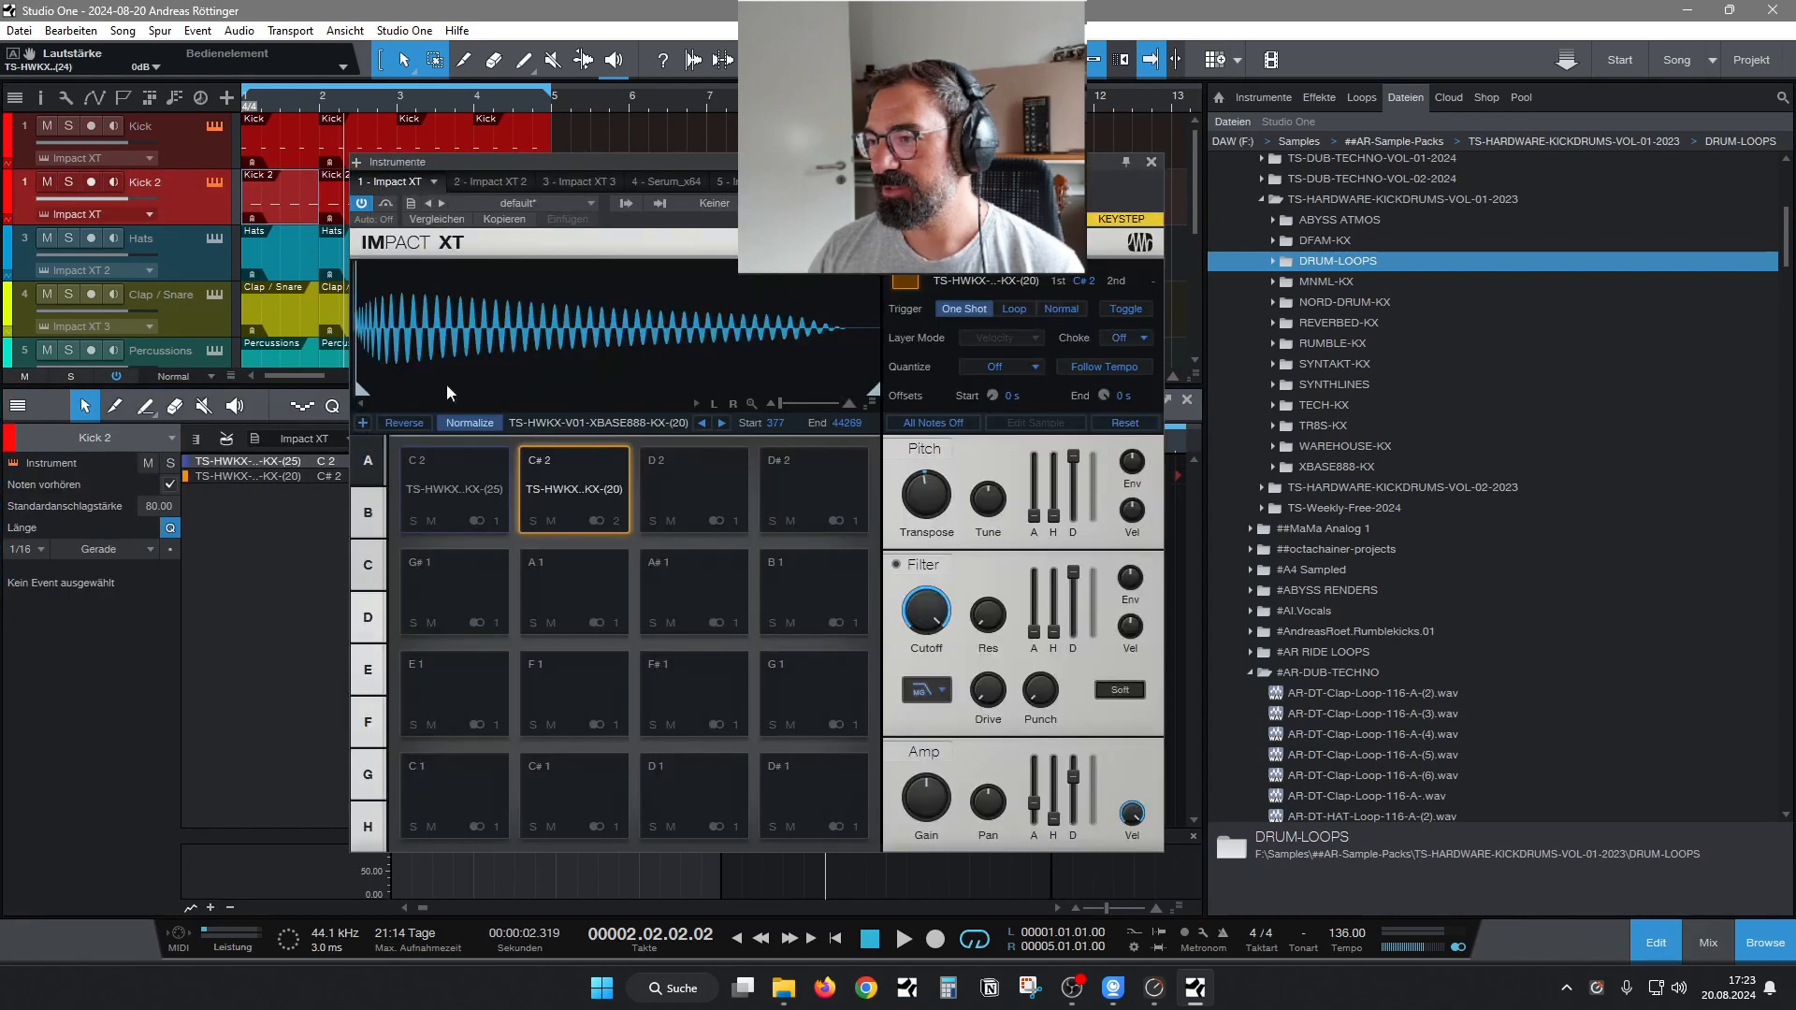
pyautogui.moveTo(384, 376)
pyautogui.mouseDown()
pyautogui.moveTo(581, 435)
pyautogui.moveTo(486, 391)
pyautogui.moveTo(480, 288)
pyautogui.mouseUp()
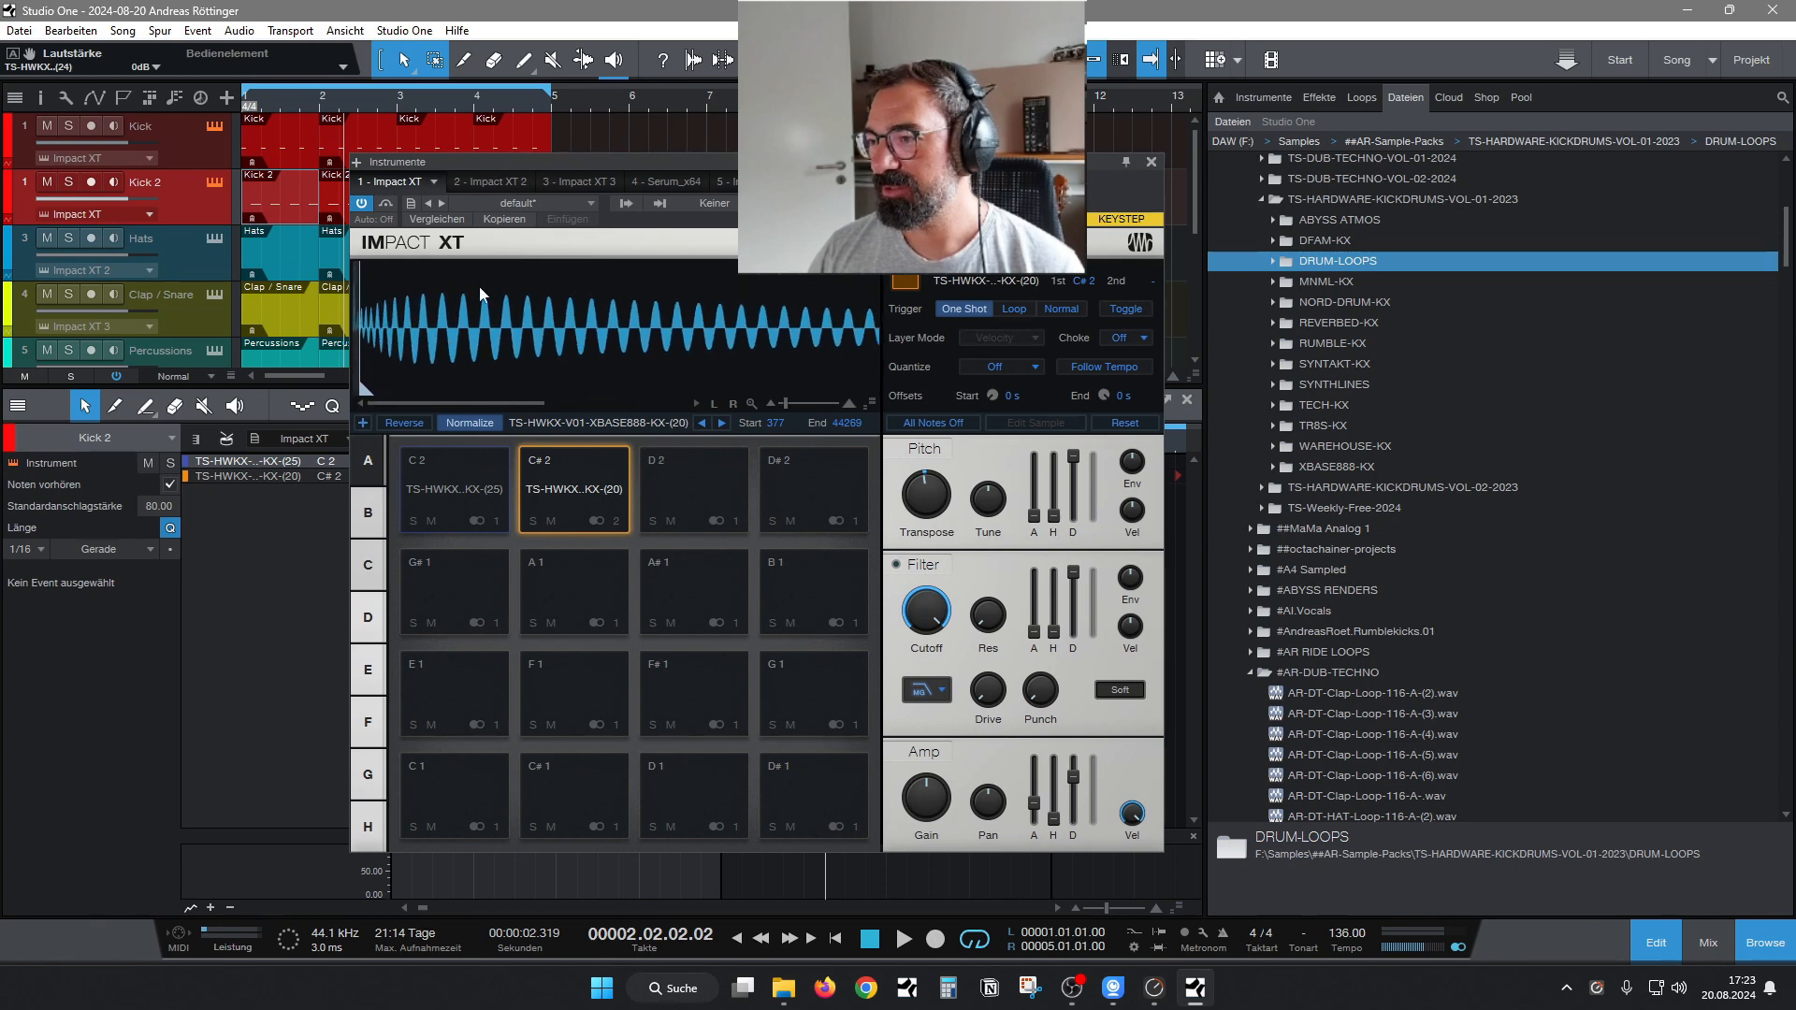
pyautogui.moveTo(394, 329); pyautogui.dragTo(580, 376)
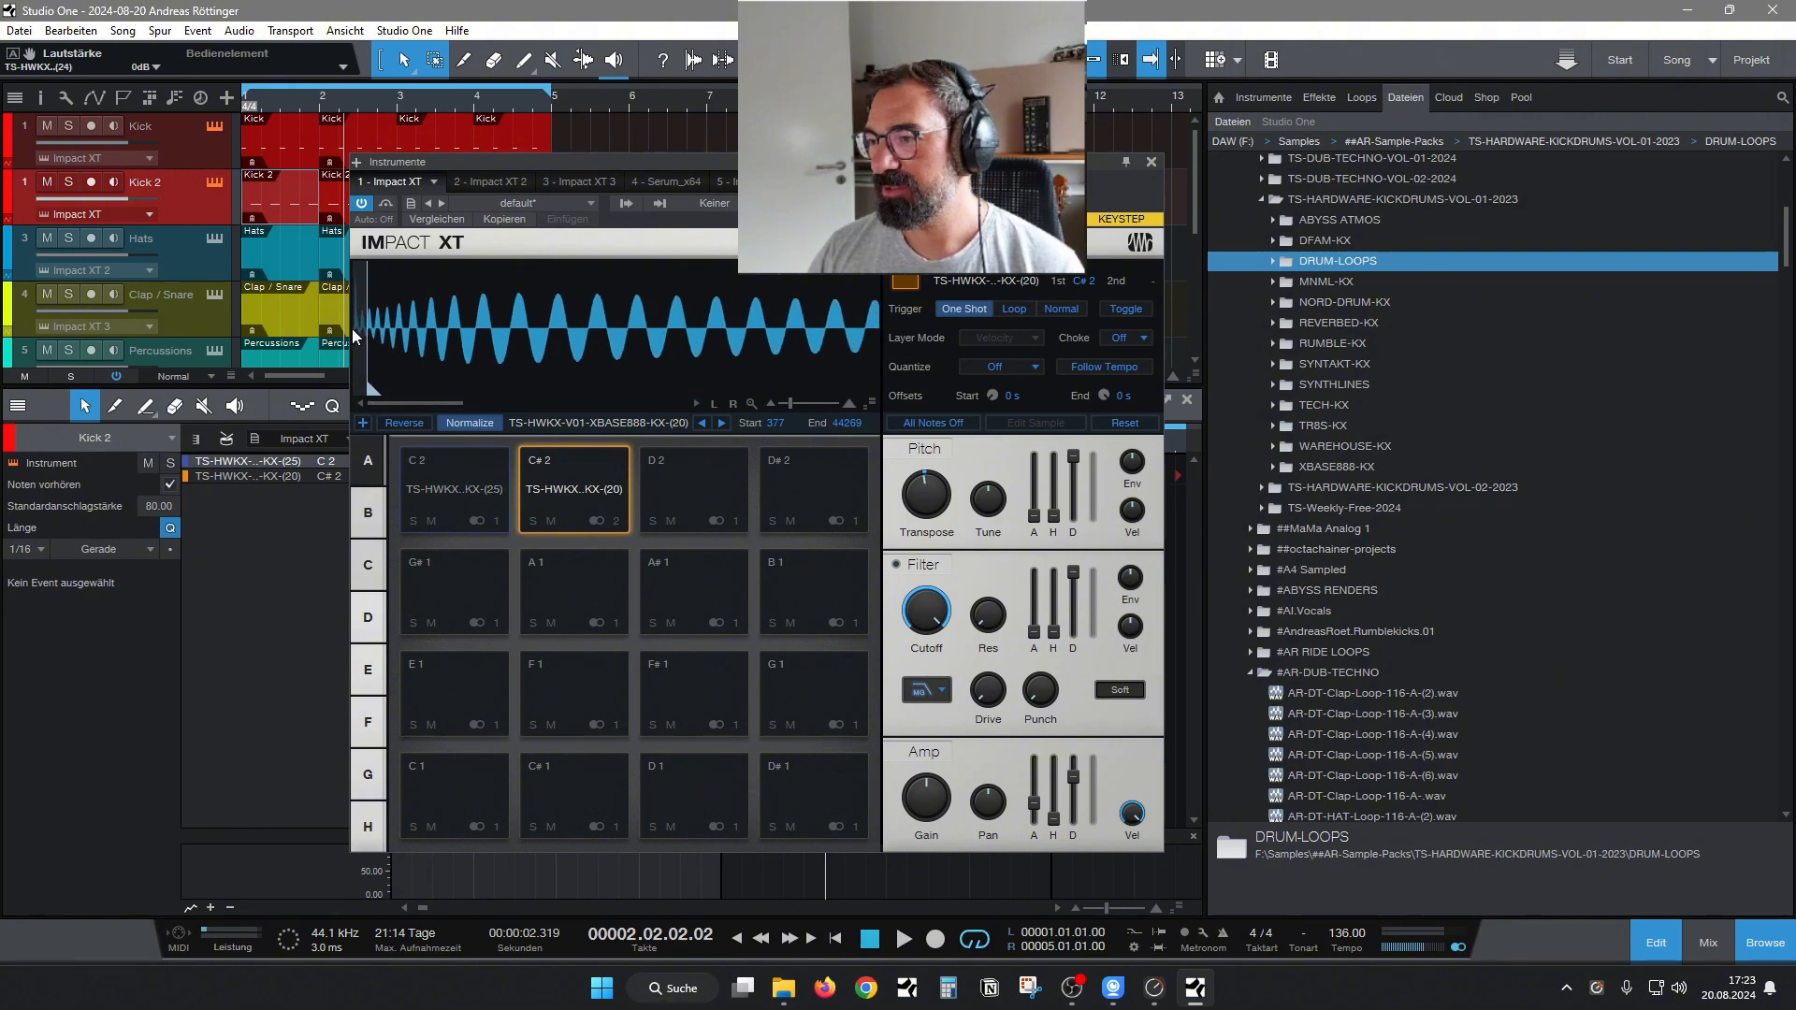
# Audition the C#2 pad's kick sample repeatedly while examining the beginning of its waveform.
pyautogui.click(565, 492)
pyautogui.moveTo(374, 385)
pyautogui.mouseDown()
pyautogui.moveTo(357, 385)
pyautogui.moveTo(374, 387)
pyautogui.mouseUp()
pyautogui.click(600, 488)
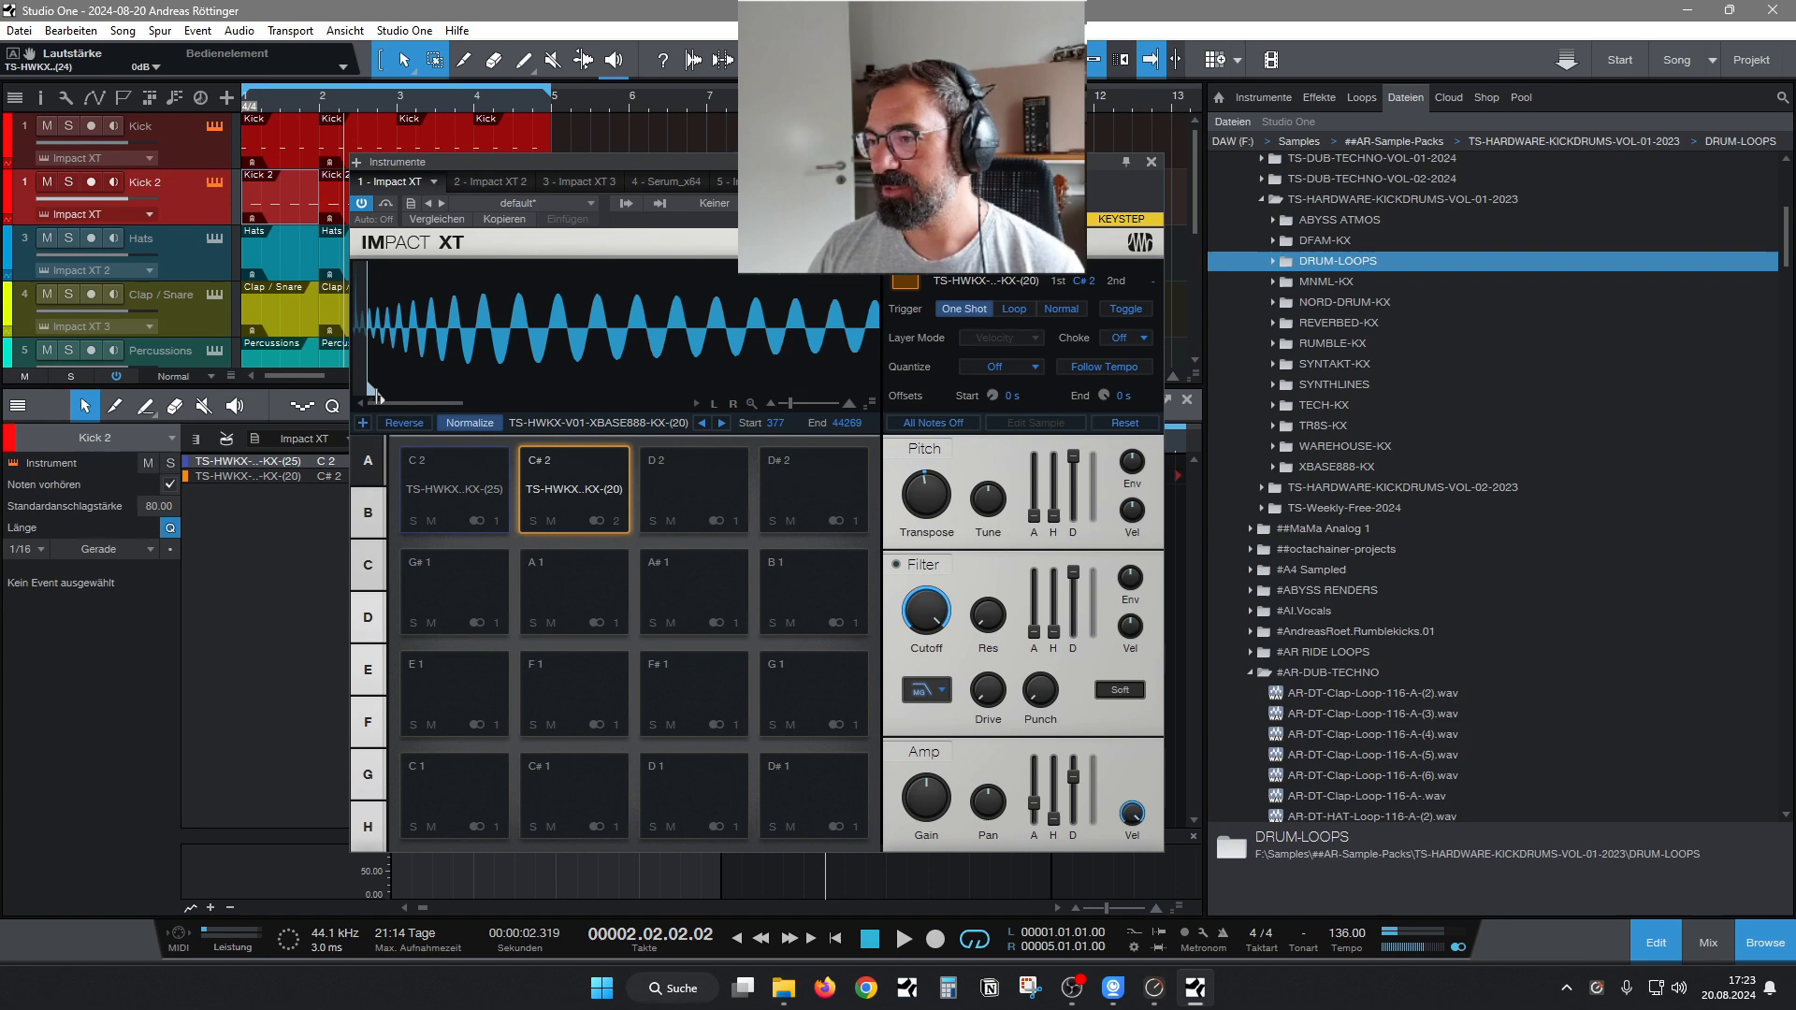
pyautogui.click(571, 494)
pyautogui.moveTo(371, 387)
pyautogui.mouseDown()
pyautogui.moveTo(351, 380)
pyautogui.moveTo(372, 389)
pyautogui.mouseUp()
pyautogui.moveTo(925, 499)
# Compare the C2 and C#2 kick samples by playing the two Impact XT pads alternately.
pyautogui.click(574, 485)
pyautogui.click(536, 483)
pyautogui.click(438, 487)
pyautogui.click(528, 485)
pyautogui.click(498, 488)
pyautogui.click(529, 484)
pyautogui.click(577, 488)
pyautogui.click(461, 488)
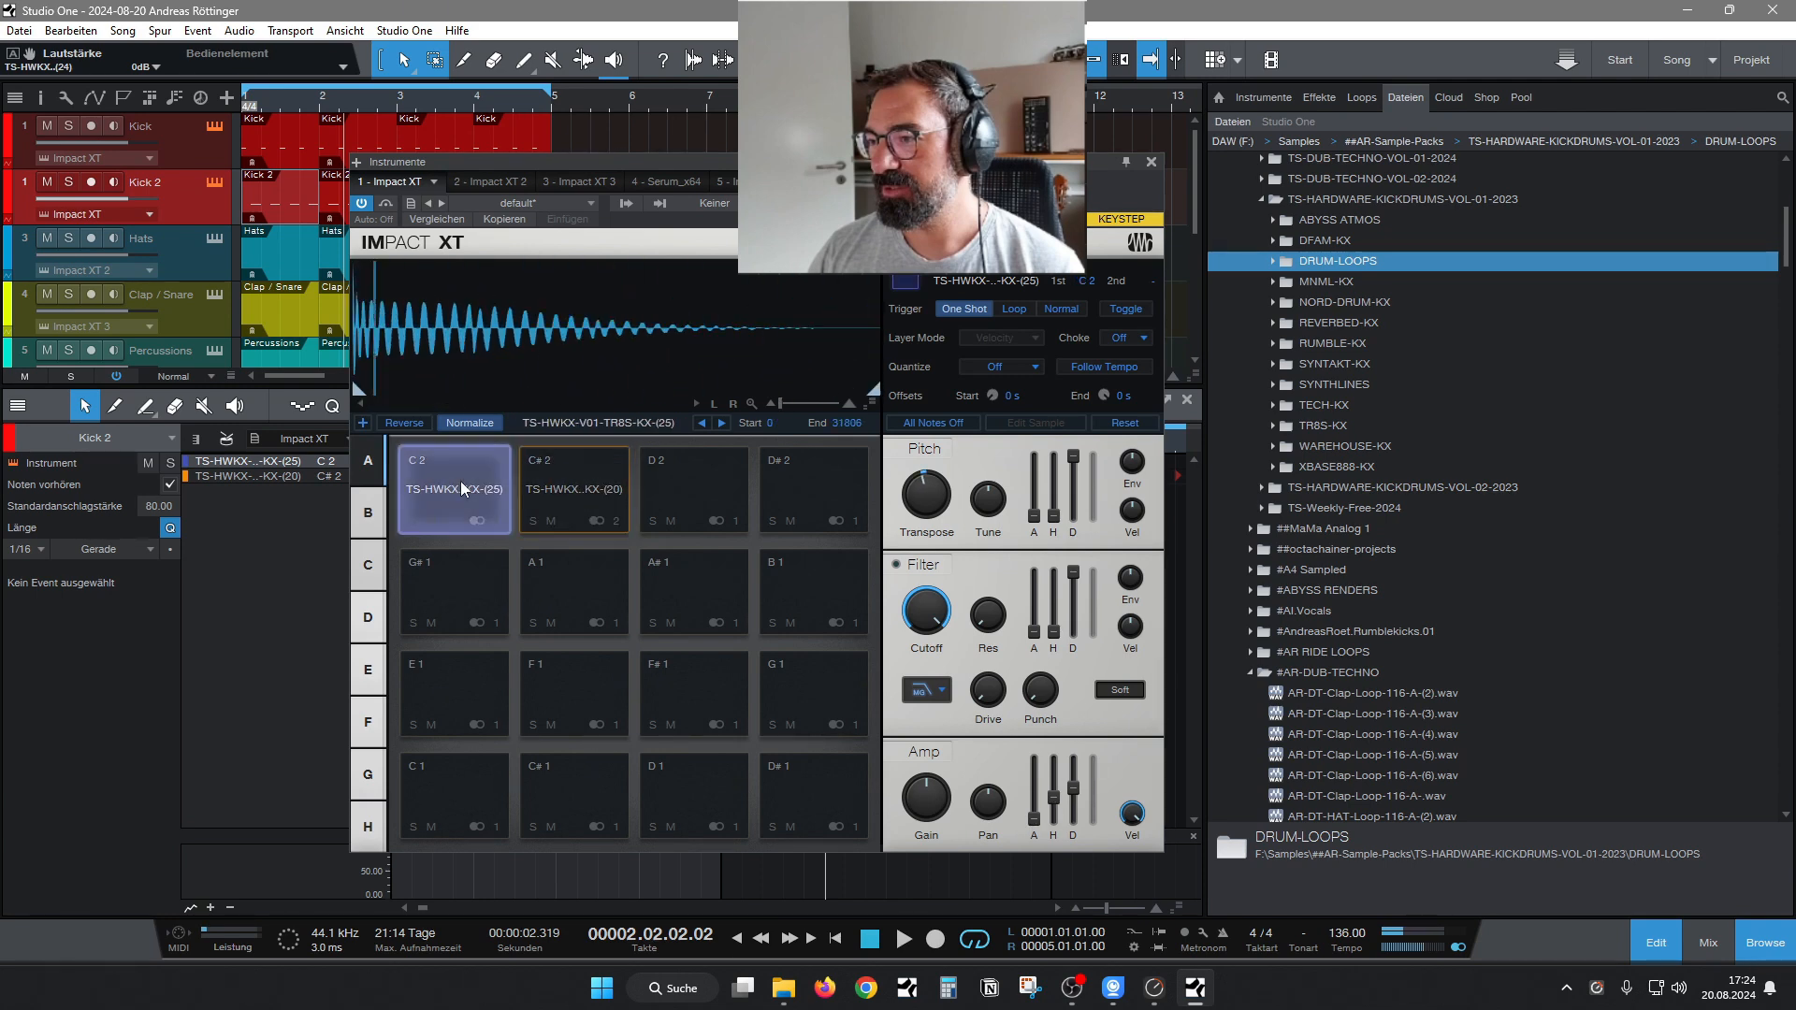
pyautogui.click(560, 488)
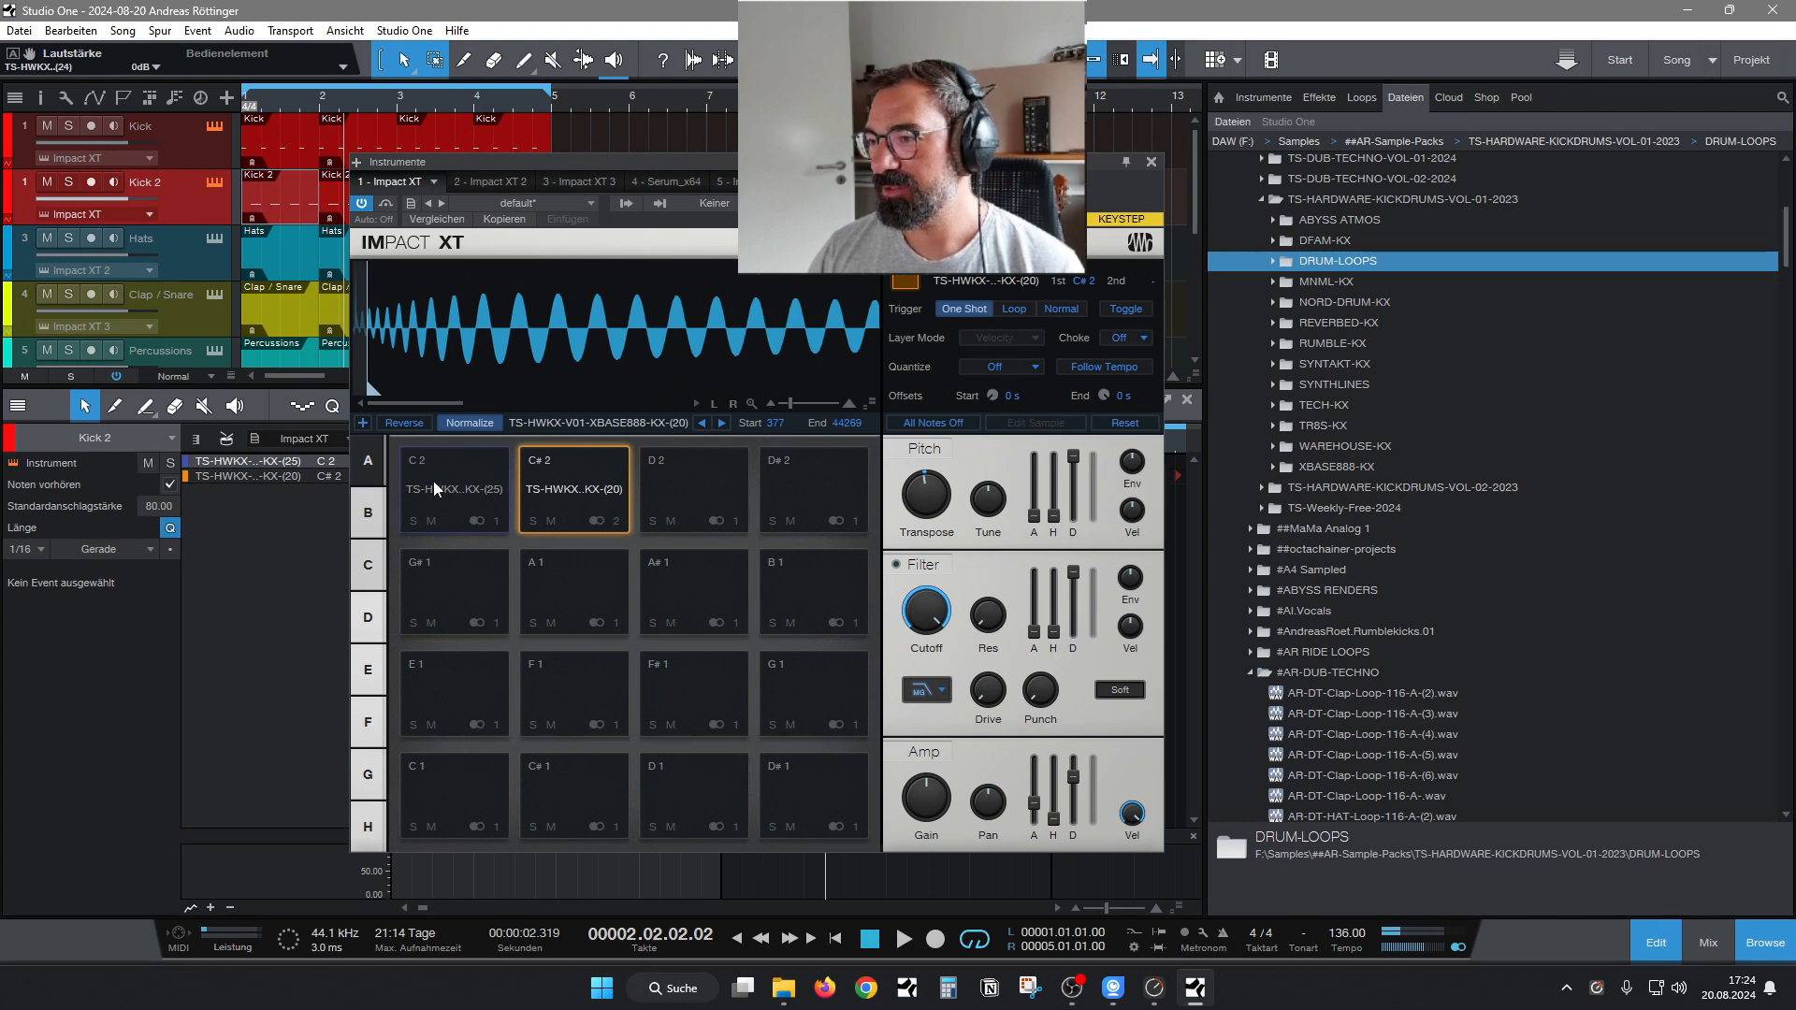
pyautogui.click(434, 480)
pyautogui.click(554, 485)
pyautogui.click(467, 477)
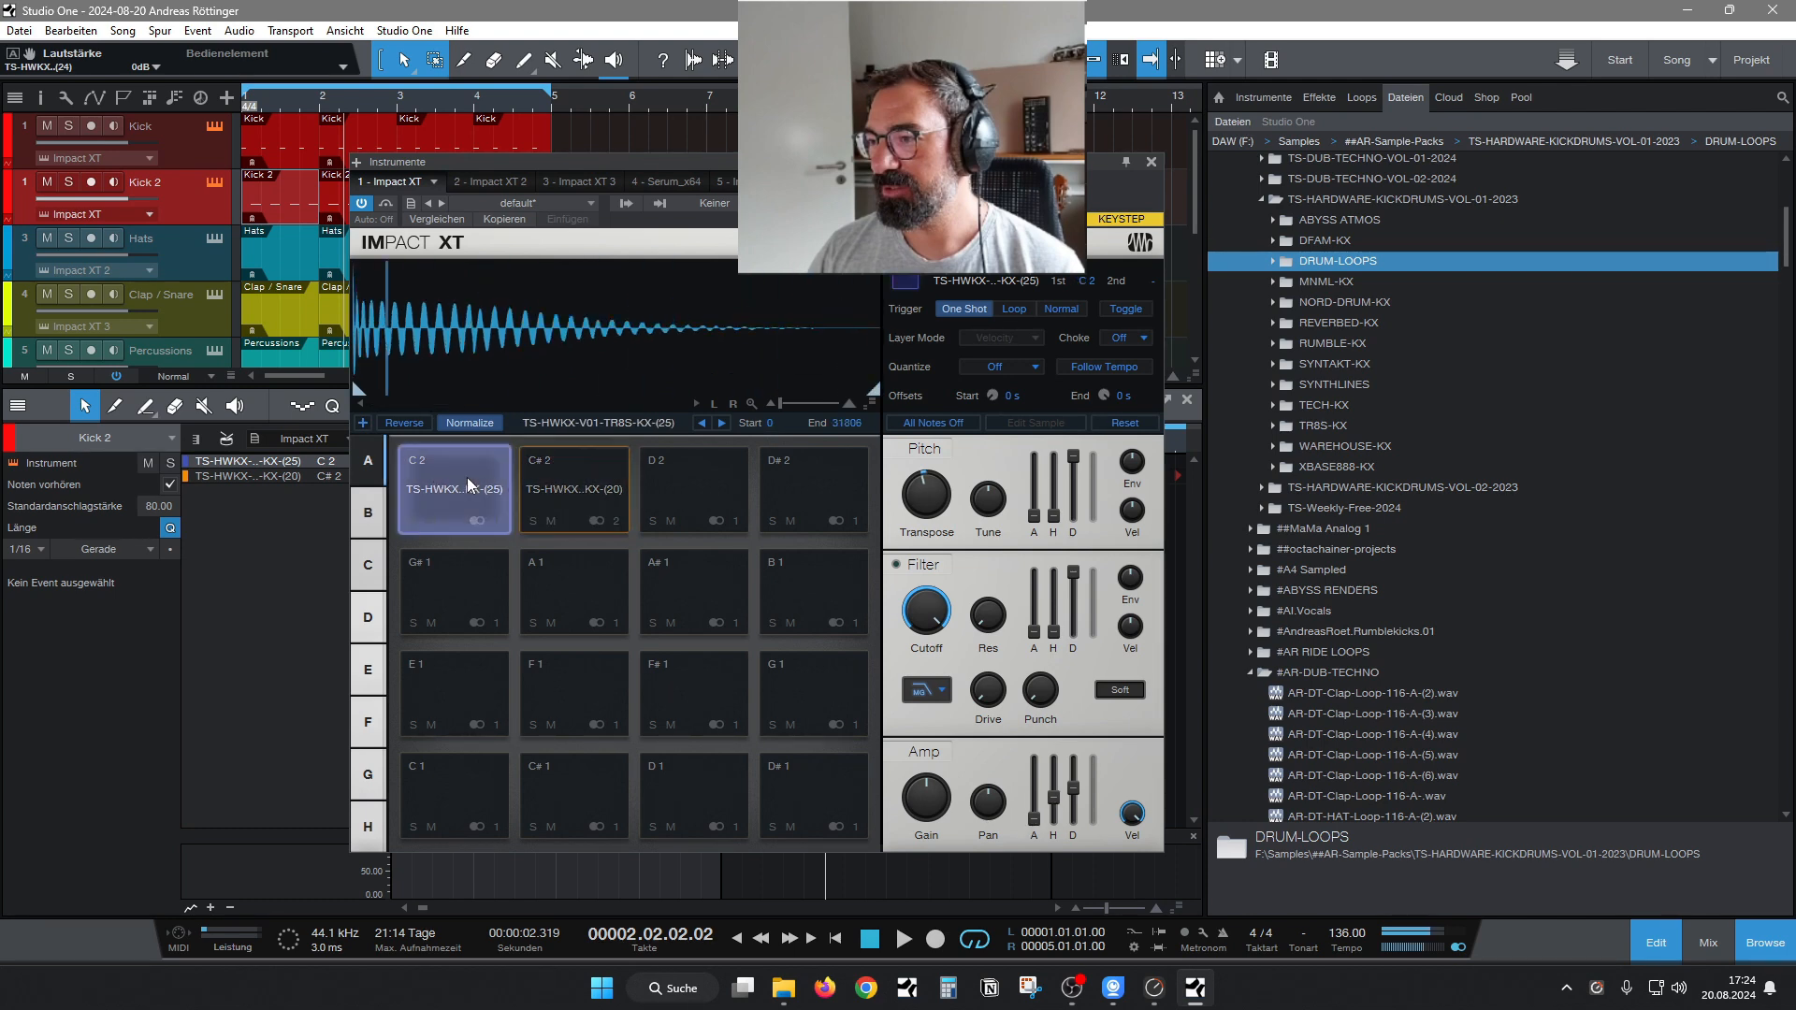
pyautogui.click(553, 479)
pyautogui.click(554, 479)
pyautogui.click(443, 485)
pyautogui.click(549, 485)
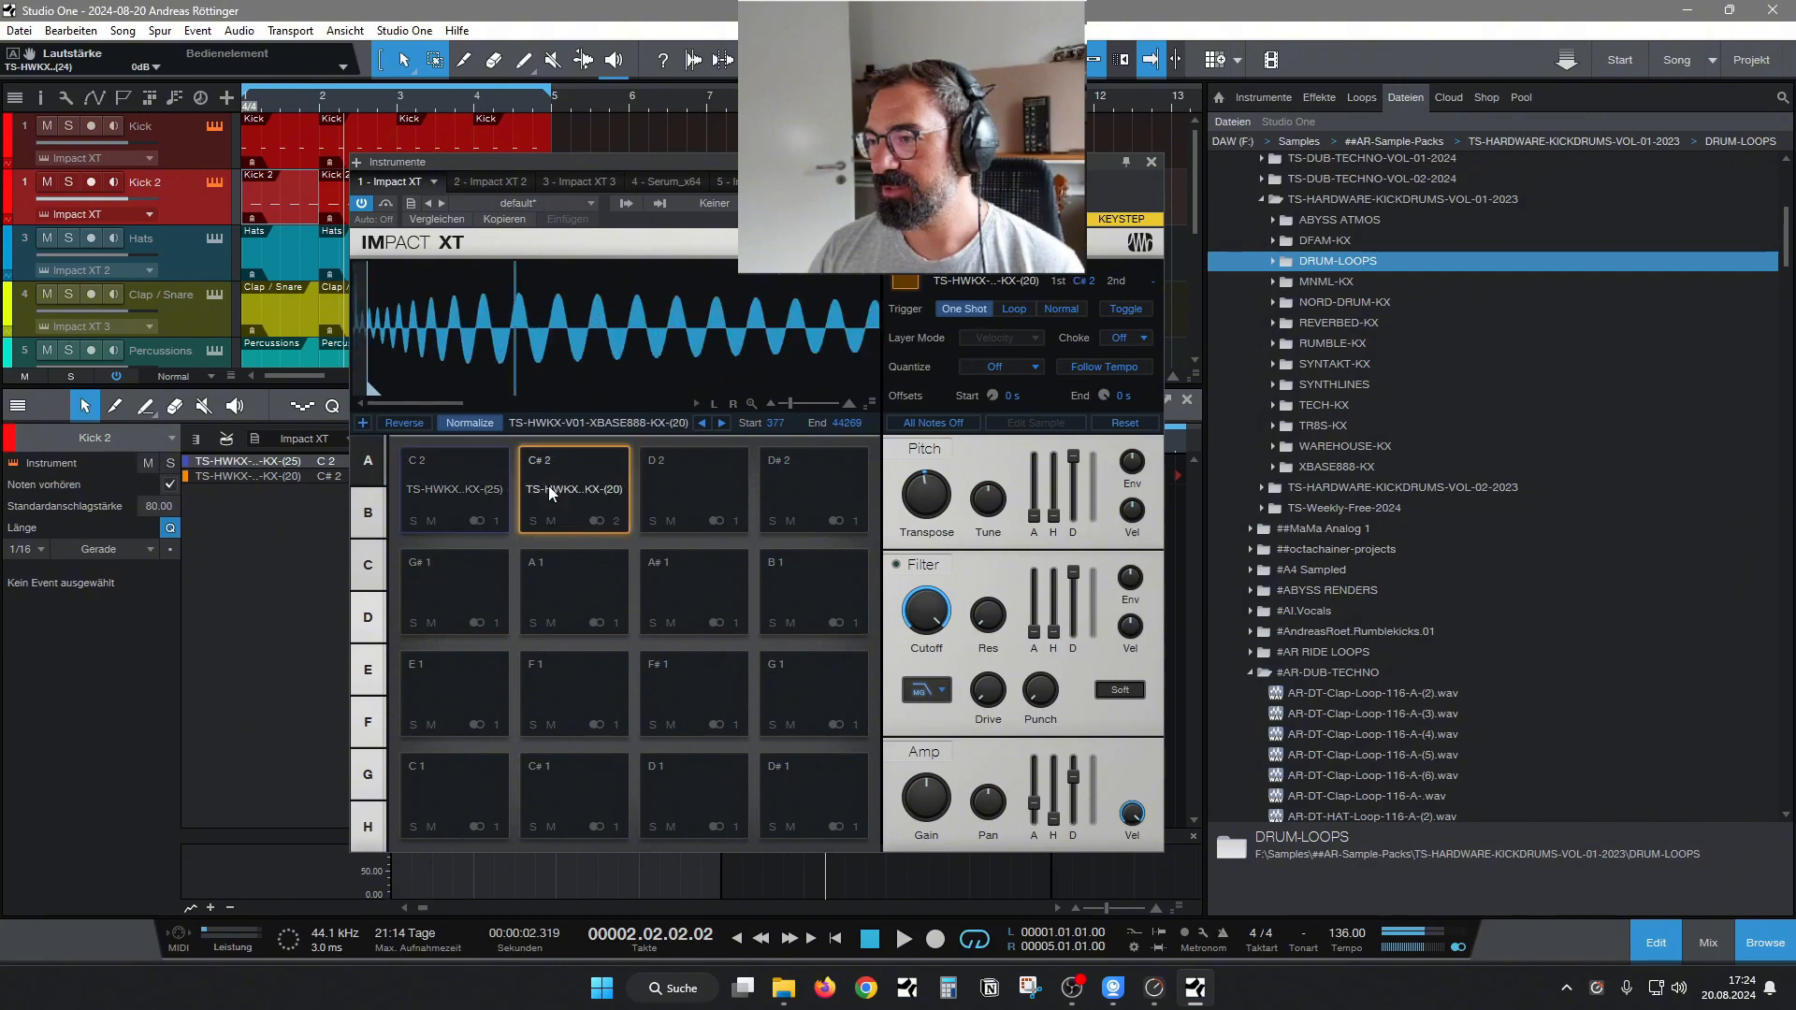
# Close Impact XT and the pattern editor, and play the full arrangement.
pyautogui.click(1150, 164)
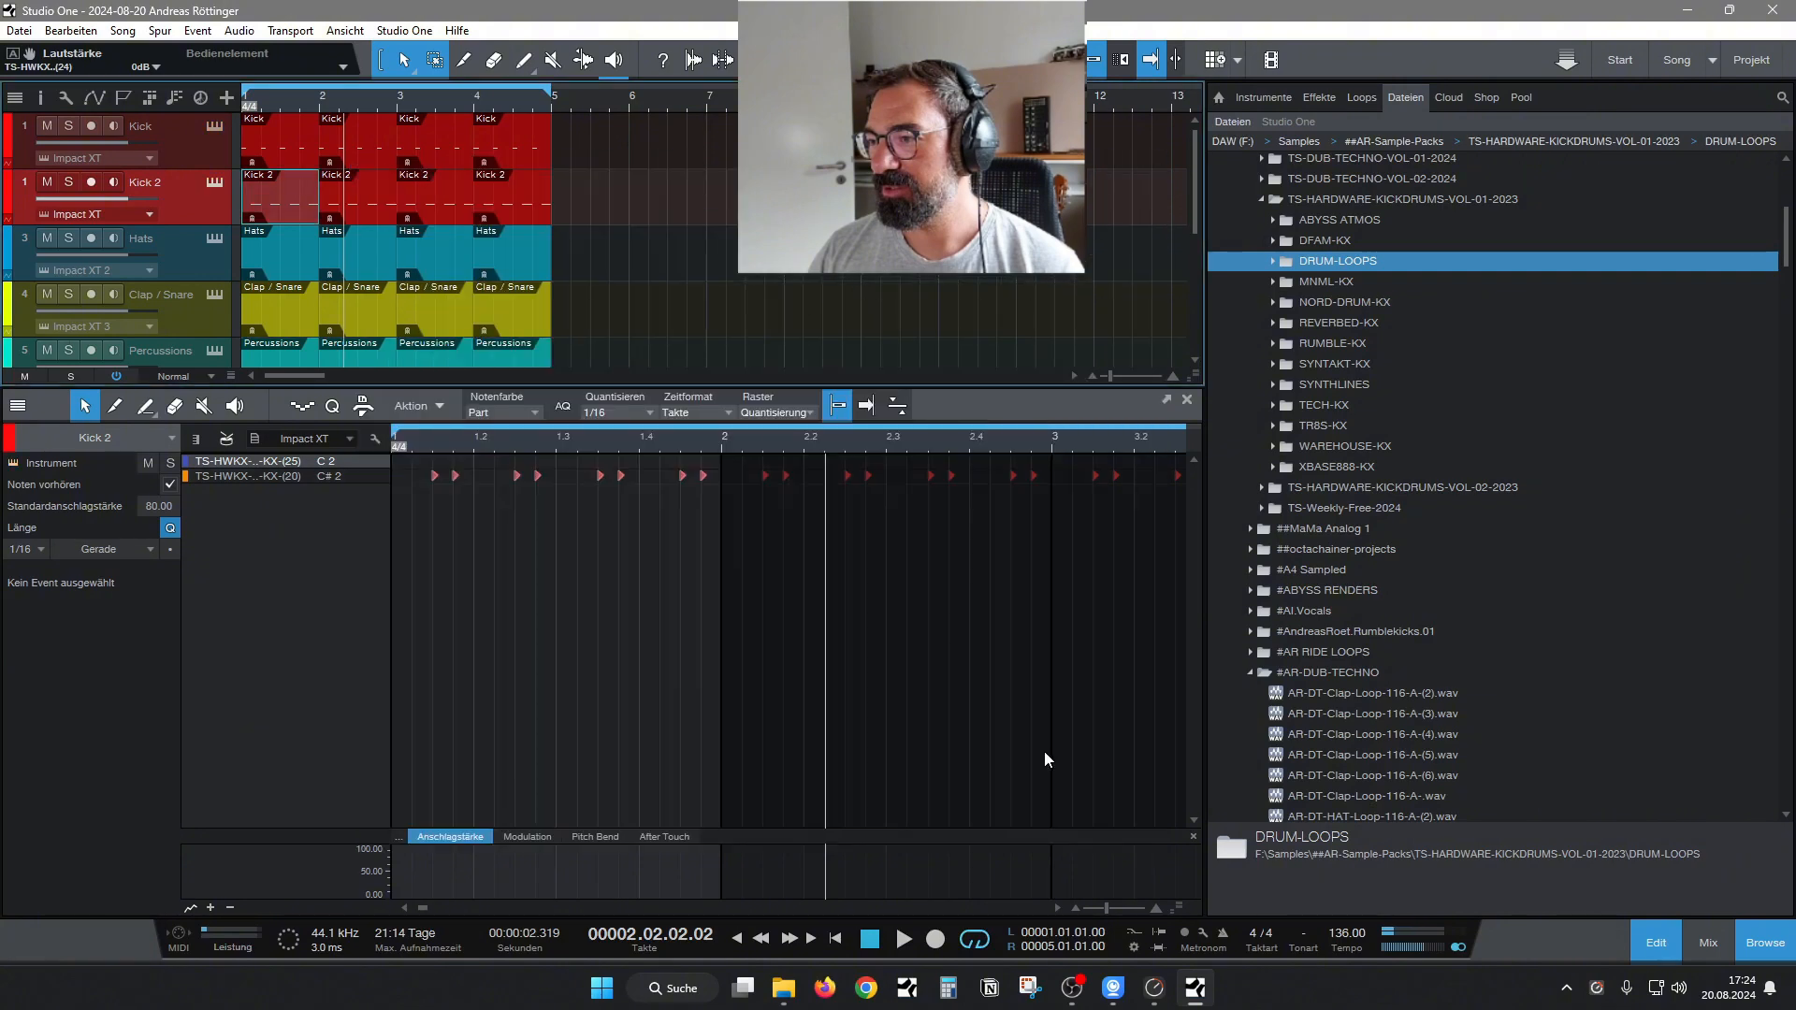
pyautogui.click(1656, 943)
pyautogui.press('space')
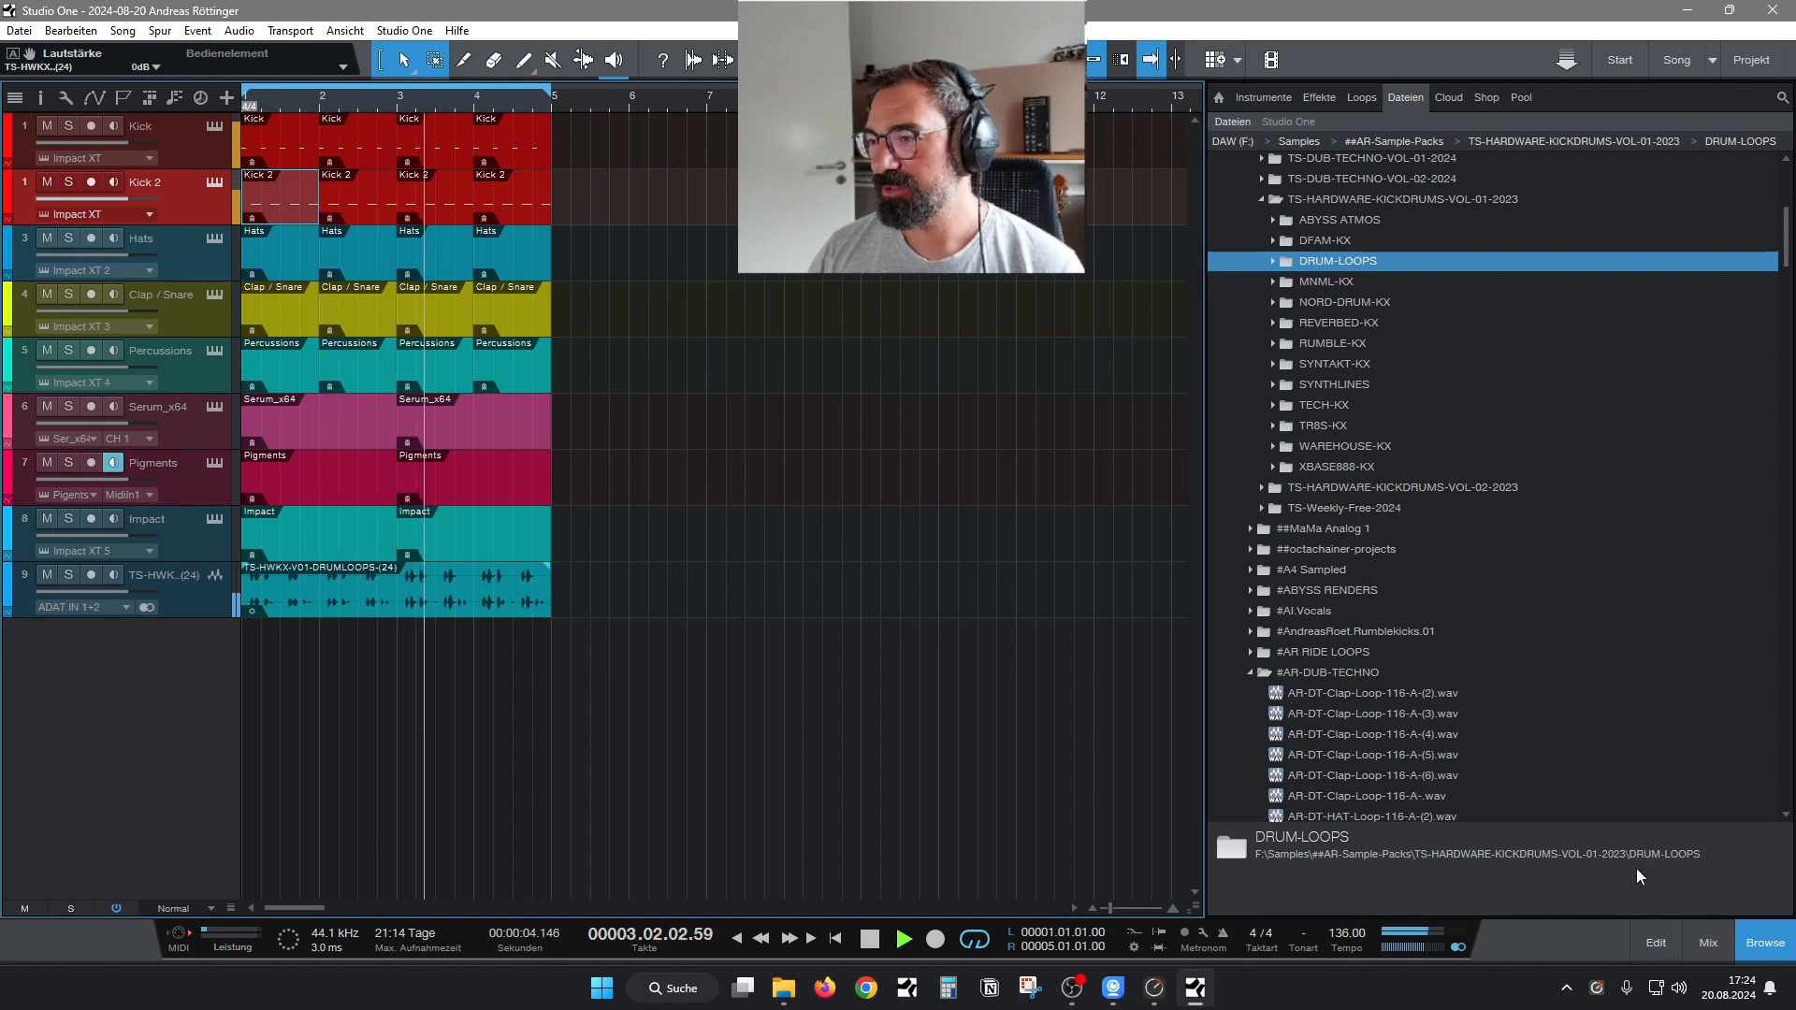
# Show the mixer and insert MDMX Screamer Mono on the KICKSUM bus.
pyautogui.click(1706, 947)
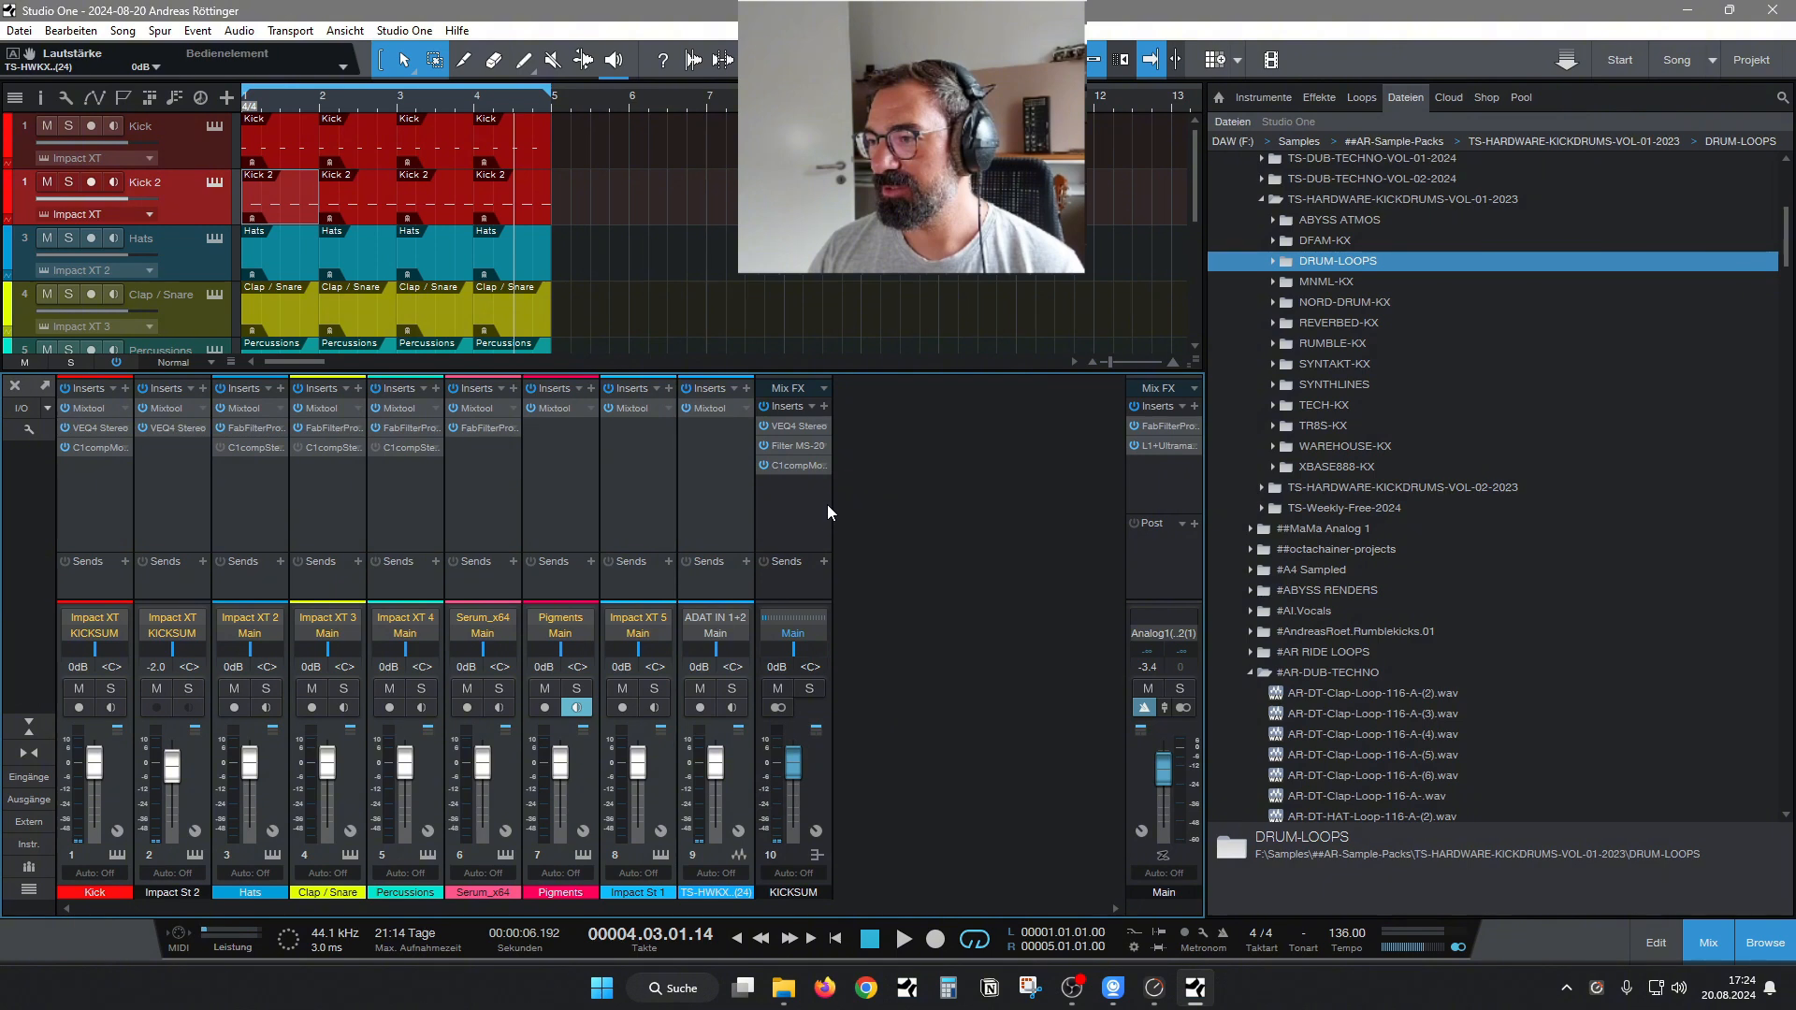
pyautogui.click(824, 407)
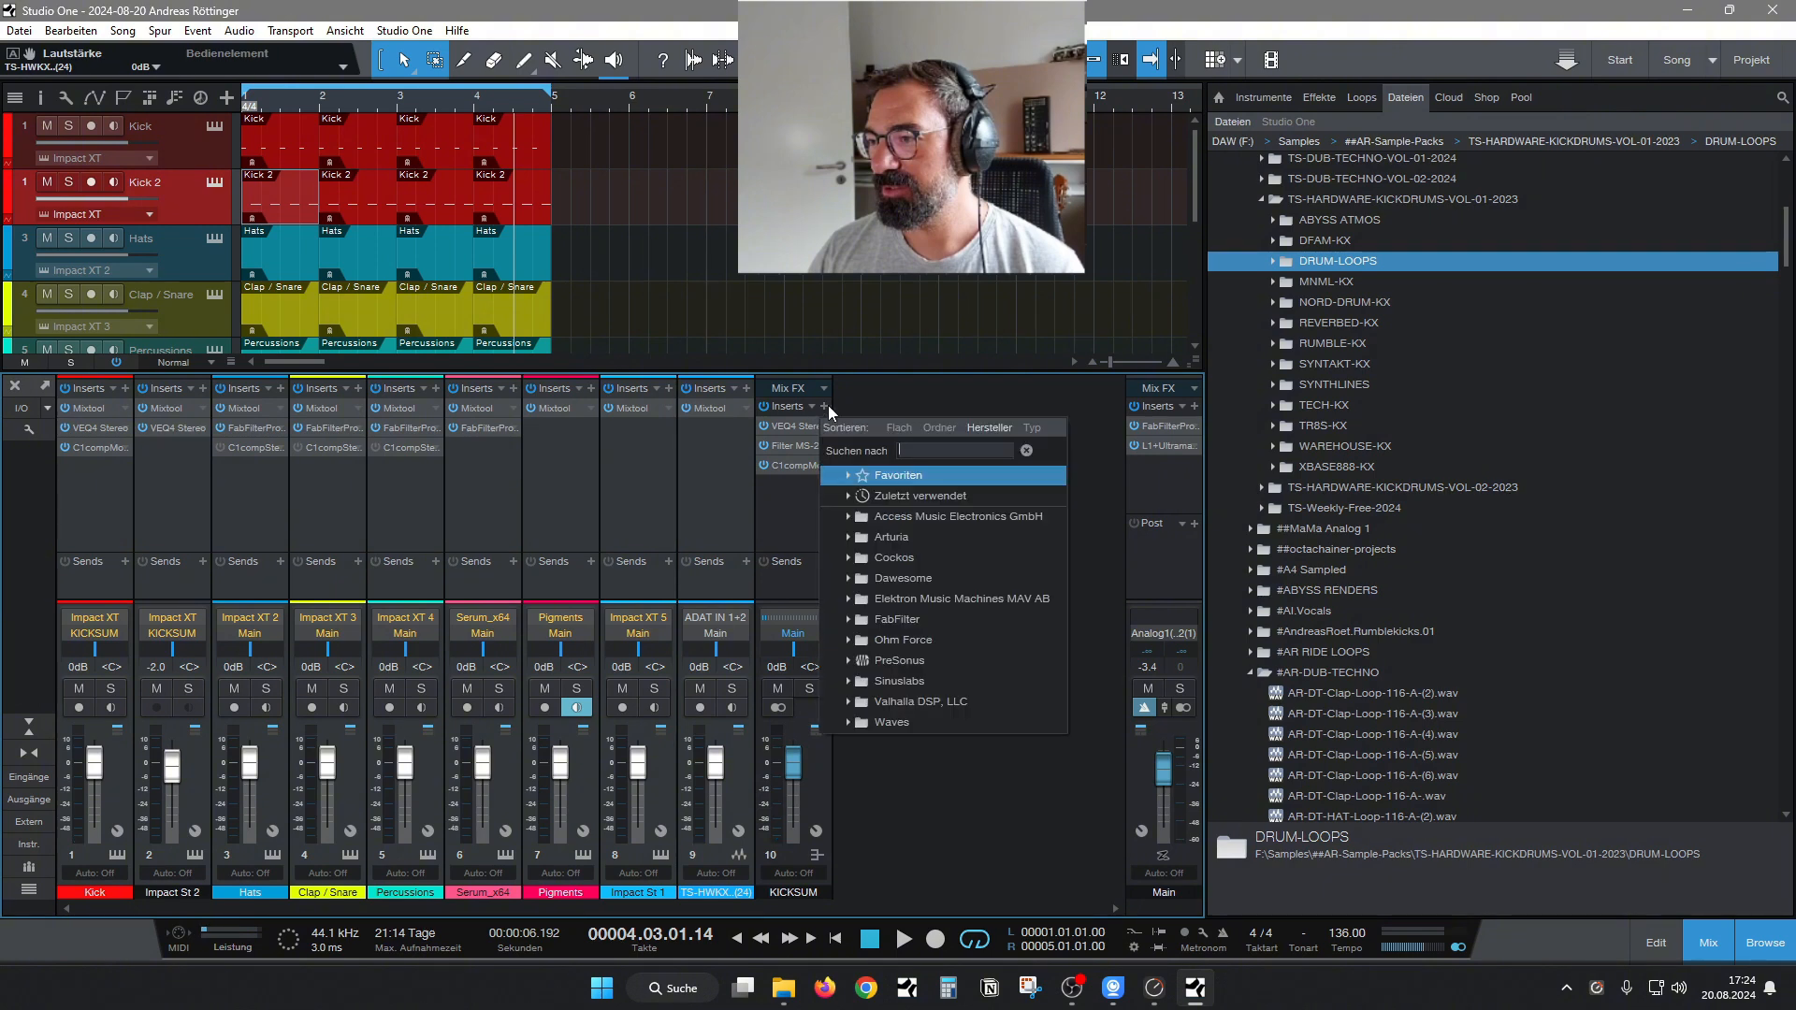
pyautogui.write('dmxm')
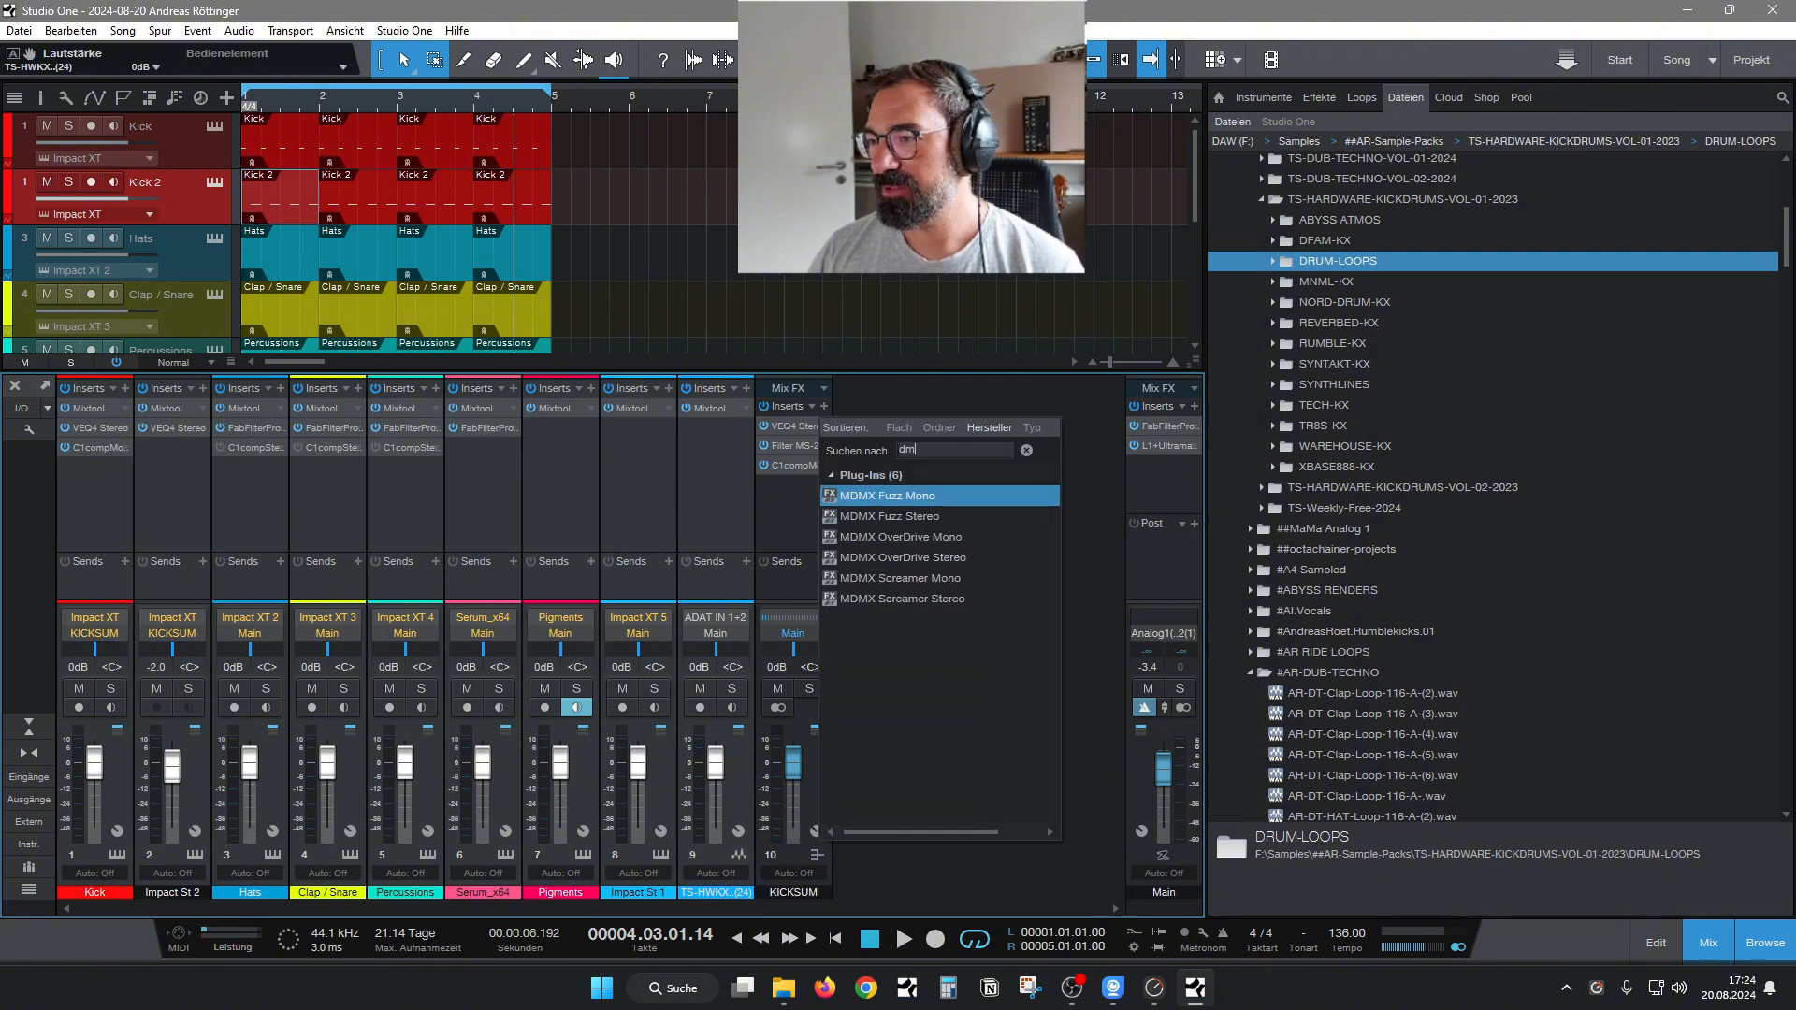
pyautogui.press('BackSpace')
pyautogui.press('BackSpace')
pyautogui.press('BackSpace')
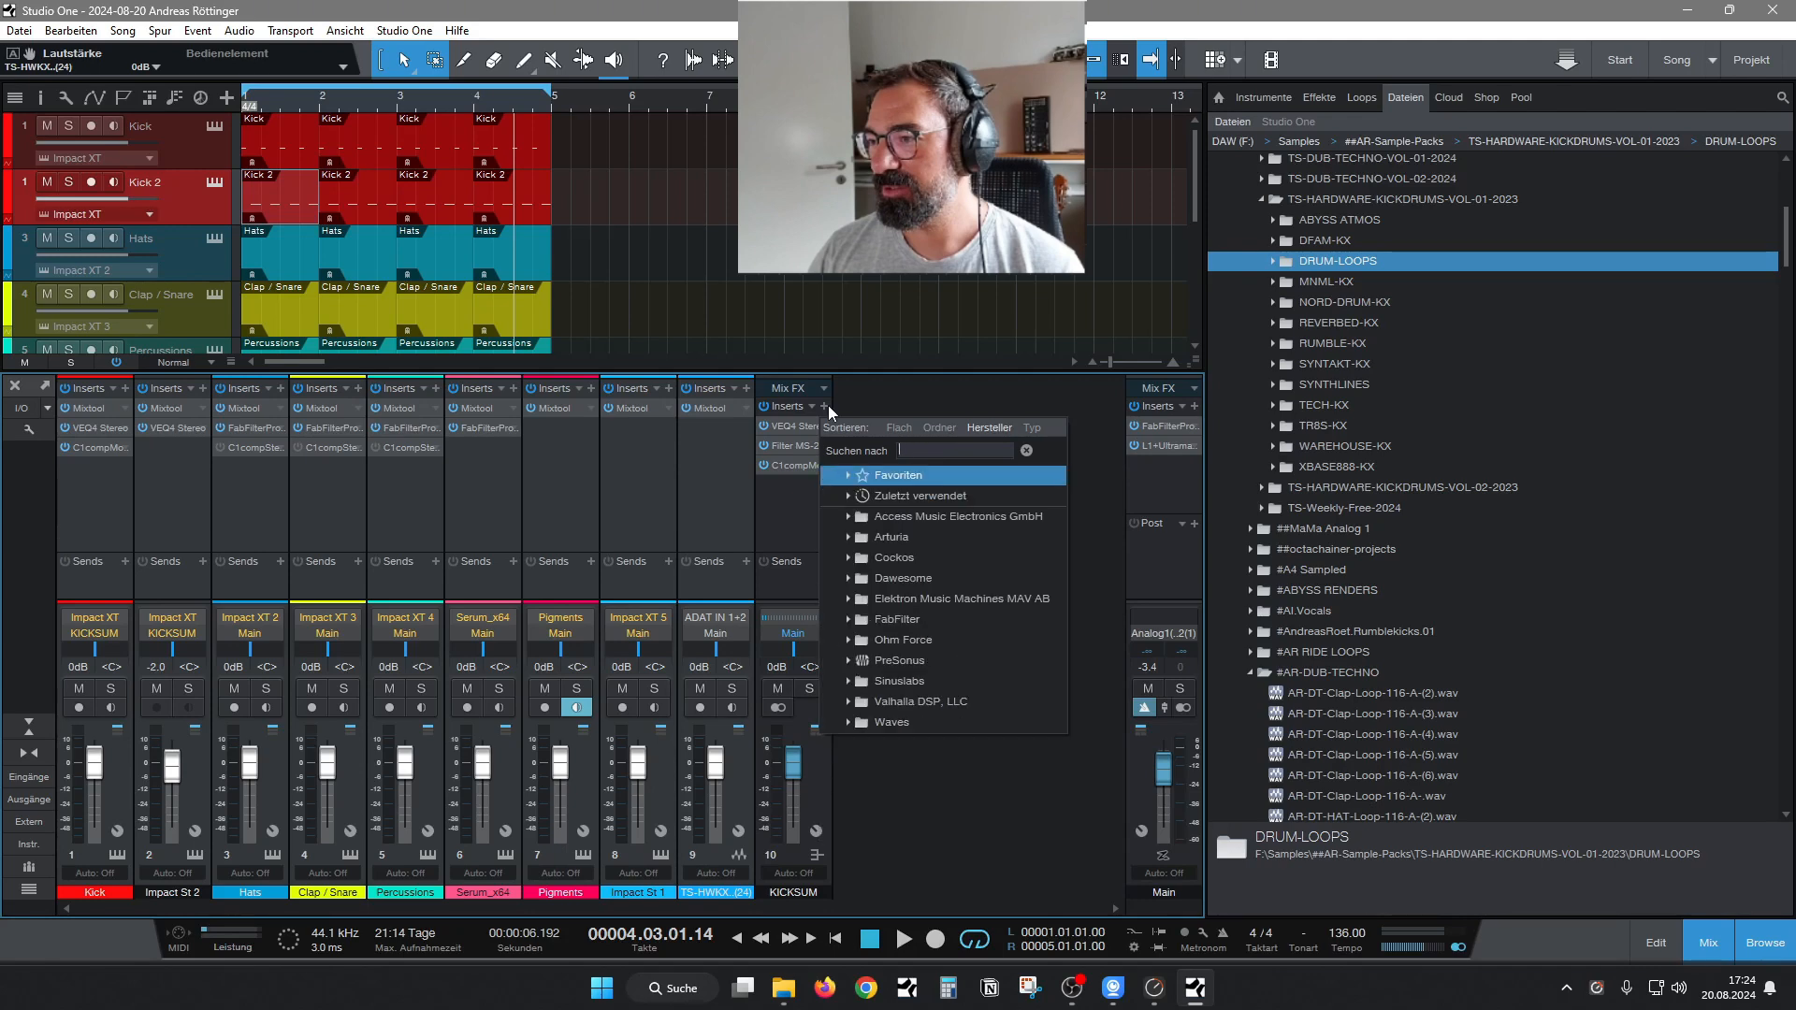
pyautogui.write('mdm')
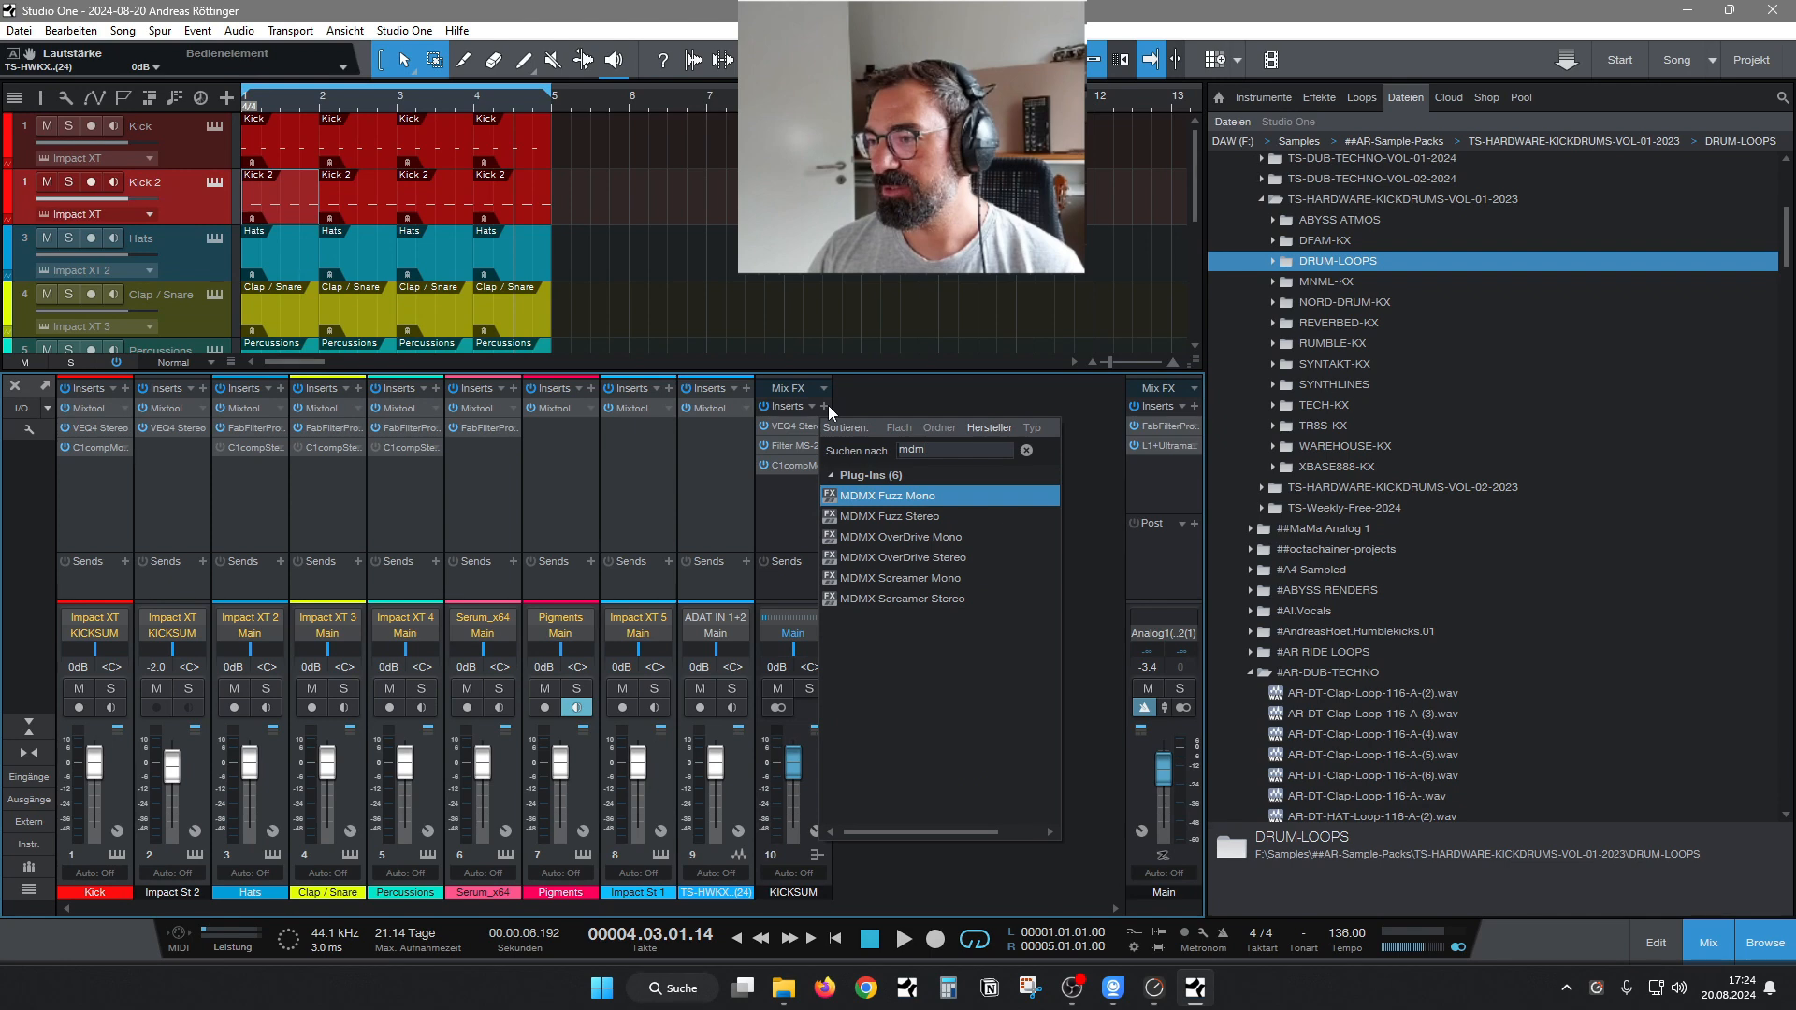
pyautogui.click(928, 571)
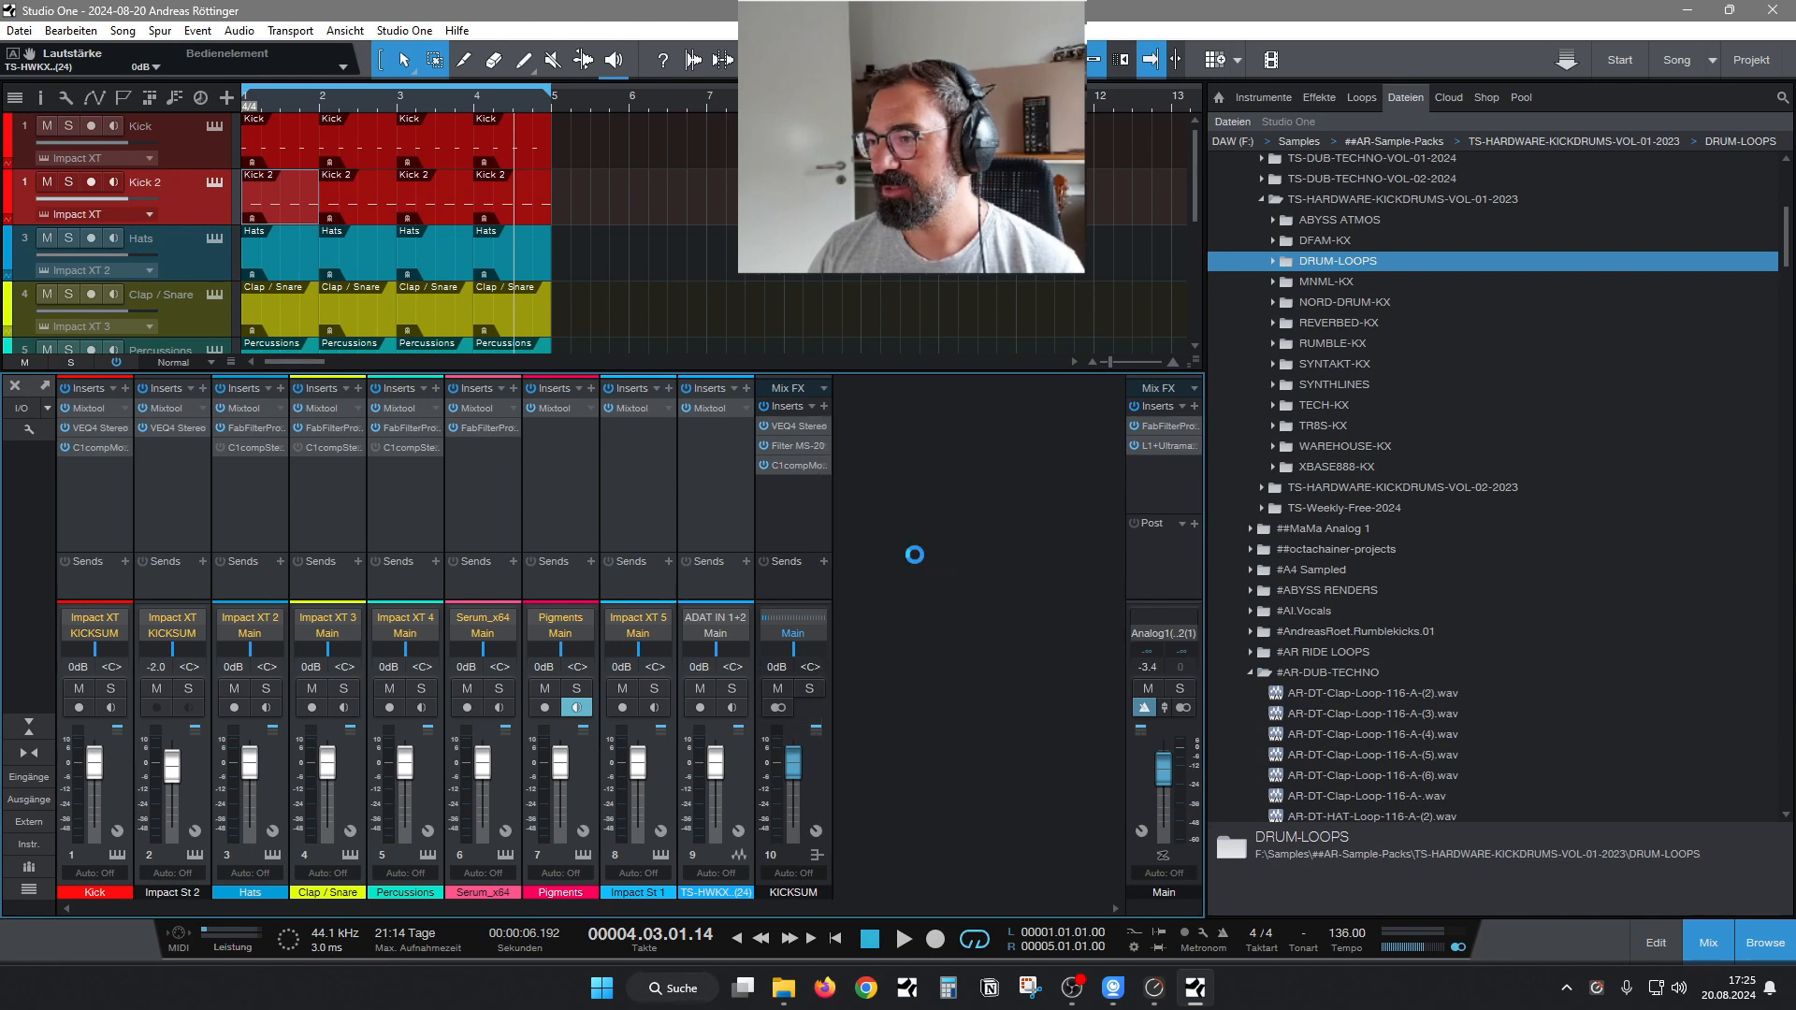
pyautogui.moveTo(923, 391); pyautogui.dragTo(1106, 391)
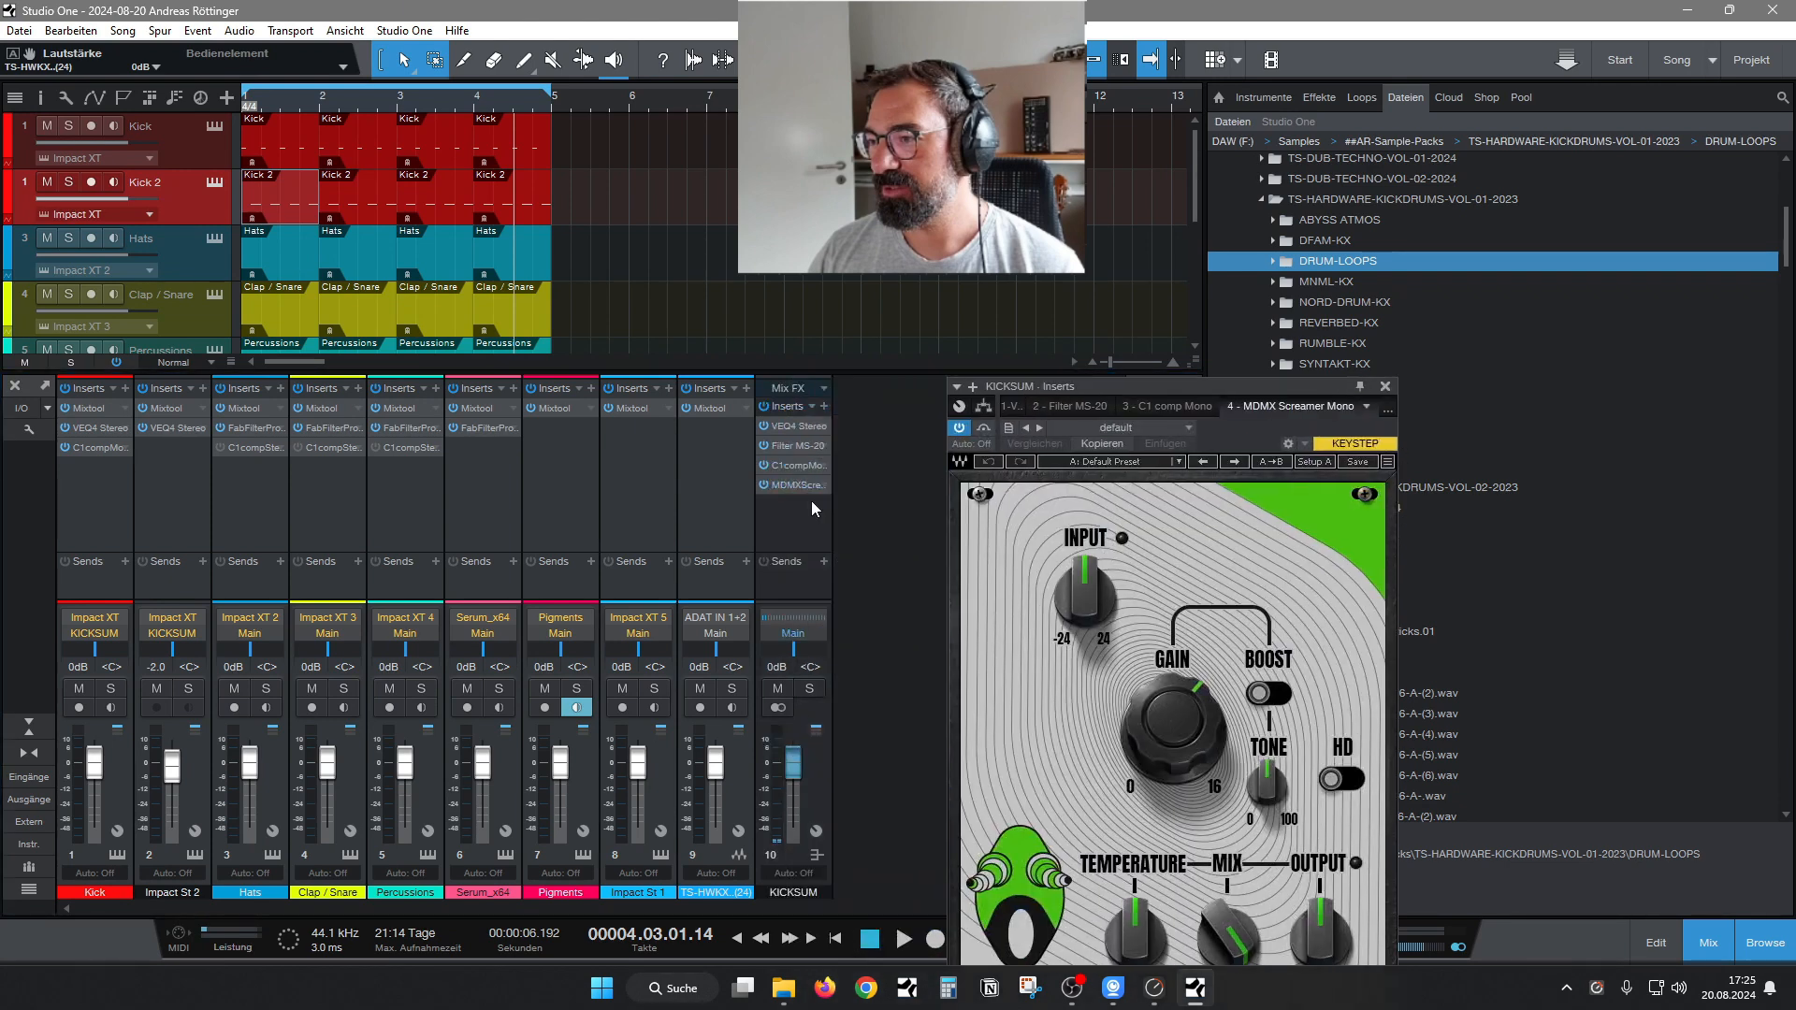
# Move the Screamer insert between VEQ4 Stereo and Filter MS-20 on KICKSUM, and bypass Filter MS-20.
pyautogui.moveTo(793, 492); pyautogui.dragTo(794, 446)
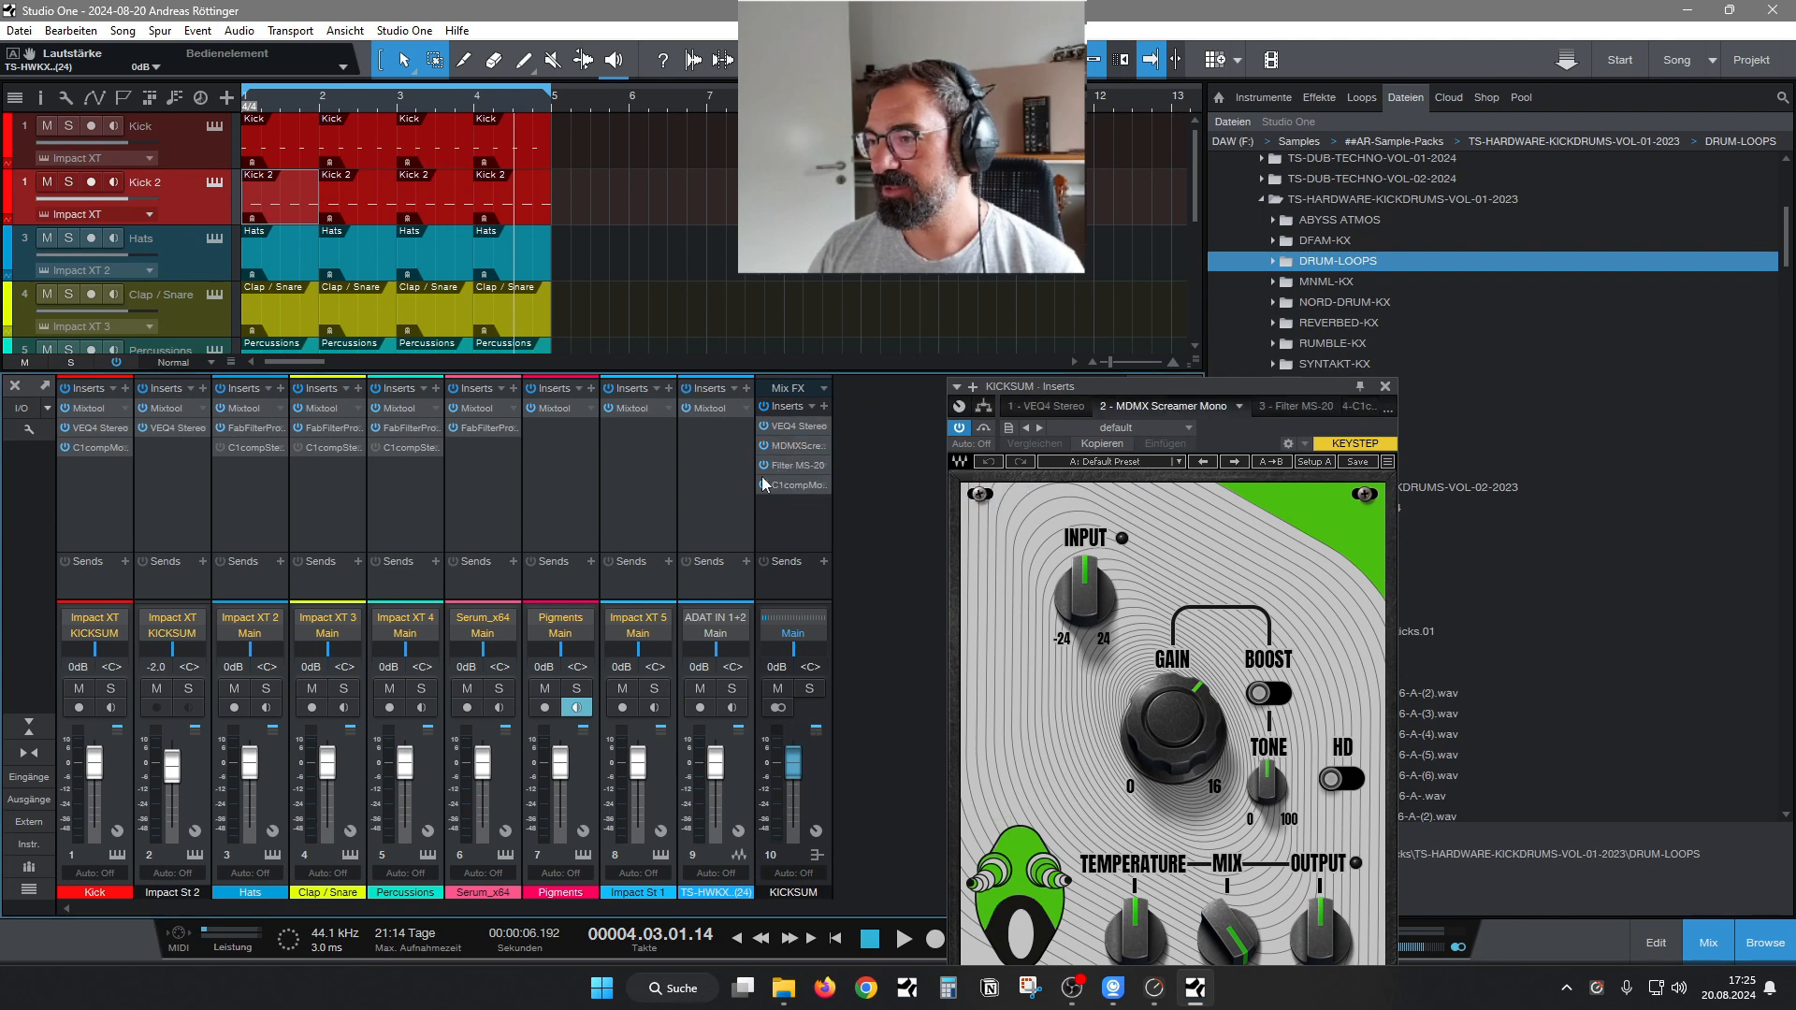
pyautogui.click(763, 466)
pyautogui.moveTo(1131, 396); pyautogui.dragTo(956, 195)
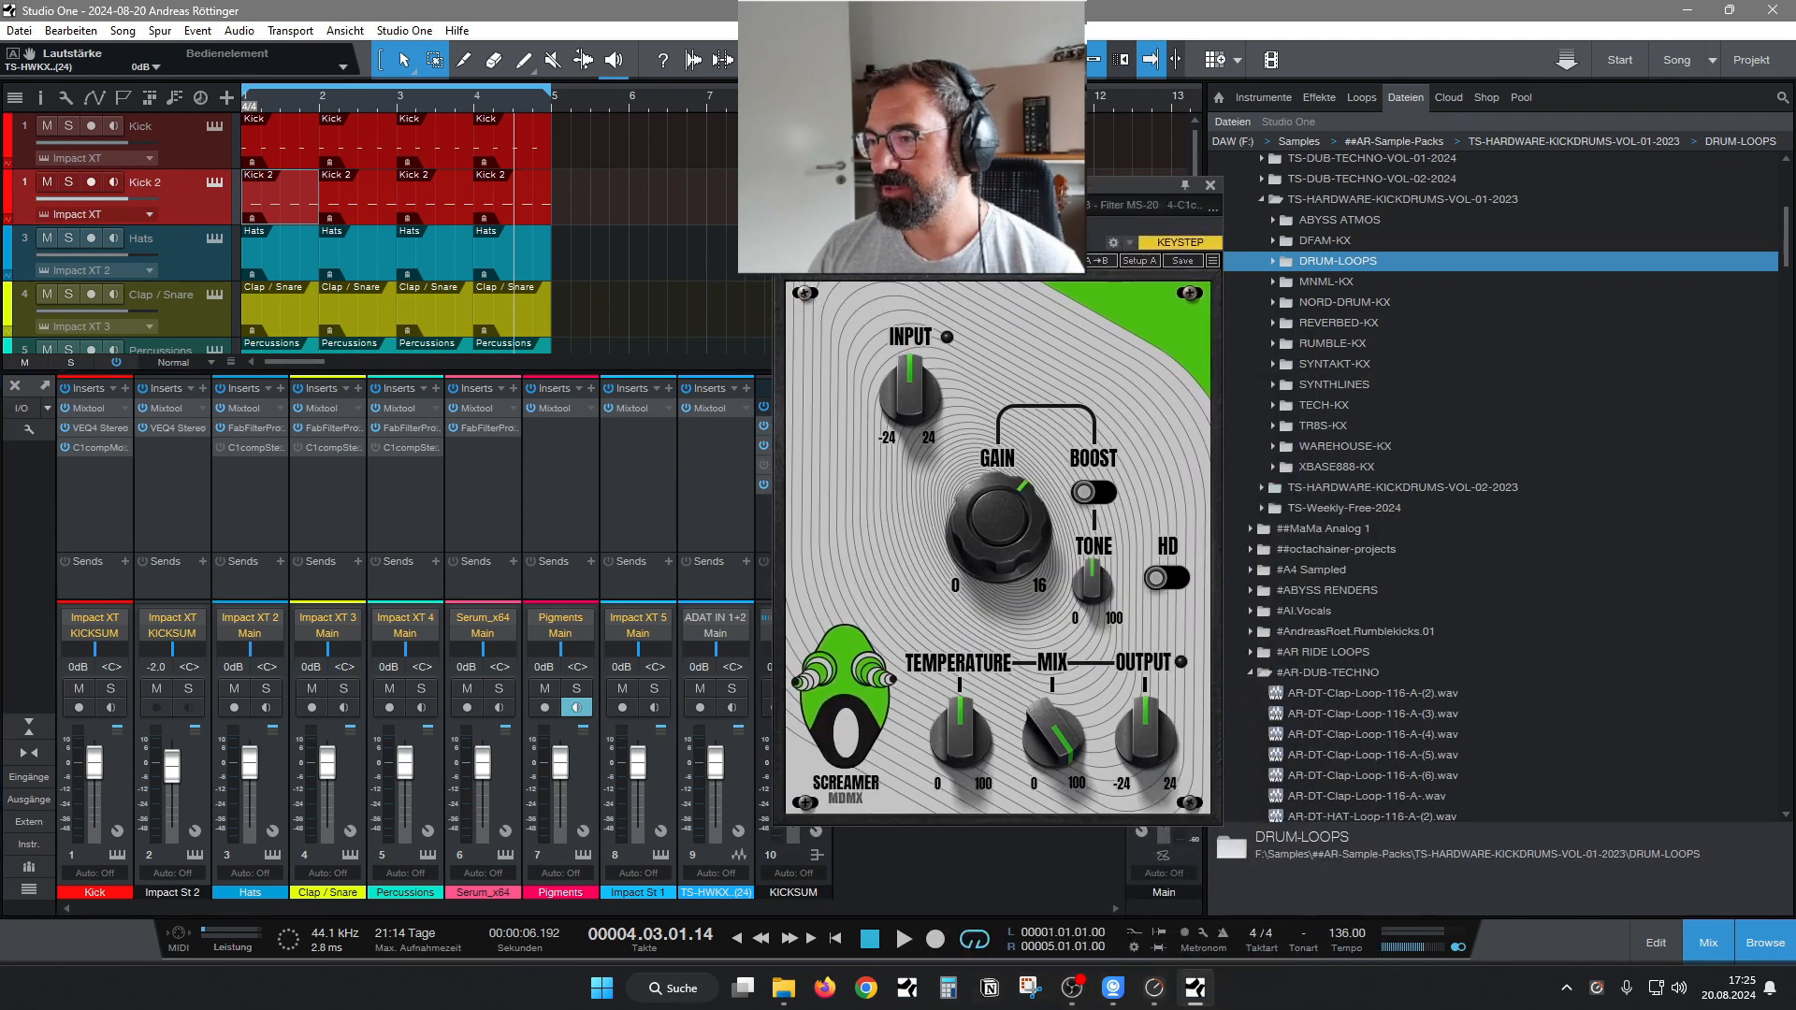
# Start playback and solo the KICKSUM bus, keeping the Screamer window clear of its channel strip.
pyautogui.press('space')
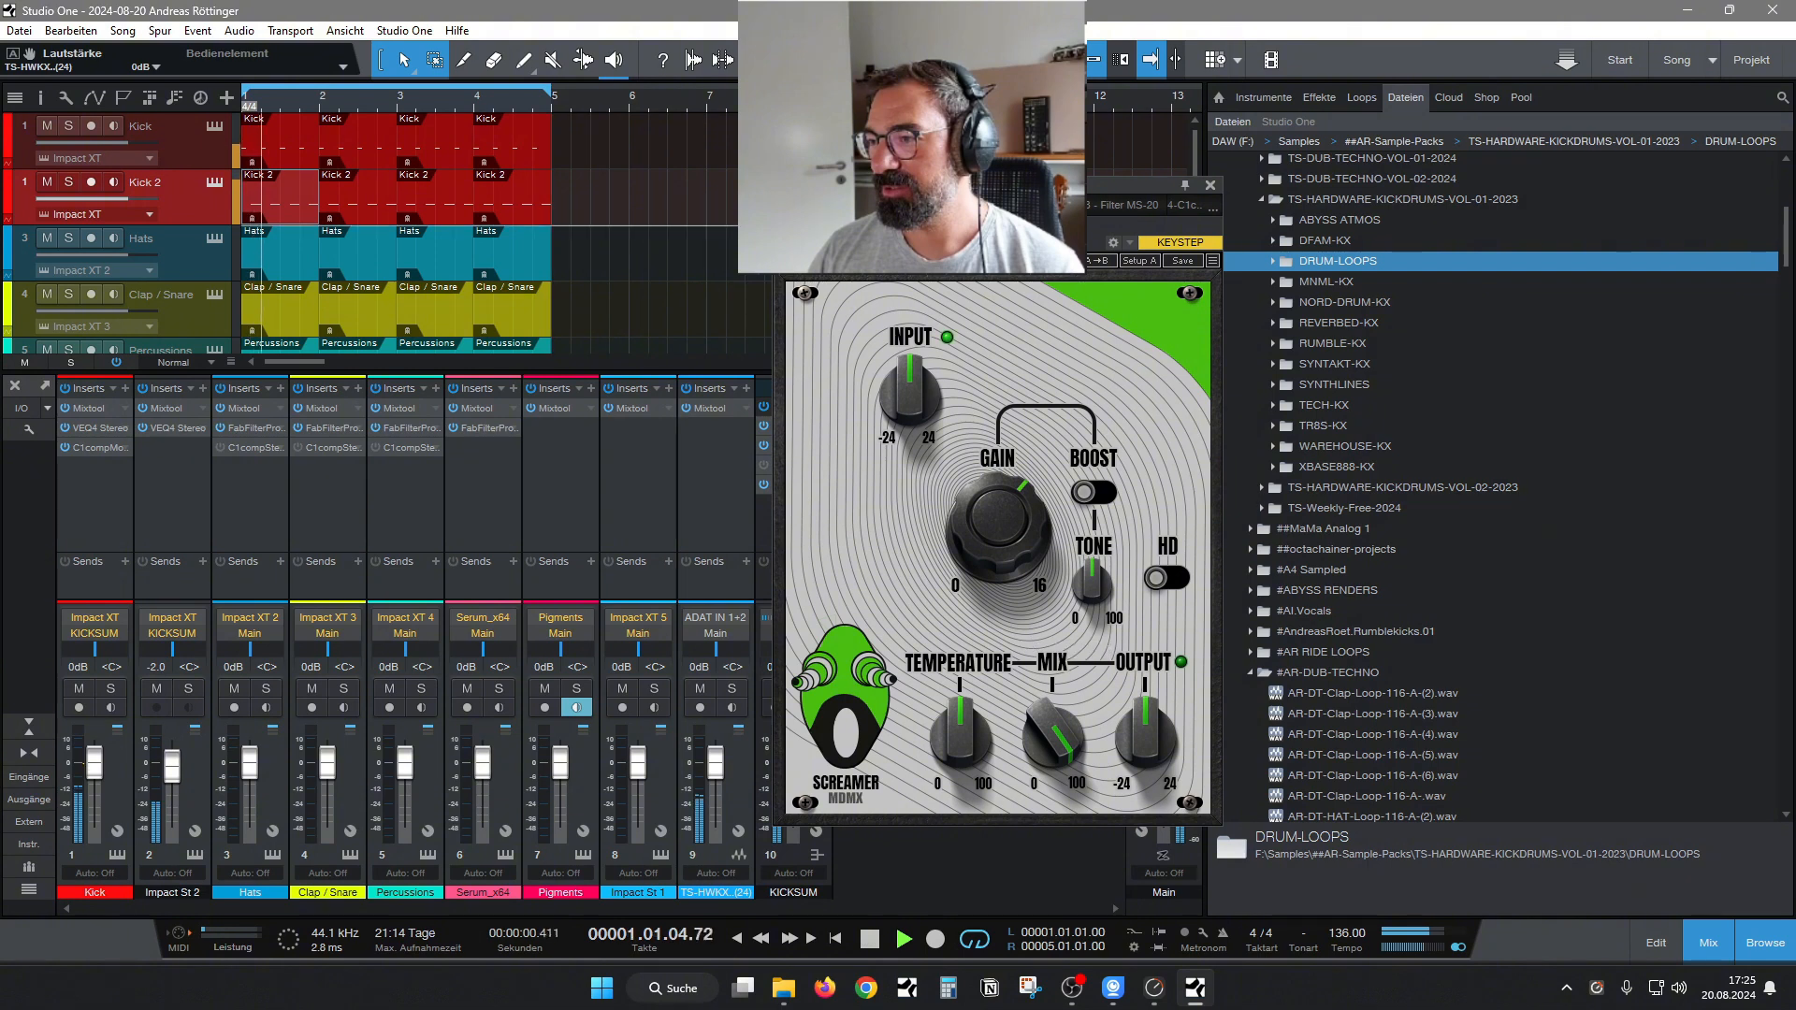
pyautogui.moveTo(1141, 185); pyautogui.dragTo(1258, 198)
pyautogui.click(810, 688)
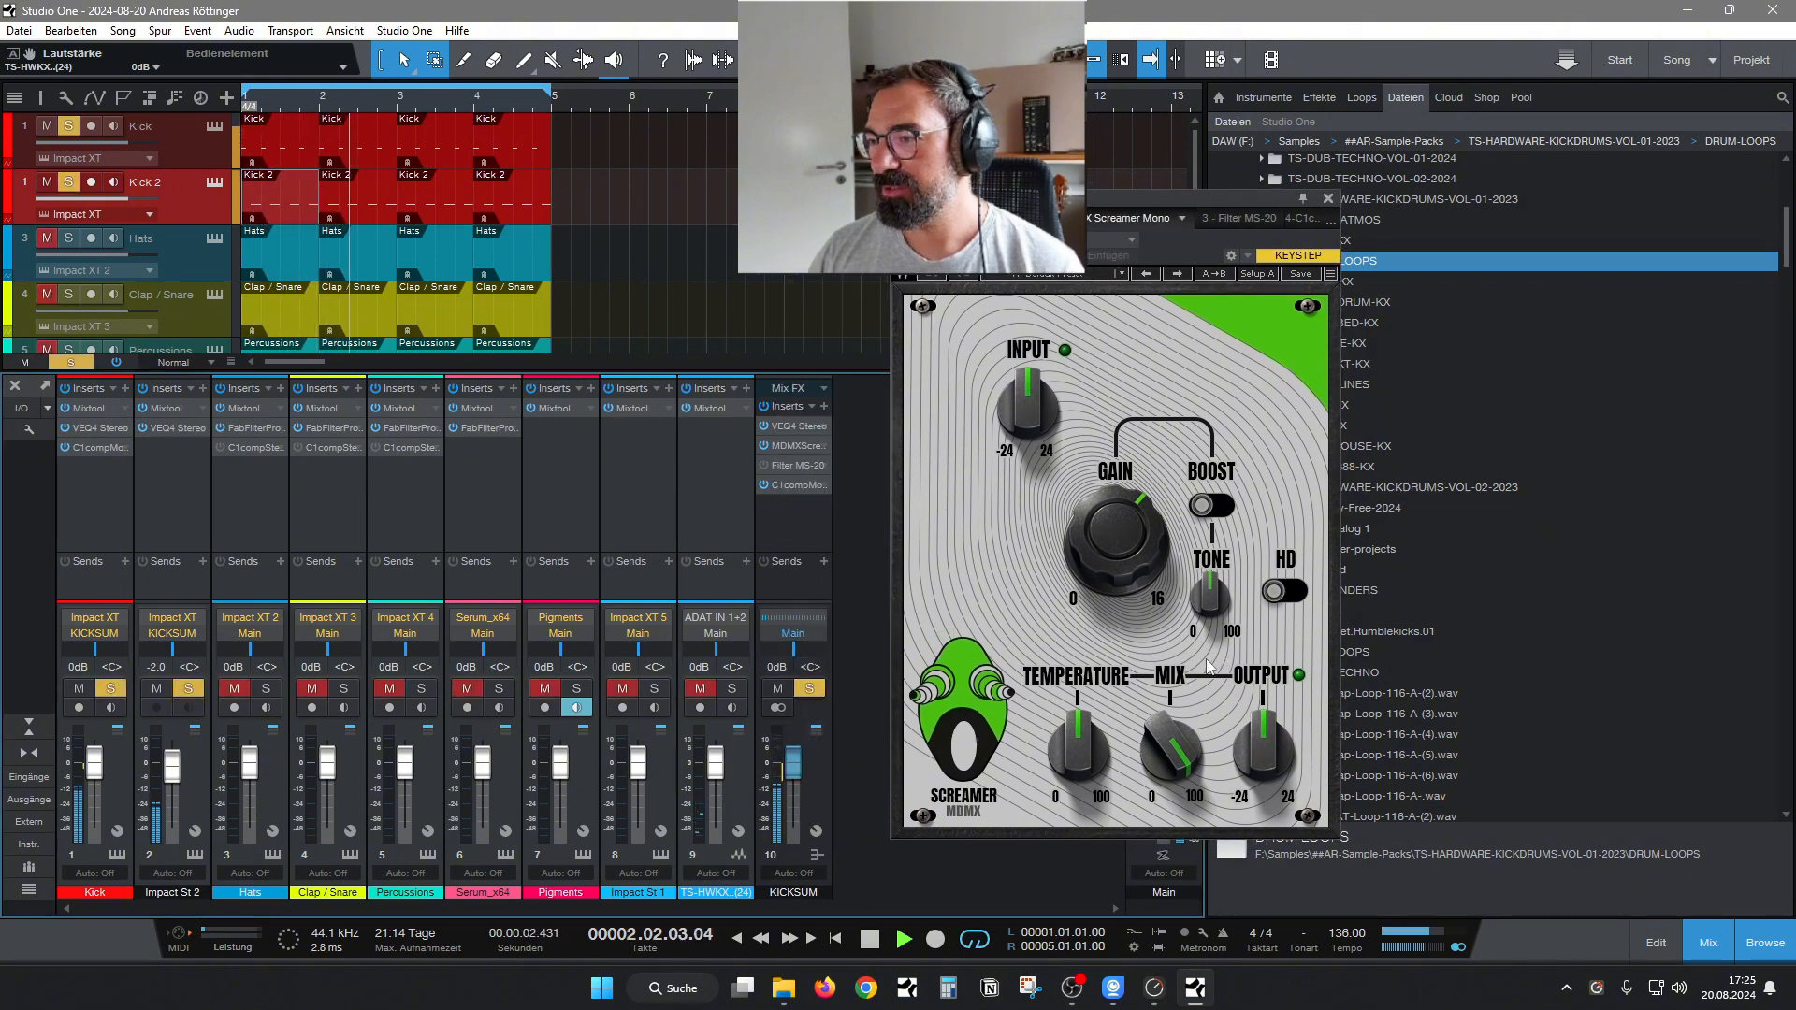
# Enable Boost and HD on the Screamer, and try its gain at 0.0 dB before setting it to 10.2 dB.
pyautogui.moveTo(1138, 542); pyautogui.dragTo(1134, 637)
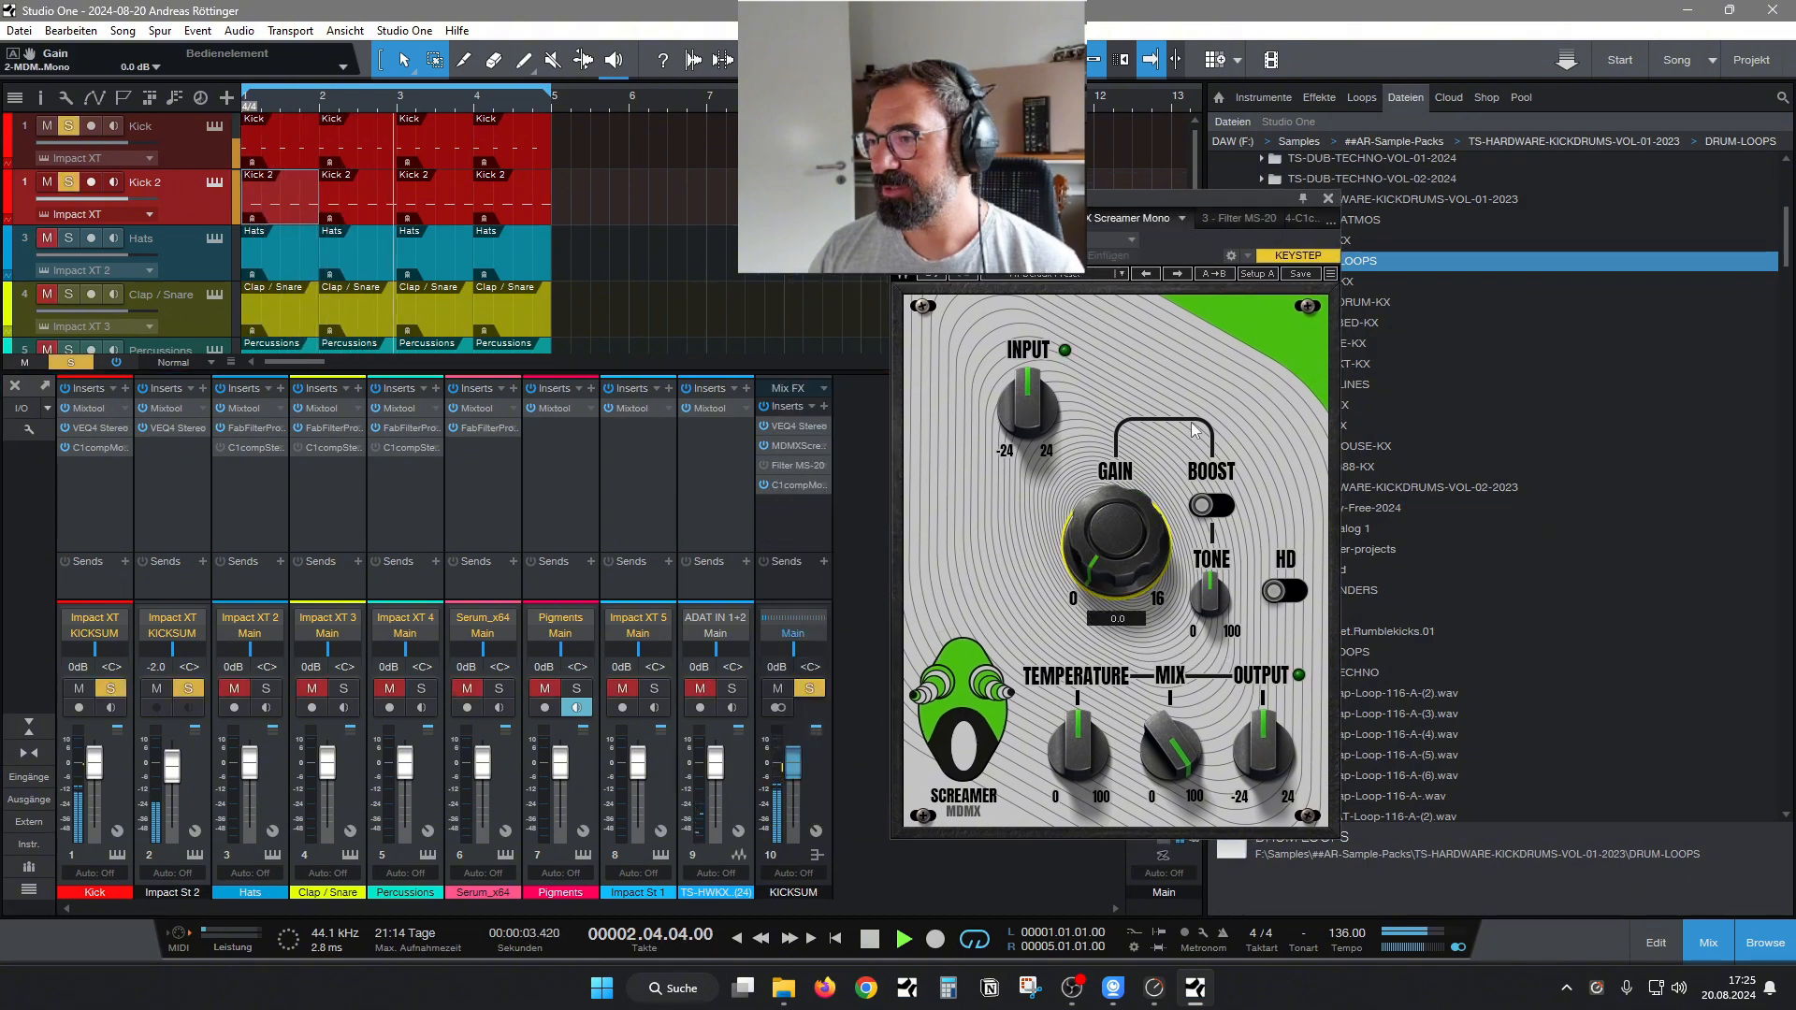
pyautogui.click(1216, 506)
pyautogui.click(1280, 595)
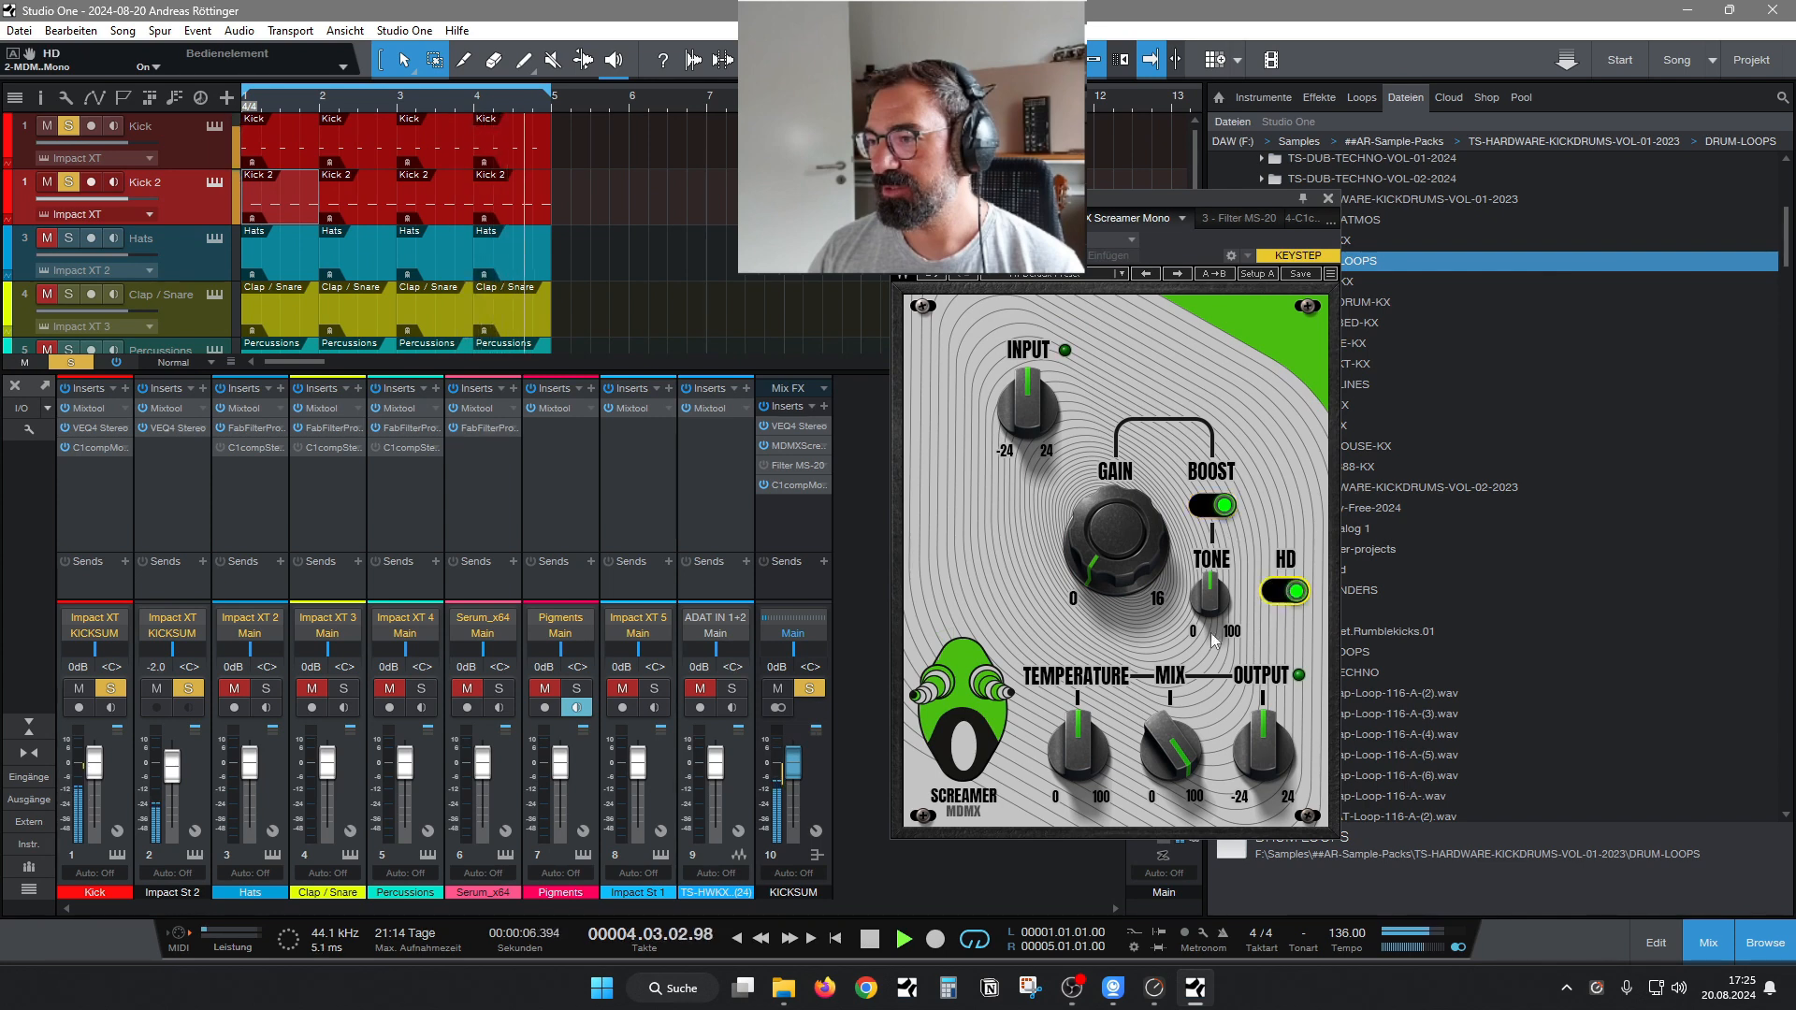
pyautogui.moveTo(1127, 562); pyautogui.dragTo(1127, 472)
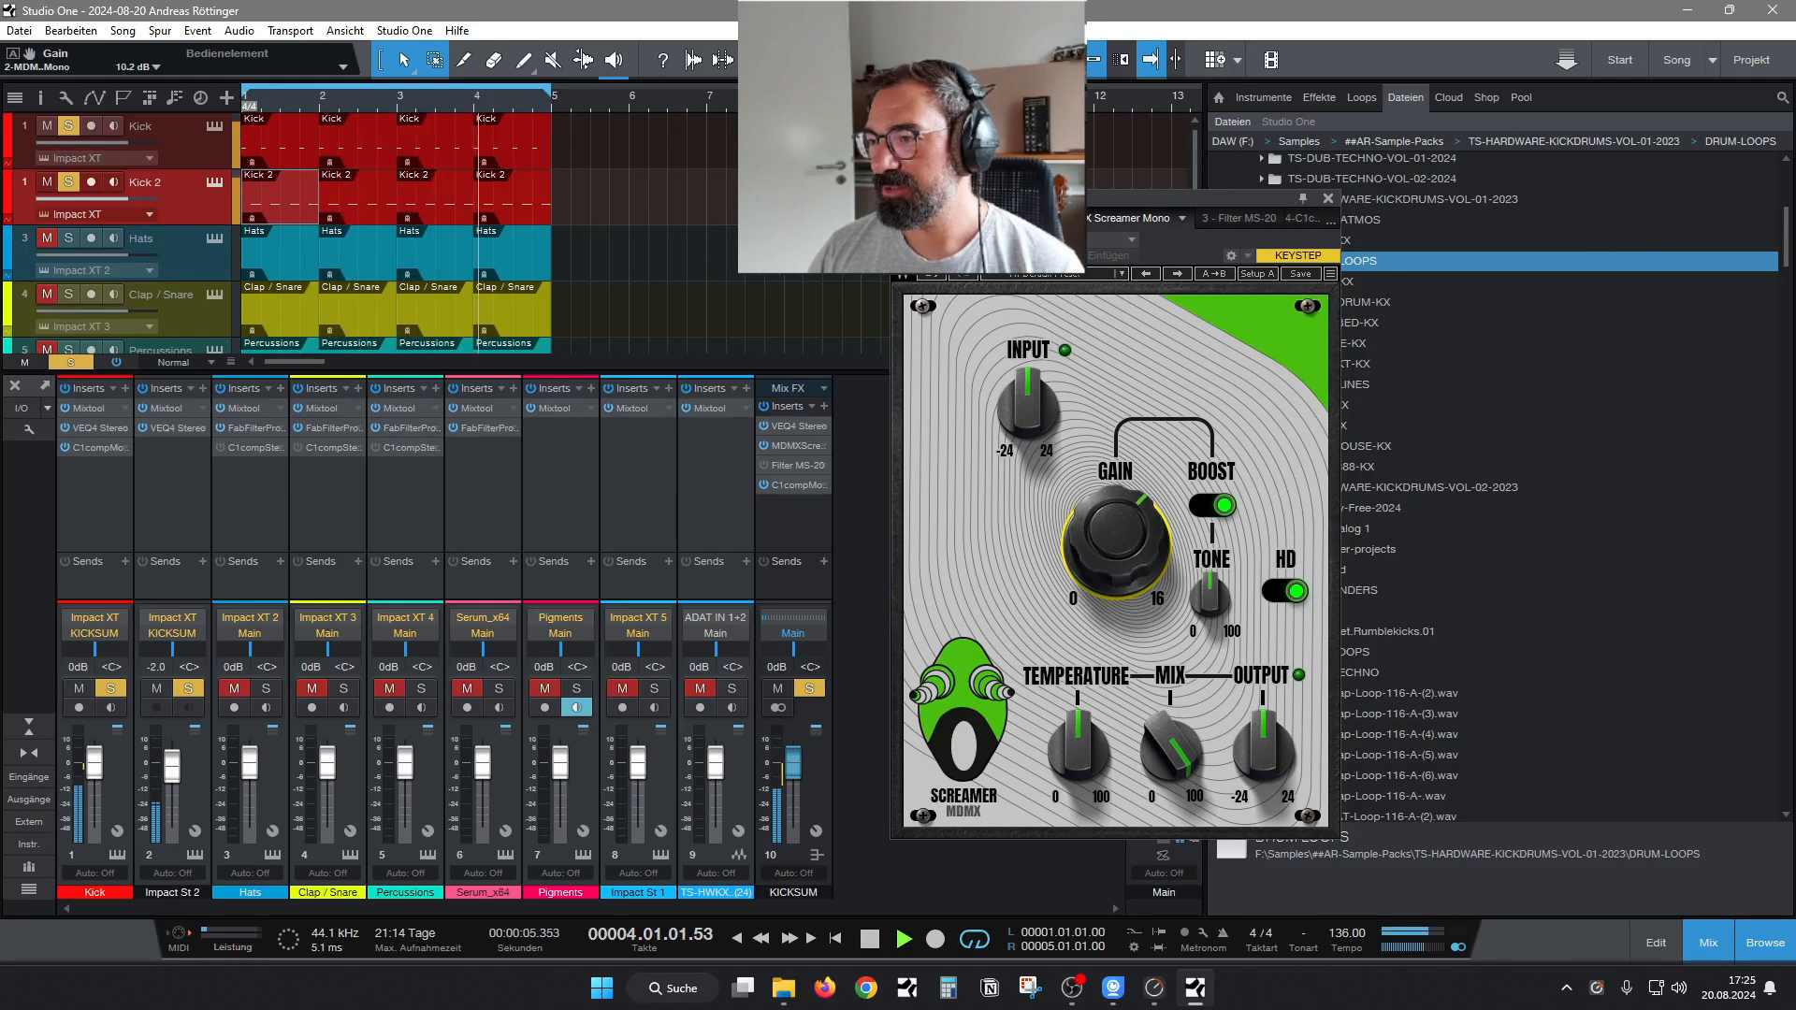
# Set the high-pass filter of the KICKSUM VEQ4 to 27 Hz, check the Impact St 2 instrument, and close the plug-in windows.
pyautogui.click(986, 218)
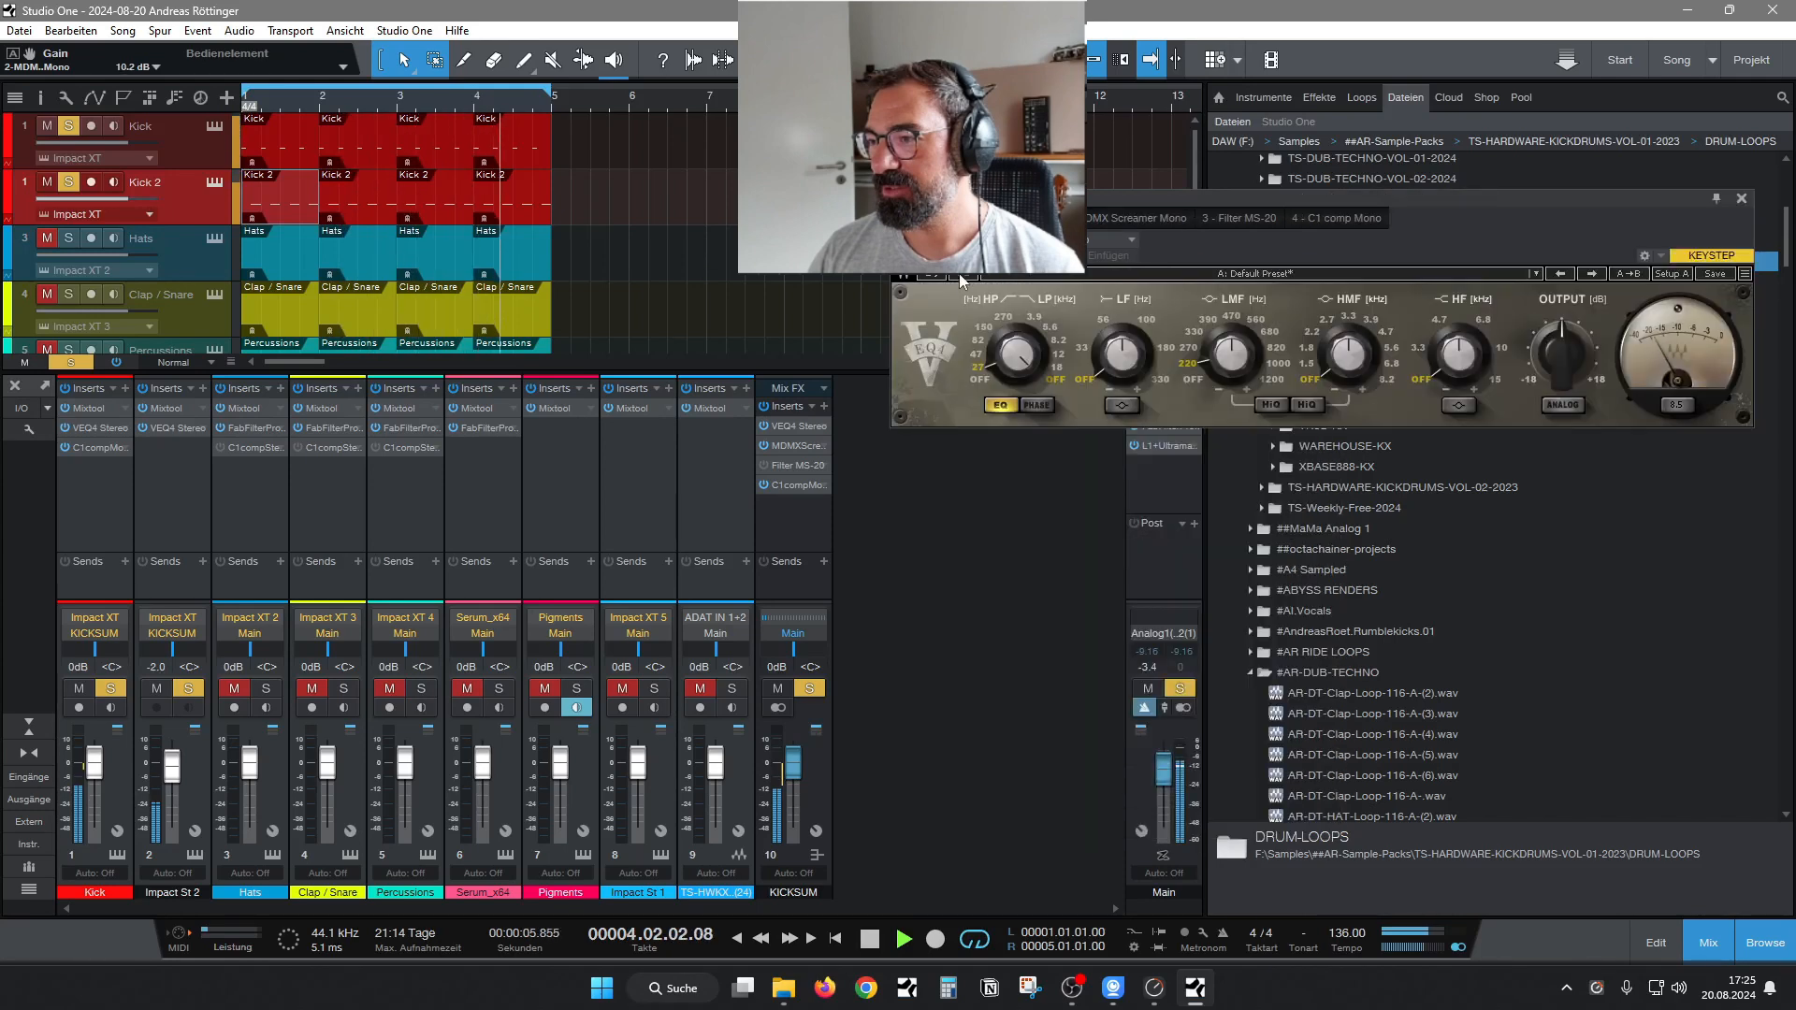
pyautogui.click(977, 366)
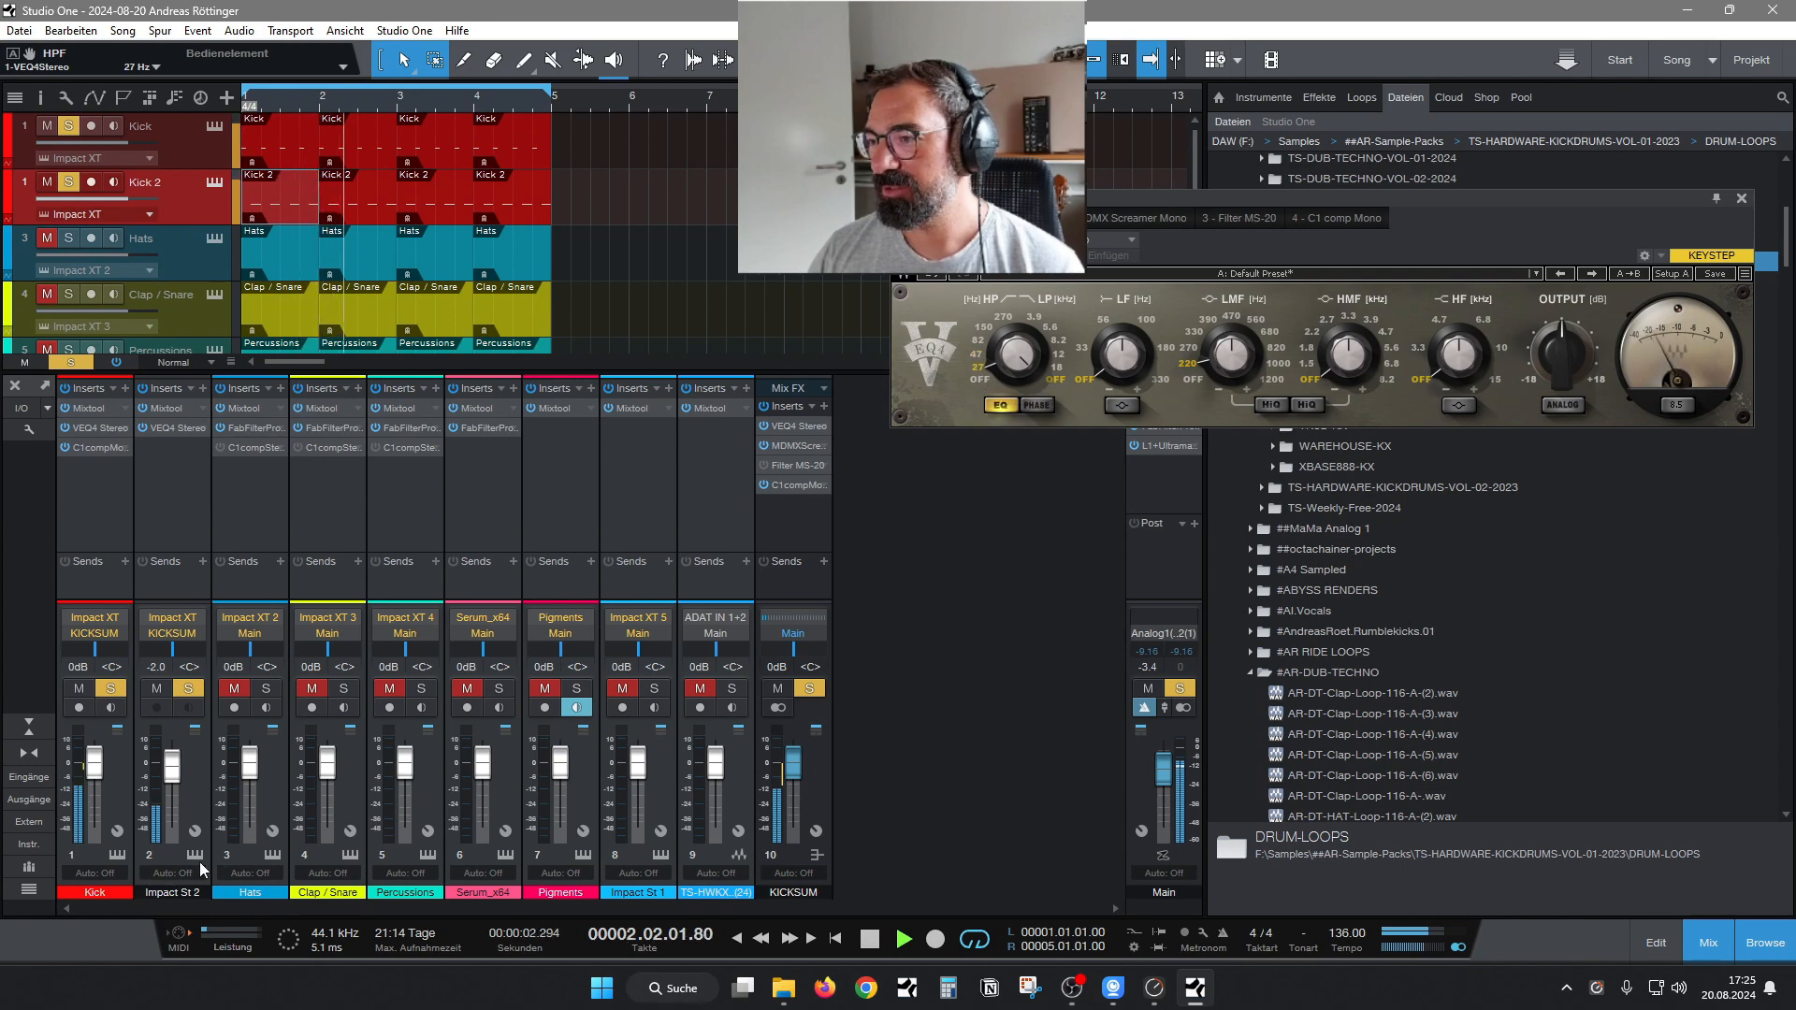
pyautogui.click(196, 855)
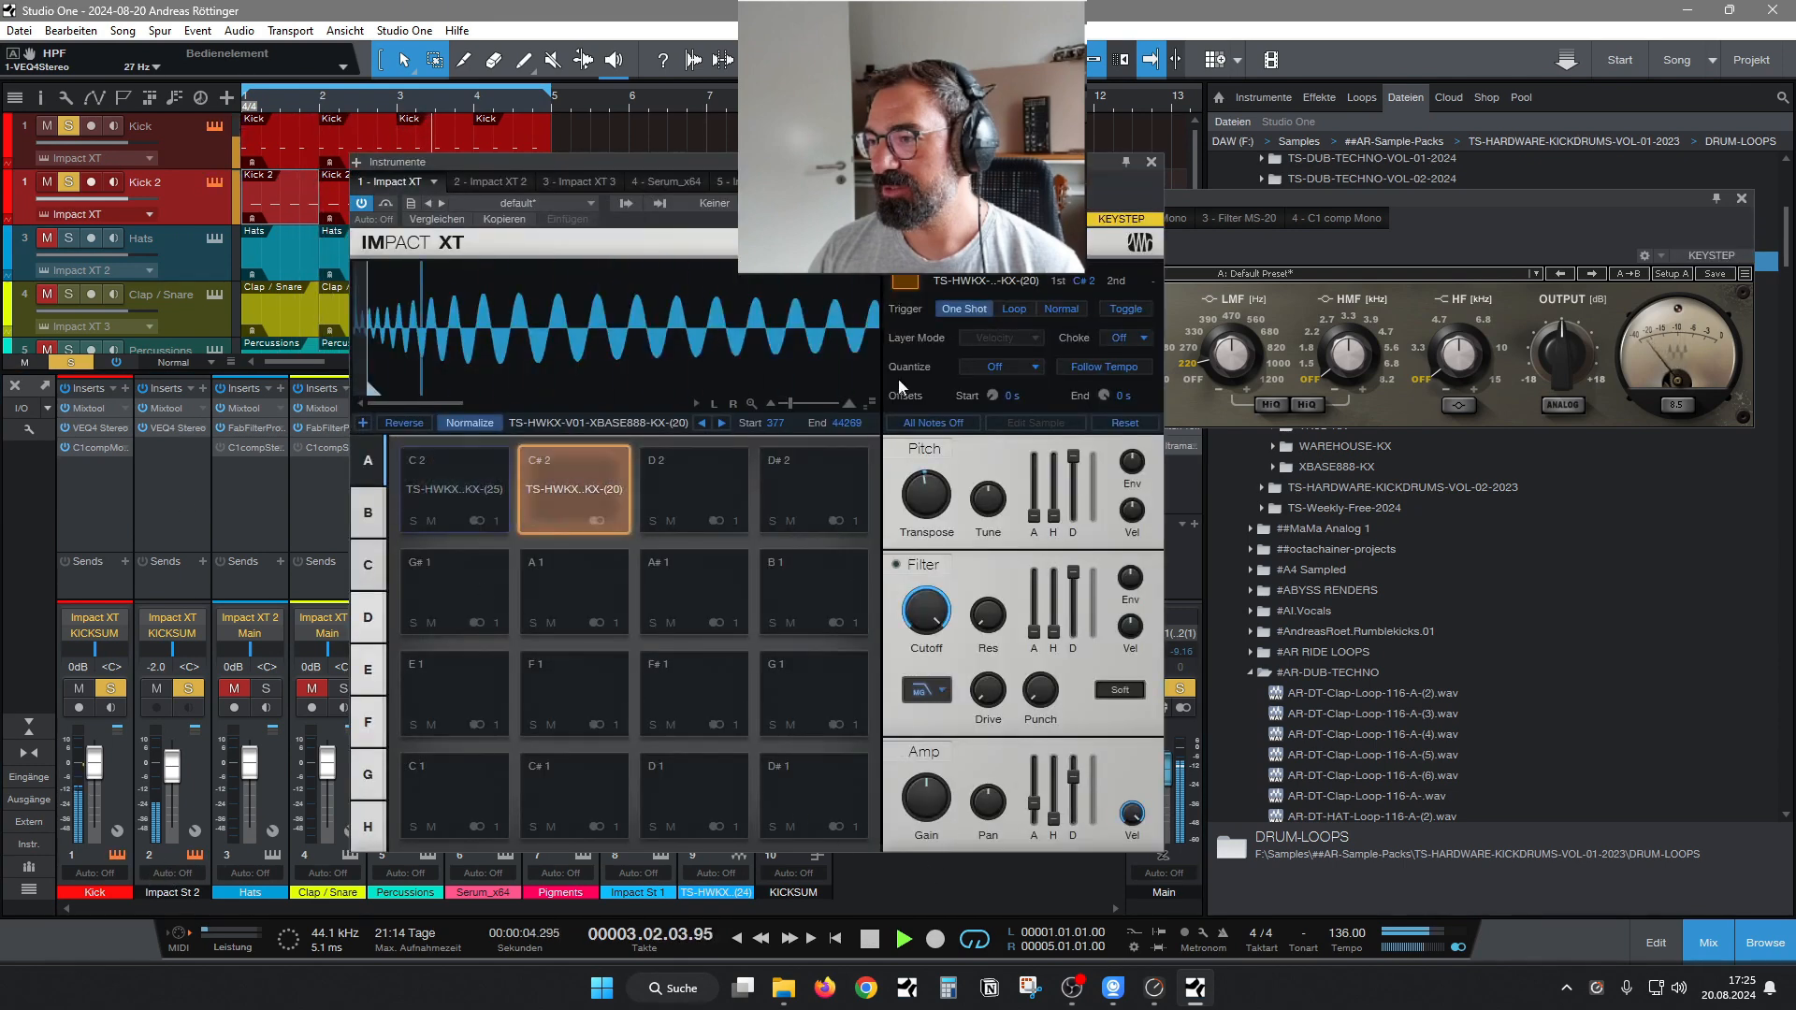
pyautogui.click(1151, 162)
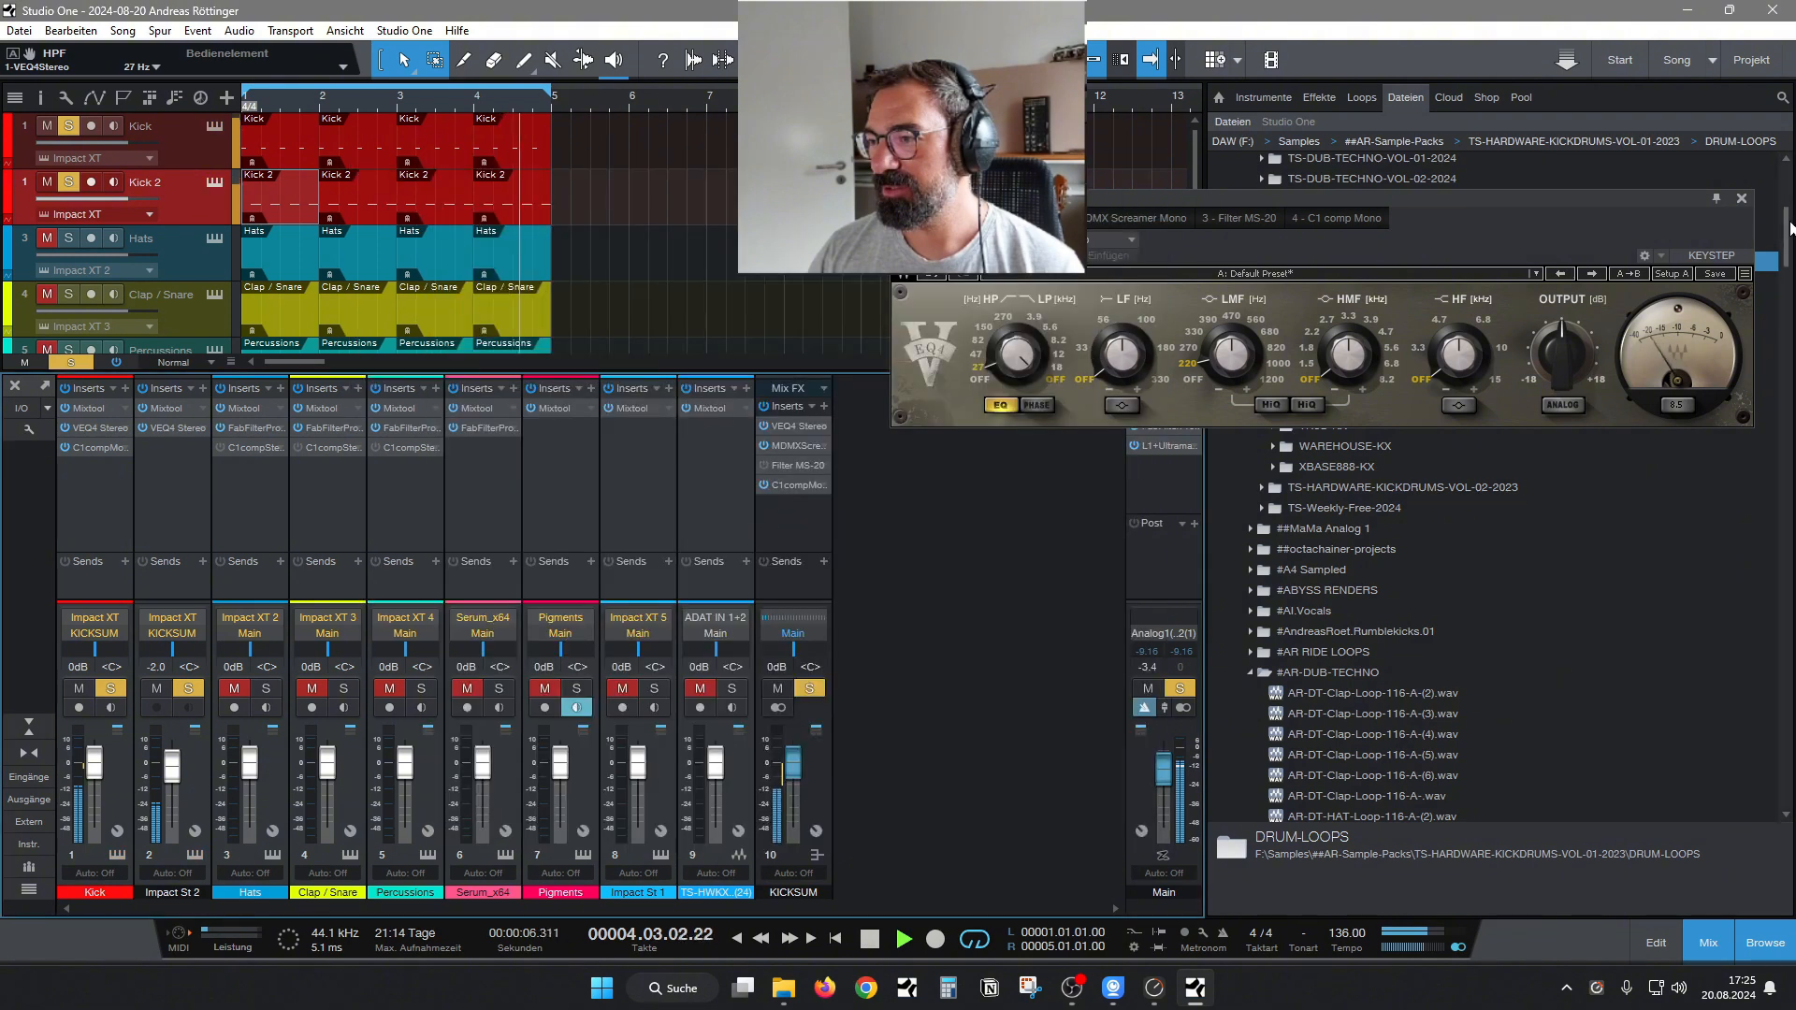
pyautogui.click(1742, 198)
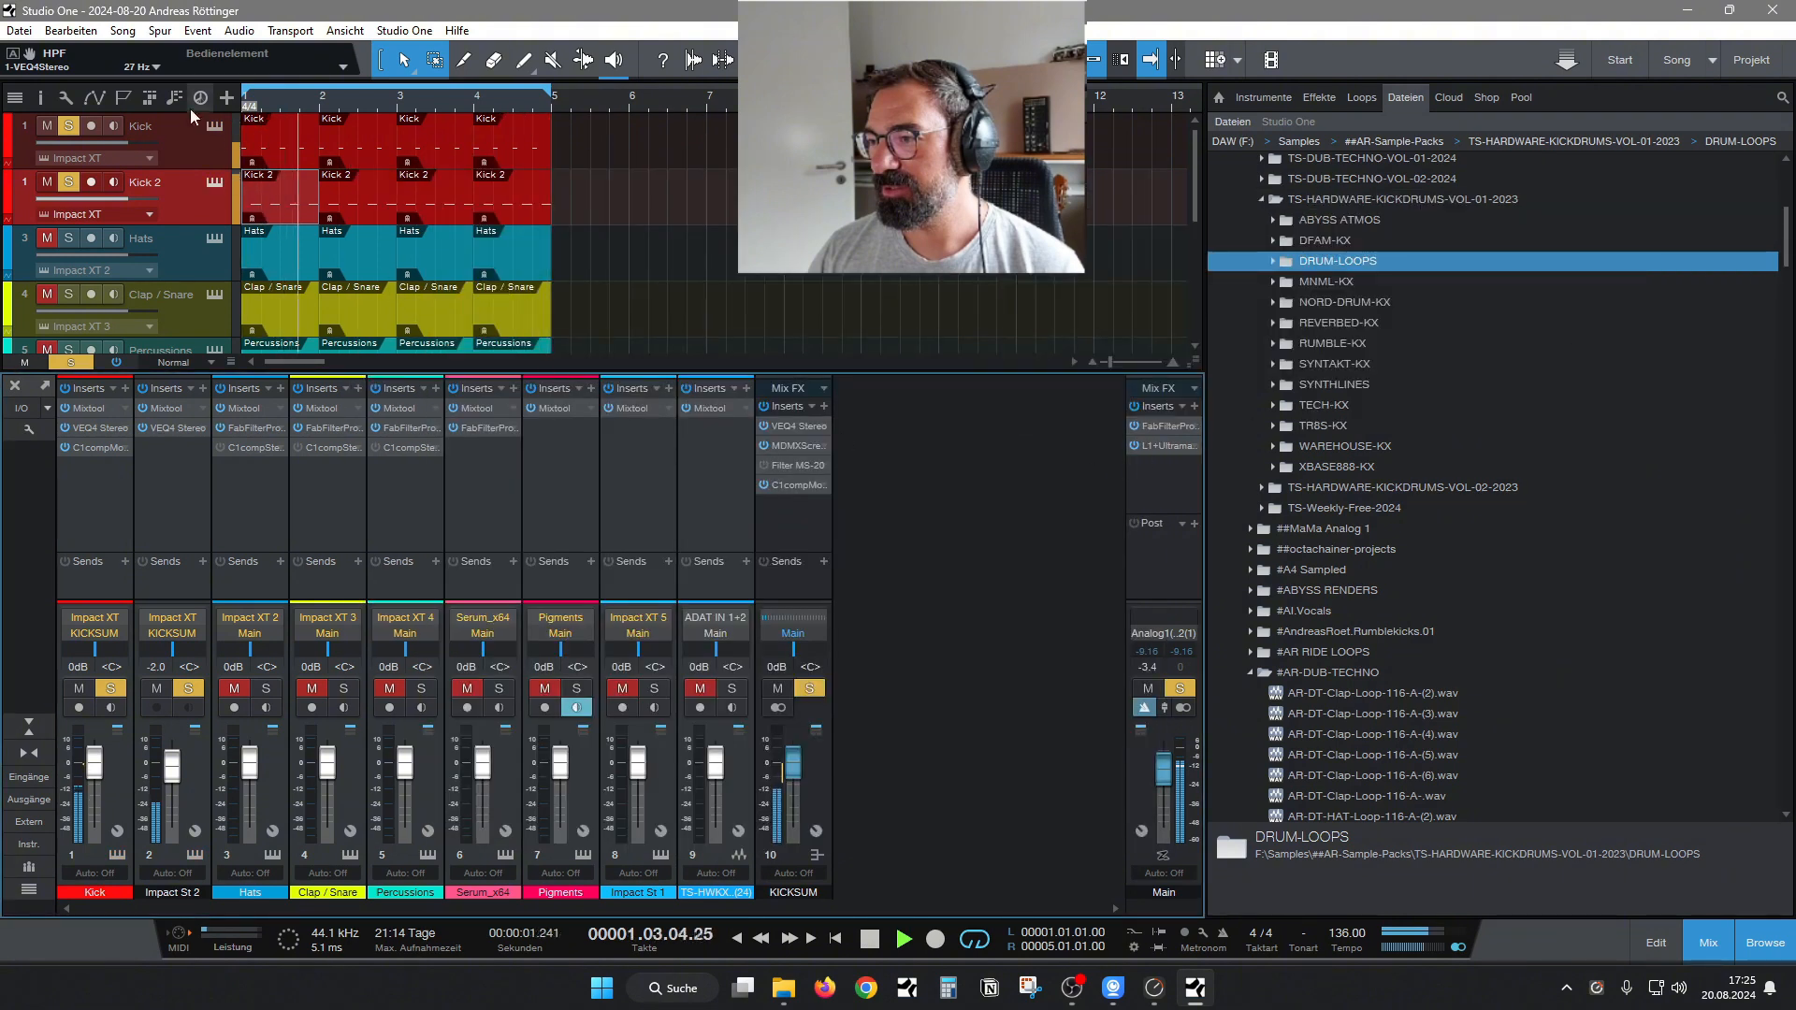
# Open the Kick track's Impact XT with pad C2 selected, and preview TS-HWKX-V01-NORD-DRUM-KX-(13).wav from the NORD-DRUM-KX folder.
pyautogui.click(214, 126)
pyautogui.click(439, 490)
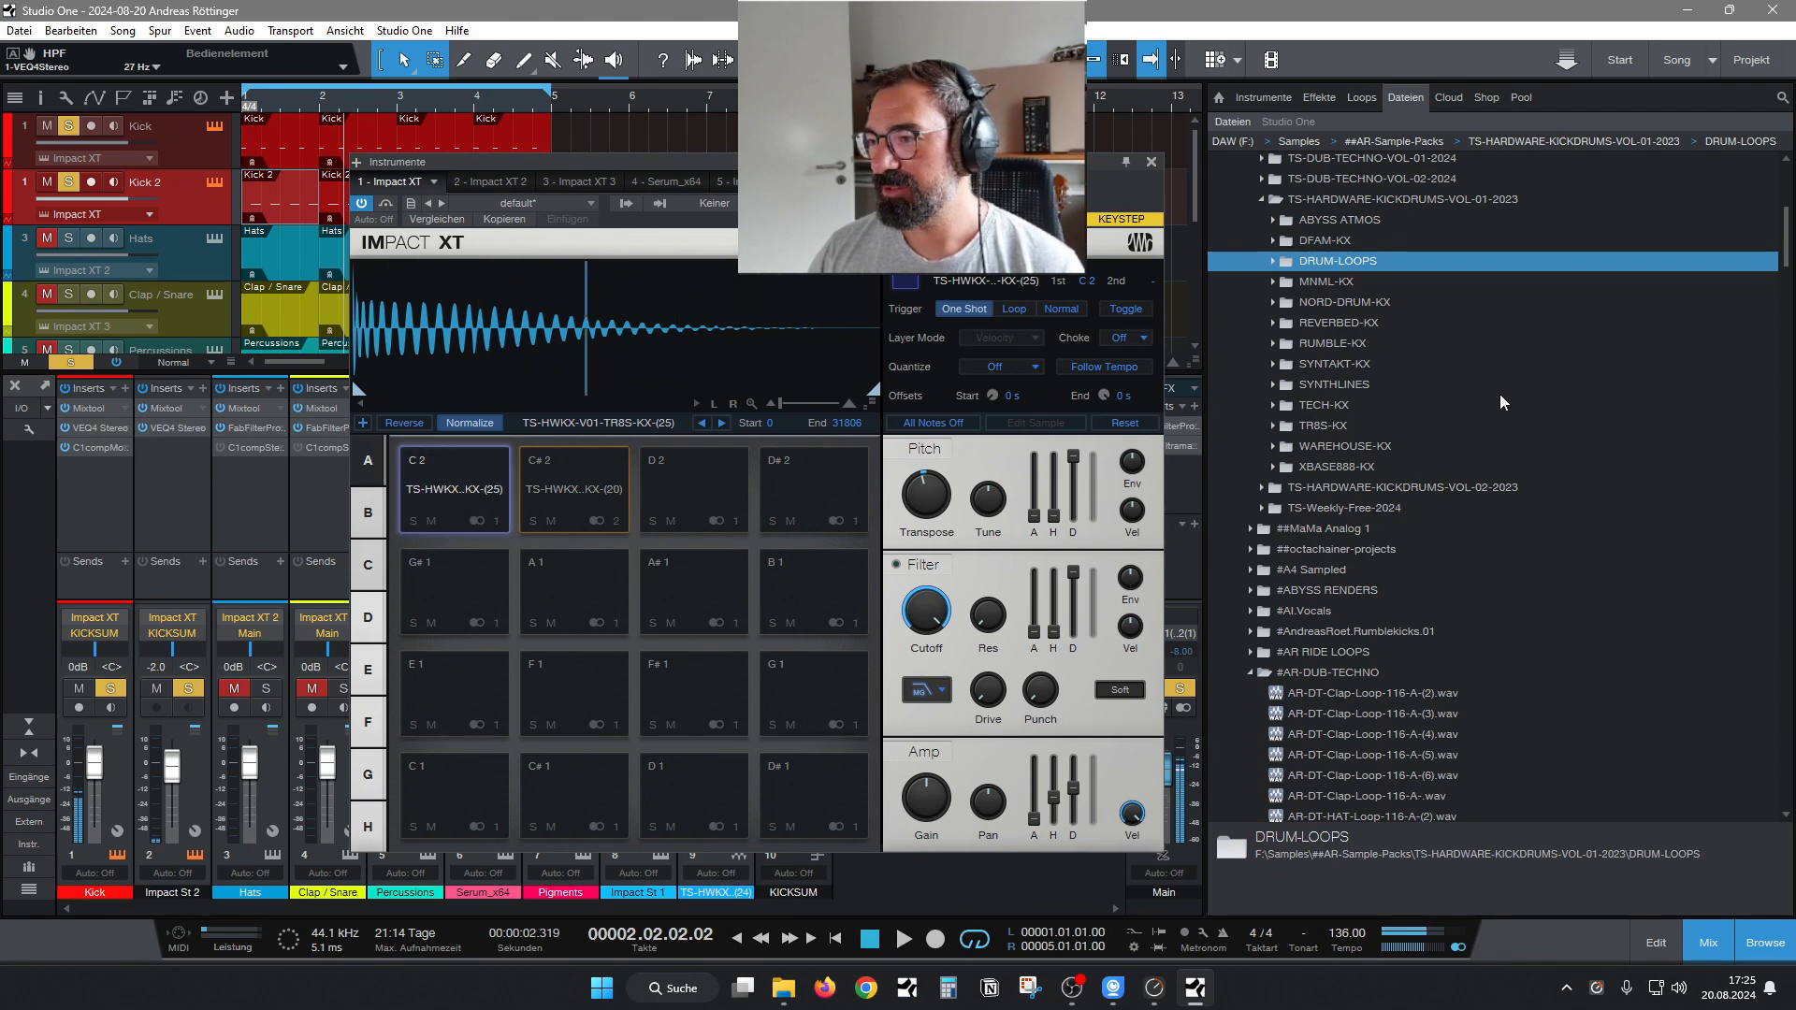
pyautogui.click(1275, 302)
pyautogui.click(1448, 405)
pyautogui.click(1221, 902)
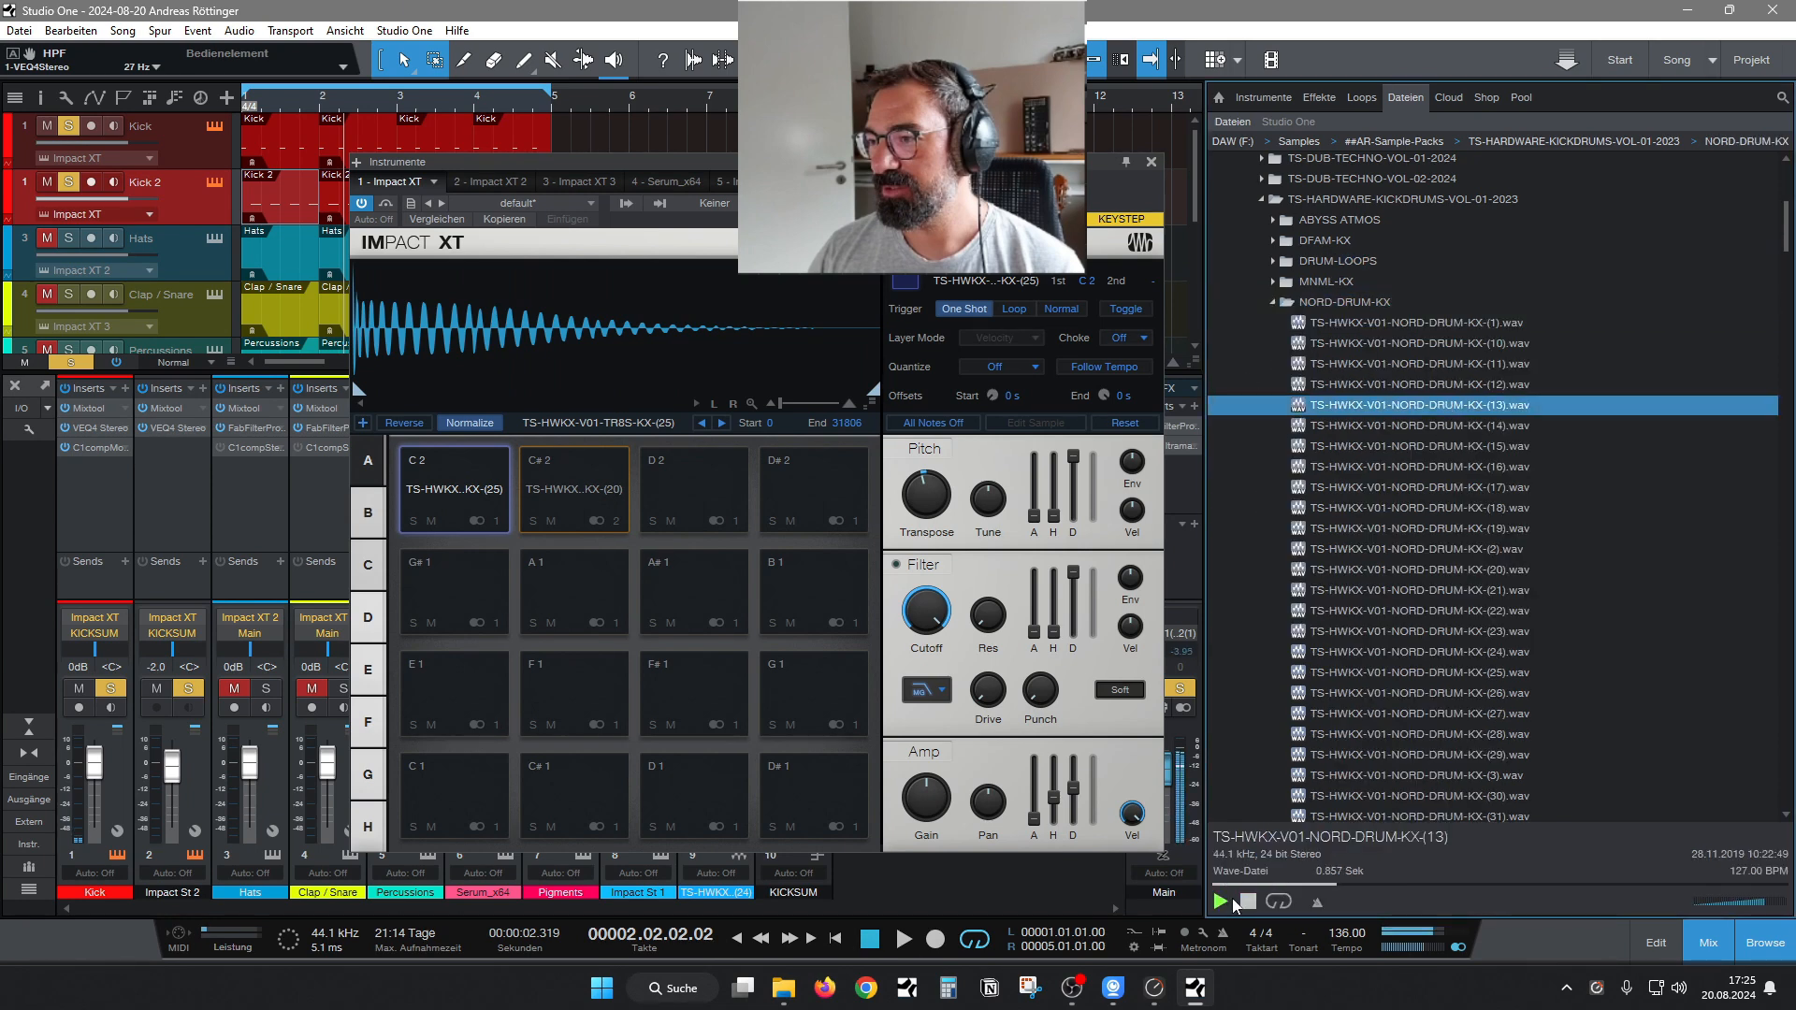
# Preview the kick samples in the NORD-DRUM-KX folder from number (25) through (34), returning to (32).
pyautogui.click(1461, 673)
pyautogui.press('Down')
pyautogui.press('Down')
pyautogui.press('Down')
pyautogui.scroll(-4, 1480, 604)
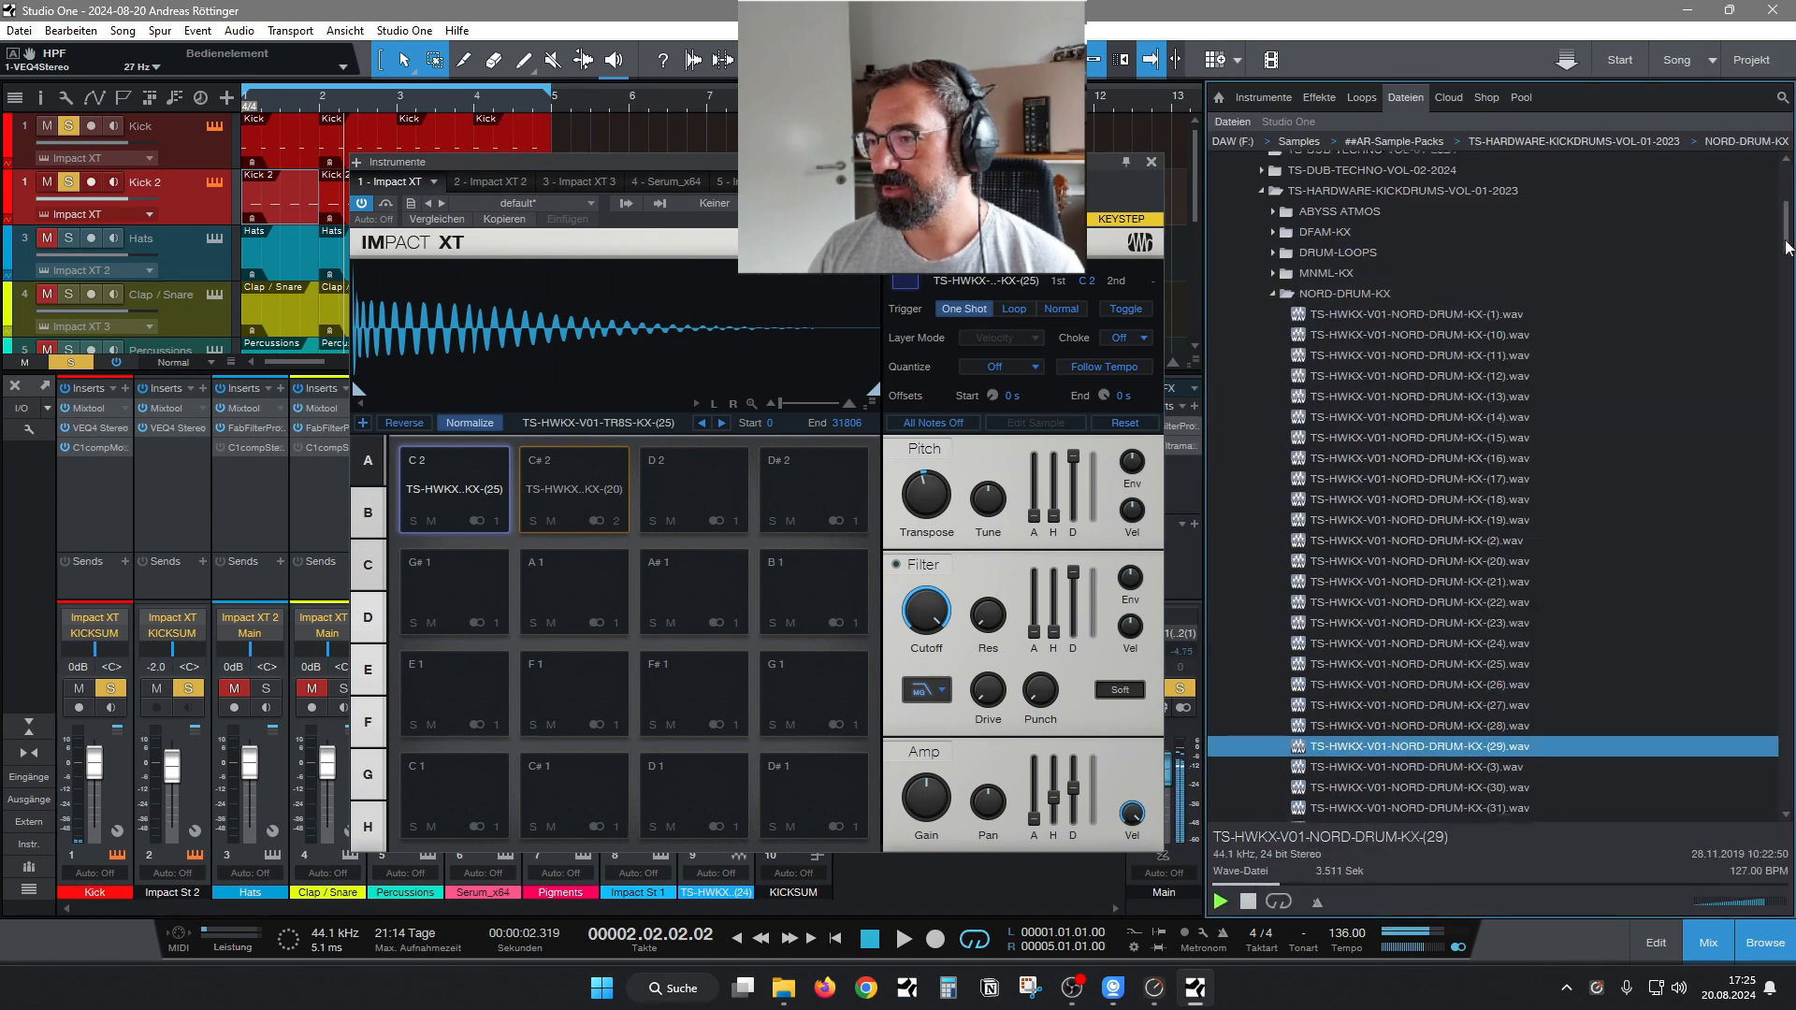
pyautogui.press('Down')
pyautogui.press('Down')
pyautogui.press('Down')
pyautogui.press('Down')
pyautogui.press('Down')
pyautogui.press('Down')
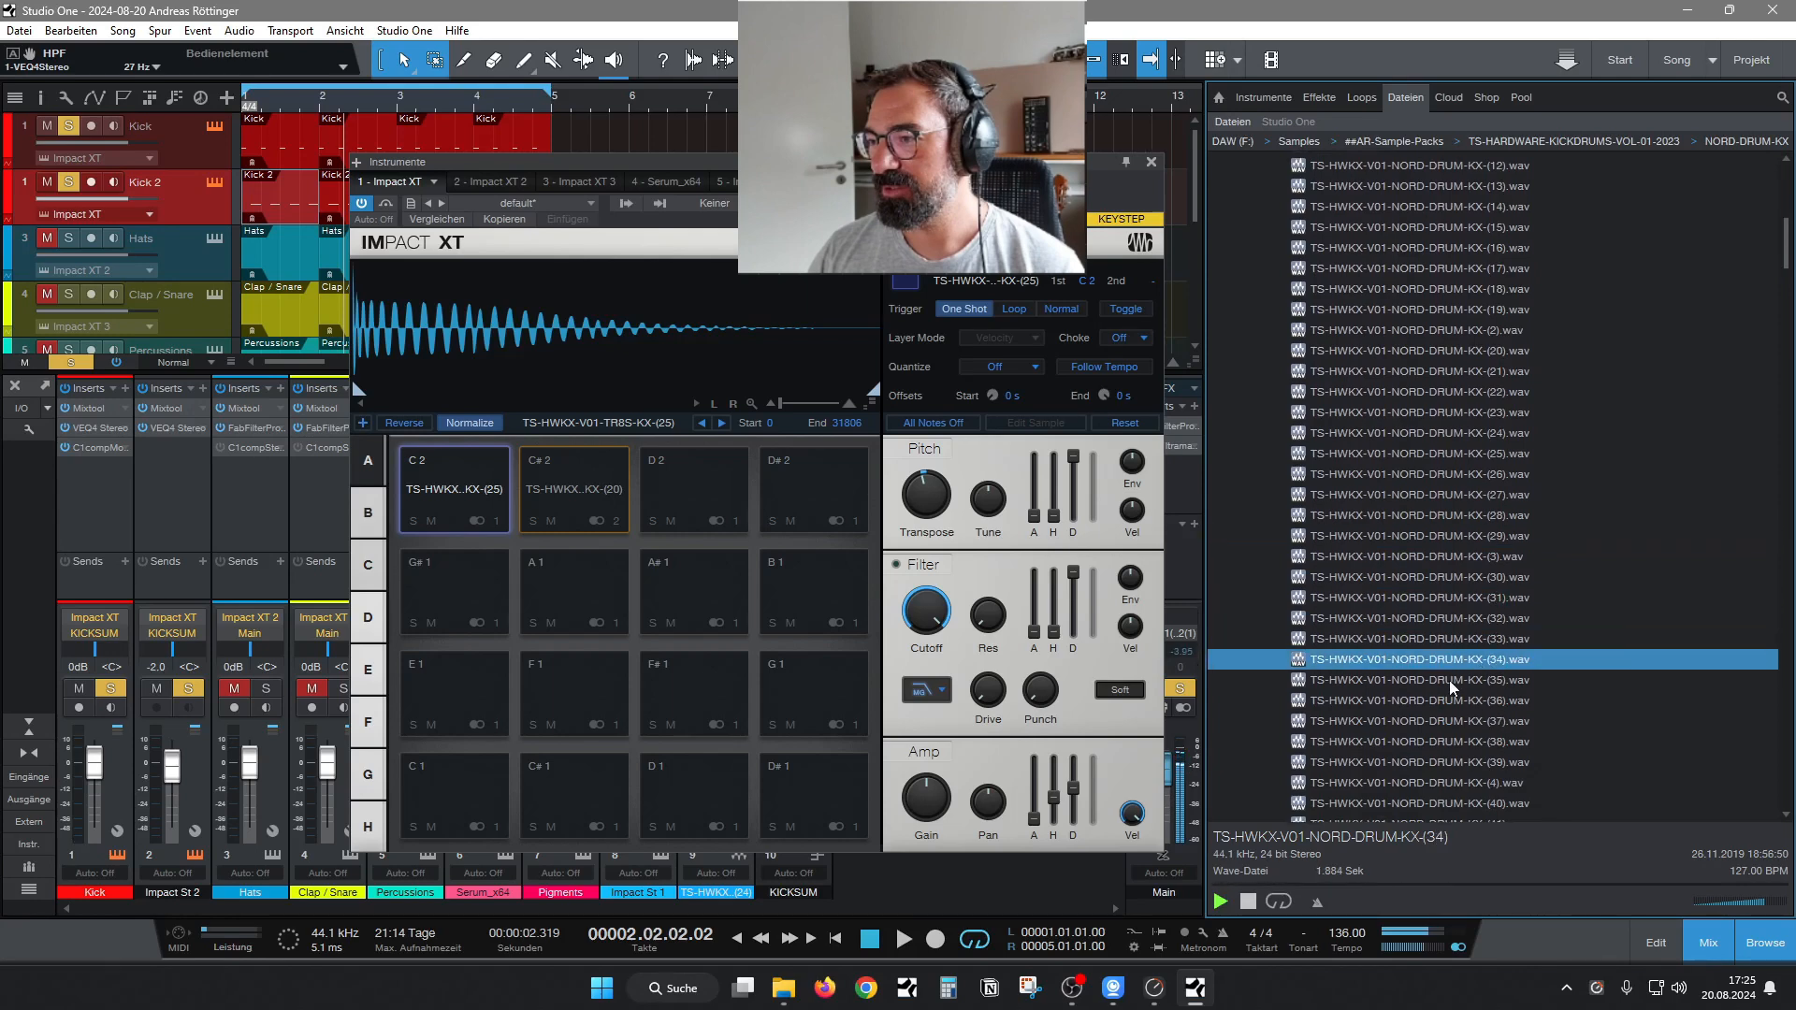
pyautogui.press('Up')
pyautogui.press('Up')
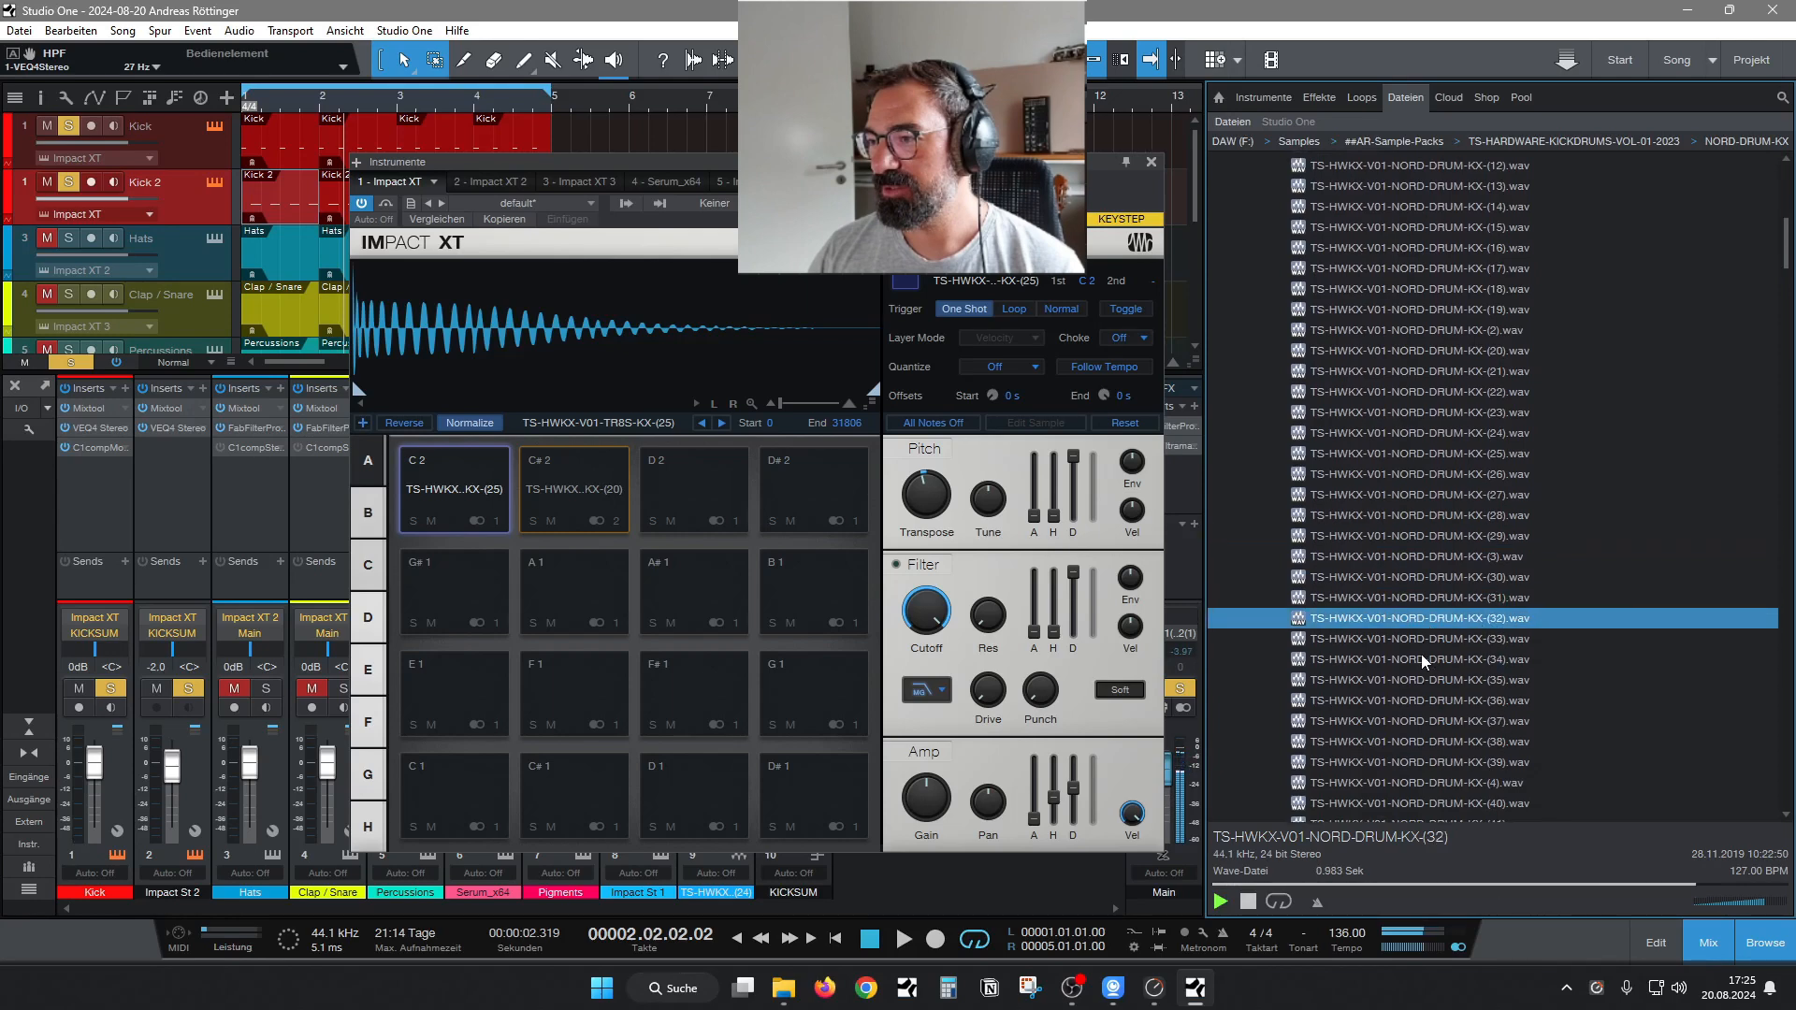
# Preview the remaining kicks around number (38) and load TS-HWKX-V01-NORD-DRUM-KX-(38).wav onto pad G# 1.
pyautogui.click(1429, 681)
pyautogui.press('Down')
pyautogui.click(1431, 720)
pyautogui.click(1428, 735)
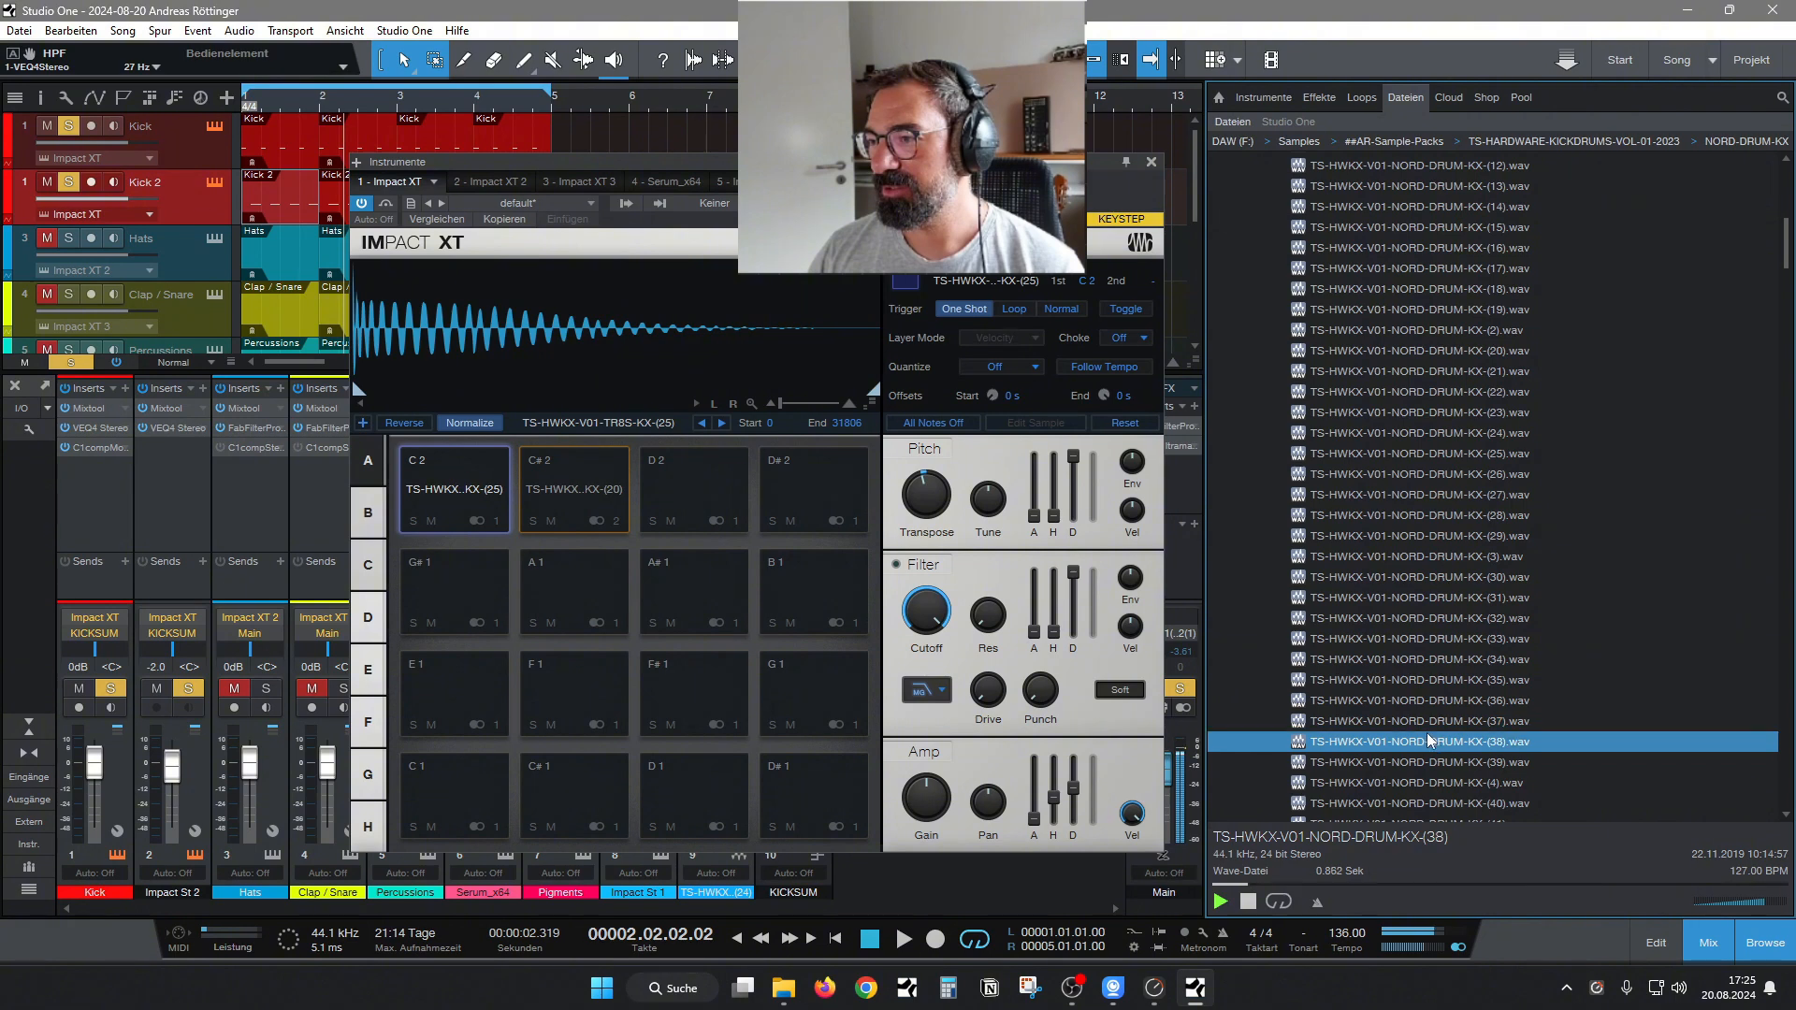
pyautogui.click(1413, 762)
pyautogui.moveTo(1412, 742); pyautogui.dragTo(449, 584)
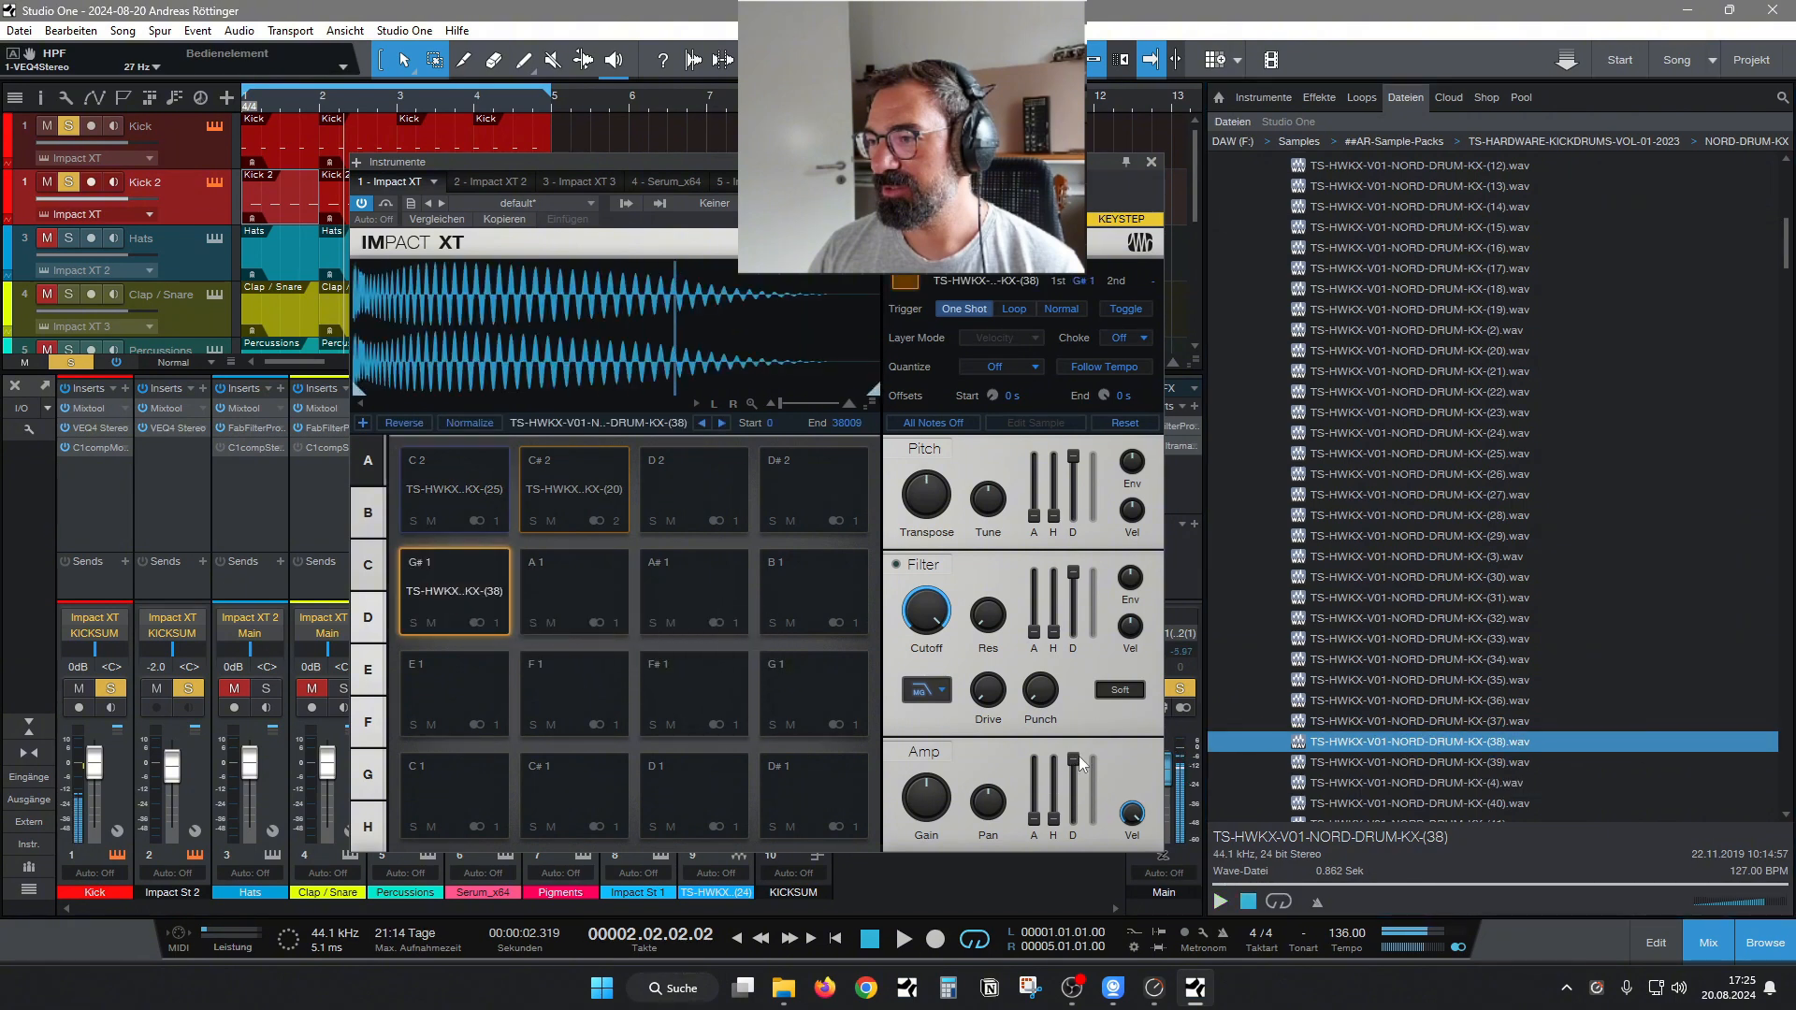
# Set the KX-(38) pad's amp decay to 195 ms and its trigger note to C 2.
pyautogui.moveTo(1073, 760); pyautogui.dragTo(1072, 859)
pyautogui.click(457, 597)
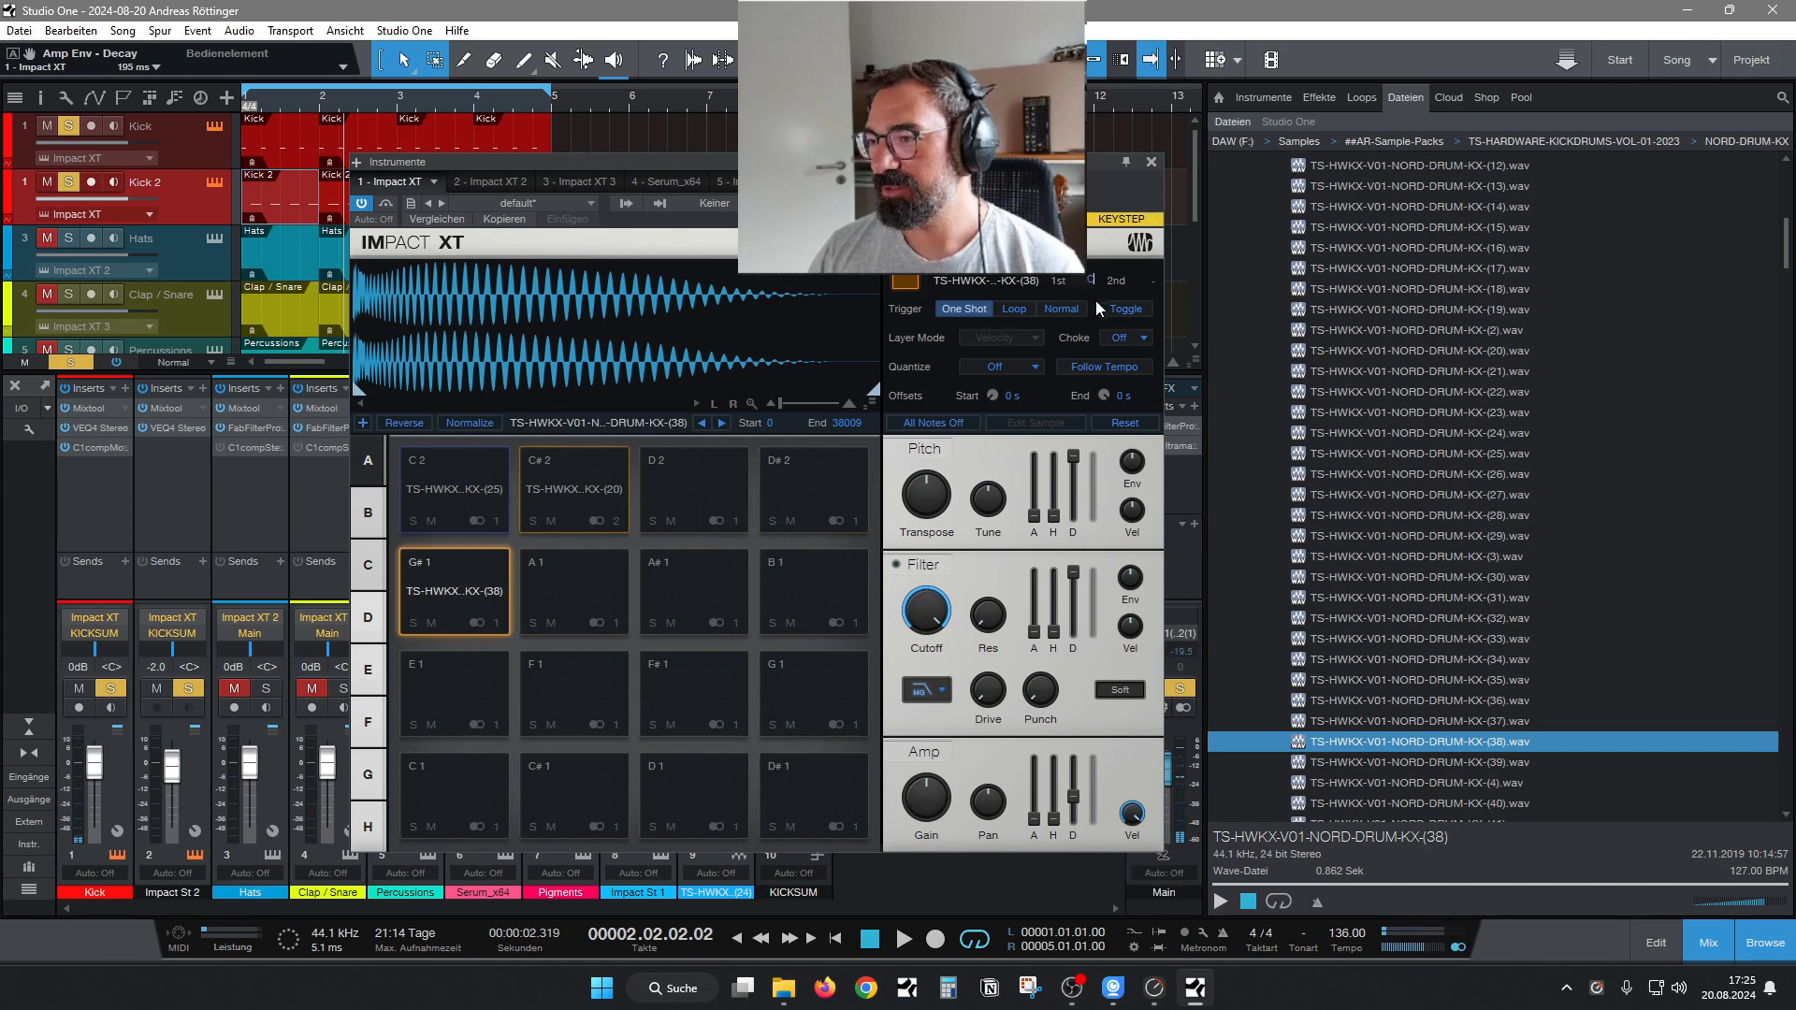
pyautogui.press('Return')
# Set the KX-(38) layer's gain to -11.2 dB and filter cutoff to 726.2 Hz, comparing it with the KX-(25) layer.
pyautogui.click(475, 480)
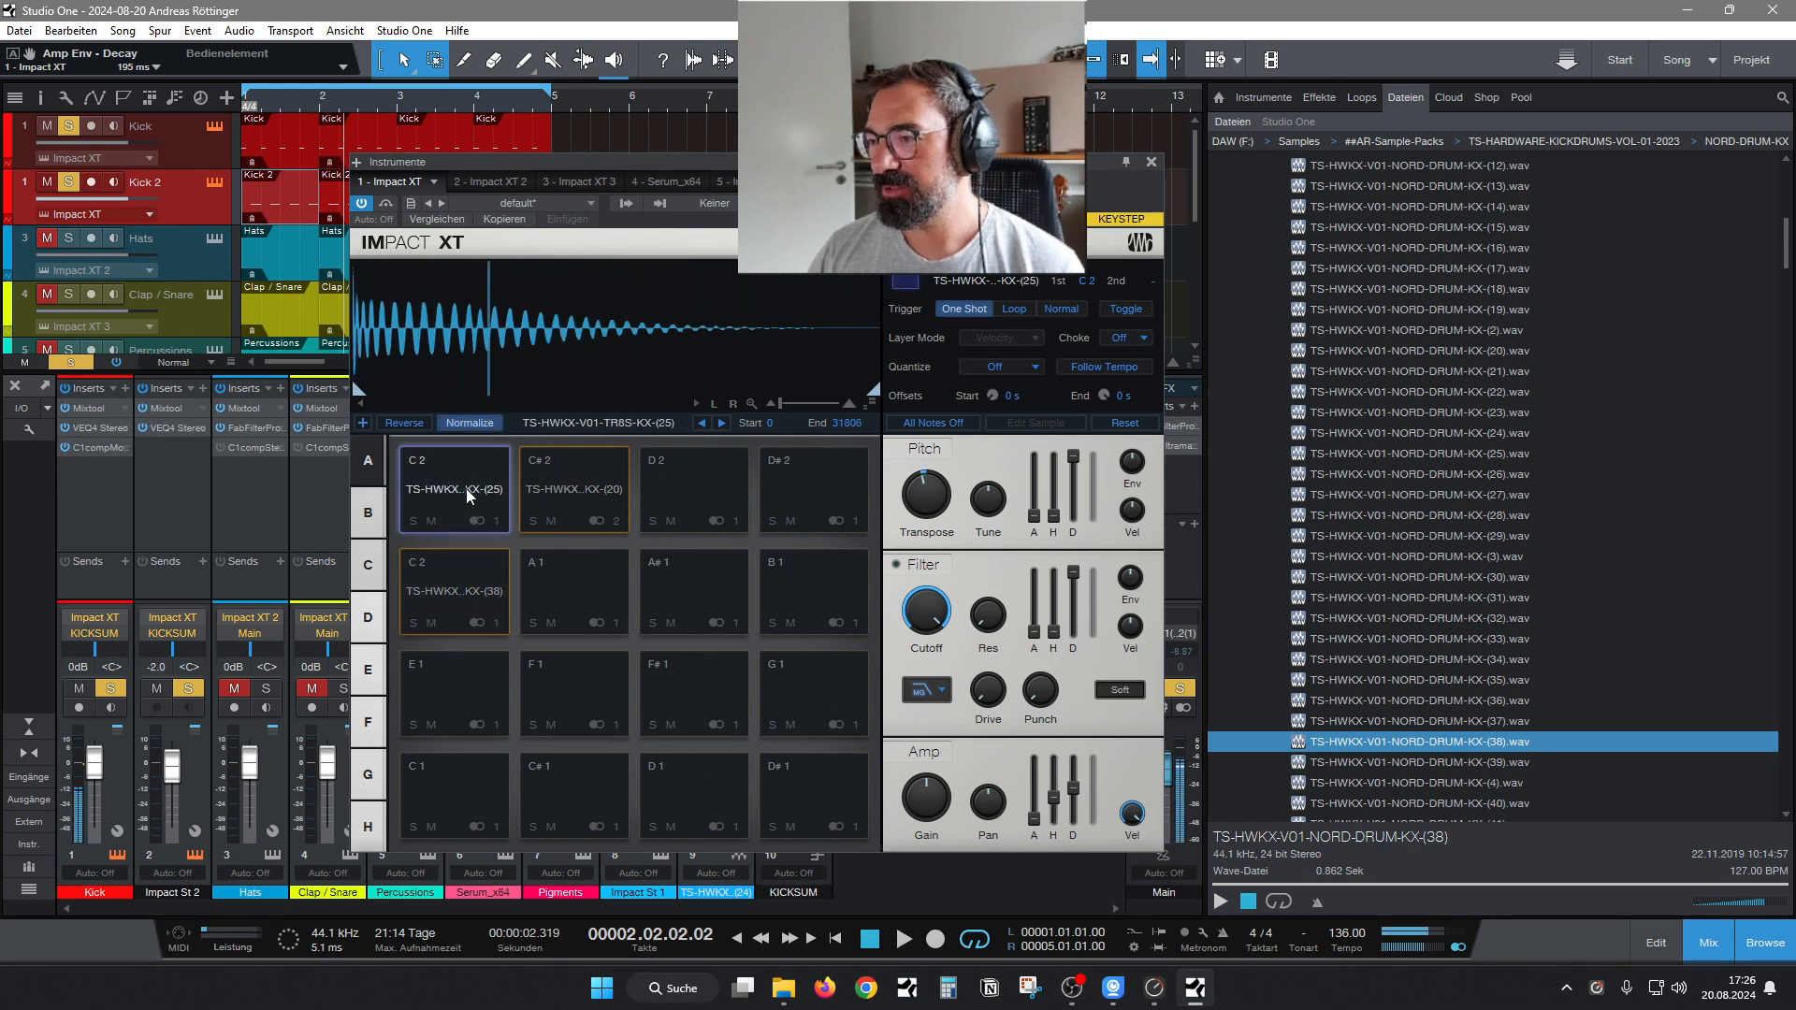
pyautogui.click(502, 592)
pyautogui.moveTo(951, 800); pyautogui.dragTo(945, 834)
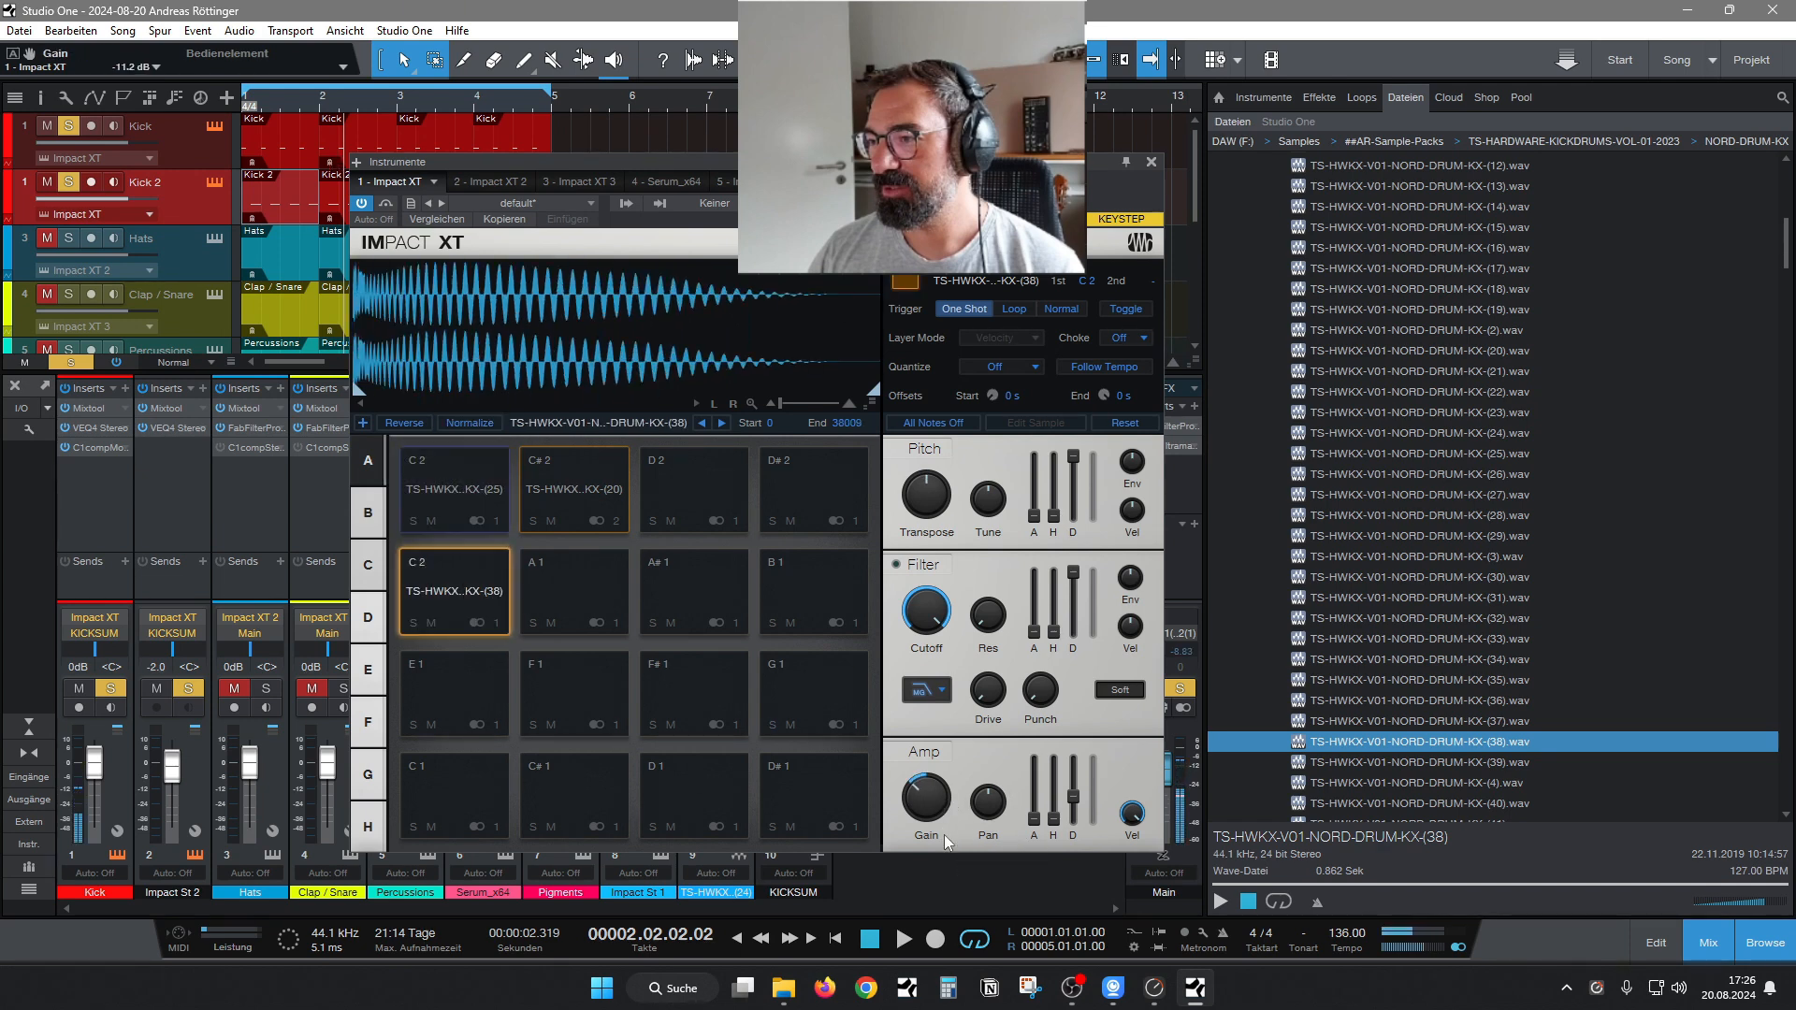
pyautogui.click(462, 490)
pyautogui.click(453, 614)
pyautogui.click(456, 465)
# Start playback and rebalance the KX-(38) layer's amp gain, trying -4.9 dB.
pyautogui.press('space')
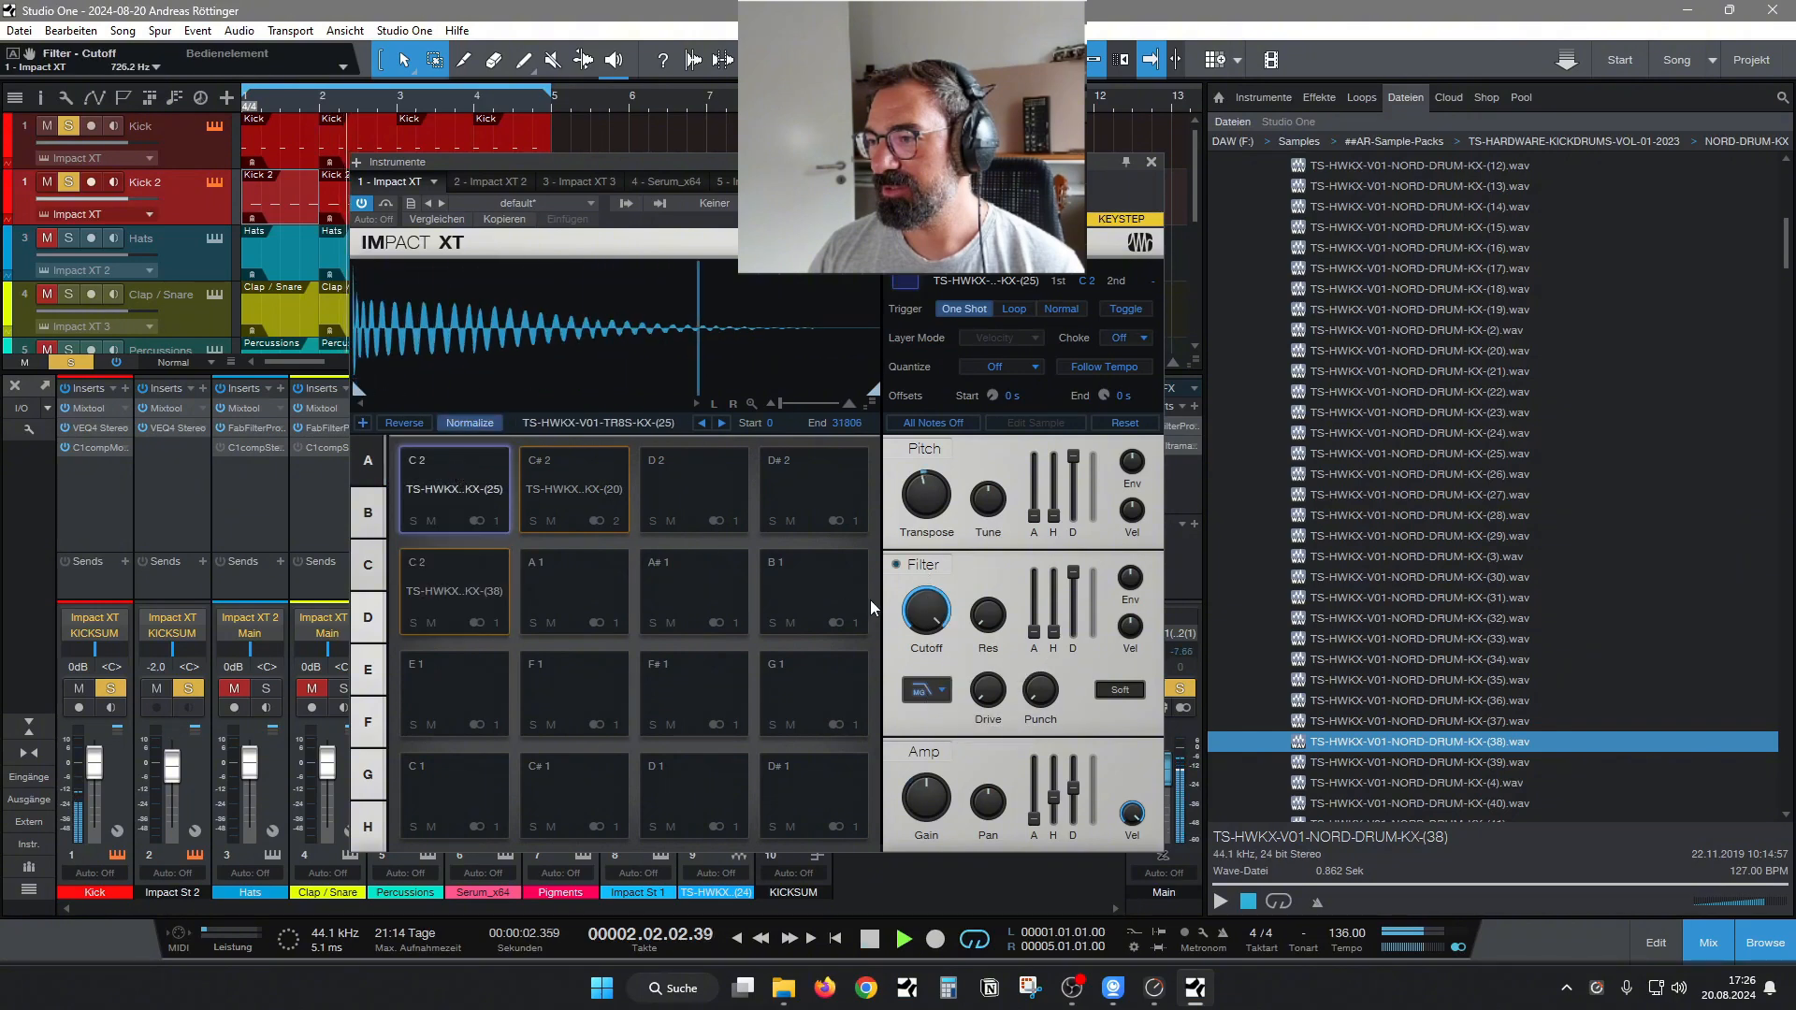
pyautogui.click(462, 581)
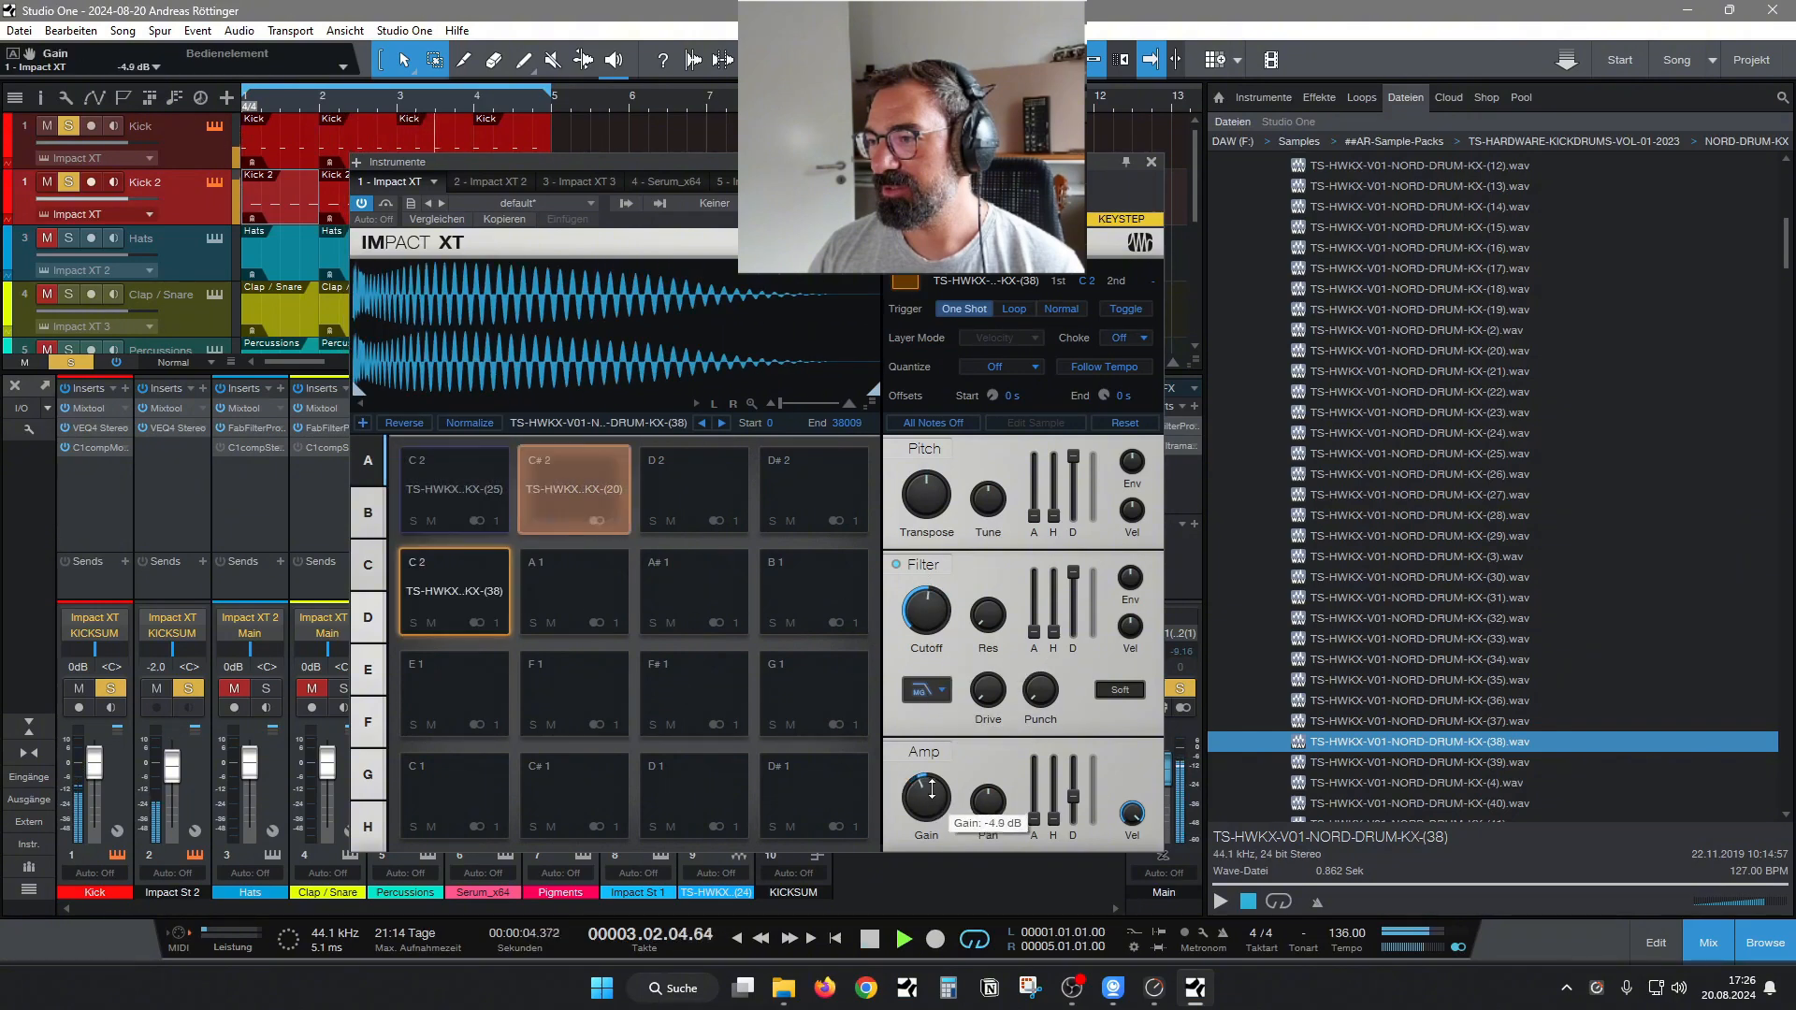
pyautogui.moveTo(933, 773); pyautogui.dragTo(932, 792)
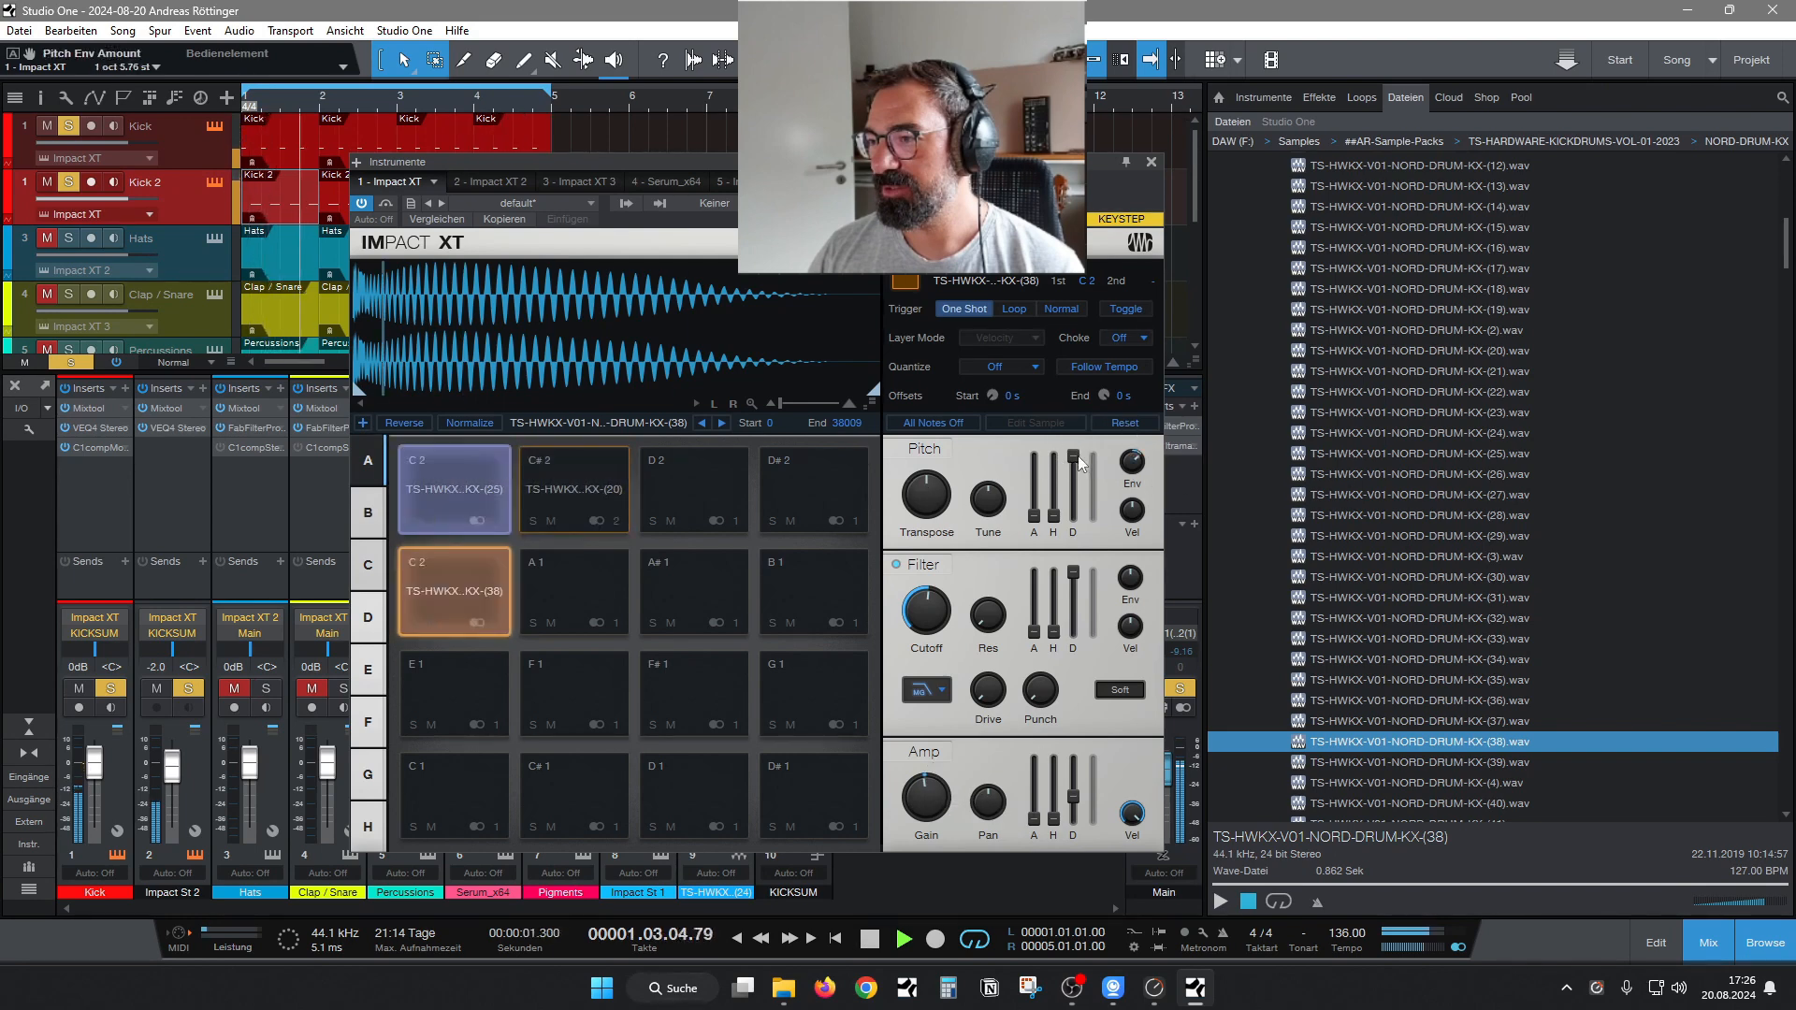
# Shorten the KX-(38) layer's pitch envelope decay and set its pitch envelope amount to 0.00 st.
pyautogui.moveTo(1073, 456); pyautogui.dragTo(1075, 560)
pyautogui.keyDown('ctrl'); pyautogui.click(1133, 464); pyautogui.keyUp('ctrl')
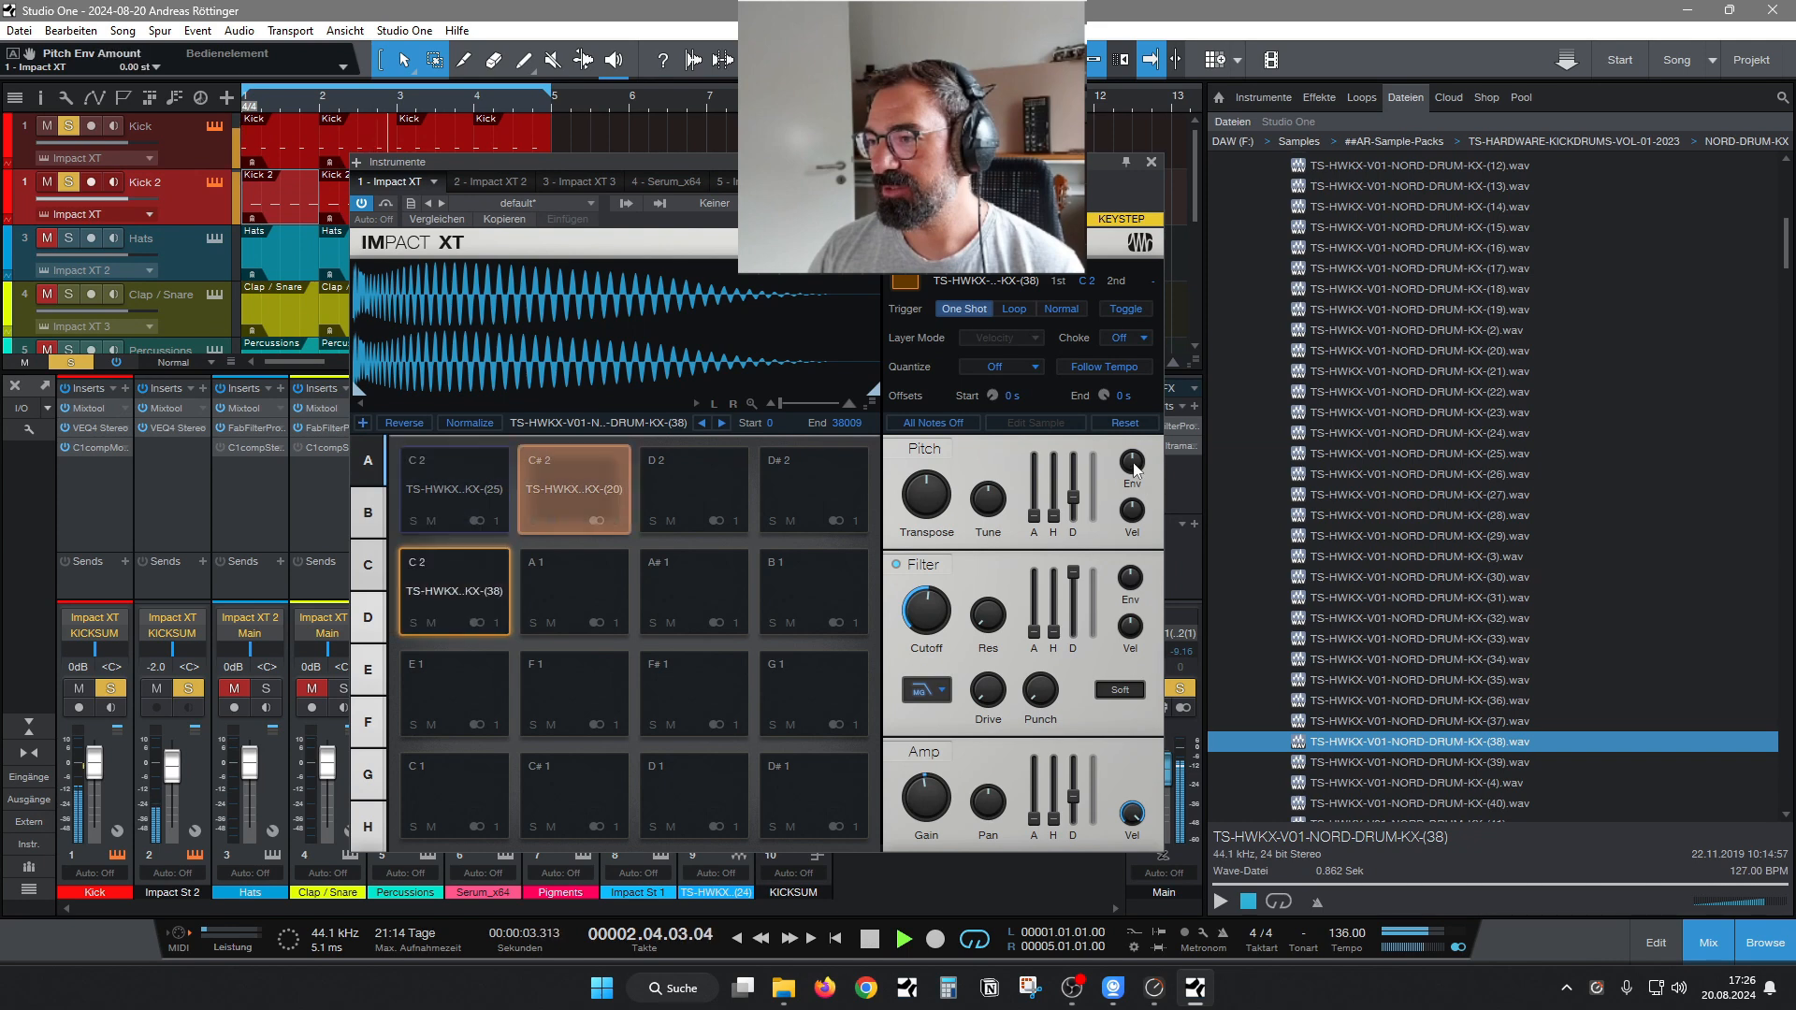
# Bypass the KX-(38) layer's filter and try amp decays of 90.2 ms and 327 ms with and without KX-(25) muted.
pyautogui.click(433, 520)
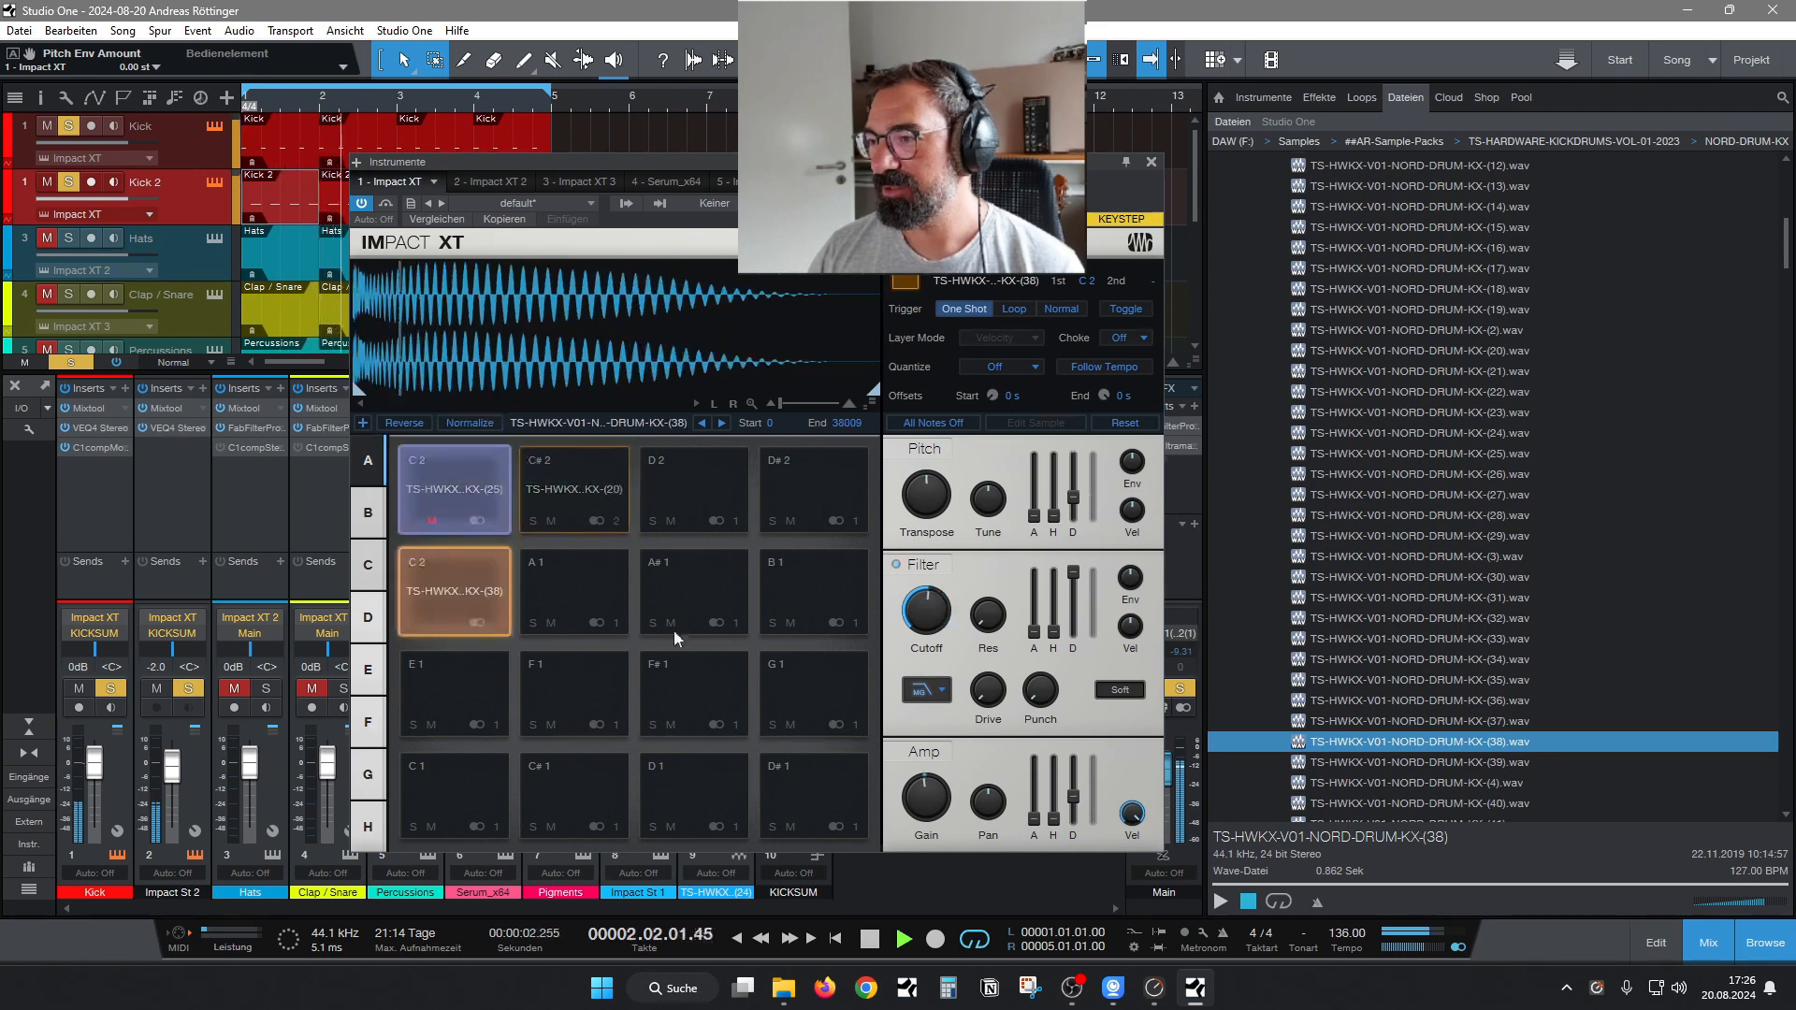
pyautogui.click(898, 564)
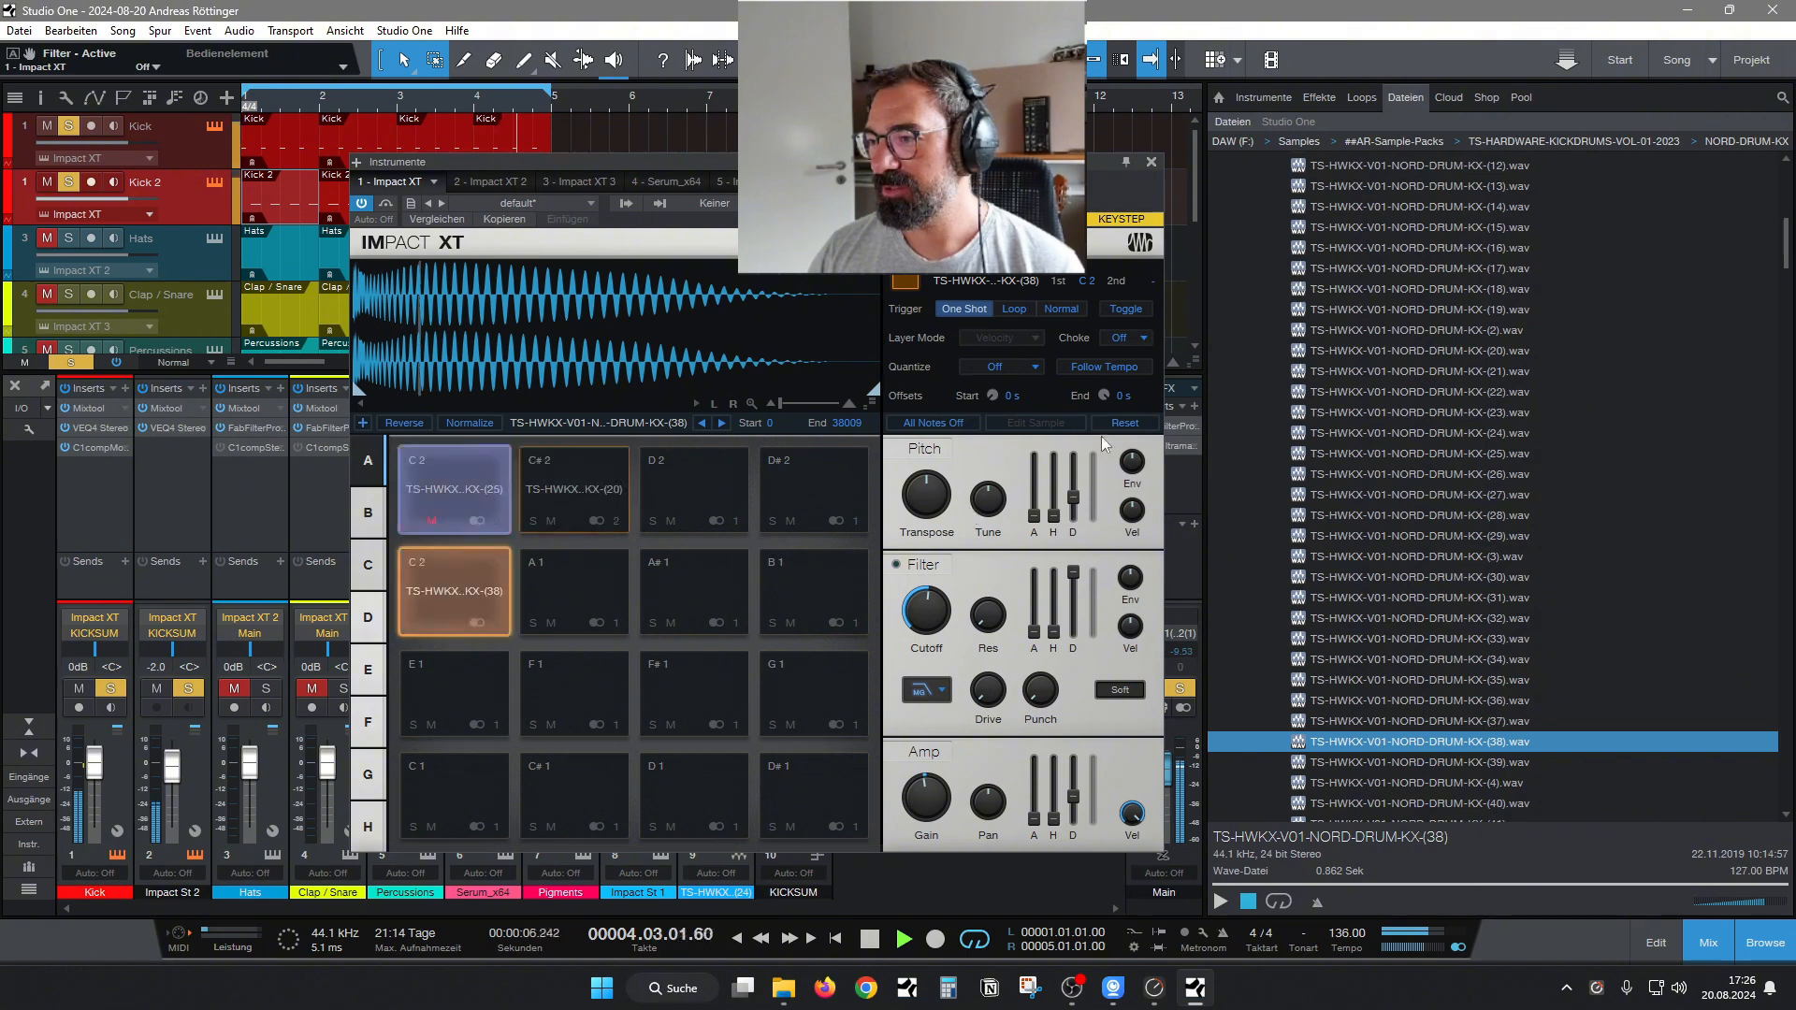
pyautogui.moveTo(1075, 795)
pyautogui.mouseDown()
pyautogui.moveTo(1076, 774)
pyautogui.moveTo(1076, 797)
pyautogui.mouseUp()
pyautogui.click(429, 521)
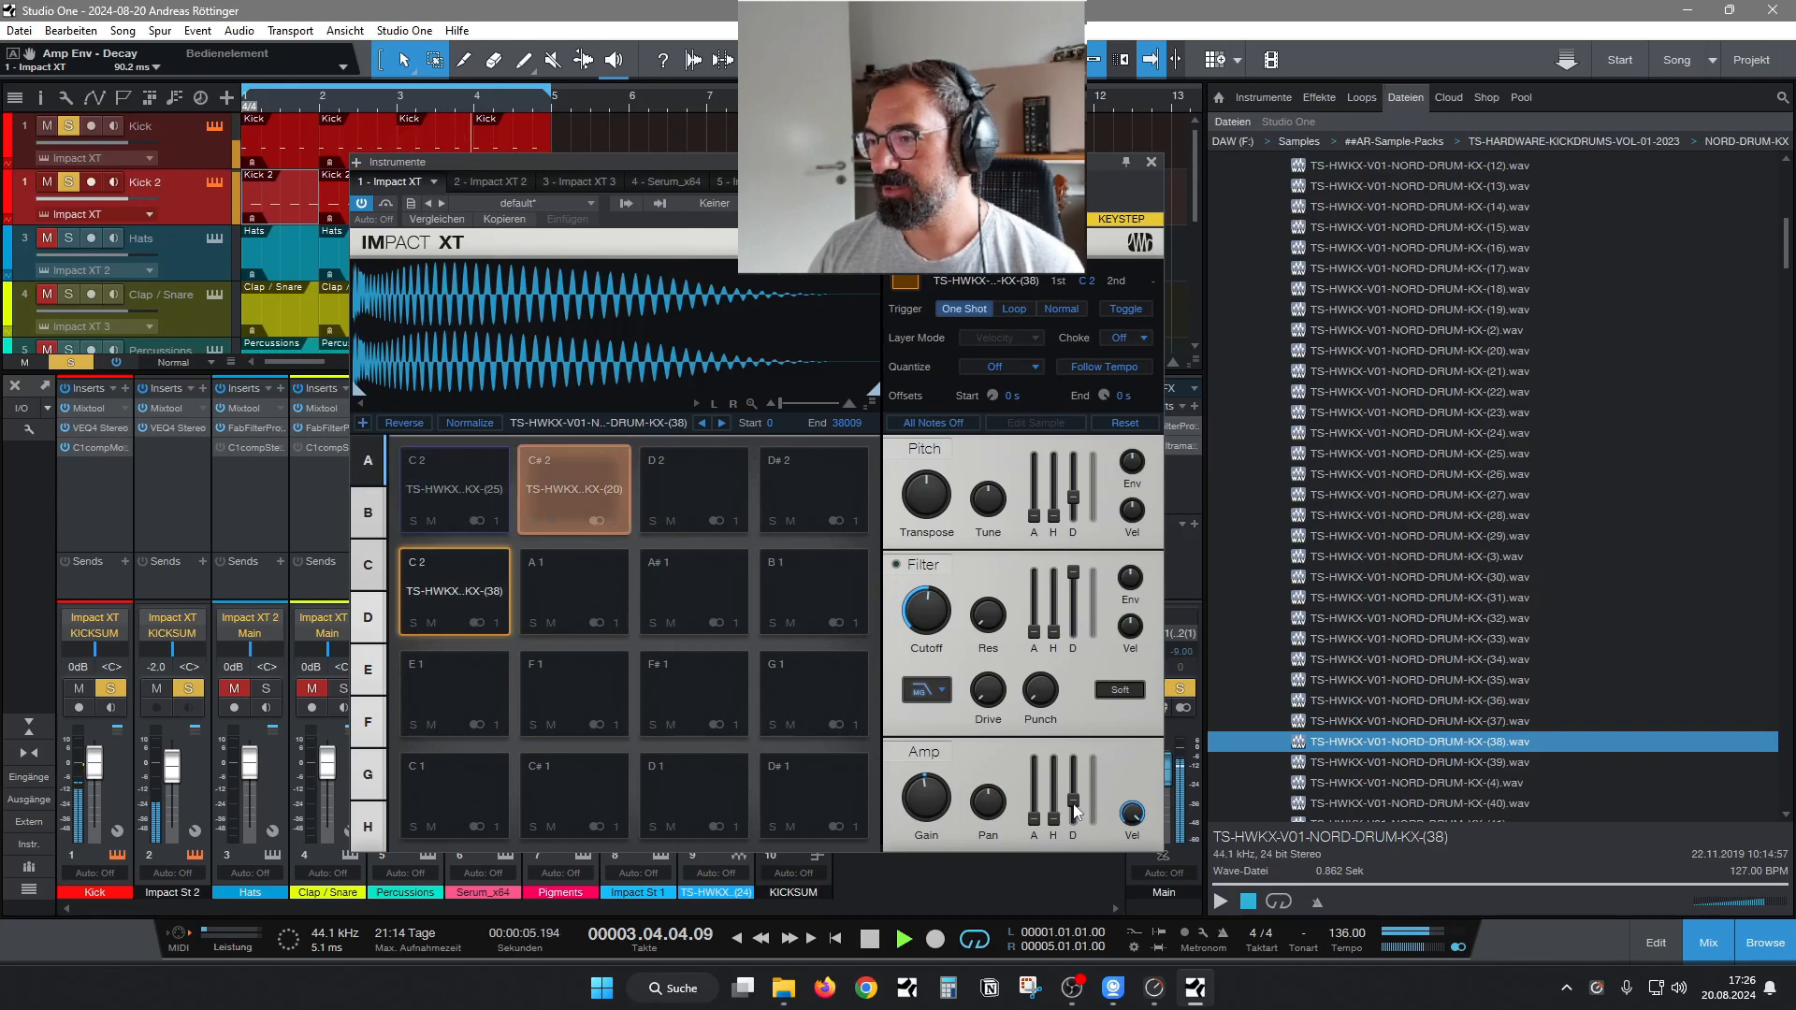
pyautogui.moveTo(1074, 801); pyautogui.dragTo(1076, 784)
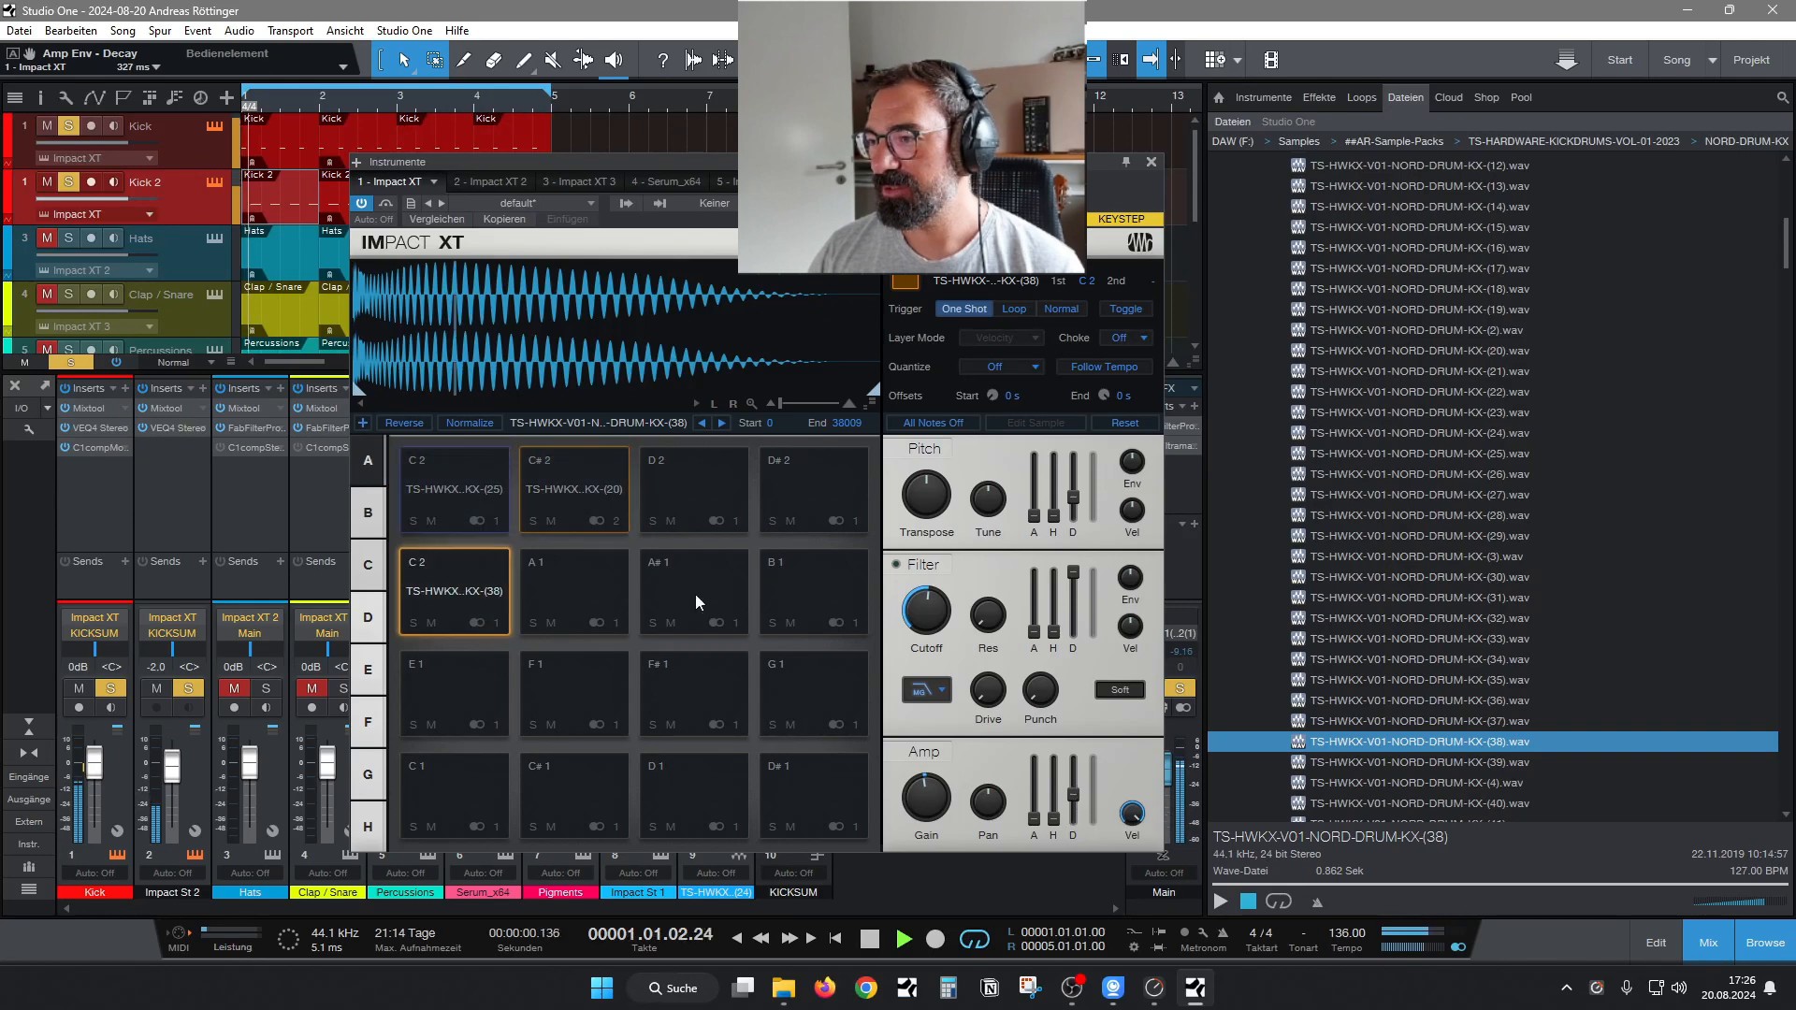
# With KX-(25) muted, try transposing the KX-(38) layer up and adjust its envelopes, setting the amp decay to 195 ms.
pyautogui.click(431, 521)
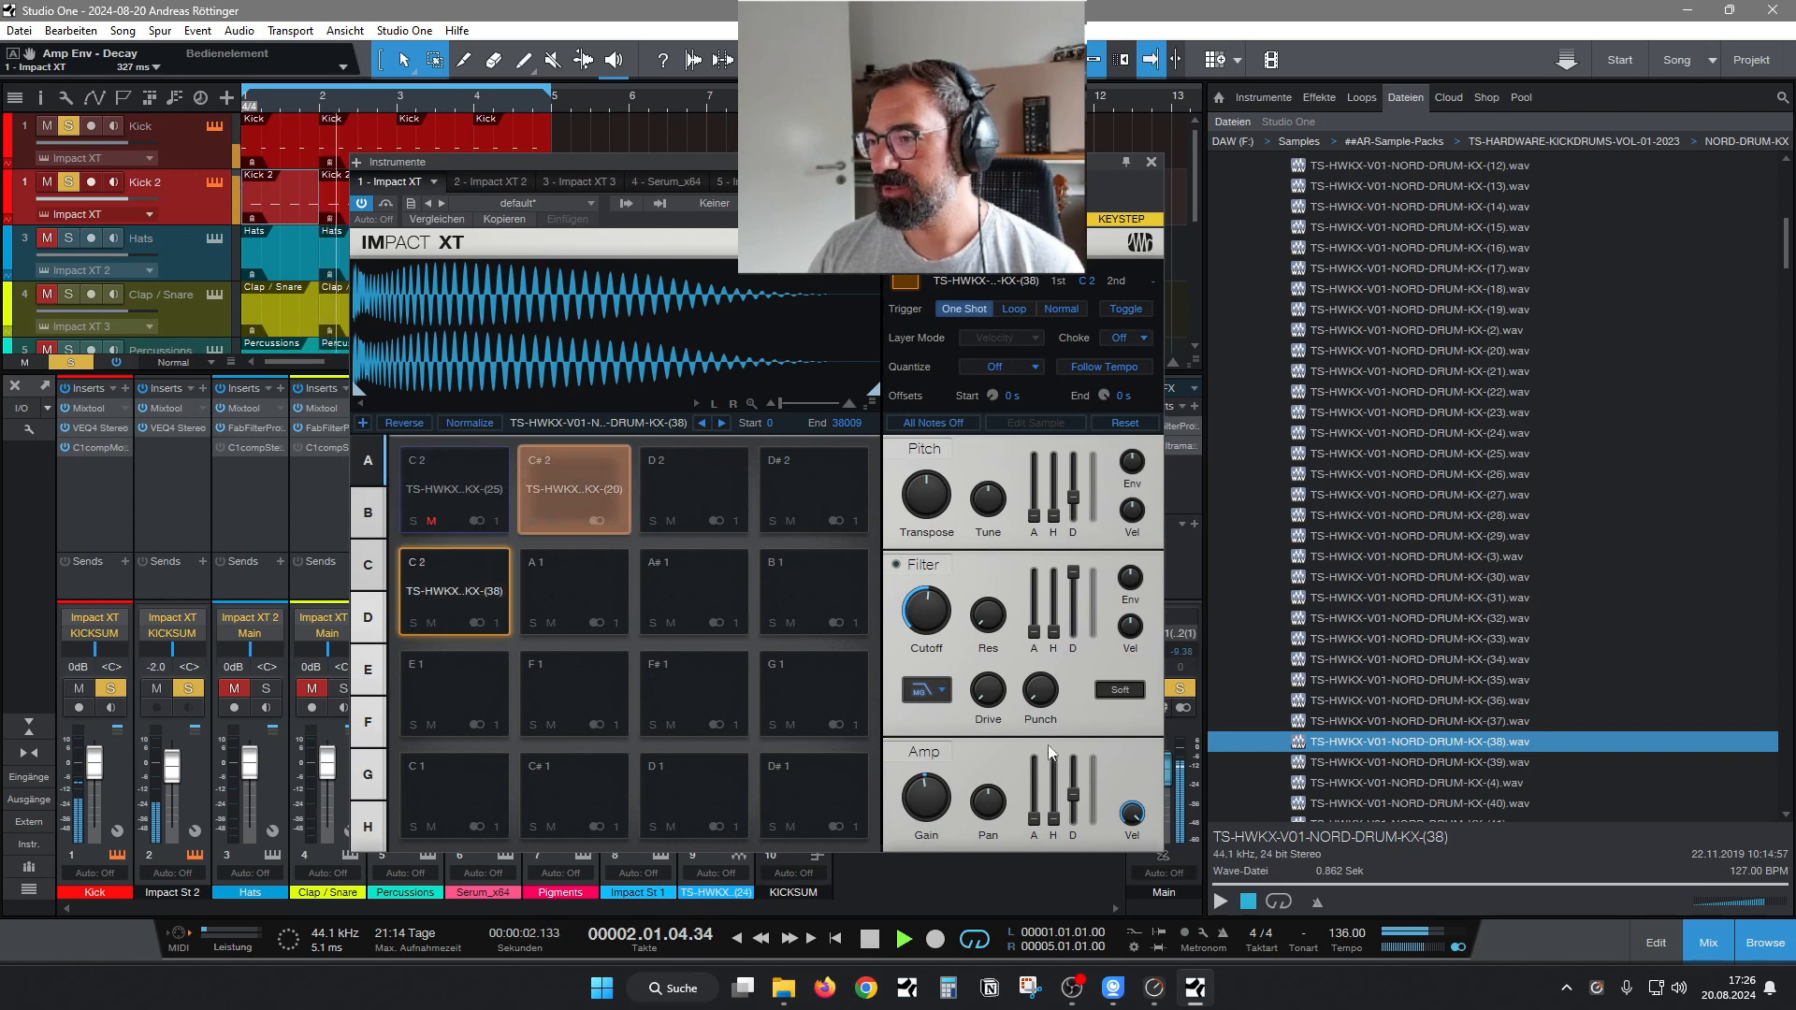
pyautogui.moveTo(925, 496)
pyautogui.mouseDown()
pyautogui.moveTo(928, 459)
pyautogui.moveTo(920, 477)
pyautogui.mouseUp()
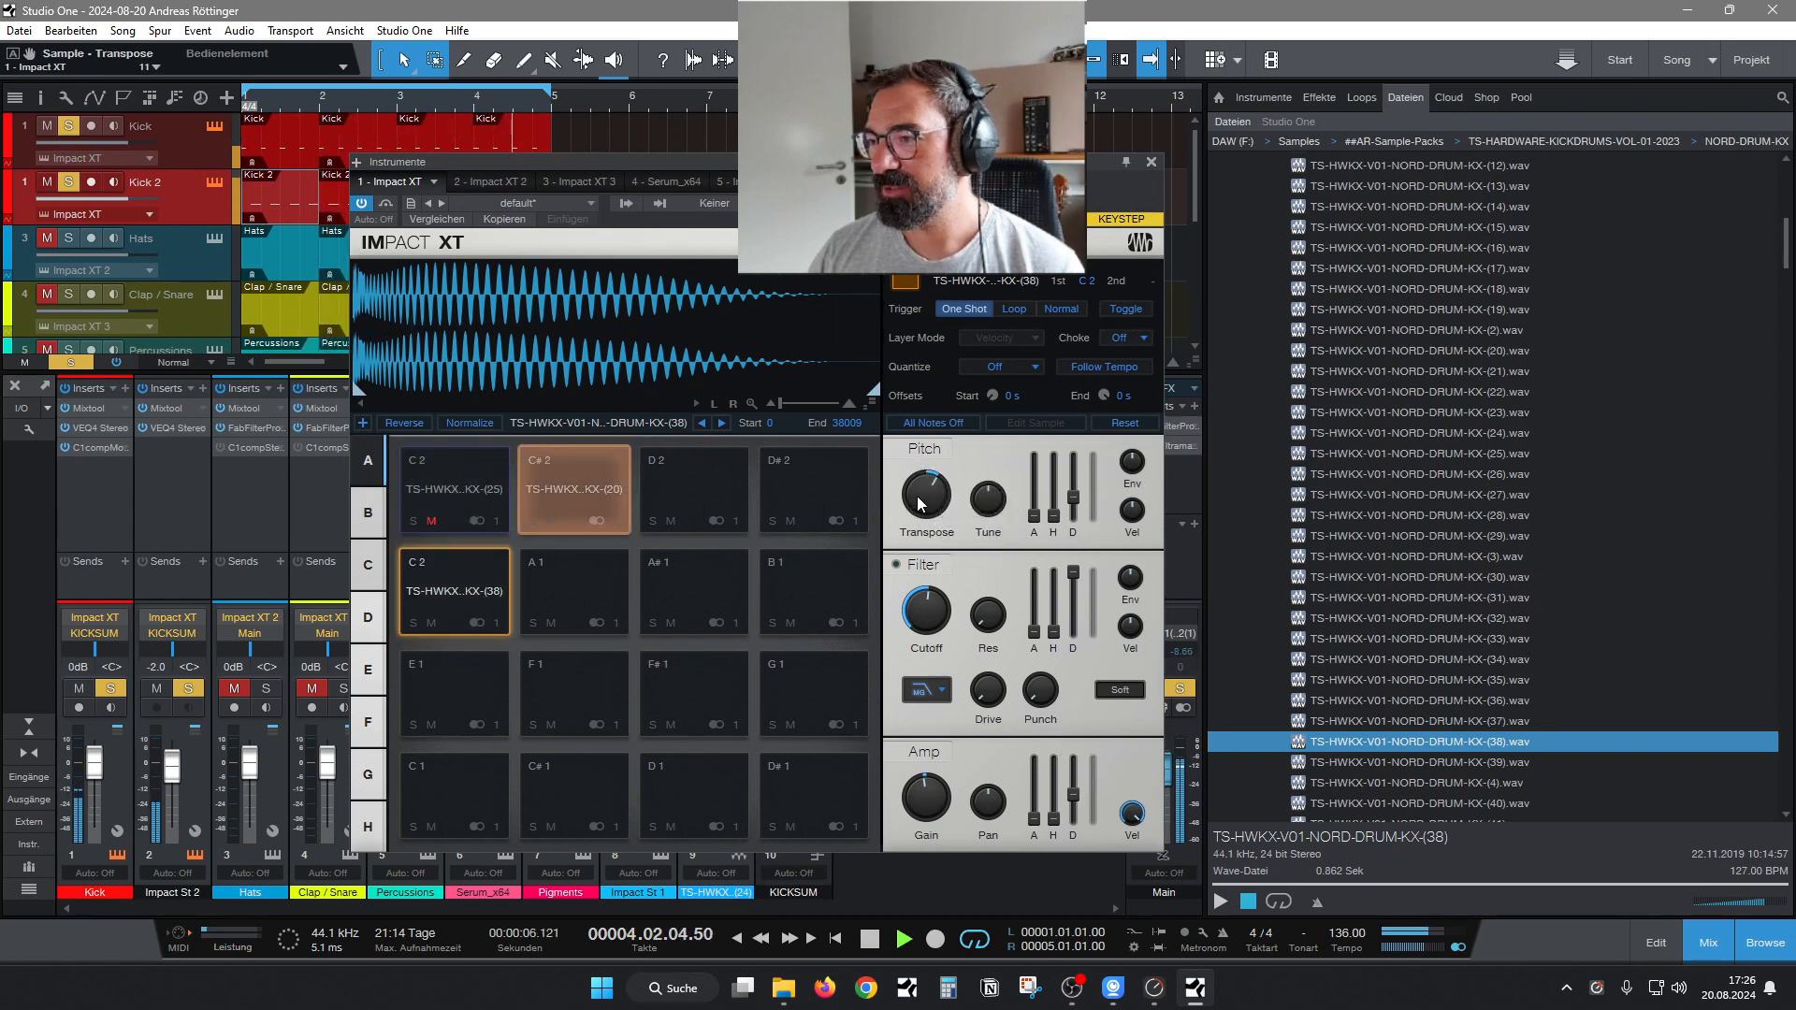
pyautogui.moveTo(1073, 491); pyautogui.dragTo(1076, 512)
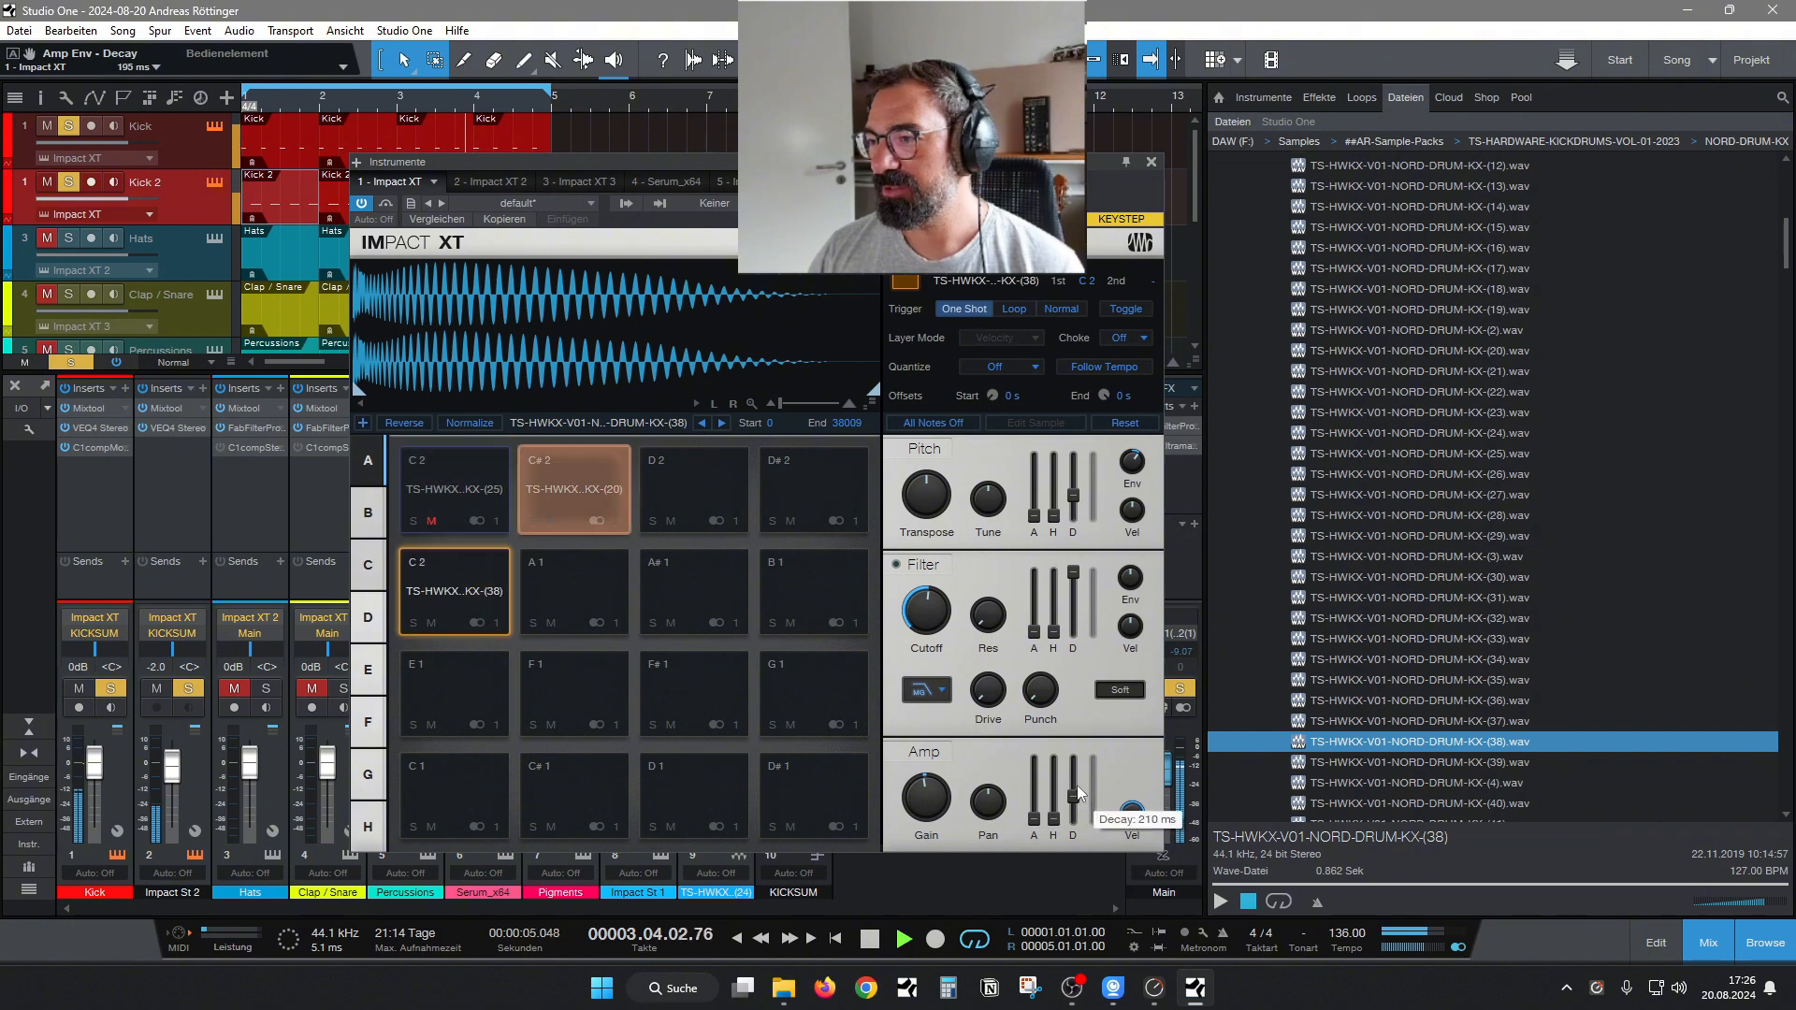
# Enable a BP12 Ladder filter on the KX-(38) layer, trying a 1.18 kHz cutoff, and set its amp decay to 523 ms.
pyautogui.click(926, 690)
pyautogui.click(945, 733)
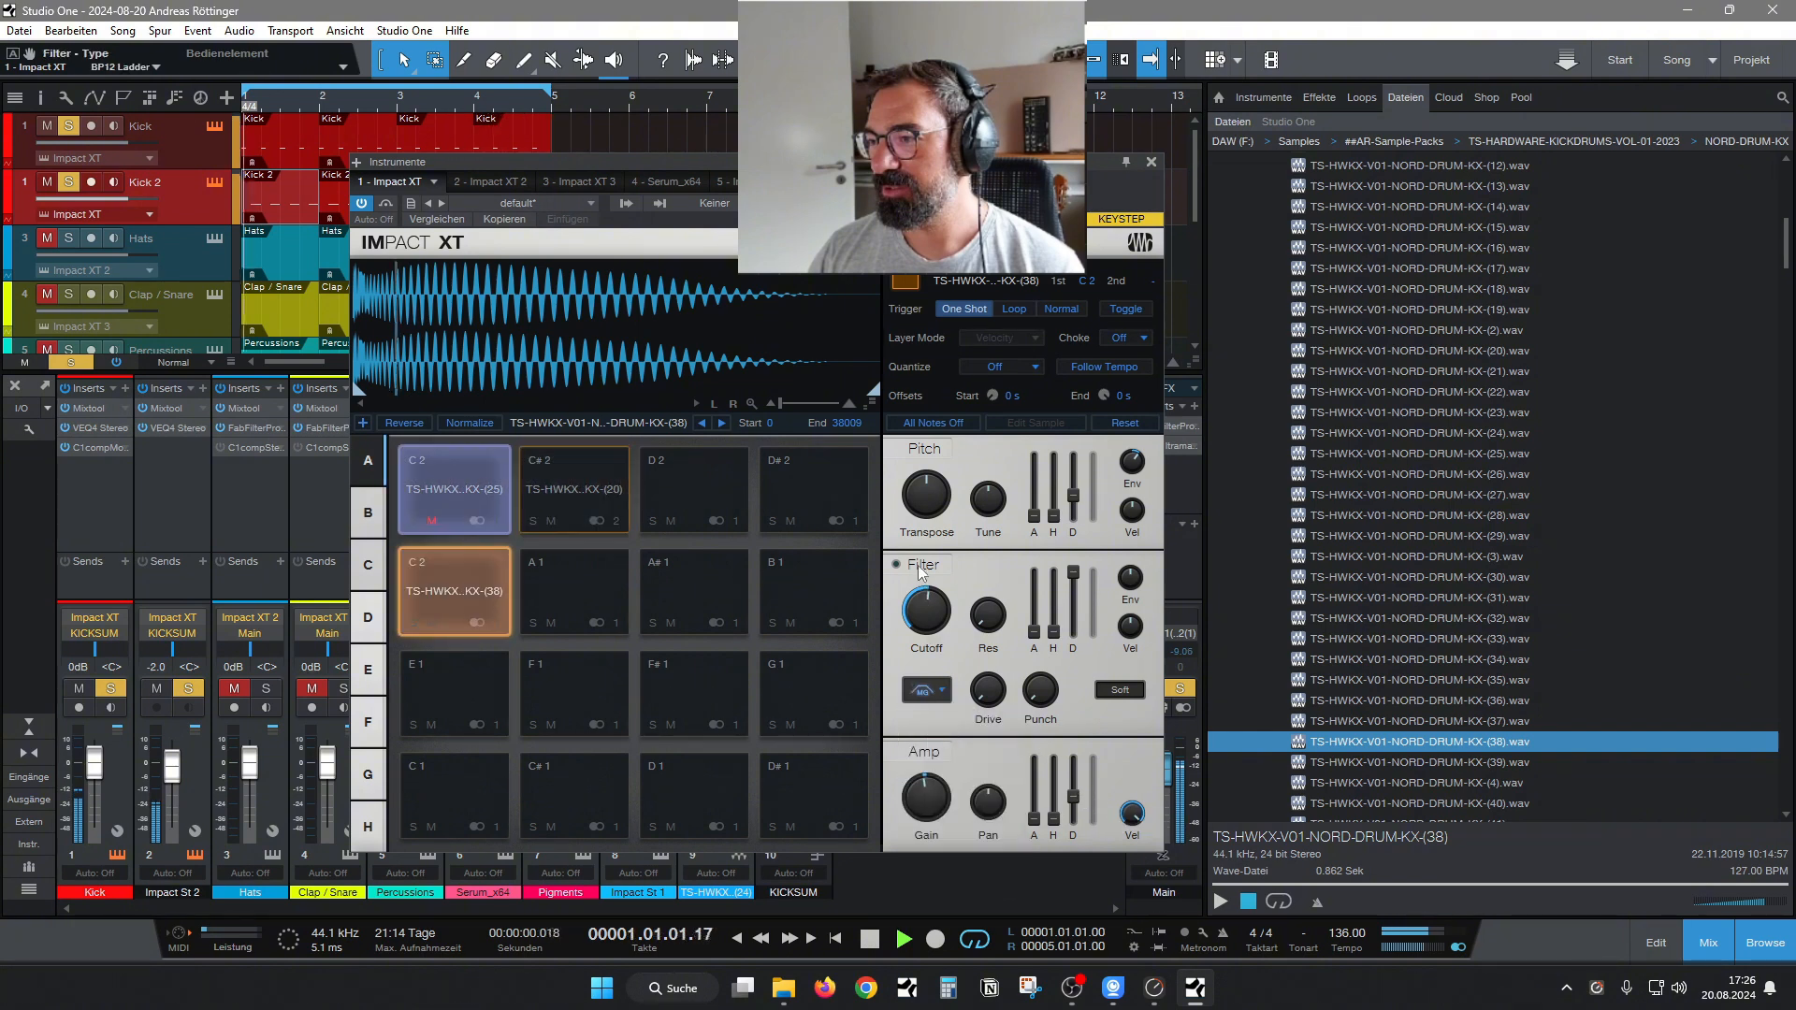
pyautogui.moveTo(922, 622); pyautogui.dragTo(922, 598)
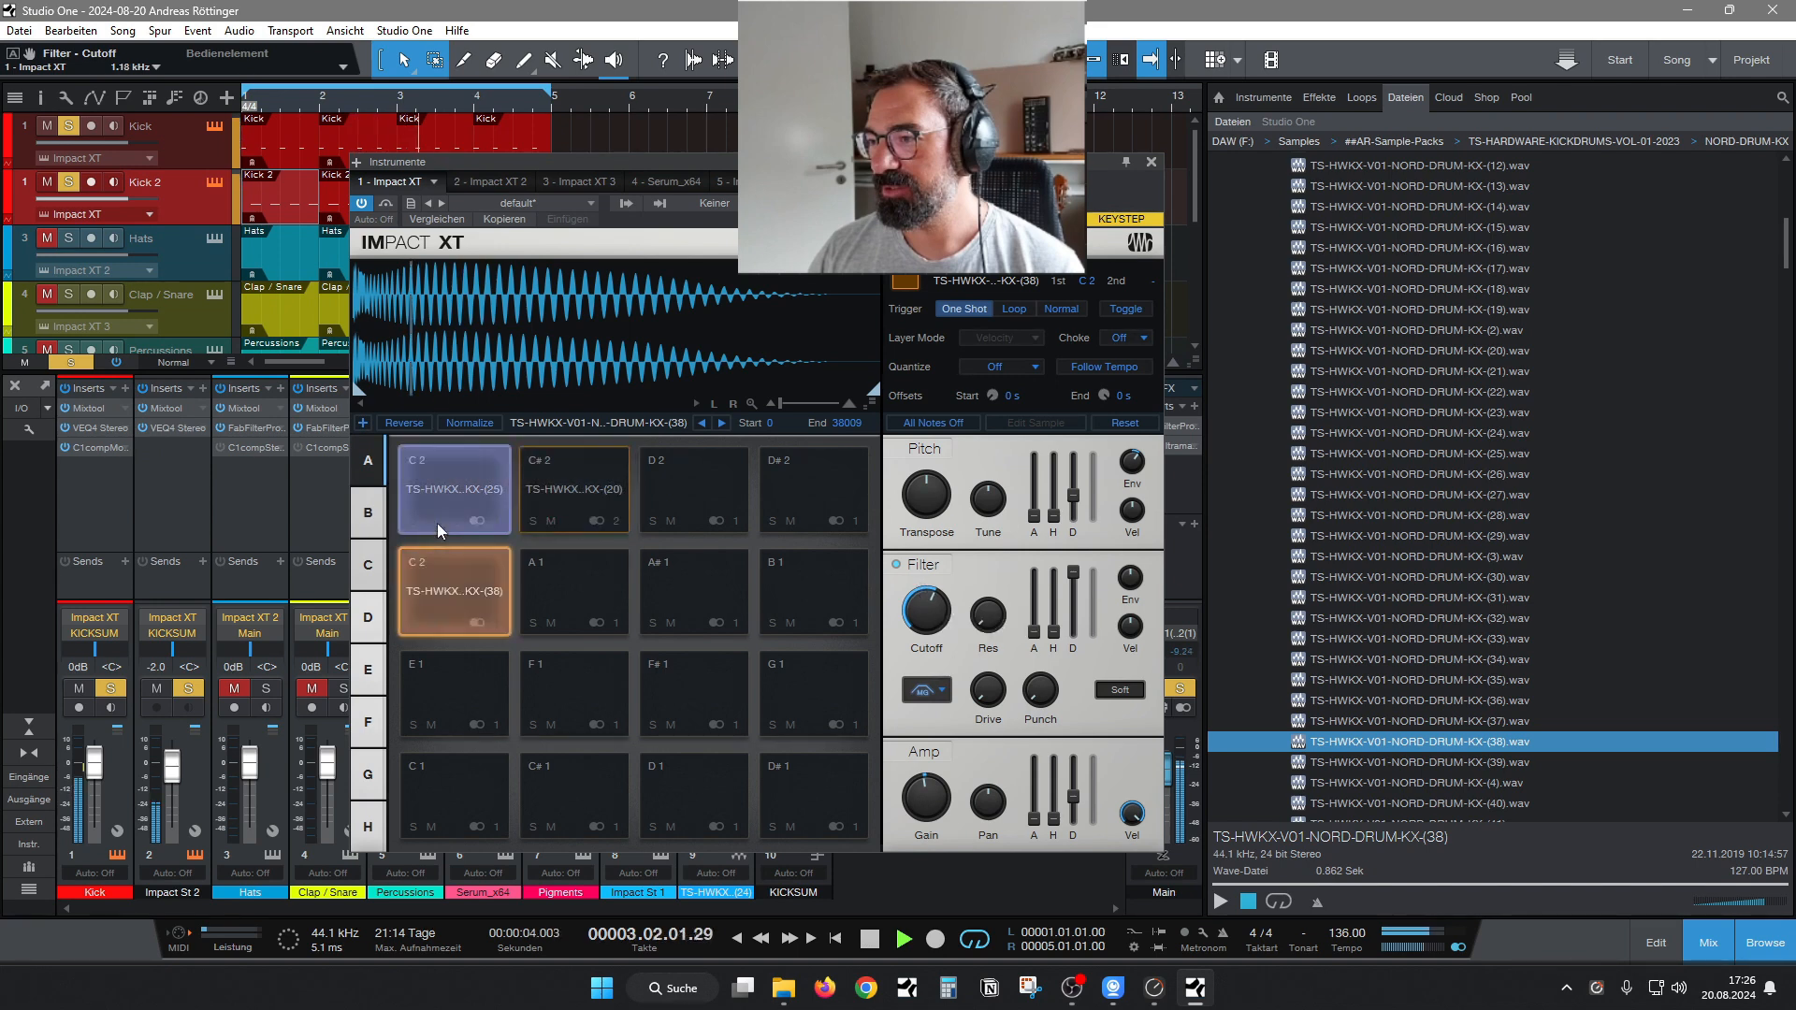
pyautogui.moveTo(925, 613); pyautogui.dragTo(926, 629)
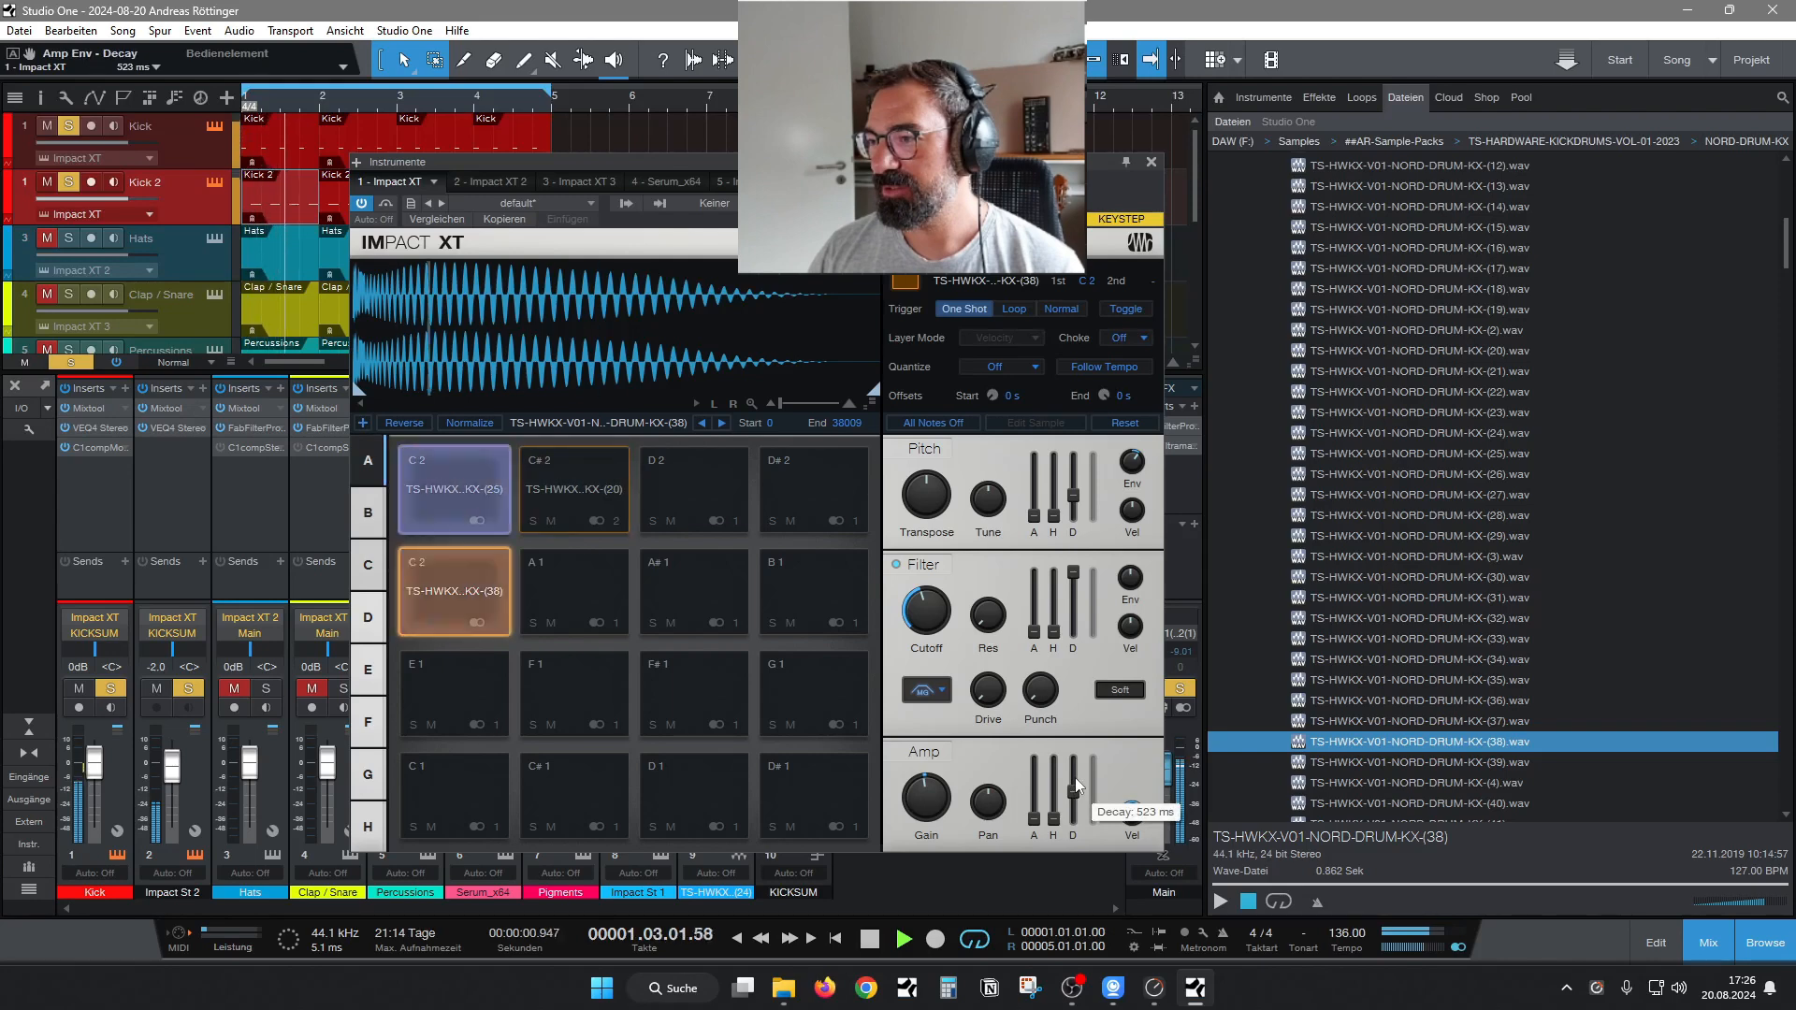
pyautogui.click(1152, 162)
# Open the Screamer on the KICKSUM bus, set its gain to 0.0 dB, and adjust its tone after trying 60.5.
pyautogui.rightClick(790, 452)
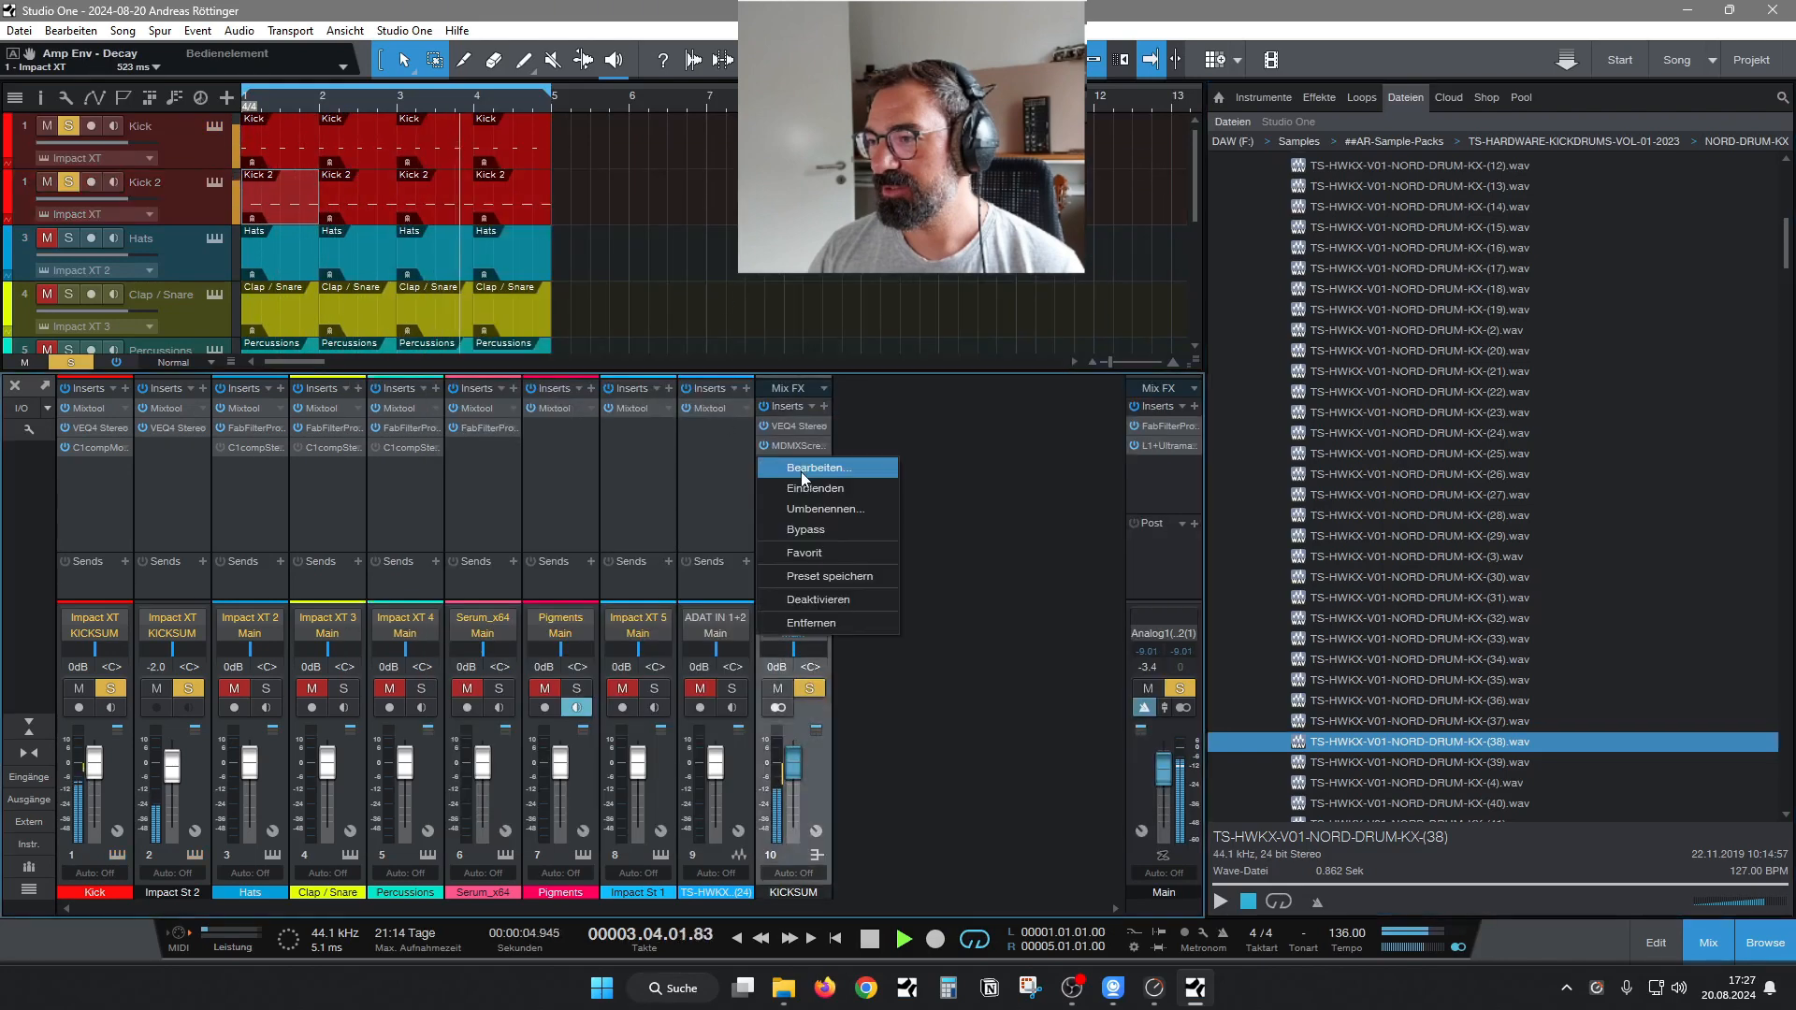
pyautogui.click(801, 471)
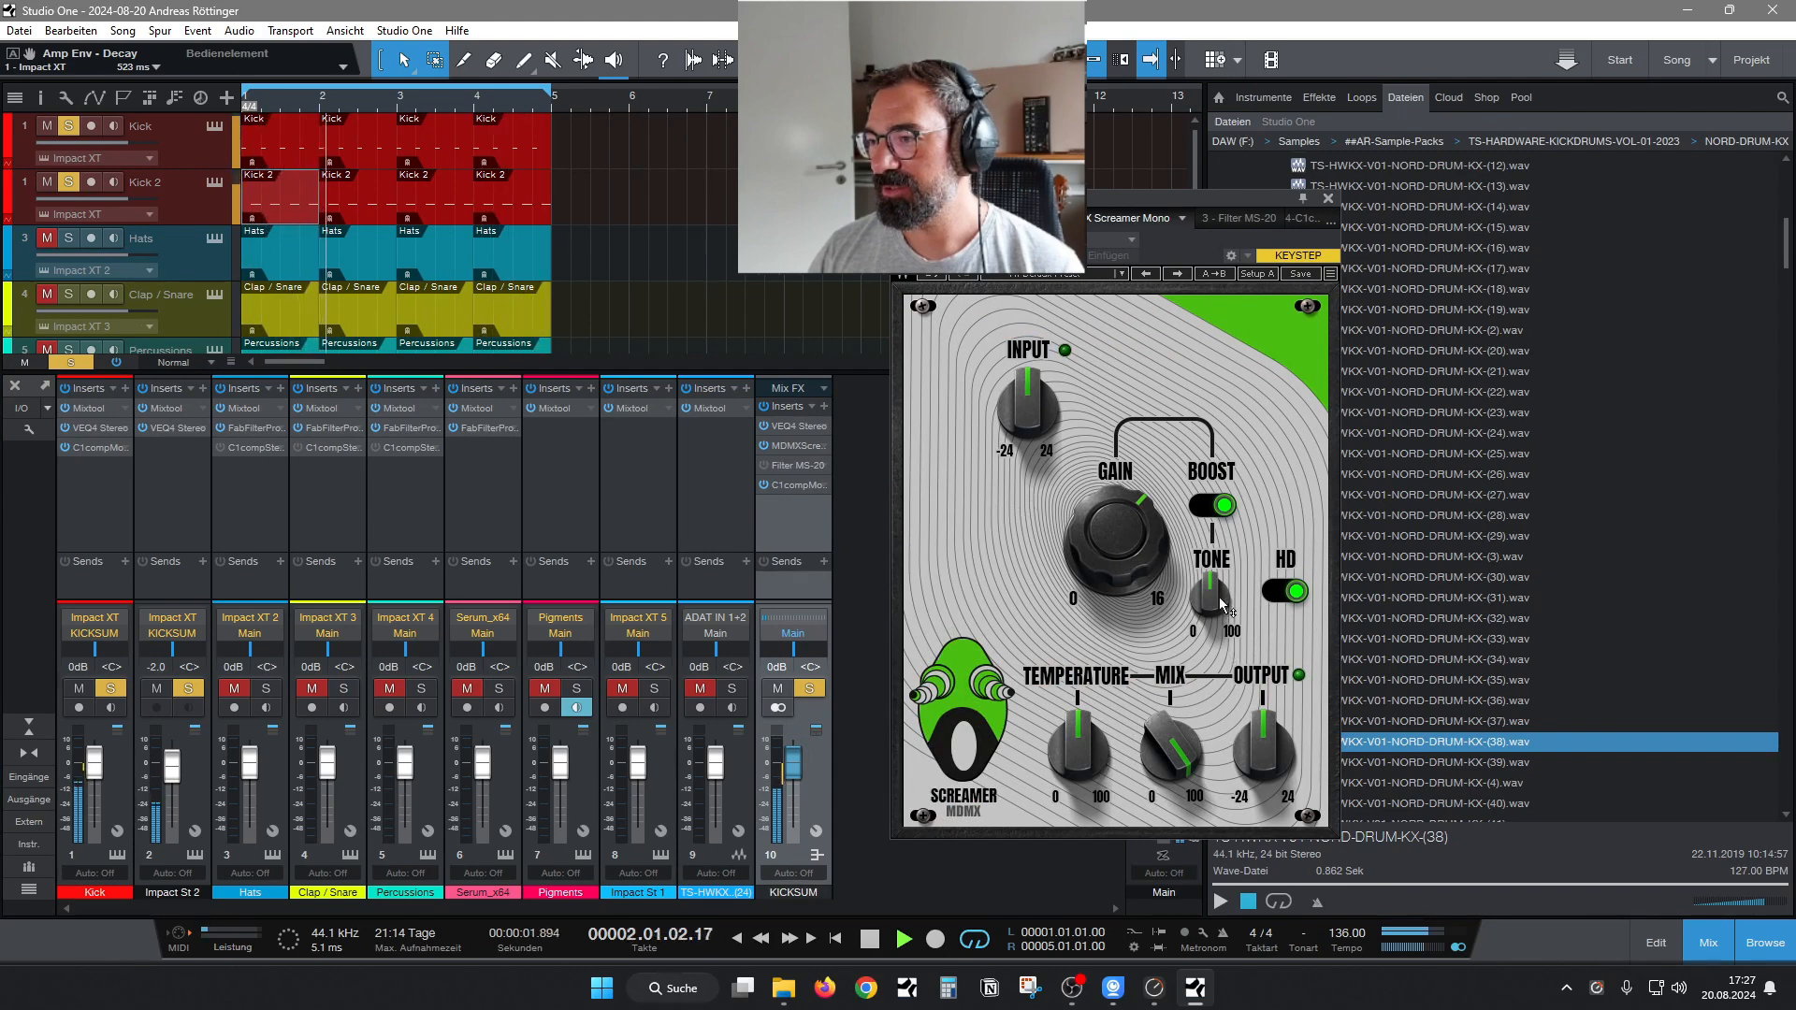
pyautogui.moveTo(1221, 603)
pyautogui.mouseDown()
pyautogui.moveTo(1220, 552)
pyautogui.moveTo(1210, 610)
pyautogui.mouseUp()
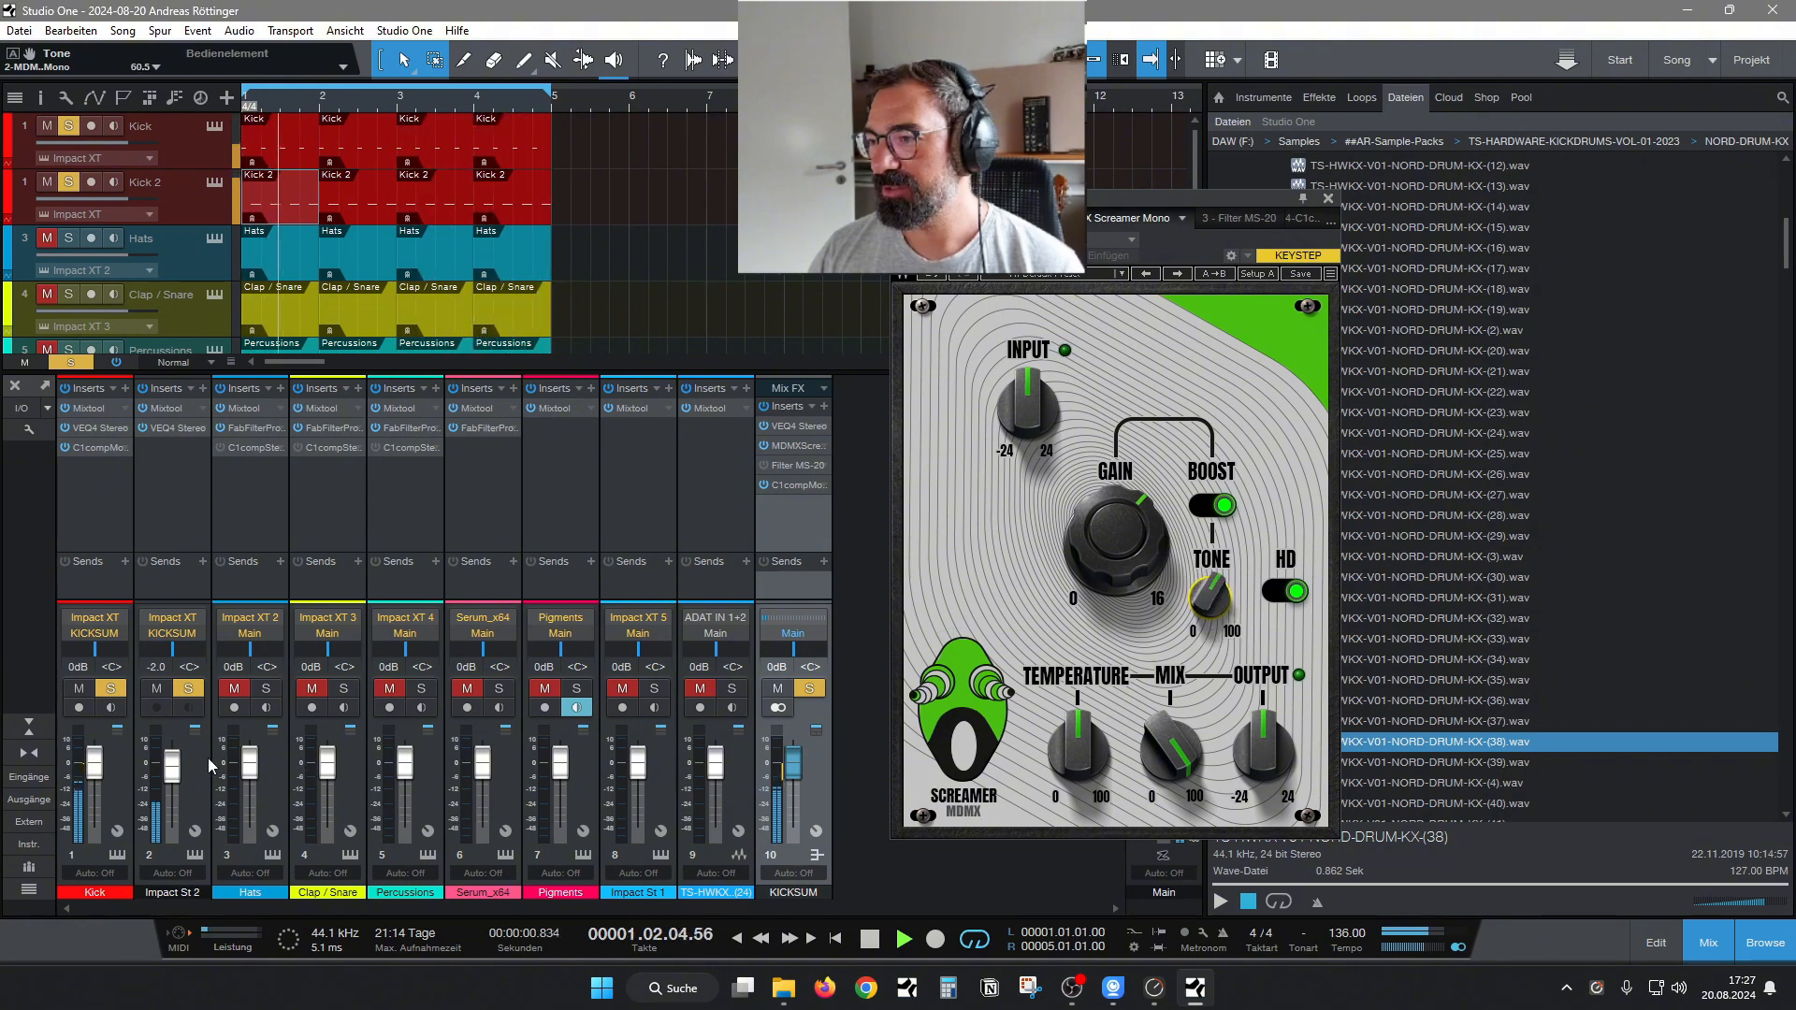
pyautogui.moveTo(1132, 504); pyautogui.dragTo(1132, 589)
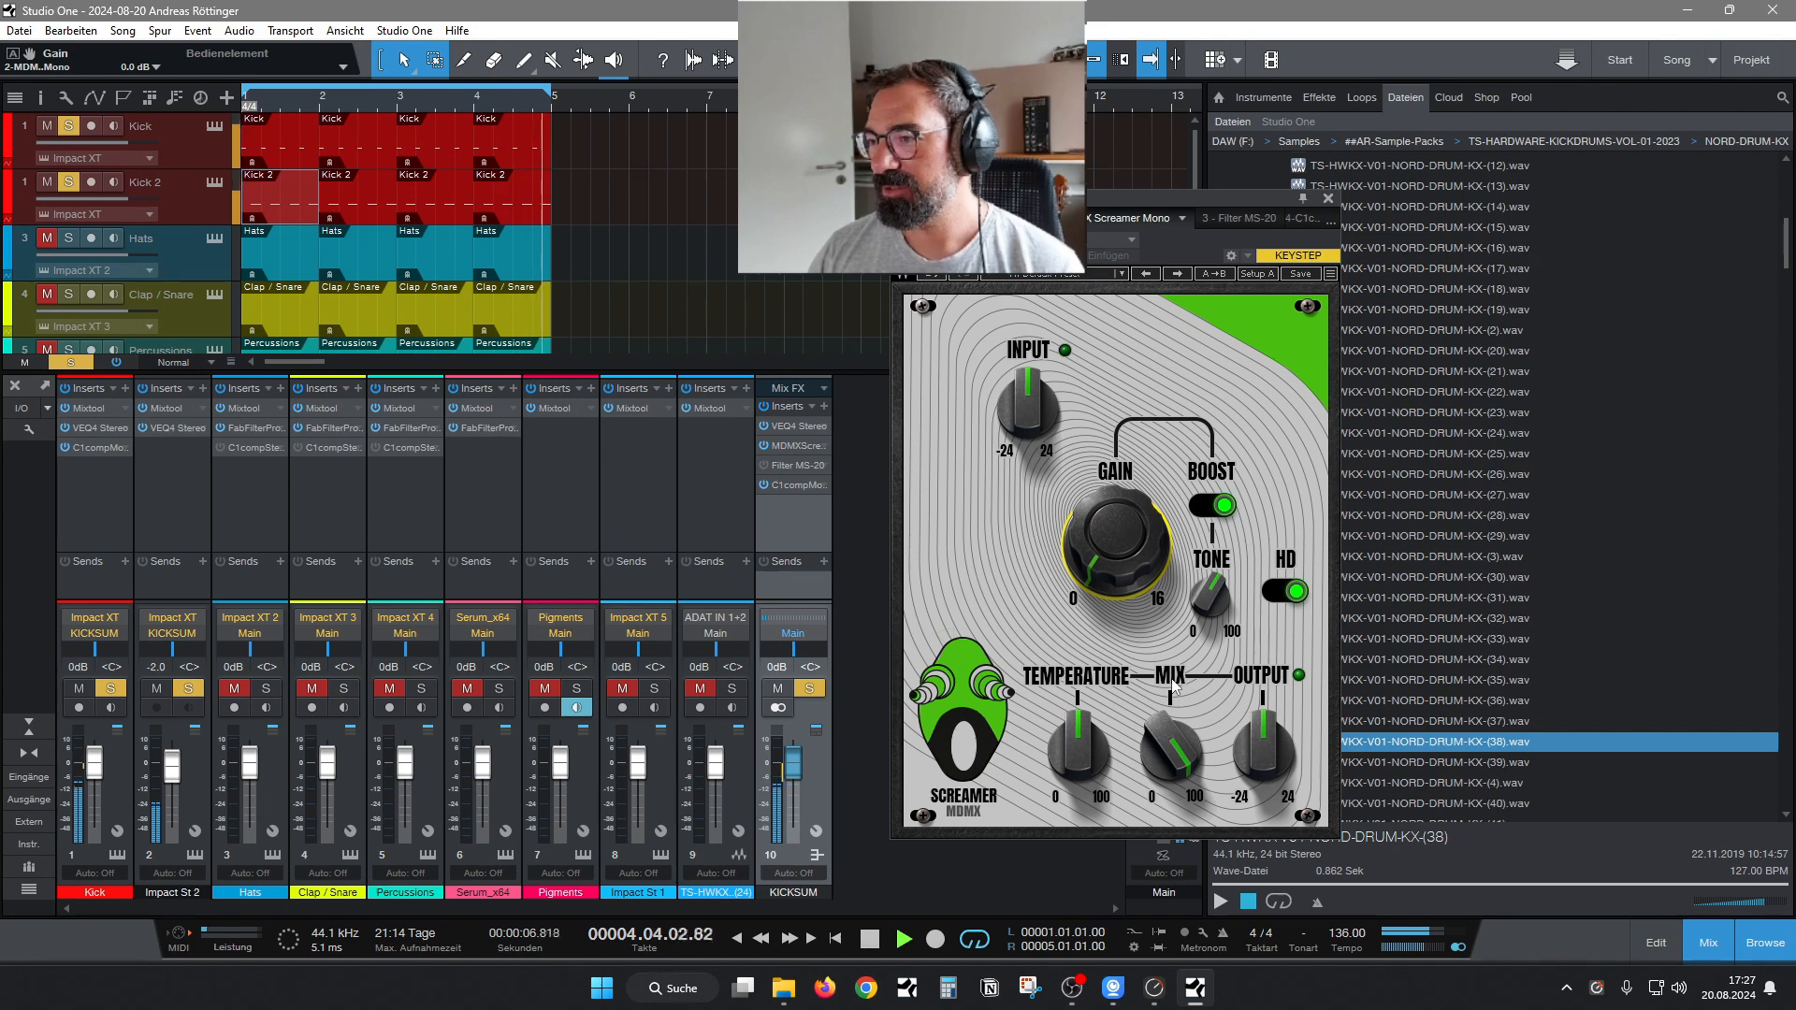
pyautogui.moveTo(1214, 599); pyautogui.dragTo(1210, 595)
# Open the Kick track's Impact XT and set the KX-(38) layer's transpose to -10 and amp decay to 227 ms.
pyautogui.click(112, 855)
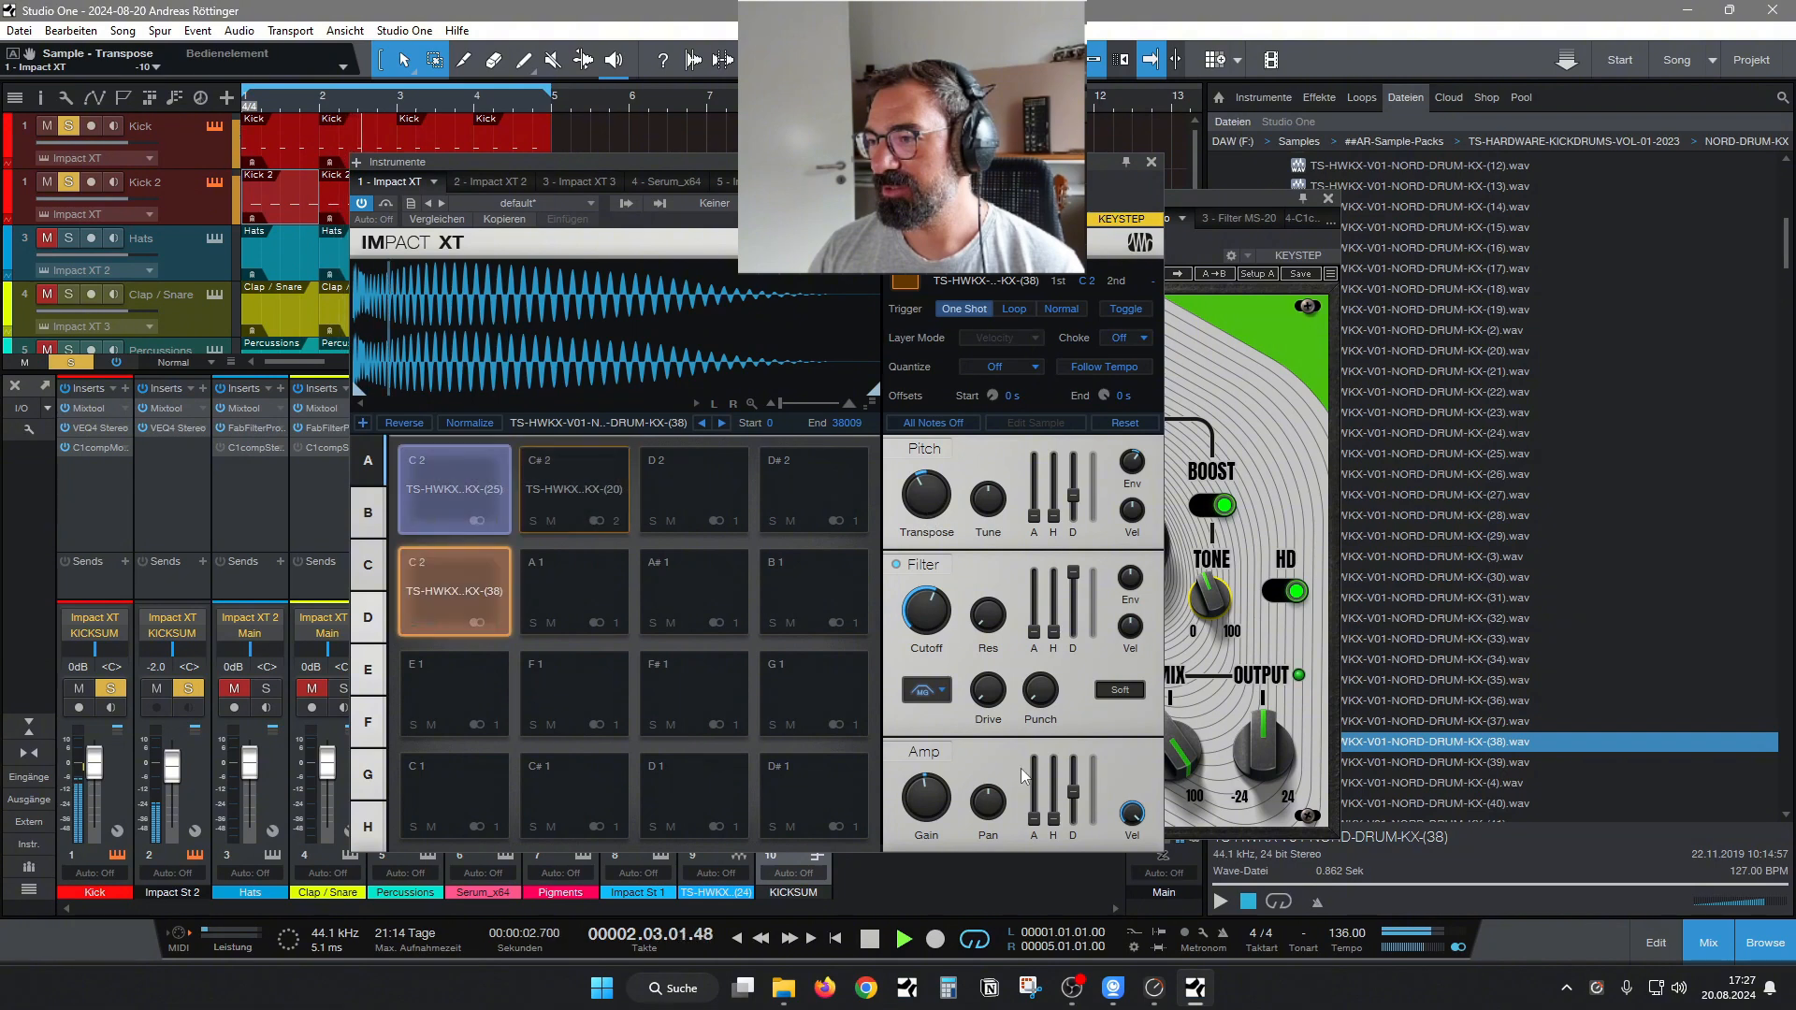
pyautogui.scroll(2, 1071, 812)
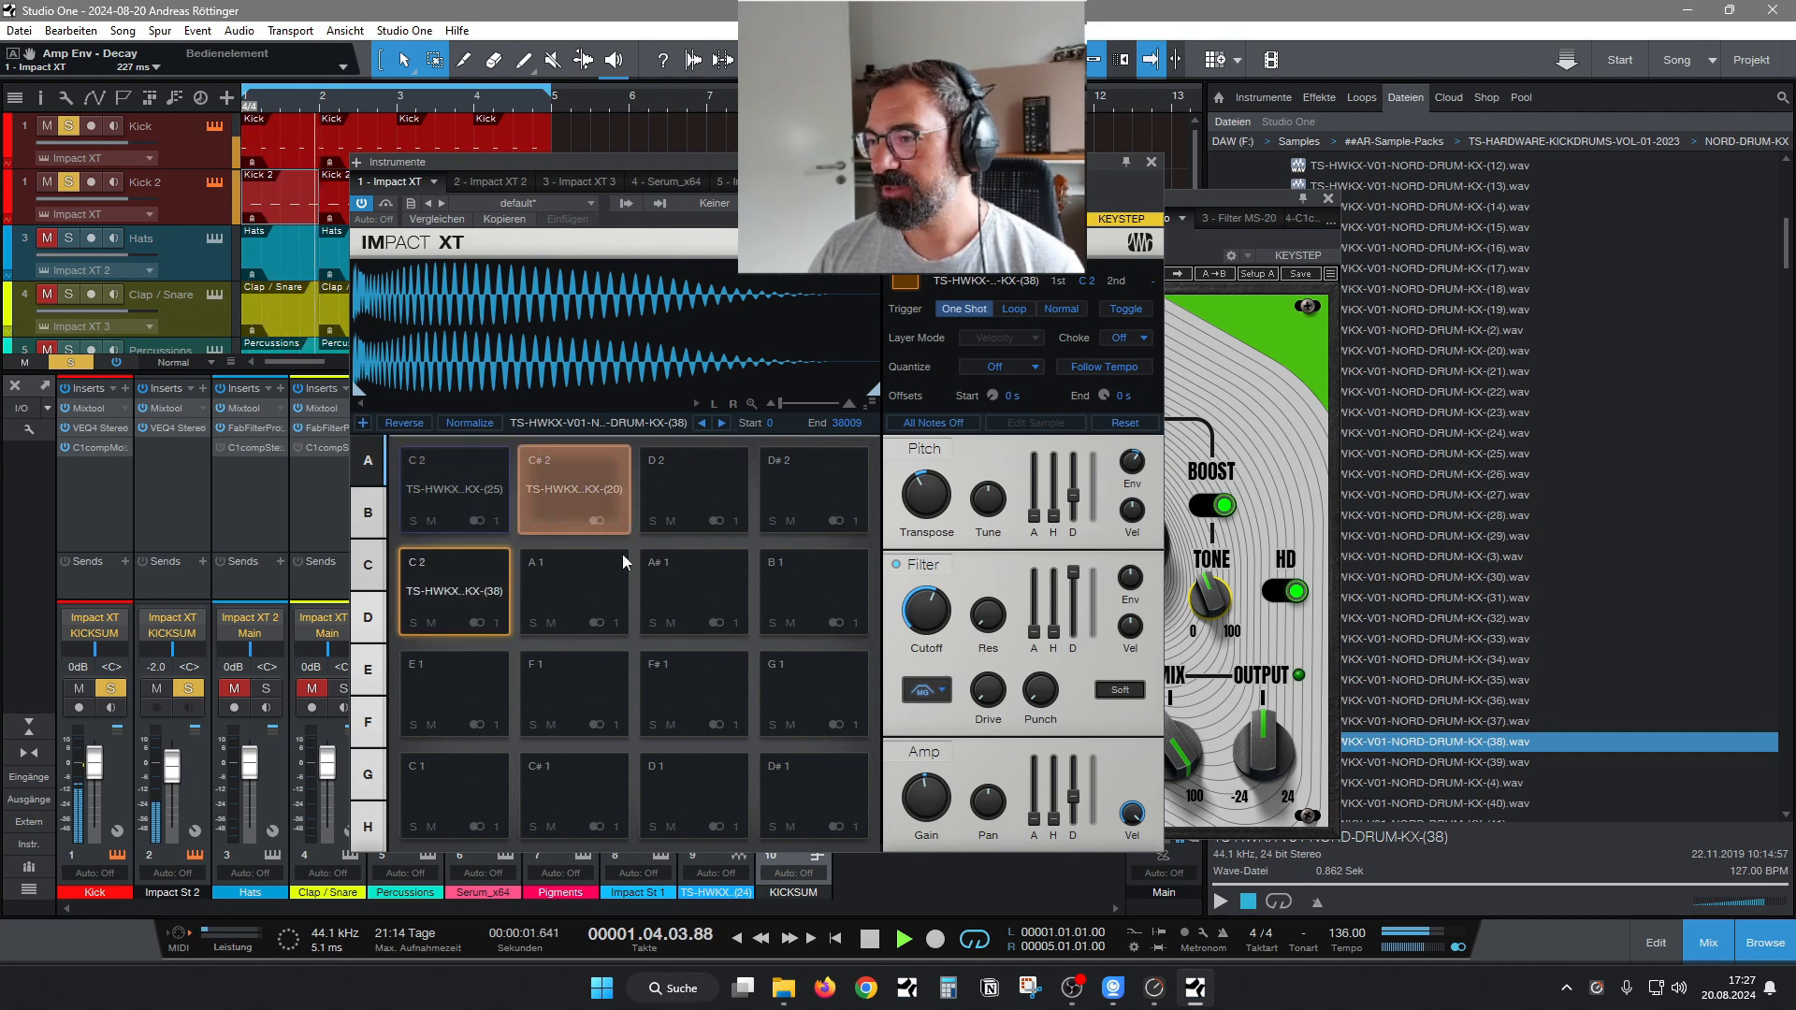
# Adjust the transpose of the KX-(20) sample on pad C# 2 and close the instrument window.
pyautogui.click(555, 475)
pyautogui.scroll(3, 933, 484)
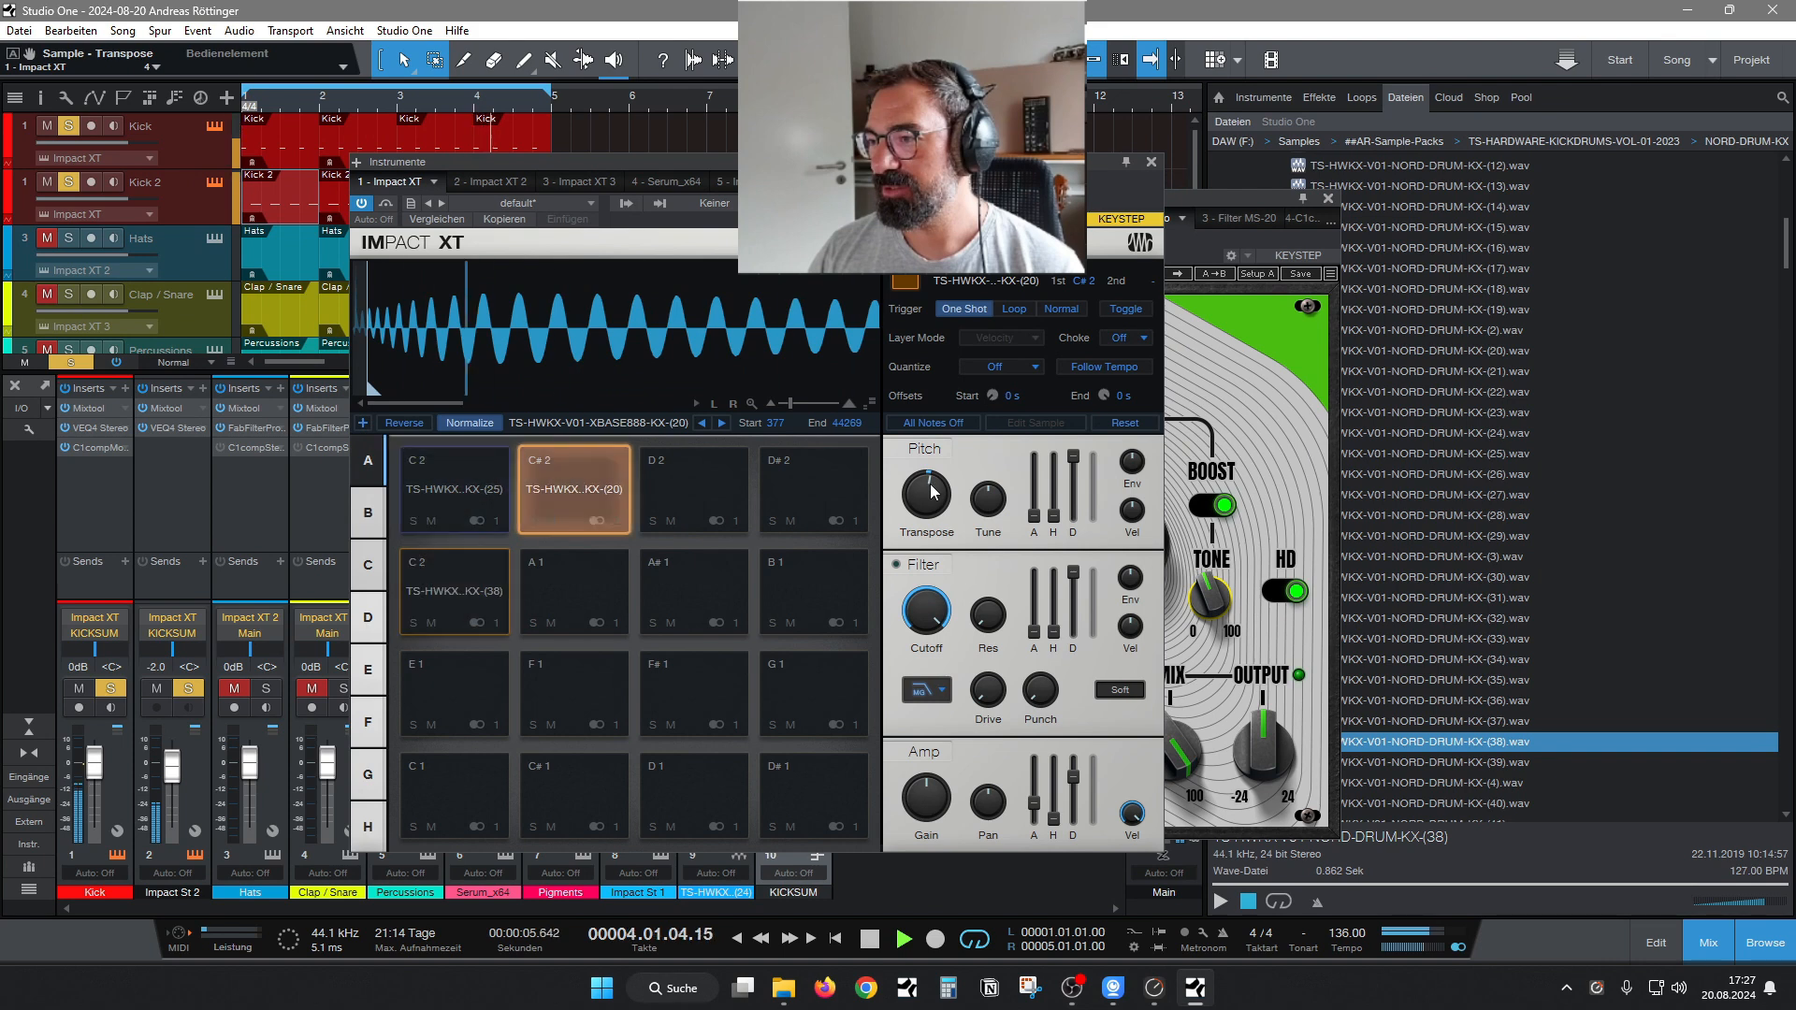
pyautogui.click(1154, 163)
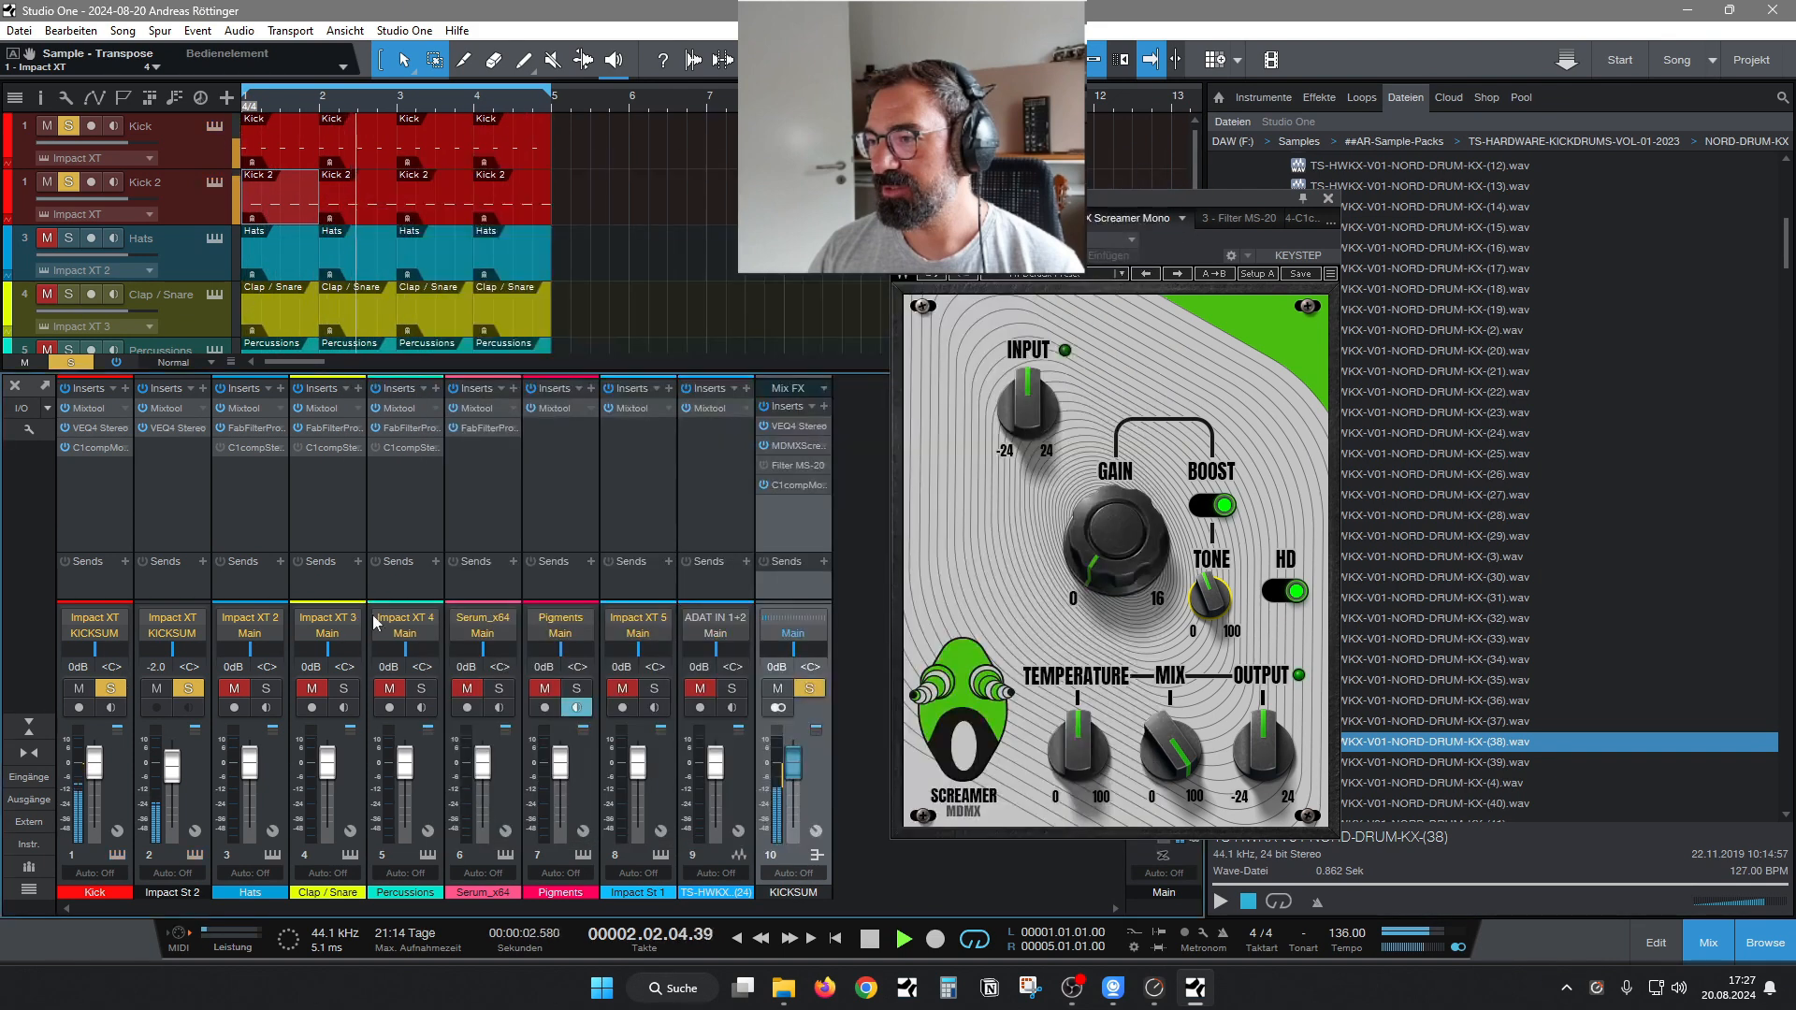
# Set the Impact St 2 channel volume to -4.4 dB, and try the Screamer's mix at 0.0 before returning it to 100.0.
pyautogui.moveTo(171, 778); pyautogui.dragTo(174, 783)
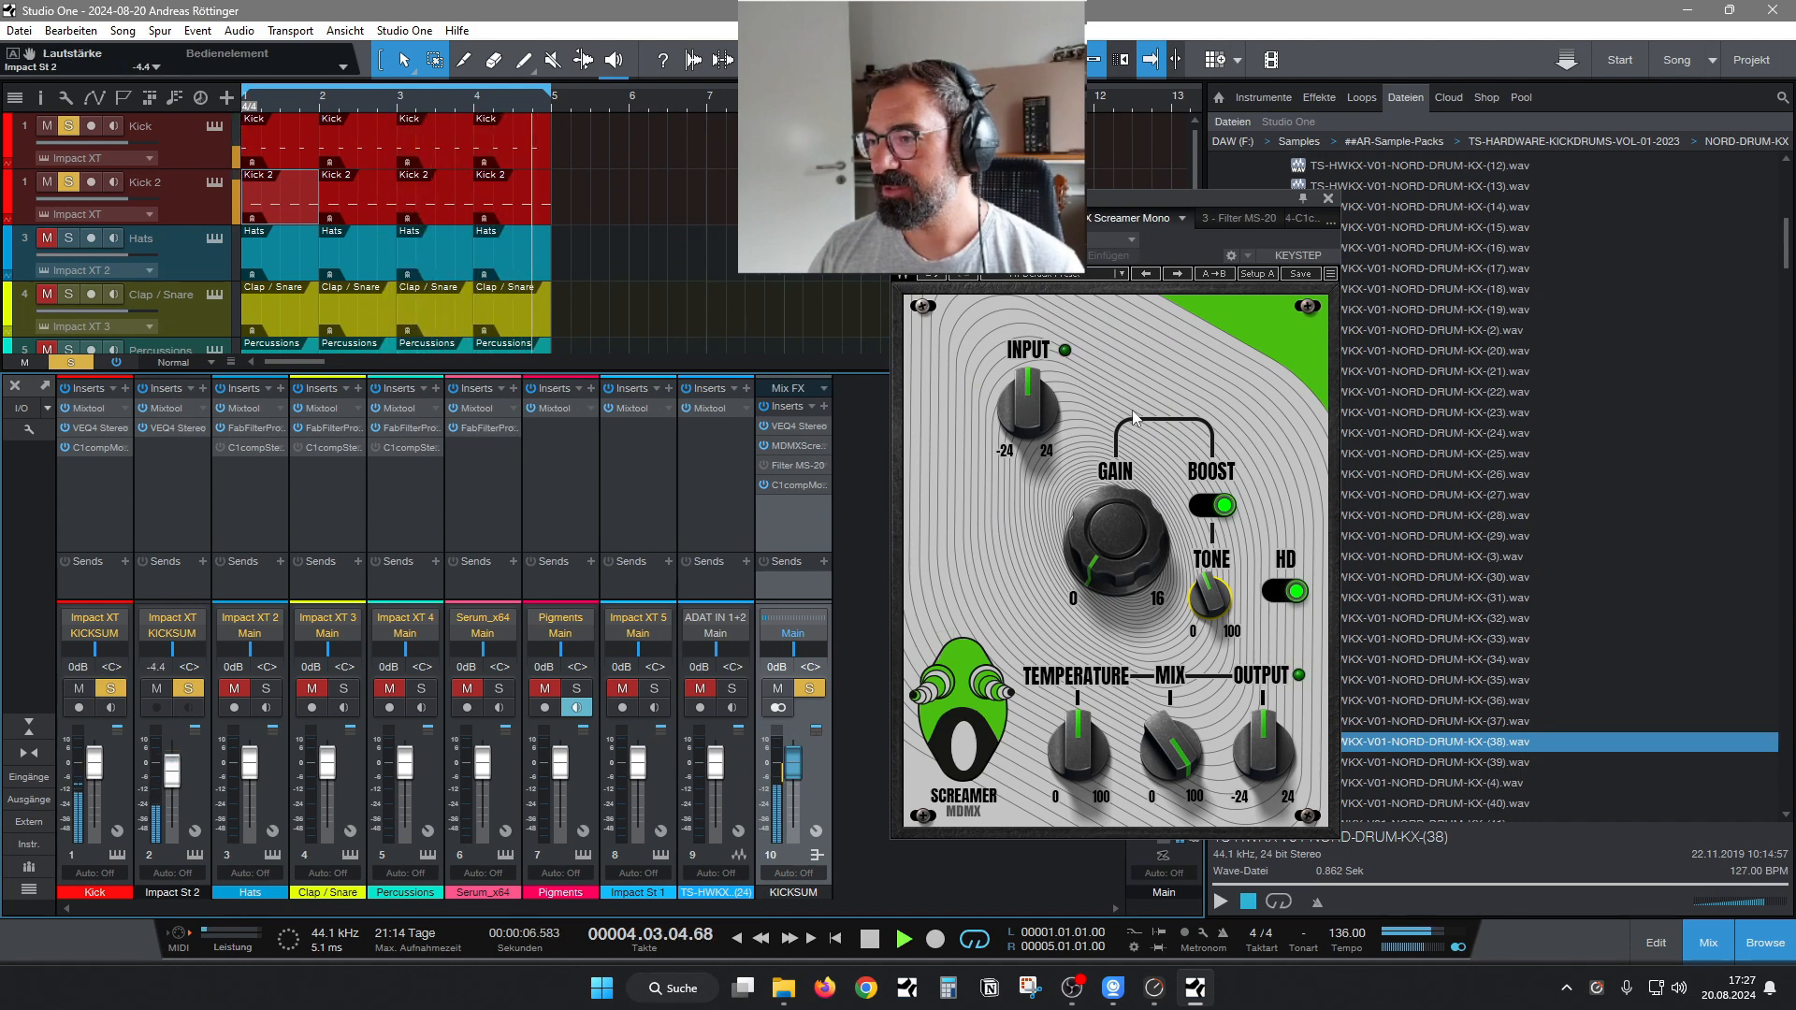
pyautogui.moveTo(1186, 749); pyautogui.dragTo(1176, 790)
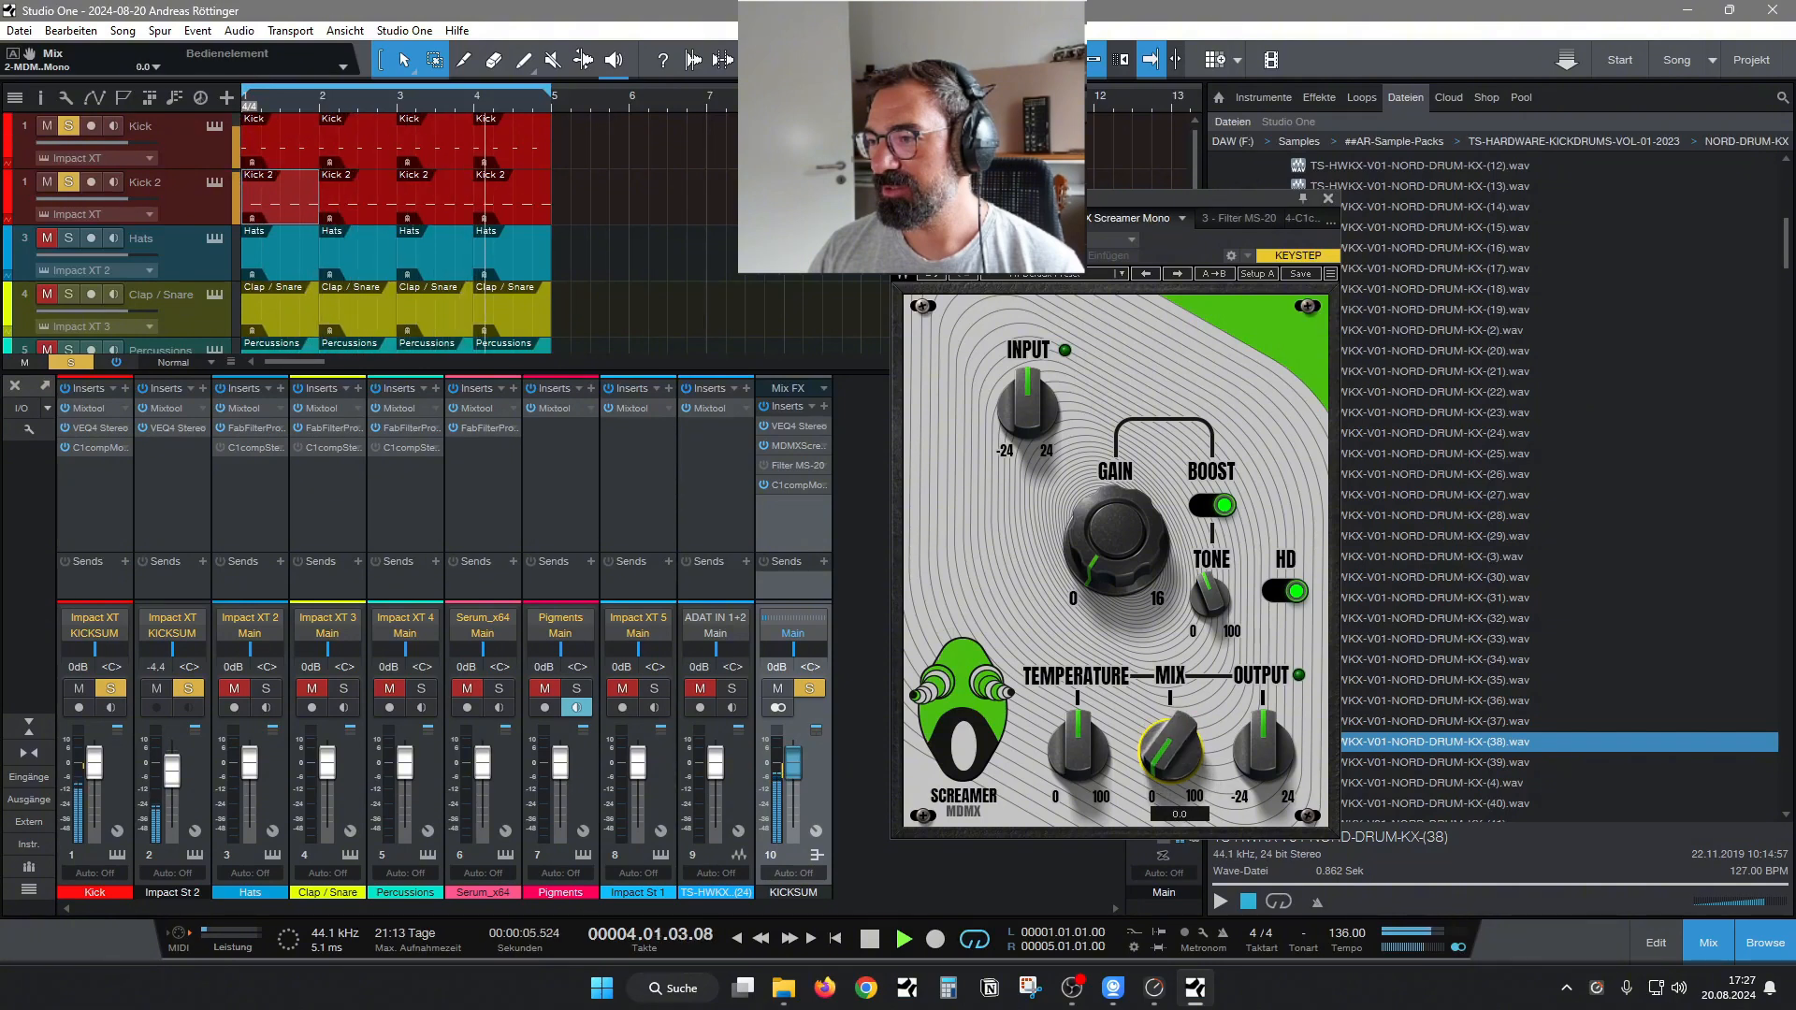
pyautogui.moveTo(1177, 791); pyautogui.dragTo(1177, 697)
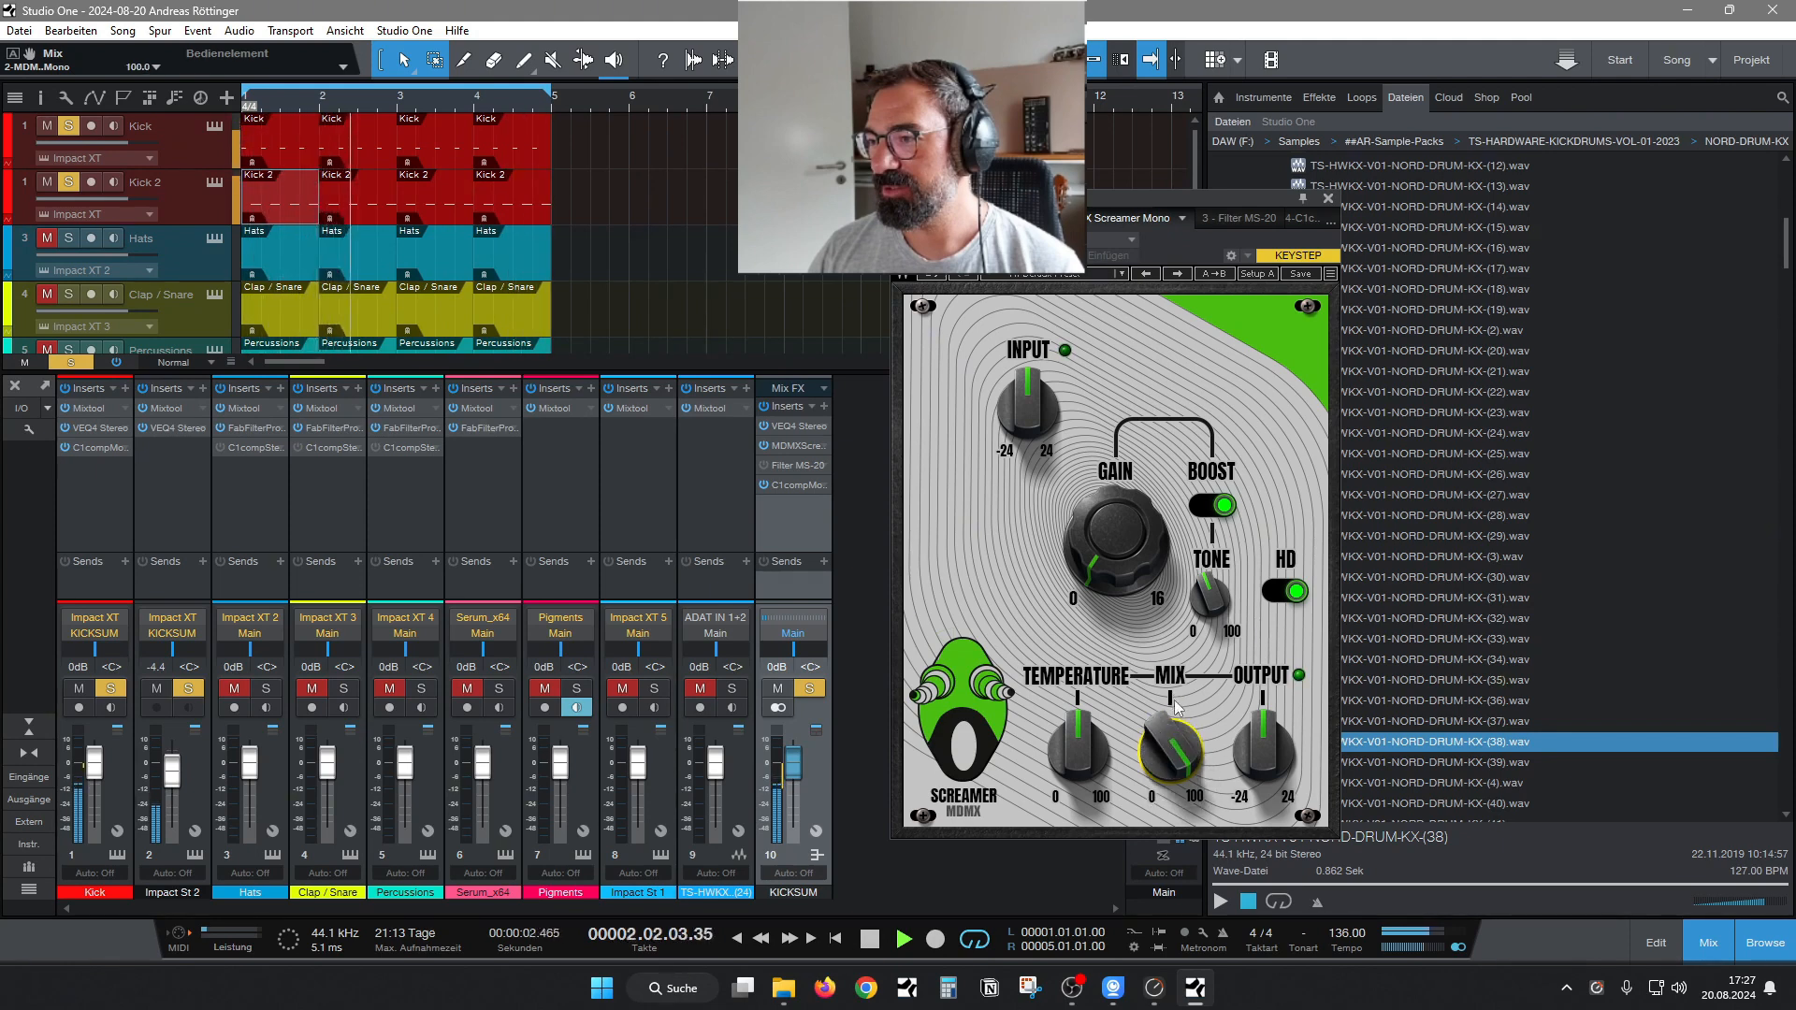
# Reopen the Kick track's Impact XT and set the KX-(38) layer's gain to -3.1 dB.
pyautogui.click(116, 858)
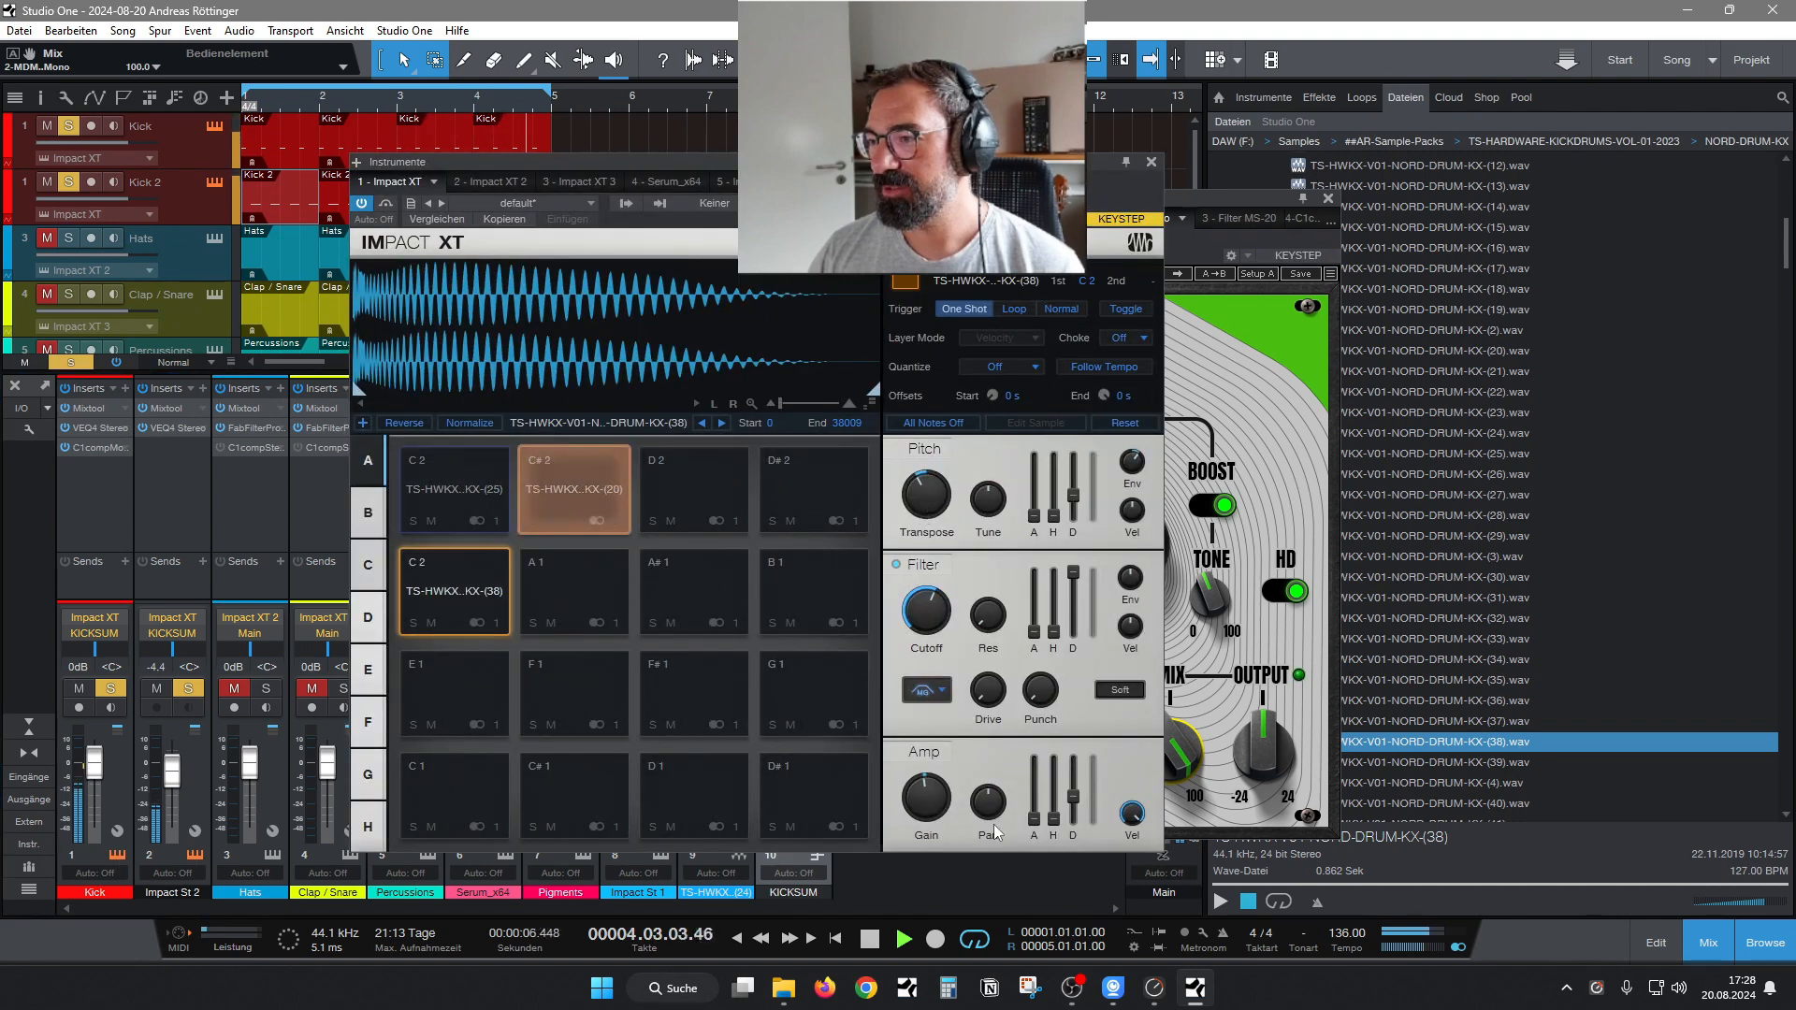
pyautogui.moveTo(932, 797); pyautogui.dragTo(932, 812)
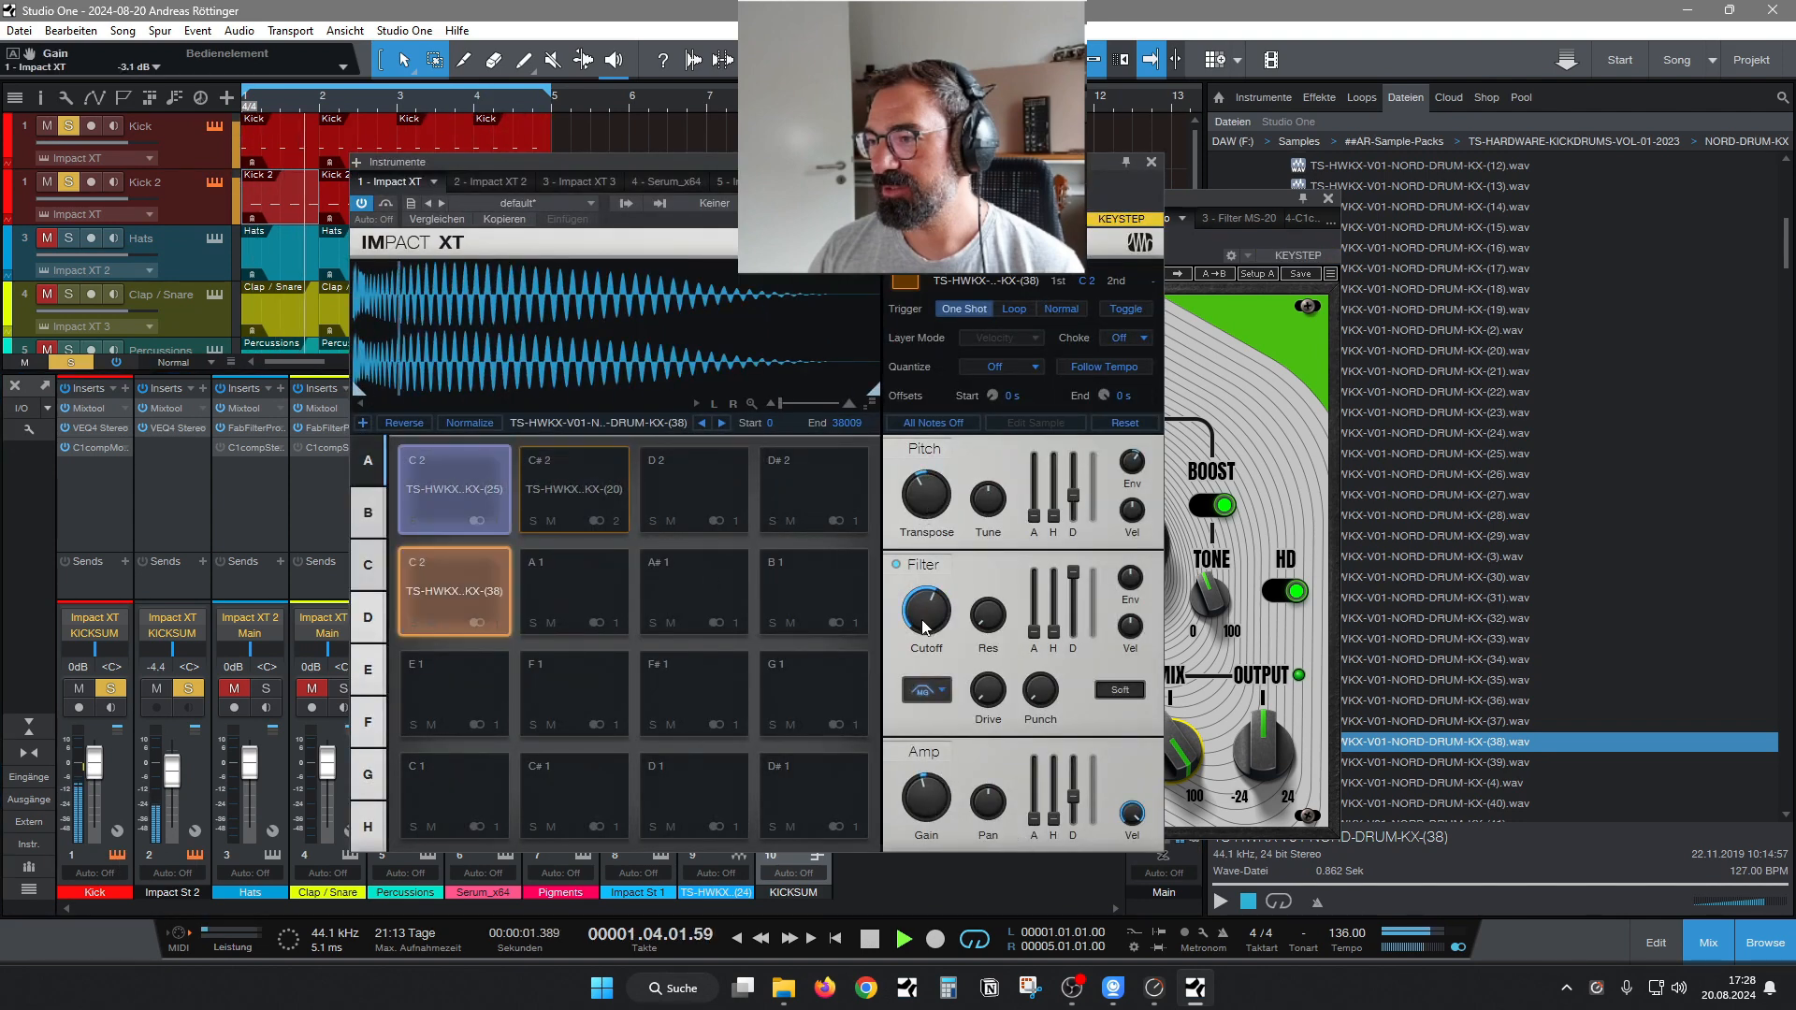
# Set the KX-(38) layer's filter cutoff to 833.7 Hz, amp decay to 897 ms and gain to -3.7 dB, and close both plug-in windows.
pyautogui.moveTo(931, 612); pyautogui.dragTo(932, 632)
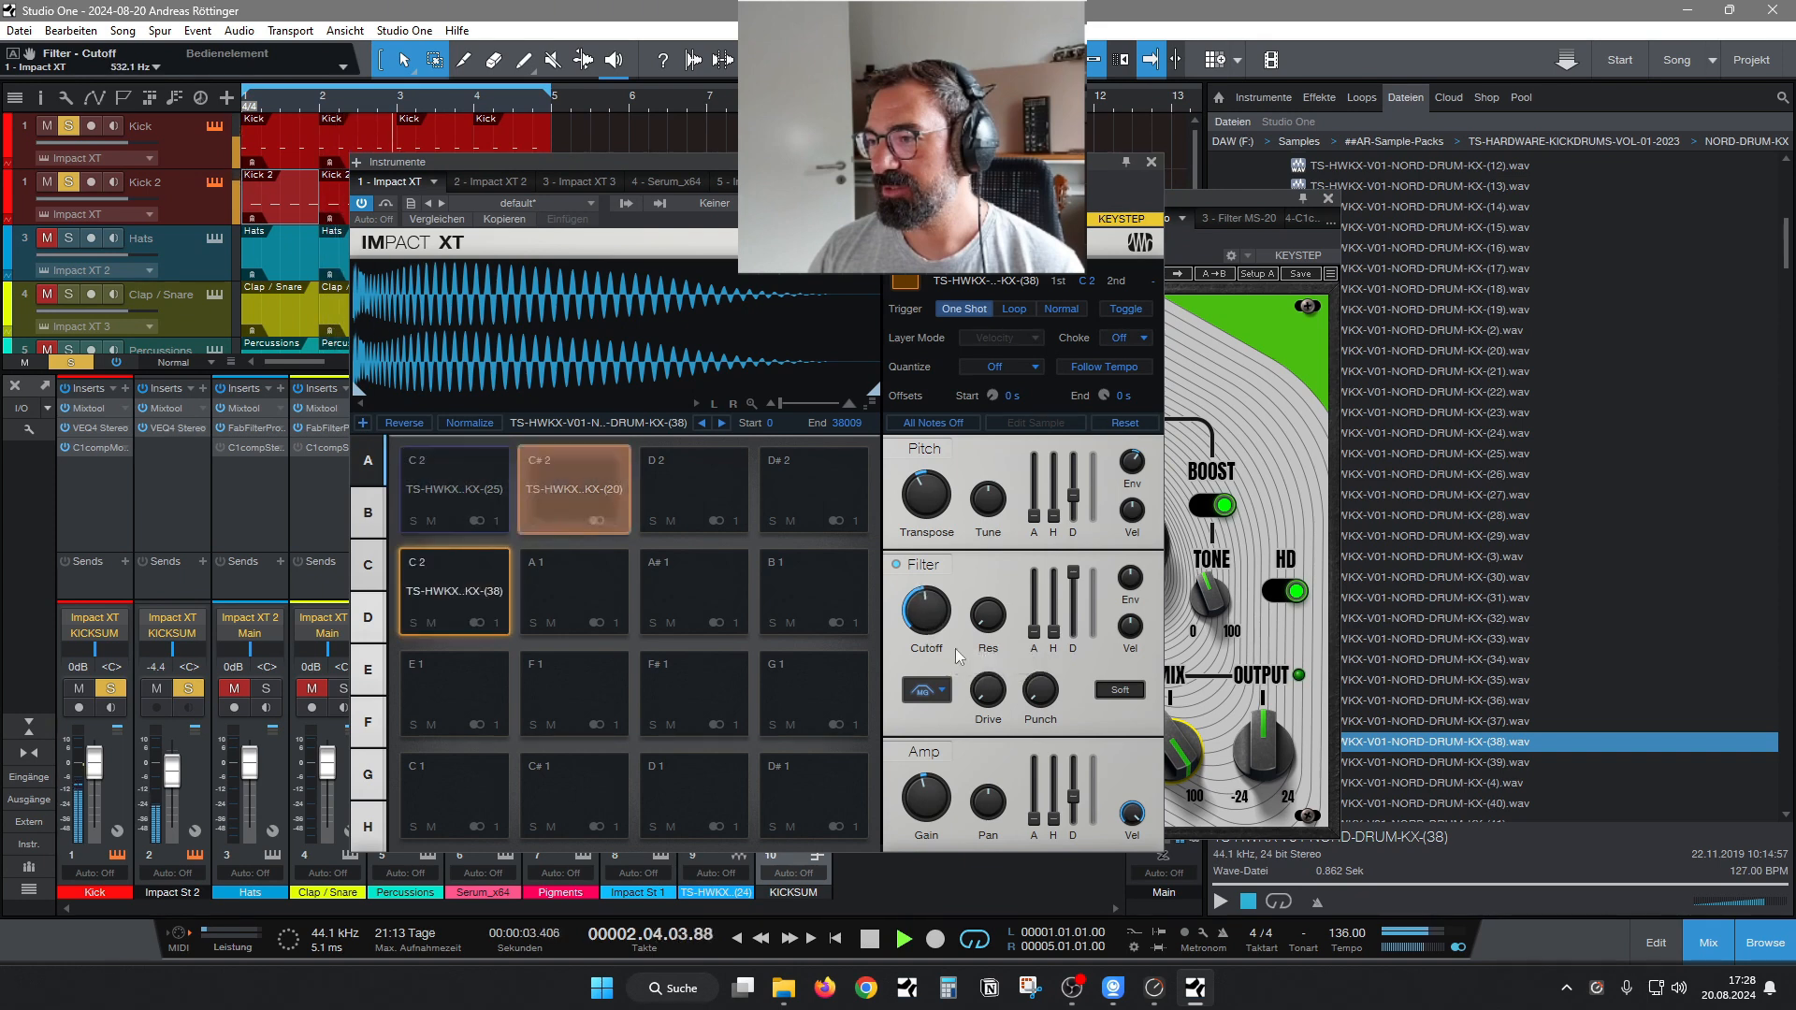
pyautogui.moveTo(1073, 797)
pyautogui.mouseDown()
pyautogui.moveTo(1076, 781)
pyautogui.moveTo(1071, 802)
pyautogui.mouseUp()
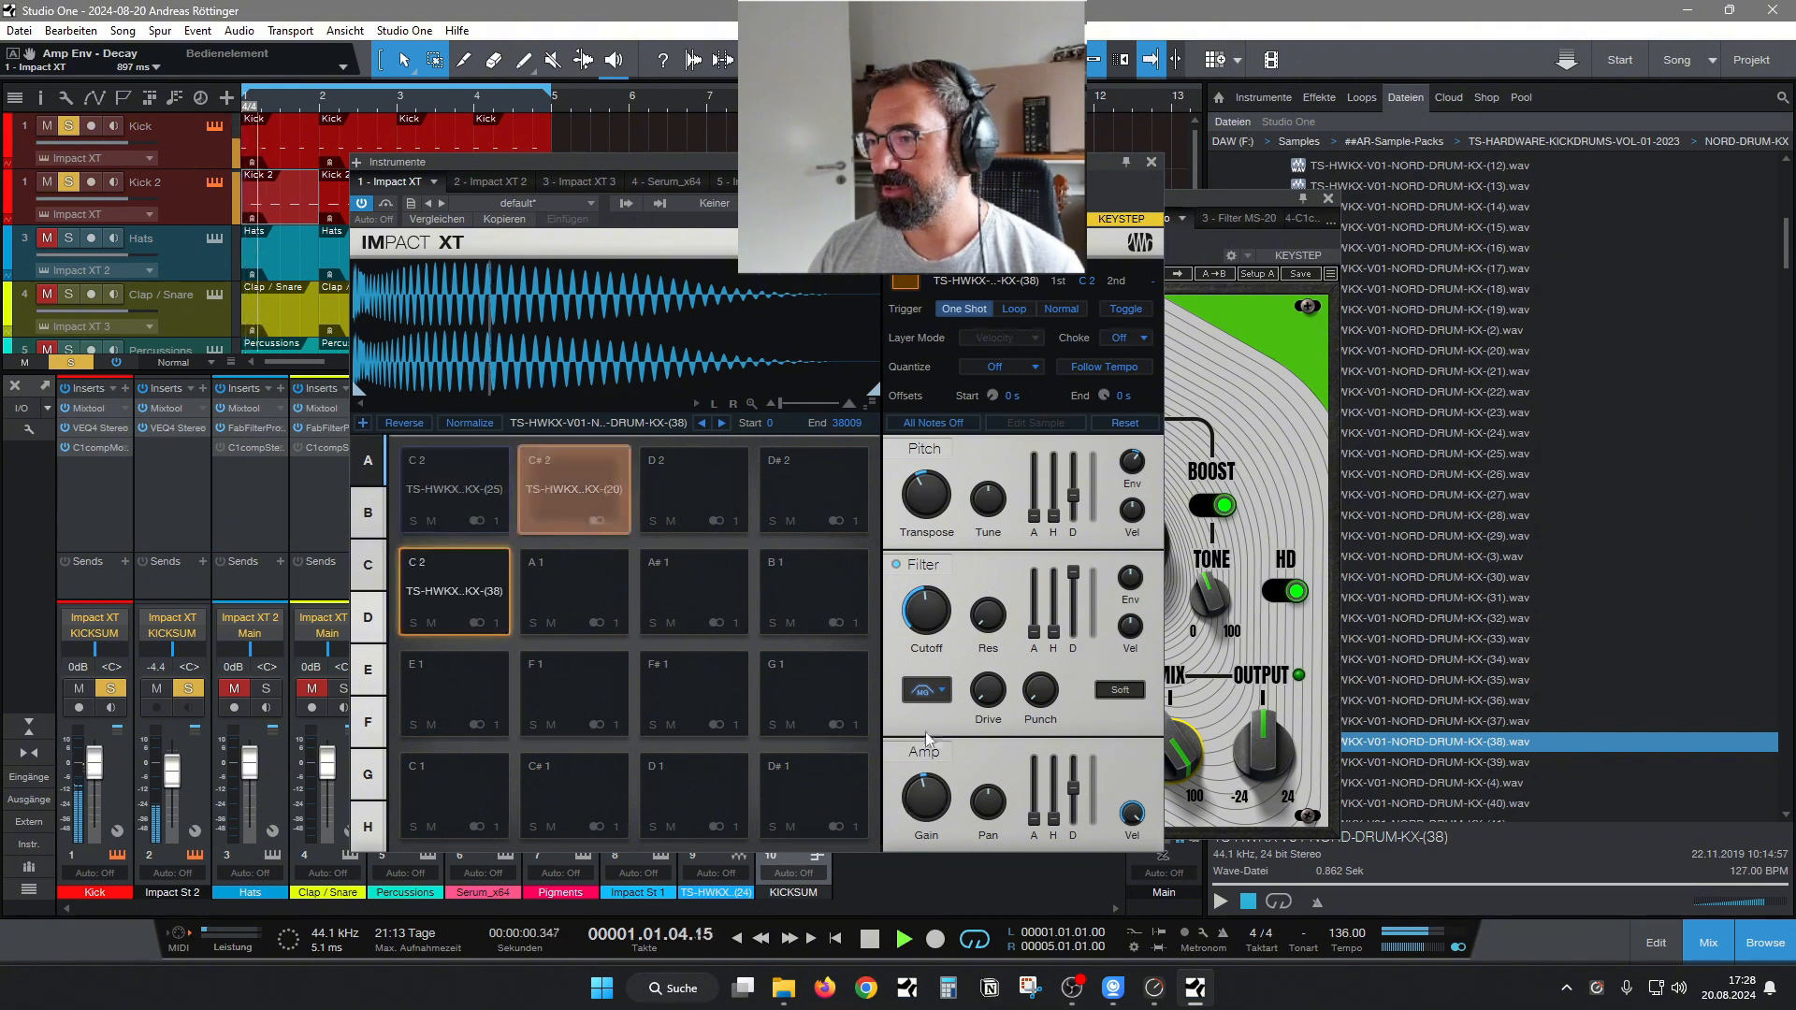
pyautogui.moveTo(926, 613)
pyautogui.mouseDown()
pyautogui.moveTo(925, 561)
pyautogui.moveTo(926, 621)
pyautogui.mouseUp()
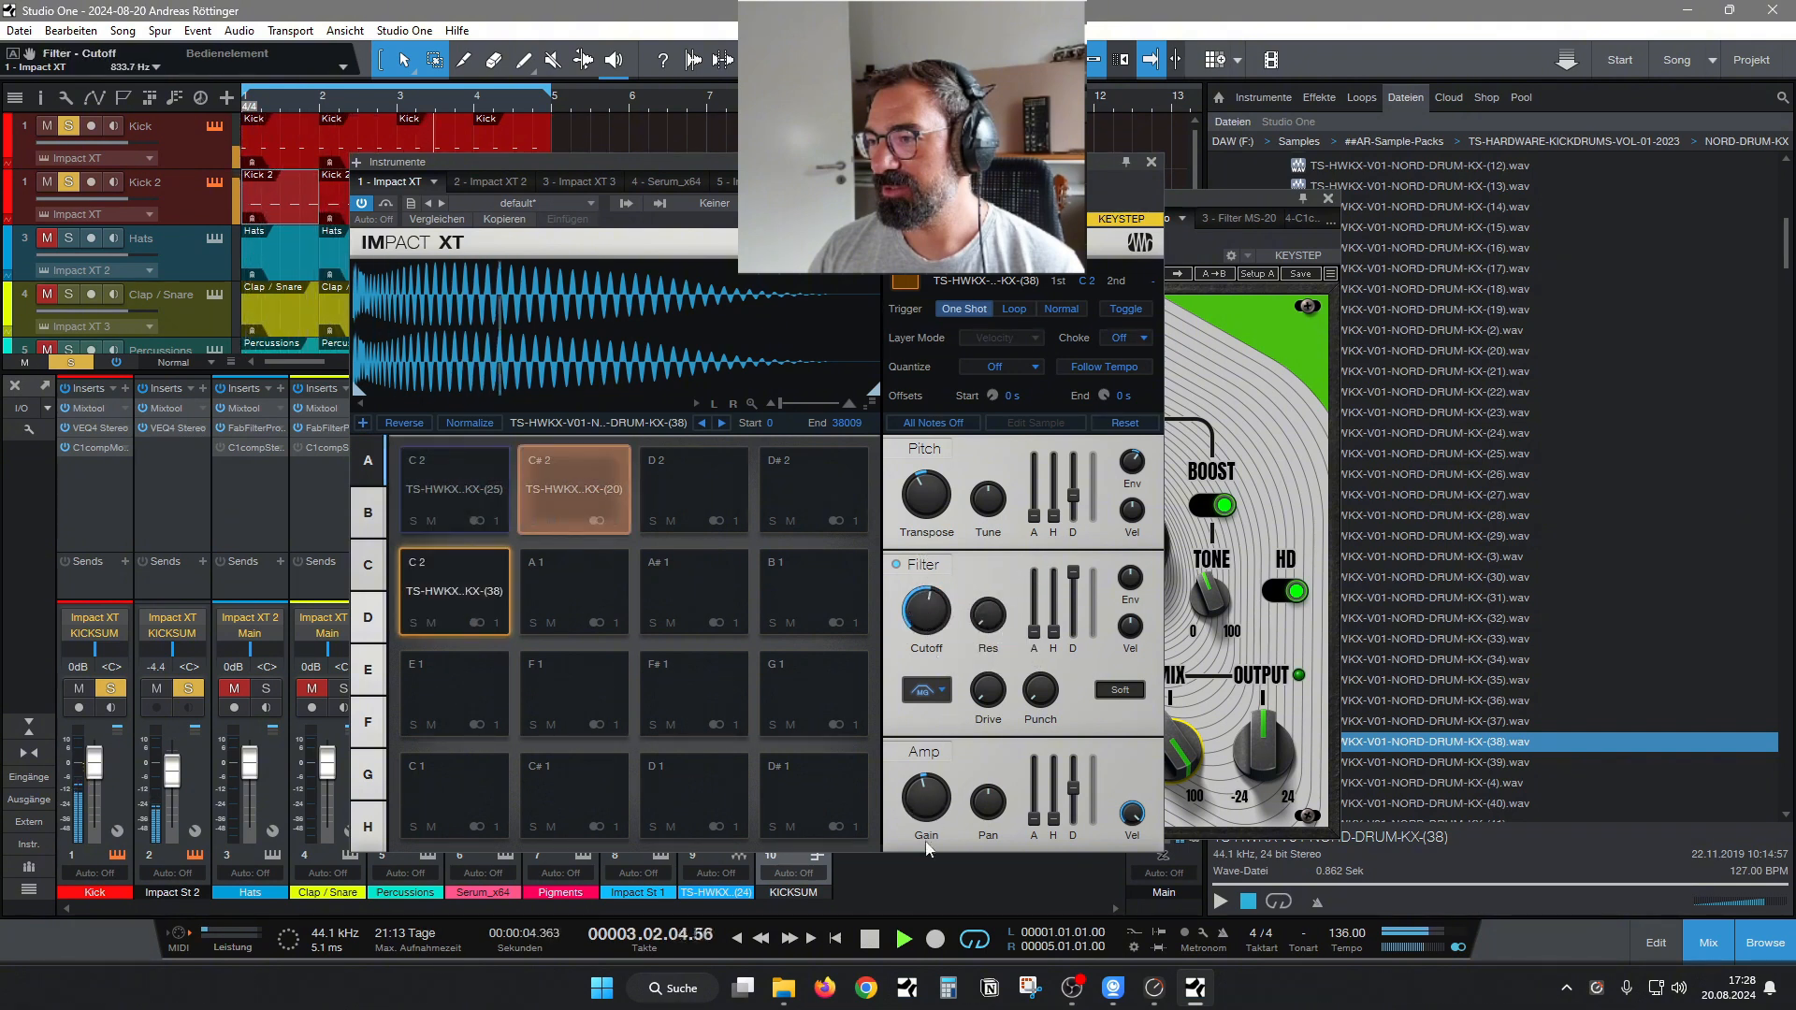
pyautogui.press('space')
pyautogui.click(1152, 162)
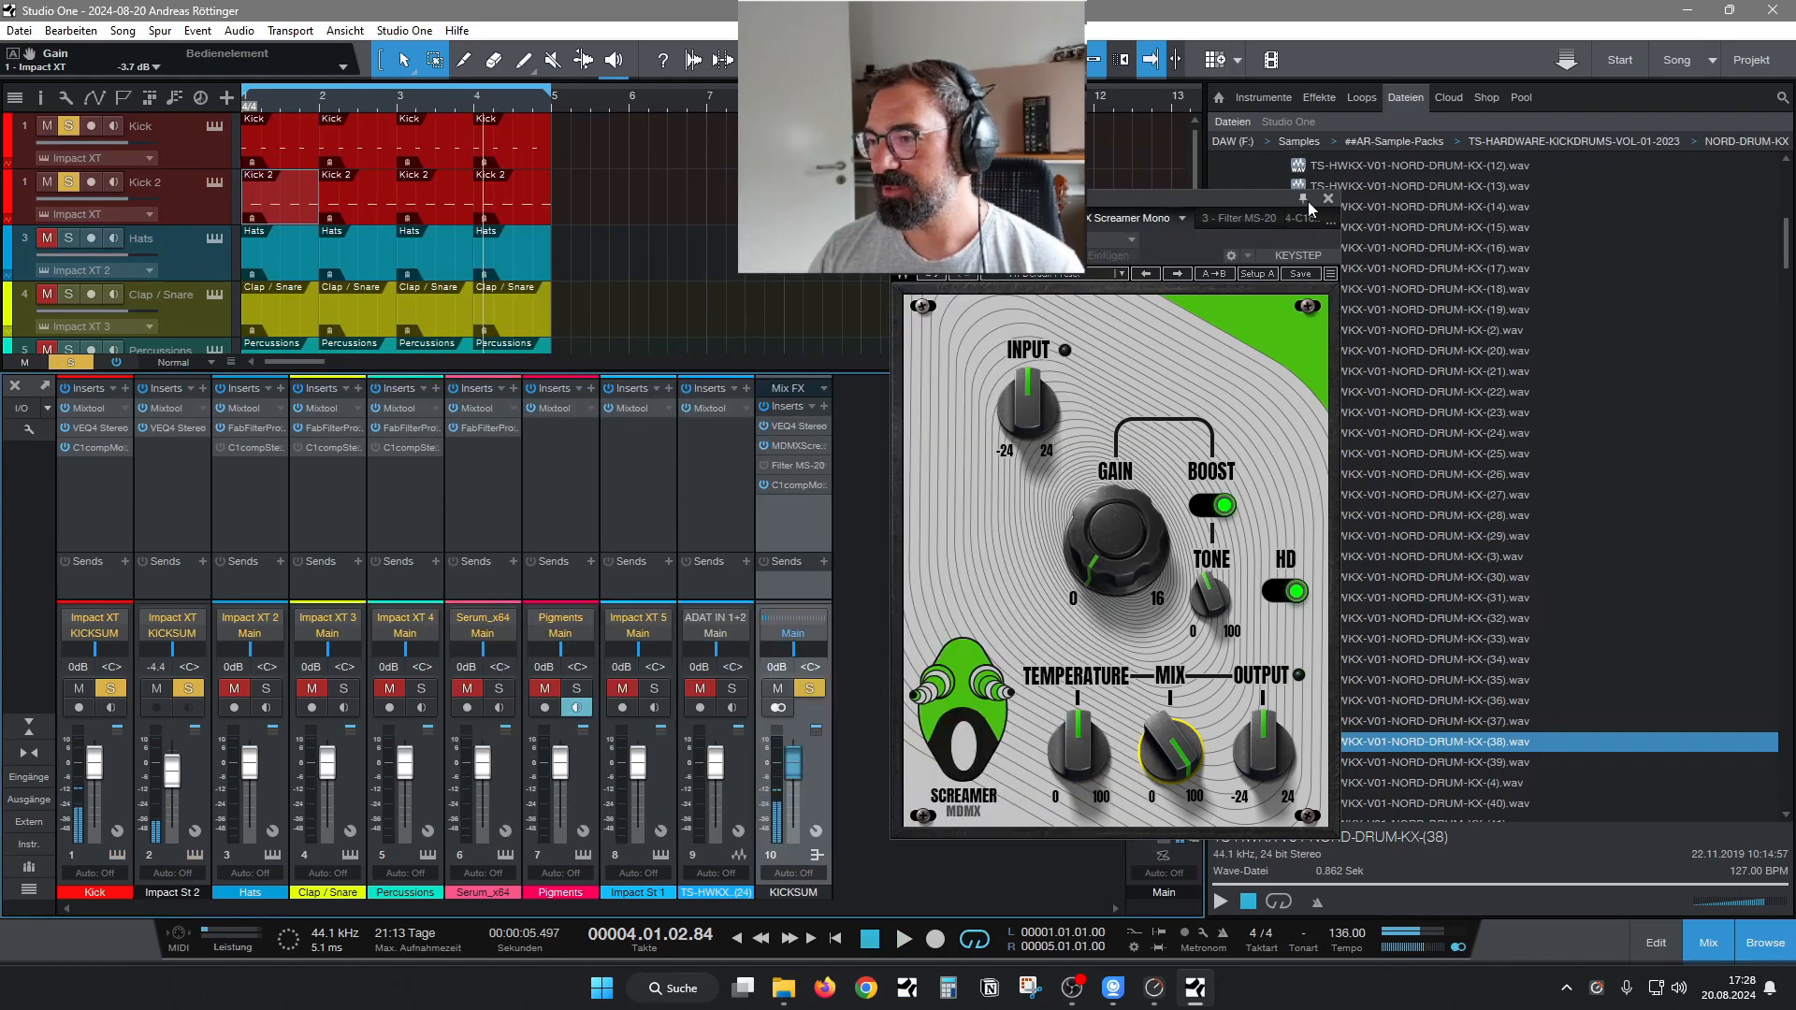
pyautogui.click(1327, 199)
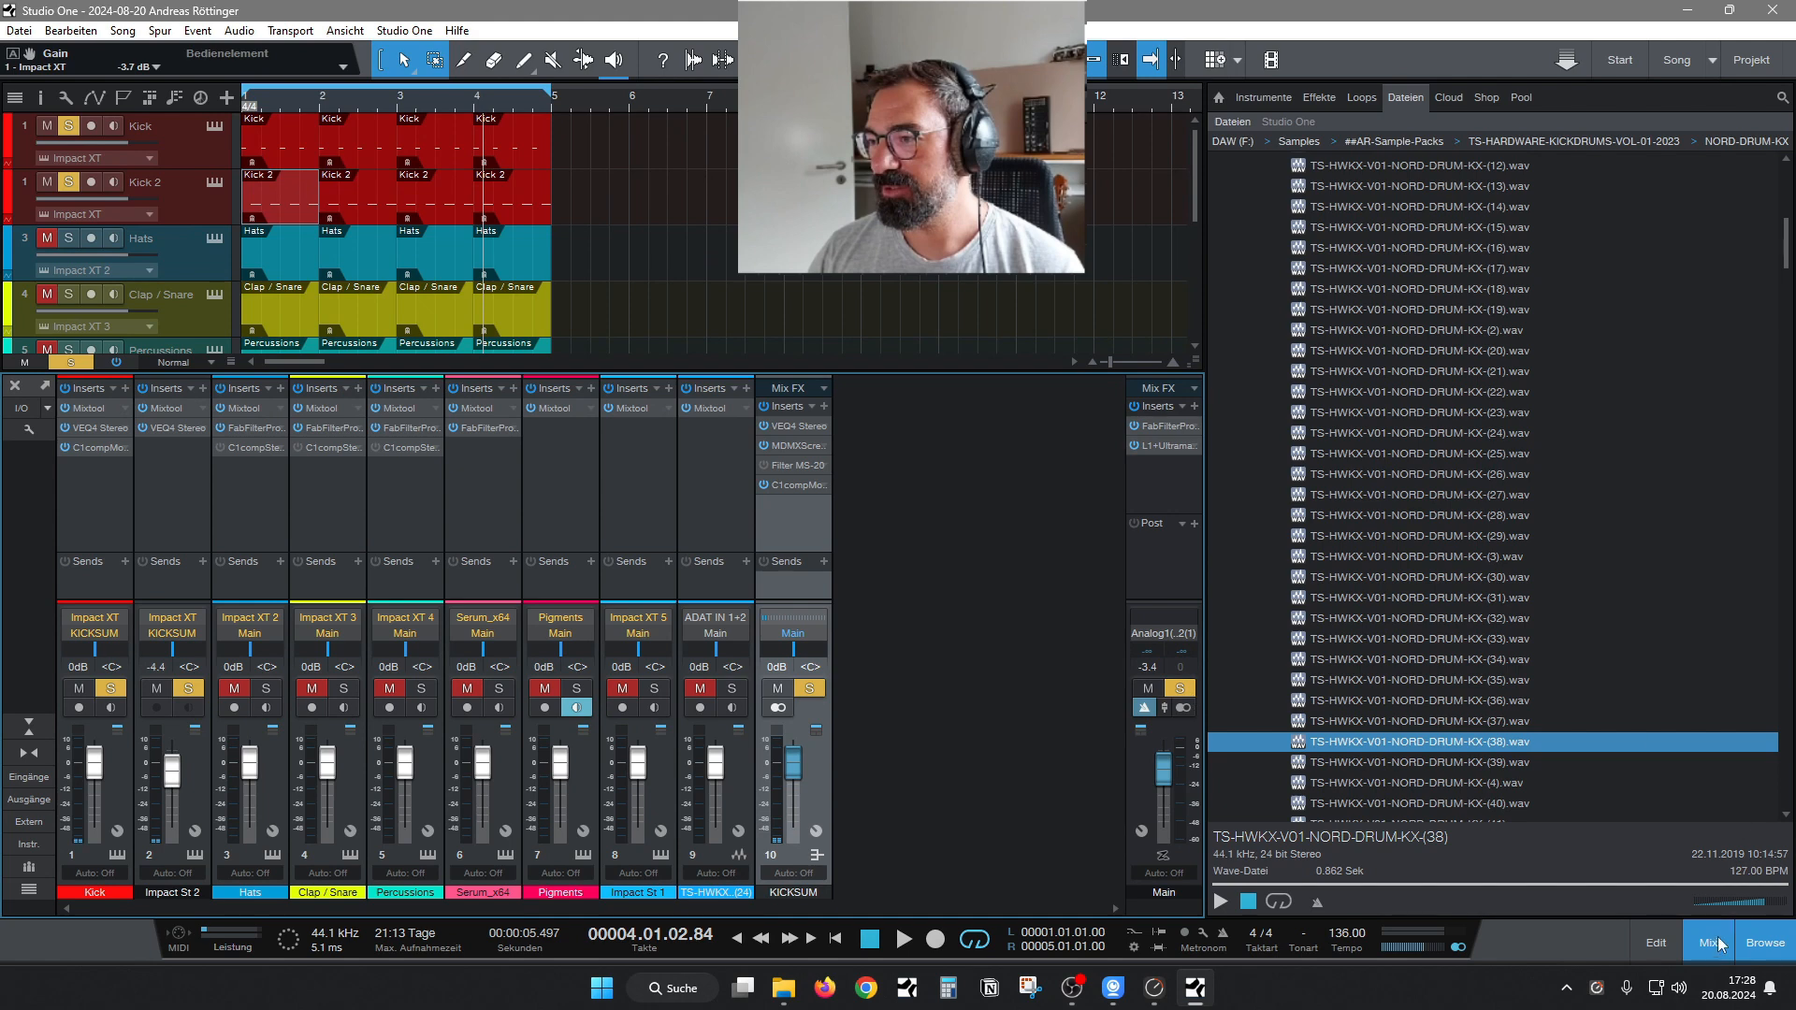
# Unsolo the KICKSUM bus, check playback of the full mix, and hide the mixer.
pyautogui.click(810, 689)
pyautogui.press('space')
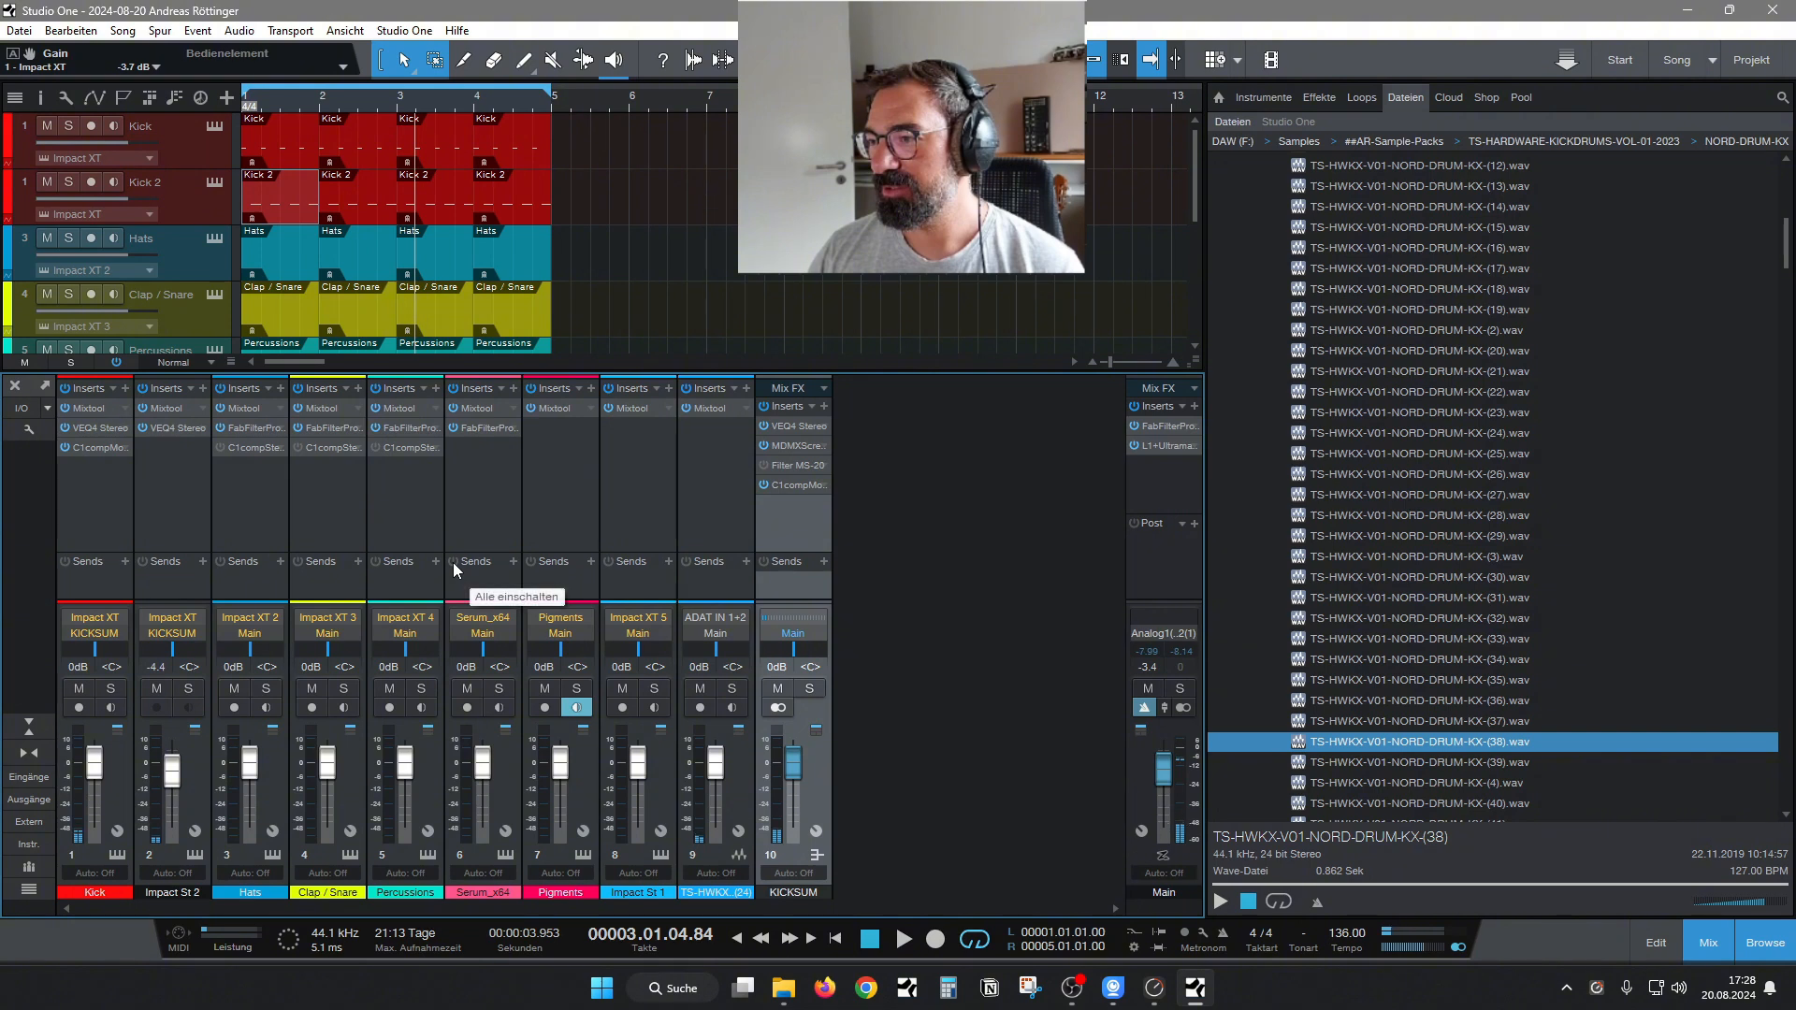
pyautogui.click(1683, 932)
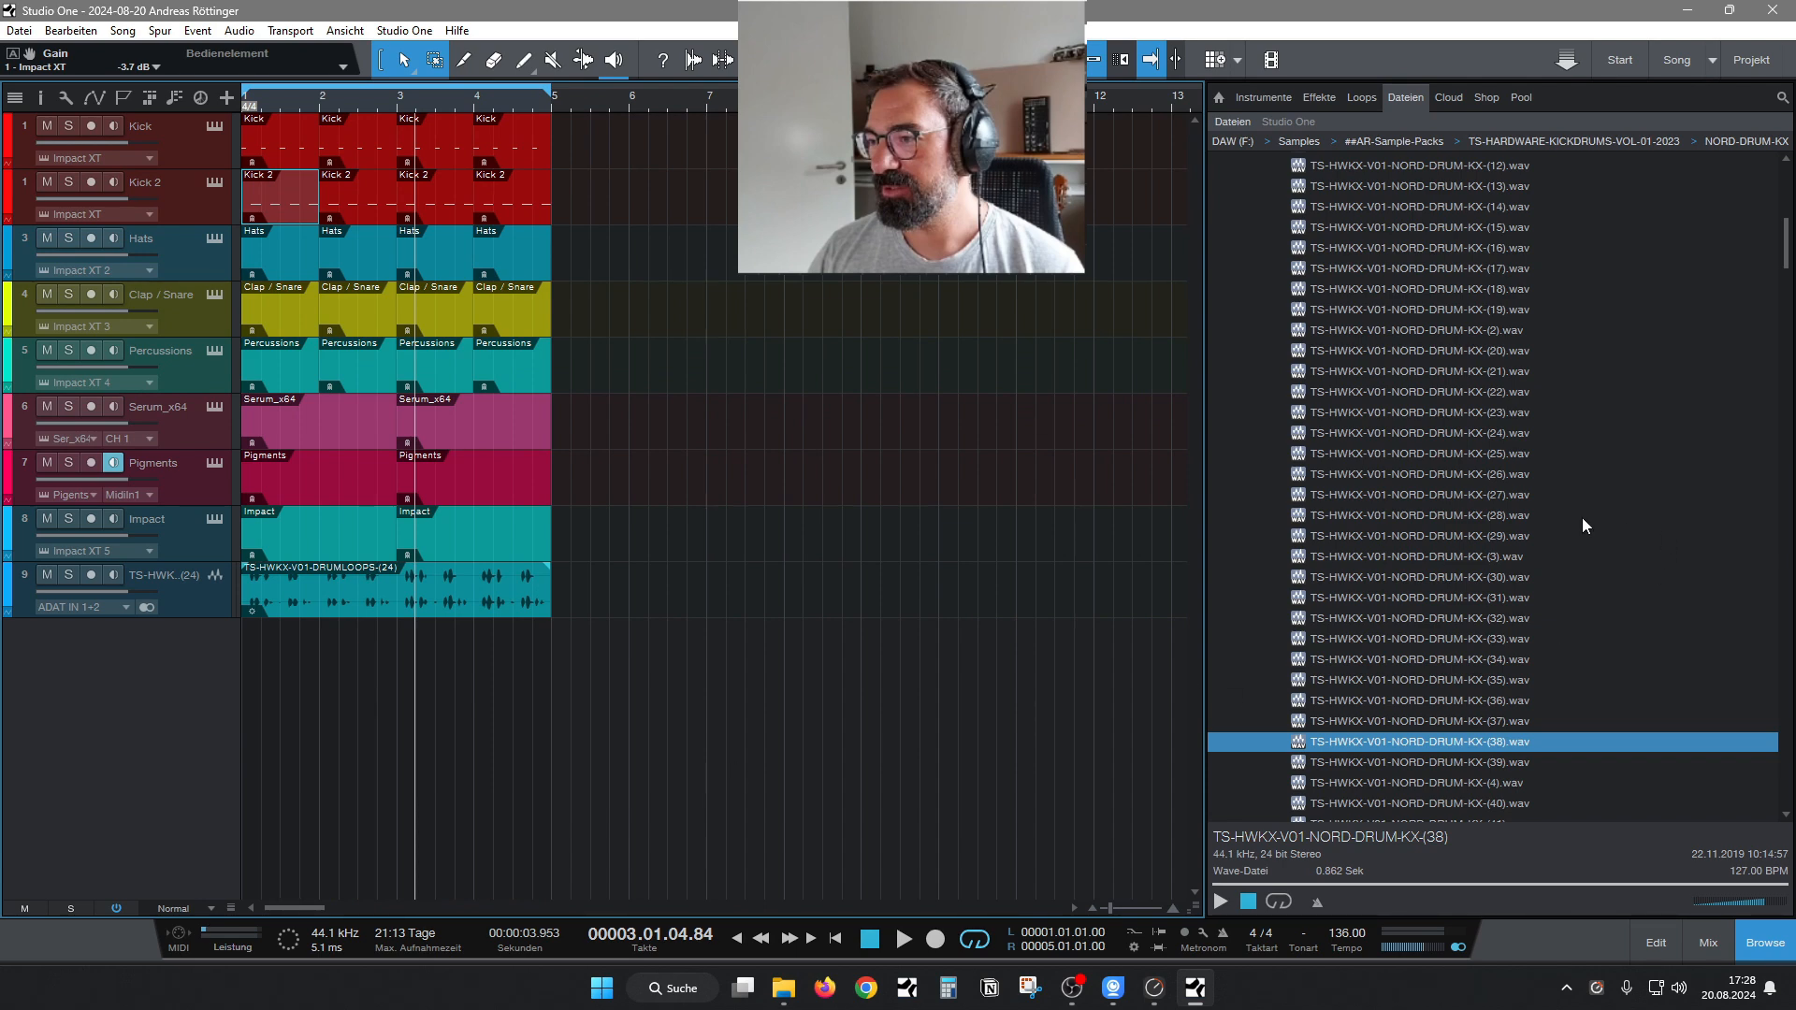
# Collapse the NORD-DRUM-KX sample folder and open the SYNTHLINES folder of the same pack.
pyautogui.click(1466, 417)
pyautogui.press('Left')
pyautogui.moveTo(1788, 239); pyautogui.dragTo(1787, 224)
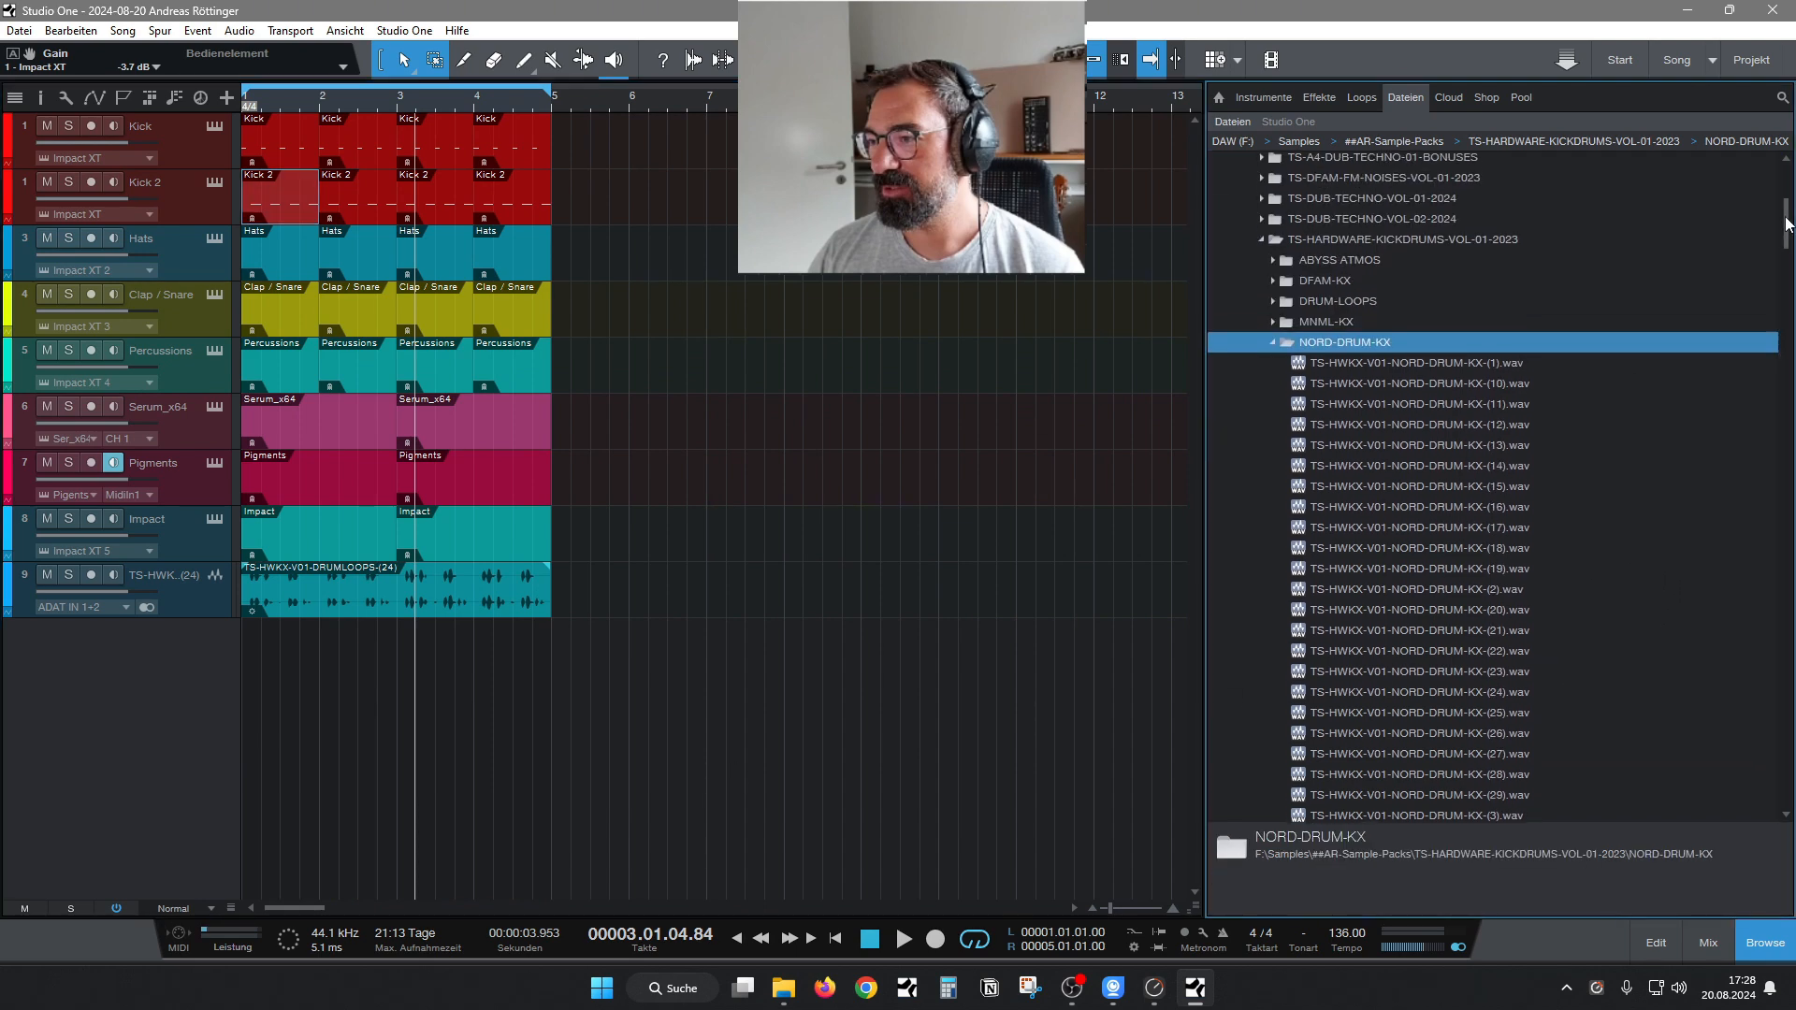
pyautogui.click(1274, 341)
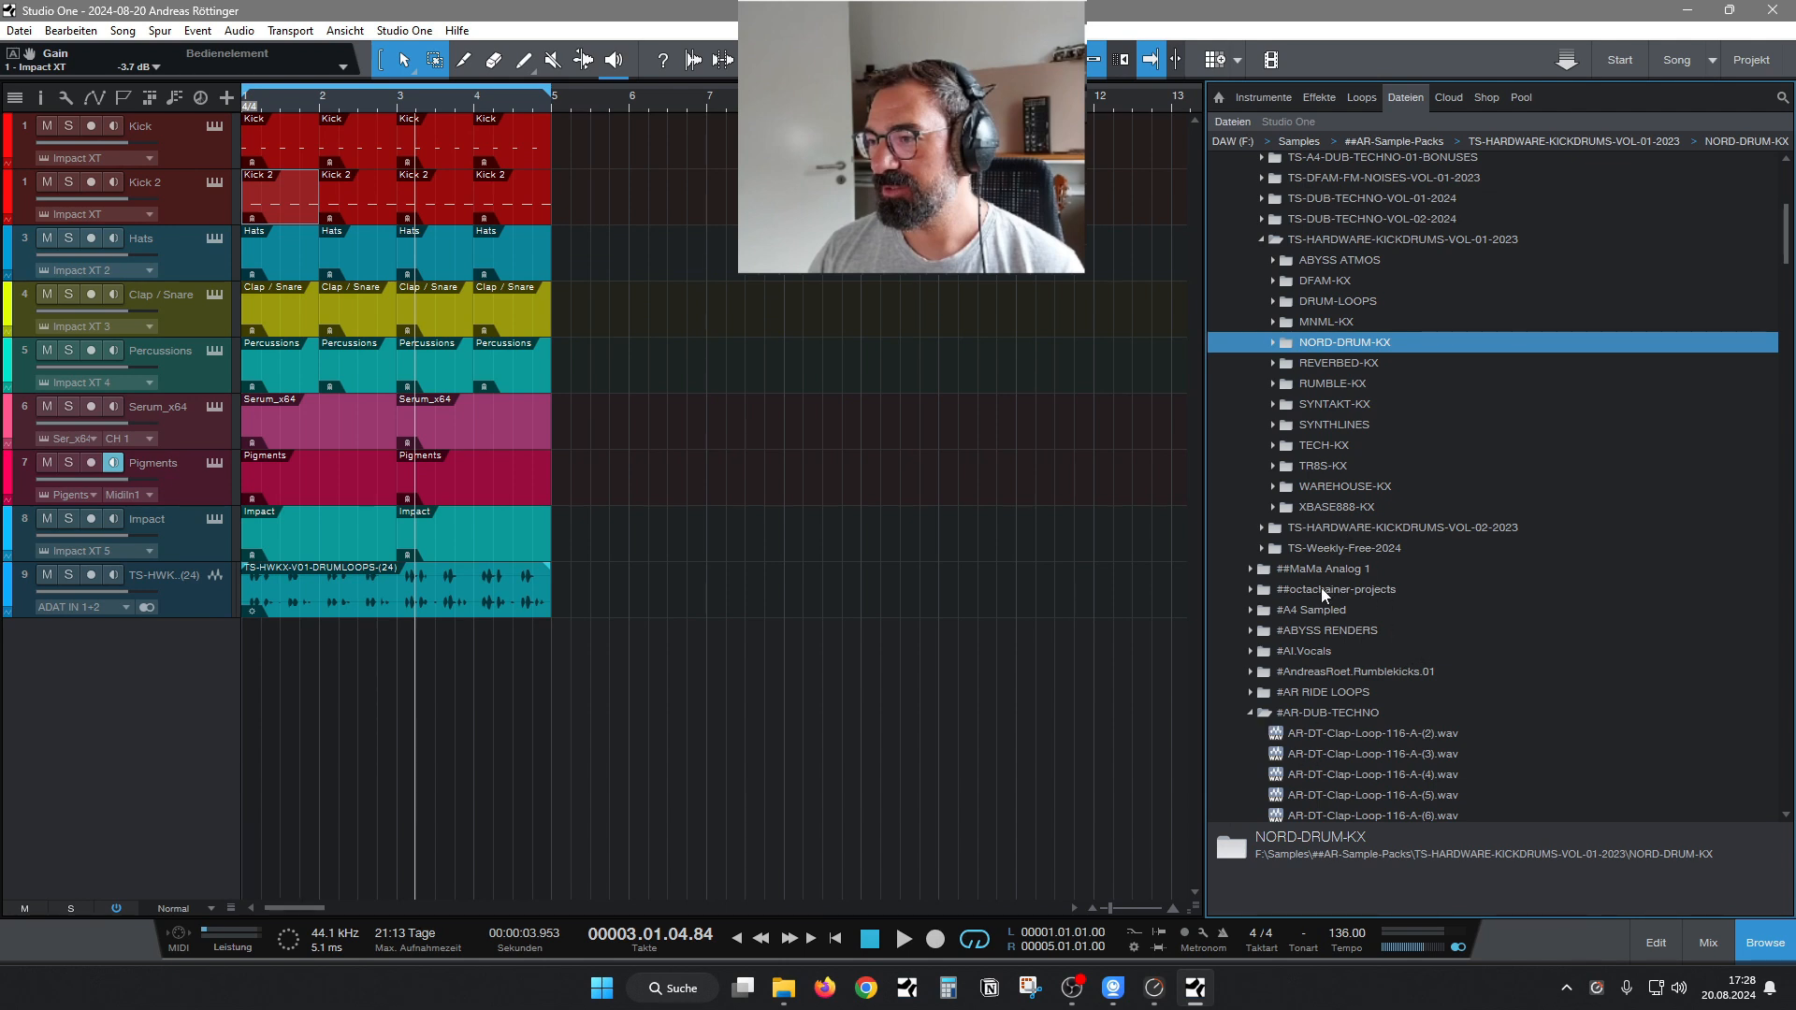
pyautogui.click(1272, 424)
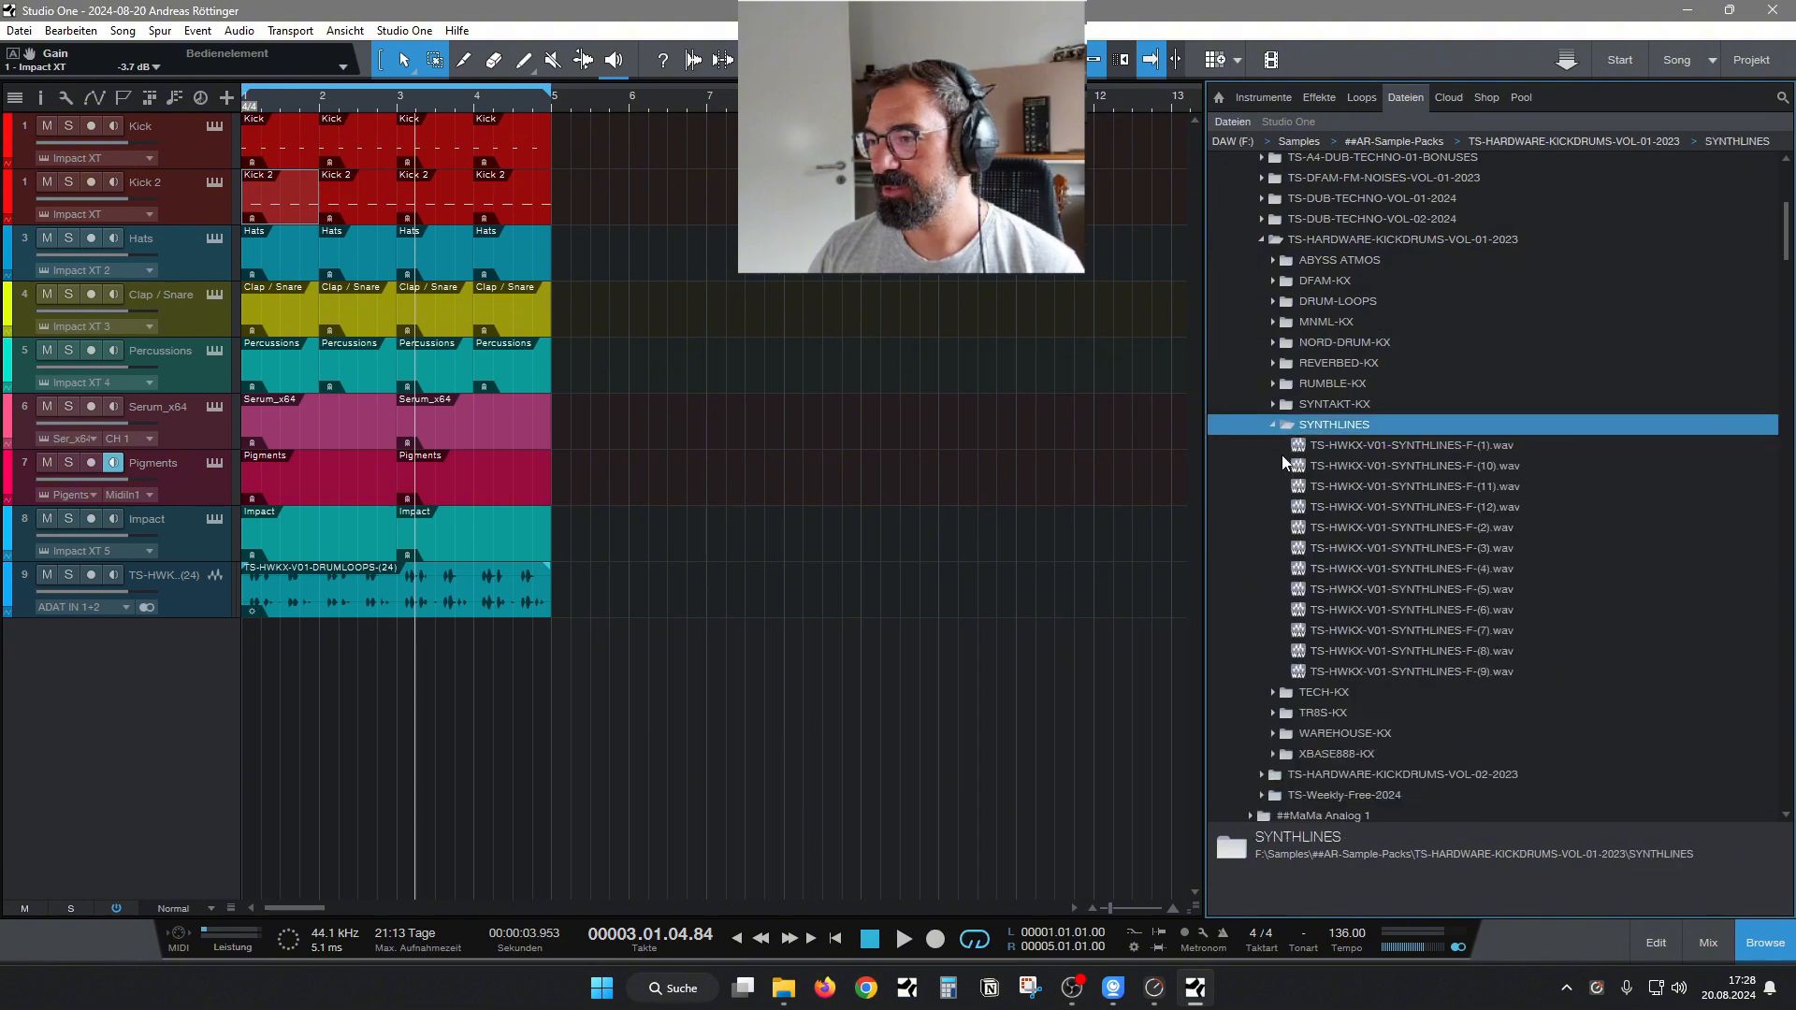
# Audition the SYNTHLINES samples F-(1), F-(3) and F-(4).
pyautogui.click(1282, 448)
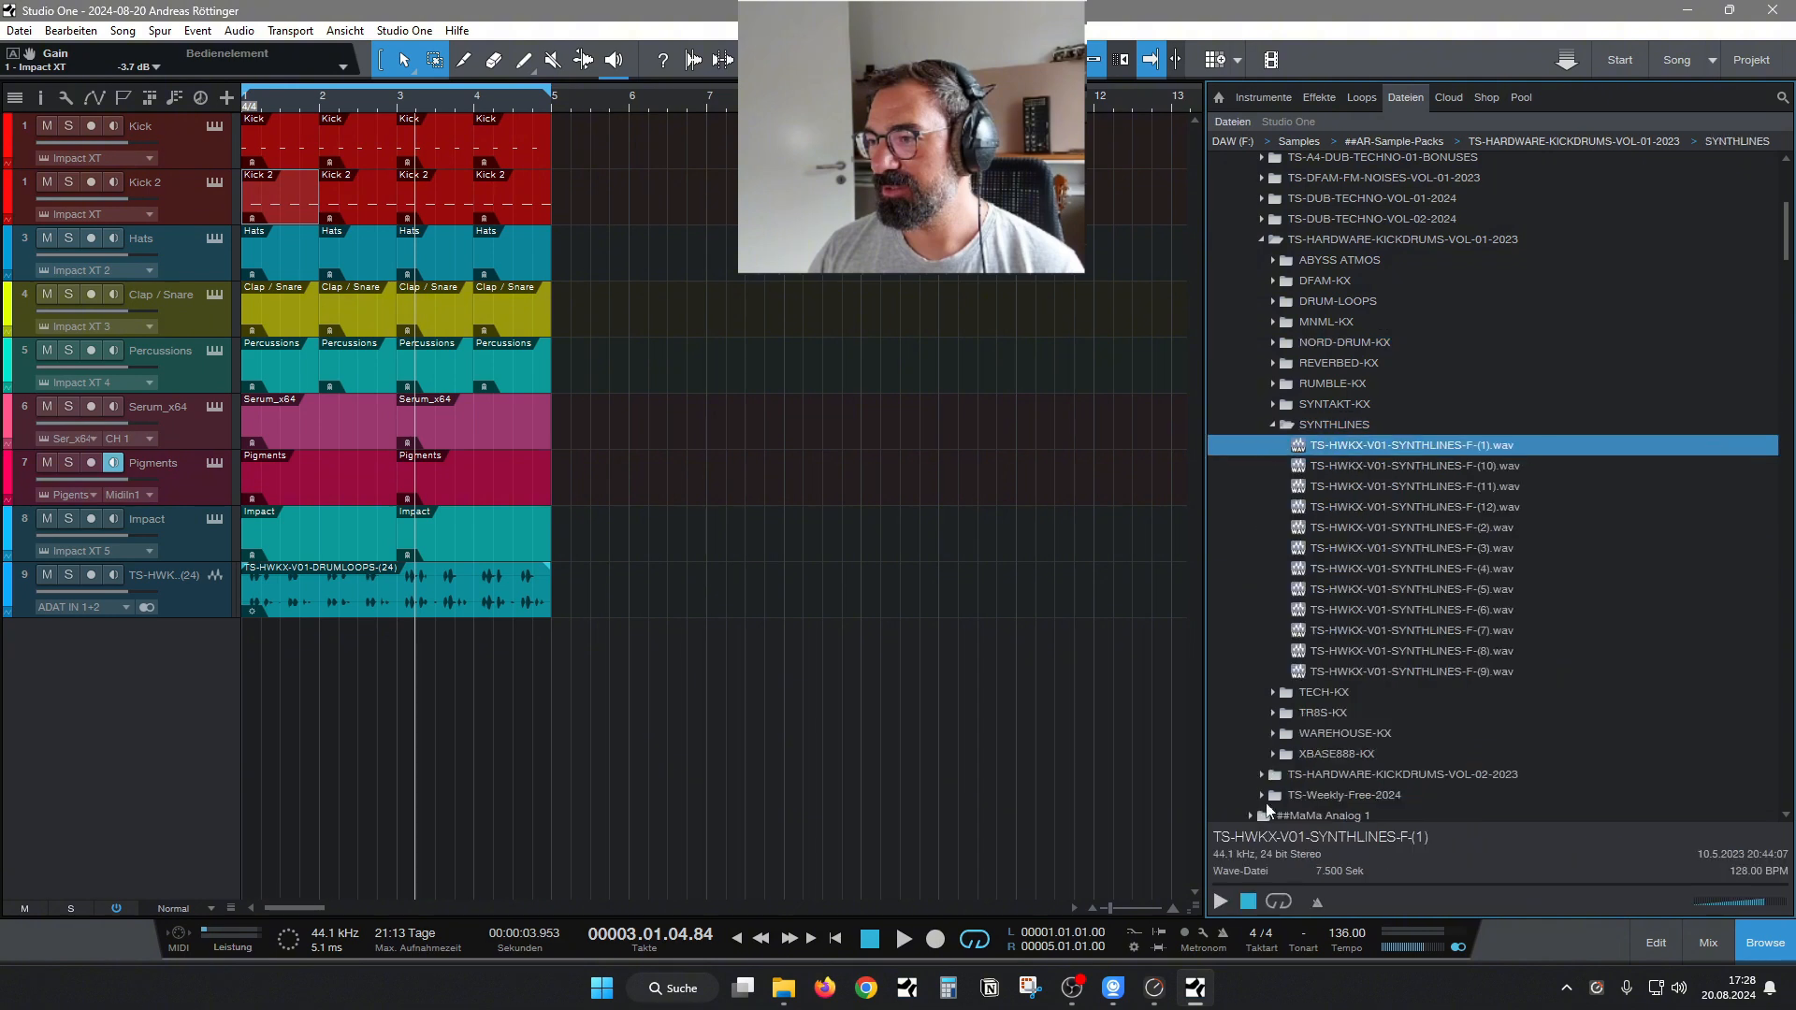
pyautogui.click(1389, 550)
pyautogui.press('Down')
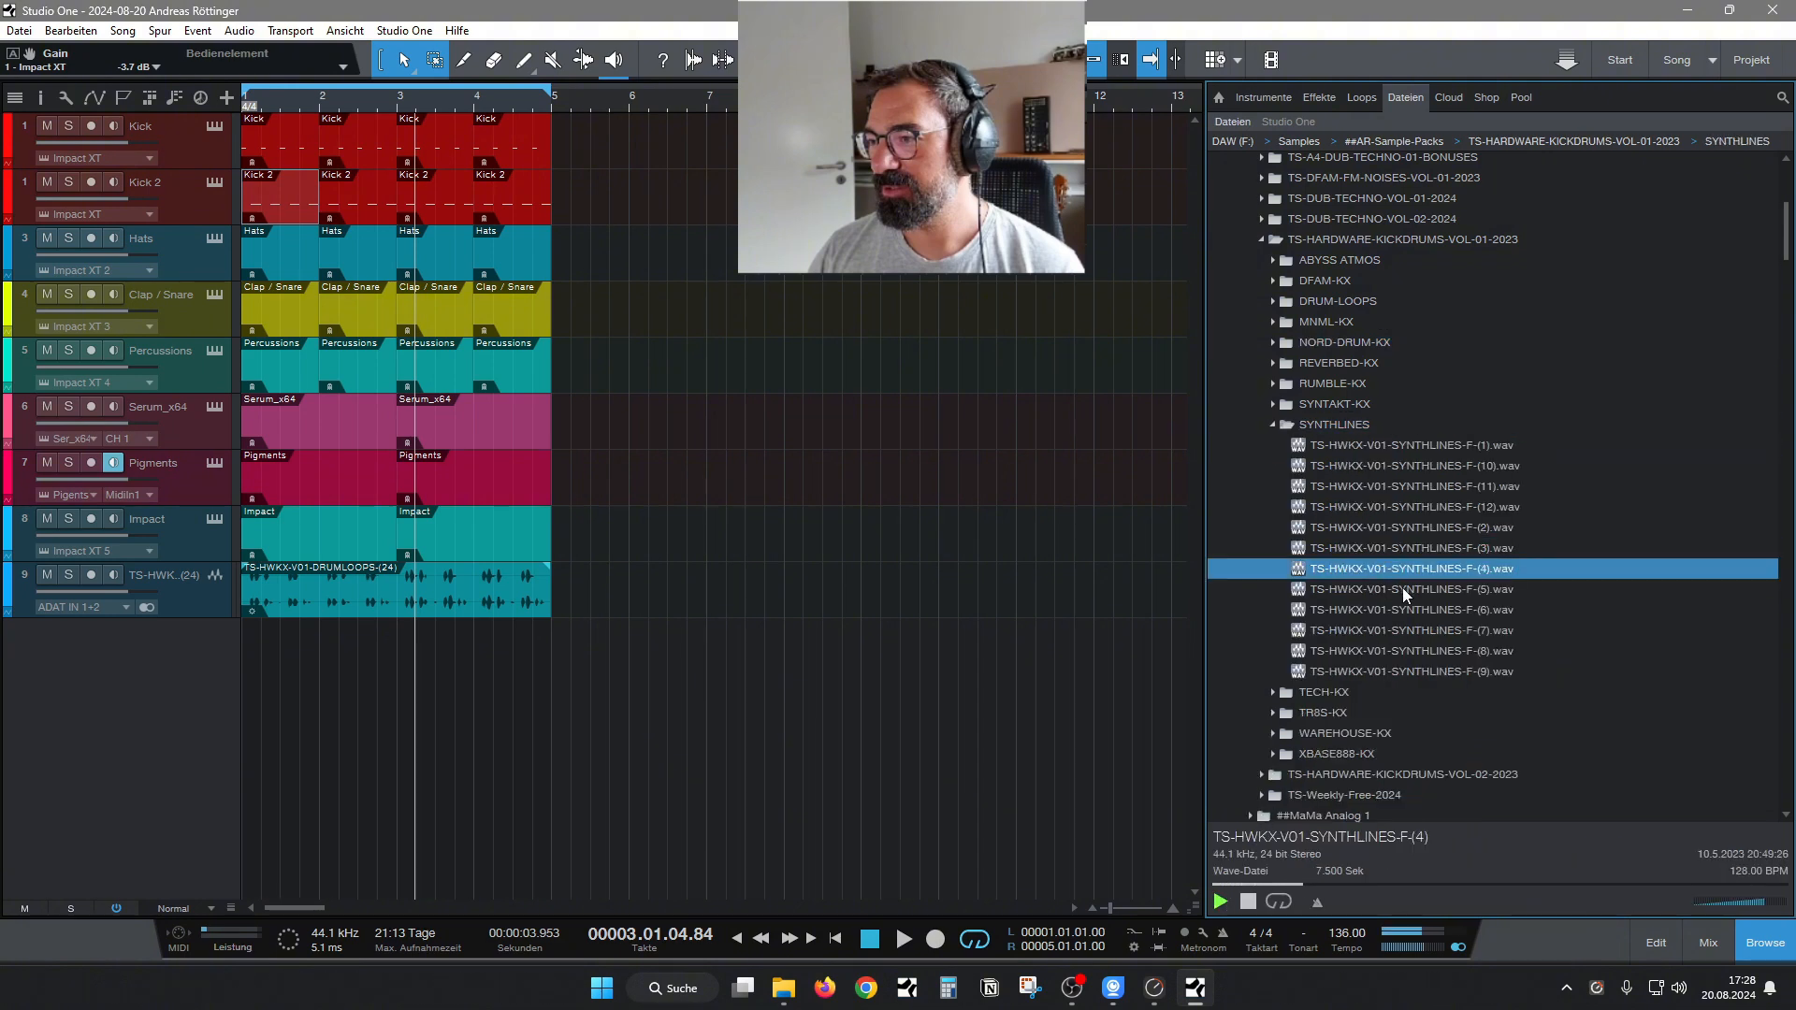
# Play the loop briefly and delete the DRUMLOOPS-(24) clip from track 9.
pyautogui.press('space')
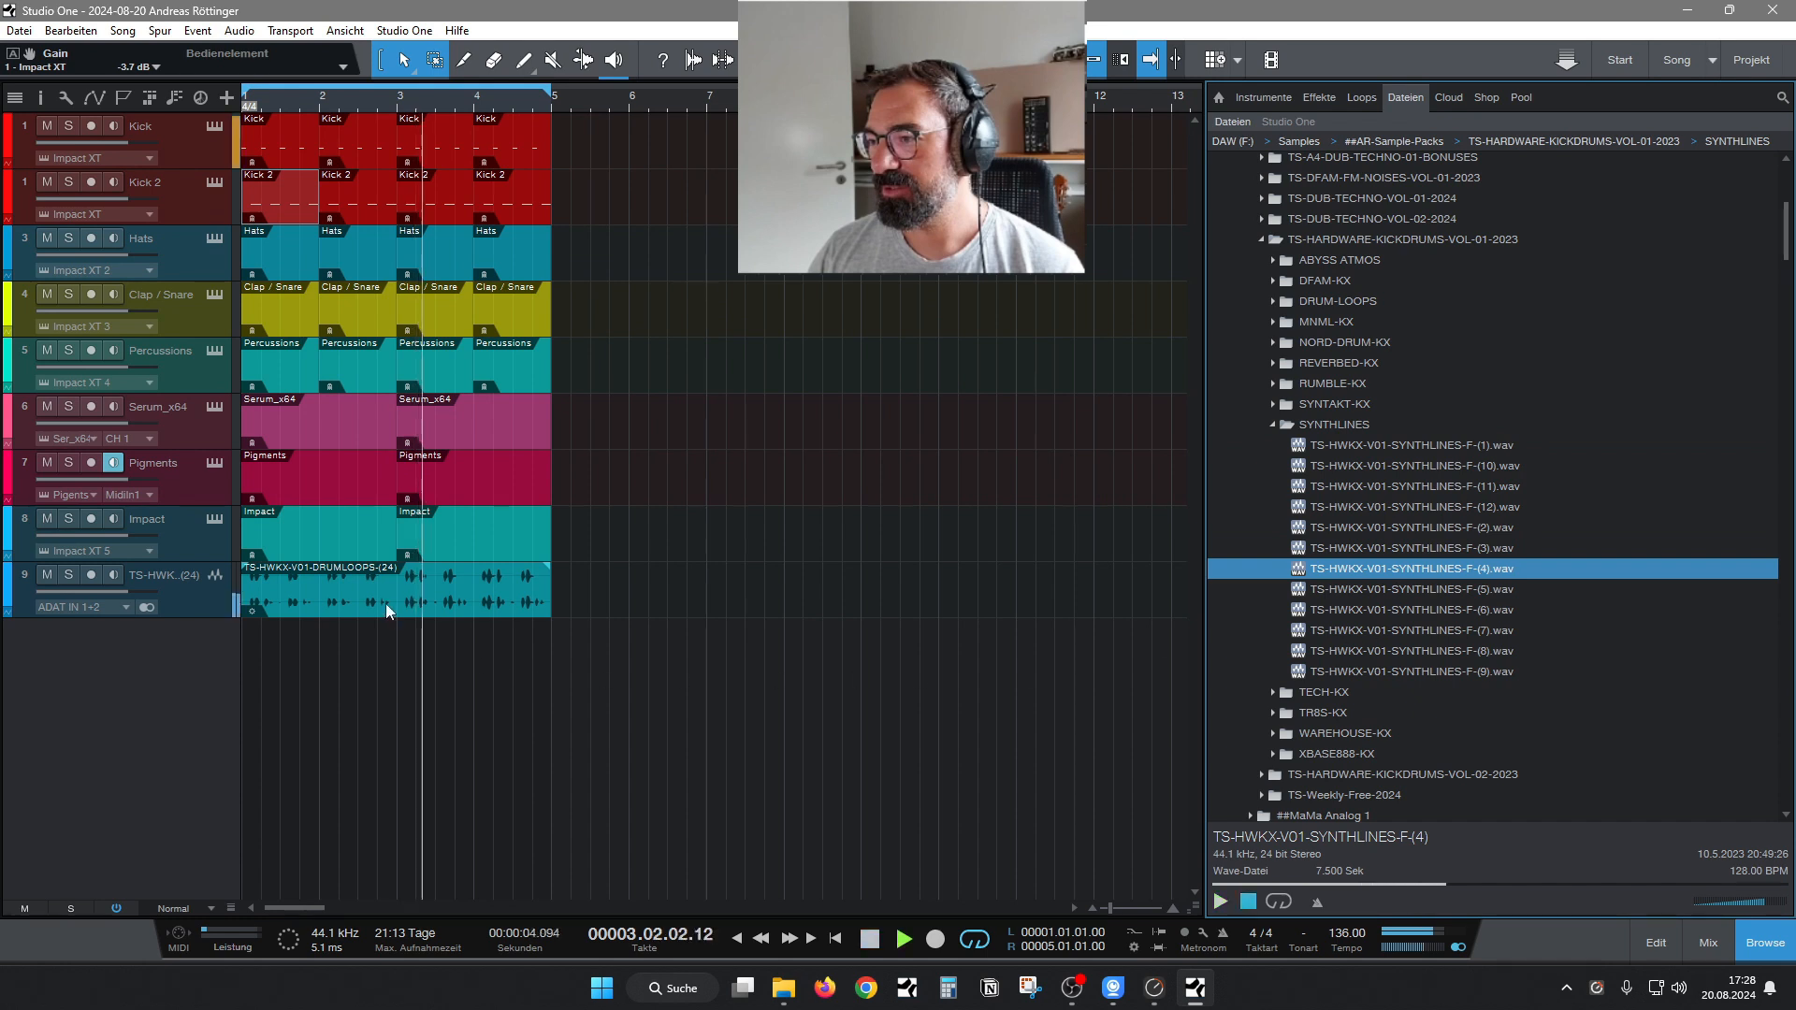
pyautogui.click(385, 605)
pyautogui.press('space')
pyautogui.moveTo(385, 604); pyautogui.dragTo(701, 610)
pyautogui.press('Delete')
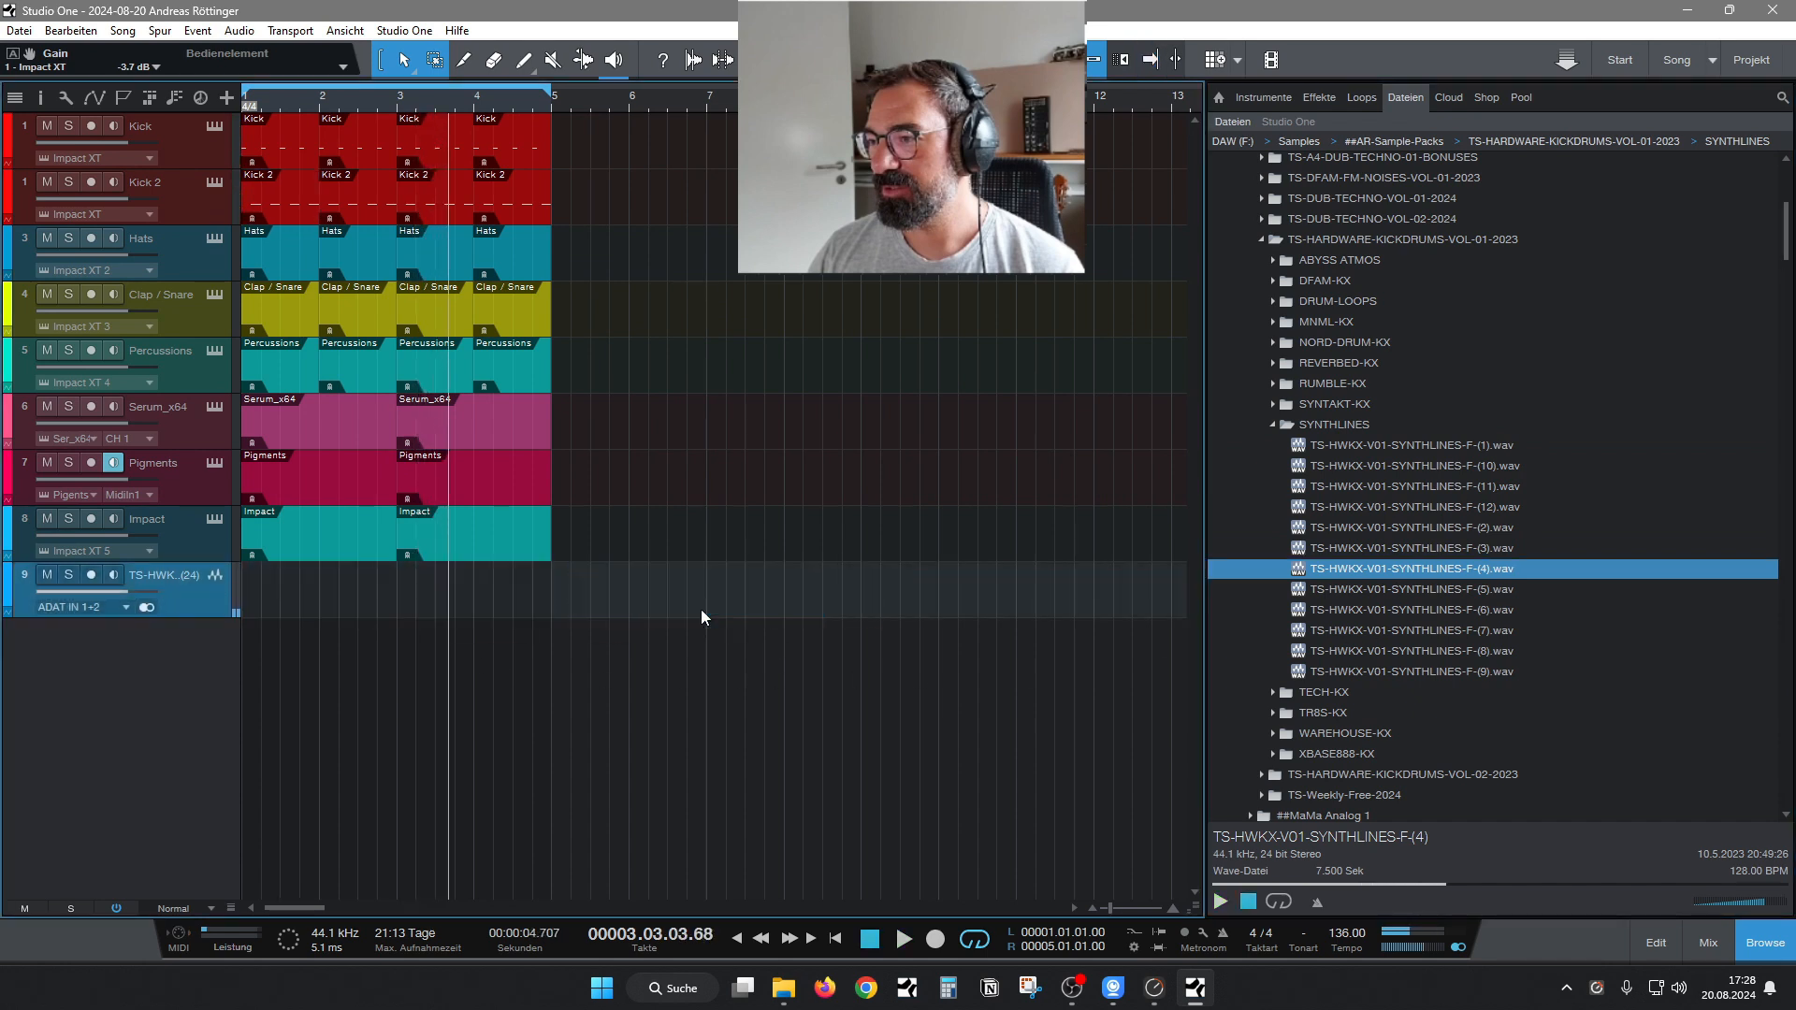
# Place TS-HWKX-V01-SYNTHLINES-F-(4).wav at bar 1 of track 9 and play the loop from the start.
pyautogui.moveTo(1428, 572); pyautogui.dragTo(275, 584)
pyautogui.click(846, 940)
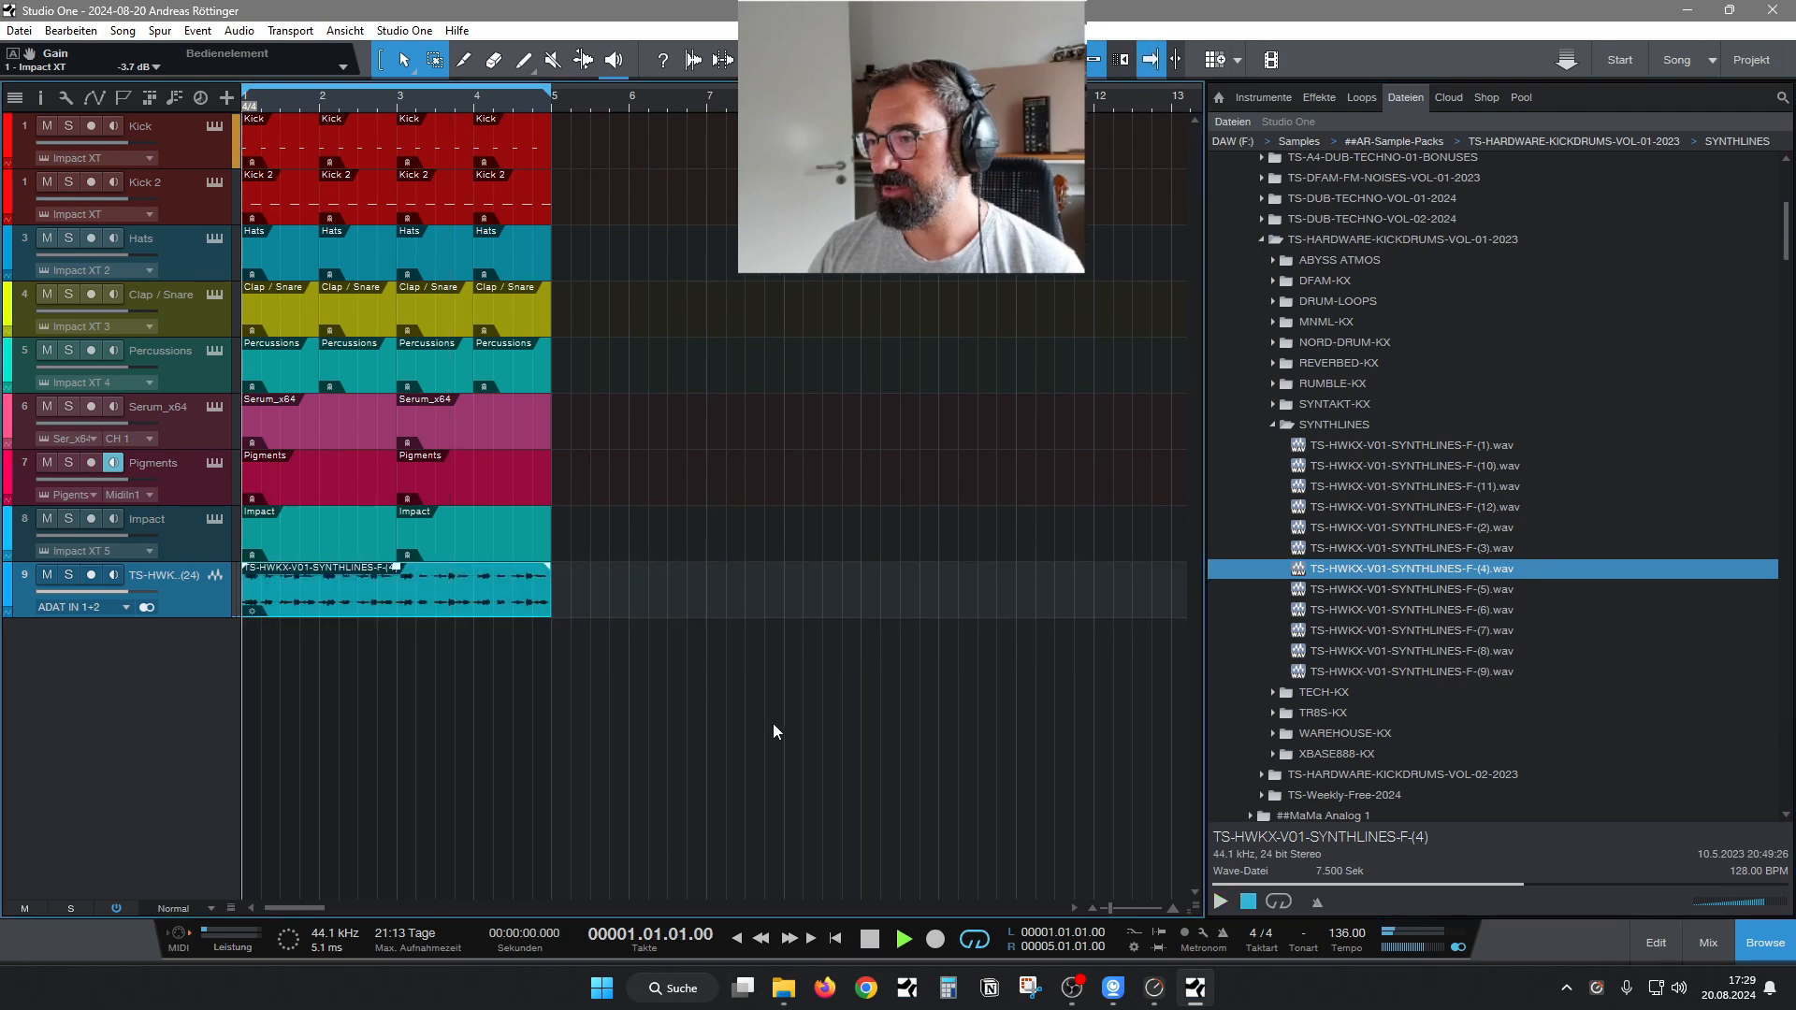
pyautogui.press('space')
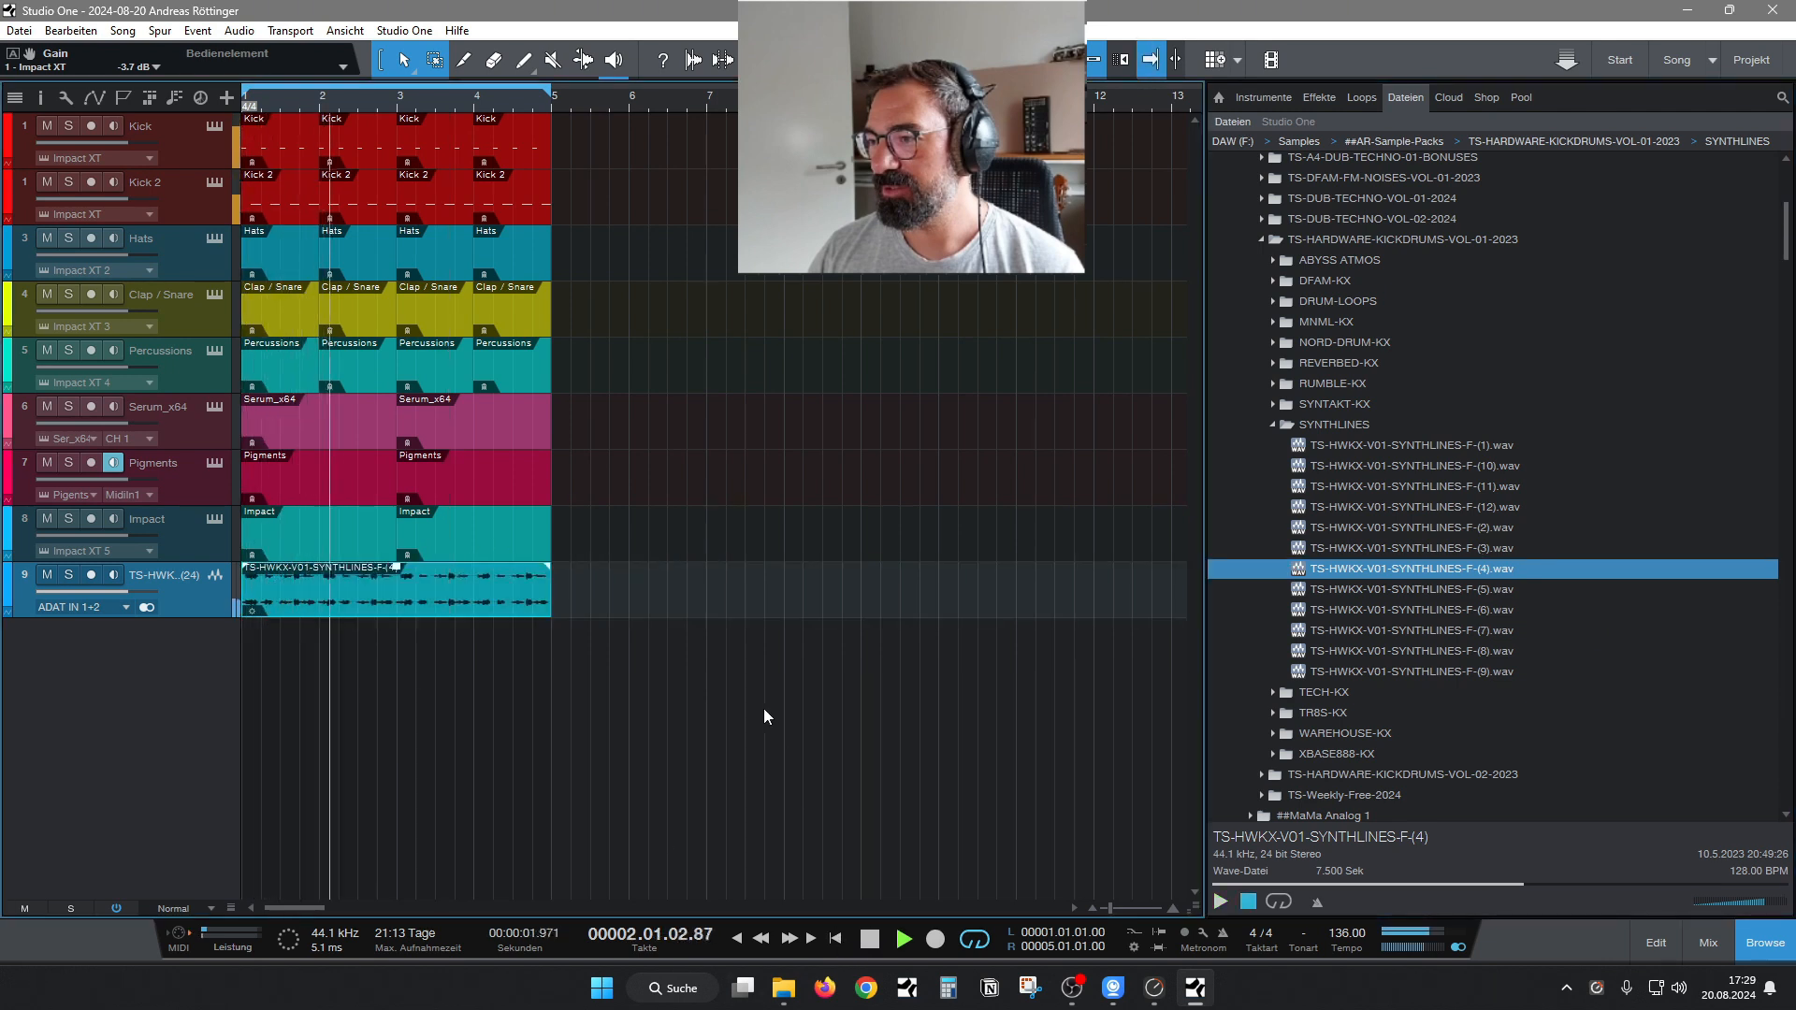
pyautogui.press('space')
# Audition SYNTHLINES-F-(5) and delete the SYNTHLINES-F-(4) clip from track 9.
pyautogui.click(1433, 588)
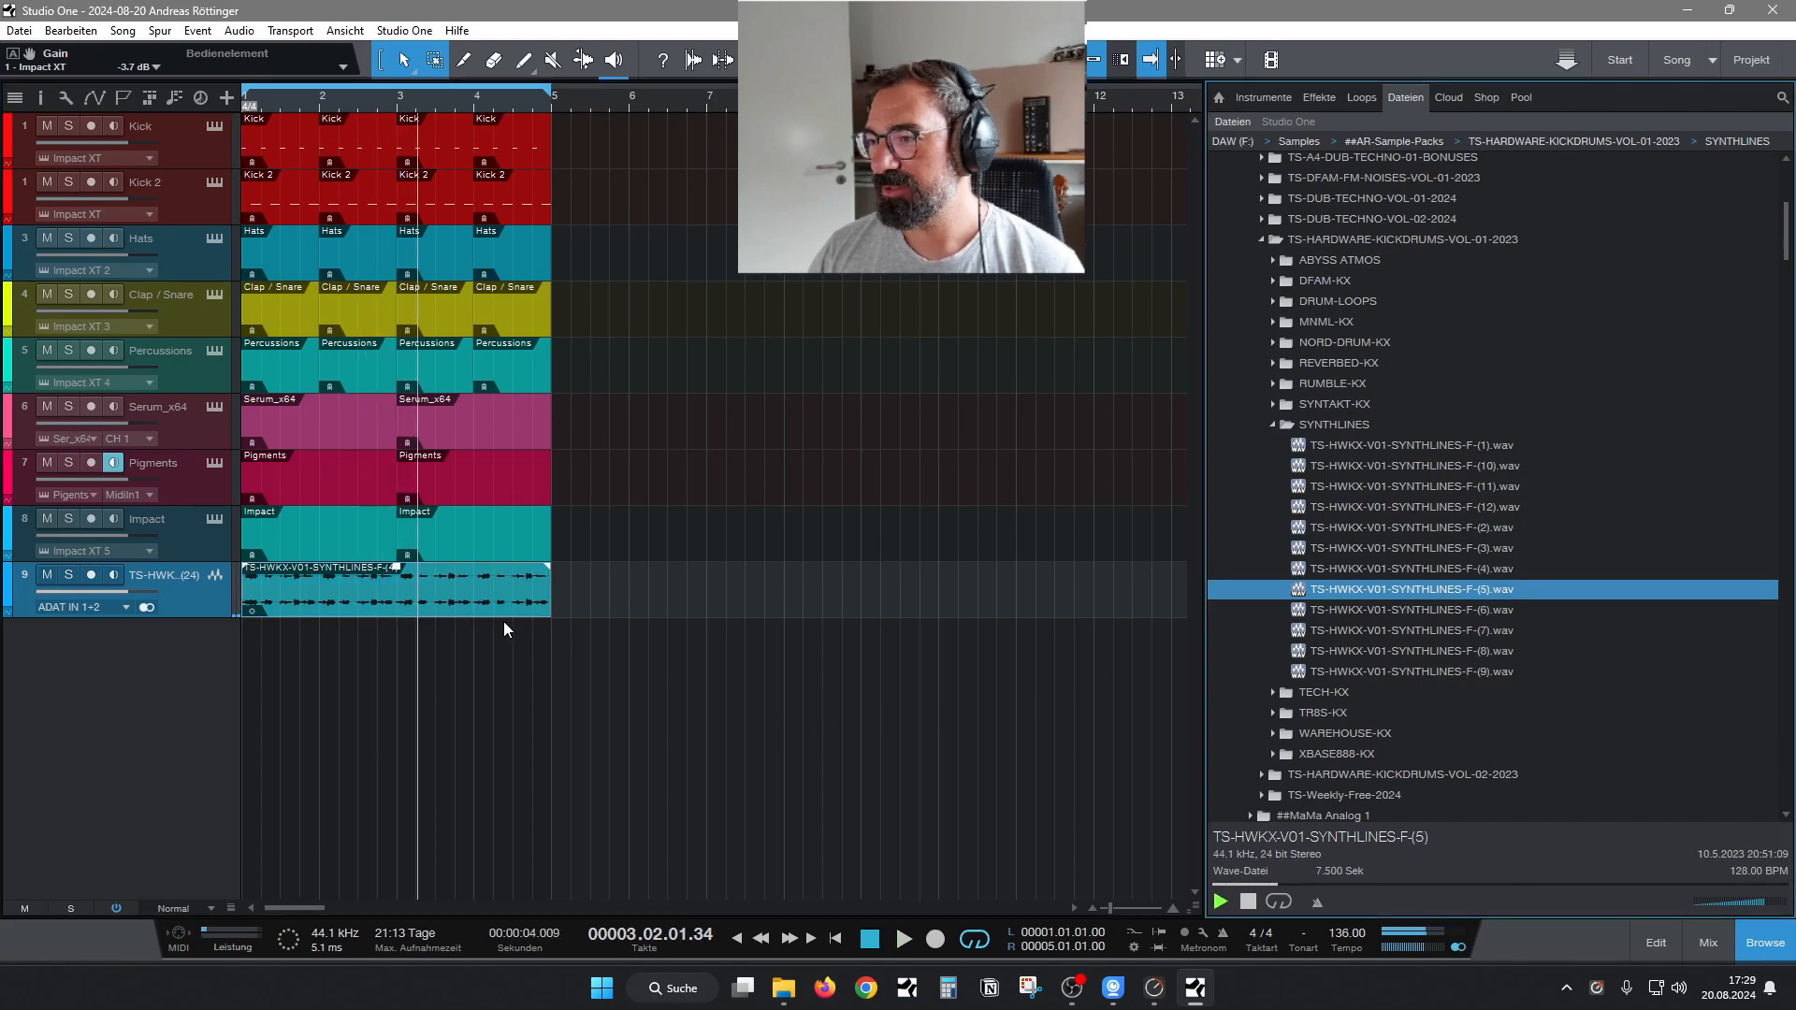
pyautogui.click(503, 610)
pyautogui.press('Delete')
# Audition SYNTHLINES-F-(6) and F-(7), place SYNTHLINES-F-(5) at bar 1 of track 9, and play the loop from the start.
pyautogui.click(1378, 613)
pyautogui.click(1383, 623)
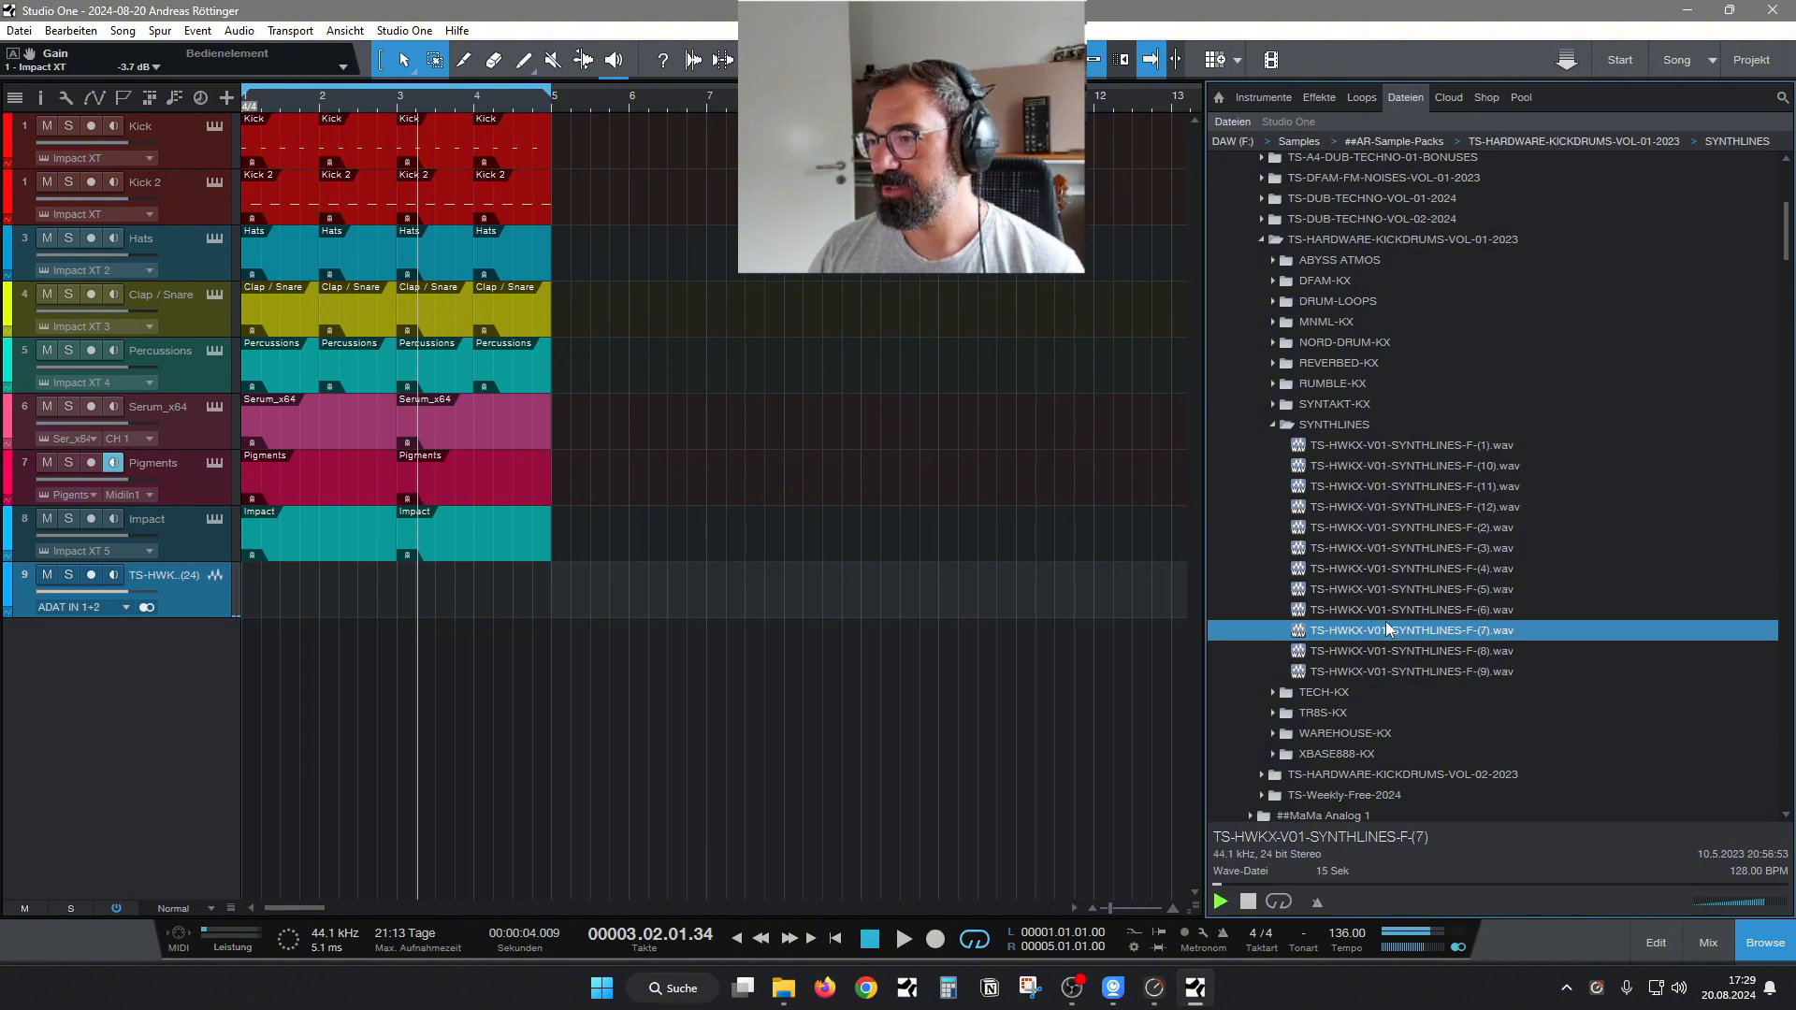
pyautogui.click(1383, 601)
pyautogui.click(1383, 591)
pyautogui.moveTo(1383, 591); pyautogui.dragTo(268, 585)
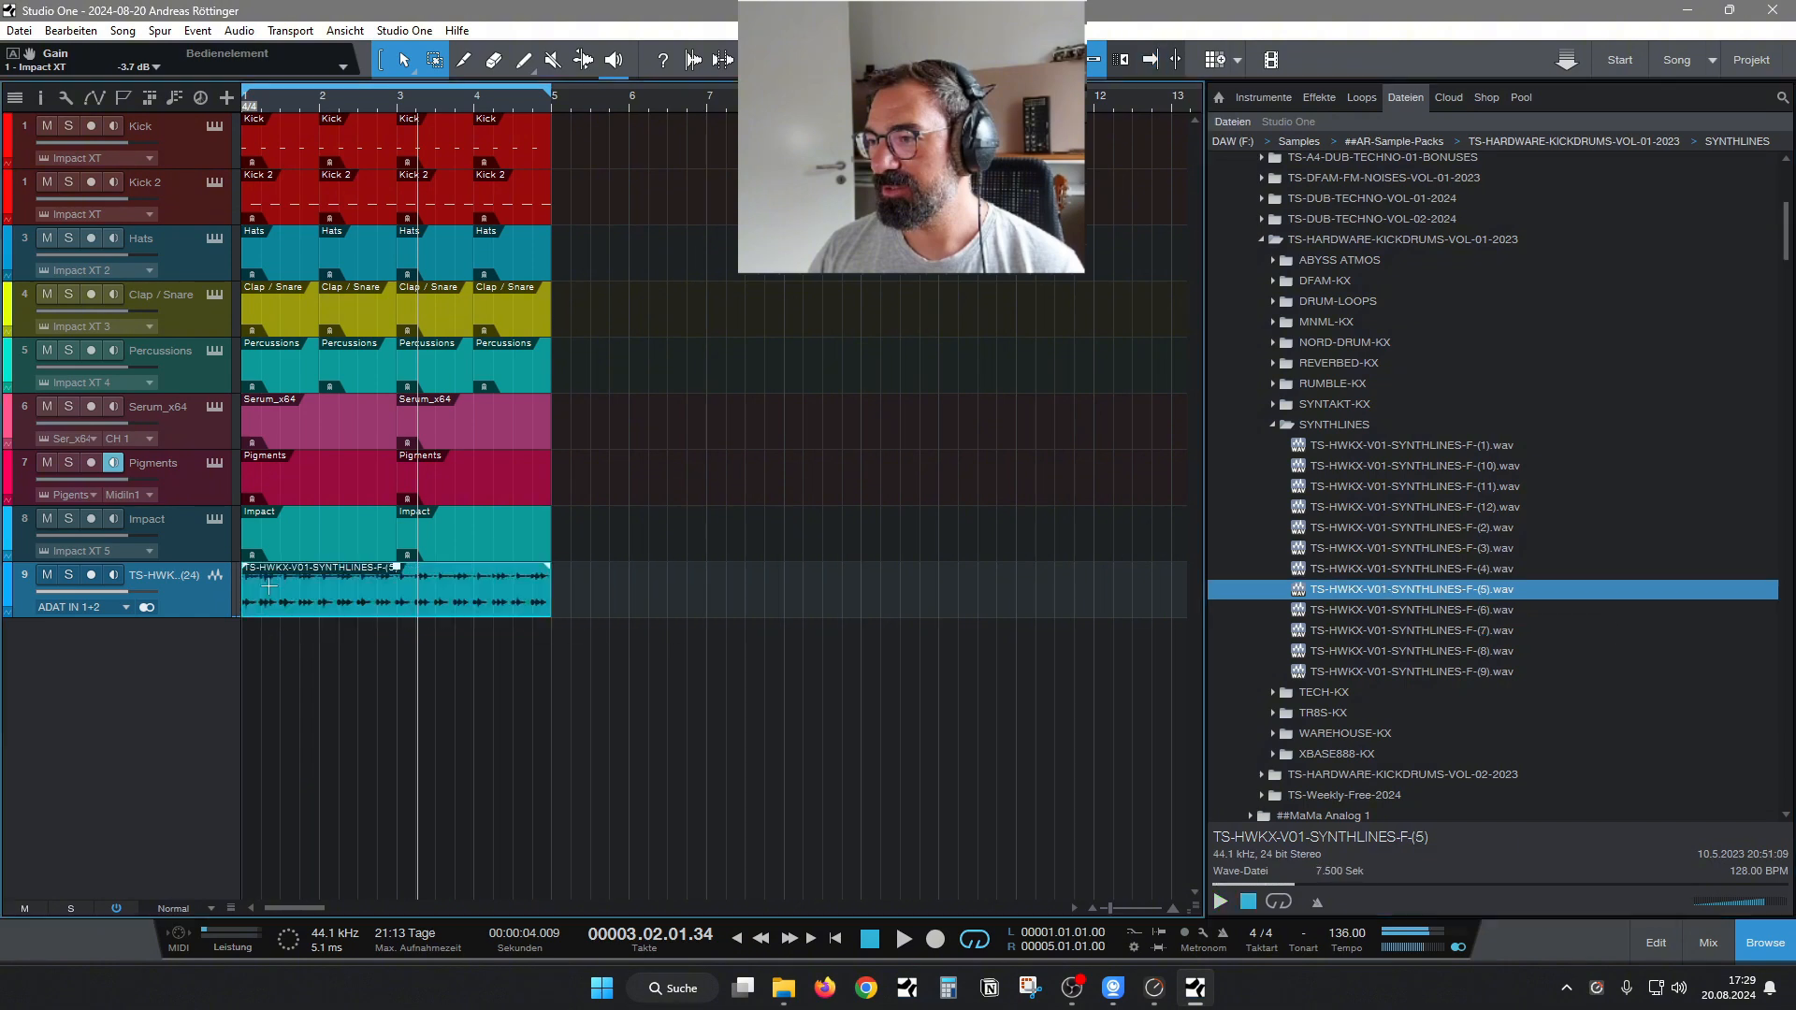
pyautogui.click(835, 939)
pyautogui.press('space')
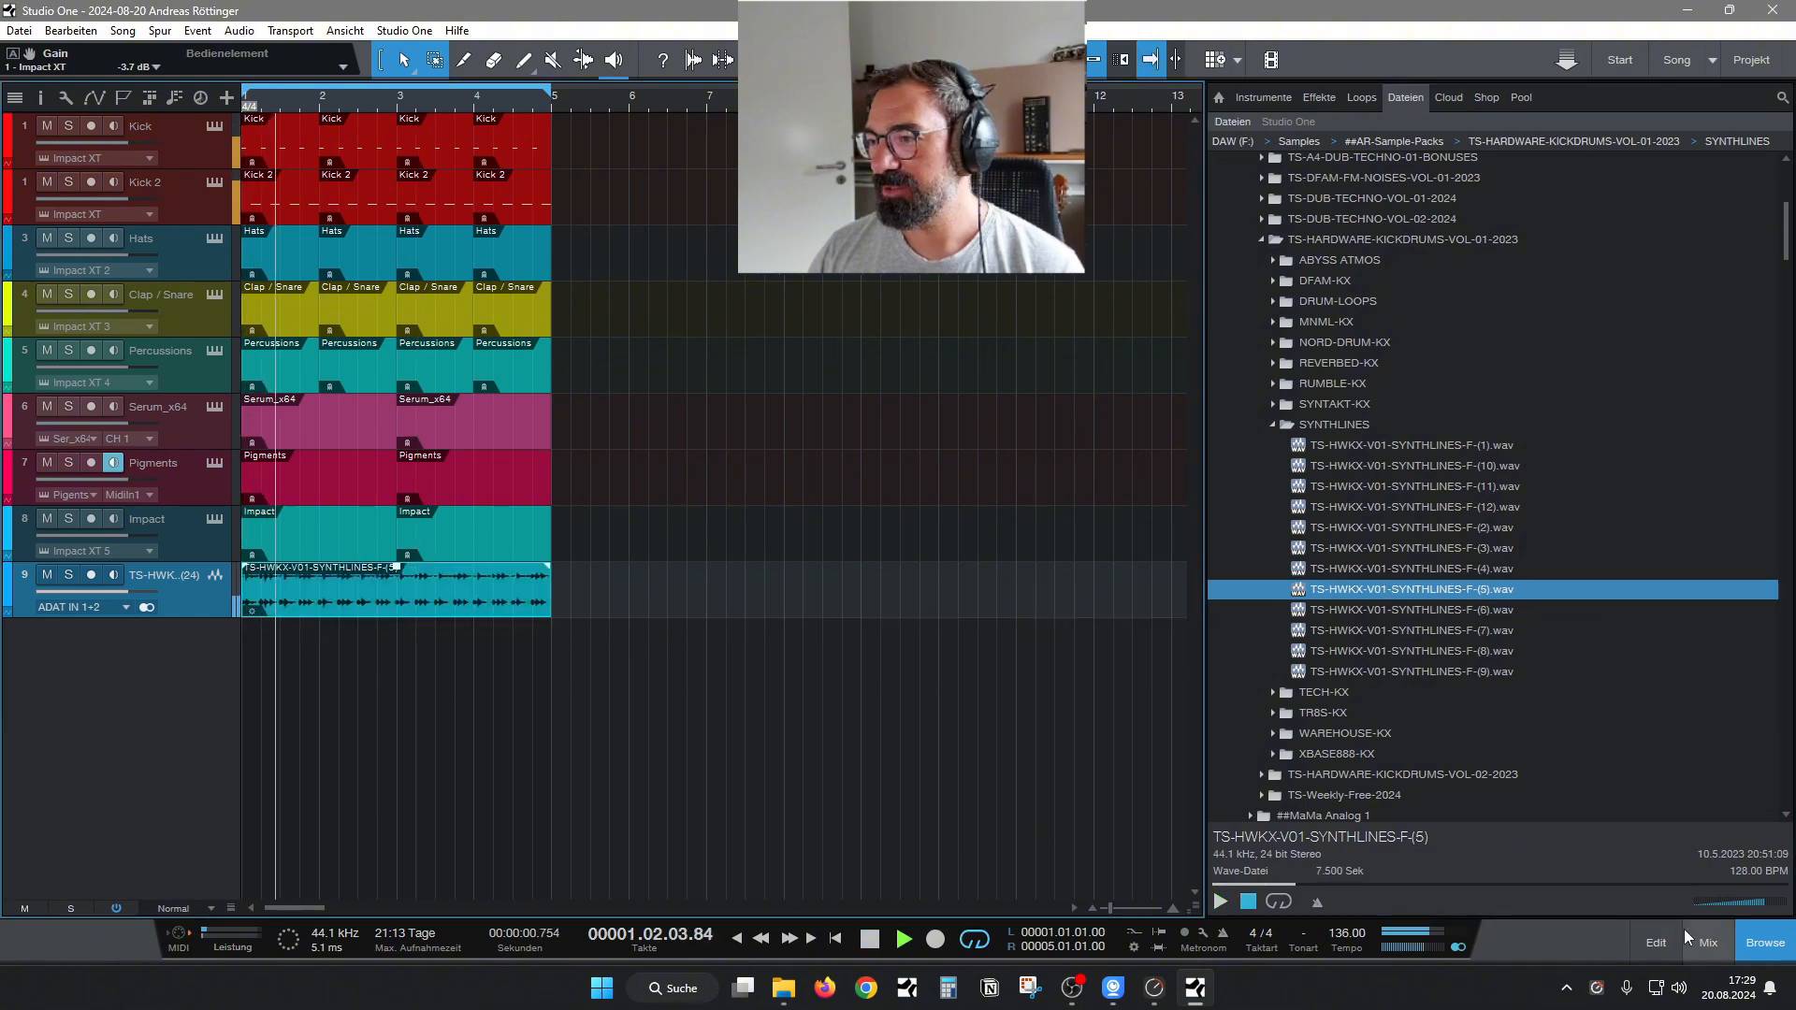
# Show the mixer and insert FabFilter Pro-Q 3 on the synthline's channel 9.
pyautogui.click(1704, 941)
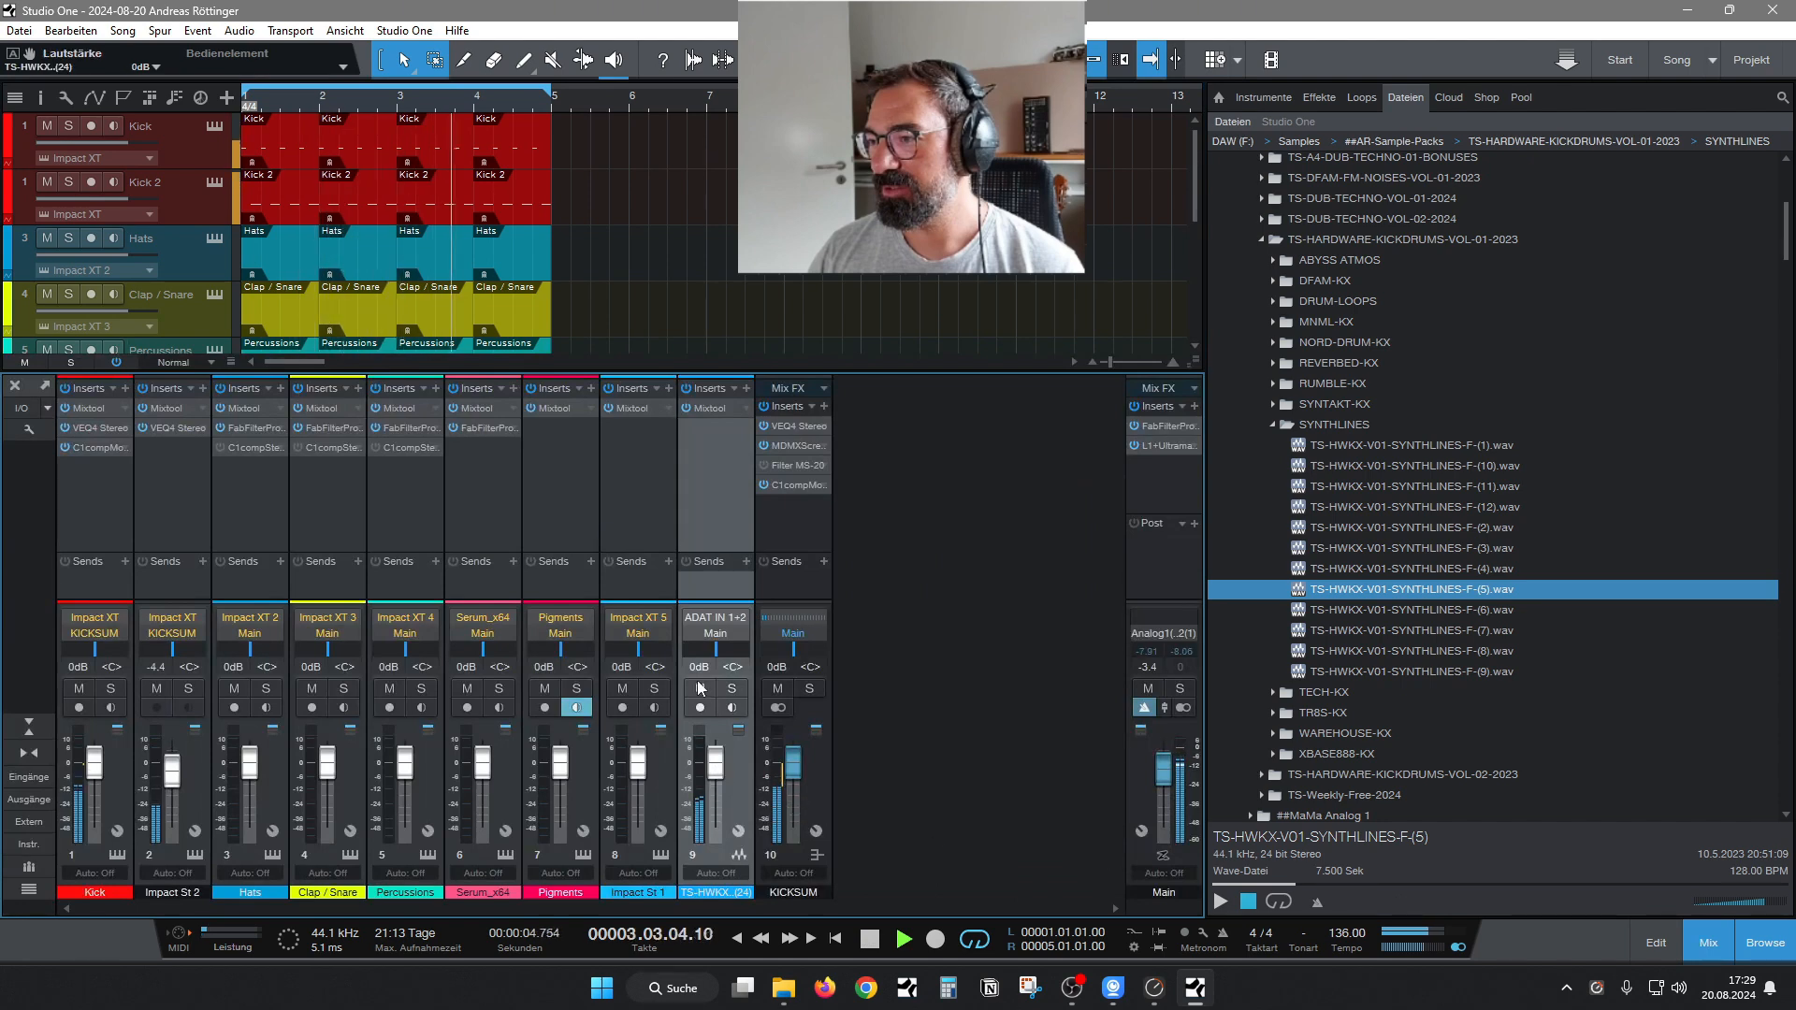
pyautogui.click(746, 389)
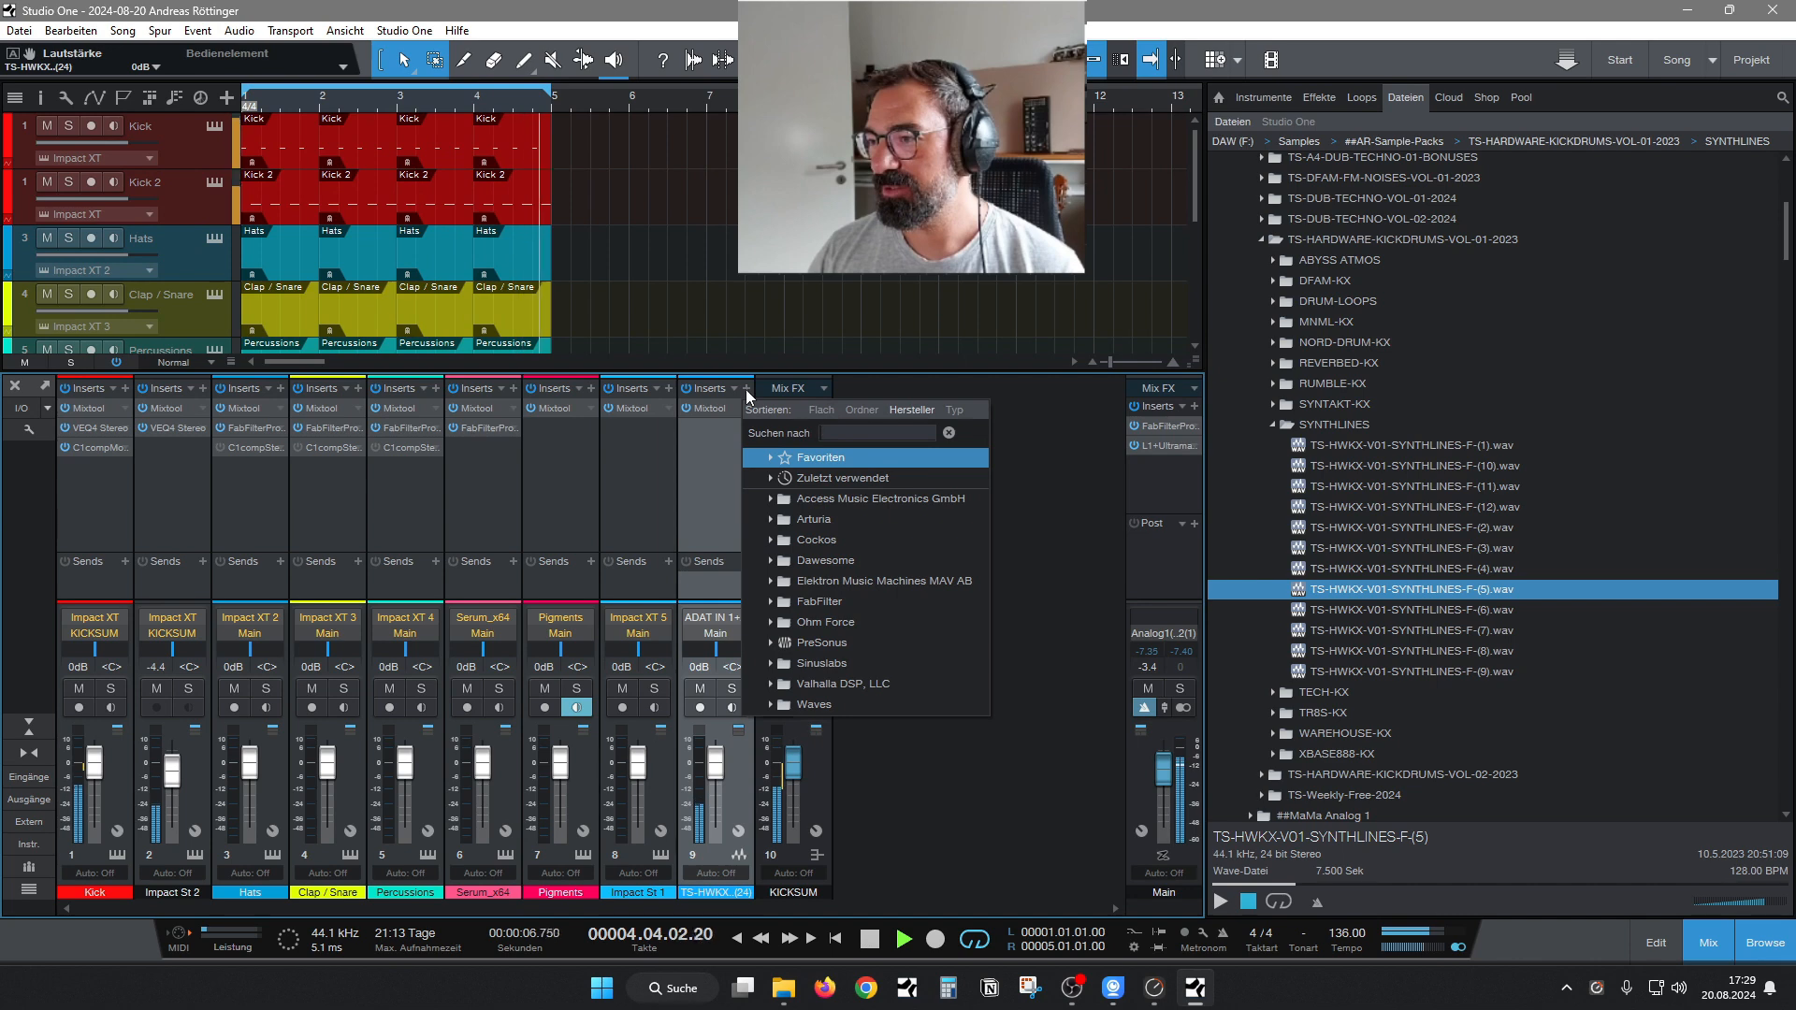
pyautogui.click(829, 602)
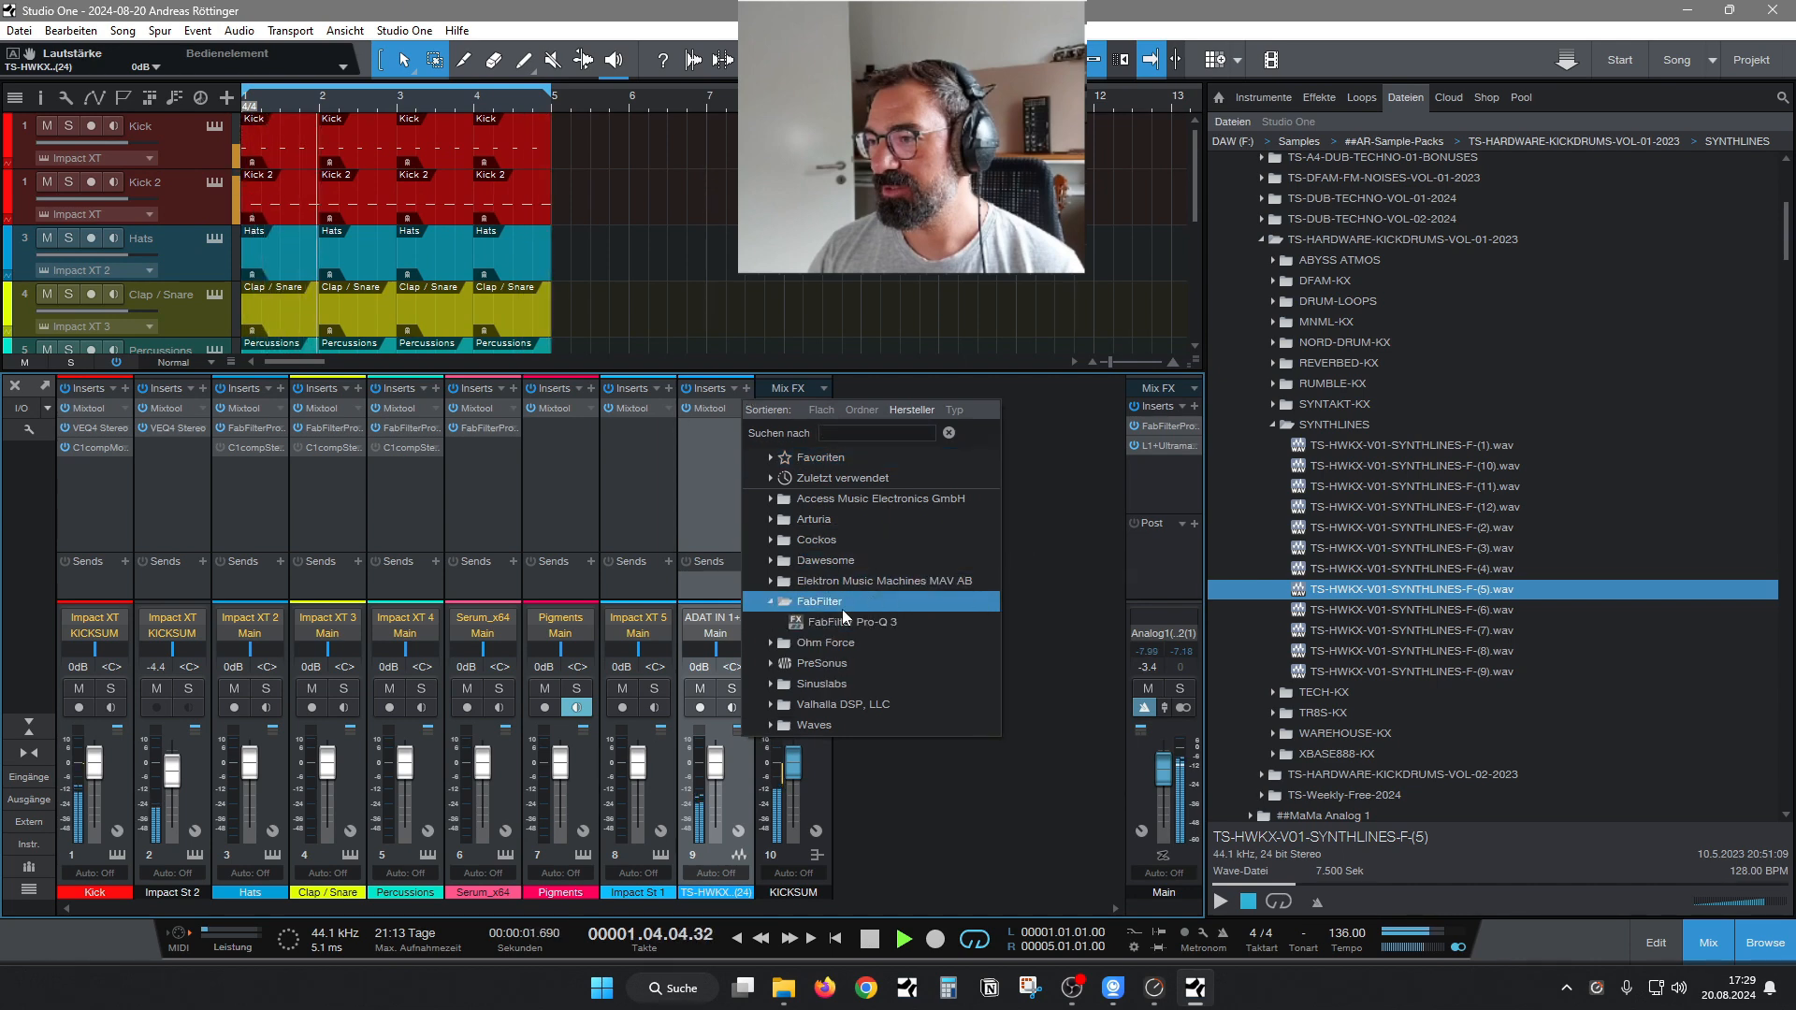
pyautogui.doubleClick(847, 622)
pyautogui.moveTo(1267, 199); pyautogui.dragTo(748, 146)
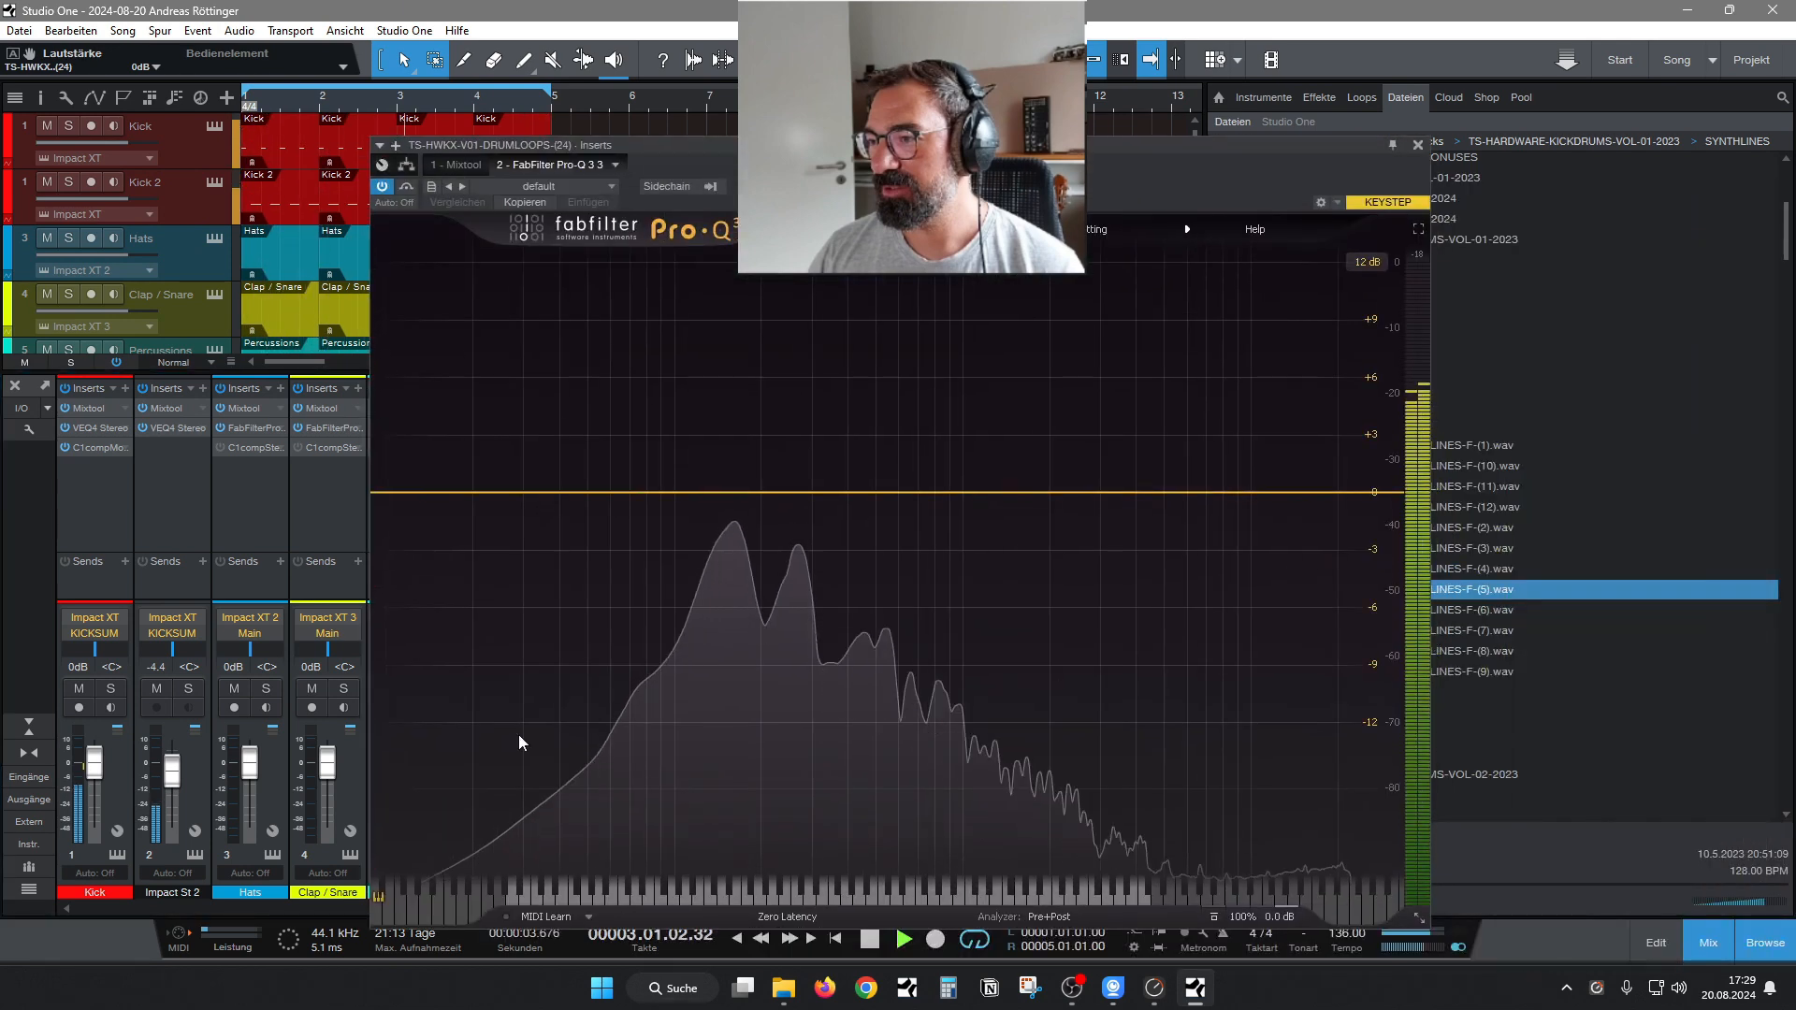
# Add a 12 dB/oct low cut at 184.08 Hz in the synthline's Pro-Q 3, close it, and audition channel 9 soloed.
pyautogui.click(641, 504)
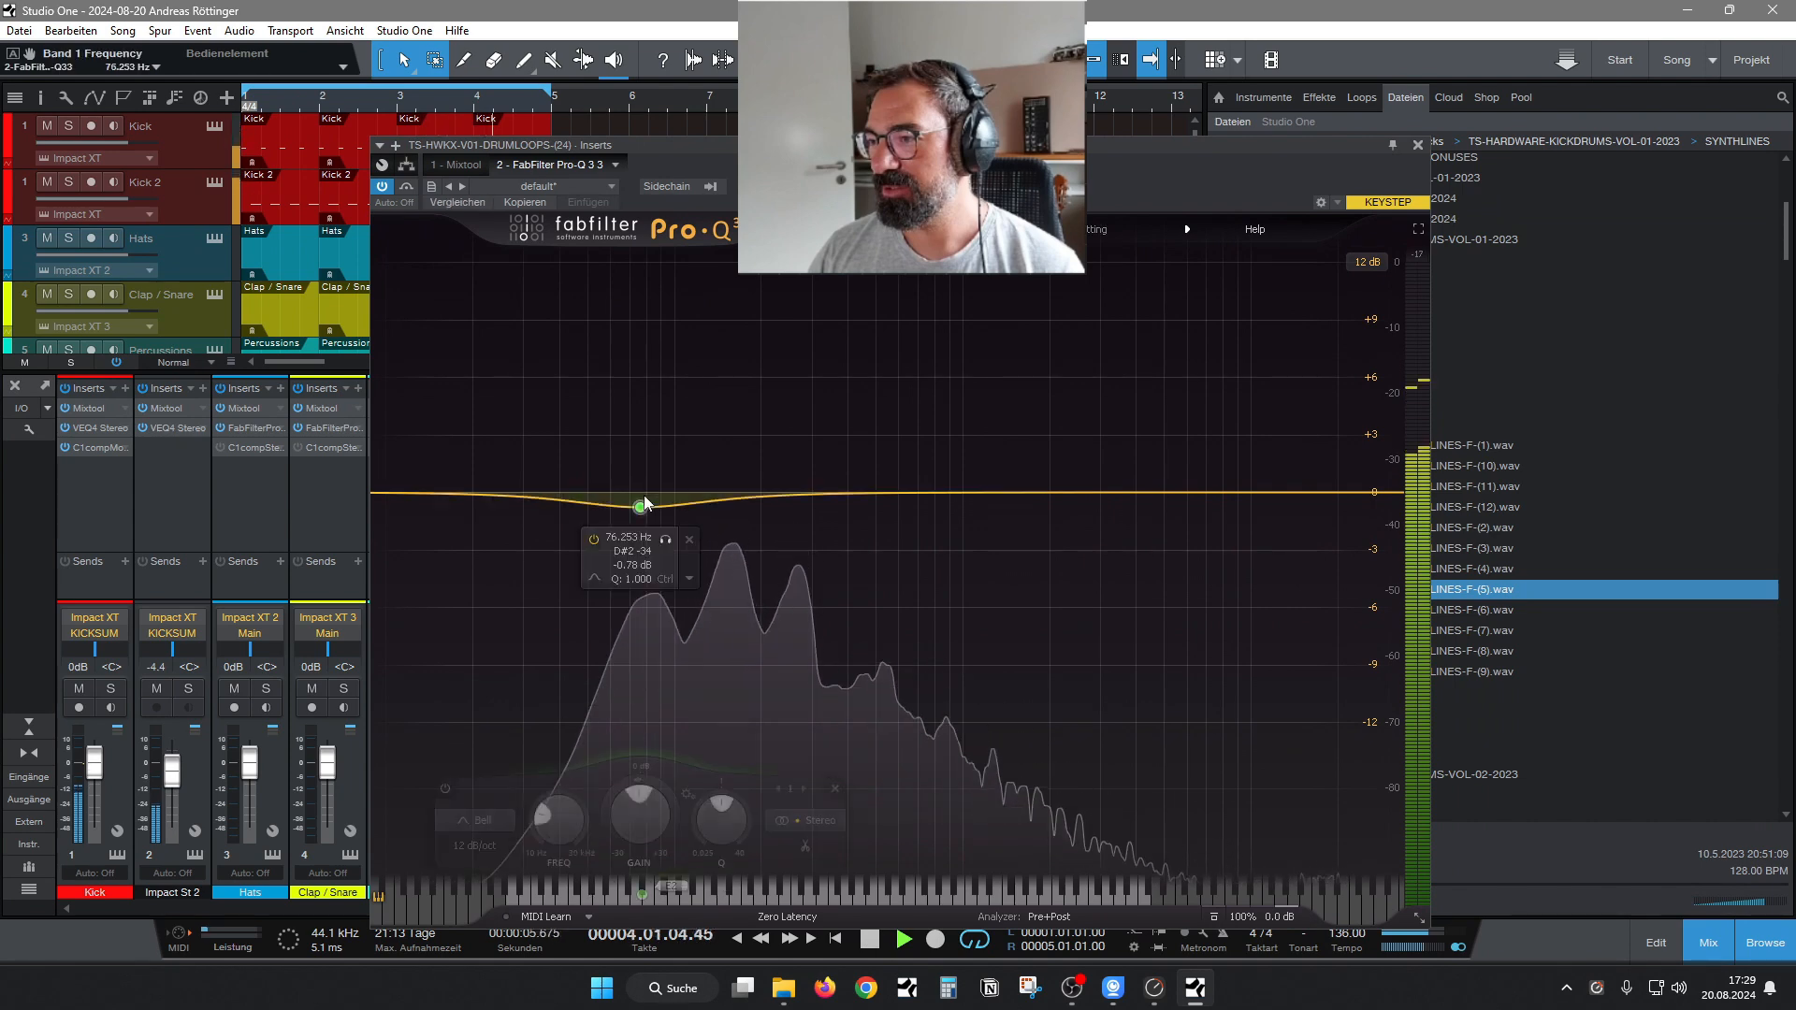
pyautogui.click(638, 598)
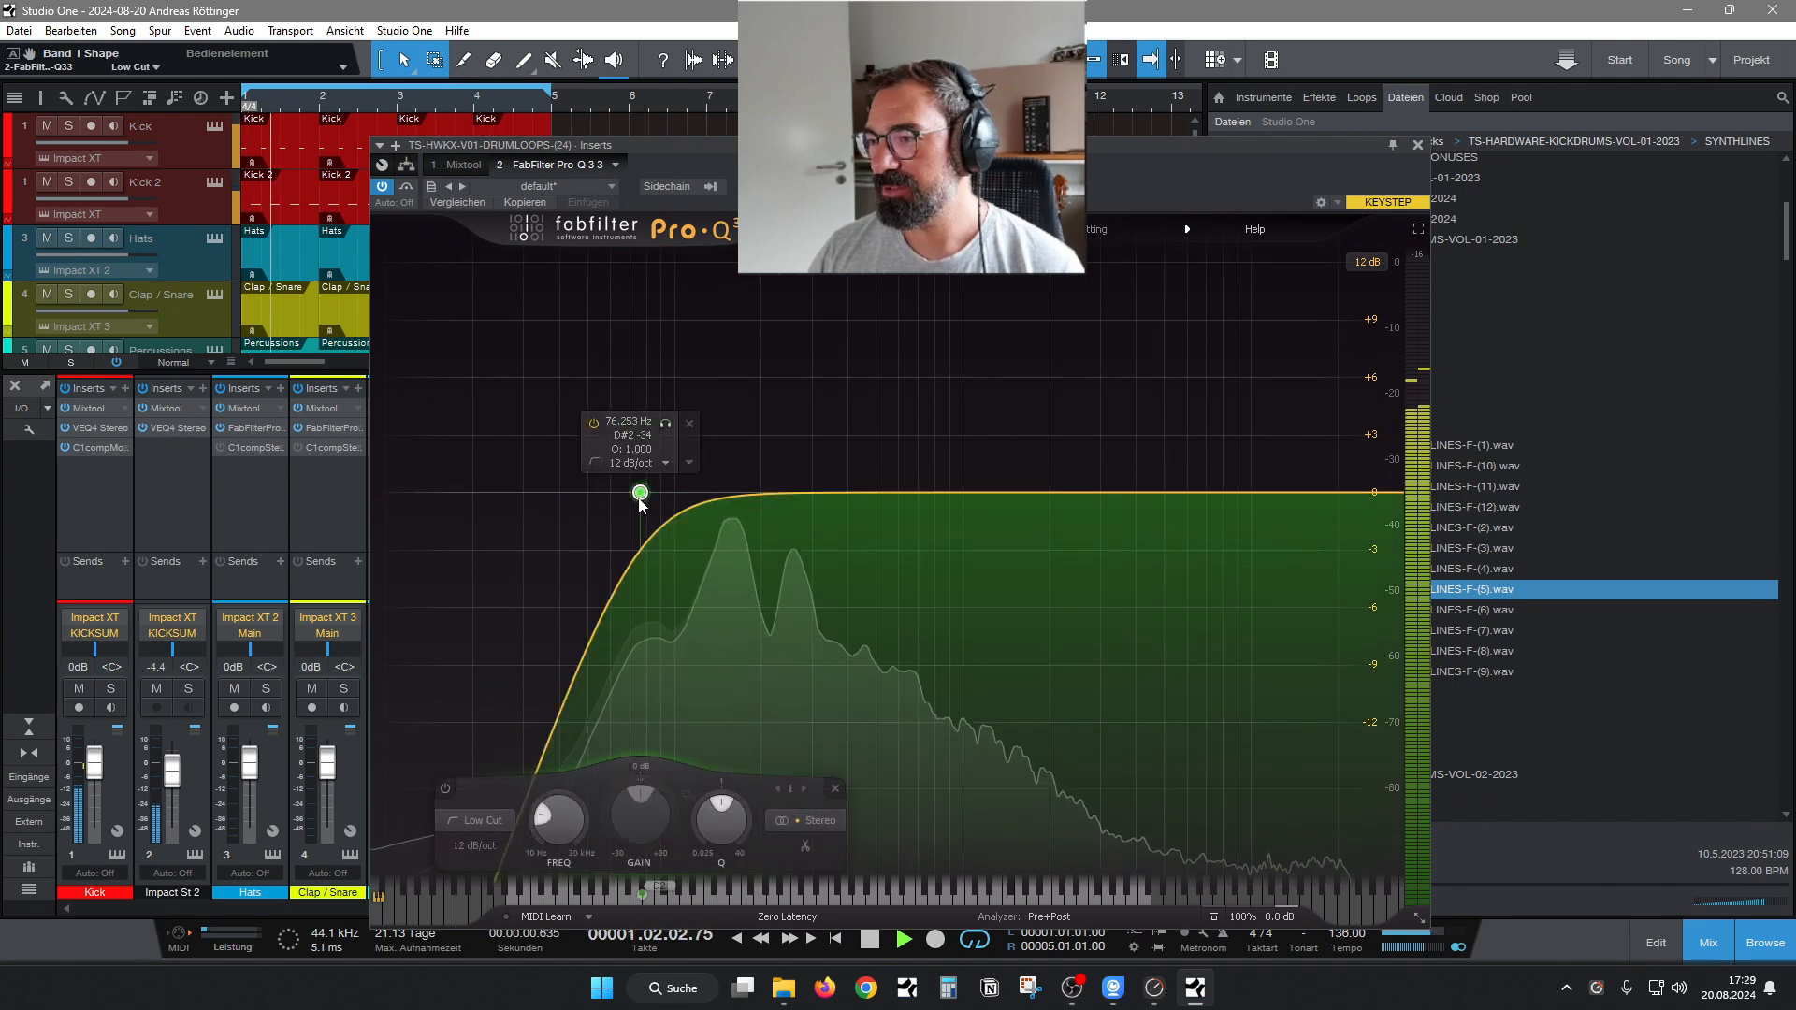
pyautogui.moveTo(642, 492); pyautogui.dragTo(751, 493)
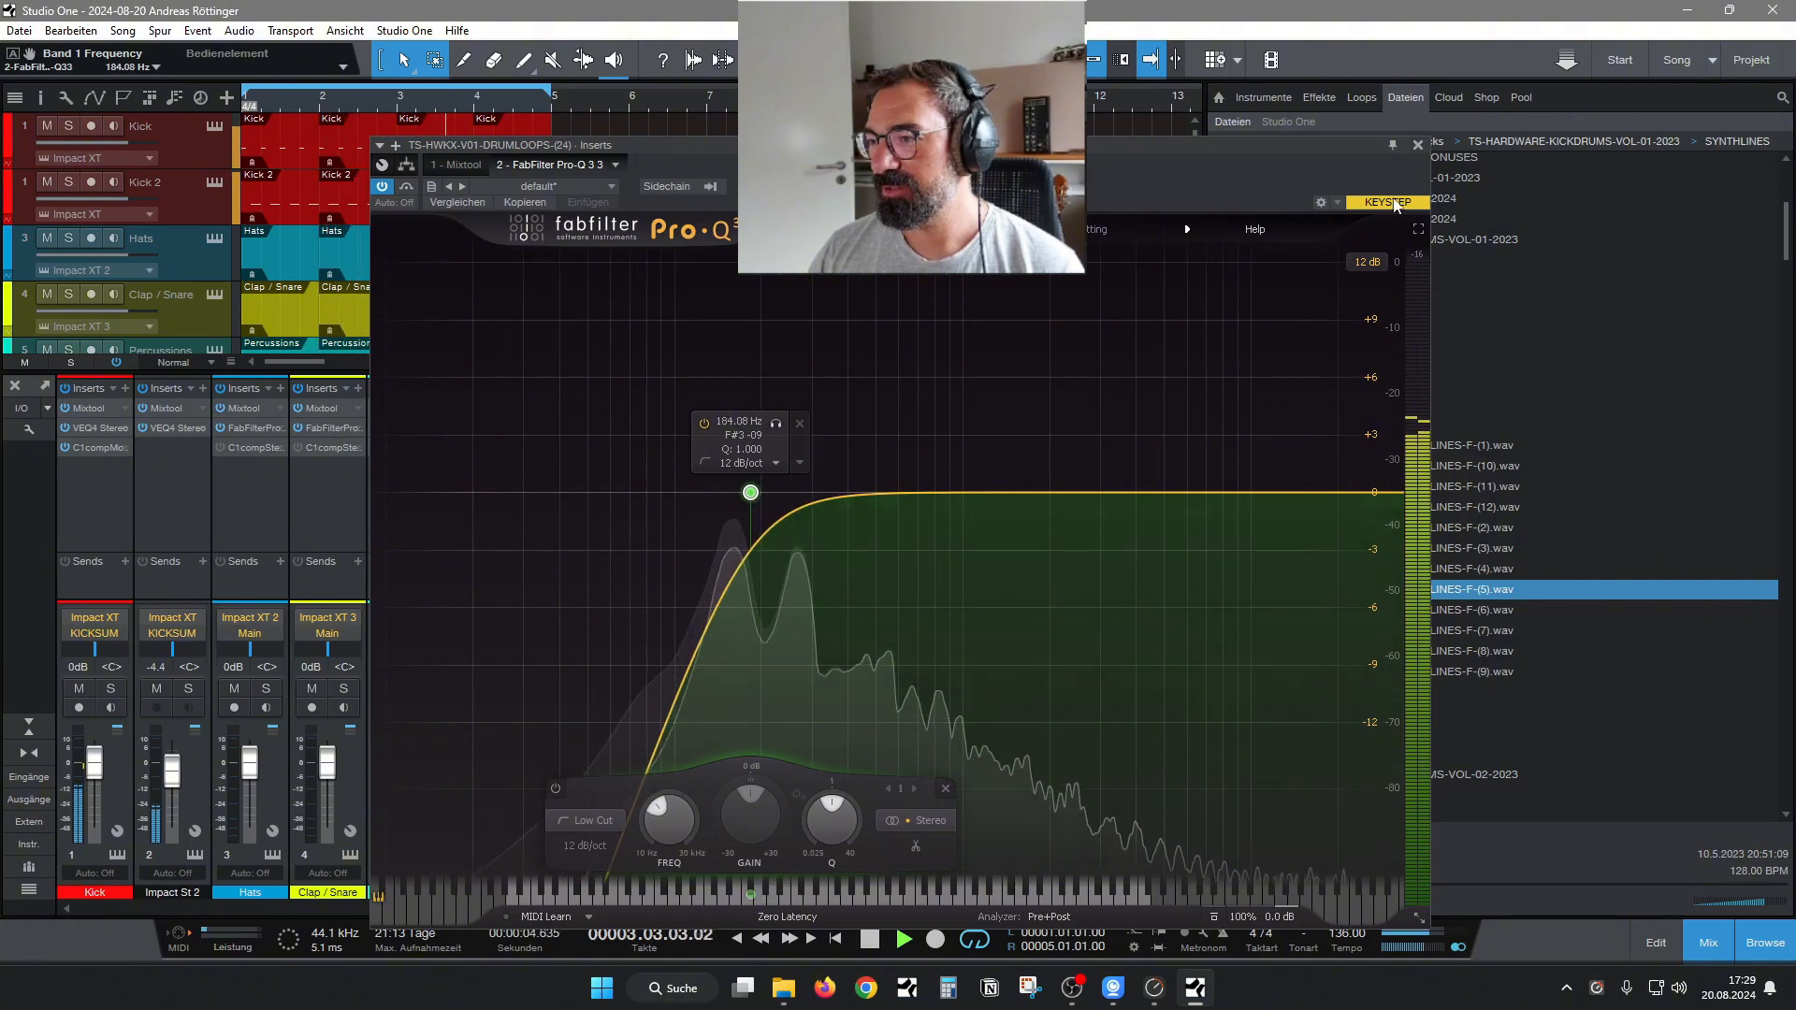
pyautogui.click(1418, 145)
pyautogui.click(735, 691)
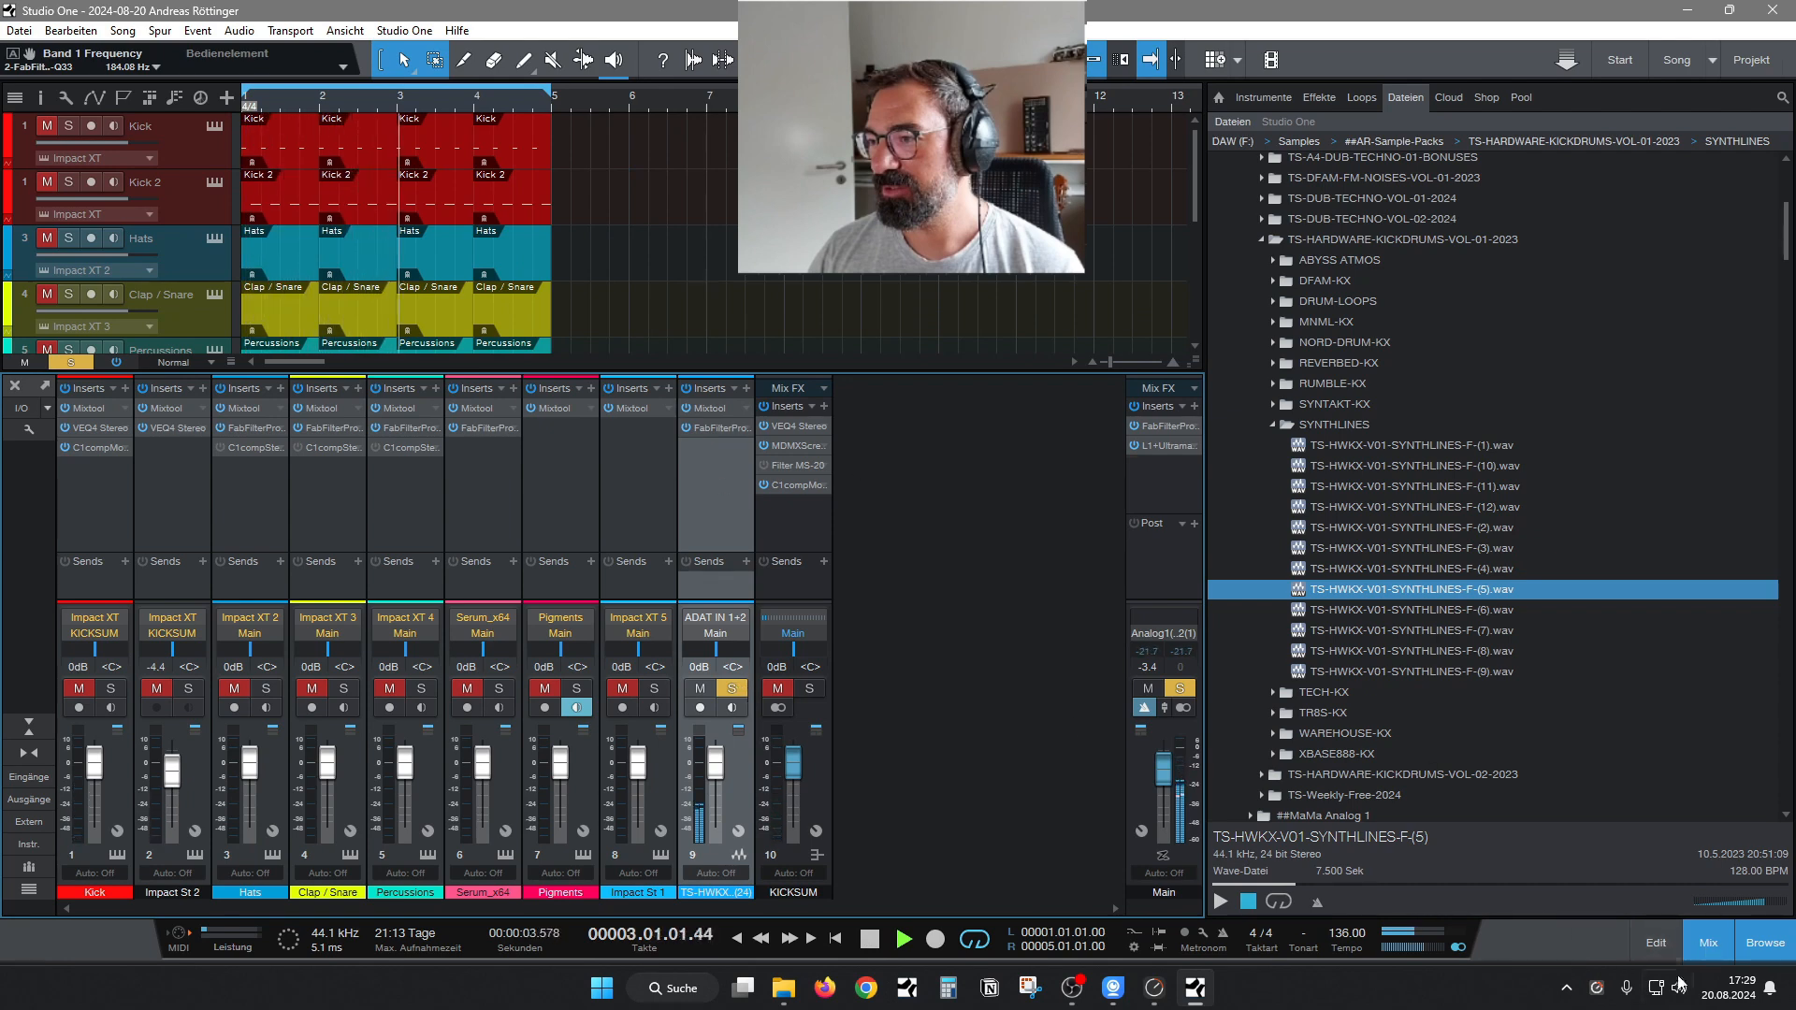
pyautogui.click(739, 687)
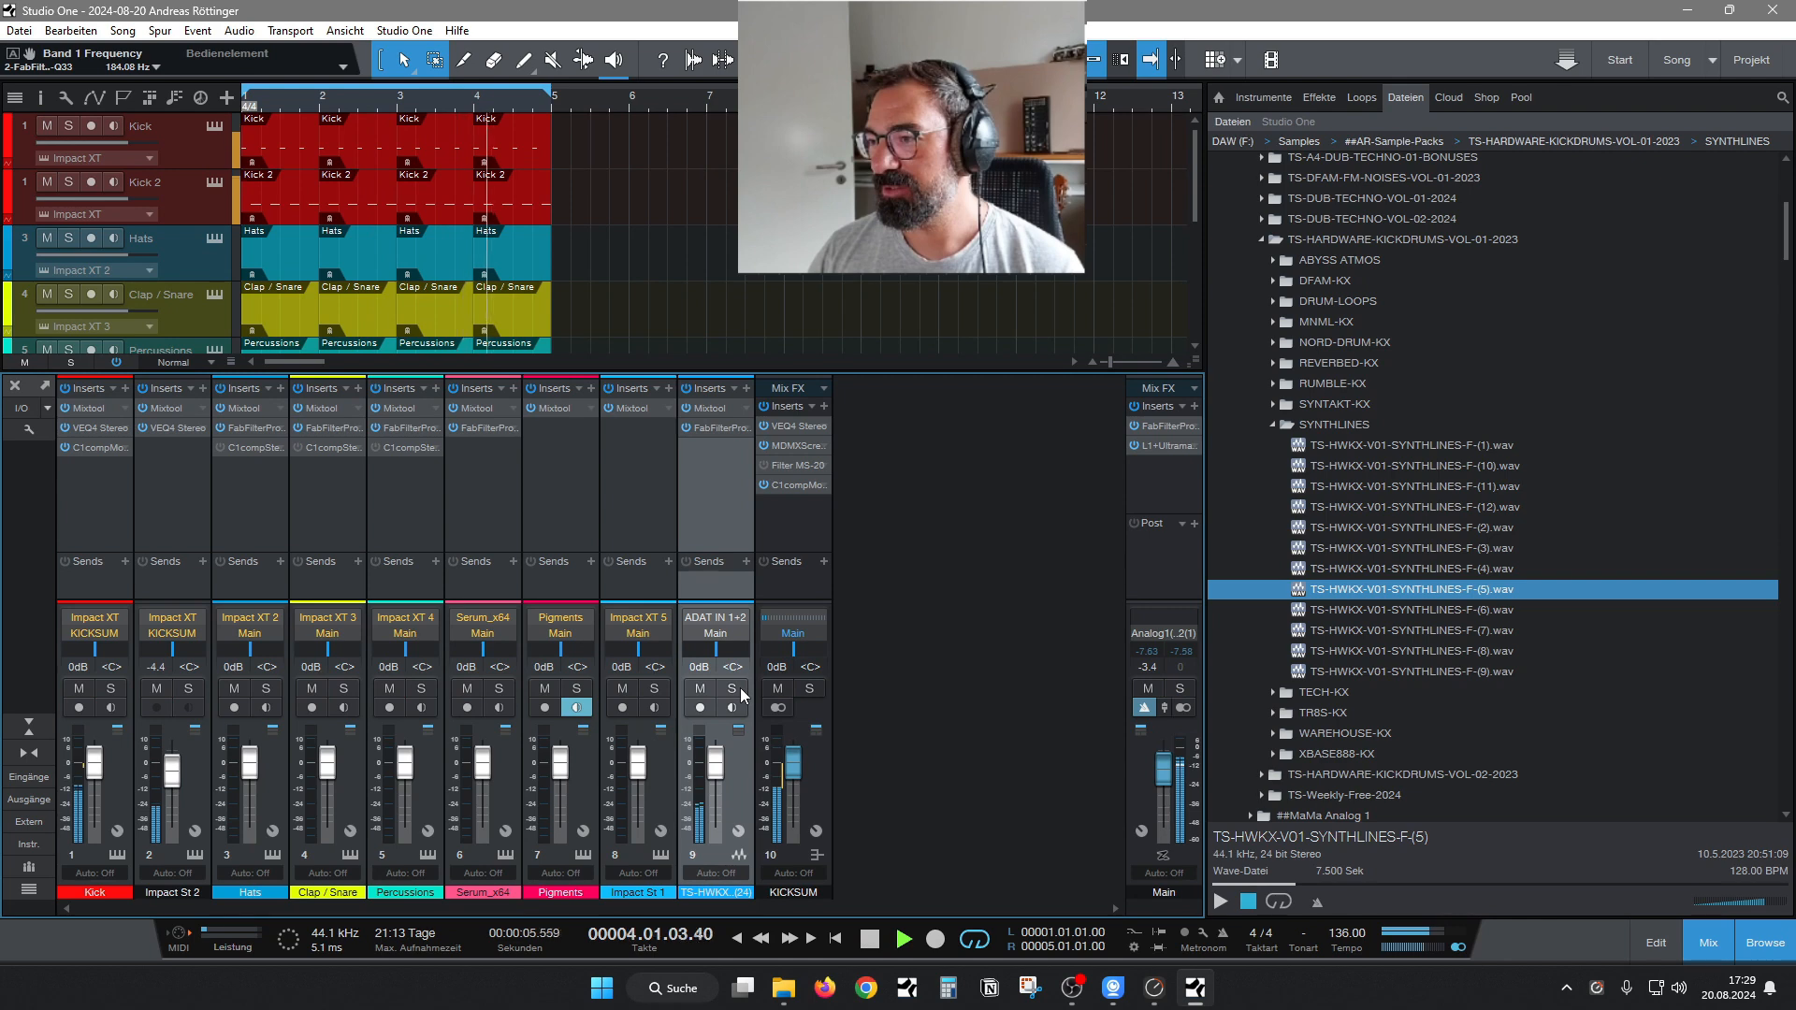
# Set the LMF band of the KICKSUM bus's VEQ4 to 1200 Hz and -1.7 dB, and close the plug-in window.
pyautogui.click(819, 426)
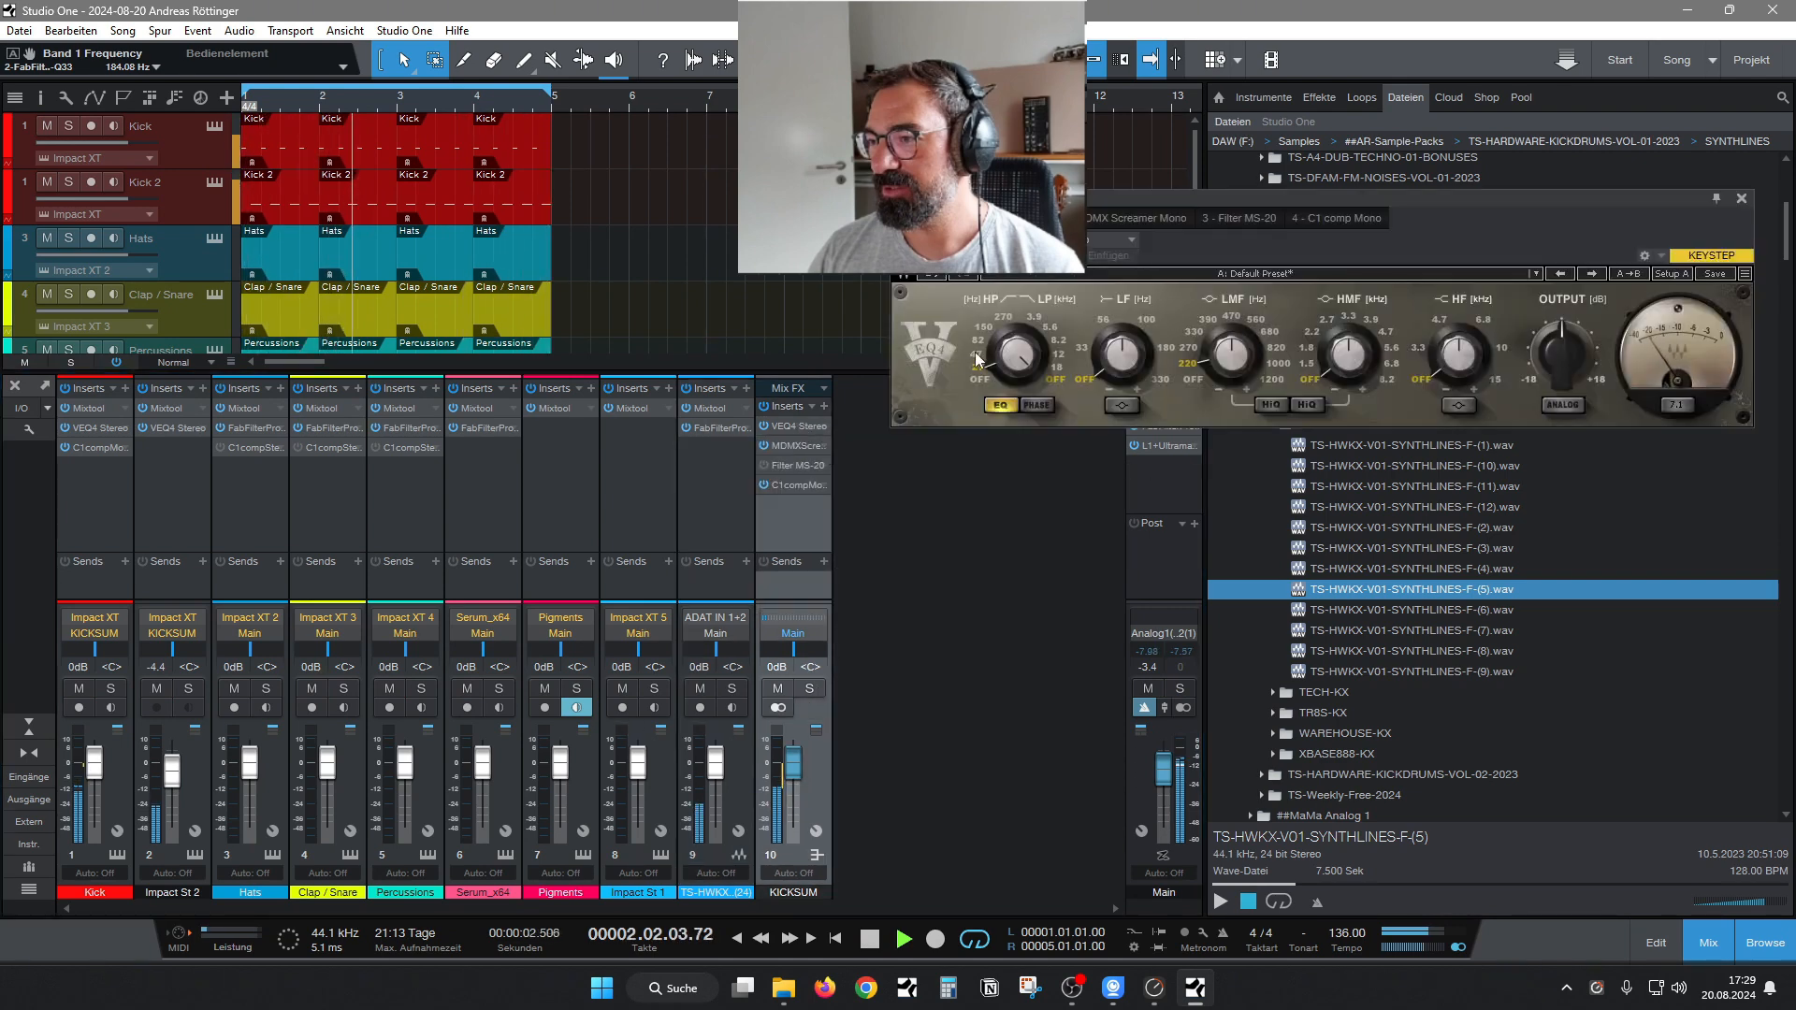
pyautogui.click(1275, 380)
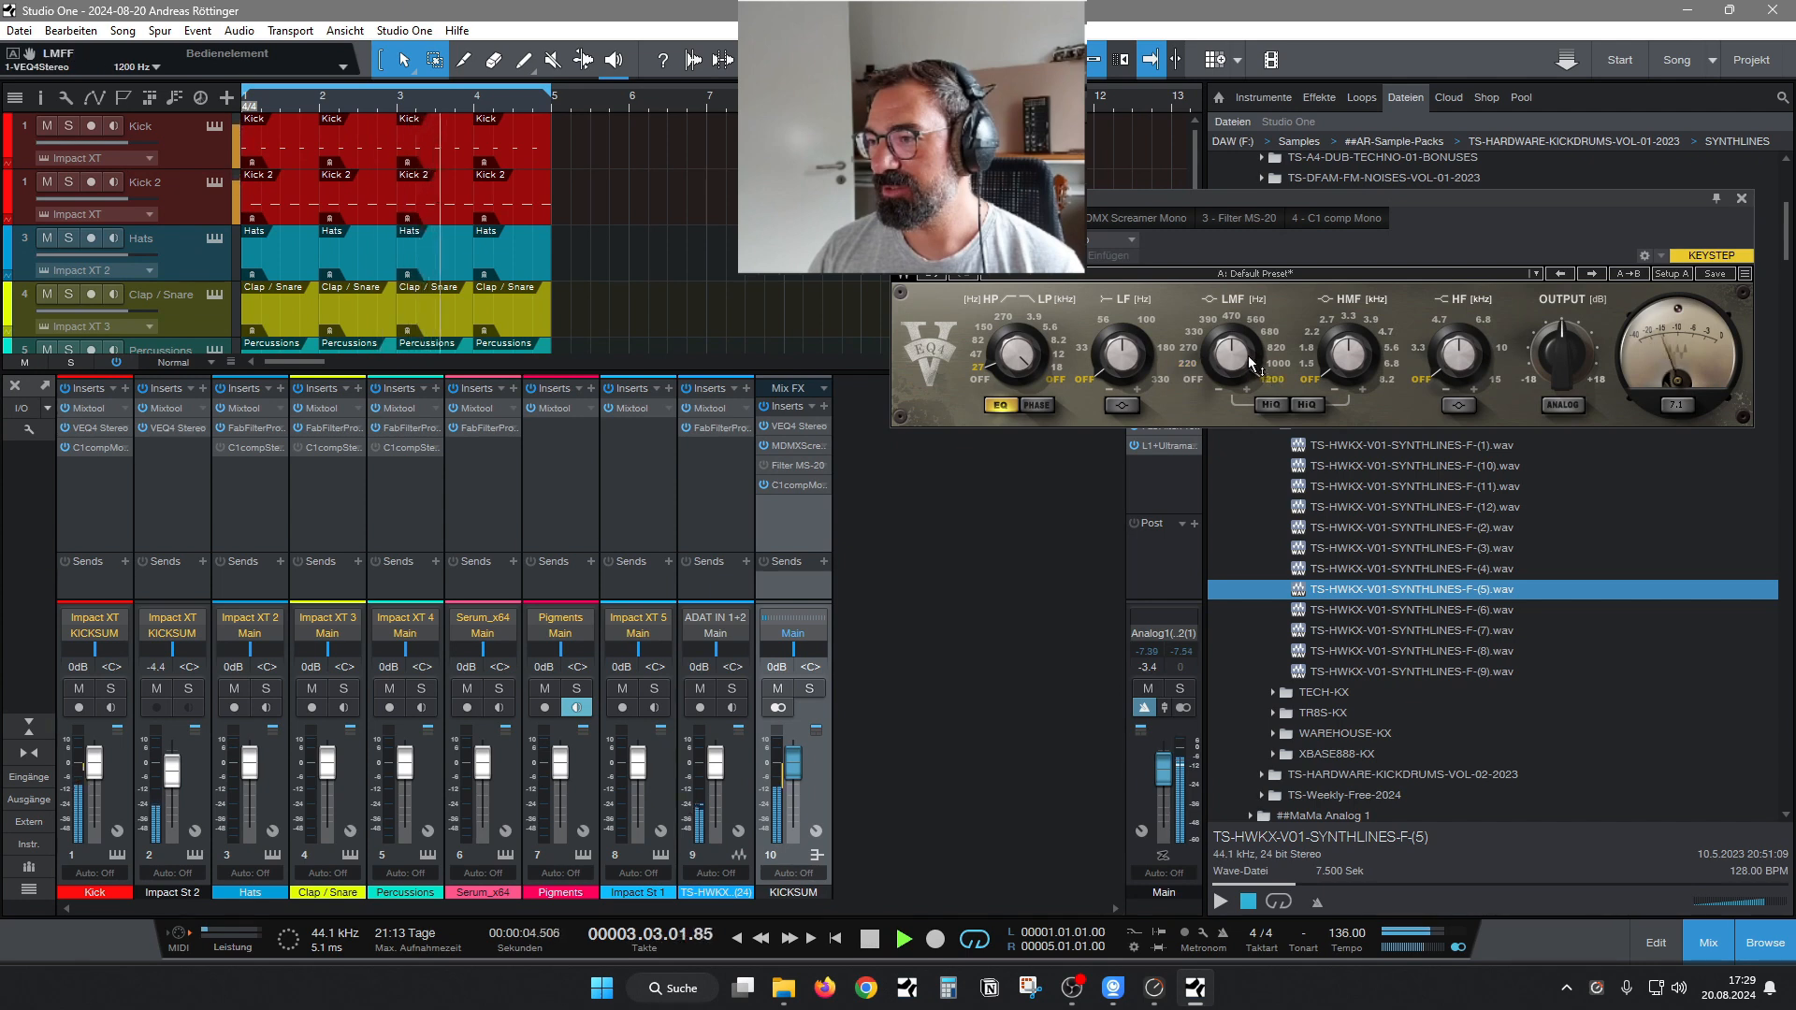
pyautogui.moveTo(1252, 364); pyautogui.dragTo(1251, 383)
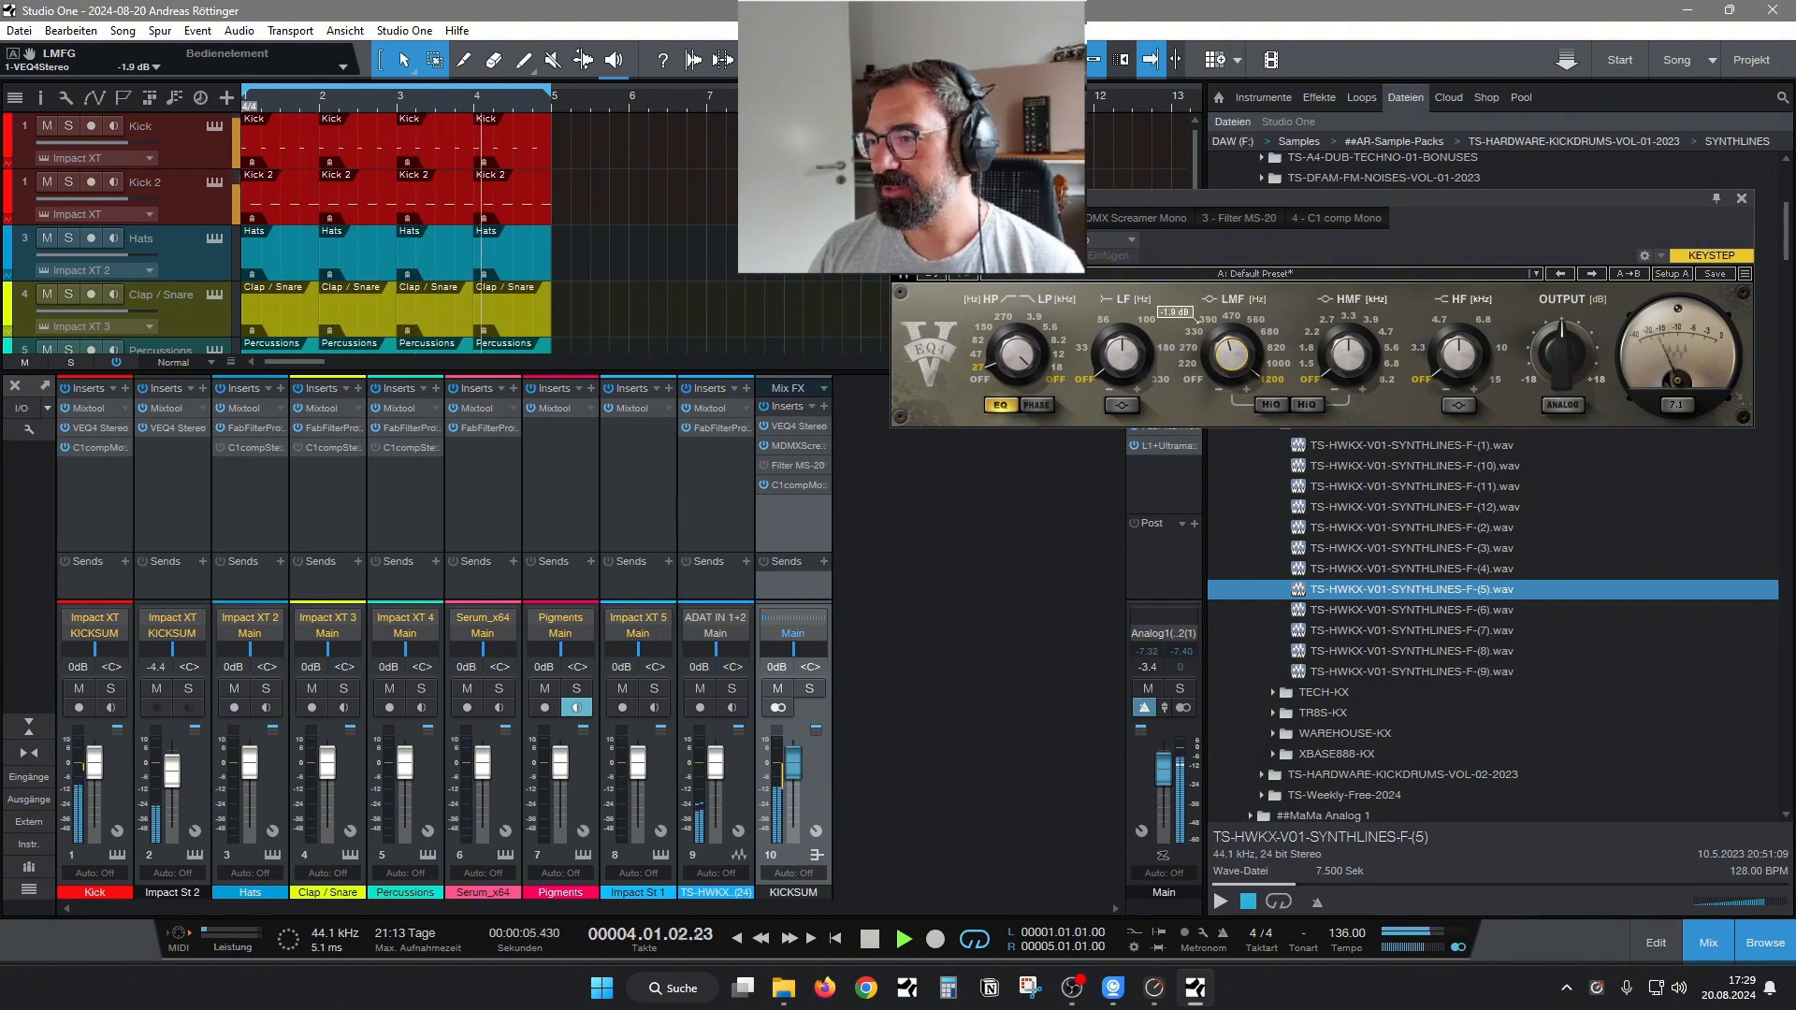
pyautogui.click(1742, 199)
# Insert FabFilter Pro-Q 3 at the end of the KICKSUM bus's effects and reposition its window.
pyautogui.click(823, 407)
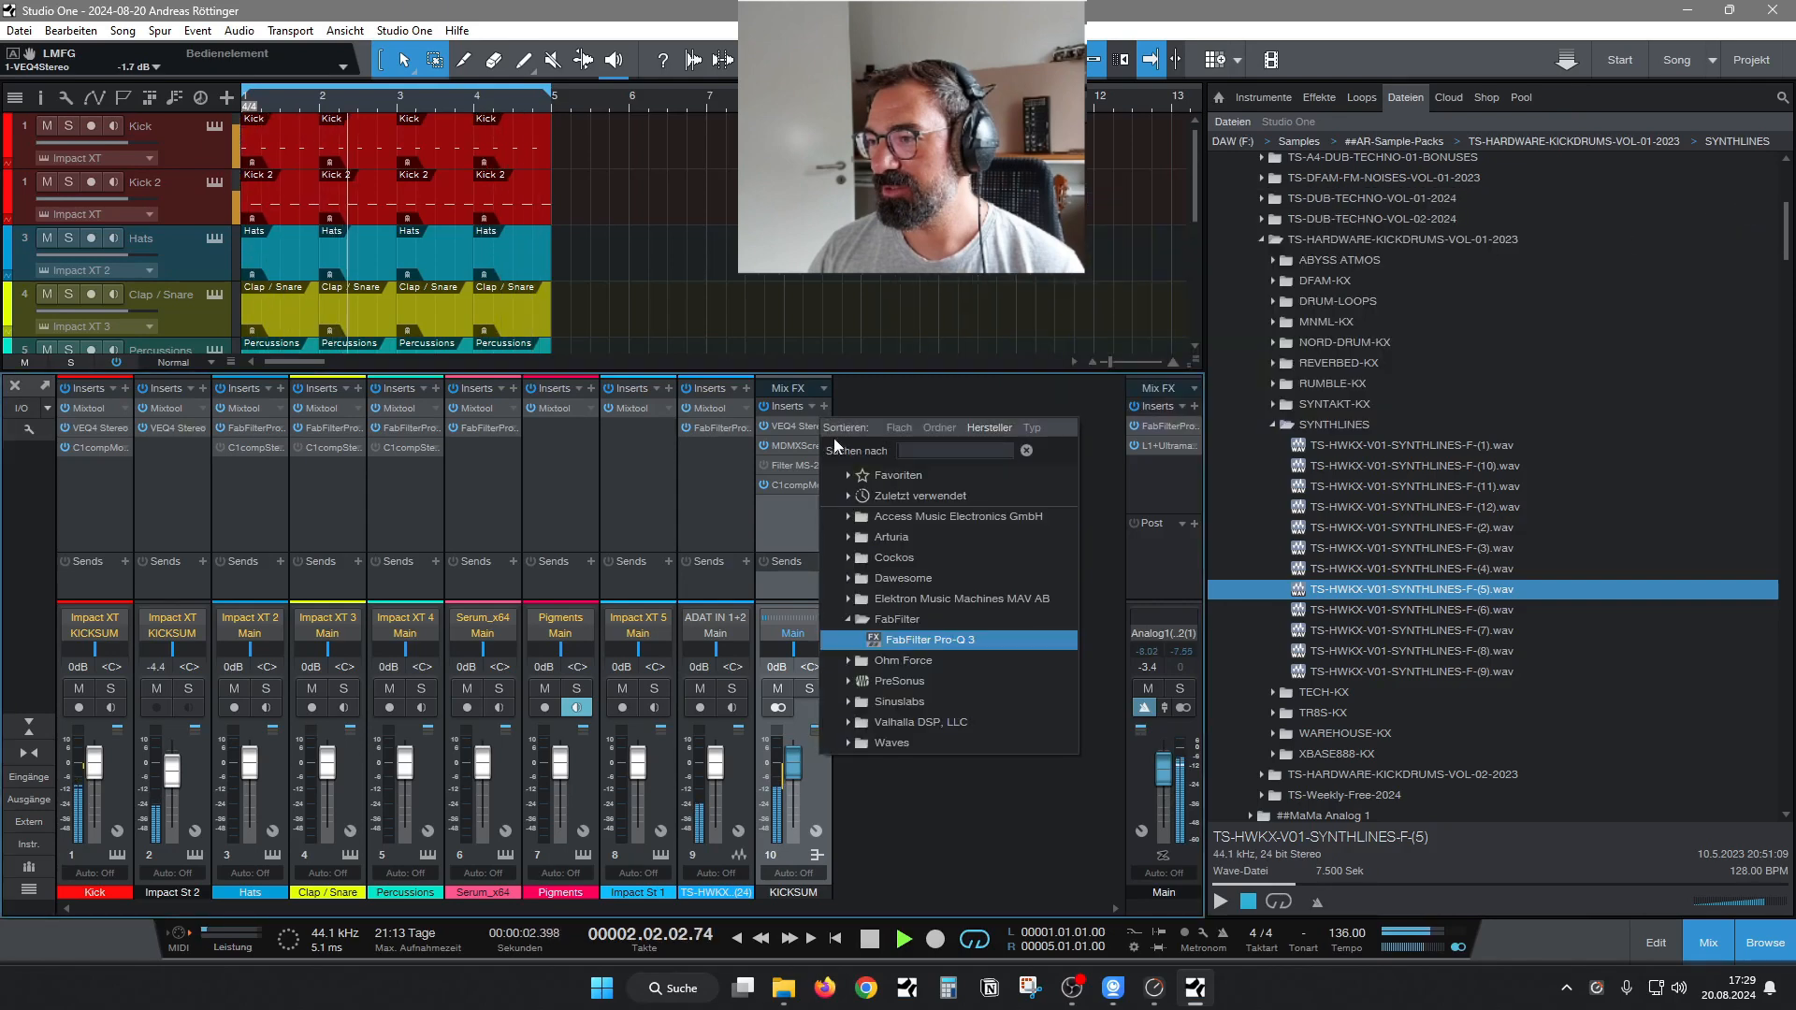
pyautogui.click(1051, 653)
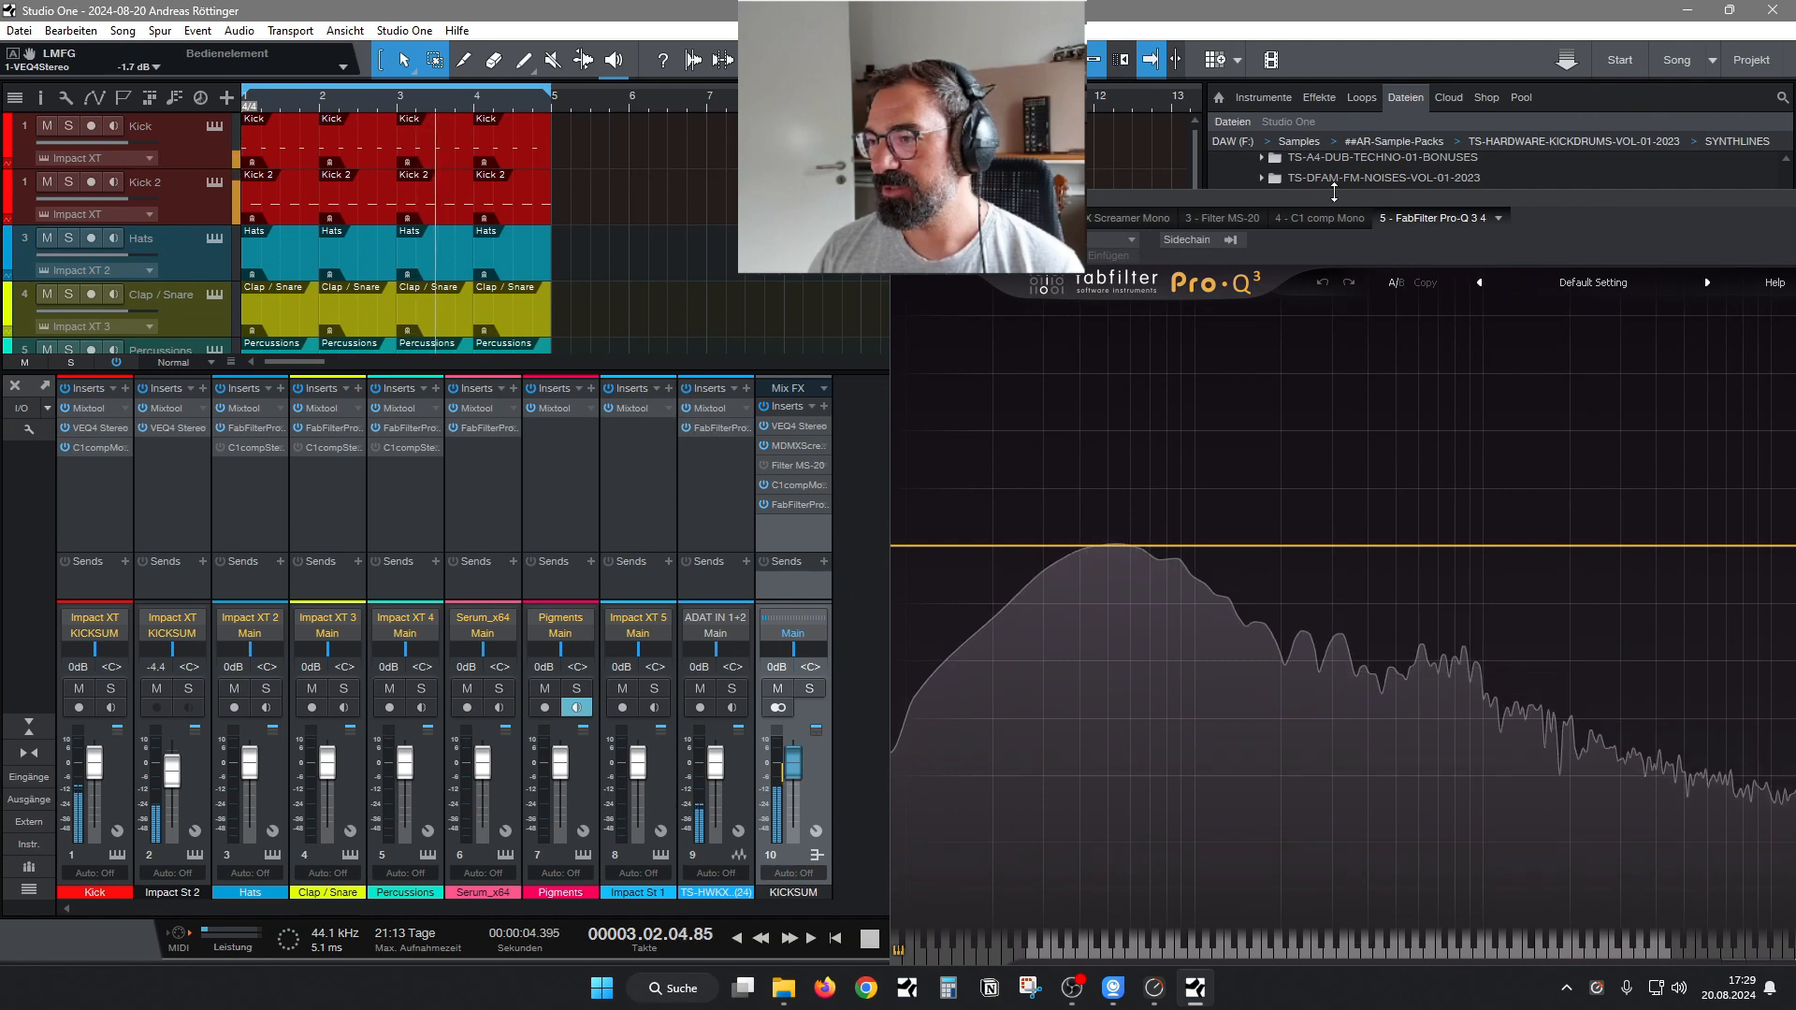
pyautogui.moveTo(1332, 197); pyautogui.dragTo(837, 71)
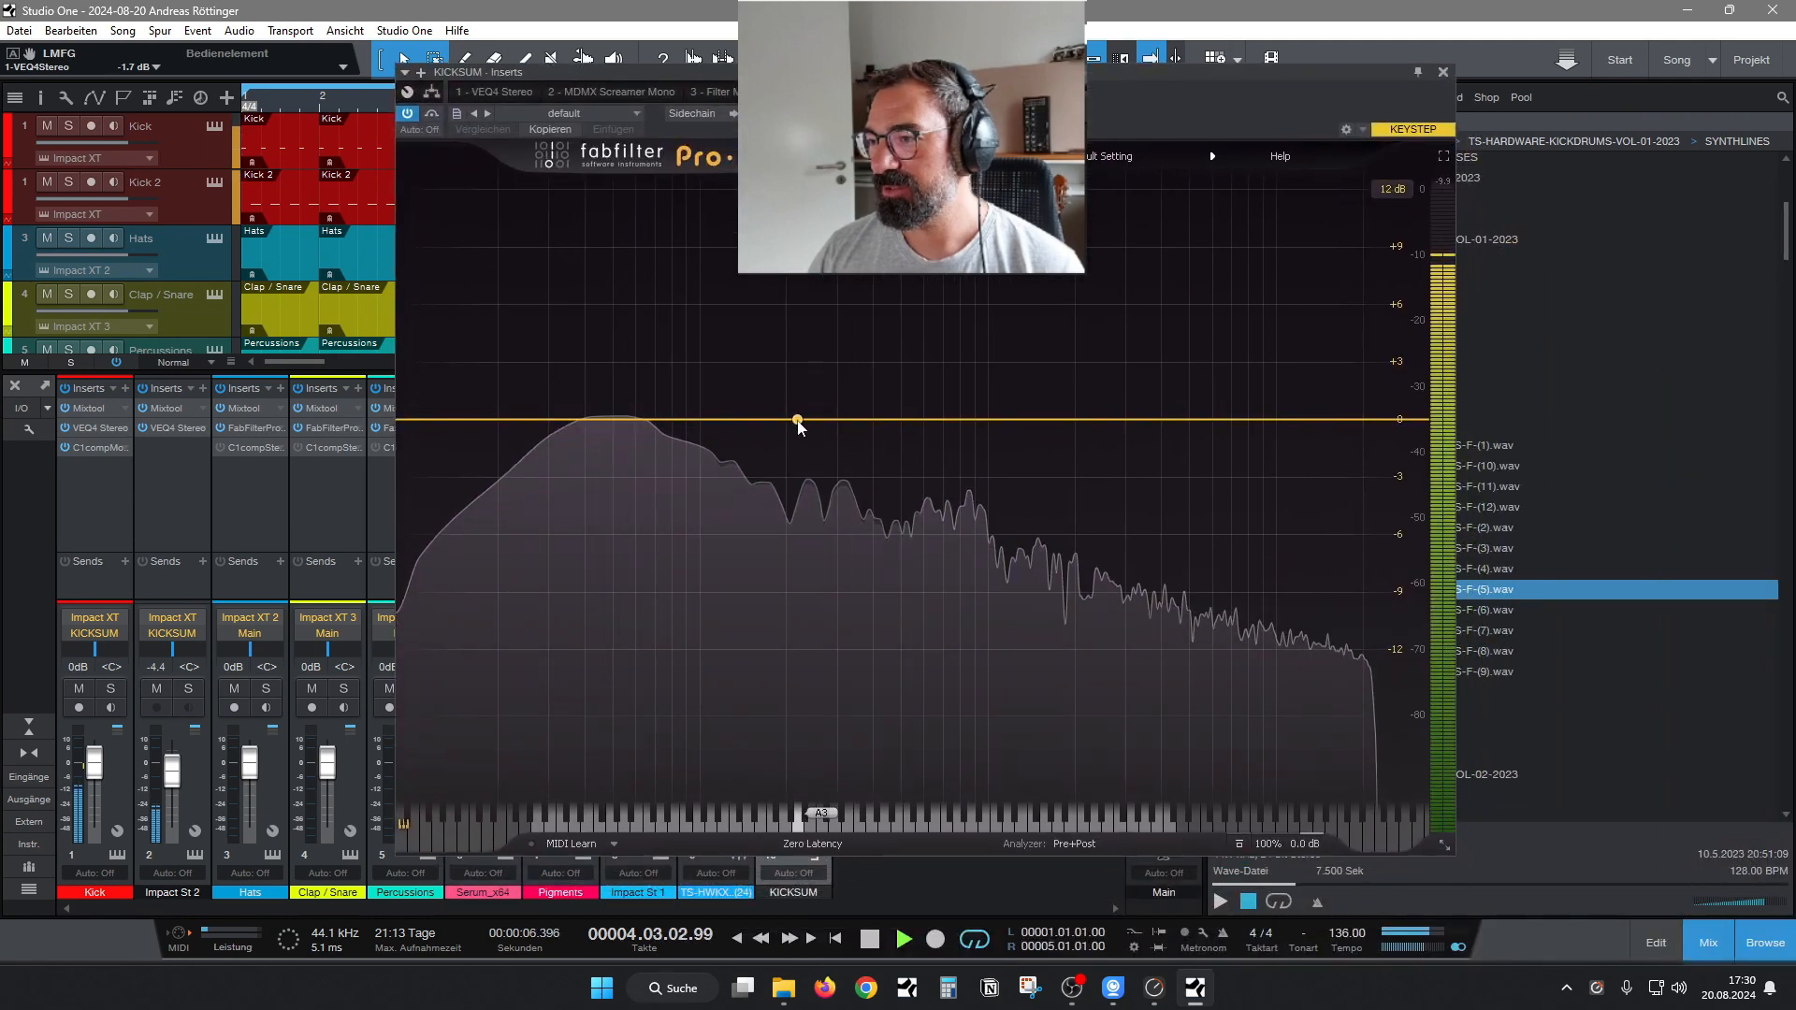
# Add a bell cut in the KICKSUM bus's Pro-Q 3, sweep it during playback, and settle at 716.69 Hz and -5.61 dB.
pyautogui.moveTo(796, 419); pyautogui.dragTo(919, 502)
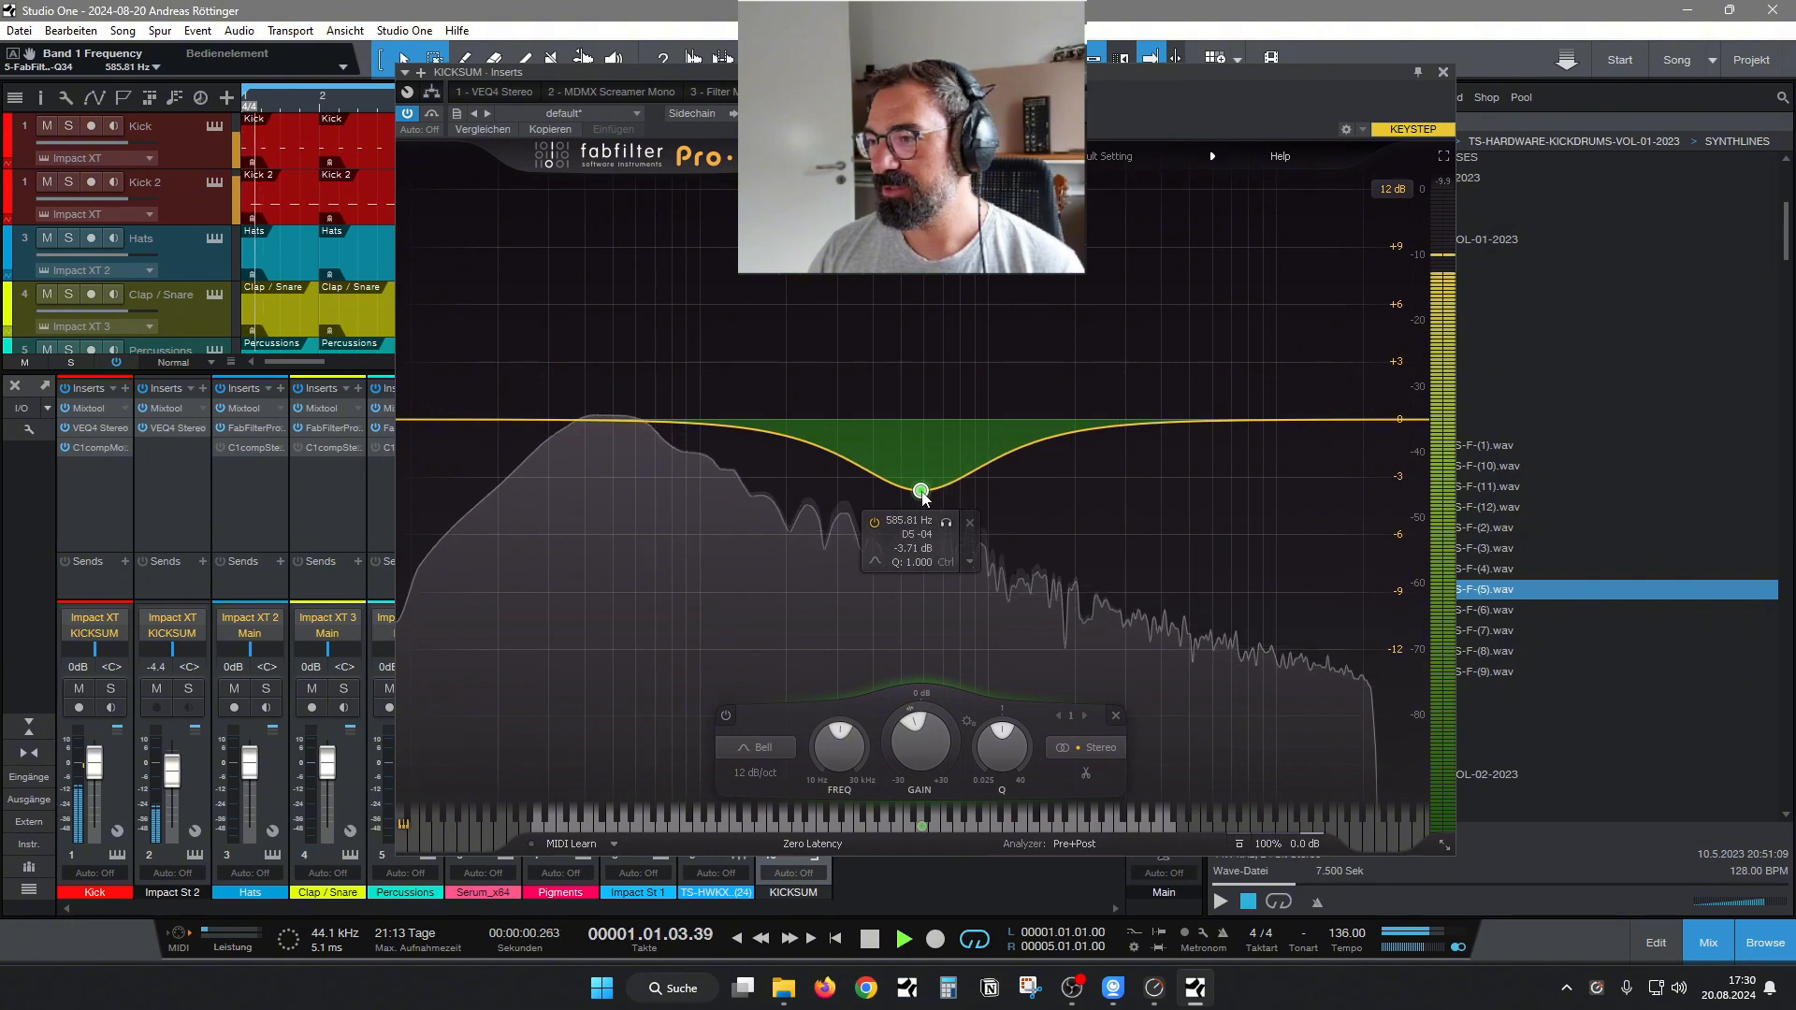
pyautogui.moveTo(945, 72); pyautogui.dragTo(928, 85)
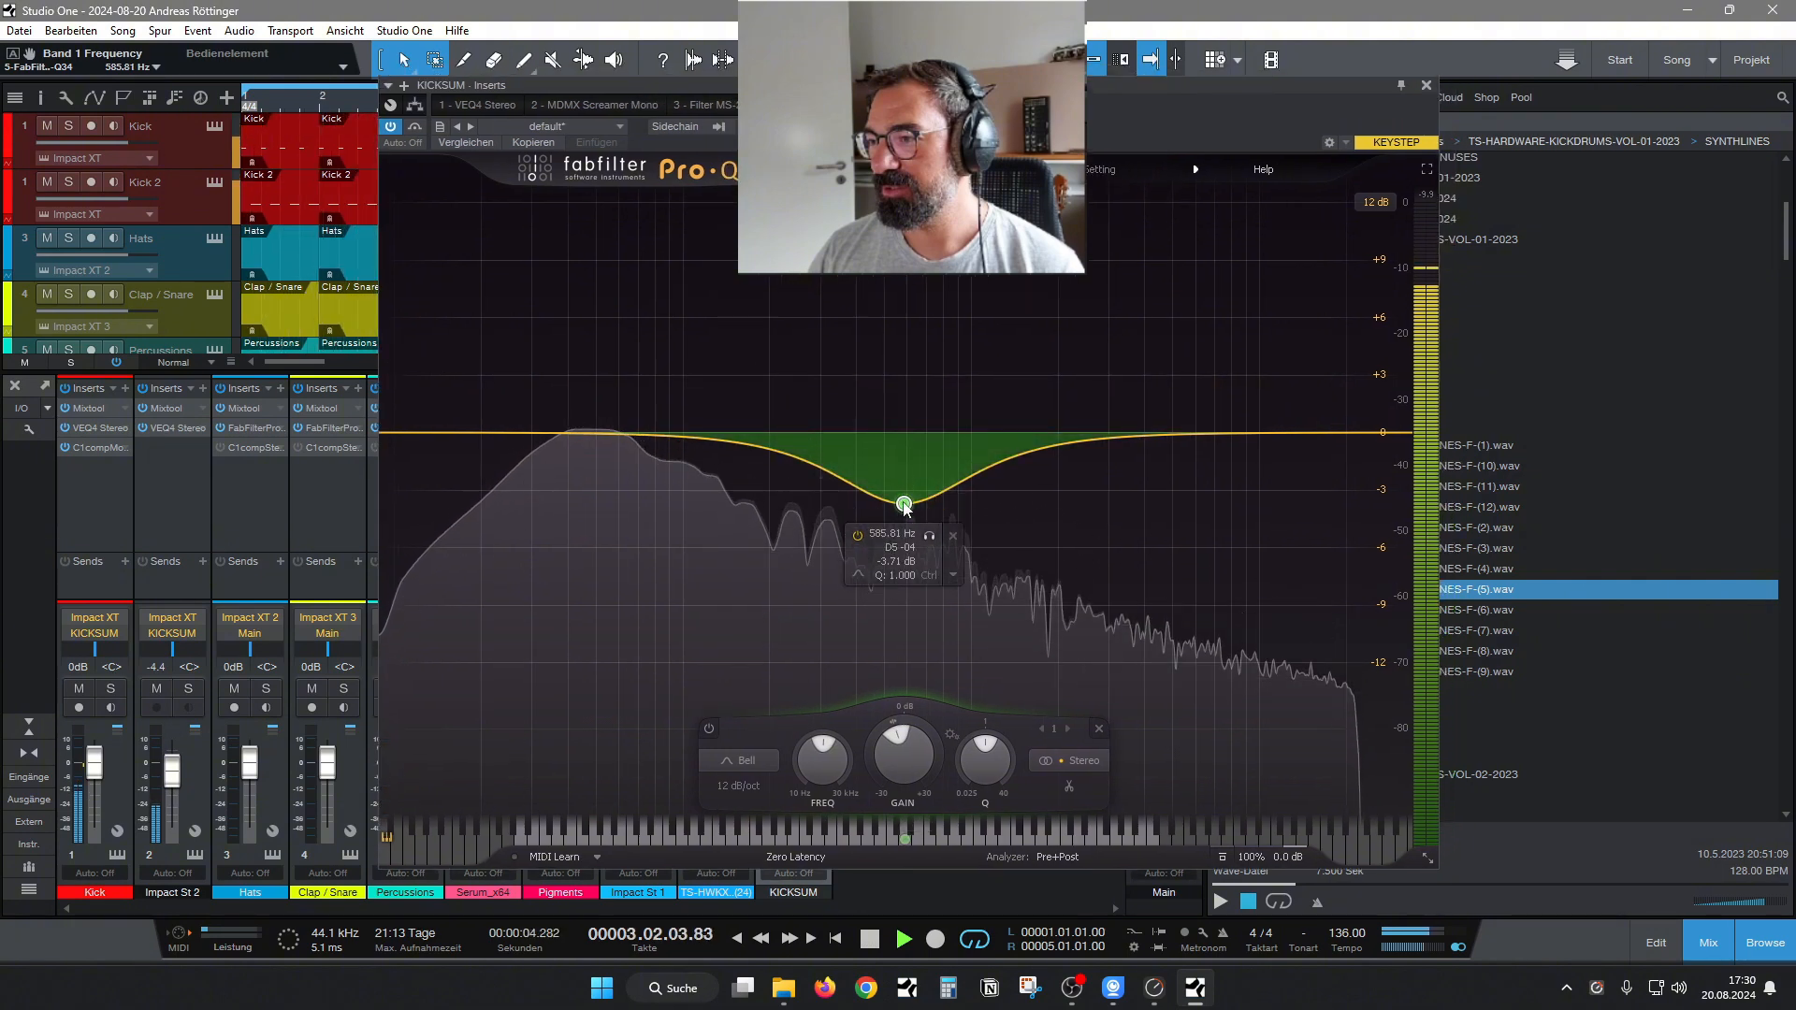
pyautogui.moveTo(905, 508); pyautogui.dragTo(825, 510)
pyautogui.press('space')
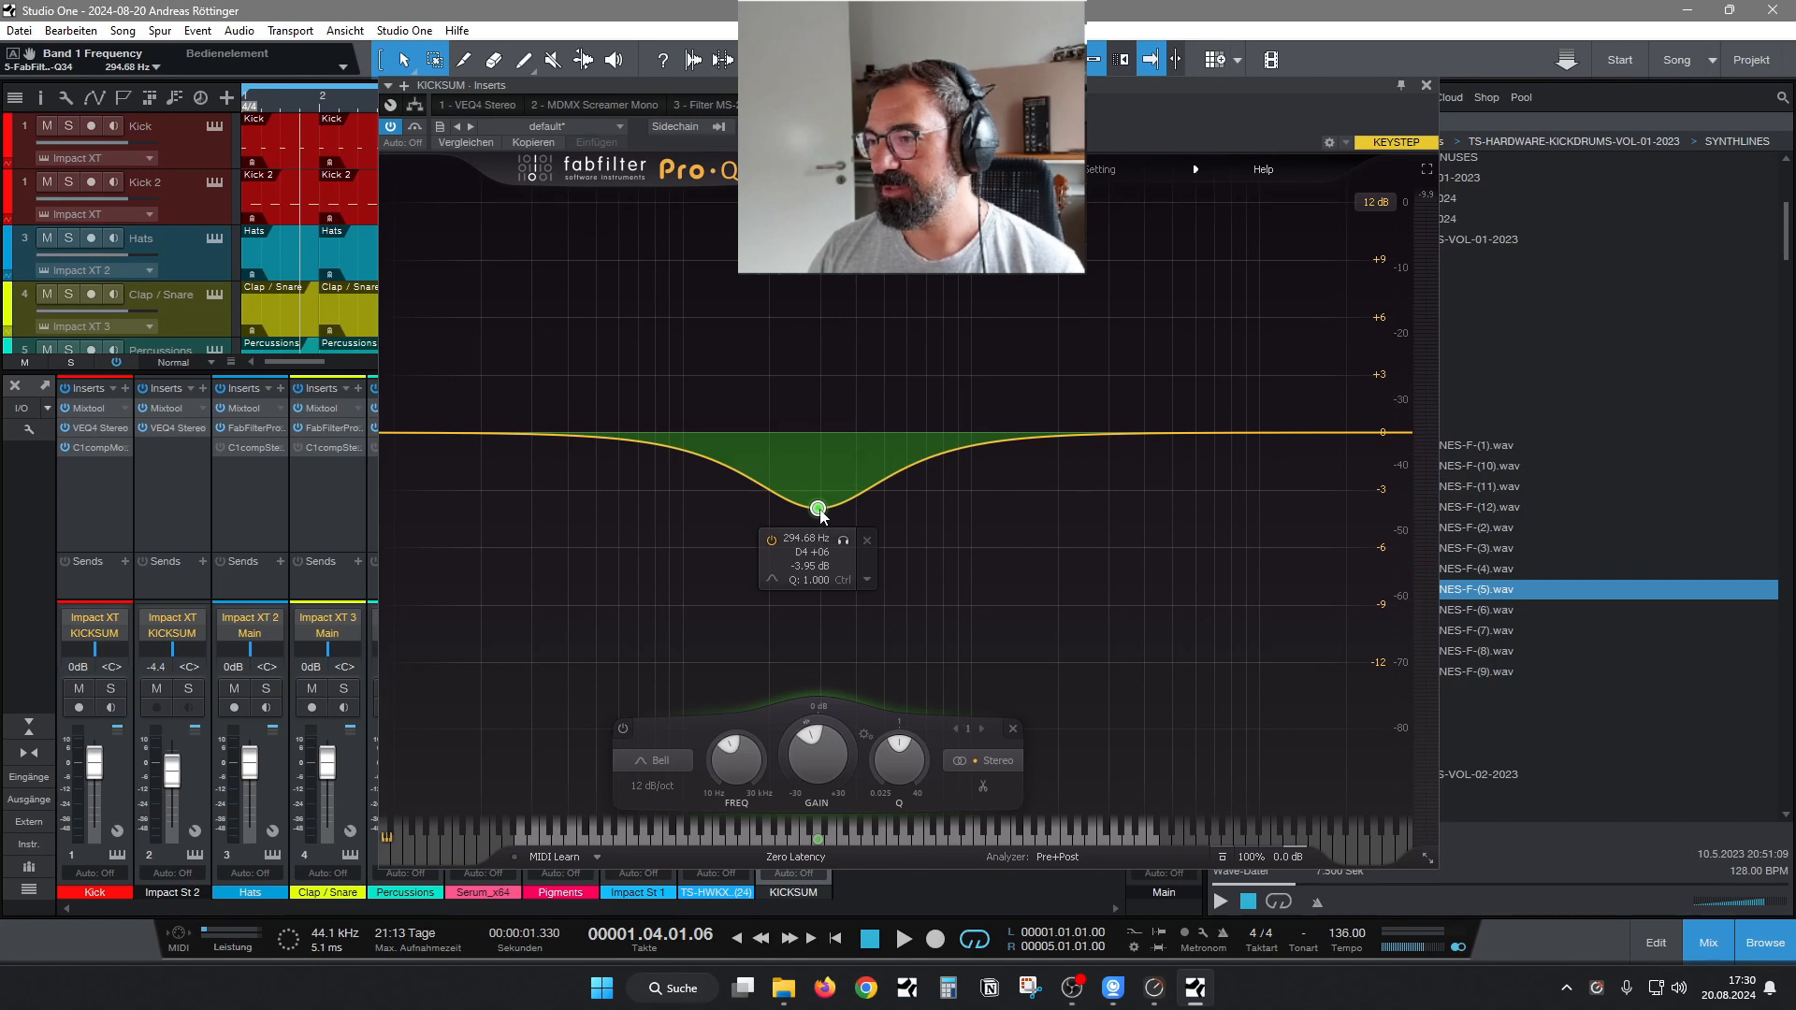
pyautogui.moveTo(821, 511)
pyautogui.mouseDown()
pyautogui.moveTo(861, 515)
pyautogui.moveTo(828, 522)
pyautogui.mouseUp()
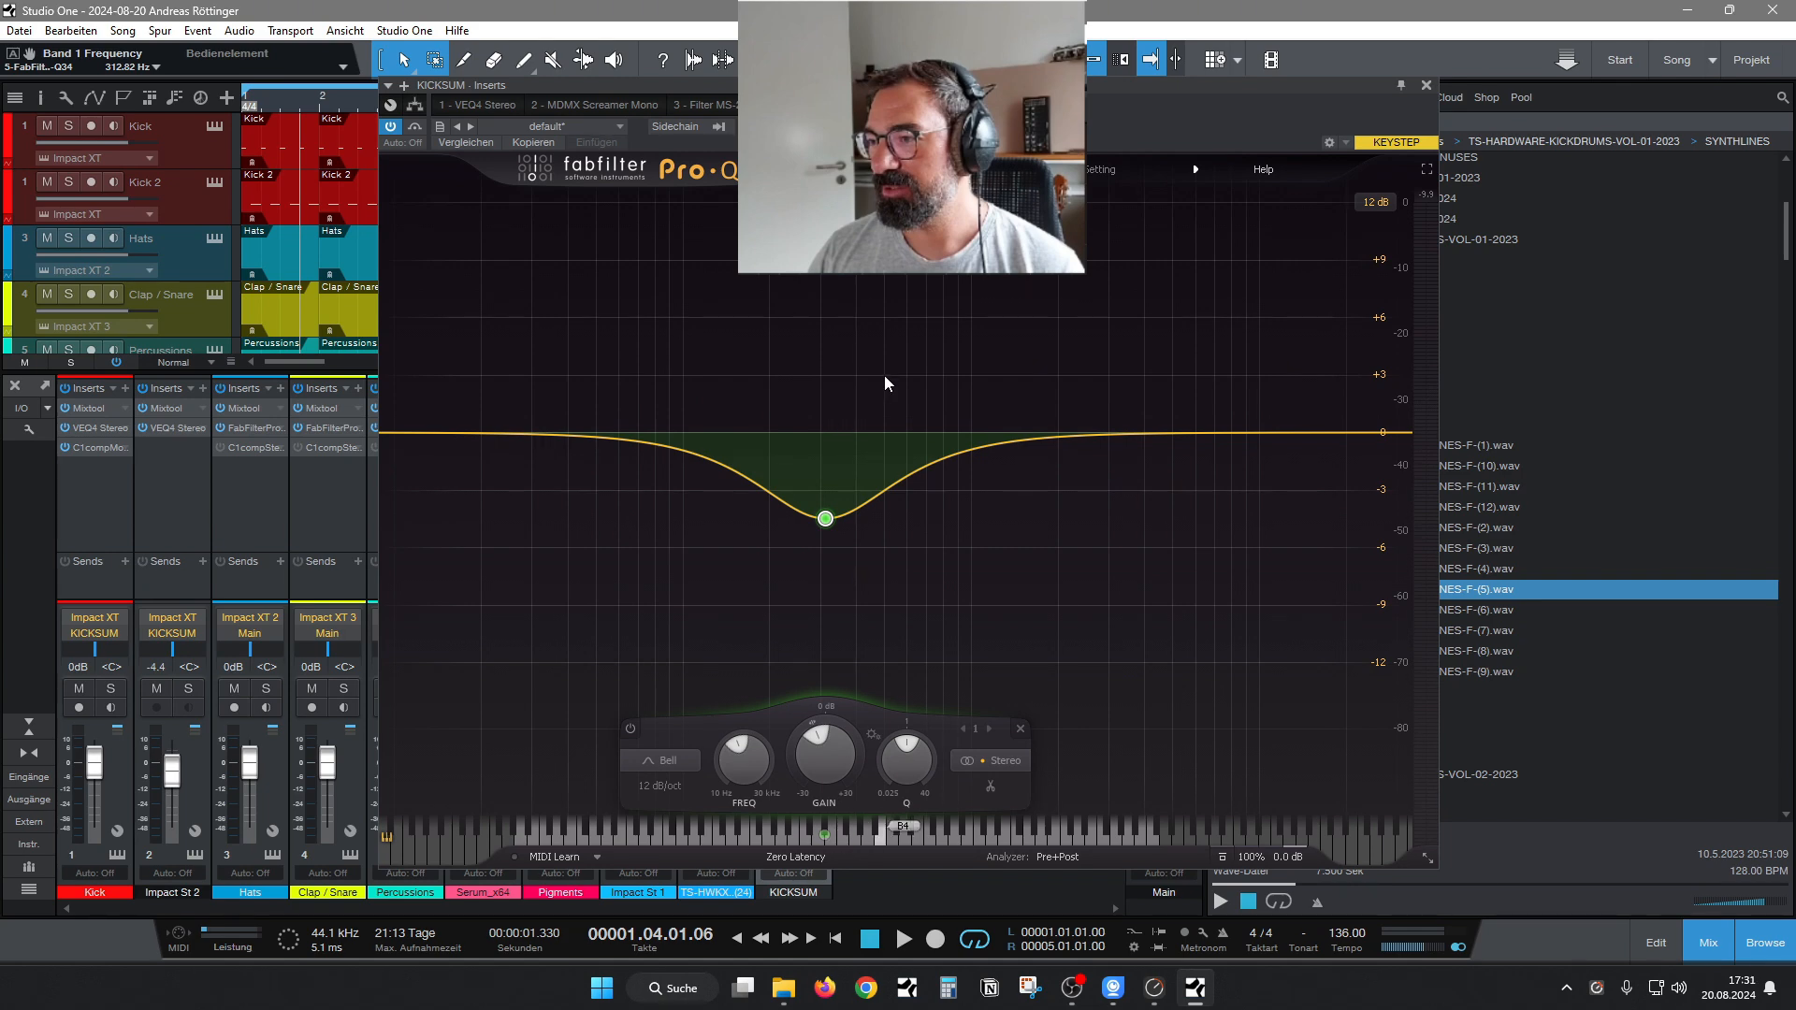
pyautogui.press('space')
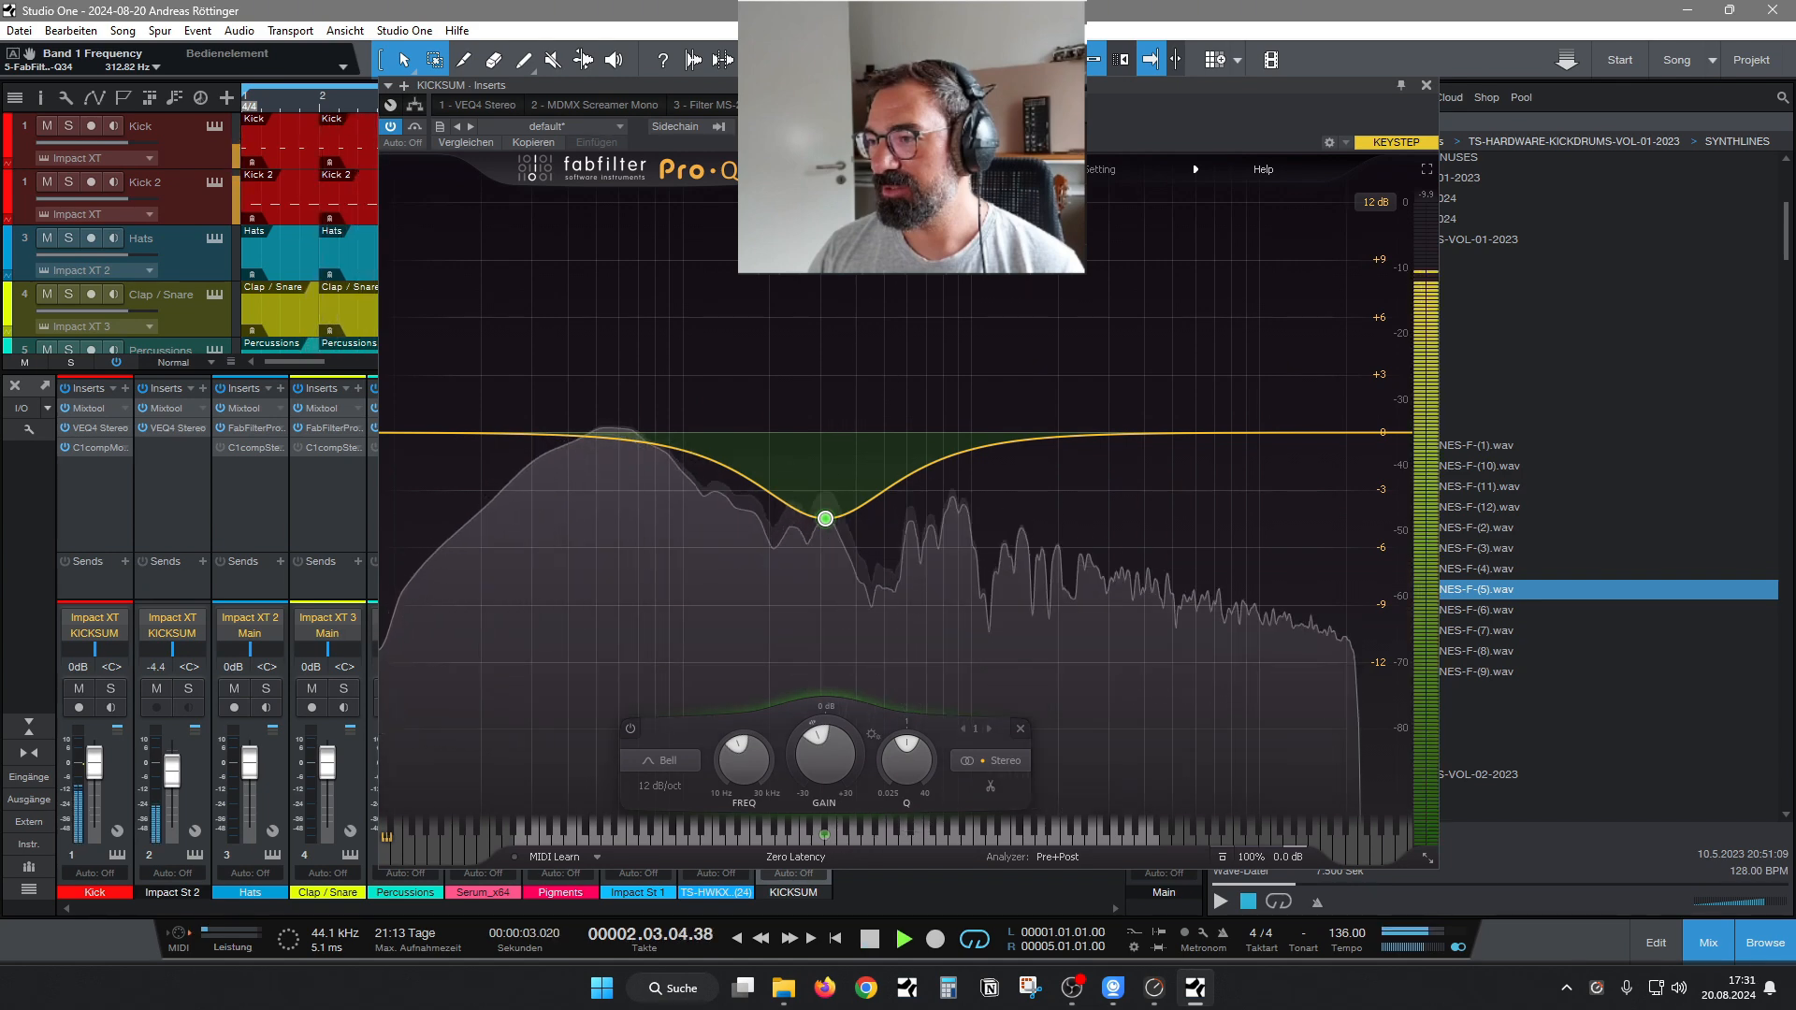
pyautogui.moveTo(826, 518); pyautogui.dragTo(929, 535)
# Add a second bell cut with Q 4.486 at about 126.71 Hz and -6.59 dB in the KICKSUM bus's Pro-Q 3.
pyautogui.doubleClick(672, 460)
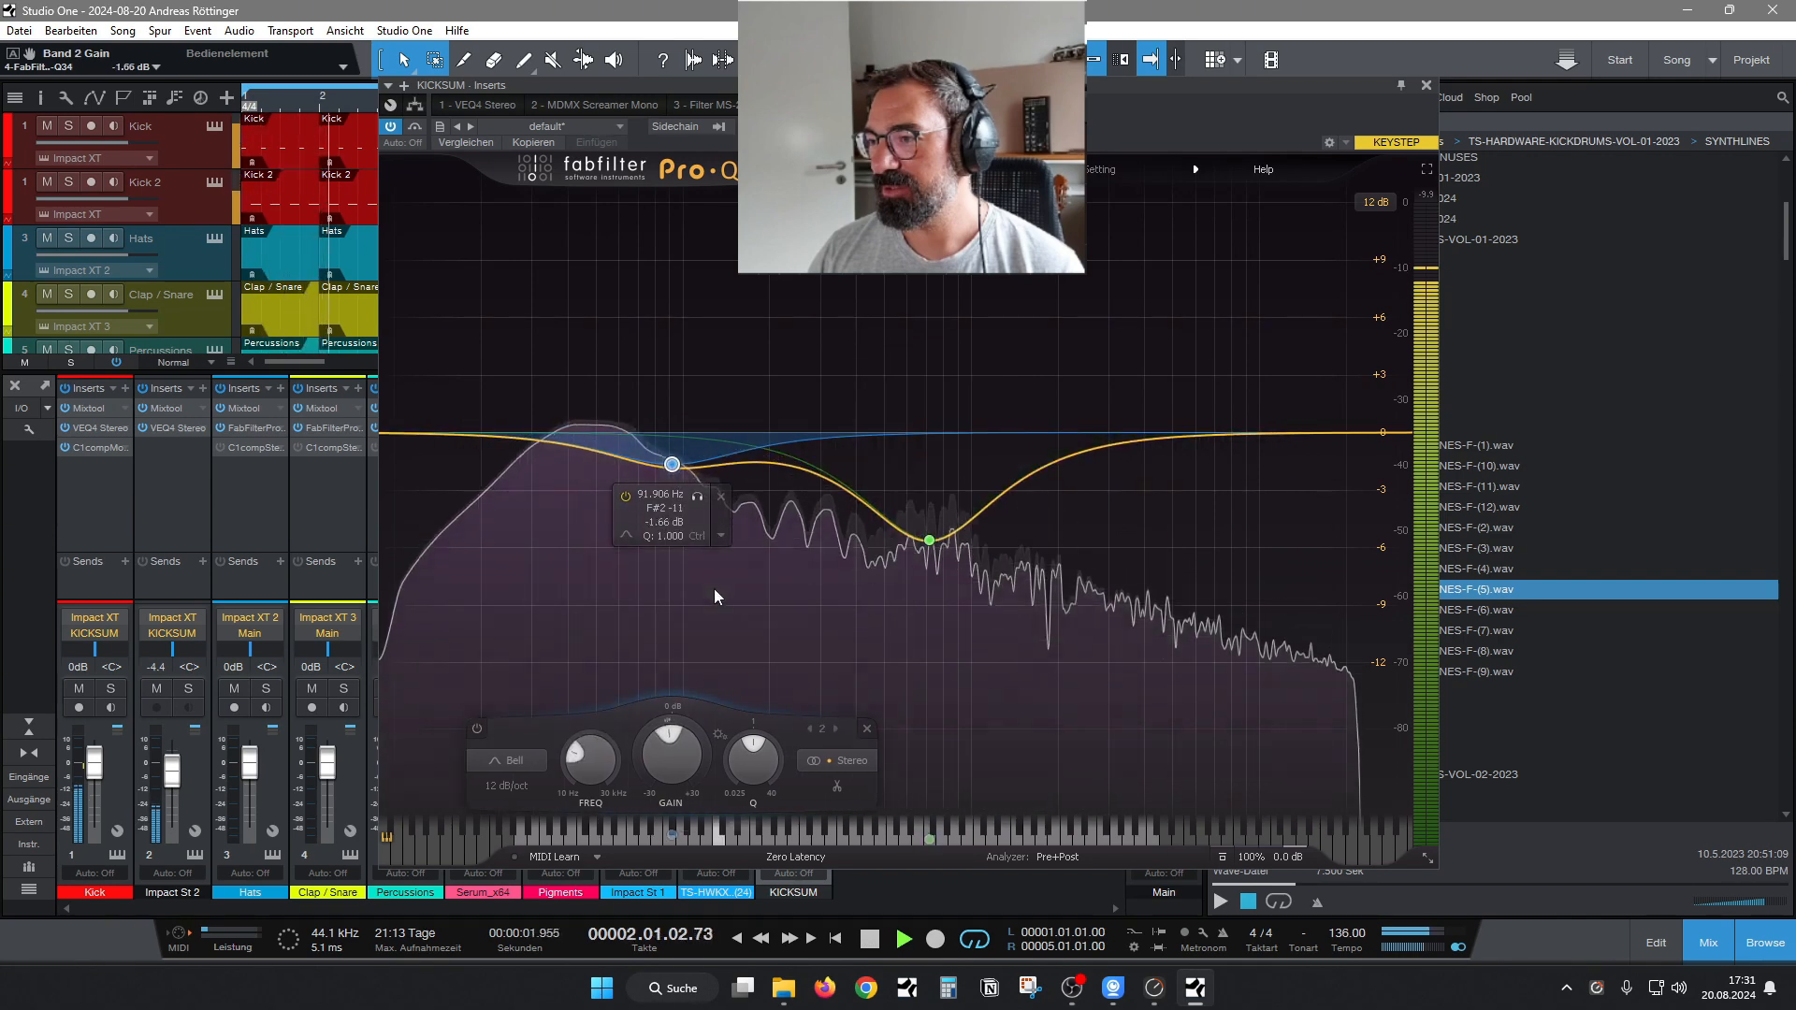
pyautogui.moveTo(759, 765); pyautogui.dragTo(765, 714)
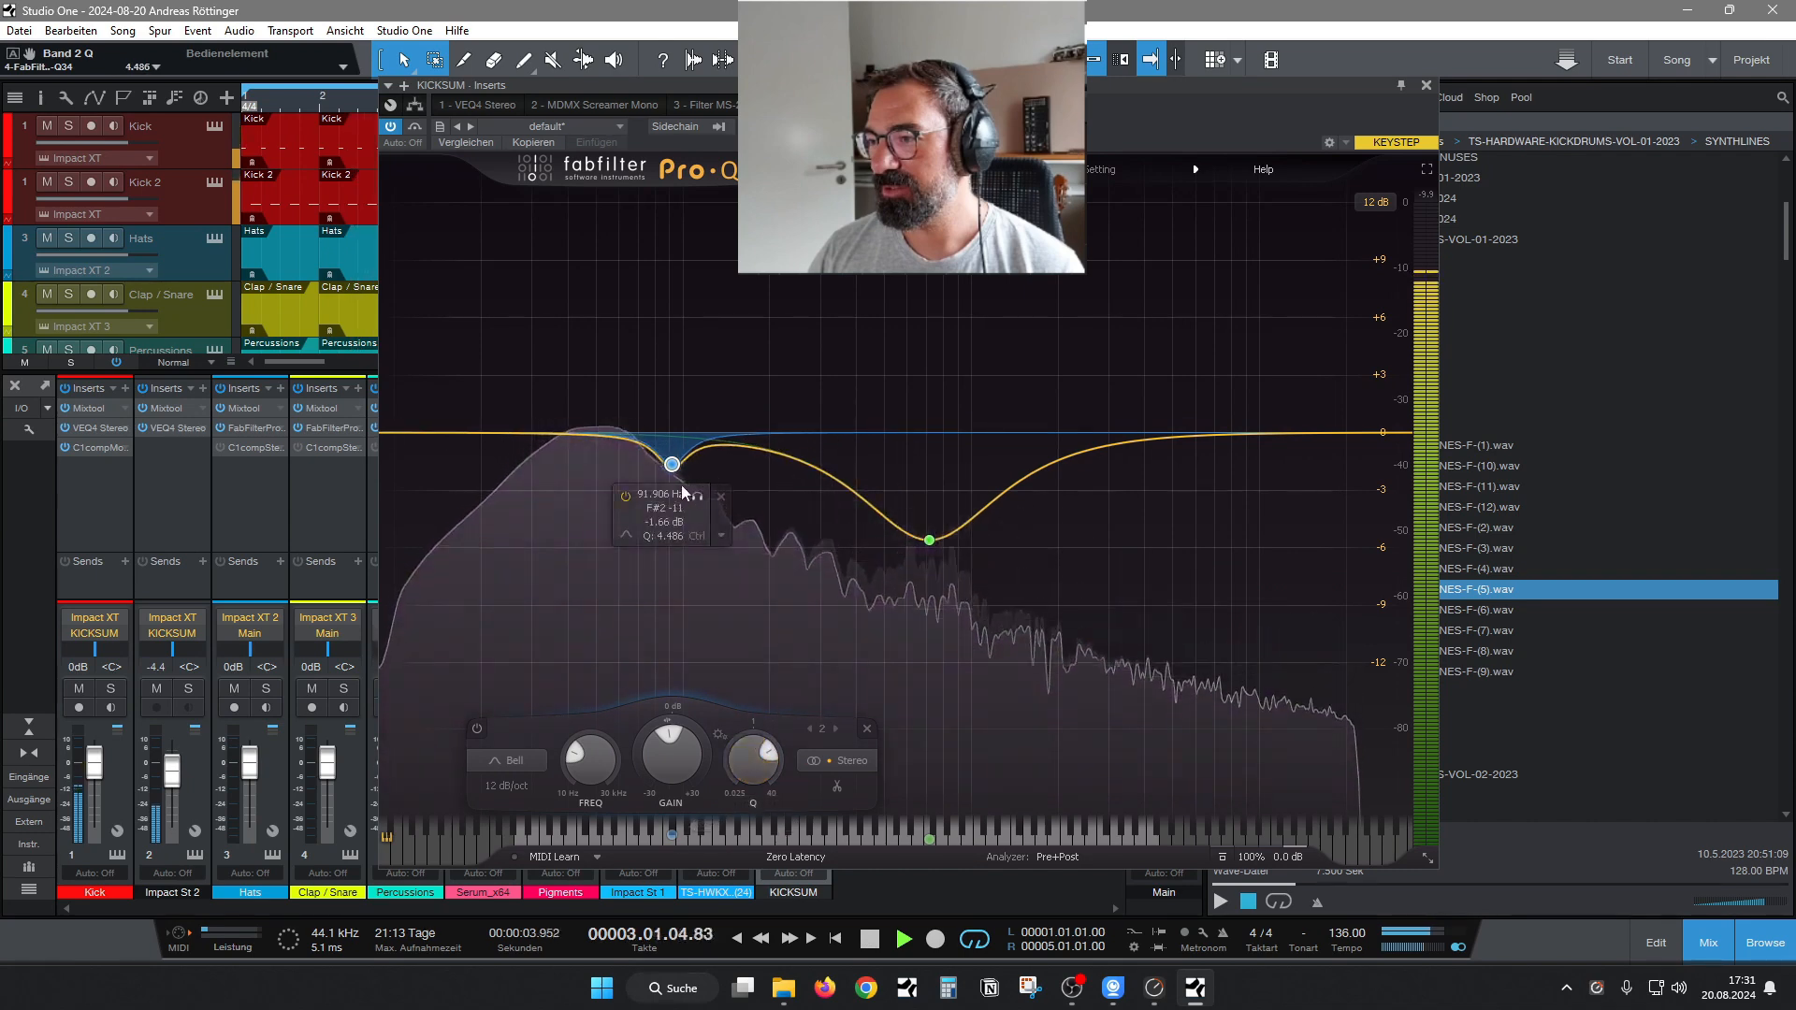
pyautogui.moveTo(673, 465); pyautogui.dragTo(715, 566)
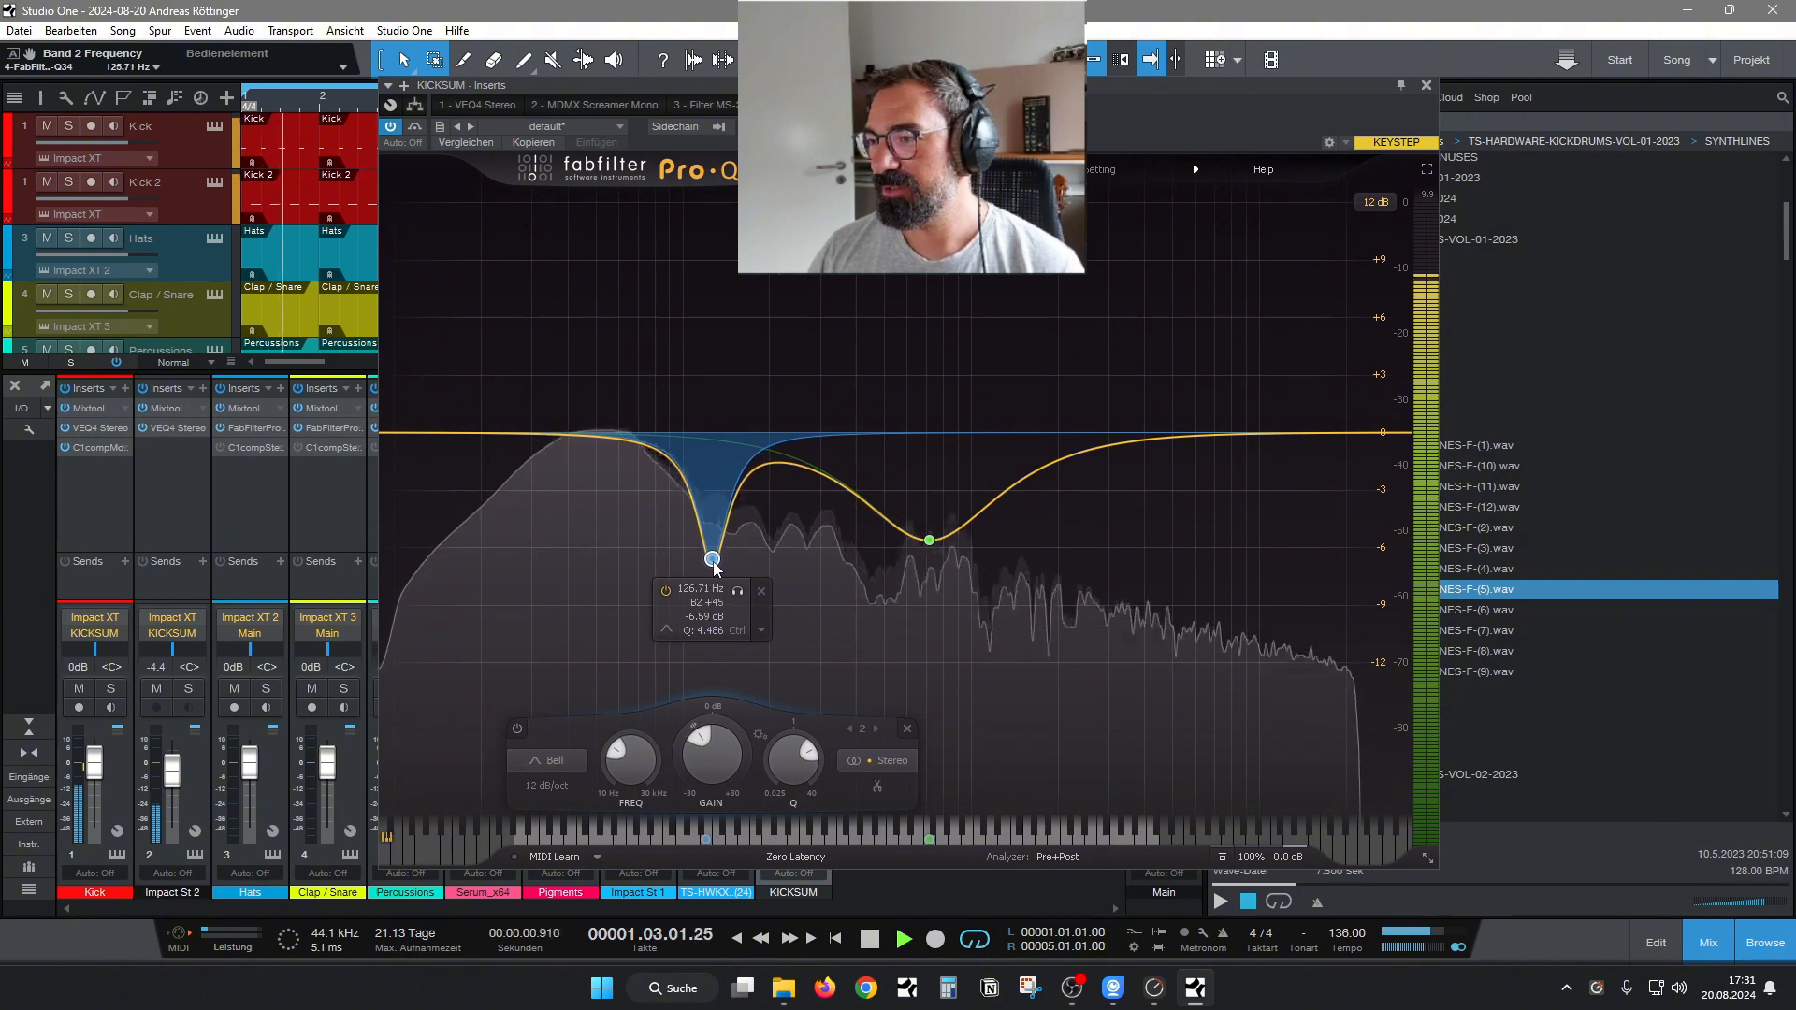
# Add a 36 dB/oct low cut at 17.906 Hz to the KICKSUM bus's Pro-Q 3.
pyautogui.moveTo(435, 433); pyautogui.dragTo(434, 438)
pyautogui.click(399, 510)
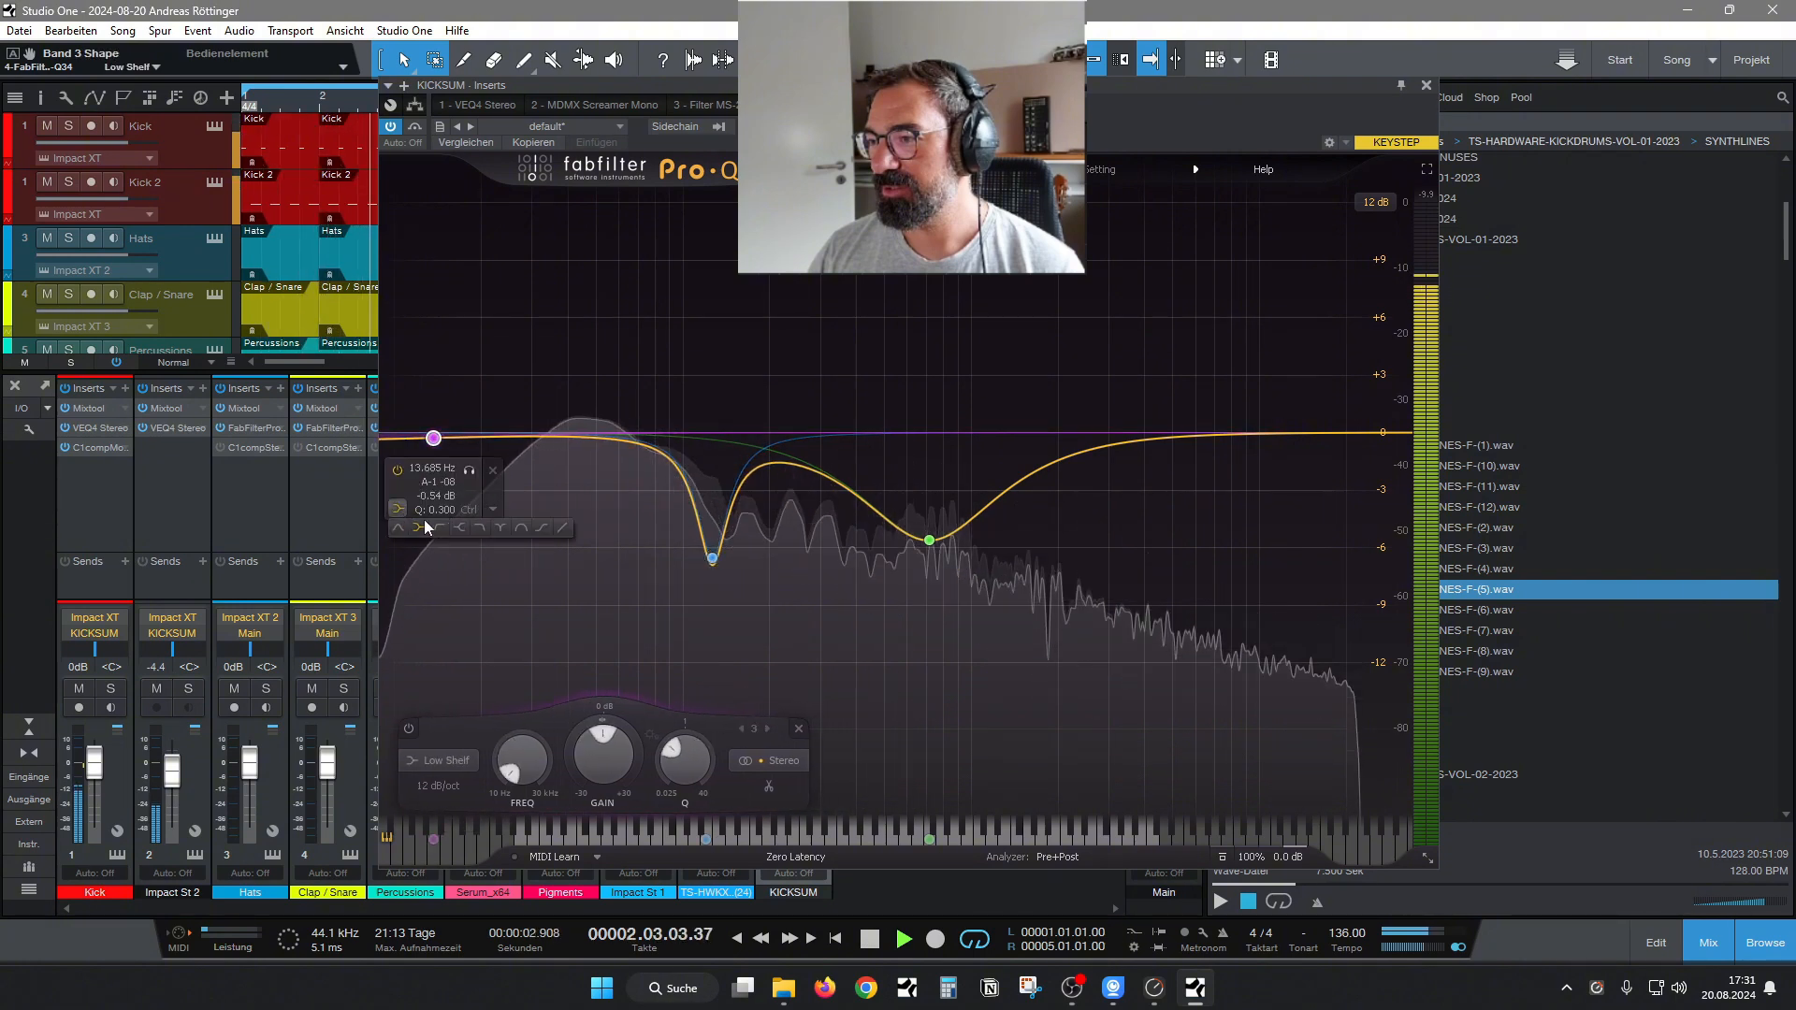
pyautogui.click(424, 522)
pyautogui.click(436, 591)
pyautogui.click(464, 714)
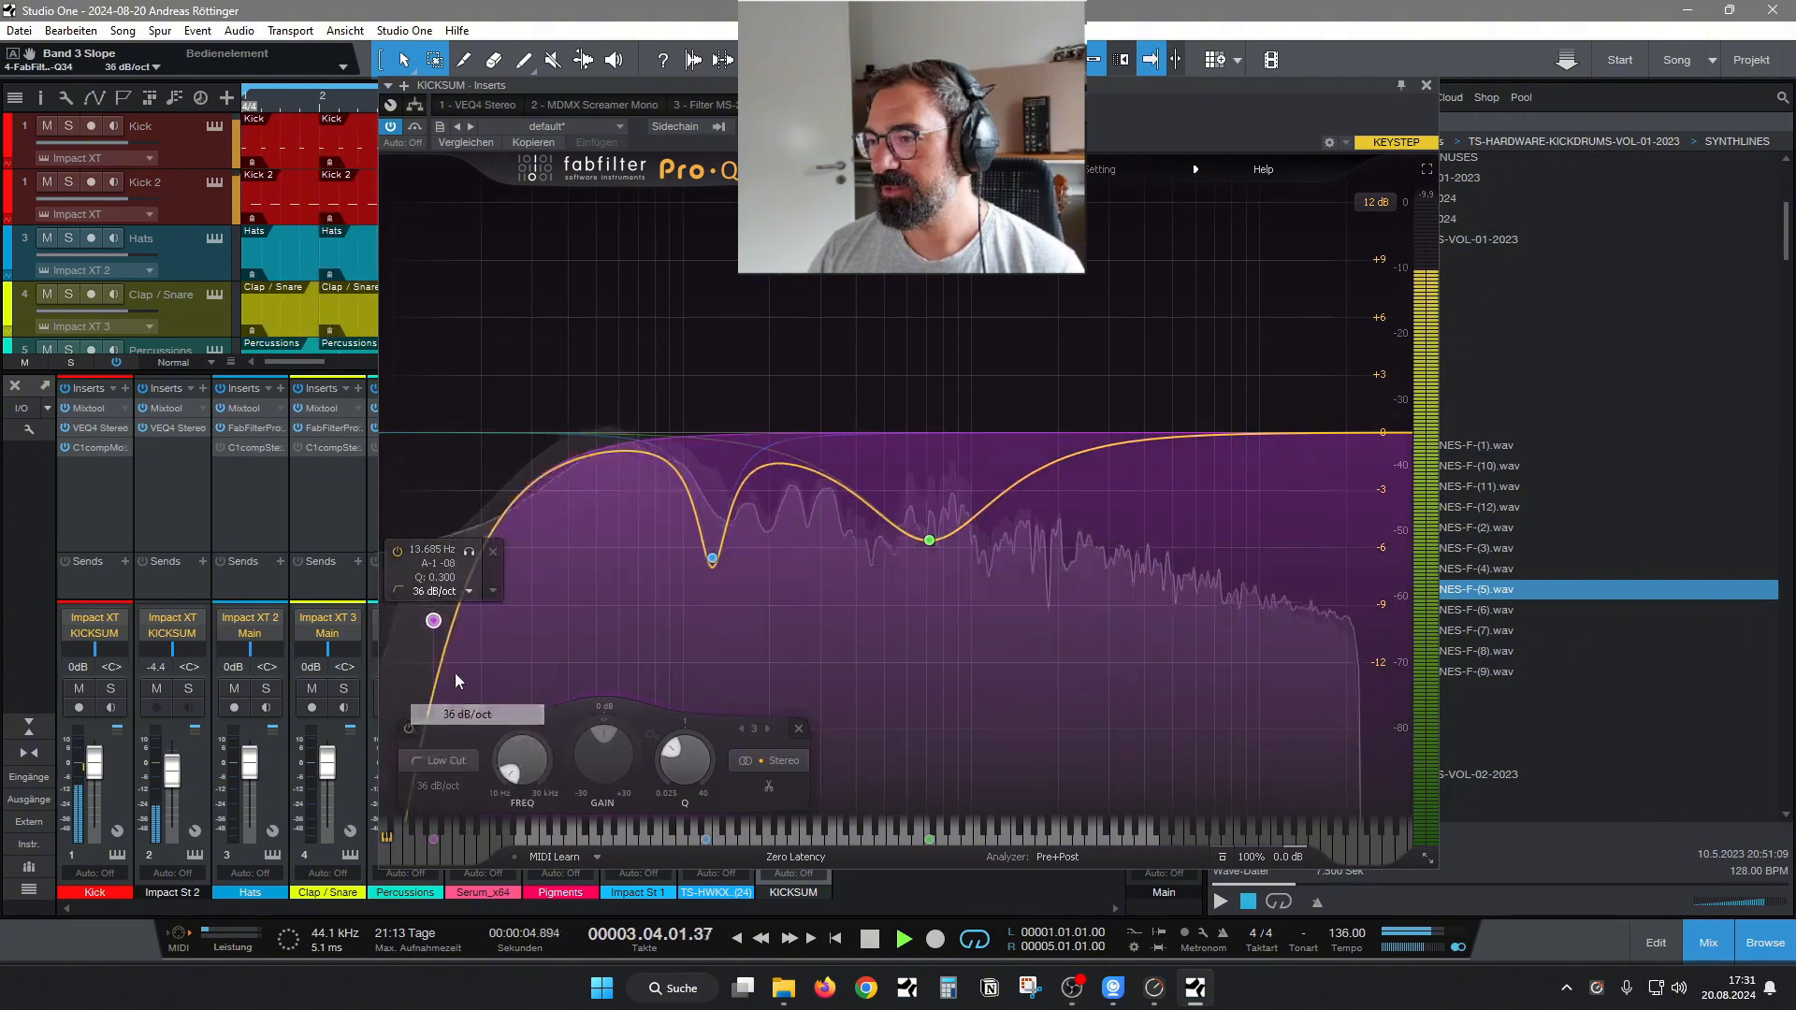
pyautogui.moveTo(433, 620); pyautogui.dragTo(467, 458)
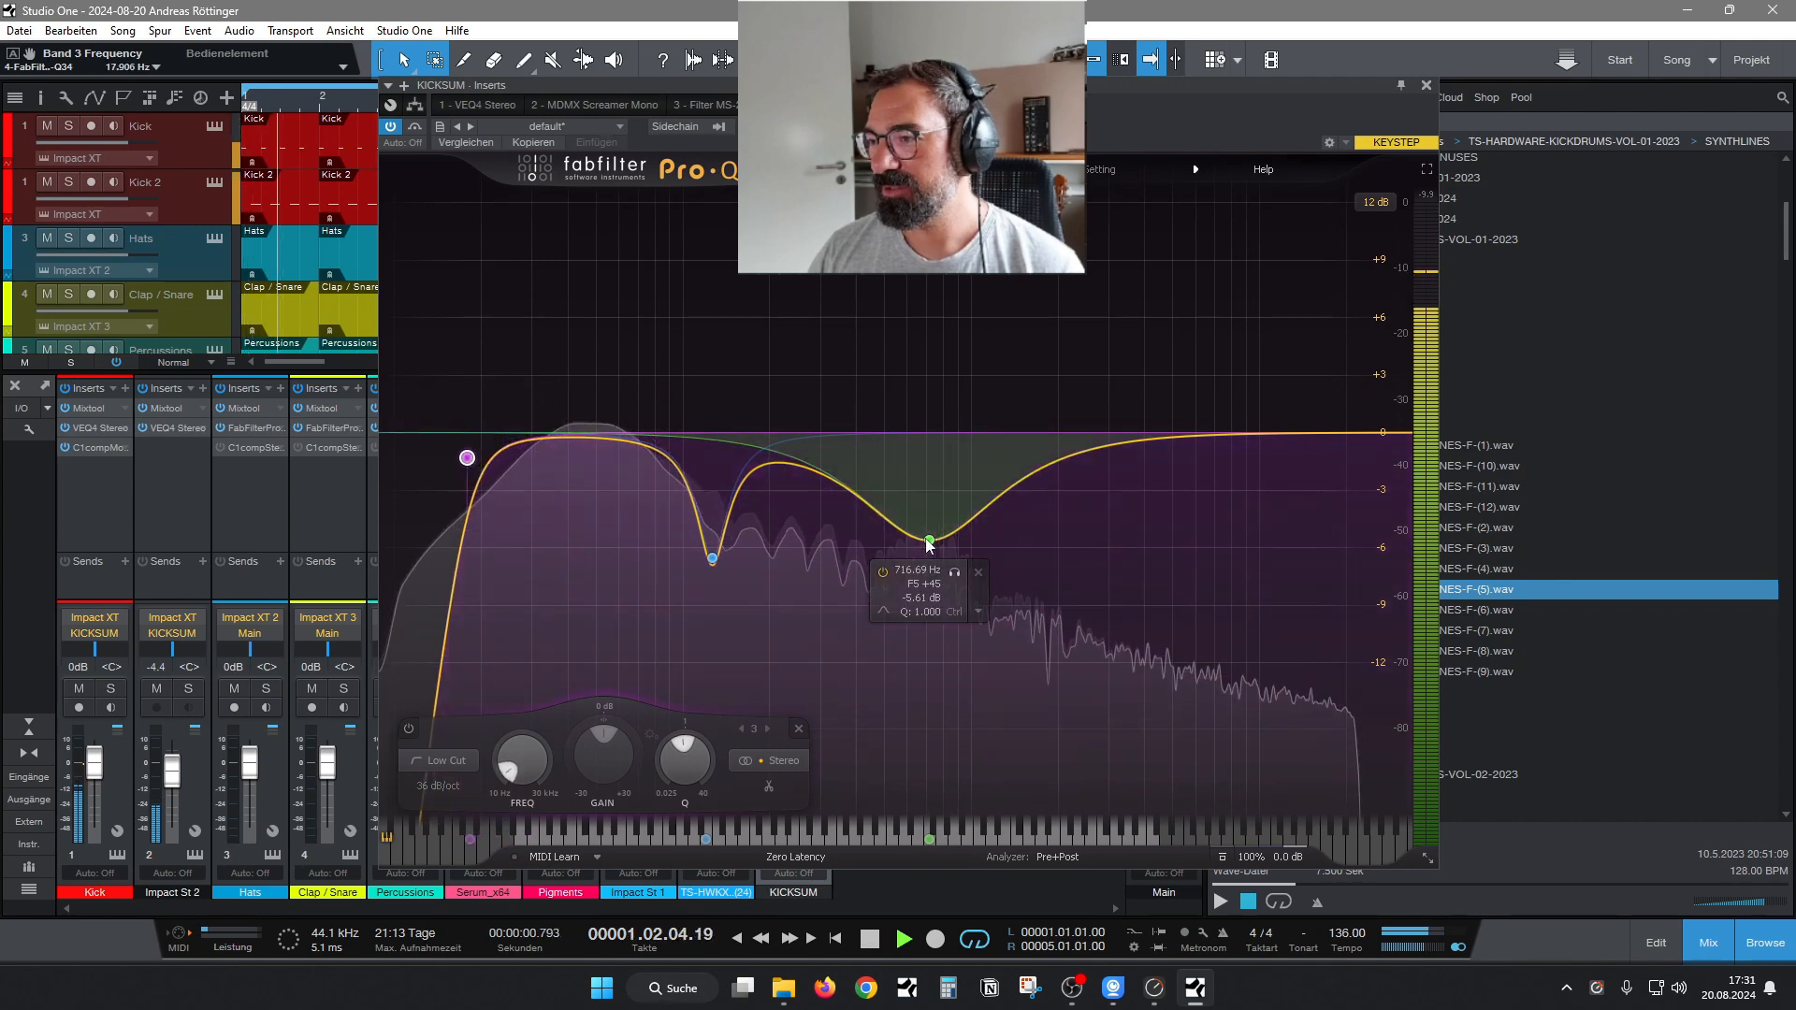
# Set the wide bell cut to 732.93 Hz and -3.46 dB, and the narrow one to 174.70 Hz, -4.15 dB and Q 3.310.
pyautogui.moveTo(929, 542); pyautogui.dragTo(936, 503)
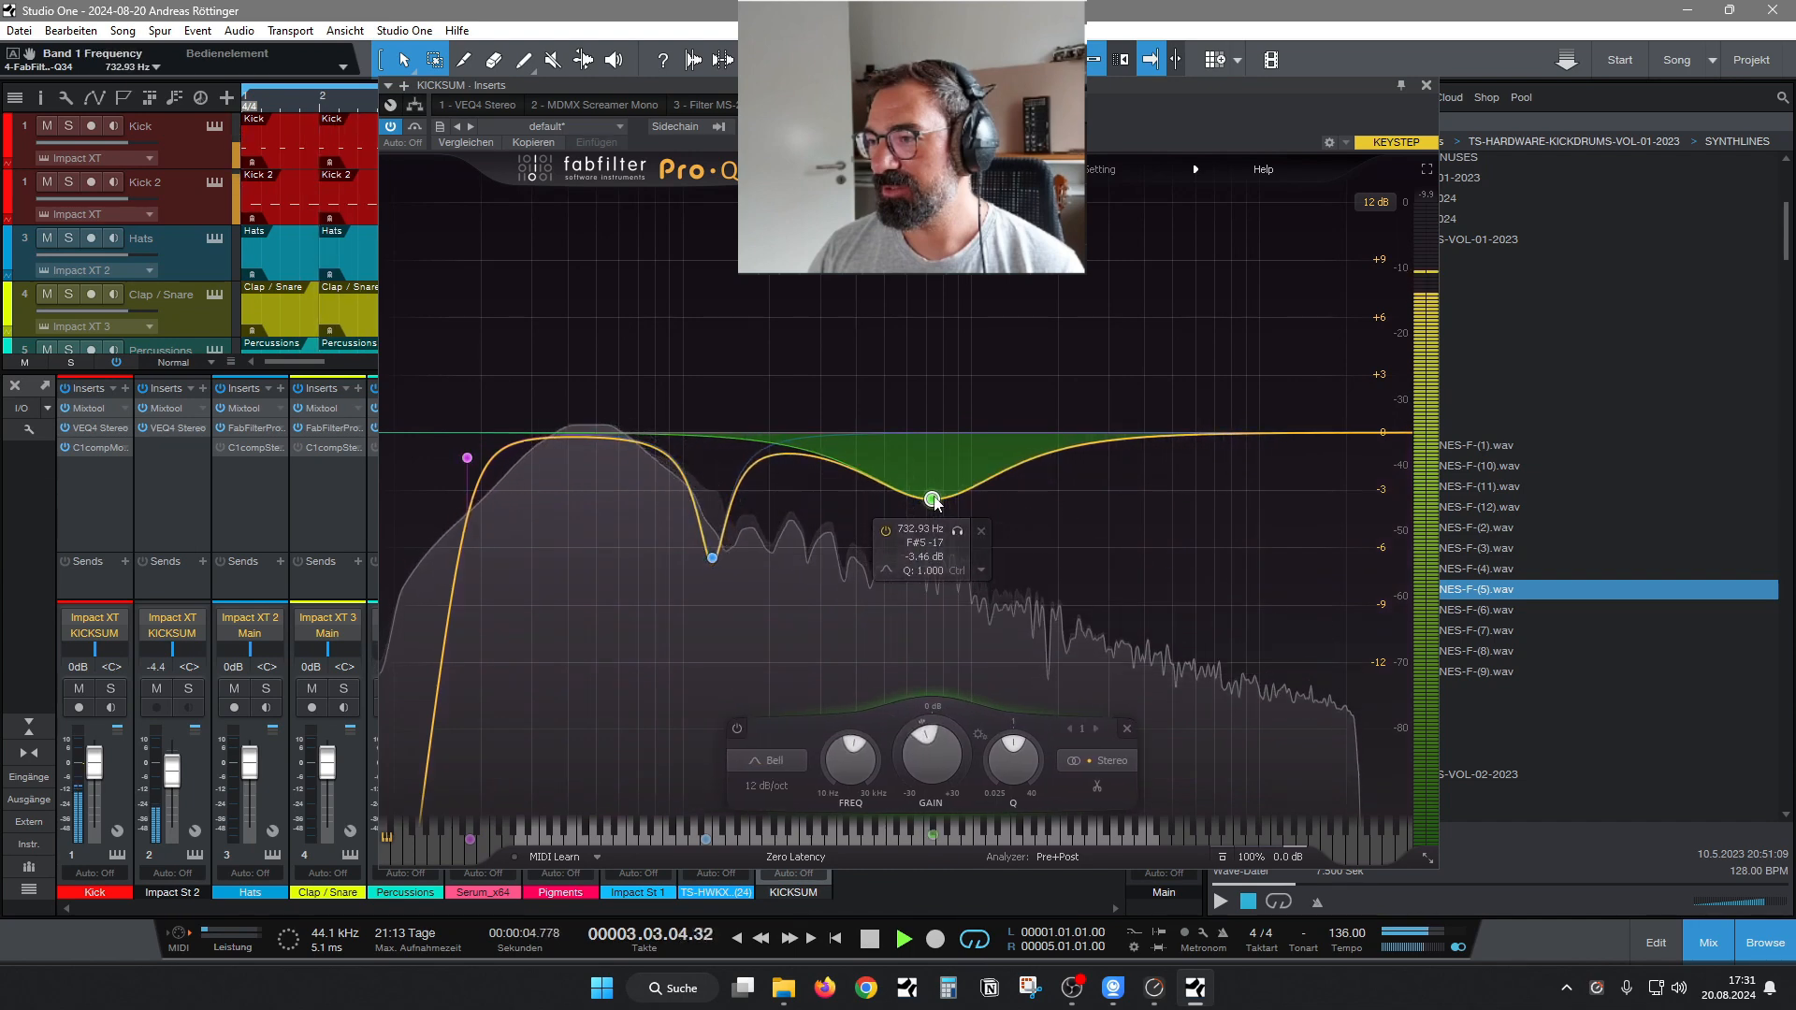
pyautogui.moveTo(713, 558); pyautogui.dragTo(775, 559)
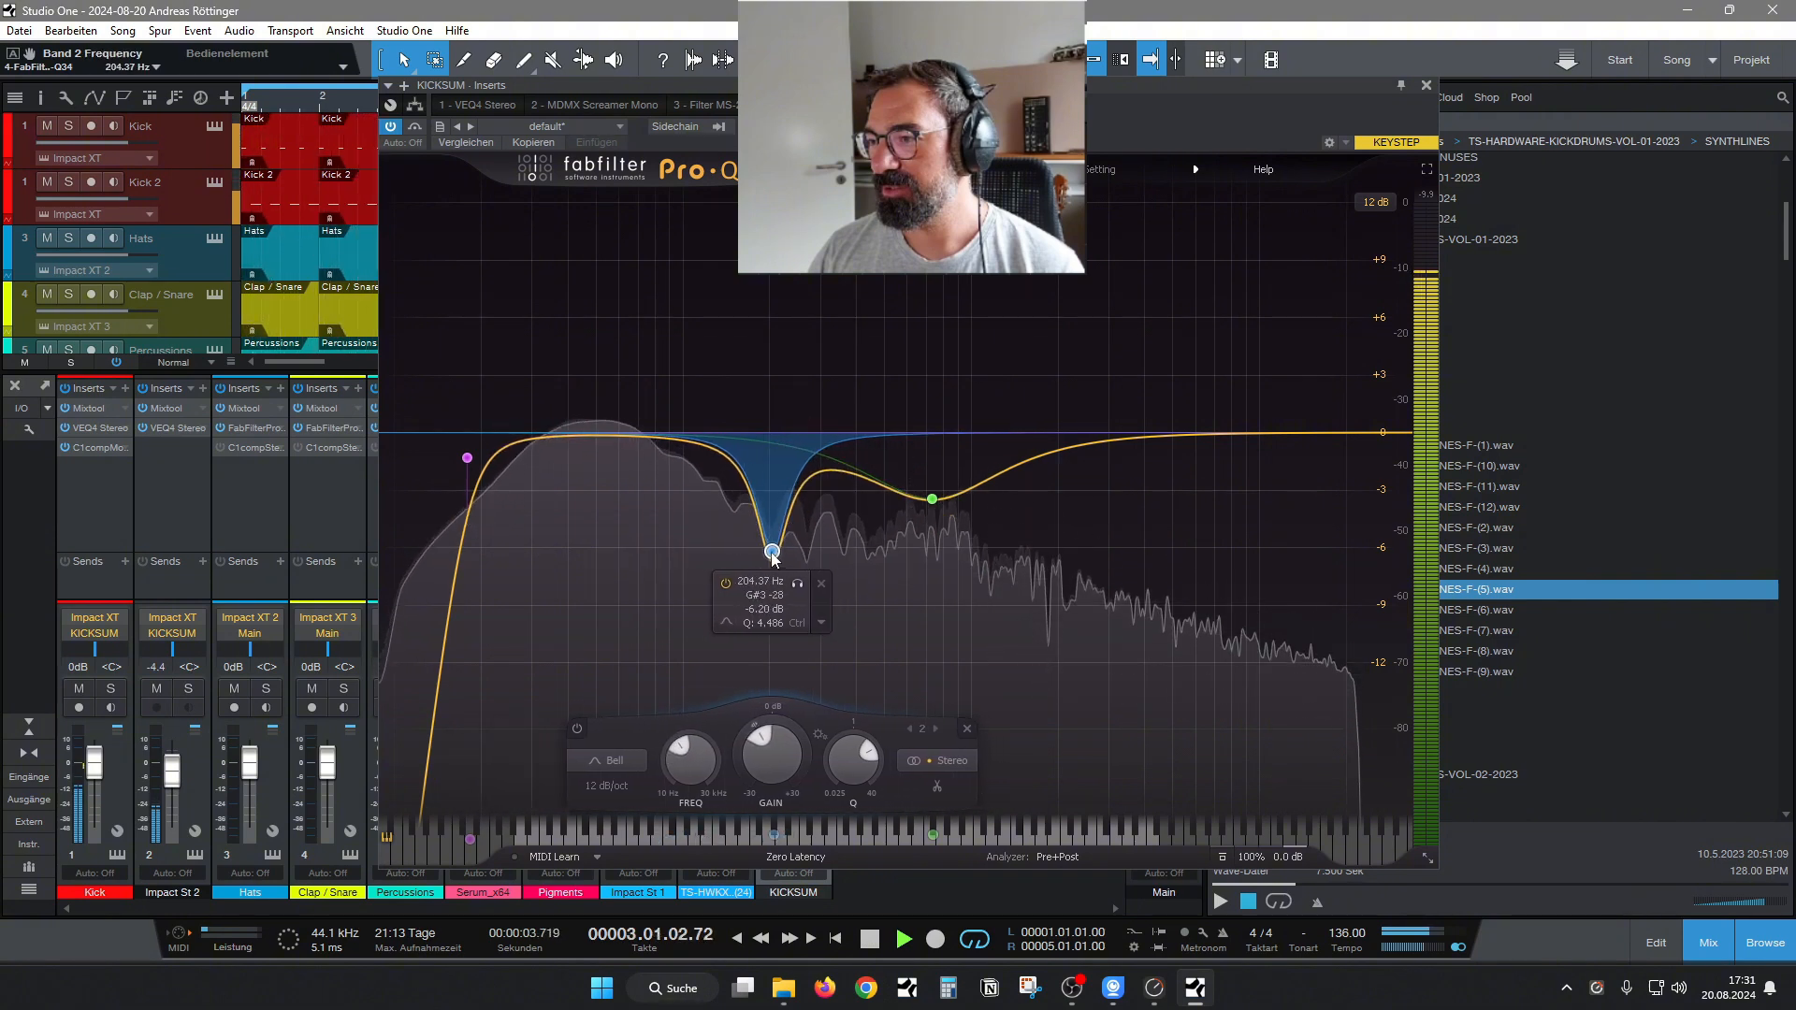
pyautogui.moveTo(852, 760); pyautogui.dragTo(852, 772)
pyautogui.moveTo(772, 554); pyautogui.dragTo(757, 511)
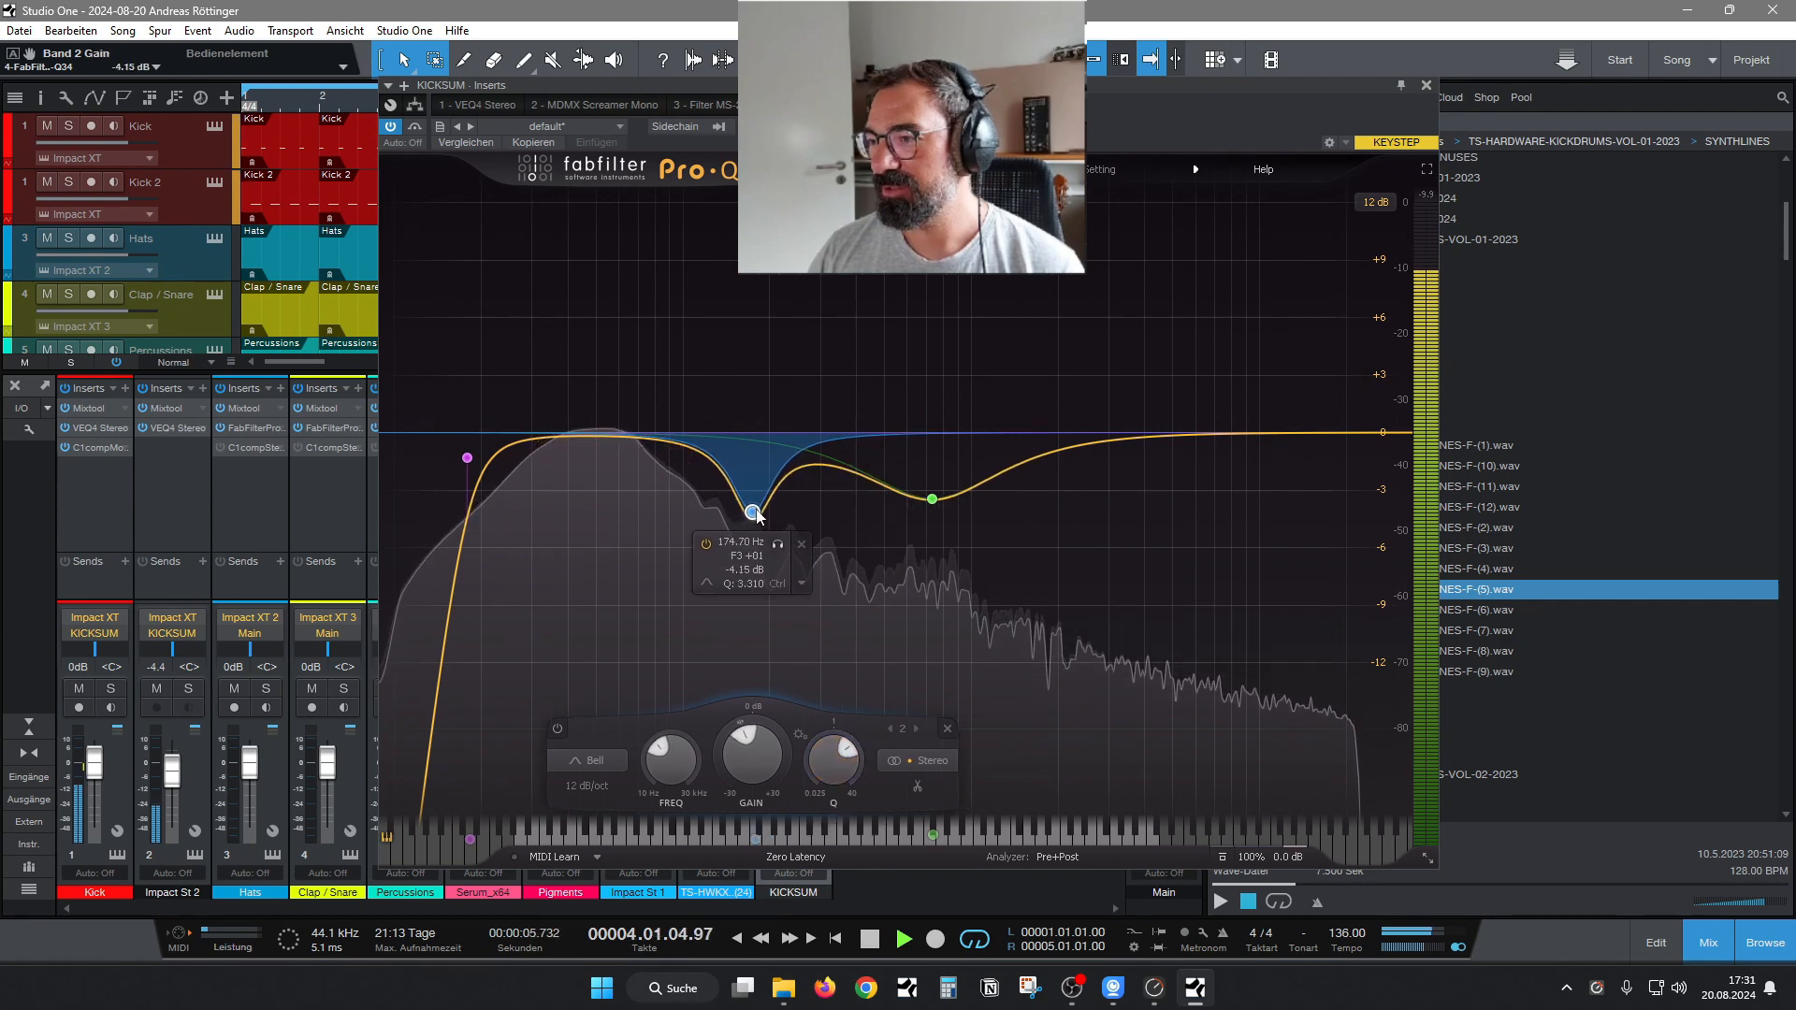
# Add a high cut near the upper end of the KICKSUM EQ curve, choosing its slope and adjusting its frequency.
pyautogui.click(1257, 441)
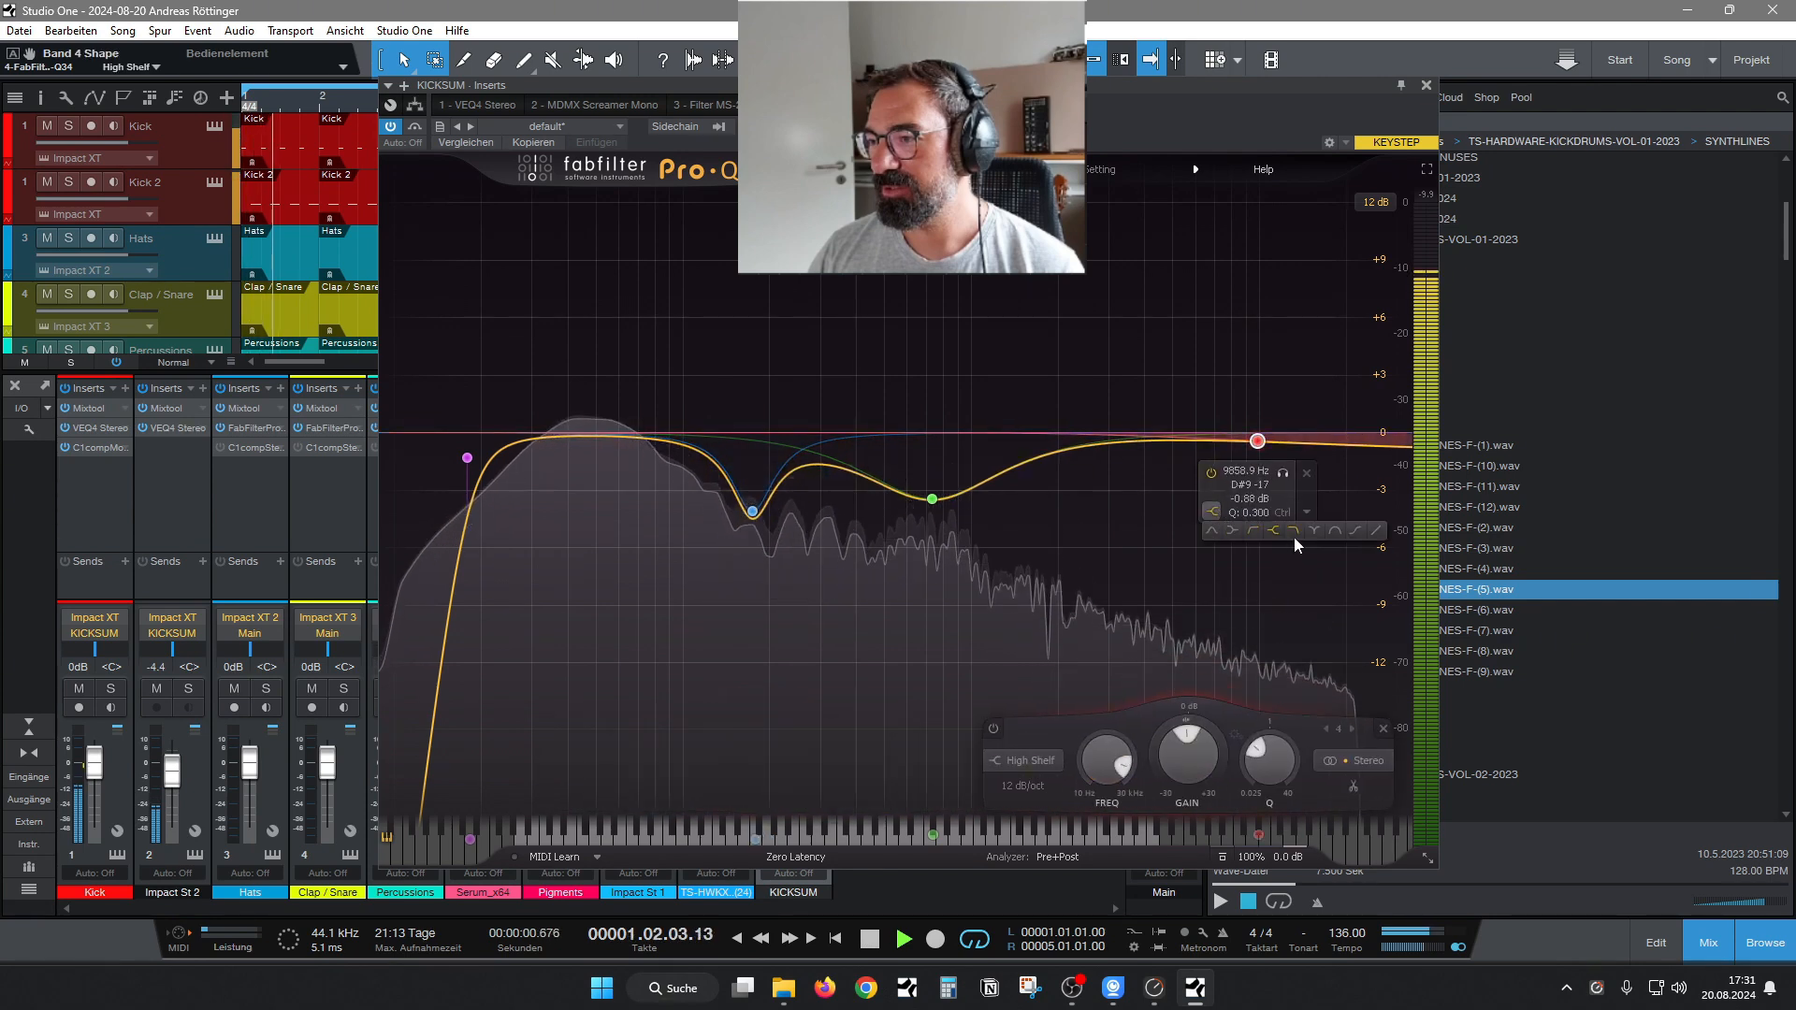
pyautogui.click(1294, 535)
pyautogui.click(1255, 588)
pyautogui.click(1279, 670)
pyautogui.moveTo(1260, 618); pyautogui.dragTo(1323, 470)
# Set the wide bell cut's gain to -3.07 dB, close the EQ, hide the mixer and stop playback.
pyautogui.moveTo(1042, 458); pyautogui.dragTo(939, 494)
pyautogui.press('Escape')
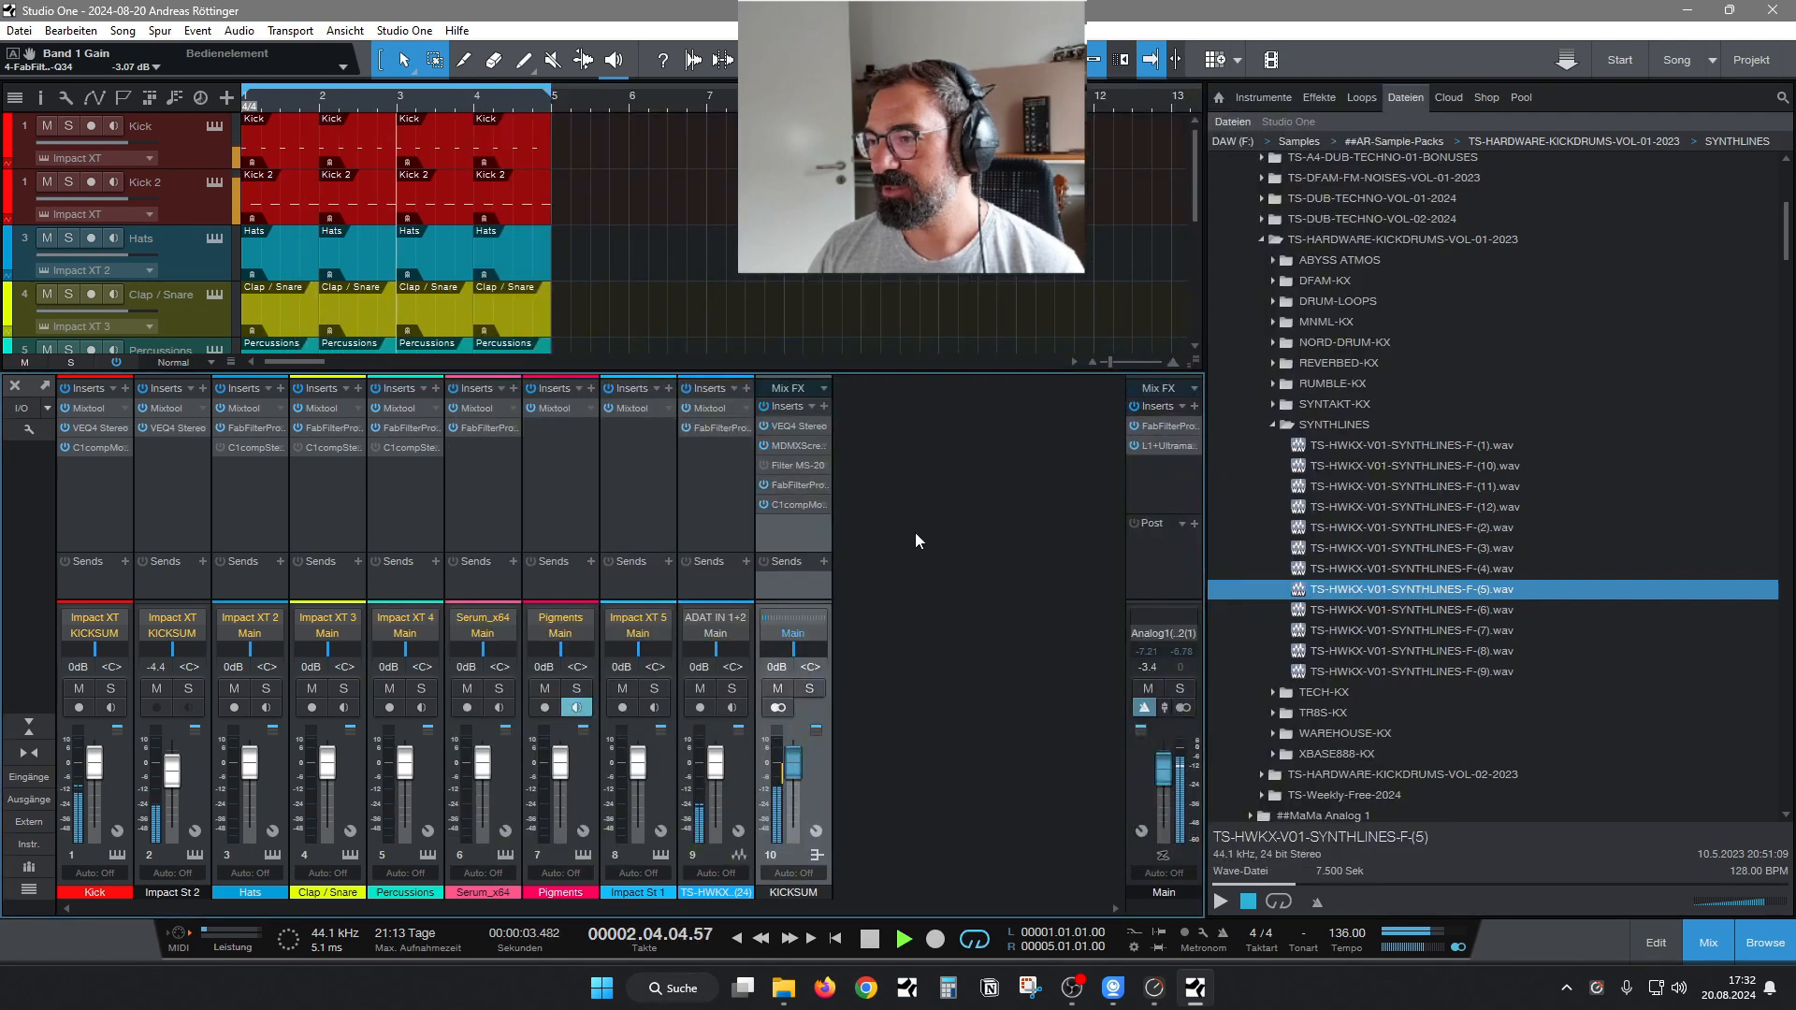
pyautogui.click(1715, 951)
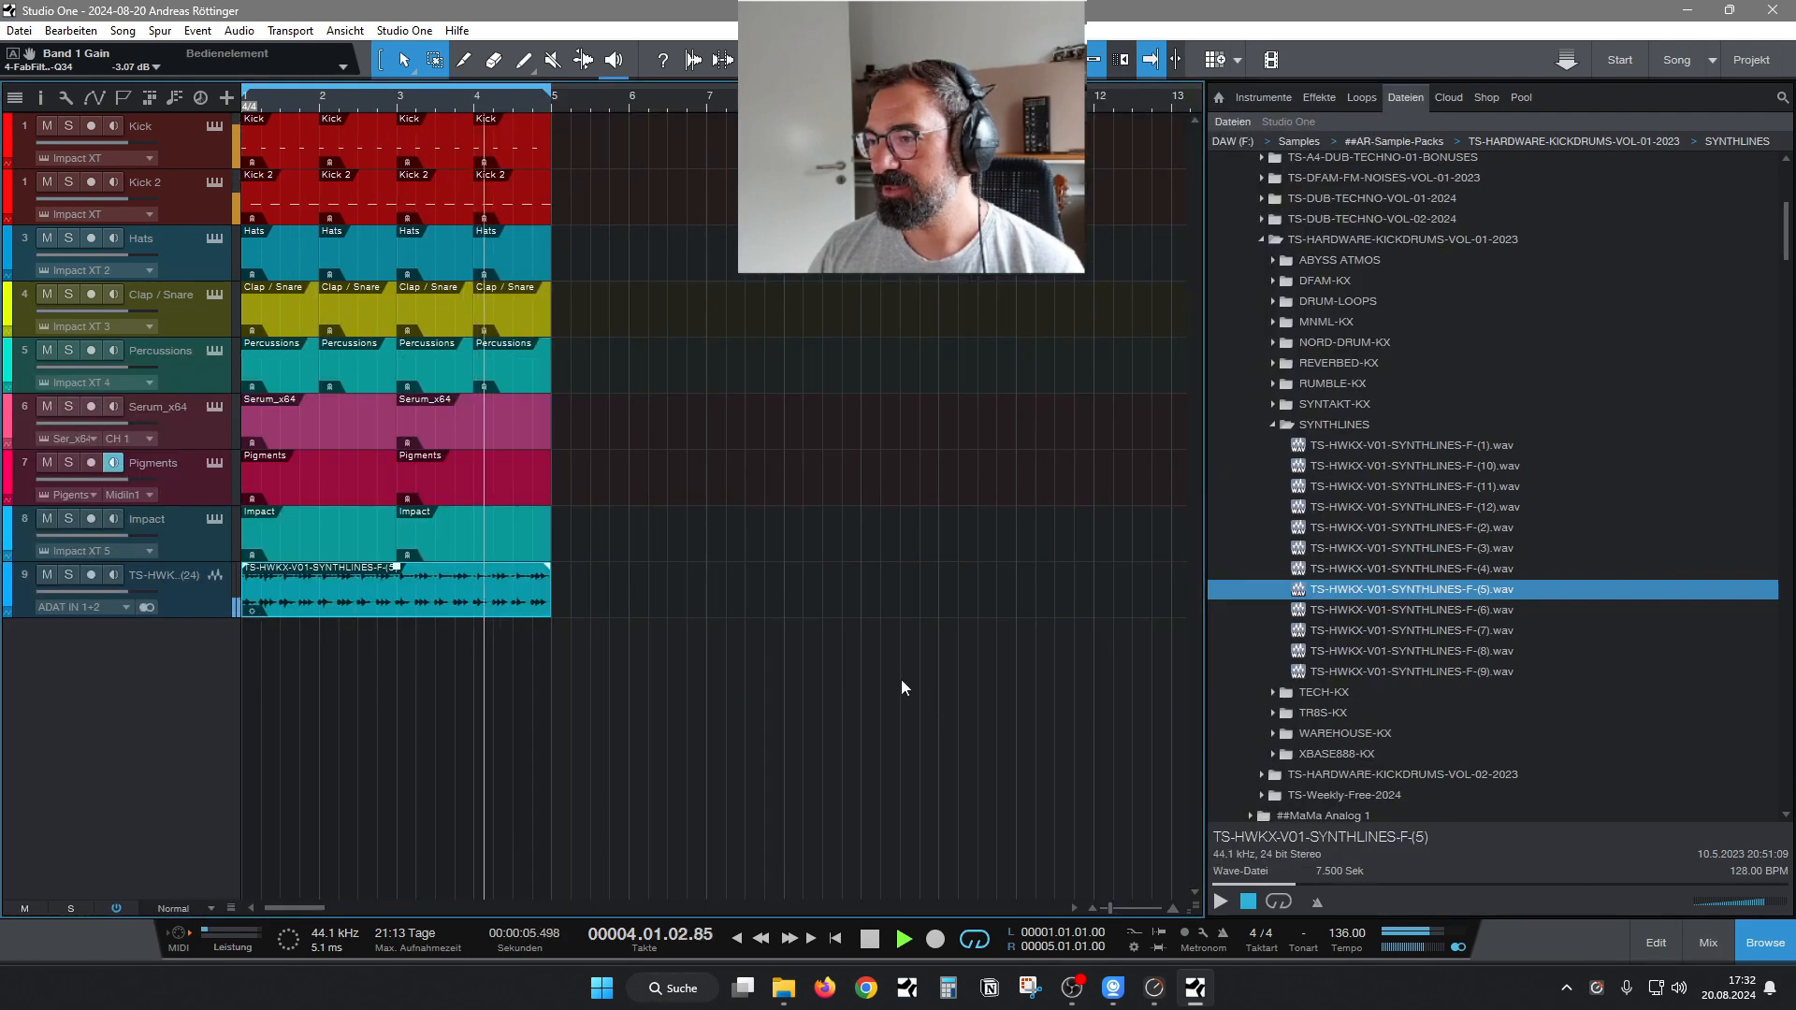
pyautogui.press('space')
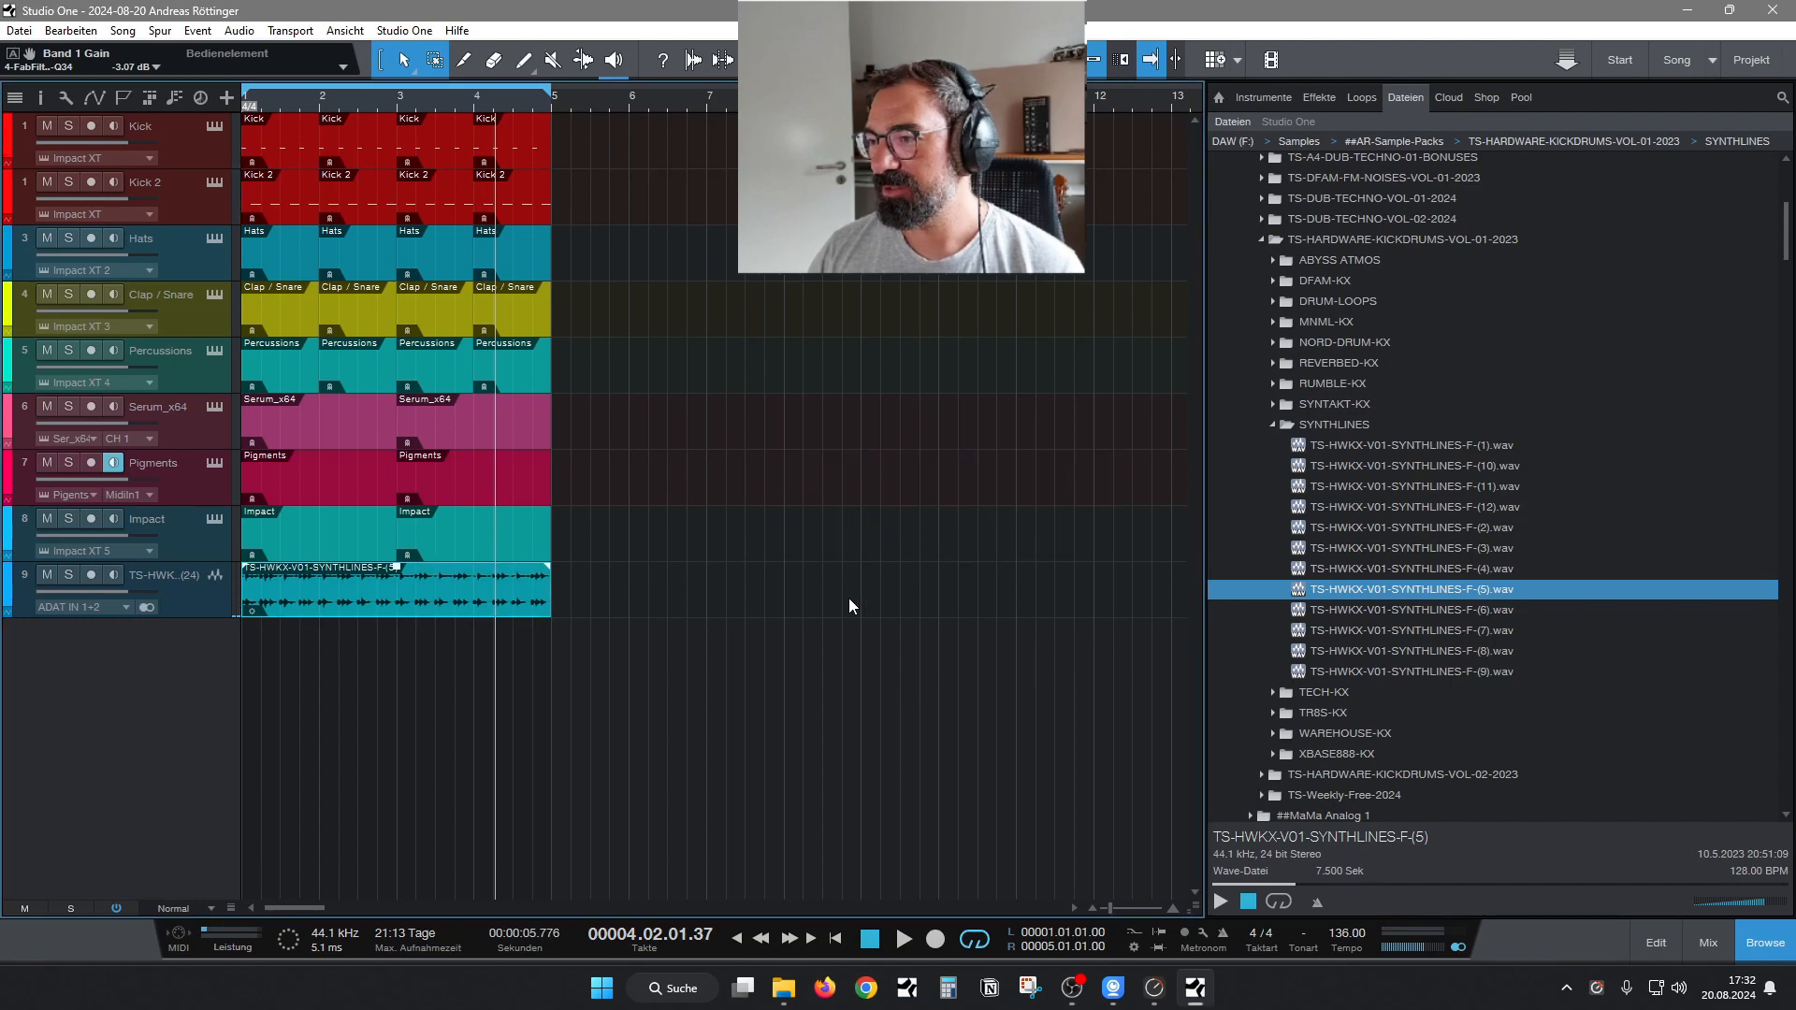
pyautogui.click(22, 31)
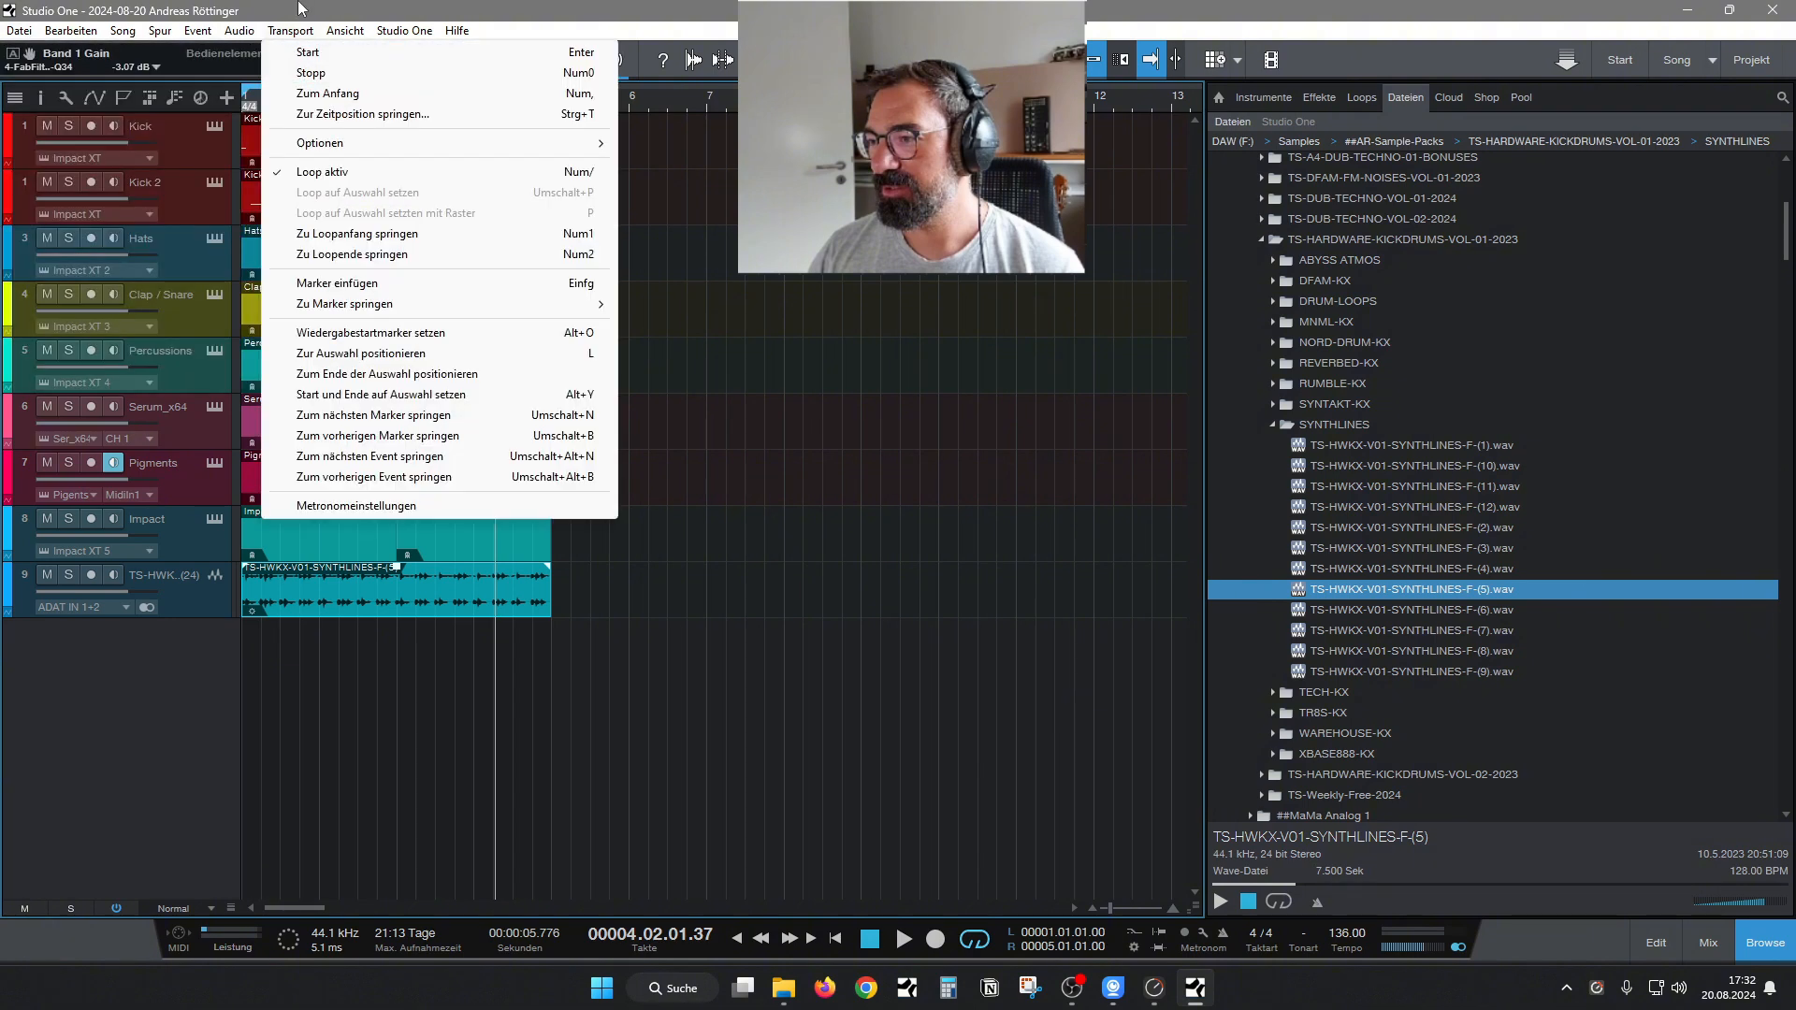
pyautogui.click(343, 647)
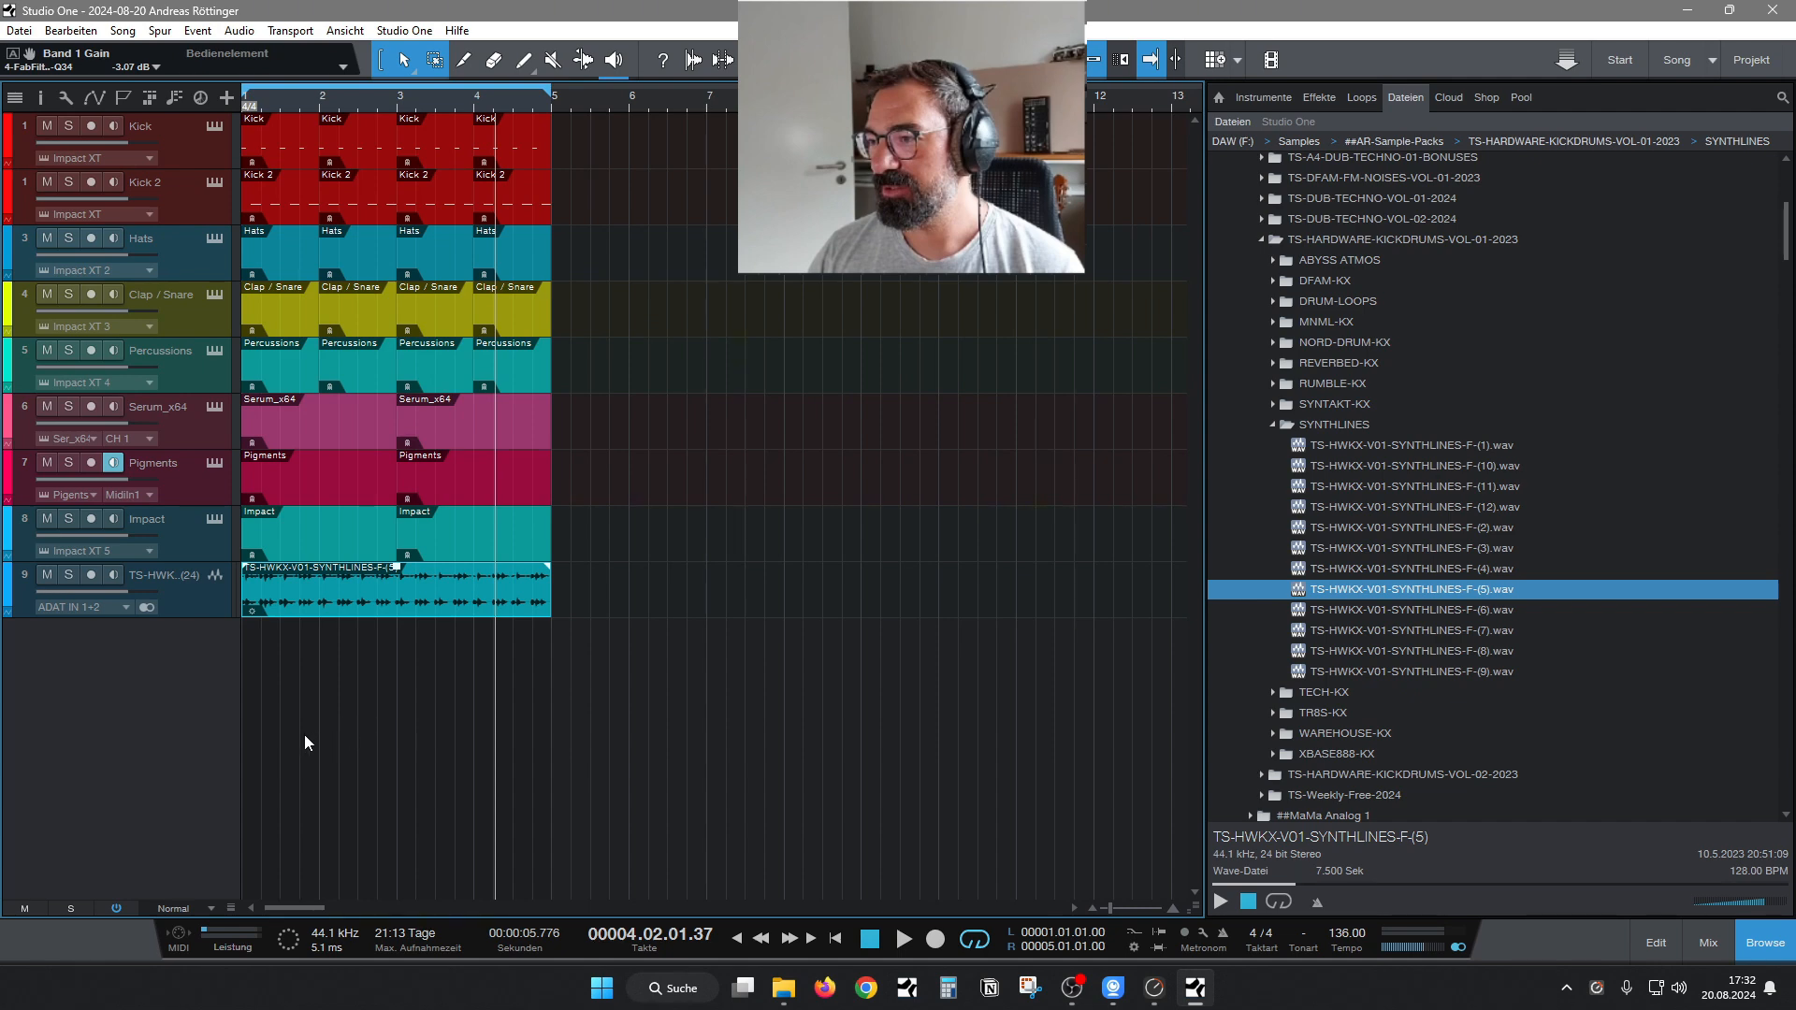
pyautogui.click(18, 30)
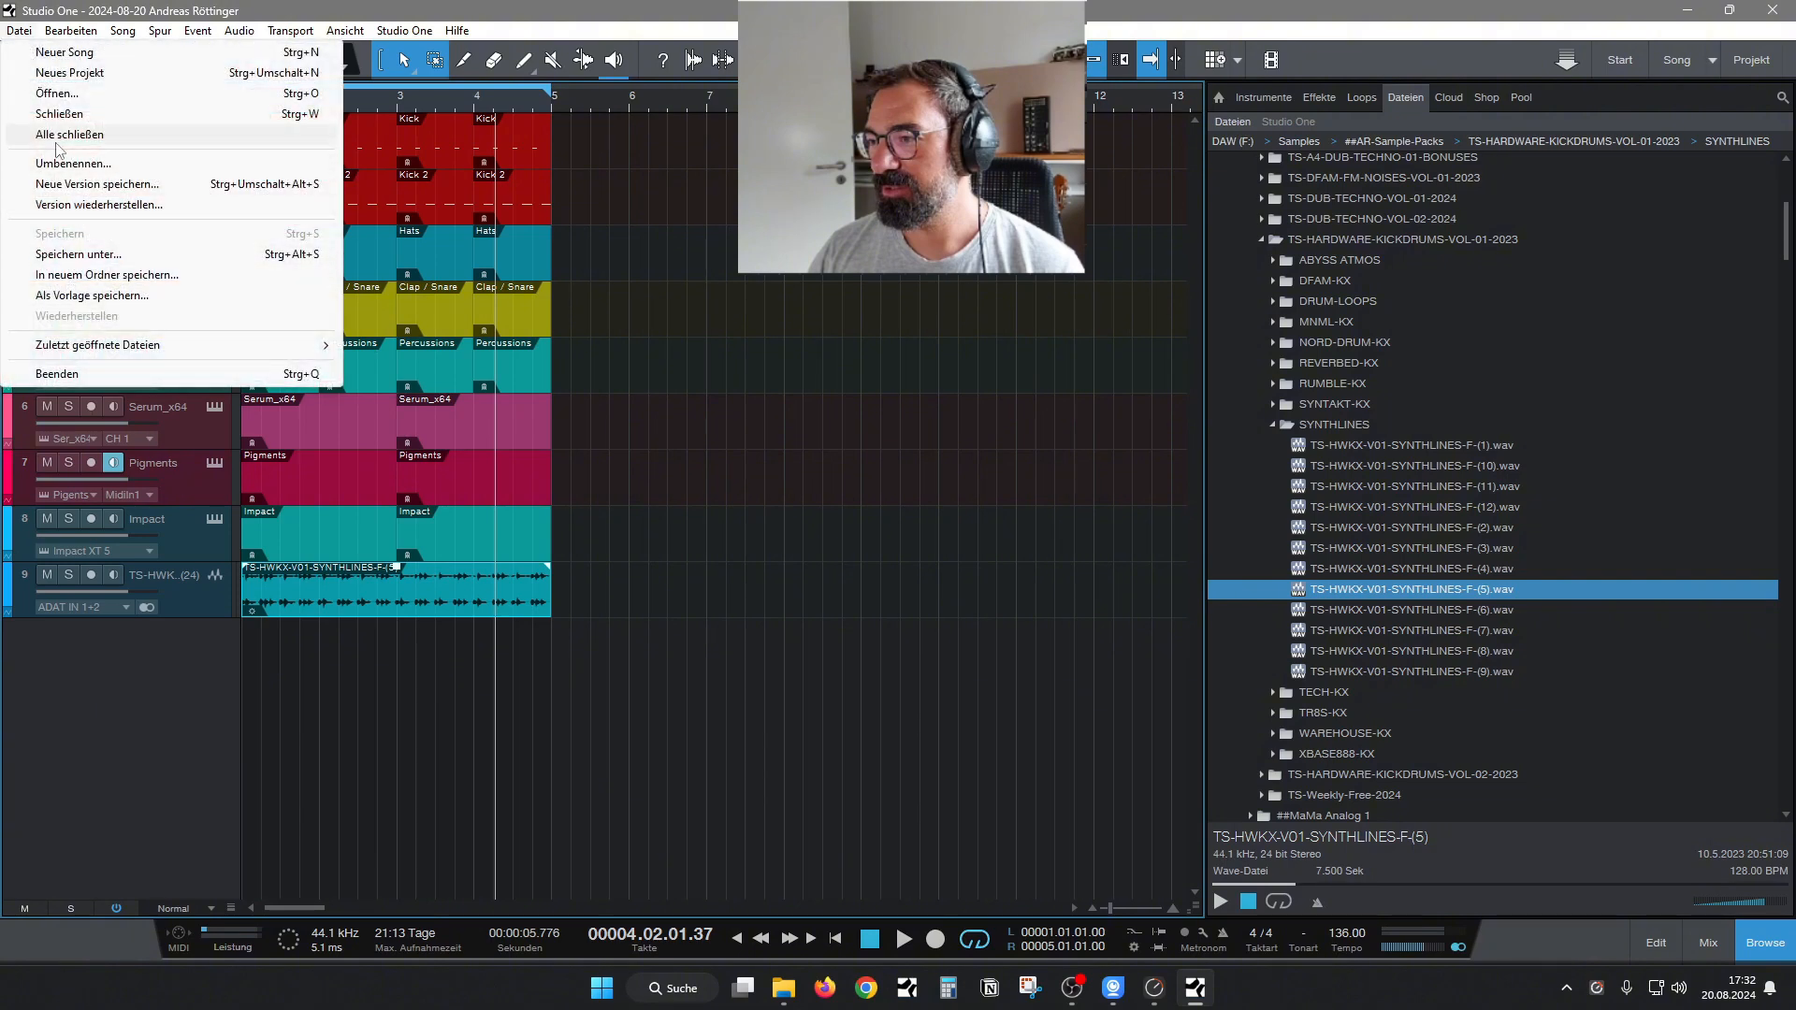
pyautogui.click(101, 642)
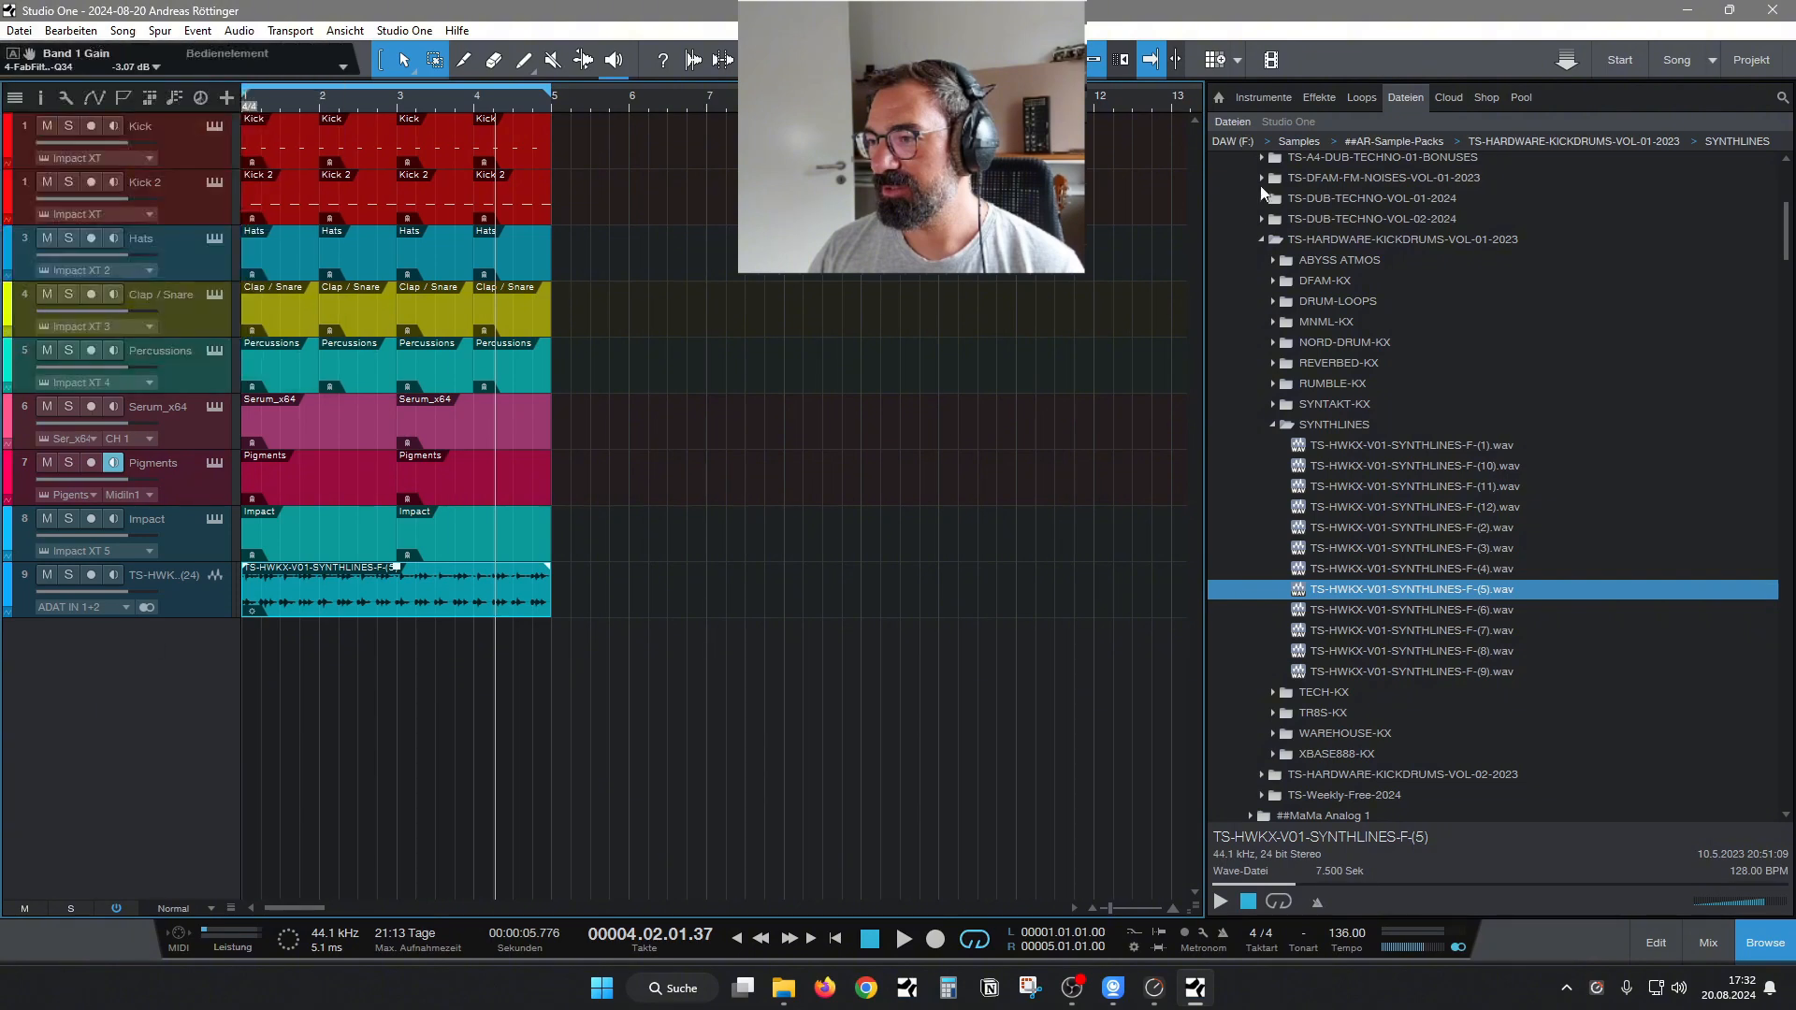
# Show the instrument browser and move the four-bar loop range to bars 5 to 9, undoing the stray part on the Kick track.
pyautogui.click(1266, 99)
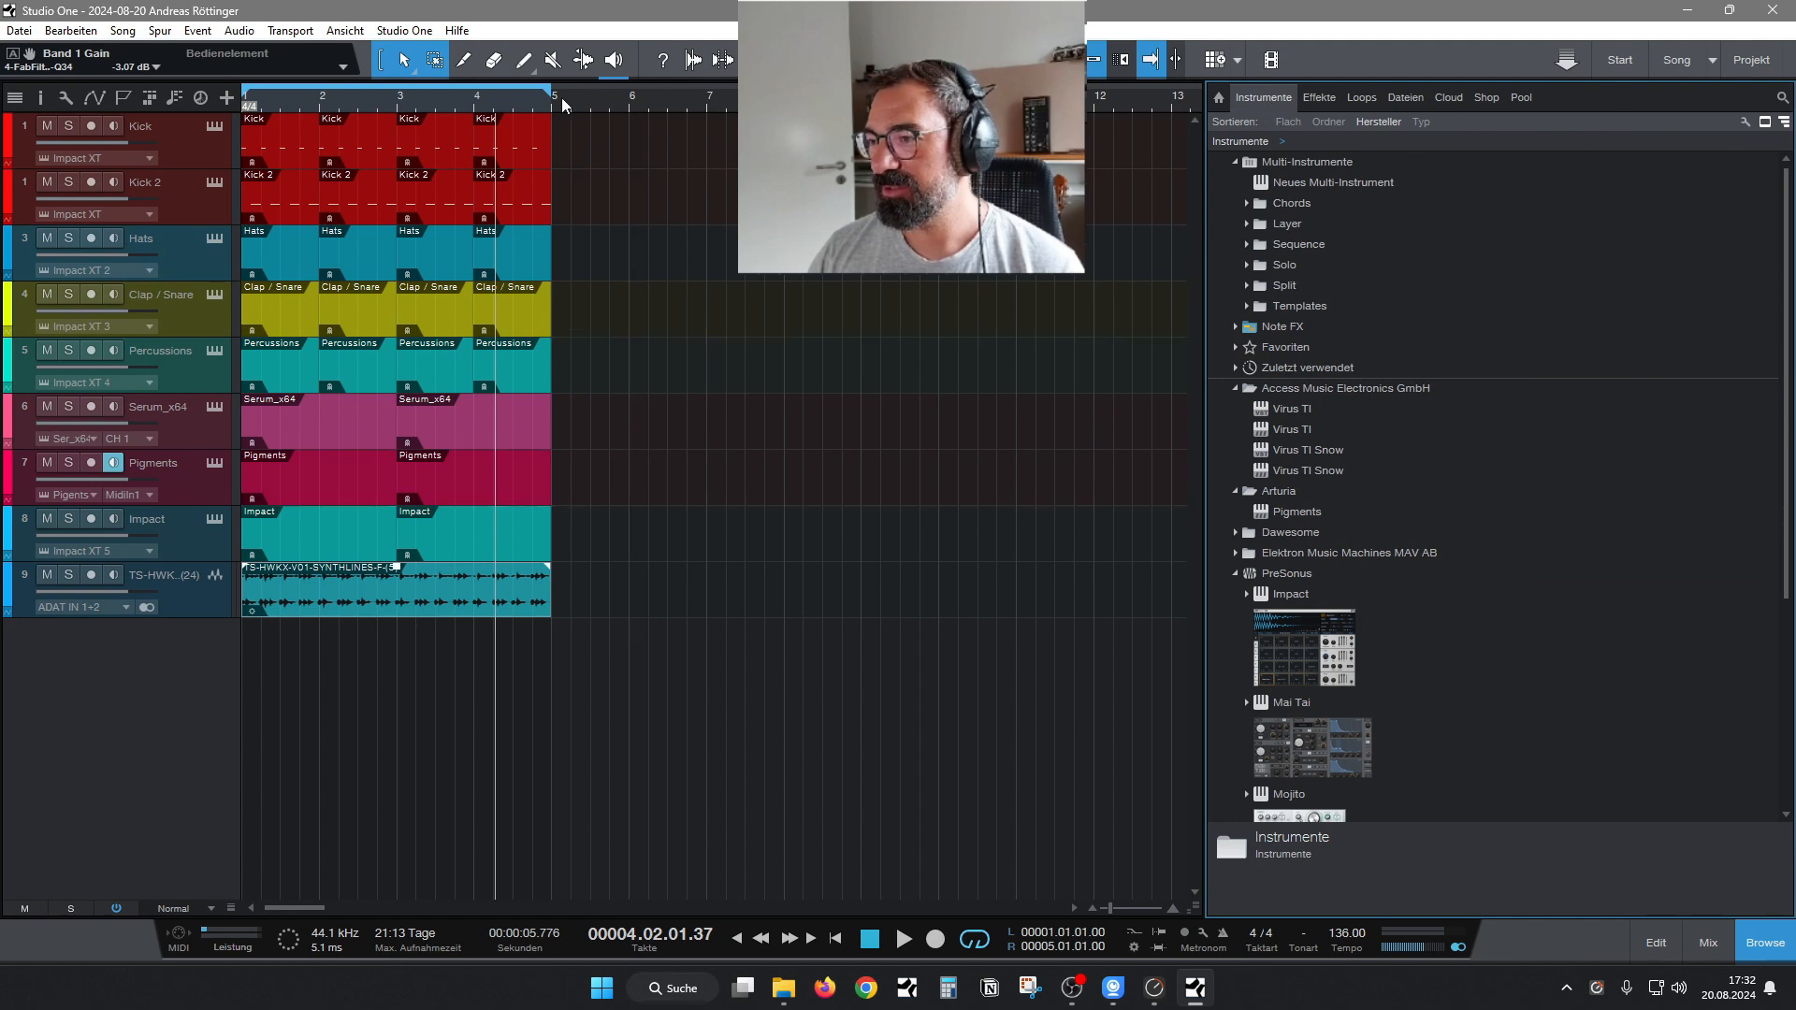
pyautogui.moveTo(540, 95); pyautogui.dragTo(569, 95)
pyautogui.moveTo(795, 95); pyautogui.dragTo(862, 96)
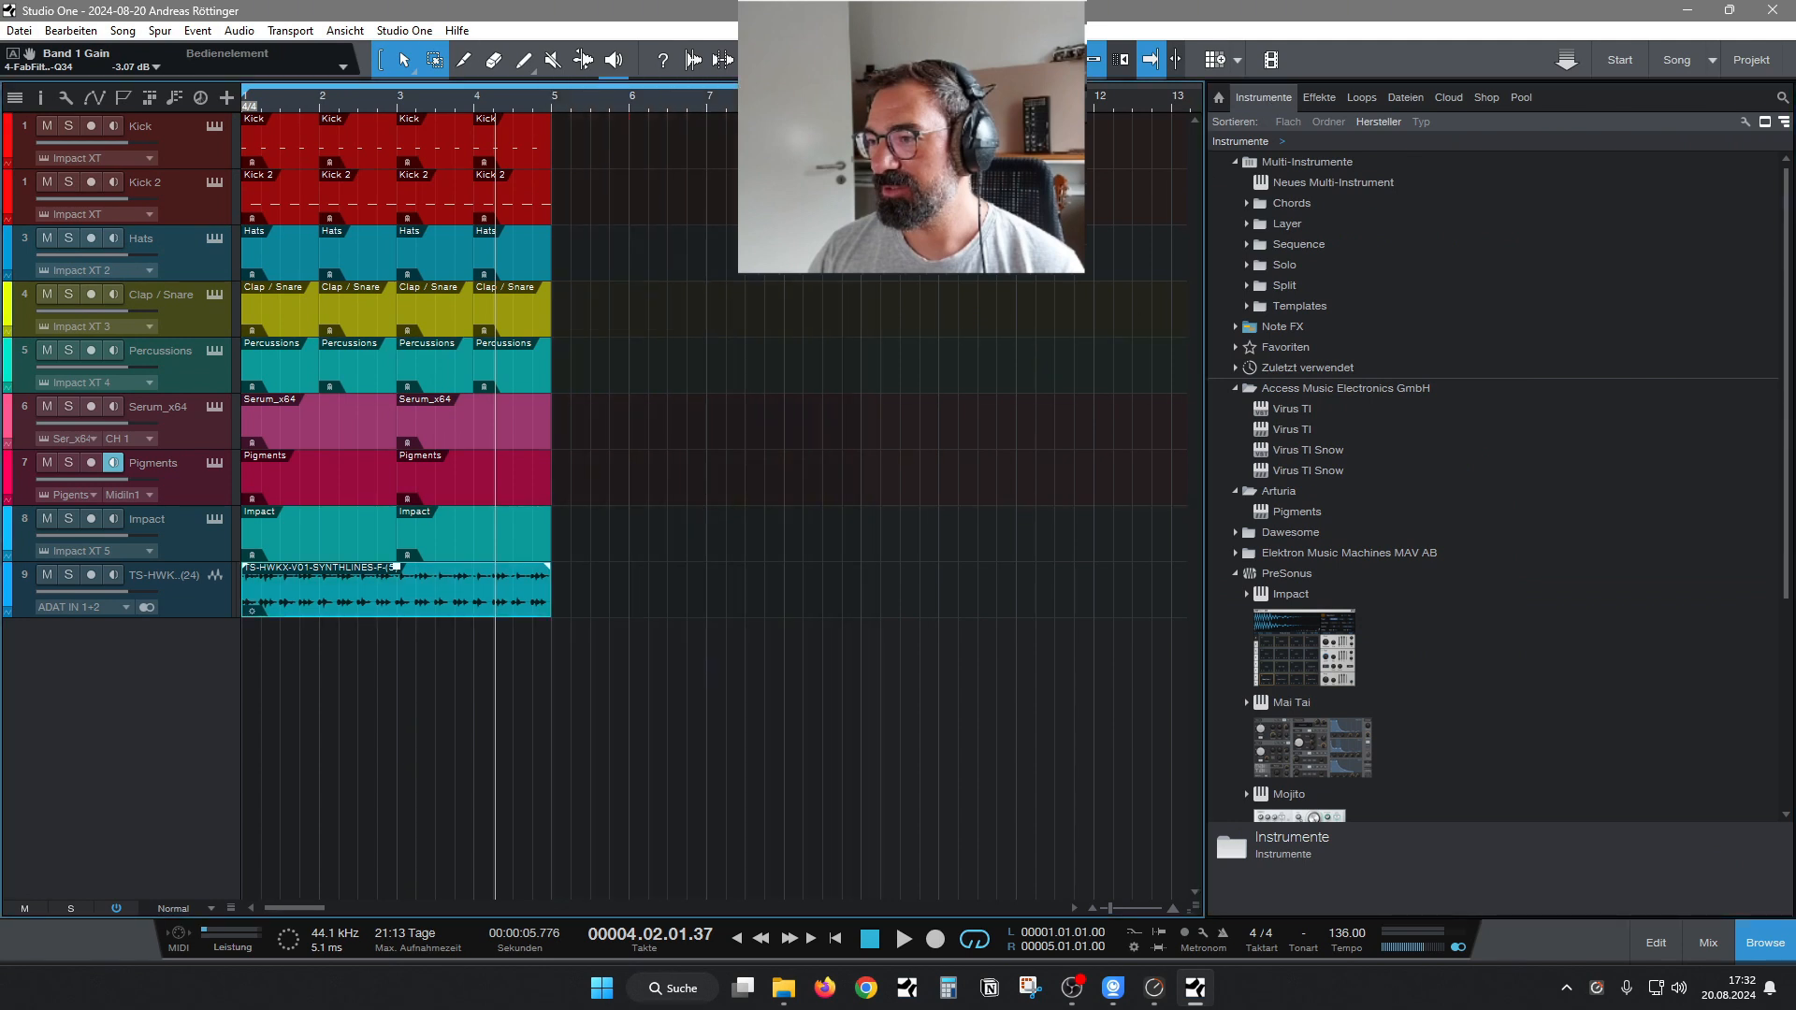
pyautogui.moveTo(248, 90); pyautogui.dragTo(555, 133)
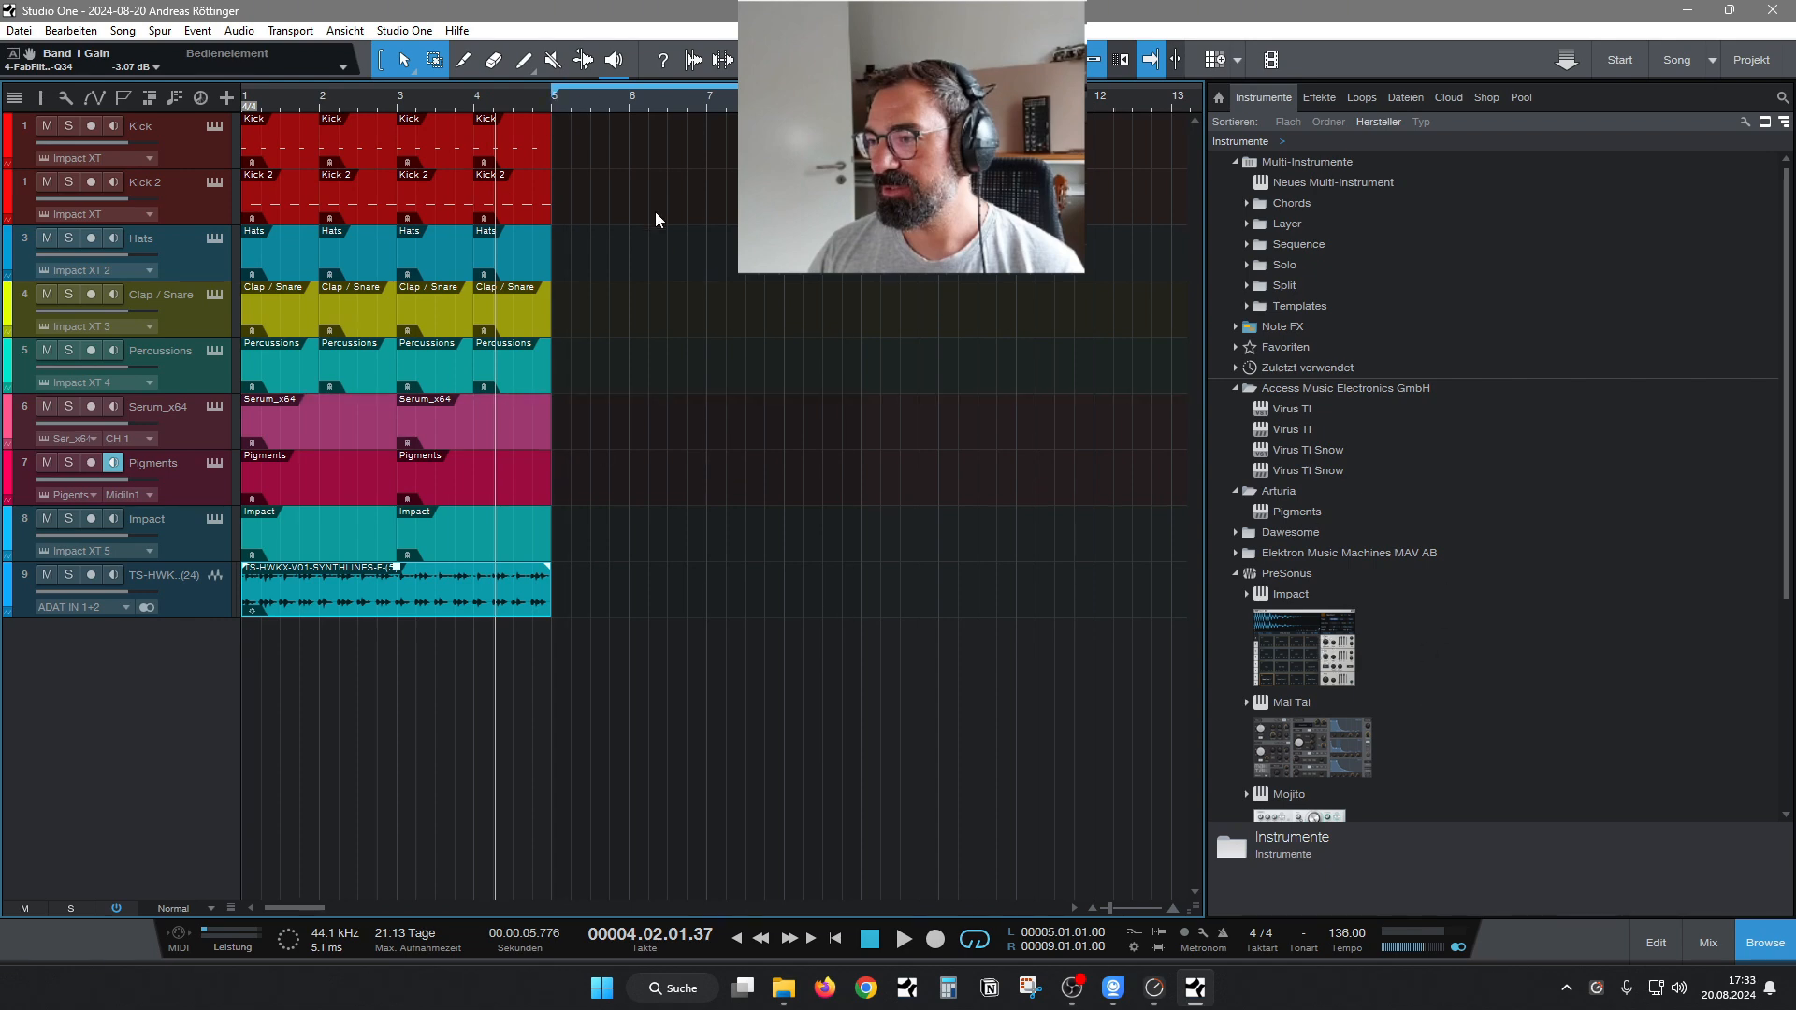
pyautogui.doubleClick(565, 163)
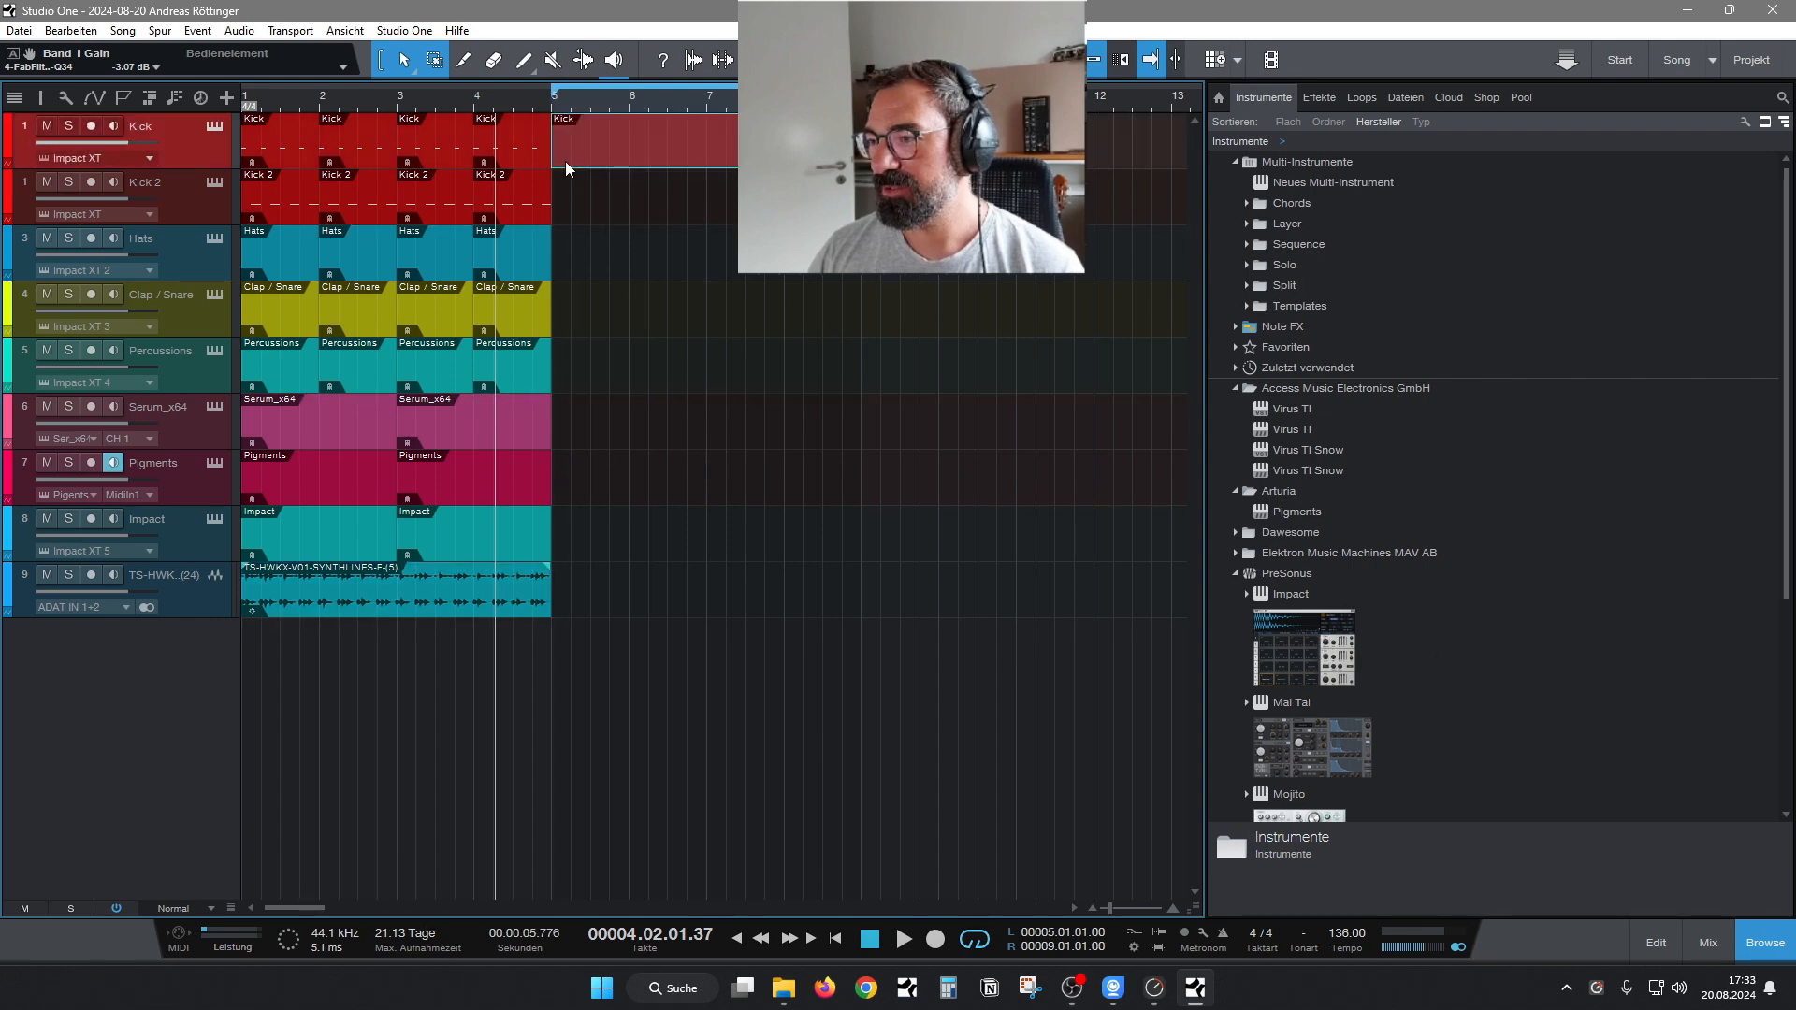
pyautogui.hotkey('ctrl', 'z')
# Add an Impact instrument track below Kick 2 and fill bars 5 to 8 with duplicated one-bar parts.
pyautogui.moveTo(1314, 671); pyautogui.dragTo(214, 236)
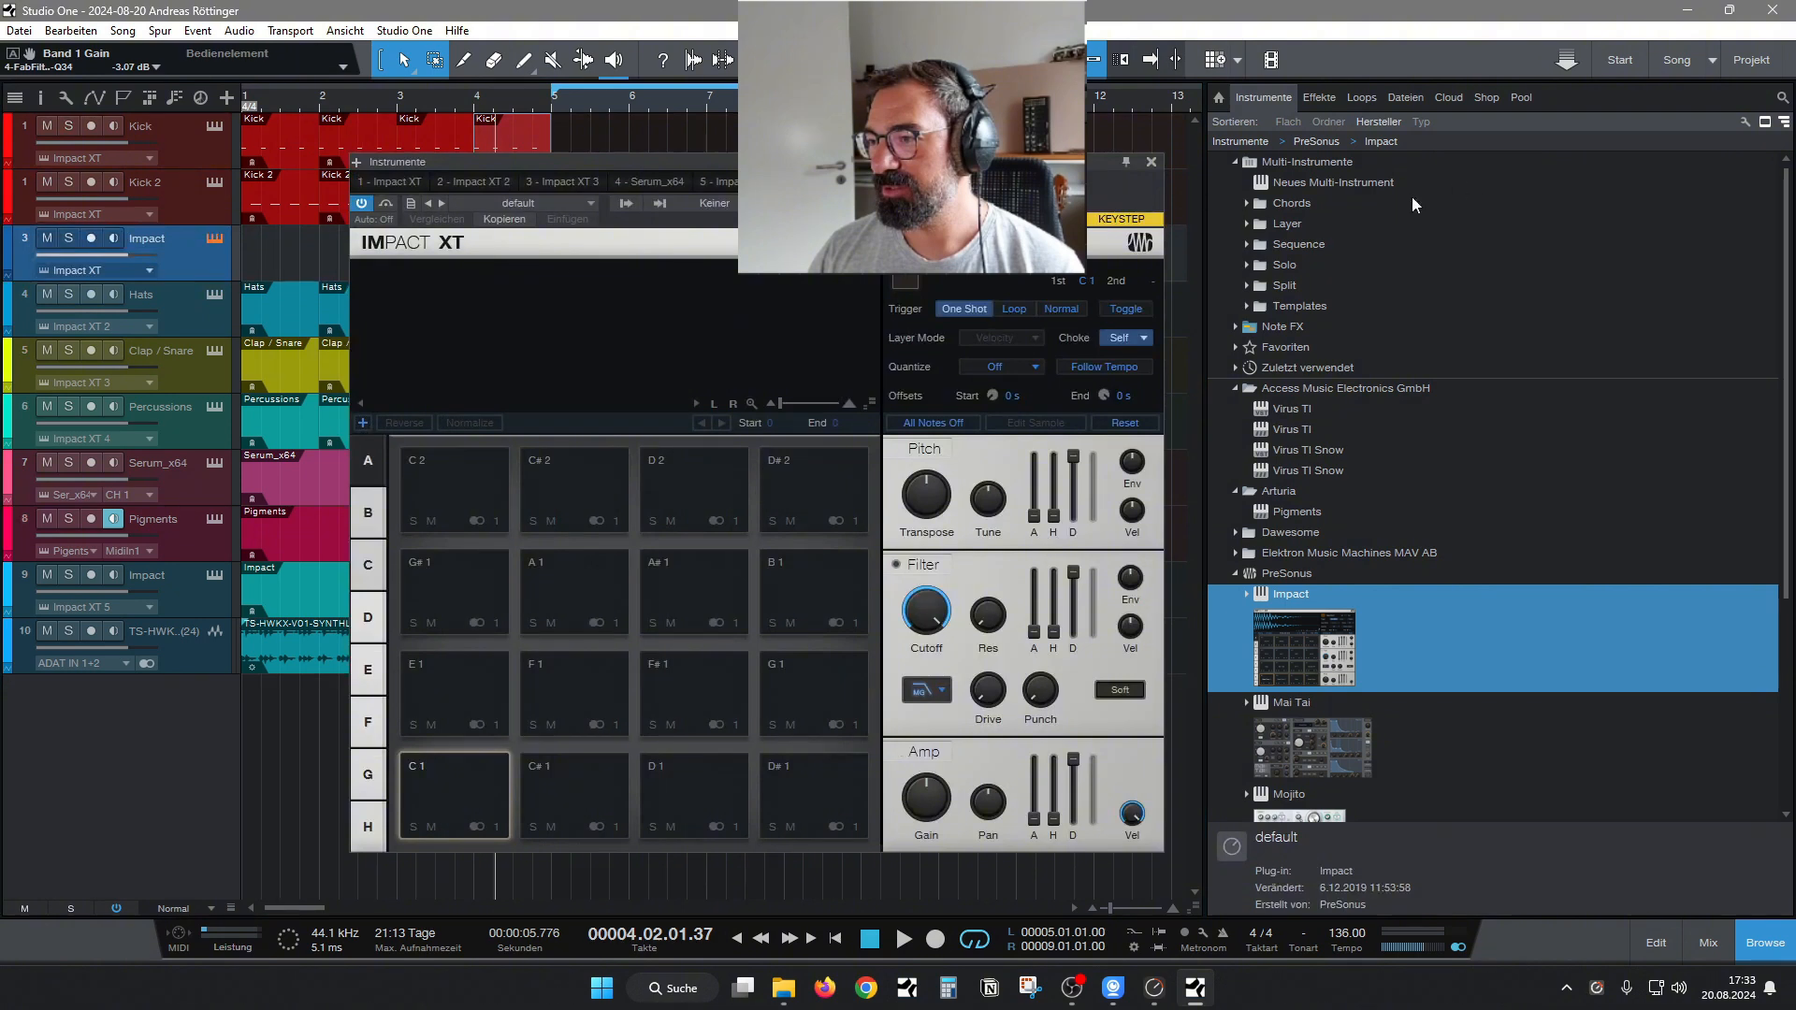
pyautogui.click(1151, 163)
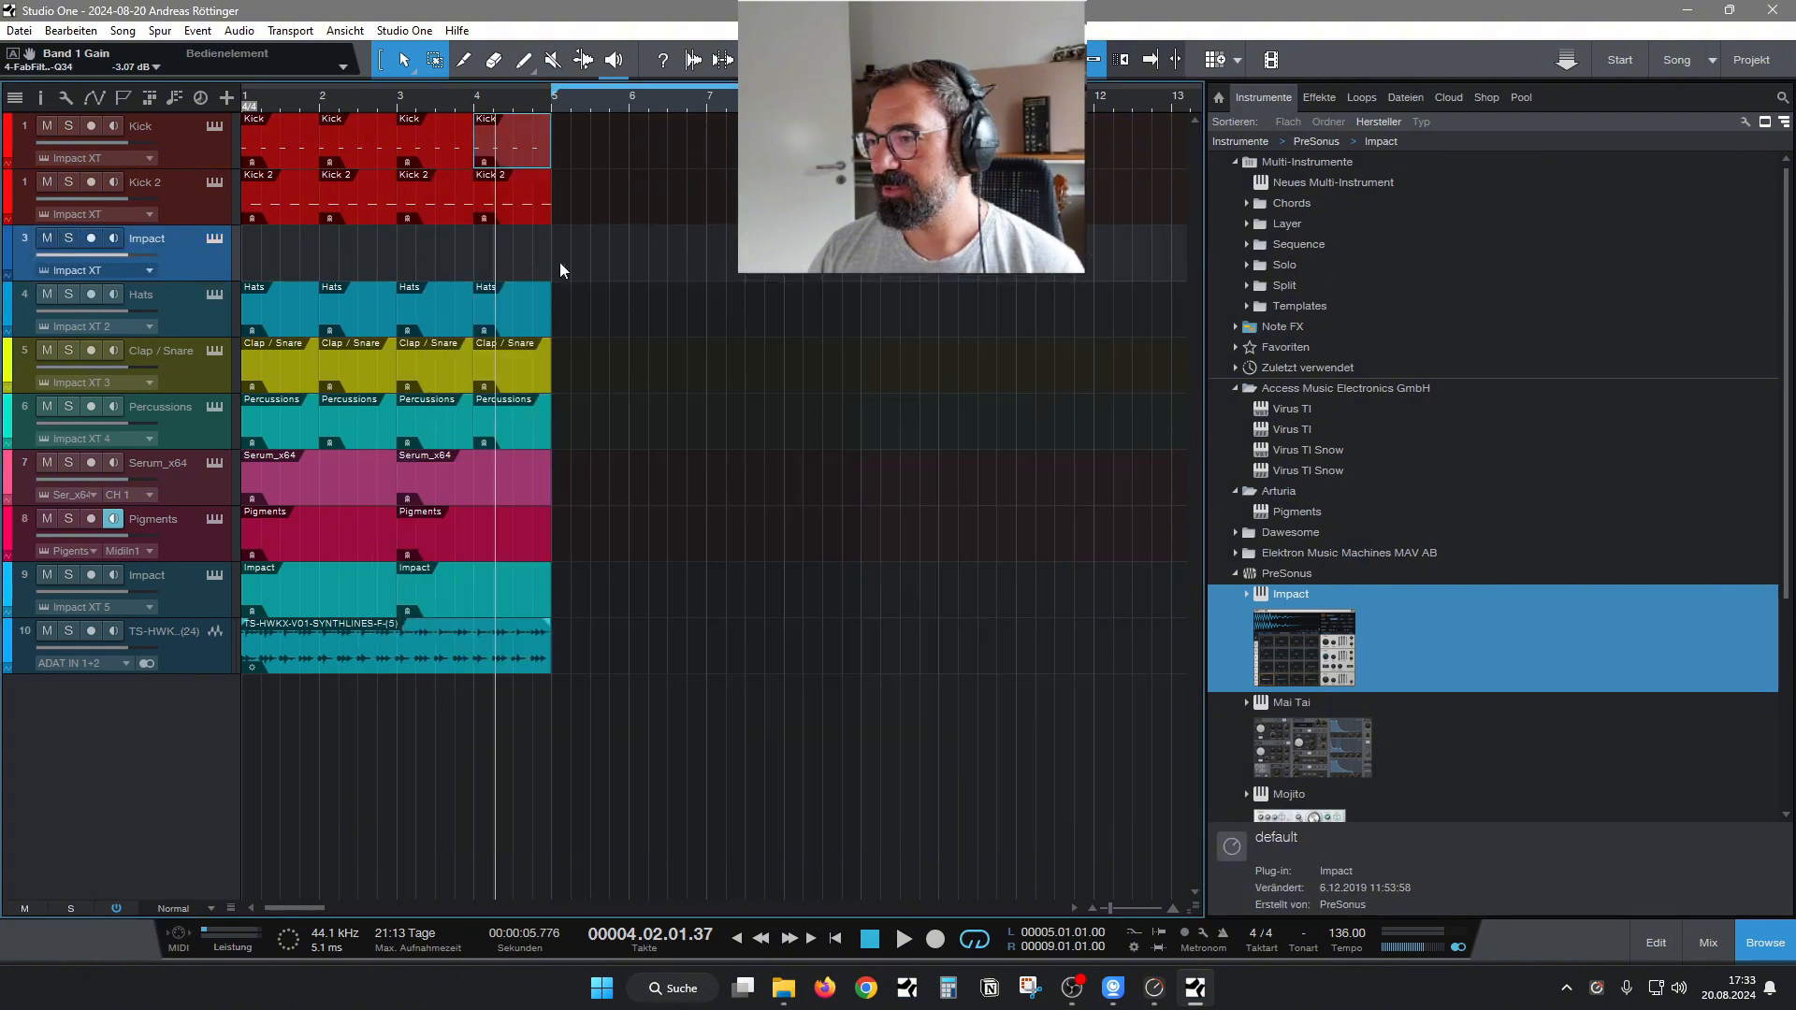
pyautogui.moveTo(559, 269); pyautogui.dragTo(625, 270)
pyautogui.press('d')
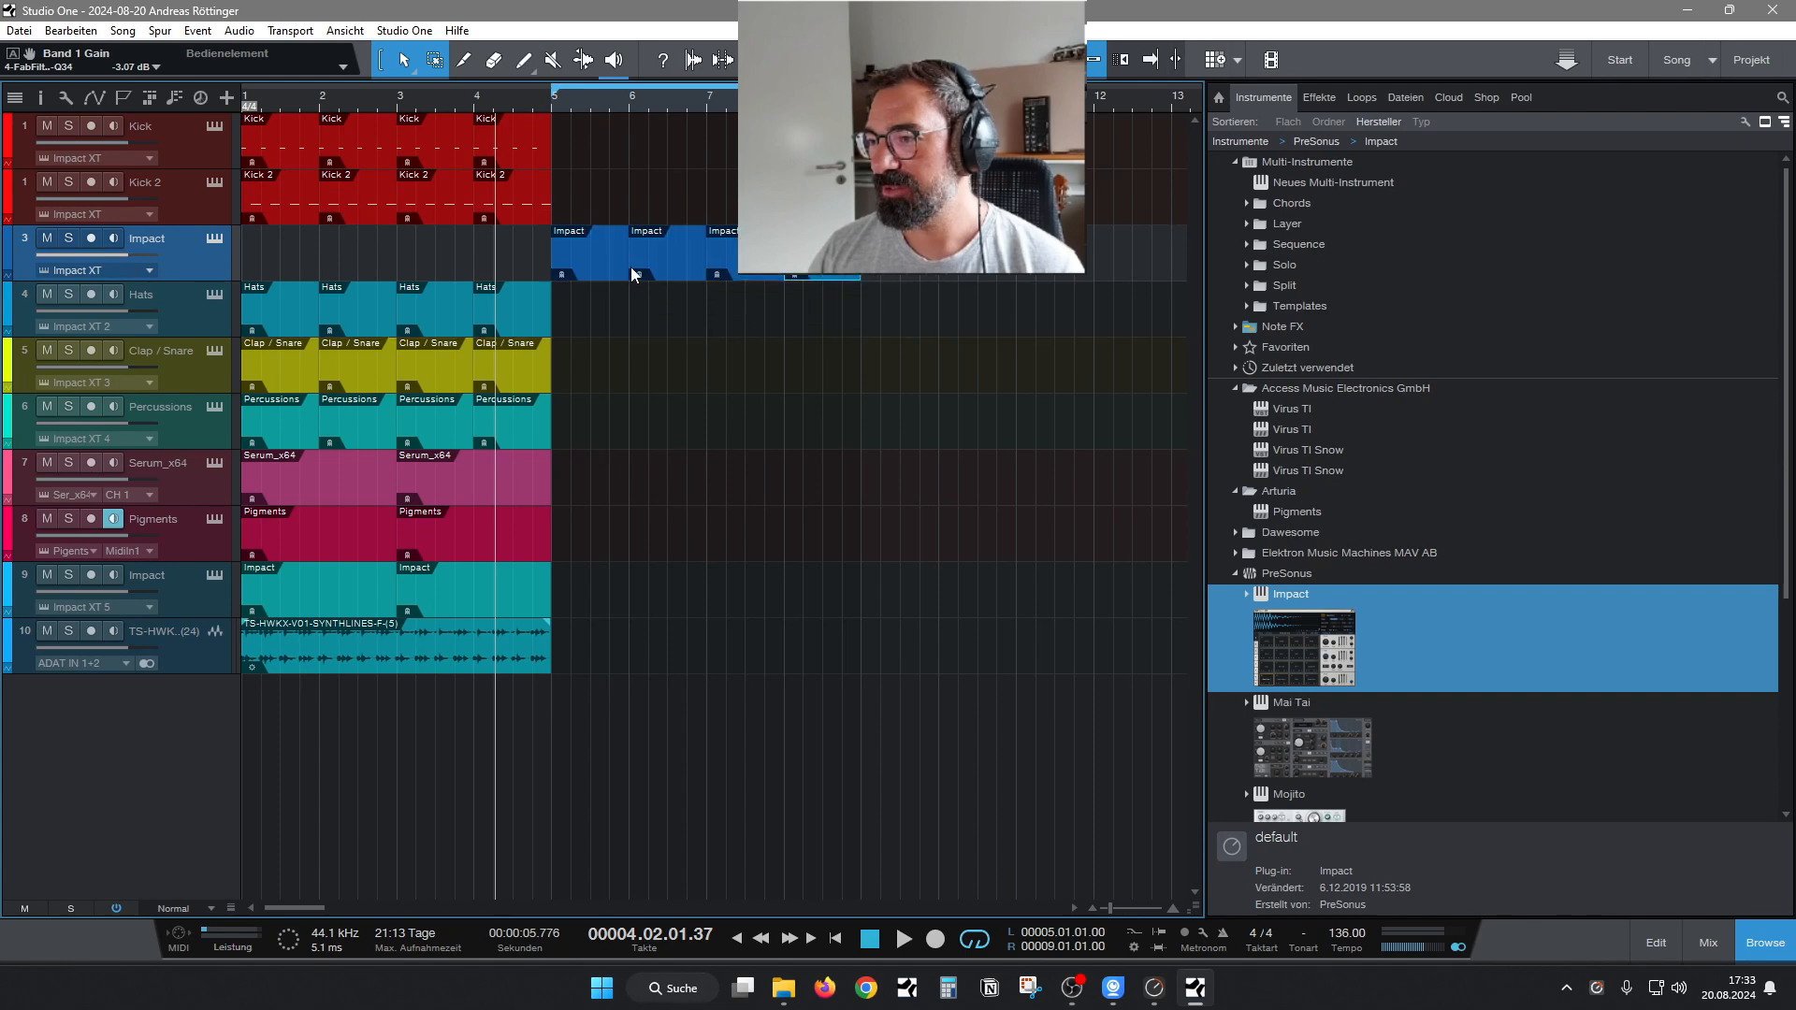
# Duplicate the new Impact track, and copy the Kick channel's Mixtool and C1 comp inserts to the new Impact channel in the mixer.
pyautogui.rightClick(206, 270)
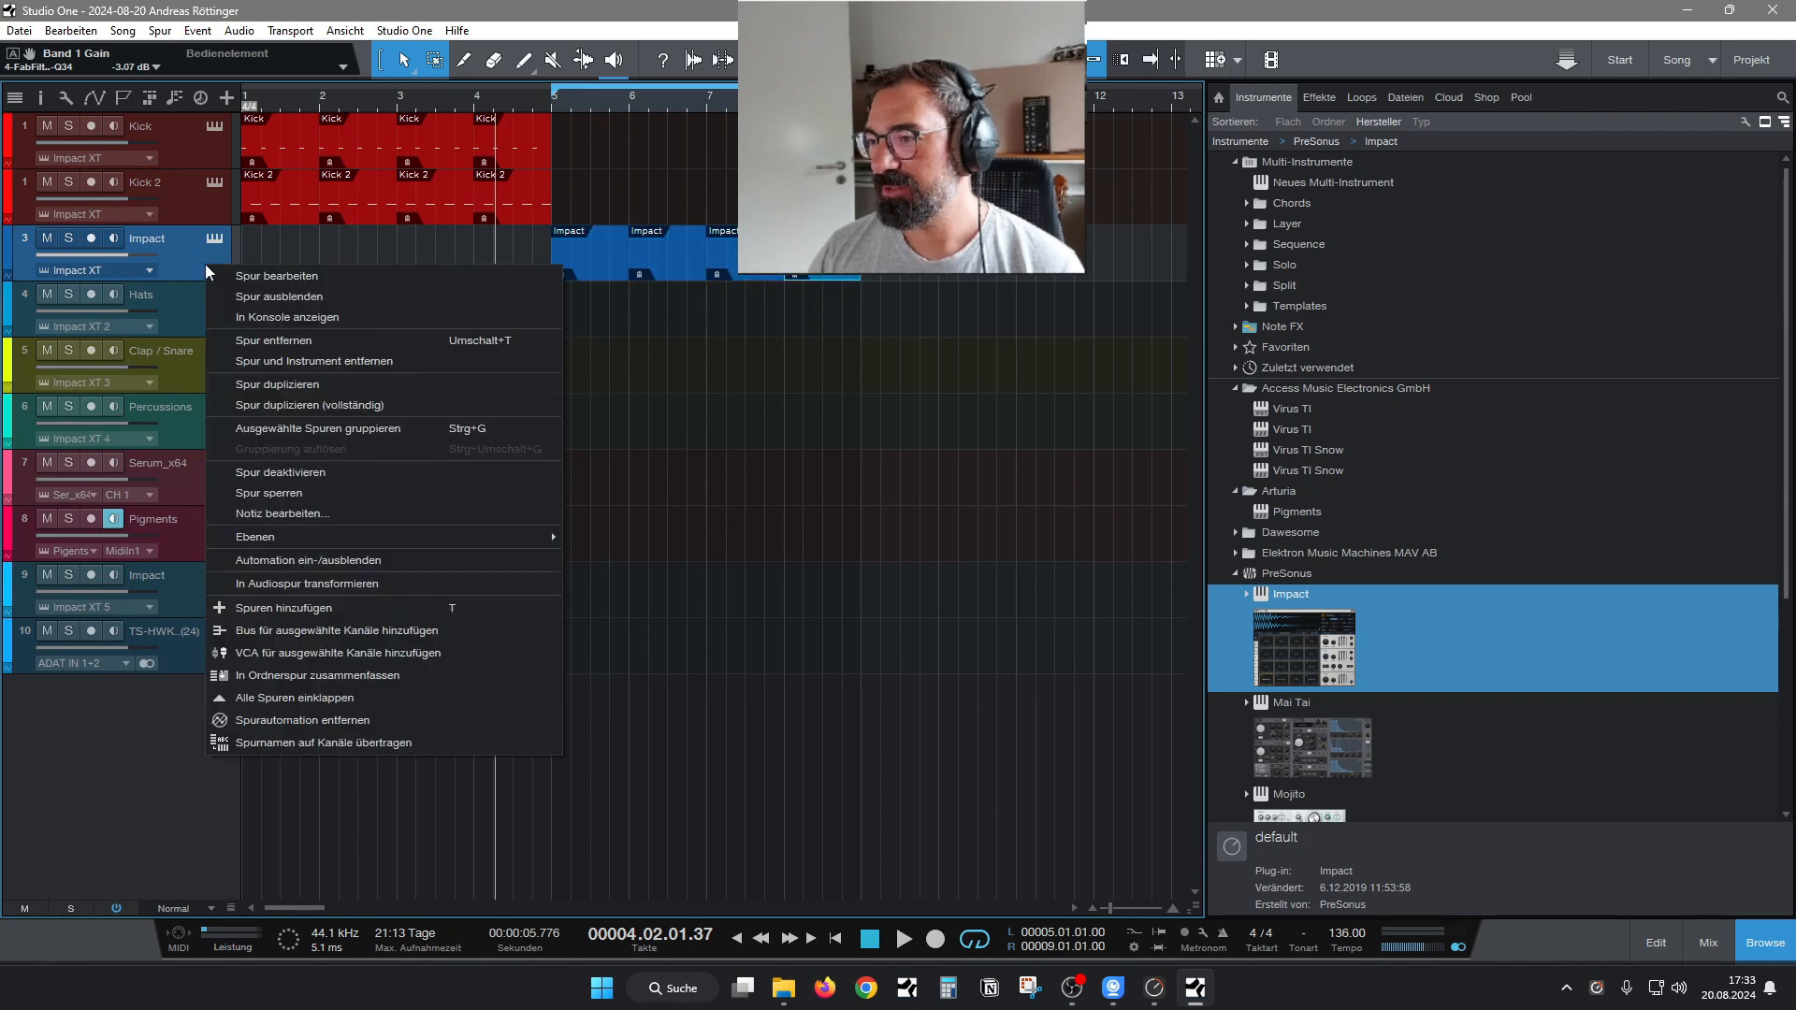
pyautogui.click(233, 384)
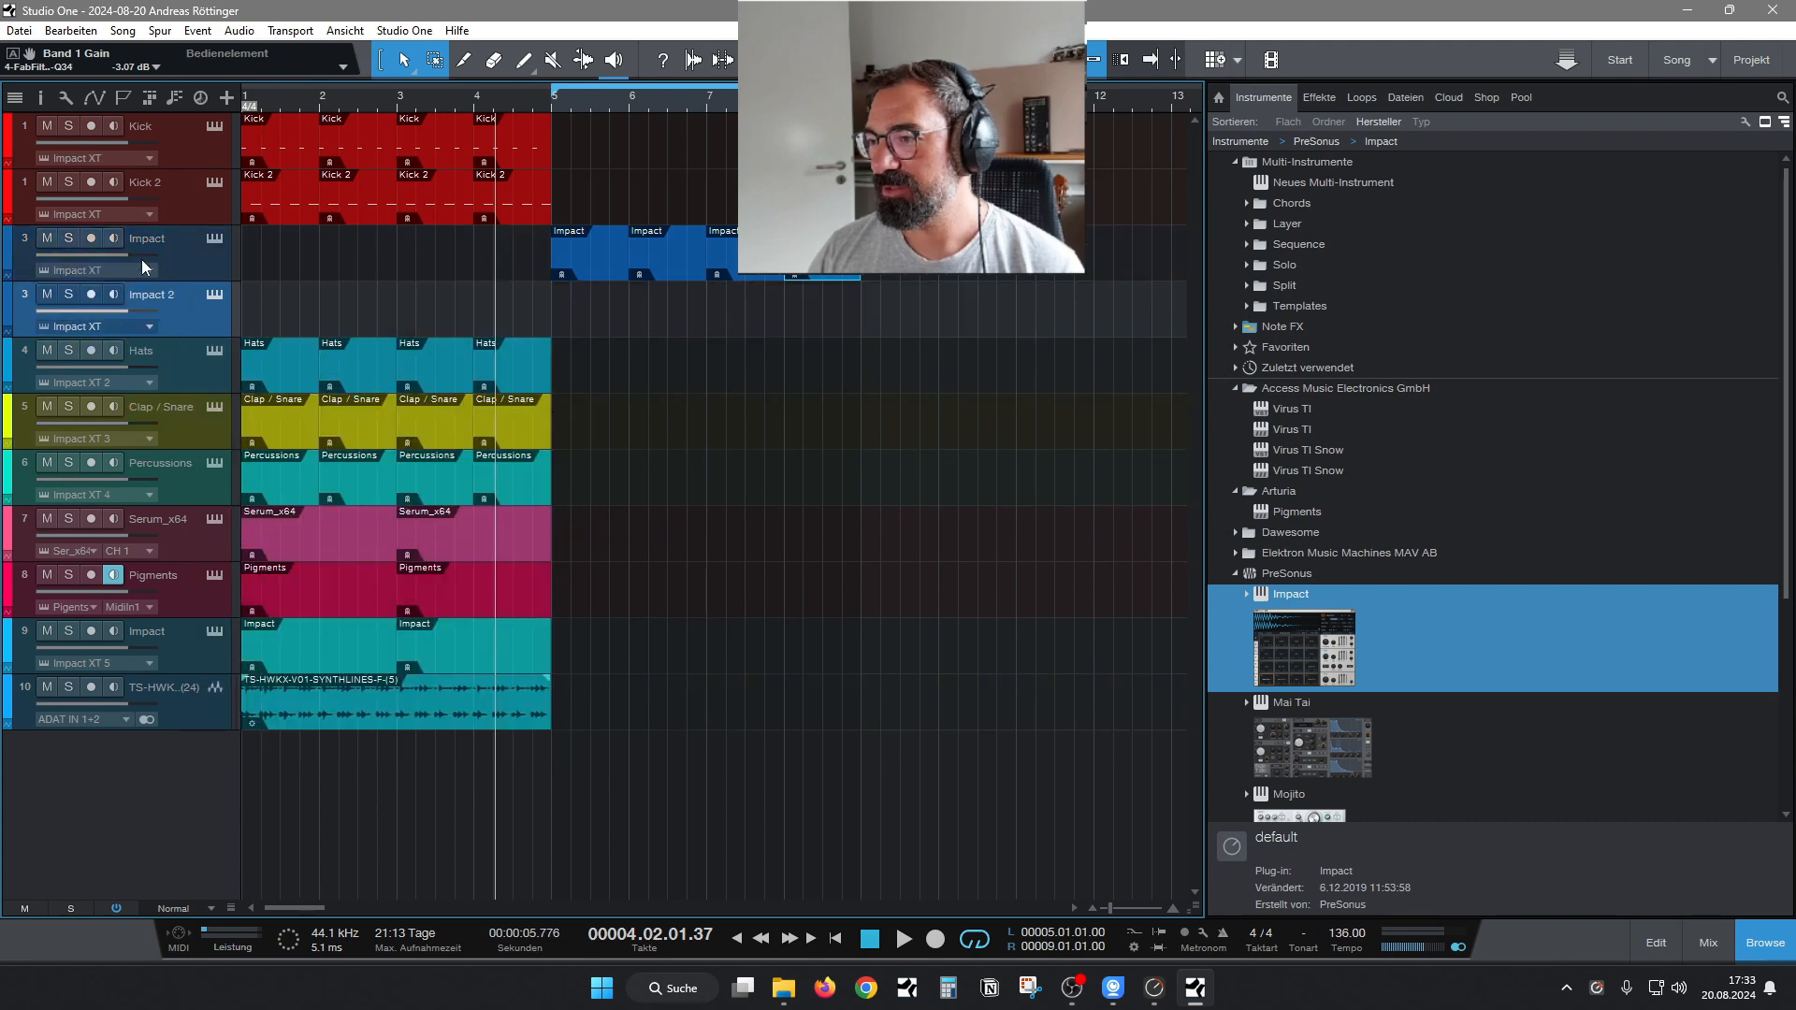
pyautogui.click(1708, 943)
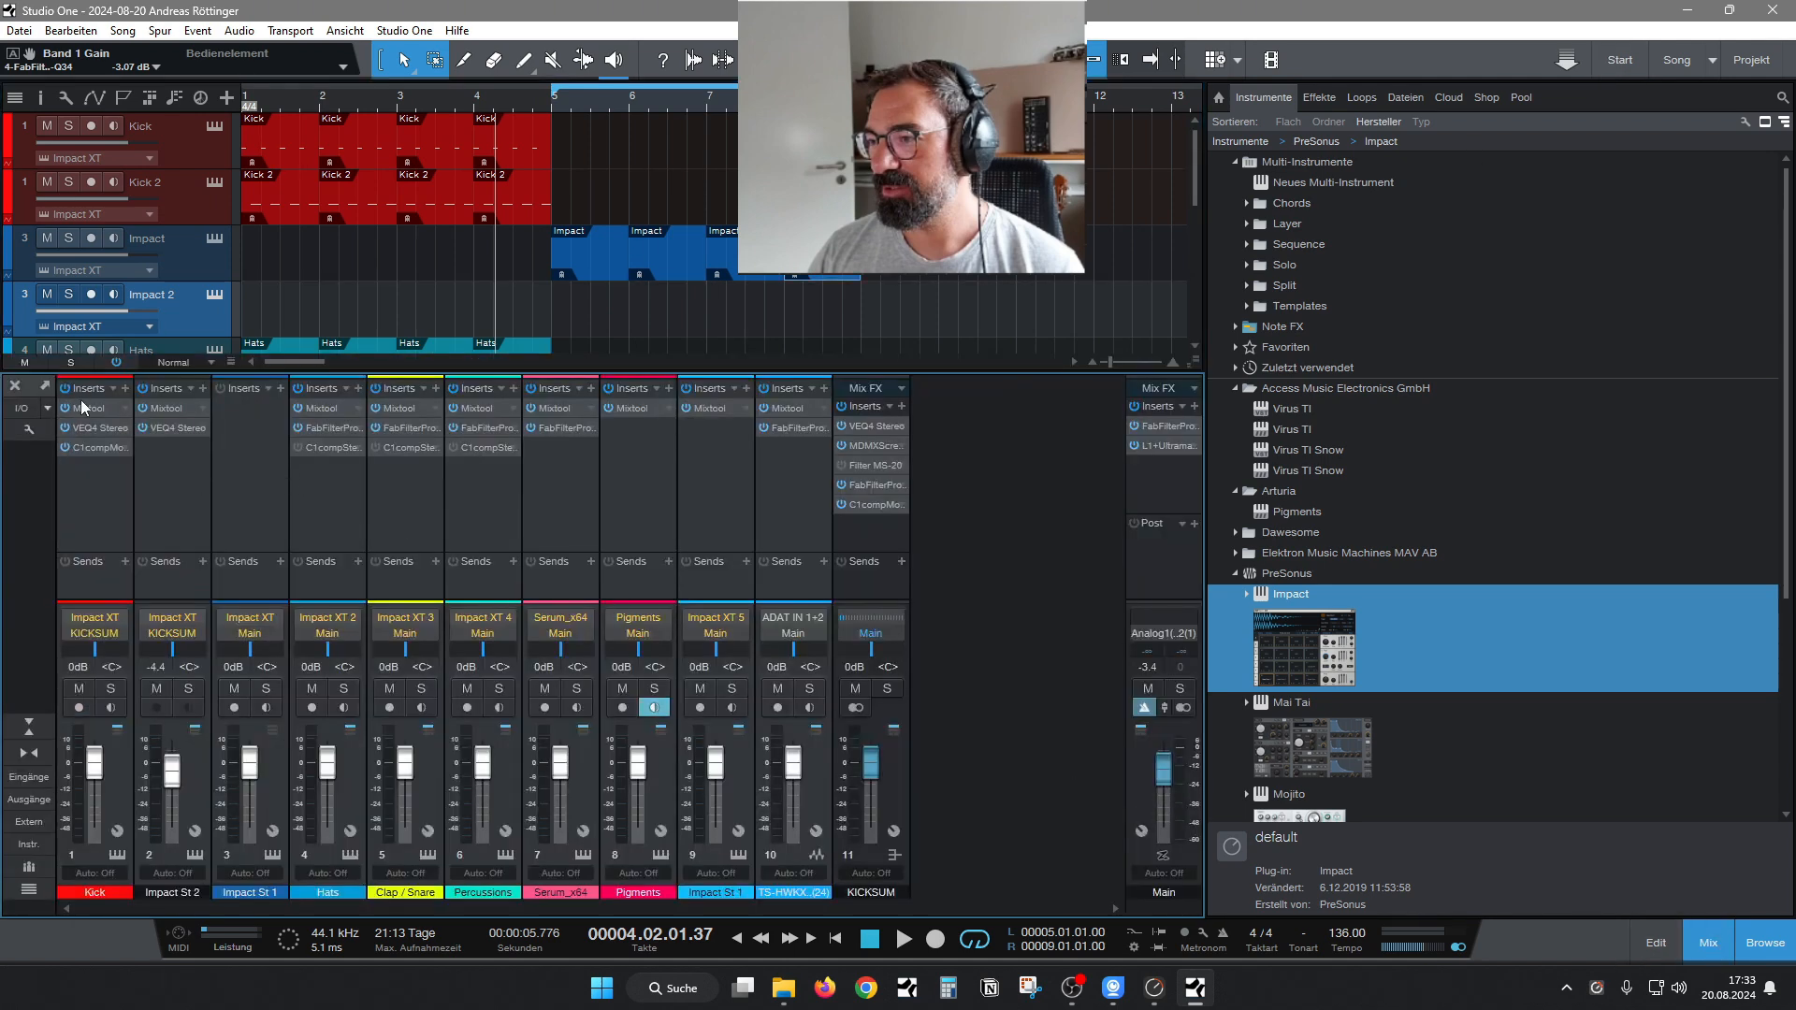
pyautogui.moveTo(80, 402); pyautogui.dragTo(247, 409)
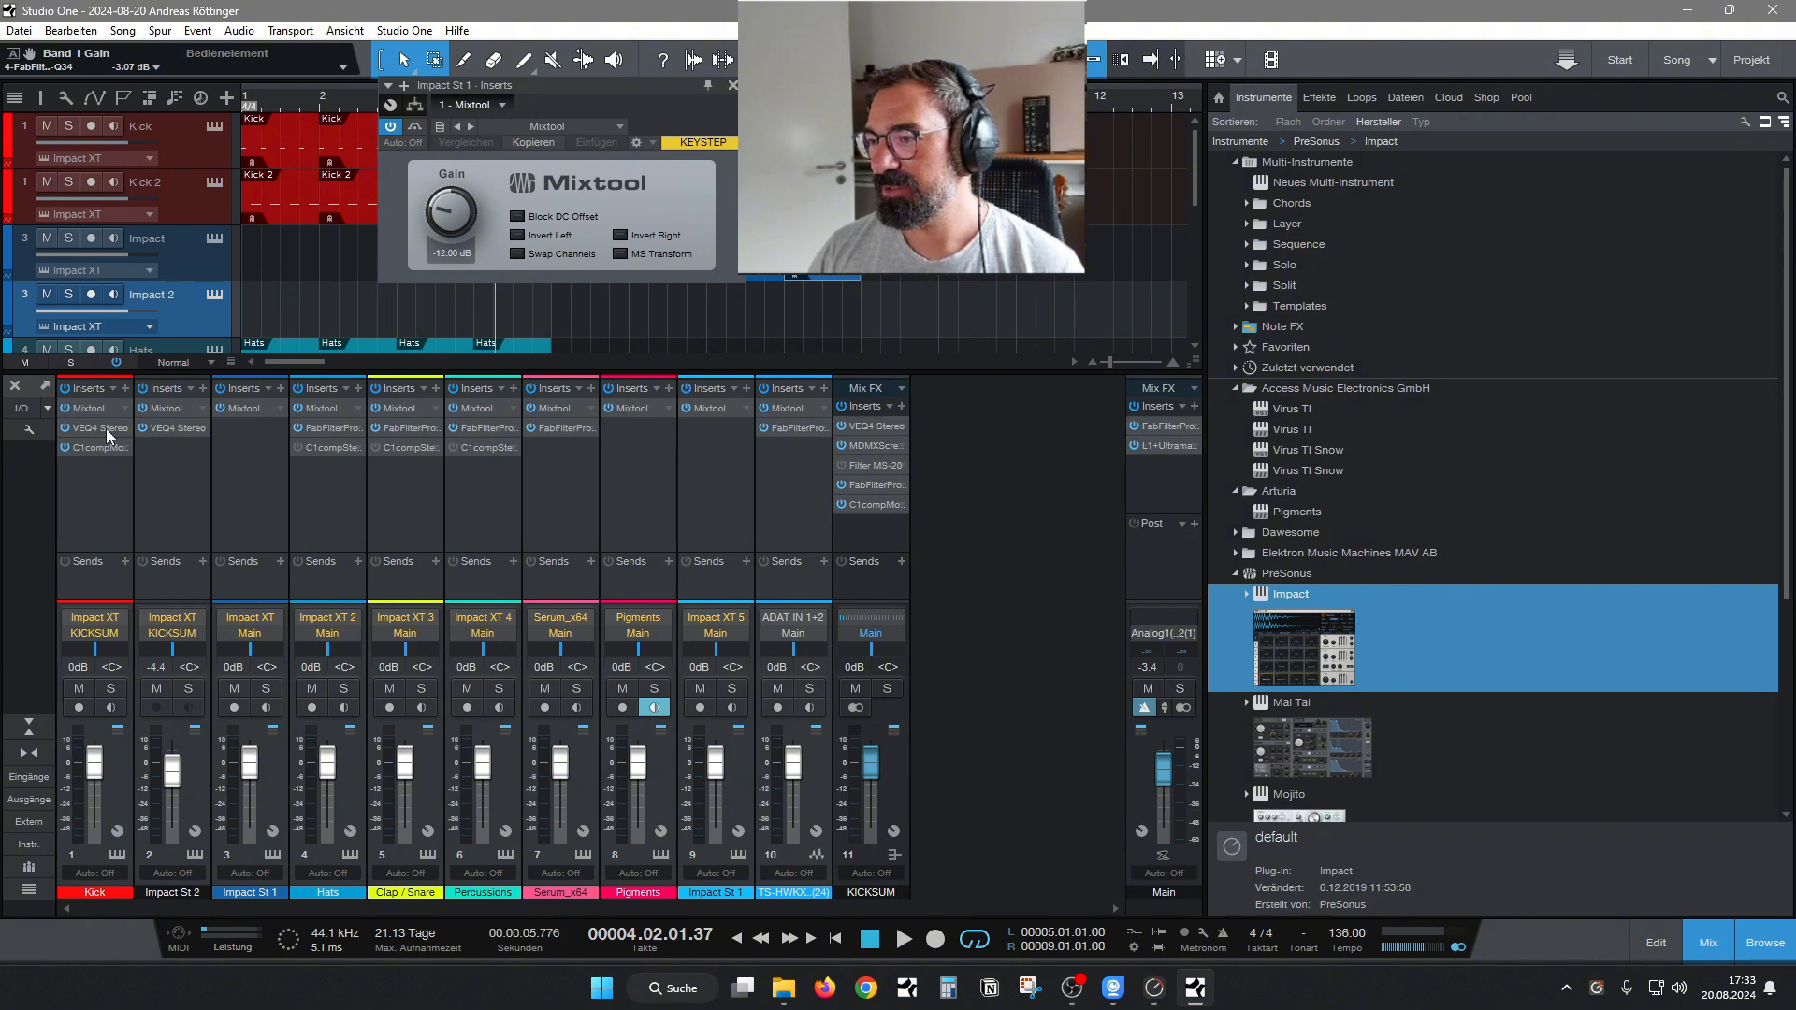
pyautogui.moveTo(97, 444); pyautogui.dragTo(270, 453)
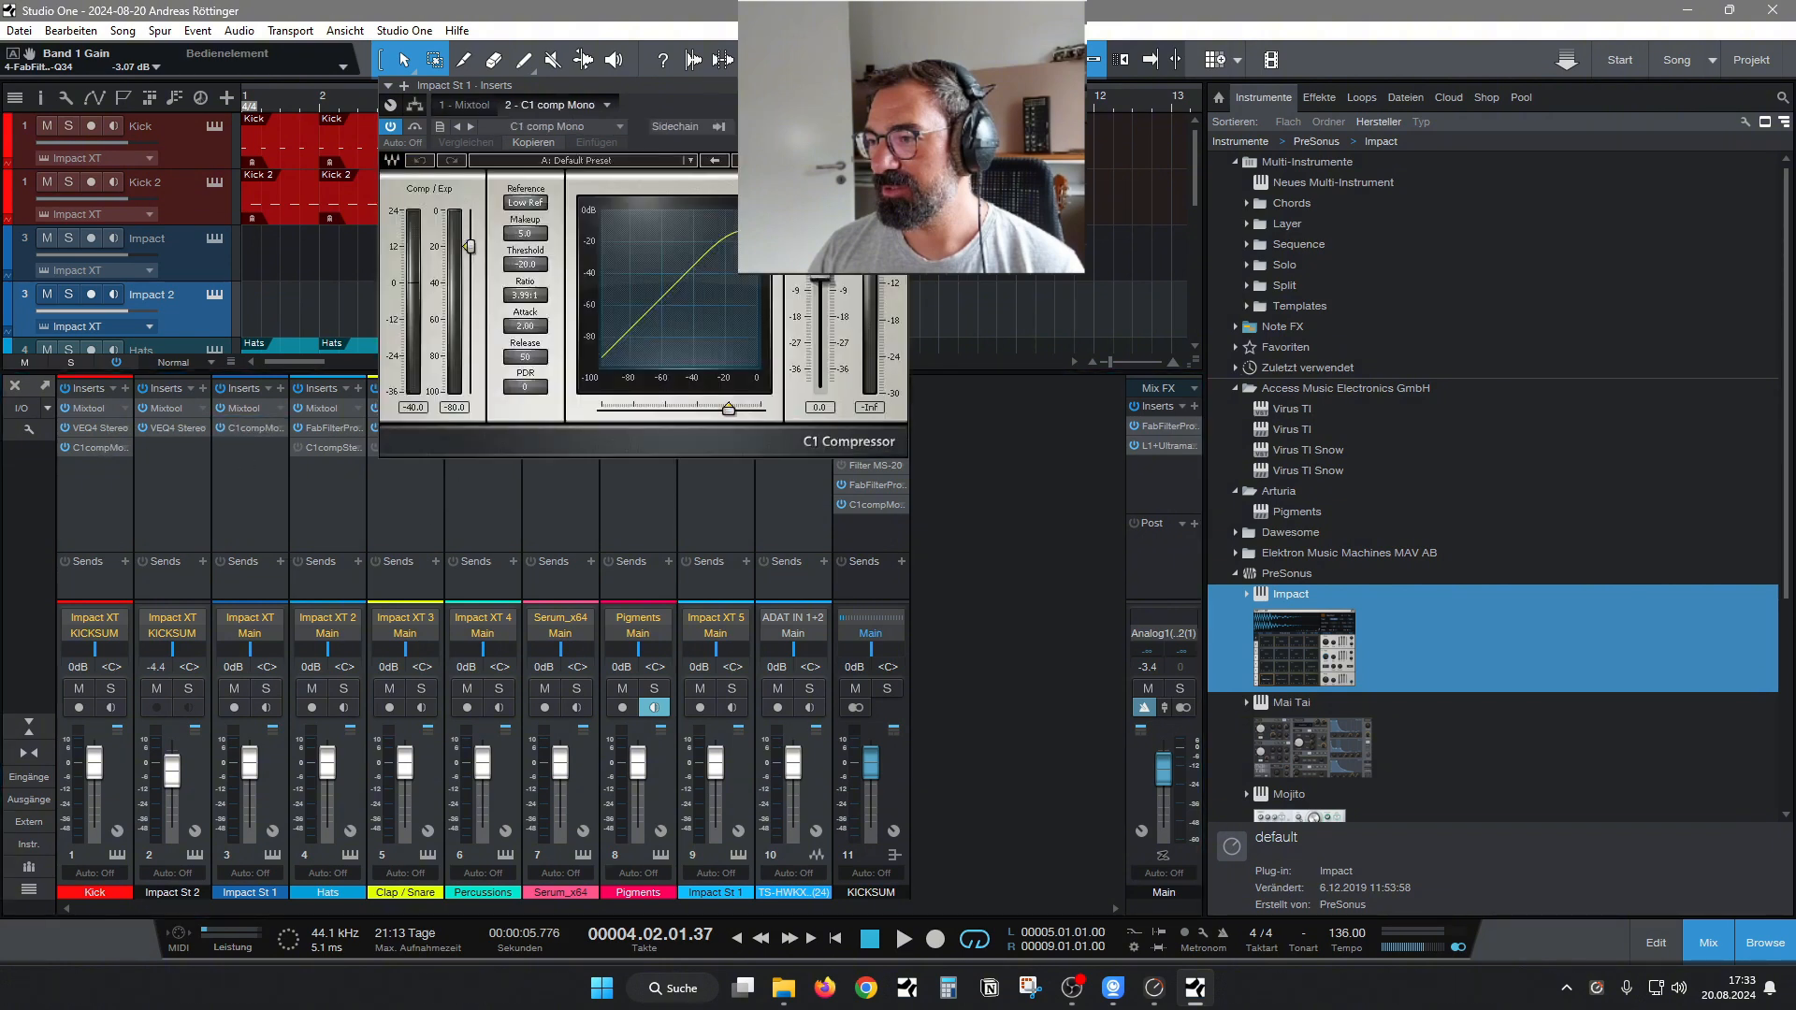
pyautogui.click(897, 85)
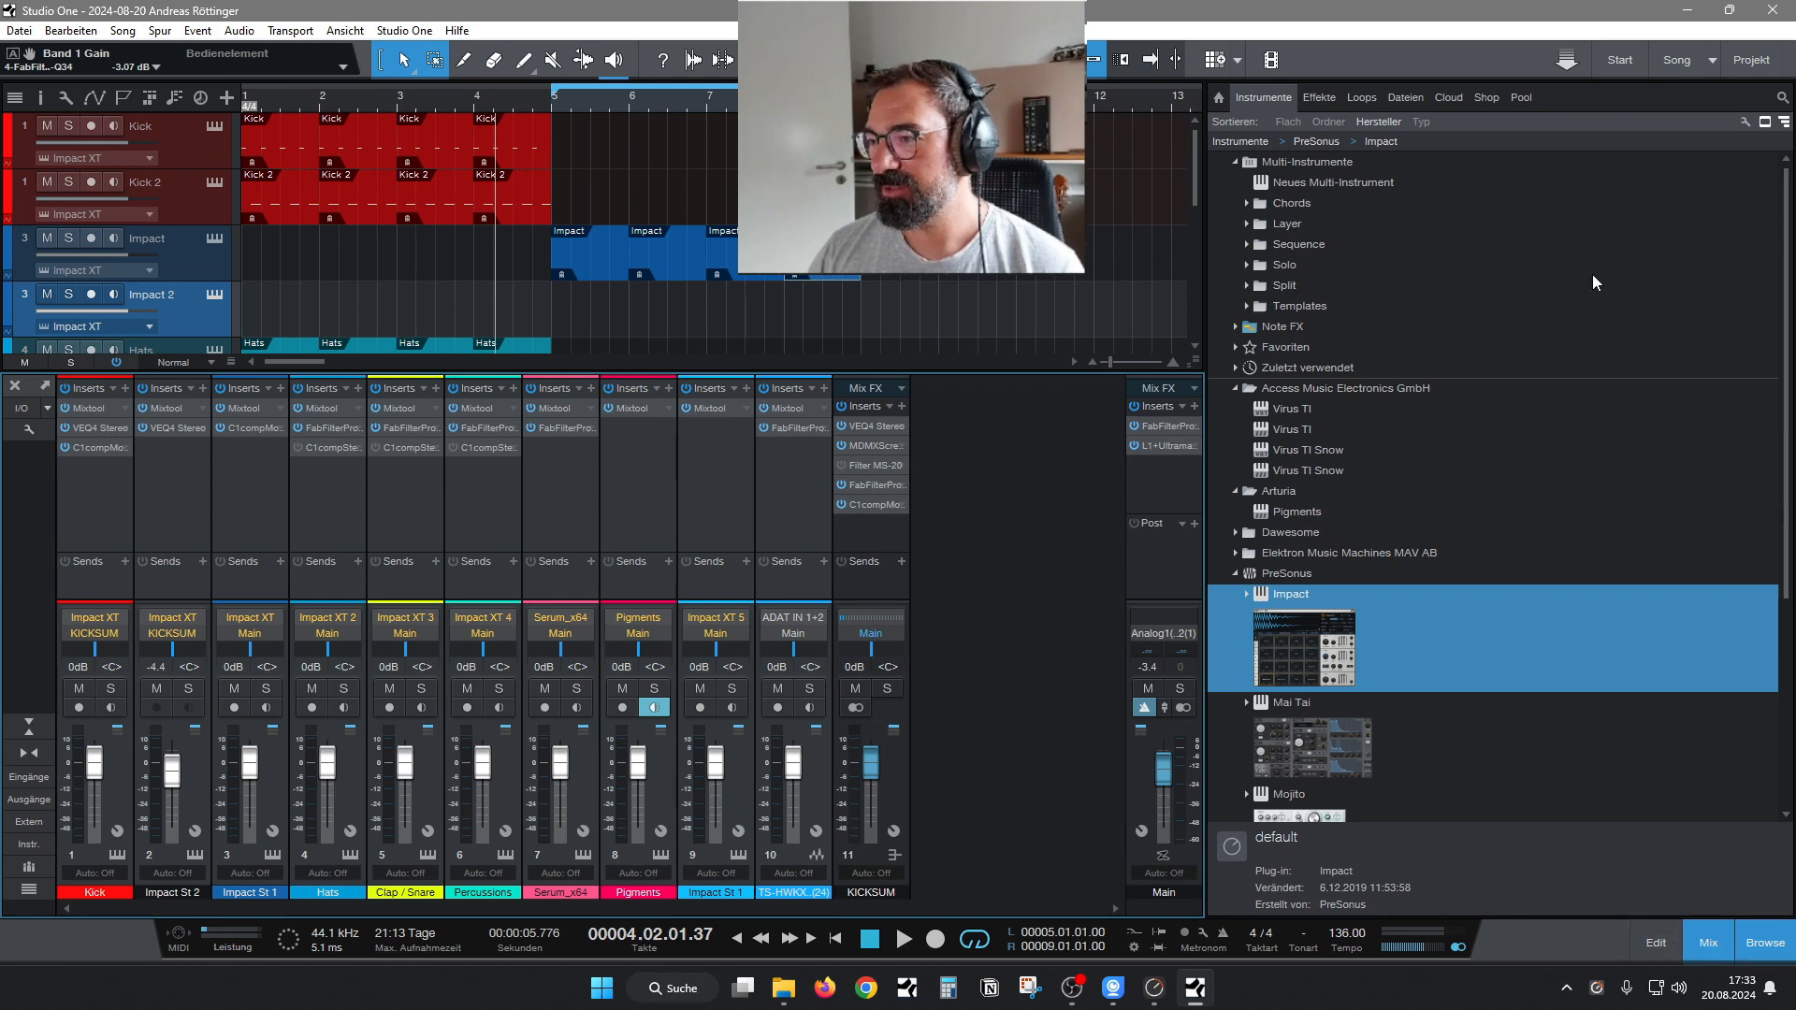
# Show the sample files in the browser, collapse the SYNTHLINES folder and expand the NORD-DRUM-KX folder.
pyautogui.click(1420, 99)
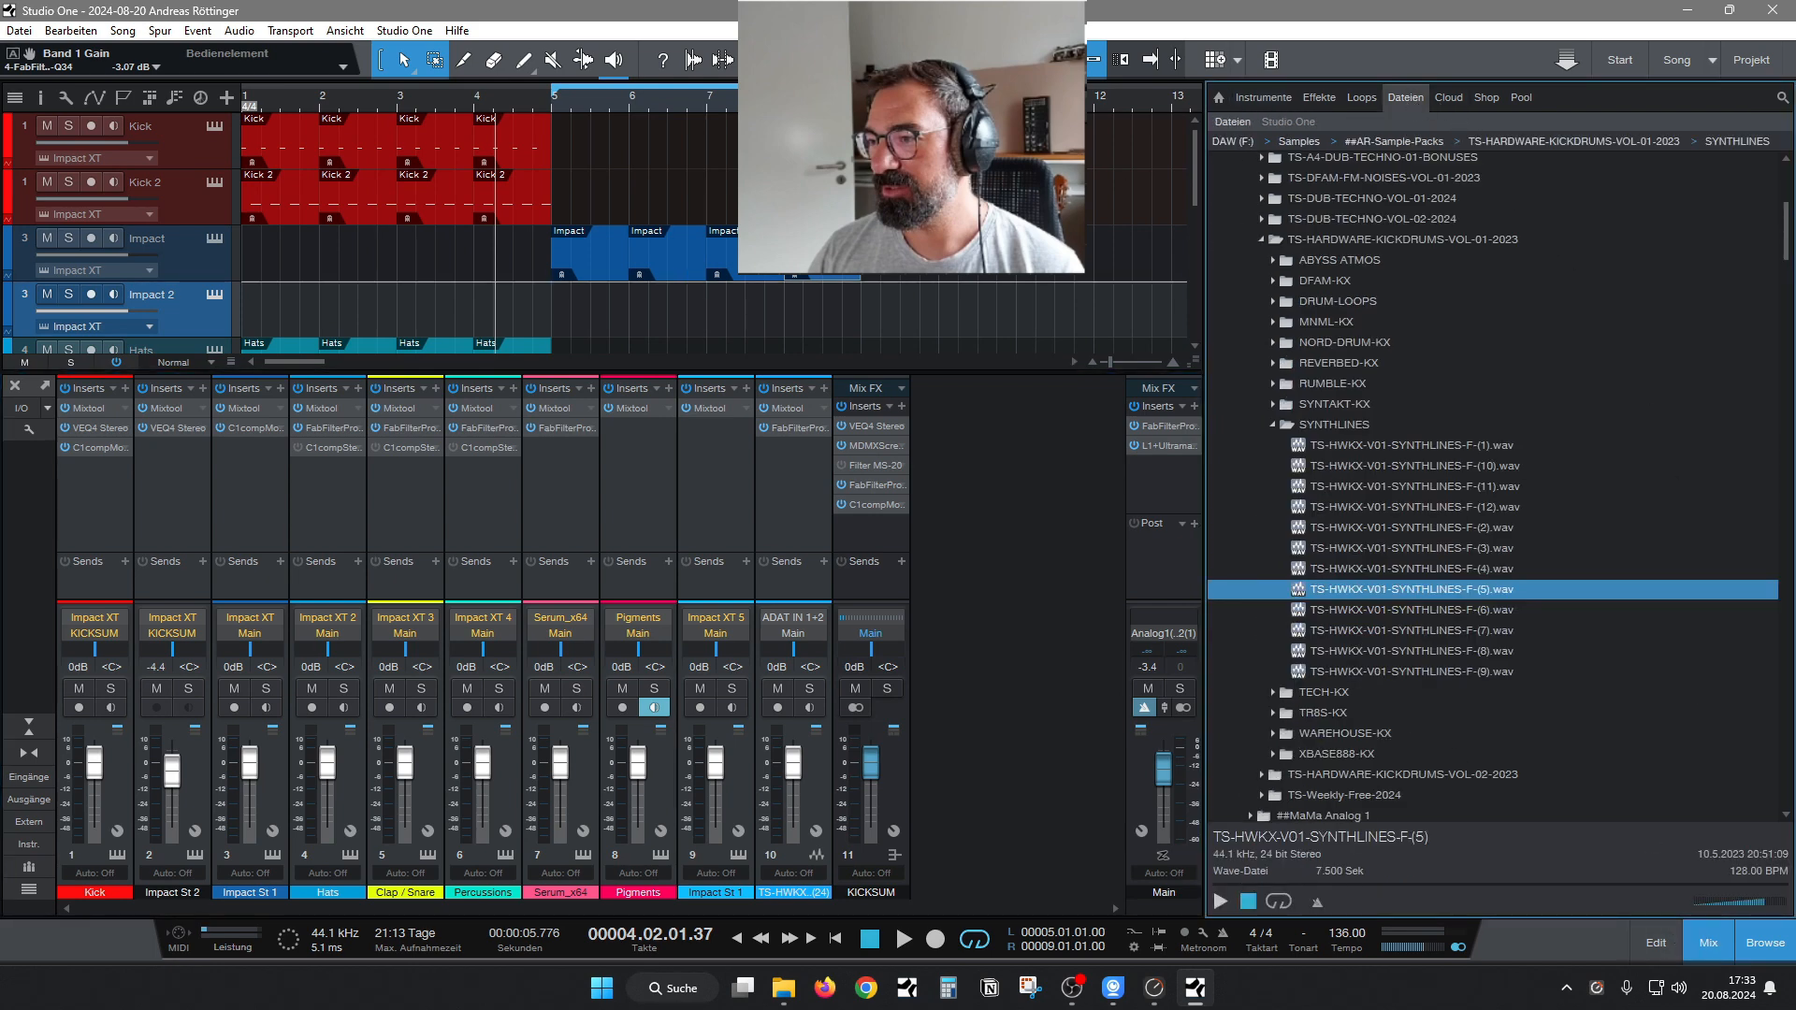
pyautogui.click(1273, 426)
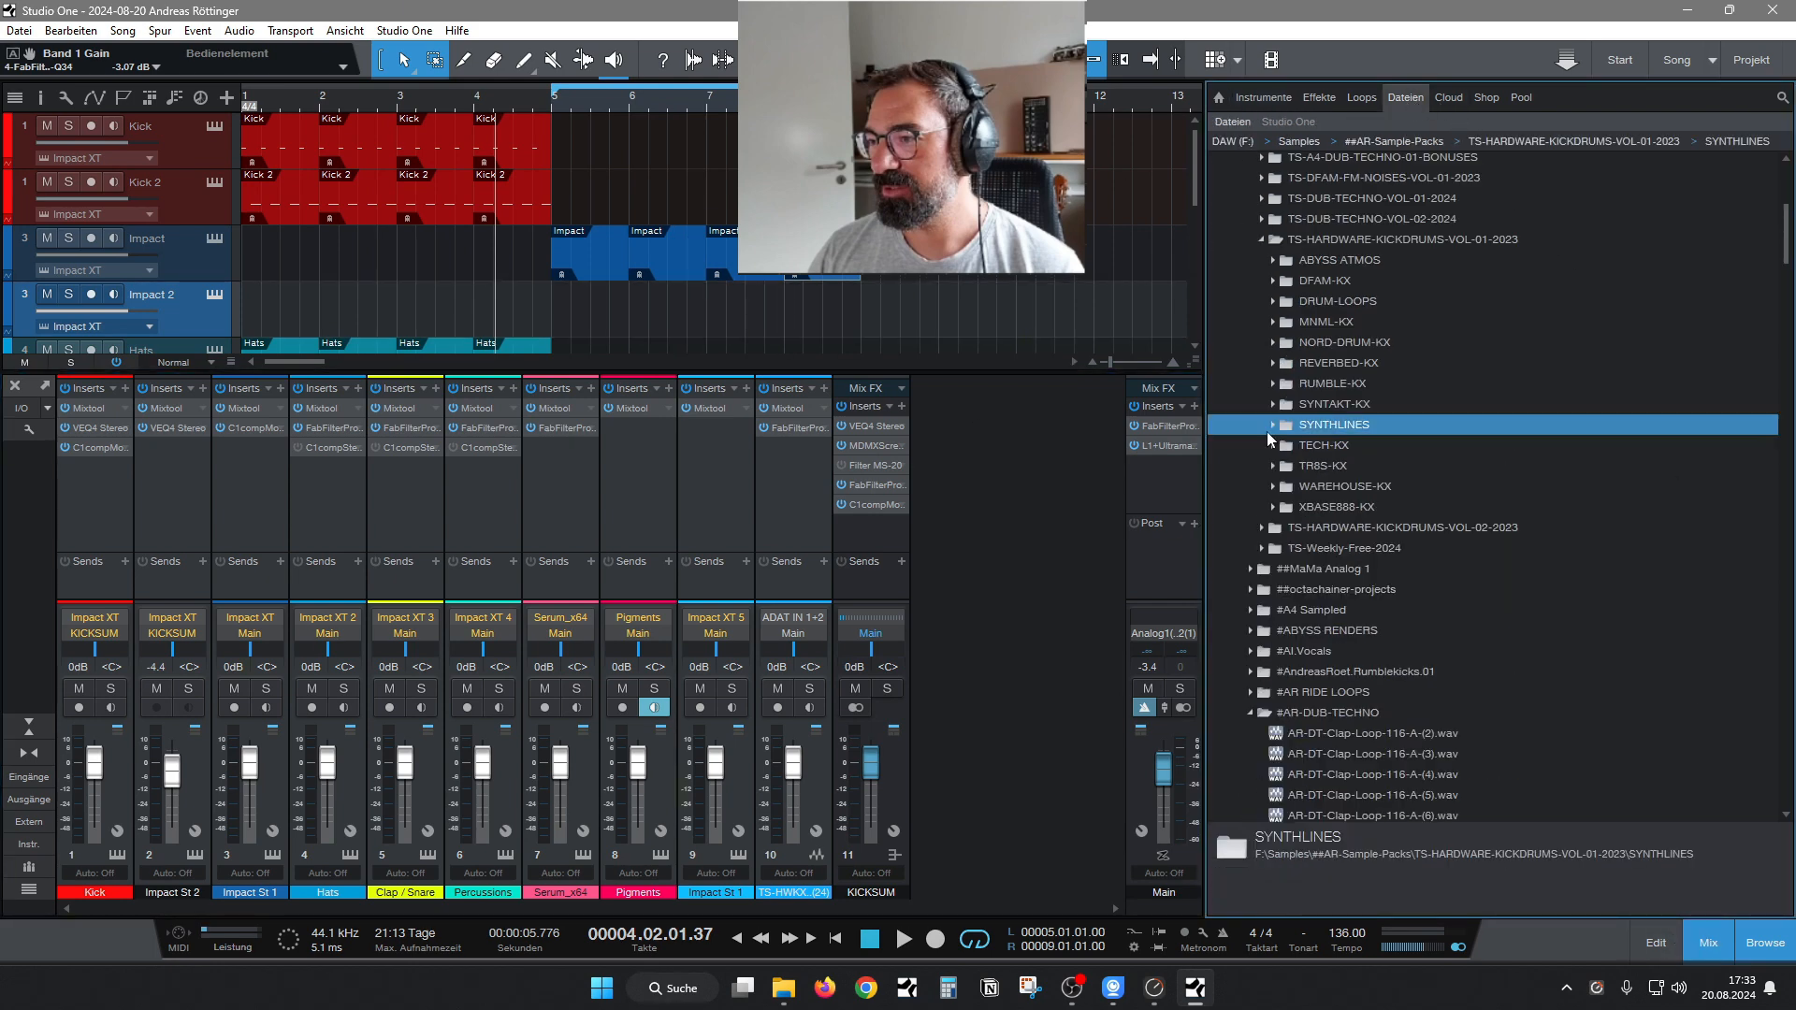
pyautogui.click(1272, 343)
# Audition kick samples in the NORD-DRUM-KX folder, from the first numbered files to sample (3).
pyautogui.click(1404, 568)
pyautogui.press('Down')
pyautogui.press('Down')
pyautogui.press('Down')
pyautogui.press('Down')
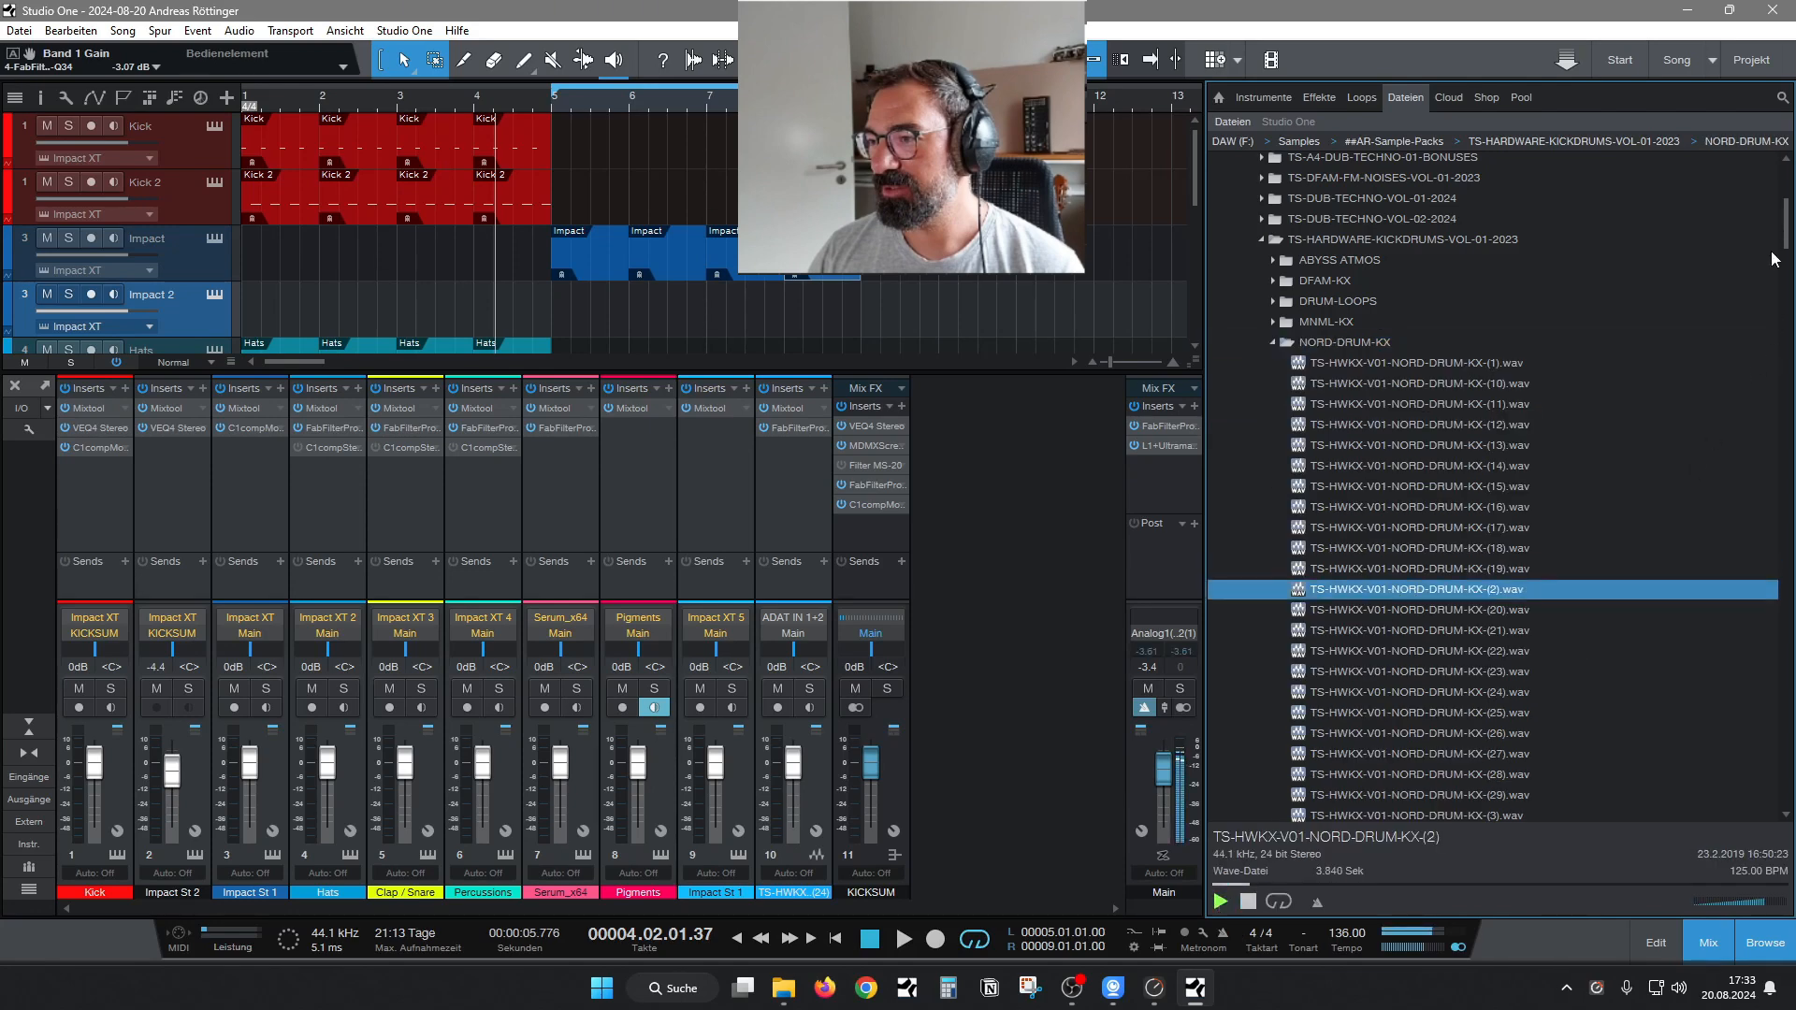
pyautogui.scroll(-5, 1563, 475)
pyautogui.click(1480, 531)
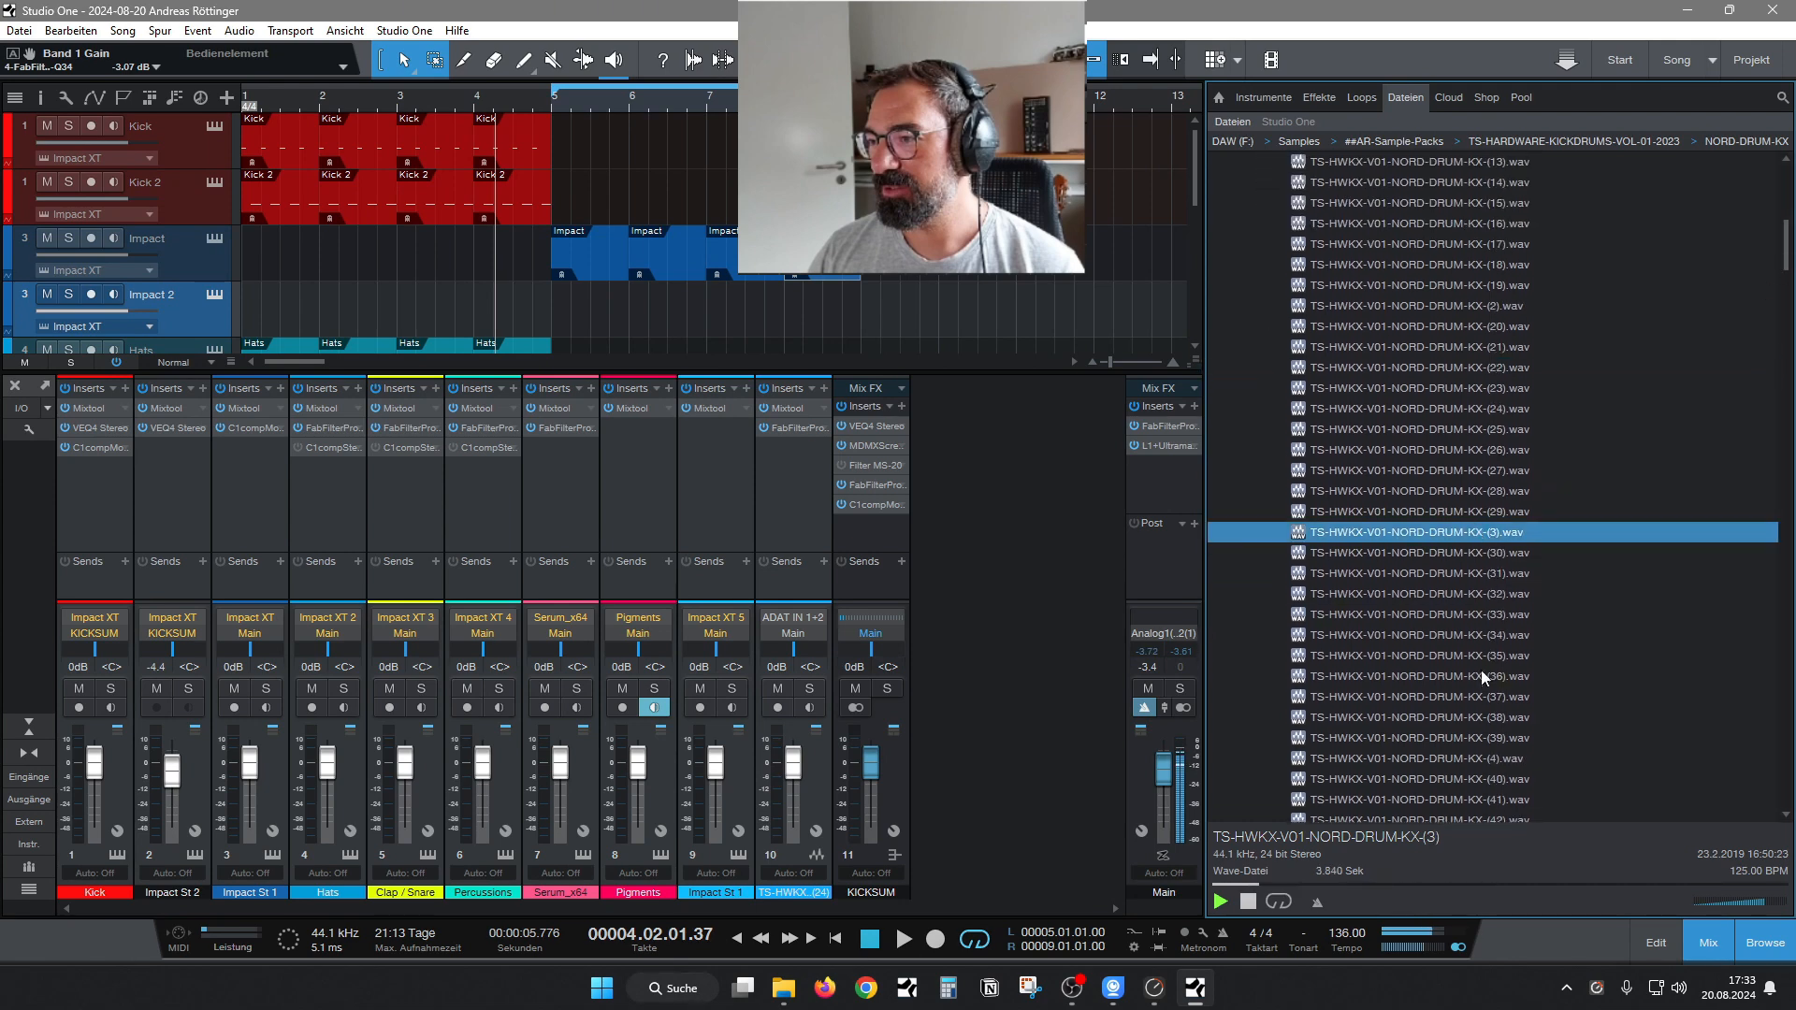
pyautogui.press('Down')
pyautogui.press('Up')
# Load TS-HWKX-V01-NORD-DRUM-KX-(3) onto pad C 2 of the Impact track's instrument and set the sample start to 1942.
pyautogui.click(215, 239)
pyautogui.moveTo(1456, 536); pyautogui.dragTo(468, 491)
pyautogui.scroll(3, 366, 325)
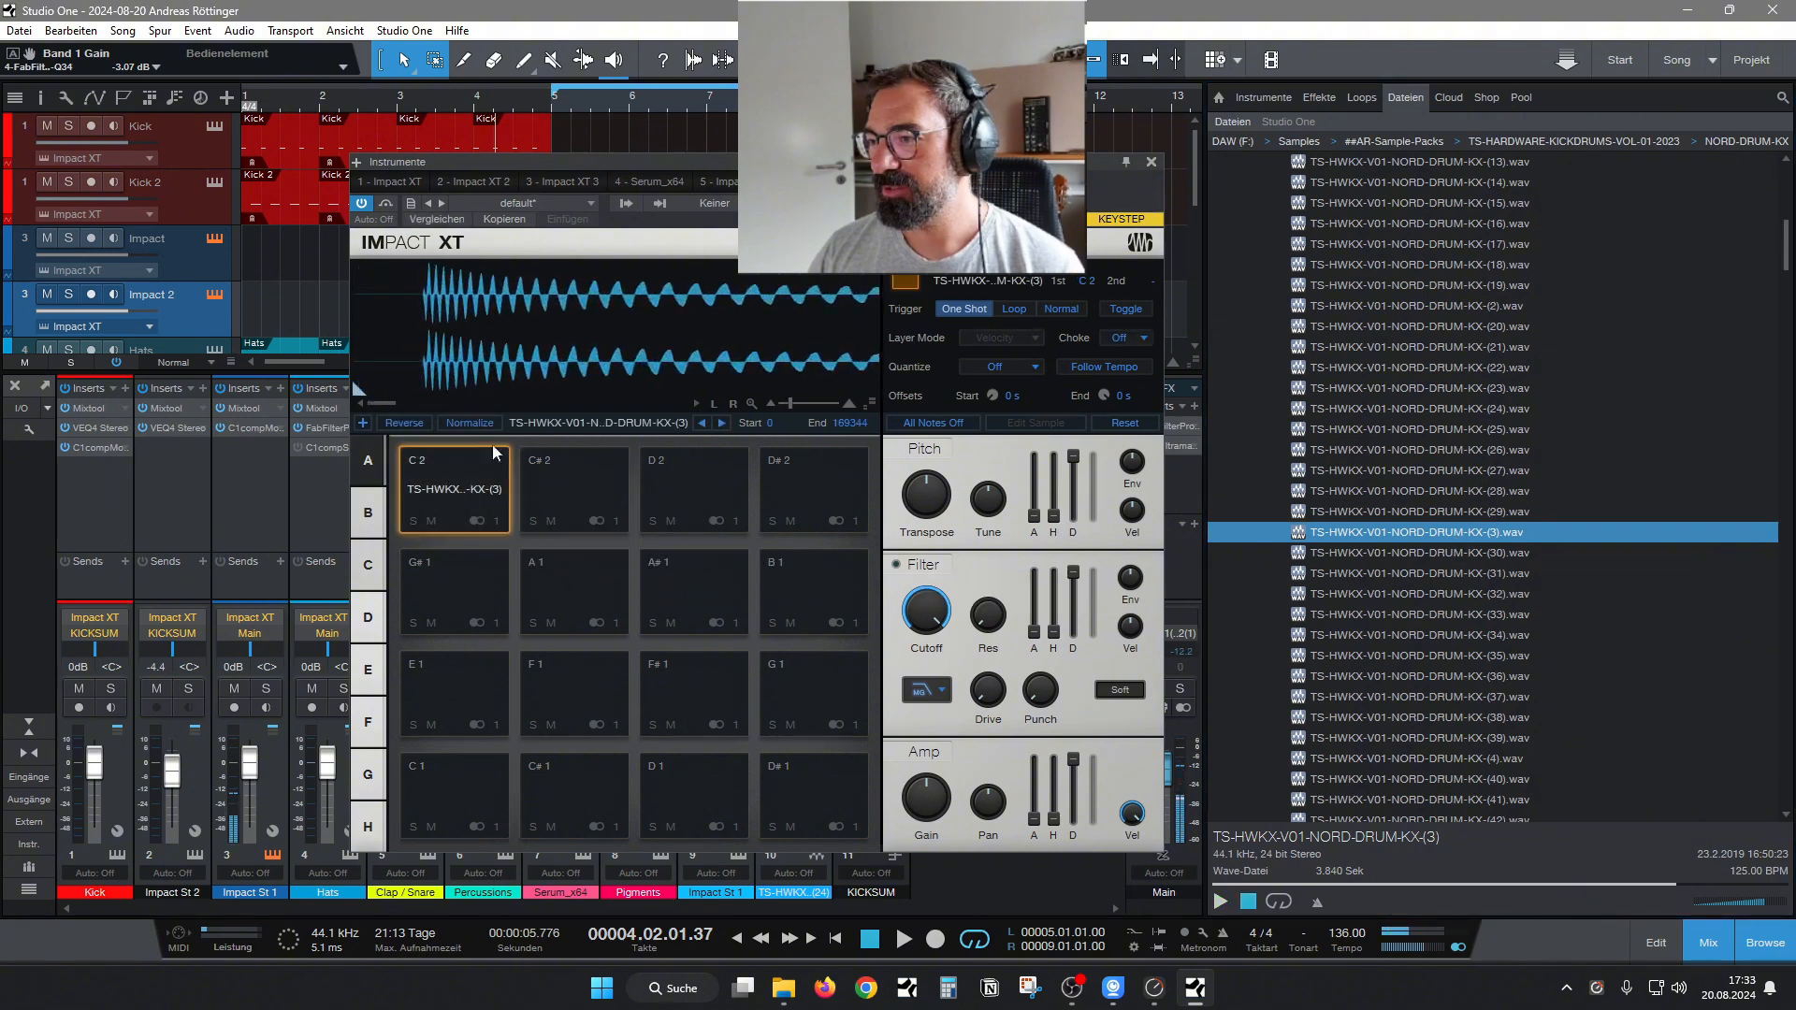
pyautogui.moveTo(360, 393); pyautogui.dragTo(440, 395)
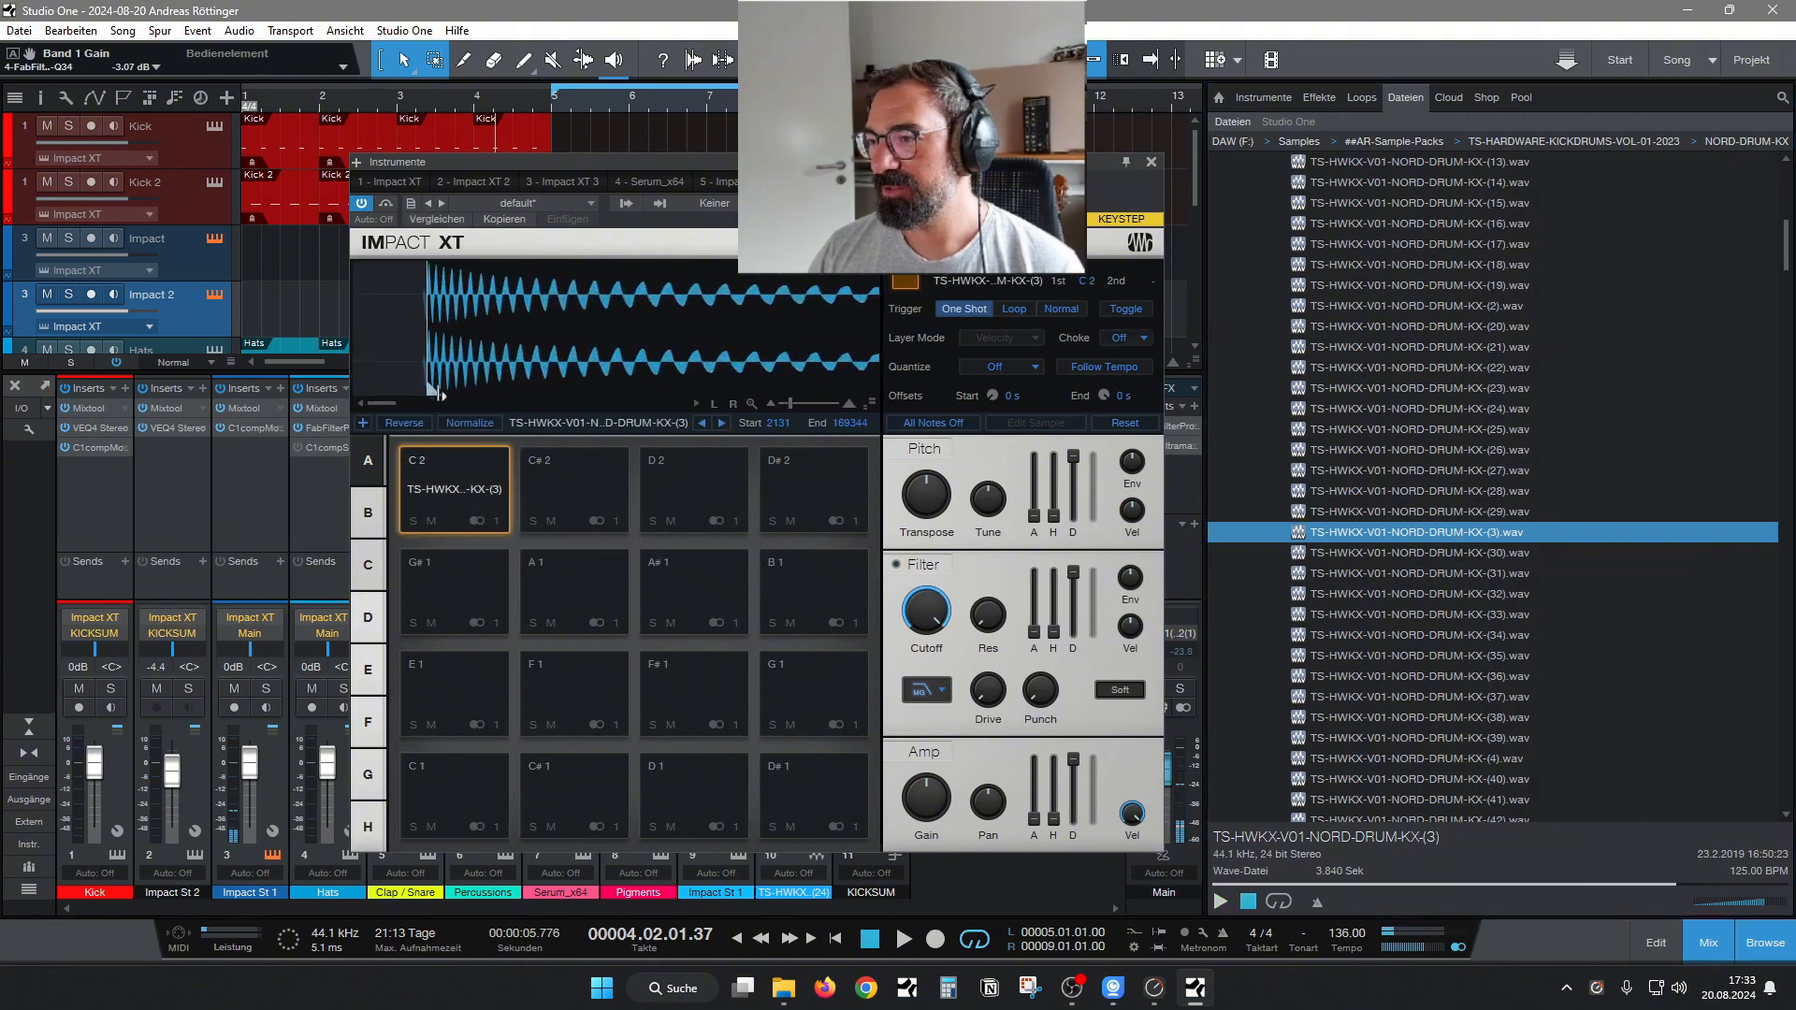
pyautogui.click(455, 496)
pyautogui.scroll(-3, 509, 329)
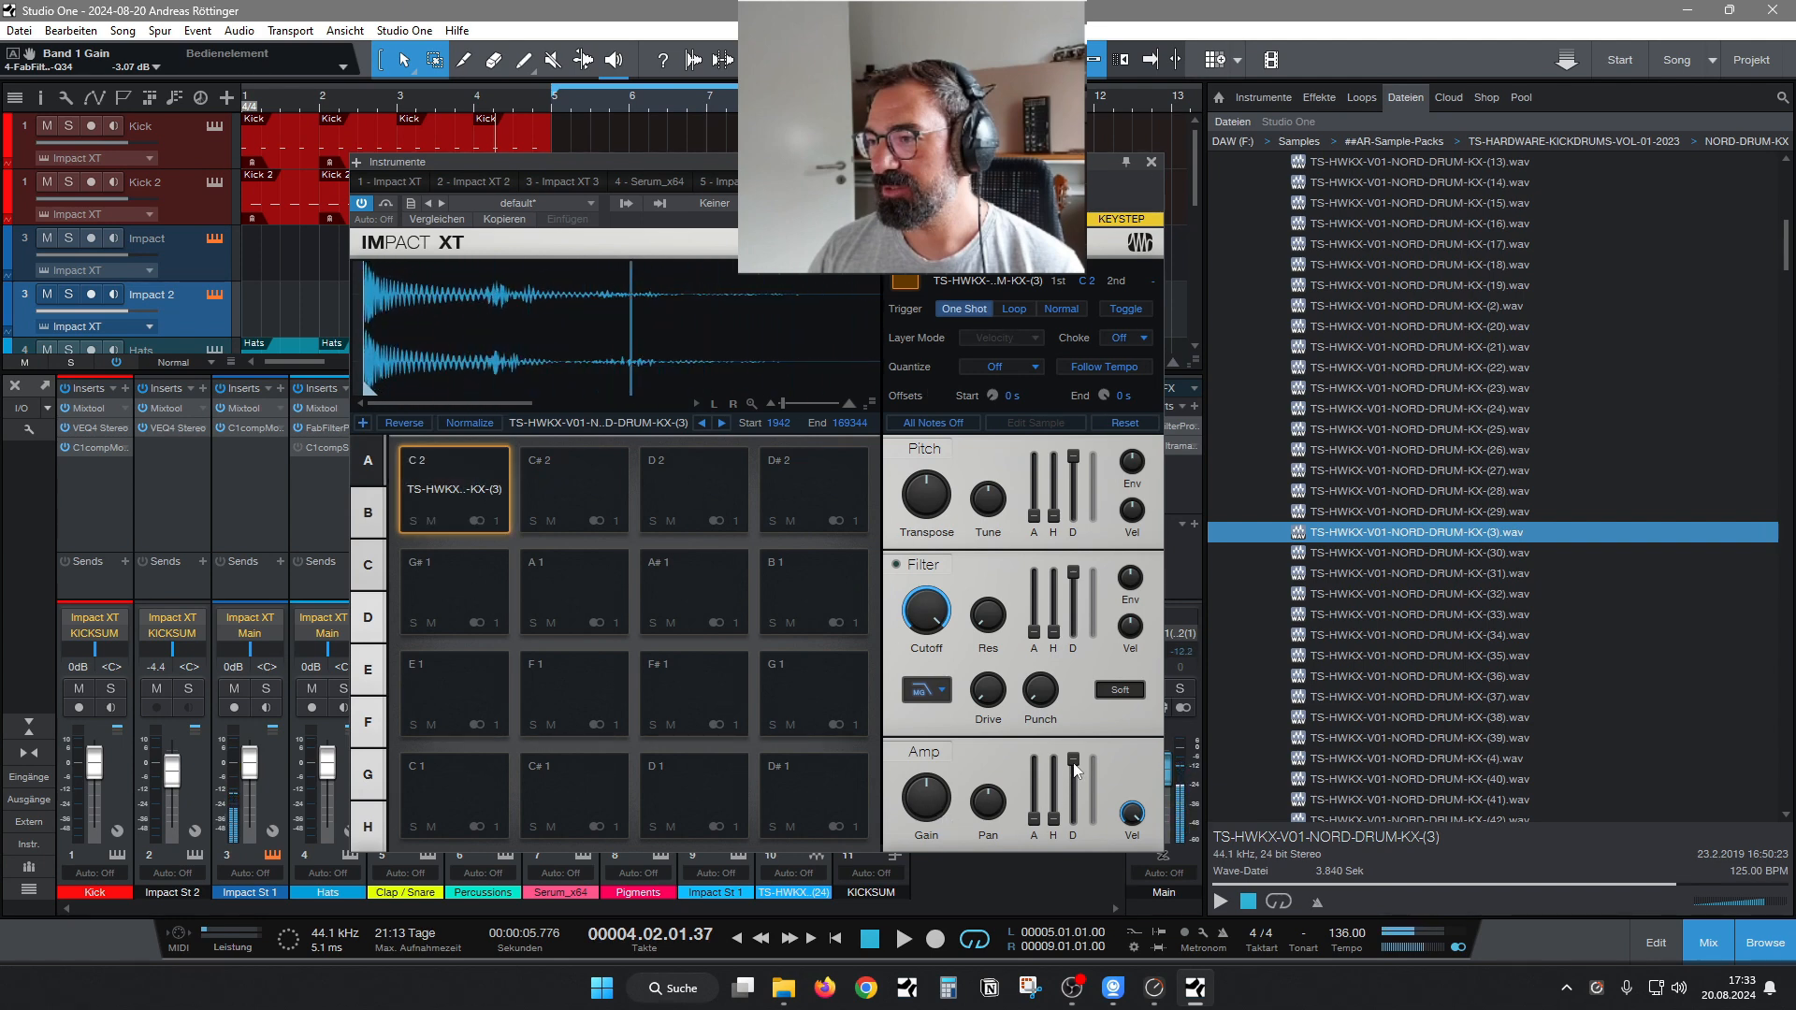
# Shorten the C 2 pad's amp decay with a hold of 90.2 ms, set Transpose to -5 and close the instrument.
pyautogui.moveTo(1074, 764)
pyautogui.mouseDown()
pyautogui.moveTo(1073, 829)
pyautogui.moveTo(1053, 789)
pyautogui.mouseUp()
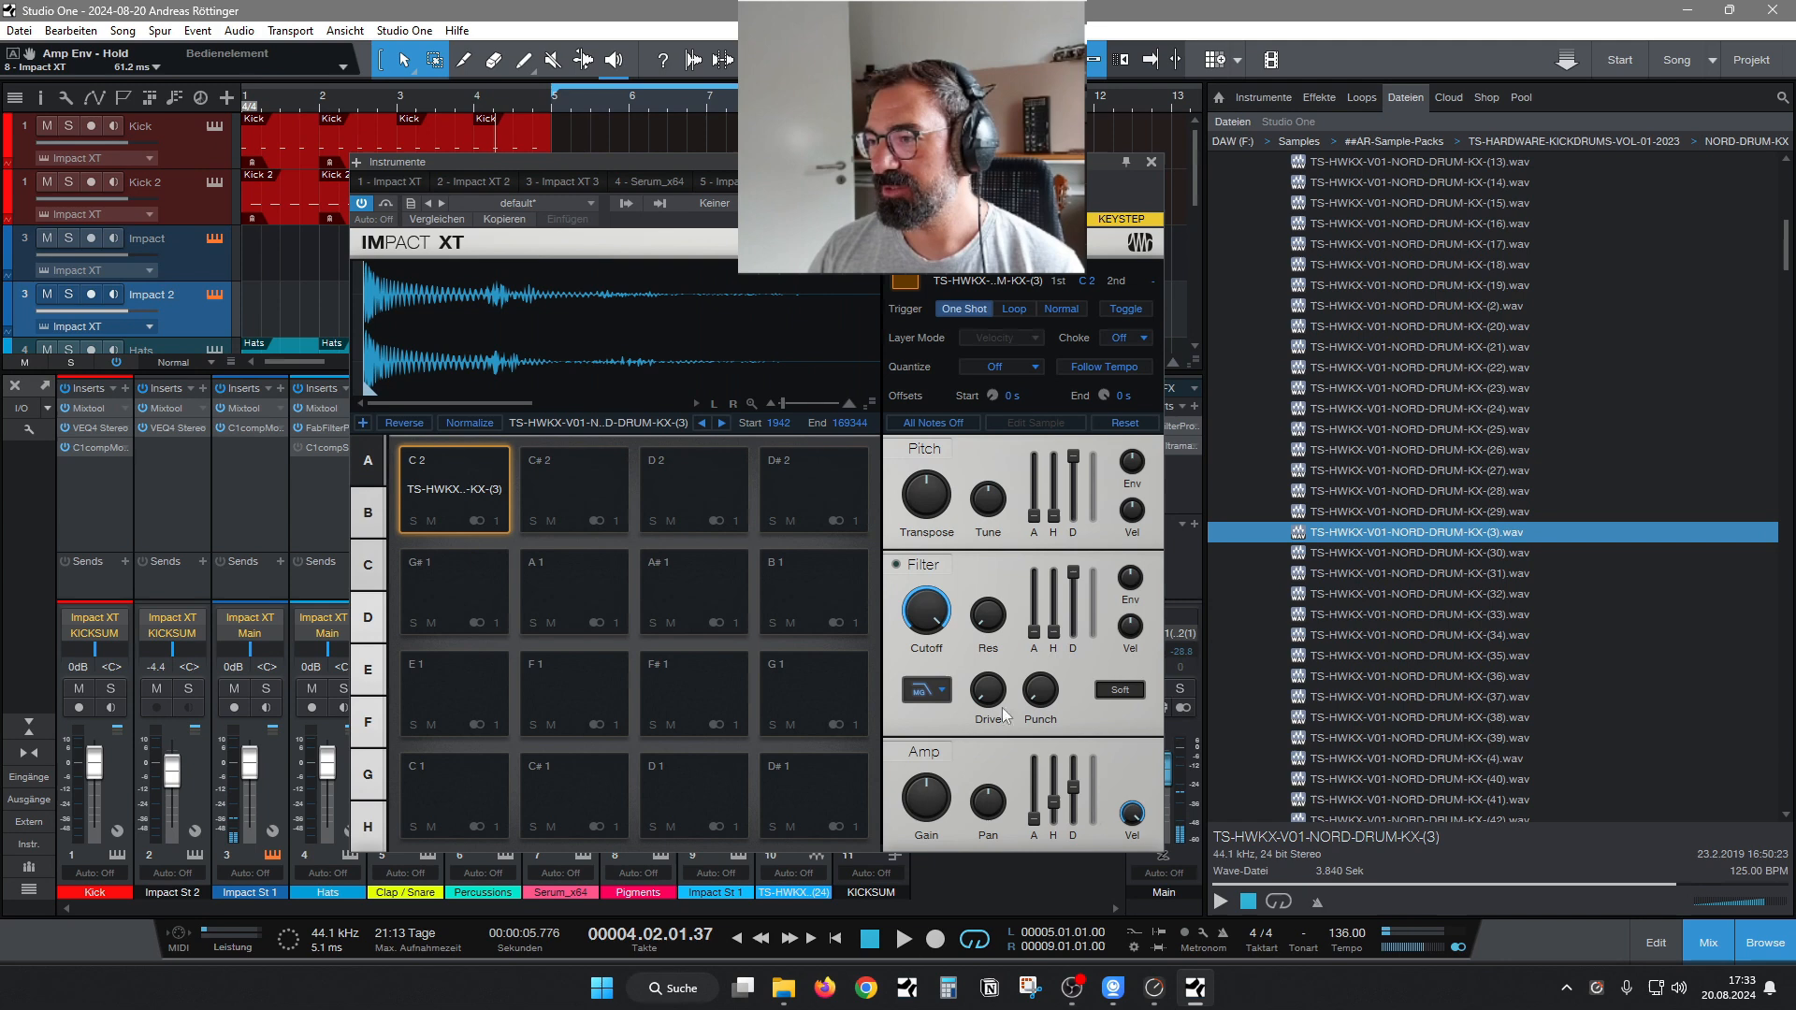
pyautogui.click(456, 476)
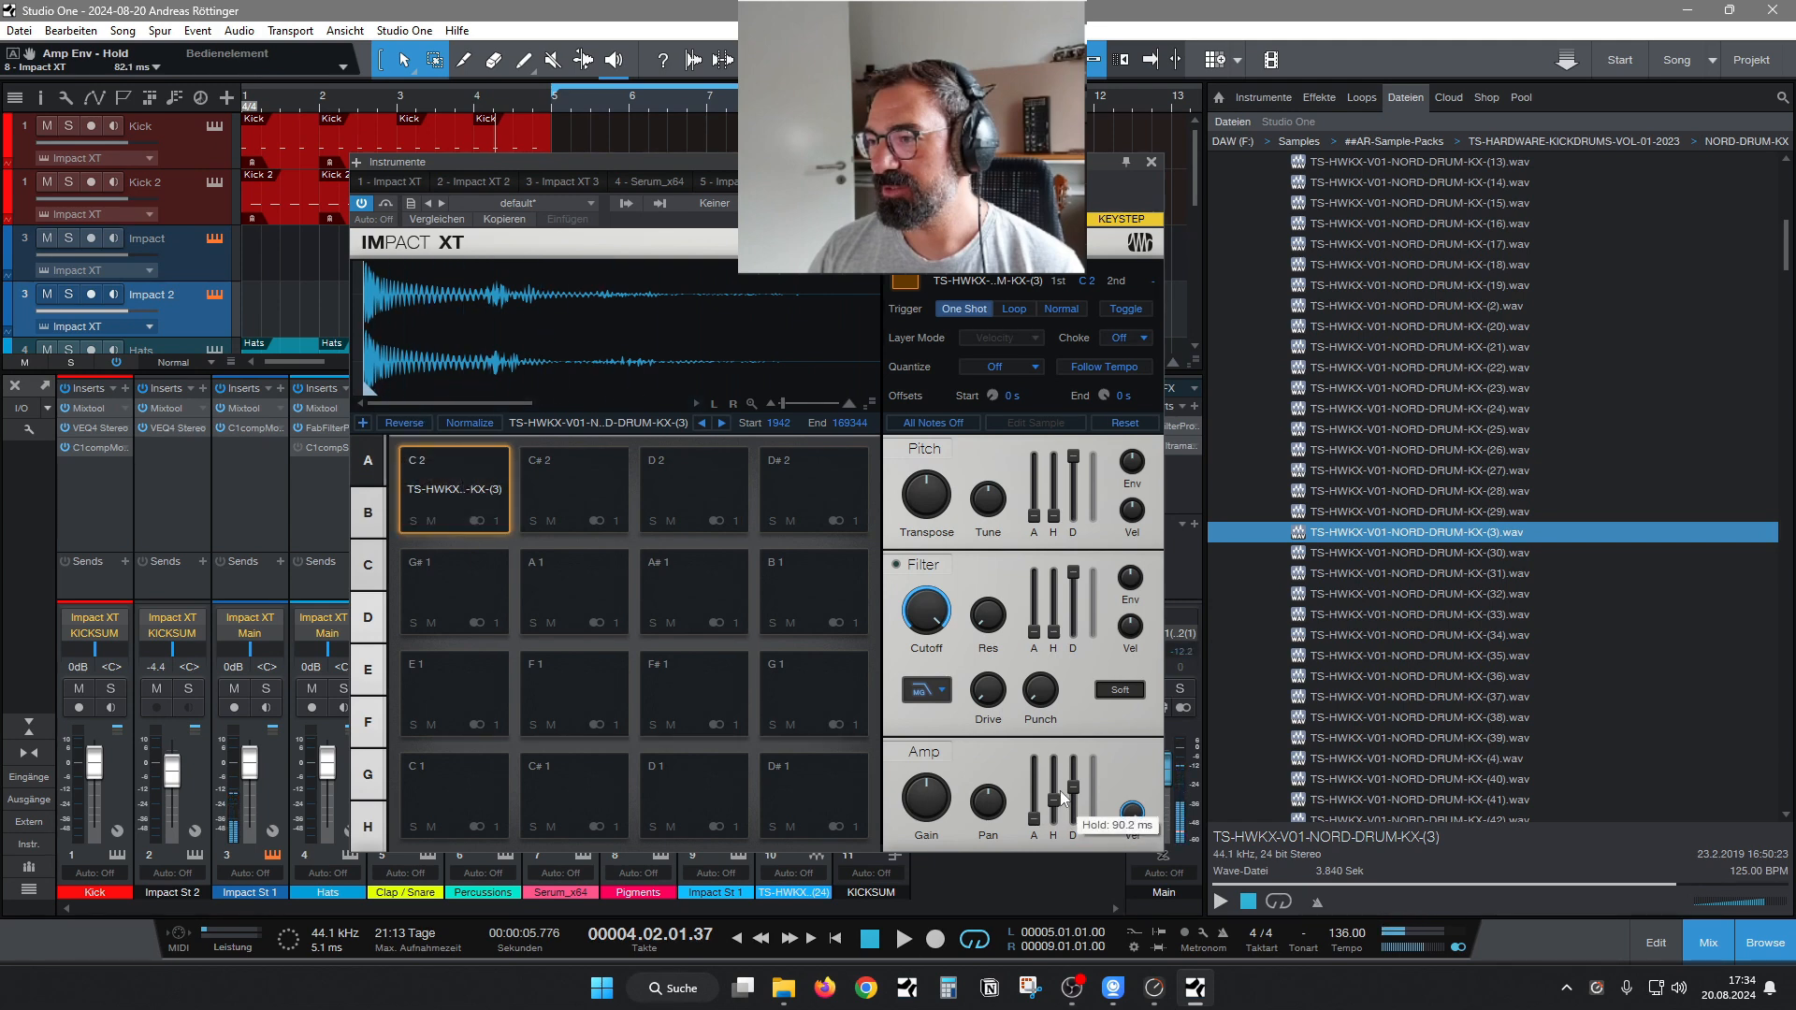
pyautogui.moveTo(933, 519); pyautogui.dragTo(933, 526)
pyautogui.click(435, 491)
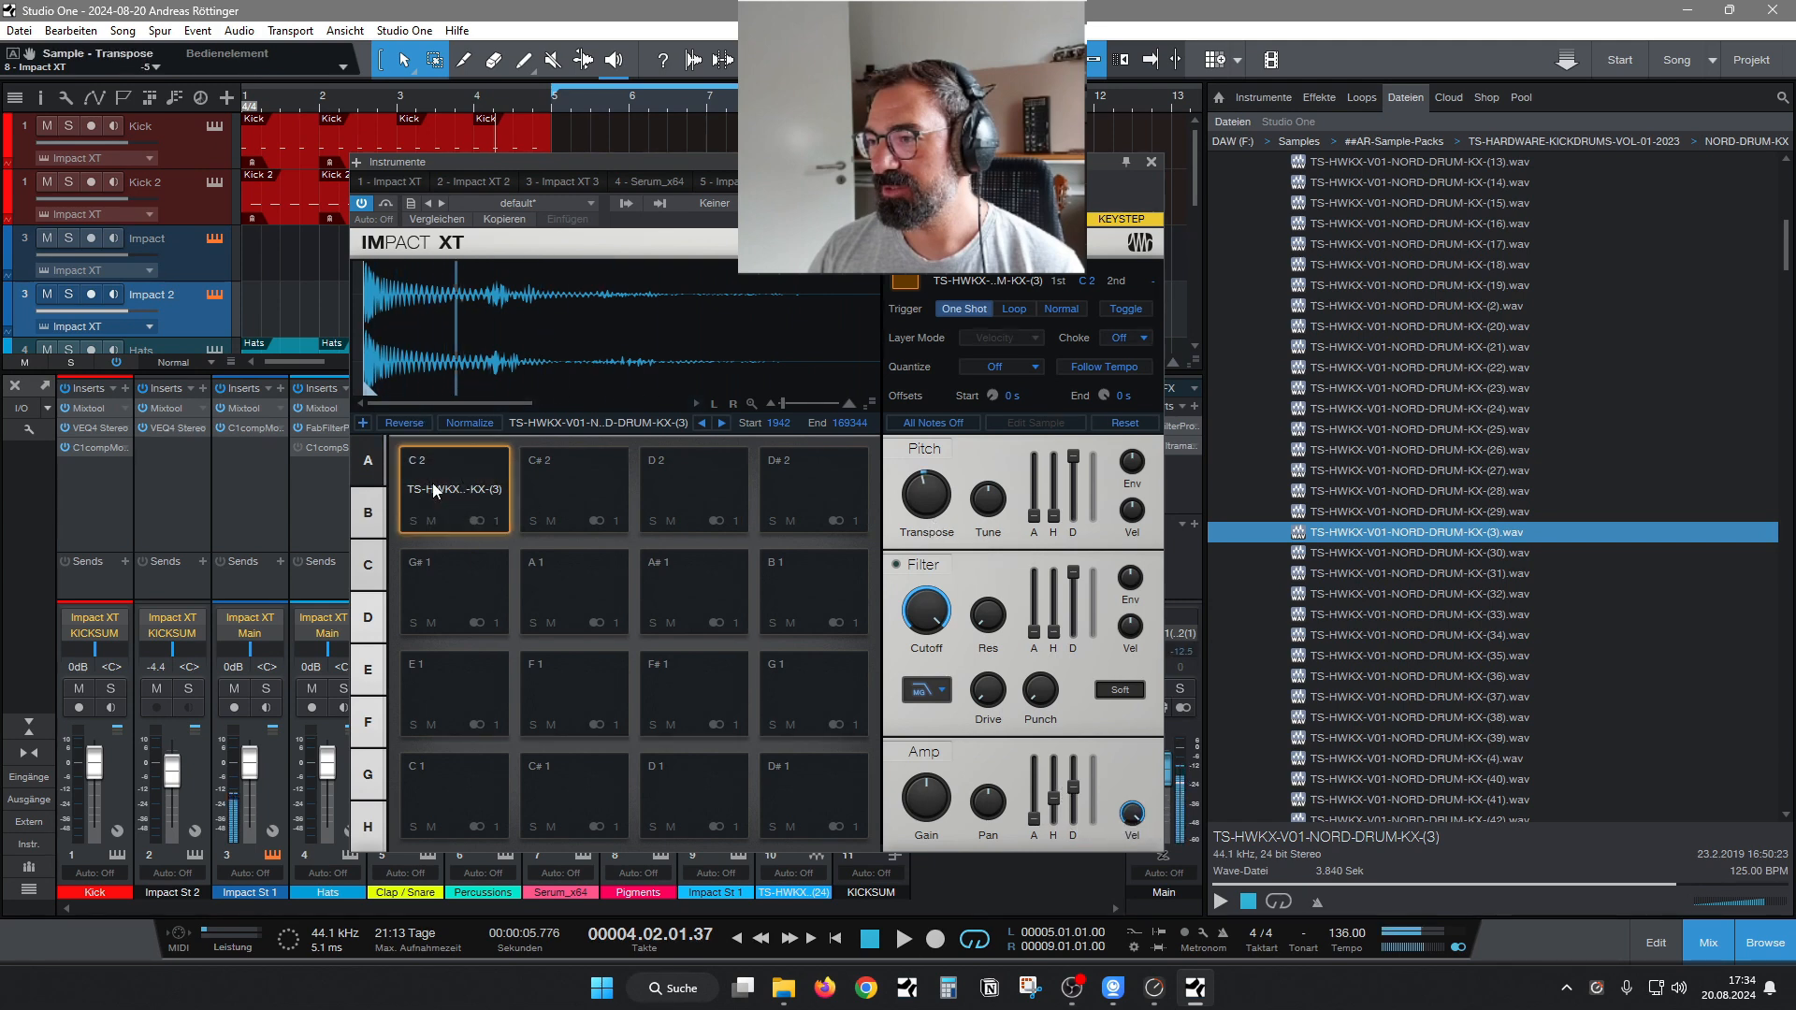
pyautogui.click(435, 490)
pyautogui.click(1152, 162)
# Open the bar 5 part on the Impact track and enter four quarter-note C 2 kicks at 5.1, 5.2, 5.3 and 5.4.
pyautogui.doubleClick(584, 264)
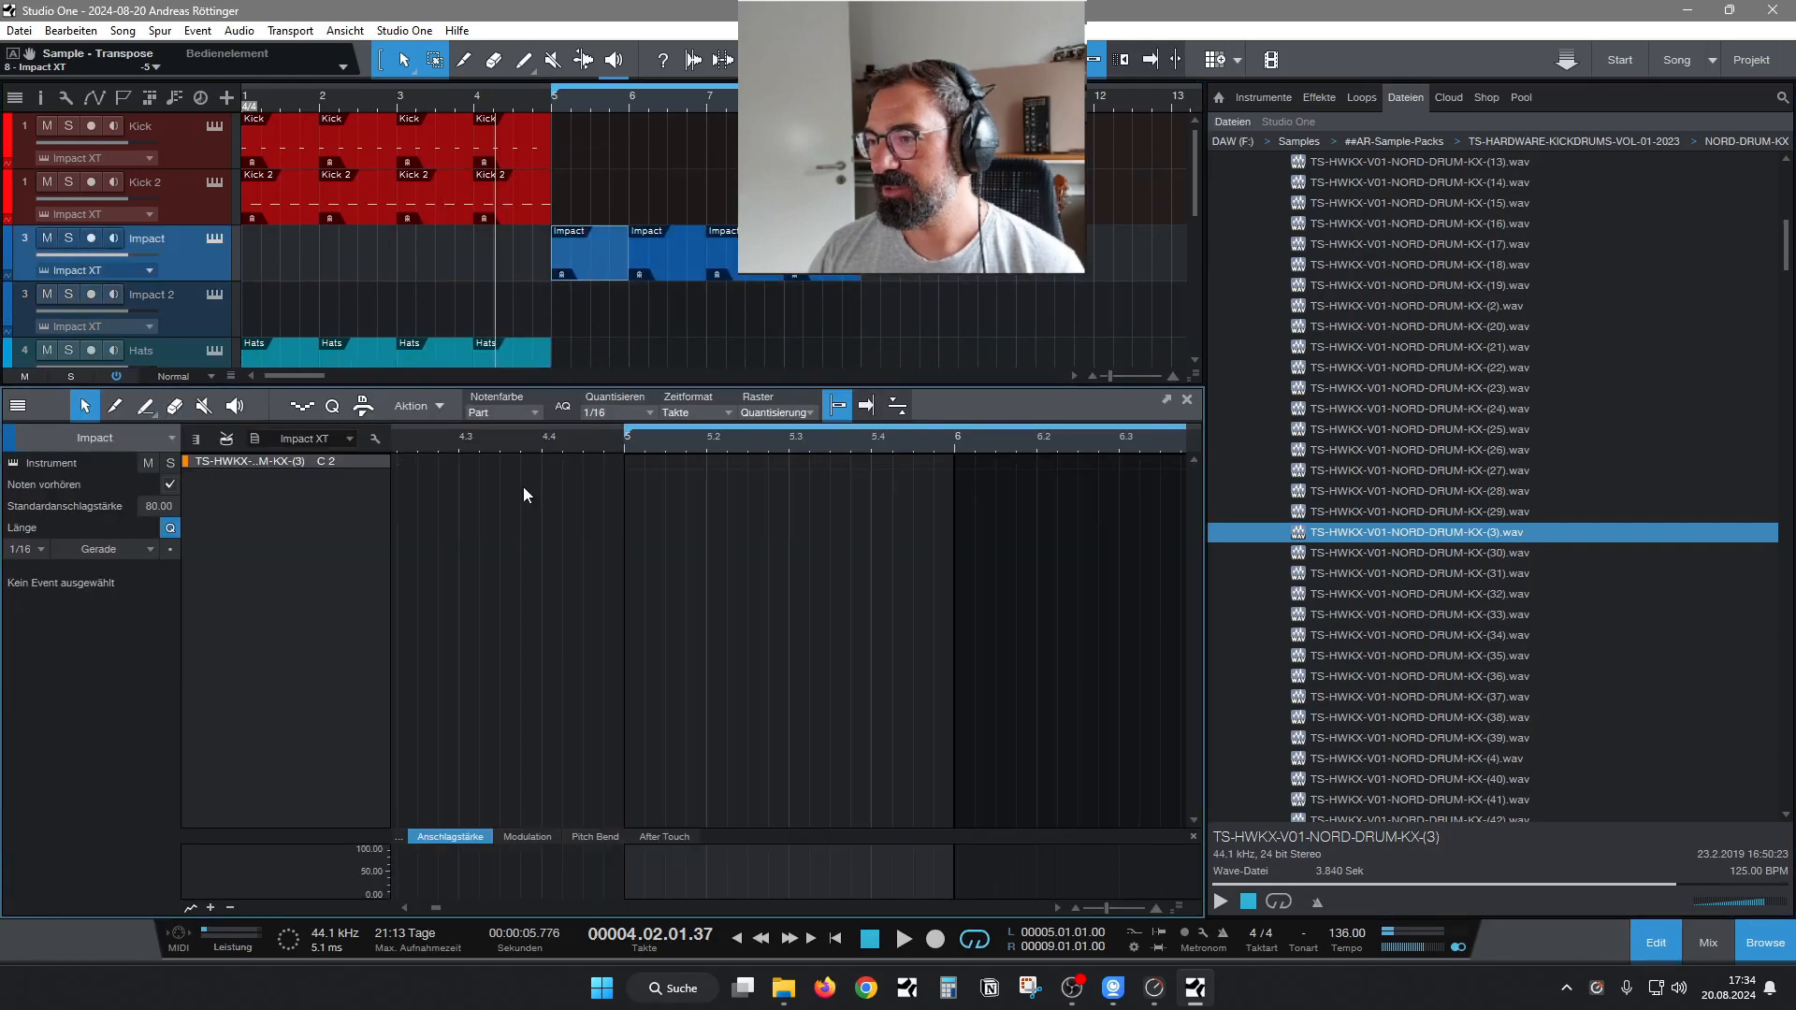
pyautogui.click(629, 459)
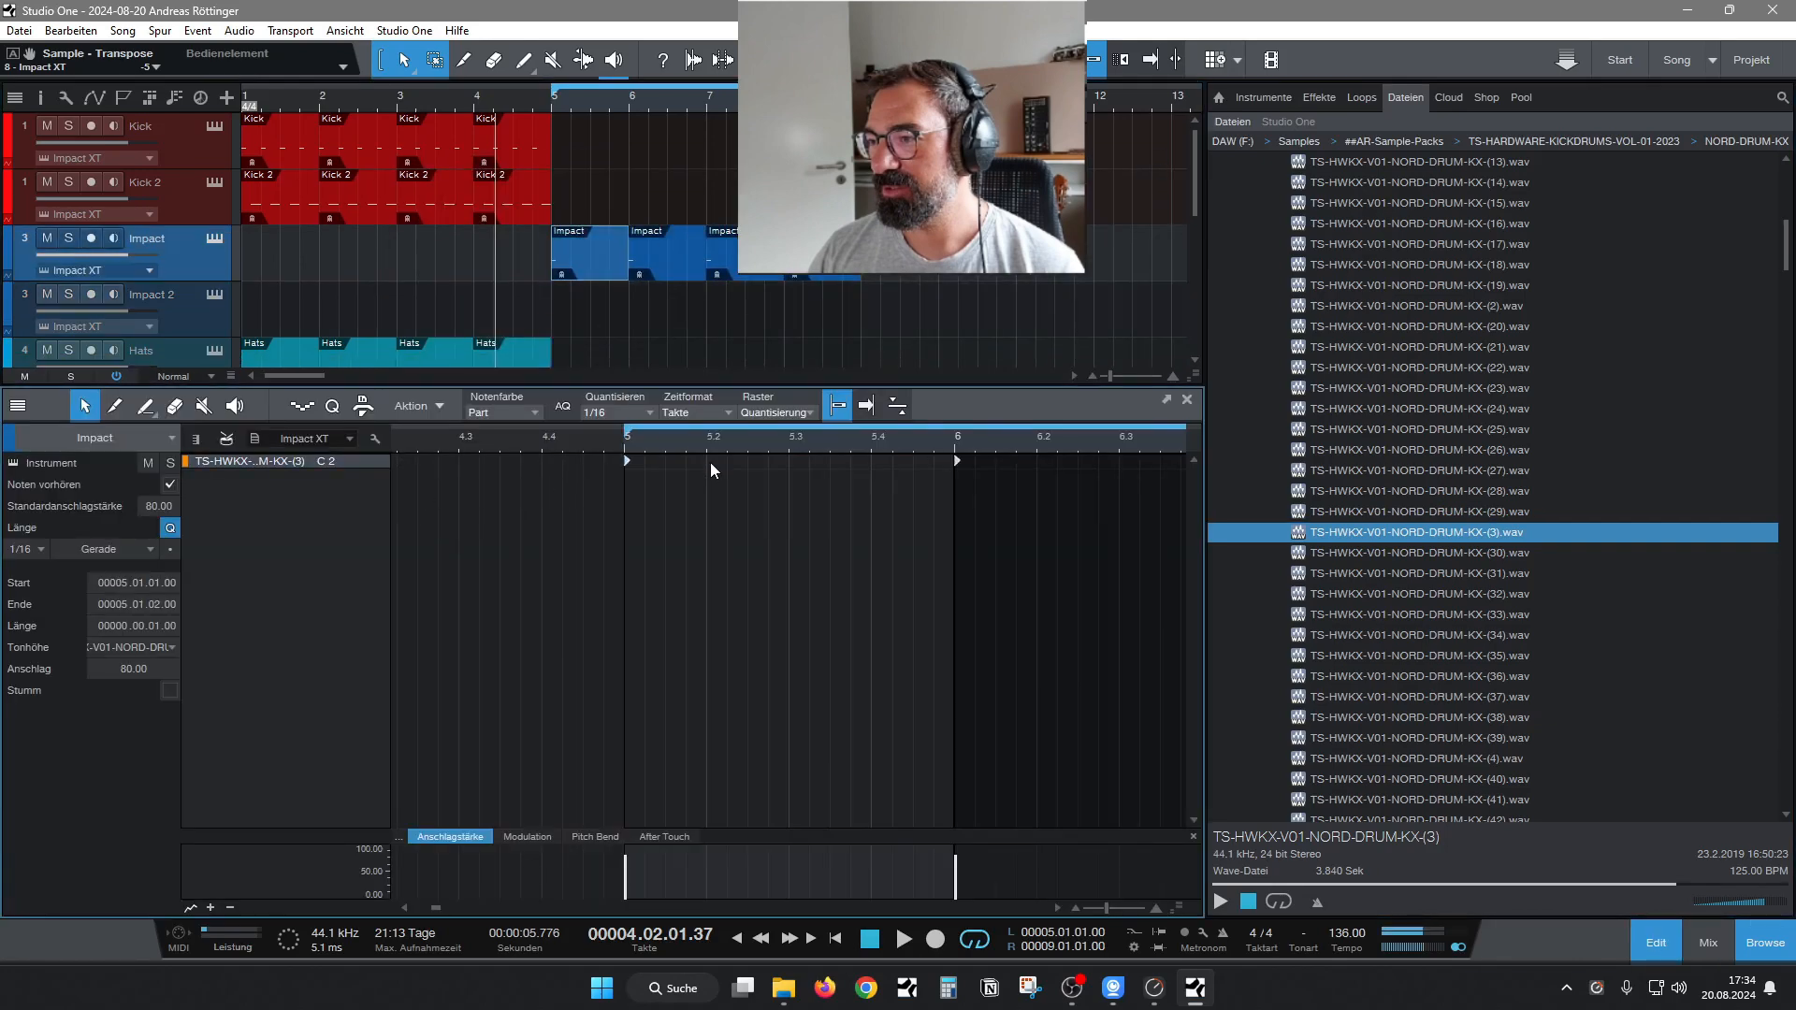
pyautogui.click(709, 461)
pyautogui.click(791, 459)
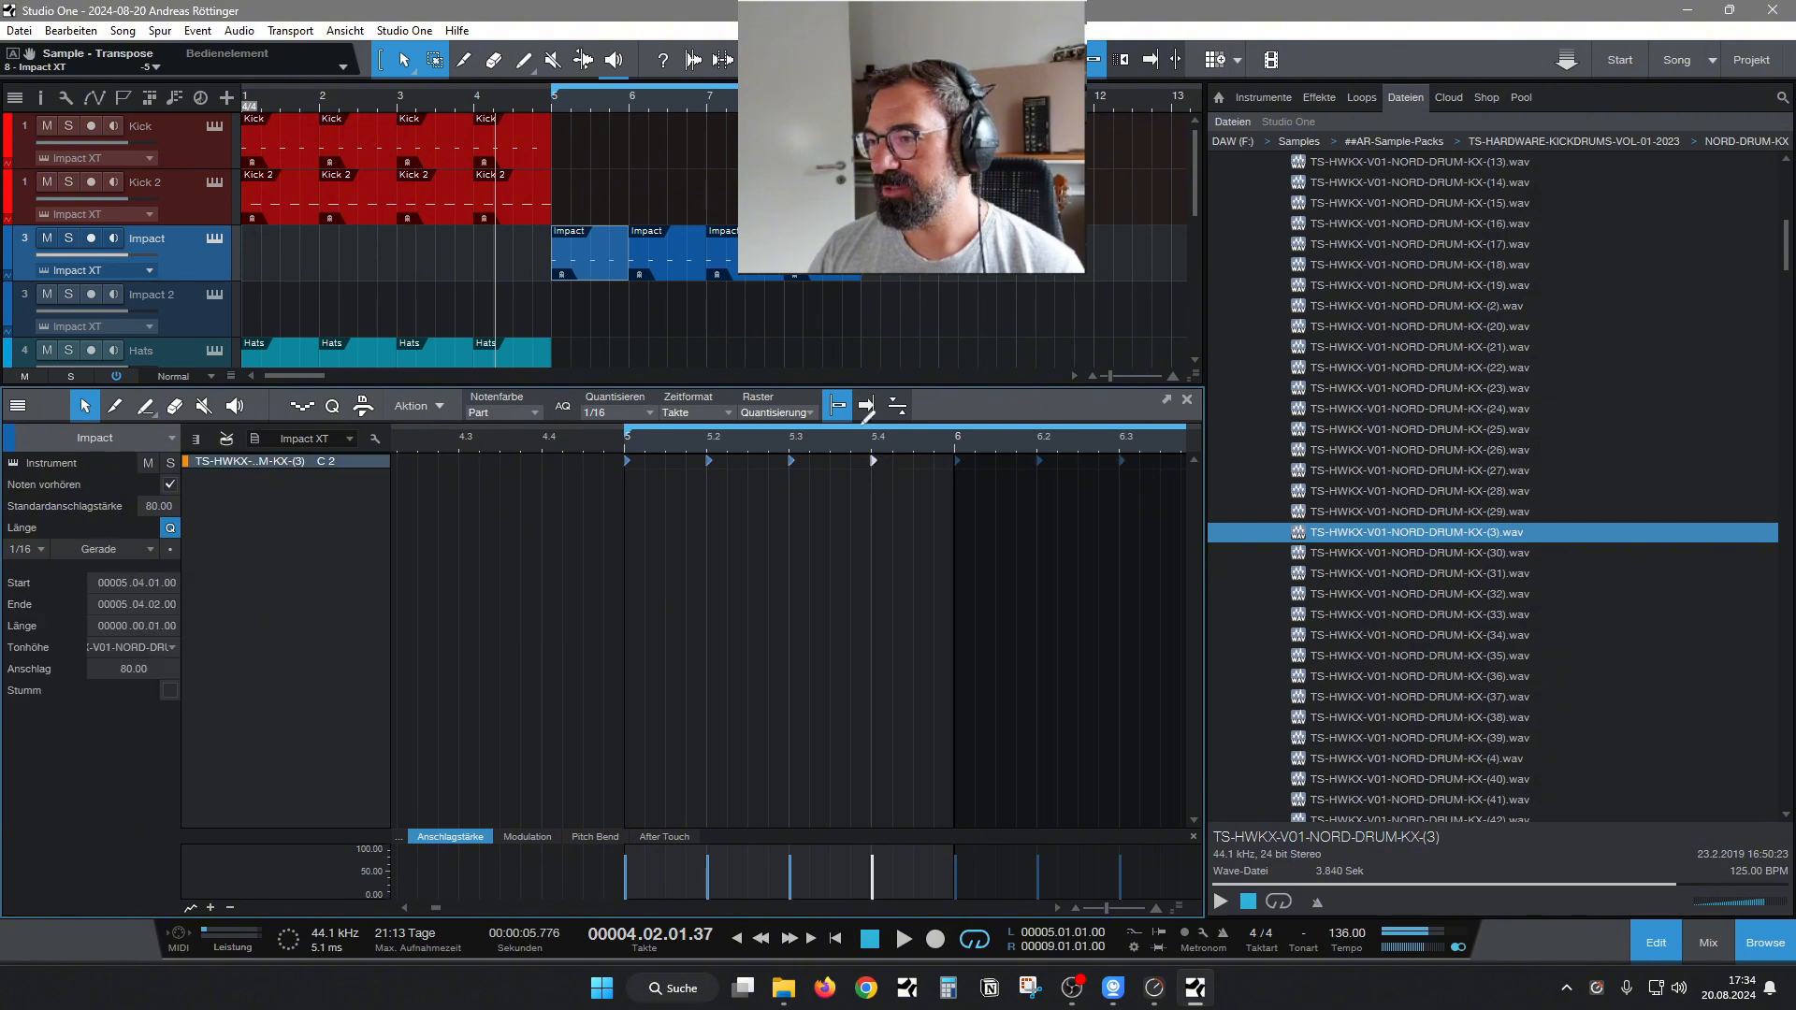
# Play from bar 5, hide the note editor, and set the Impact instrument's amp decay to 711 ms before stopping playback.
pyautogui.click(550, 99)
pyautogui.press('space')
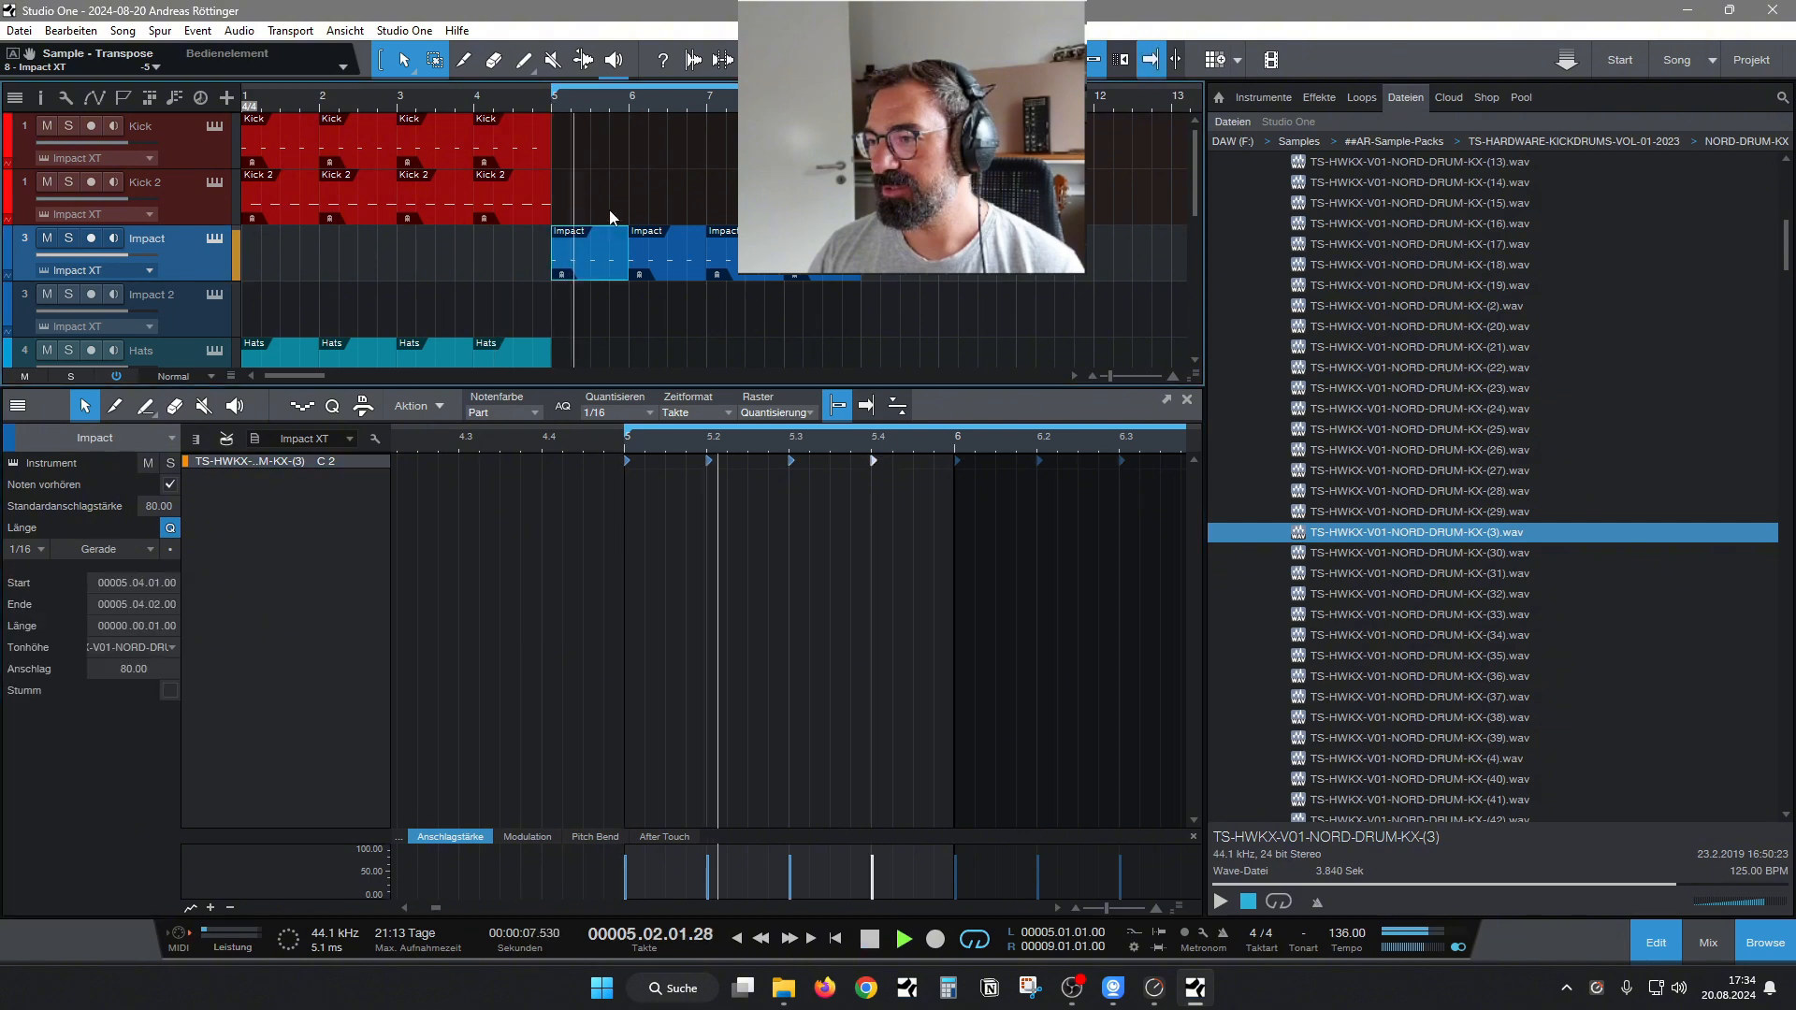
pyautogui.click(1656, 942)
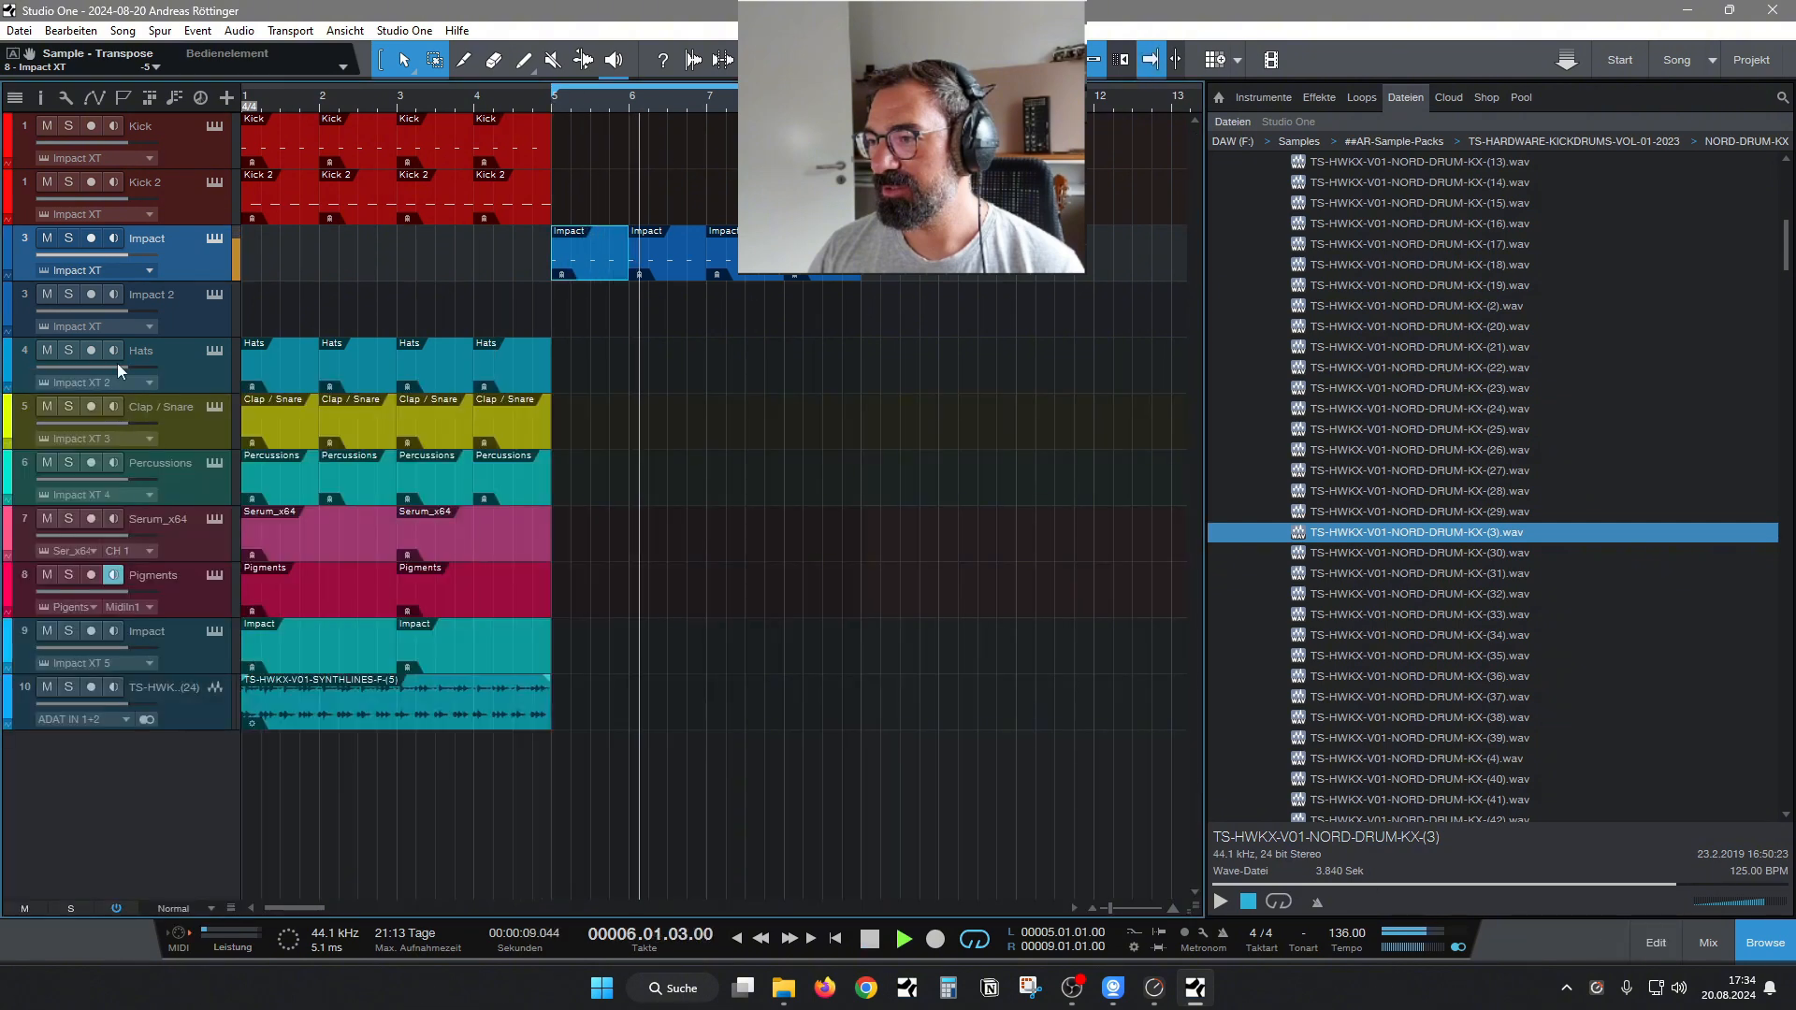
pyautogui.click(214, 240)
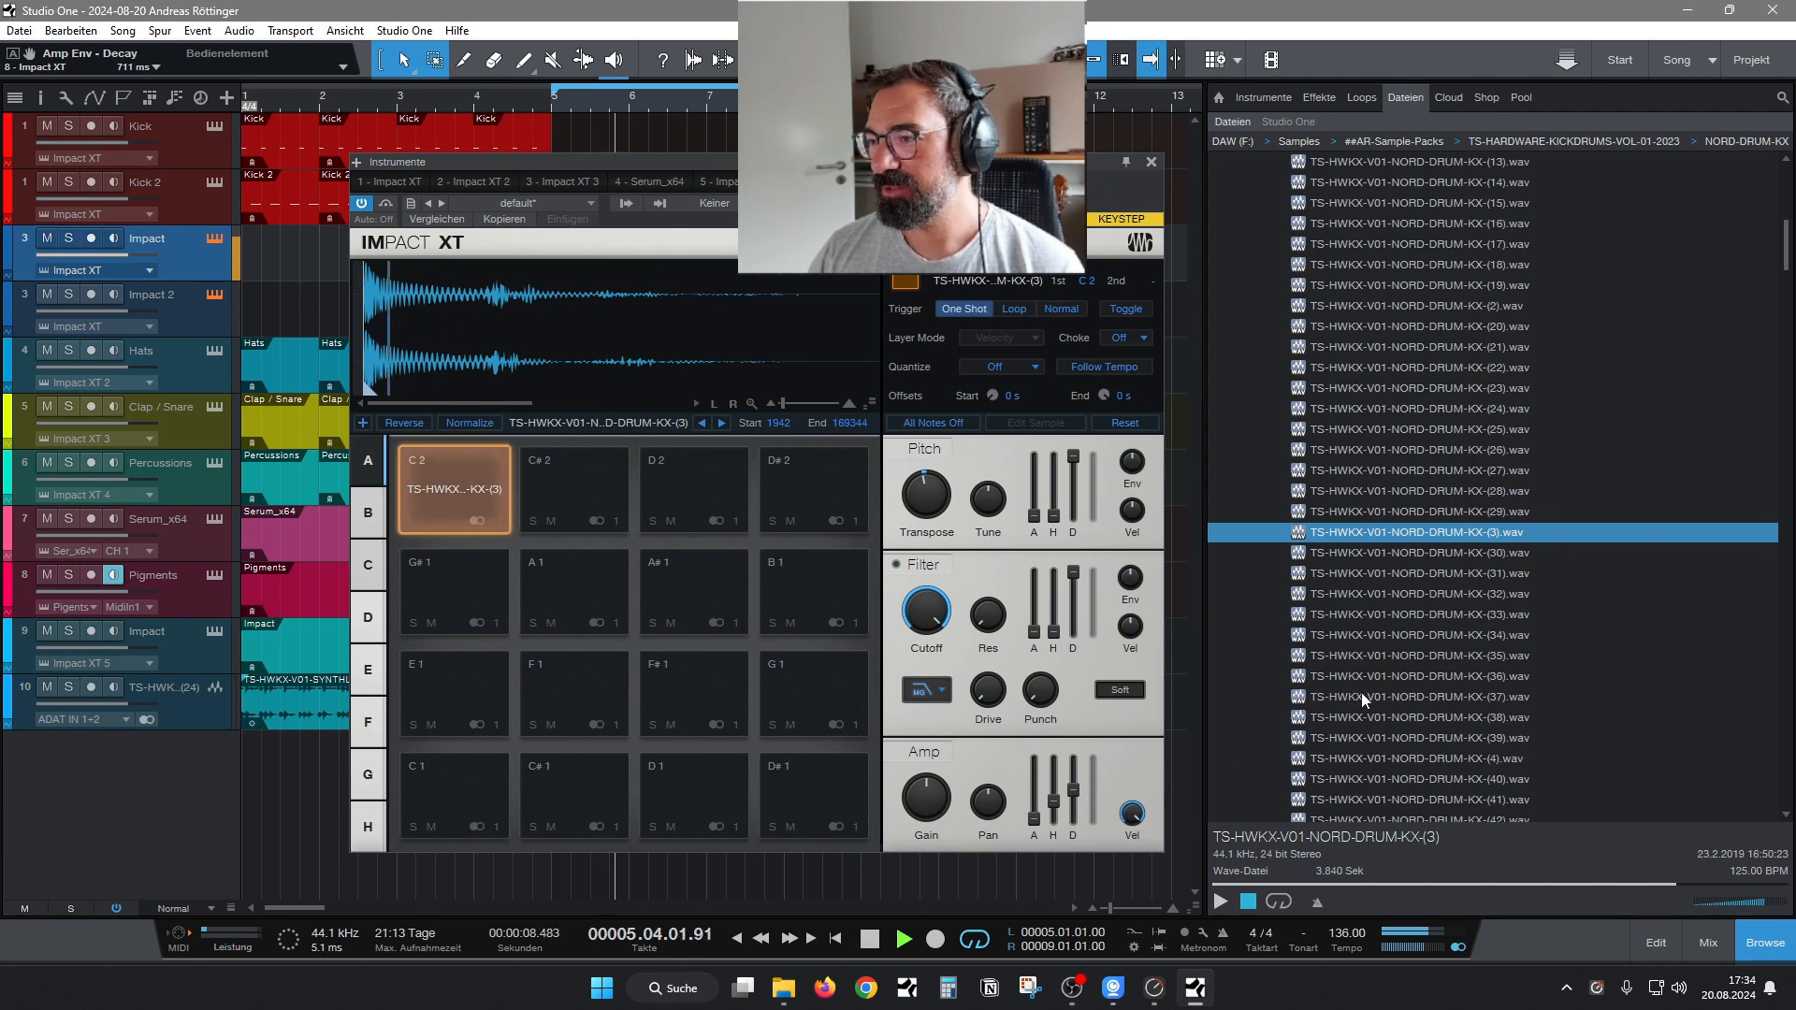
pyautogui.press('space')
# Audition NORD-DRUM-KX samples (34) to (38), load sample (37) onto pad C 2 and play the loop.
pyautogui.click(1221, 901)
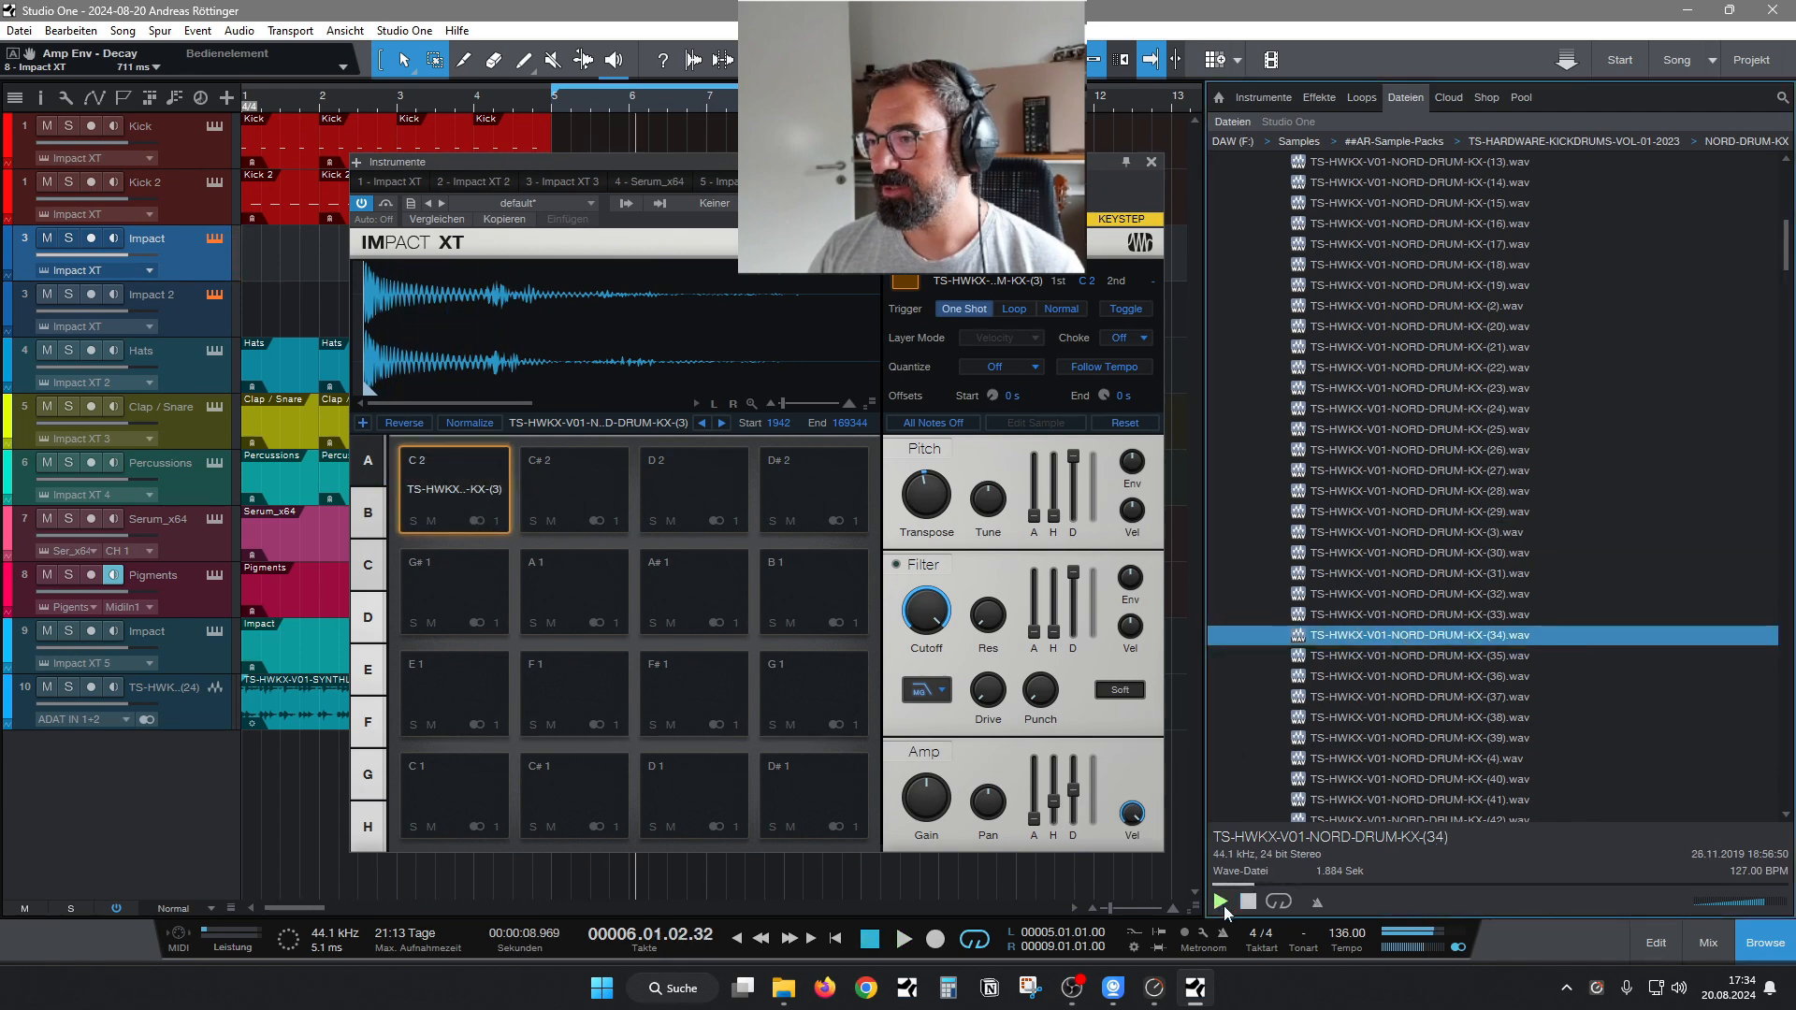
pyautogui.click(1459, 655)
pyautogui.click(1473, 675)
pyautogui.click(1468, 698)
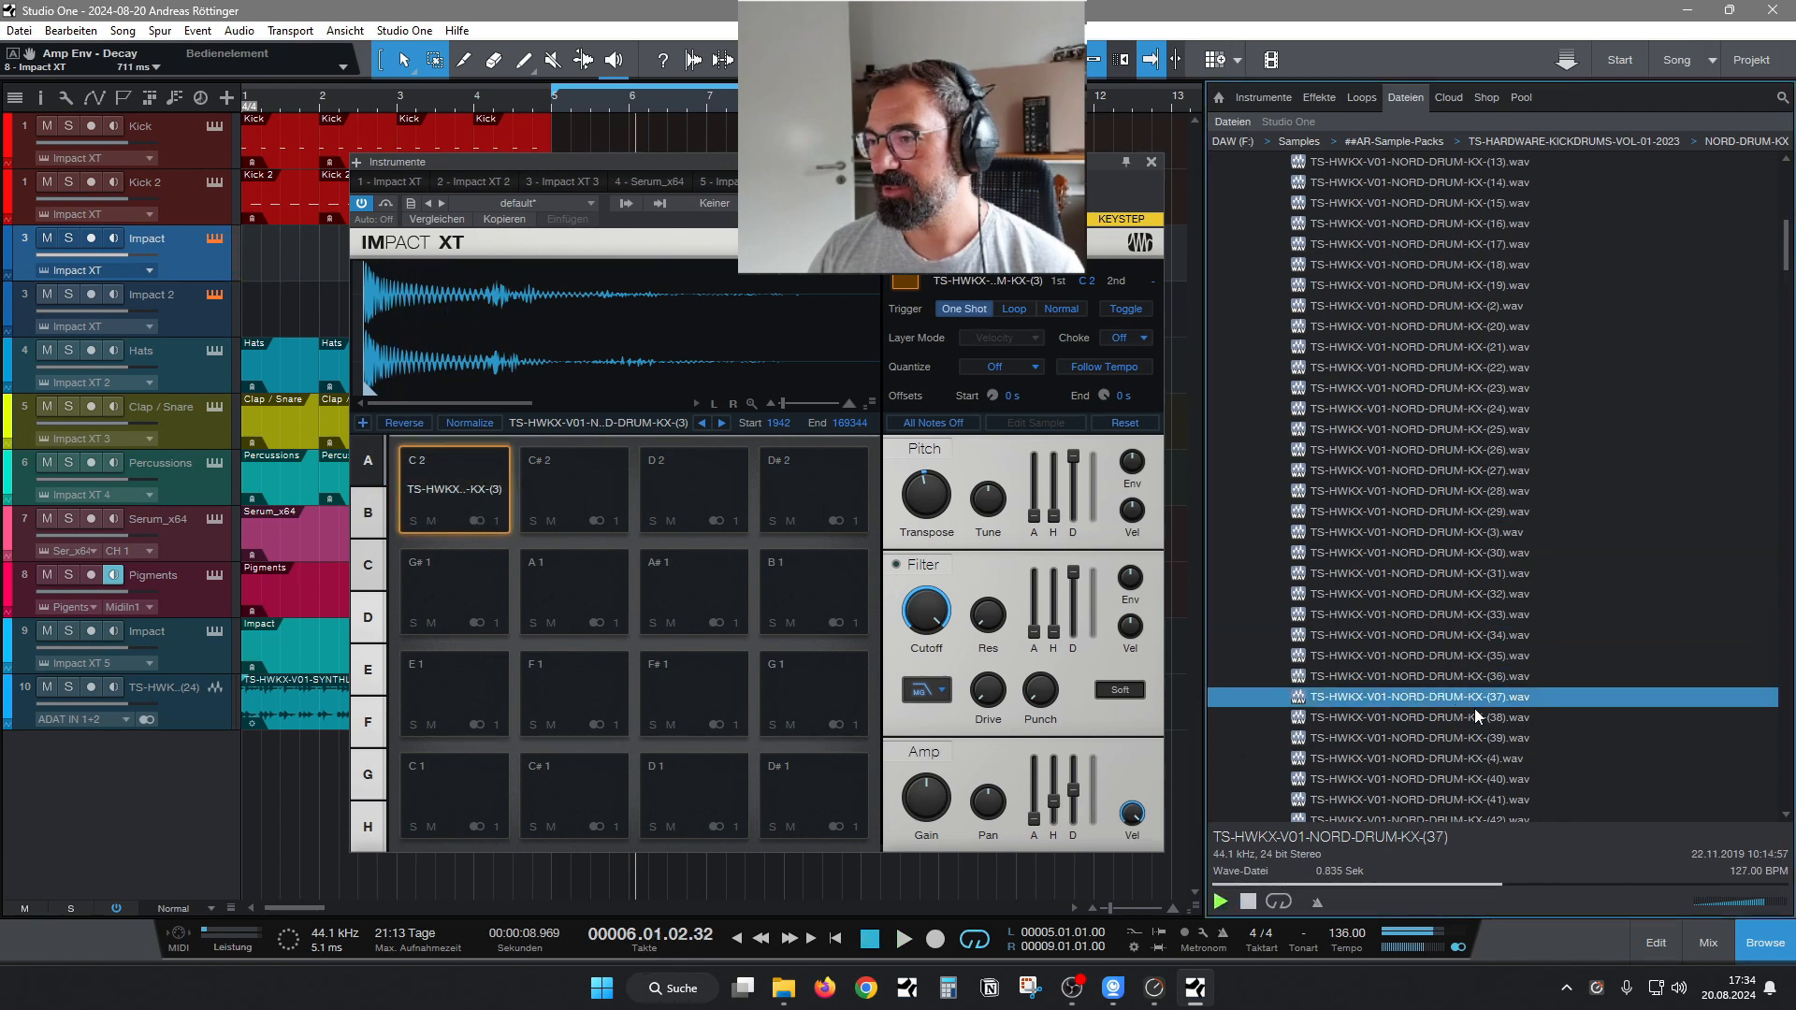
pyautogui.click(1453, 713)
pyautogui.moveTo(1451, 704); pyautogui.dragTo(441, 468)
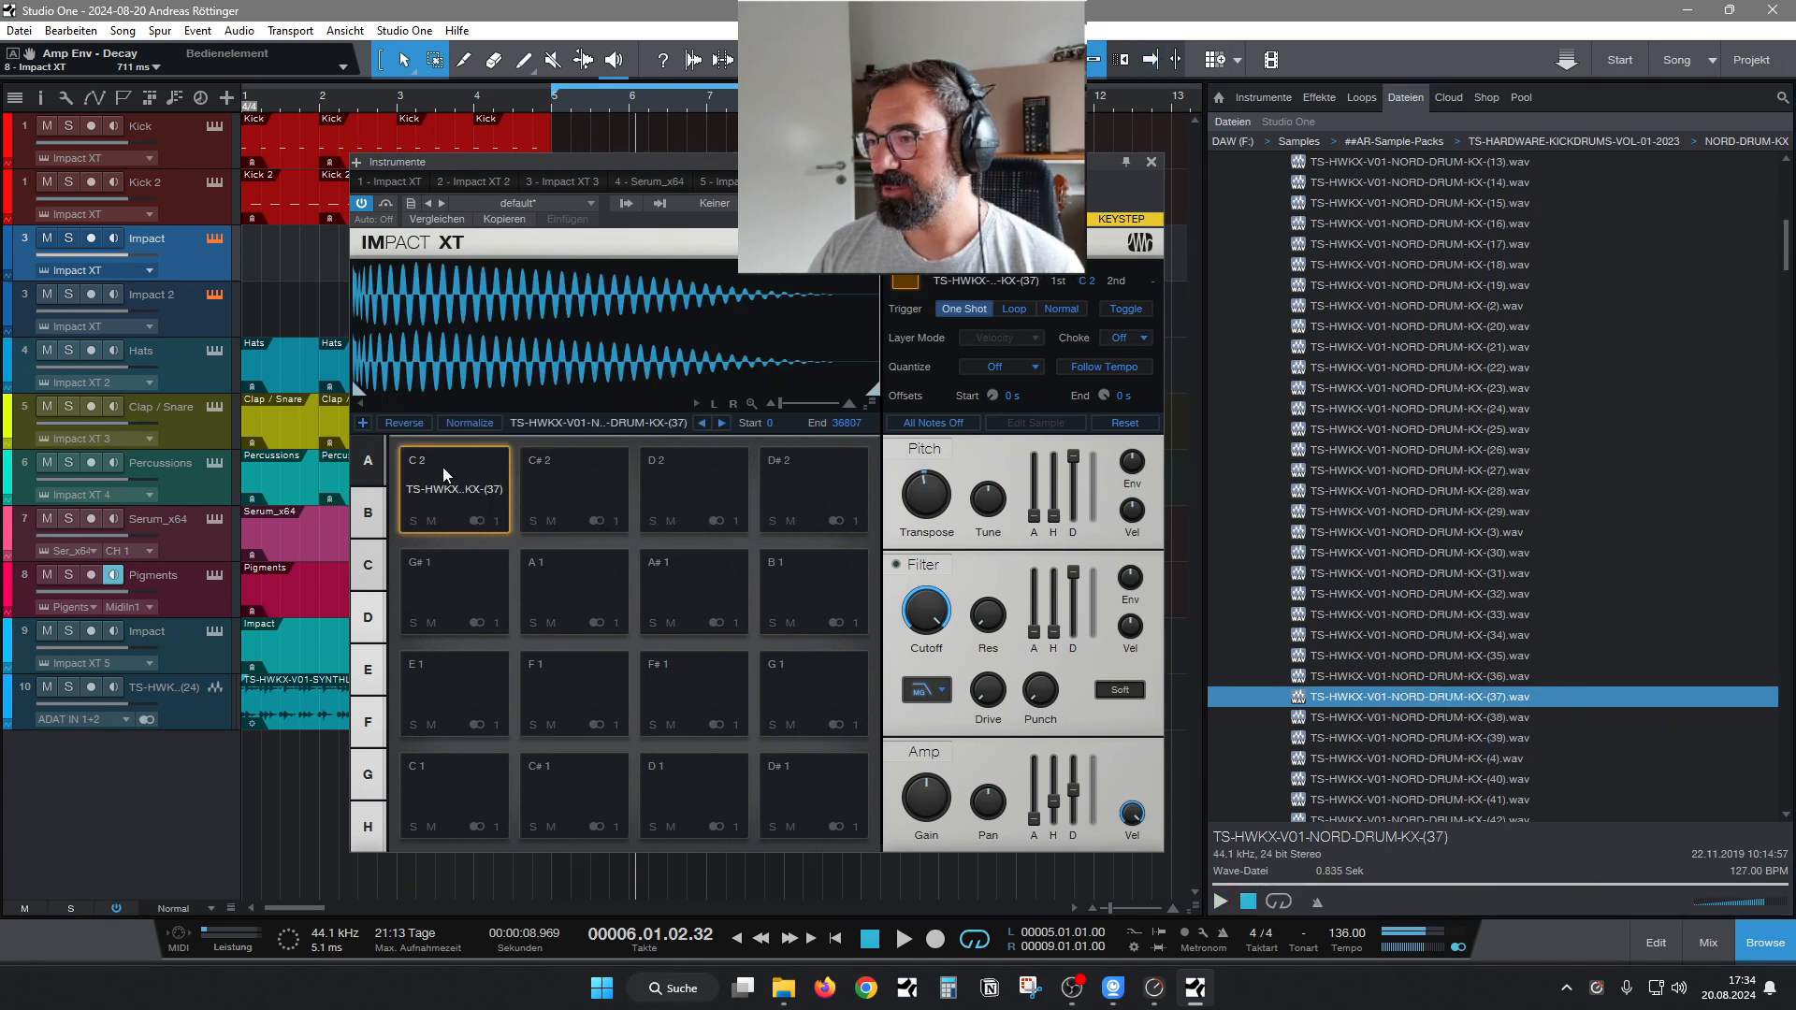
pyautogui.press('space')
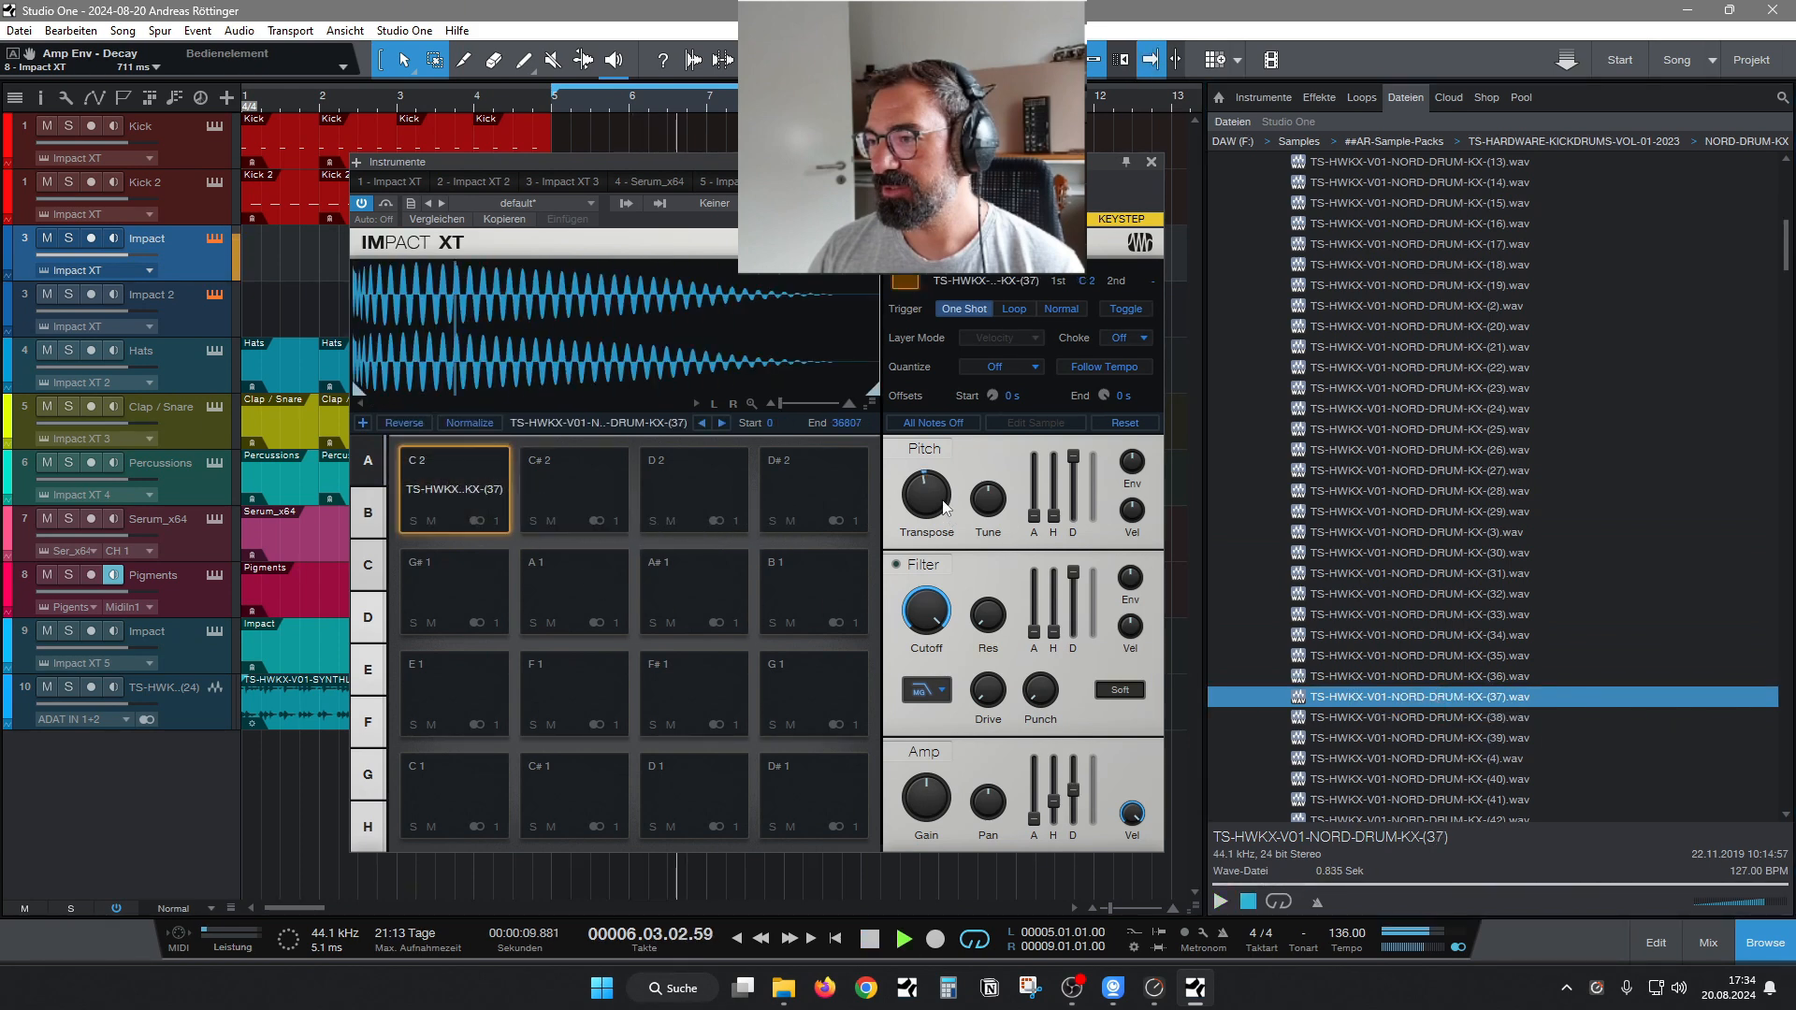
# Load NORD-DRUM-KX sample (39) onto pad C 2 during playback, stop the loop and load the same sample onto pad C# 2.
pyautogui.click(1406, 739)
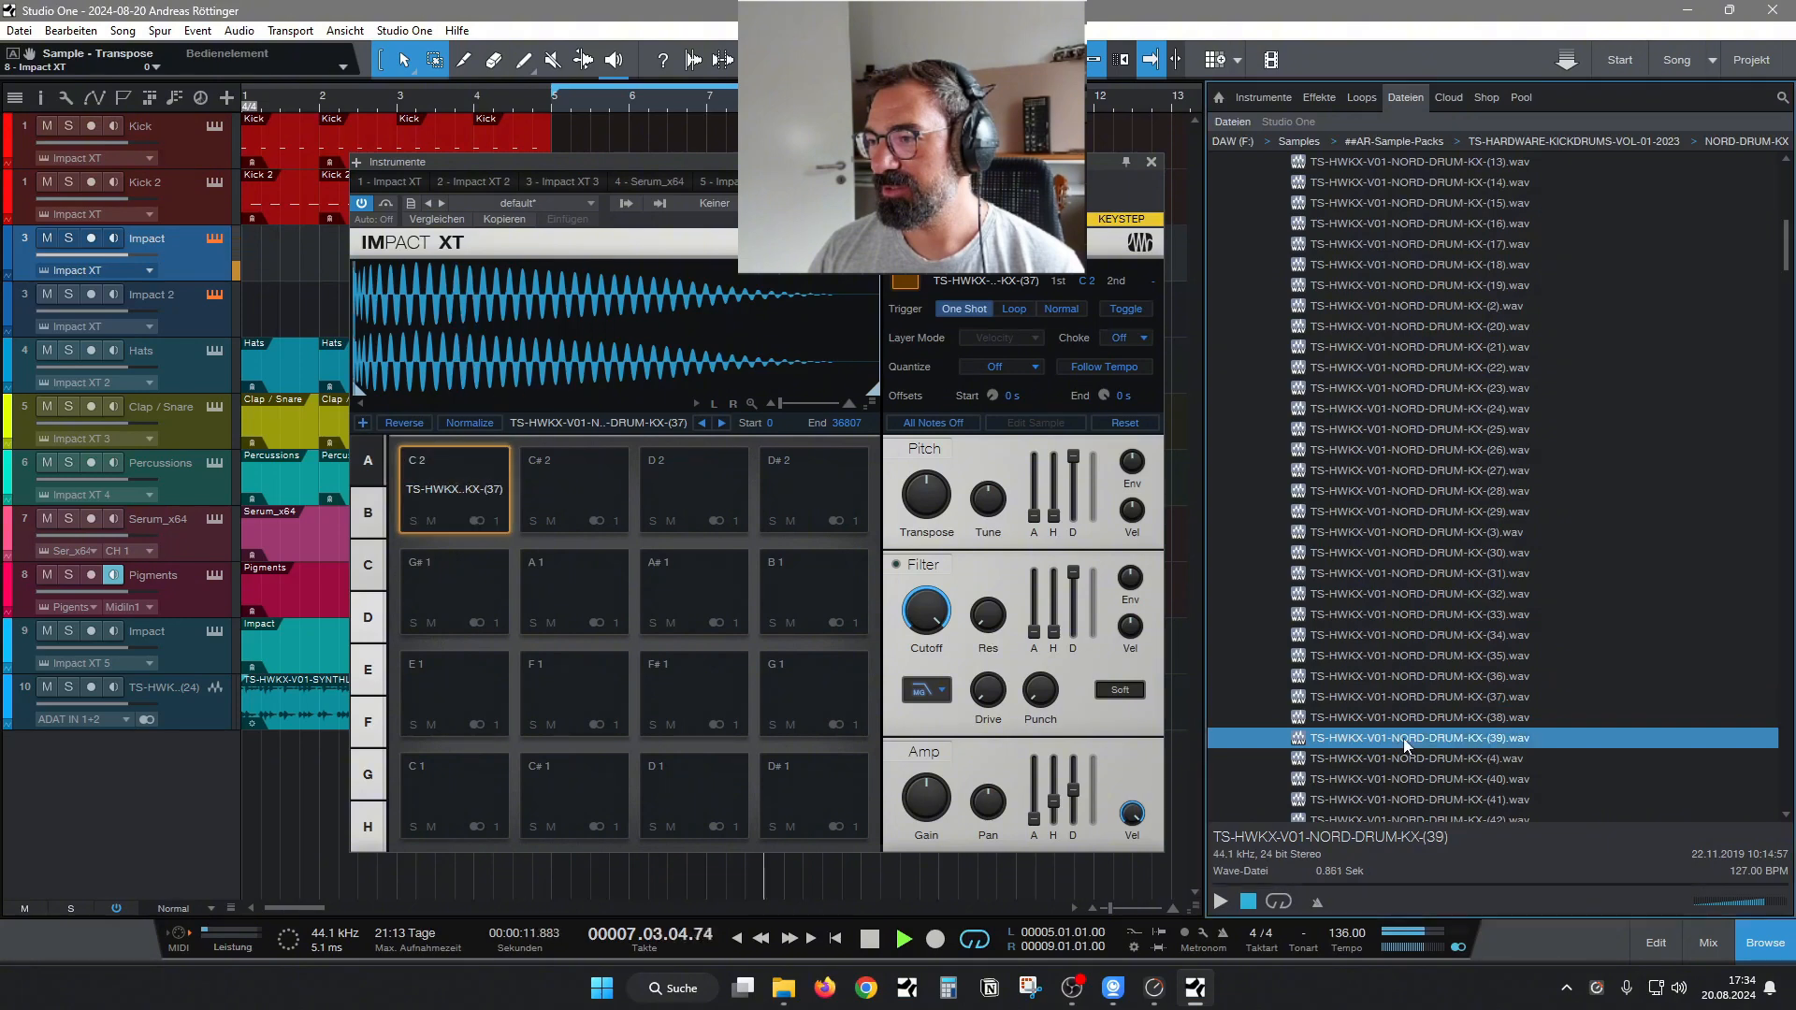
pyautogui.moveTo(1406, 739); pyautogui.dragTo(496, 515)
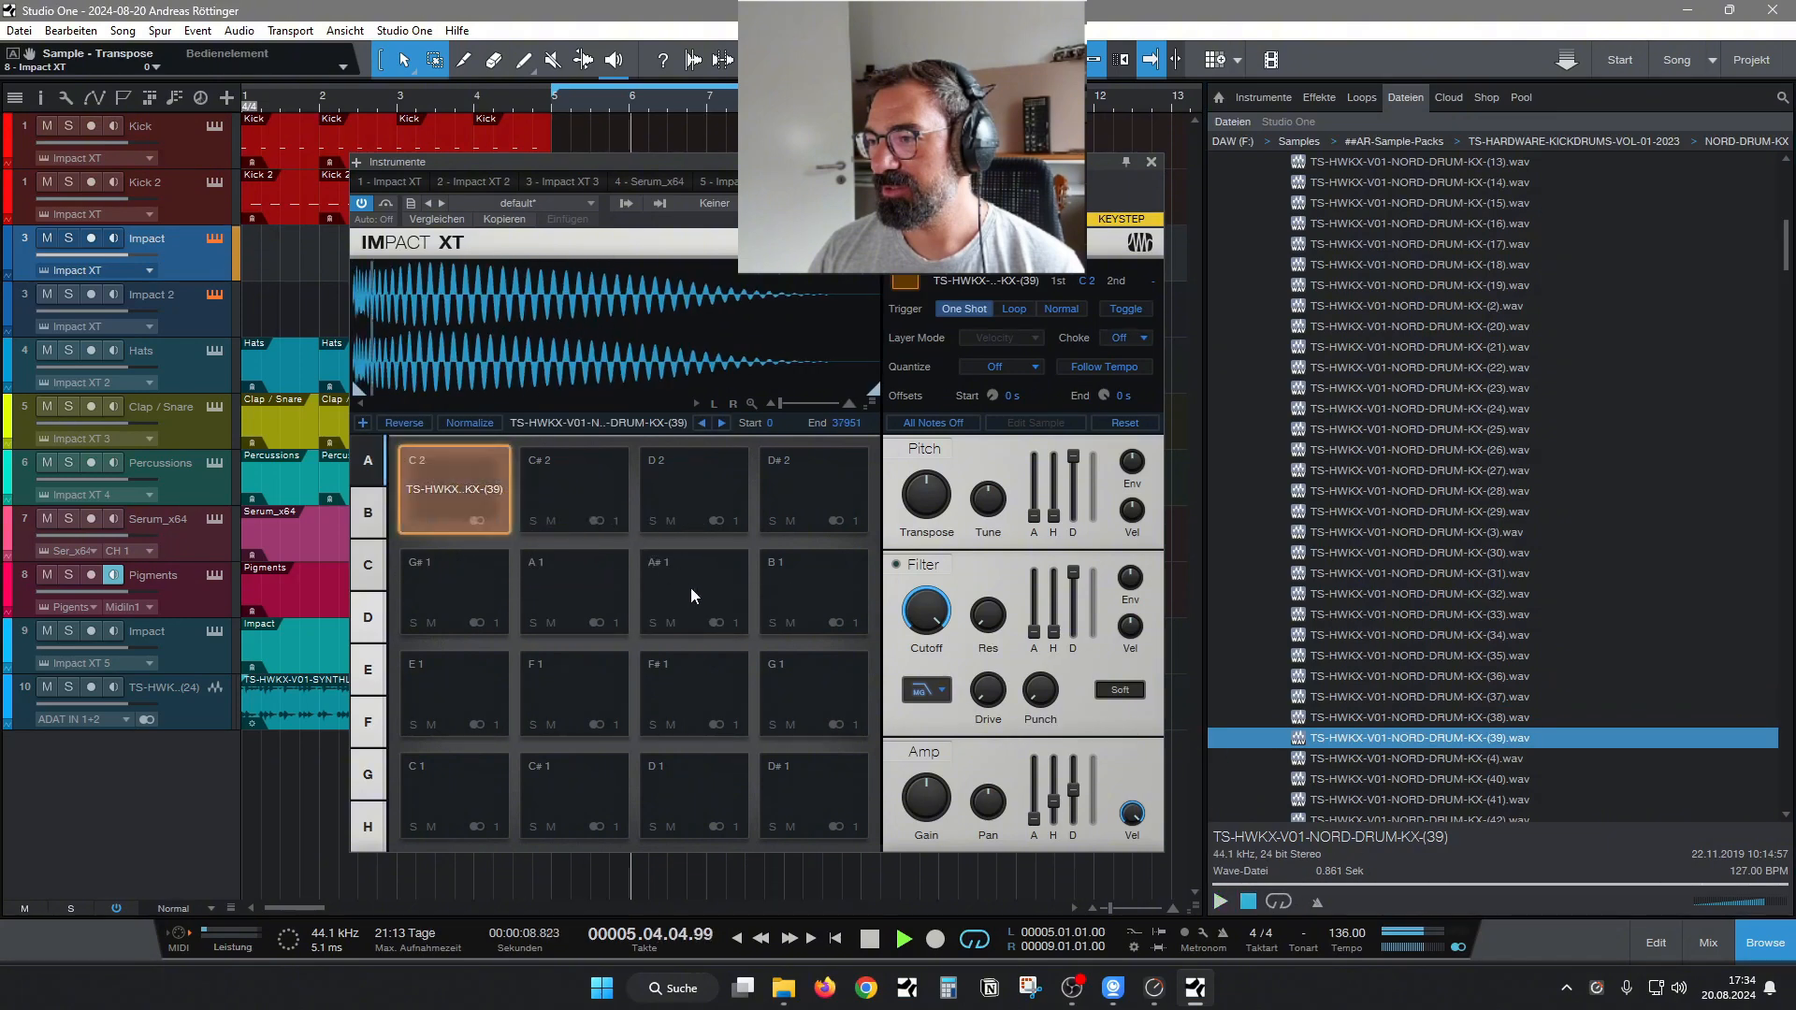
pyautogui.press('space')
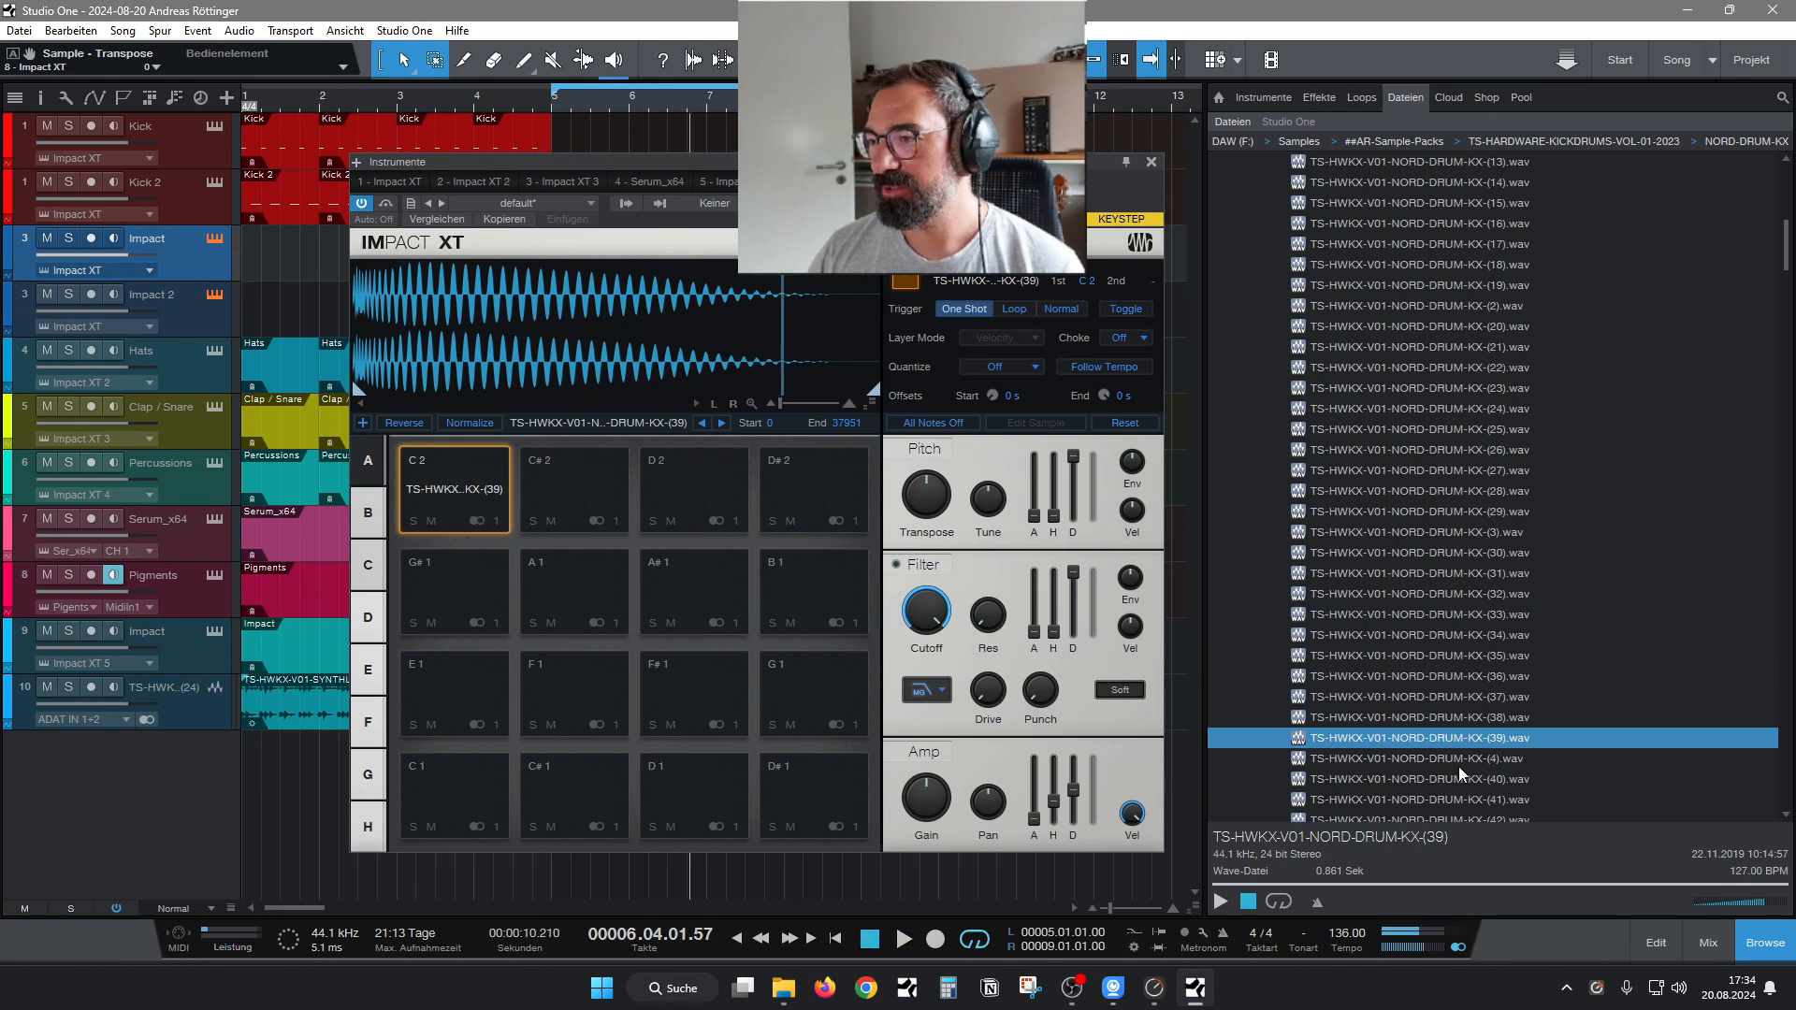
pyautogui.moveTo(1437, 746); pyautogui.dragTo(570, 483)
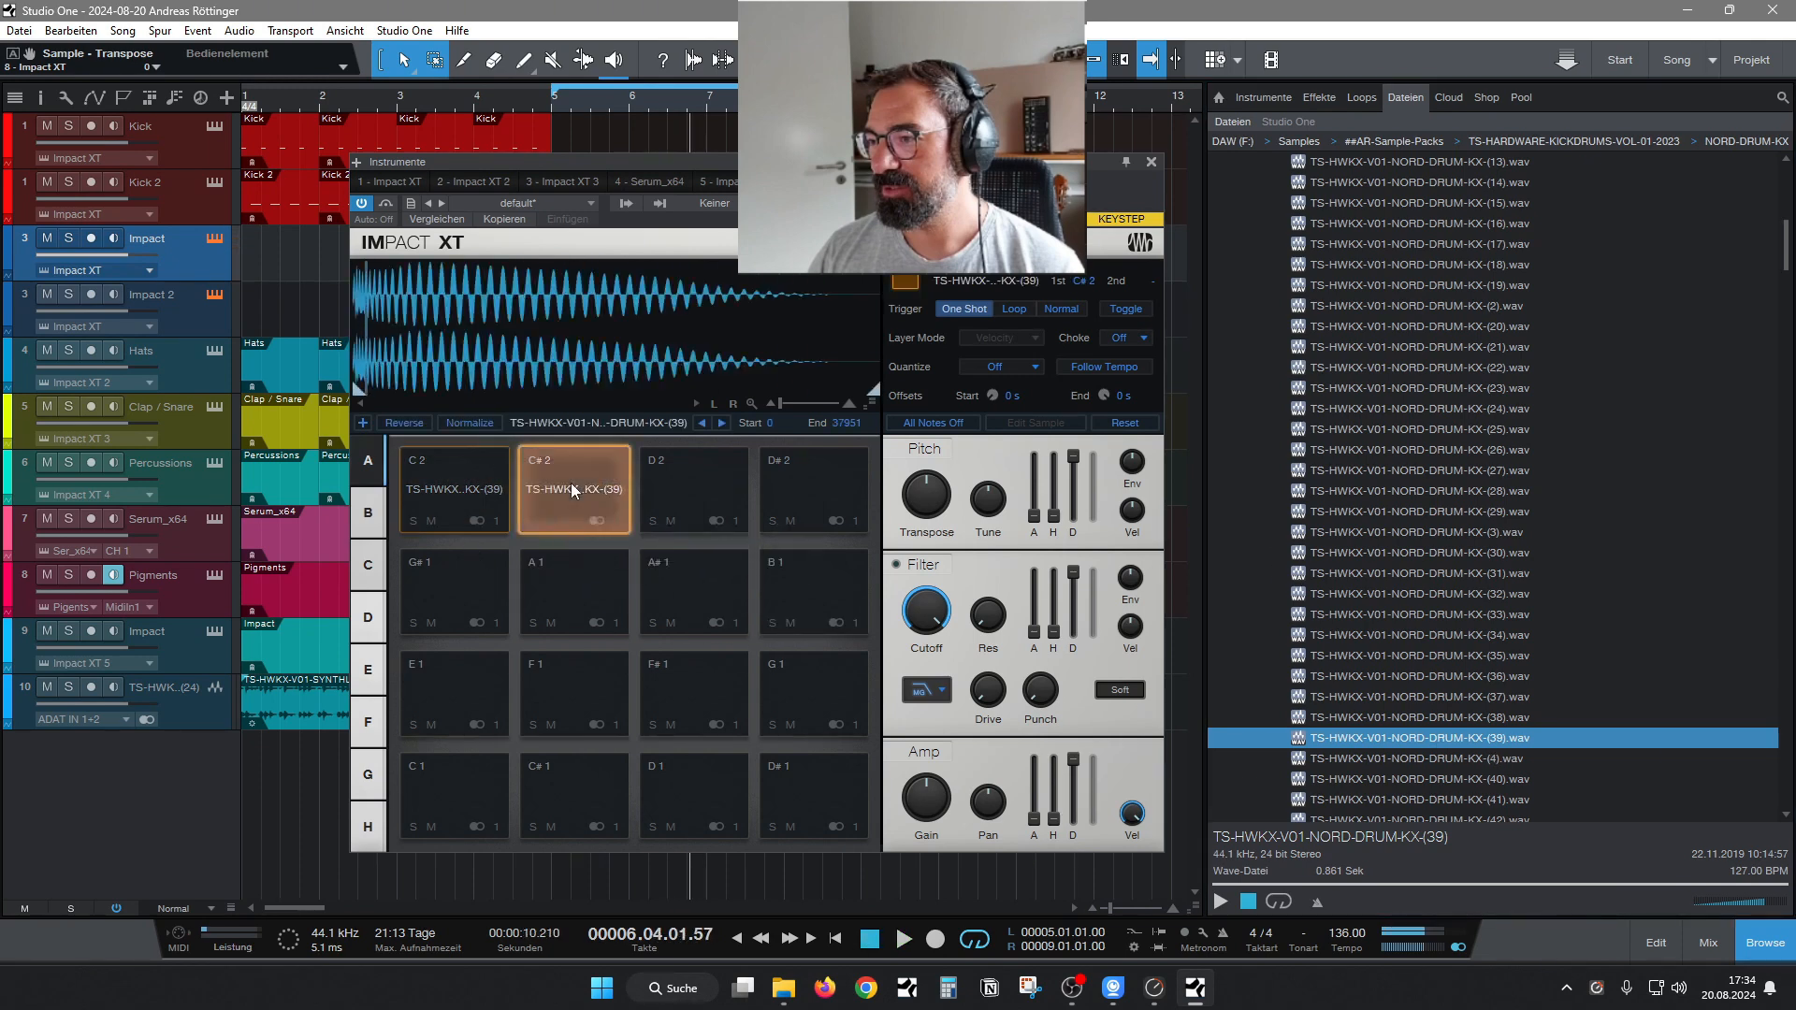
# Audition further NORD-DRUM-KX kick samples, working up the list from sample (32) past (27) and (23).
pyautogui.click(1472, 594)
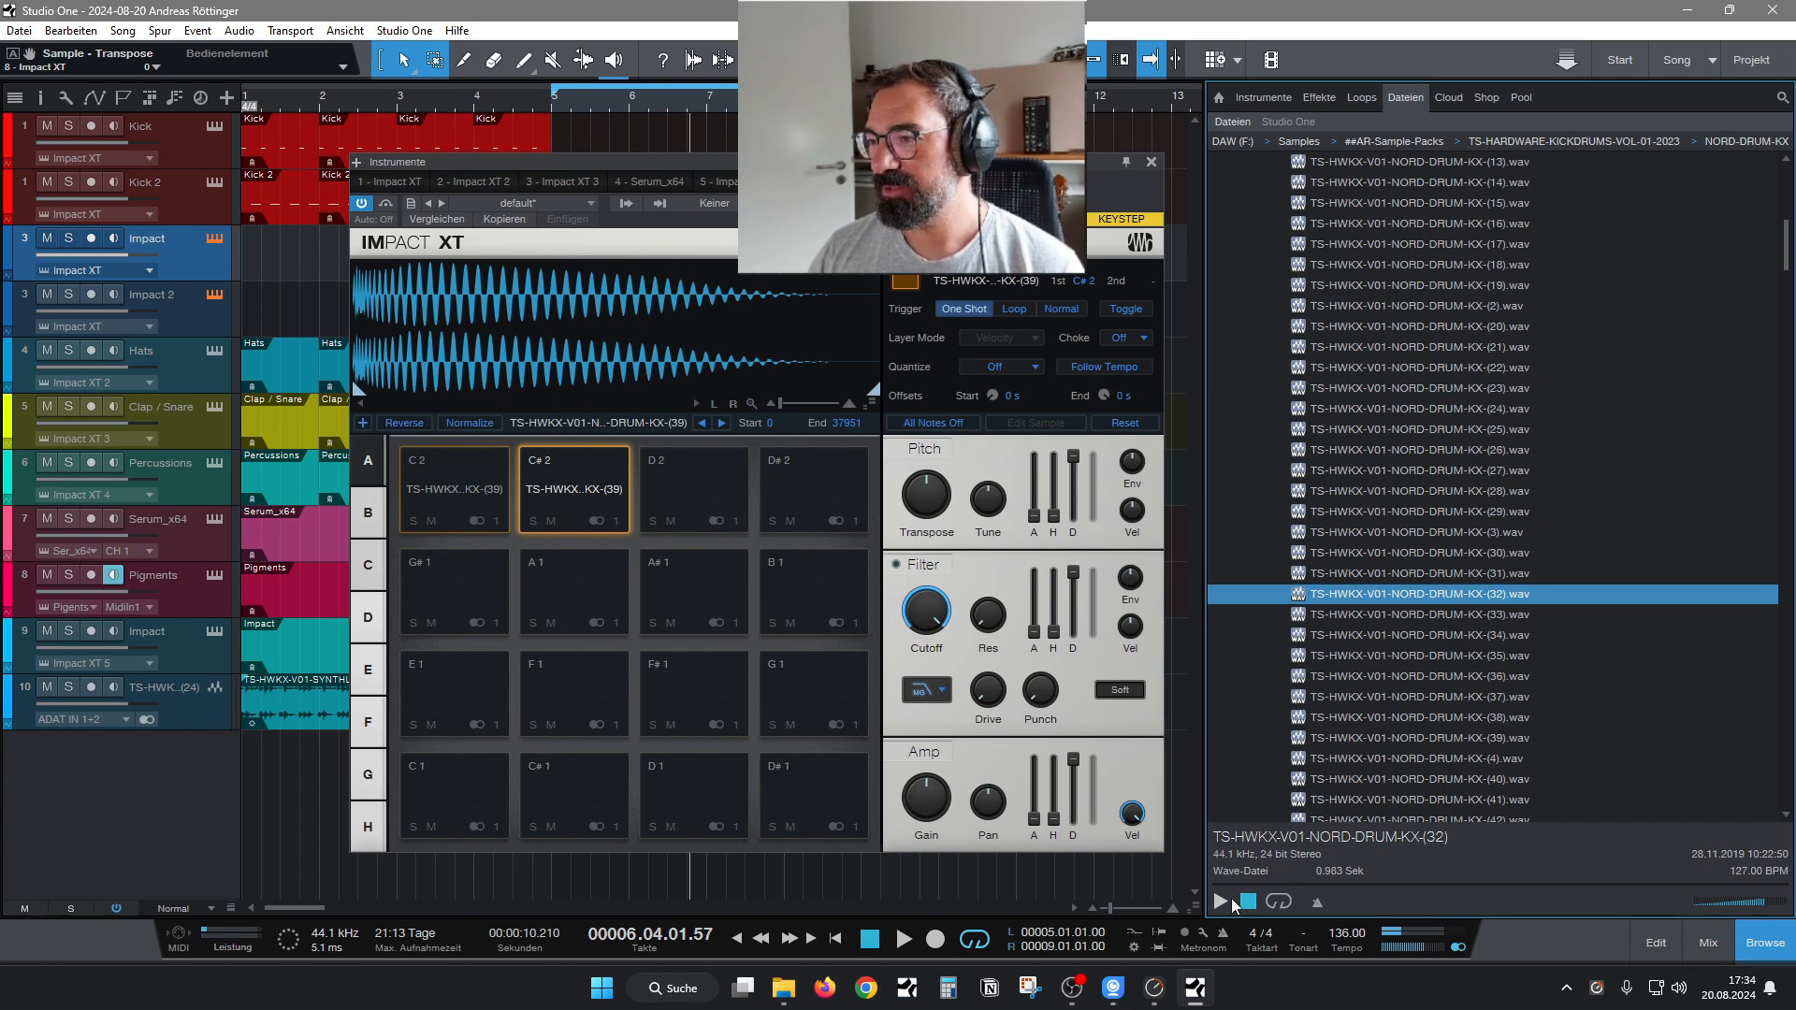
pyautogui.click(1222, 903)
pyautogui.press('Up')
pyautogui.press('Up')
pyautogui.click(1534, 471)
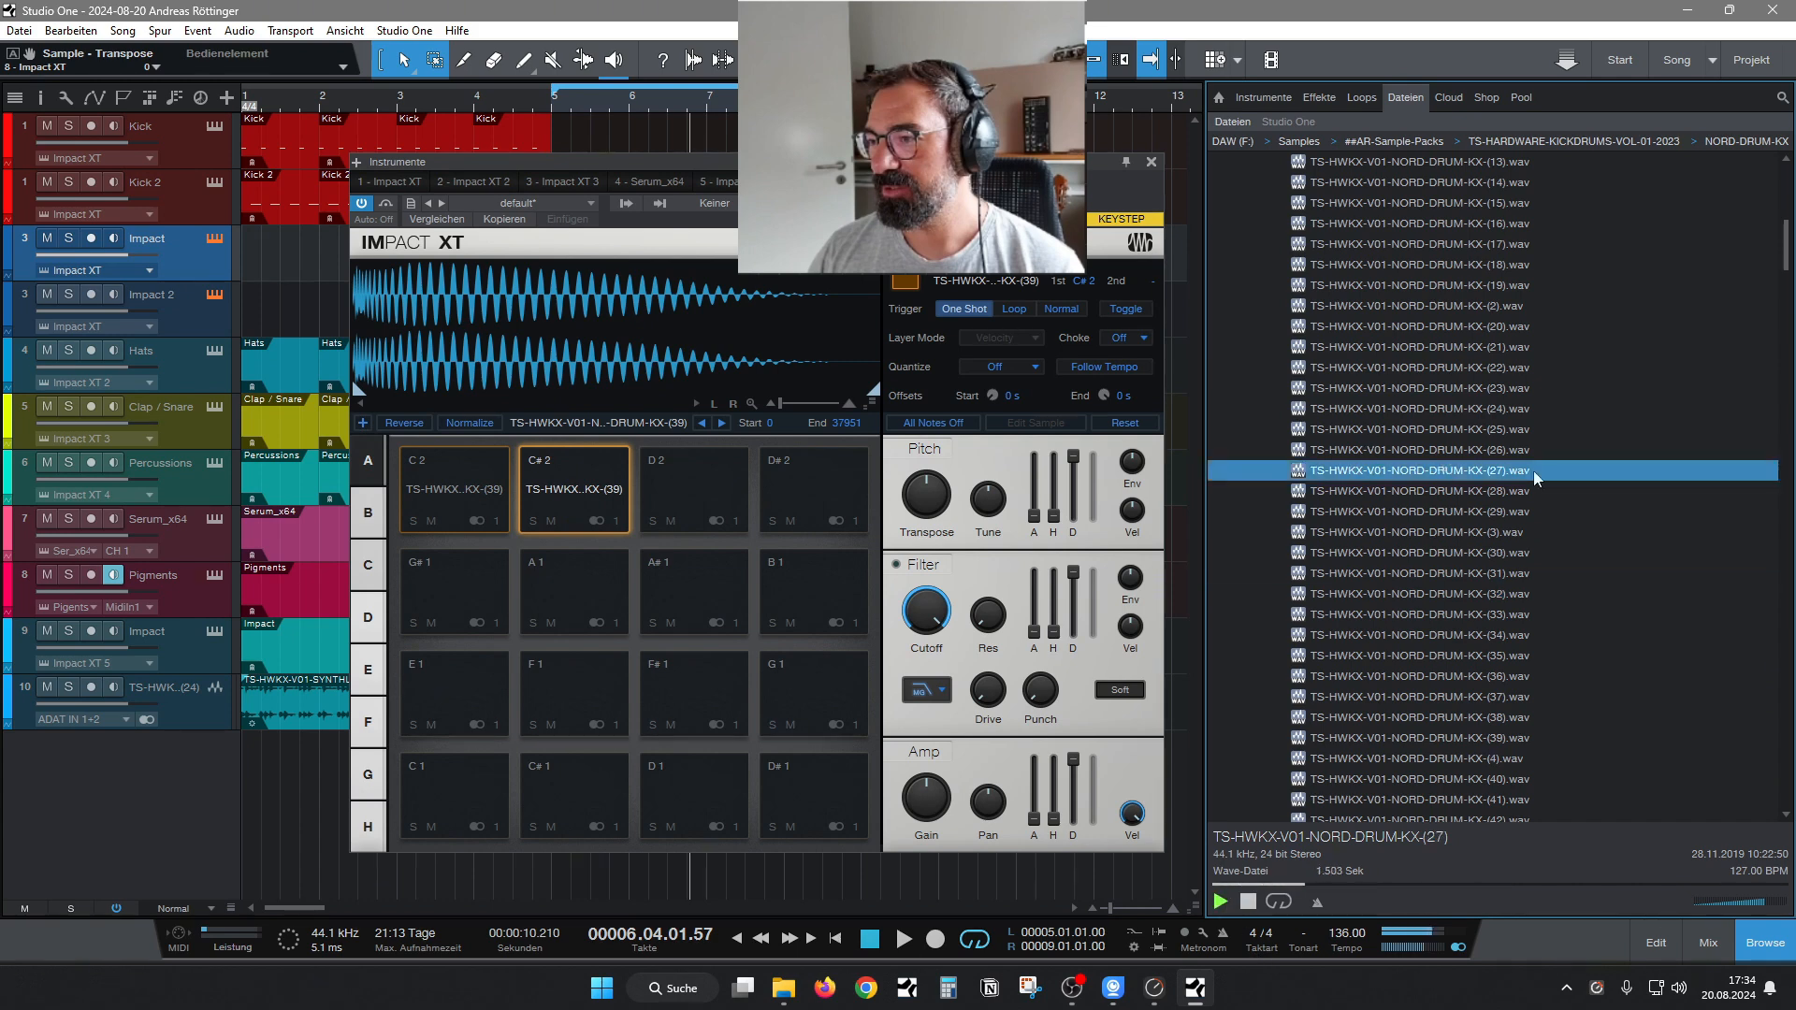
pyautogui.press('Up')
pyautogui.press('Up')
pyautogui.press('Up')
pyautogui.press('Up')
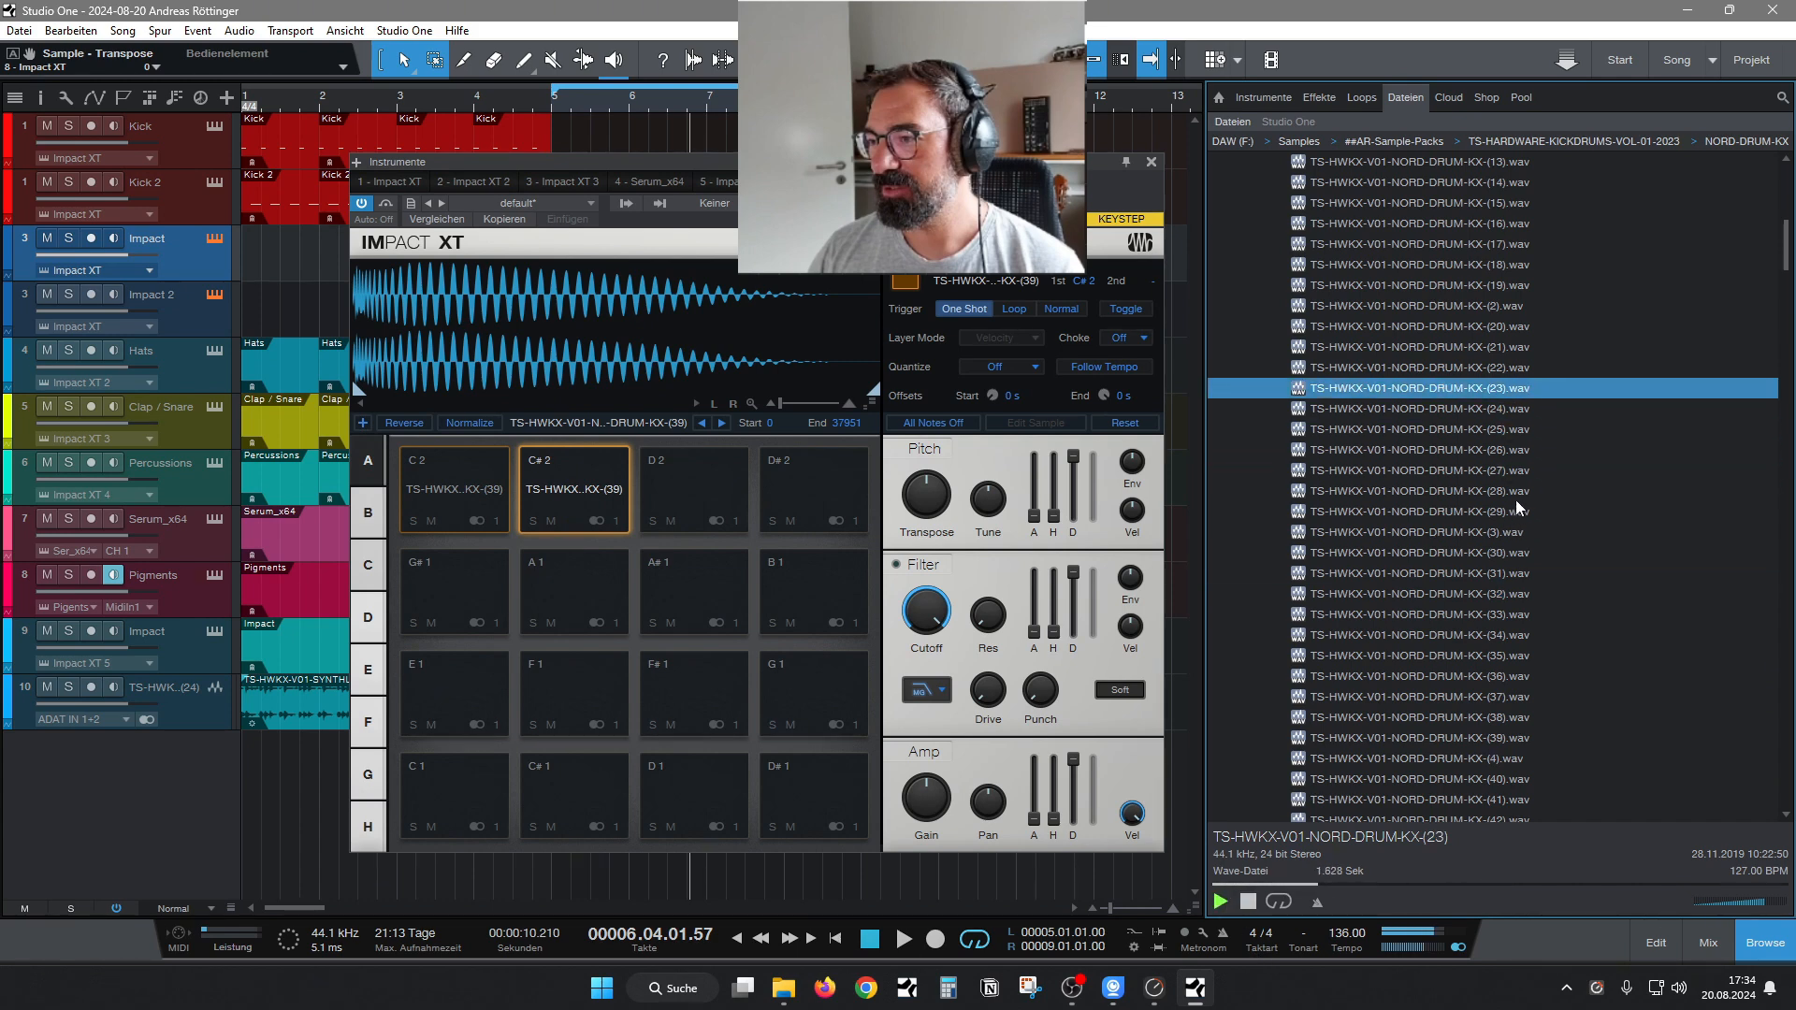
pyautogui.press('Up')
pyautogui.press('Up')
pyautogui.press('Down')
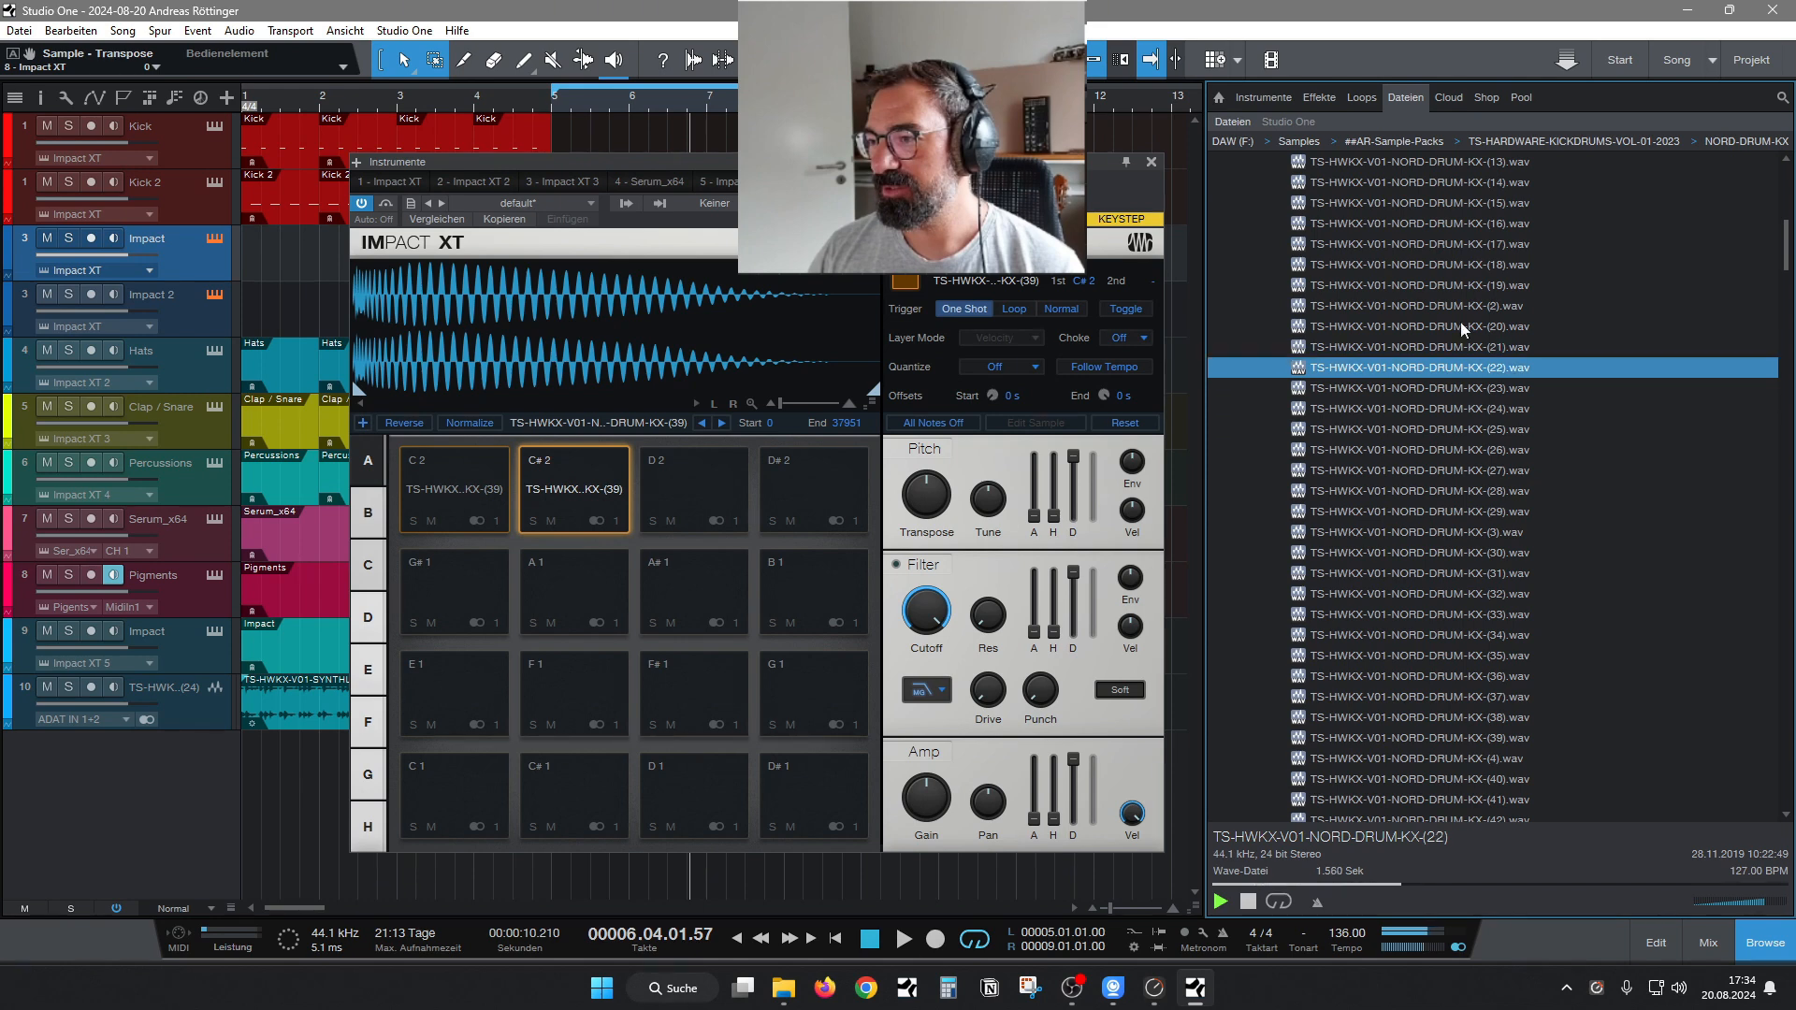
# Replace the sample on pad C 2 with TS-HWKX-V01-NORD-DRUM-KX-(20) and trigger the pad.
pyautogui.click(1461, 326)
pyautogui.moveTo(1461, 325); pyautogui.dragTo(456, 484)
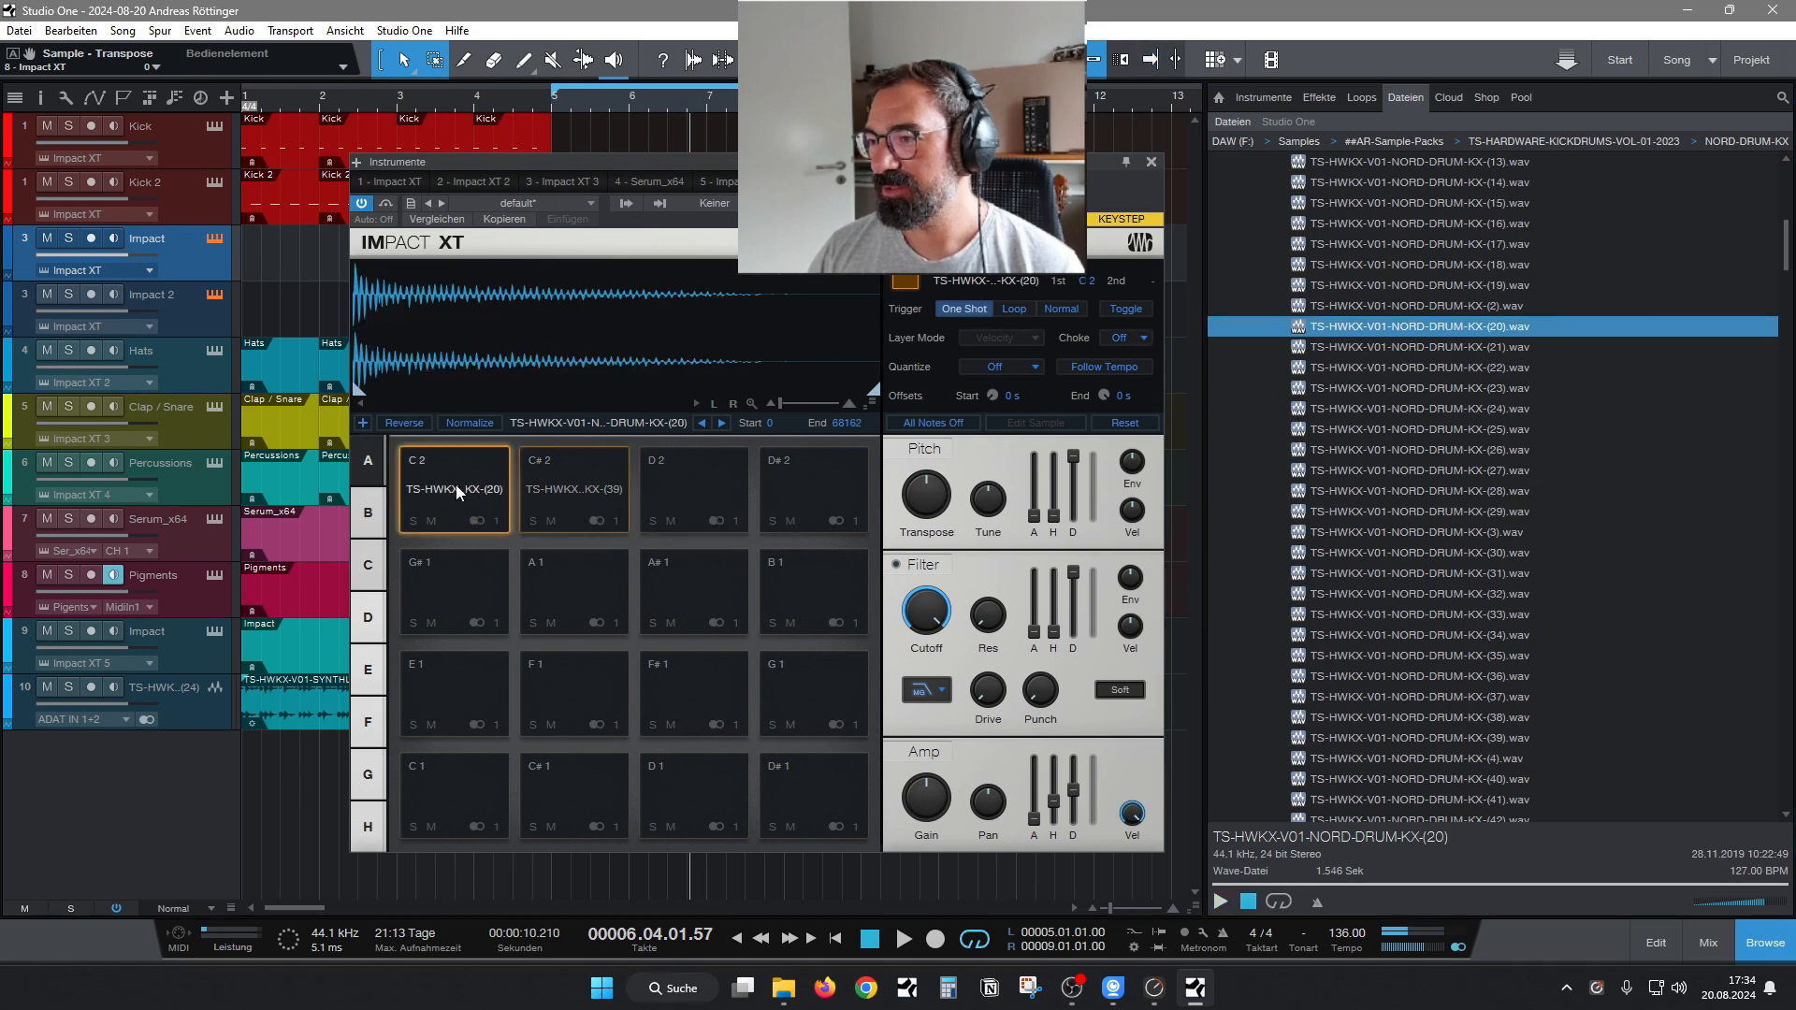
pyautogui.click(457, 484)
# Play the loop and set the C 2 pad's amp hold to 98.9 ms and its Transpose to -5.
pyautogui.press('space')
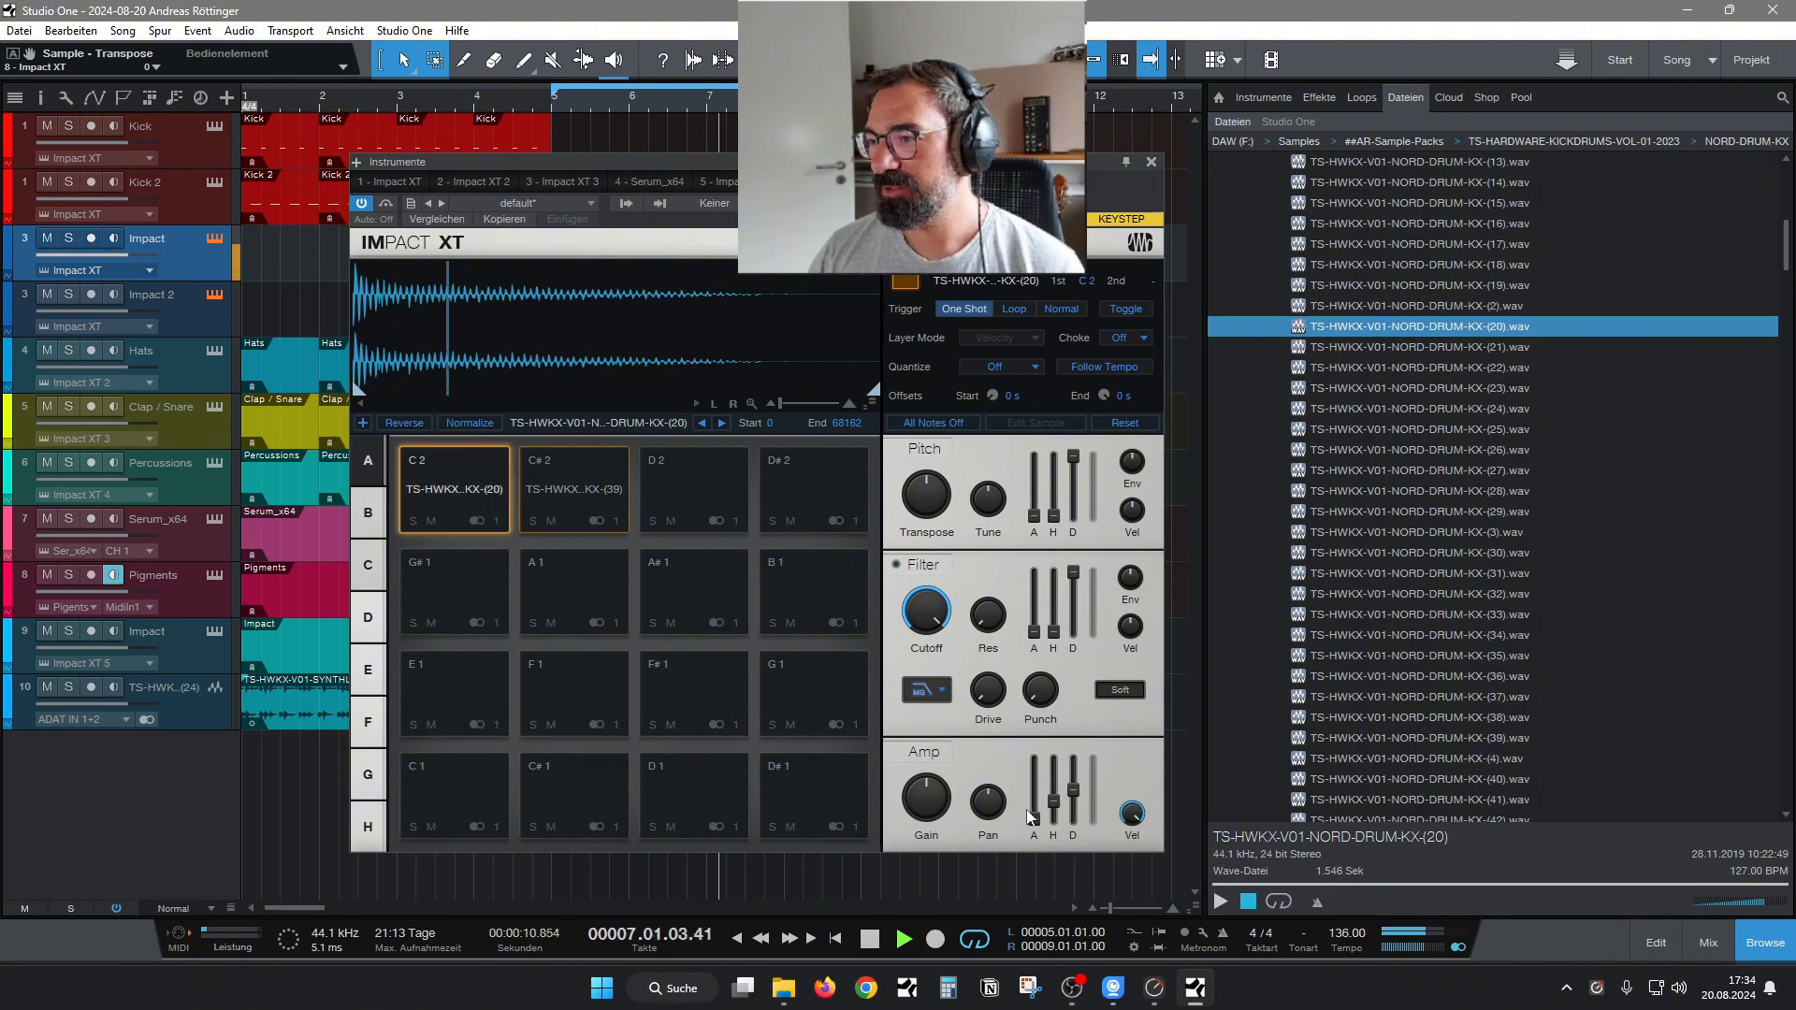
pyautogui.moveTo(1055, 800)
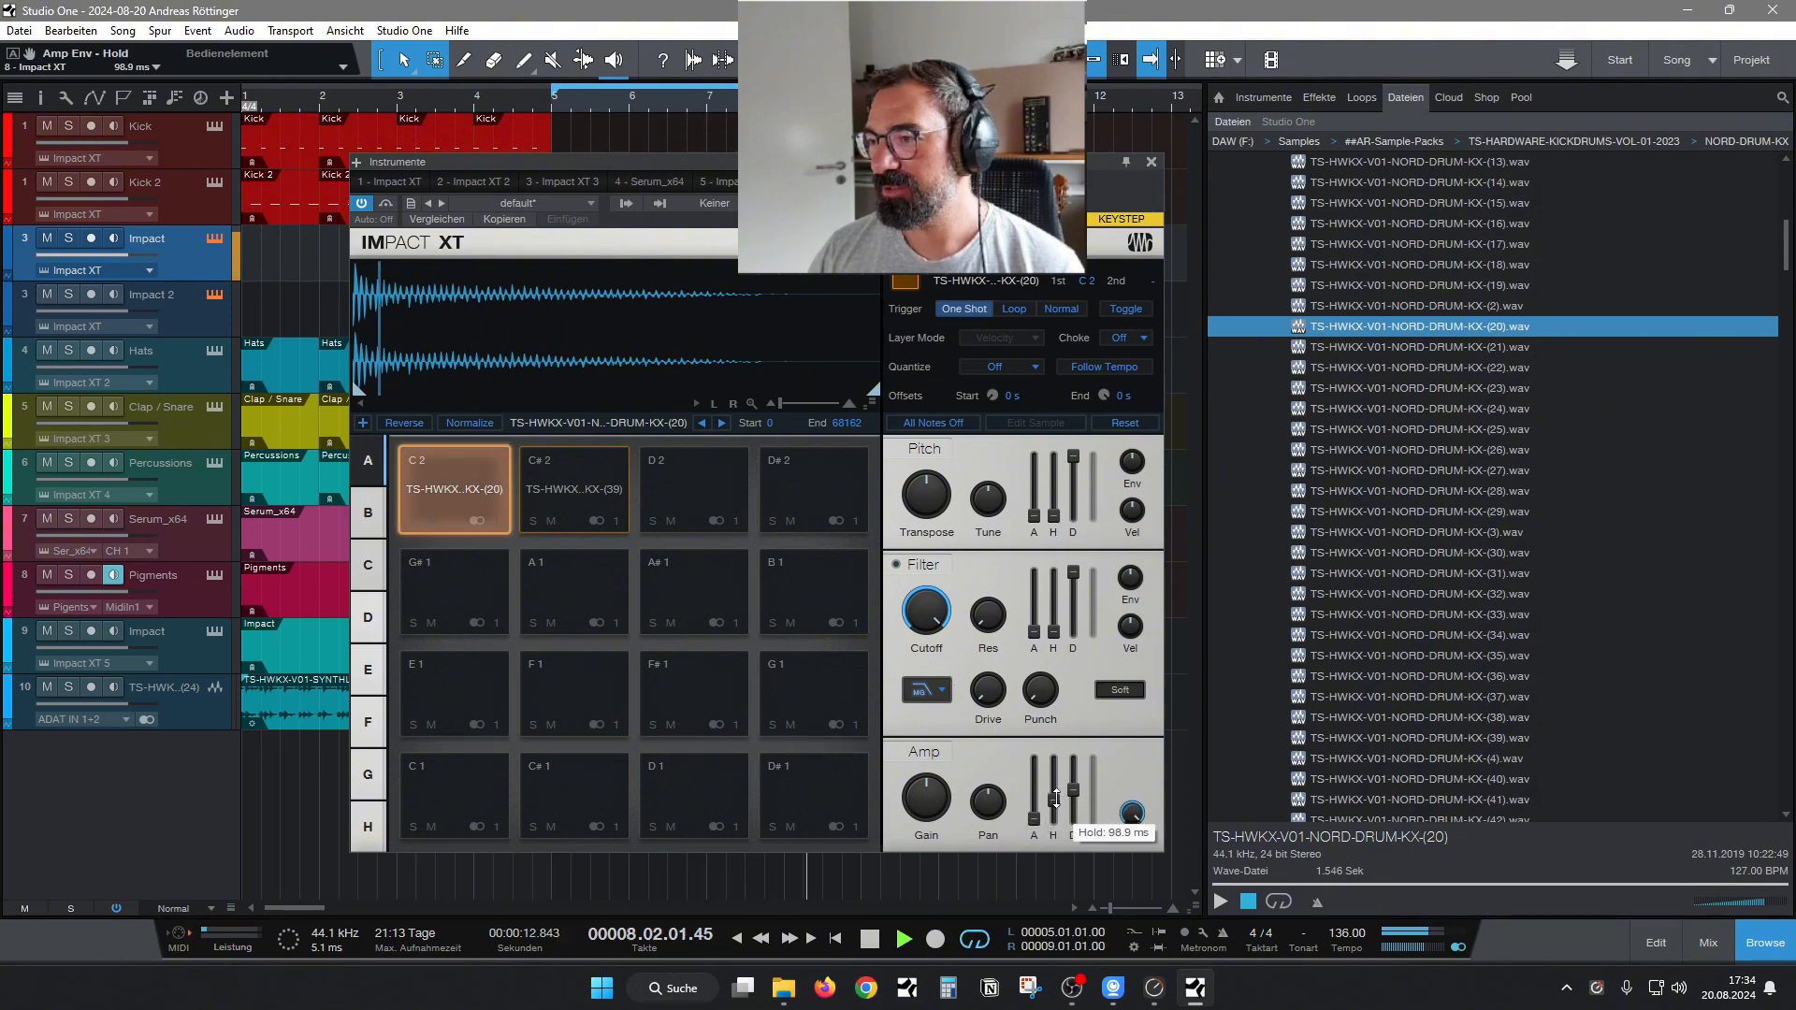
pyautogui.moveTo(929, 503); pyautogui.dragTo(931, 516)
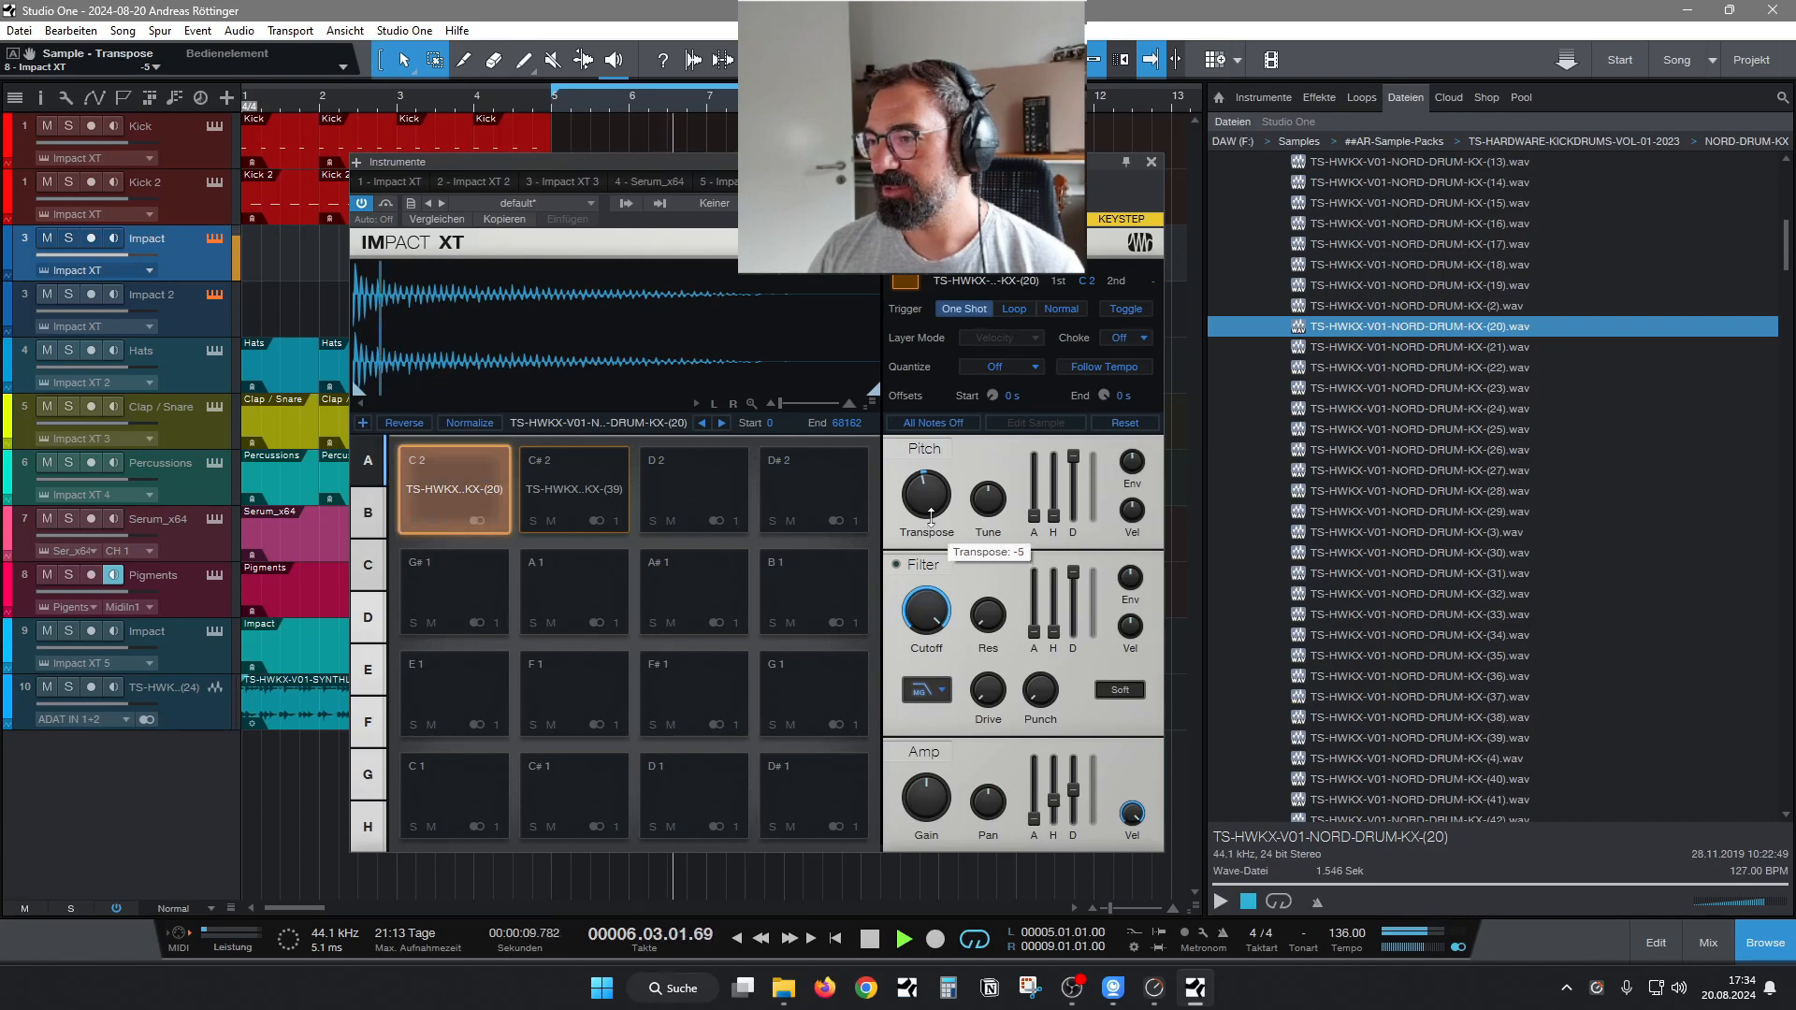
# Audition NORD-DRUM-KX kick samples from the start and end of the folder, including (13), (12), (55) and (54), and stop the loop.
pyautogui.click(1421, 164)
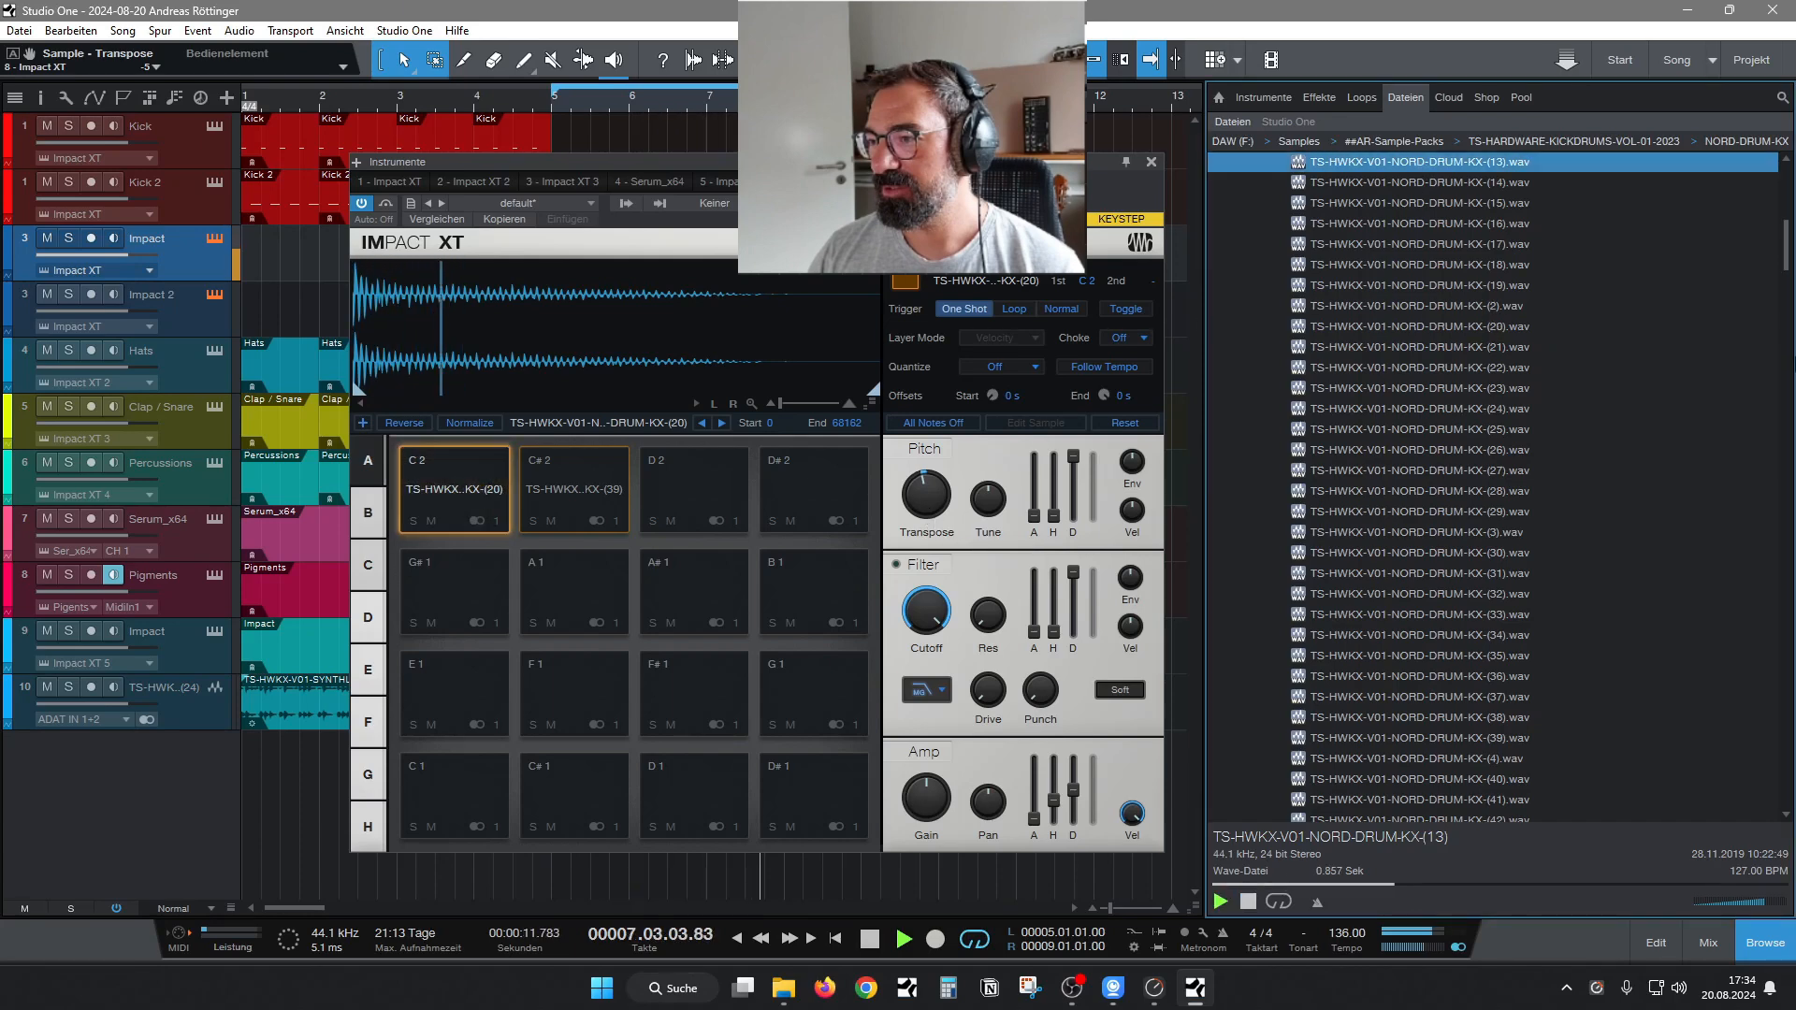
pyautogui.press('Down')
pyautogui.scroll(3, 1748, 281)
pyautogui.click(1543, 511)
pyautogui.click(1476, 326)
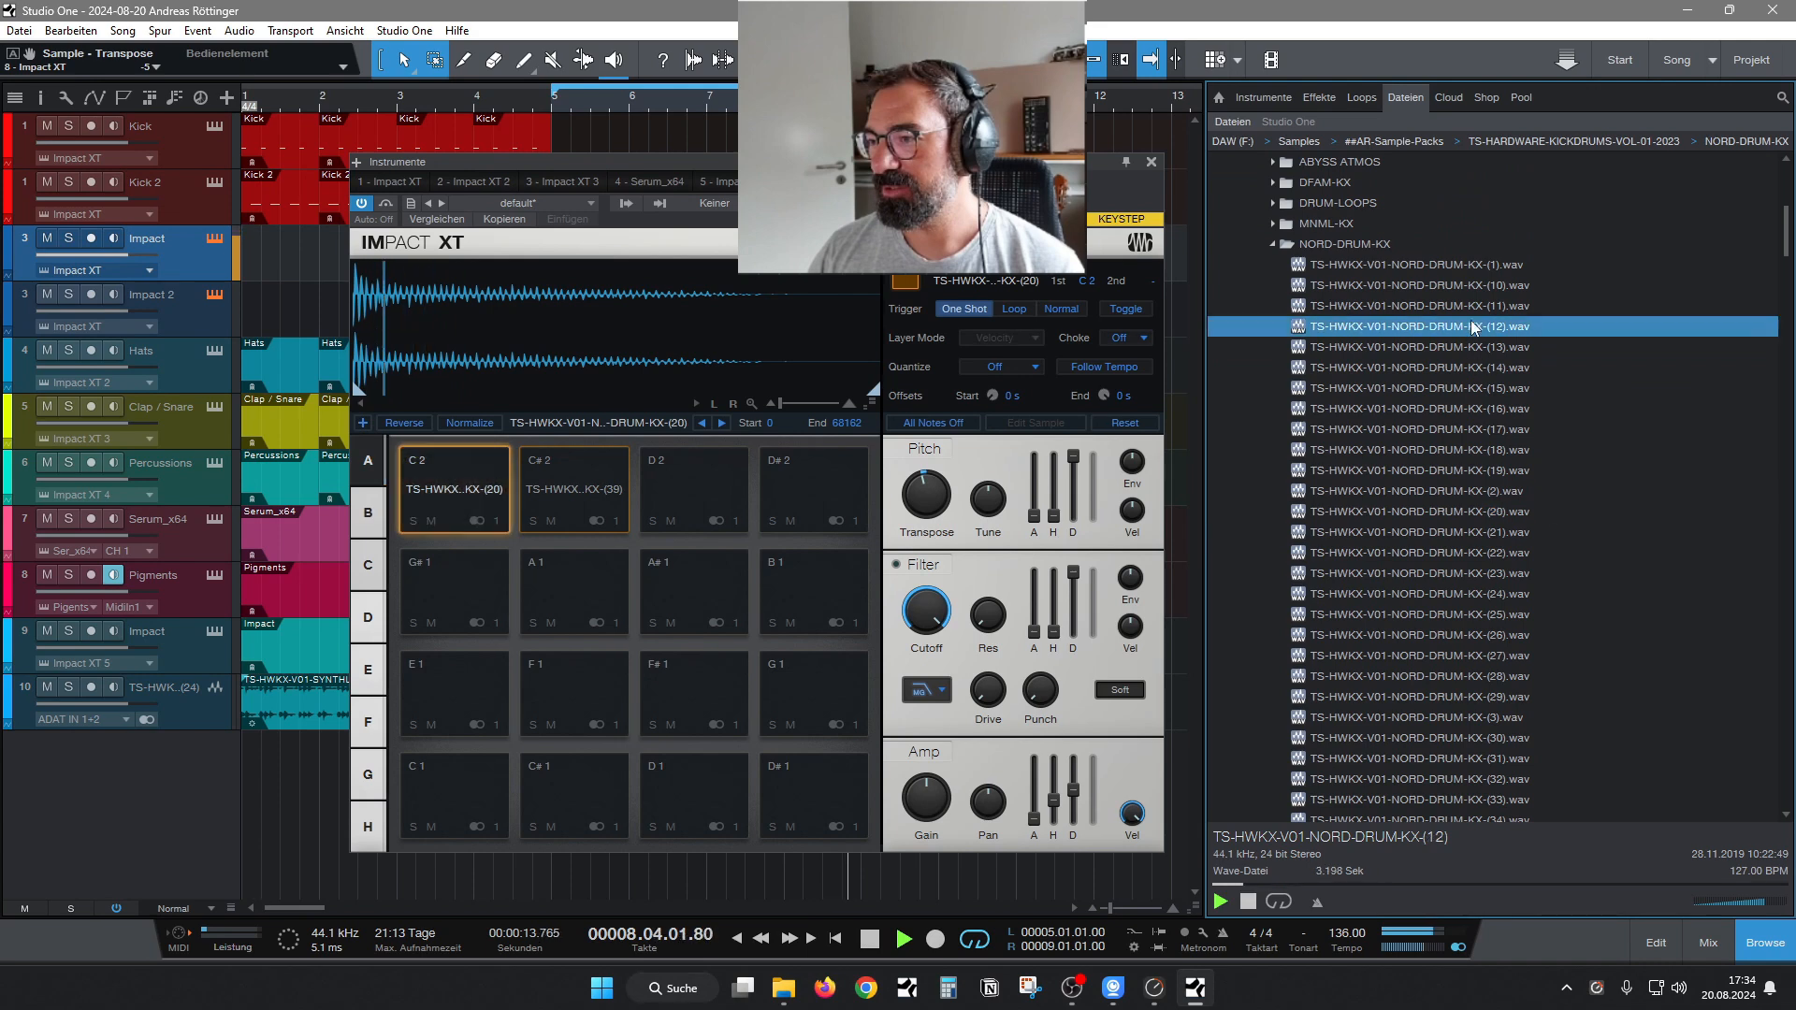
pyautogui.click(1498, 286)
pyautogui.moveTo(1782, 236); pyautogui.dragTo(1781, 290)
pyautogui.click(1515, 574)
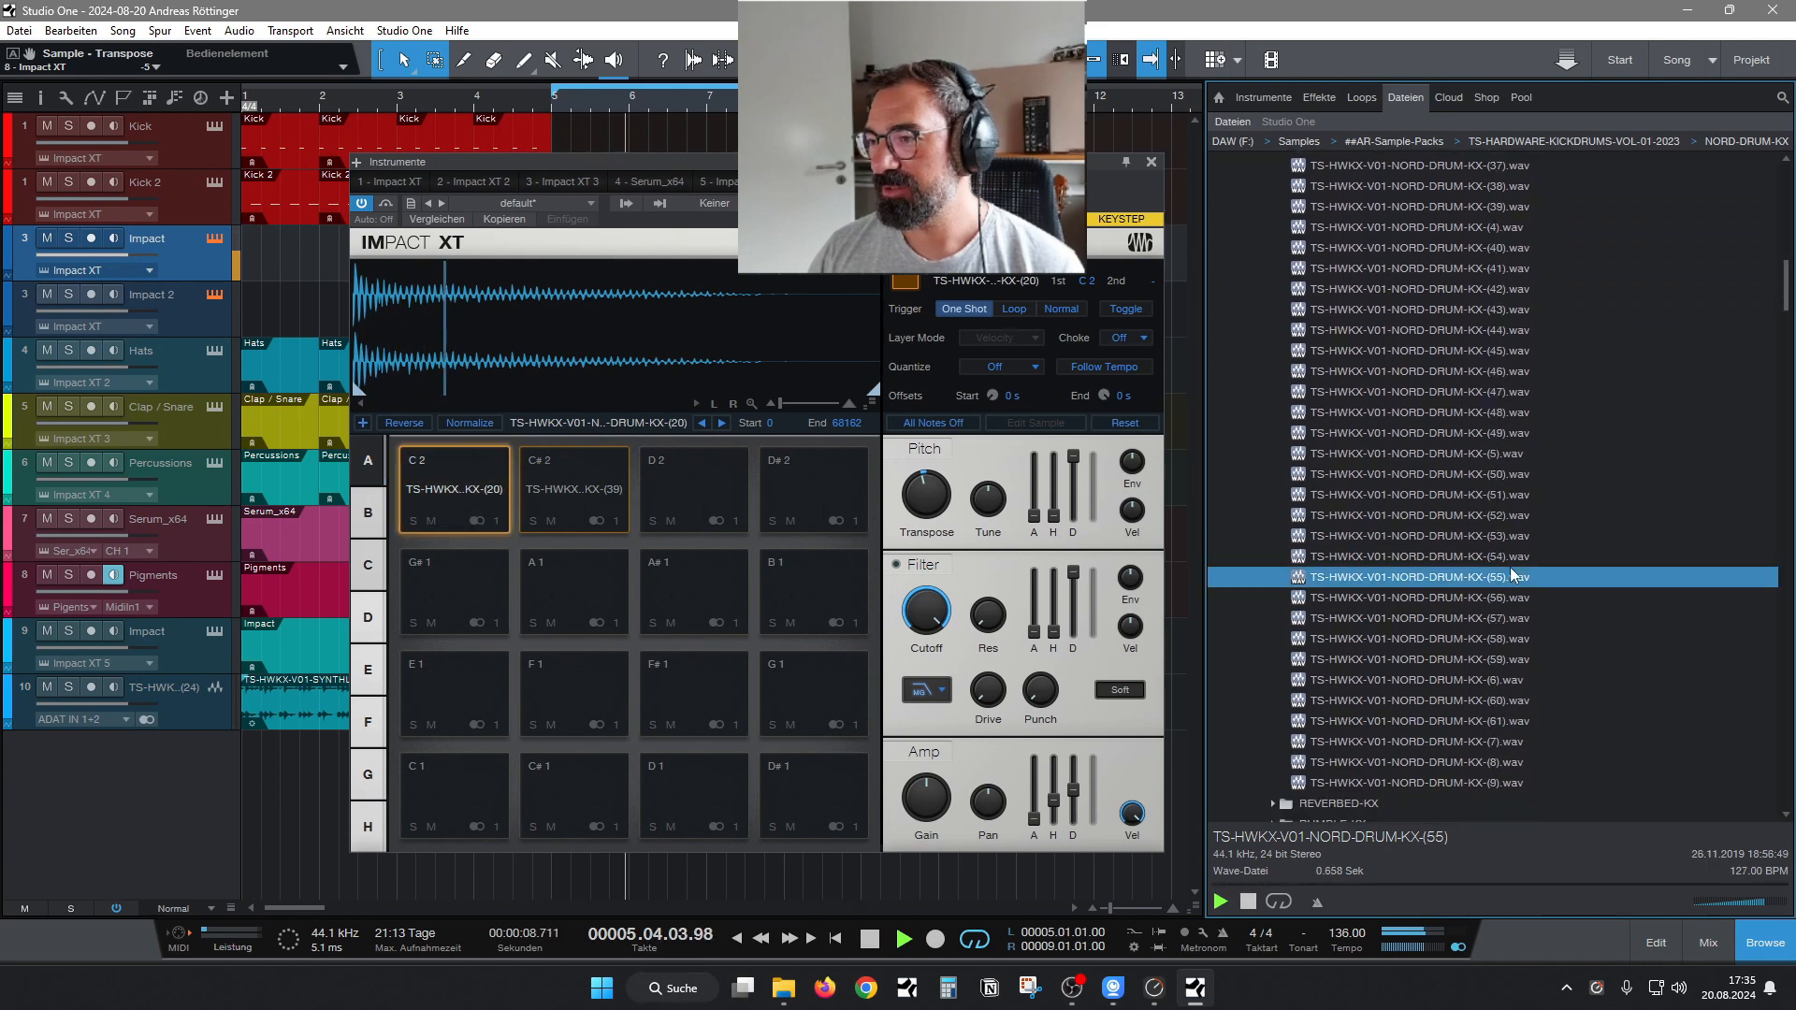
pyautogui.press('Down')
pyautogui.press('Down')
pyautogui.click(1451, 563)
pyautogui.press('space')
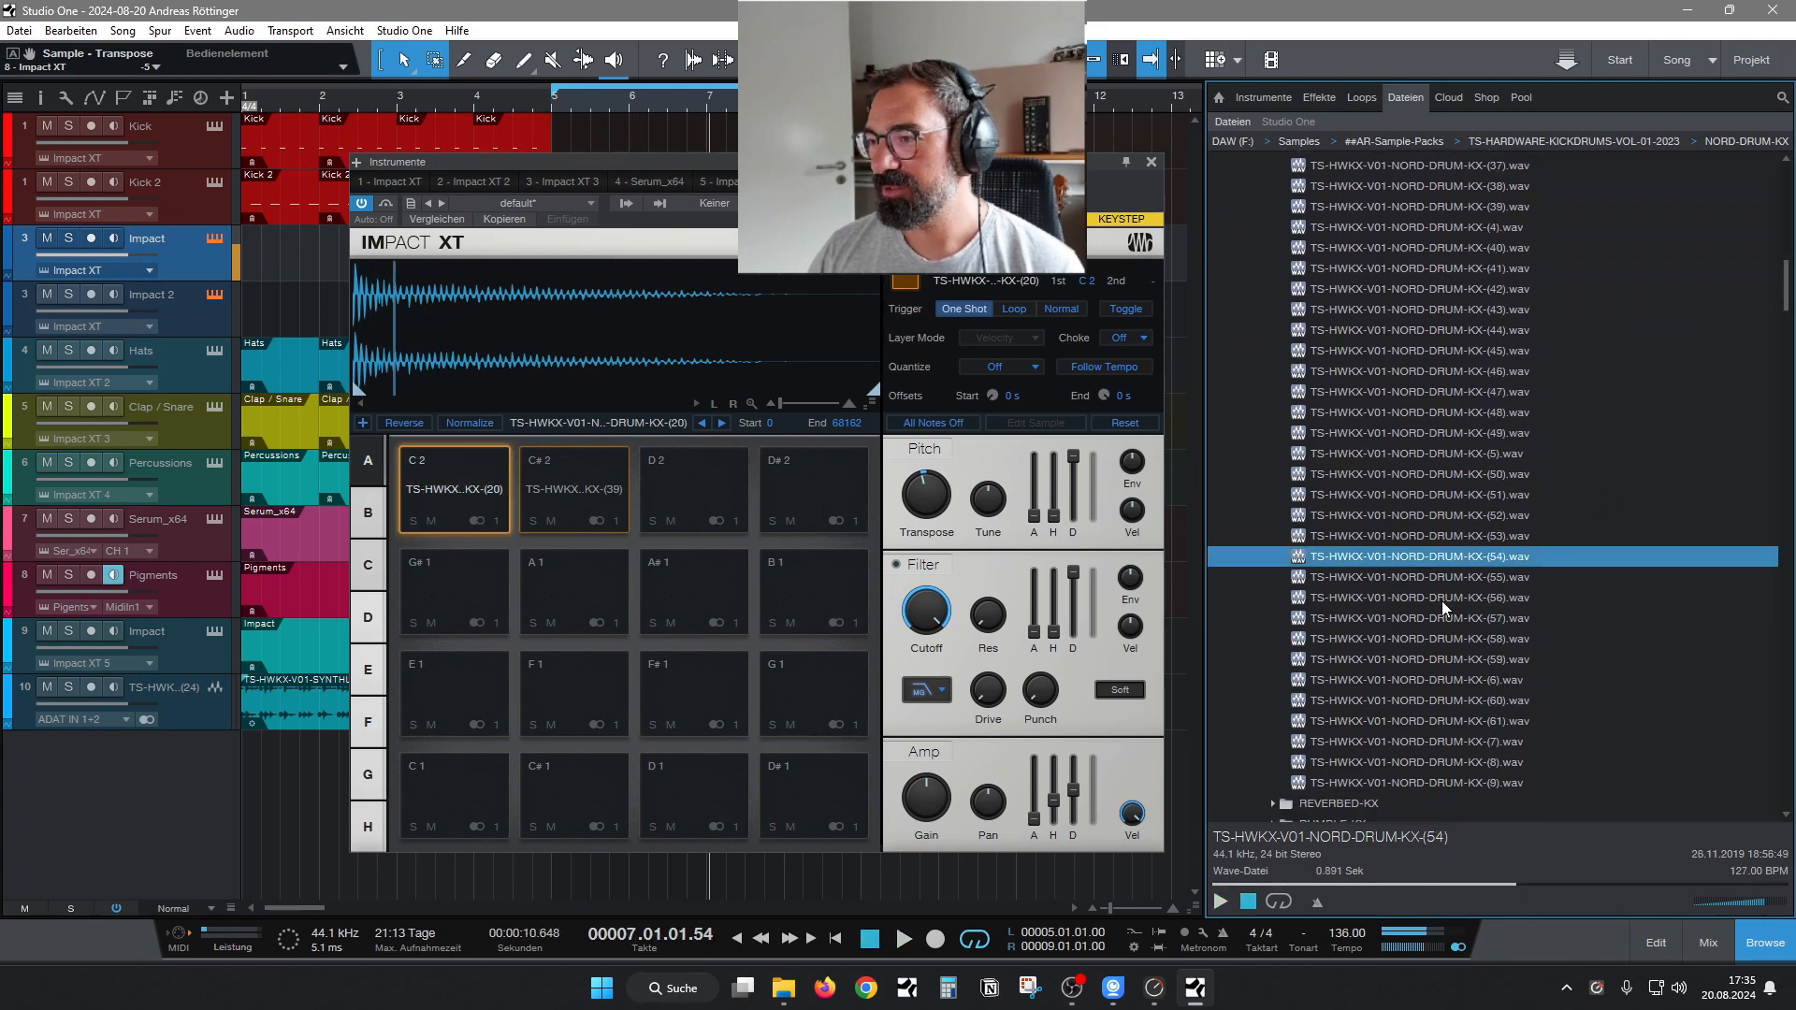
# Audition the last NORD-DRUM-KX samples without playback, working up the list from (61) to (50).
pyautogui.click(1432, 665)
pyautogui.click(1406, 727)
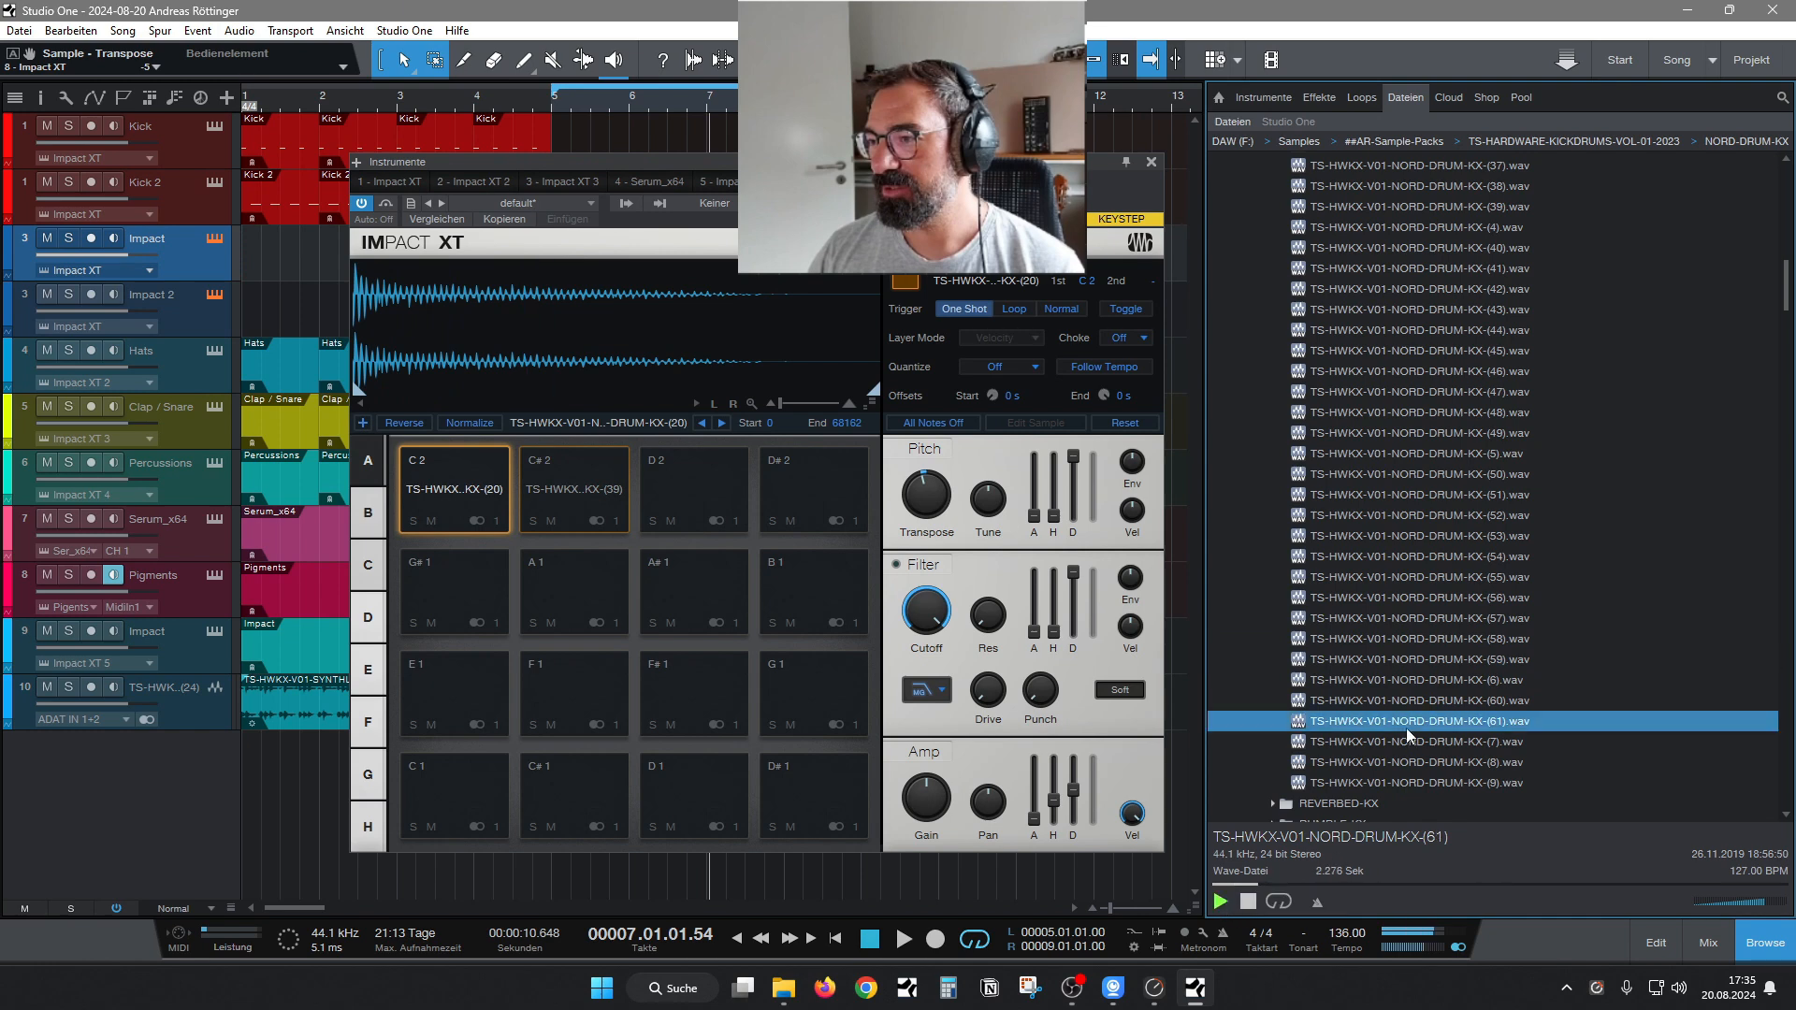
pyautogui.press('Down')
pyautogui.press('Down')
pyautogui.press('Down')
pyautogui.click(1422, 665)
pyautogui.press('Up')
pyautogui.press('Up')
pyautogui.press('Up')
pyautogui.press('Up')
pyautogui.press('Up')
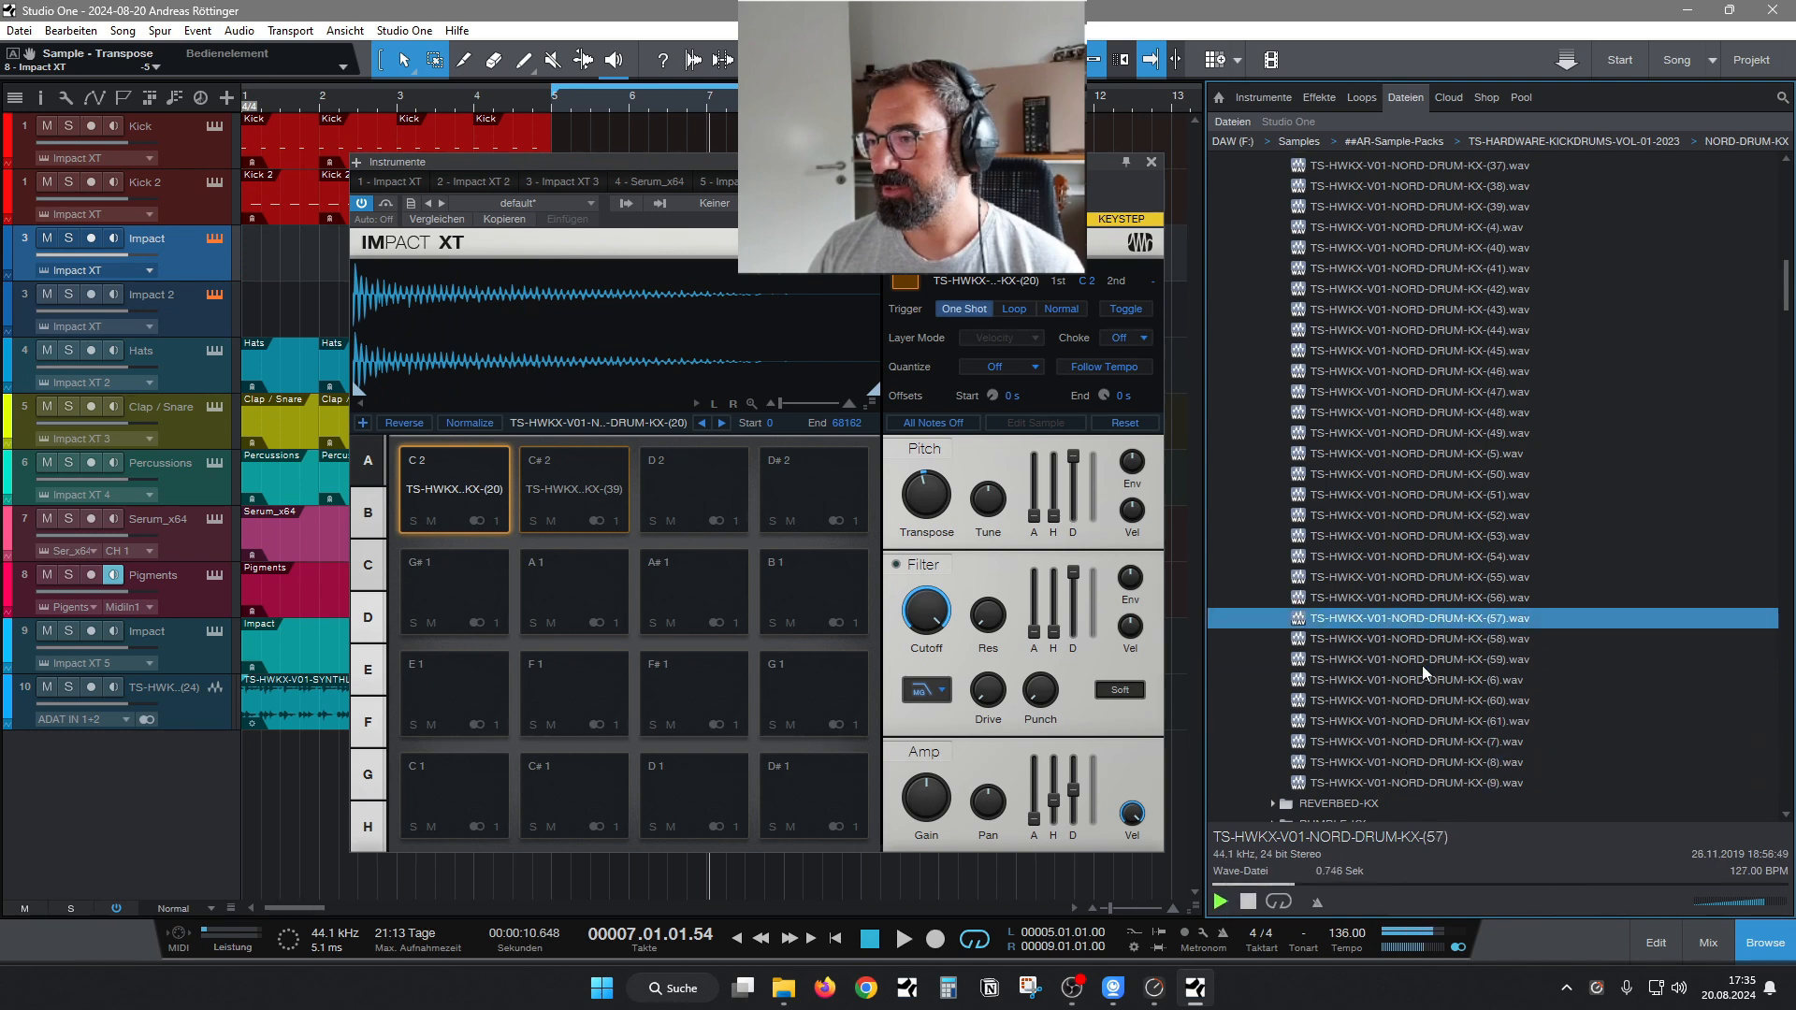
pyautogui.press('Up')
pyautogui.press('Up')
pyautogui.press('Up')
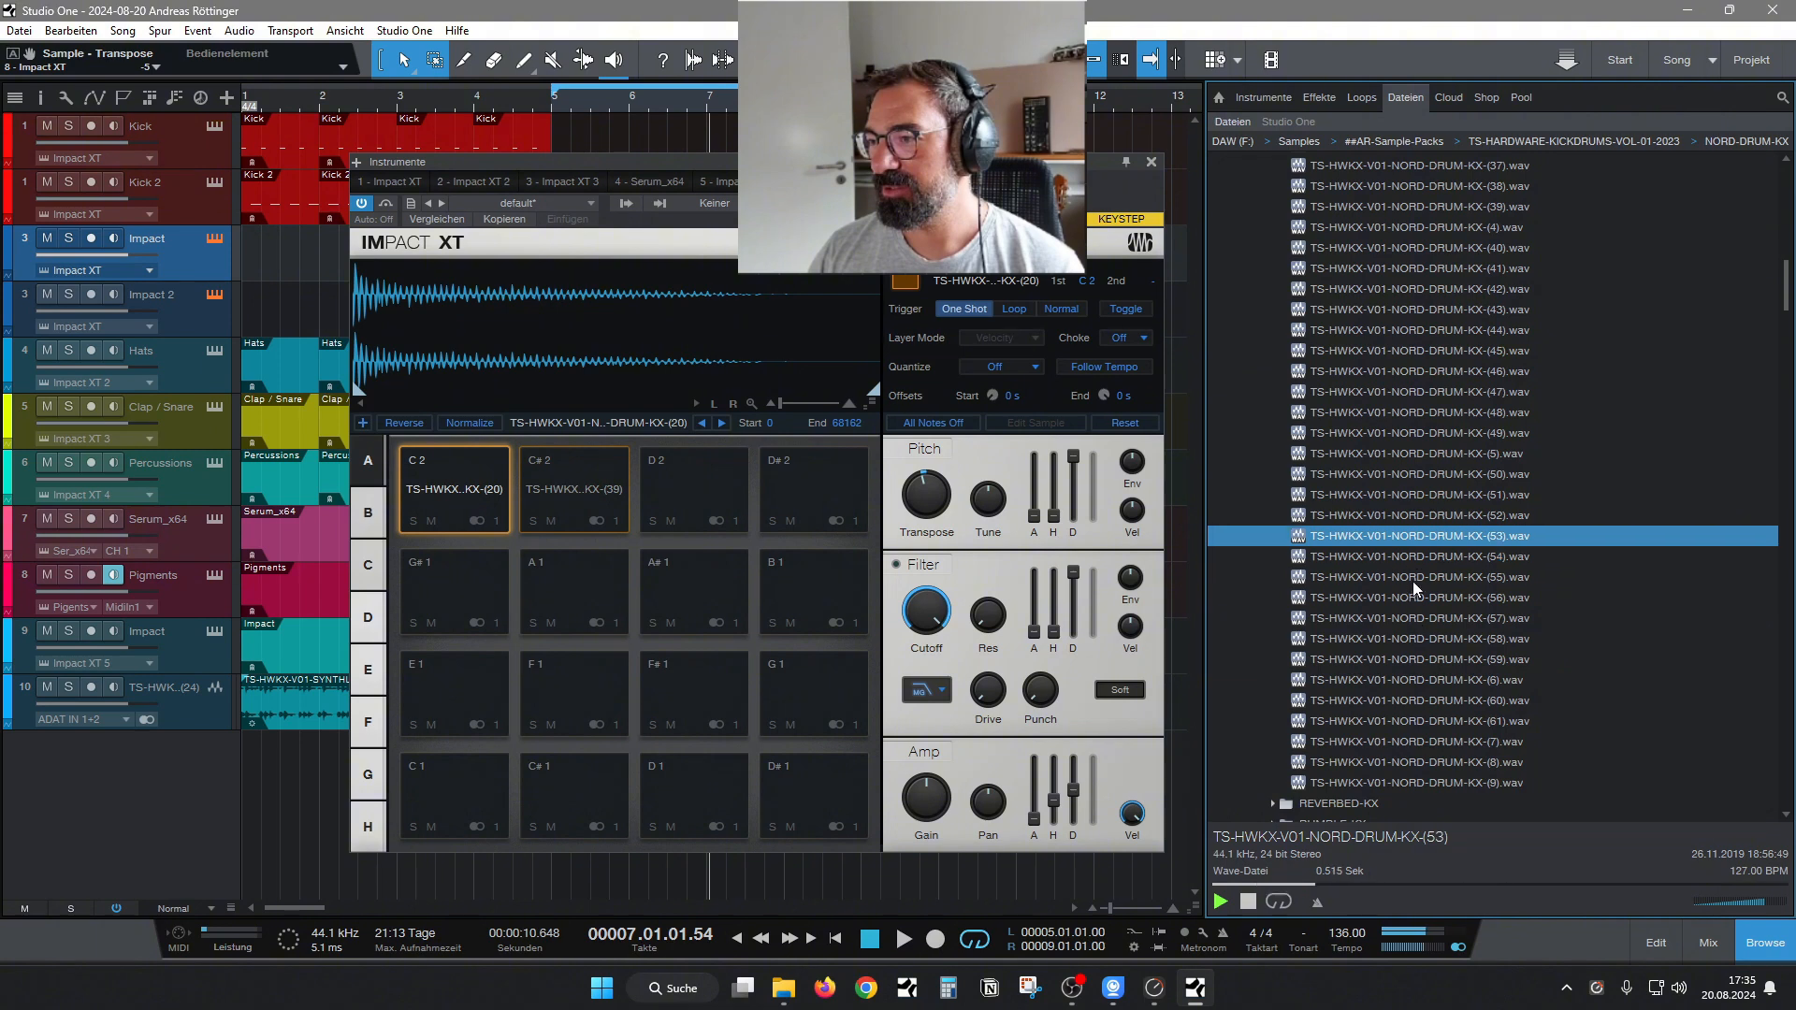
pyautogui.press('Up')
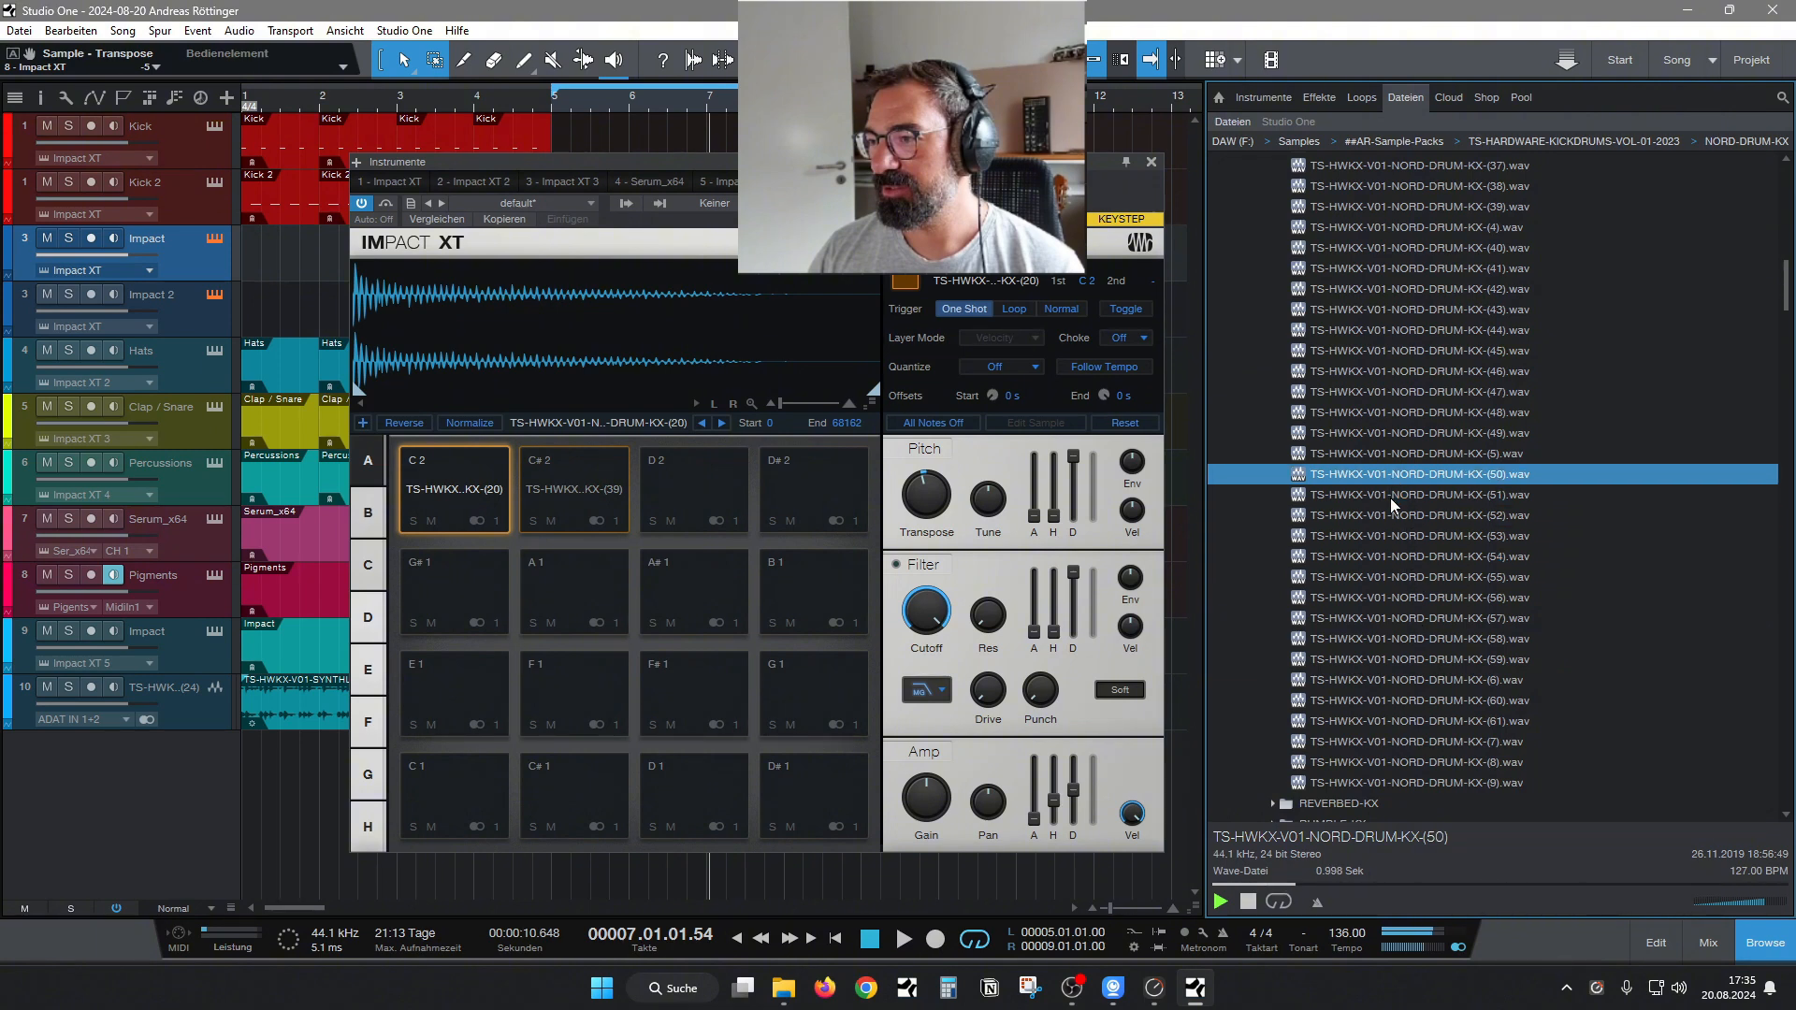
# Load sample (51) onto pad C 2 and, while playing, set the amp decay to 711 ms for C 2 and 10.76 s for C# 2.
pyautogui.press('Down')
pyautogui.moveTo(1396, 485); pyautogui.dragTo(457, 482)
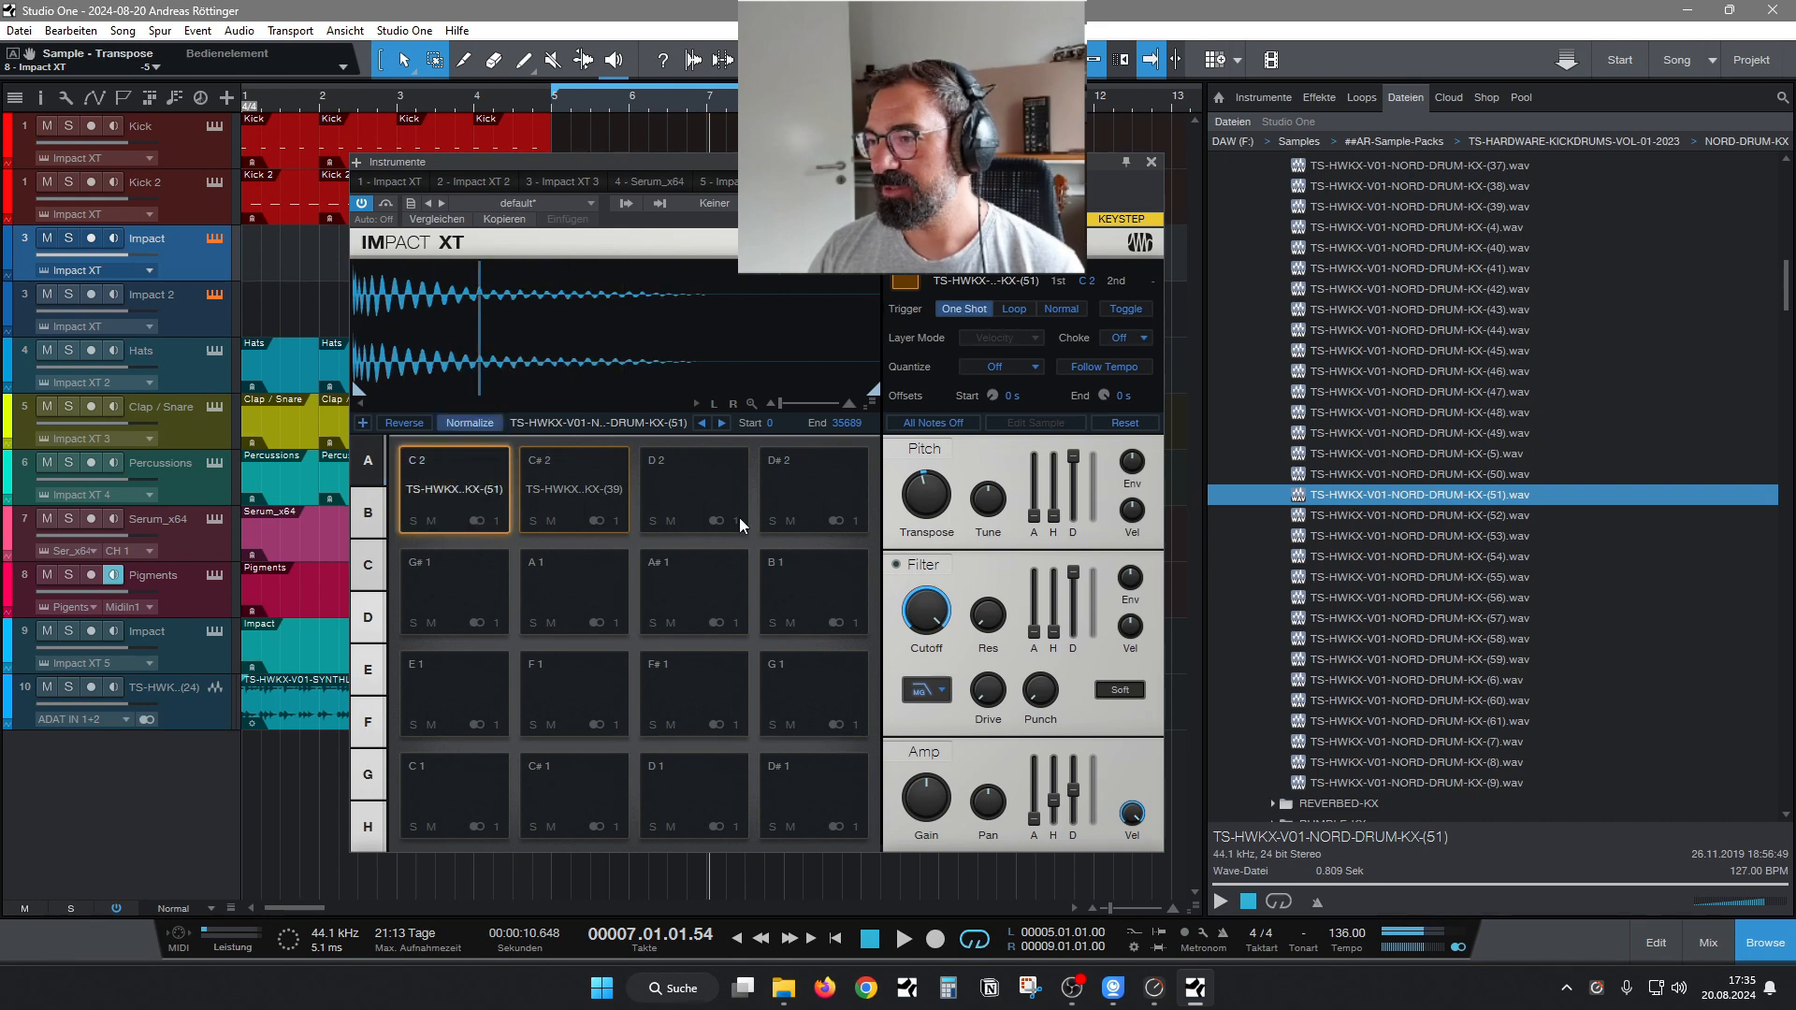
pyautogui.press('space')
pyautogui.keyDown('ctrl'); pyautogui.click(926, 495); pyautogui.keyUp('ctrl')
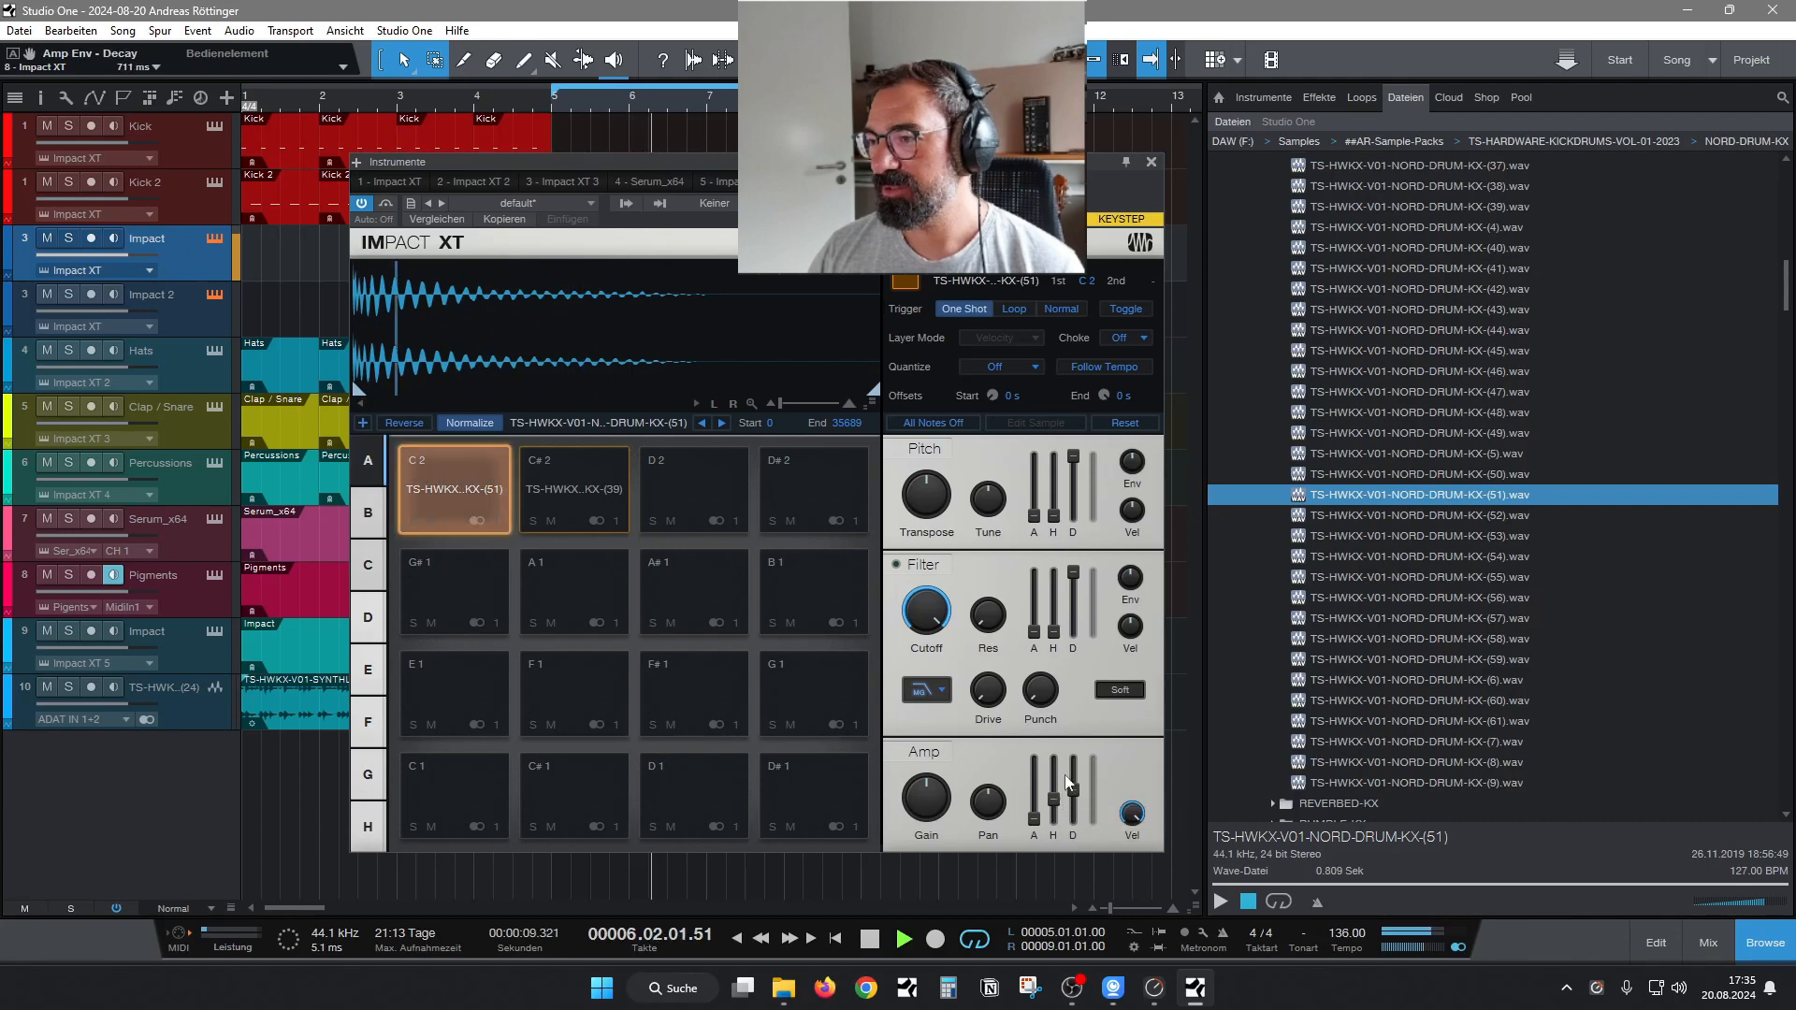
pyautogui.click(580, 479)
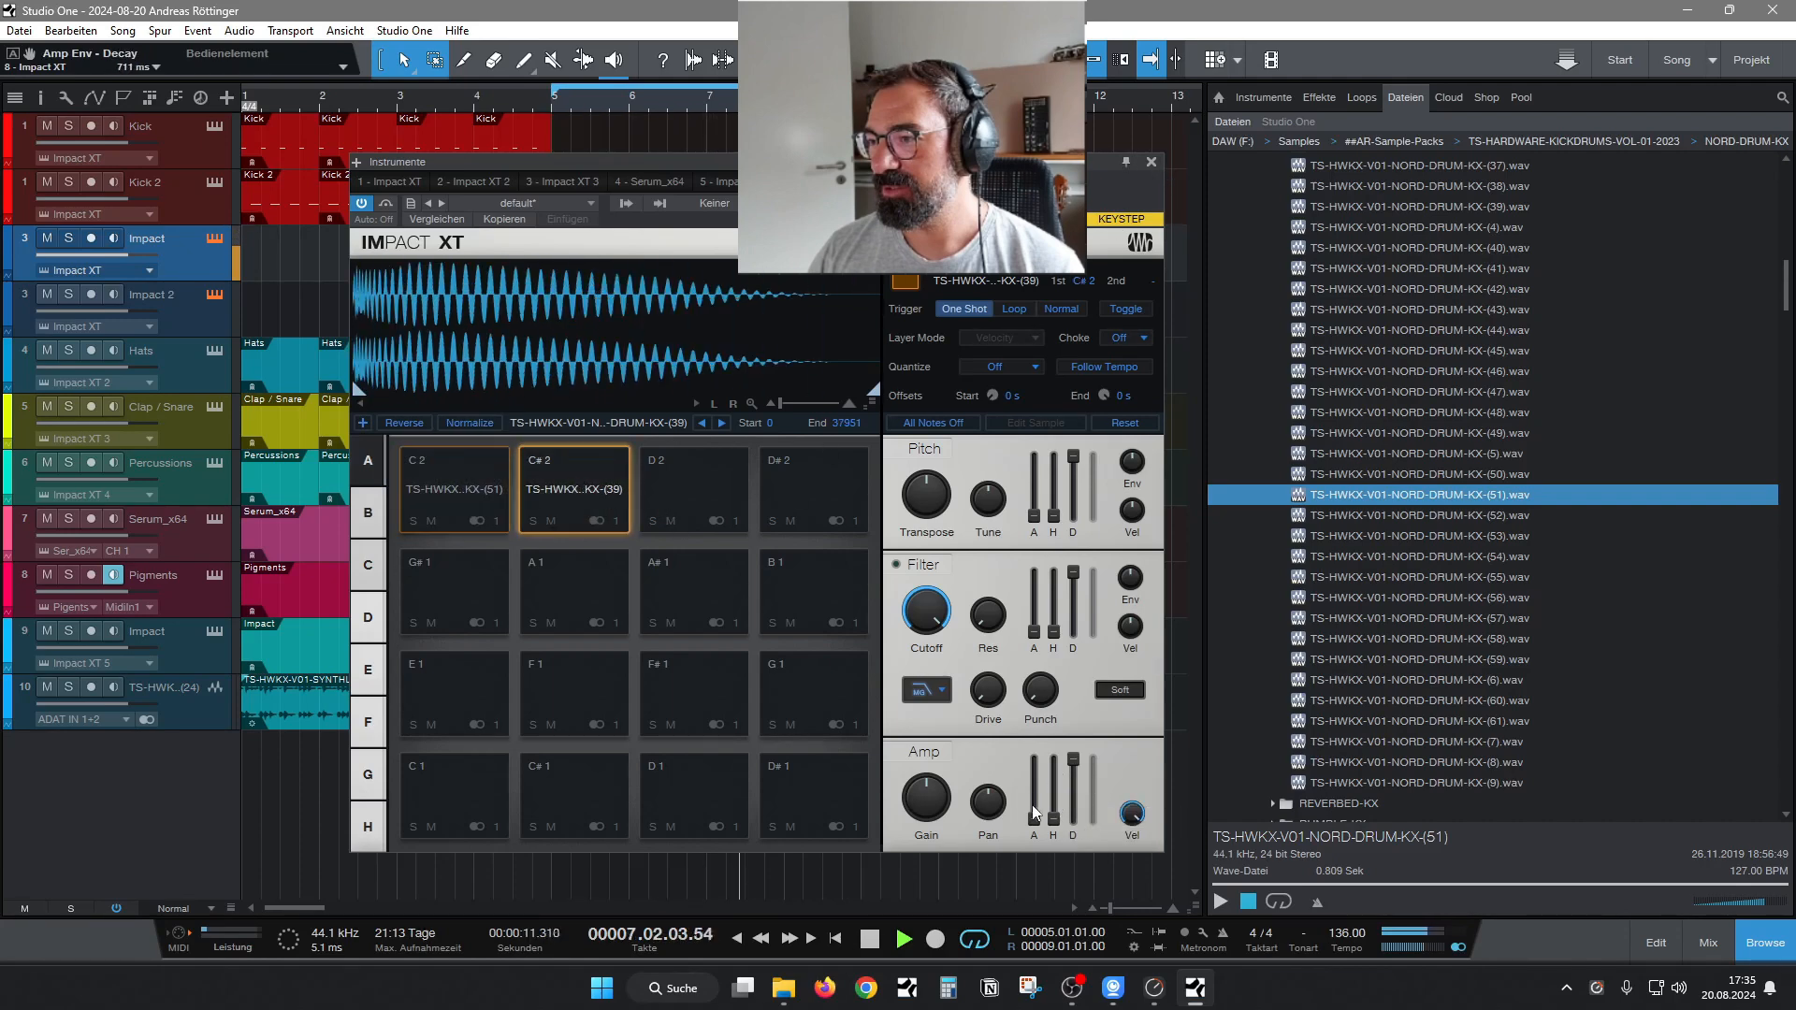
pyautogui.click(1152, 162)
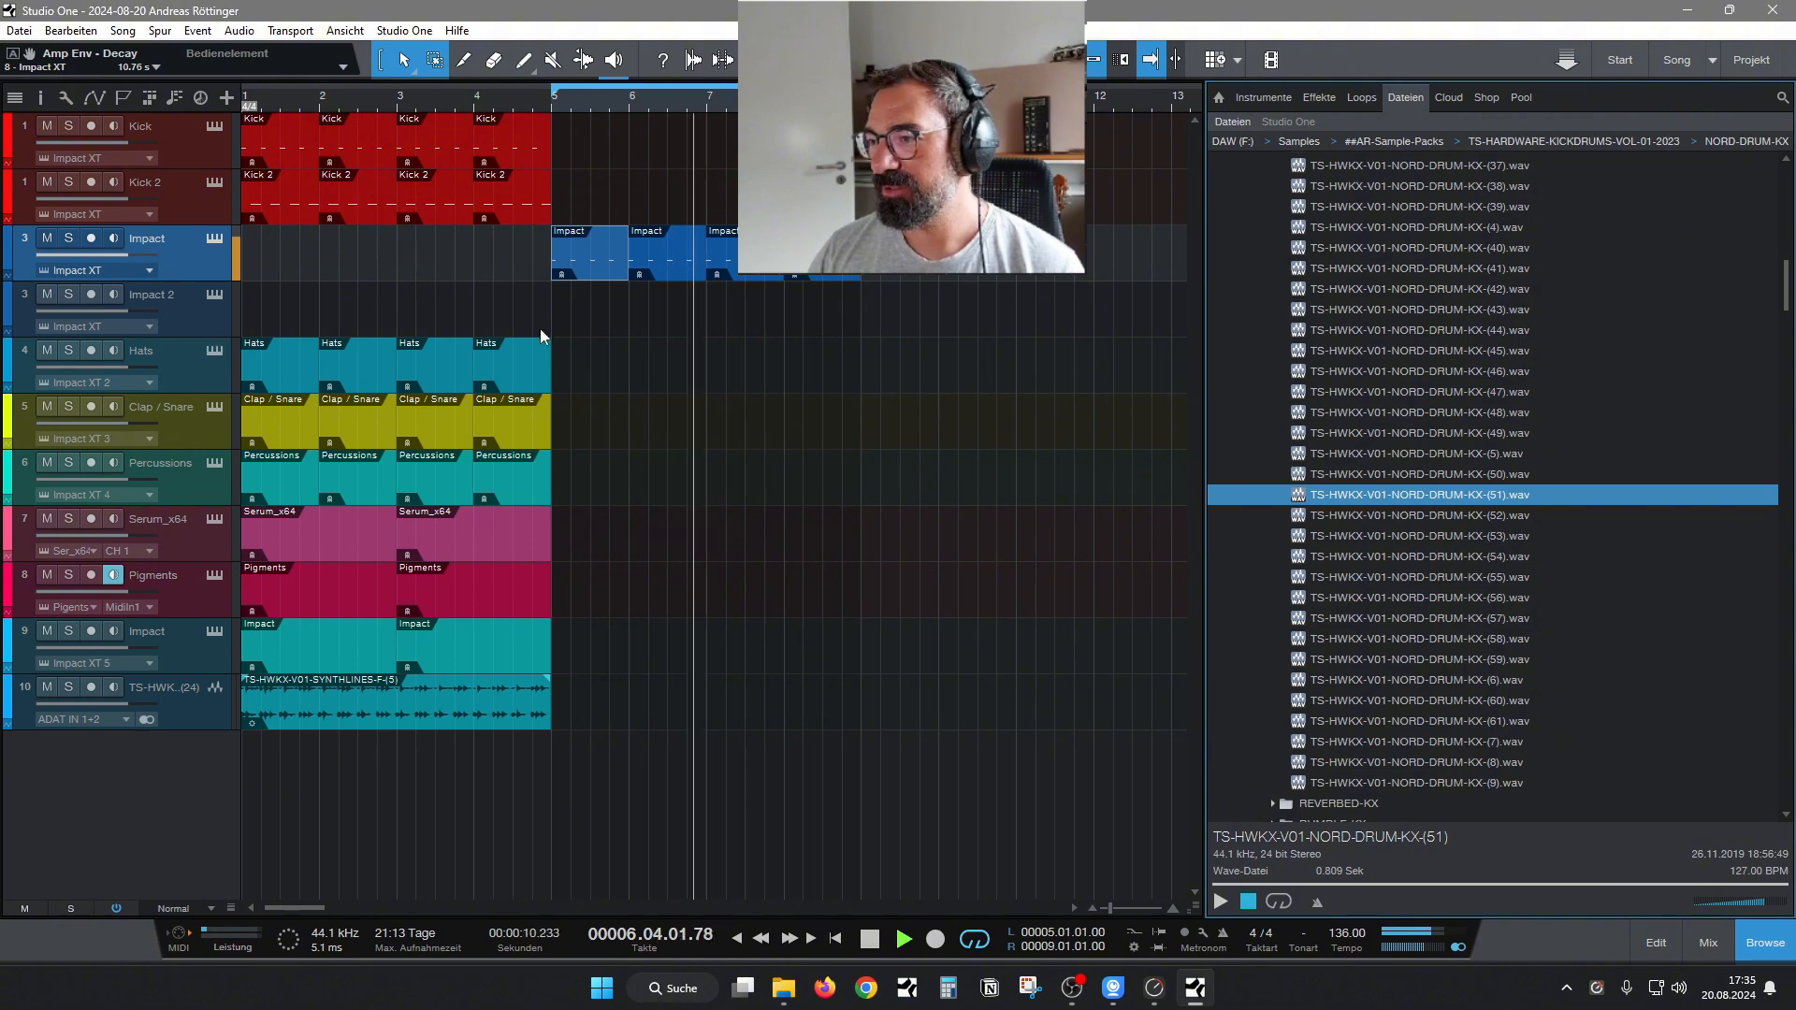
# Create a one-bar clip at bar 5 on Impact 2, duplicate it through bar 8 and open the first clip for editing.
pyautogui.doubleClick(578, 318)
pyautogui.moveTo(863, 329); pyautogui.dragTo(631, 335)
pyautogui.press('d')
pyautogui.press('d')
pyautogui.press('d')
pyautogui.doubleClick(615, 326)
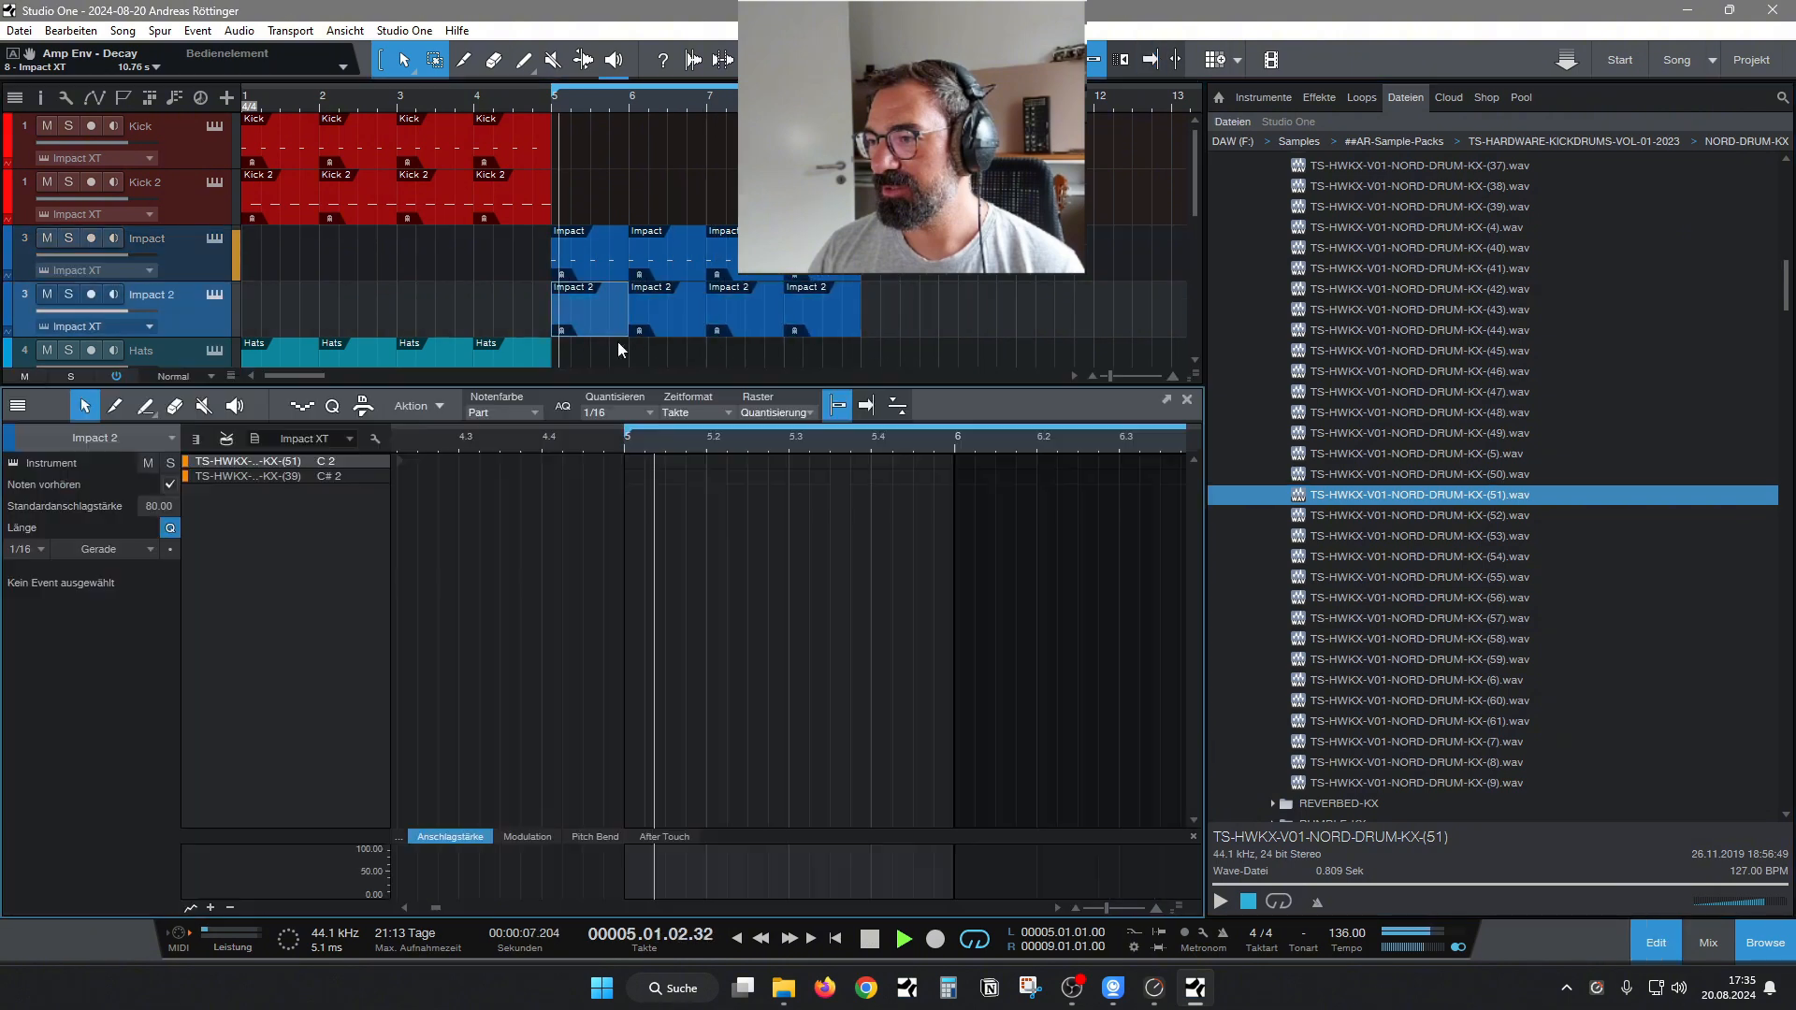
# Stop playback and place a C# 2 kick note on each of the four beats of the Impact 2 clip.
pyautogui.click(305, 476)
pyautogui.press('space')
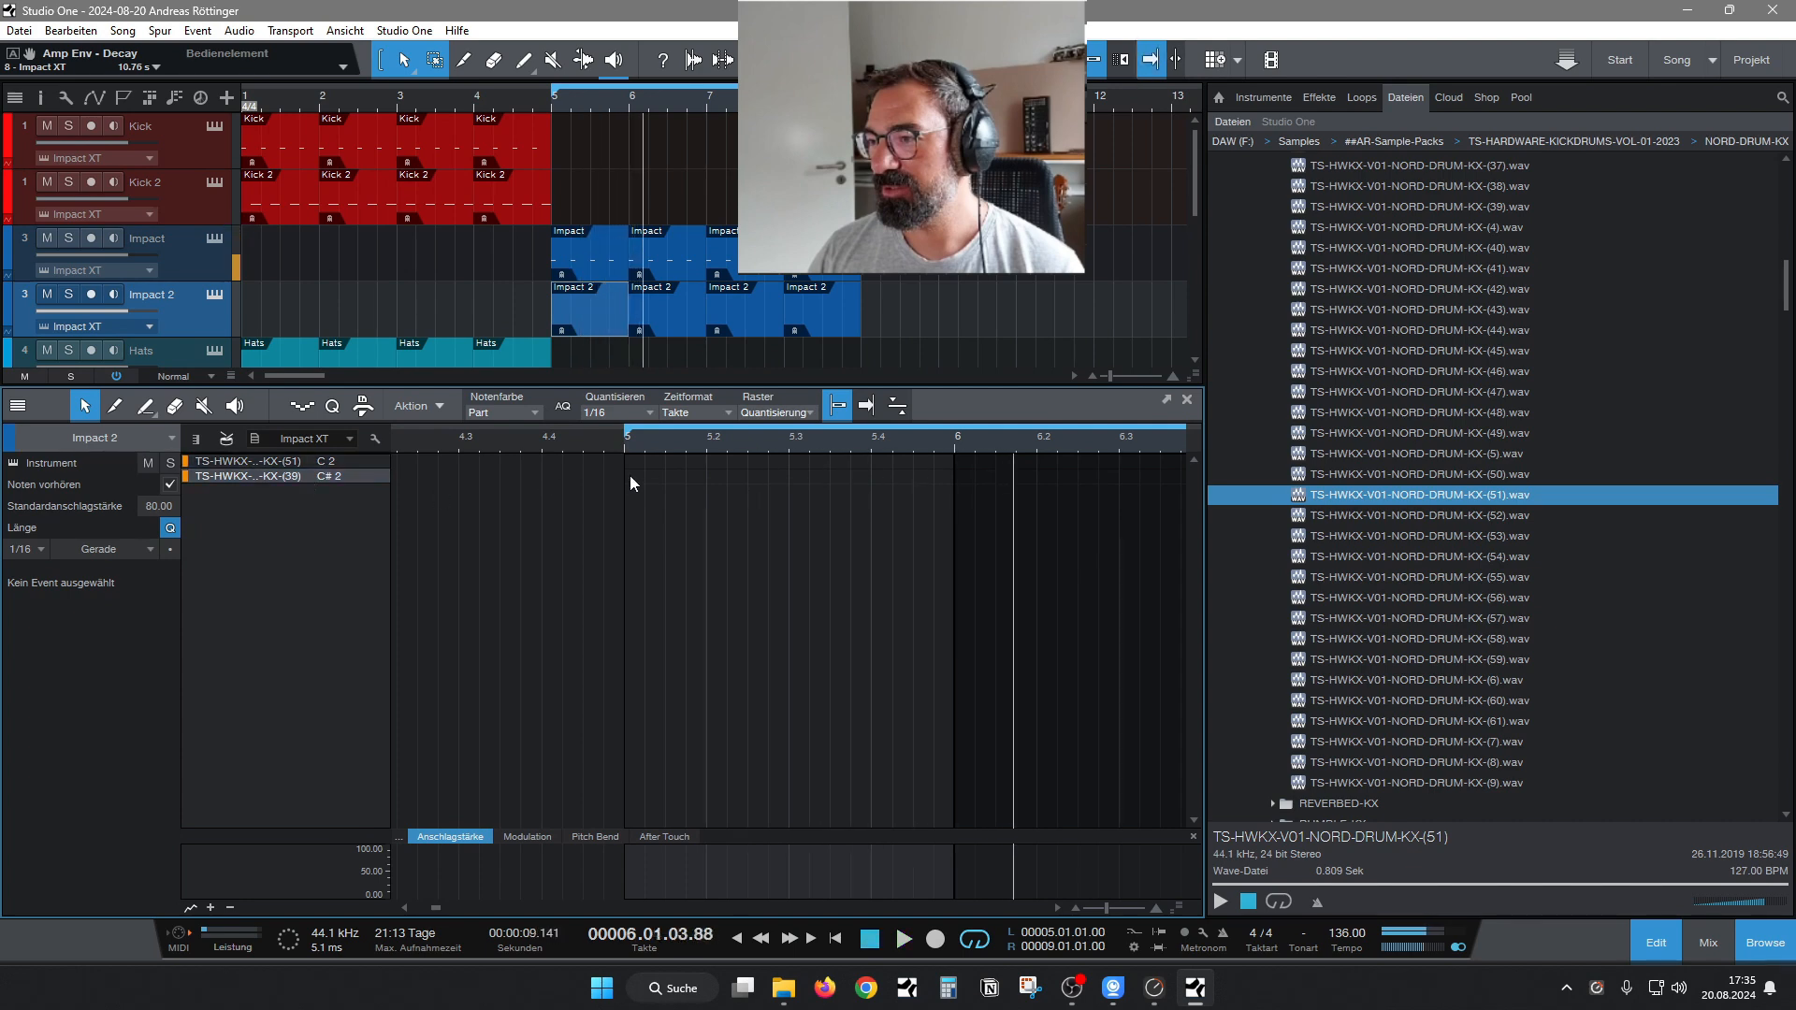
pyautogui.click(631, 475)
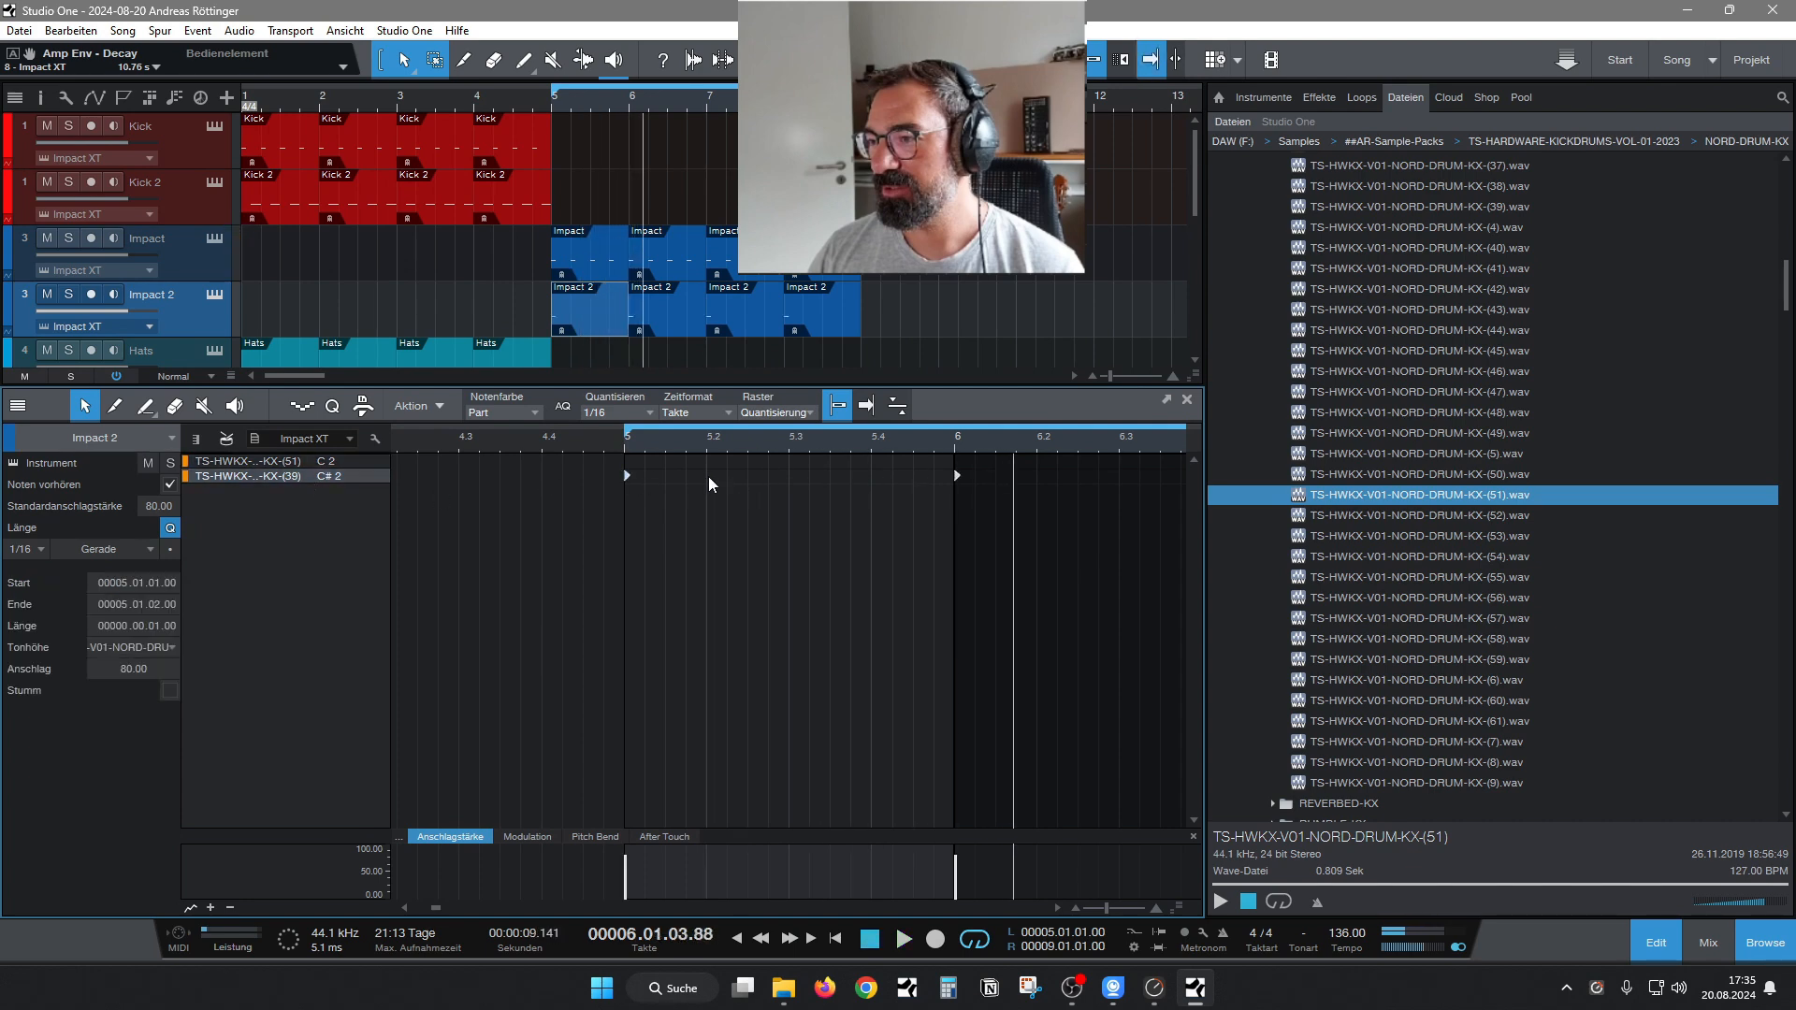
pyautogui.doubleClick(798, 478)
pyautogui.doubleClick(709, 477)
pyautogui.doubleClick(874, 475)
pyautogui.click(1651, 945)
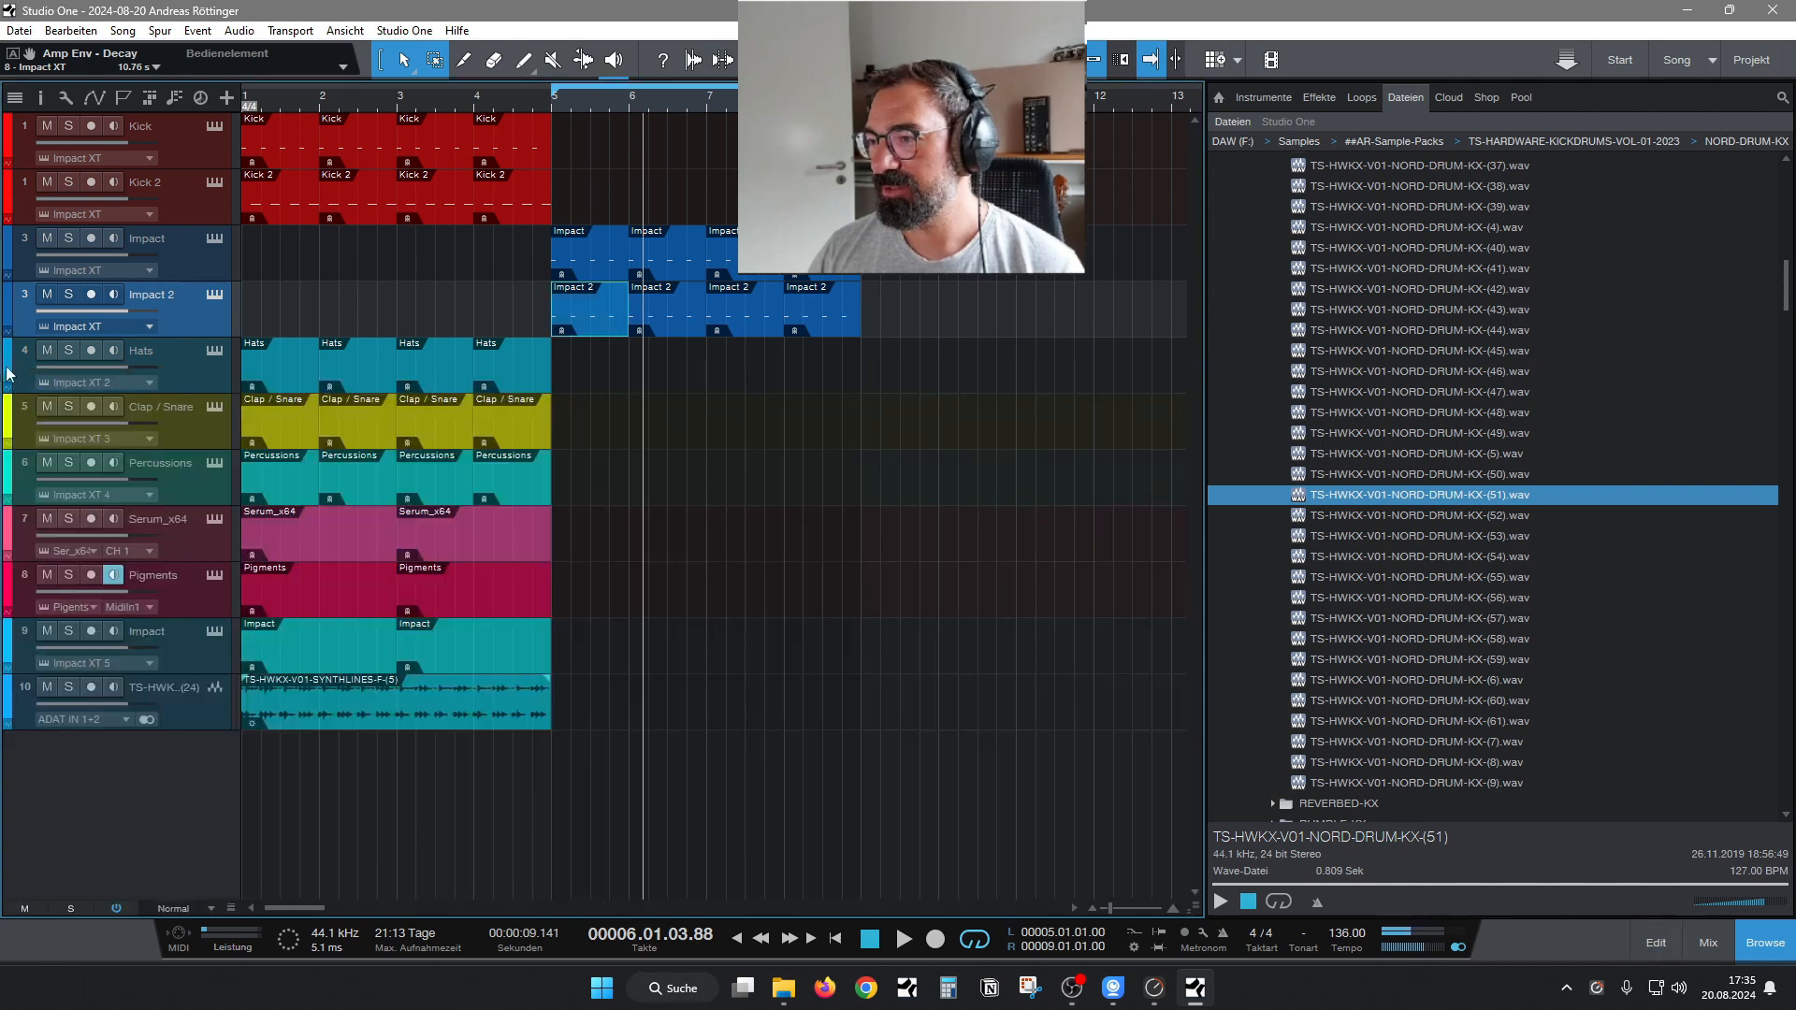
# Solo the Impact 2 track and play the loop from bar 5.
pyautogui.click(68, 295)
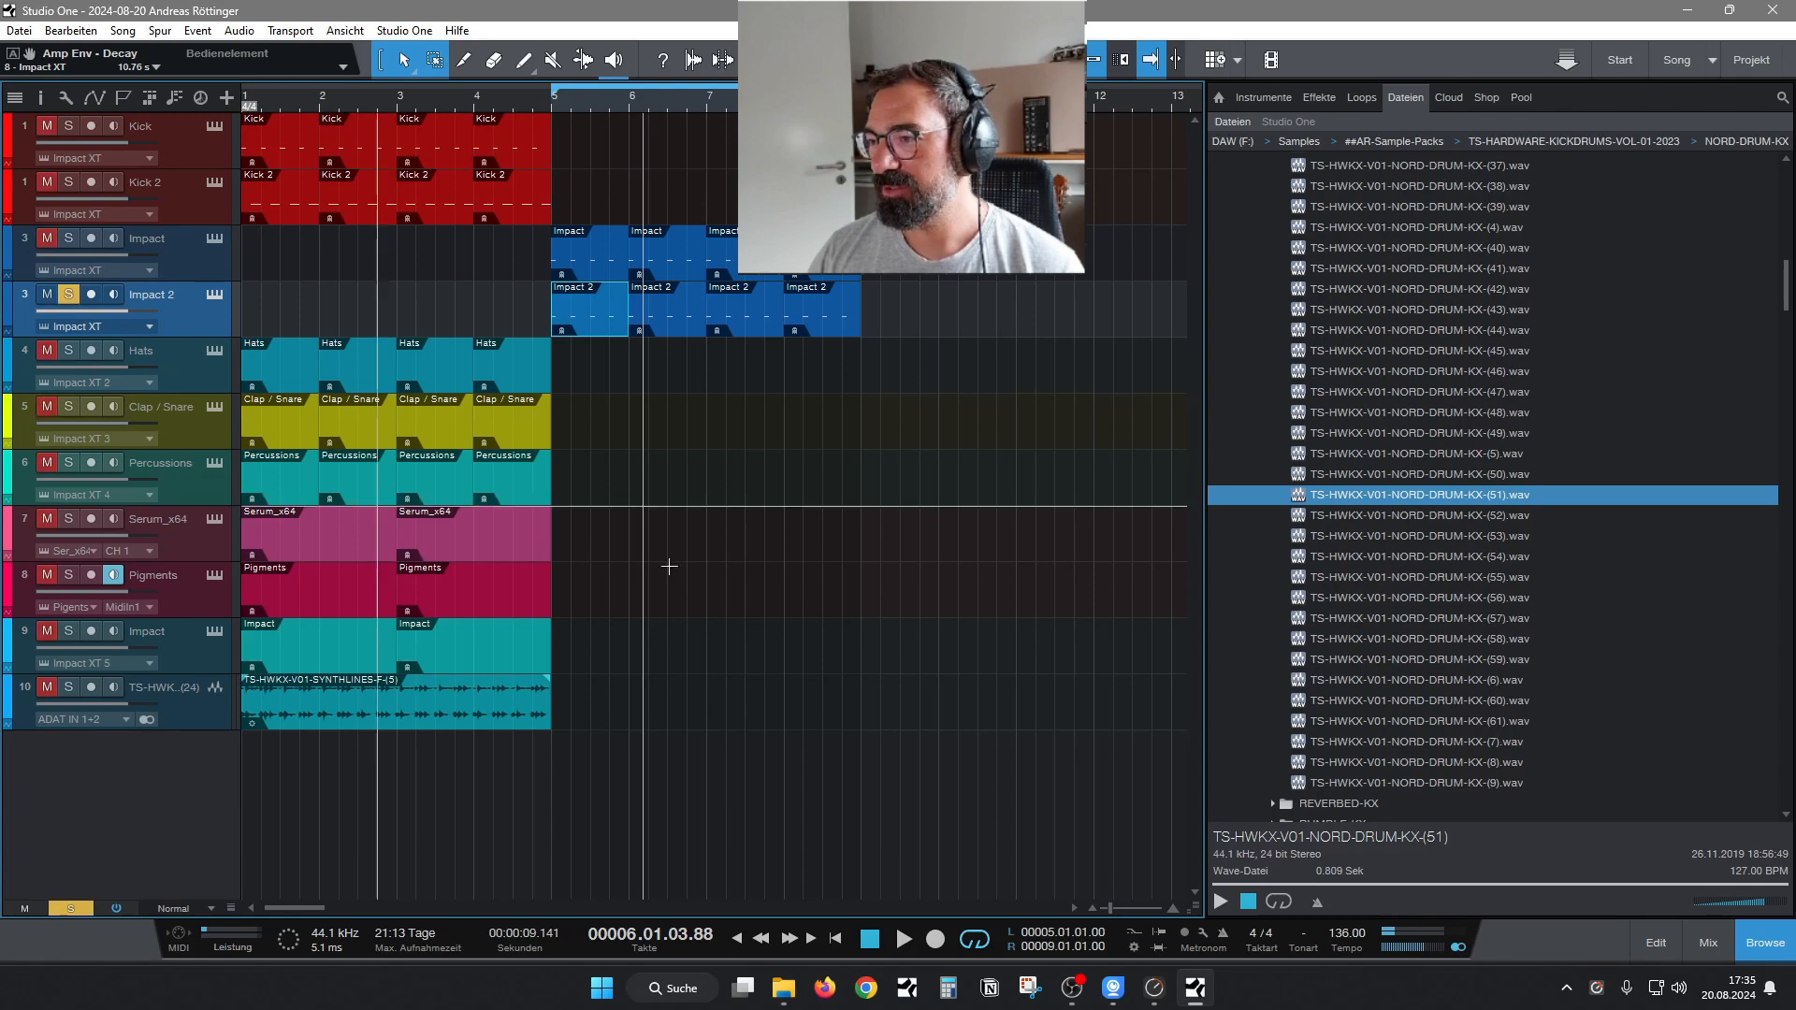
pyautogui.click(555, 98)
pyautogui.press('space')
# Open the kick's Impact XT from the mixer and set pad C# 2's amp decay to 1.531 s.
pyautogui.click(1709, 943)
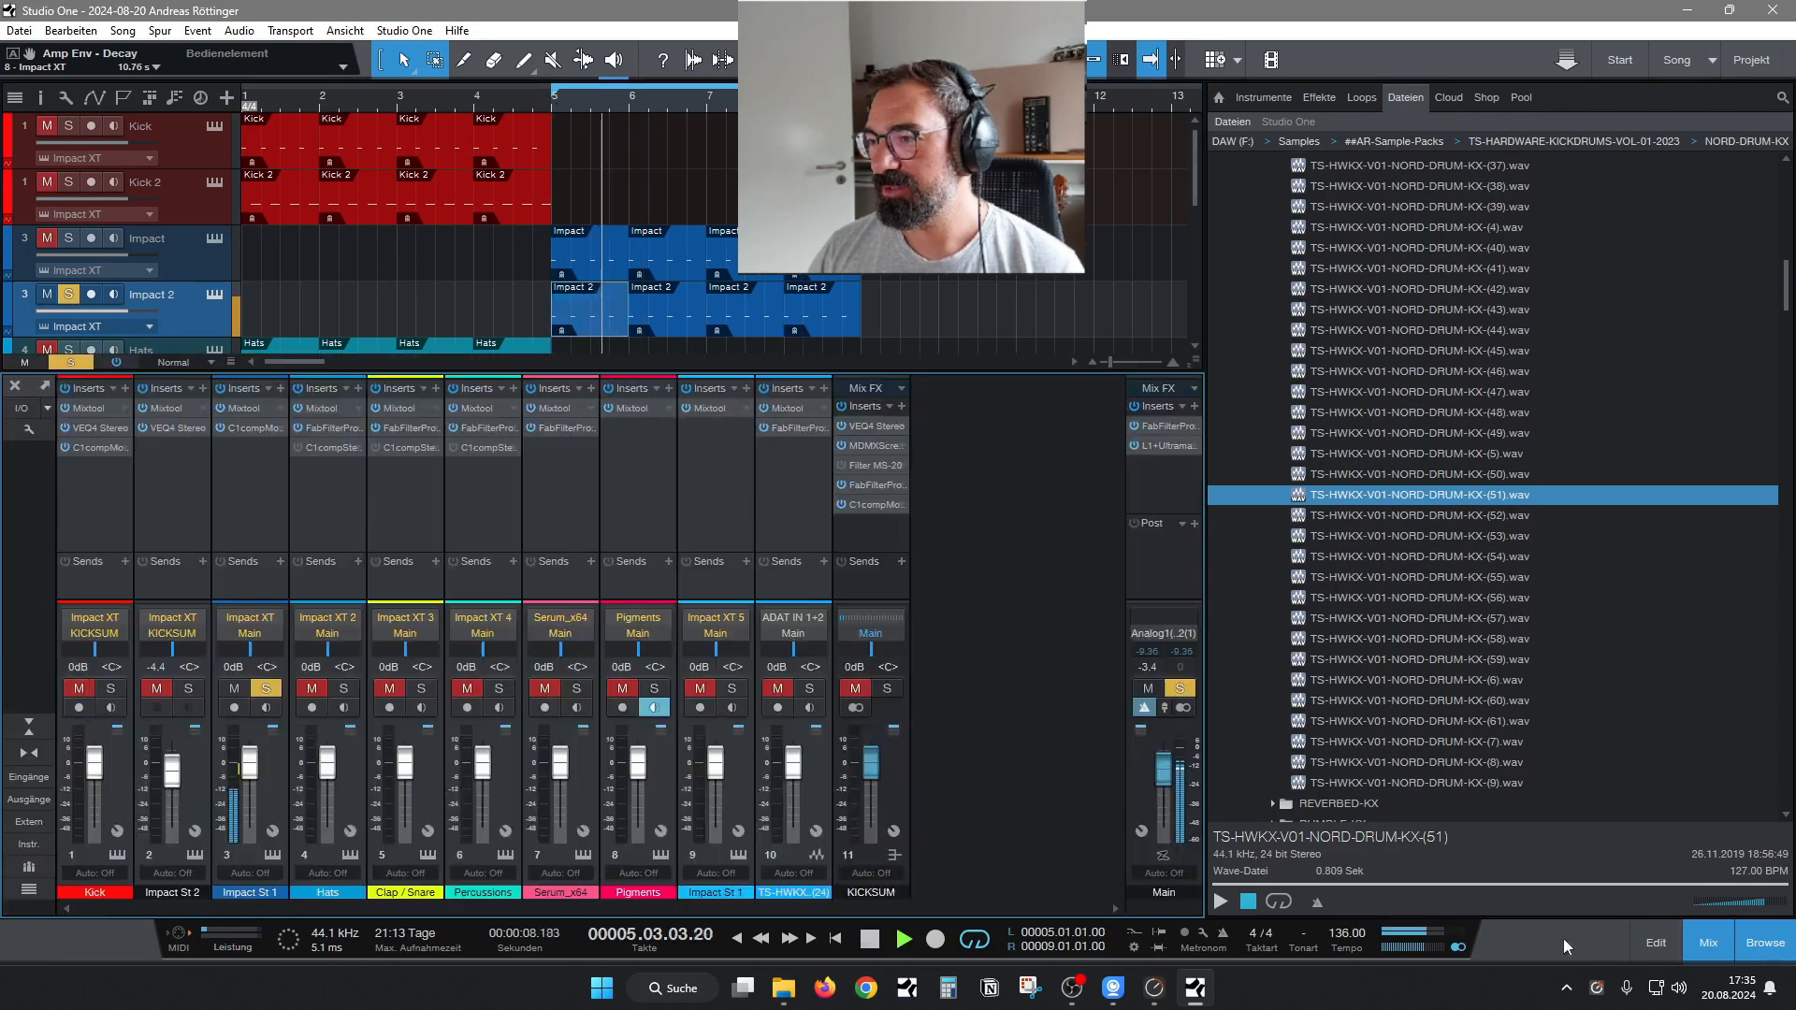
pyautogui.click(273, 854)
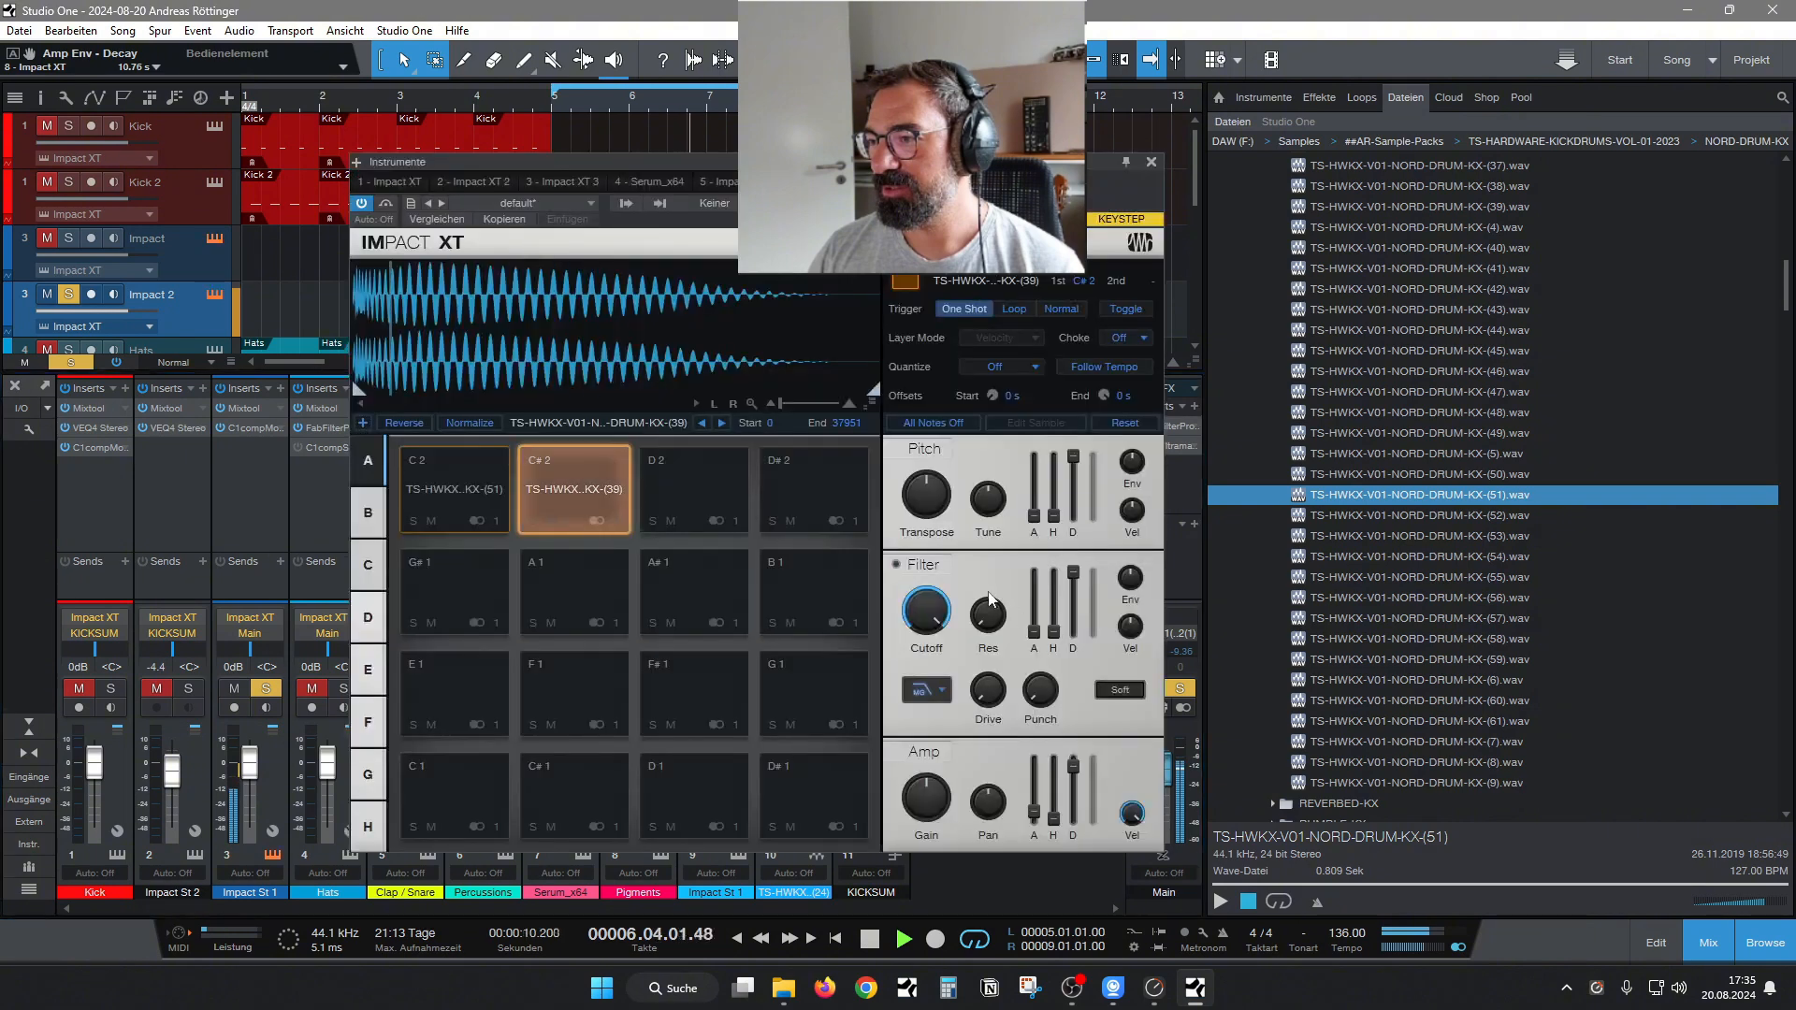
pyautogui.moveTo(1091, 793); pyautogui.dragTo(1091, 811)
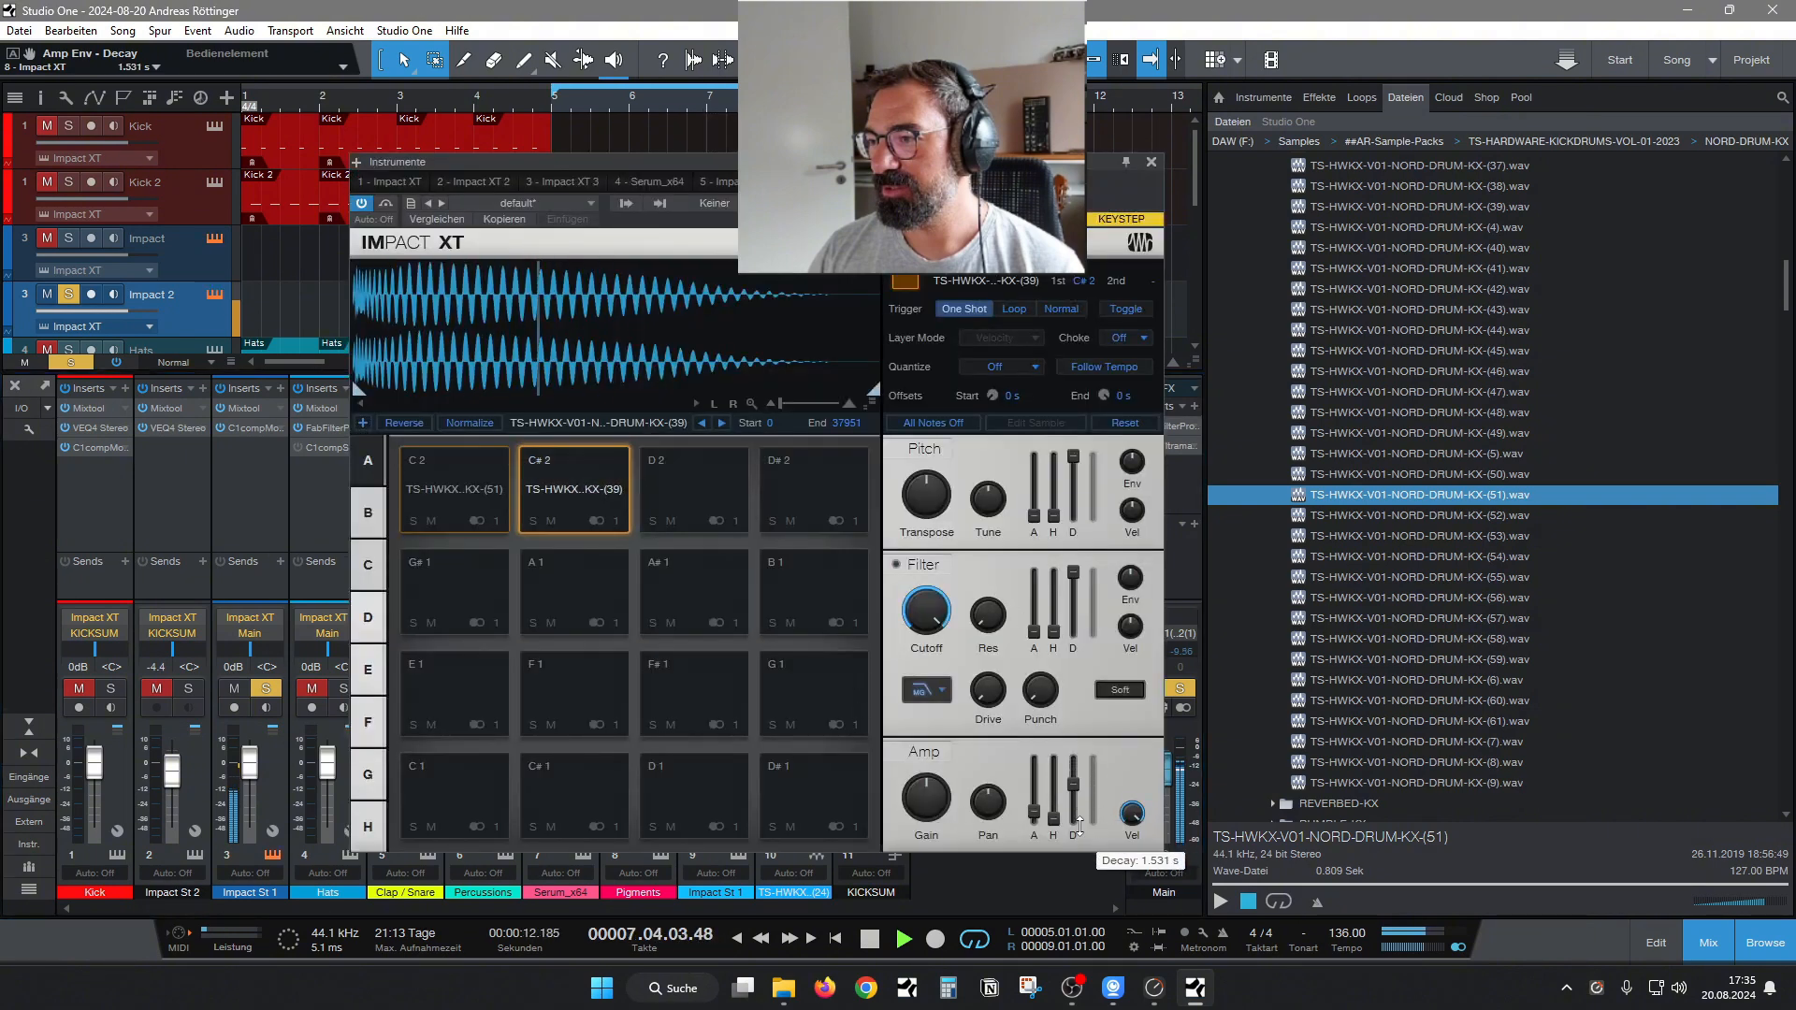
pyautogui.click(1151, 163)
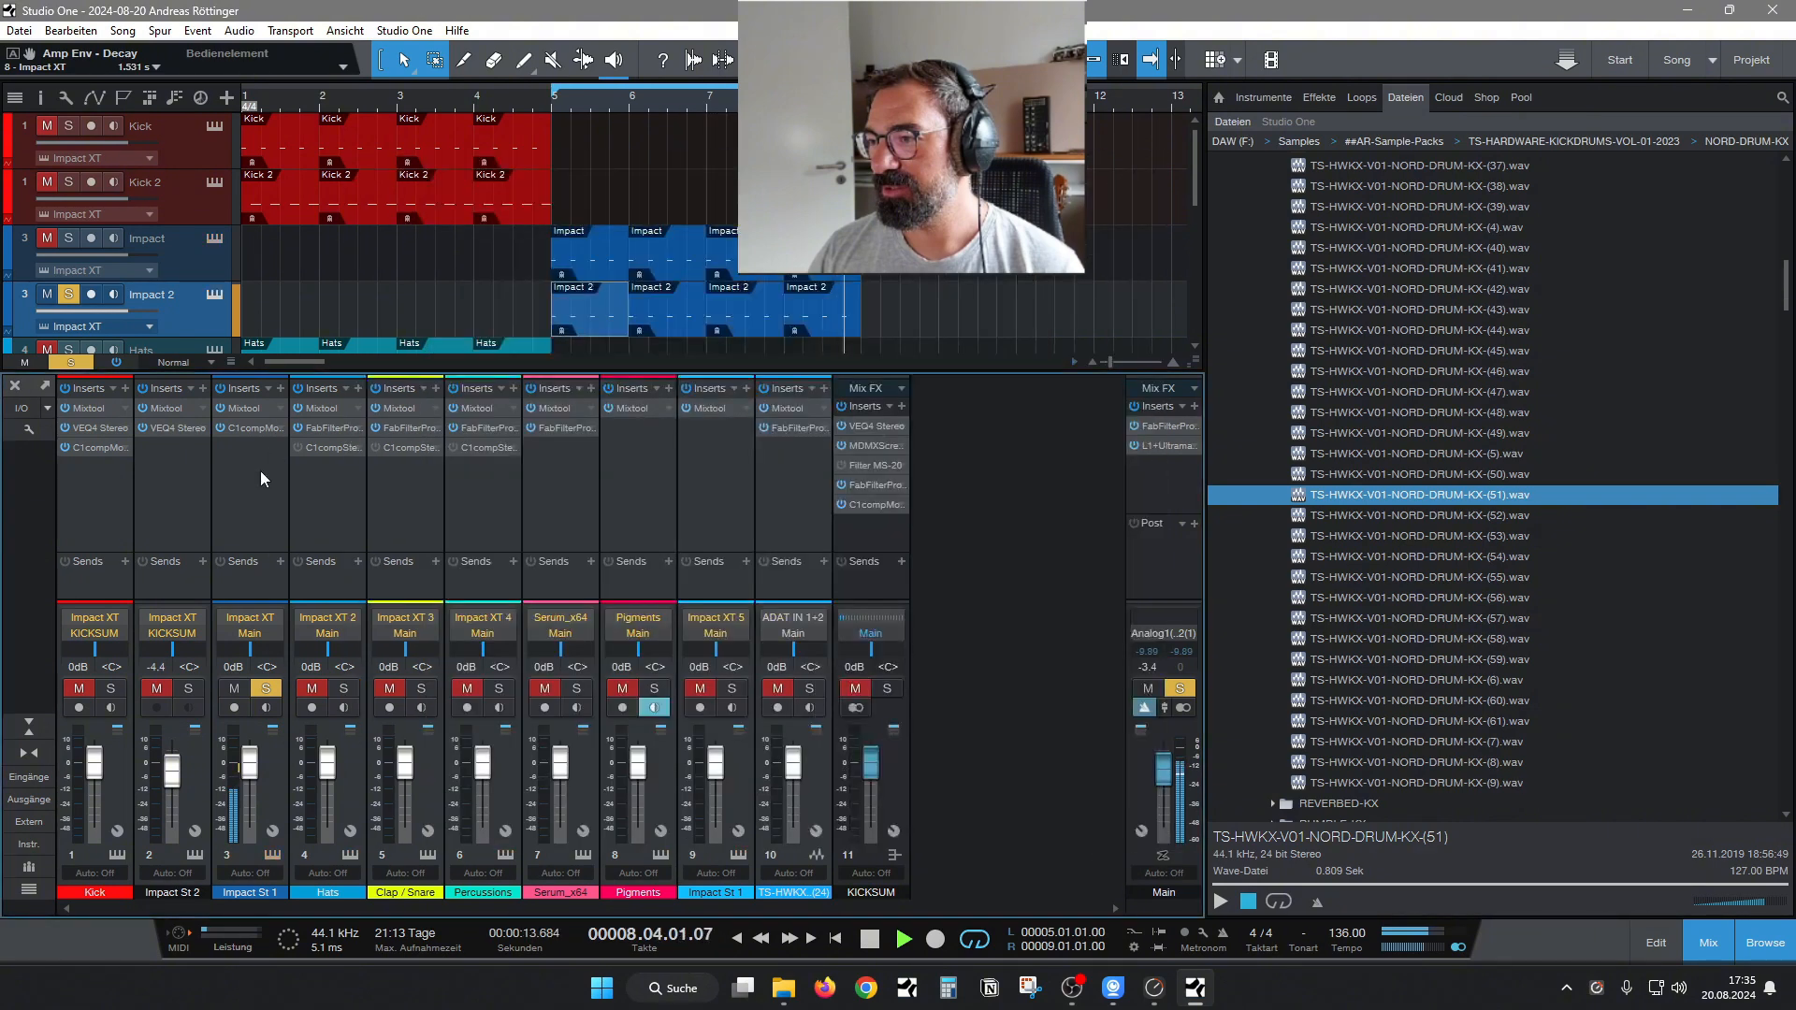
pyautogui.click(278, 389)
pyautogui.write('delay')
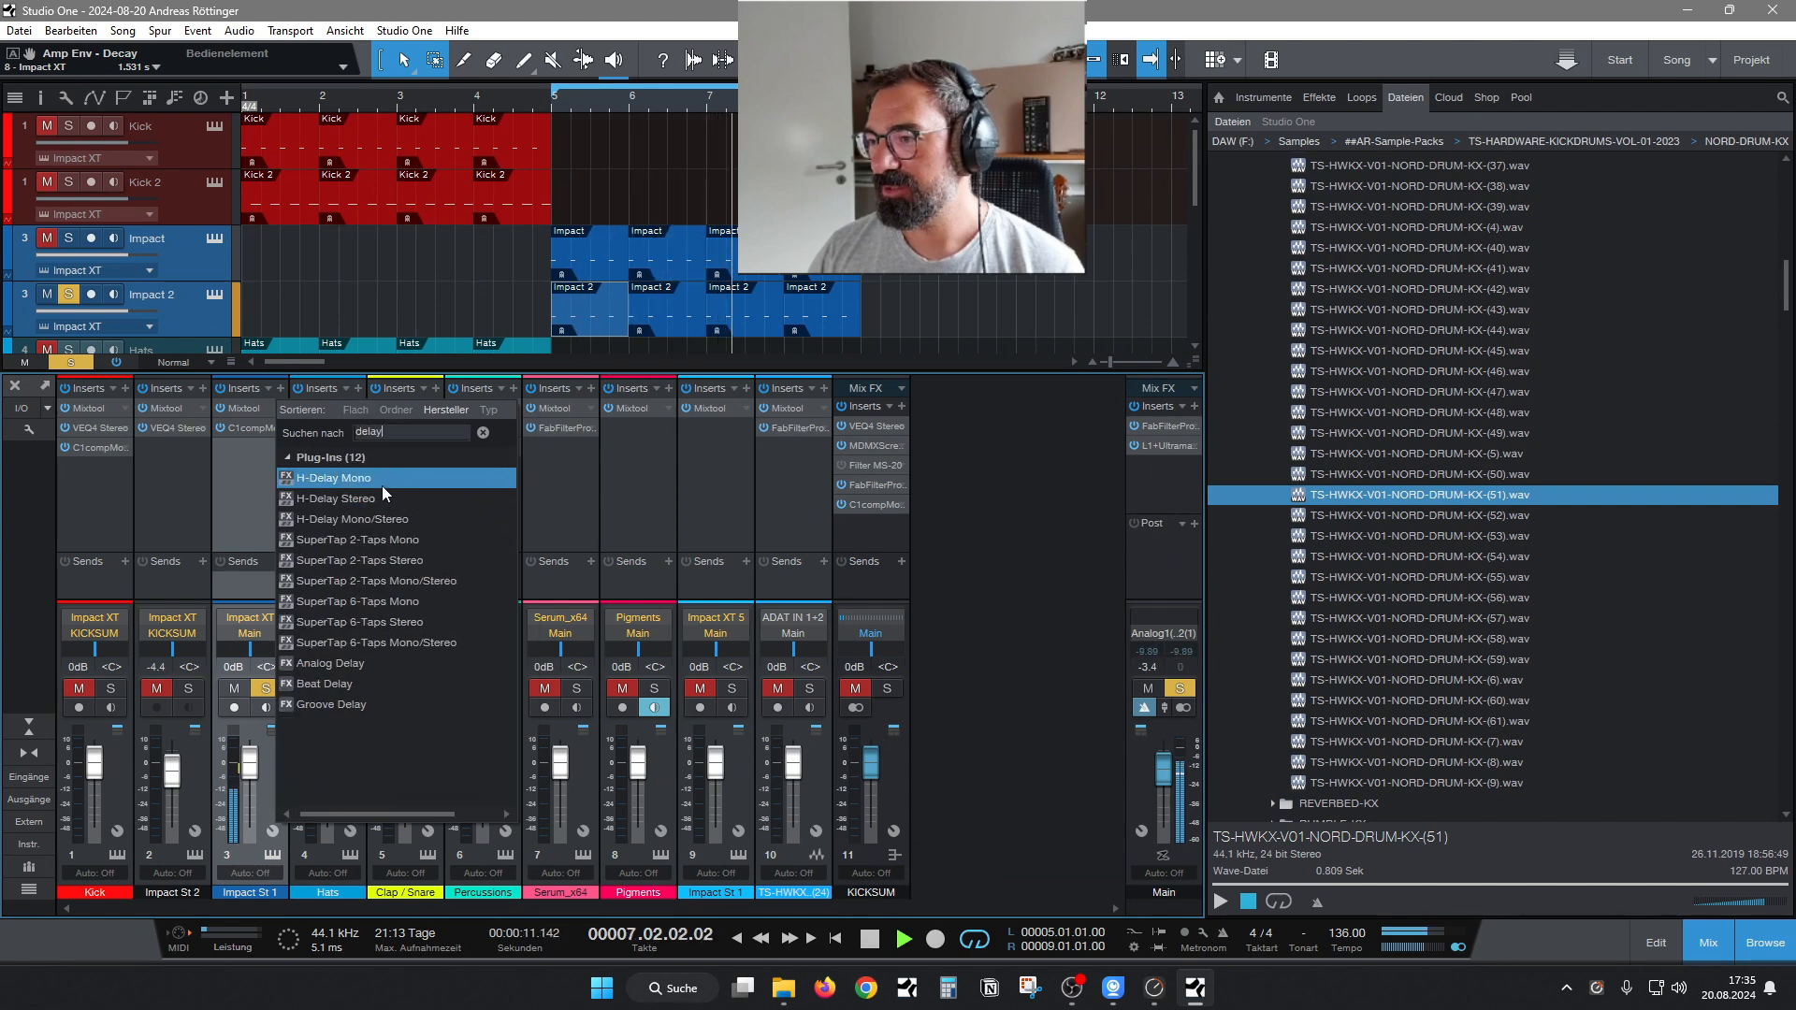
pyautogui.click(250, 490)
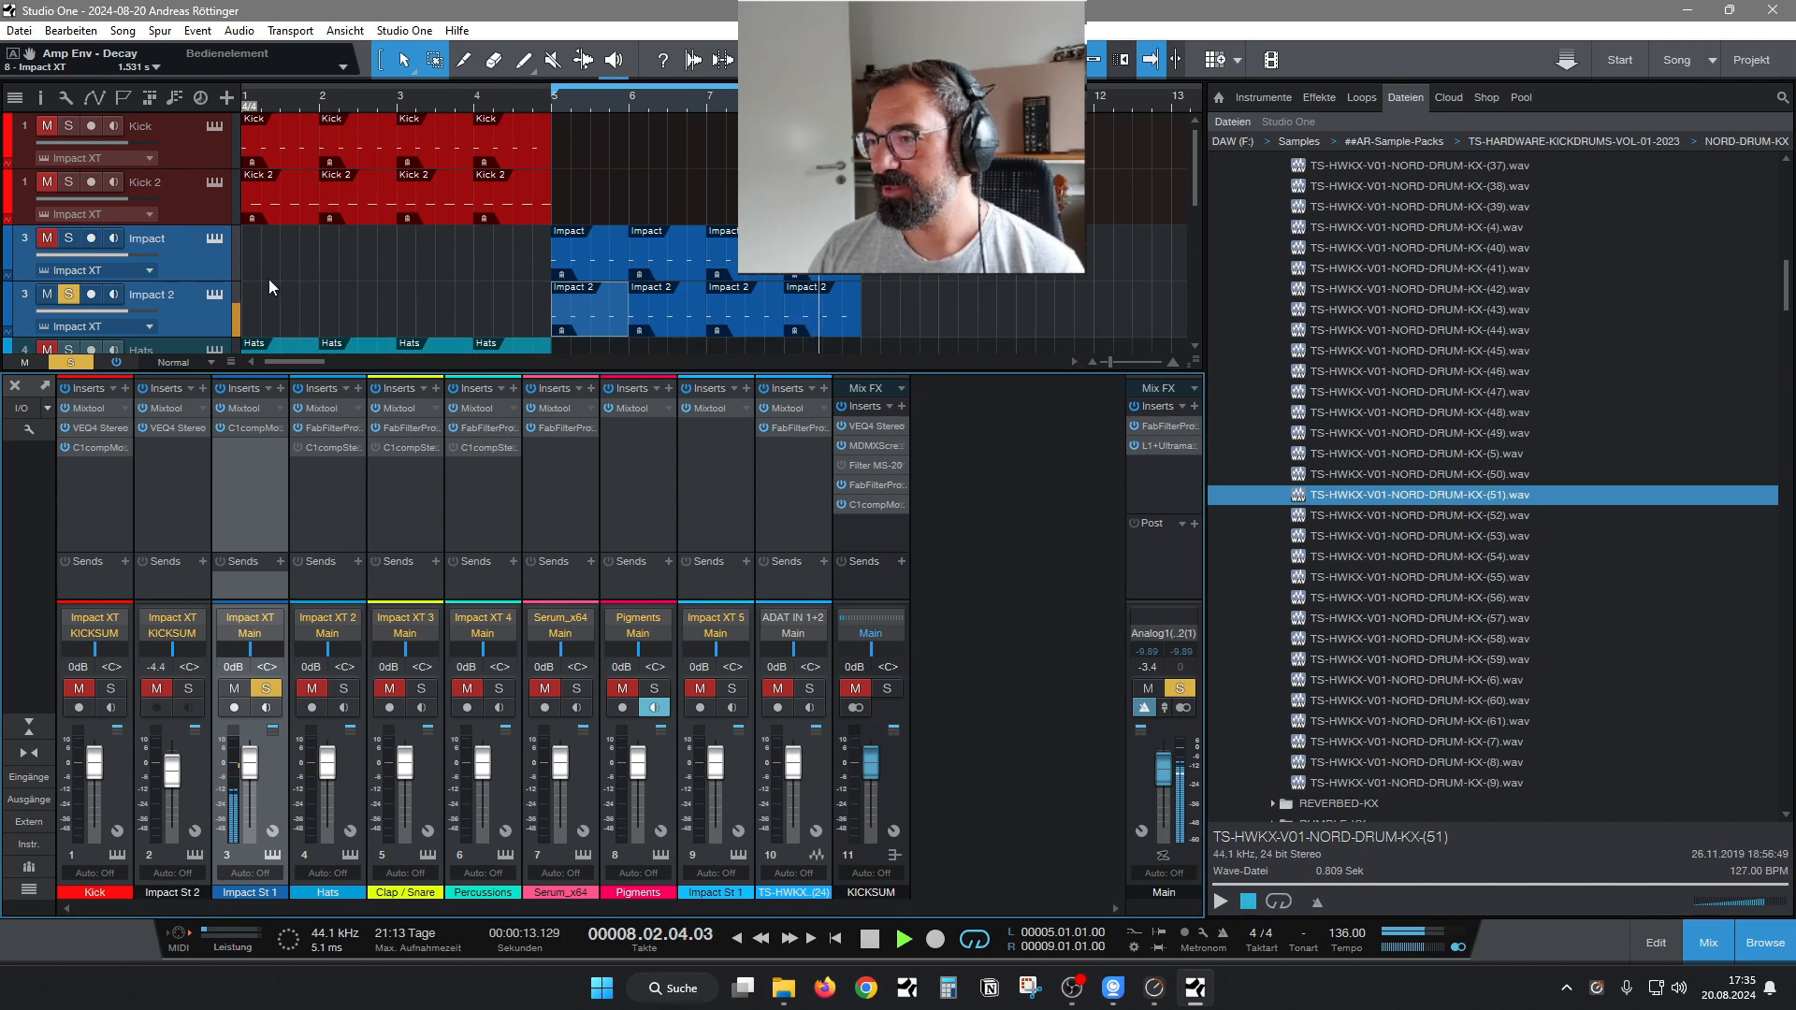
# Route Impact XT pad C# 2 to the separate output Stereo 2.
pyautogui.click(214, 294)
pyautogui.click(616, 521)
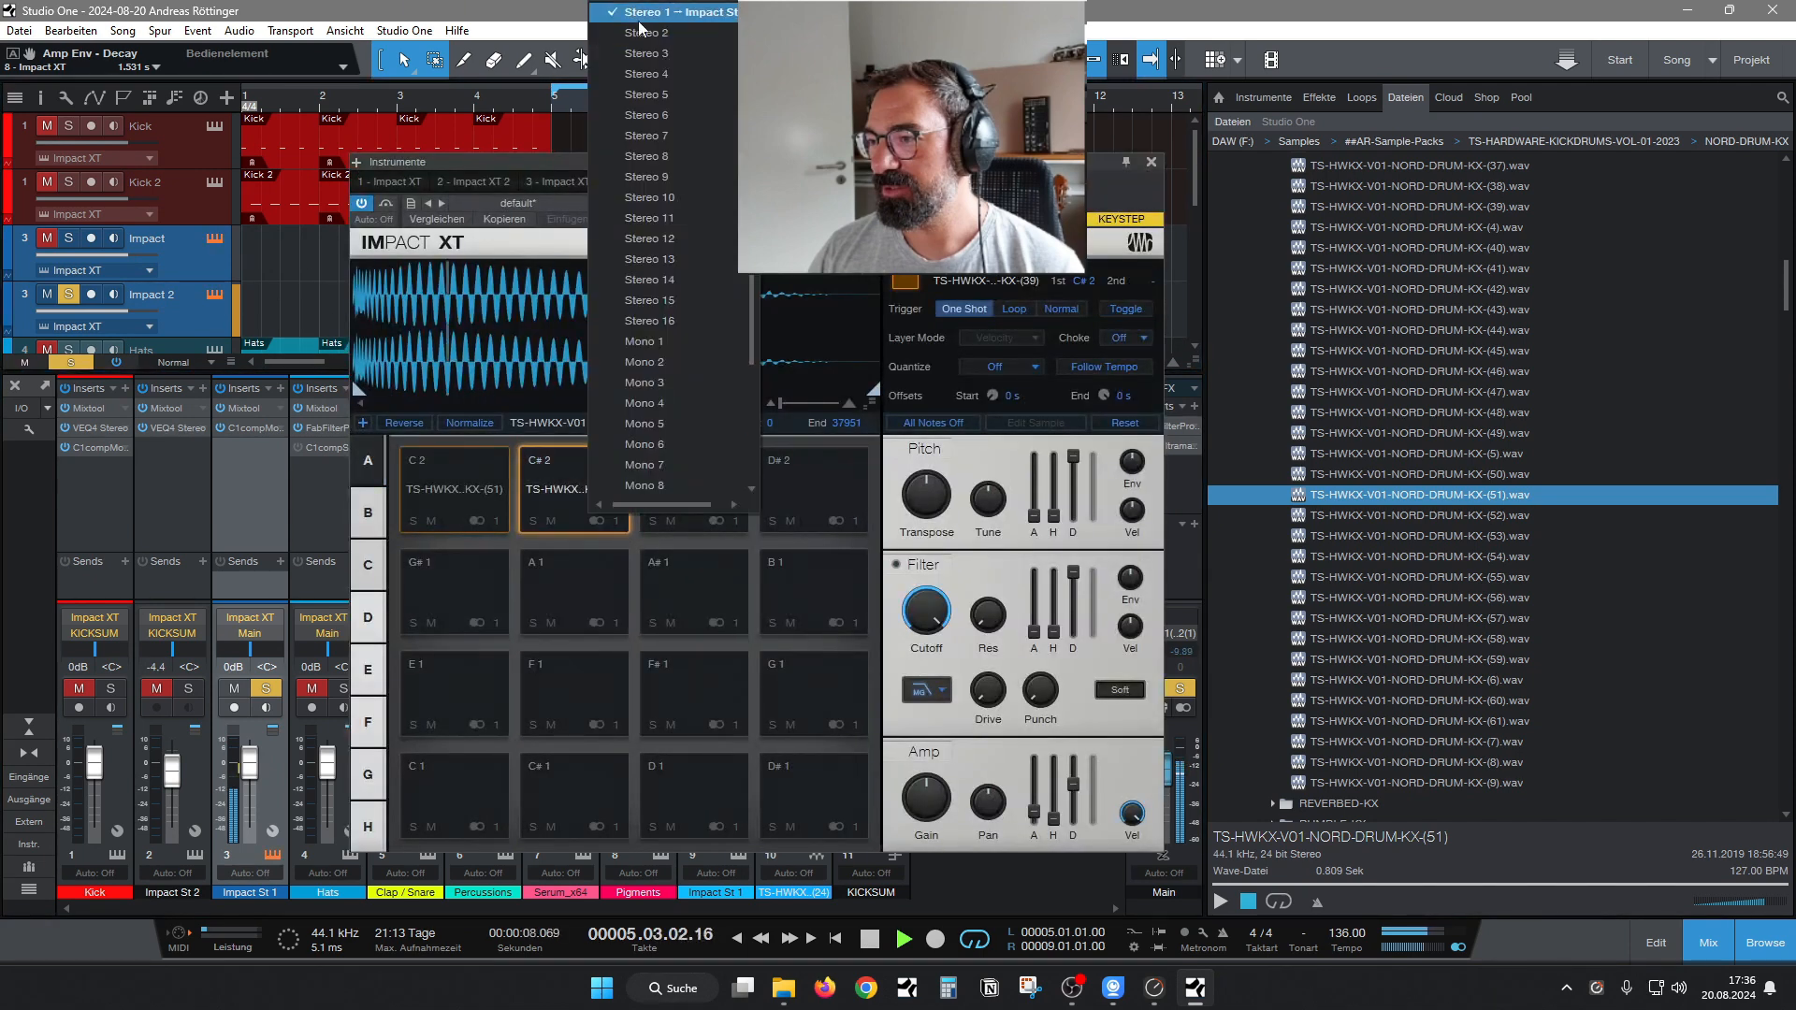
pyautogui.click(646, 32)
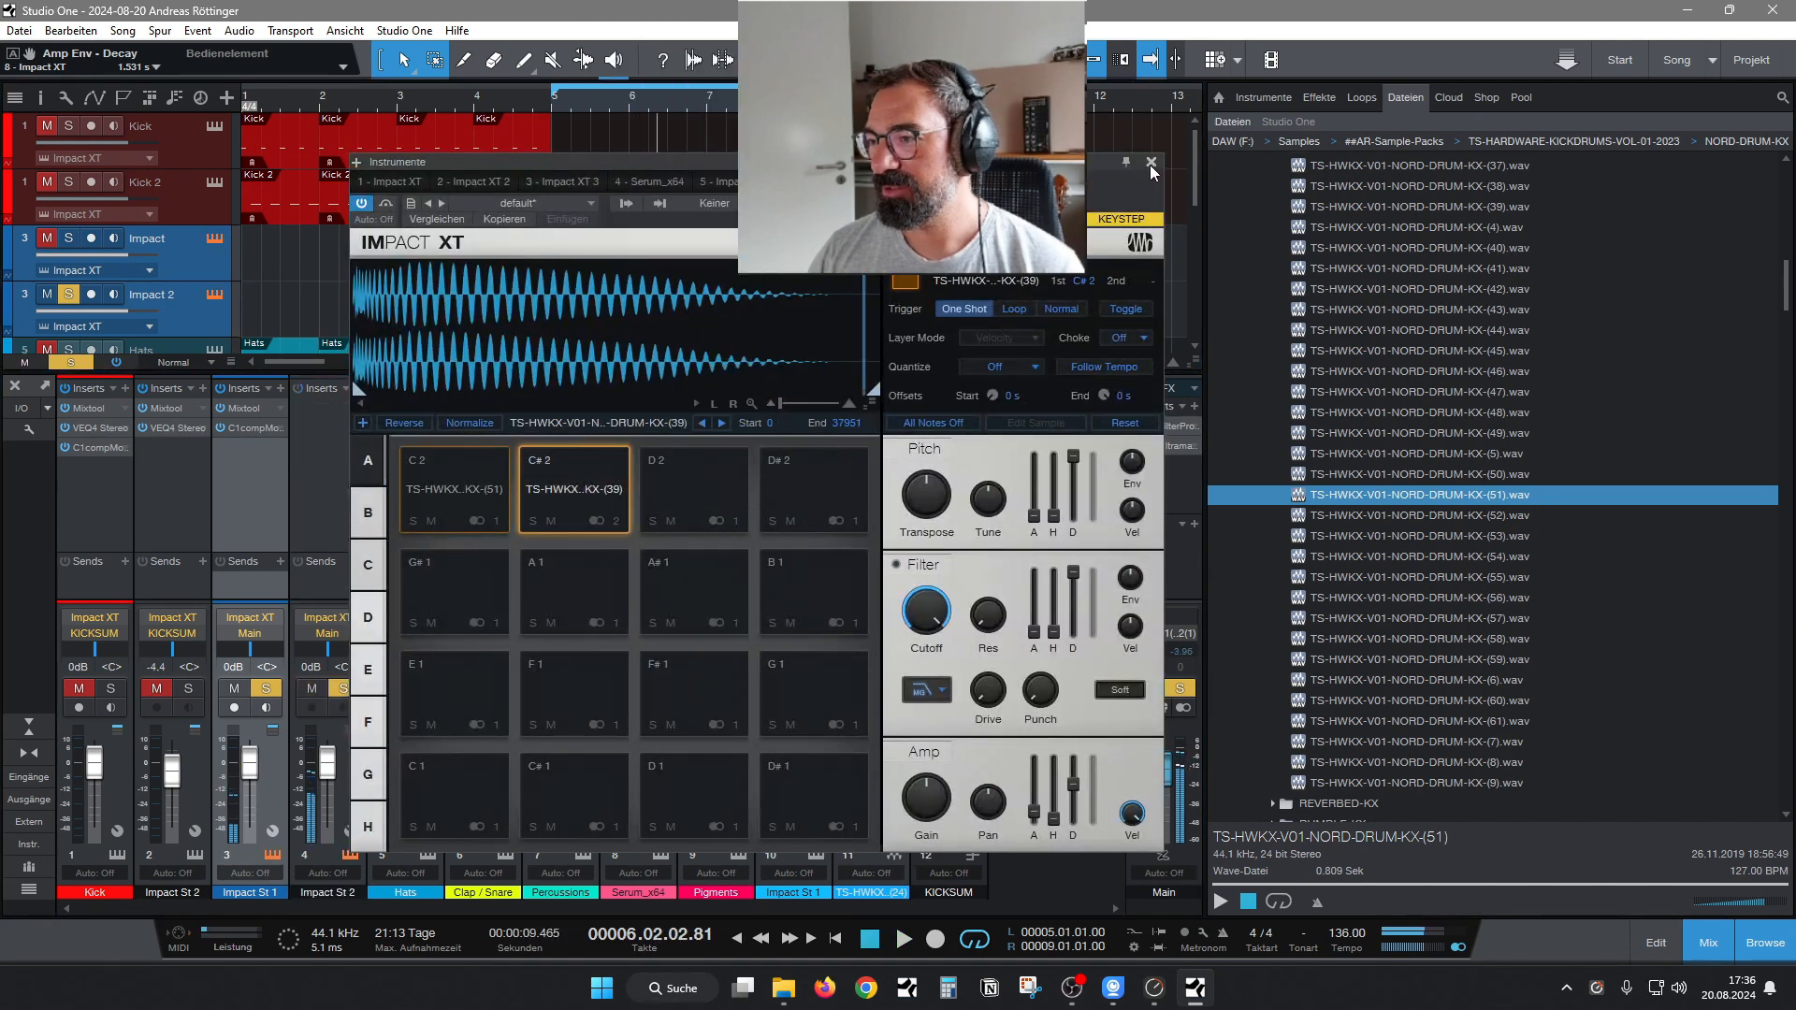
pyautogui.click(1151, 163)
# Insert H-Delay Mono on the new Impact St 2 channel after Mixtool and set its LoPass filter to 13.5 kHz.
pyautogui.click(318, 407)
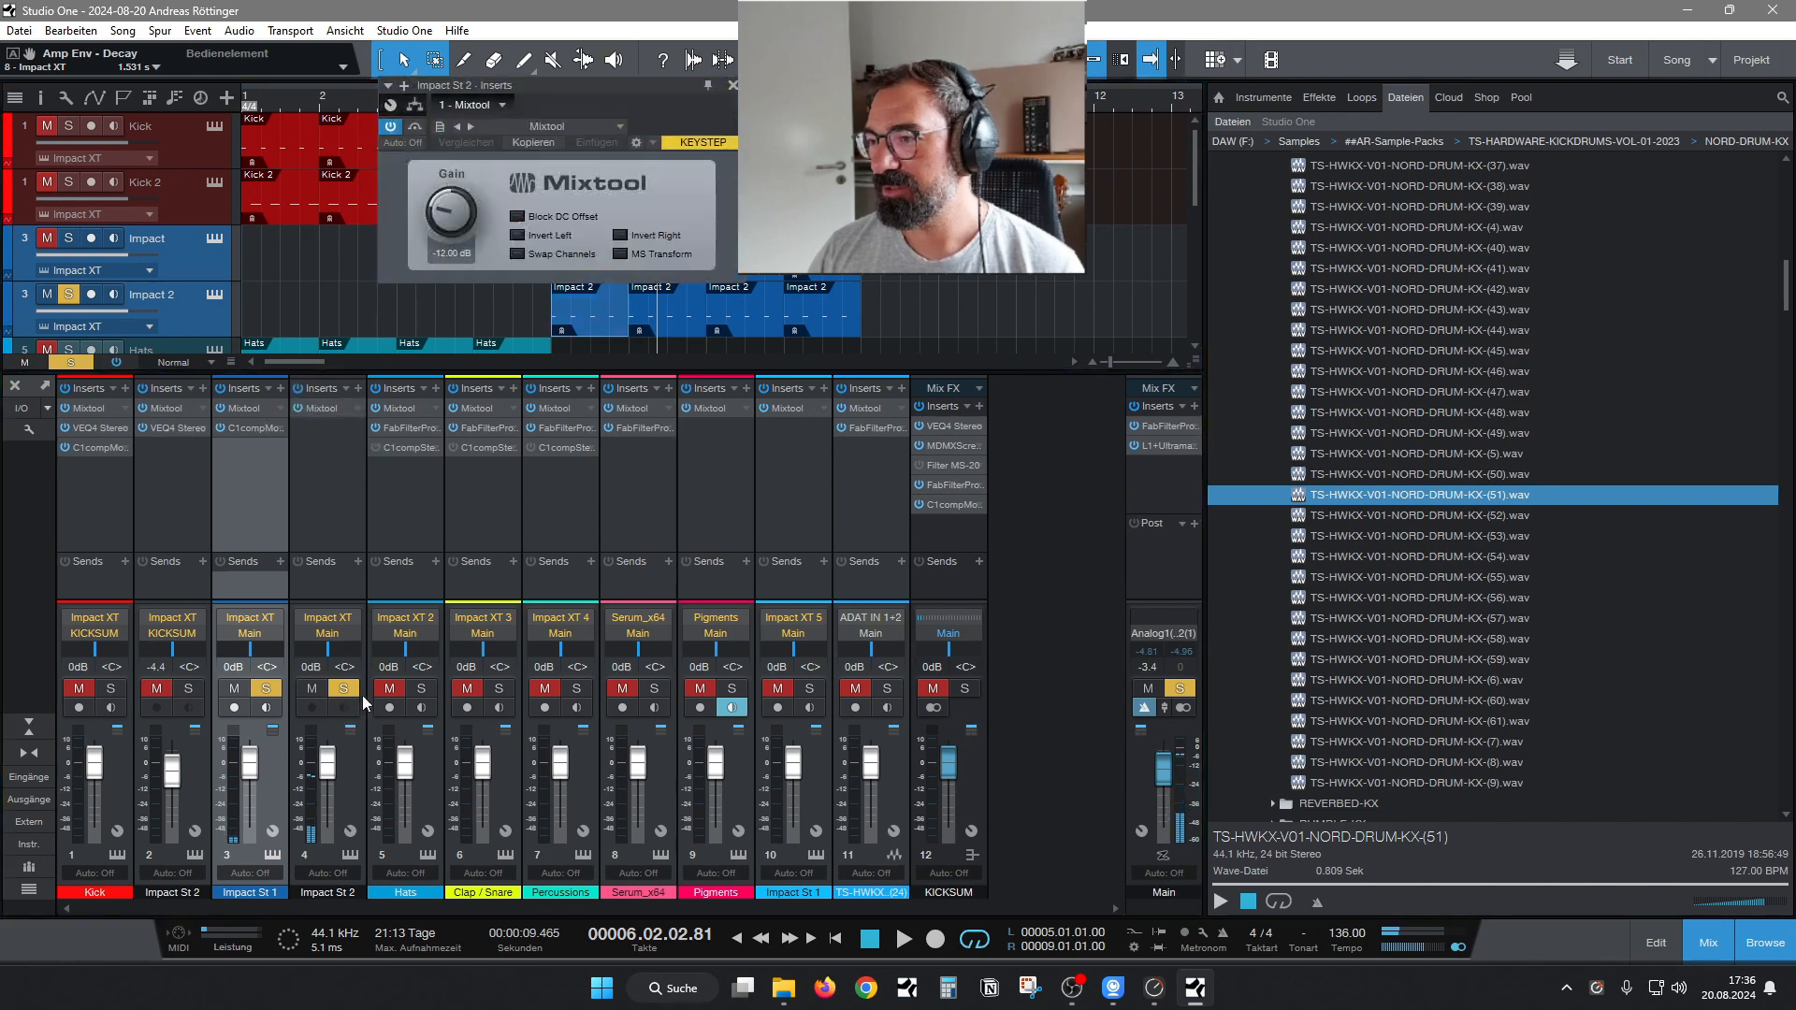
pyautogui.click(324, 470)
pyautogui.click(358, 388)
pyautogui.write('delay')
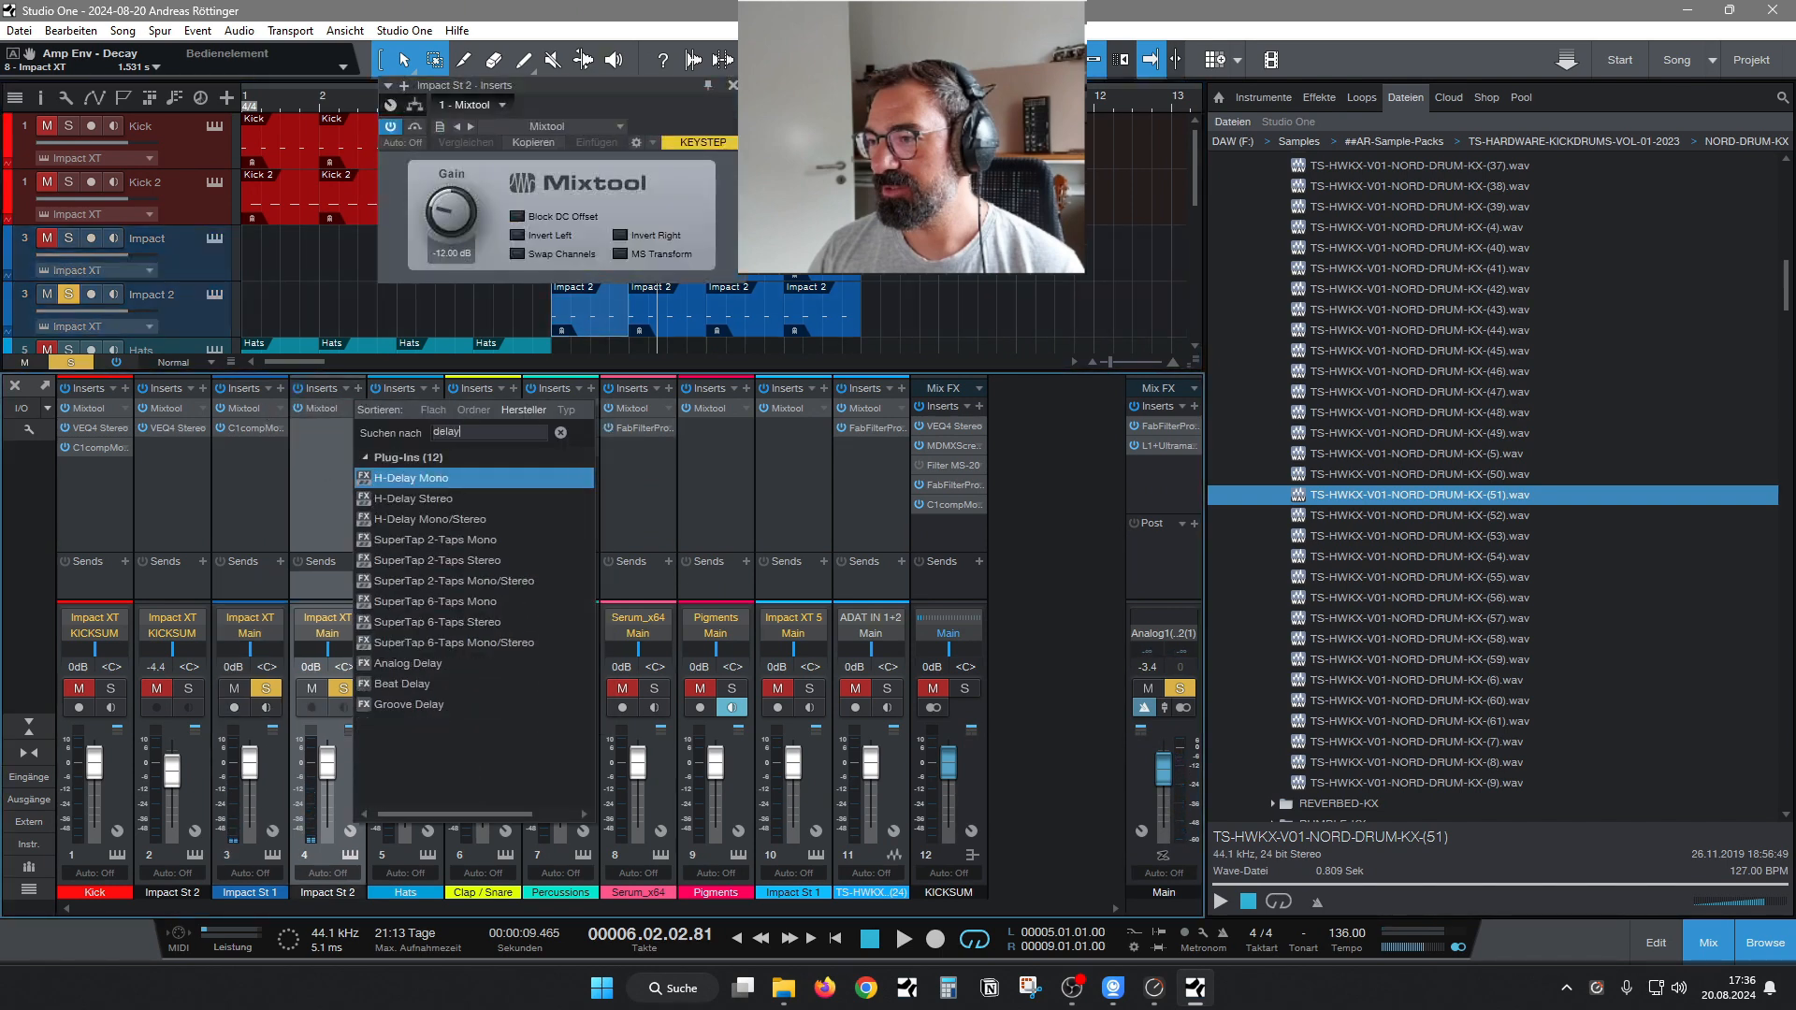
pyautogui.doubleClick(447, 484)
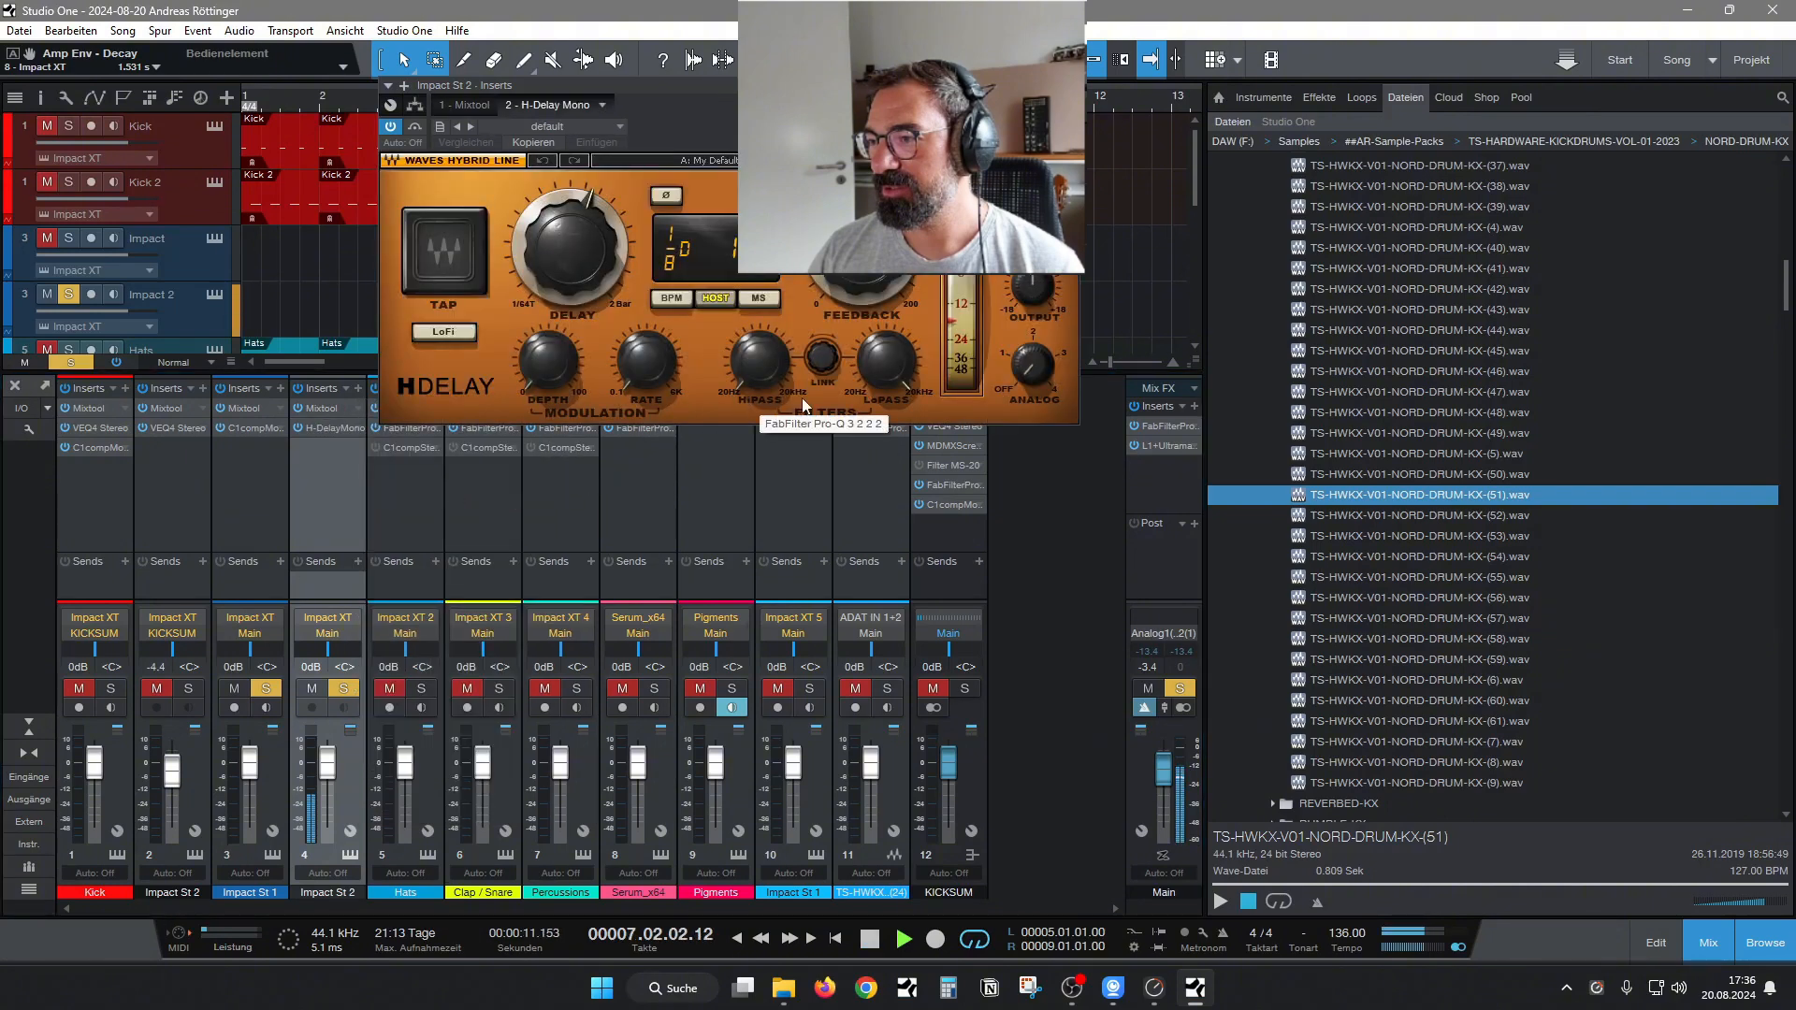
pyautogui.moveTo(886, 360); pyautogui.dragTo(886, 367)
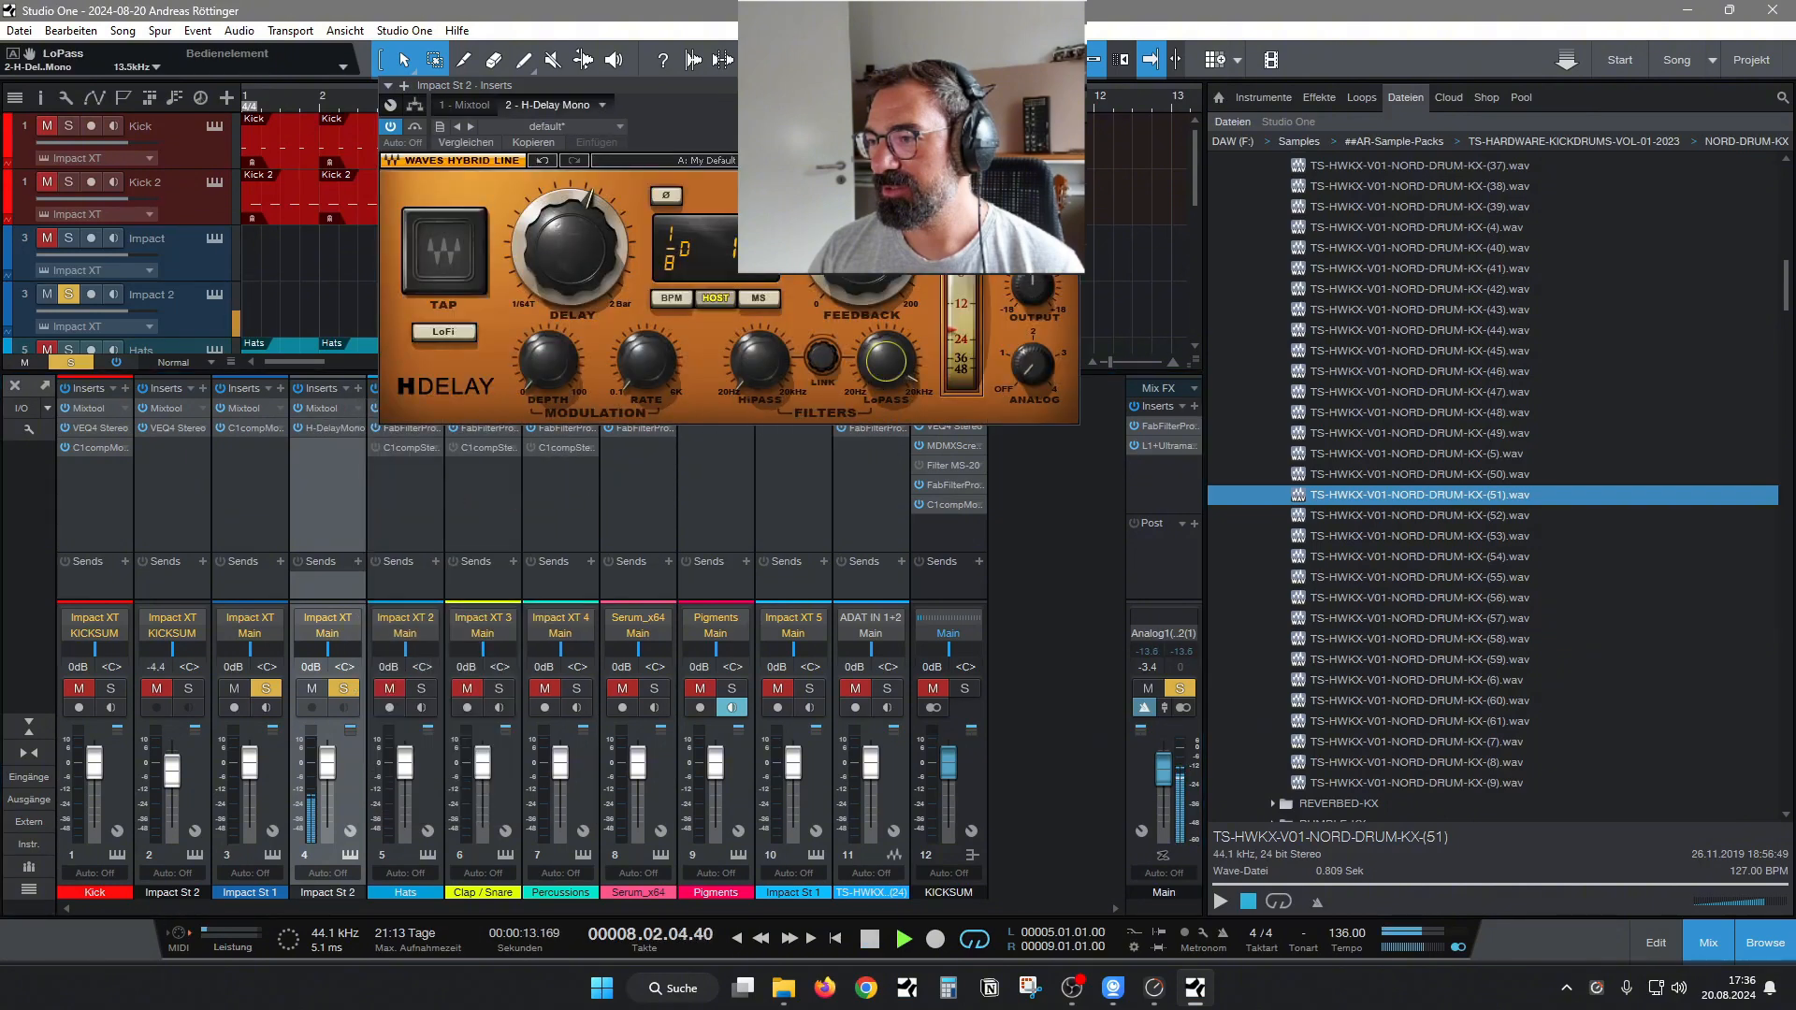
pyautogui.click(1071, 85)
# Insert H-Reverb Mono after the delay on Impact St 2, set its Dry/Wet to 35.8 and turn off the solo.
pyautogui.click(358, 388)
pyautogui.write('r')
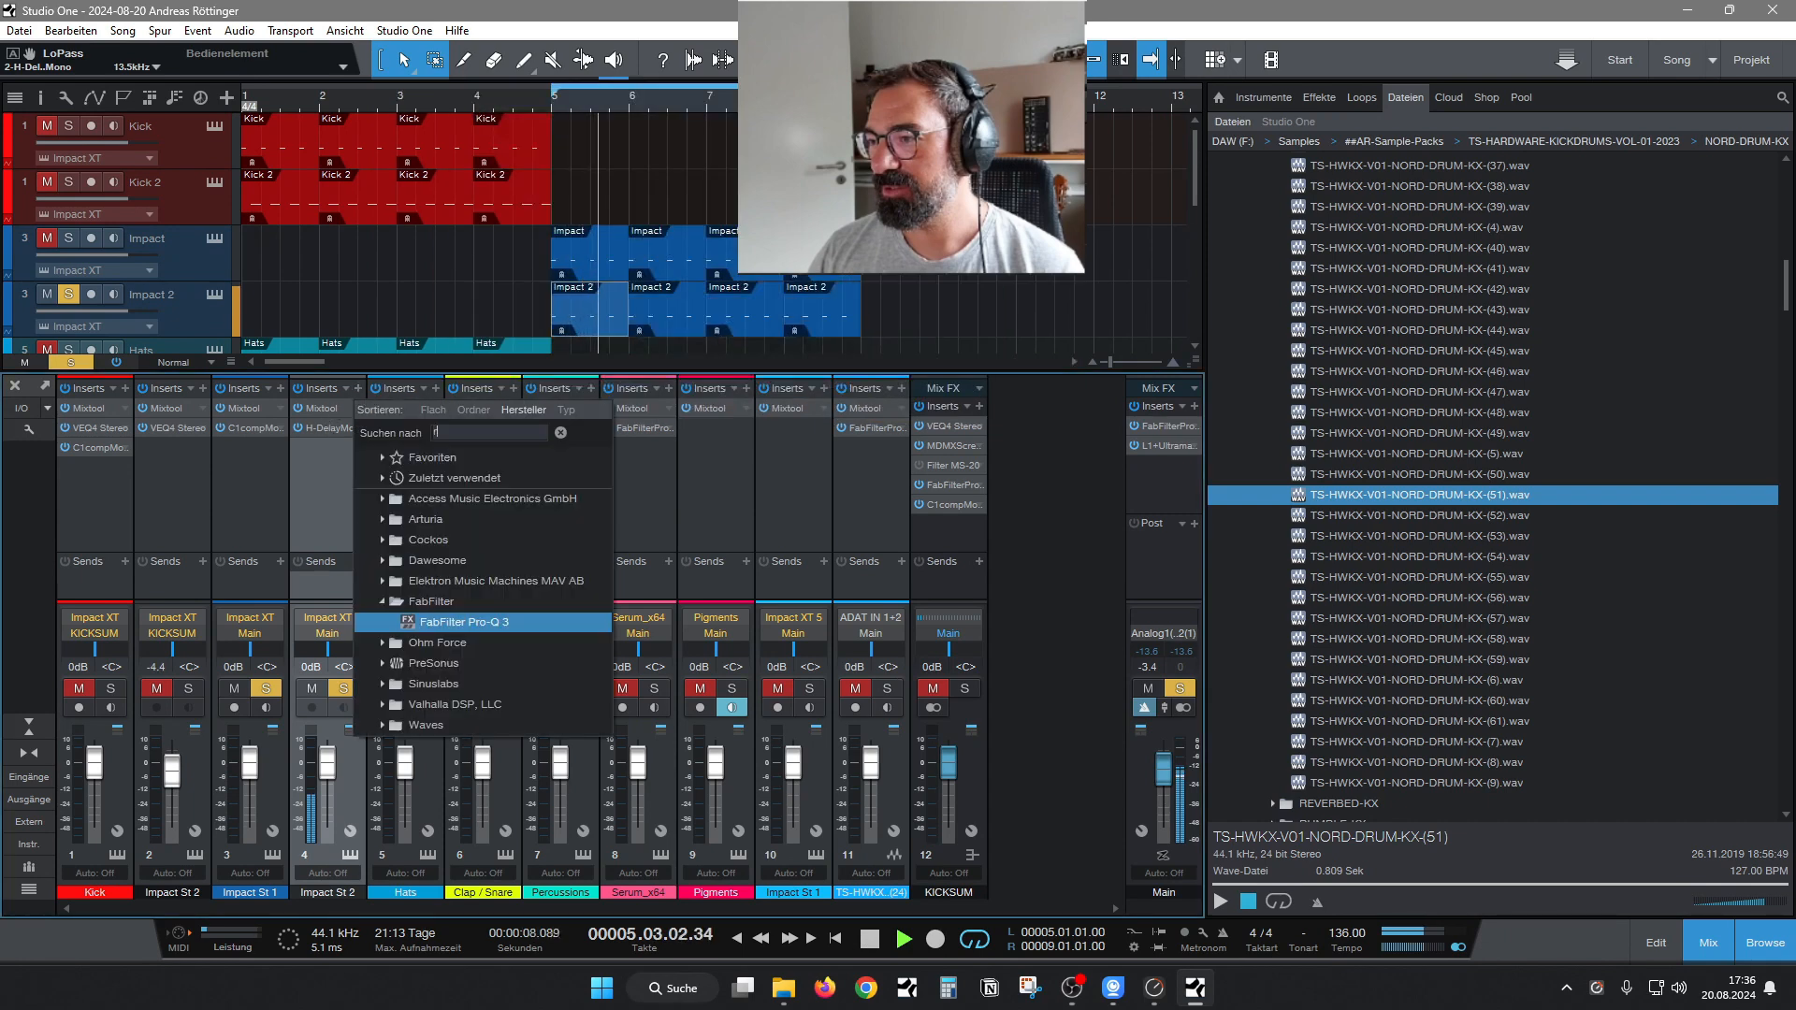
pyautogui.write('ever')
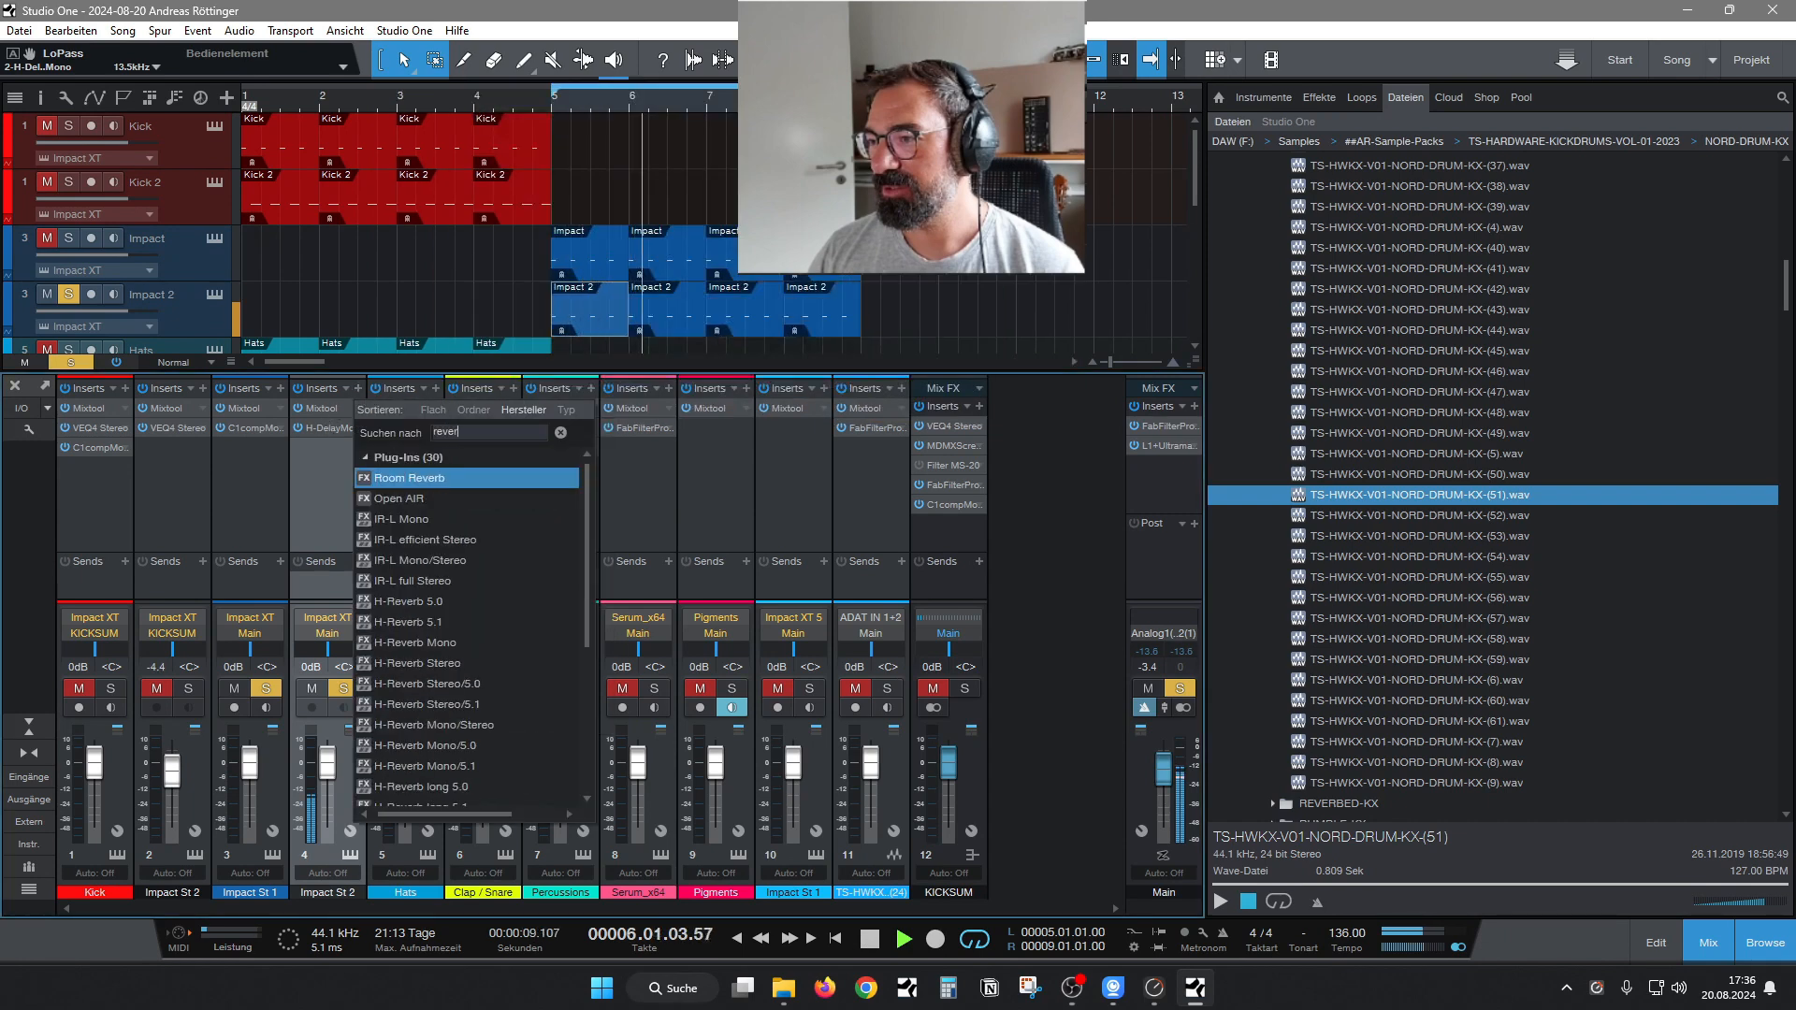
pyautogui.doubleClick(481, 643)
pyautogui.moveTo(887, 360); pyautogui.dragTo(887, 363)
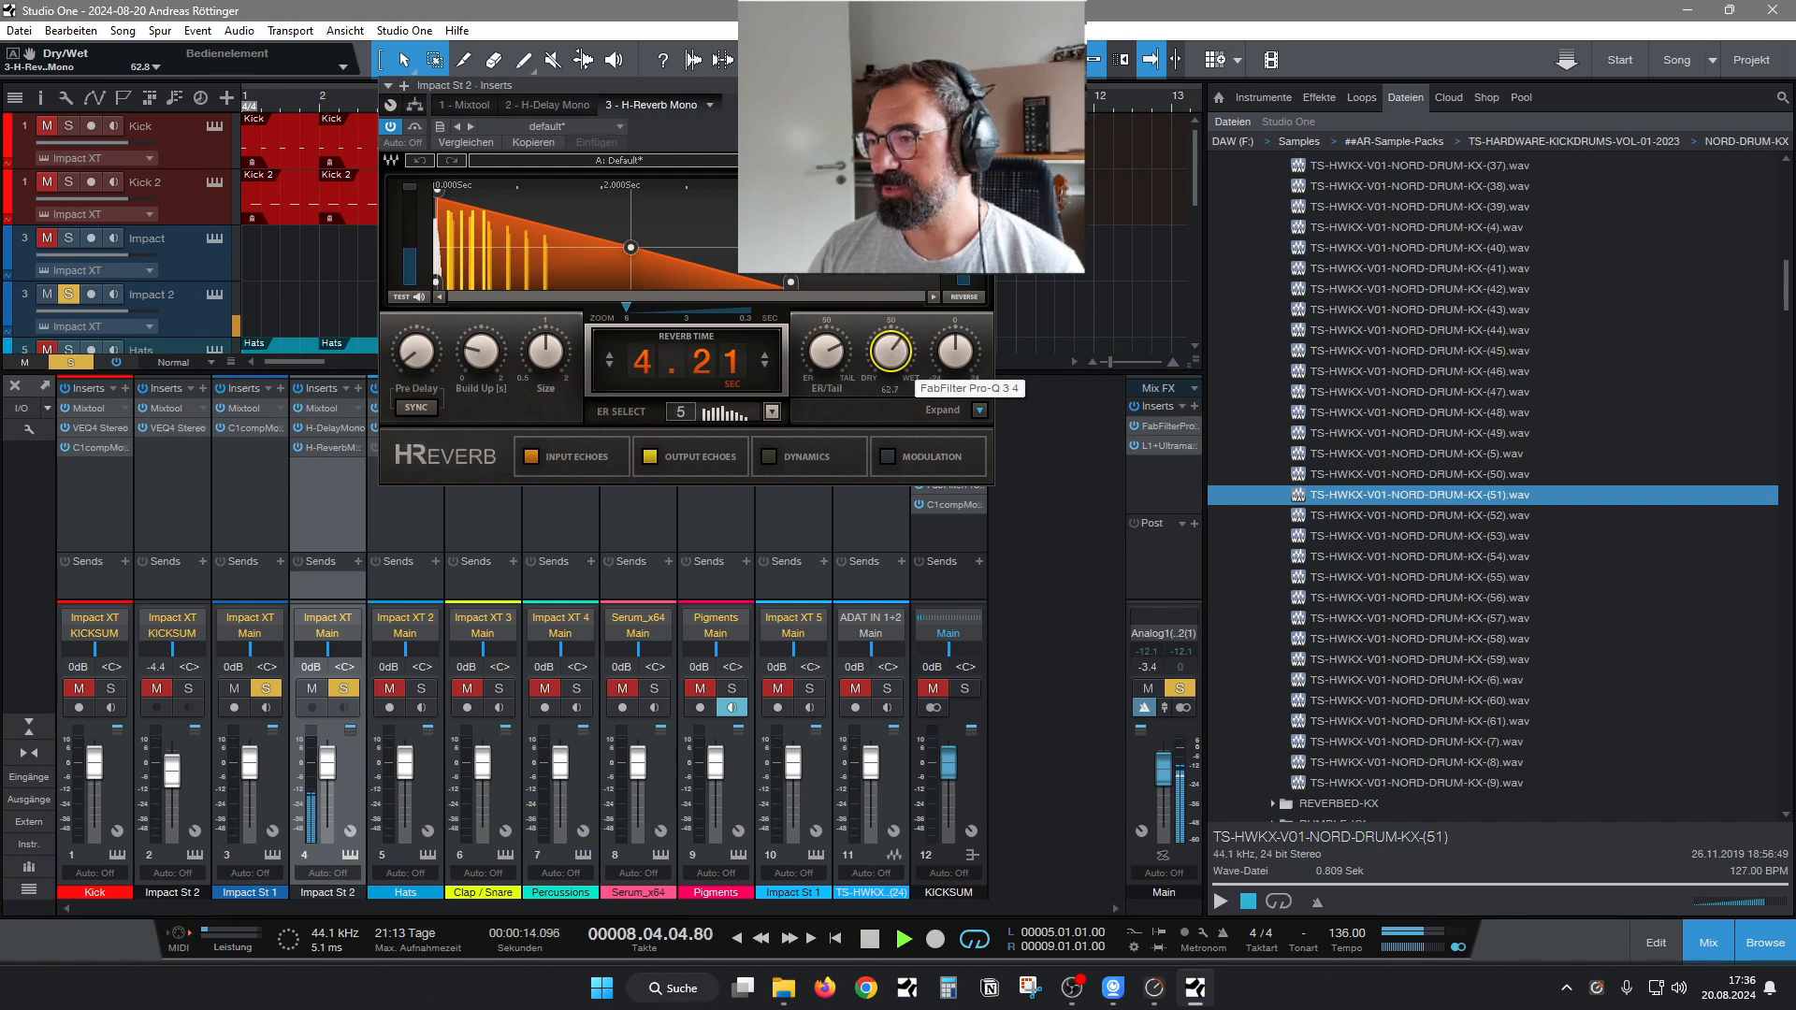
pyautogui.moveTo(890, 355); pyautogui.dragTo(896, 362)
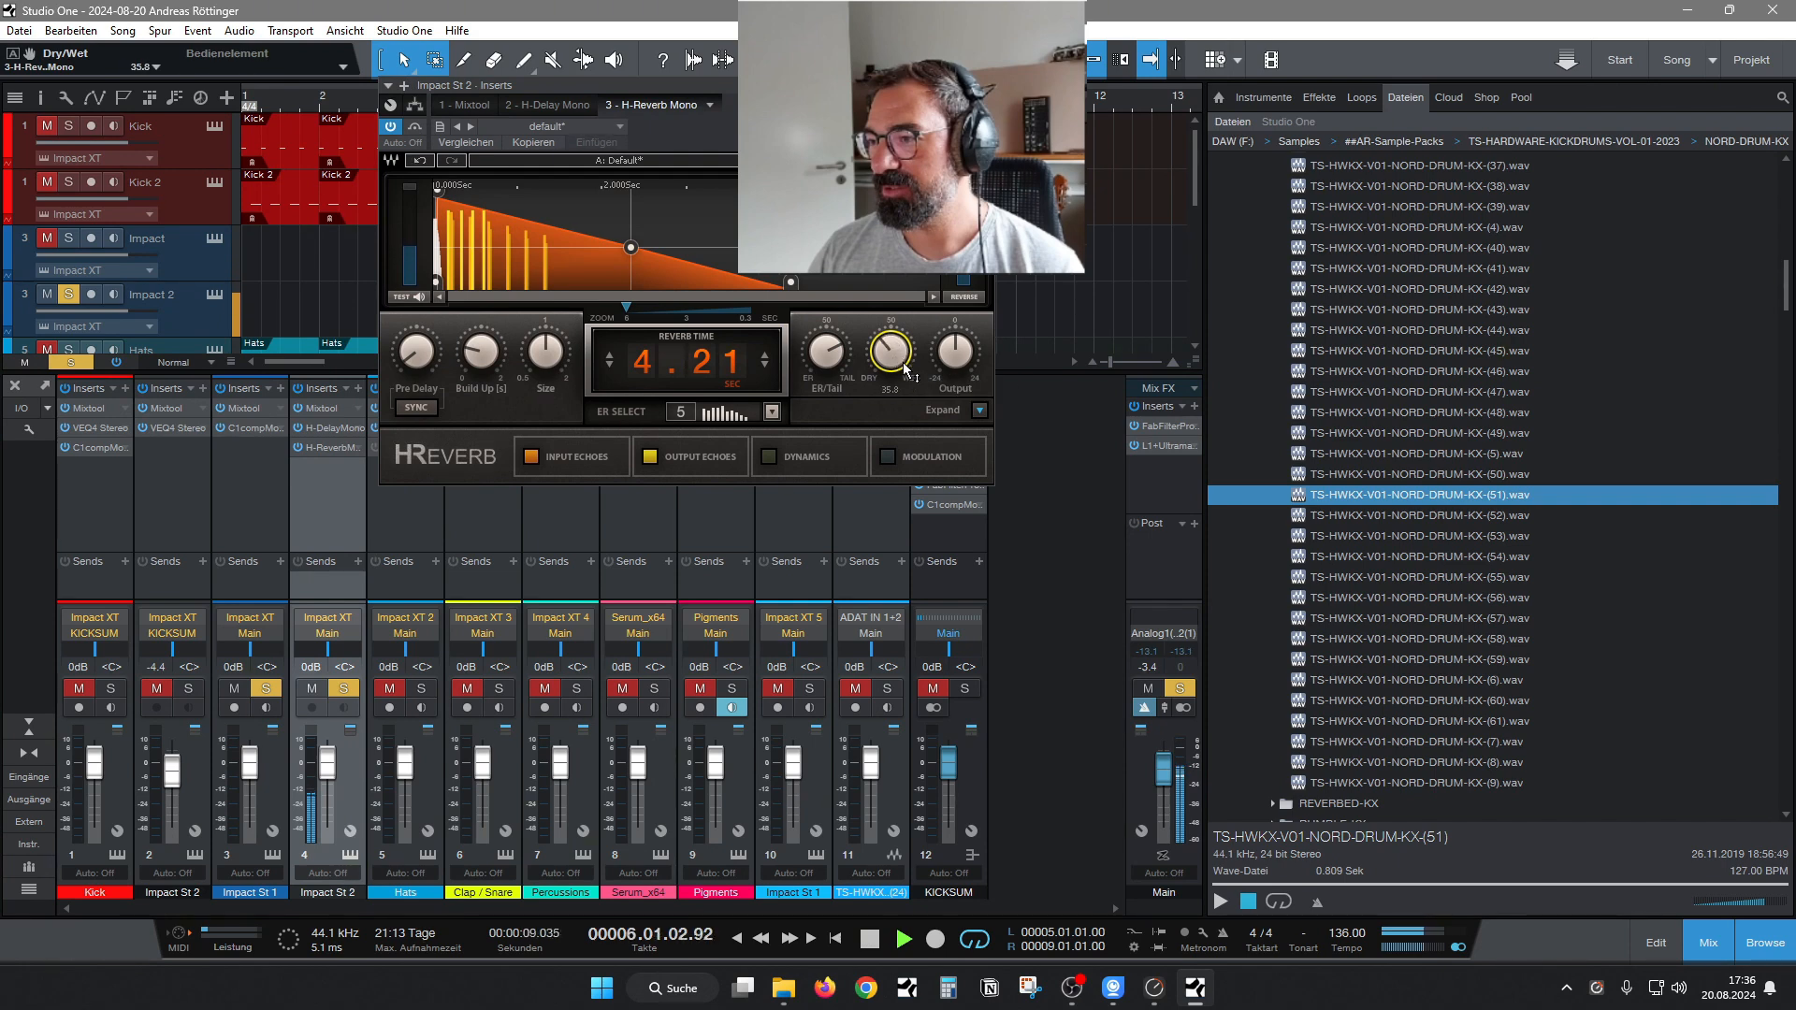
pyautogui.click(983, 85)
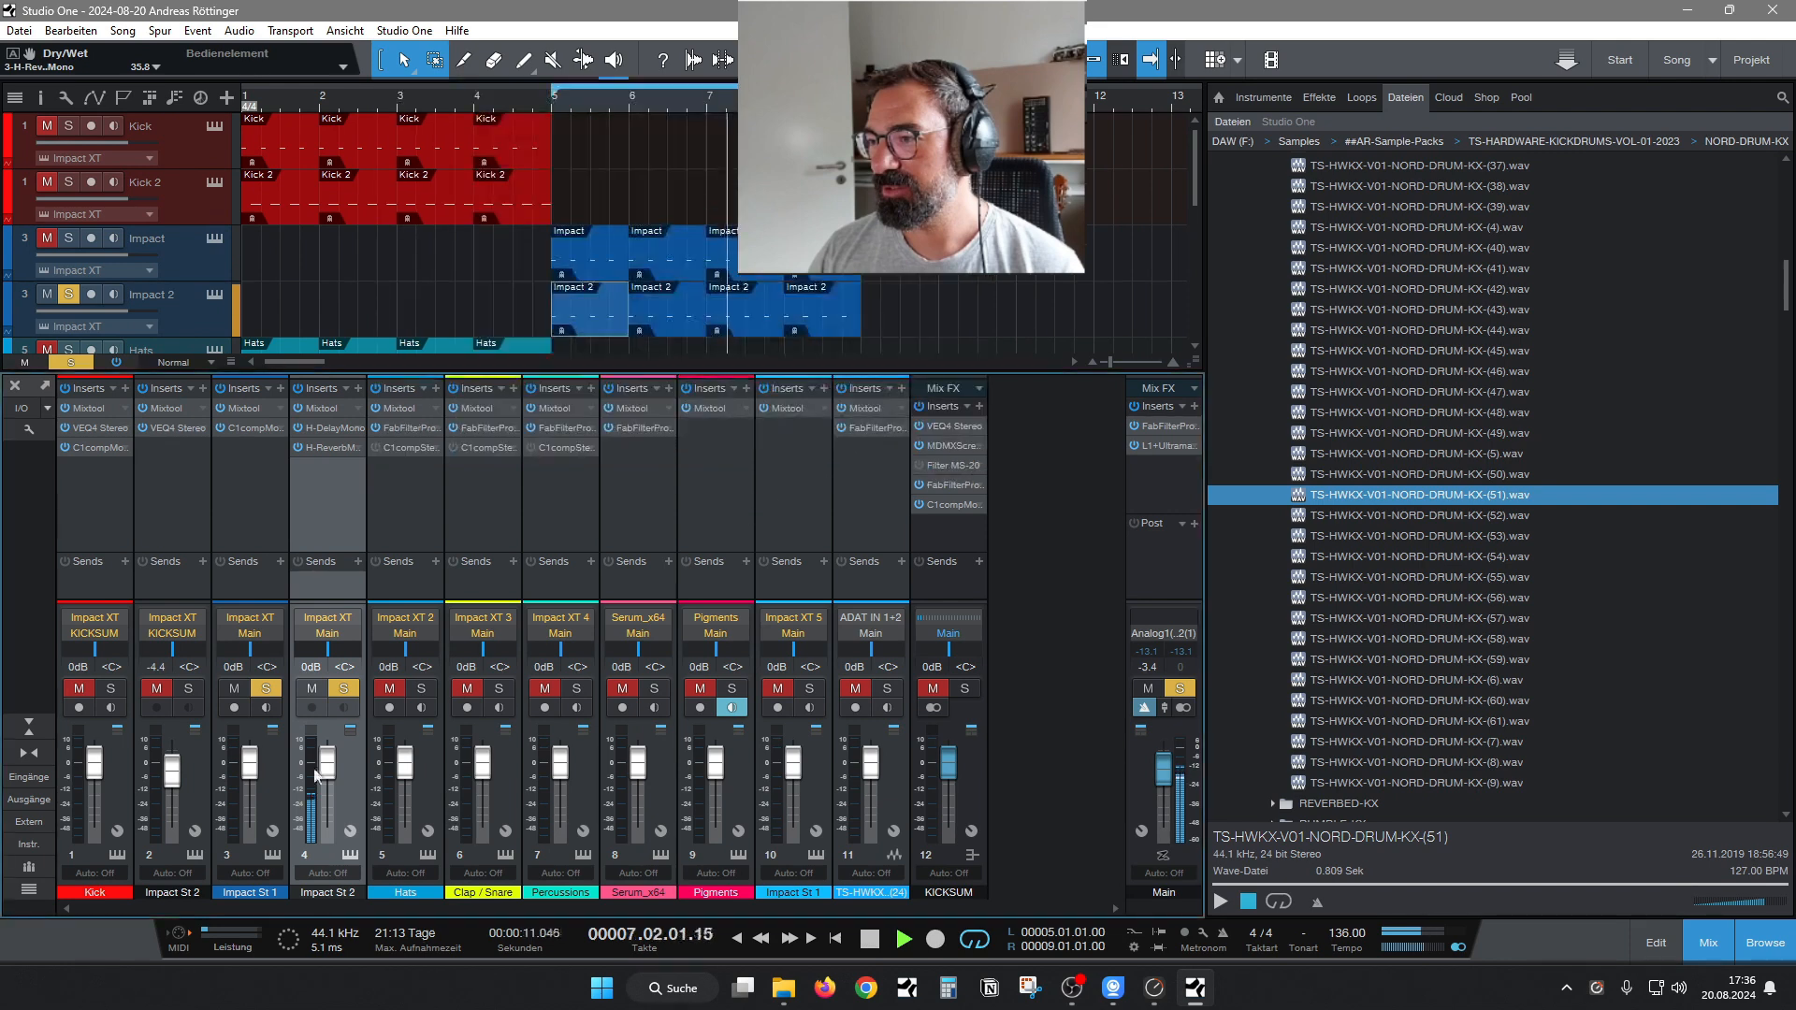
pyautogui.click(259, 693)
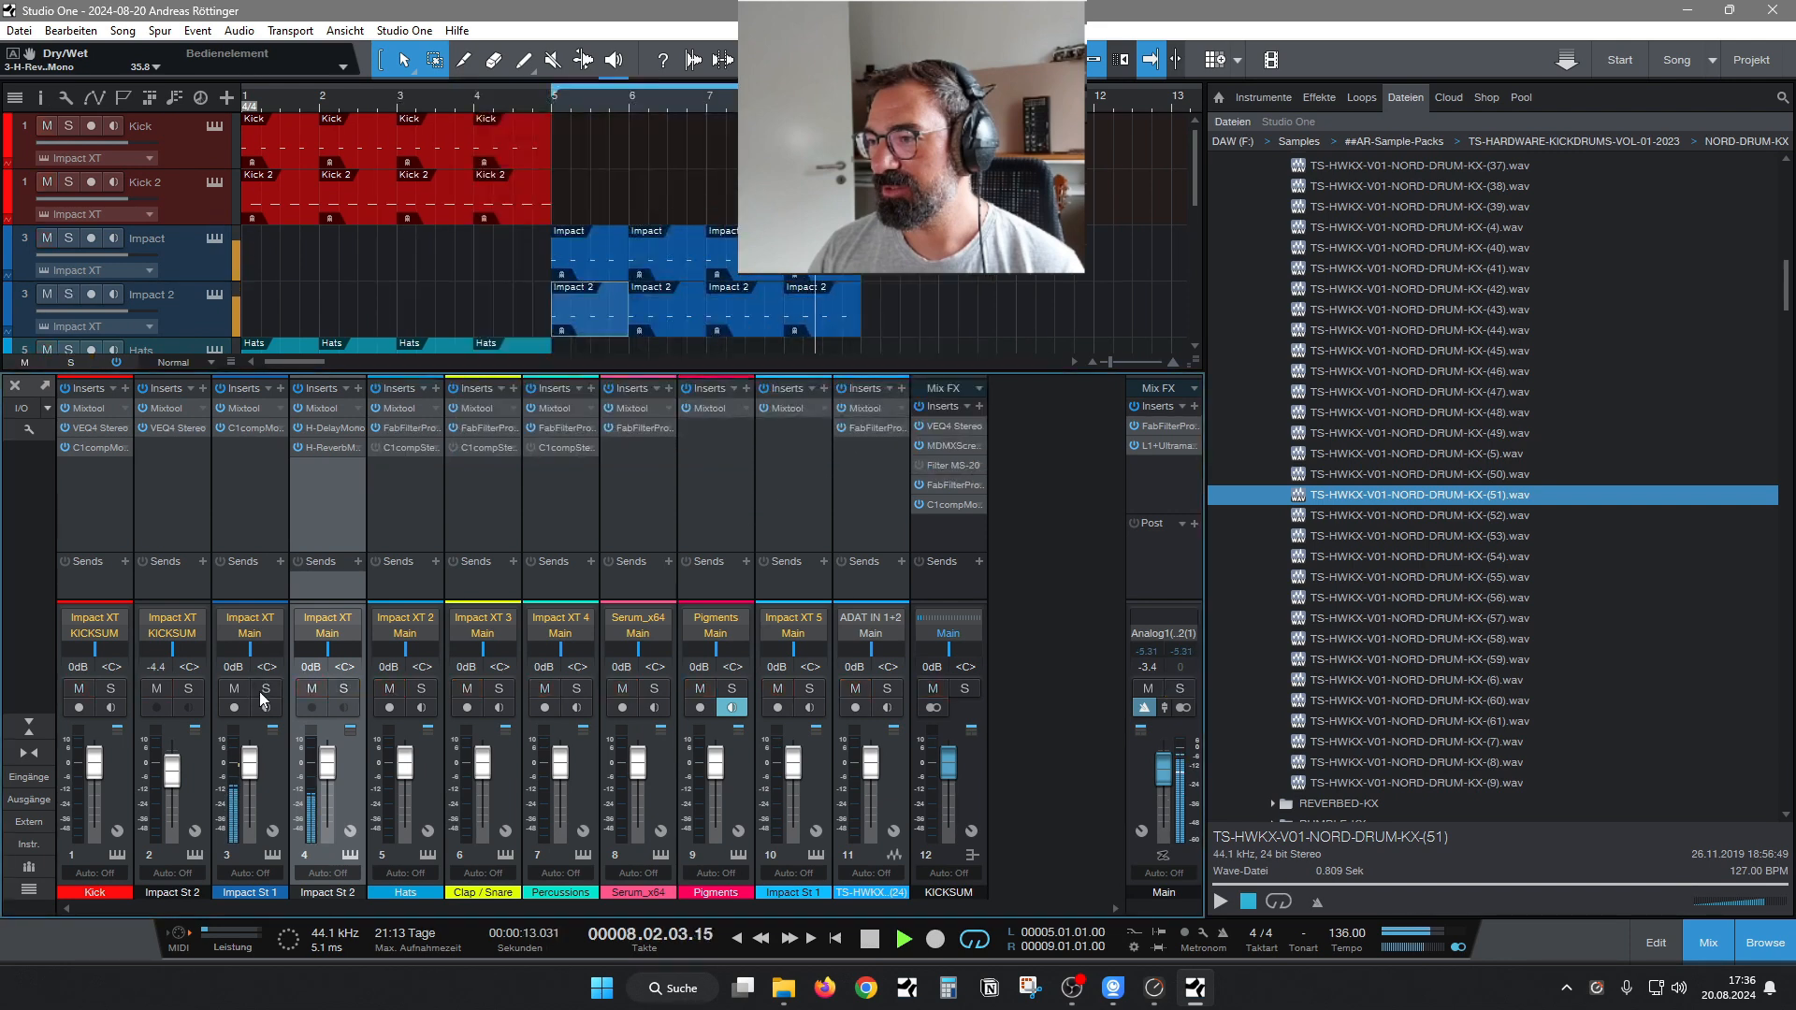
# Hide the mixer, stop playback and mute the Impact track above Impact 2.
pyautogui.click(1704, 946)
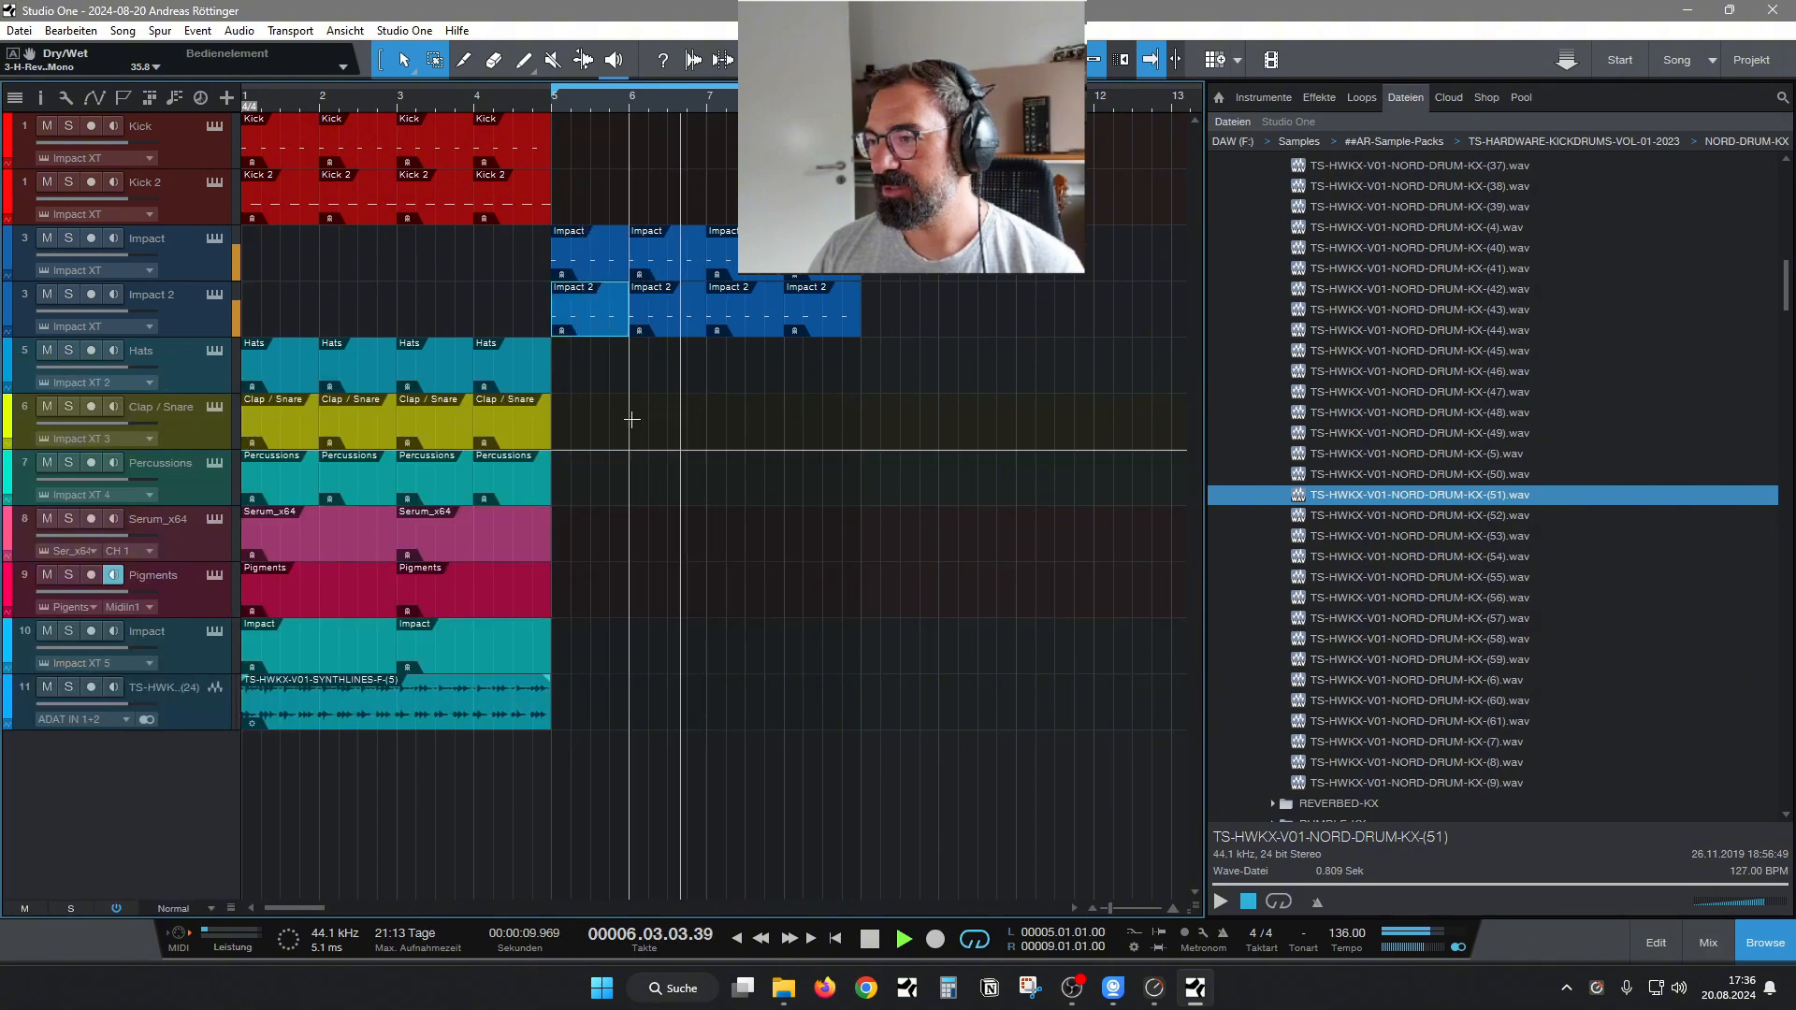
pyautogui.press('space')
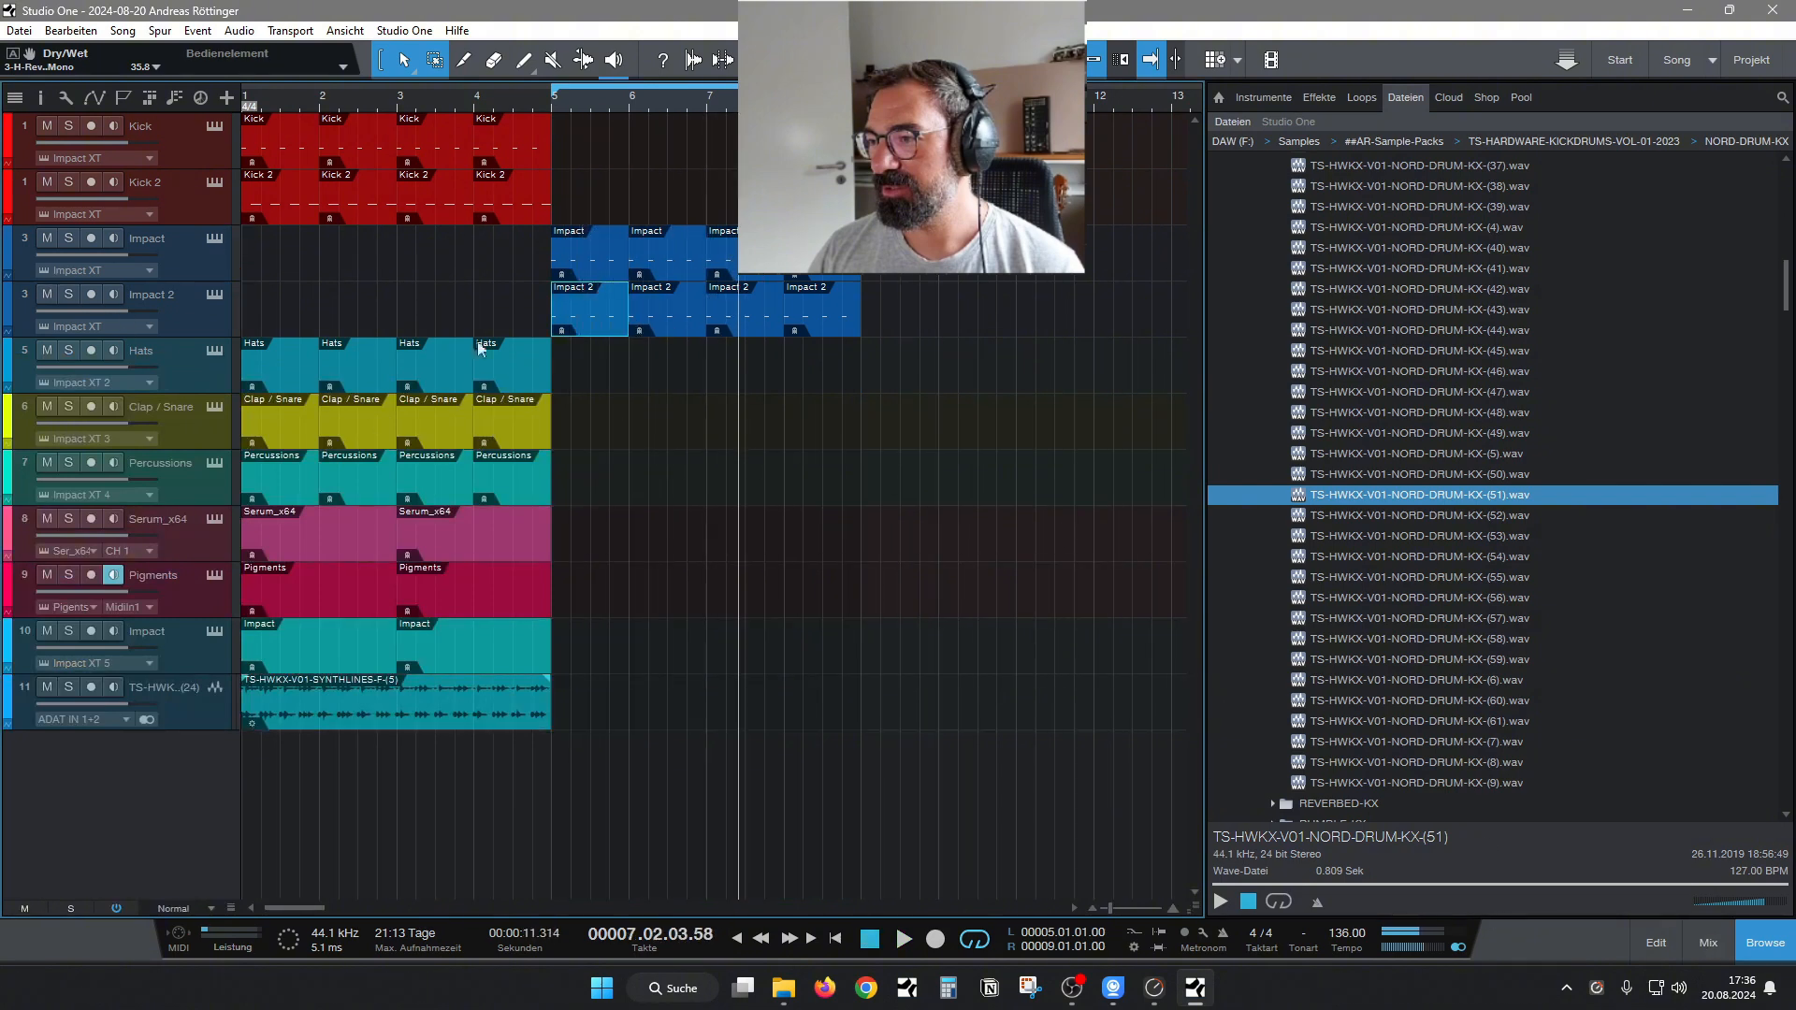
pyautogui.click(46, 240)
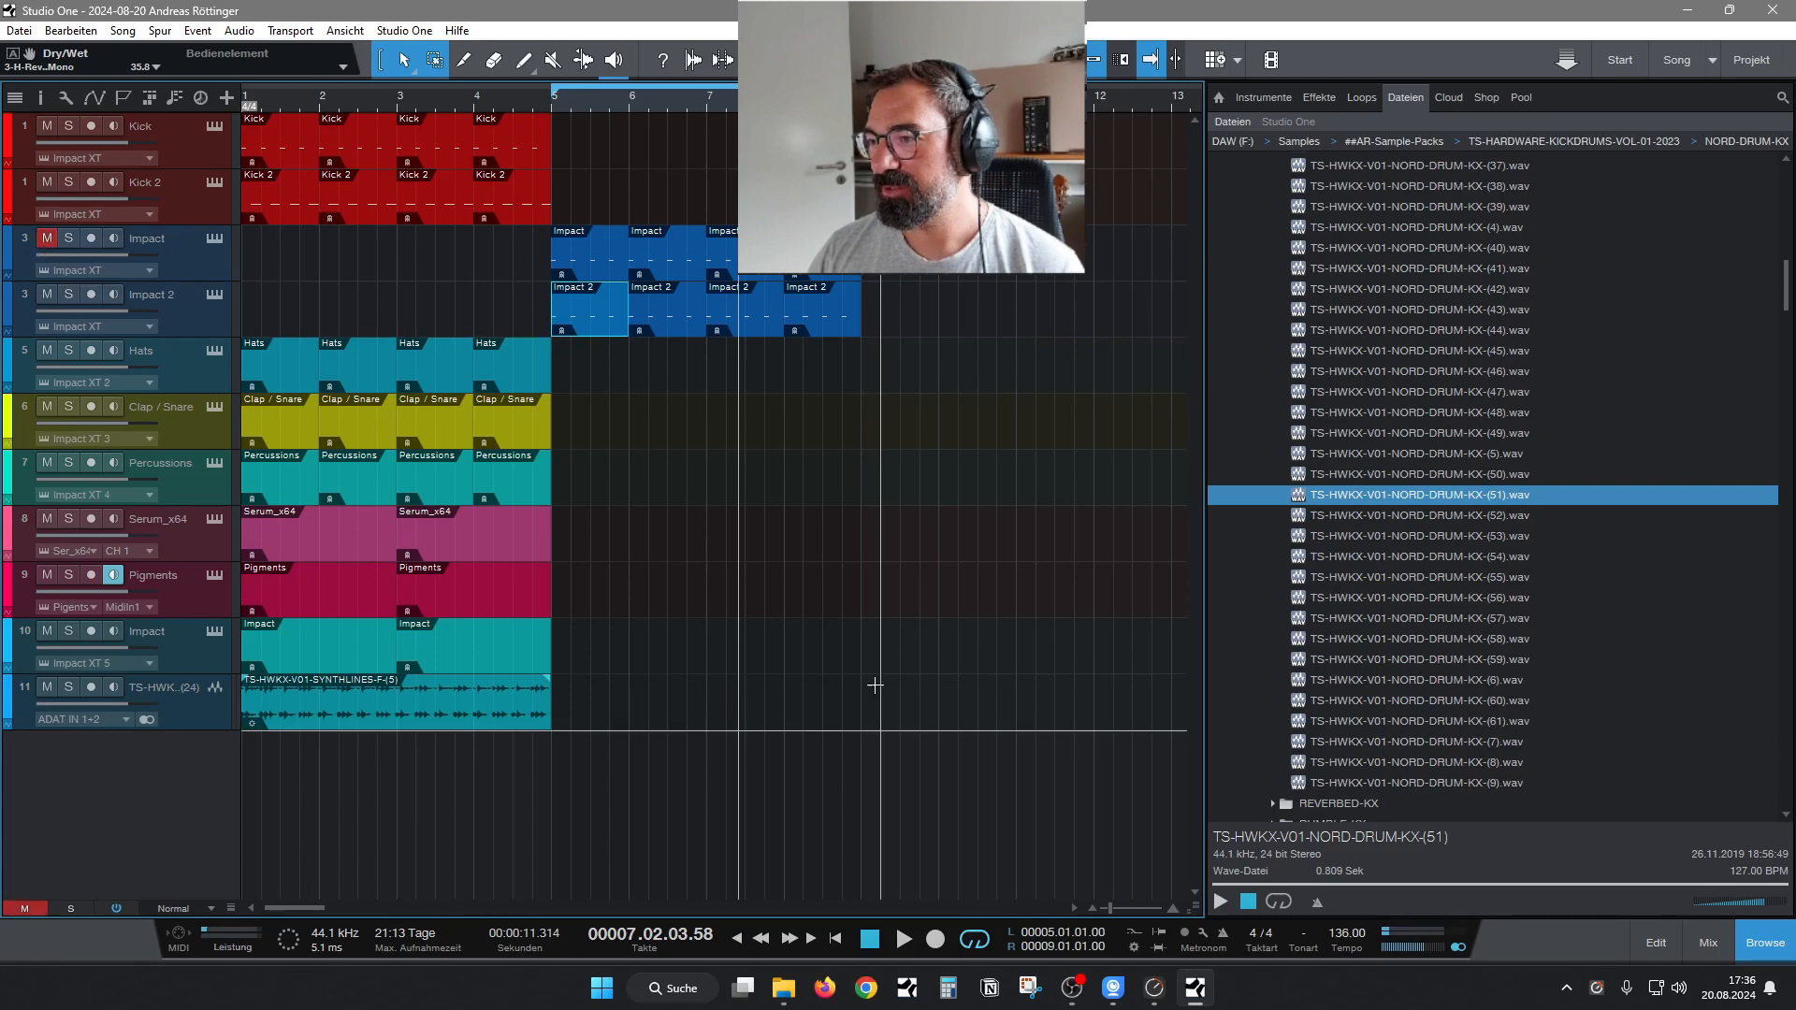
# Resize the track rows in the arrangement to a compact height that fits all tracks from Kick to the TS-HWKX audio track.
pyautogui.scroll(1, 235, 250)
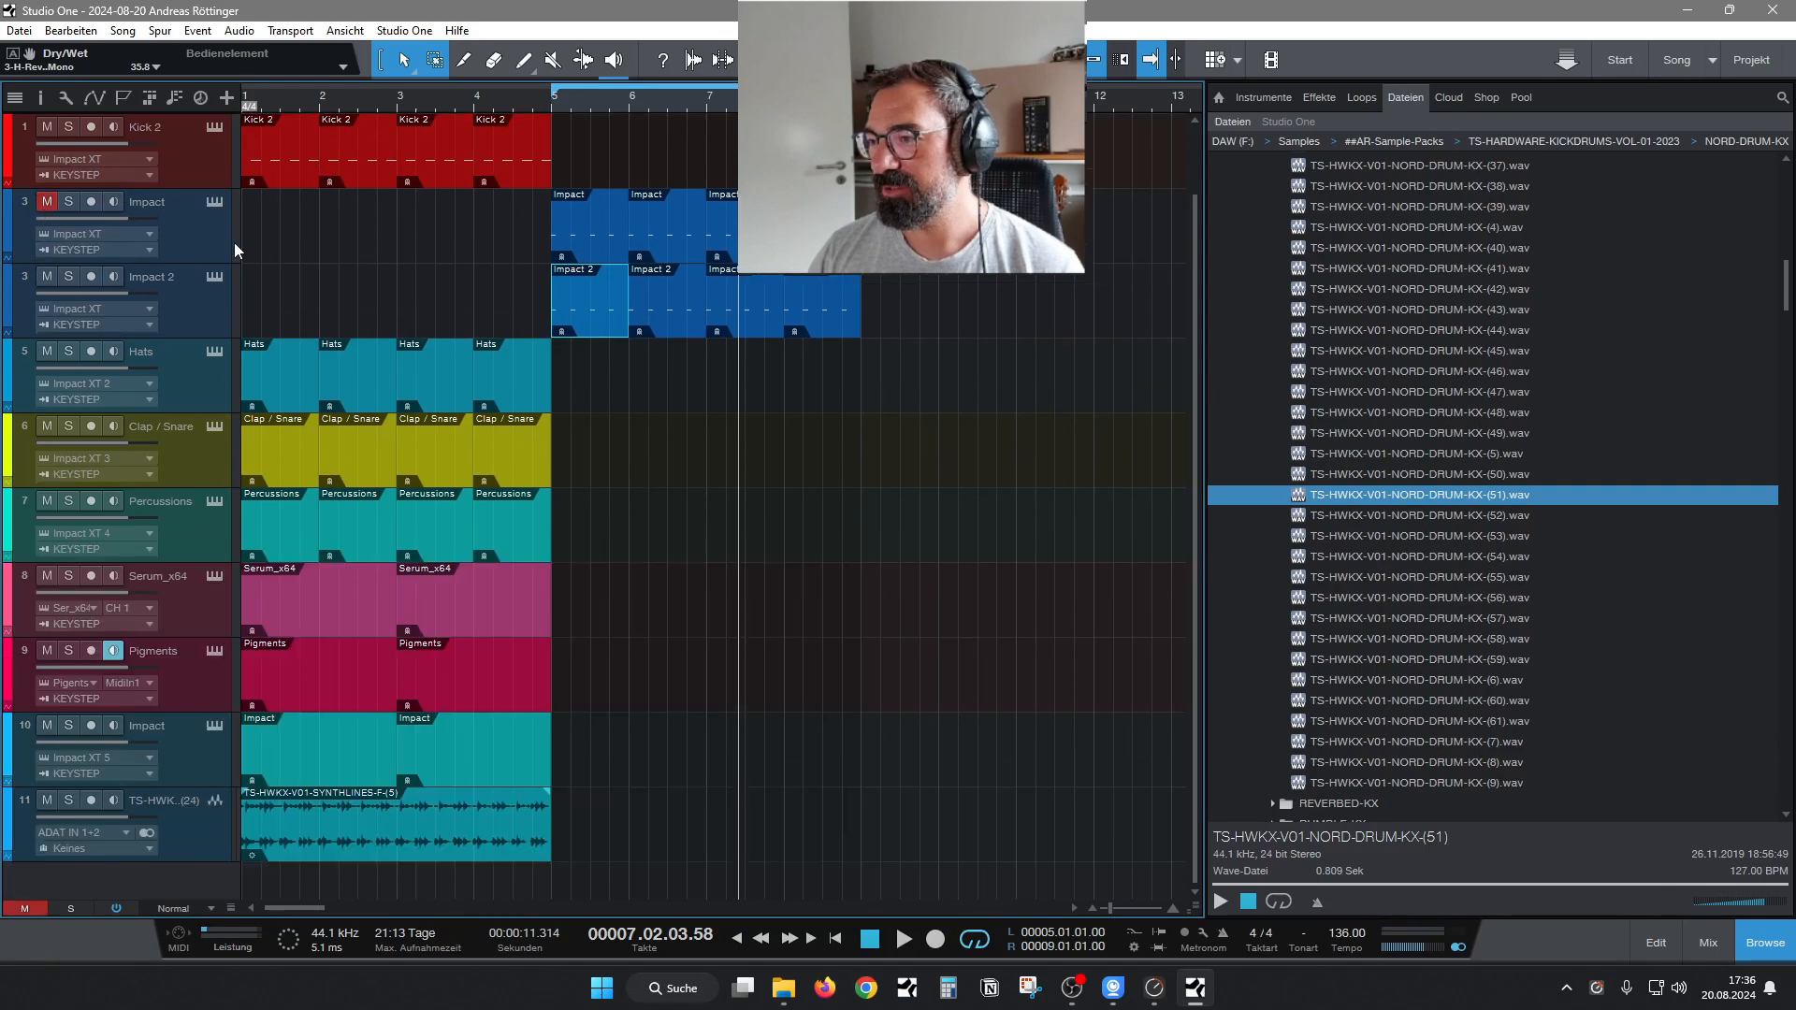
pyautogui.scroll(1, 238, 251)
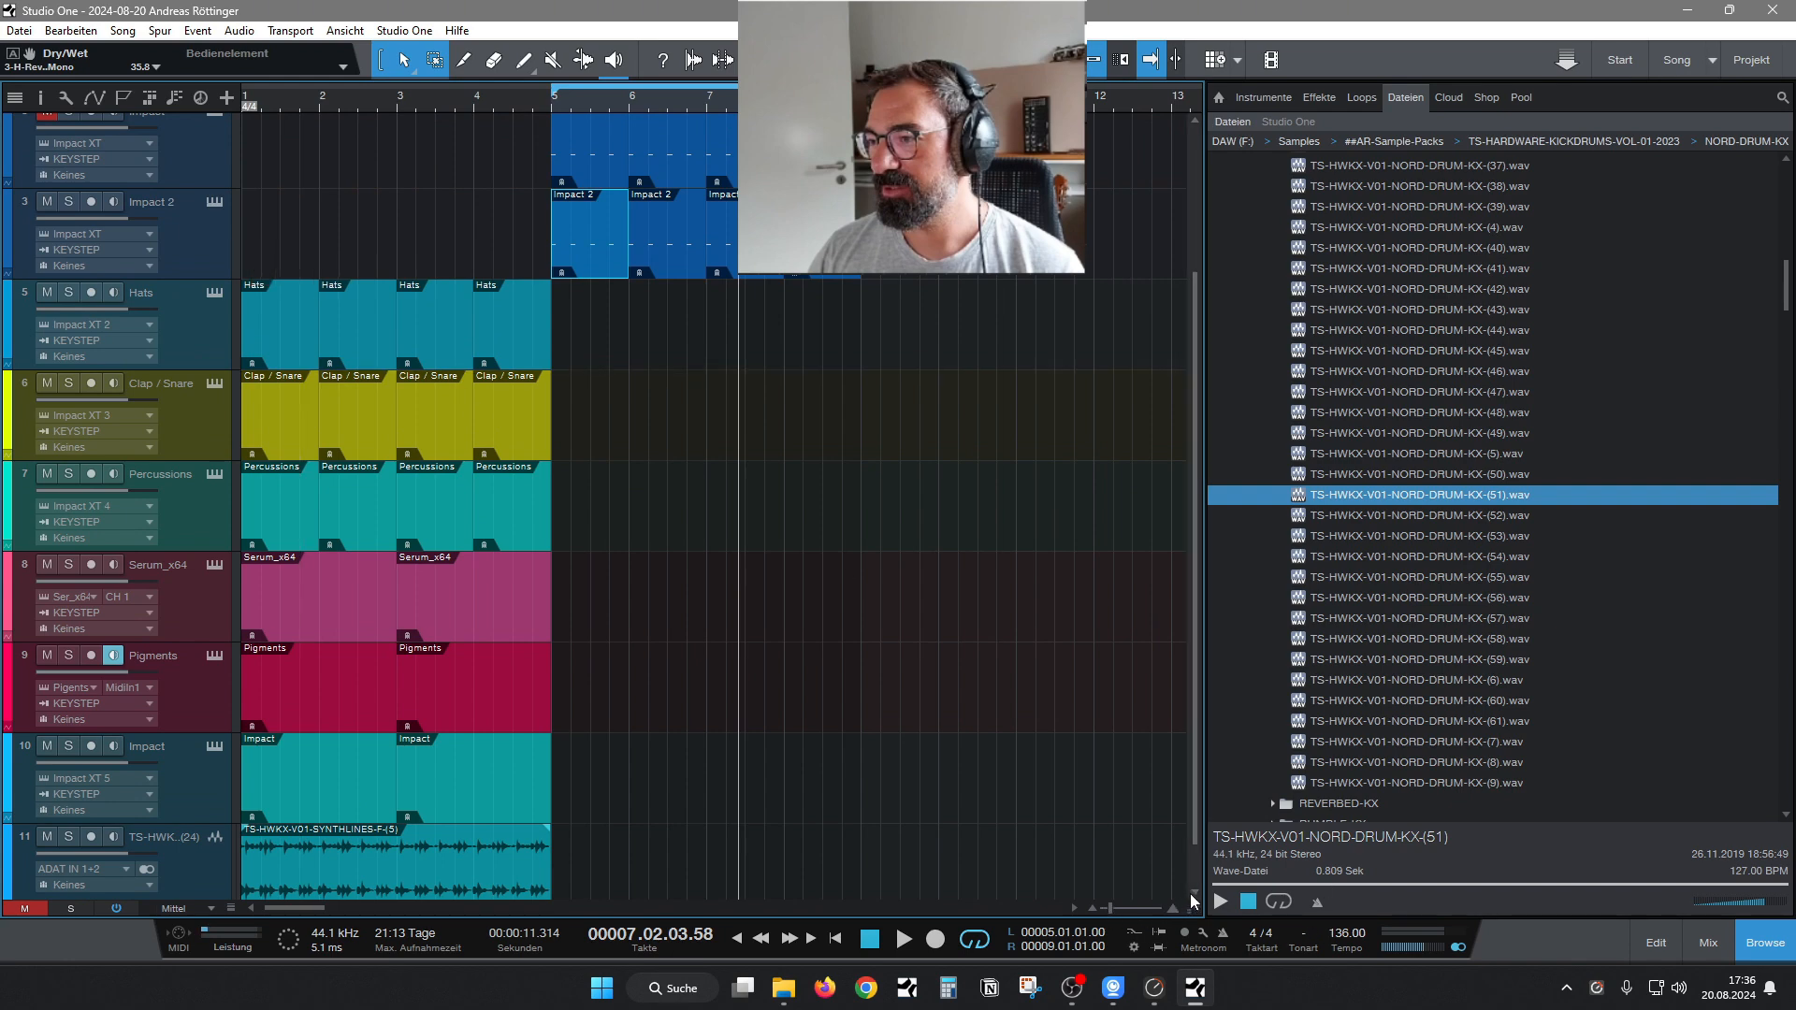
pyautogui.moveTo(1188, 445); pyautogui.dragTo(1193, 333)
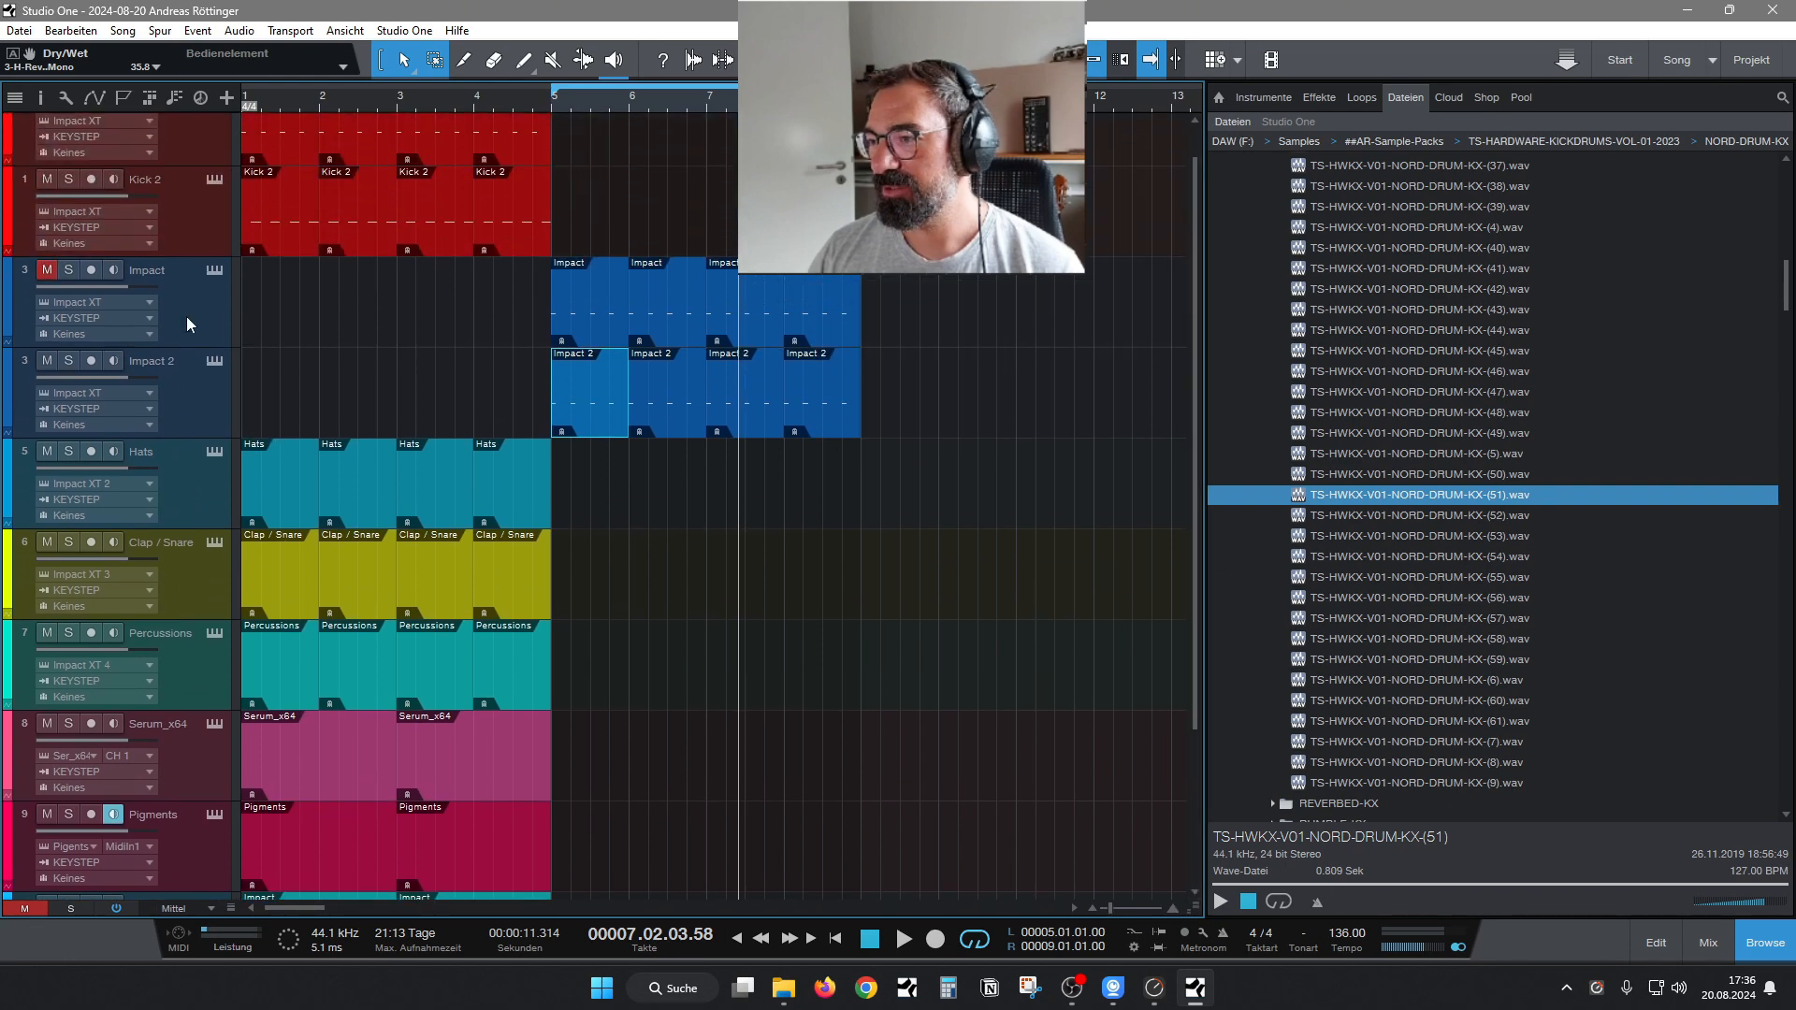
pyautogui.scroll(-3, 197, 655)
pyautogui.click(198, 796)
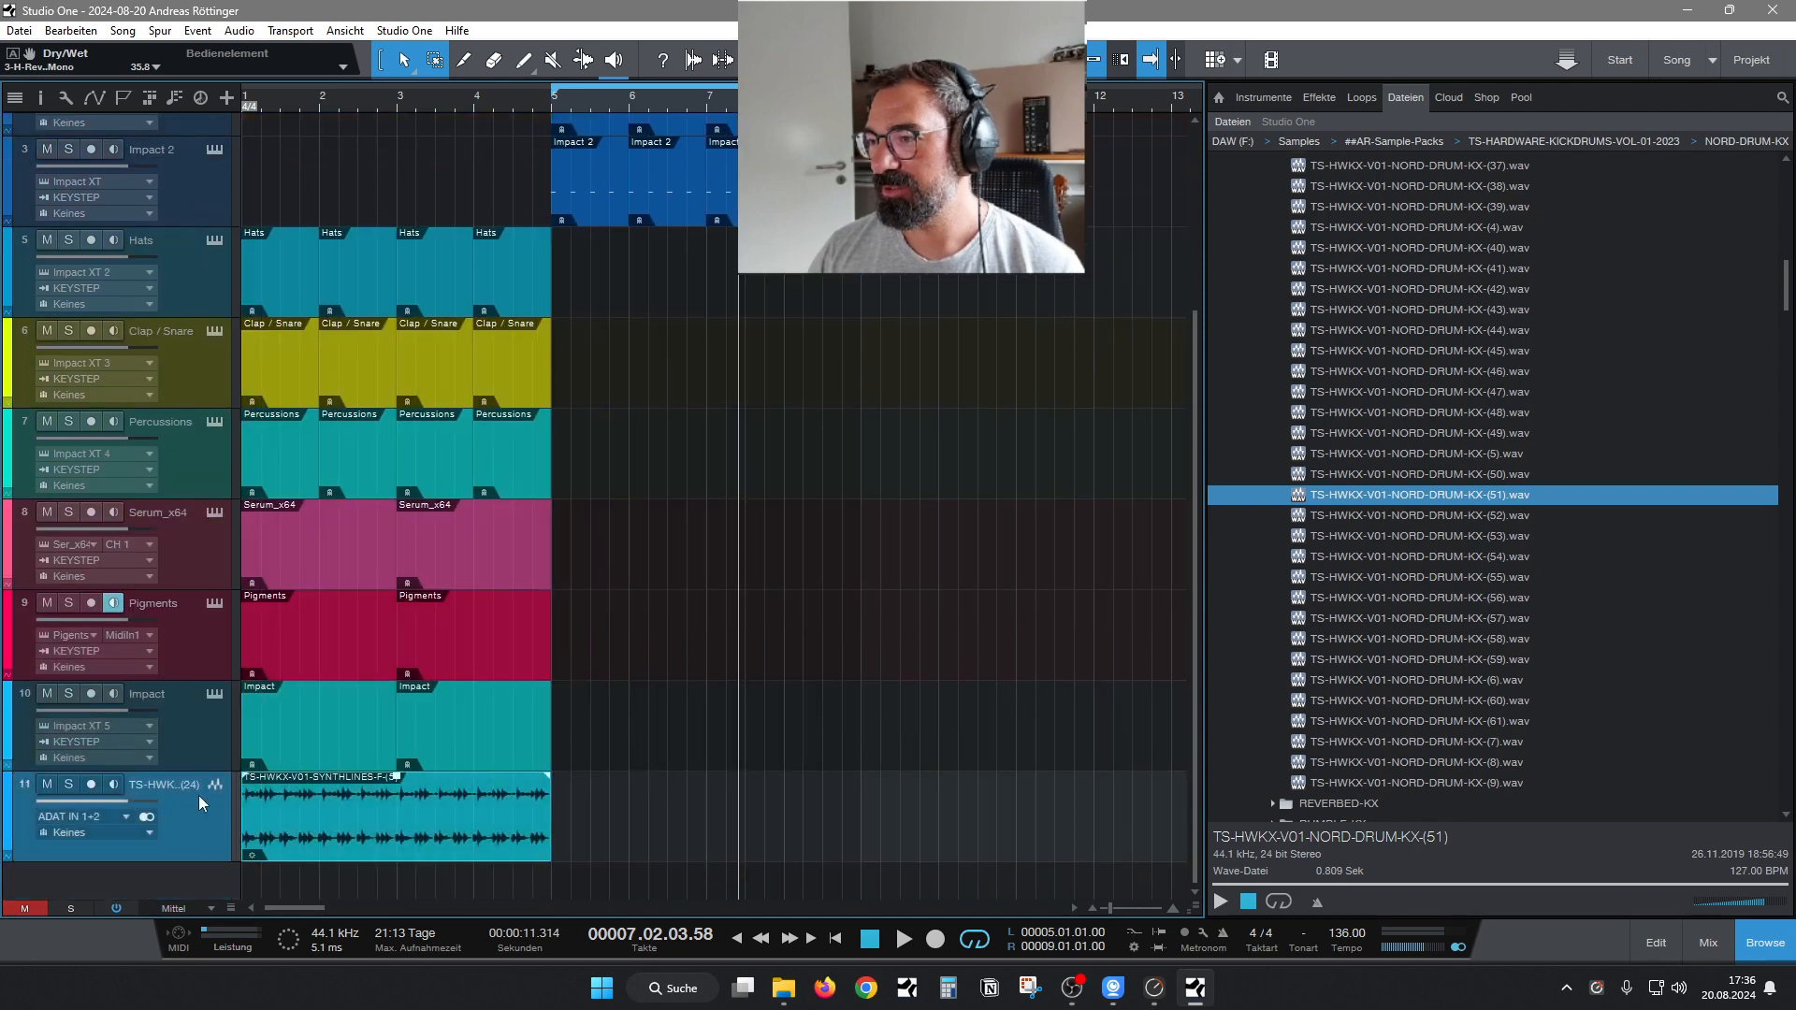
pyautogui.scroll(4, 184, 554)
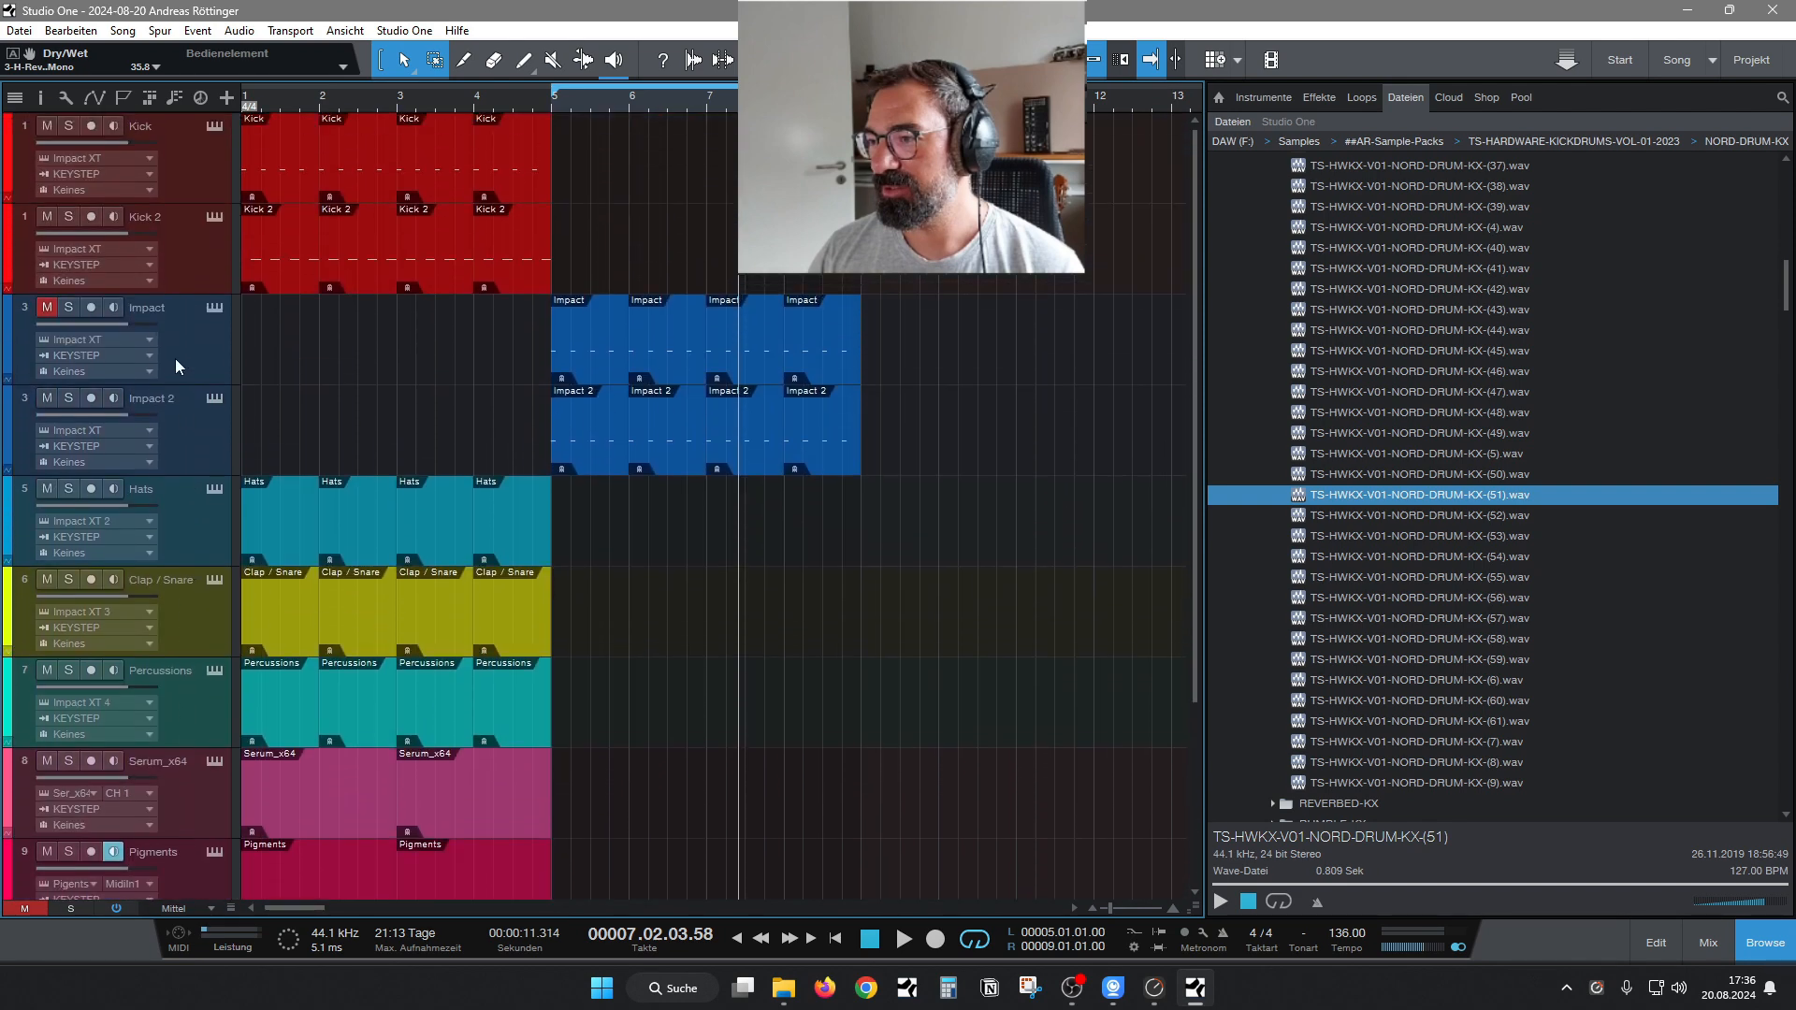
pyautogui.keyDown('shift'); pyautogui.click(213, 190); pyautogui.keyUp('shift')
pyautogui.moveTo(199, 203); pyautogui.dragTo(201, 162)
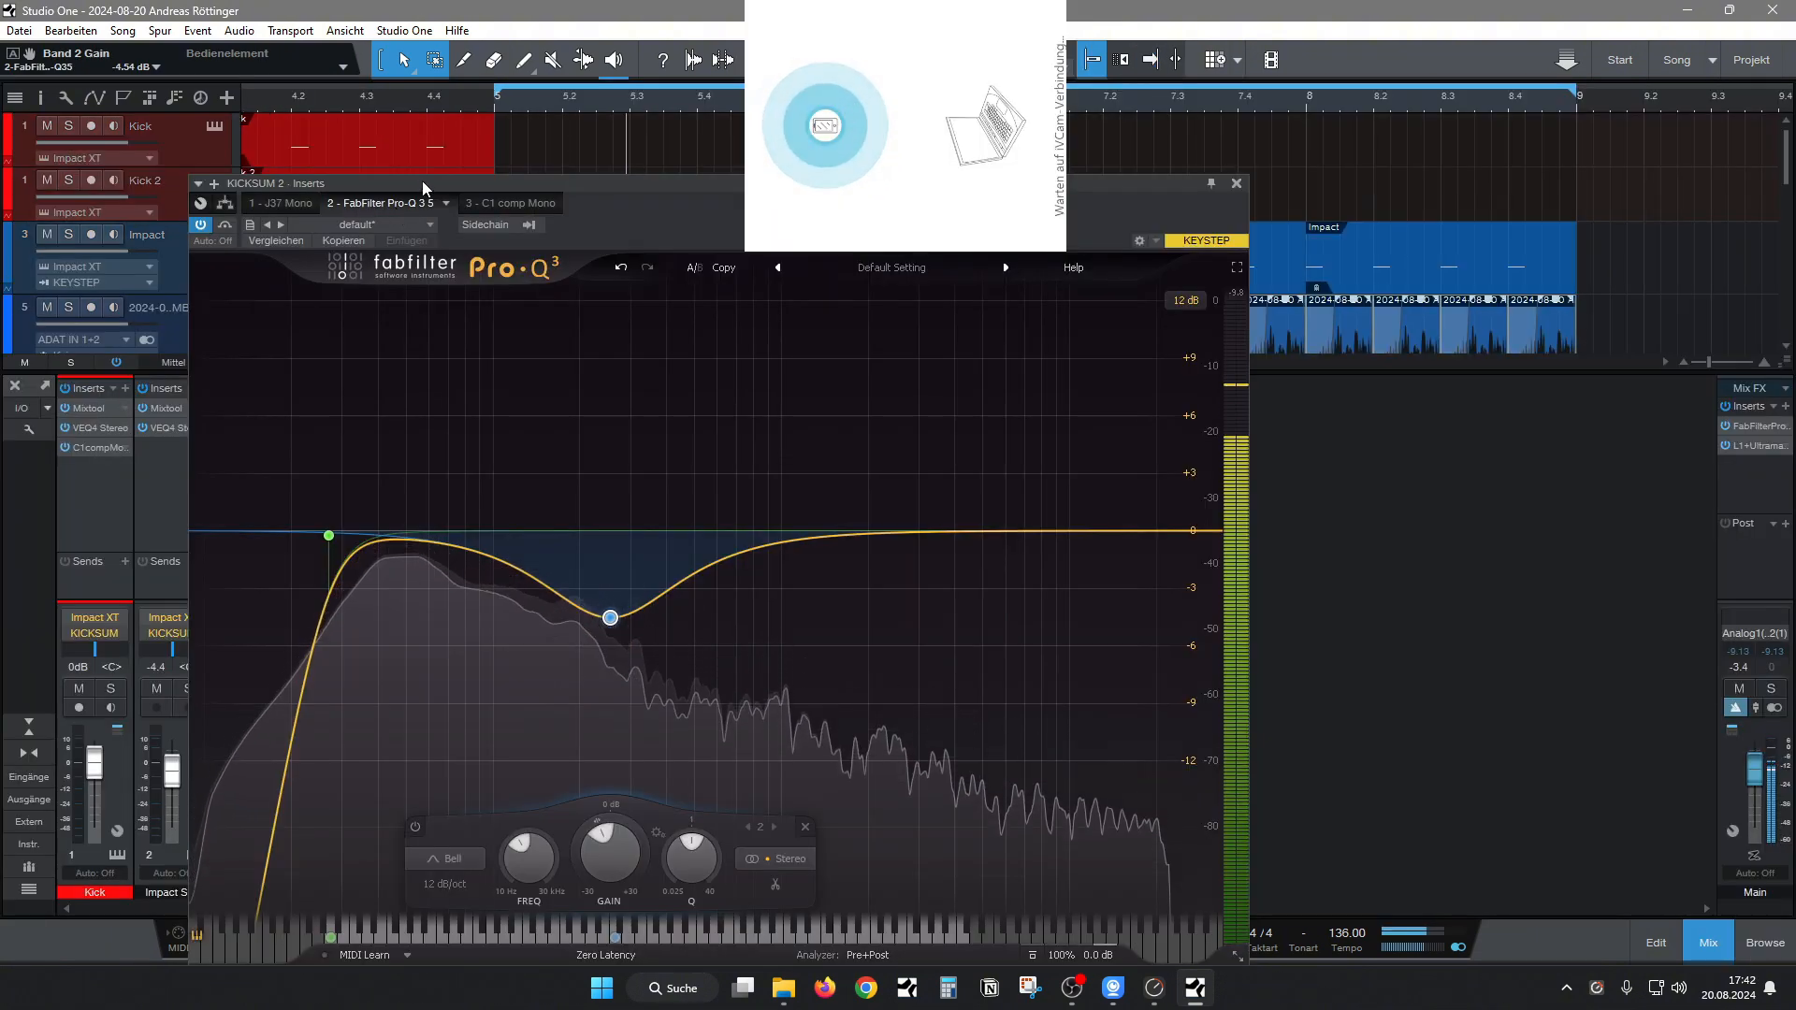
pyautogui.moveTo(608, 583); pyautogui.dragTo(600, 610)
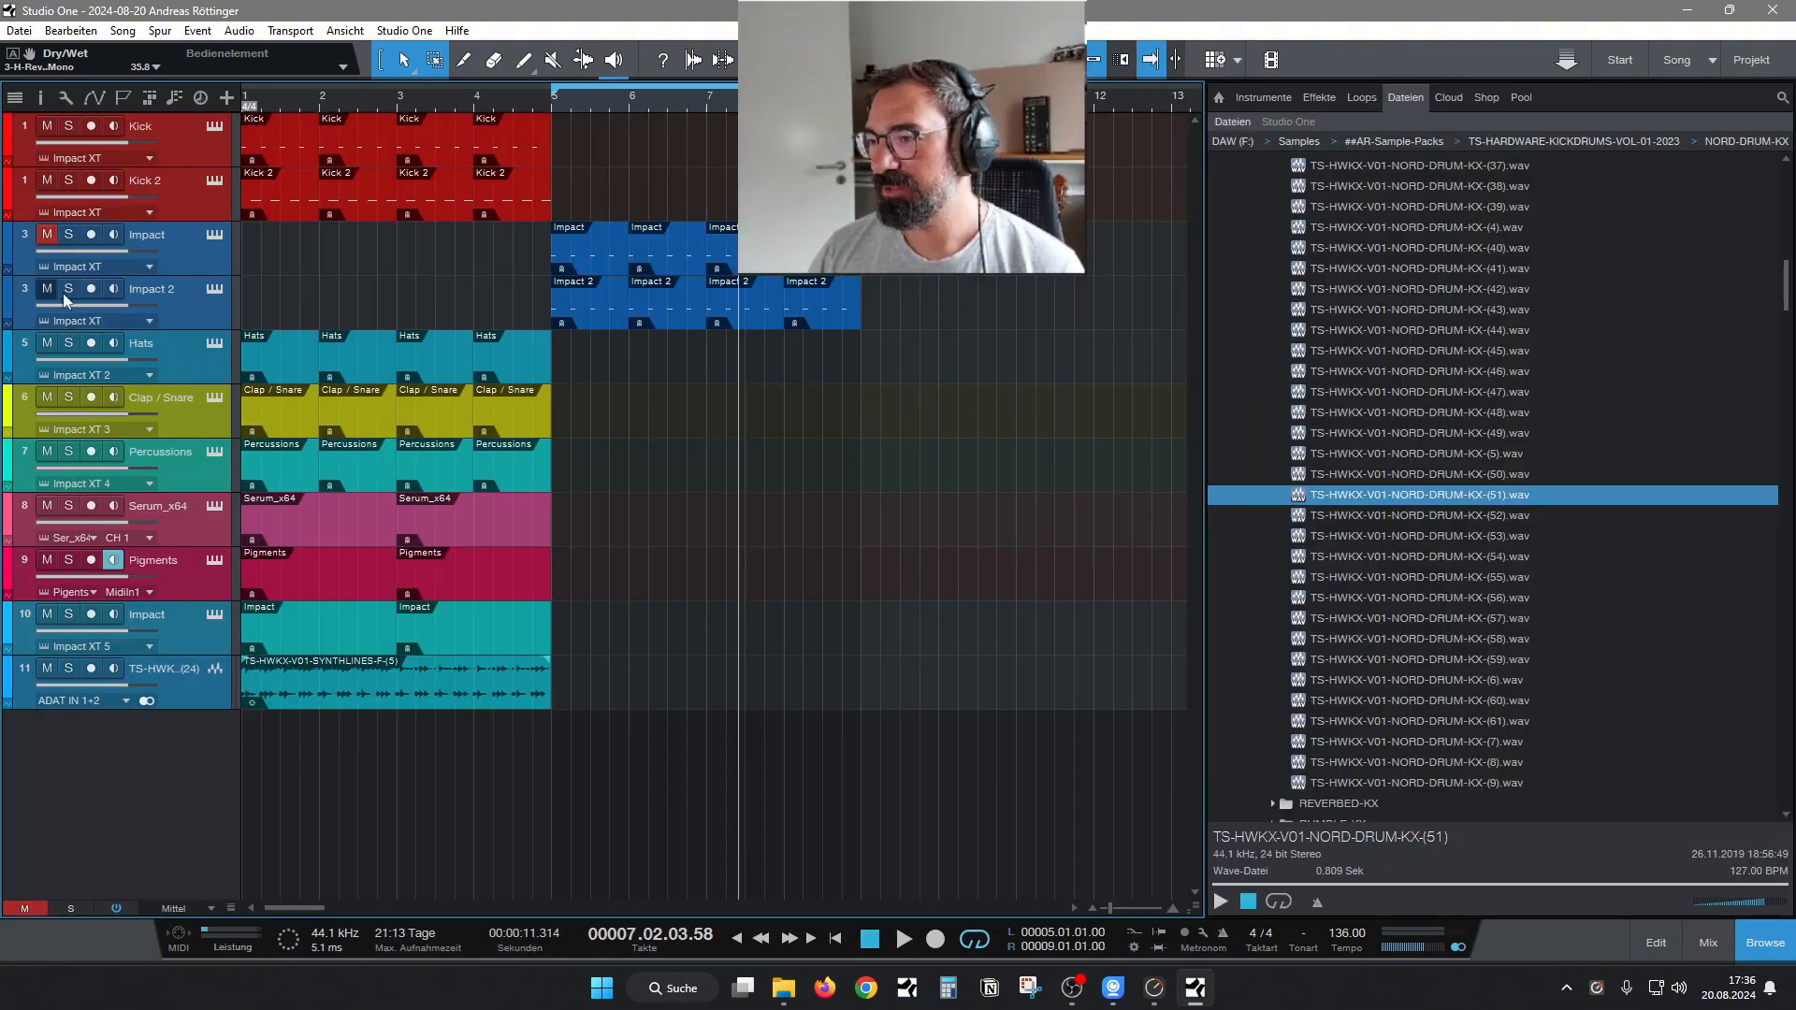
# Open the stem export settings for the song with the Impact 2 track selected.
pyautogui.click(122, 31)
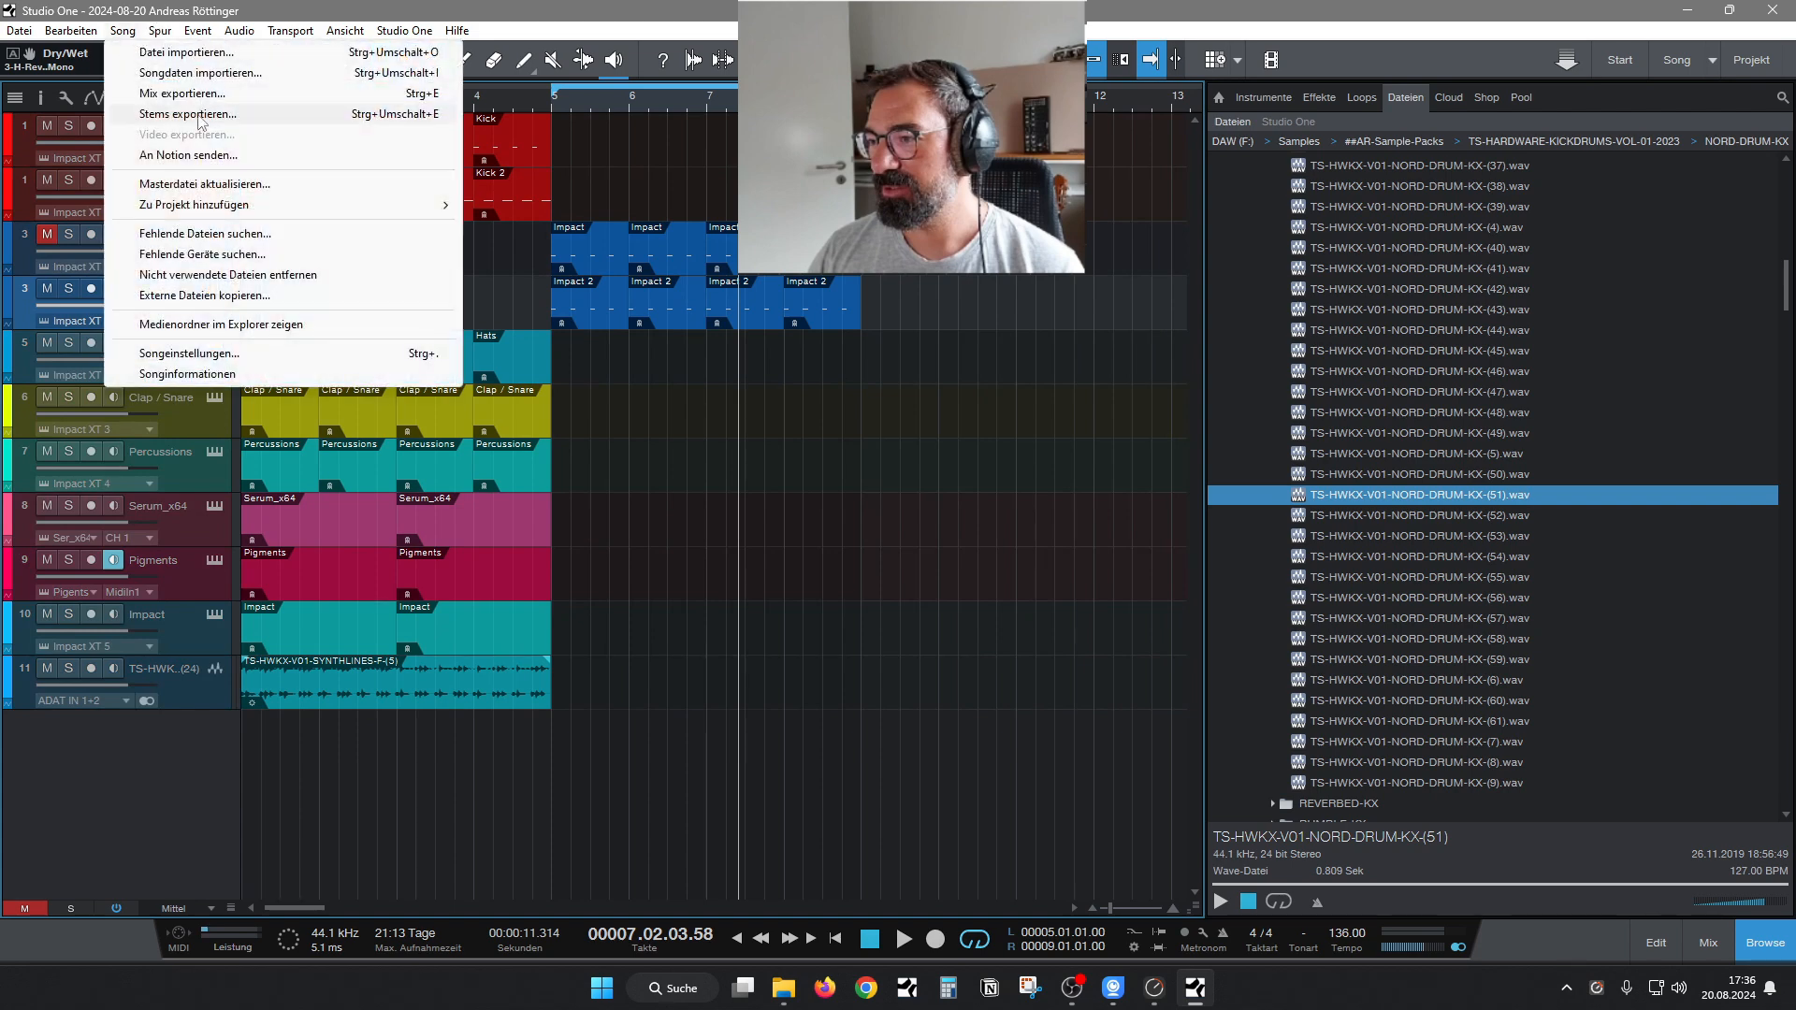
pyautogui.click(198, 116)
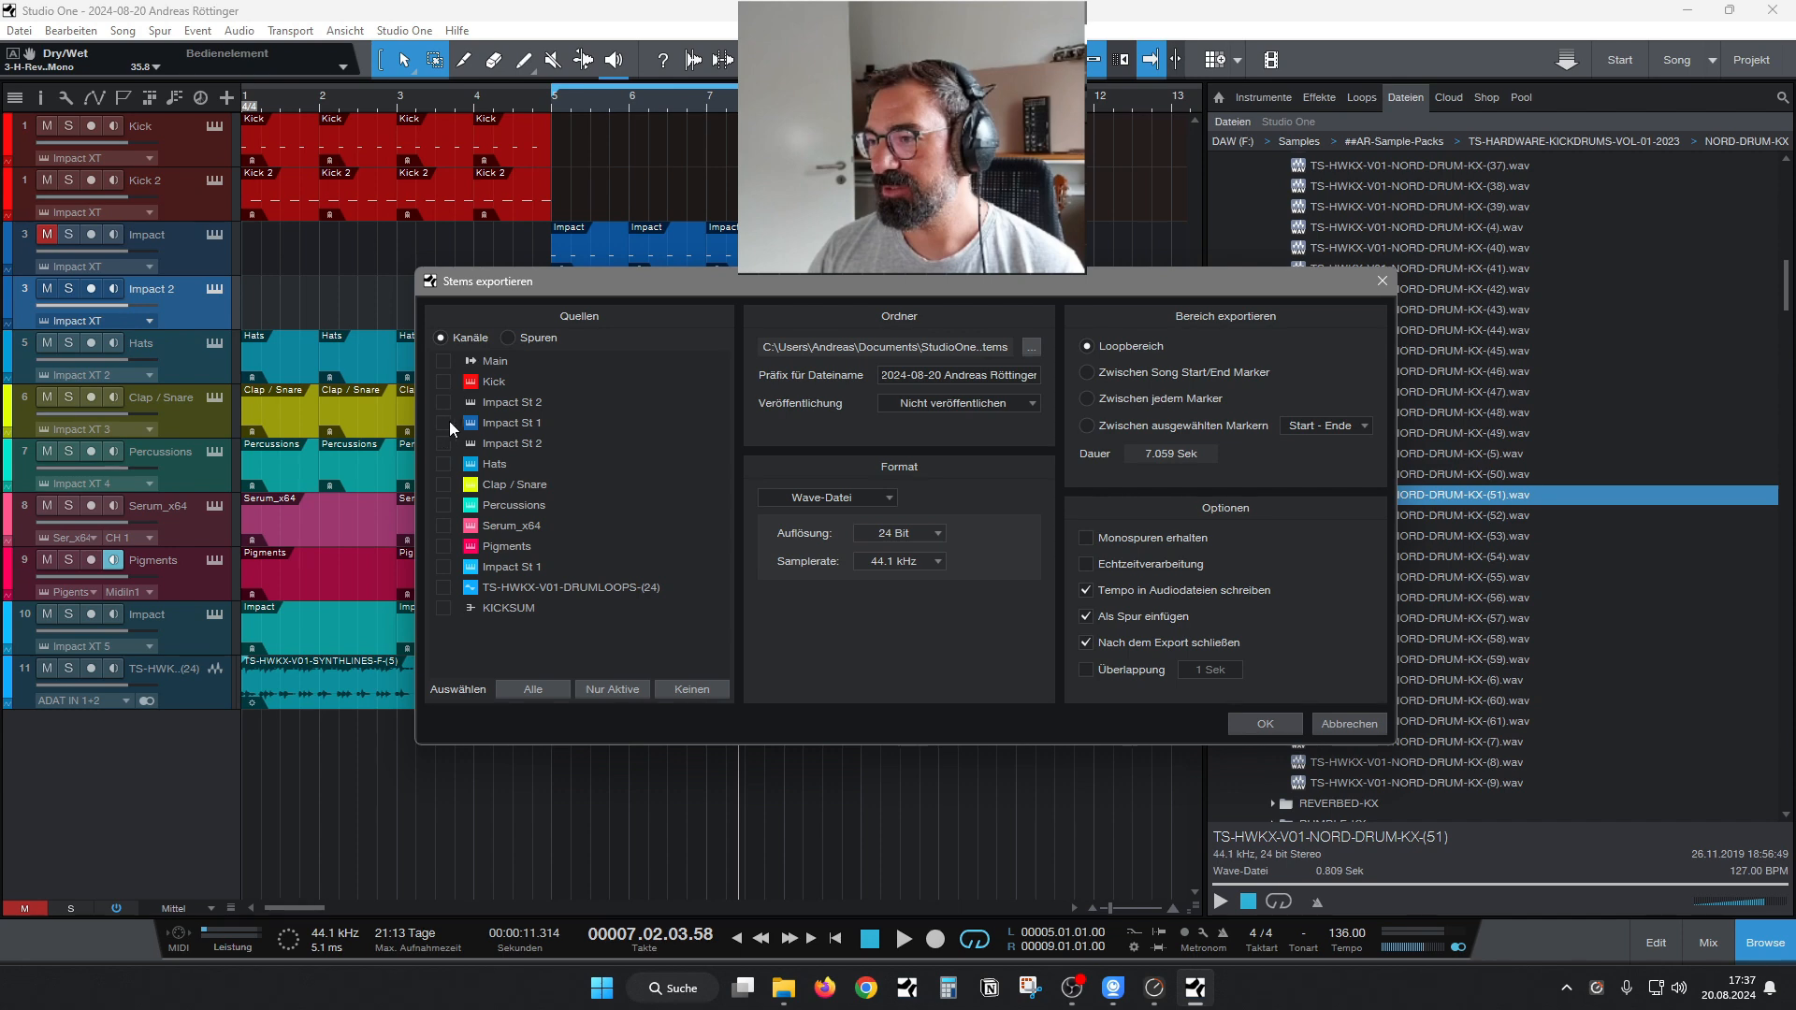
# Close the stem export settings and rename the Impact St 2 channel beside Impact St 1 to RUMBLE in the mixer.
pyautogui.click(1343, 722)
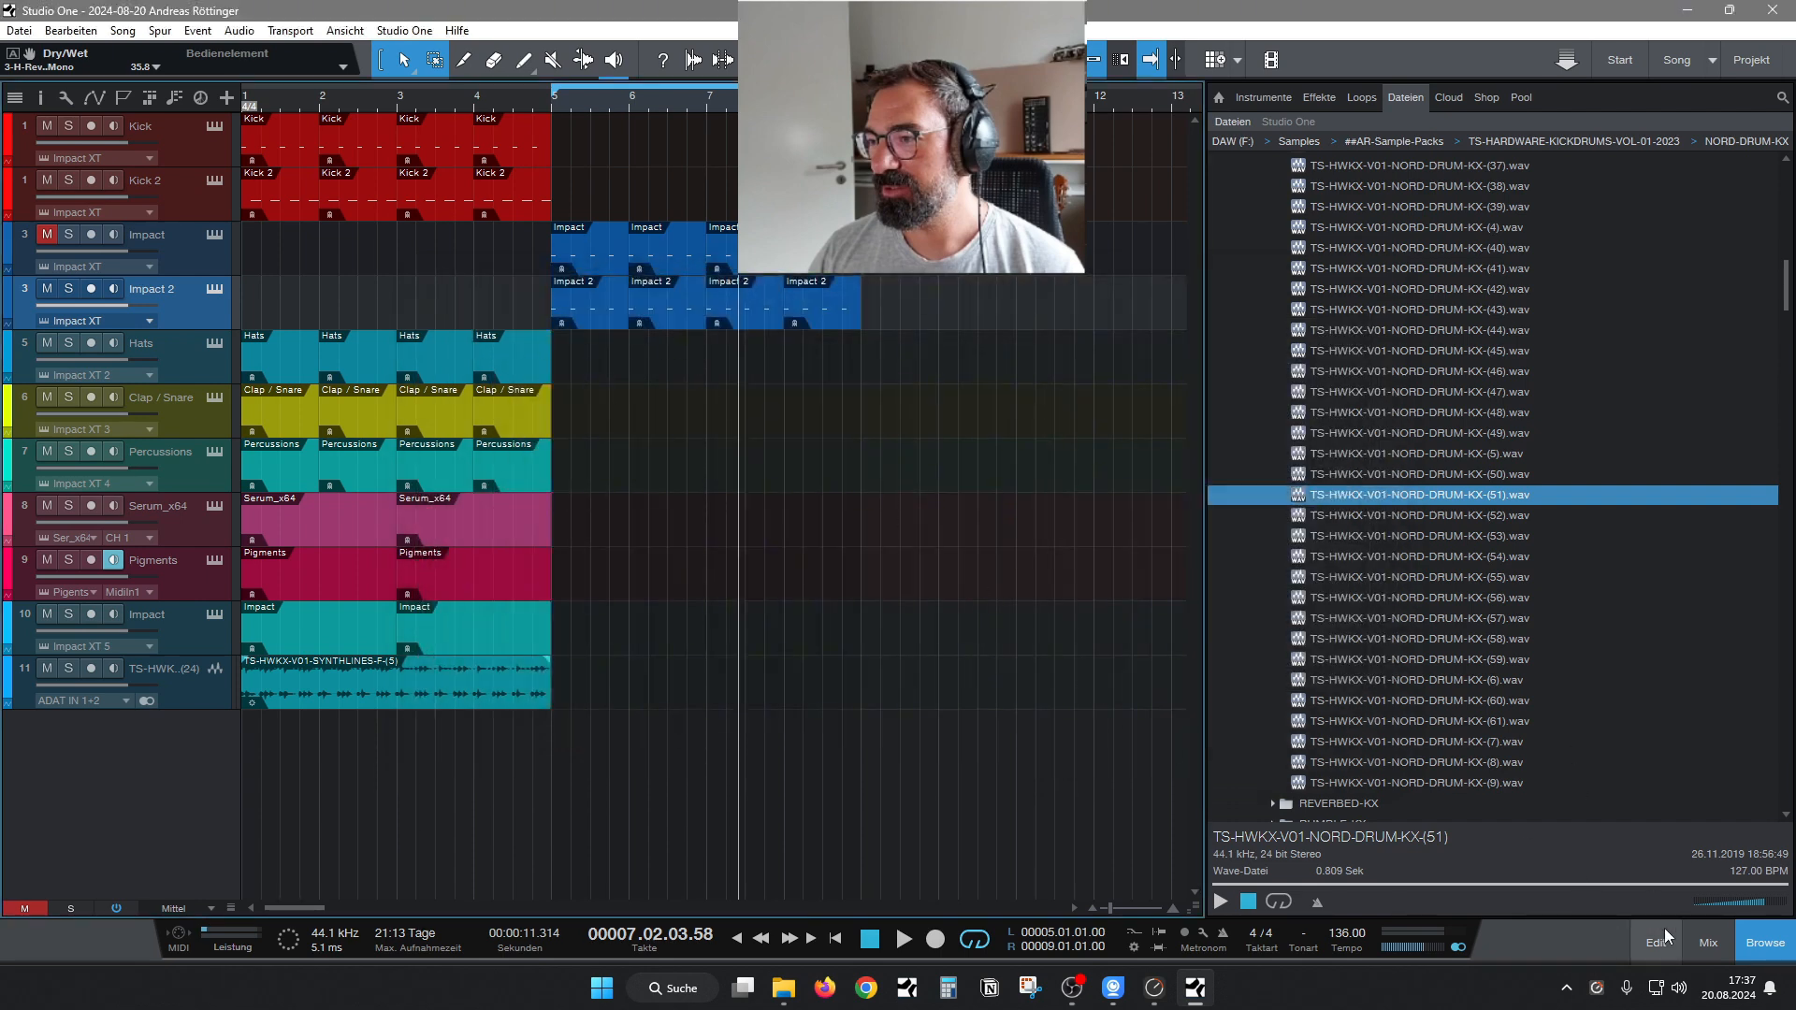
pyautogui.click(1704, 940)
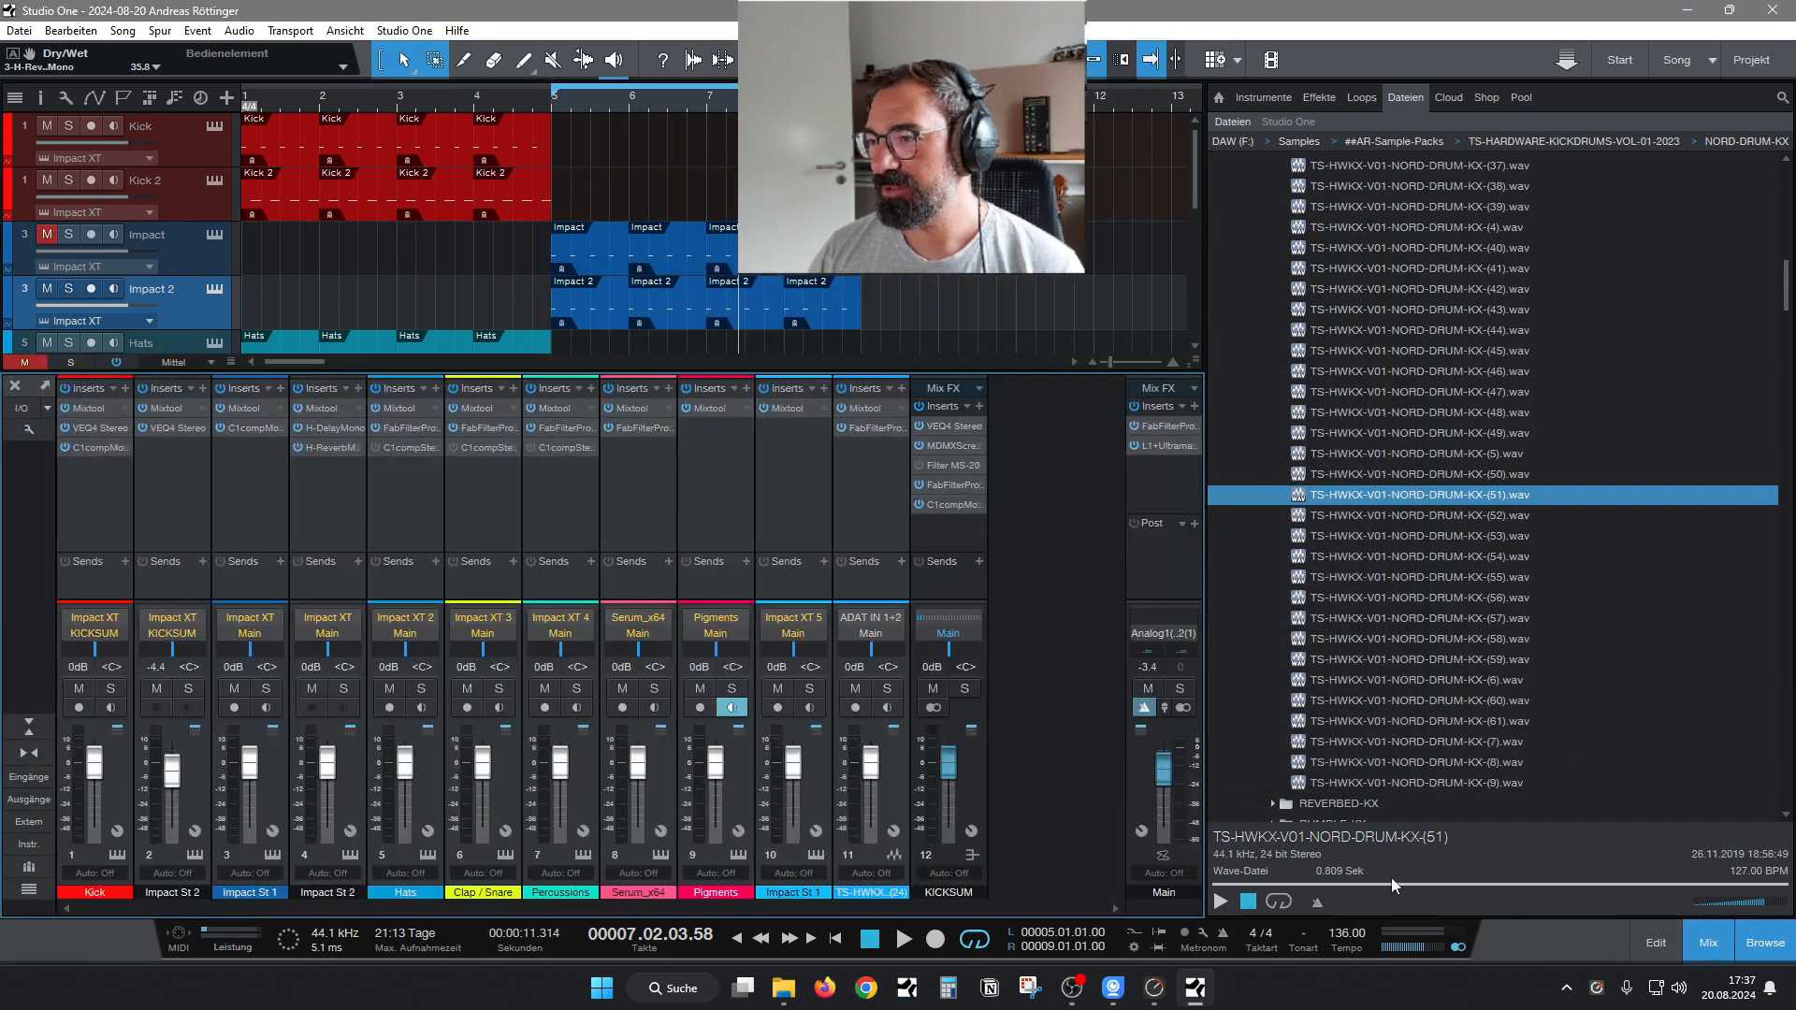
pyautogui.click(312, 892)
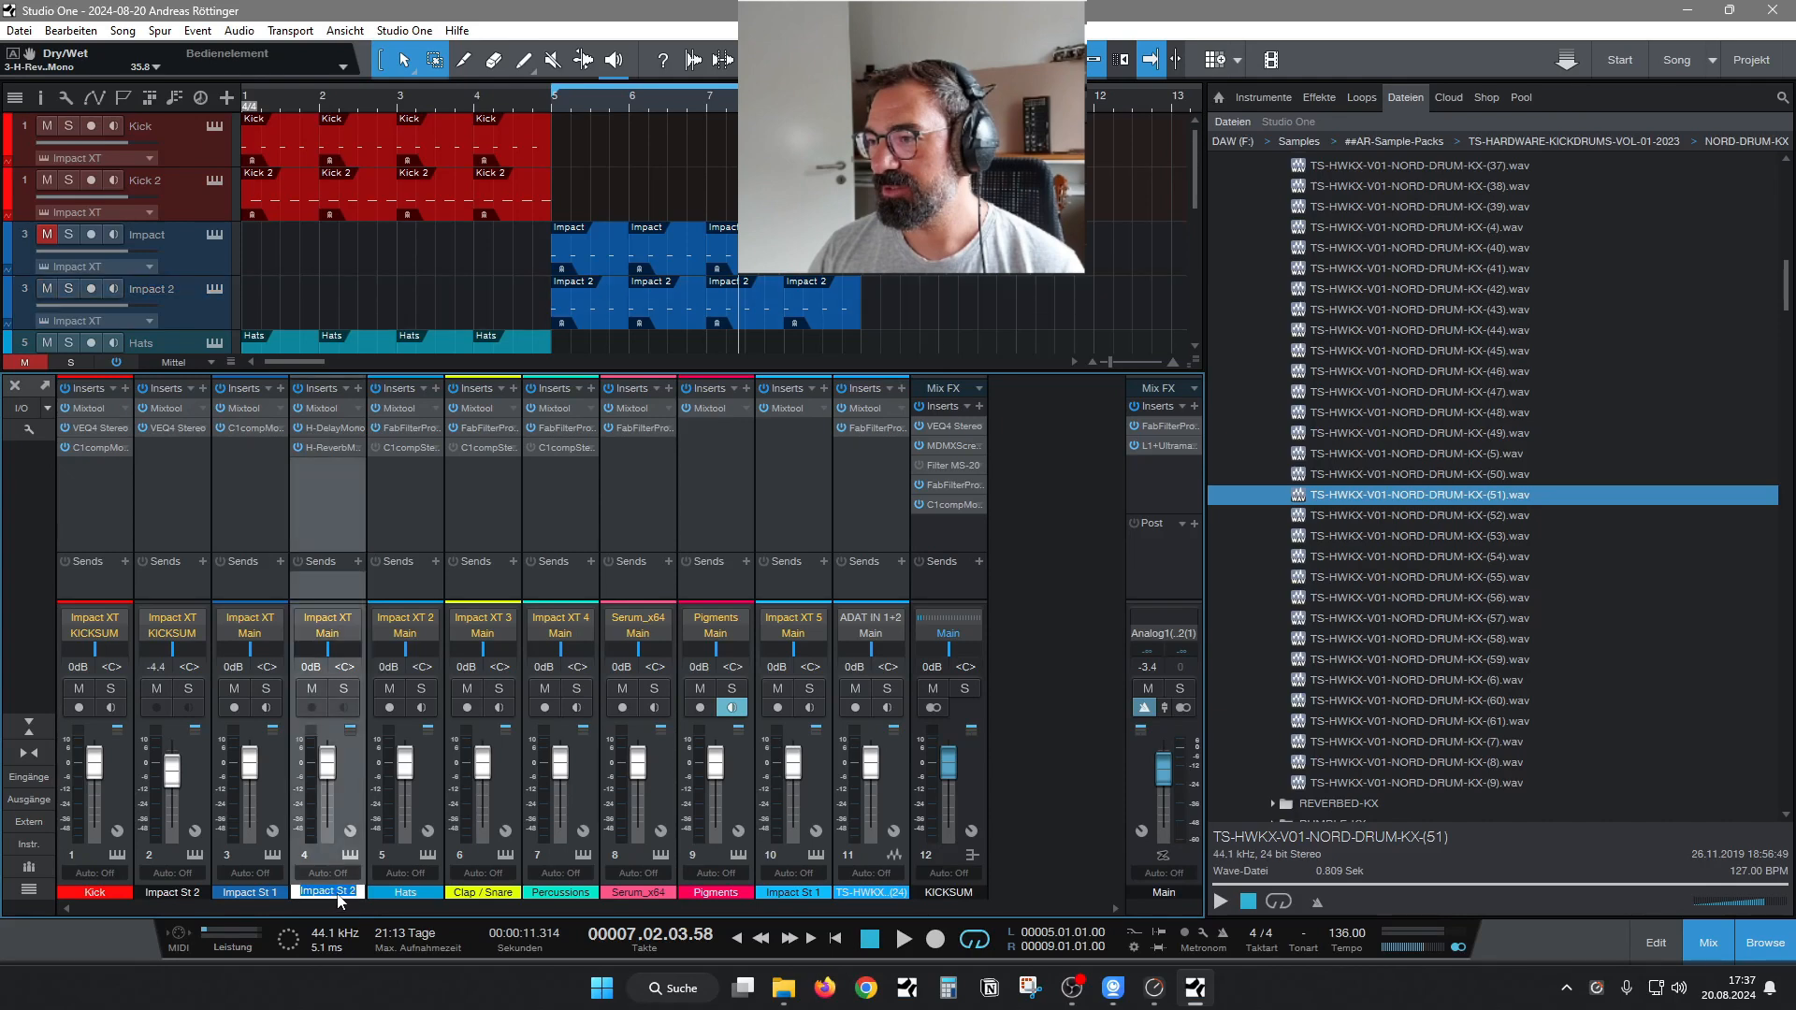
pyautogui.write('RUMBLE')
pyautogui.press('Return')
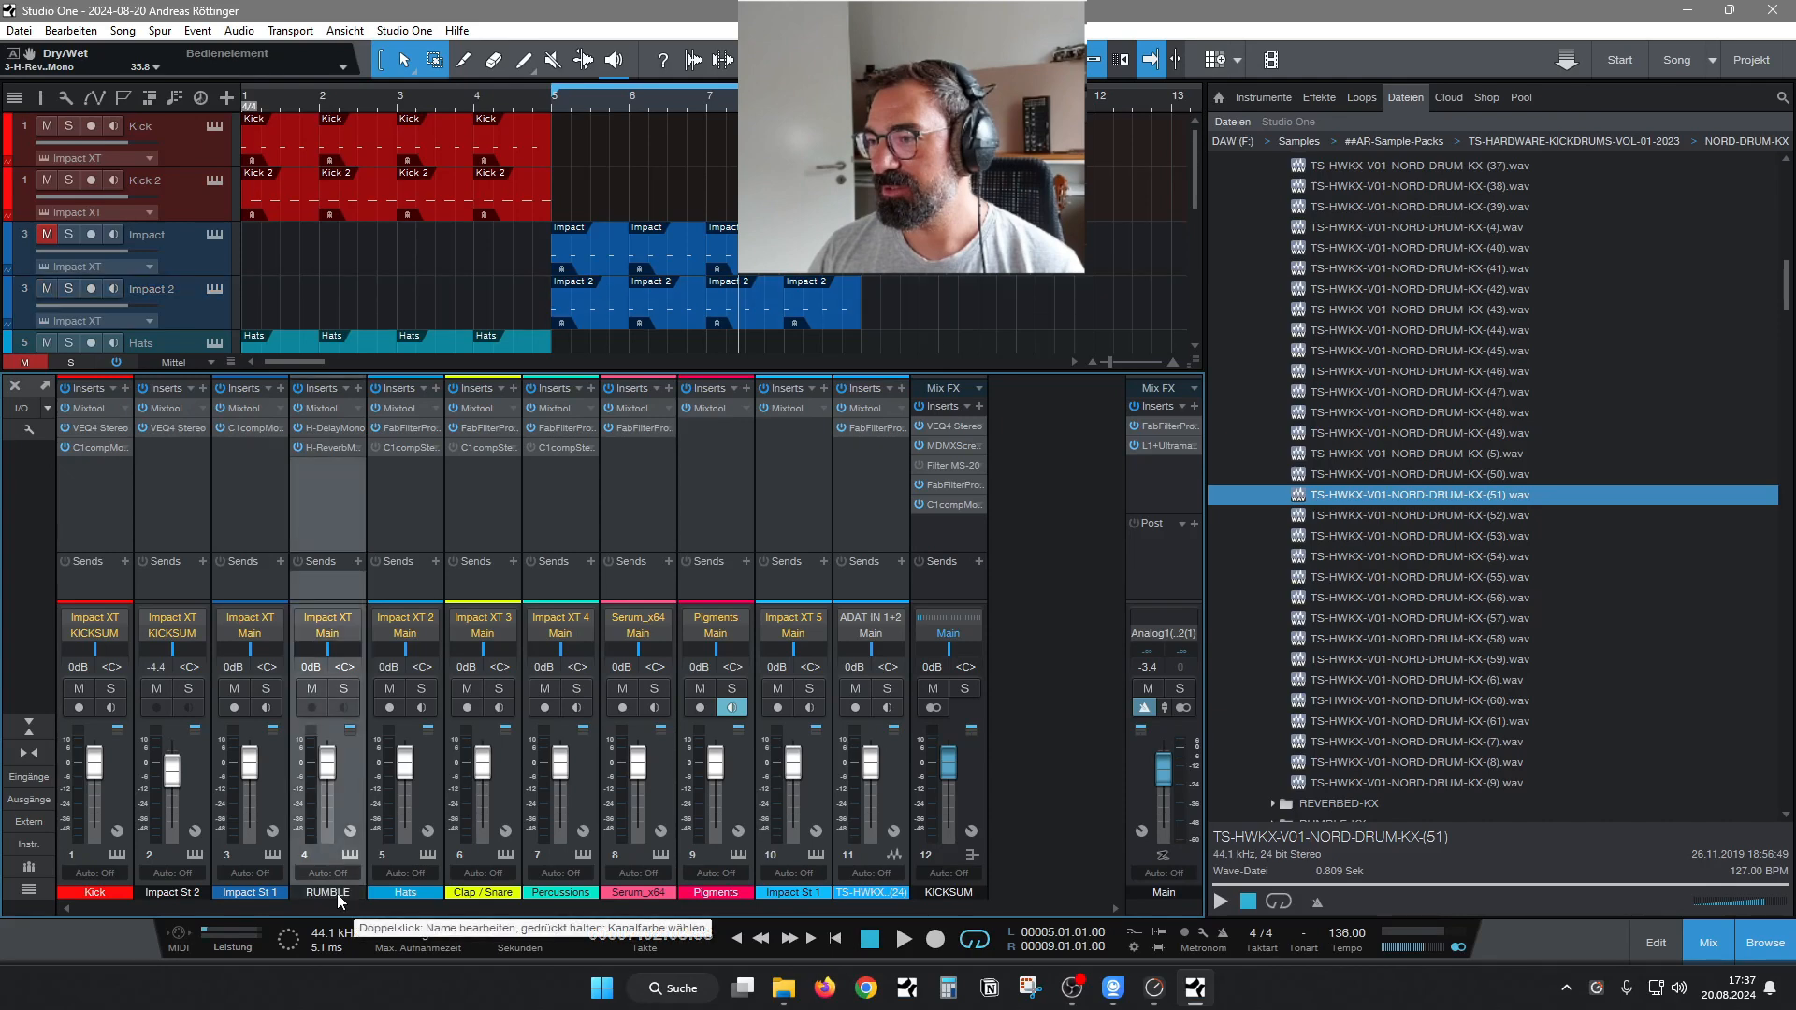
pyautogui.click(1709, 949)
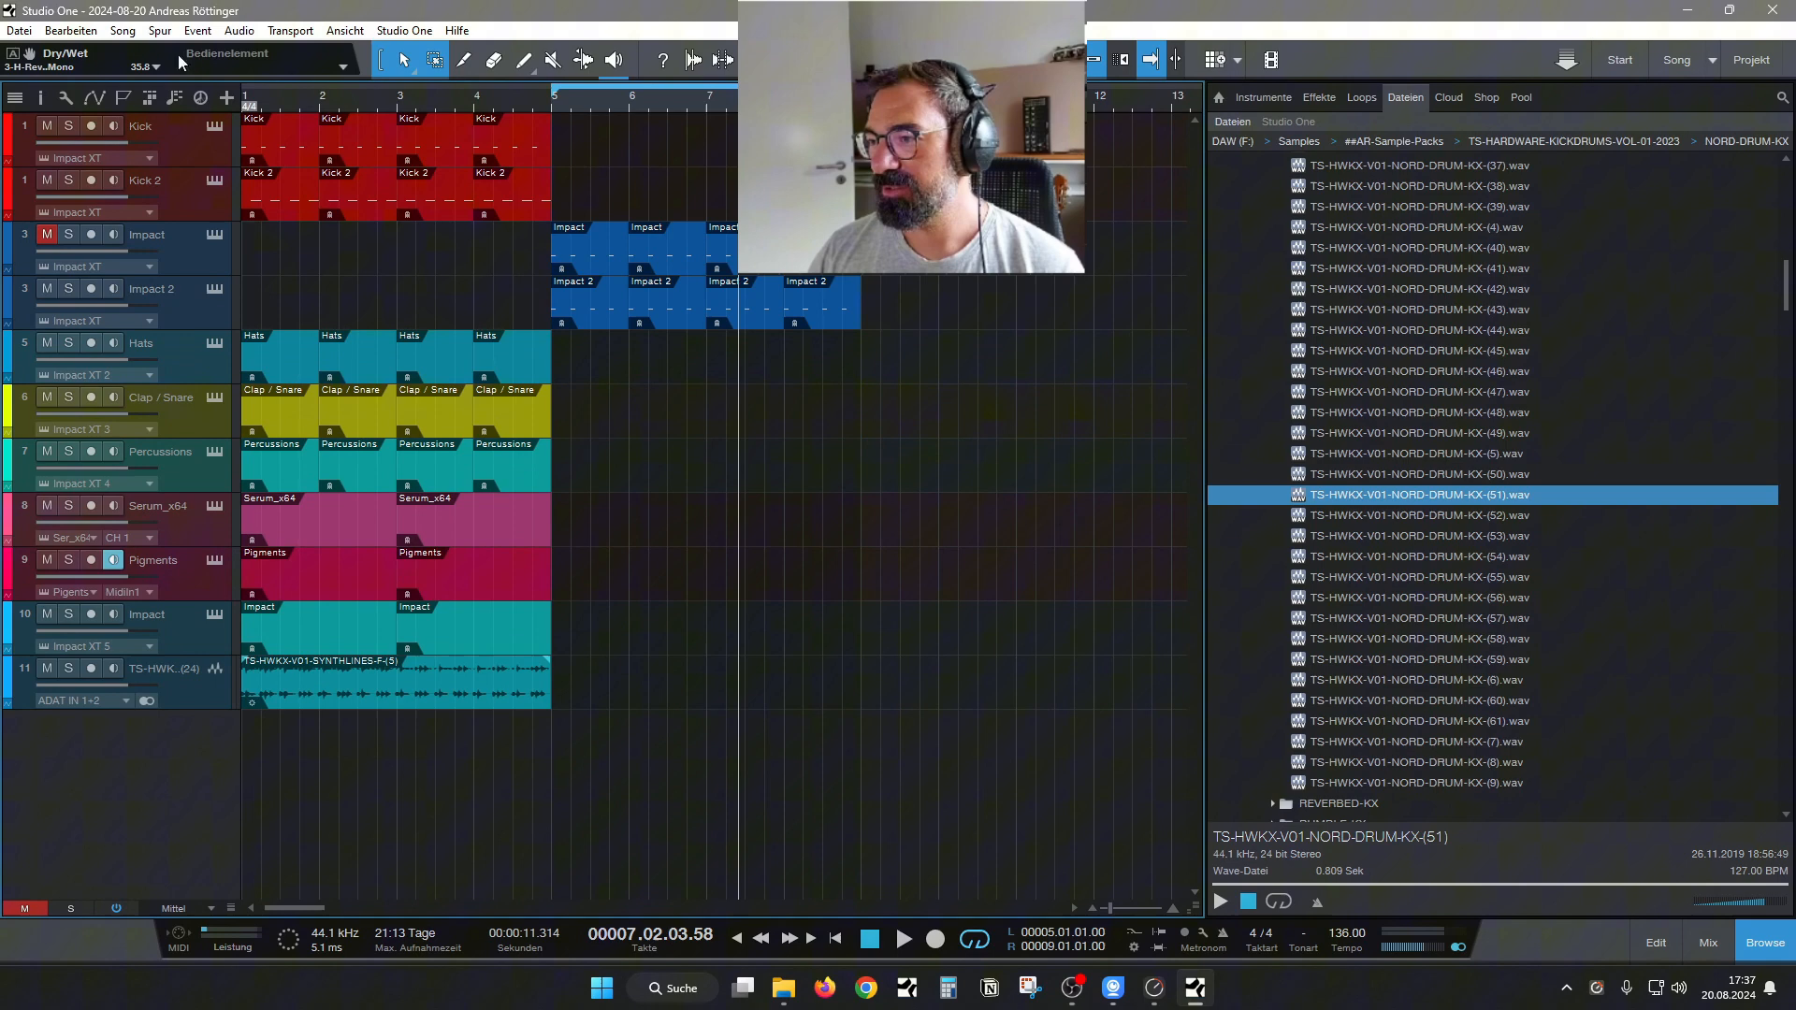
# Export only the RUMBLE channel over the loop range as a 24-bit, 44.1 kHz wave stem and import it as a track.
pyautogui.click(131, 30)
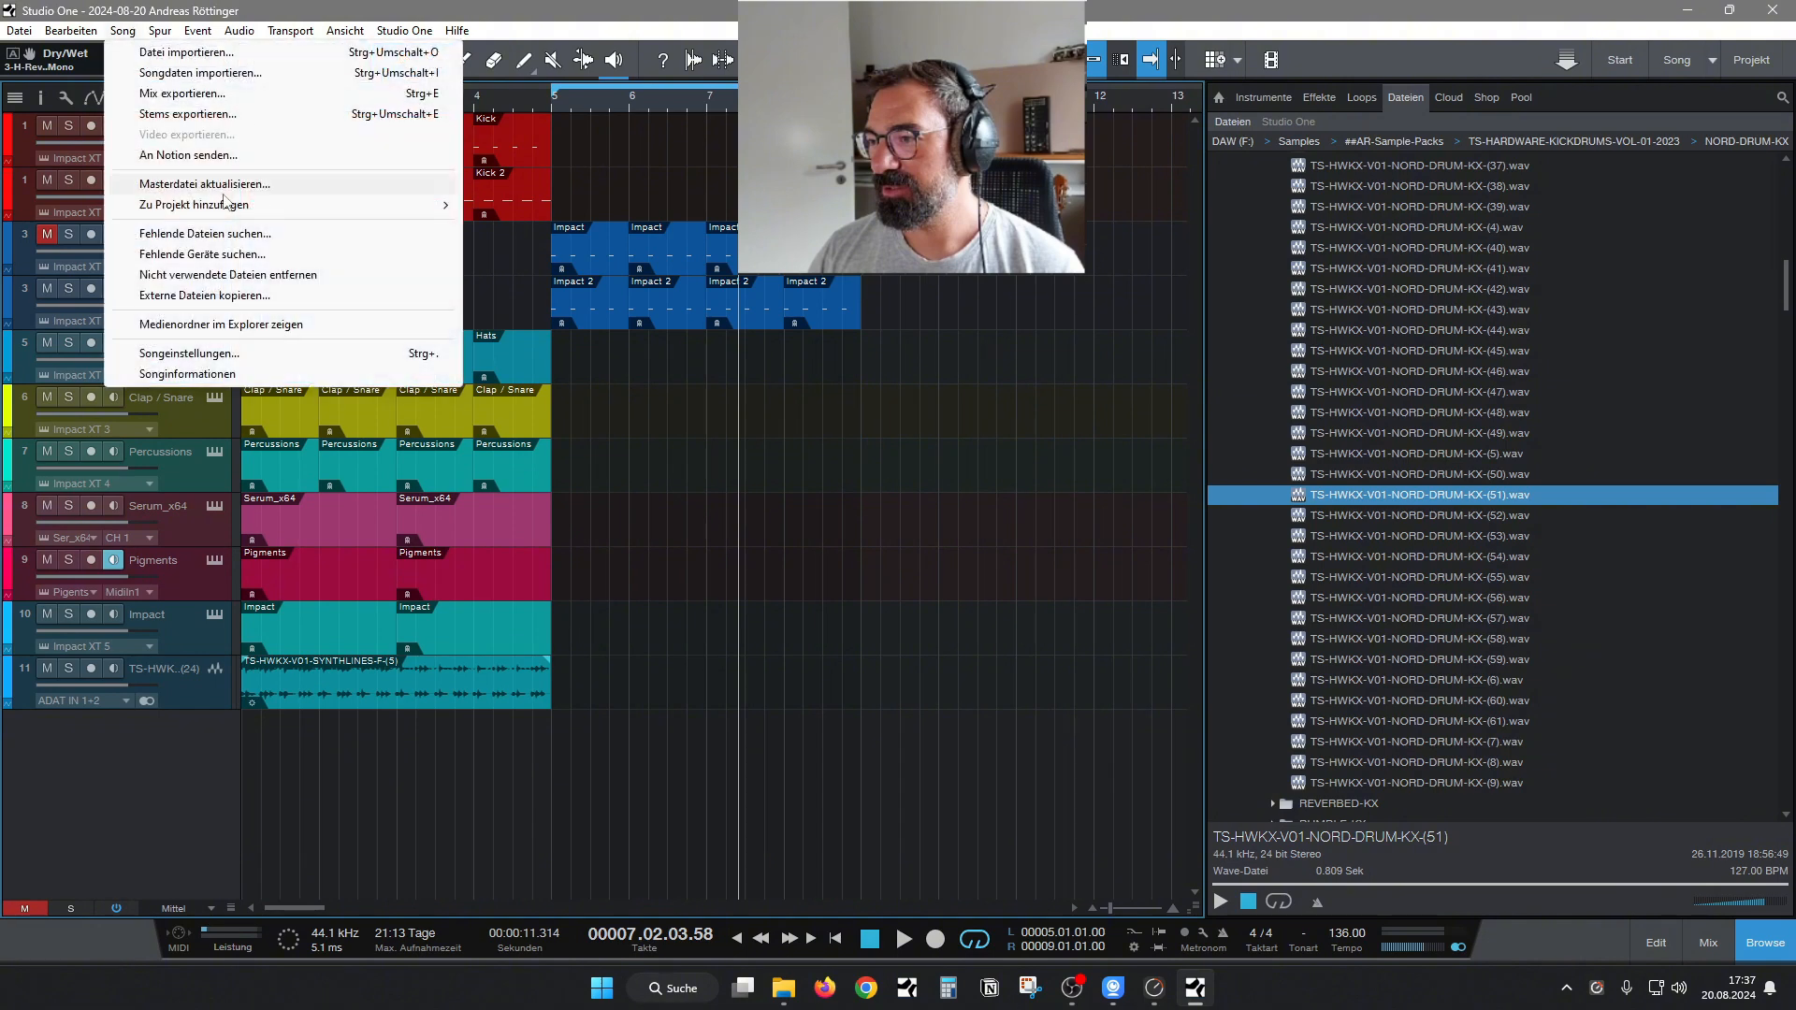
pyautogui.click(181, 116)
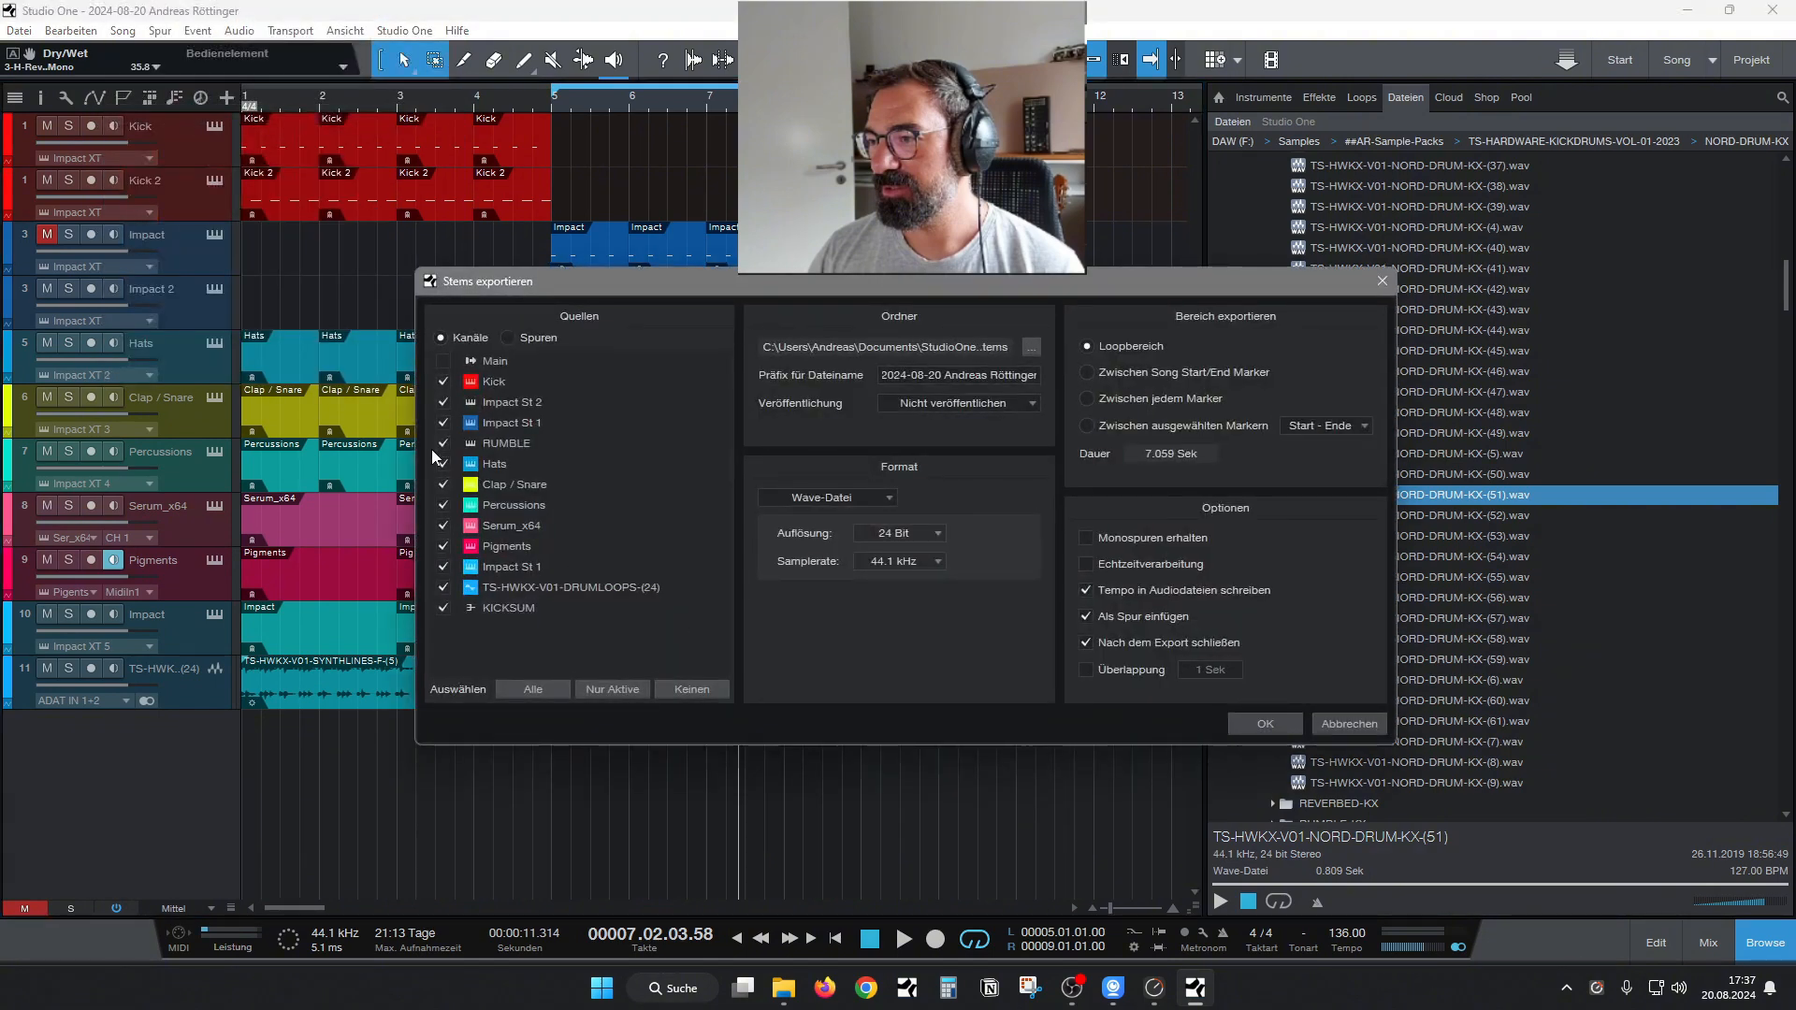
pyautogui.click(444, 442)
pyautogui.click(1262, 725)
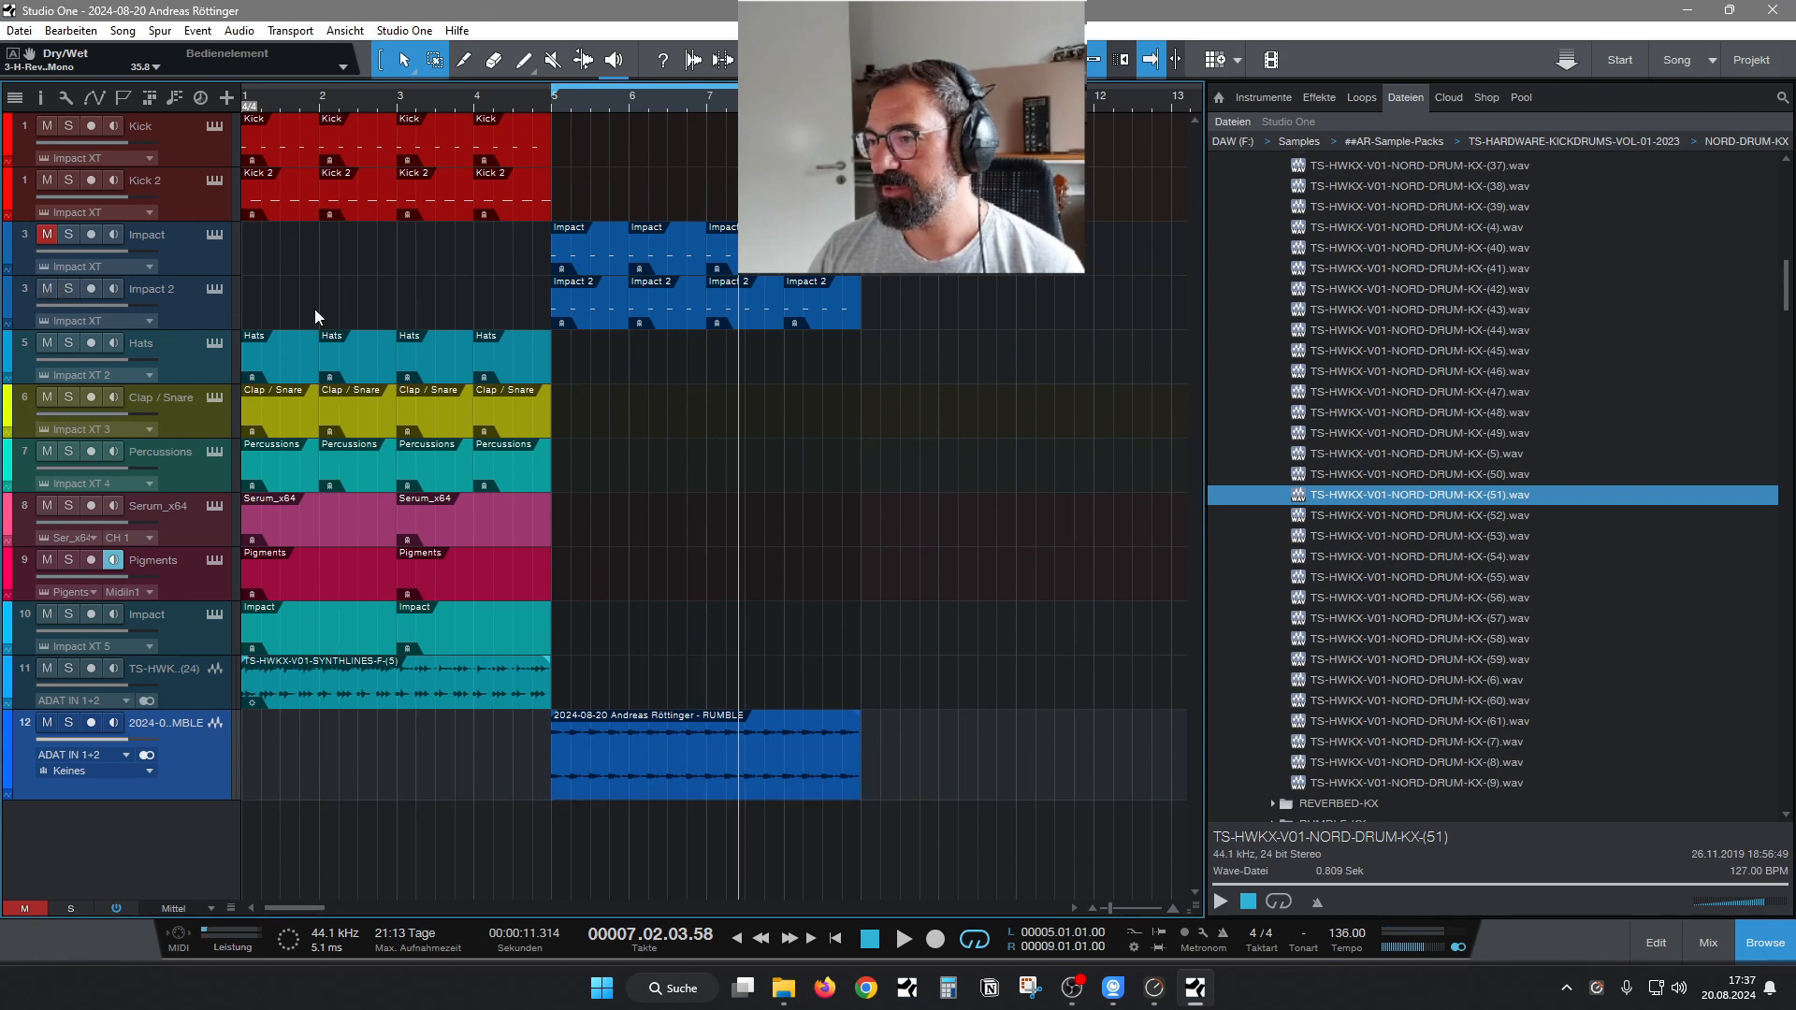
# Move the Impact 2 clips to start at bar 9 and place the RUMBLE audio track directly below the Impact track.
pyautogui.moveTo(980, 311); pyautogui.dragTo(593, 311)
pyautogui.moveTo(590, 311); pyautogui.dragTo(900, 314)
pyautogui.moveTo(180, 757); pyautogui.dragTo(224, 281)
# Normalize the RUMBLE audio clip and copy the Mixtool insert from the RUMBLE instrument channel to its audio channel.
pyautogui.rightClick(621, 331)
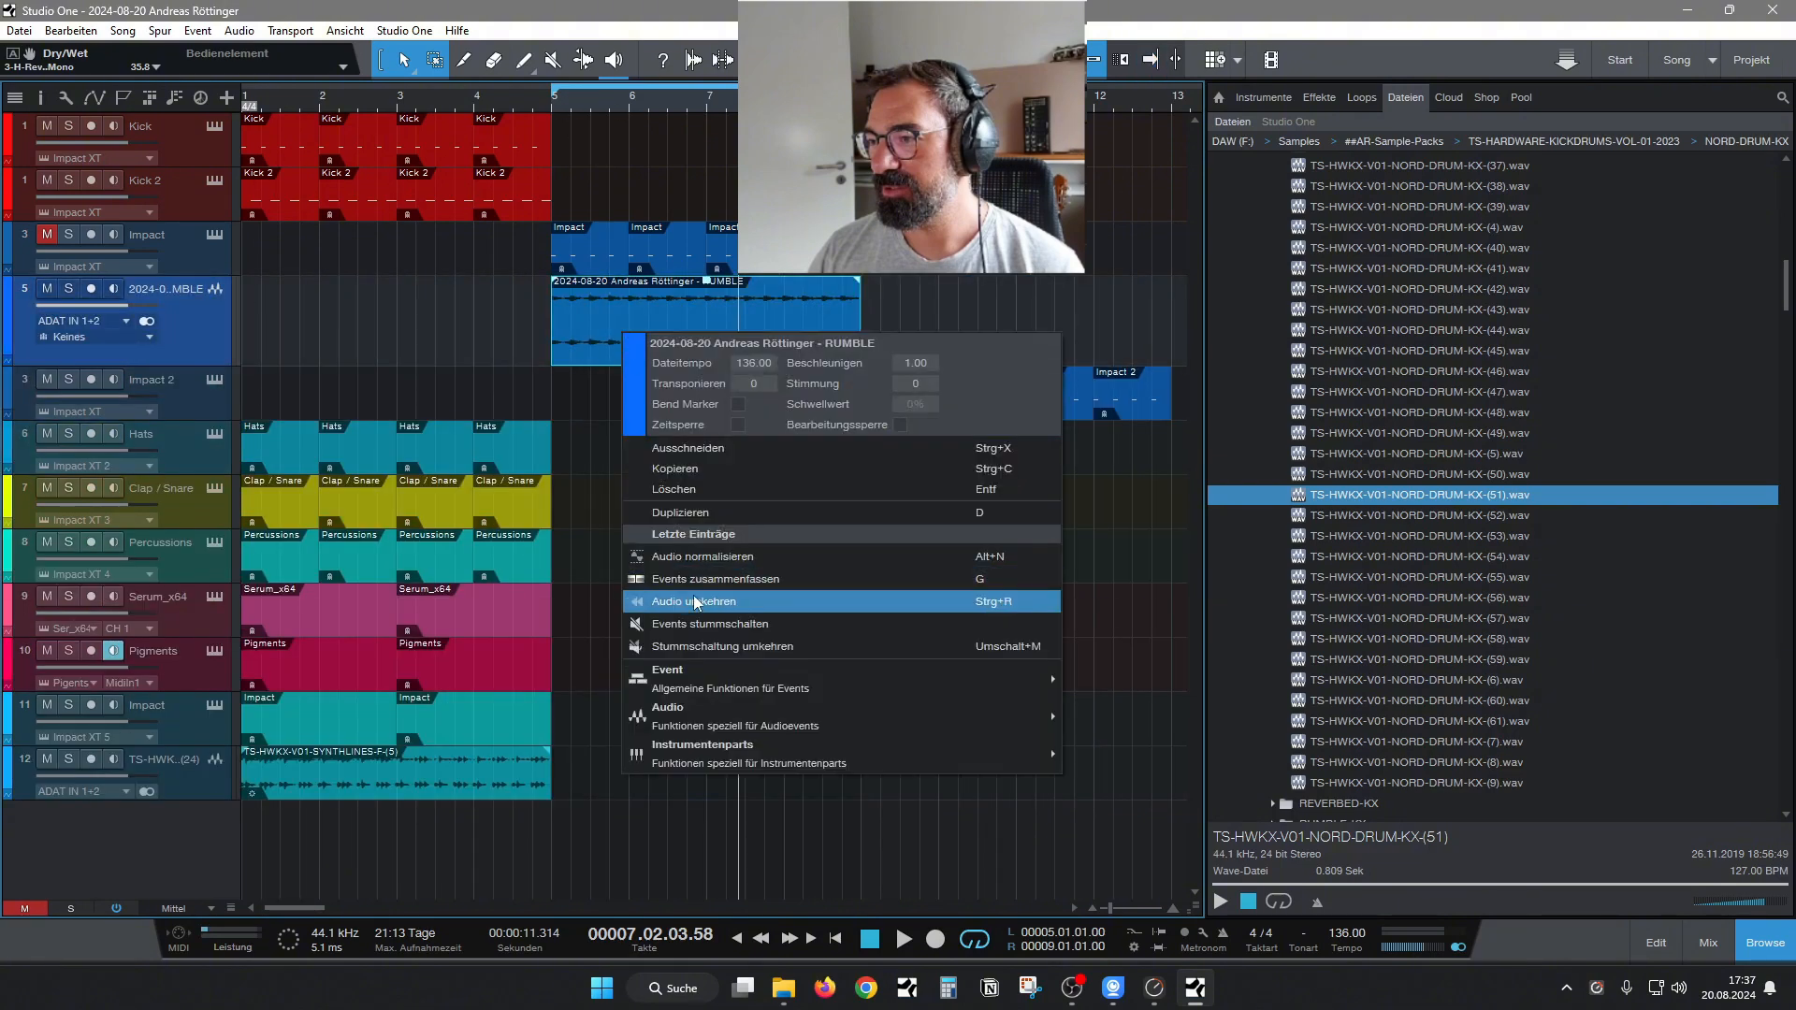
pyautogui.click(704, 575)
pyautogui.press('F3')
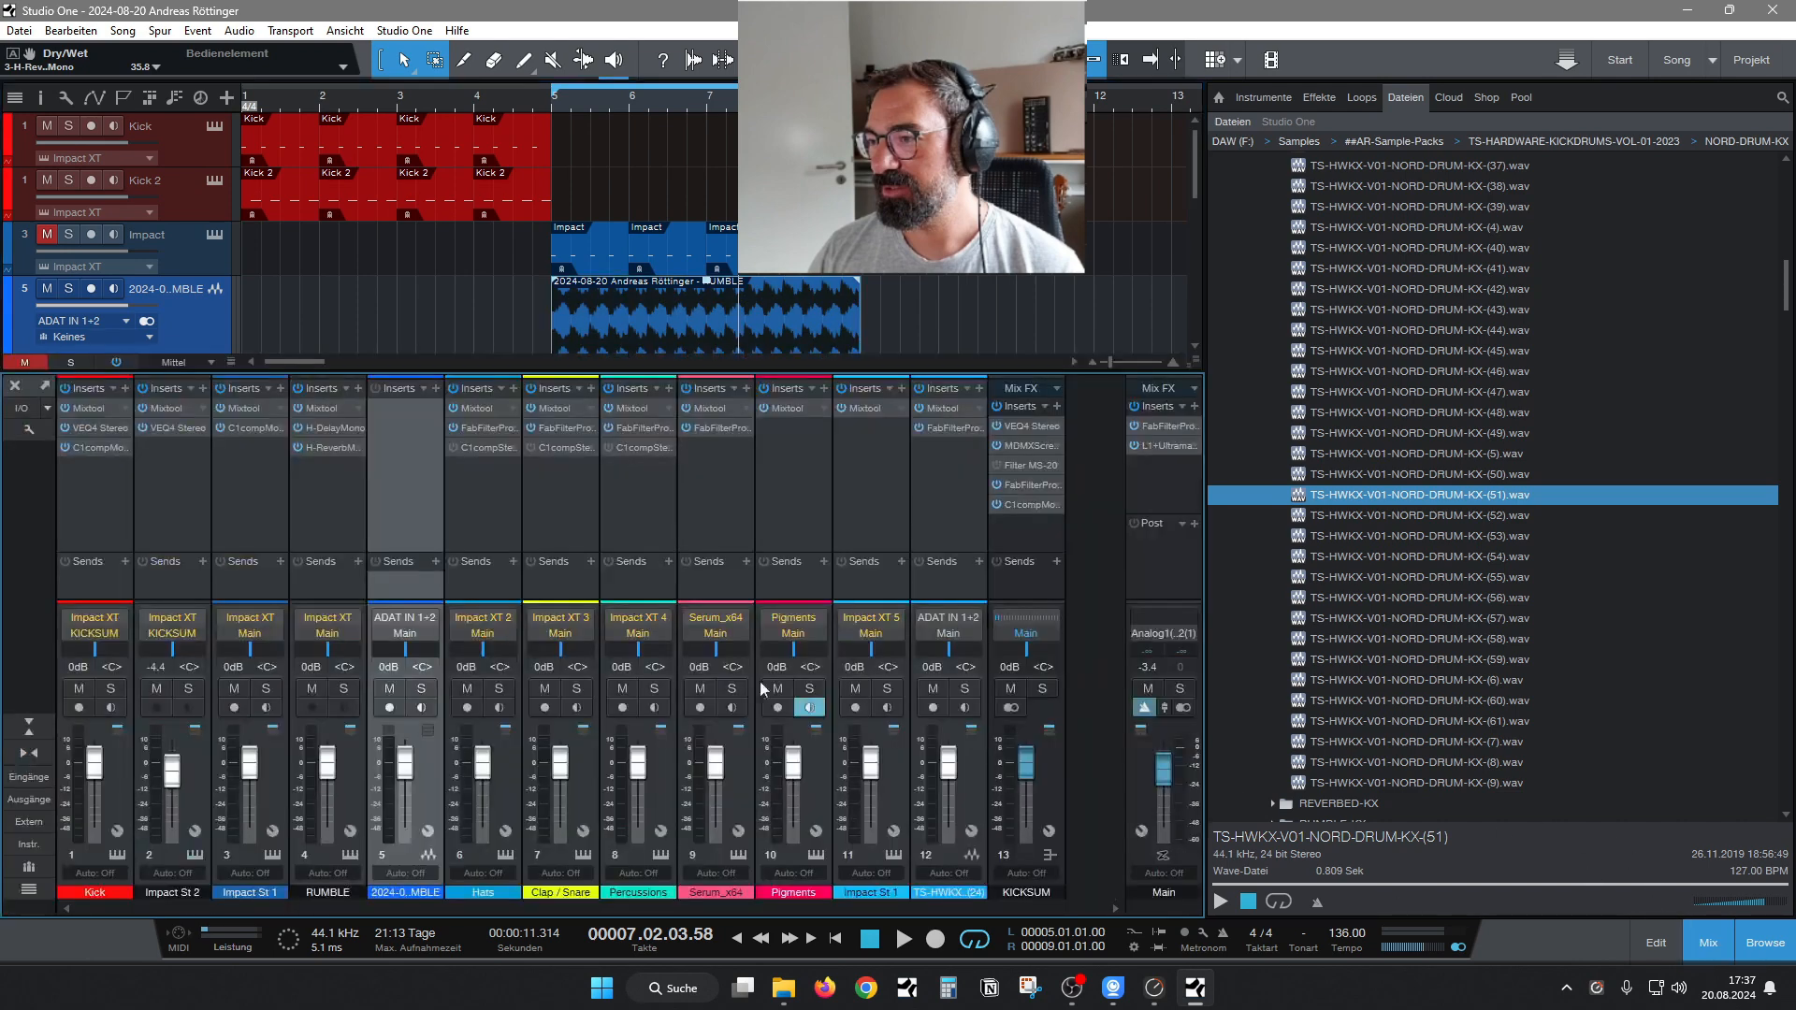
pyautogui.moveTo(313, 407); pyautogui.dragTo(408, 411)
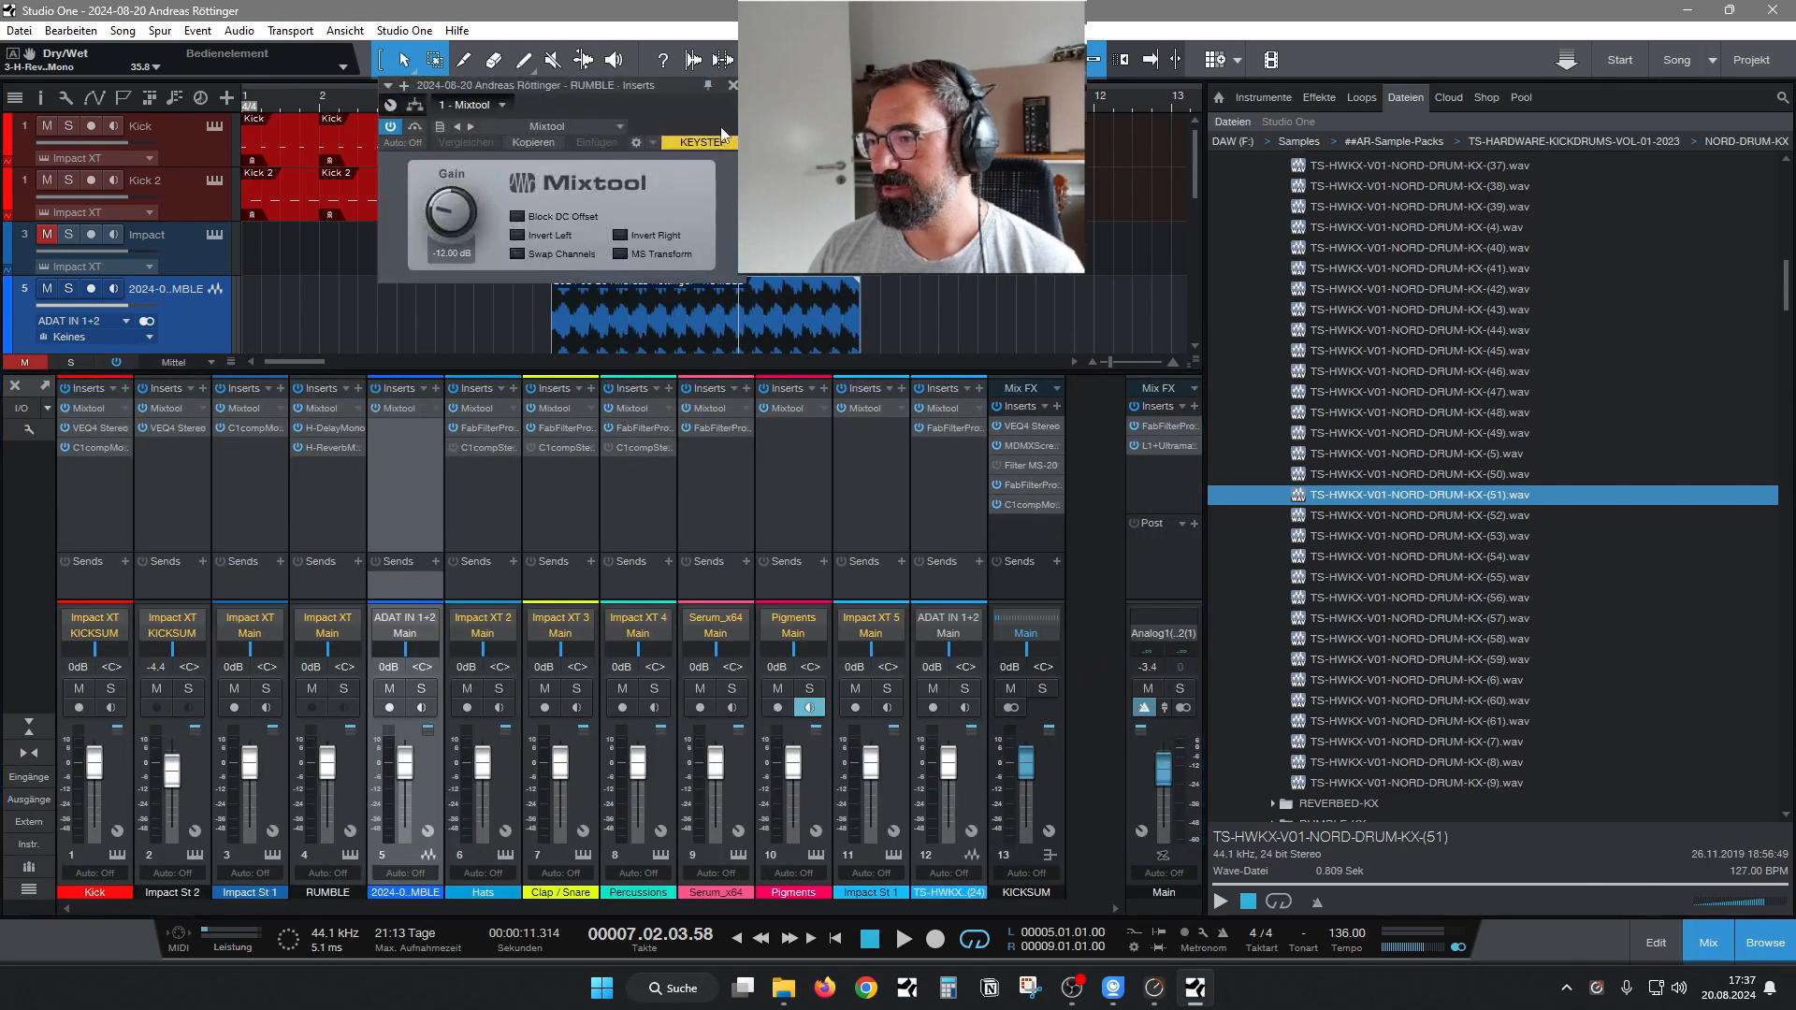
pyautogui.click(732, 85)
pyautogui.press('space')
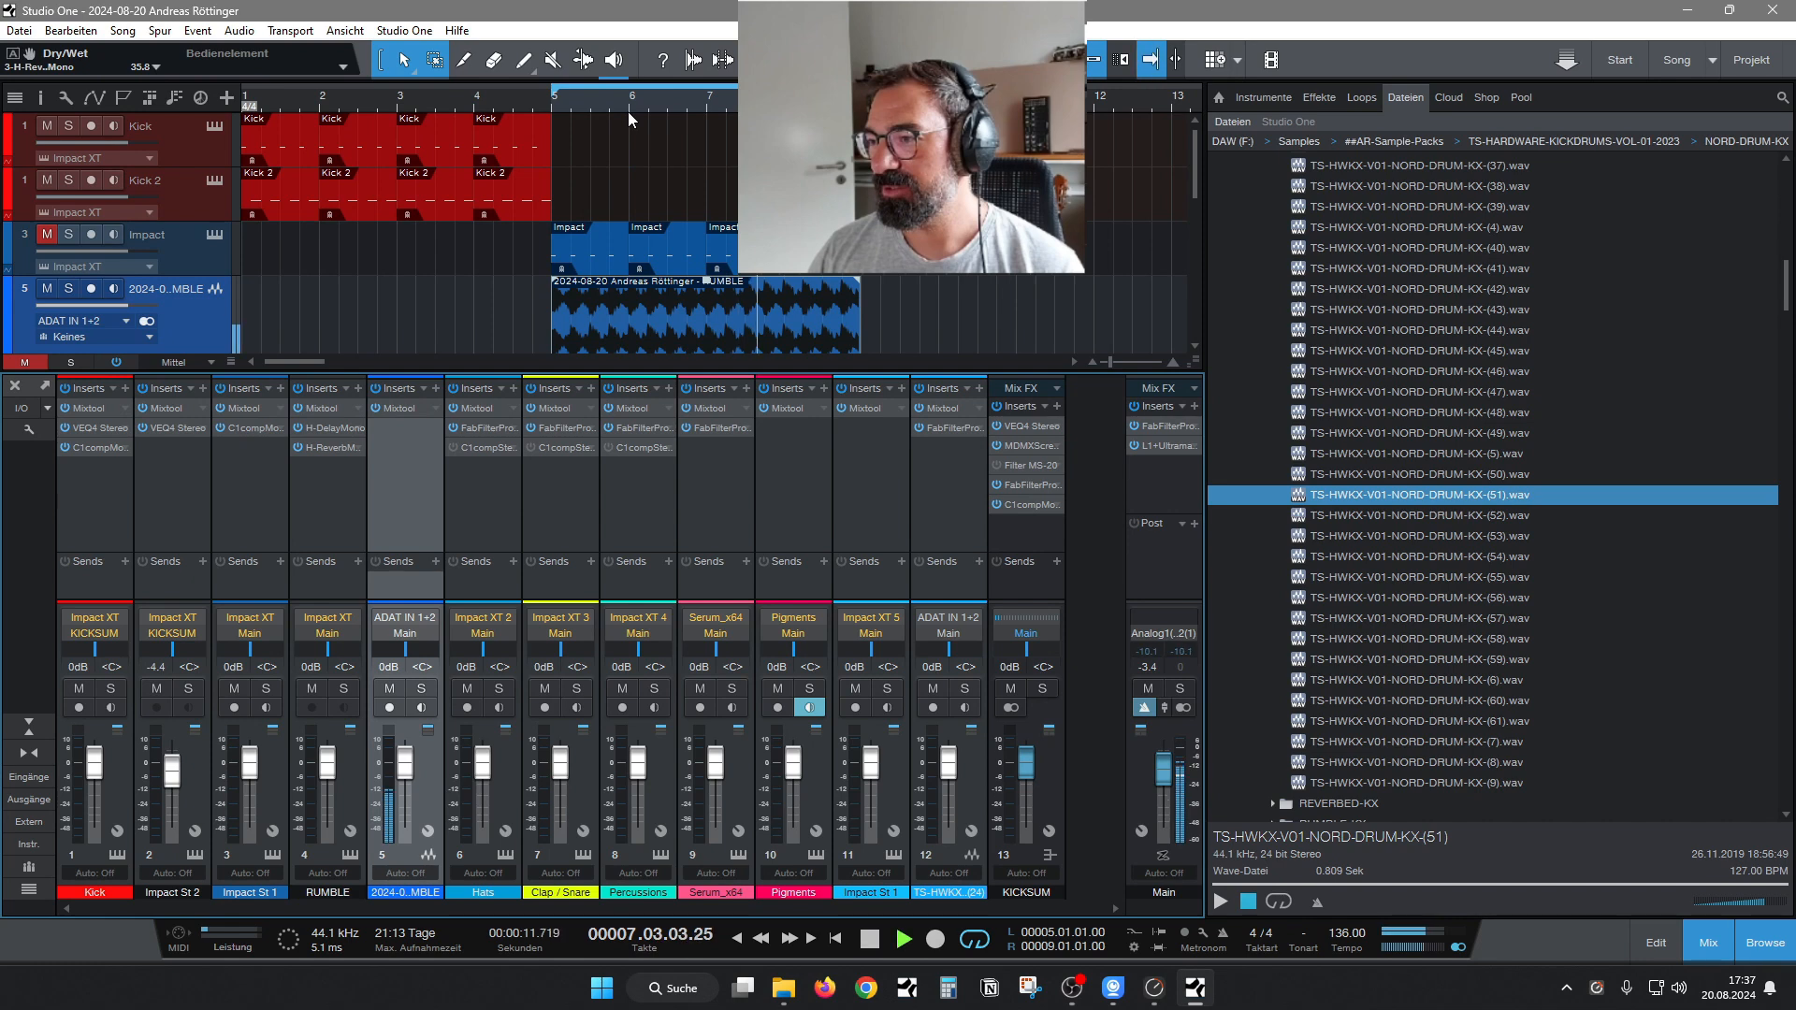
pyautogui.click(436, 389)
pyautogui.write('p')
pyautogui.press('Down')
pyautogui.press('Return')
# Hide the mixer and browser and enlarge the height of the RUMBLE audio track in the arrangement.
pyautogui.click(1697, 958)
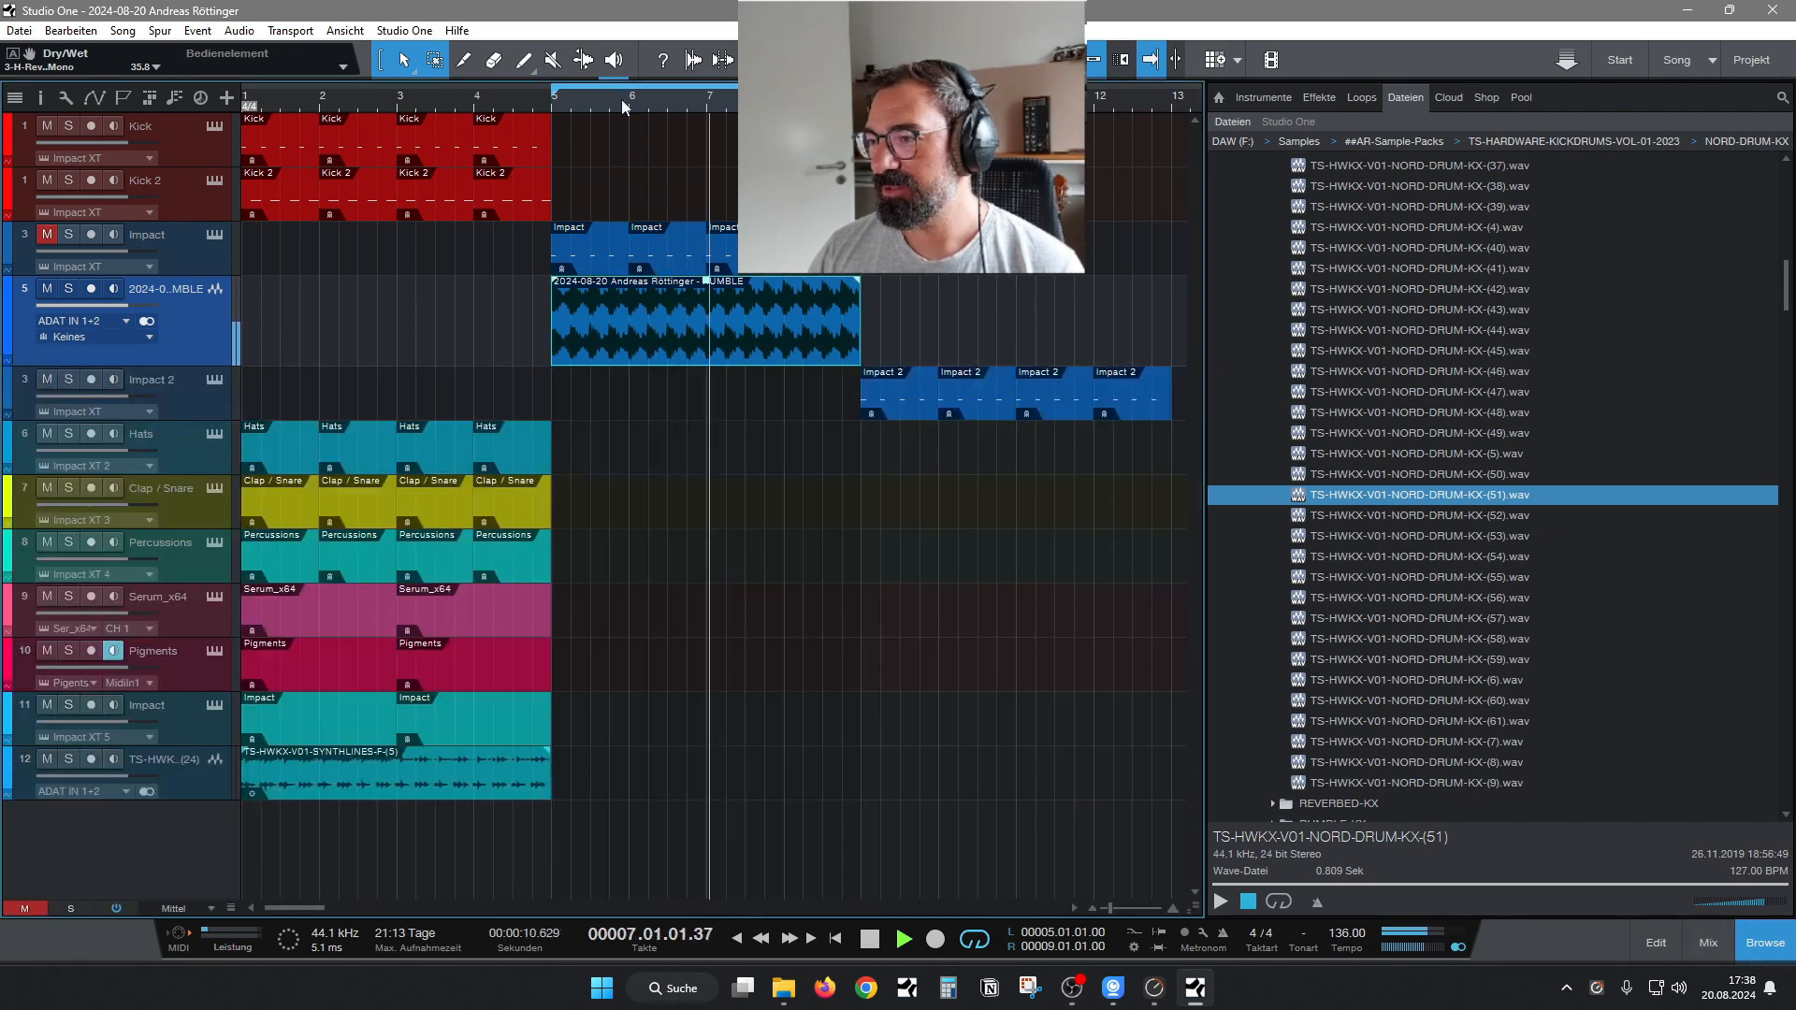
pyautogui.moveTo(622, 101)
pyautogui.mouseDown()
pyautogui.moveTo(629, 139)
pyautogui.moveTo(611, 117)
pyautogui.moveTo(713, 115)
pyautogui.moveTo(488, 150)
pyautogui.moveTo(645, 119)
pyautogui.mouseUp()
pyautogui.click(1765, 945)
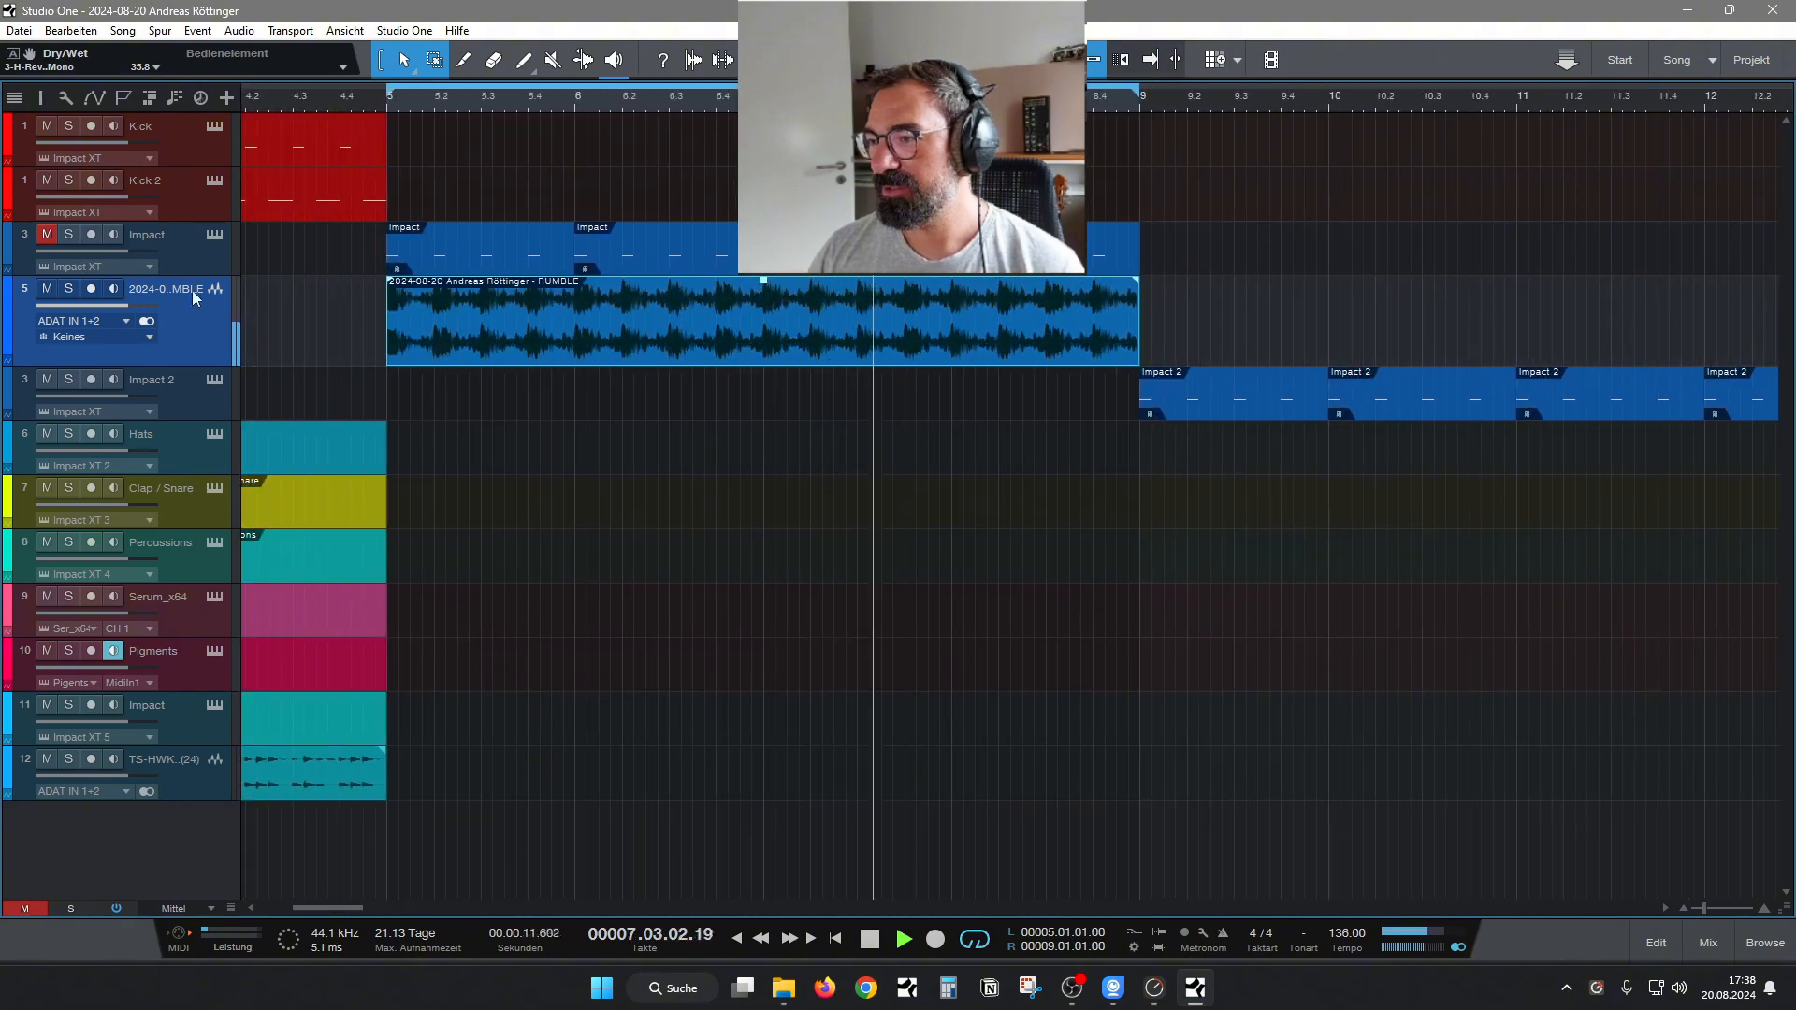
pyautogui.moveTo(204, 275); pyautogui.dragTo(204, 298)
pyautogui.moveTo(203, 385); pyautogui.dragTo(201, 559)
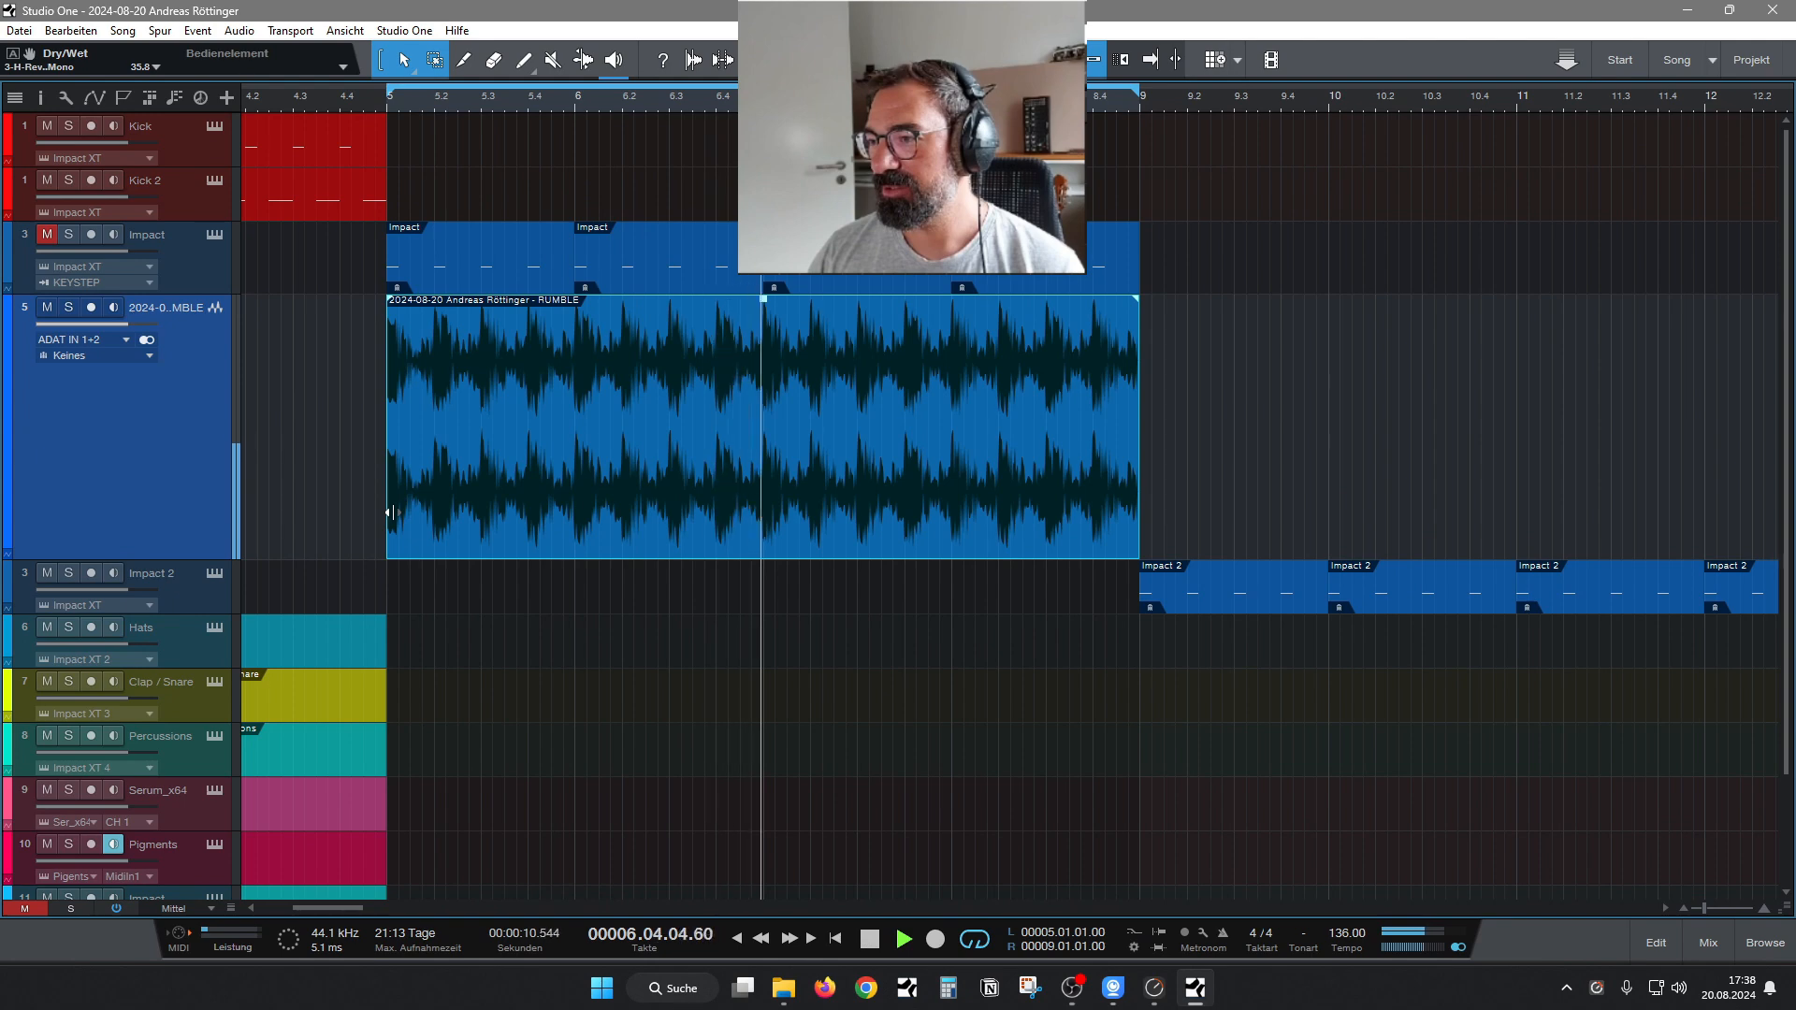
# Trim the RUMBLE clip to a one-bar section starting at bar 6, move it to bar 5 and duplicate it through bar 8.
pyautogui.moveTo(391, 512); pyautogui.dragTo(576, 529)
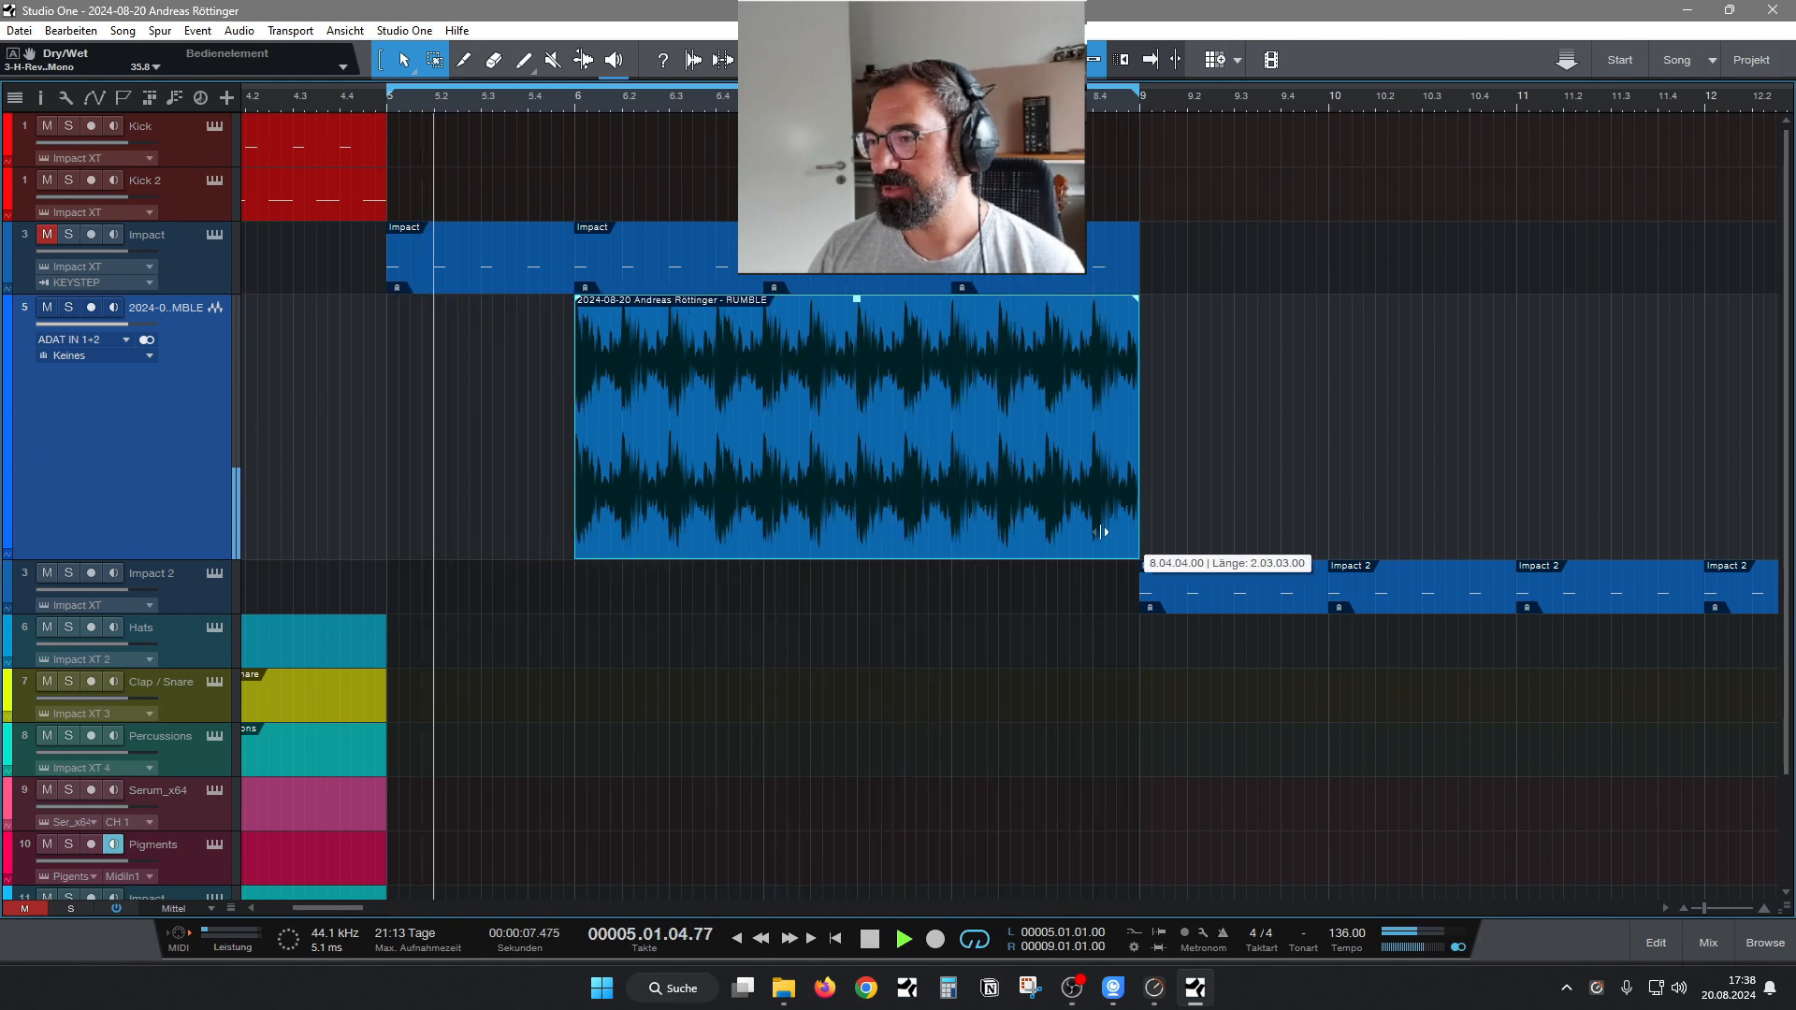
pyautogui.moveTo(1103, 532); pyautogui.dragTo(525, 499)
pyautogui.press('d')
pyautogui.press('d')
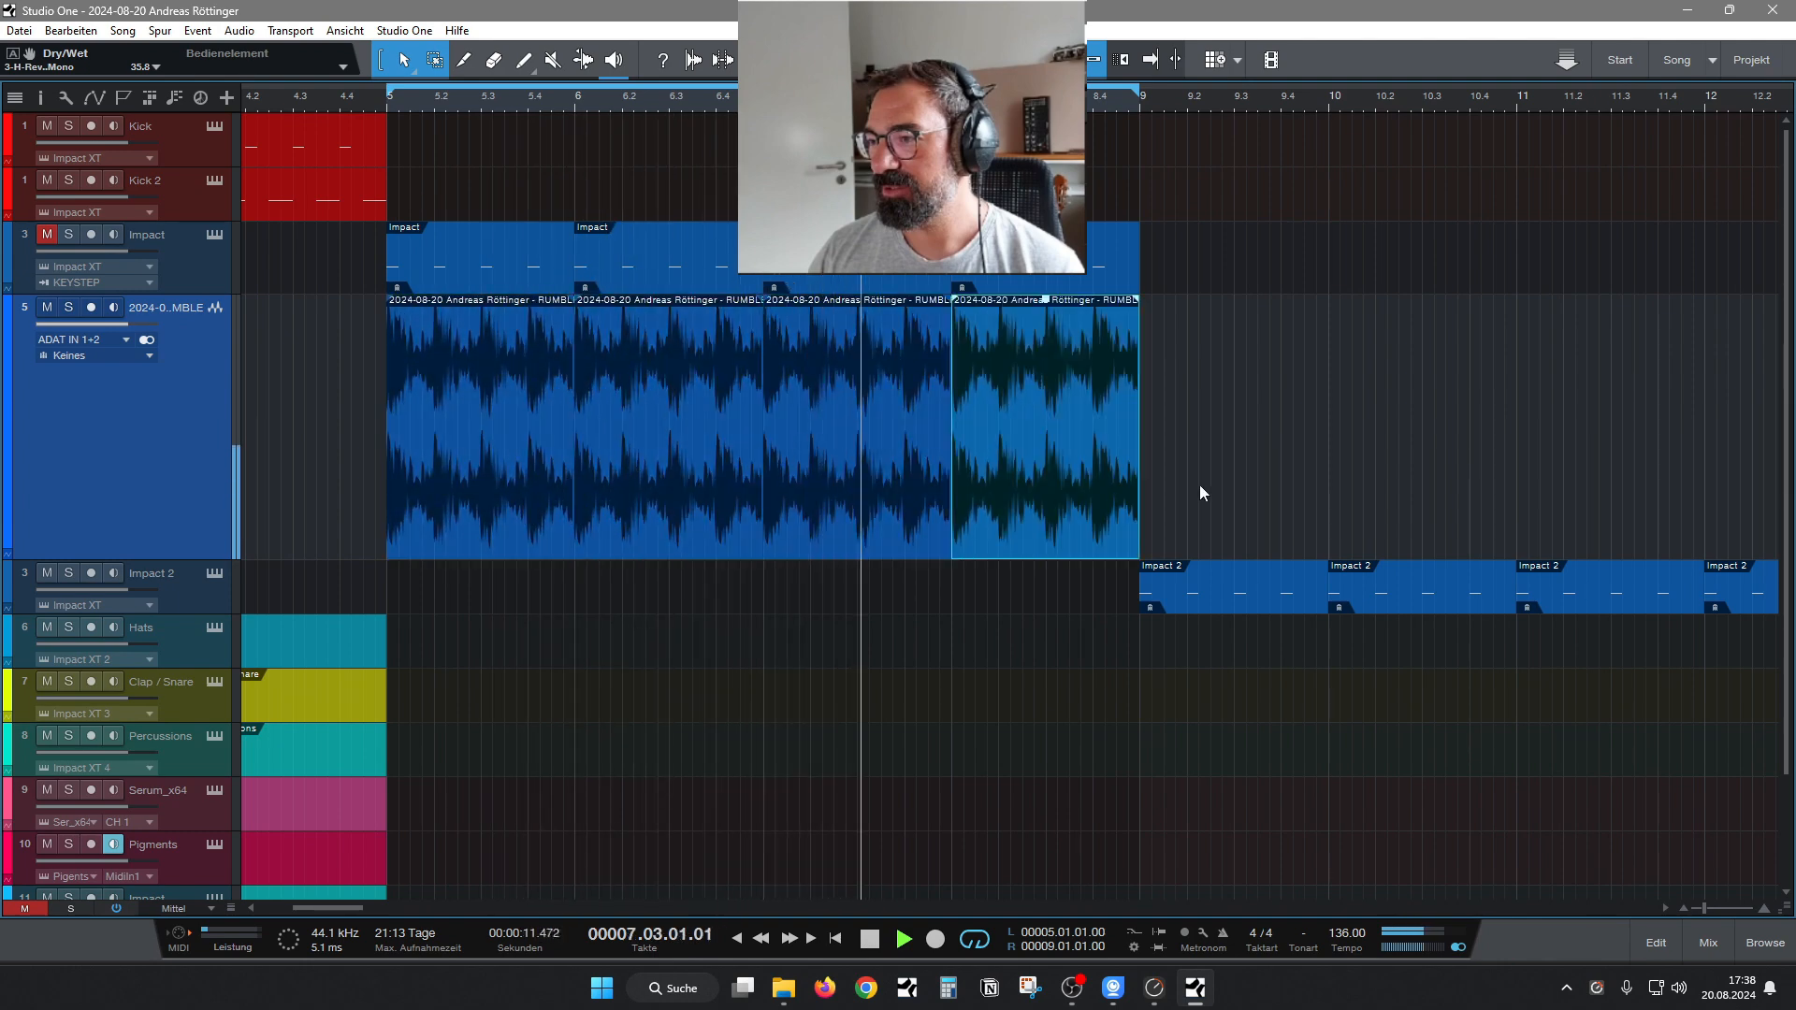
# Trim all four RUMBLE clips to their first beat and duplicate the slices to fill every beat of bars 5 to 8.
pyautogui.moveTo(1218, 515); pyautogui.dragTo(477, 458)
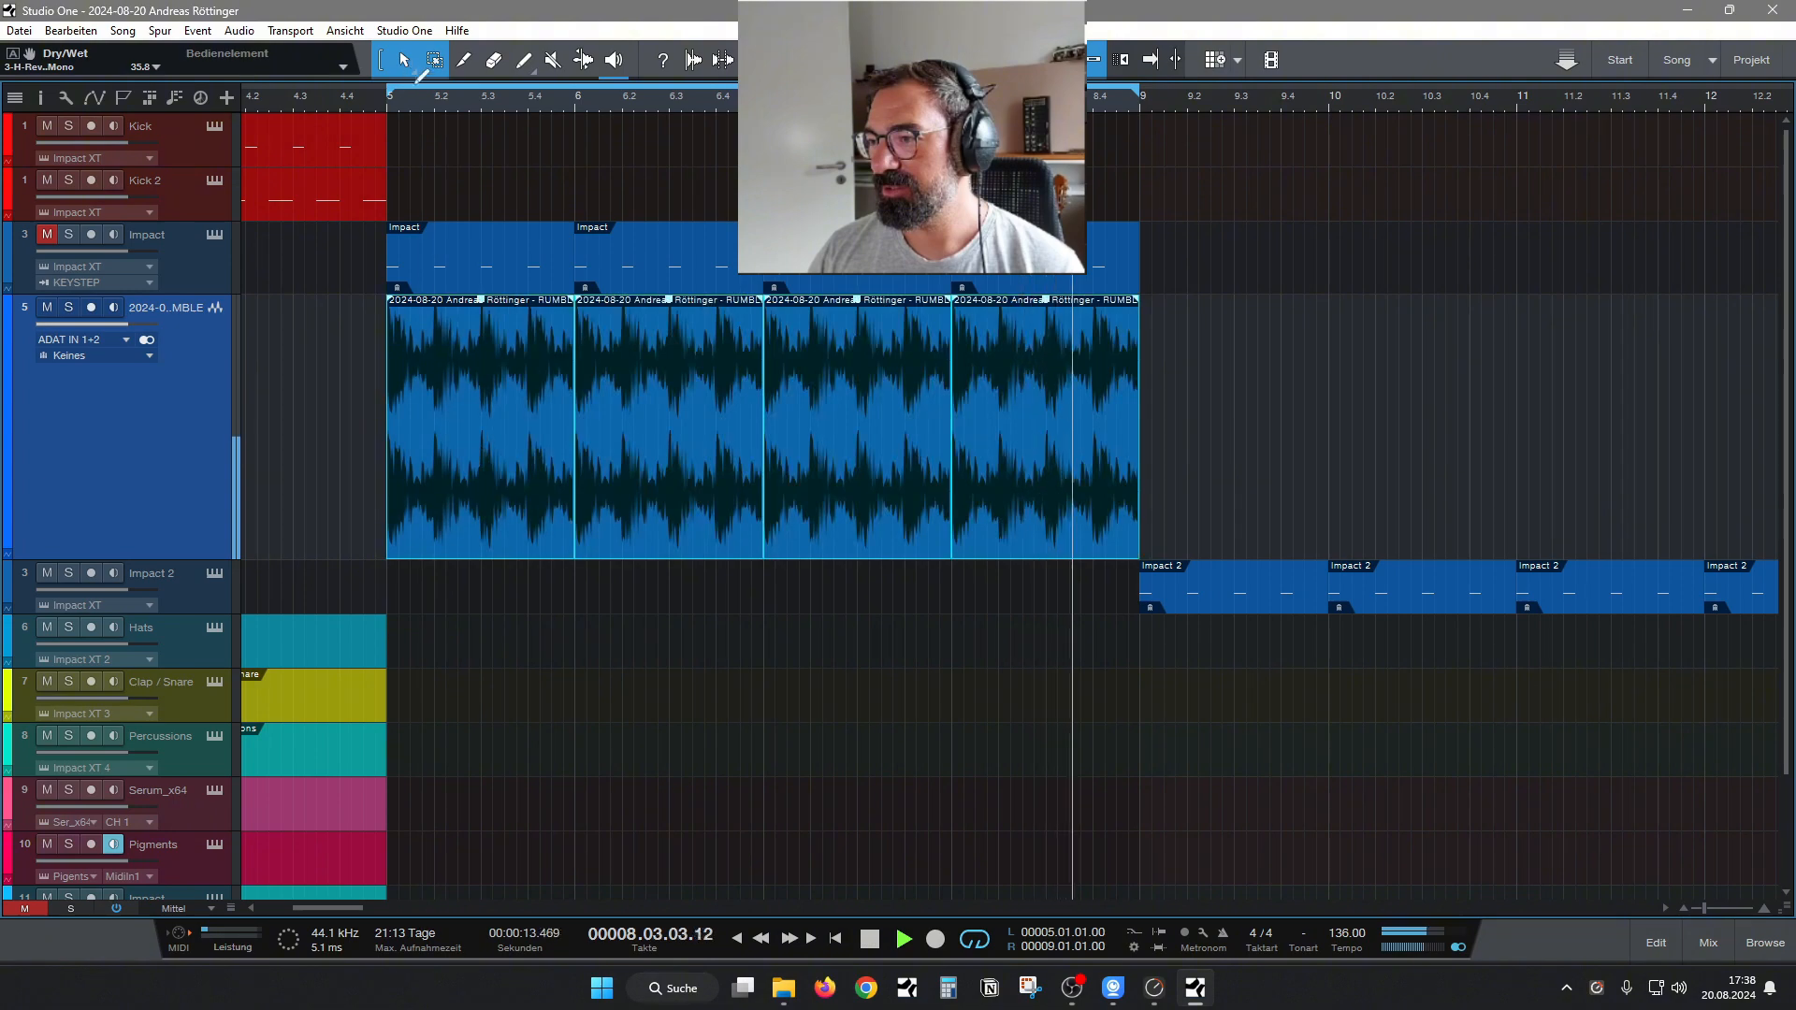
pyautogui.moveTo(425, 108); pyautogui.dragTo(549, 150)
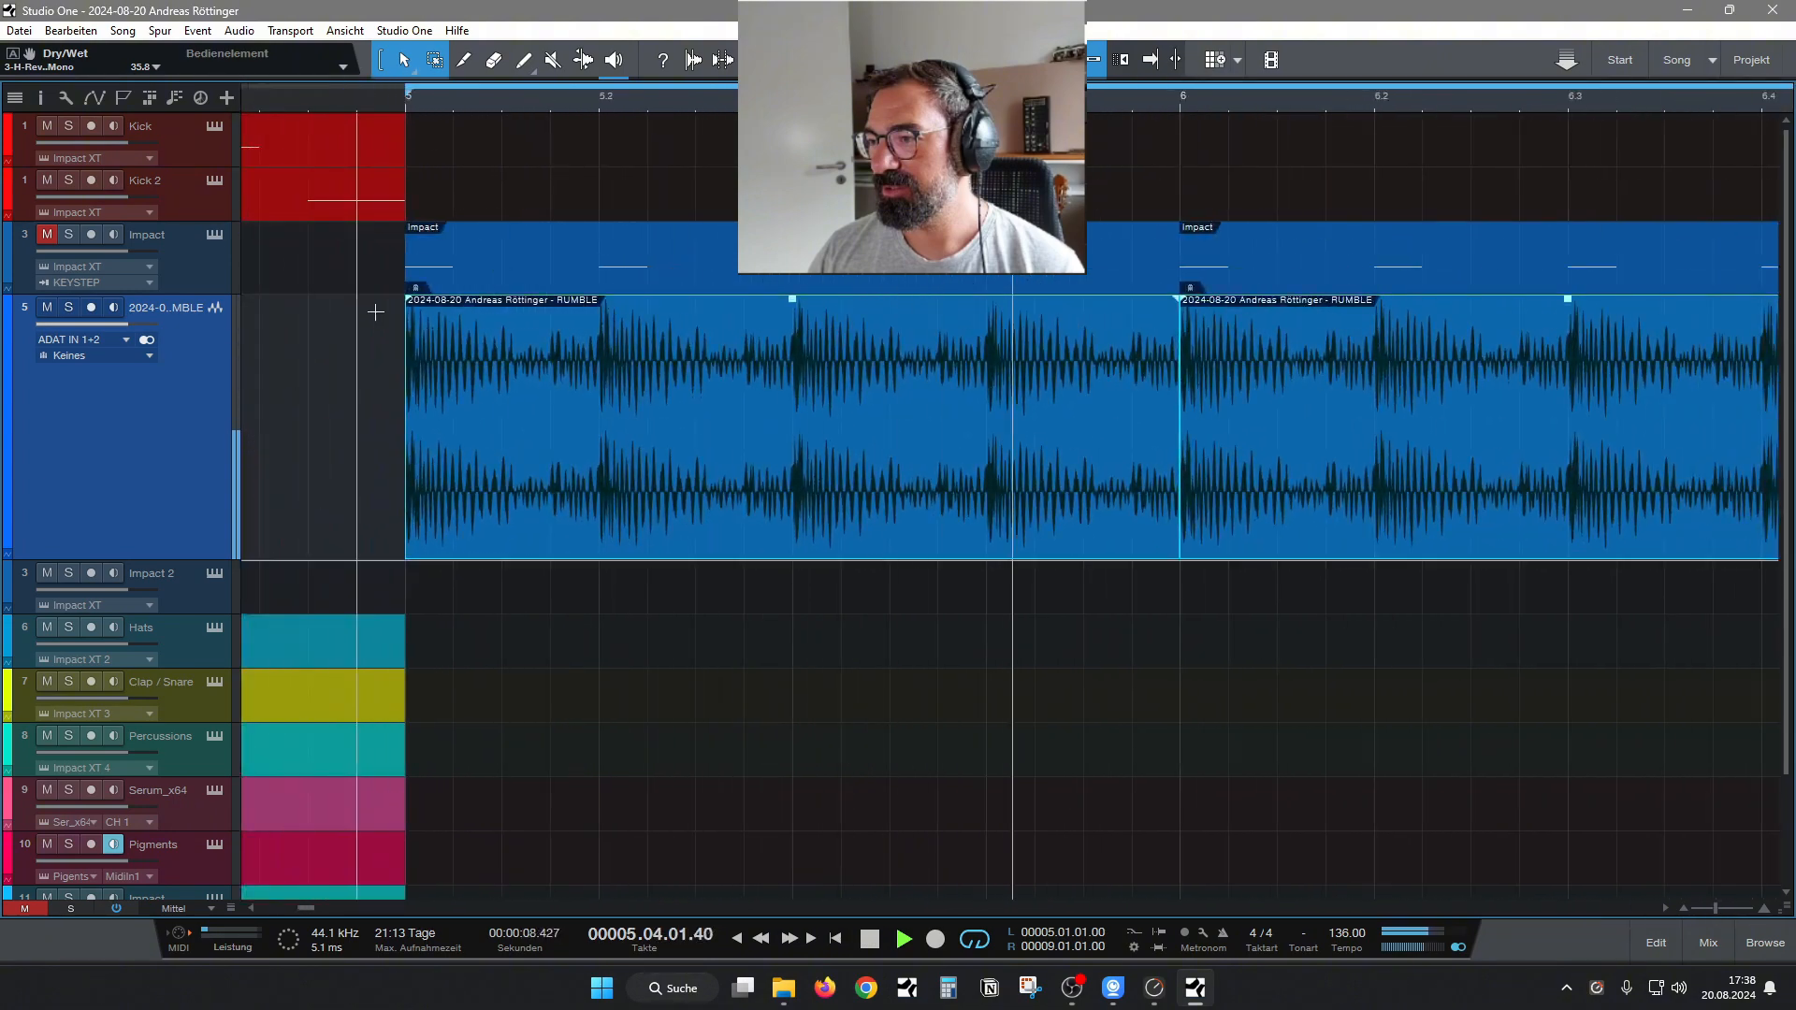
pyautogui.moveTo(716, 104); pyautogui.dragTo(655, 81)
pyautogui.moveTo(1605, 505); pyautogui.dragTo(1402, 535)
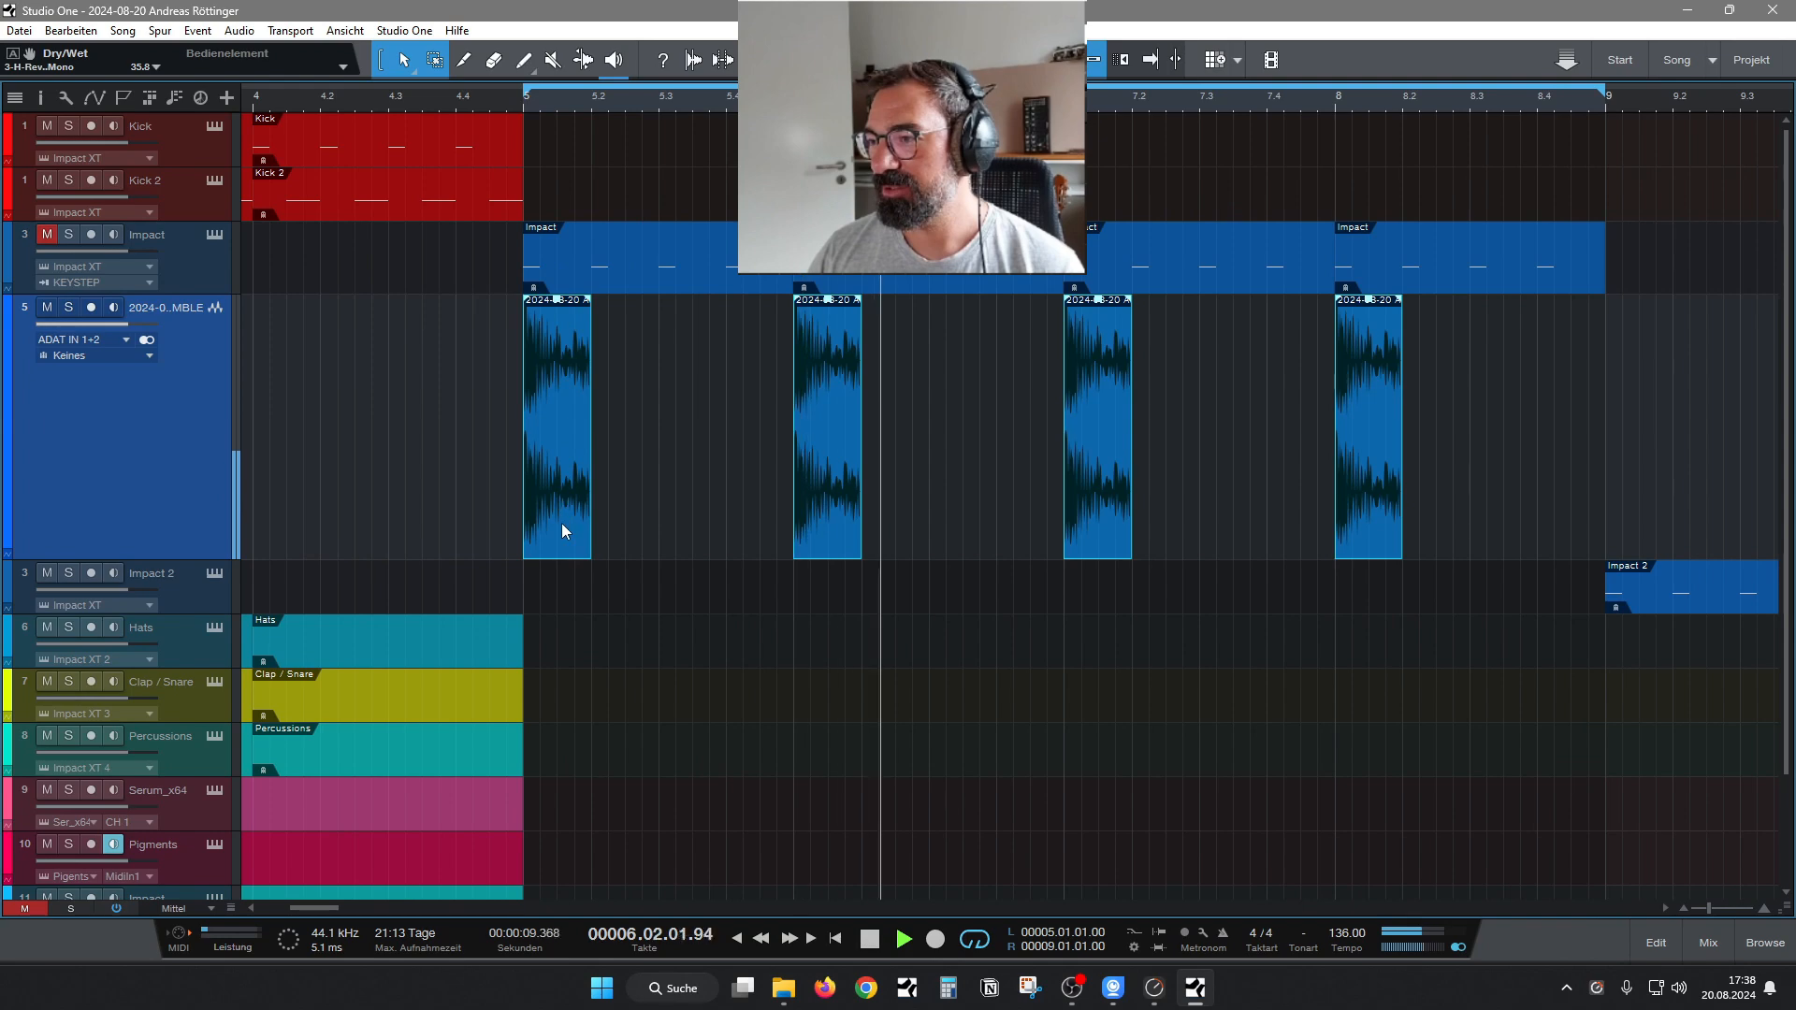
pyautogui.moveTo(562, 524); pyautogui.dragTo(627, 518)
pyautogui.moveTo(1585, 512); pyautogui.dragTo(698, 485)
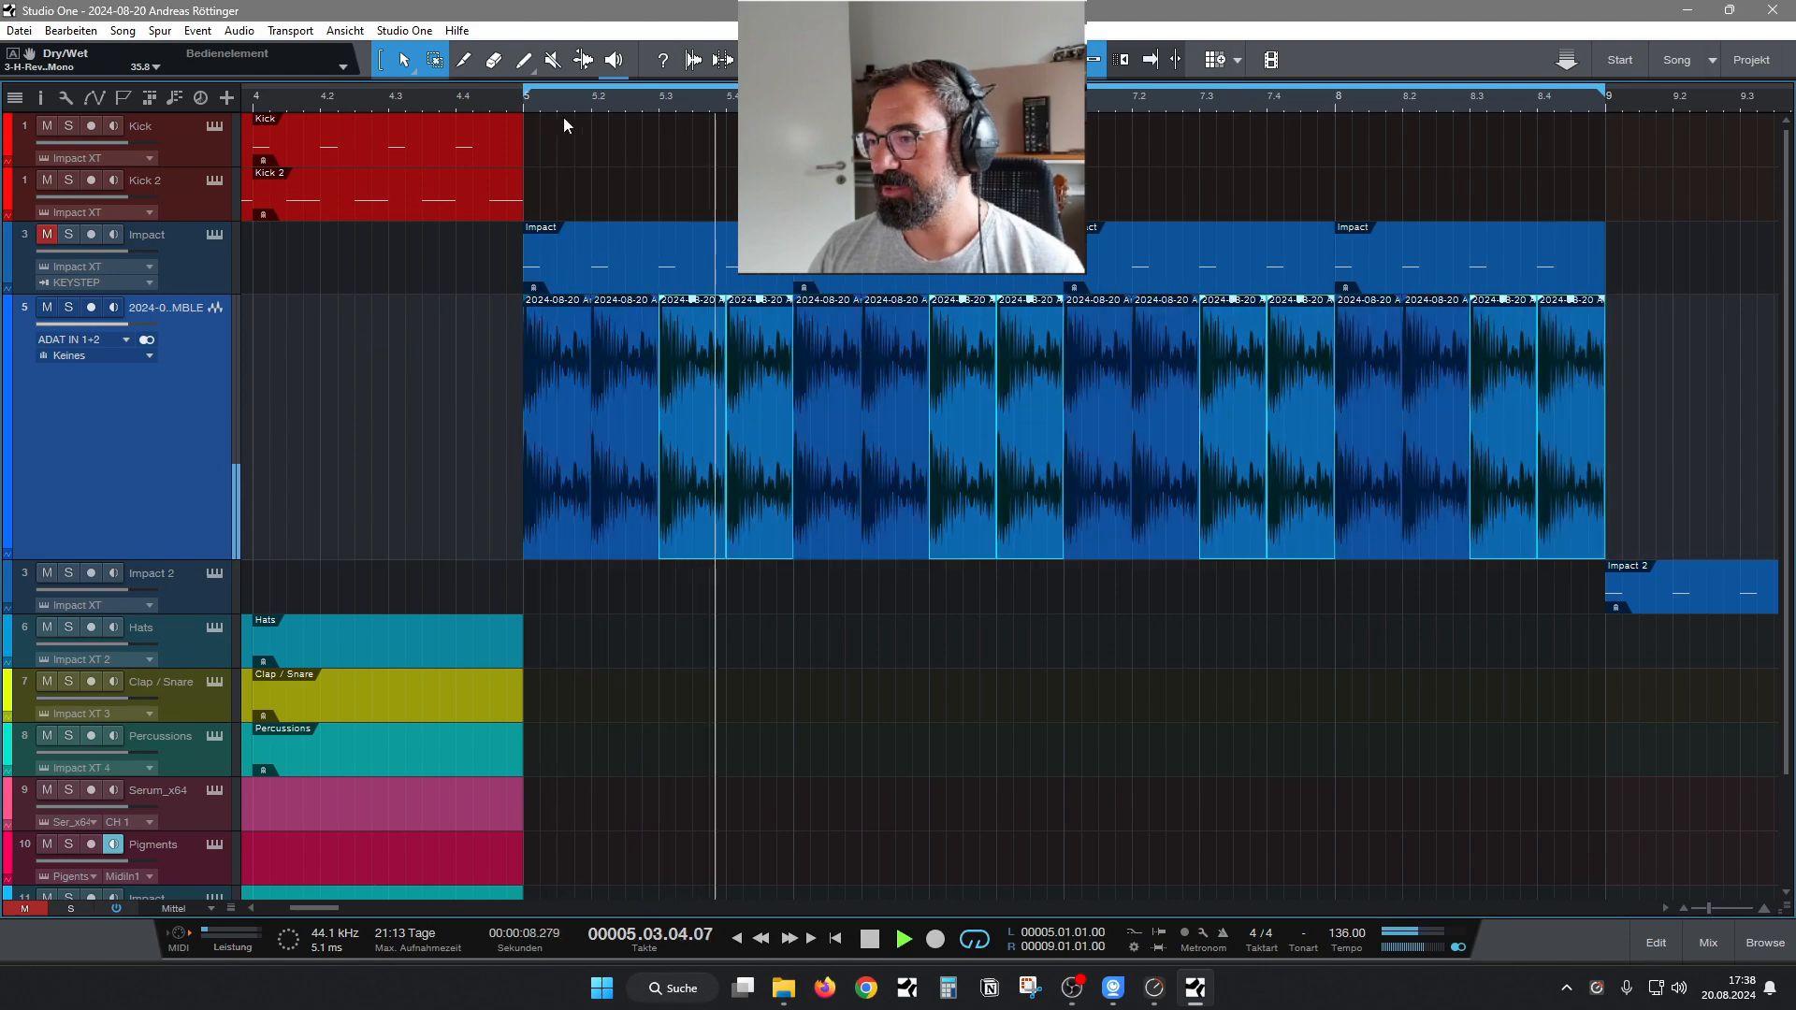
# Give all RUMBLE slices a curved fade-in of just under half a beat and a fade-out of 7.97 ms.
pyautogui.moveTo(565, 101); pyautogui.dragTo(528, 101)
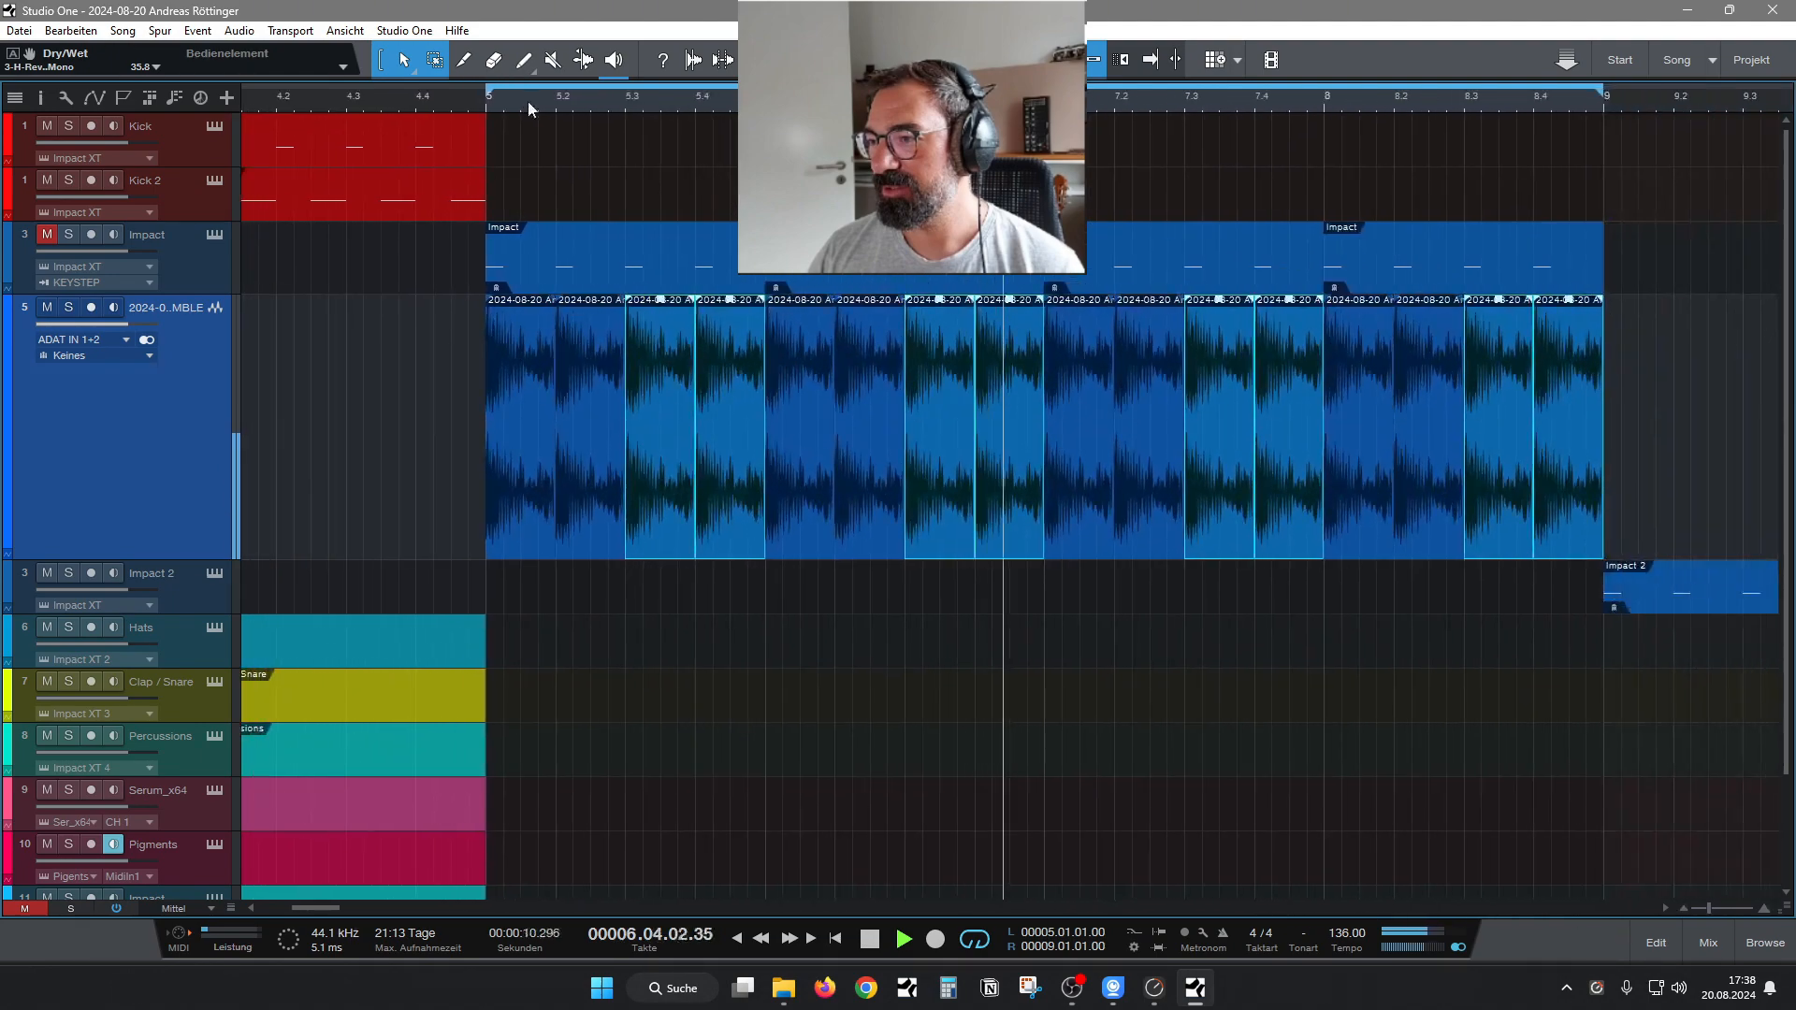
pyautogui.moveTo(1584, 521); pyautogui.dragTo(489, 412)
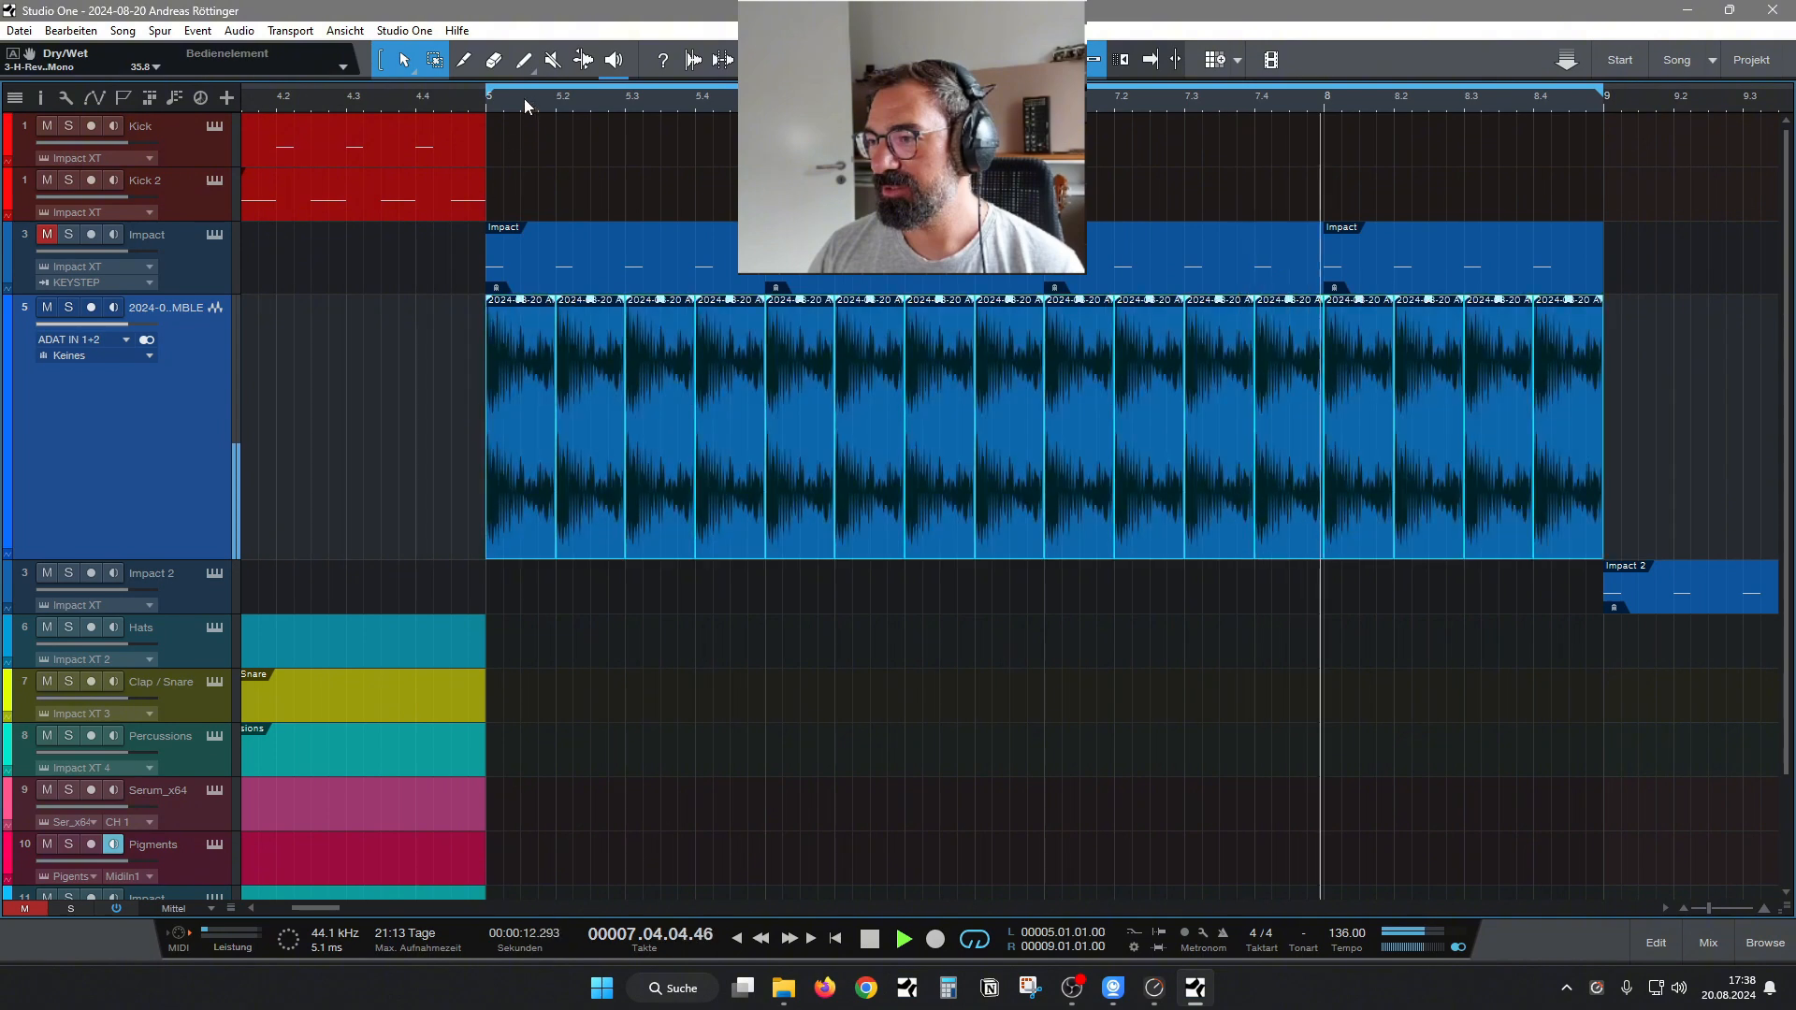
pyautogui.moveTo(525, 100); pyautogui.dragTo(570, 155)
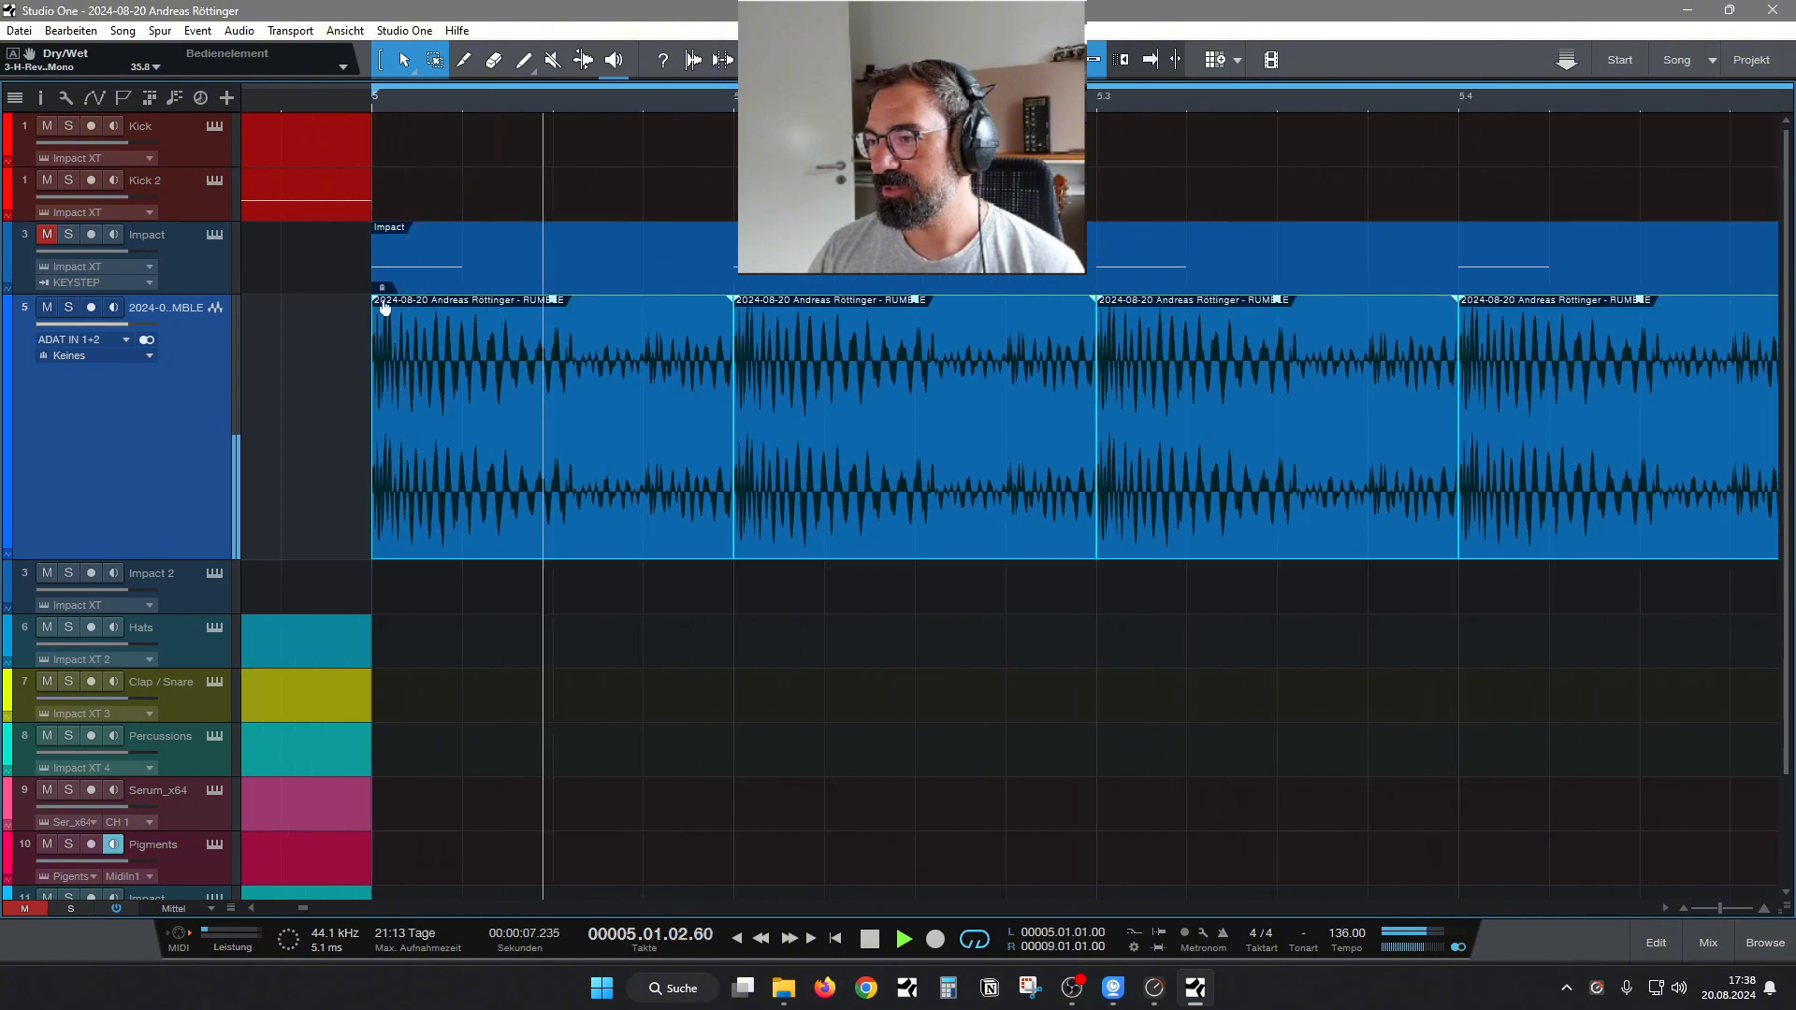
pyautogui.moveTo(384, 307); pyautogui.dragTo(529, 301)
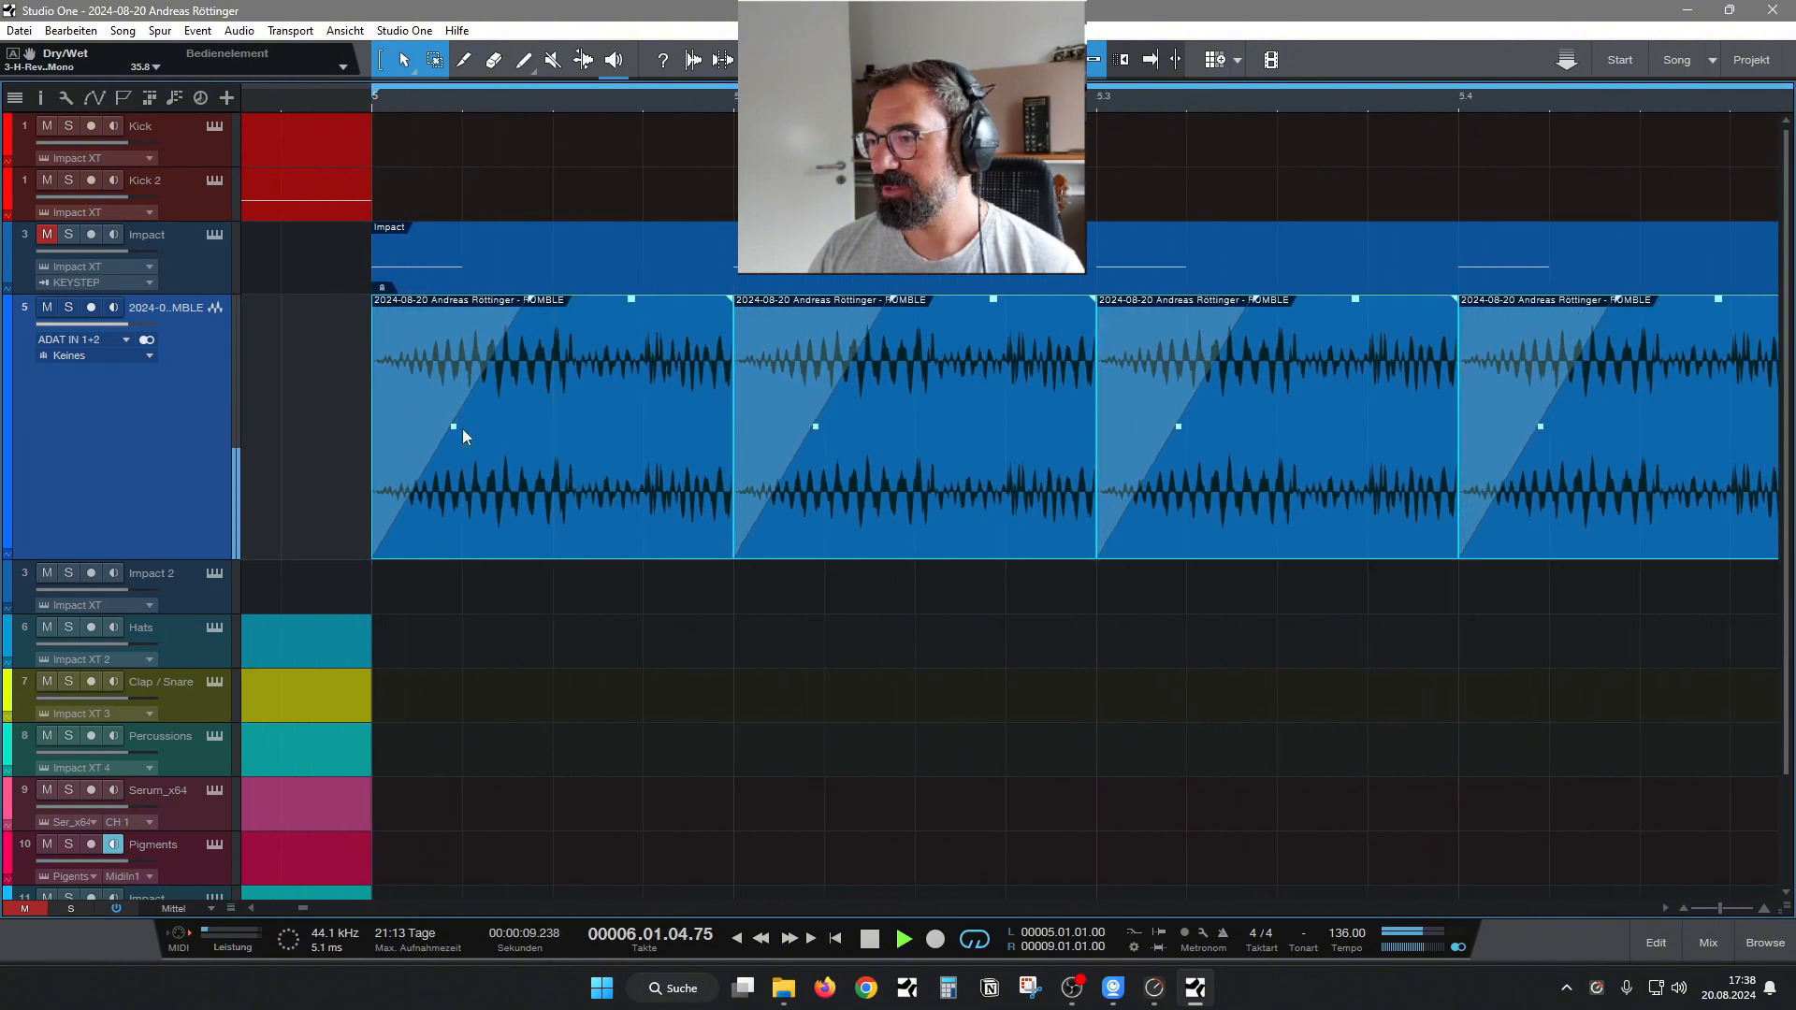
pyautogui.moveTo(462, 435); pyautogui.dragTo(485, 472)
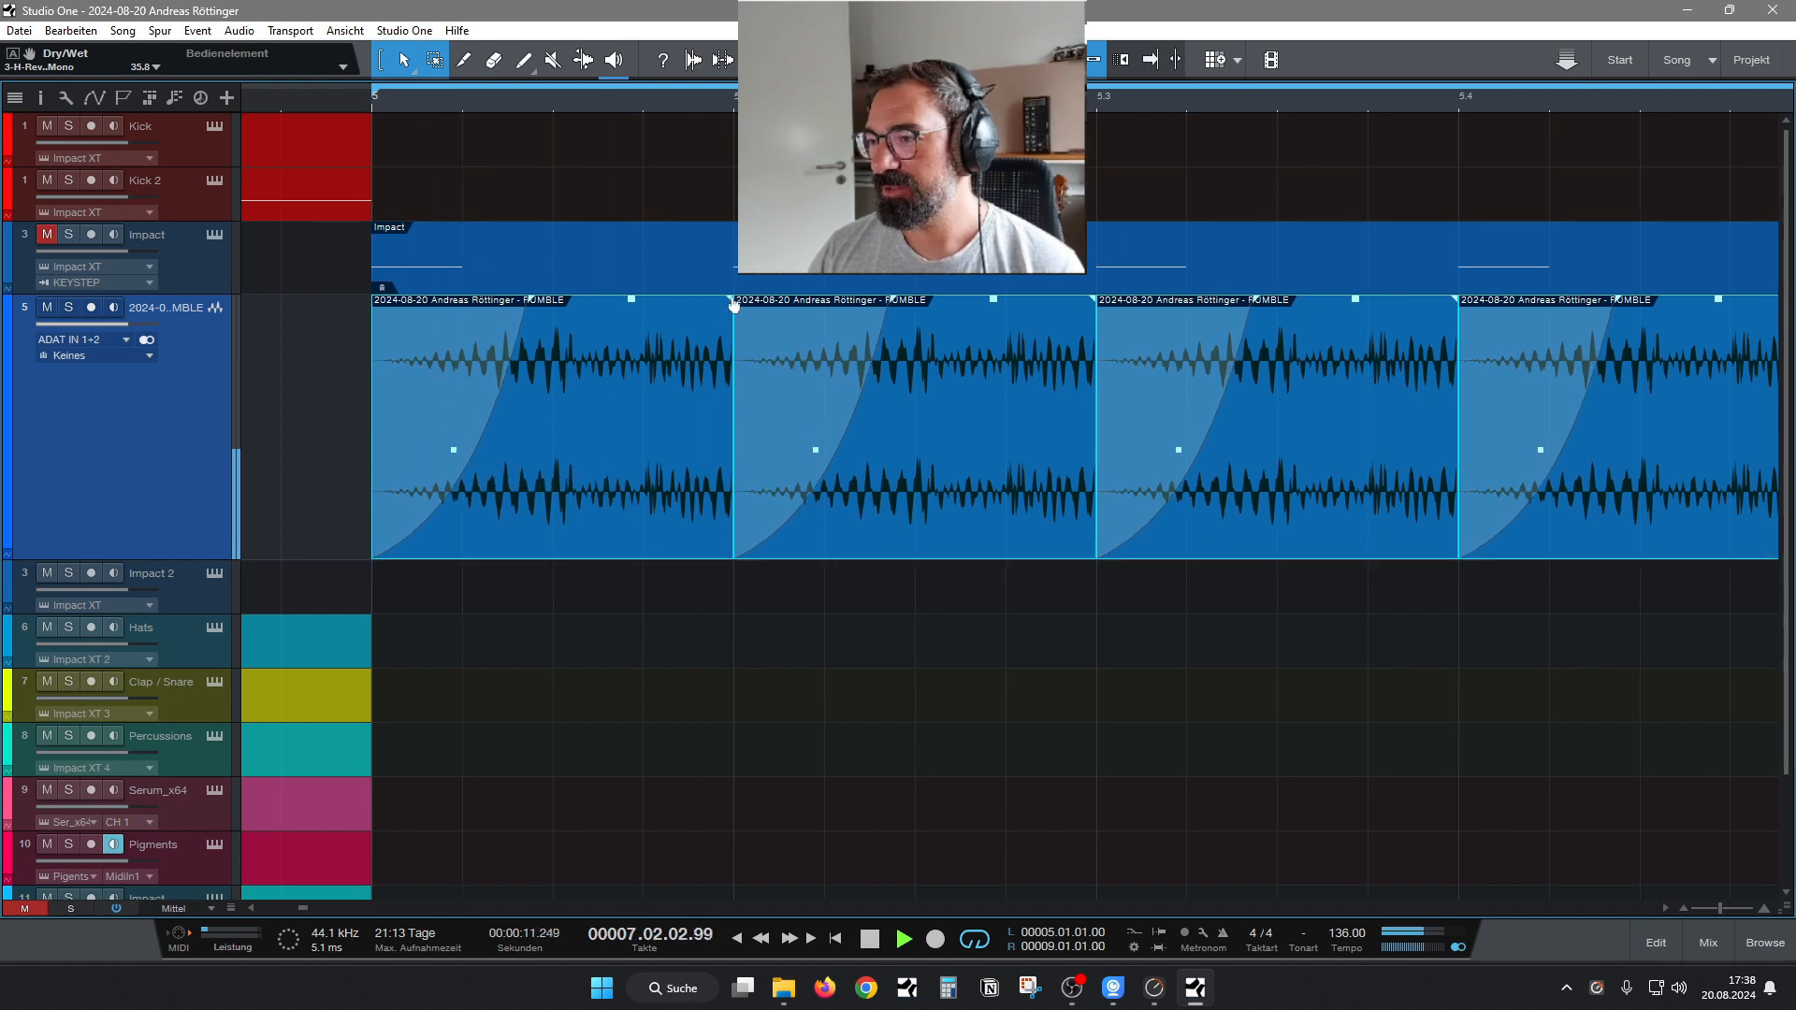
pyautogui.moveTo(734, 304); pyautogui.dragTo(727, 304)
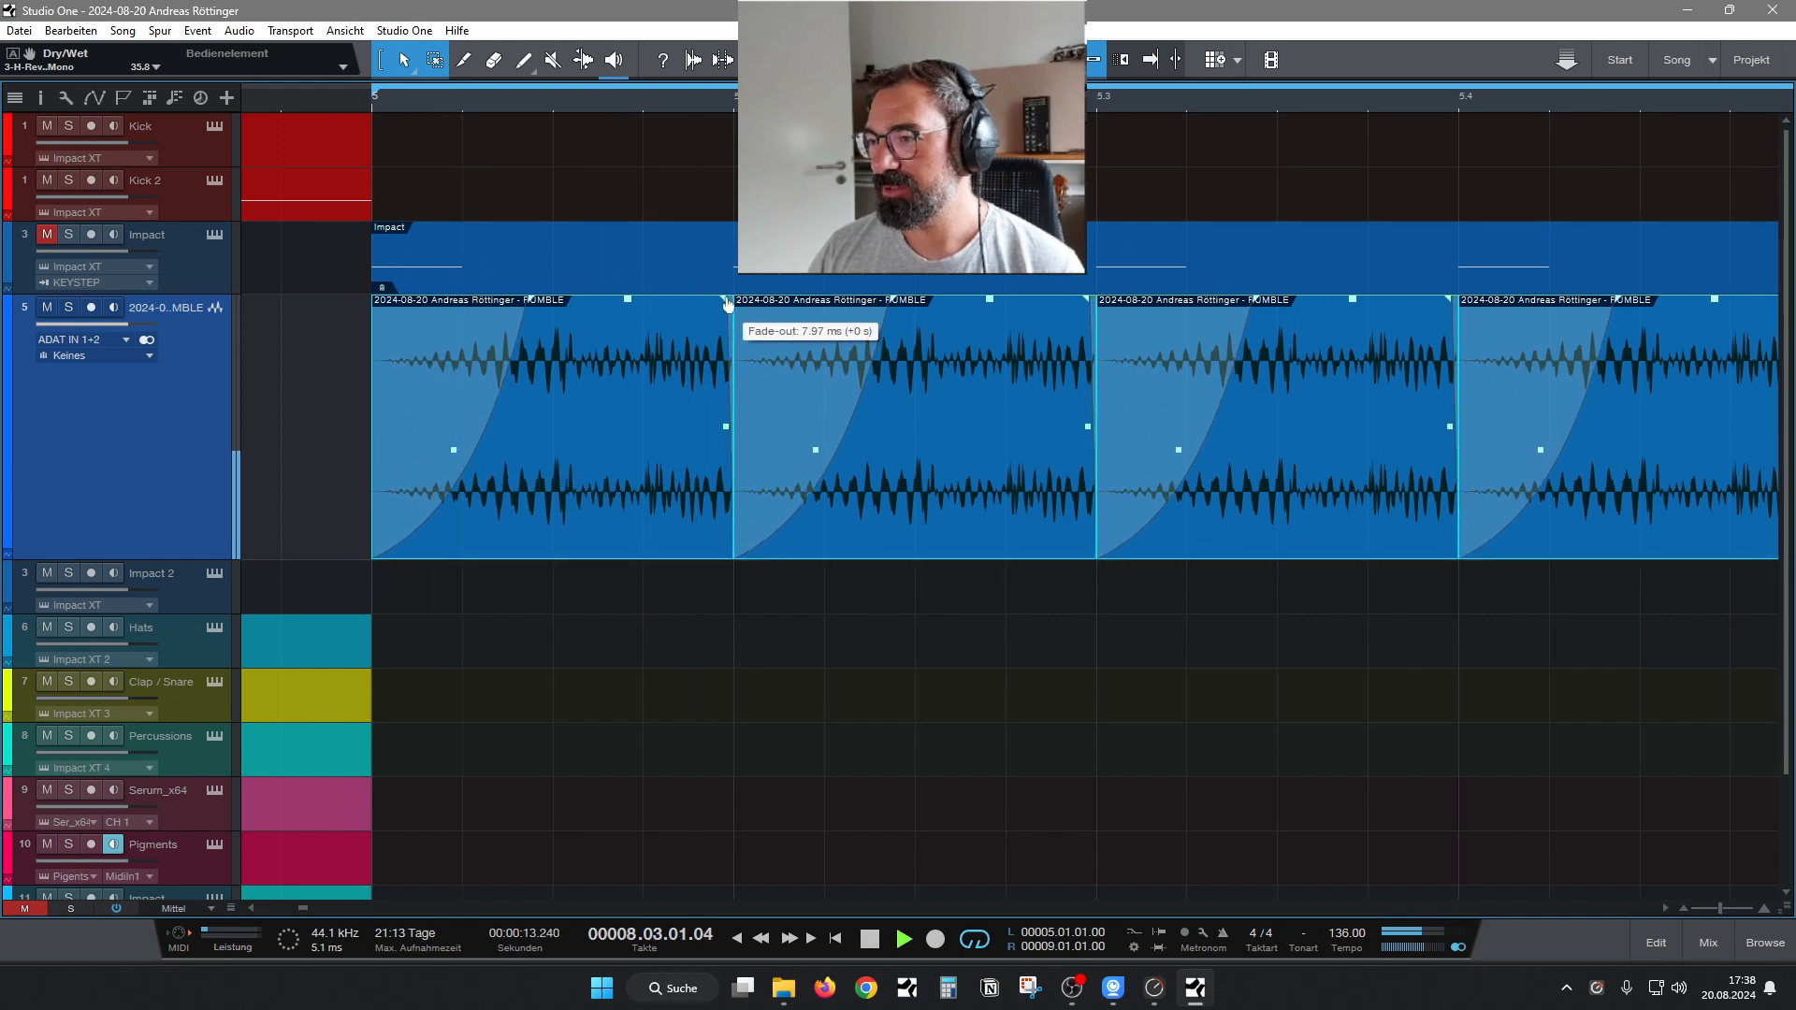
# Unmute the Impact track and slip the audio inside the RUMBLE slices slightly earlier against the kick.
pyautogui.click(49, 234)
pyautogui.press('space')
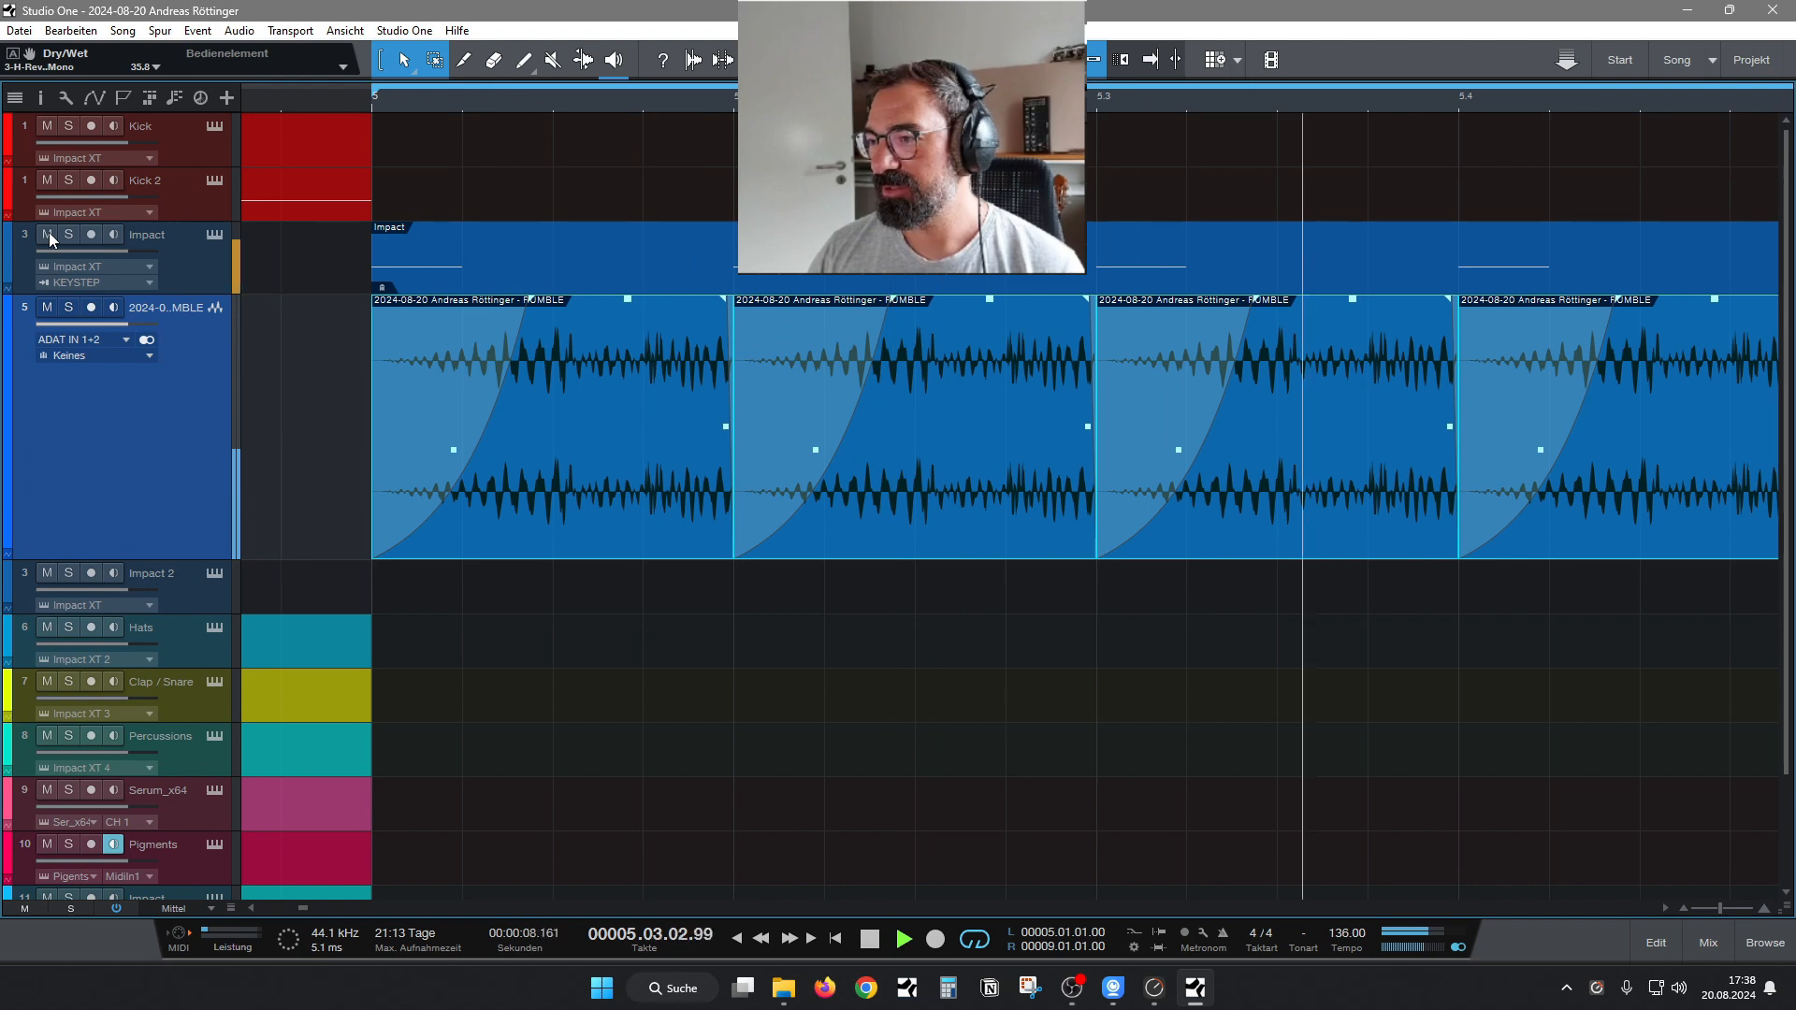
pyautogui.moveTo(584, 474); pyautogui.dragTo(475, 491)
pyautogui.moveTo(595, 459)
pyautogui.mouseDown()
pyautogui.moveTo(516, 482)
pyautogui.moveTo(569, 476)
pyautogui.mouseUp()
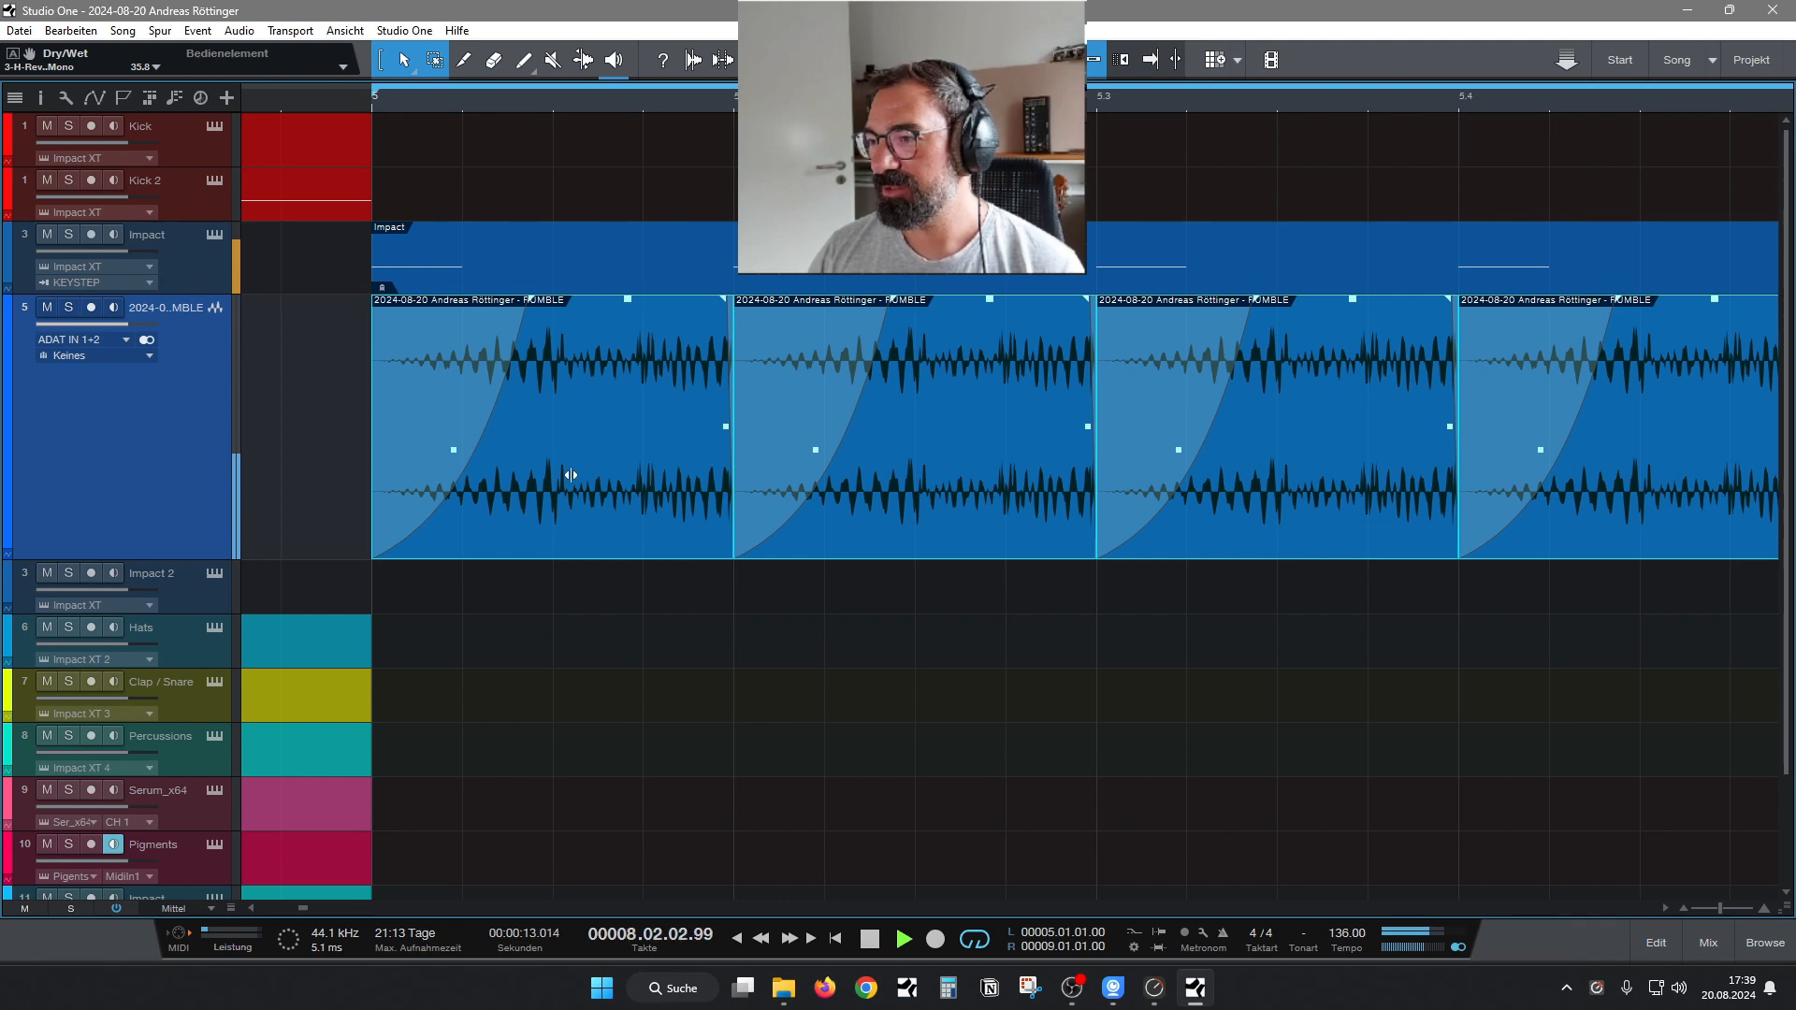
# Add a new bus channel to the mixer and name it KICKSUM 2.
pyautogui.click(1709, 943)
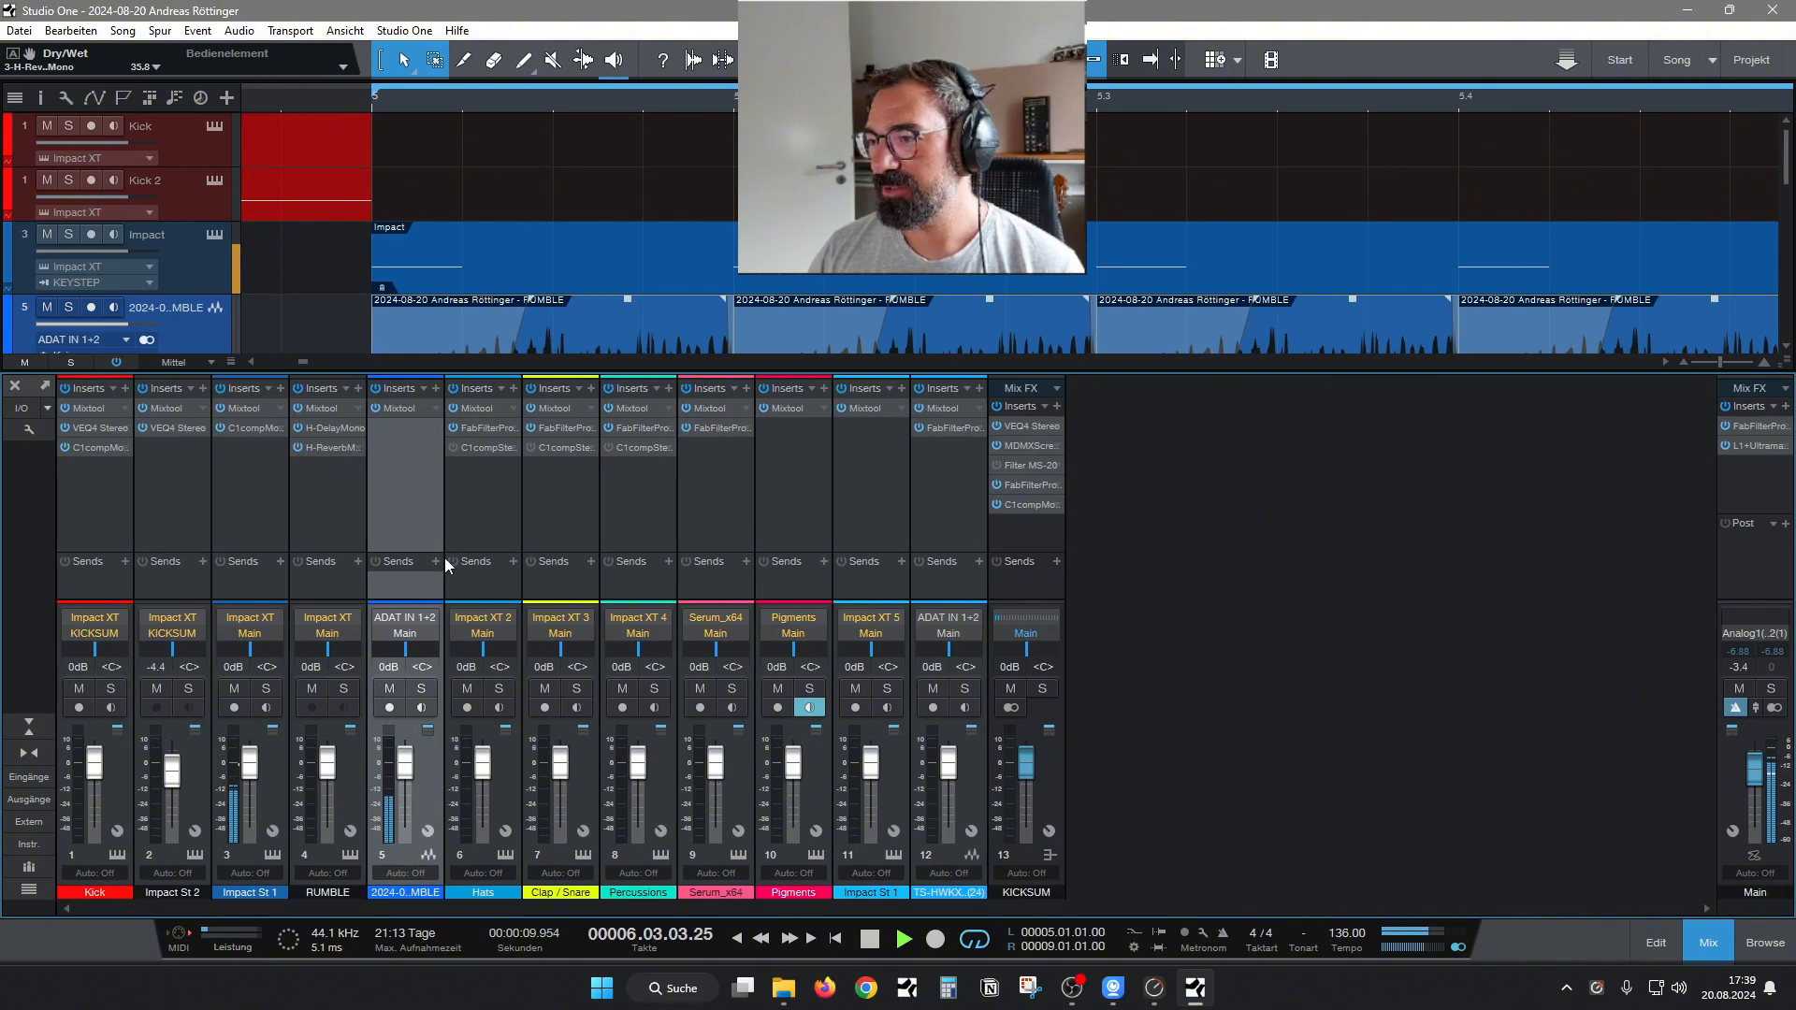
pyautogui.rightClick(1101, 806)
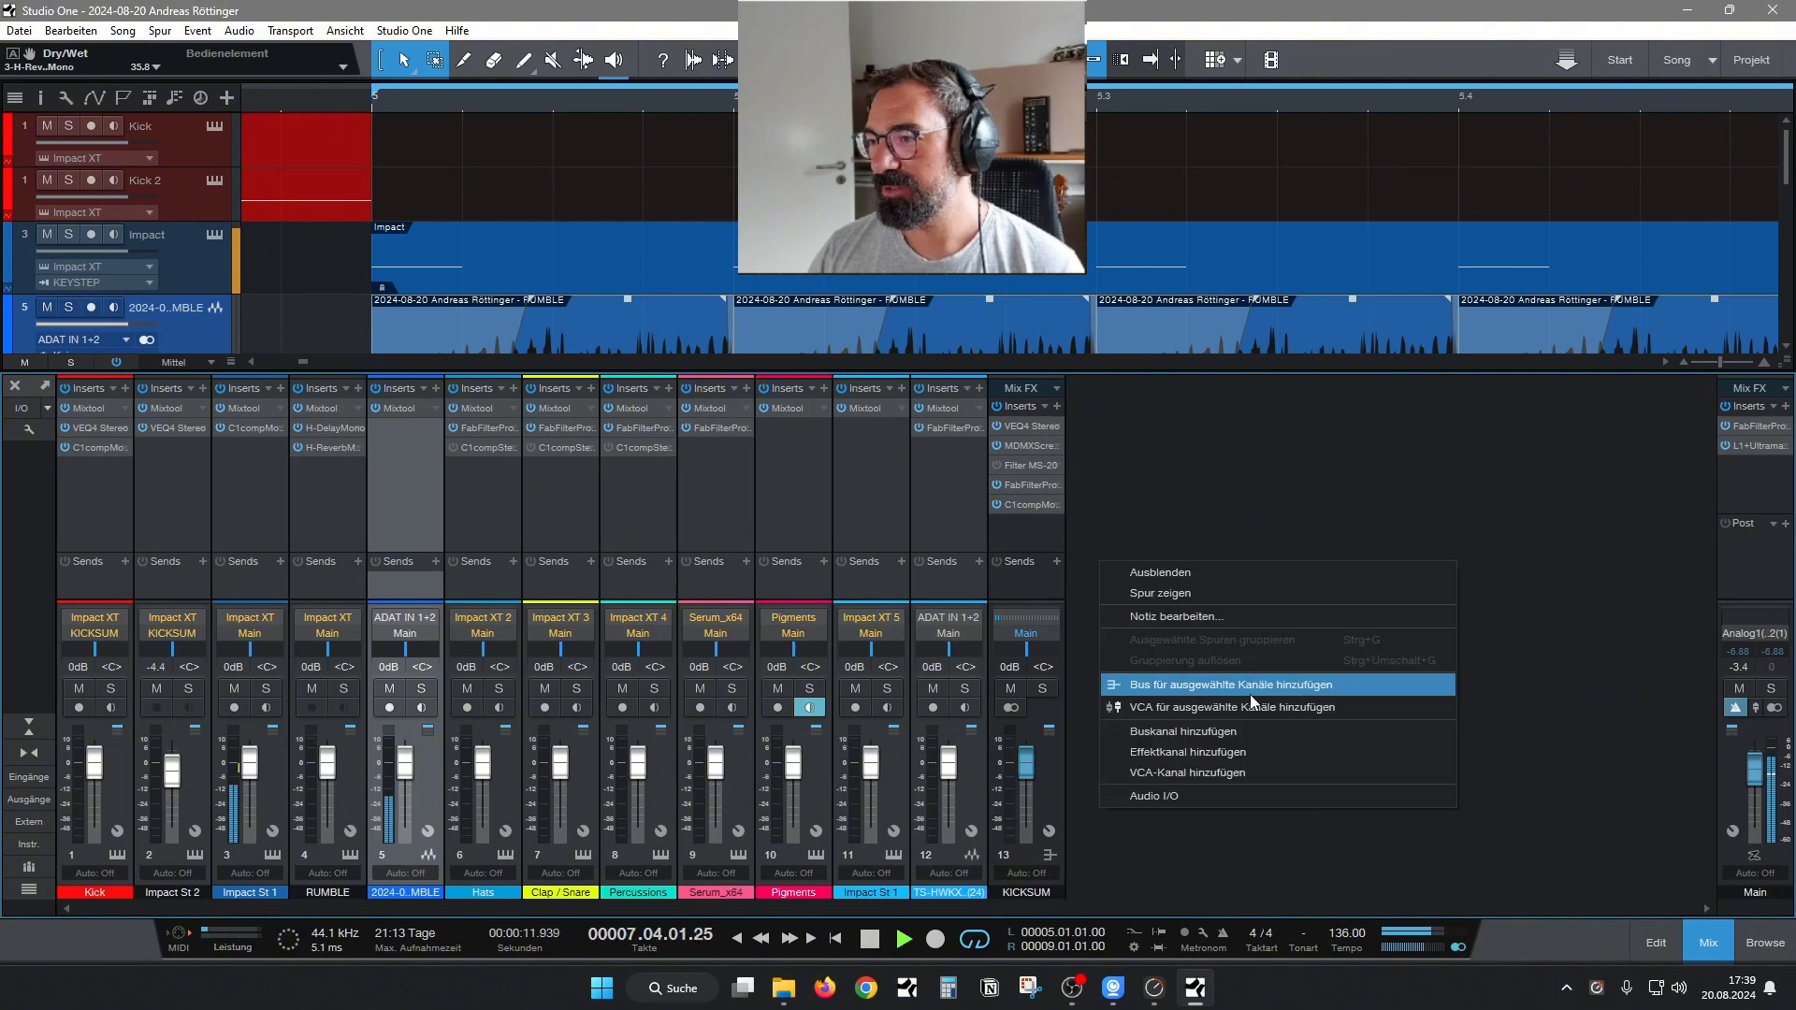
pyautogui.click(1220, 731)
pyautogui.doubleClick(1123, 894)
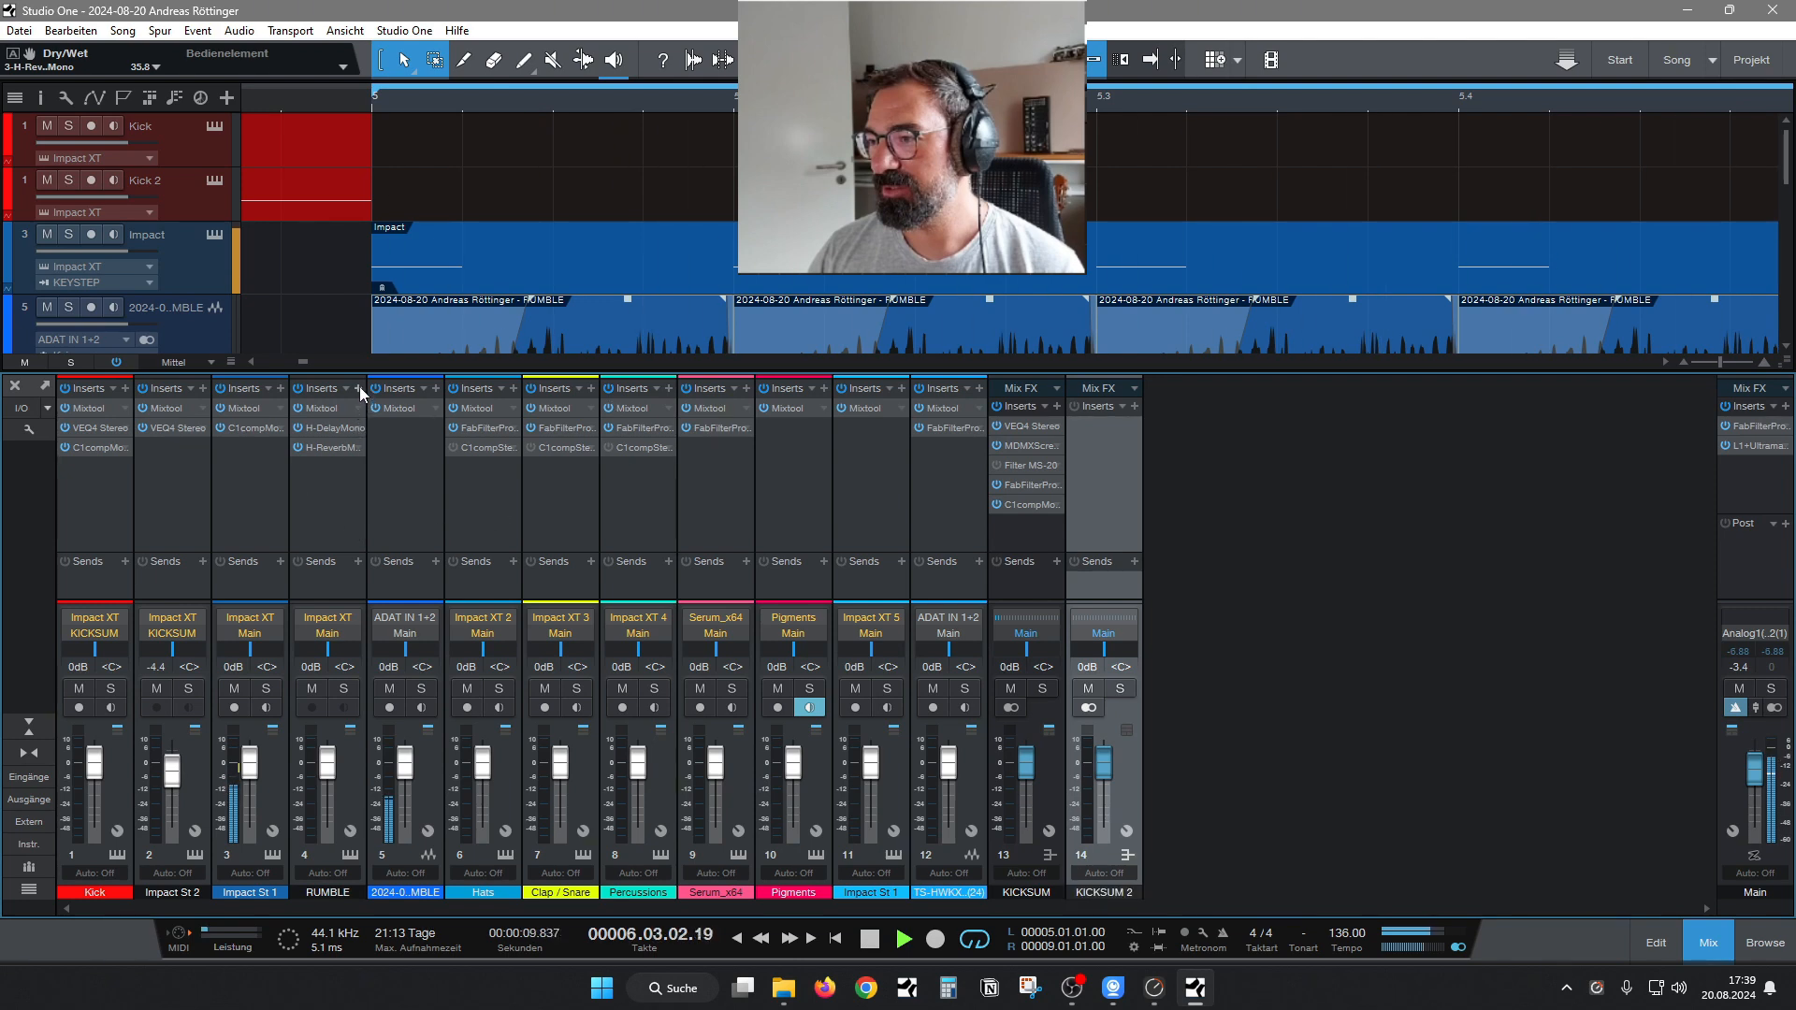
# Insert MetaFilter Mono on the recorded RUMBLE audio channel and set its low-pass cutoff frequency to about 148.5.
pyautogui.click(436, 389)
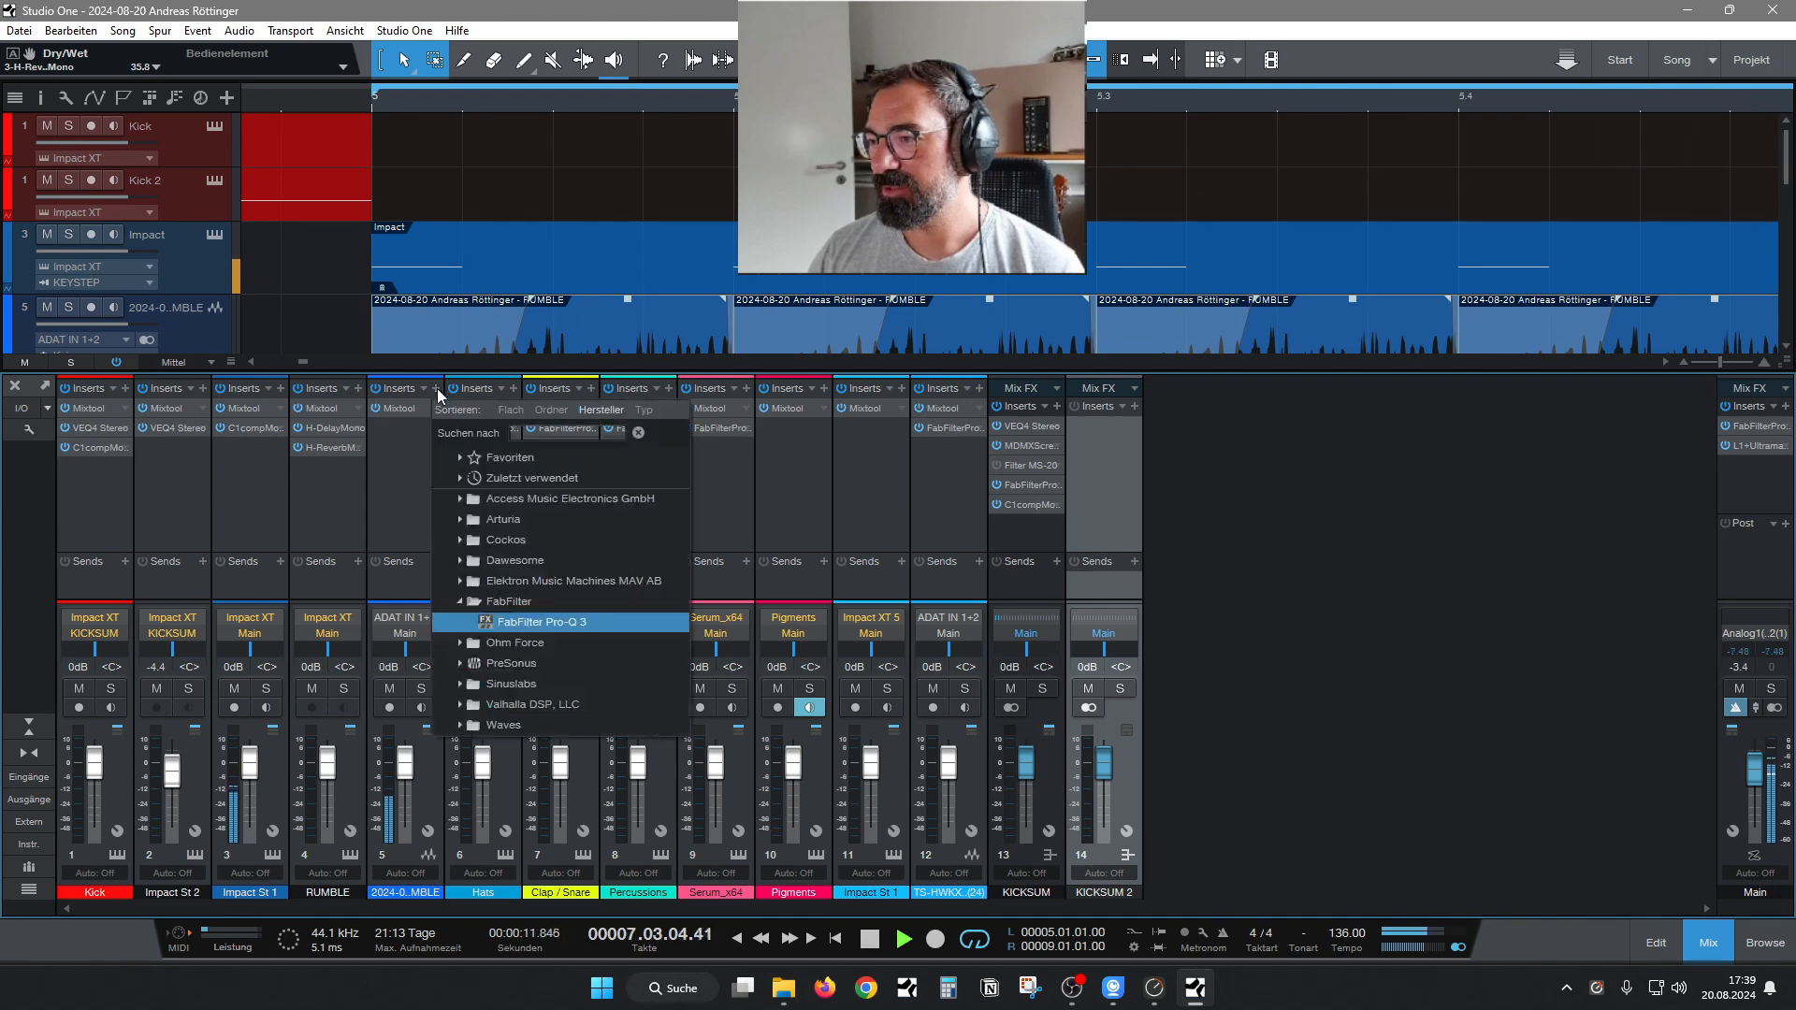
pyautogui.write('m')
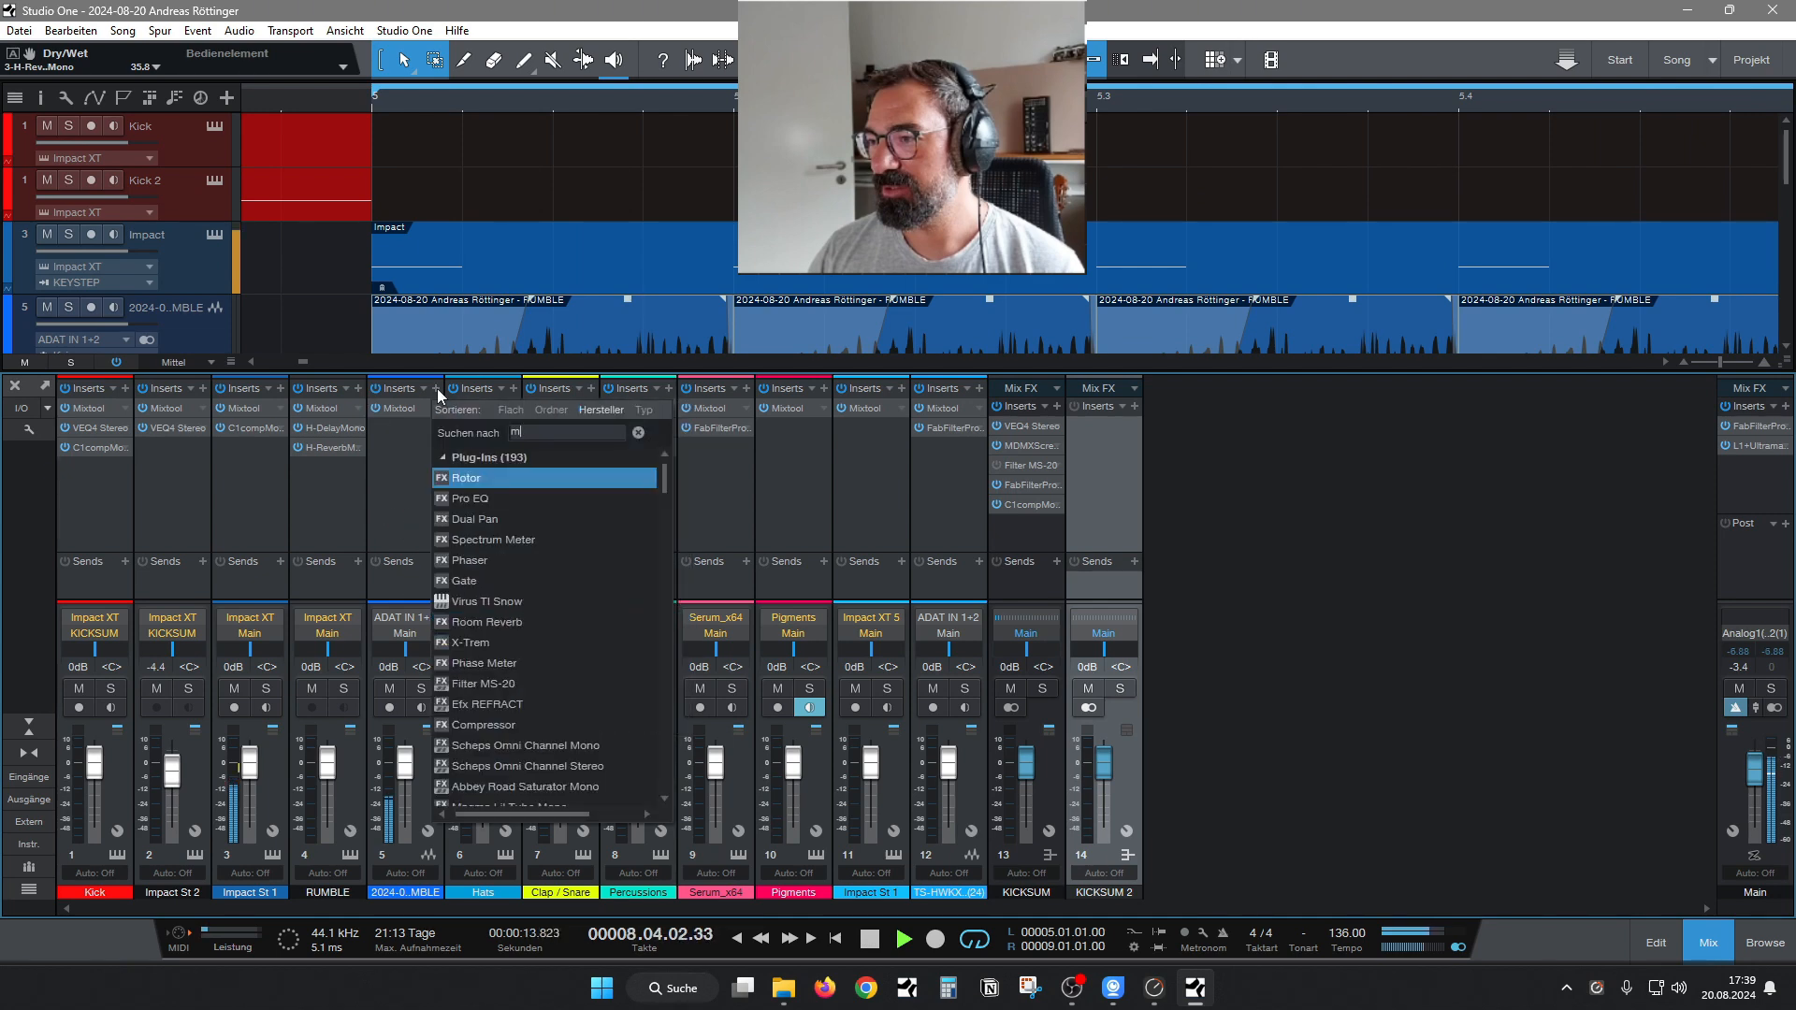
pyautogui.write('eta')
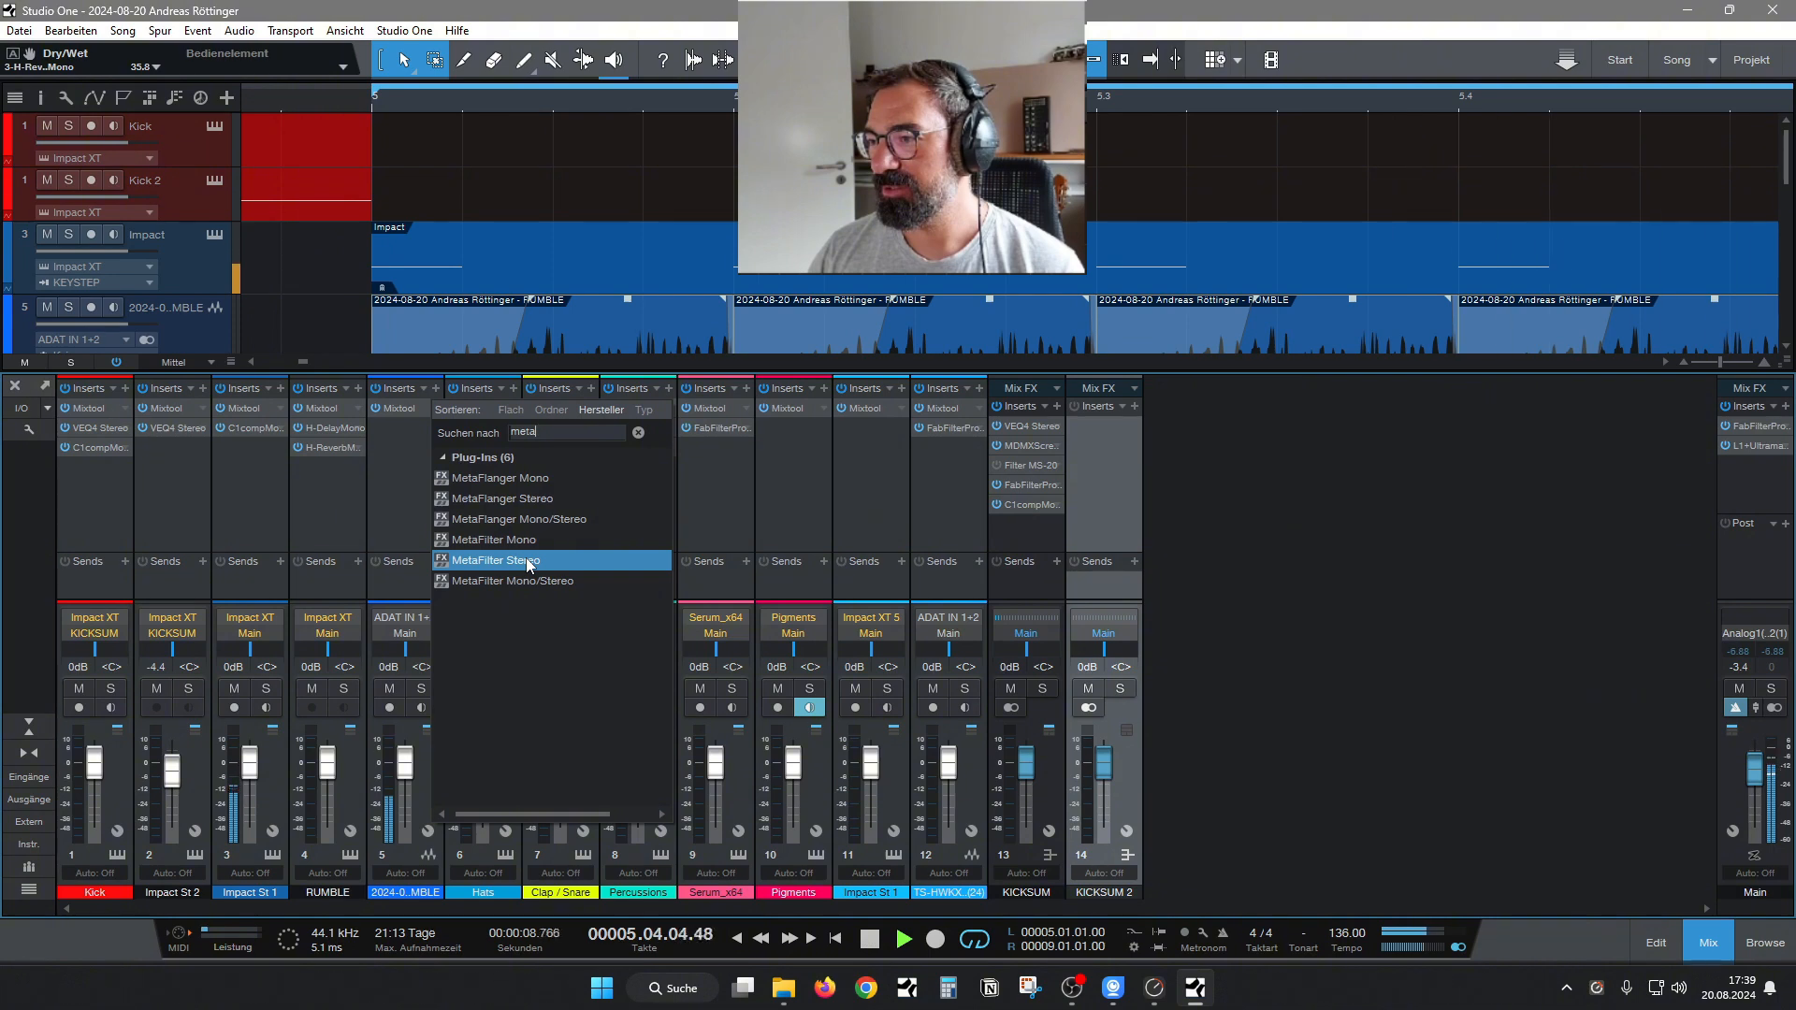
pyautogui.click(527, 560)
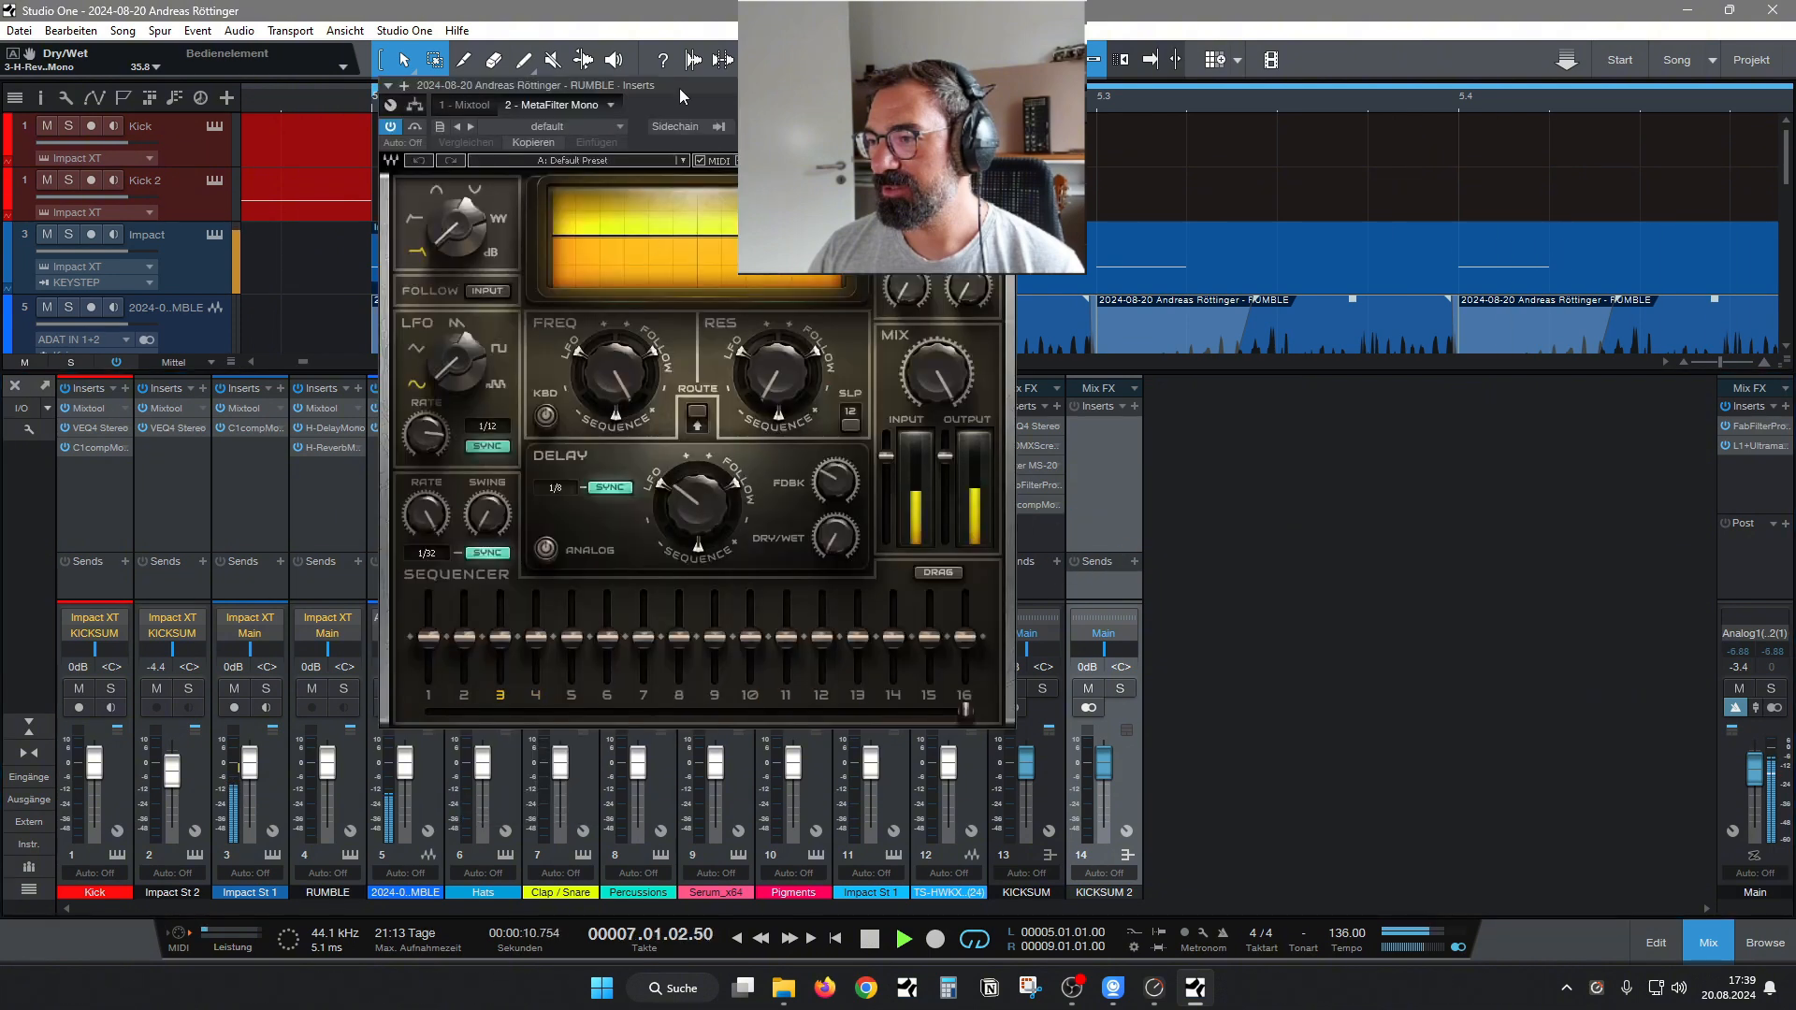
pyautogui.moveTo(679, 88); pyautogui.dragTo(490, 183)
pyautogui.moveTo(423, 452); pyautogui.dragTo(423, 566)
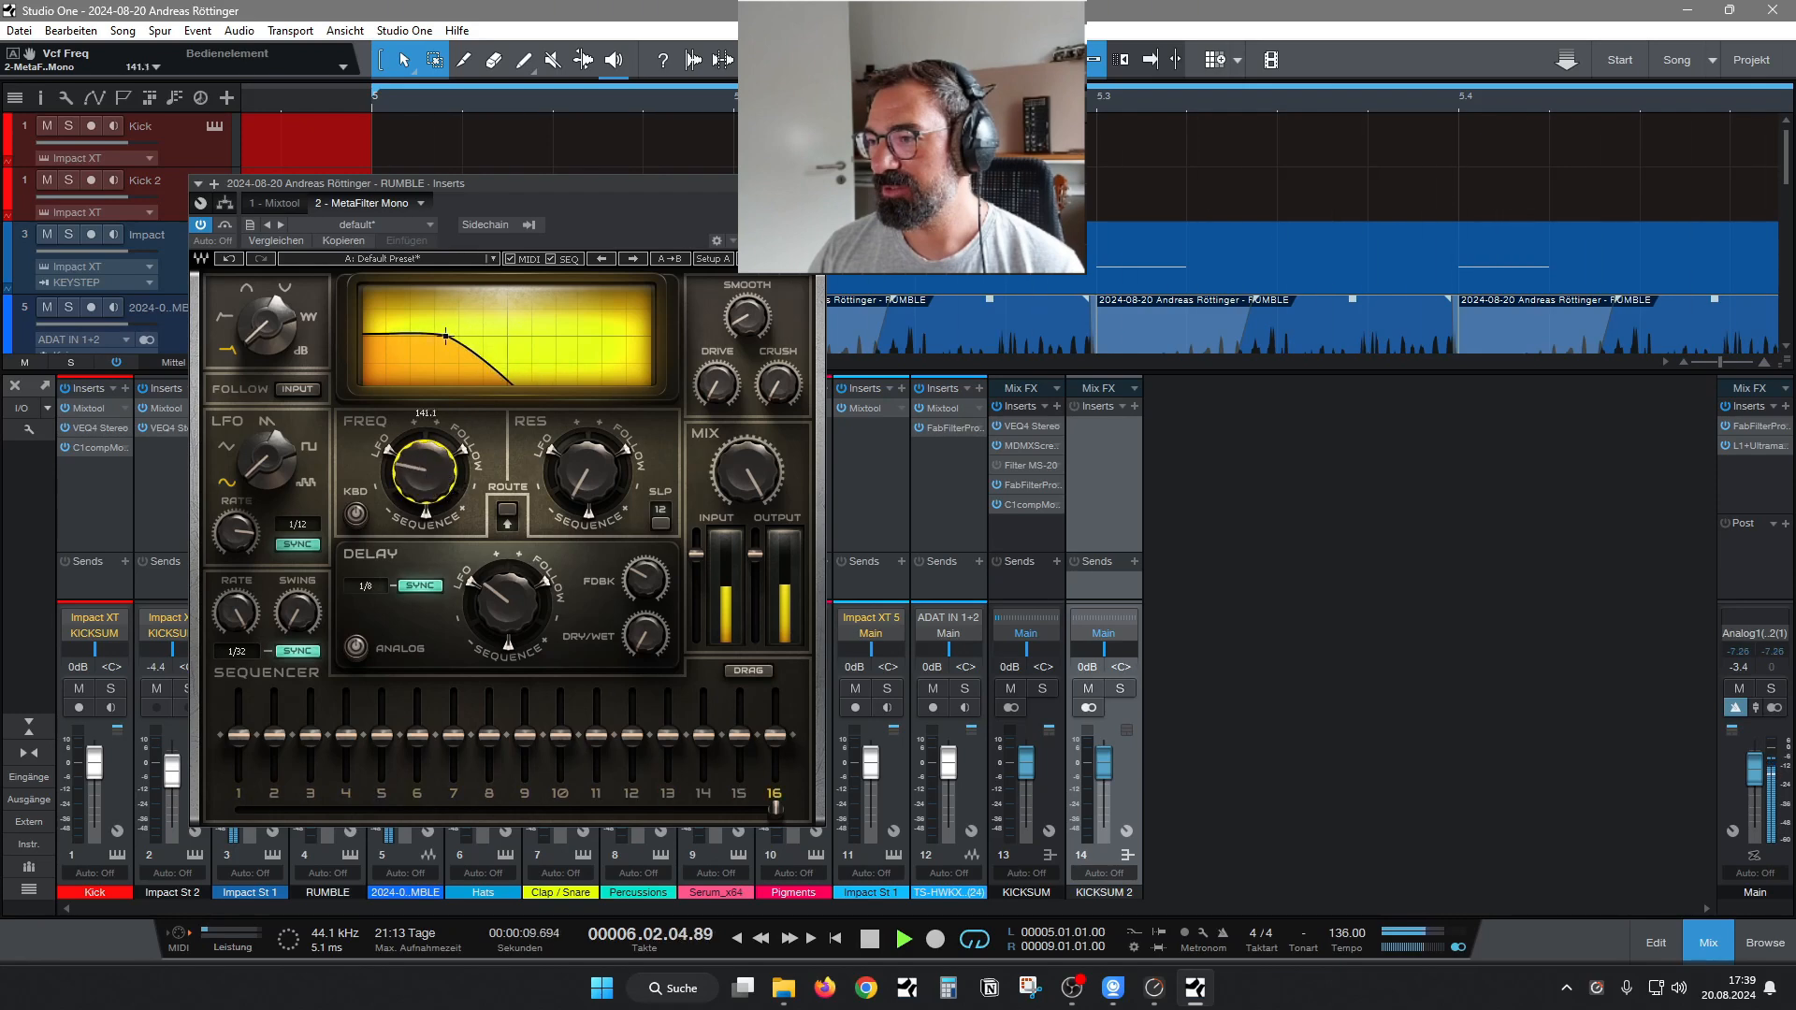
pyautogui.moveTo(423, 481); pyautogui.dragTo(424, 475)
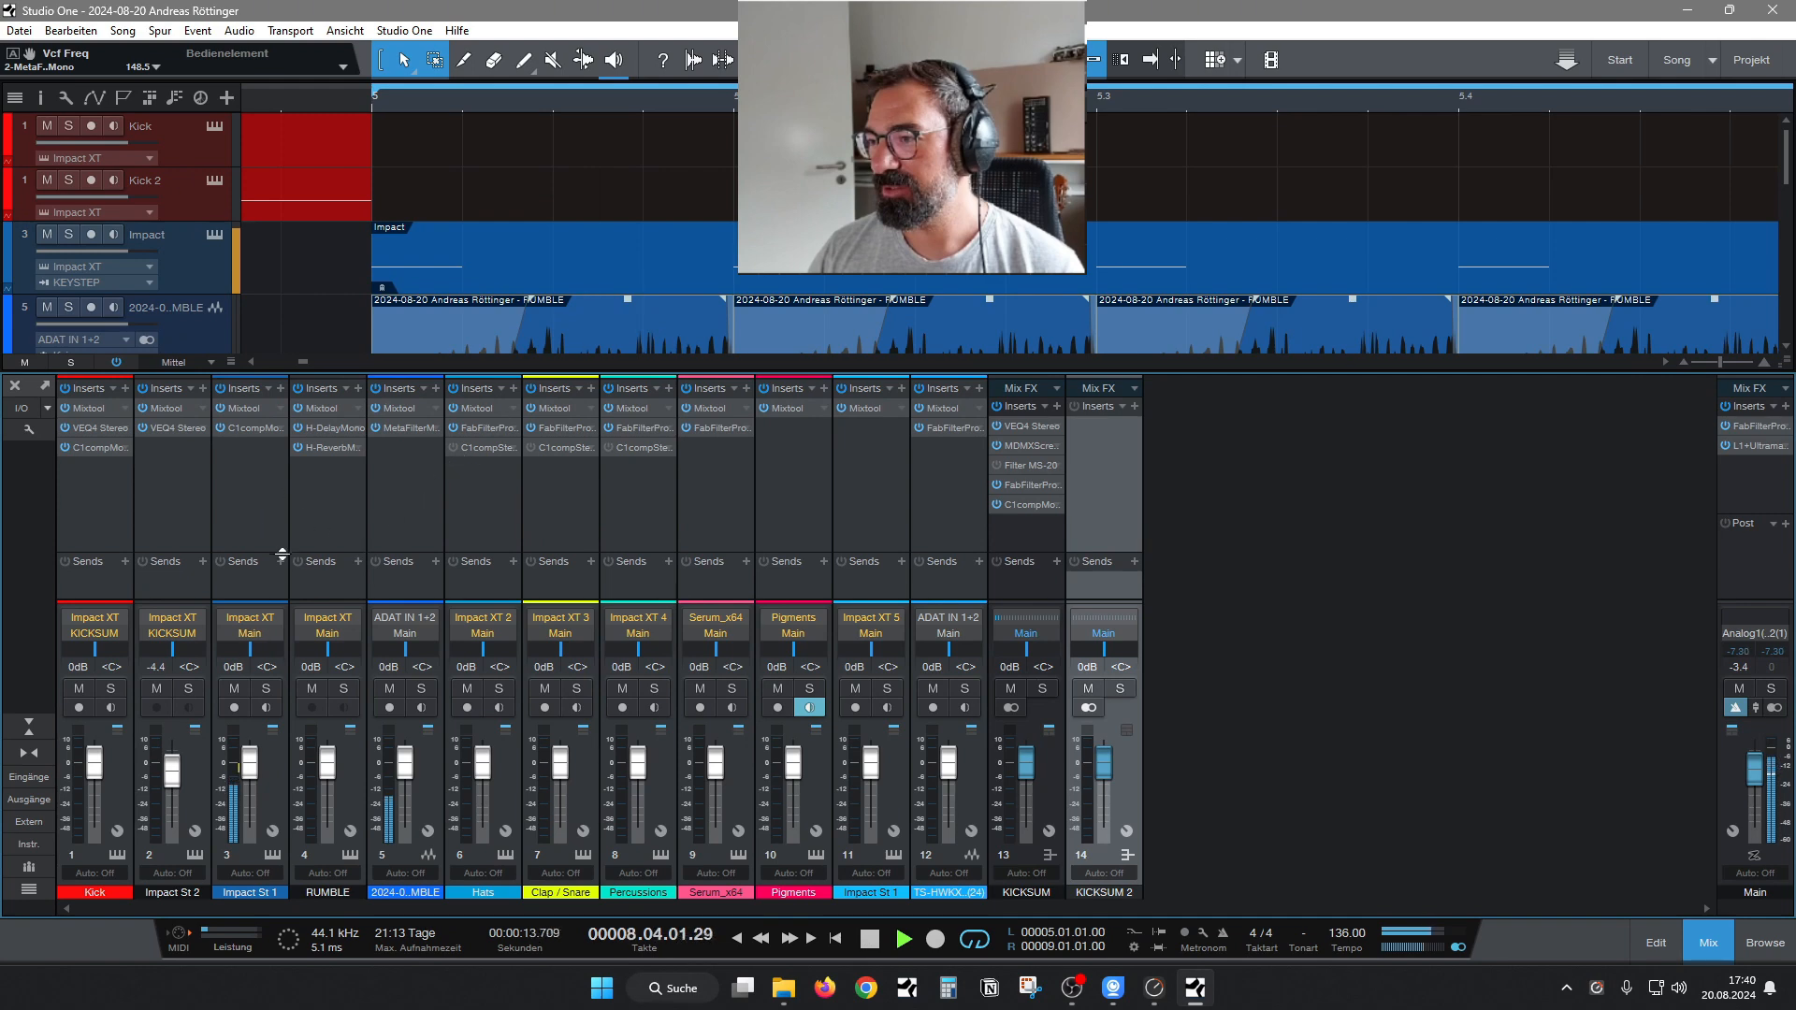
# Route the outputs of the Impact St 1 channel and the recorded RUMBLE audio channel to KICKSUM 2.
pyautogui.click(255, 635)
pyautogui.click(374, 686)
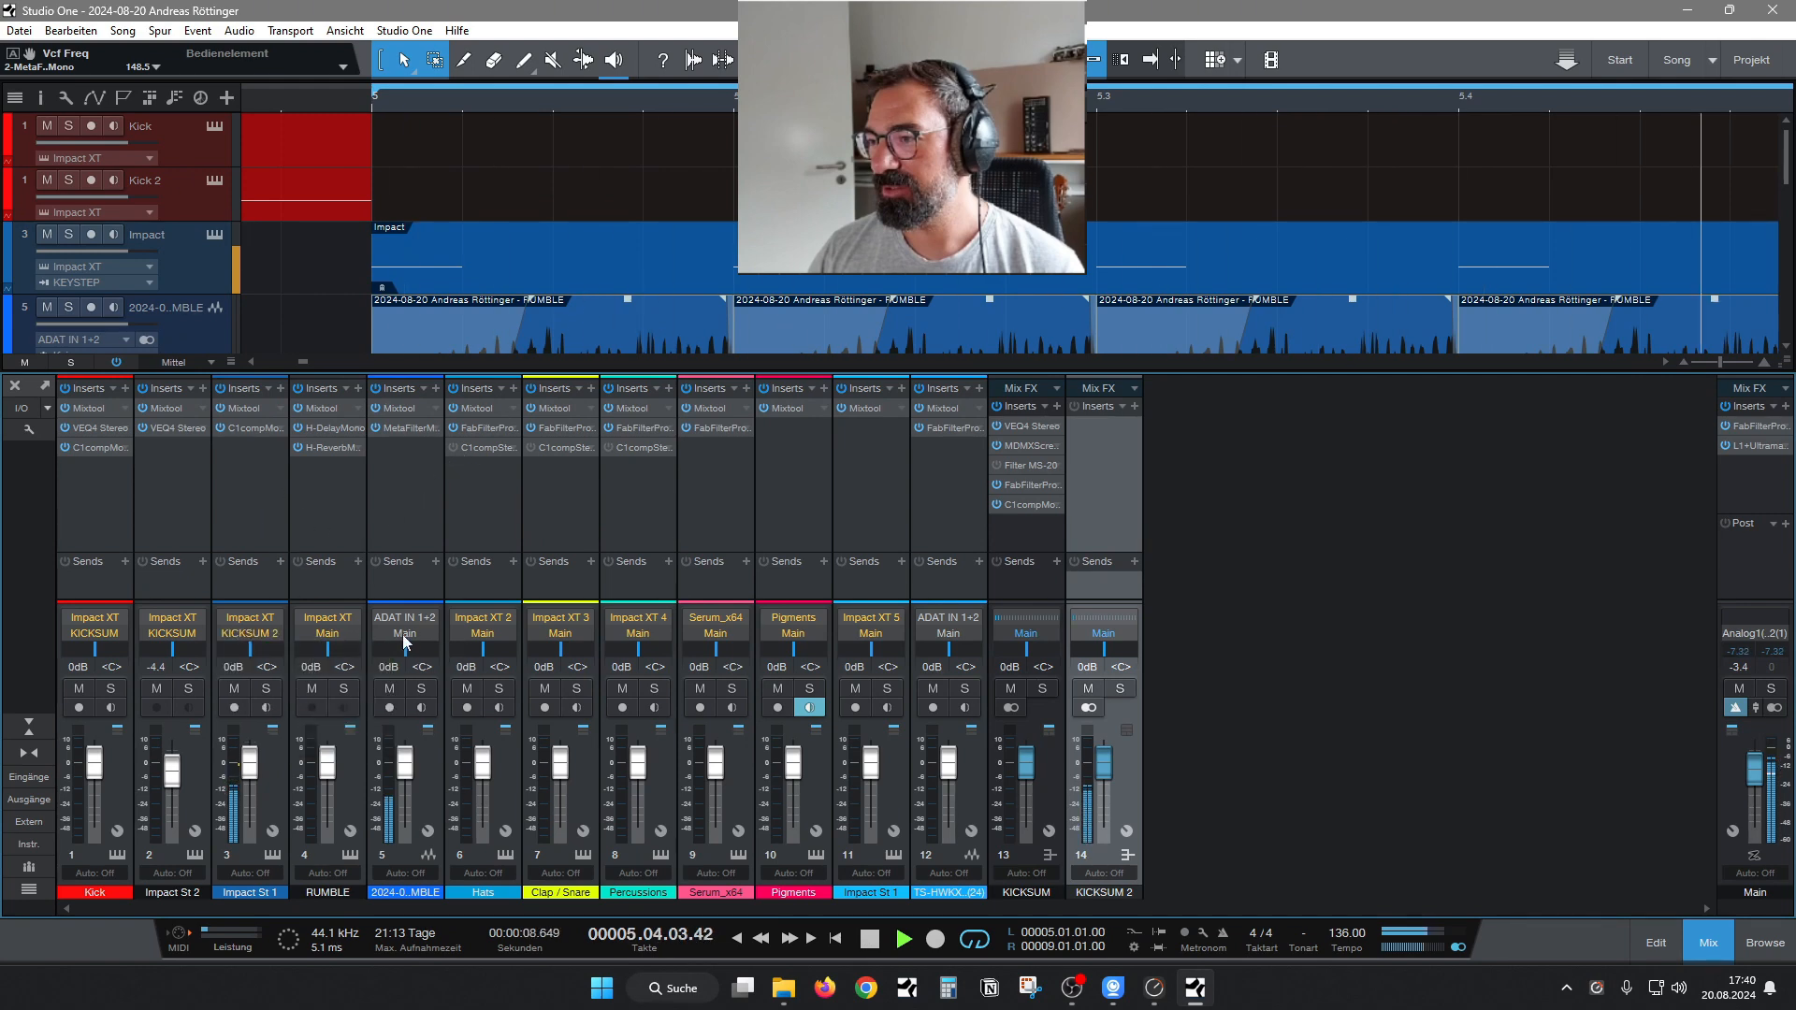
pyautogui.click(404, 634)
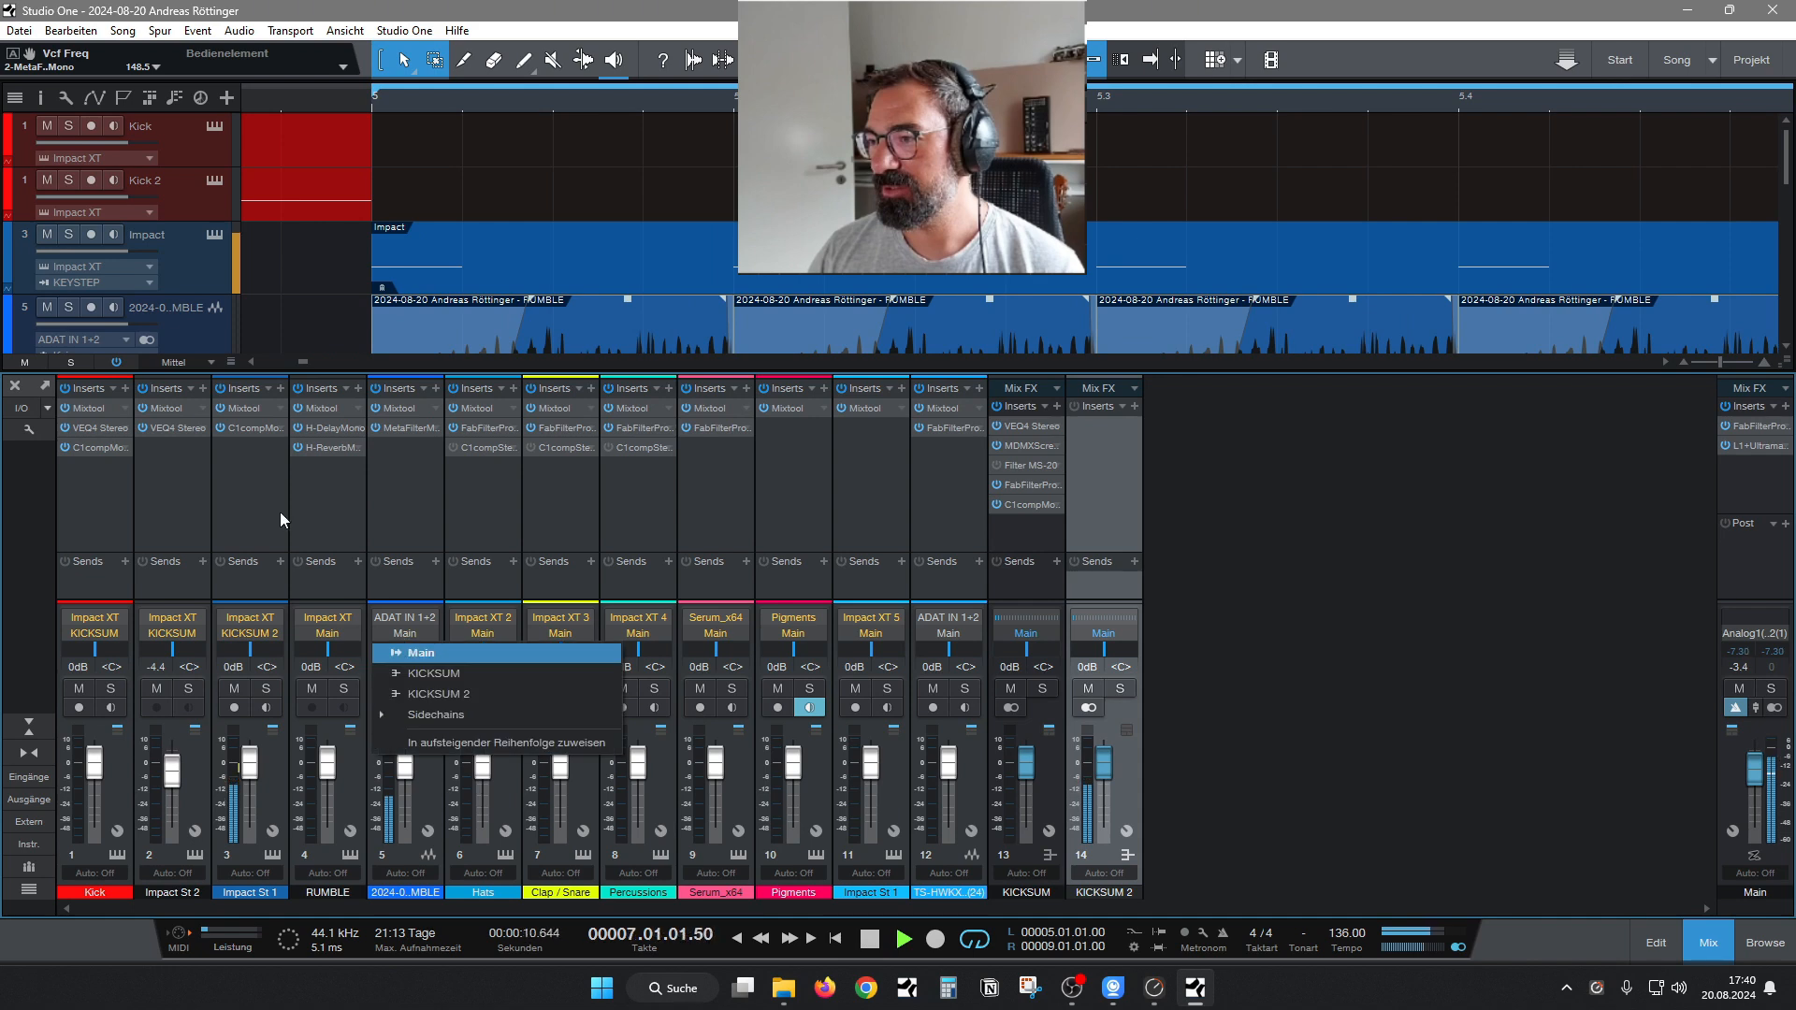
pyautogui.click(427, 693)
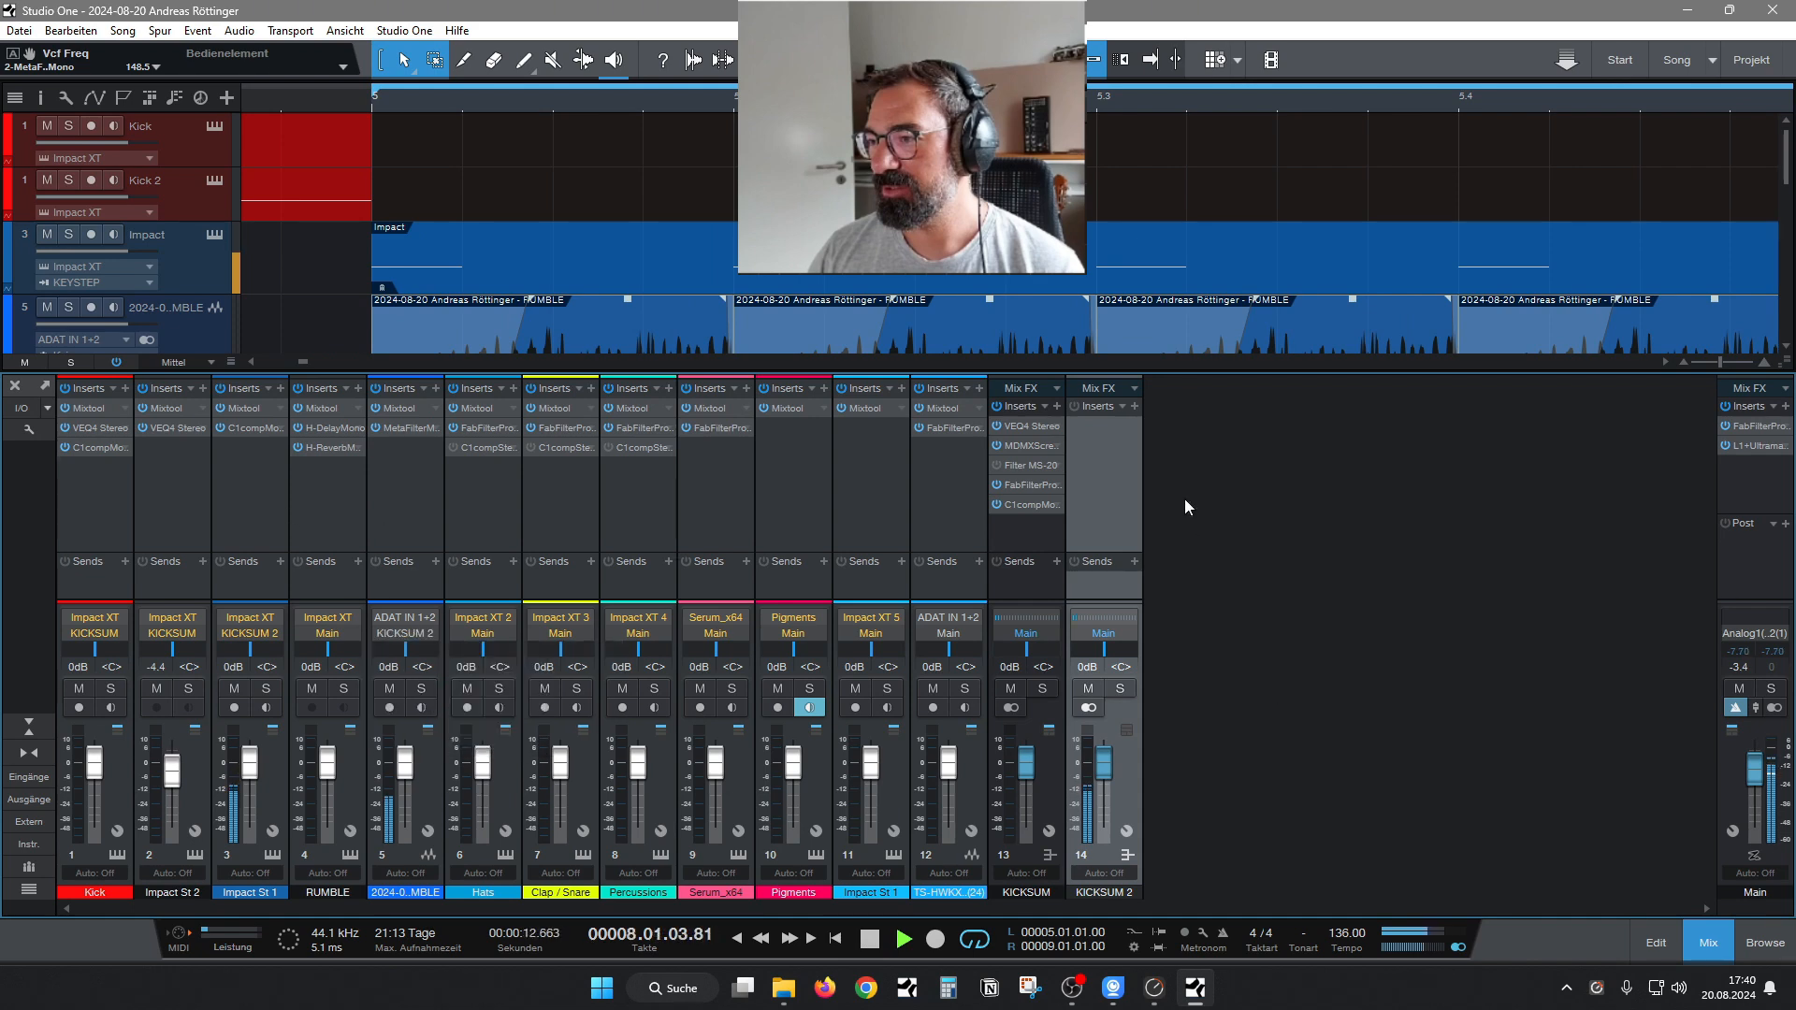
# Insert J37 Mono on the KICKSUM 2 bus with saturation at about 10 and linked input level at -1.7 dB.
pyautogui.click(1134, 406)
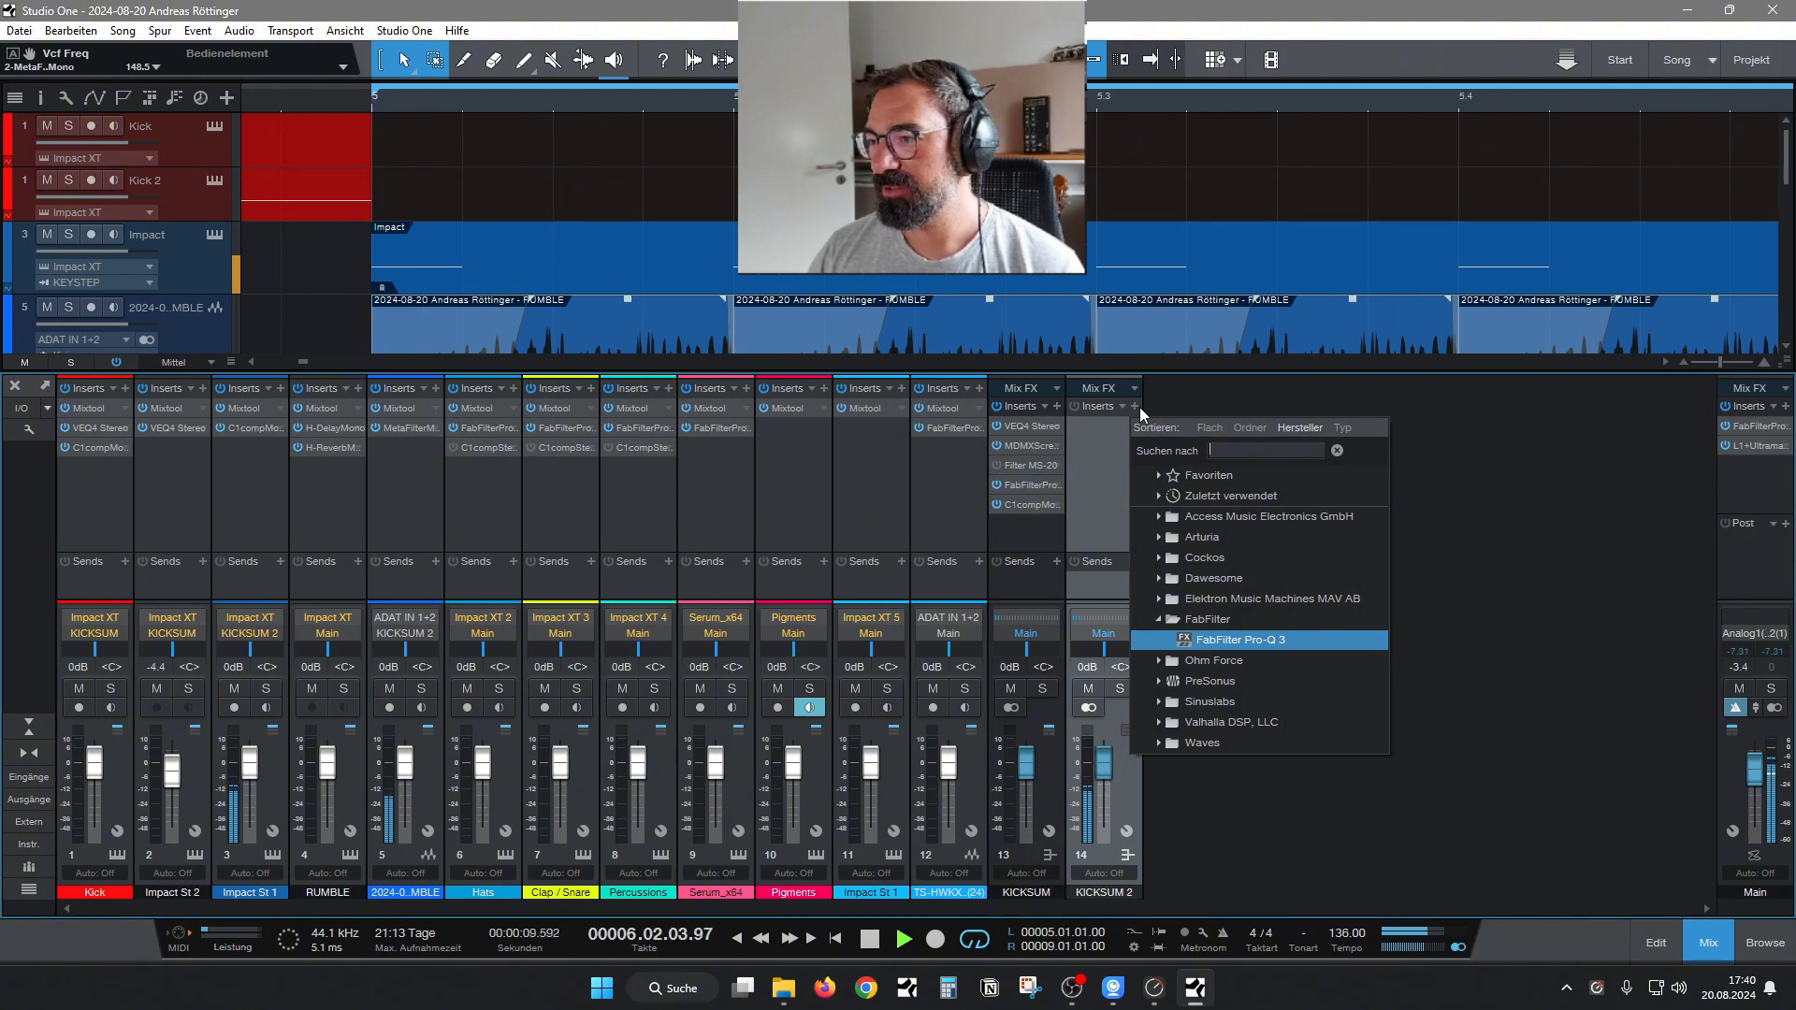
pyautogui.write('j37')
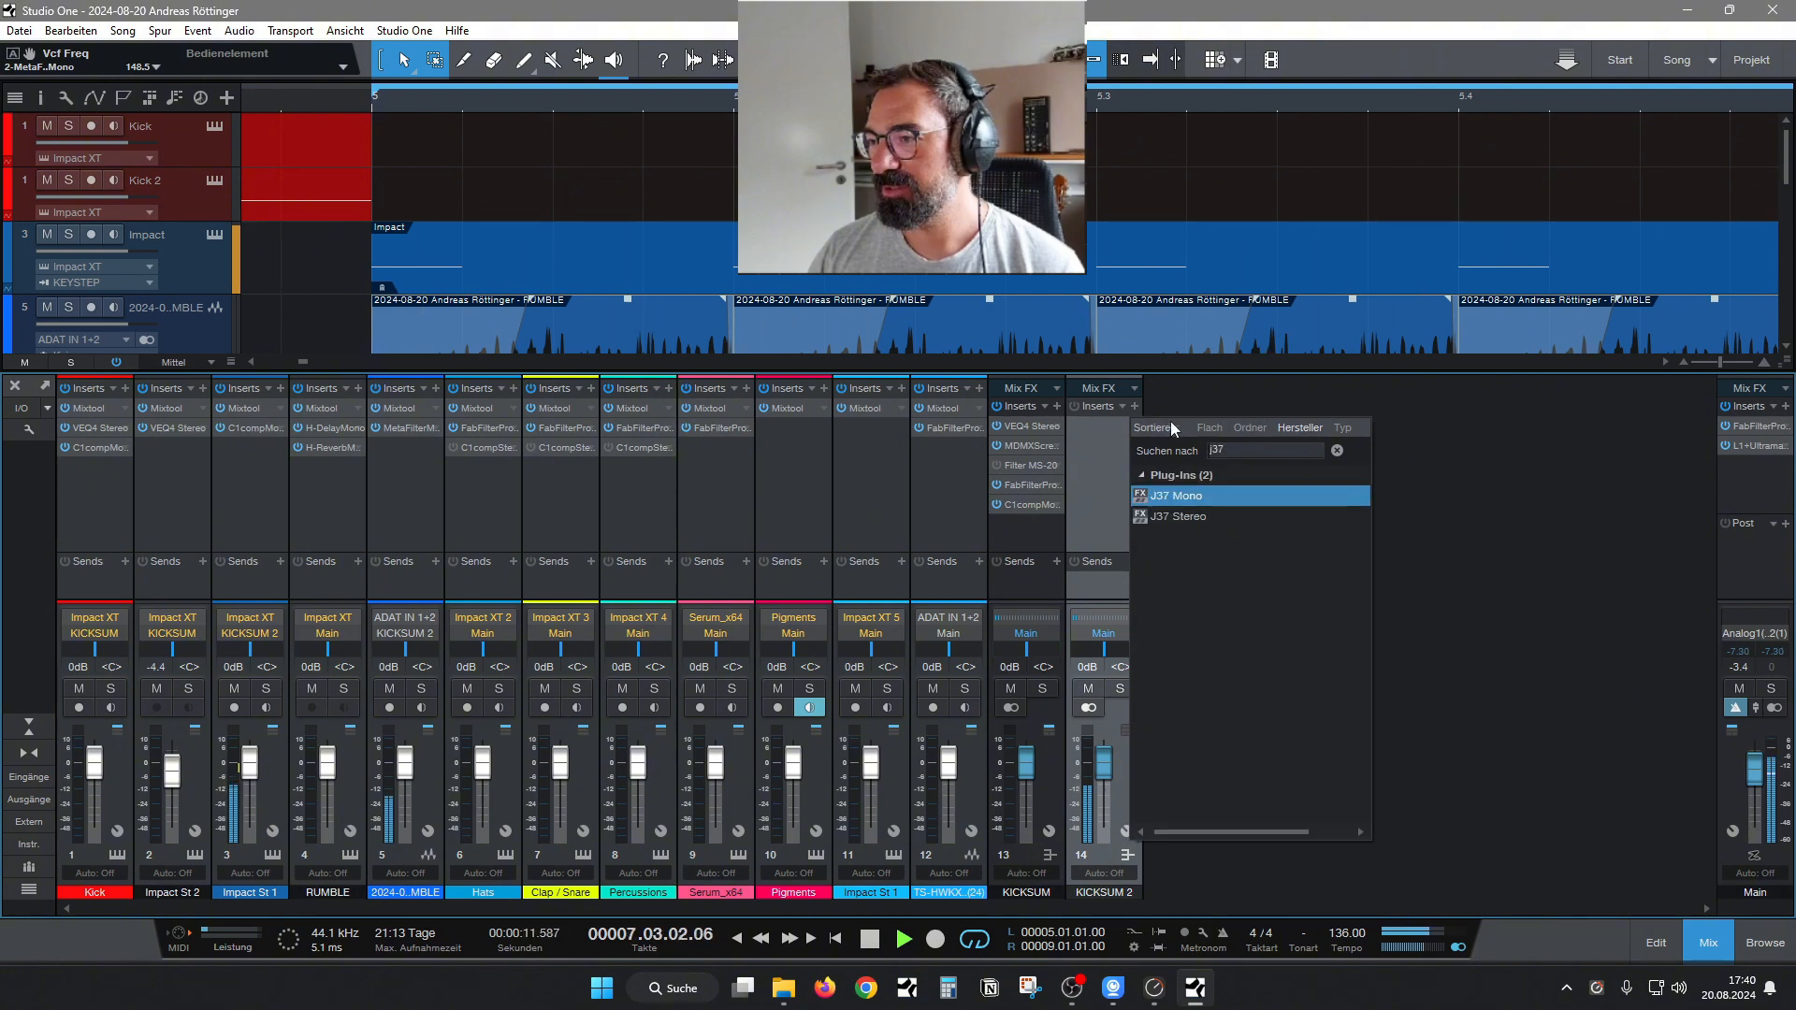
pyautogui.doubleClick(1278, 495)
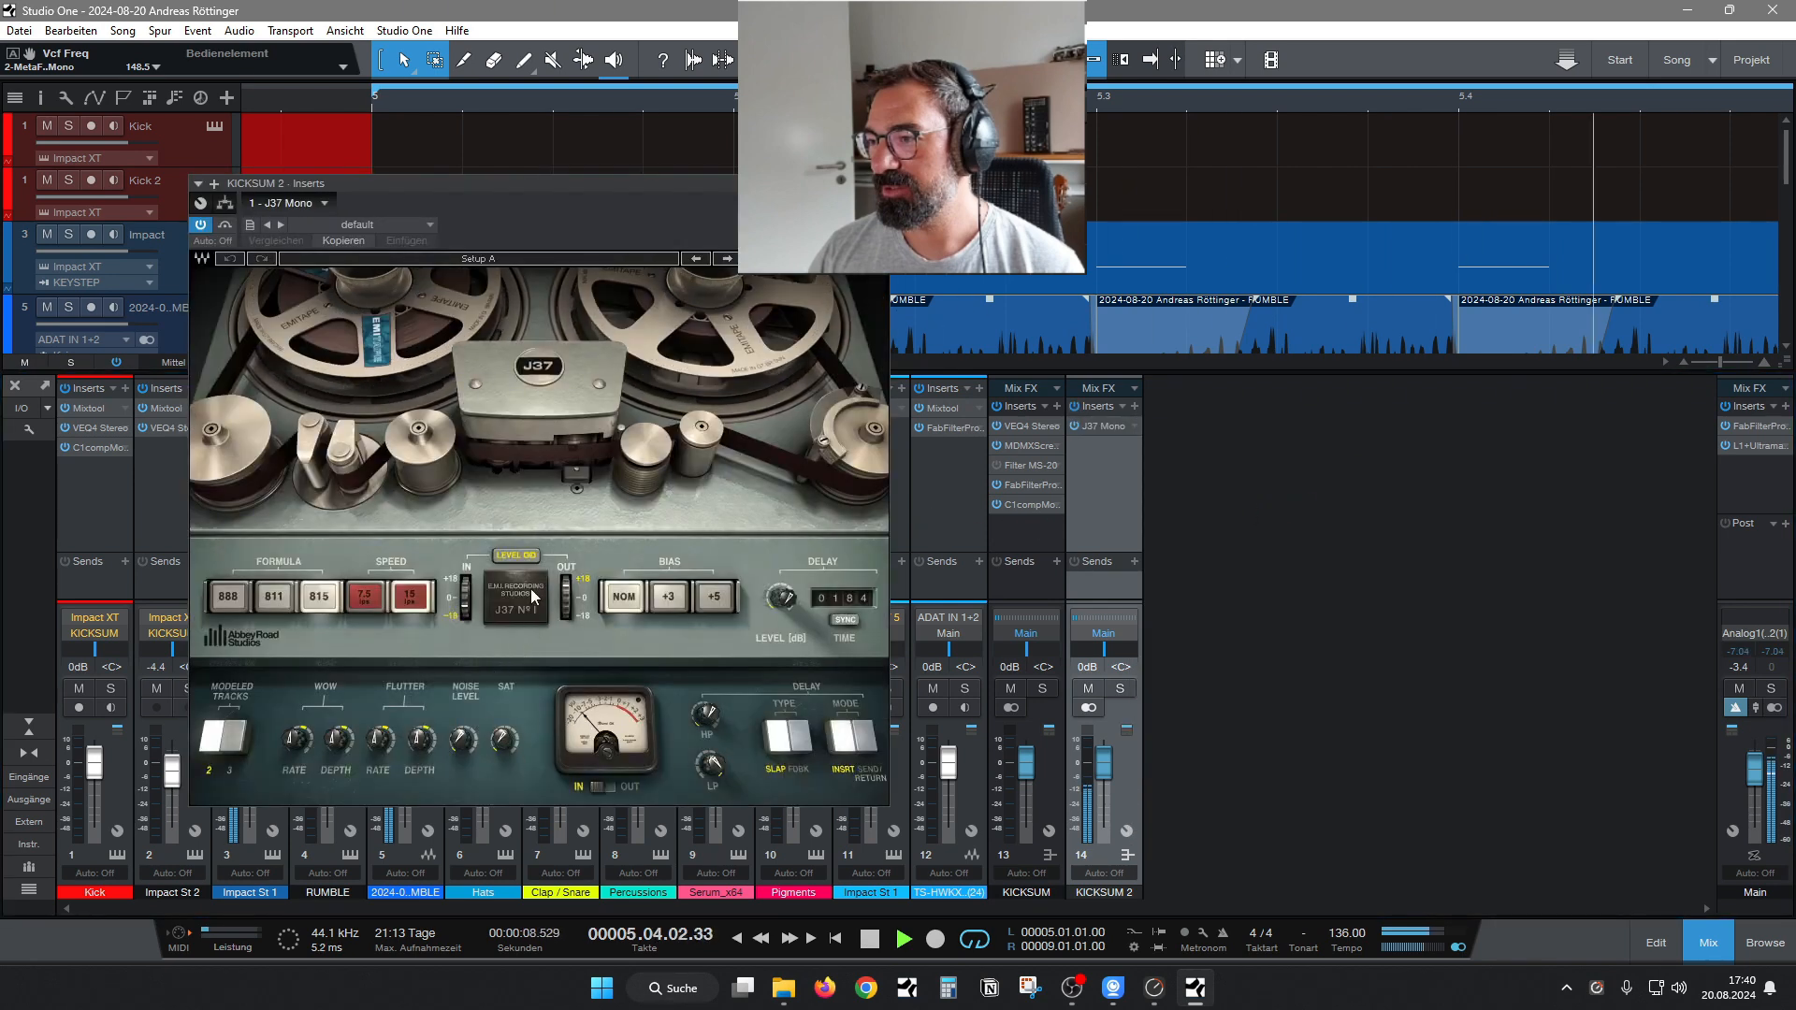
pyautogui.moveTo(505, 737)
pyautogui.mouseDown()
pyautogui.moveTo(505, 688)
pyautogui.moveTo(496, 760)
pyautogui.mouseUp()
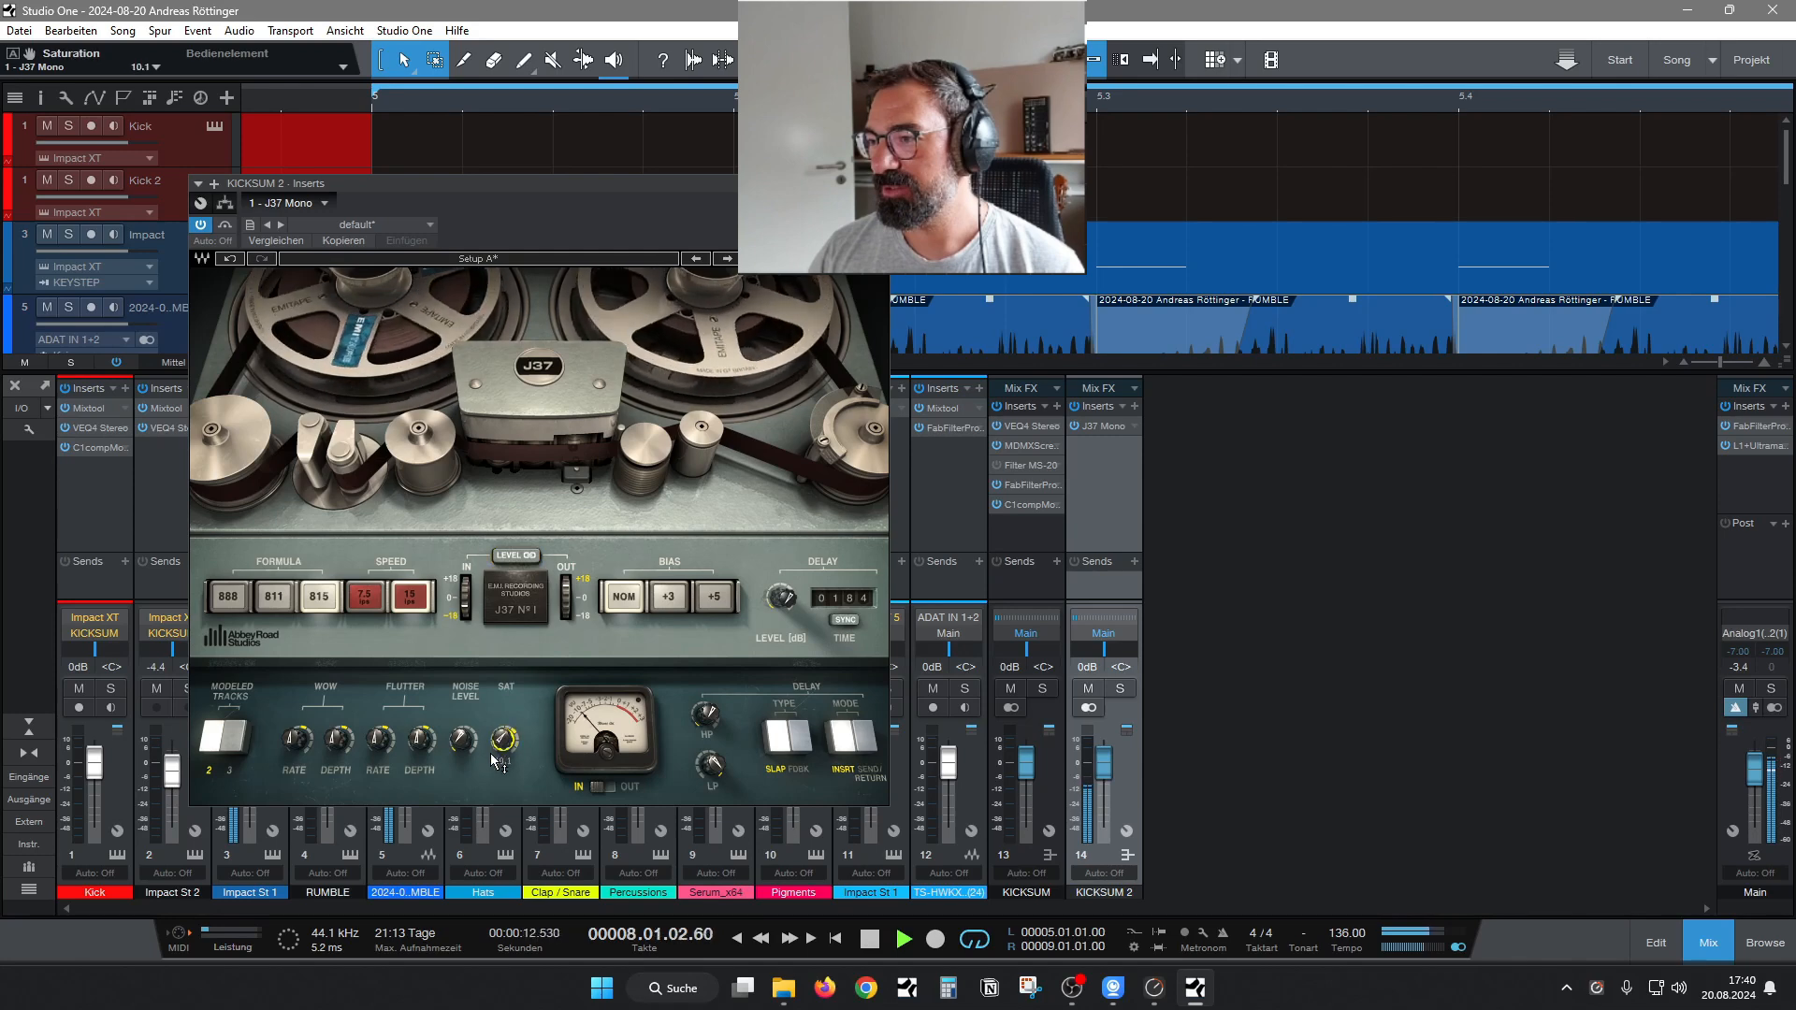
pyautogui.moveTo(468, 608); pyautogui.dragTo(467, 602)
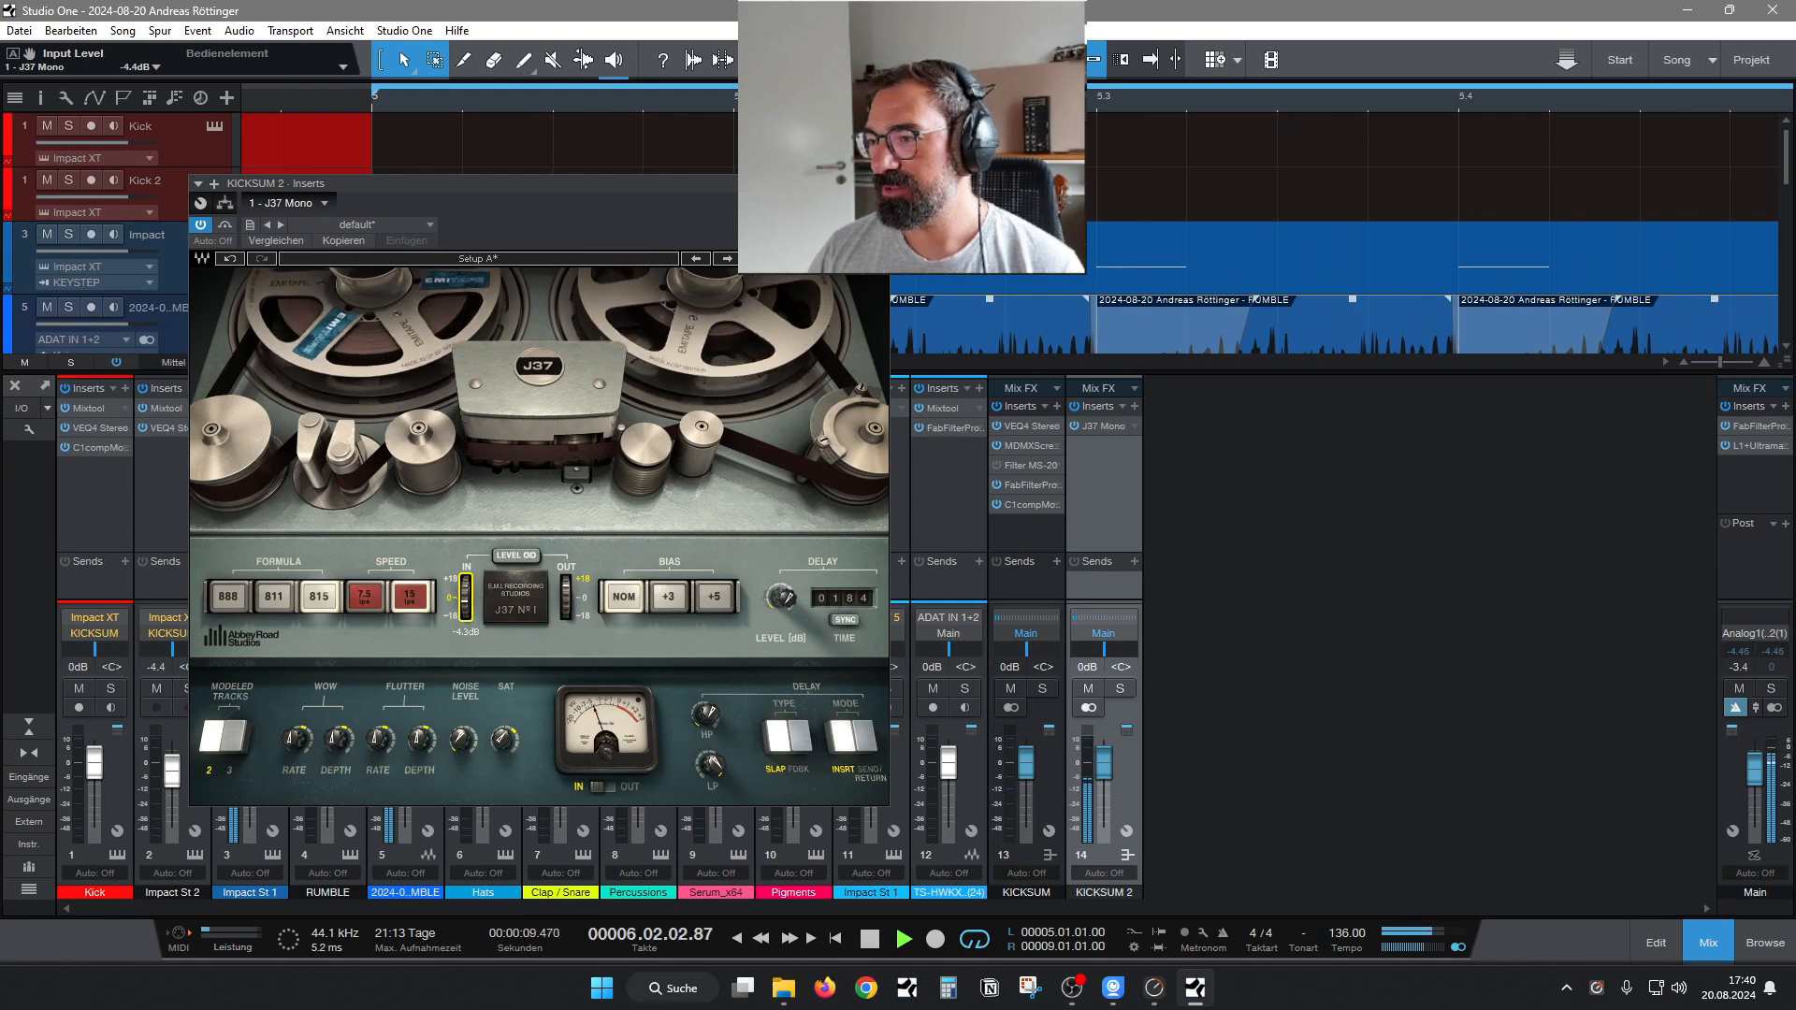
pyautogui.click(513, 558)
pyautogui.moveTo(466, 606); pyautogui.dragTo(467, 599)
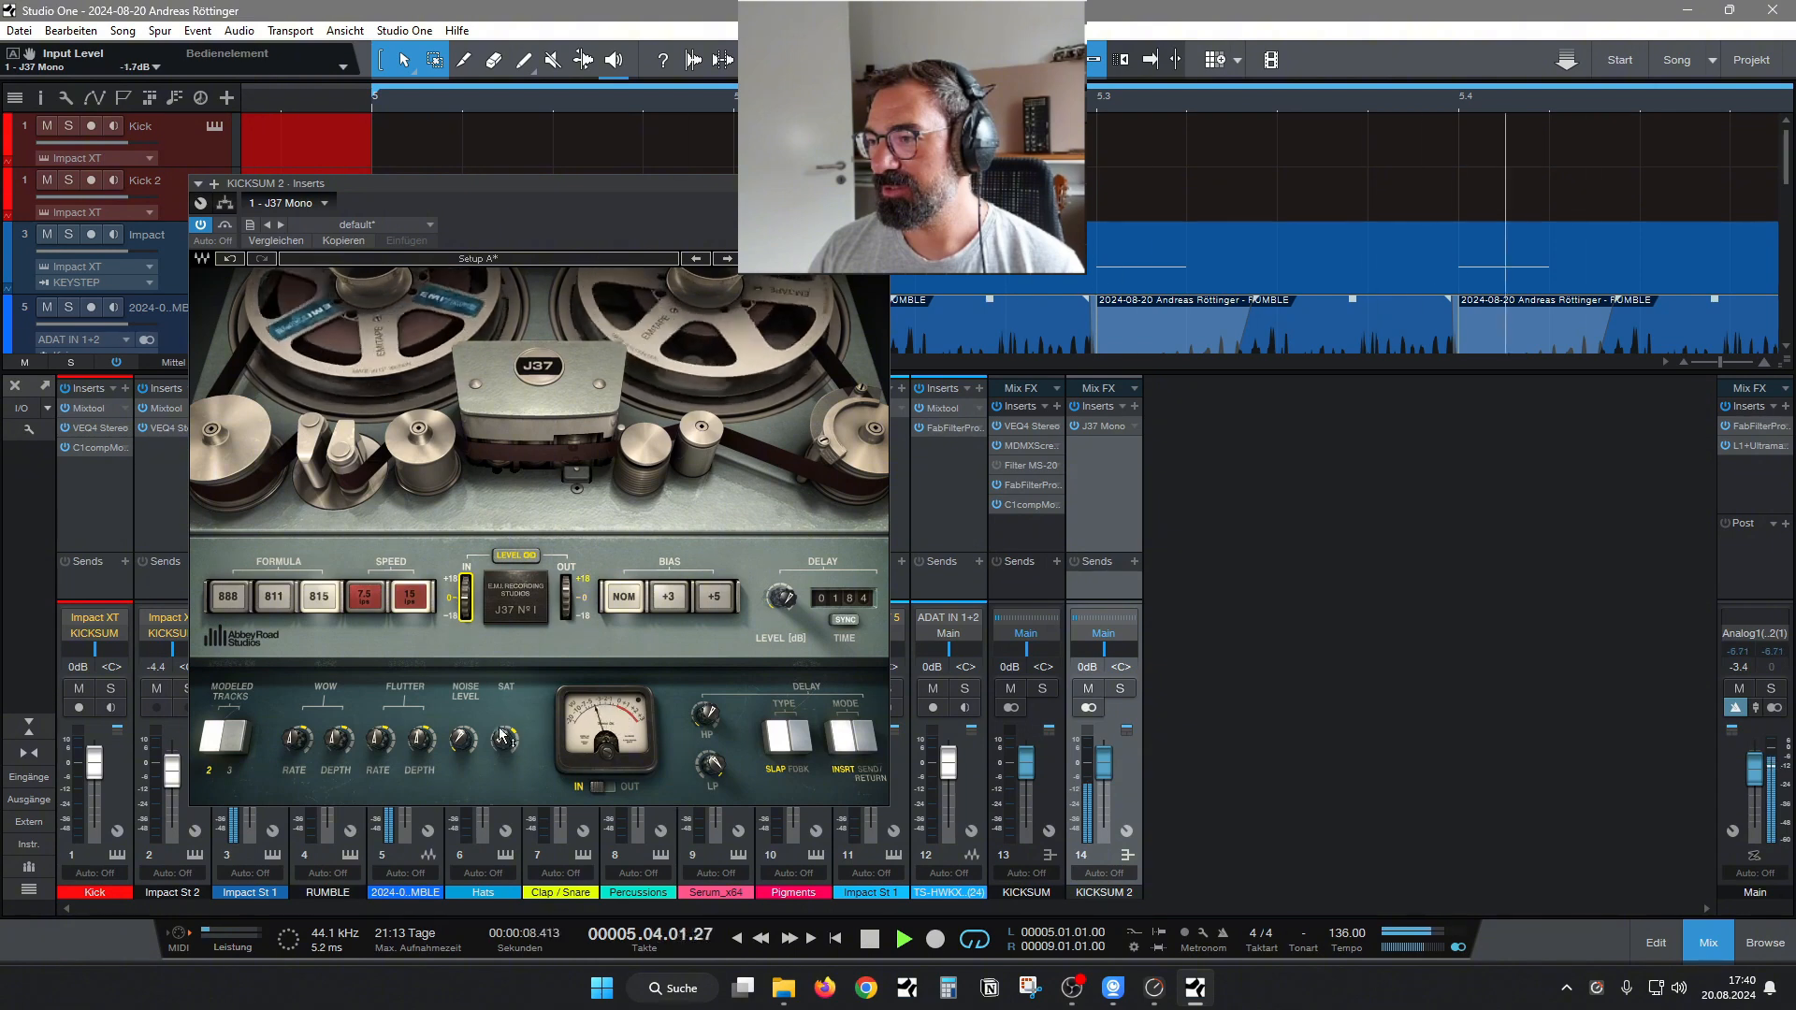
pyautogui.click(1133, 407)
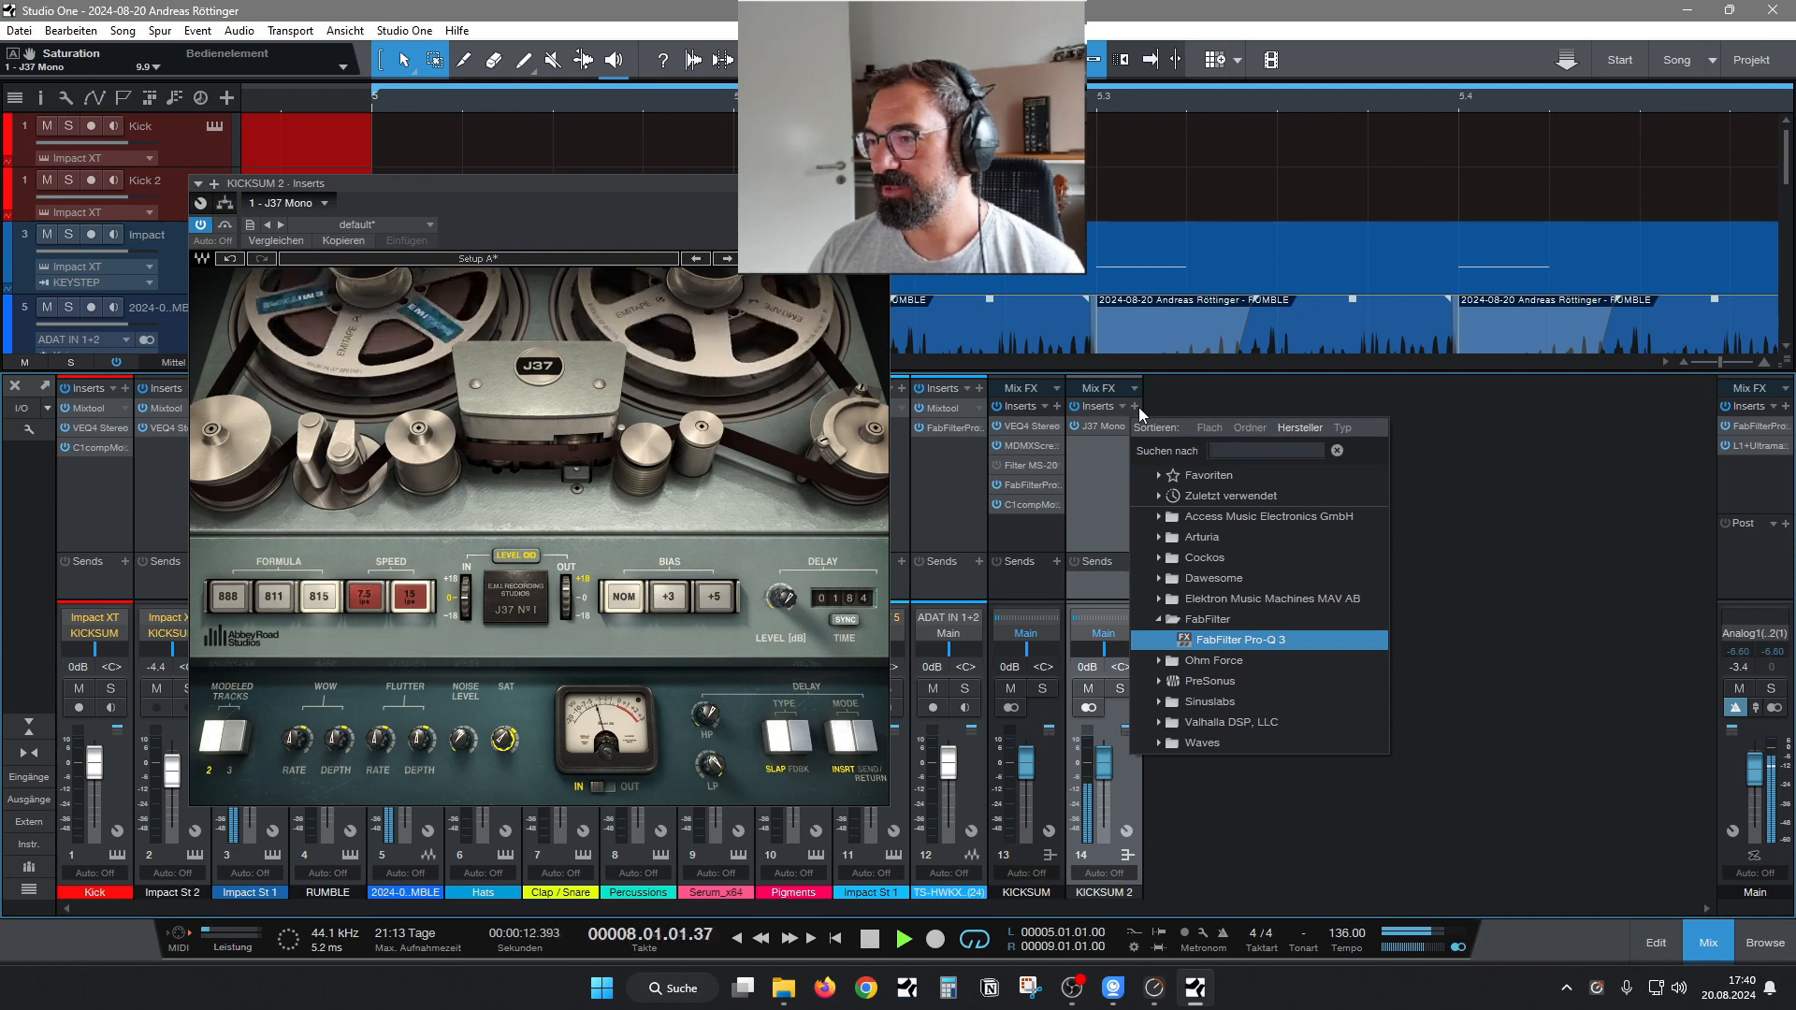
pyautogui.write('re')
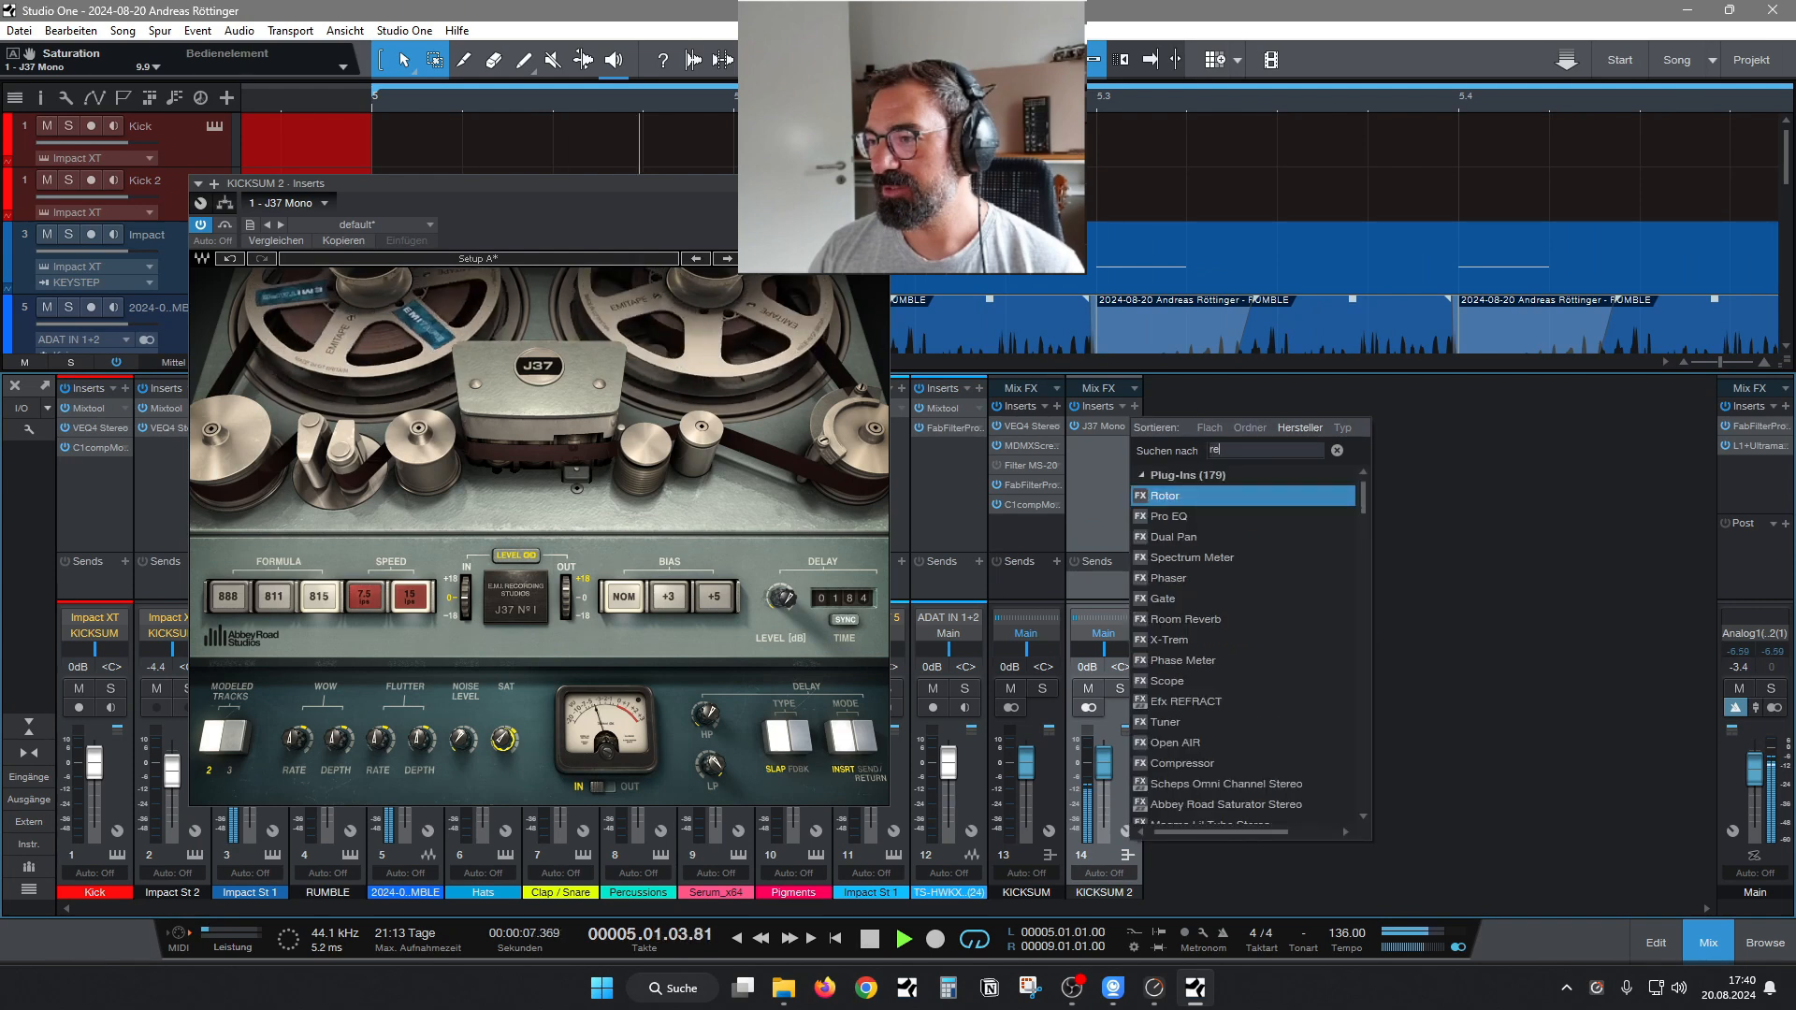
pyautogui.press('Escape')
# Transpose all RUMBLE slices in bars 5 to 8 by -1 semitone.
pyautogui.click(1708, 943)
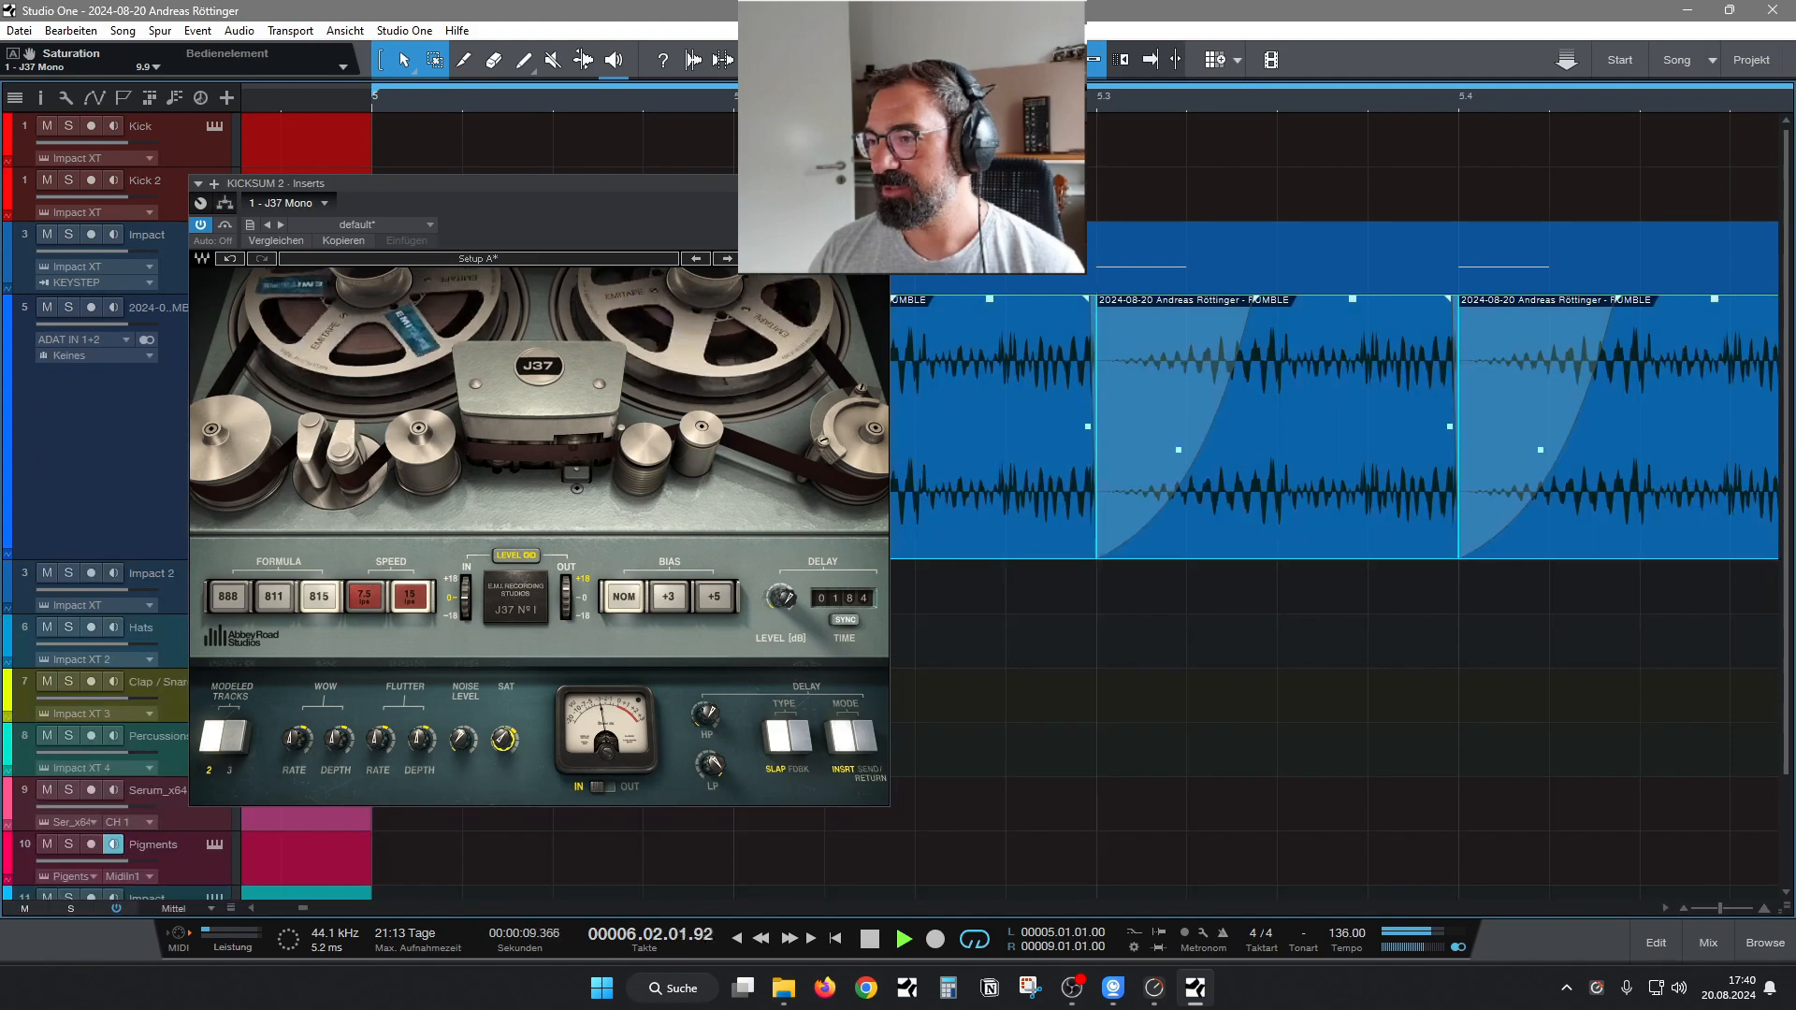
pyautogui.click(878, 183)
pyautogui.moveTo(870, 101); pyautogui.dragTo(596, 62)
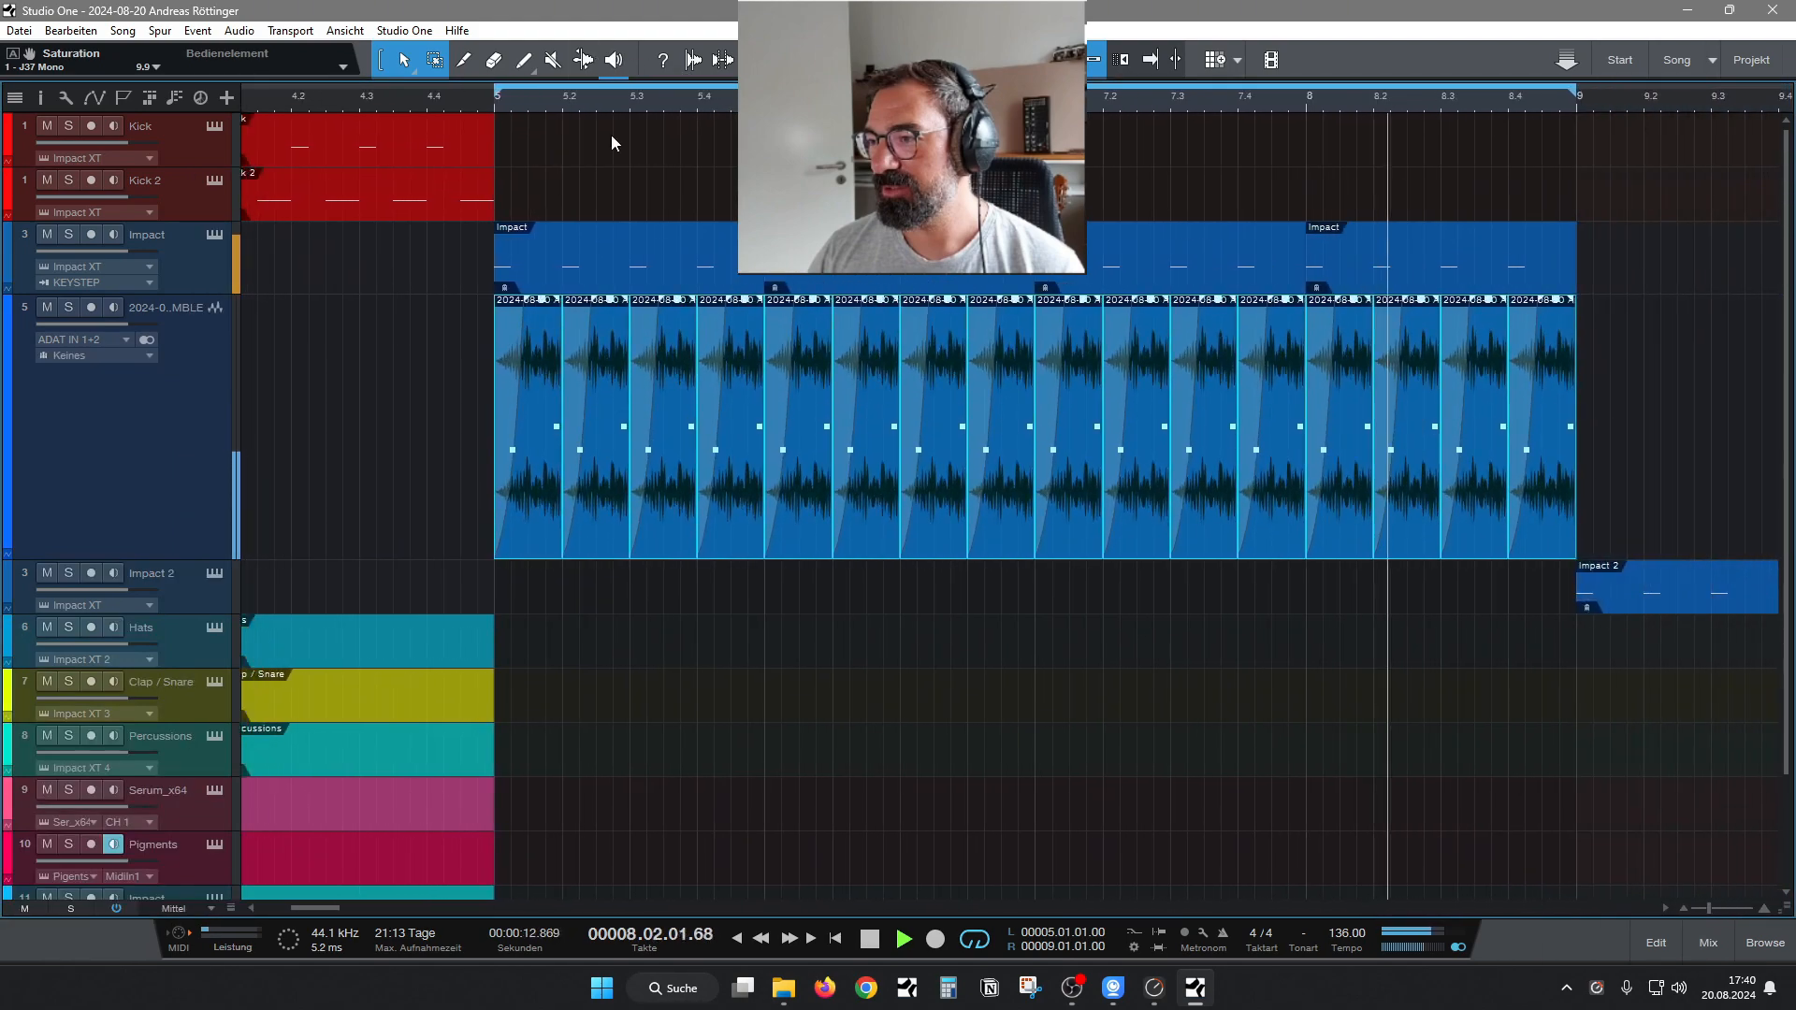
pyautogui.rightClick(596, 508)
pyautogui.click(733, 559)
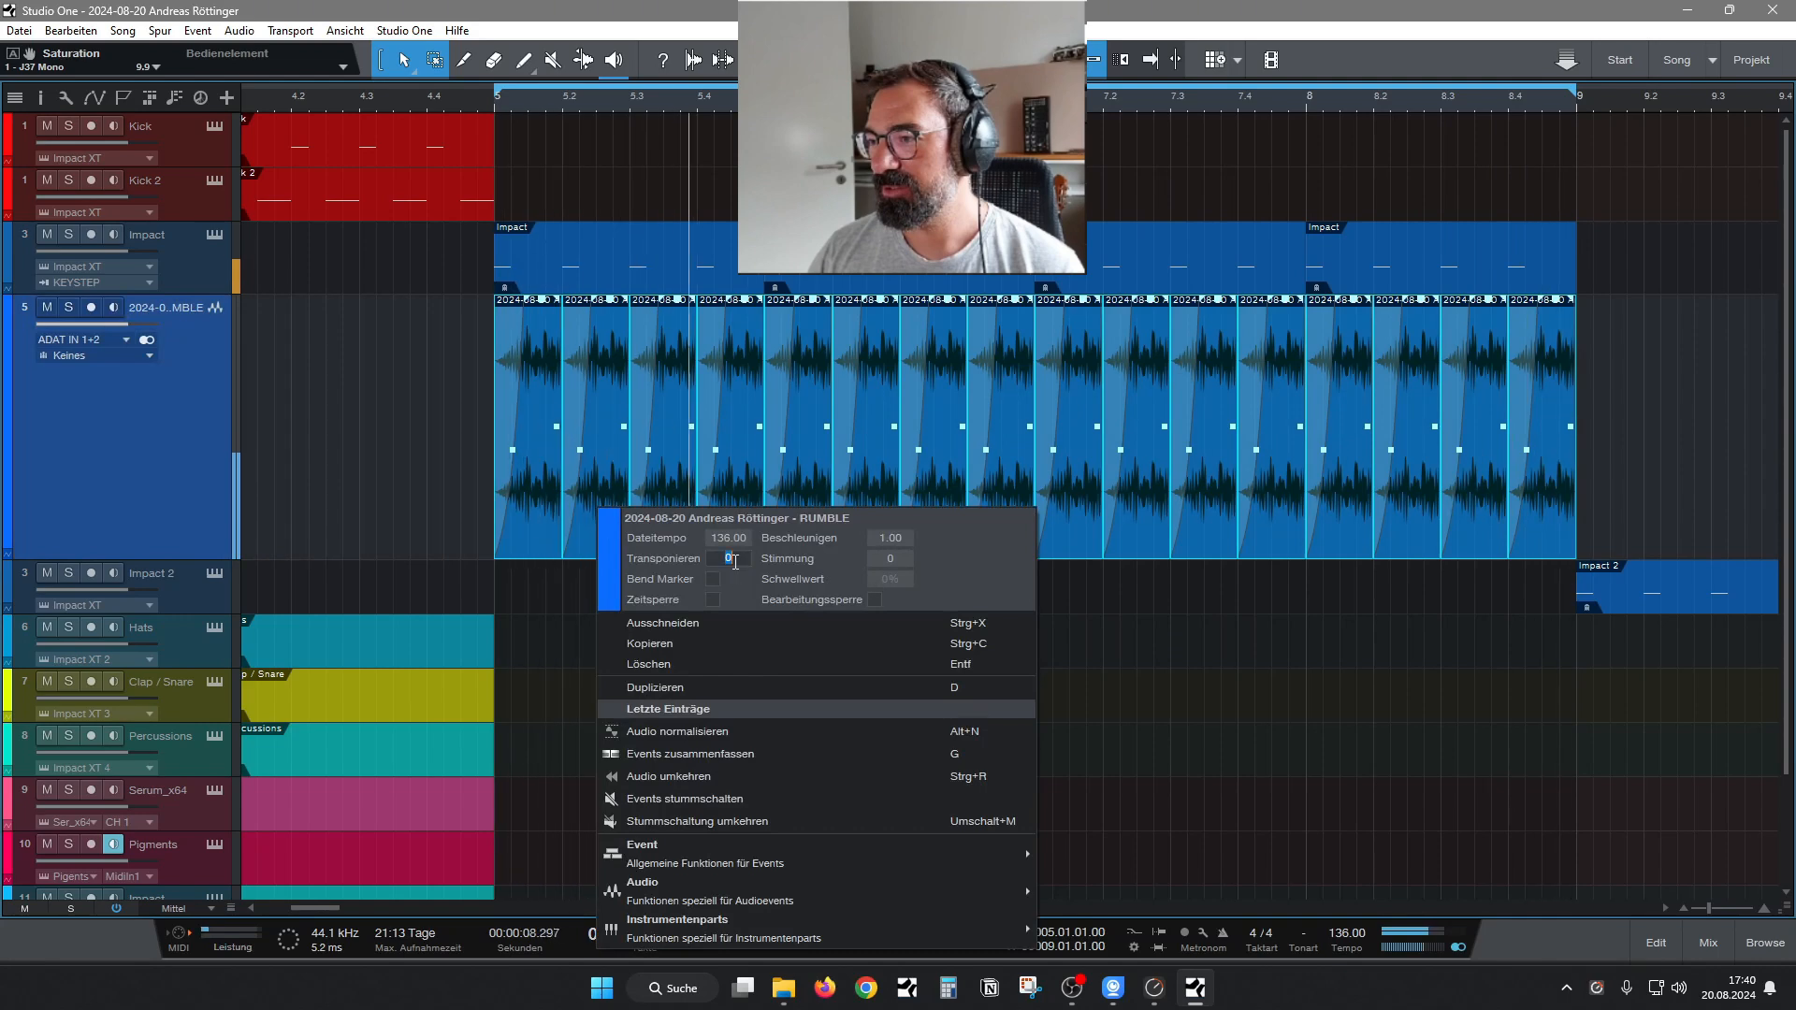
pyautogui.write('-1')
pyautogui.press('Return')
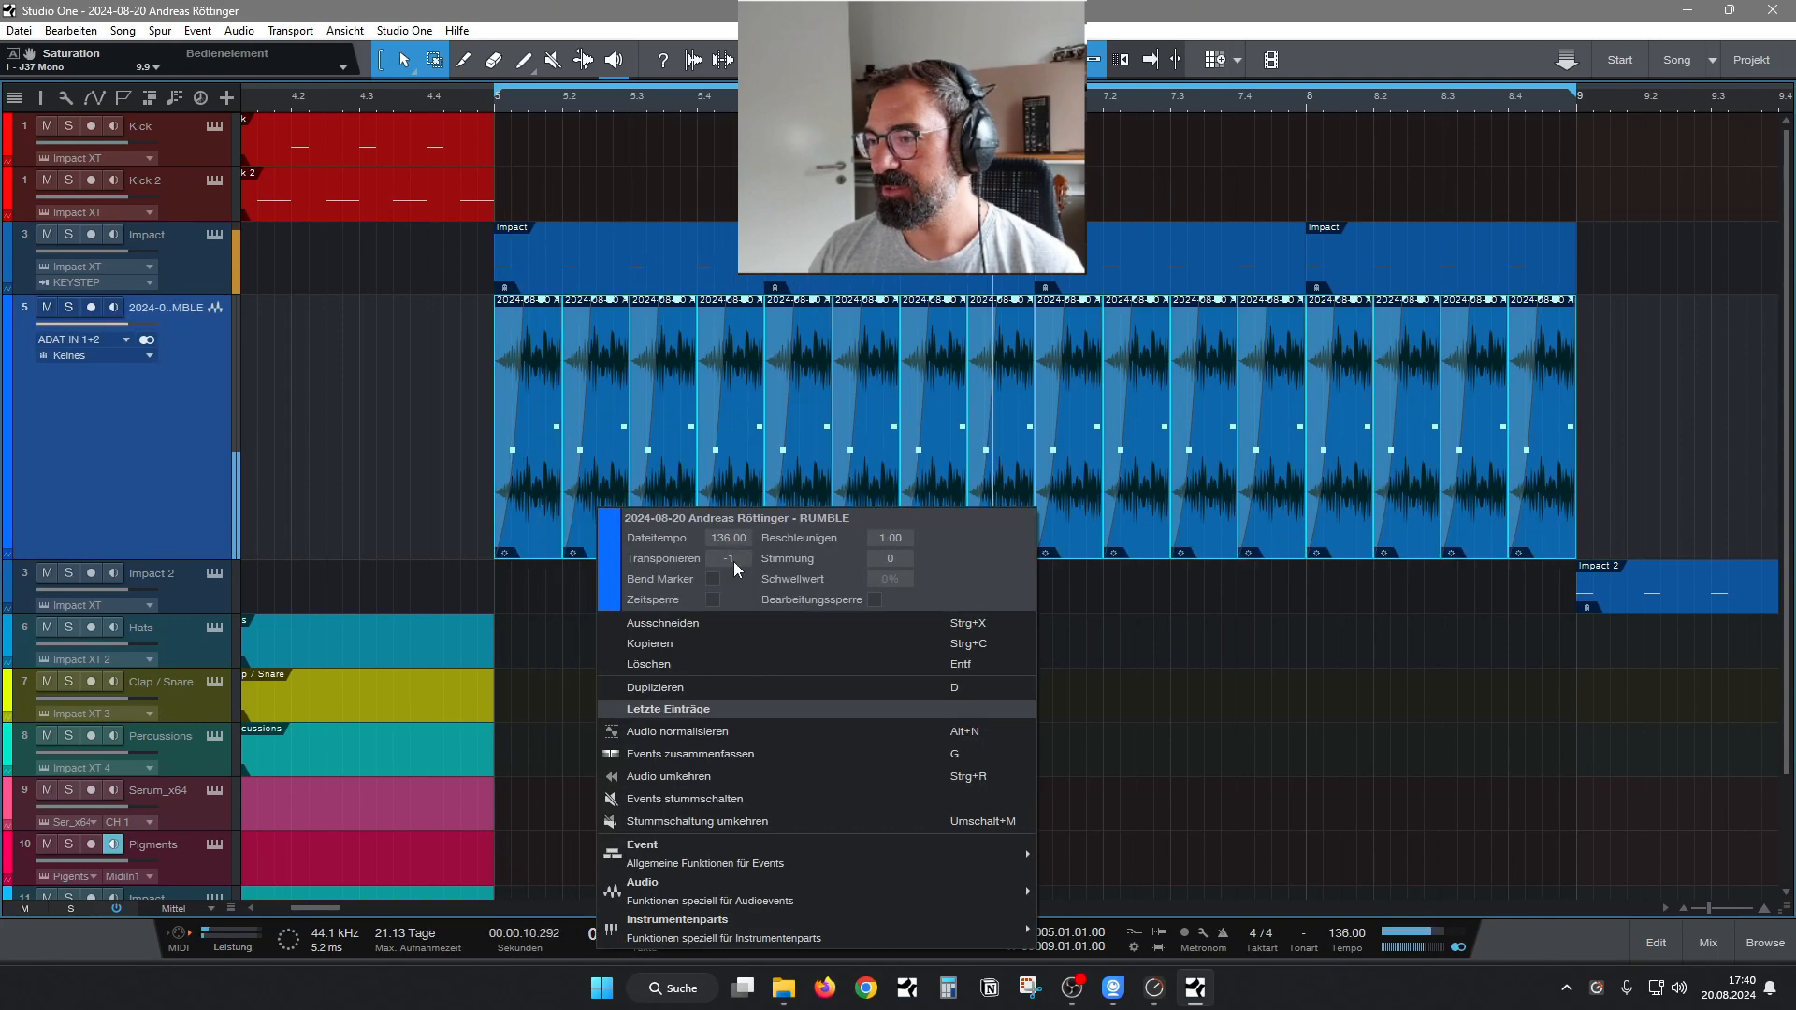
# Audition RUMBLE slice transpositions of -3, 4 and -4 semitones, and settle on -2.
pyautogui.write('-3')
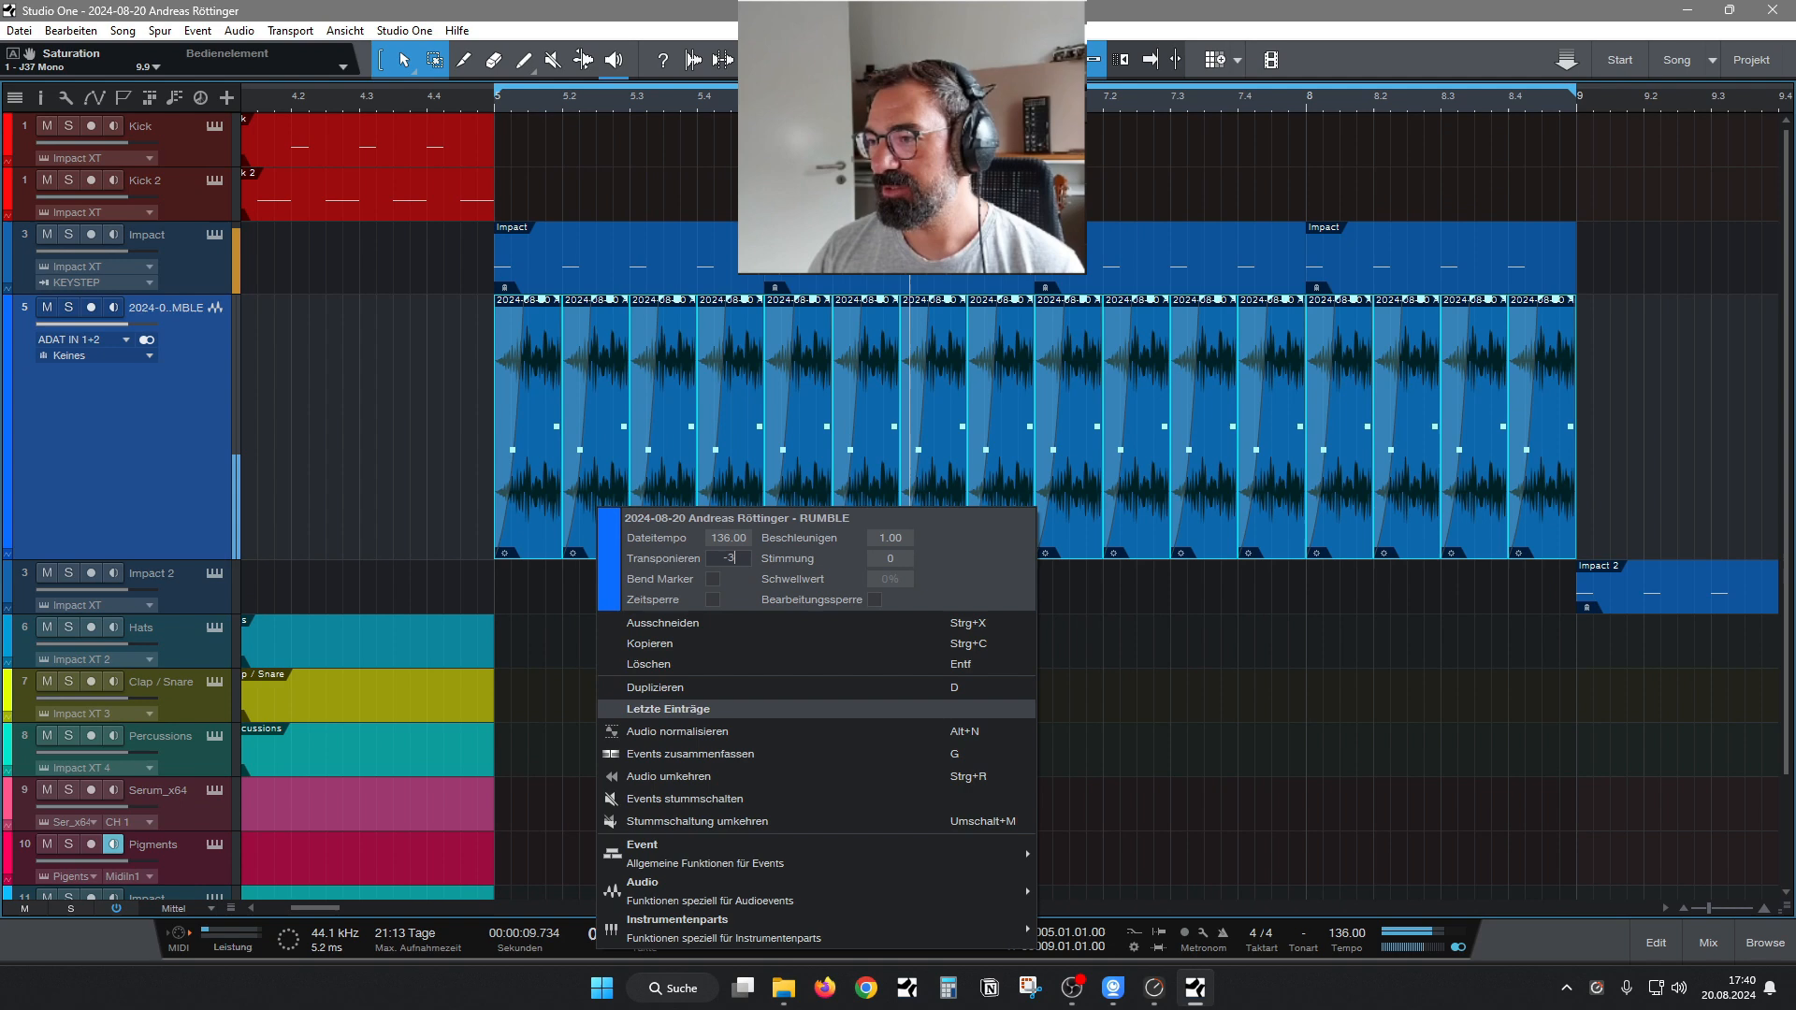
pyautogui.click(733, 562)
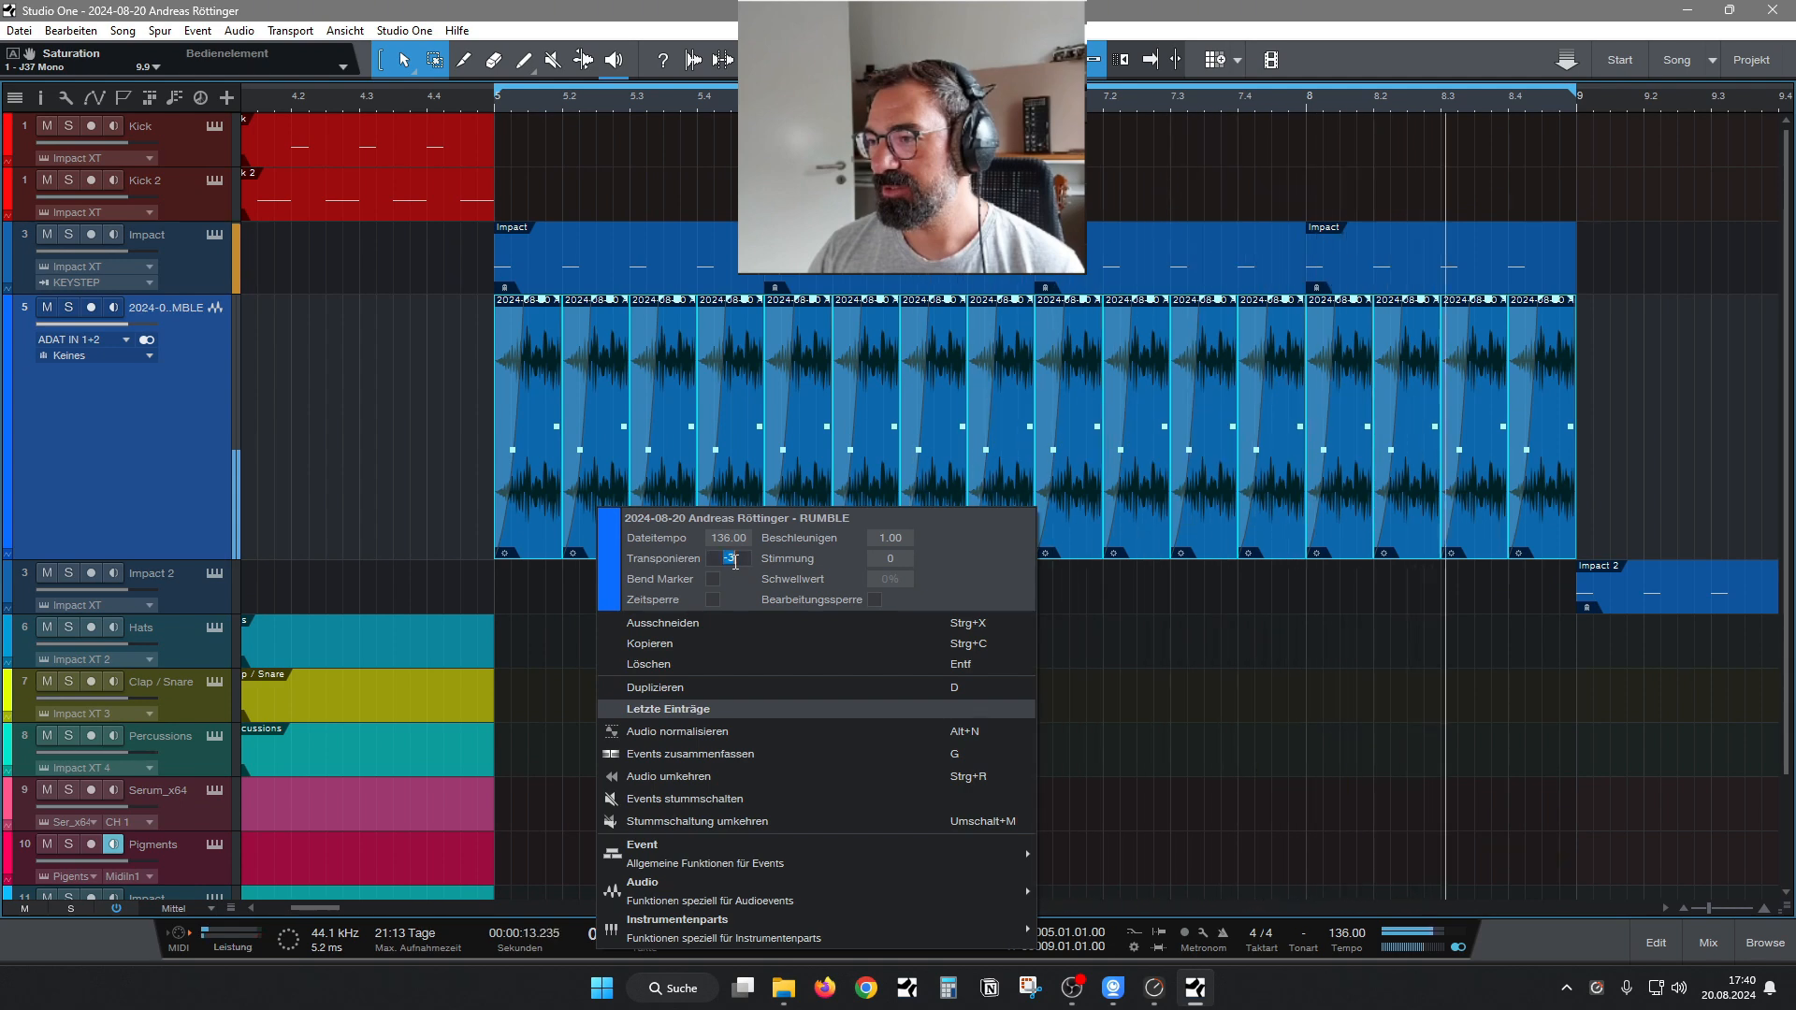
pyautogui.write('4')
pyautogui.press('Return')
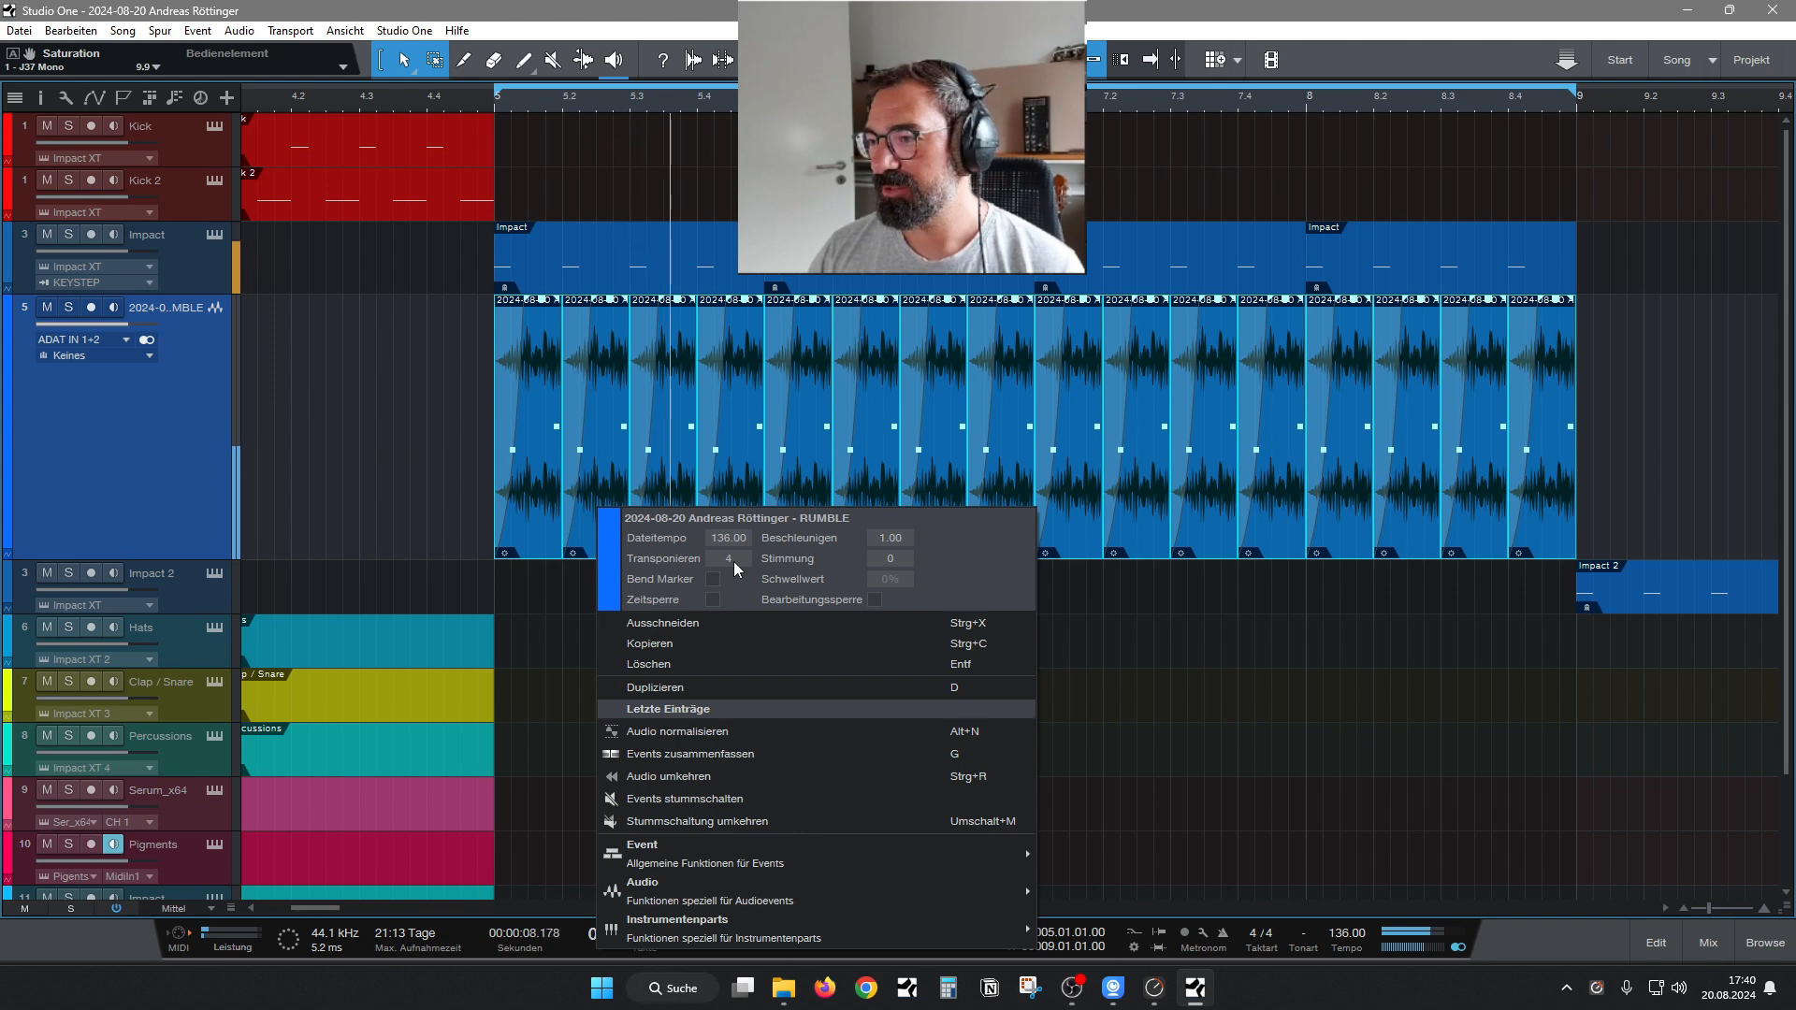
pyautogui.click(734, 561)
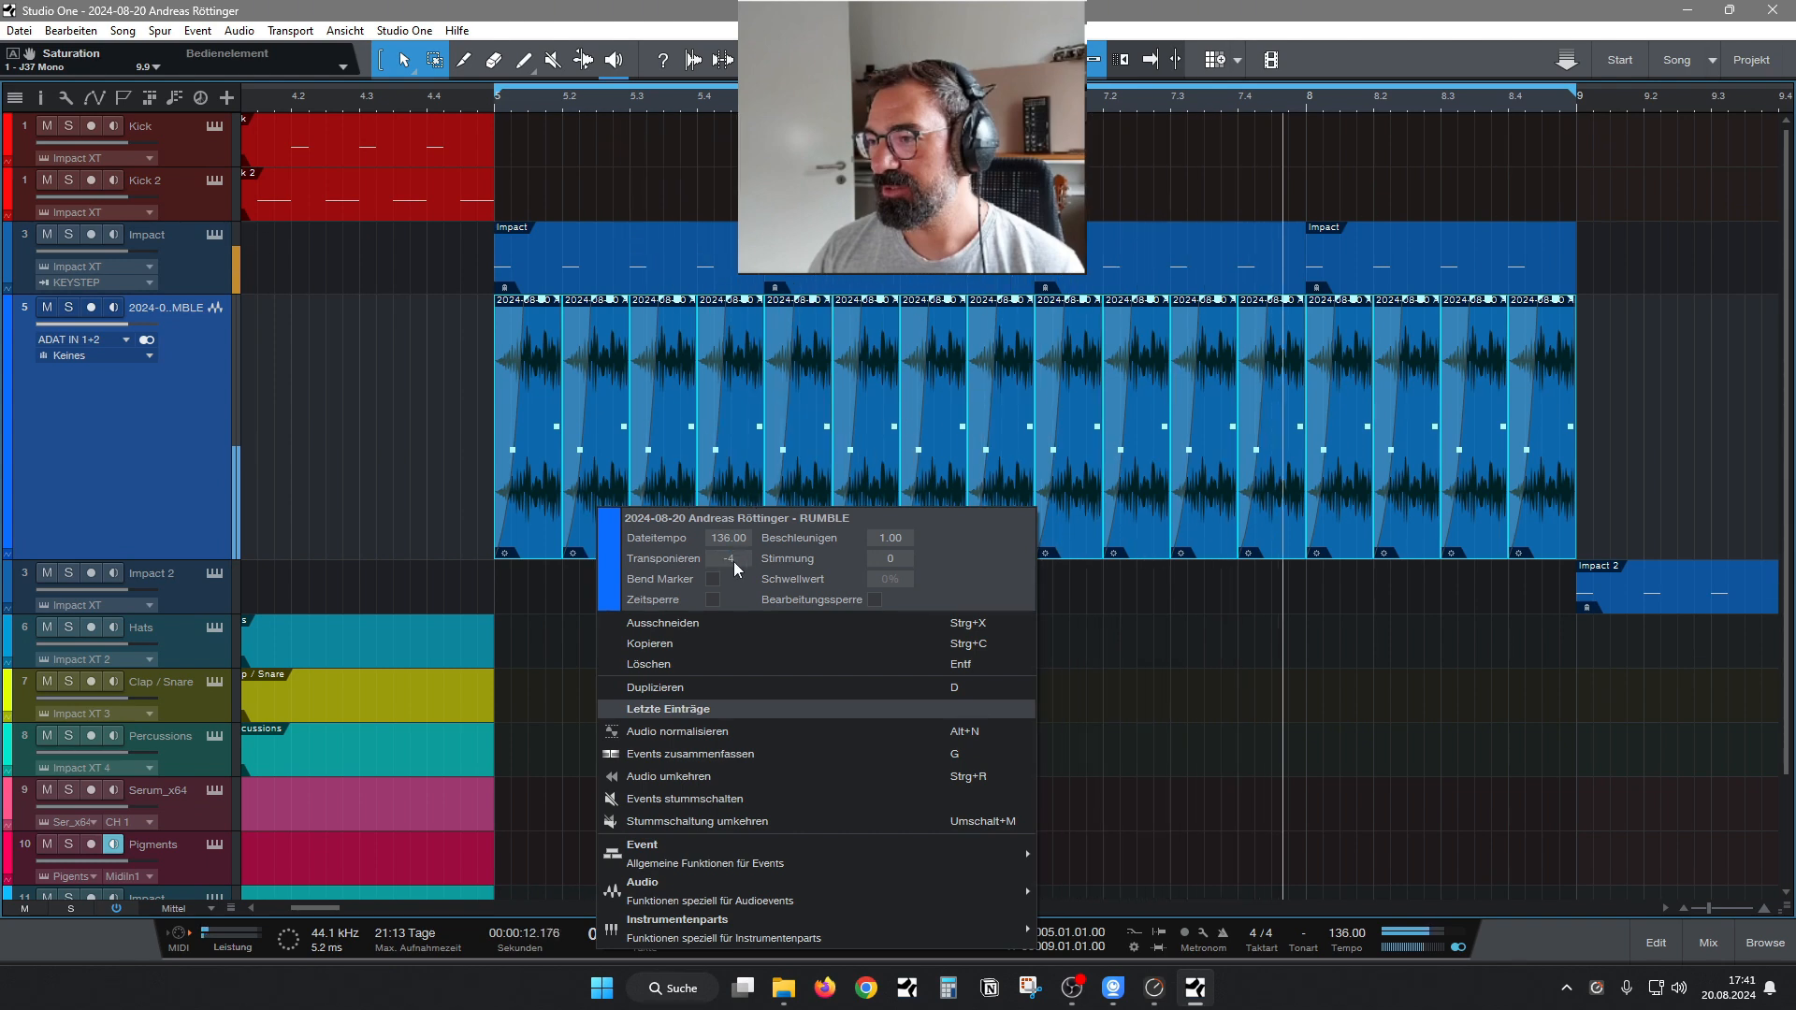
pyautogui.click(734, 561)
pyautogui.write('-2')
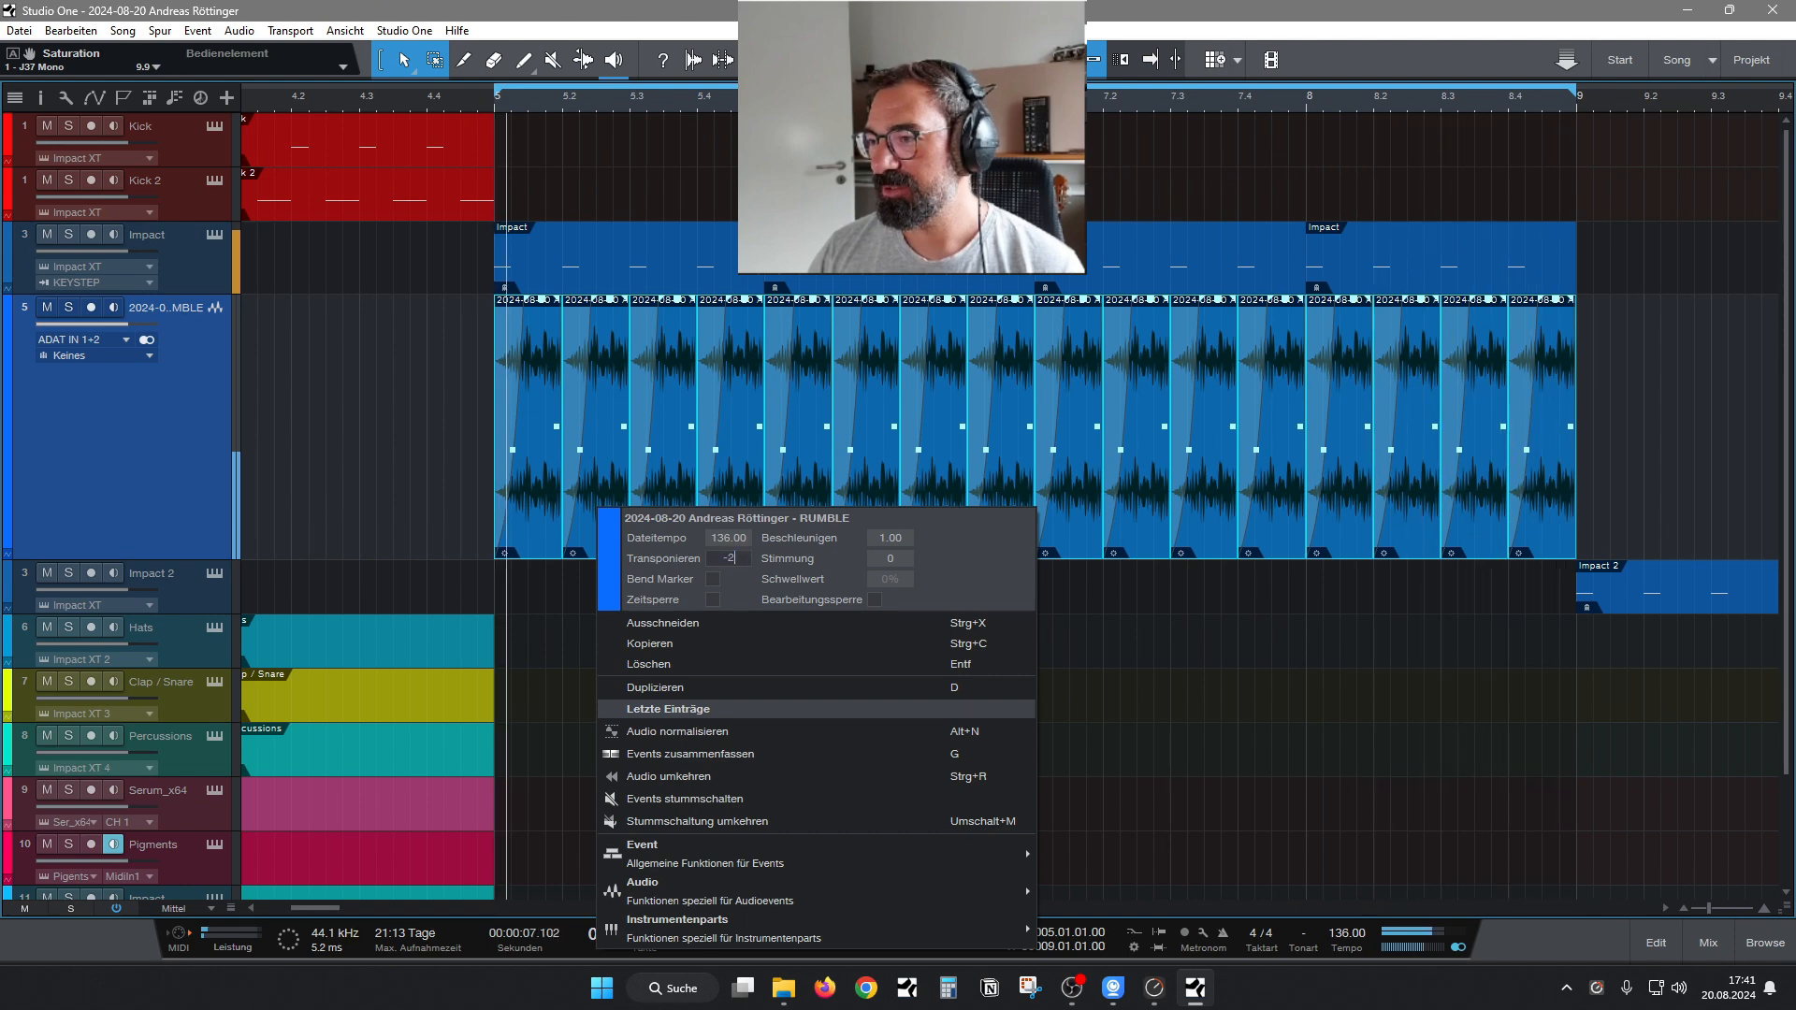
# Try MDMX Fuzz Mono as a second insert after the J37 on the KICKSUM 2 bus.
pyautogui.click(1715, 954)
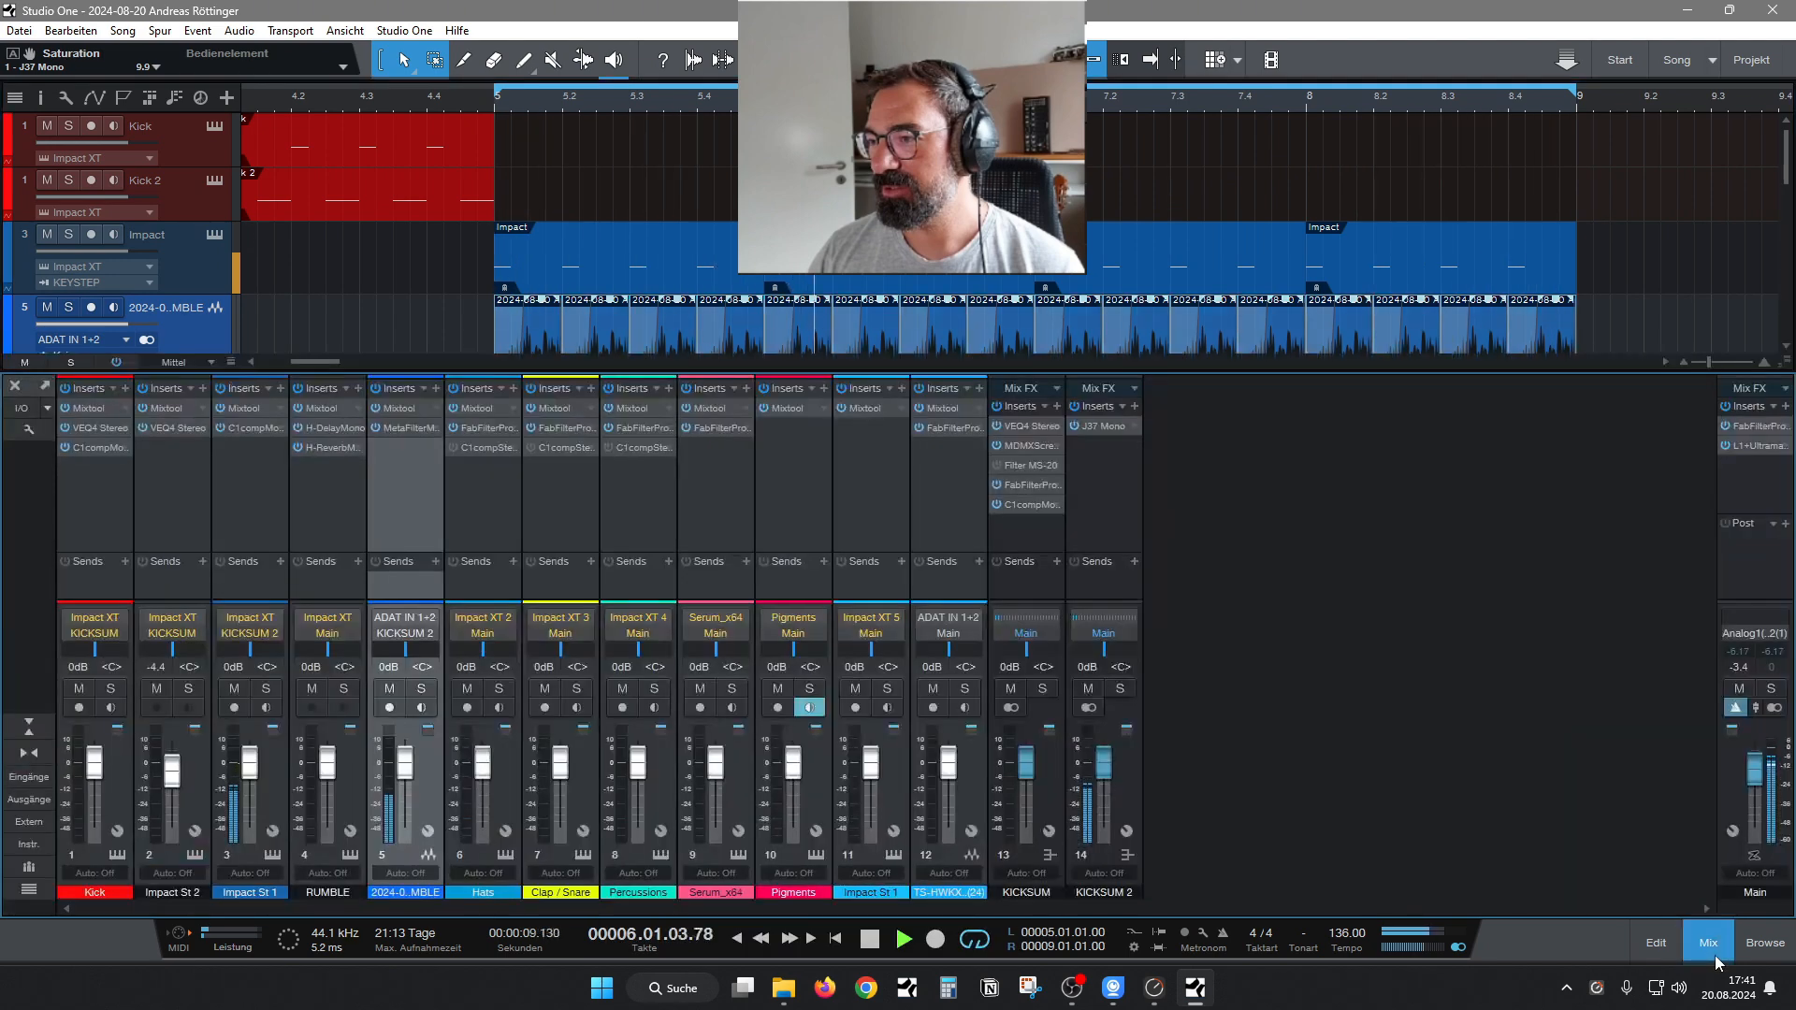
pyautogui.click(1126, 409)
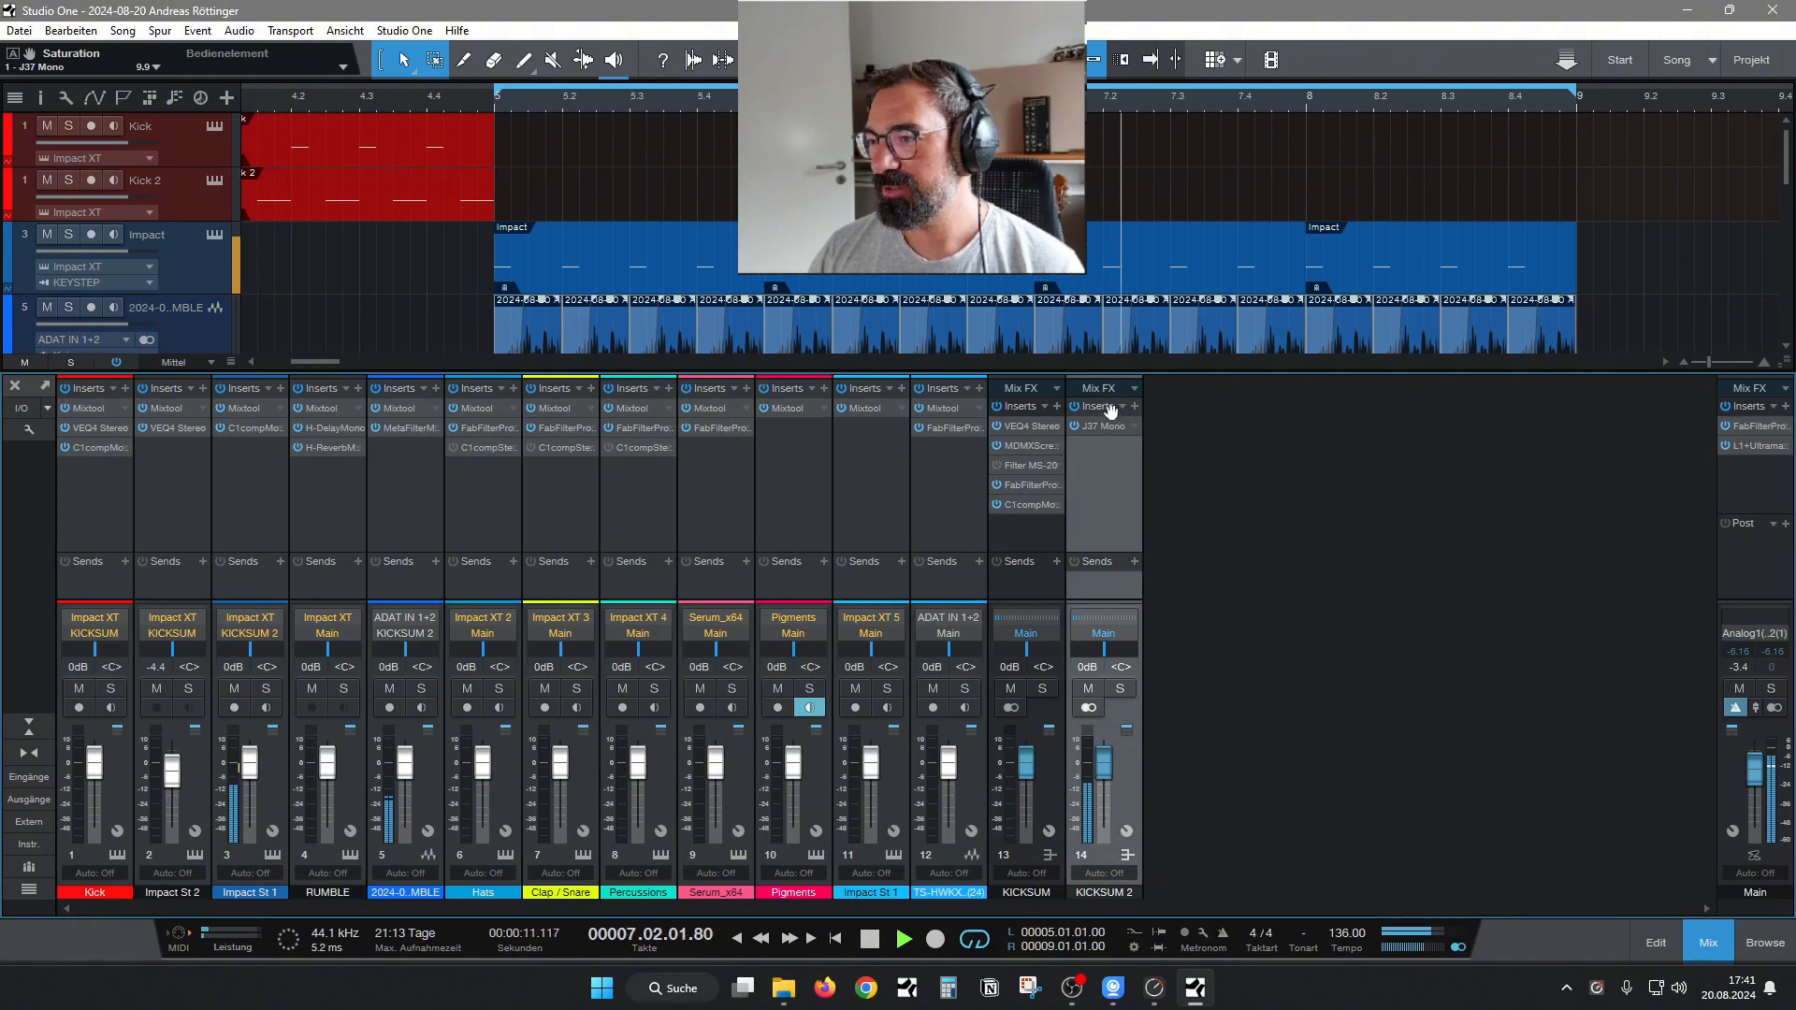
pyautogui.click(1137, 406)
pyautogui.write('mdm')
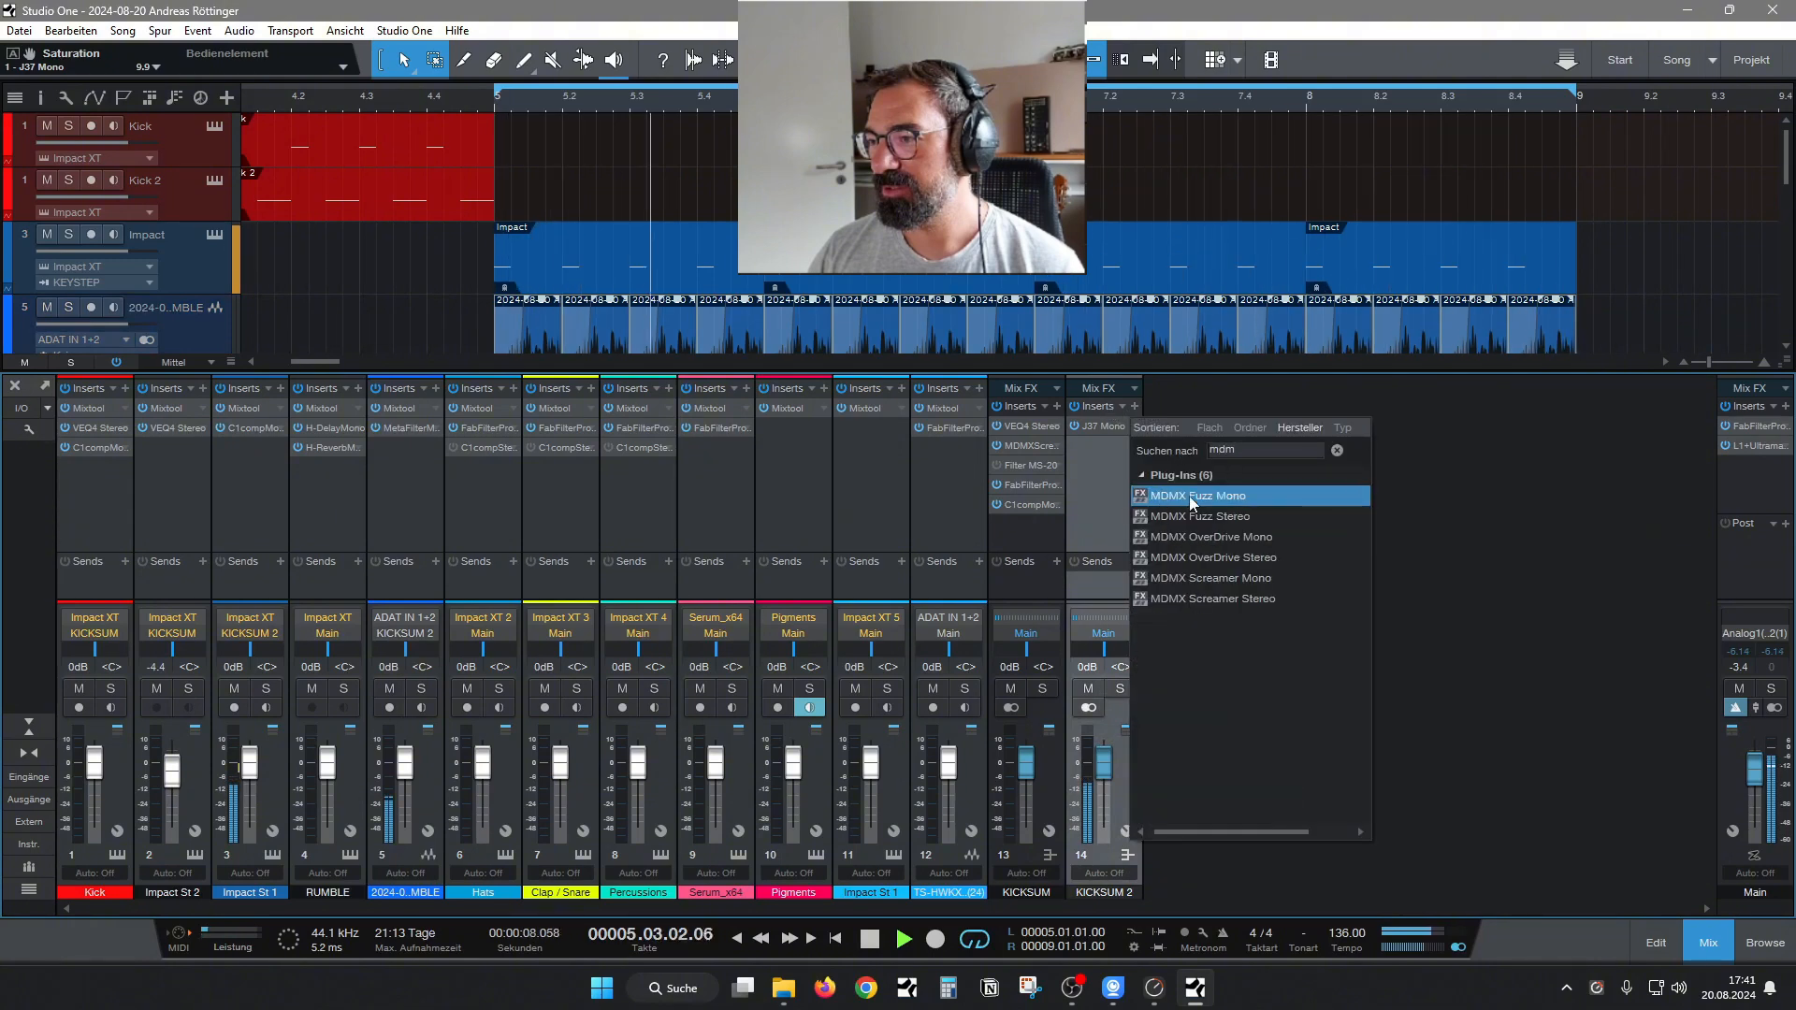
pyautogui.click(1192, 500)
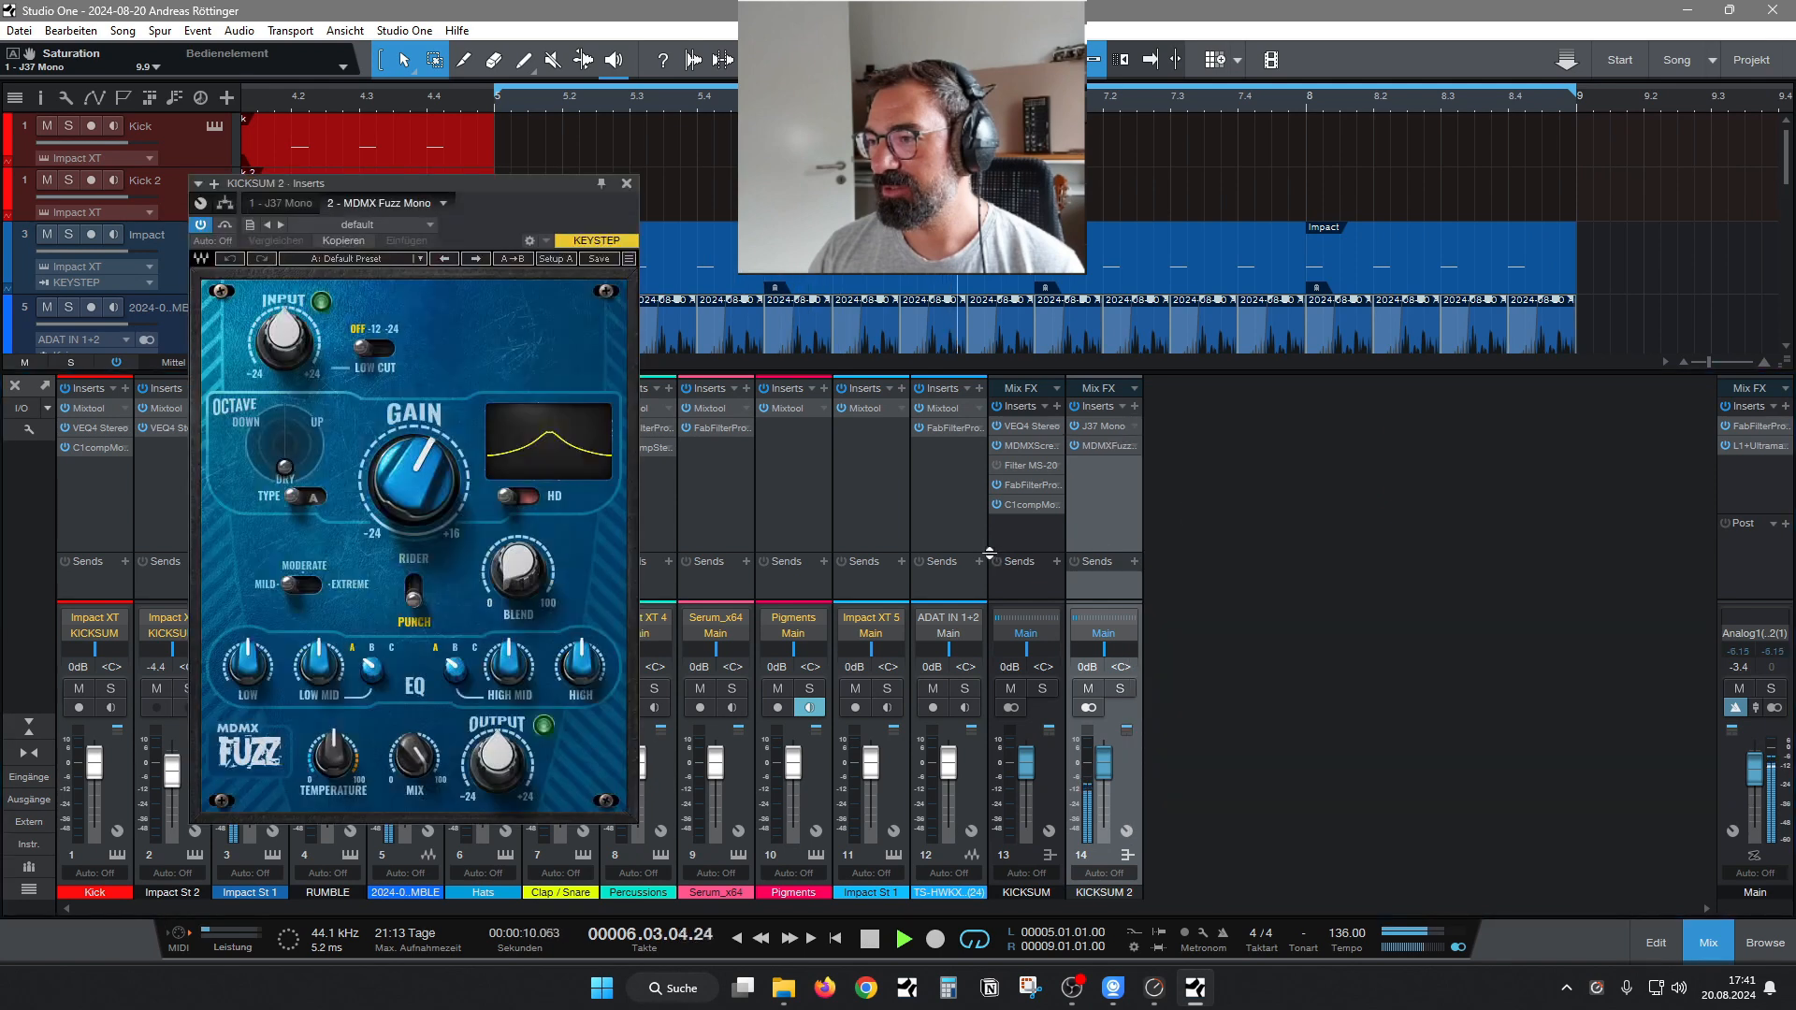
# Enable HD on the fuzz, set type B and gain about -16.6 dB, and try the 24 dB low cut before switching it off.
pyautogui.click(520, 496)
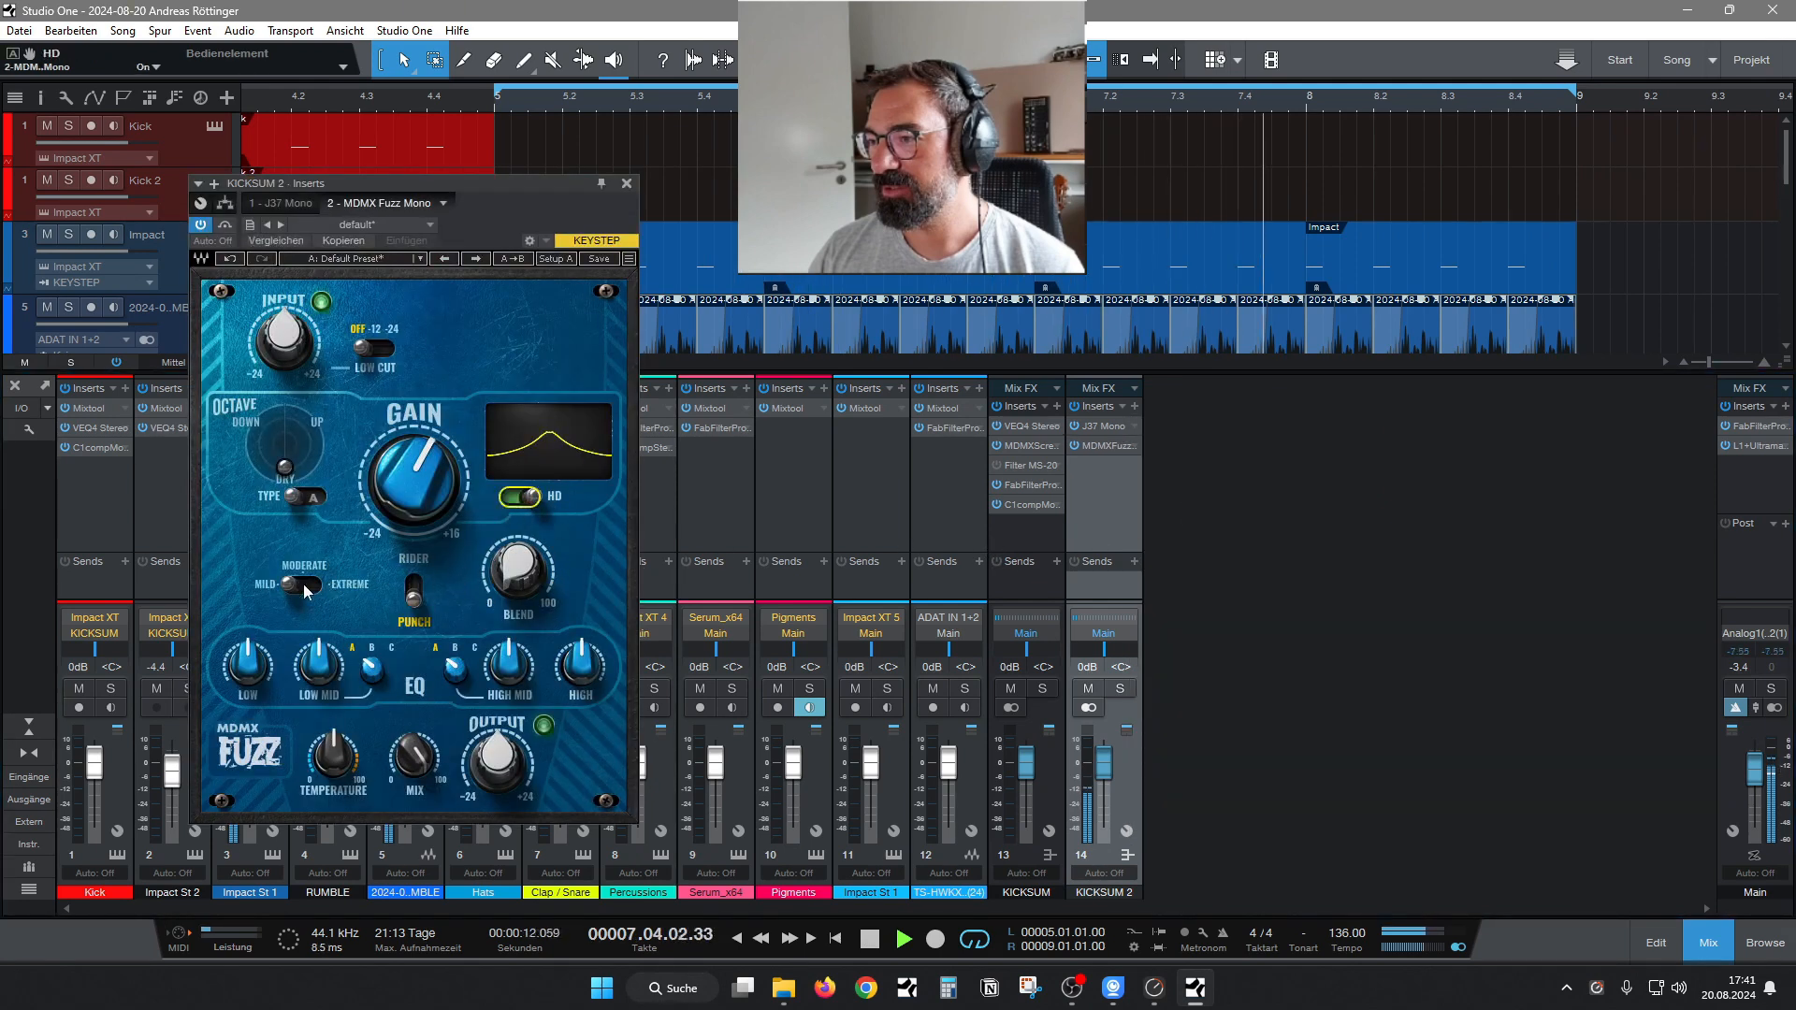
pyautogui.click(306, 496)
pyautogui.moveTo(446, 496); pyautogui.dragTo(446, 556)
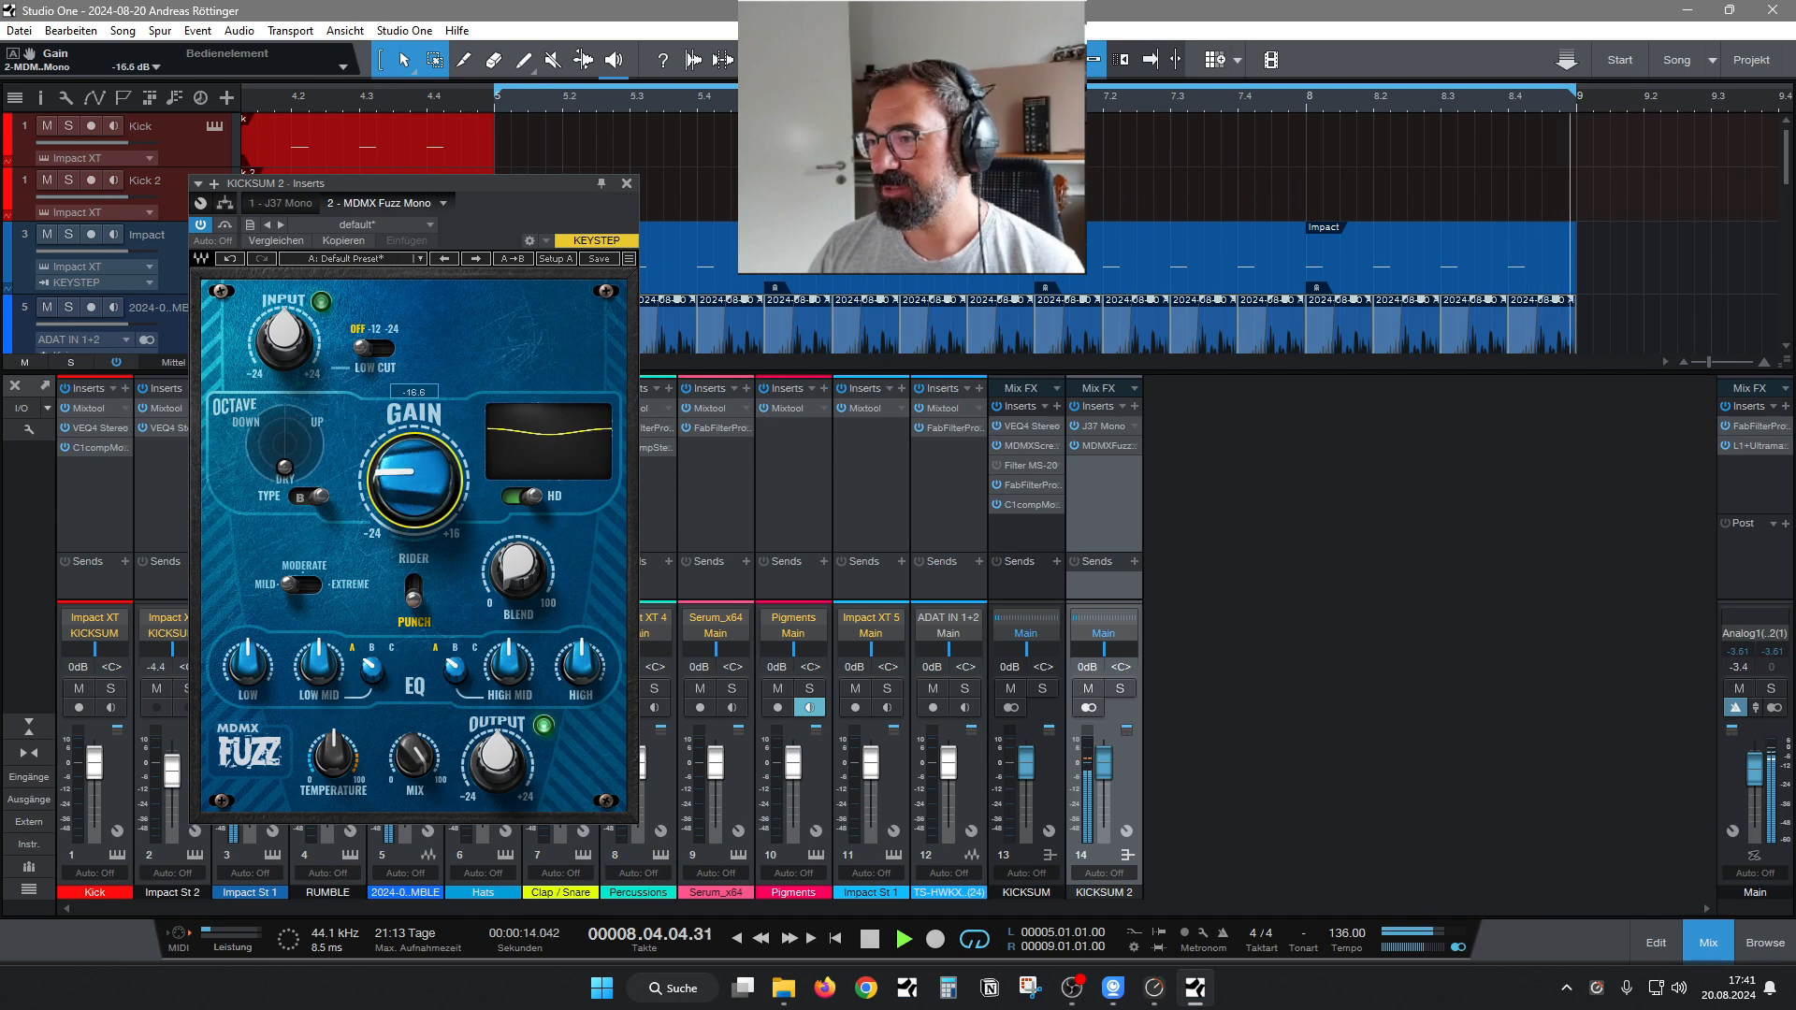
pyautogui.click(375, 352)
pyautogui.click(371, 352)
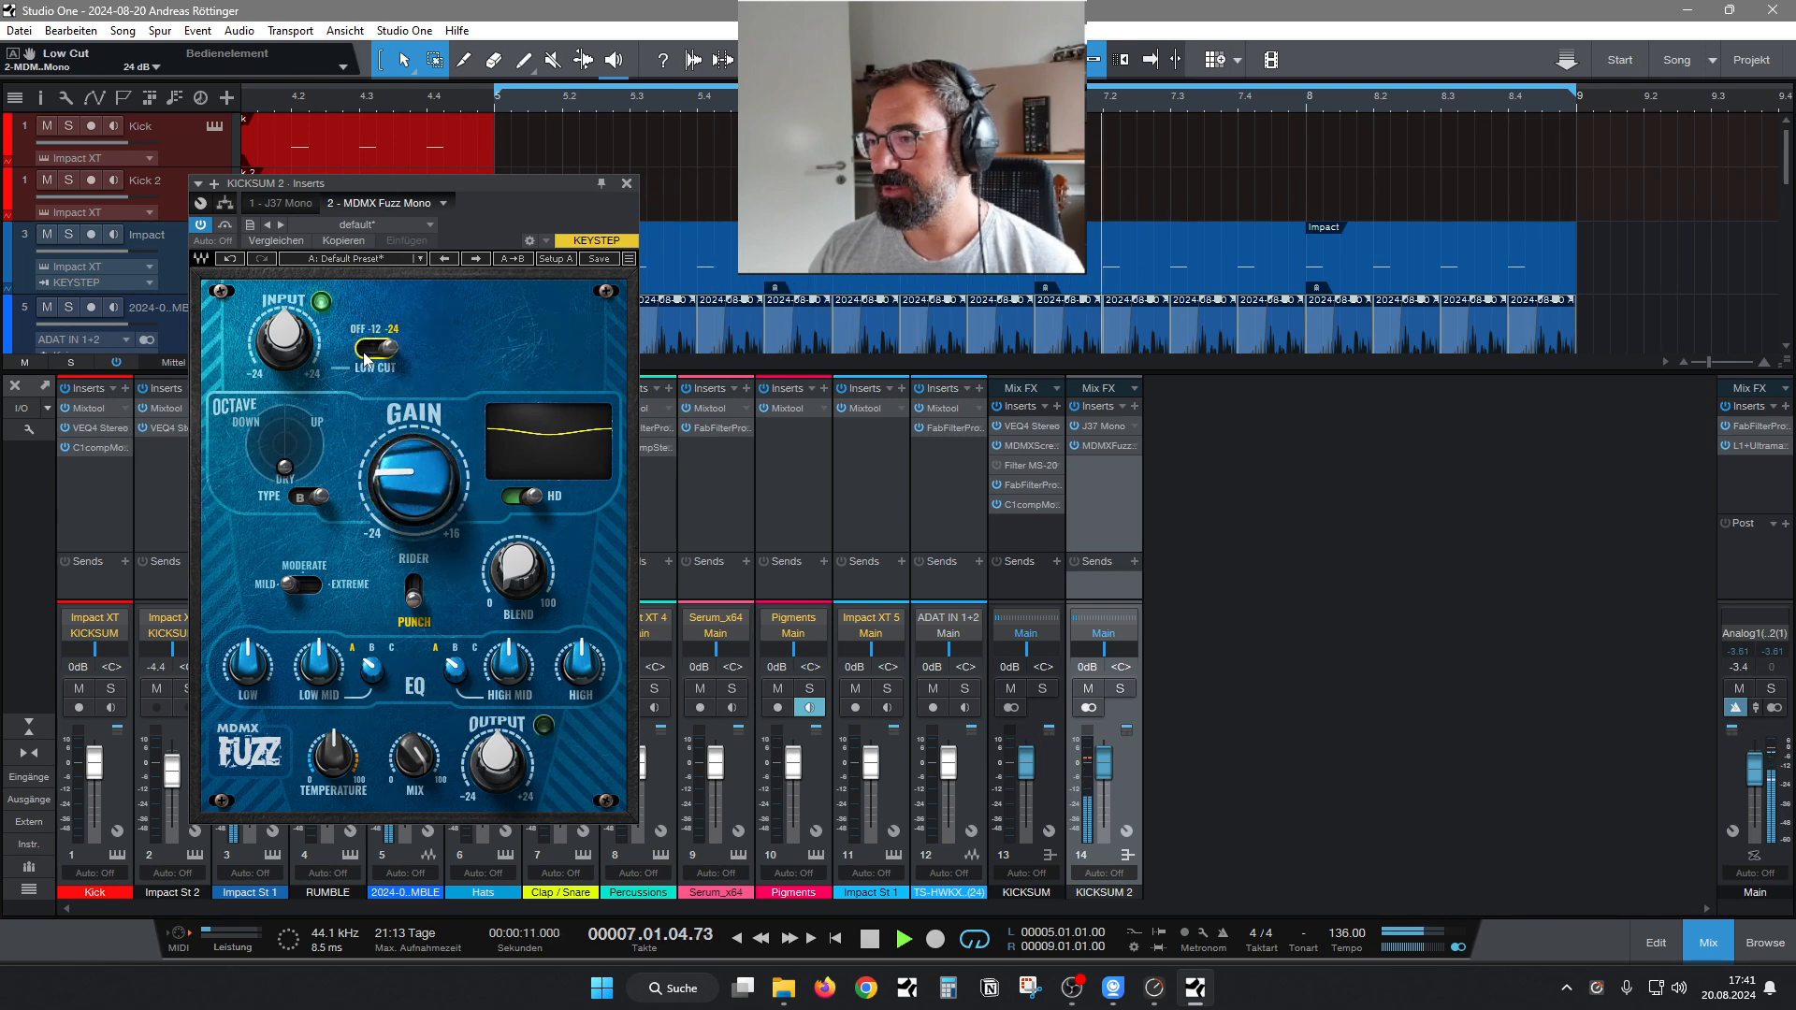
pyautogui.click(372, 352)
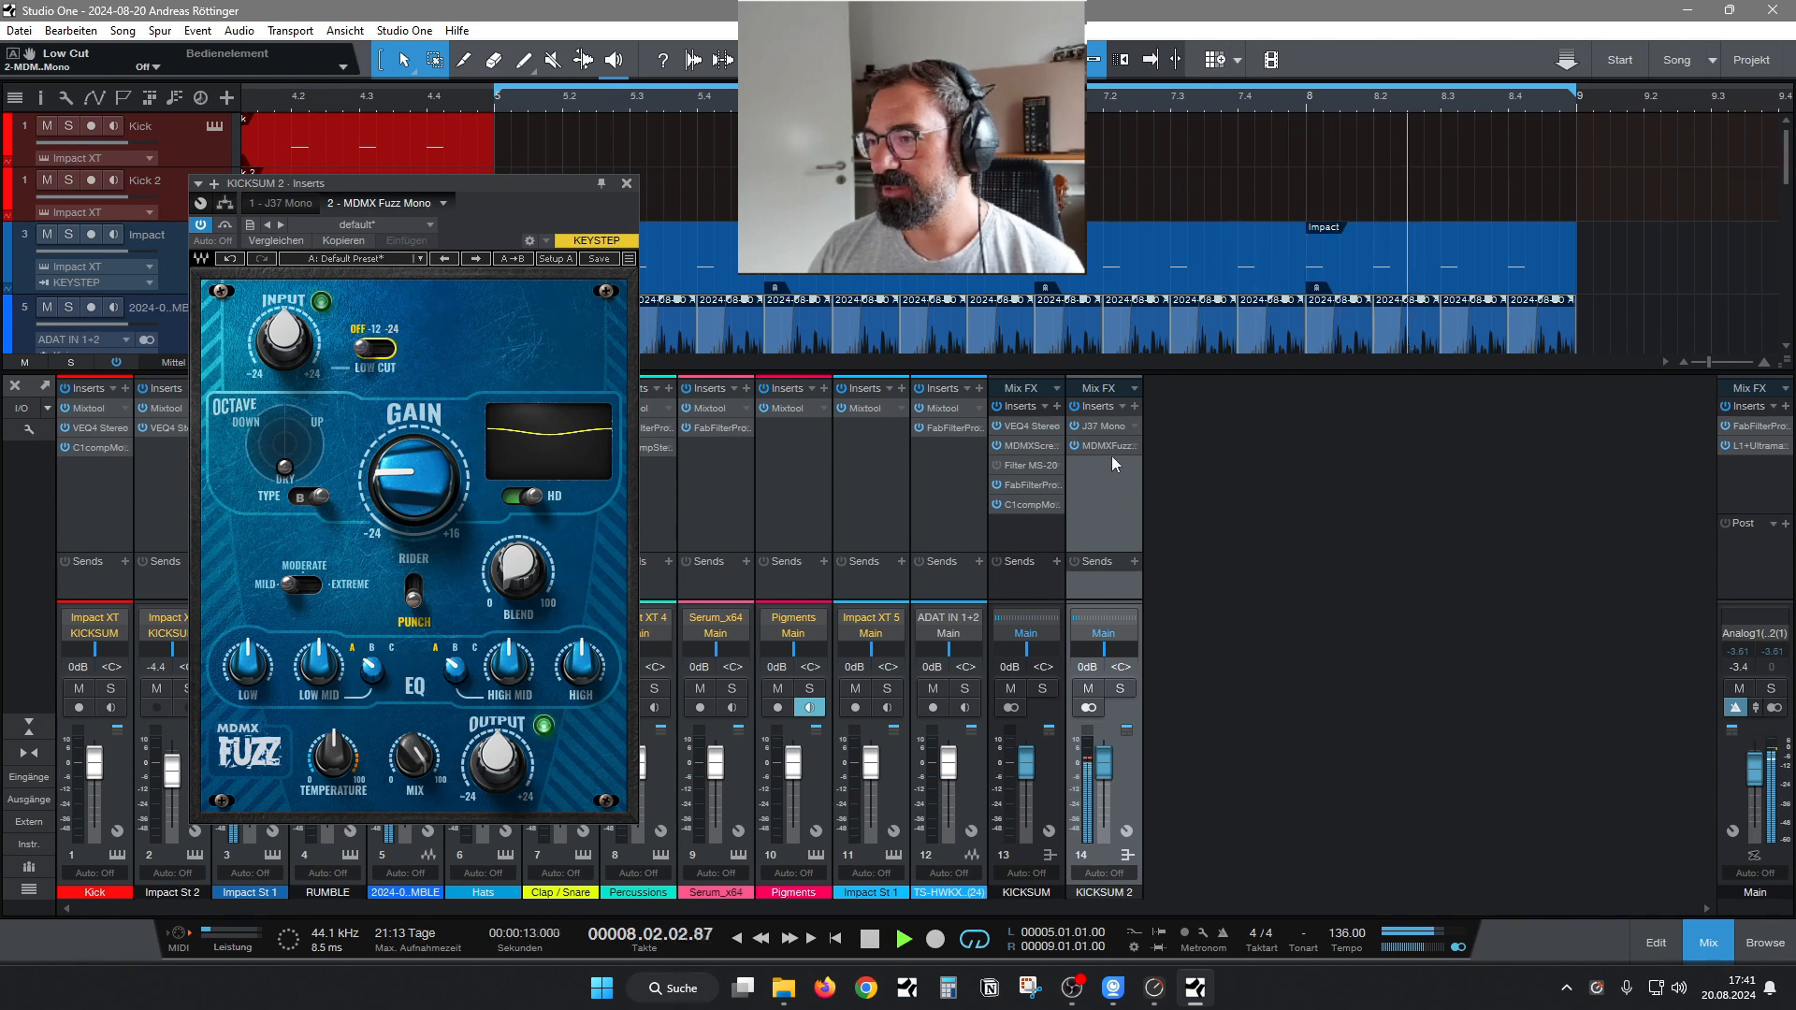
# Remove MDMX Fuzz Mono from the KICKSUM 2 inserts.
pyautogui.rightClick(1100, 445)
pyautogui.click(1138, 619)
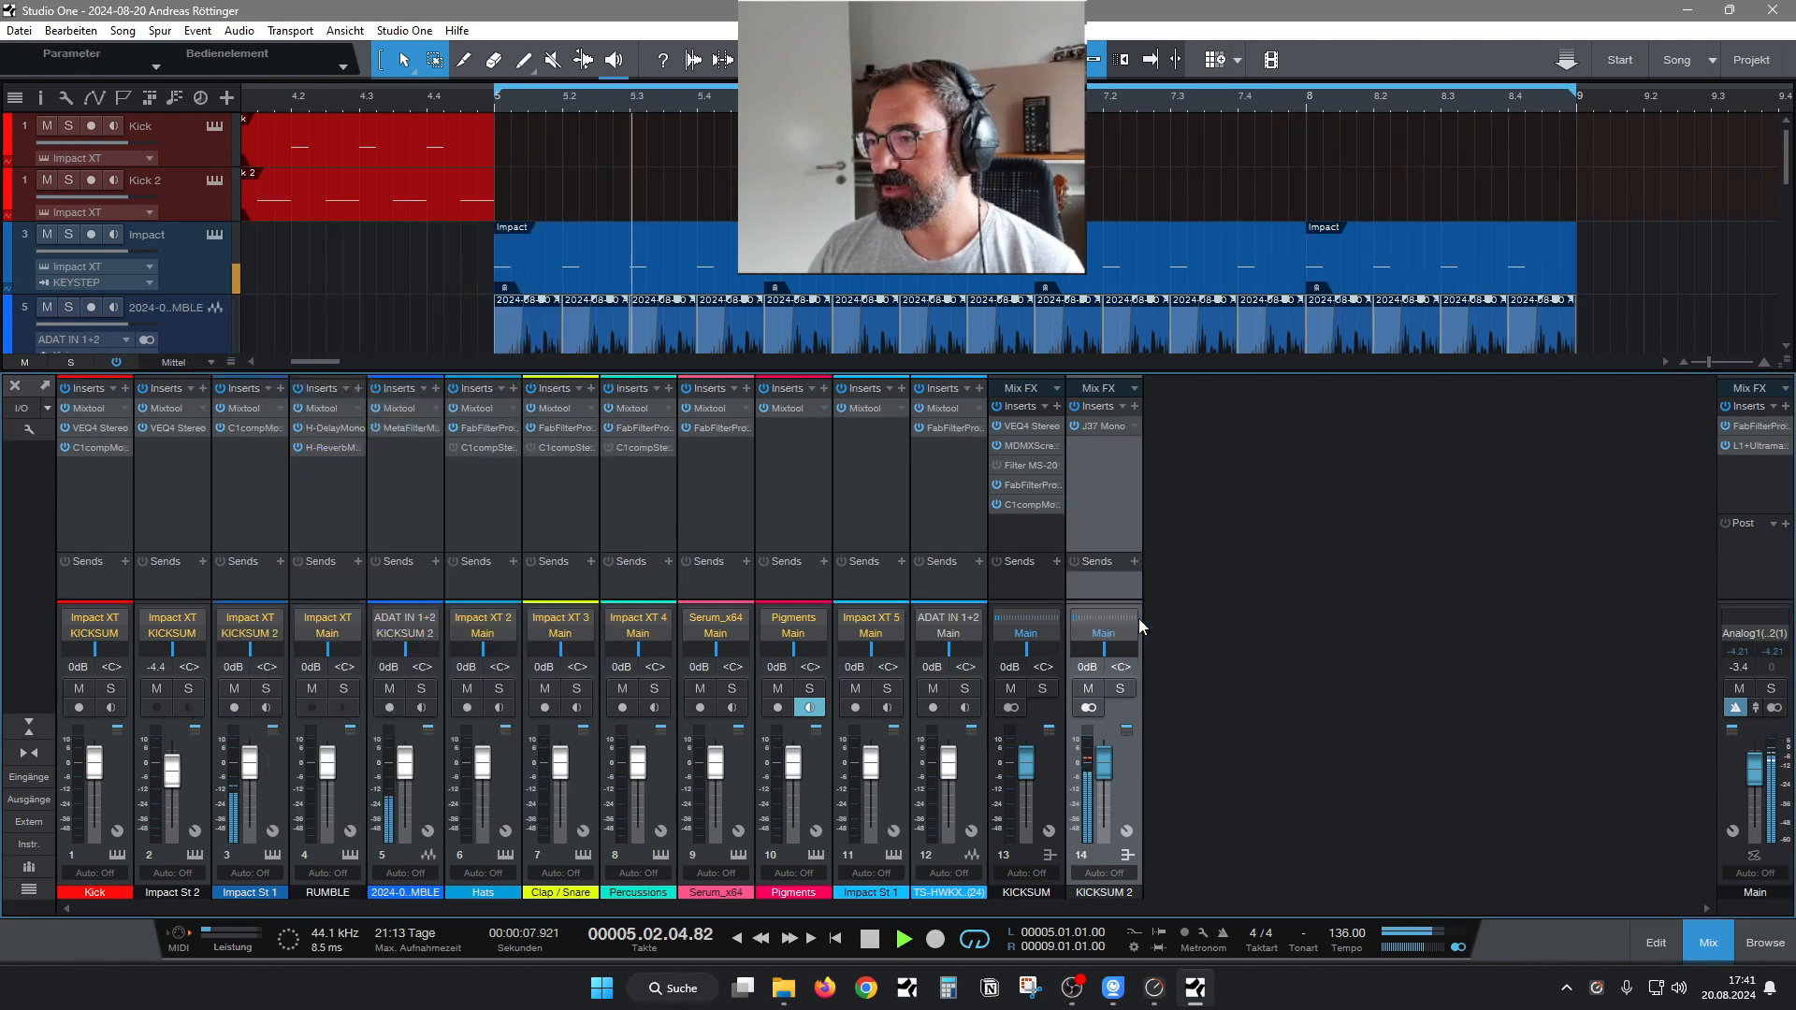
# Insert C1 comp Mono after the J37 on the KICKSUM 2 bus and load the preset "Kickdrum 1 - 4 to 1 -25dB +8dB".
pyautogui.click(1133, 410)
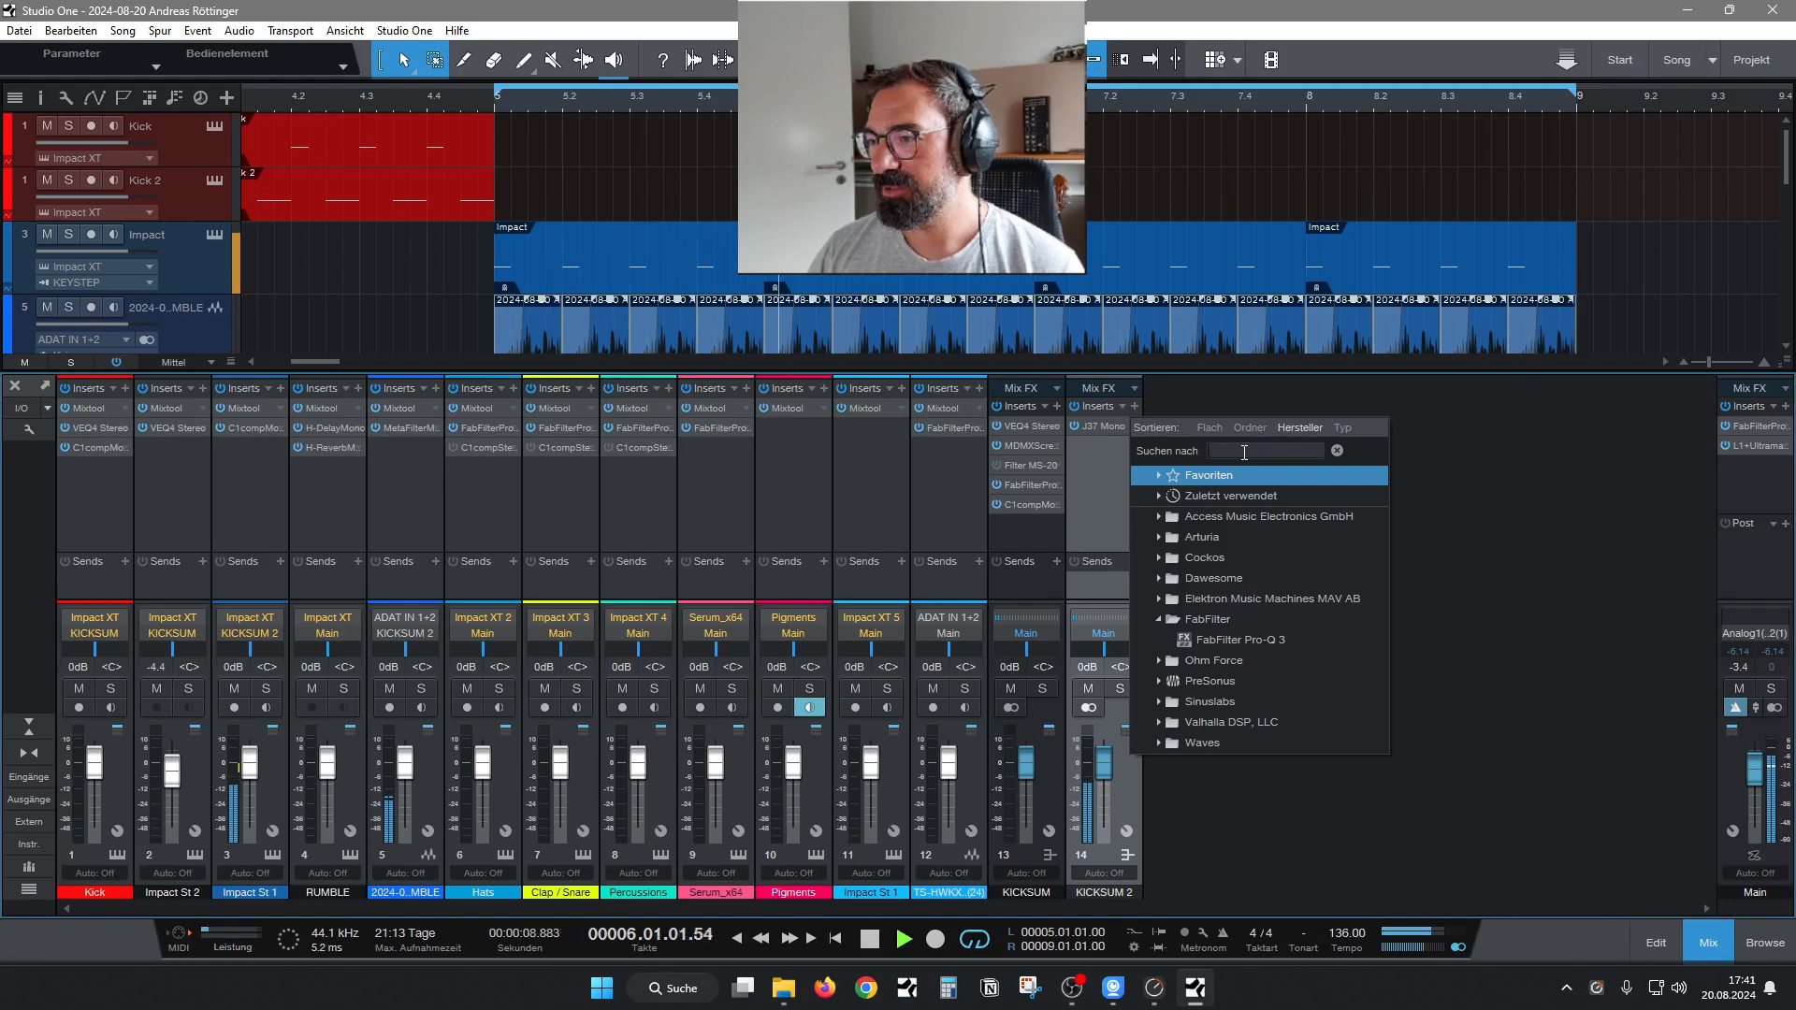
pyautogui.write('c')
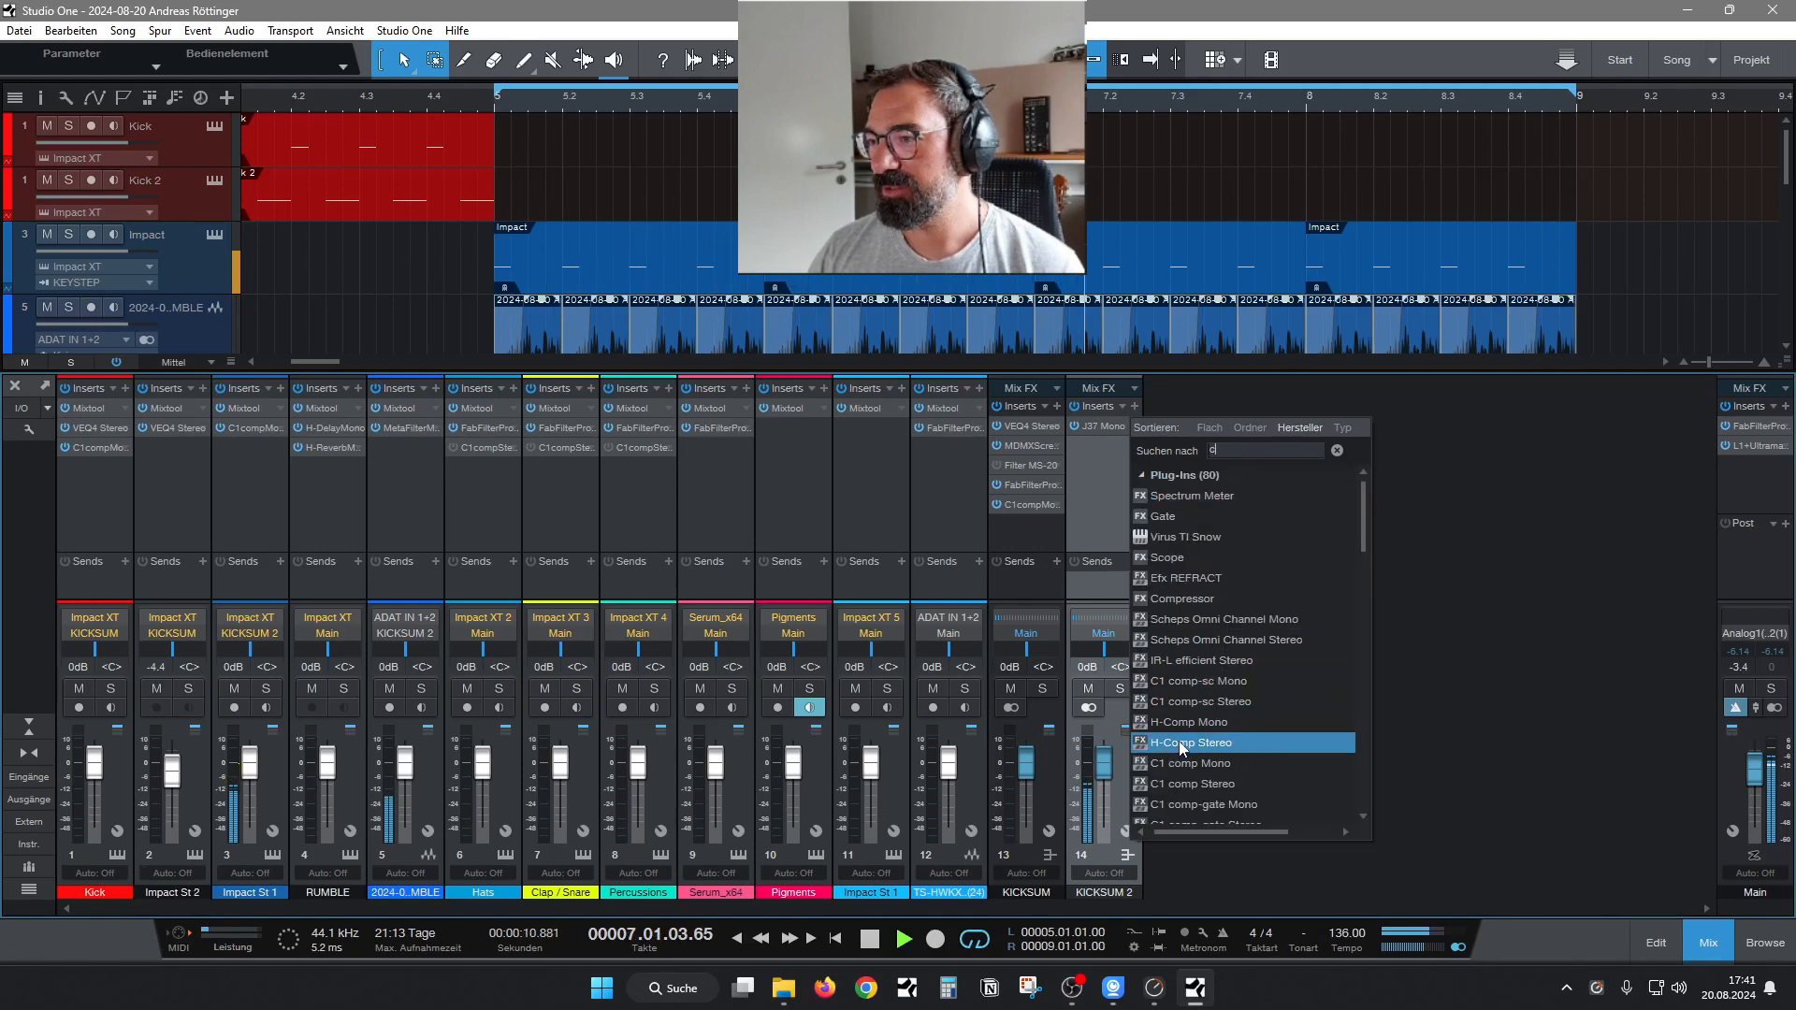
pyautogui.click(1186, 763)
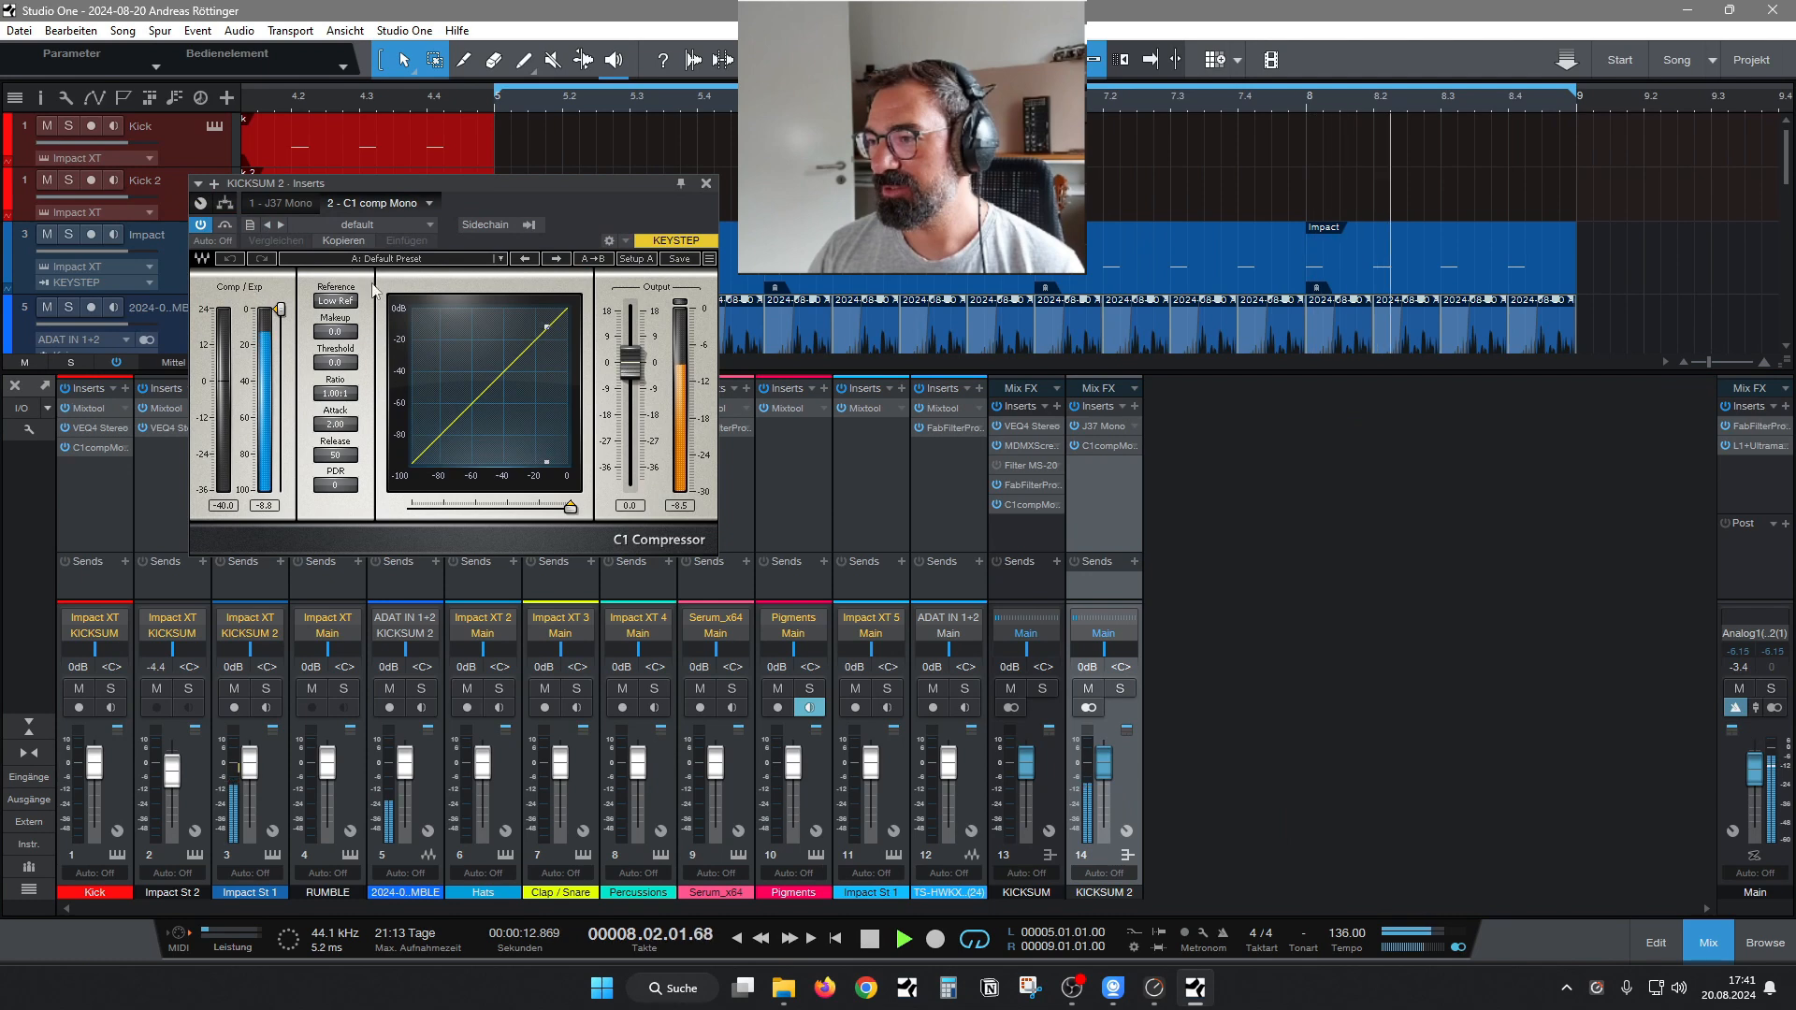
pyautogui.click(501, 259)
pyautogui.click(610, 642)
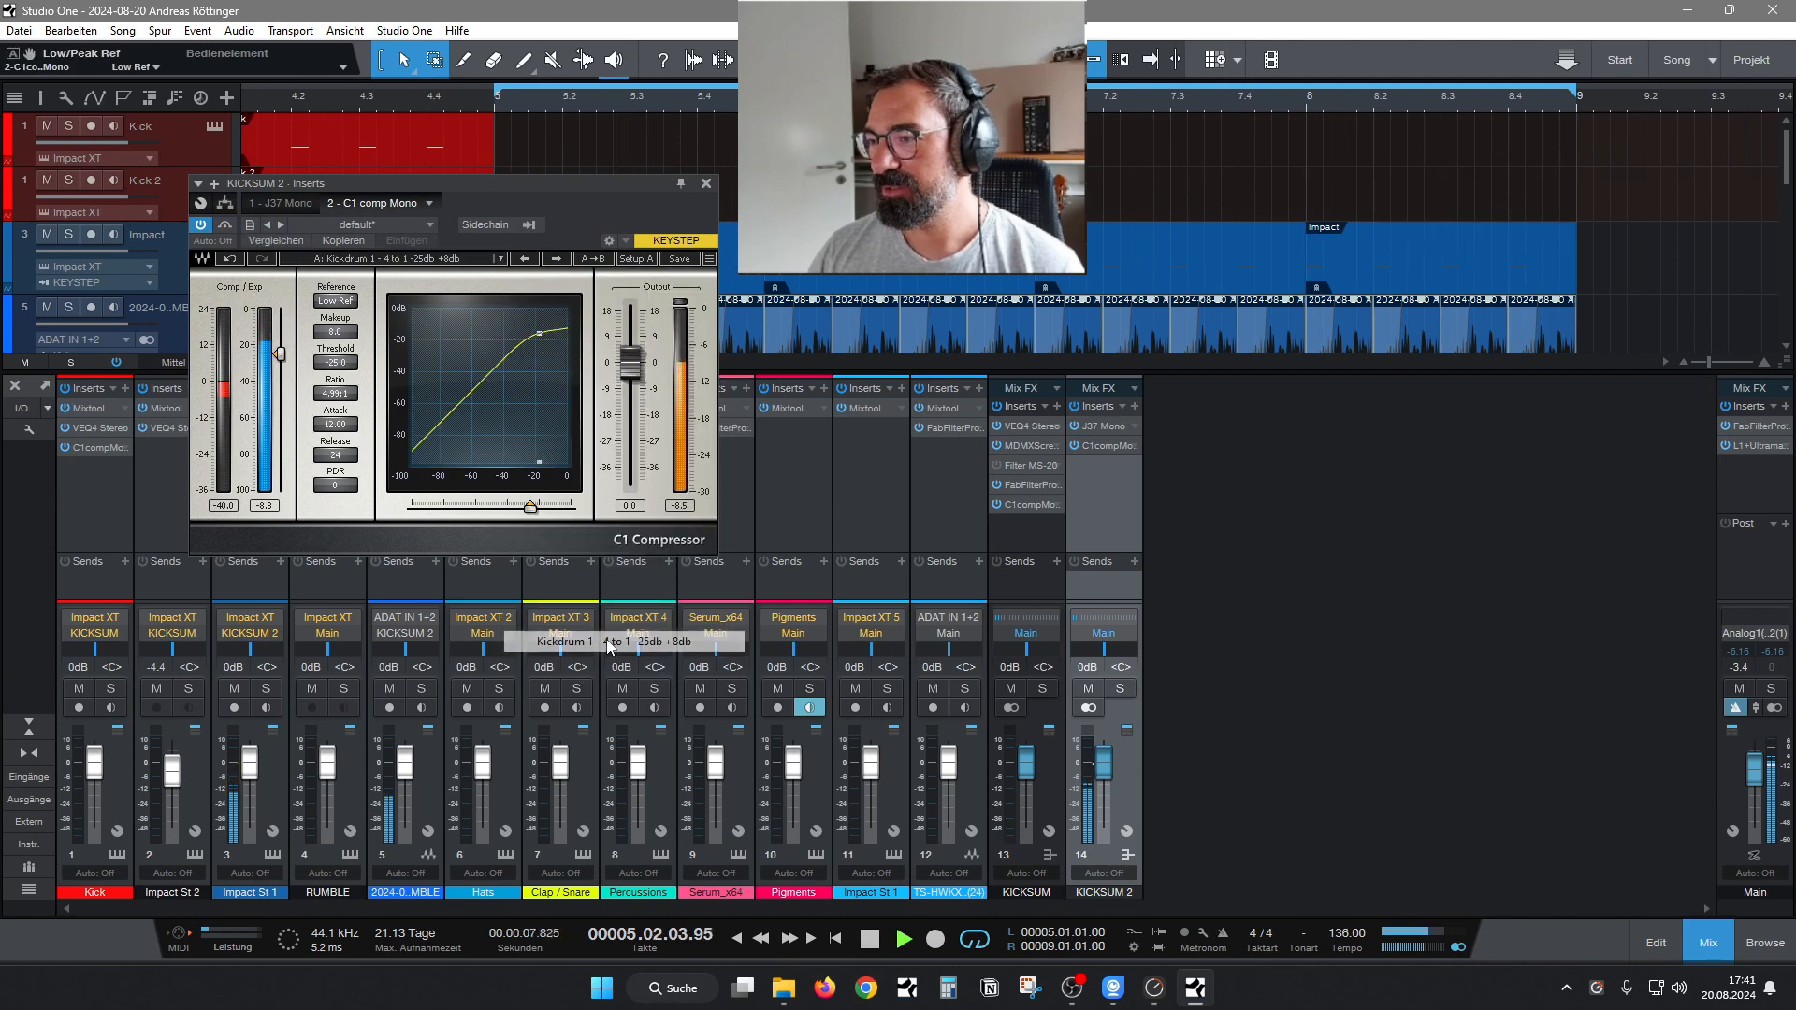
# Unlink the J37's input and output levels on KICKSUM 2 and lower its output level to about -0.4 dB.
pyautogui.click(284, 200)
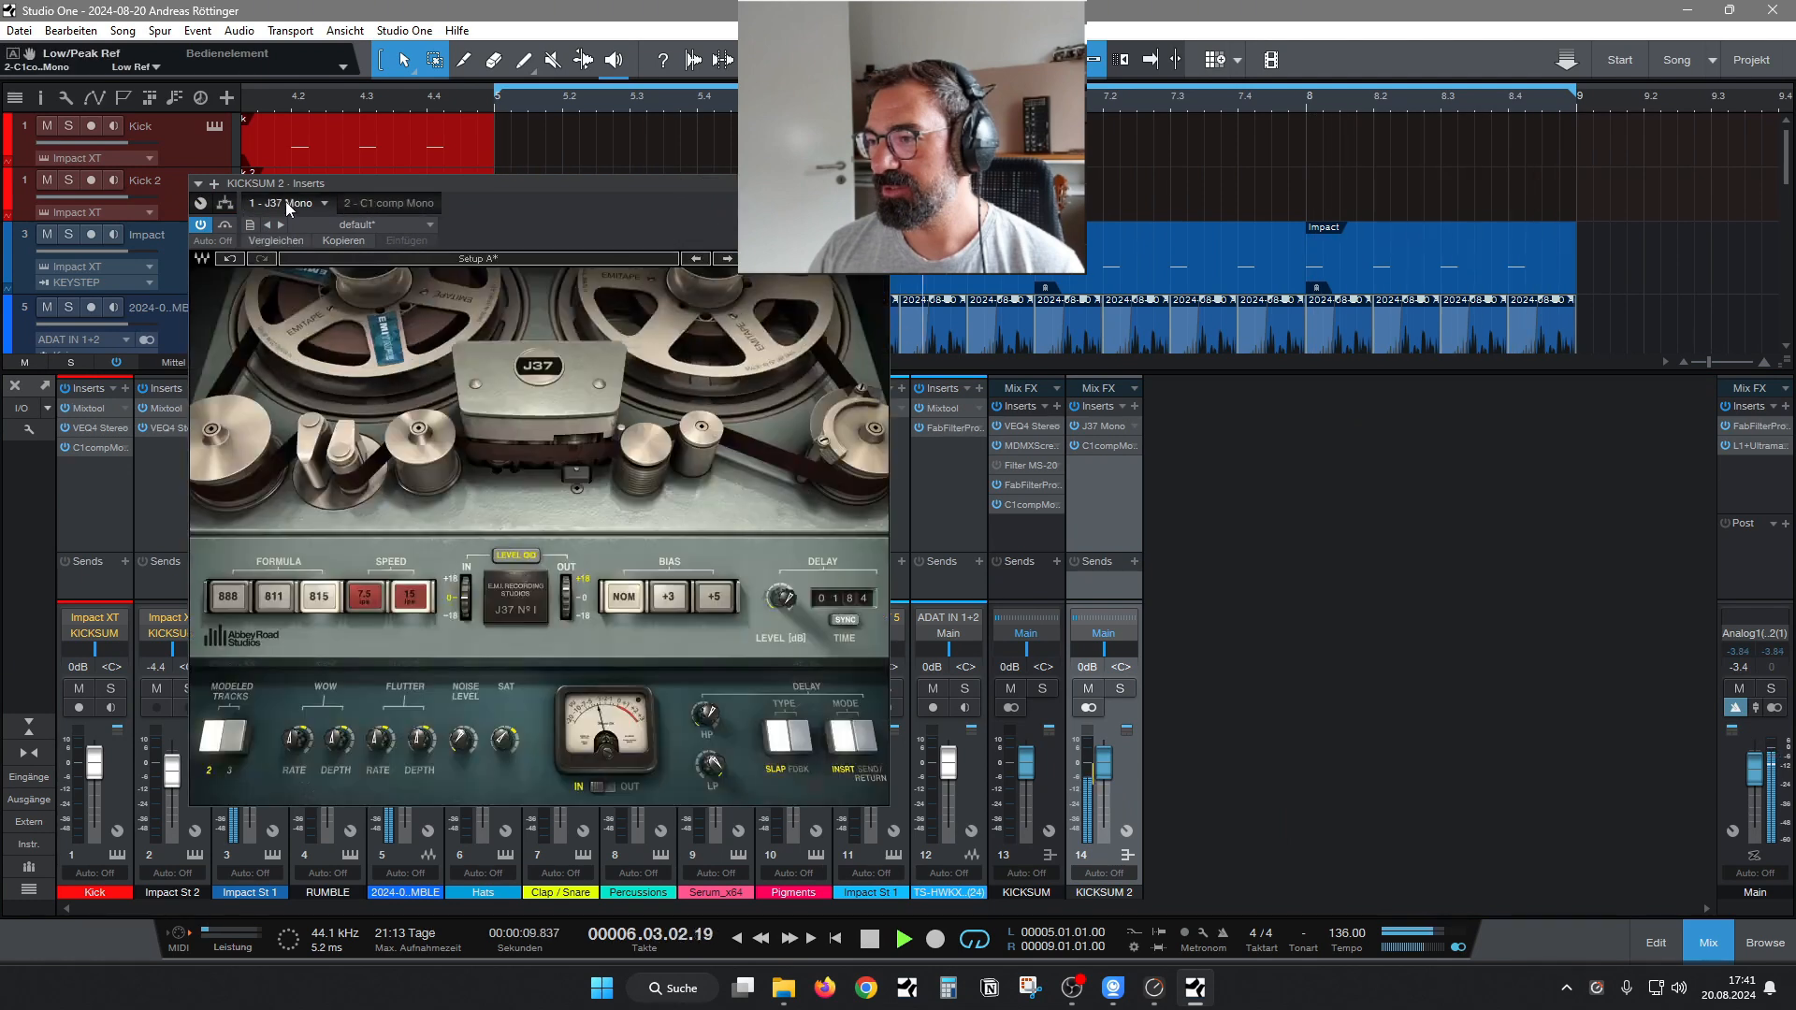
pyautogui.click(518, 557)
pyautogui.moveTo(566, 591); pyautogui.dragTo(566, 629)
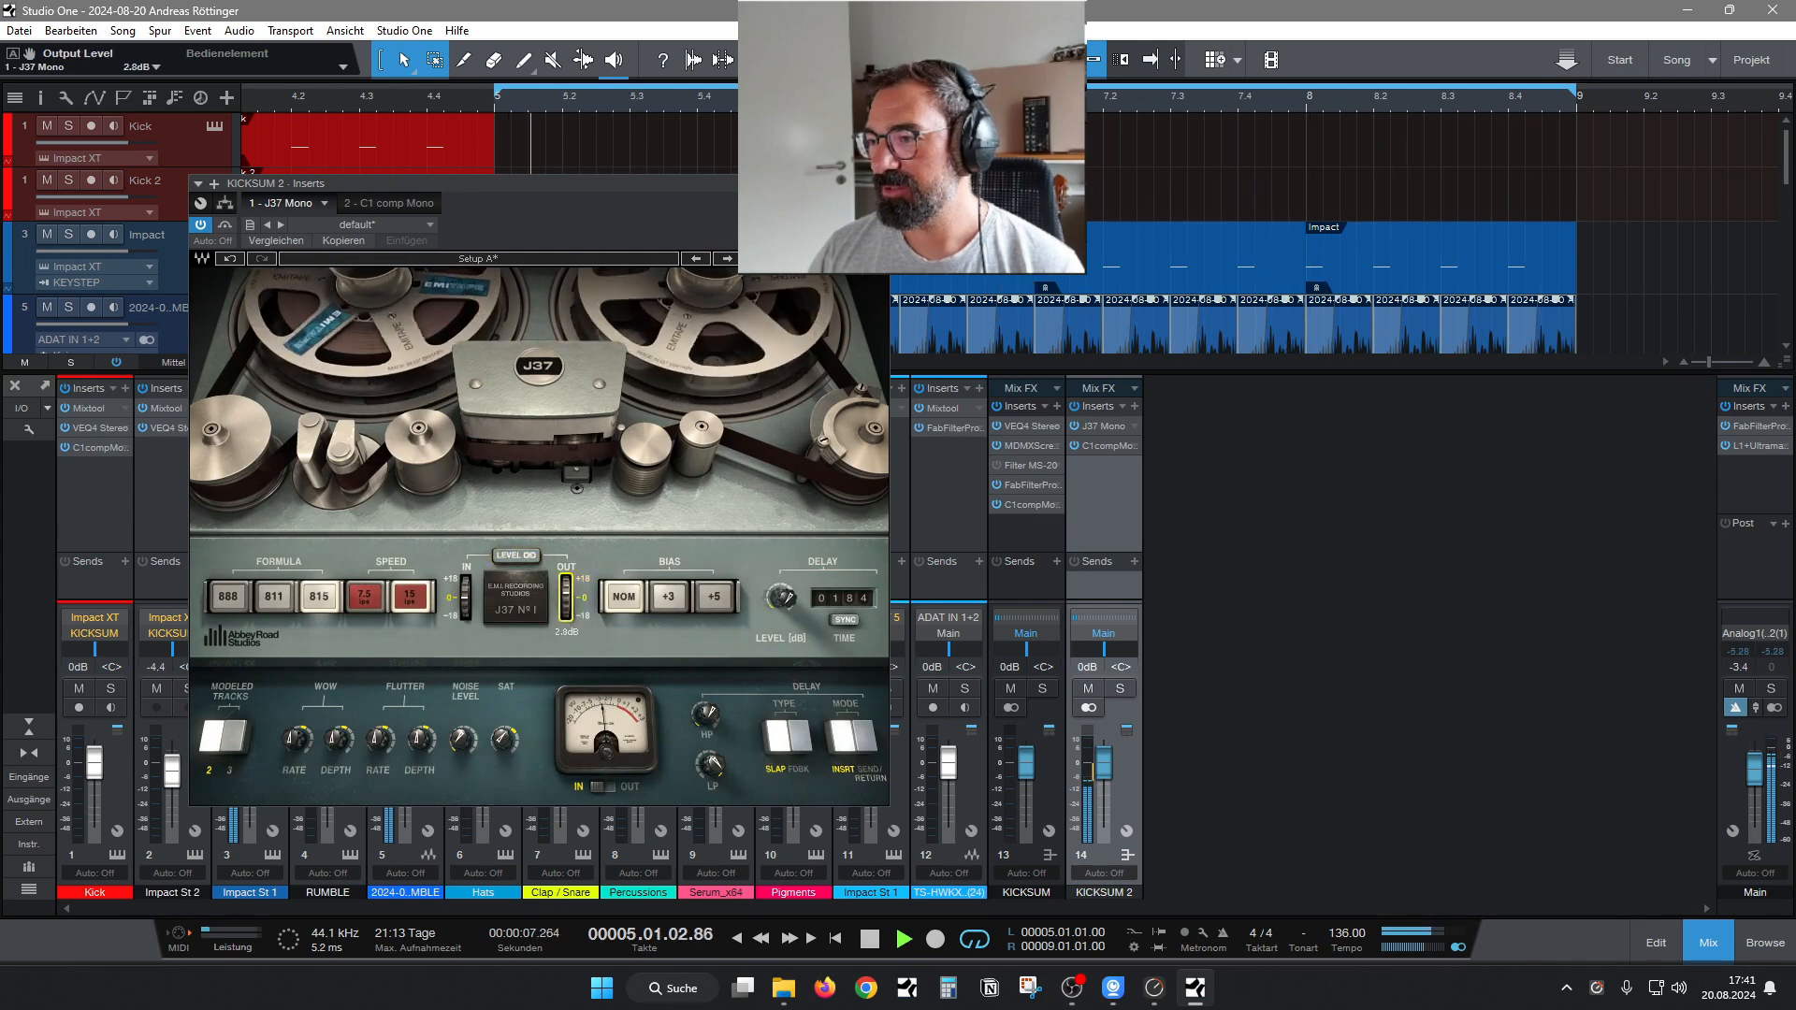
# Set the KICKSUM 2 C1 compressor's threshold to about -26.5 dB, recheck the J37, and close the insert editor.
pyautogui.click(397, 200)
pyautogui.moveTo(287, 363); pyautogui.dragTo(280, 356)
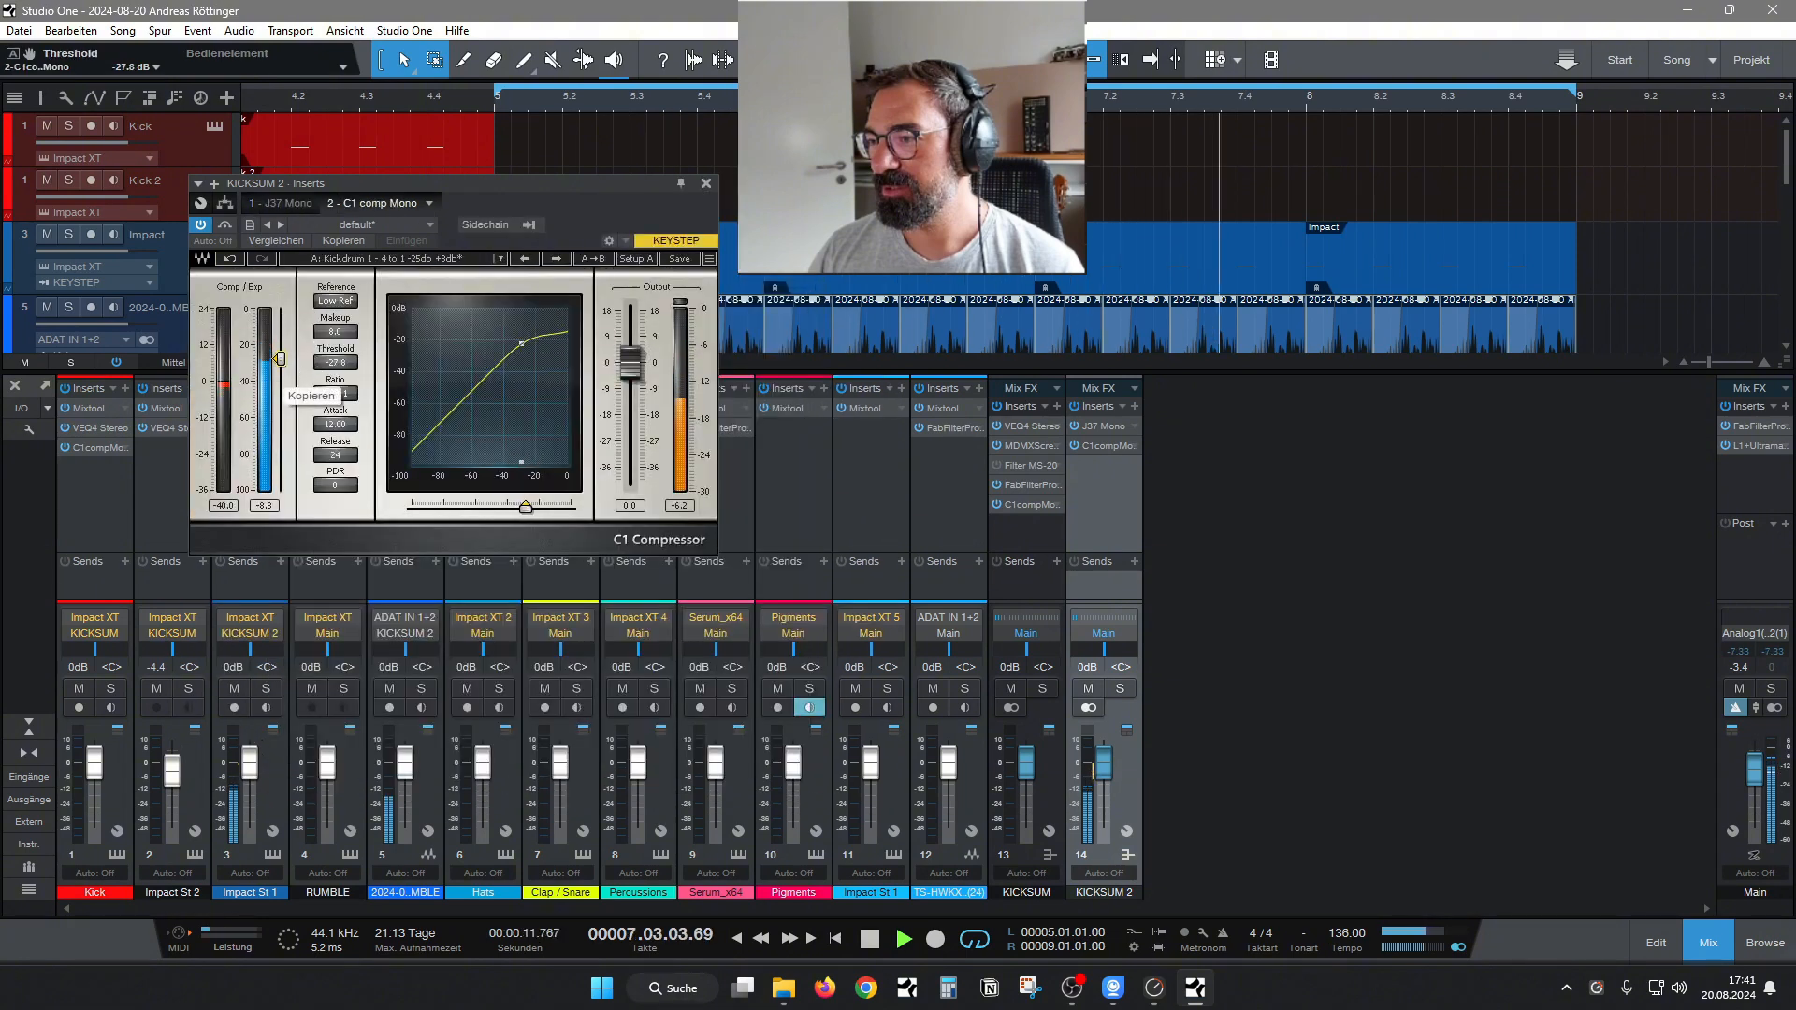
pyautogui.click(275, 204)
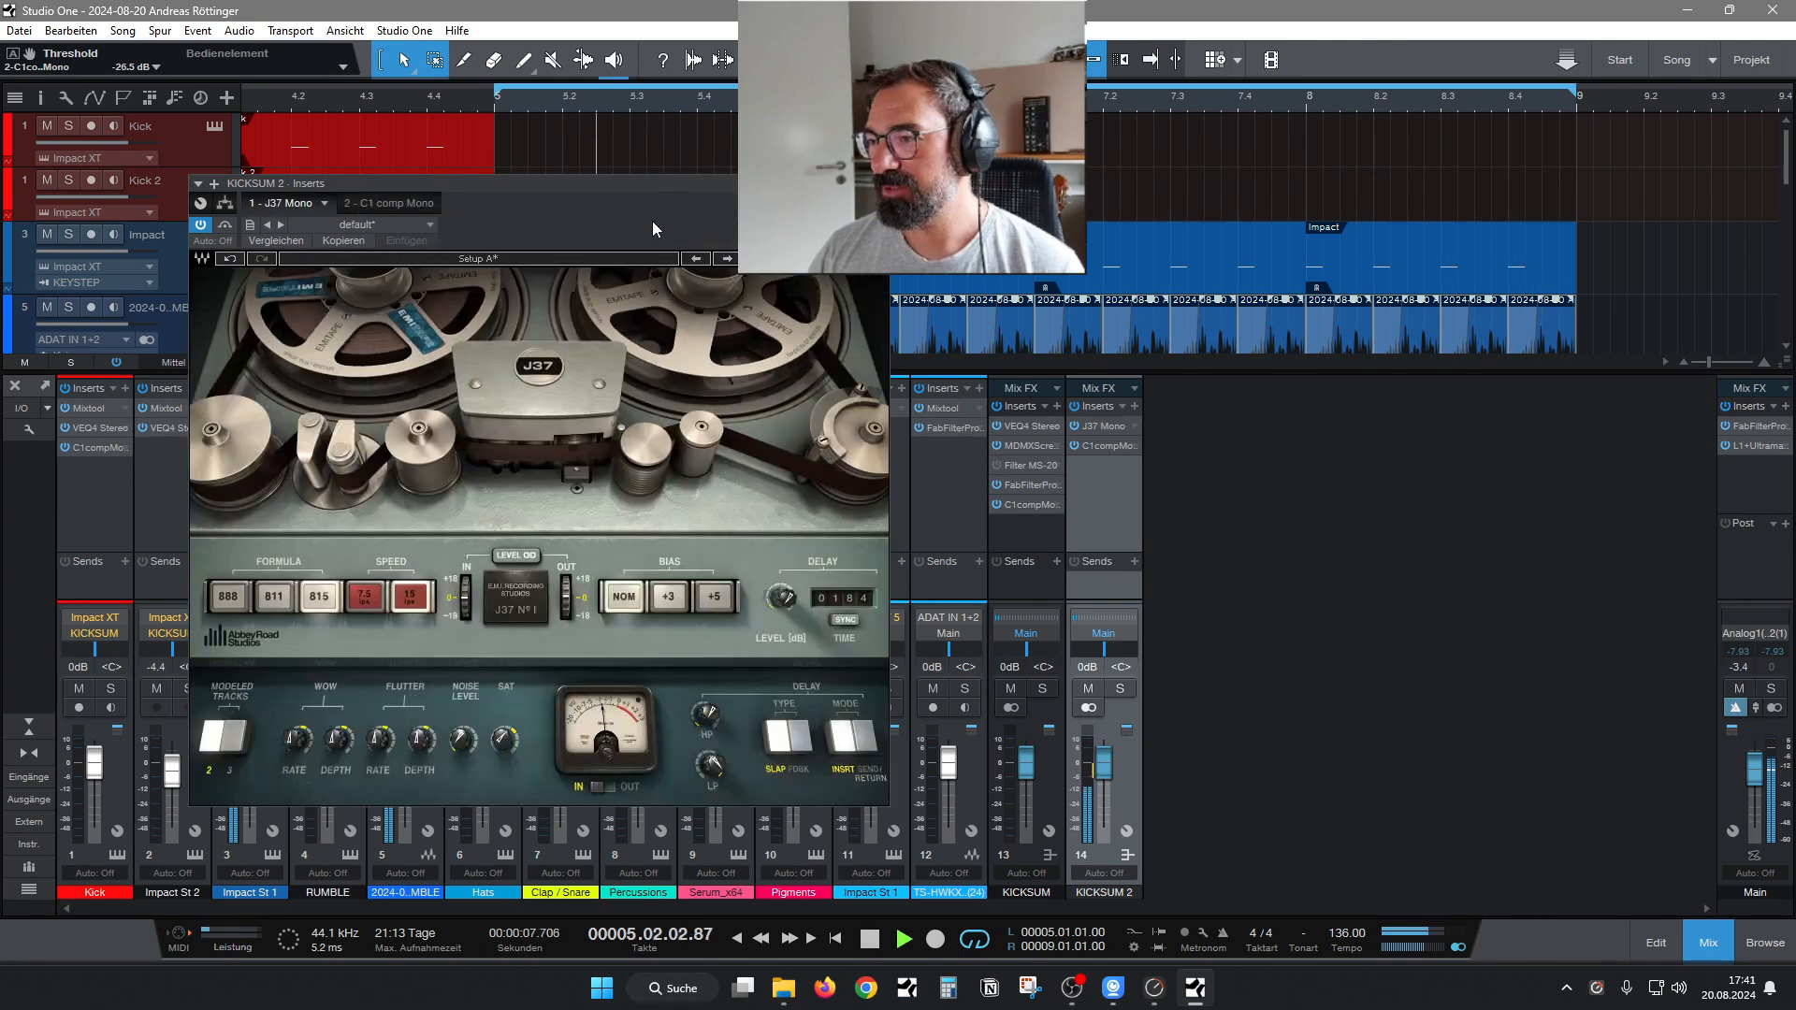
pyautogui.click(878, 183)
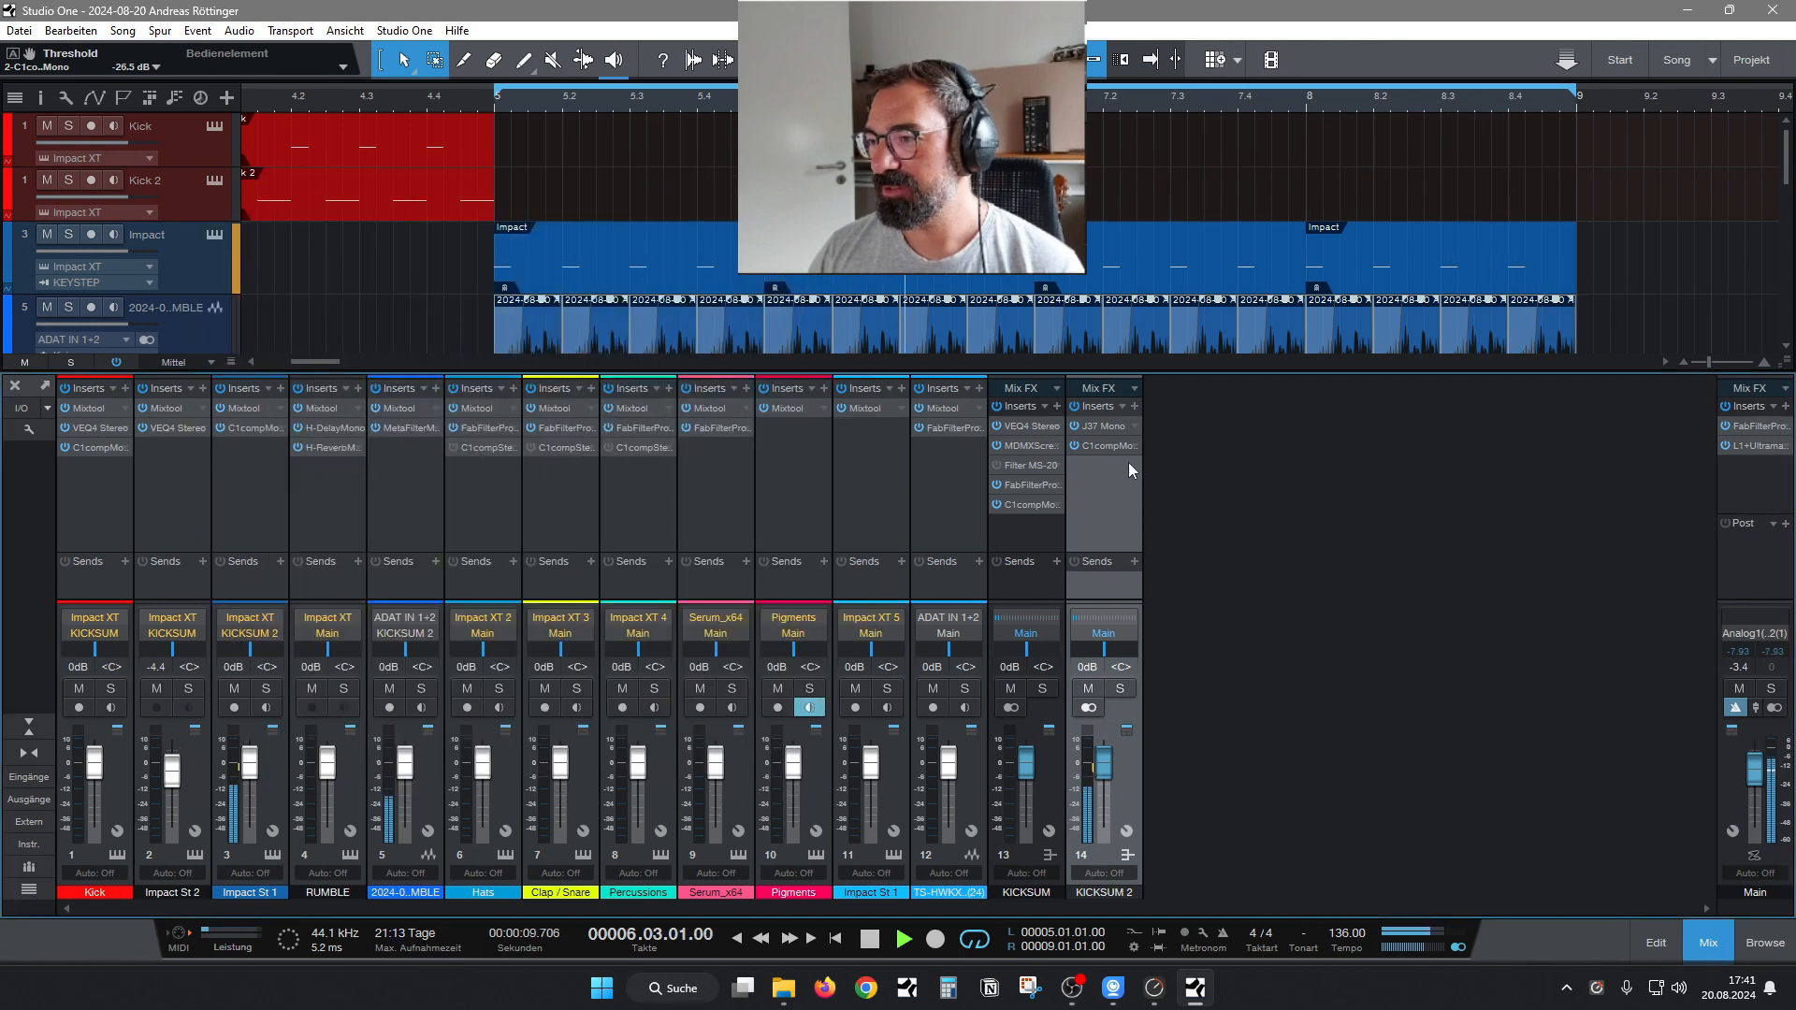
# Solo the Impact St 1 channel and insert MDMX Screamer Mono after its C1 compressor.
pyautogui.click(266, 689)
pyautogui.click(282, 395)
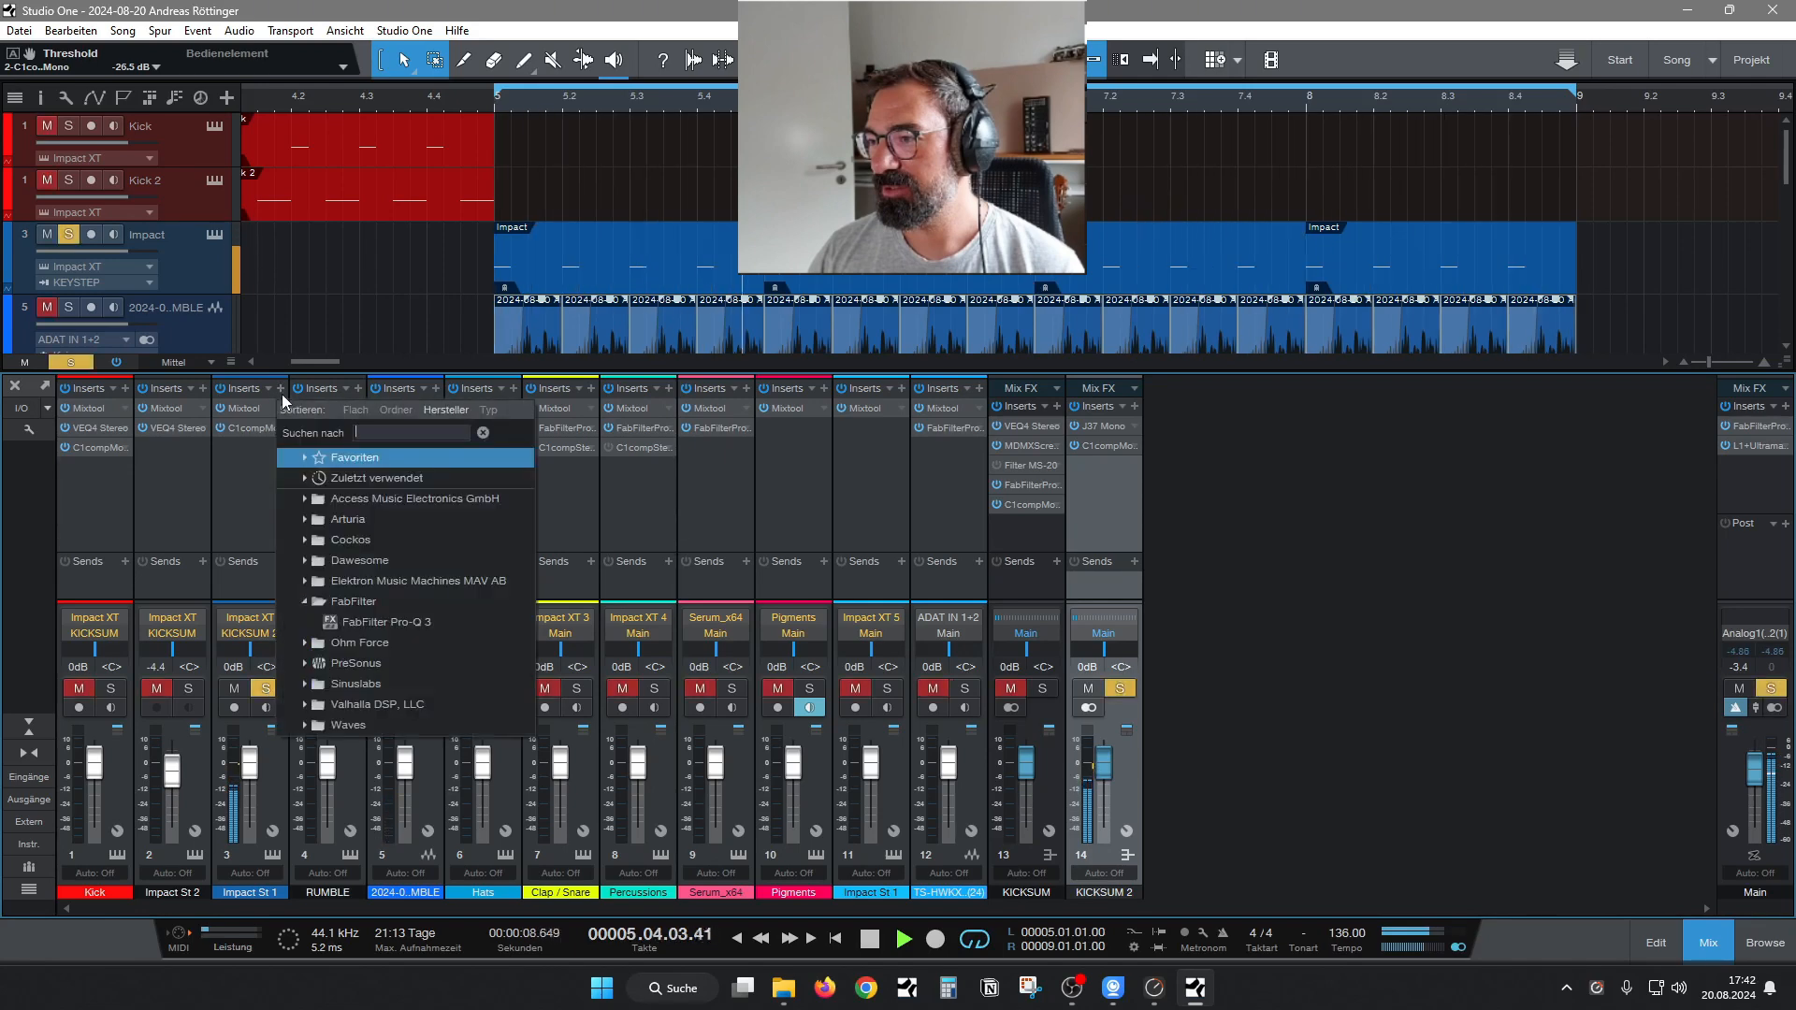
pyautogui.write('dm')
pyautogui.press('BackSpace')
pyautogui.press('BackSpace')
pyautogui.write('mdmx')
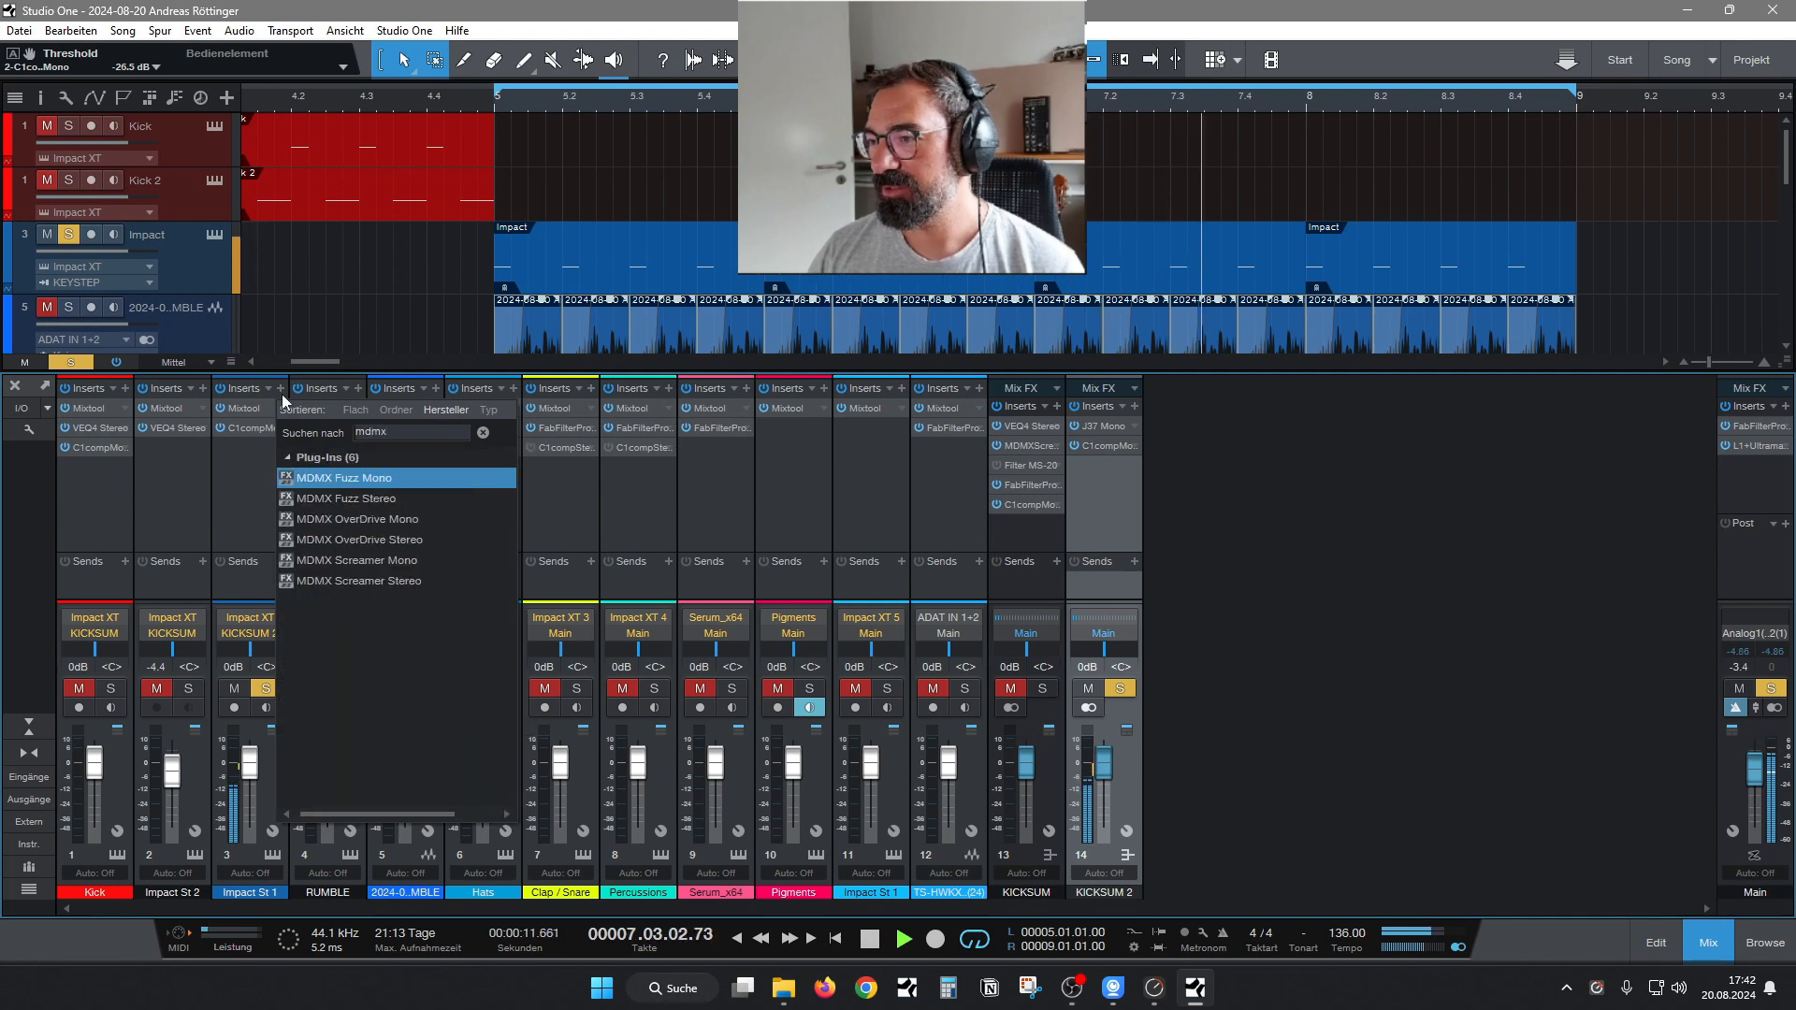
pyautogui.click(393, 561)
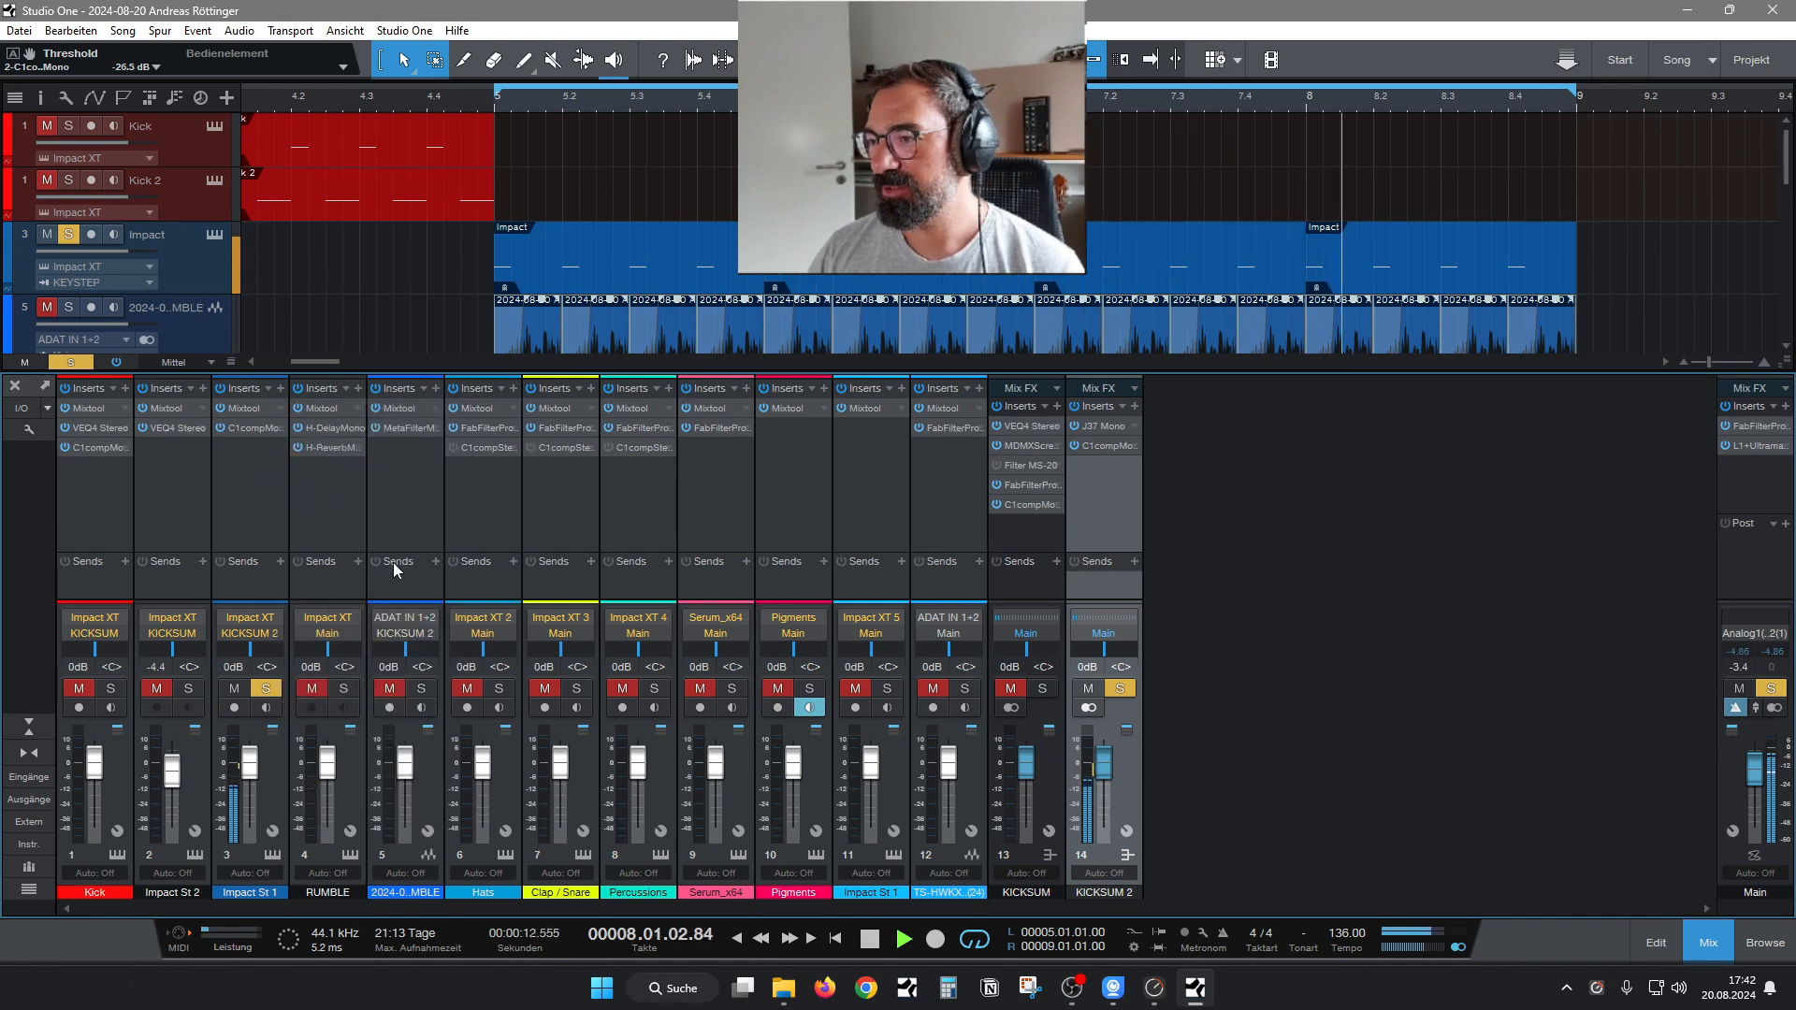
# Enable HD and Boost on the Screamer, set its gain to about 4.6 dB, and unsolo the kick.
pyautogui.click(588, 577)
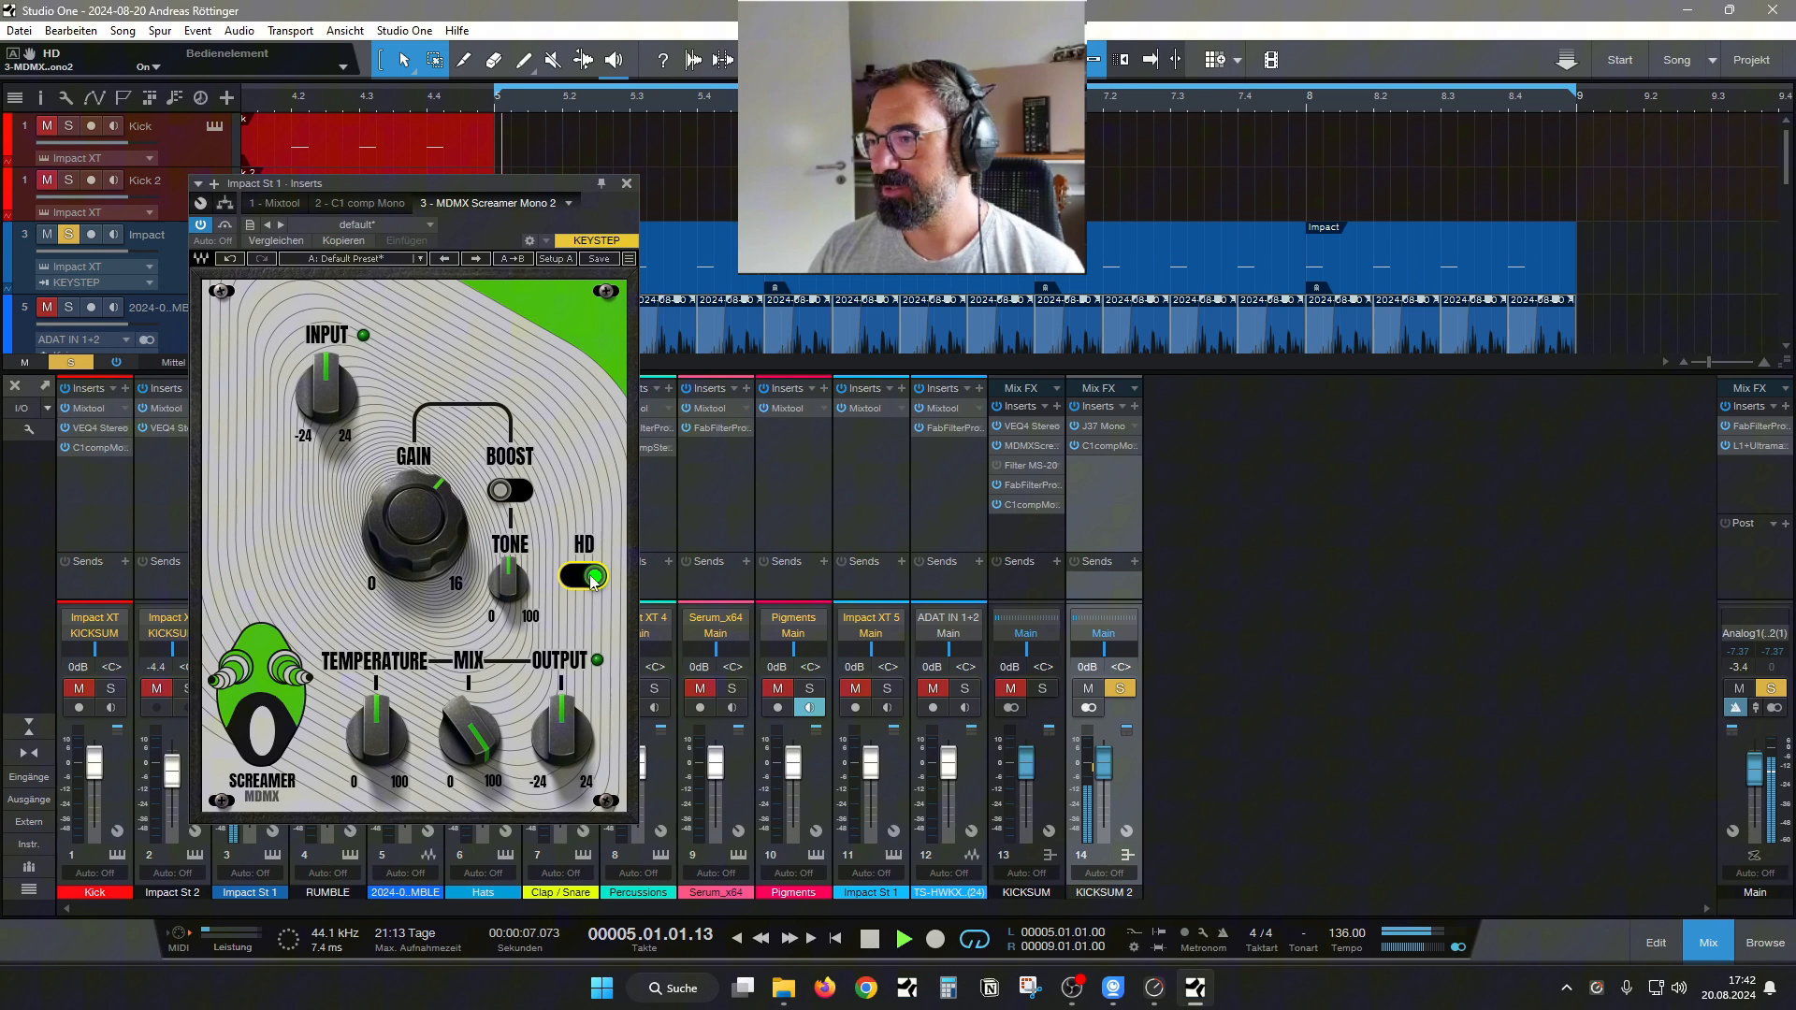
pyautogui.click(523, 502)
pyautogui.moveTo(415, 520); pyautogui.dragTo(414, 547)
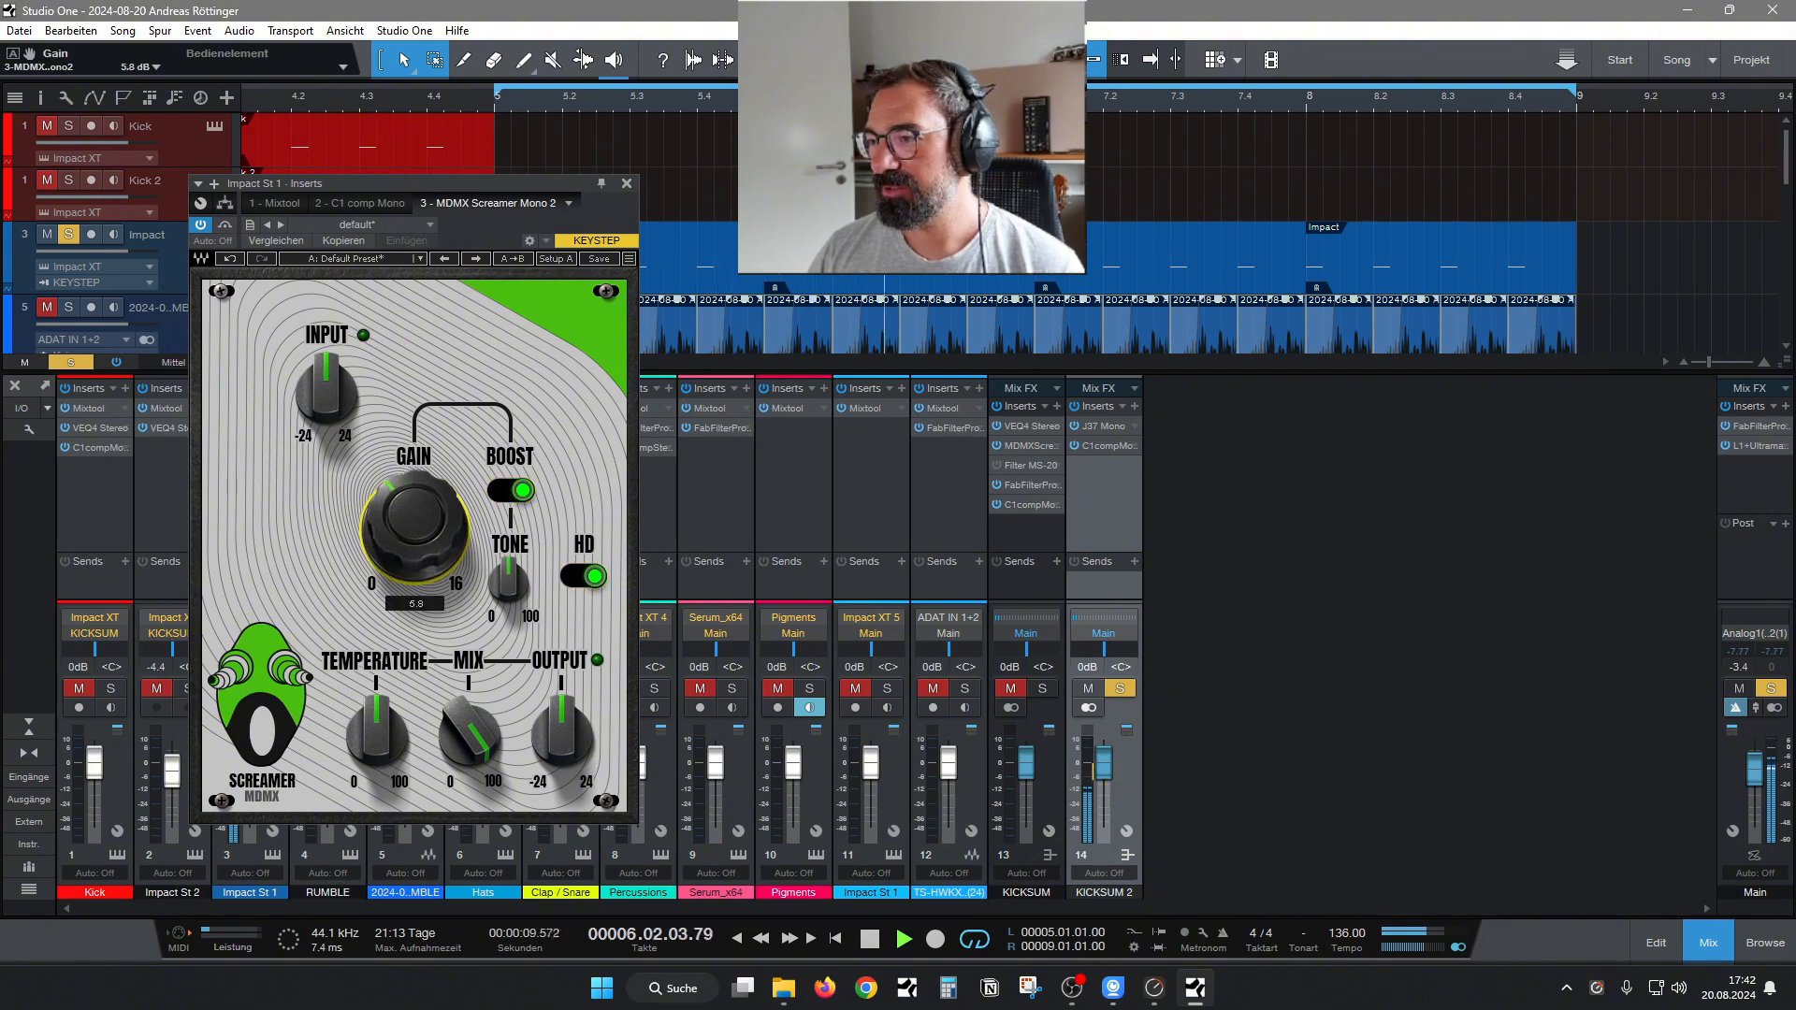
pyautogui.click(1120, 689)
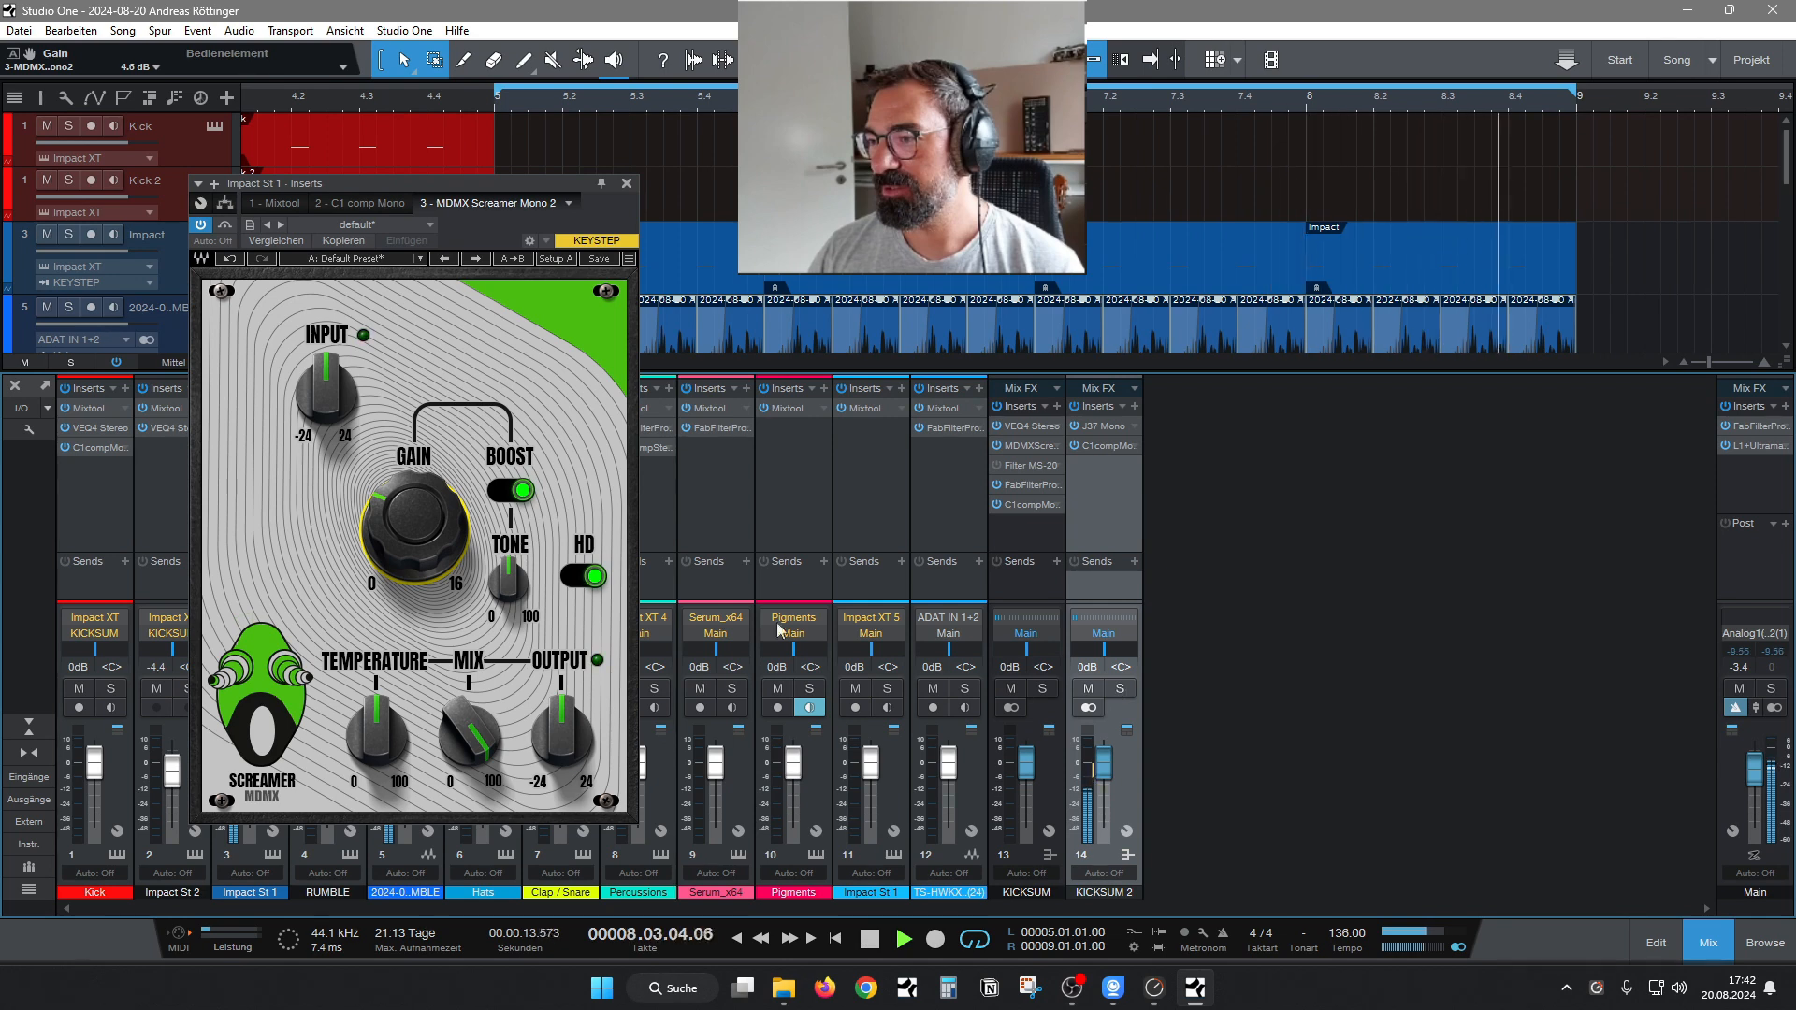
# Reduce the Screamer's gain to about 3.2 dB, set Temperature to about 45.4, and close its editor.
pyautogui.moveTo(393, 567); pyautogui.dragTo(391, 594)
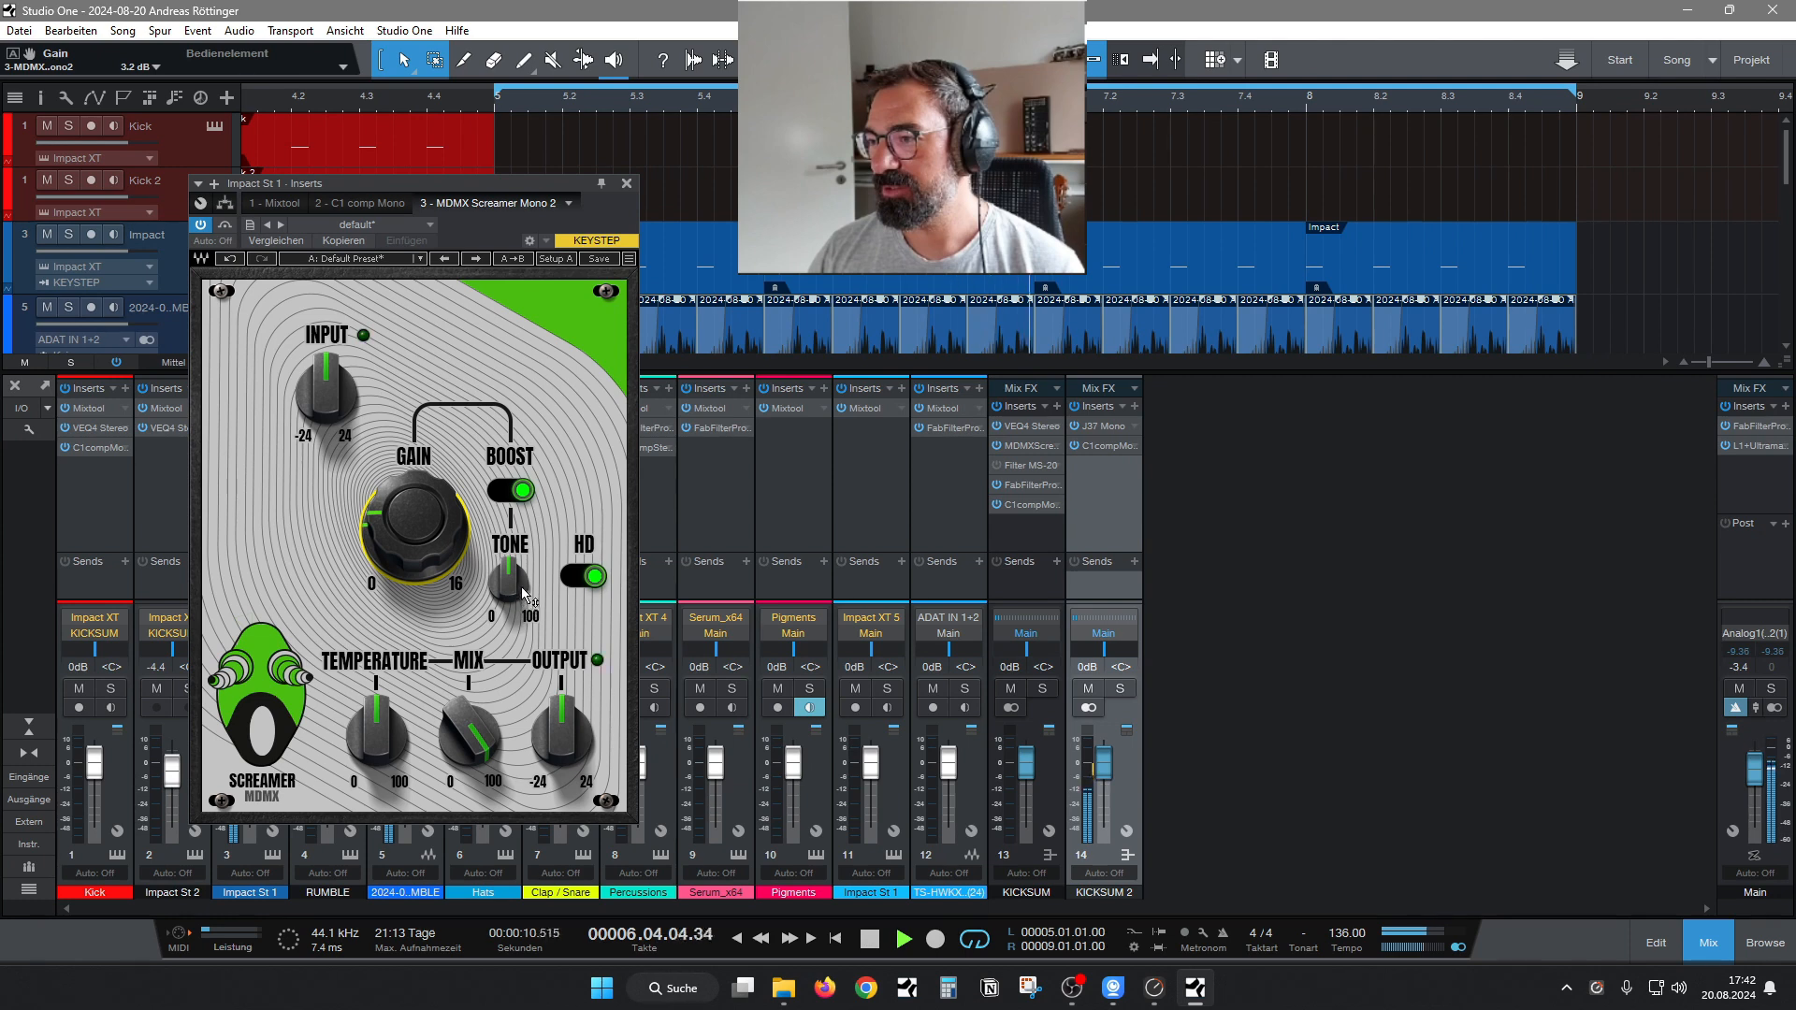
pyautogui.moveTo(371, 770)
pyautogui.mouseDown()
pyautogui.moveTo(376, 732)
pyautogui.moveTo(377, 767)
pyautogui.mouseUp()
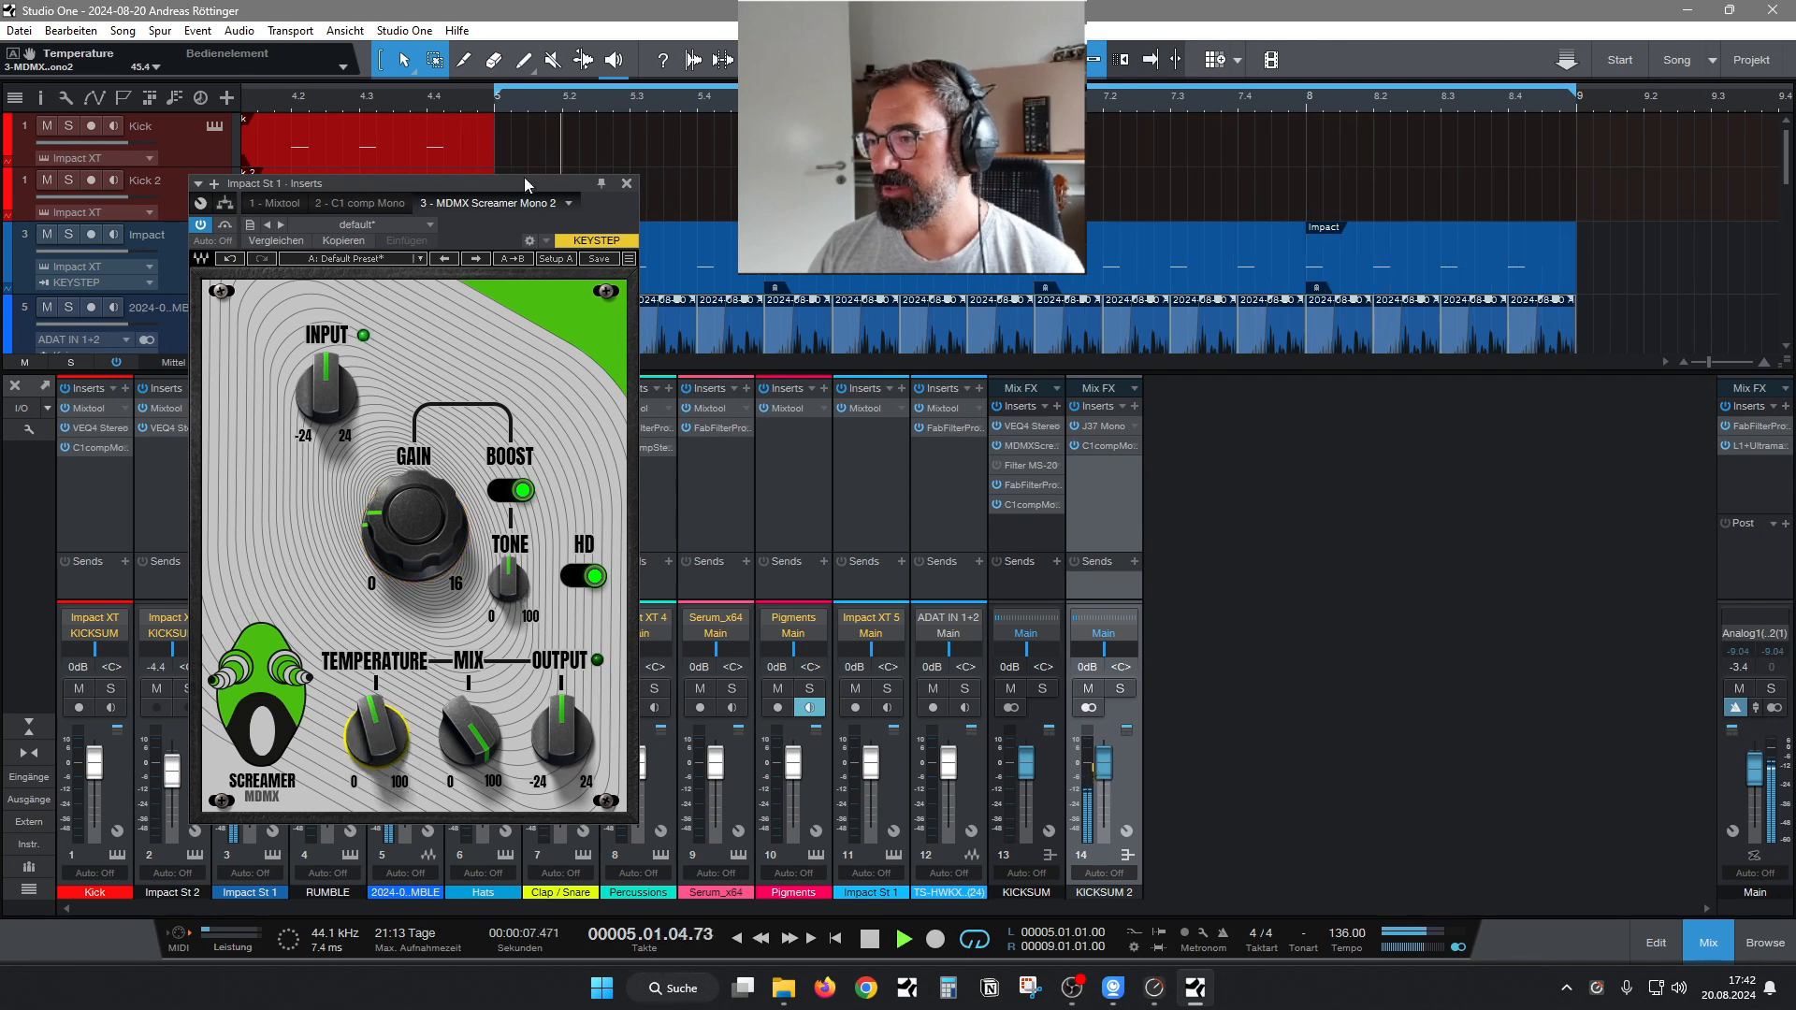
pyautogui.click(627, 184)
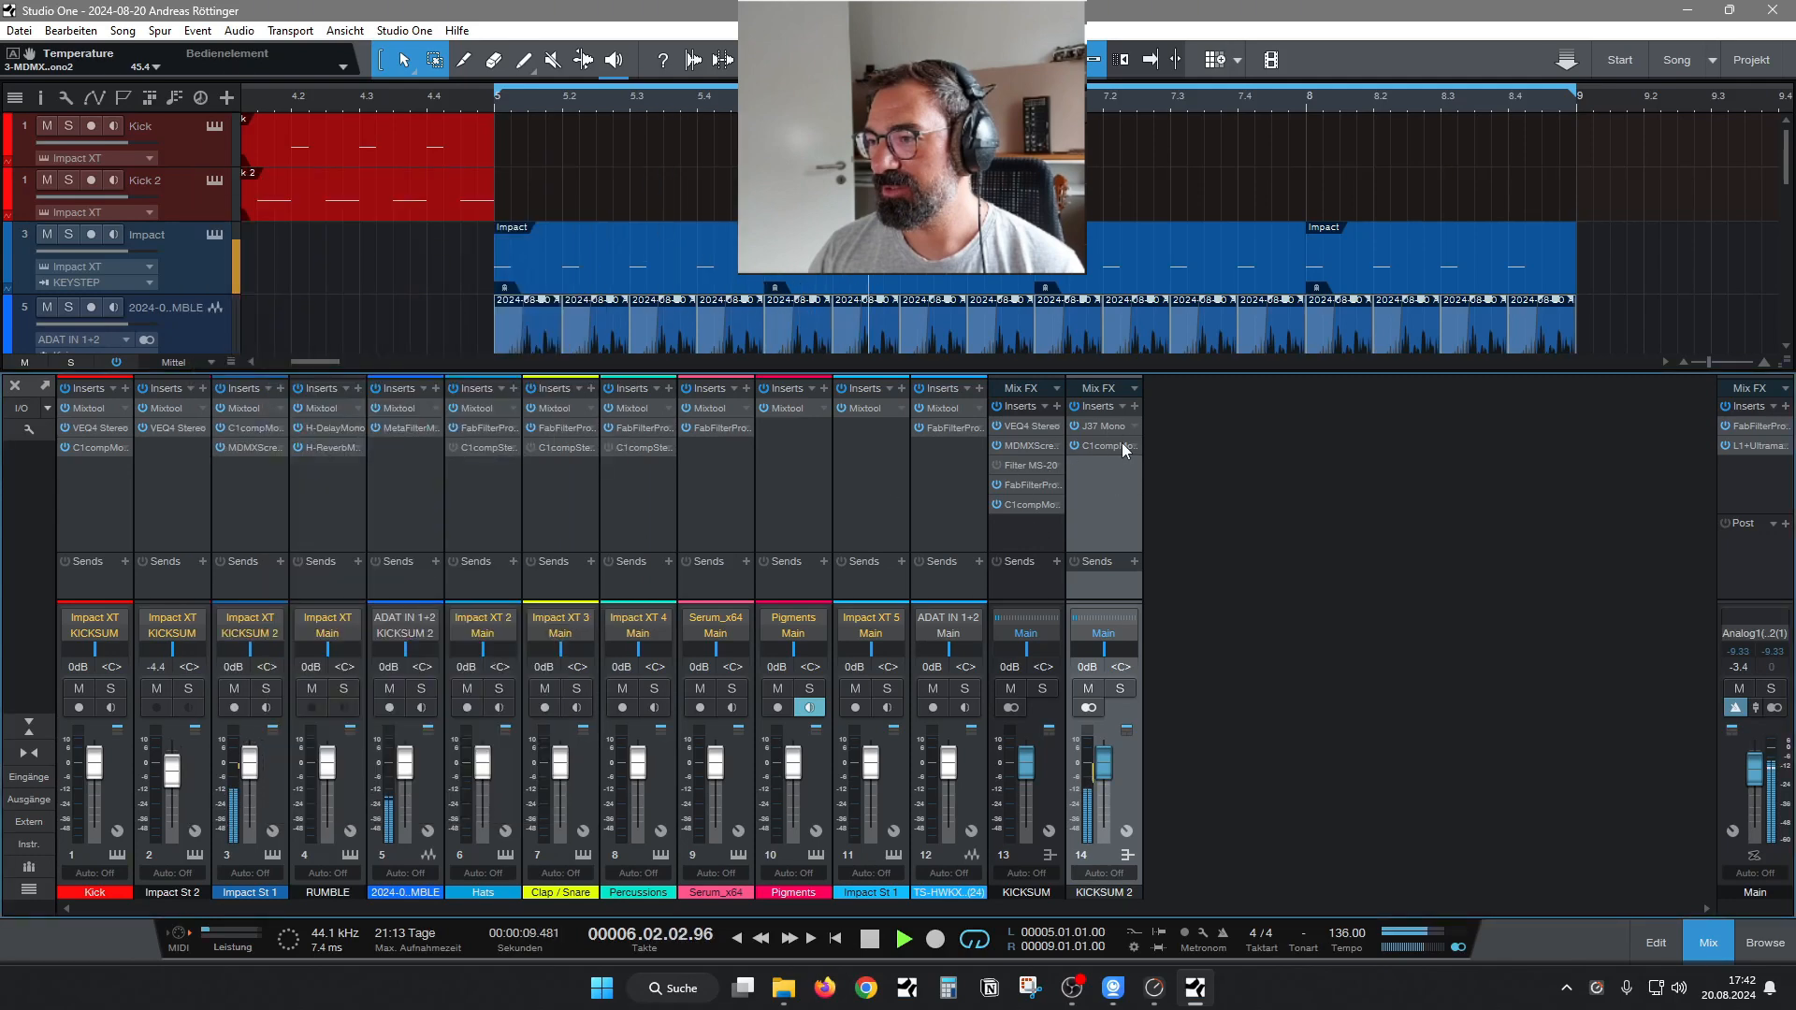
# Insert FabFilter Pro-Q 3 on the KICKSUM 2 bus and add a 24 dB/oct low cut at about 27 Hz.
pyautogui.click(1135, 406)
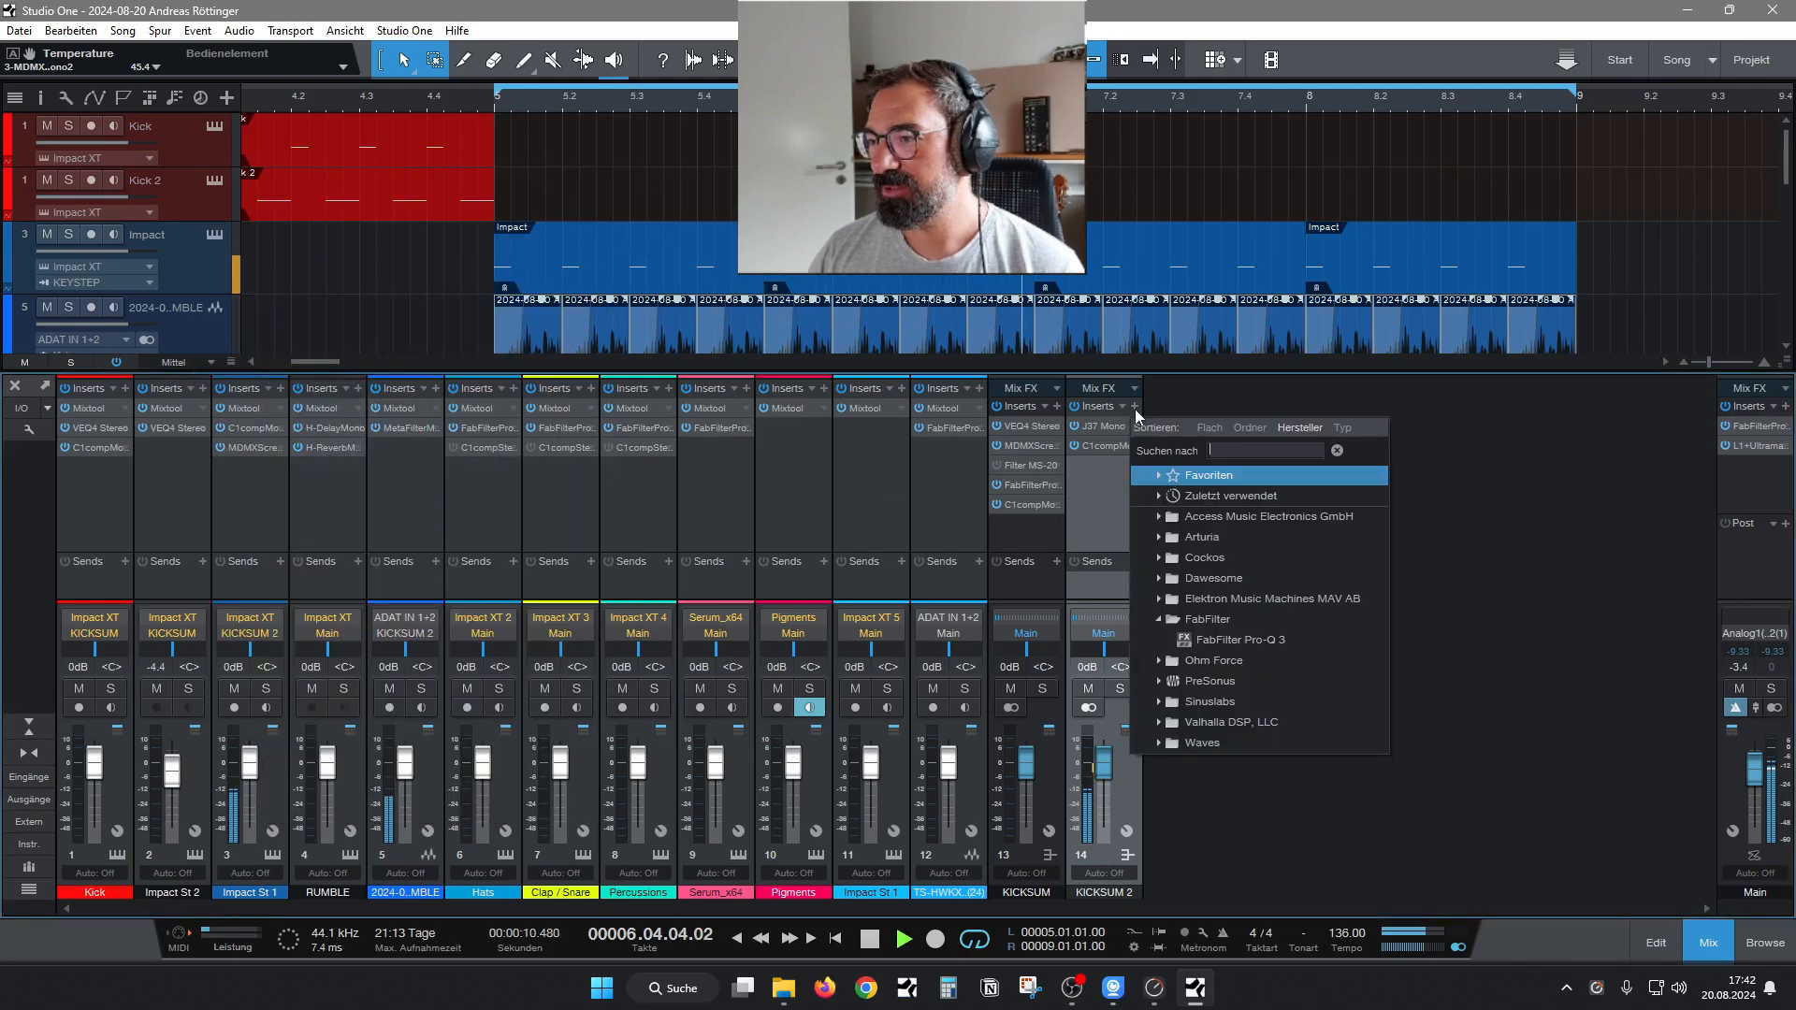
pyautogui.click(1204, 639)
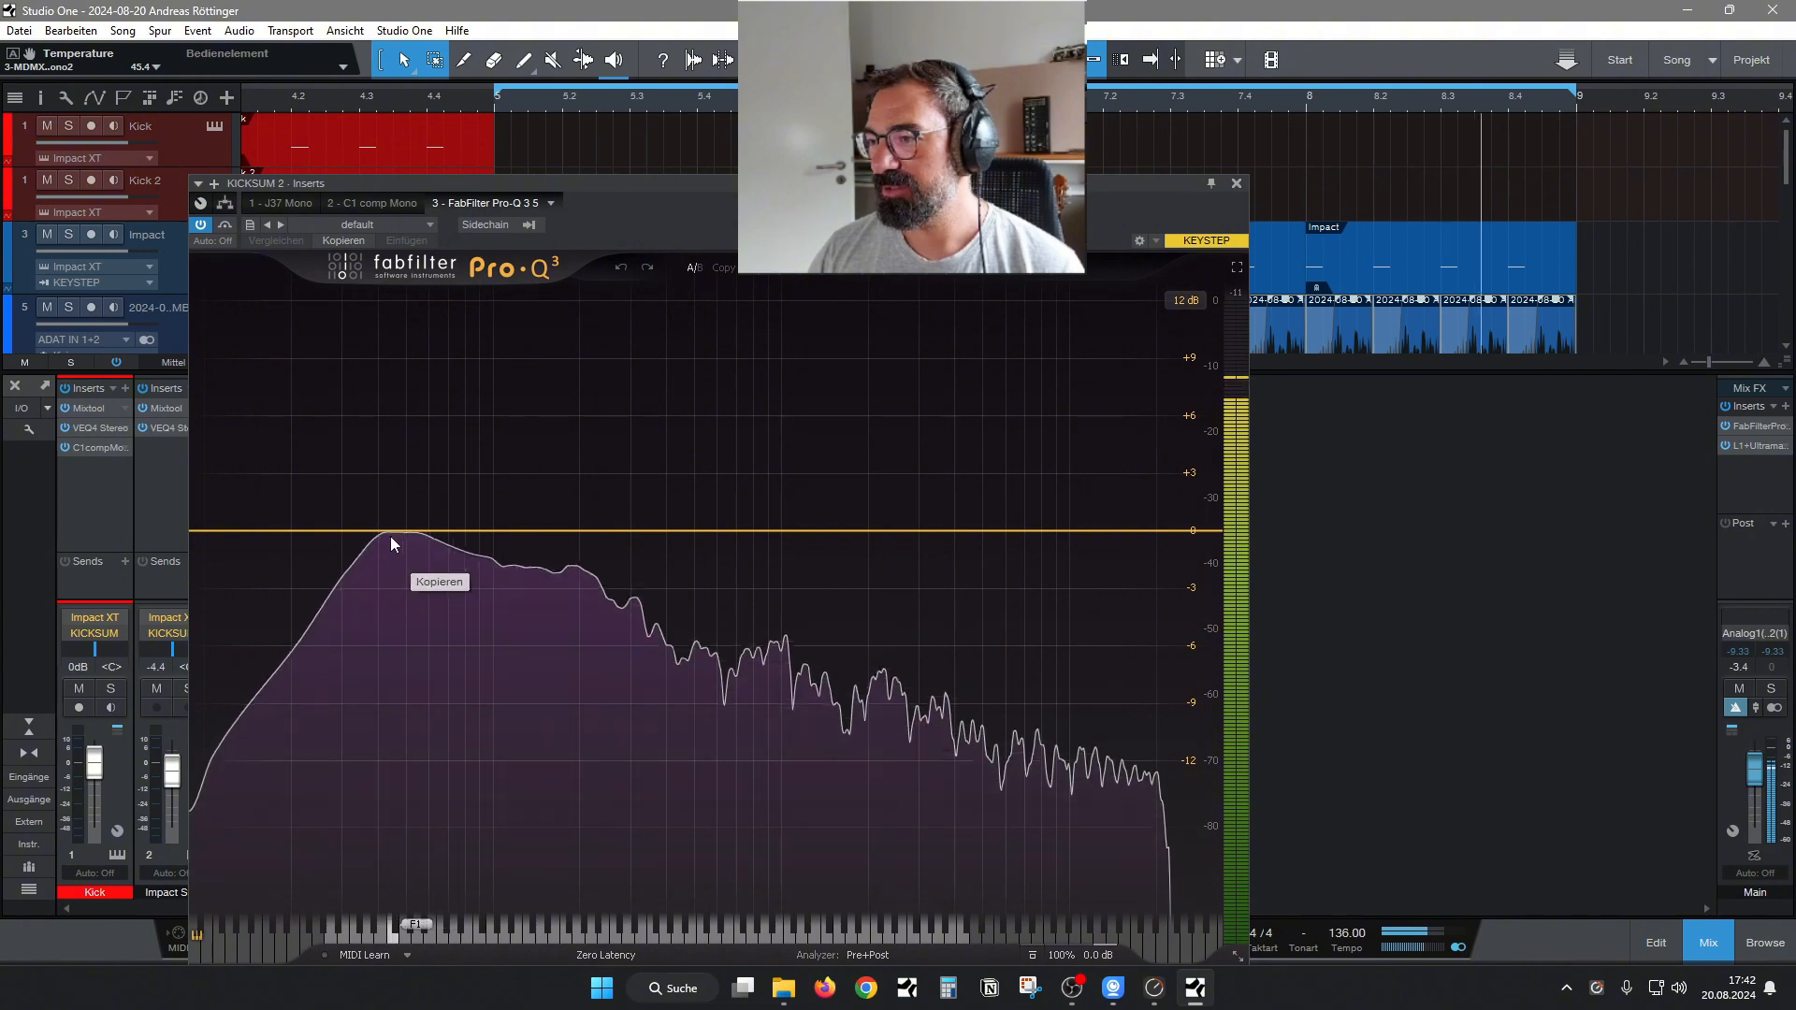
pyautogui.moveTo(390, 536); pyautogui.dragTo(370, 563)
pyautogui.click(329, 629)
pyautogui.click(366, 652)
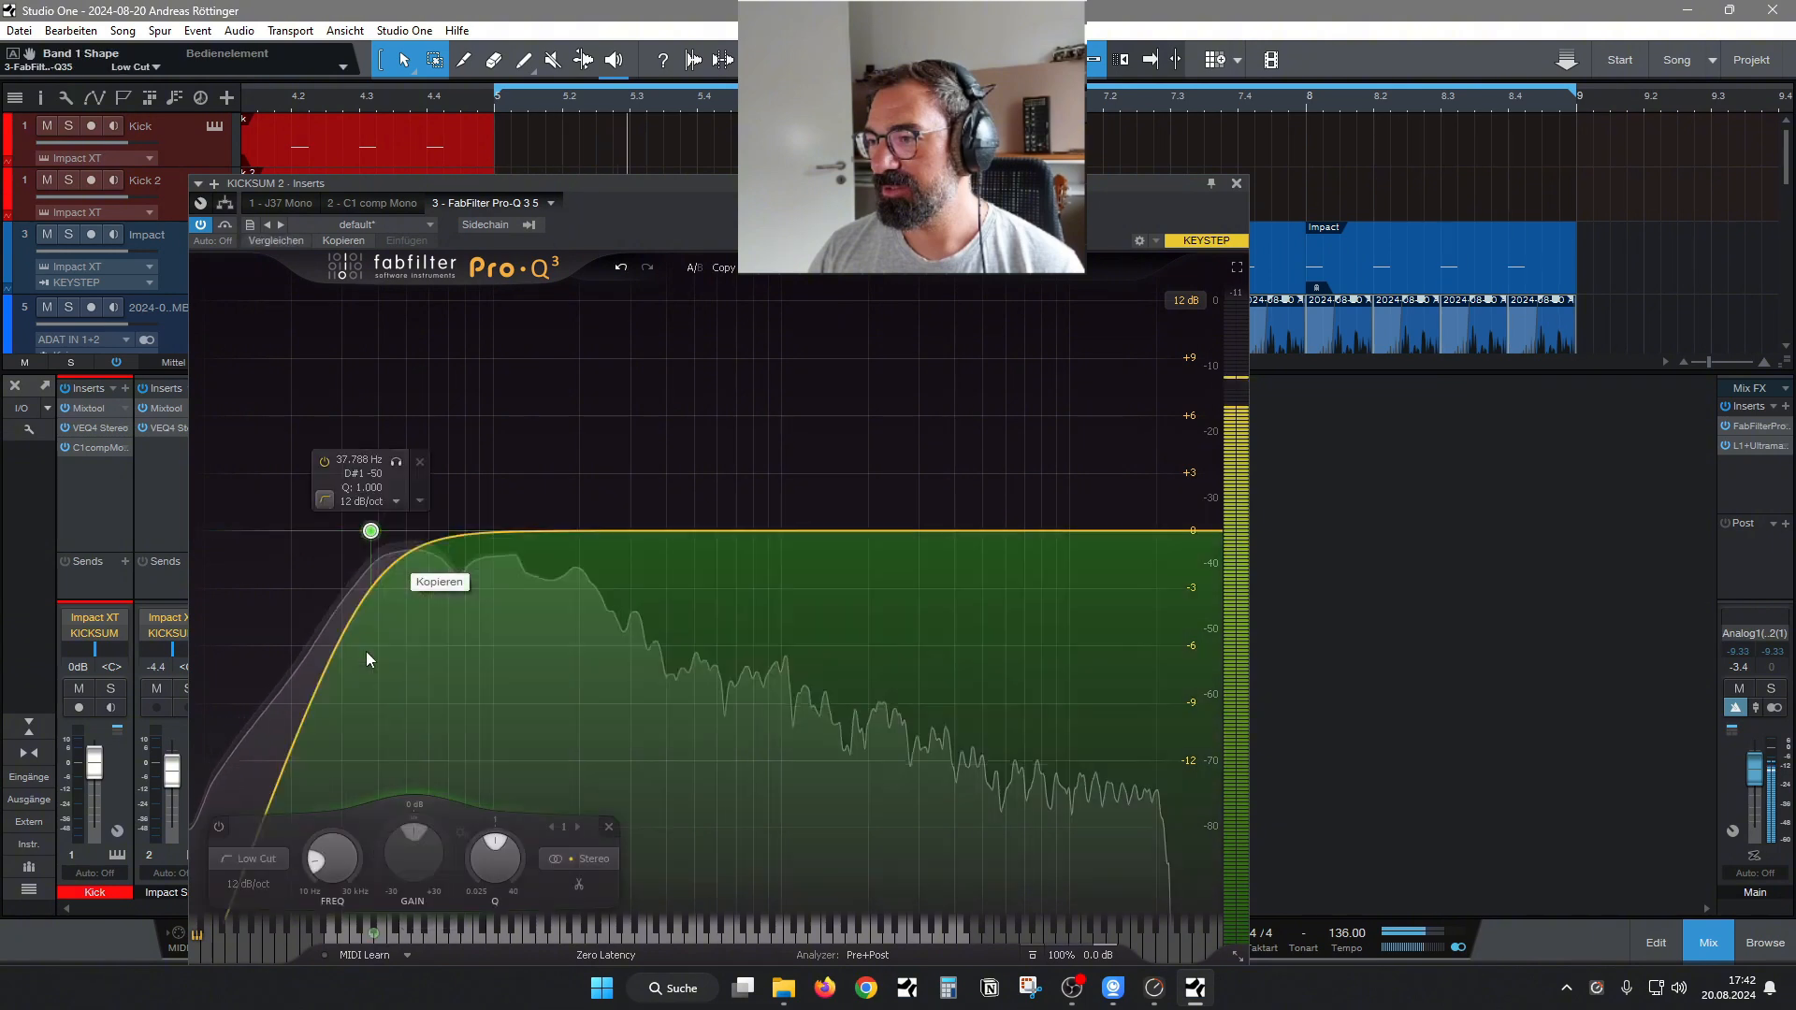
pyautogui.click(366, 502)
pyautogui.click(391, 581)
pyautogui.moveTo(371, 530); pyautogui.dragTo(330, 539)
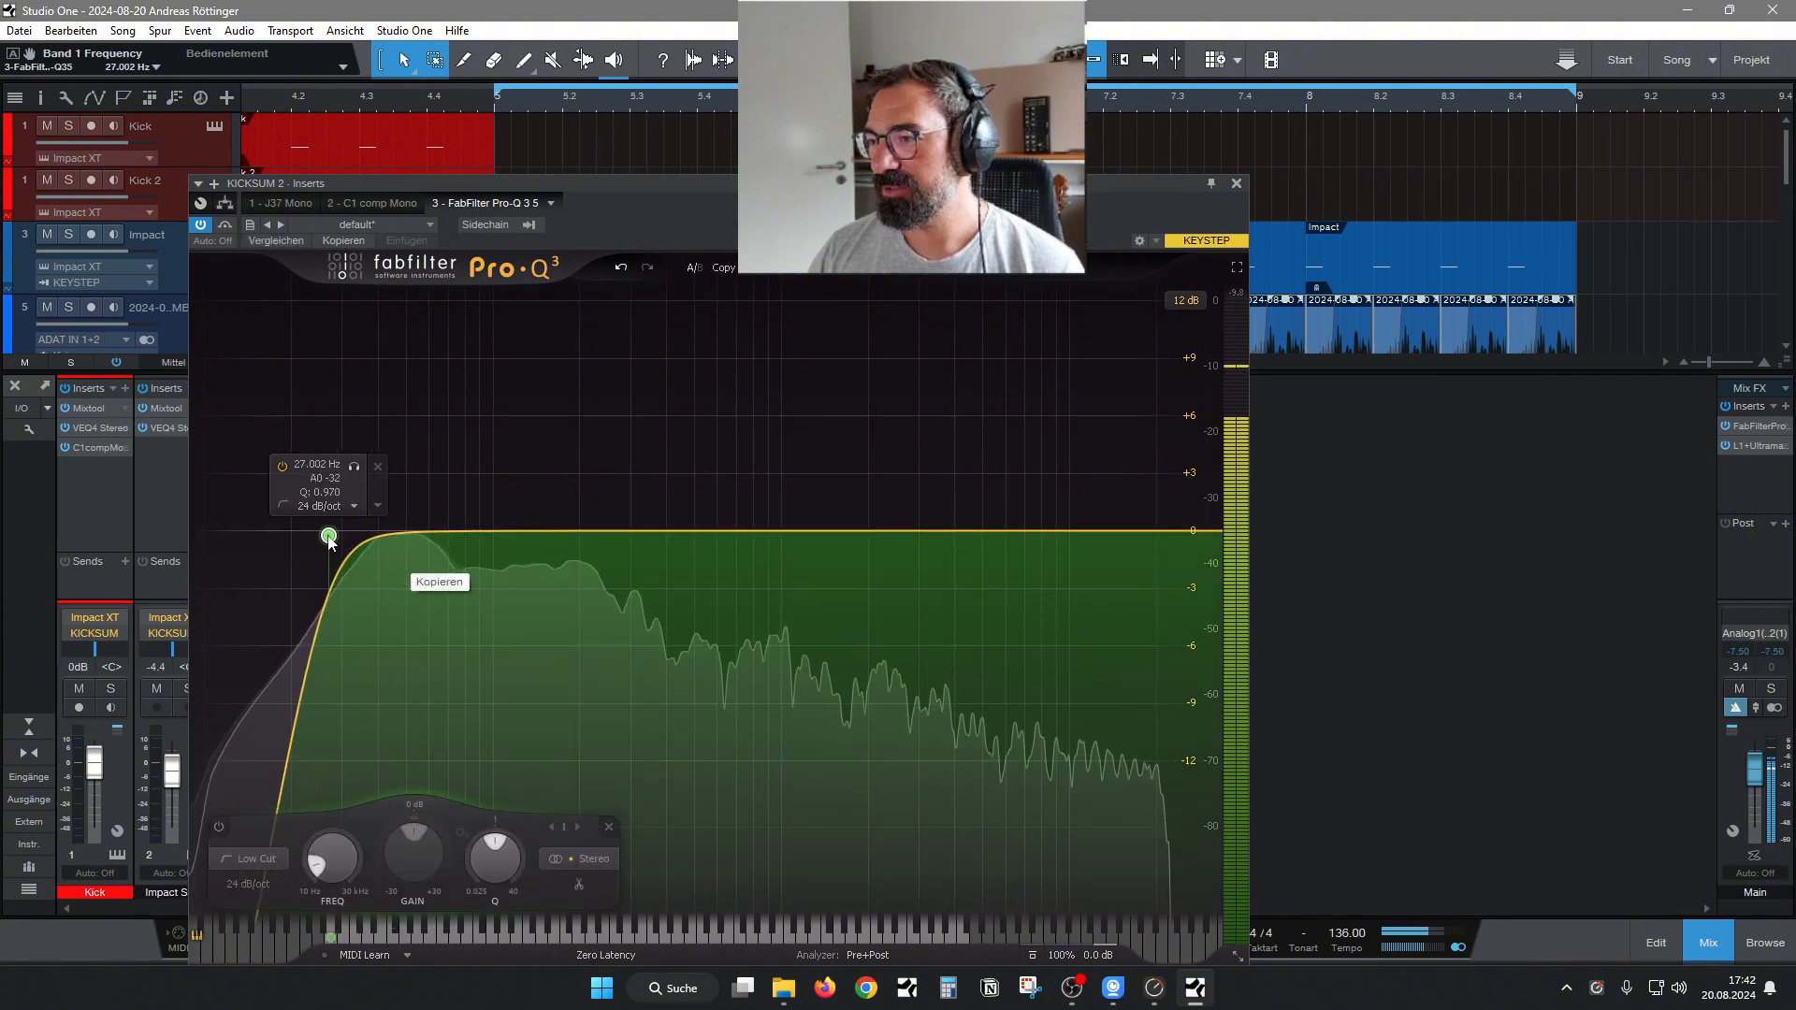
# Move Pro-Q 3 ahead of the C1 compressor and add a bell cut of about -8.6 dB at about 290 Hz.
pyautogui.moveTo(630, 534); pyautogui.dragTo(610, 617)
pyautogui.moveTo(479, 200); pyautogui.dragTo(423, 148)
pyautogui.moveTo(609, 586); pyautogui.dragTo(623, 664)
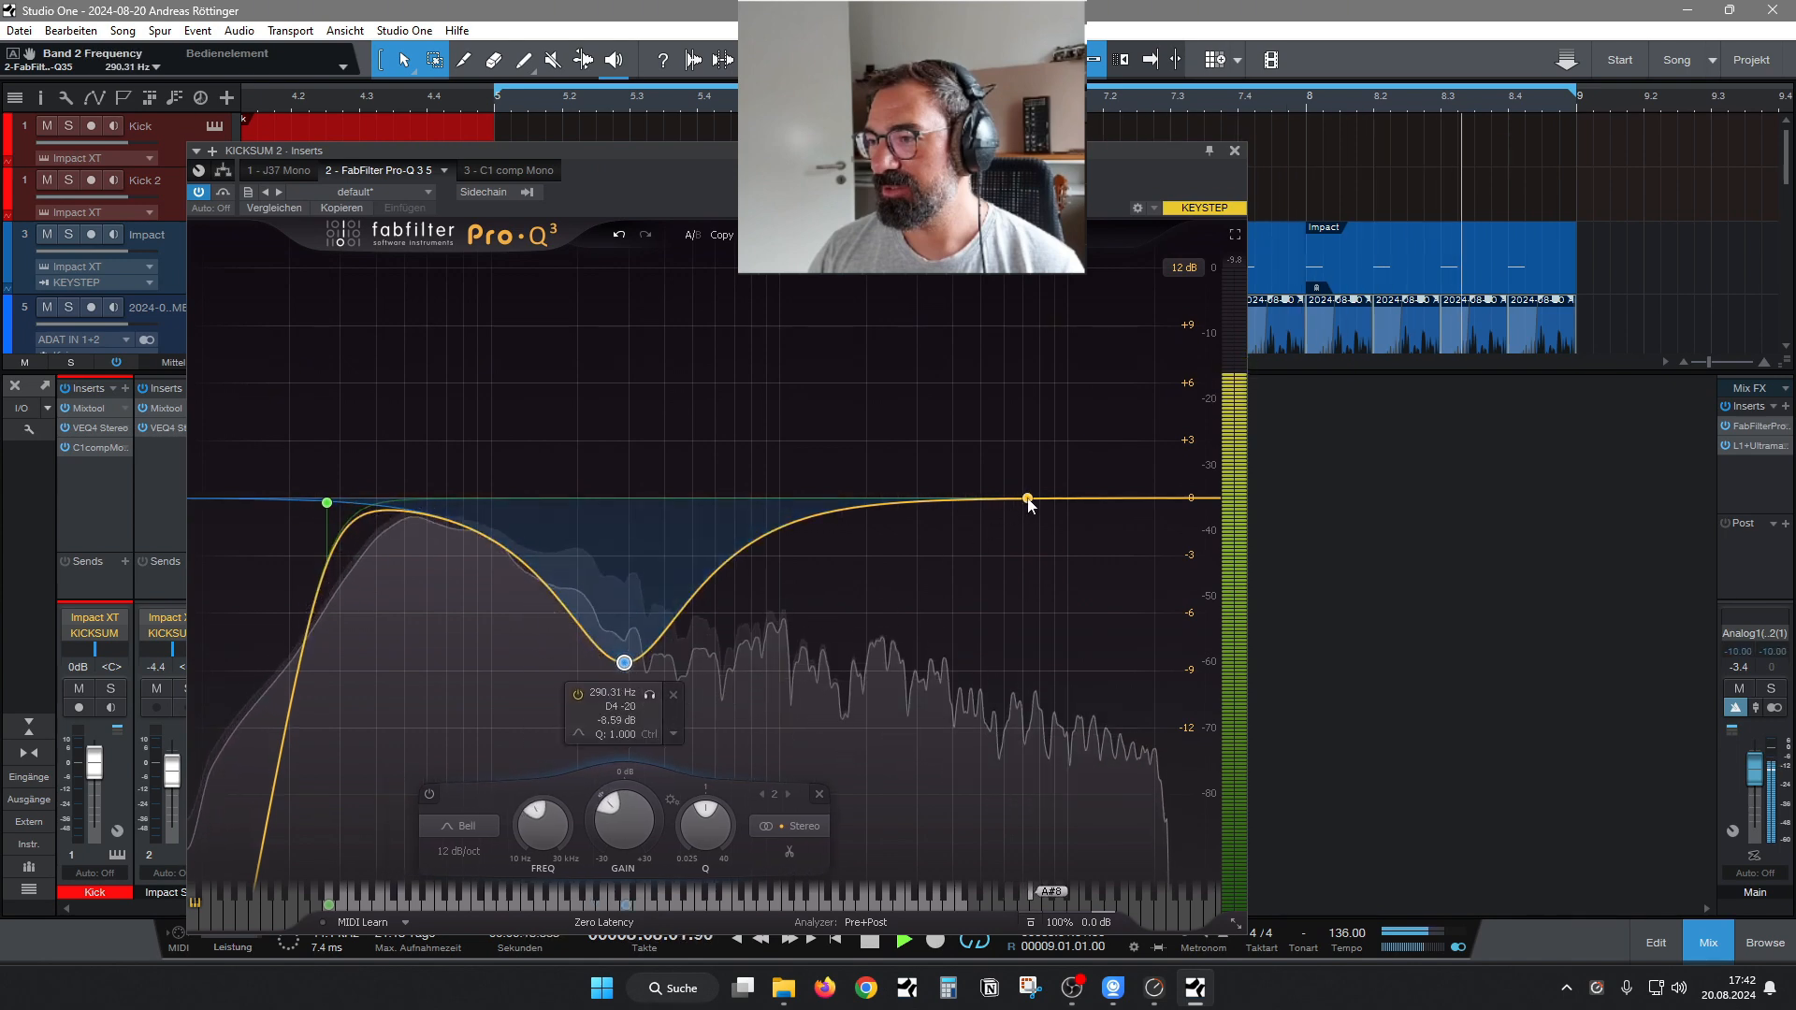
# Try a bell cut of about 1 dB near 2070 Hz in Pro-Q 3, delete that band, and close the editor.
pyautogui.moveTo(1029, 502); pyautogui.dragTo(912, 530)
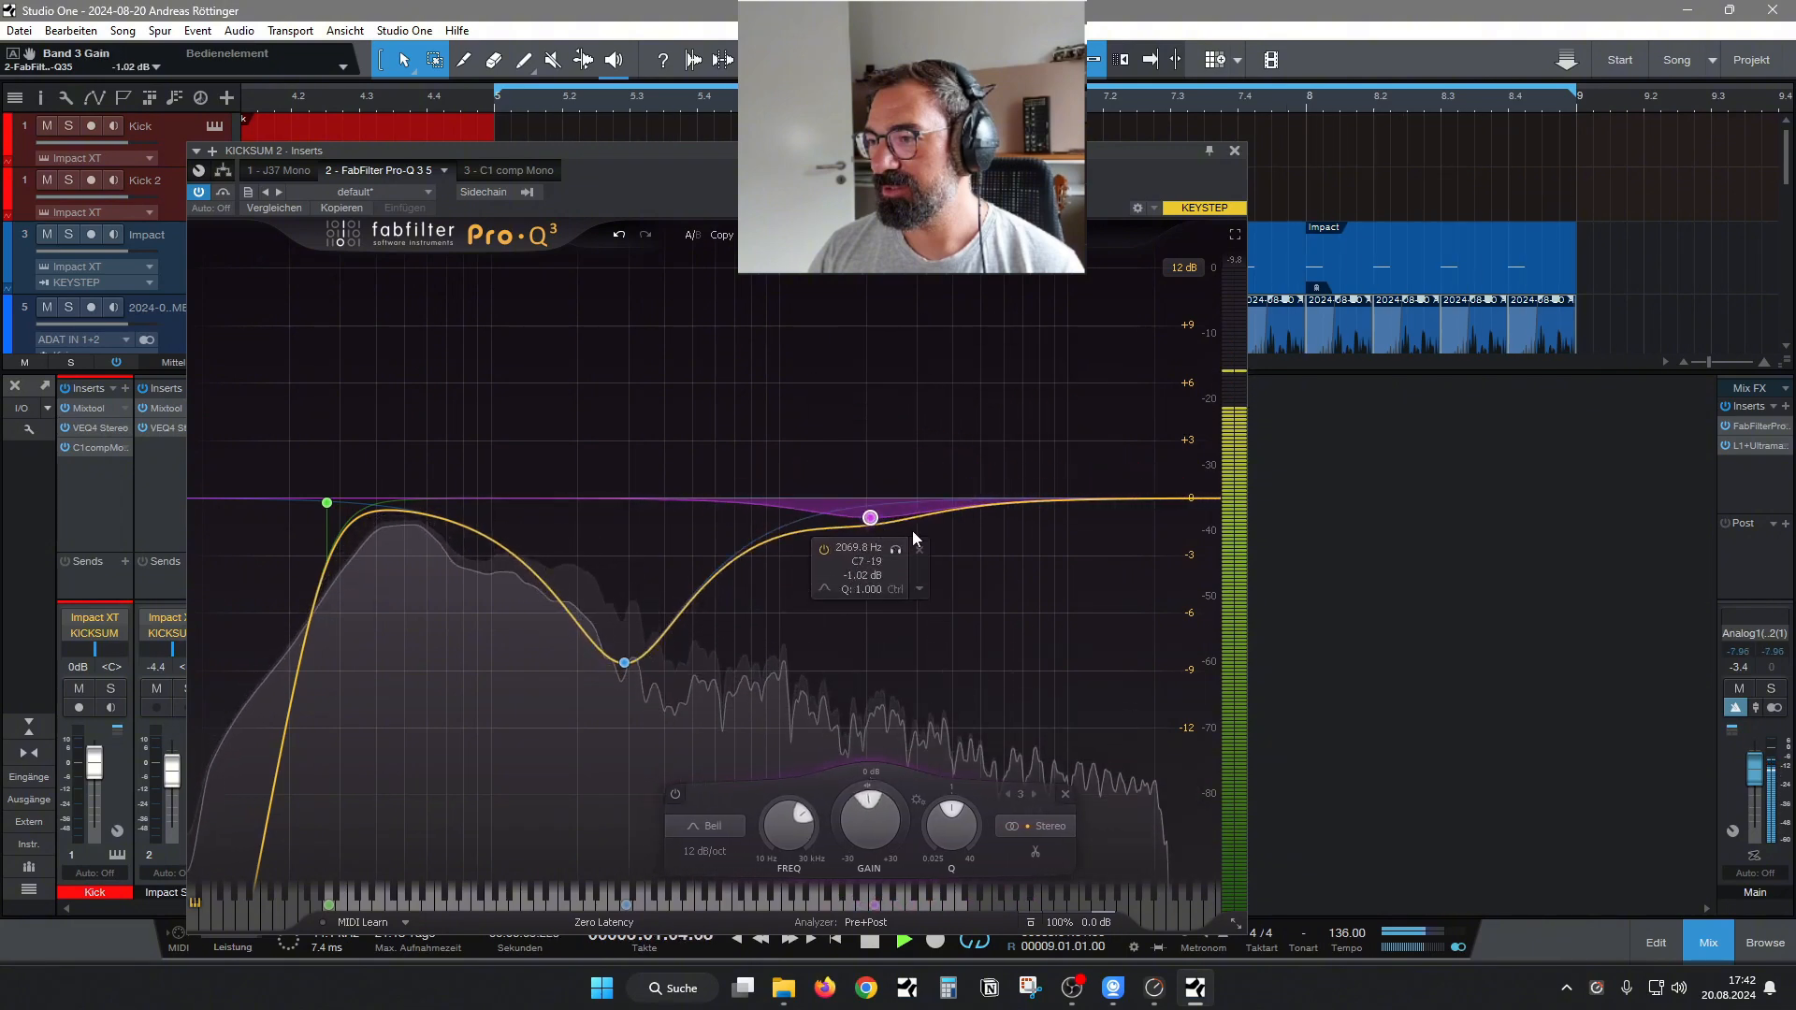
pyautogui.click(919, 549)
pyautogui.click(1234, 149)
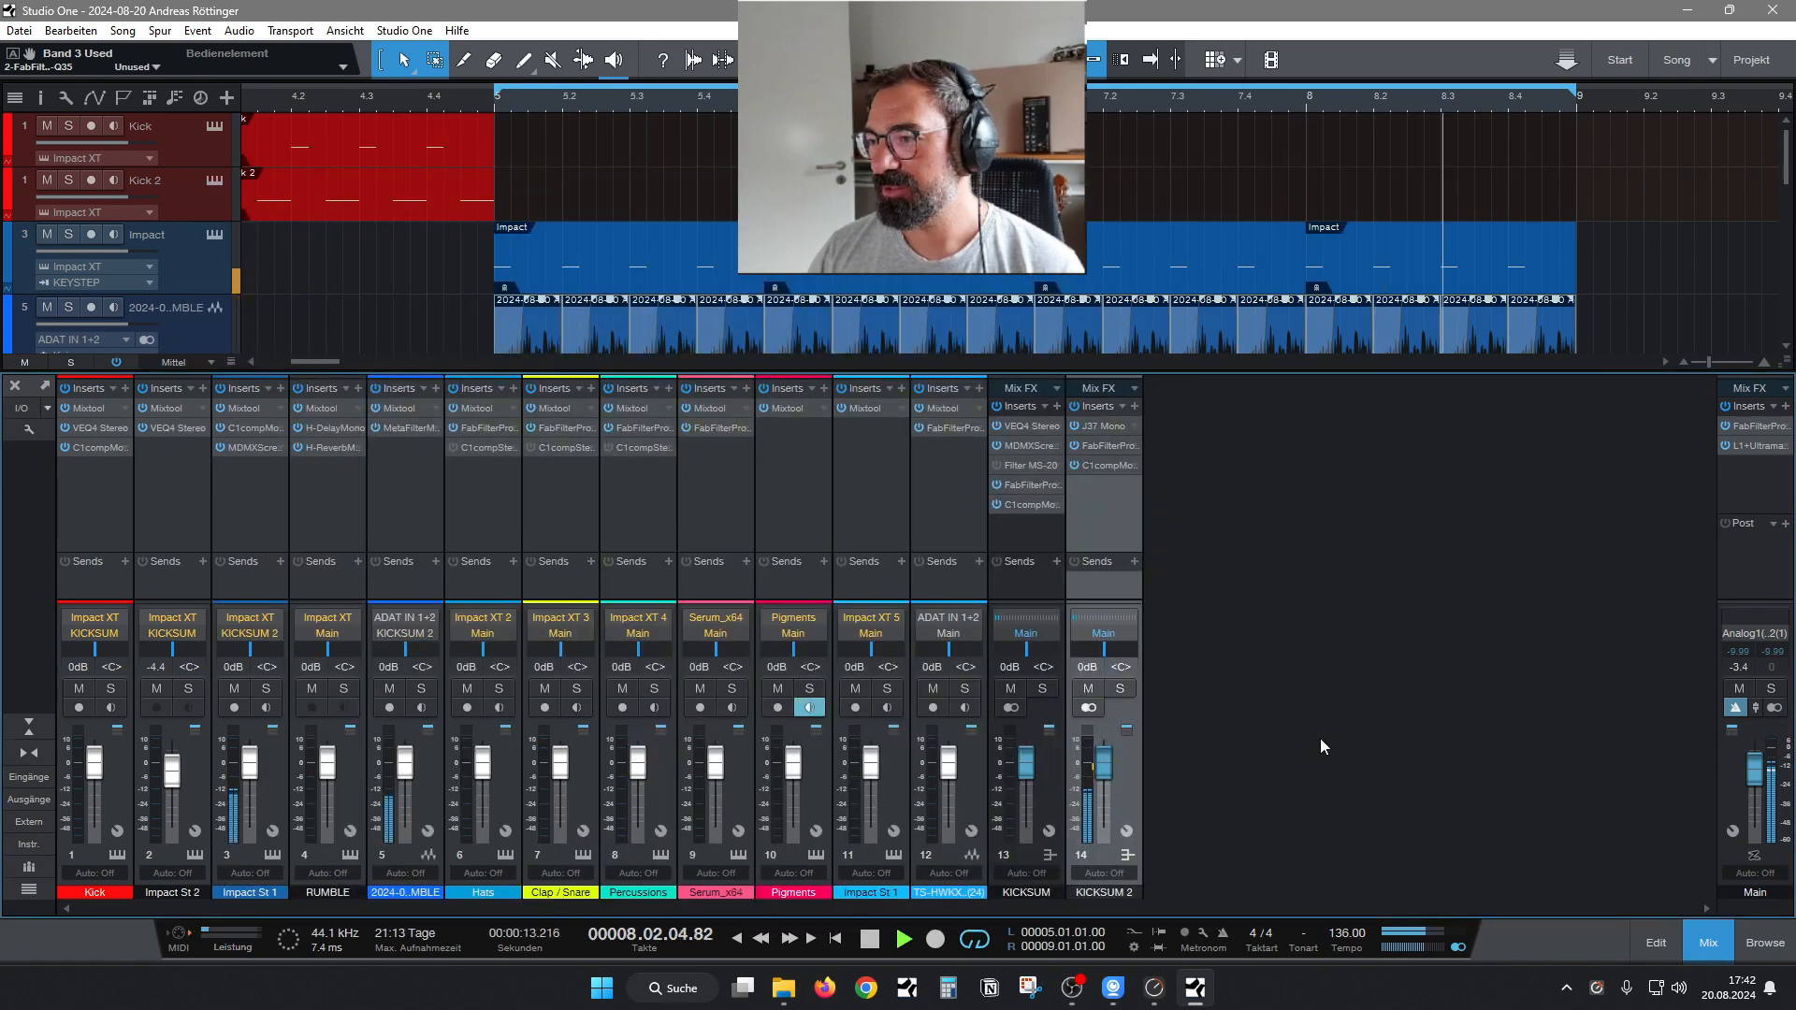
# Hide the mixer, switch to File Explorer, and check the combined properties of all folders in HWKX01.
pyautogui.click(1714, 957)
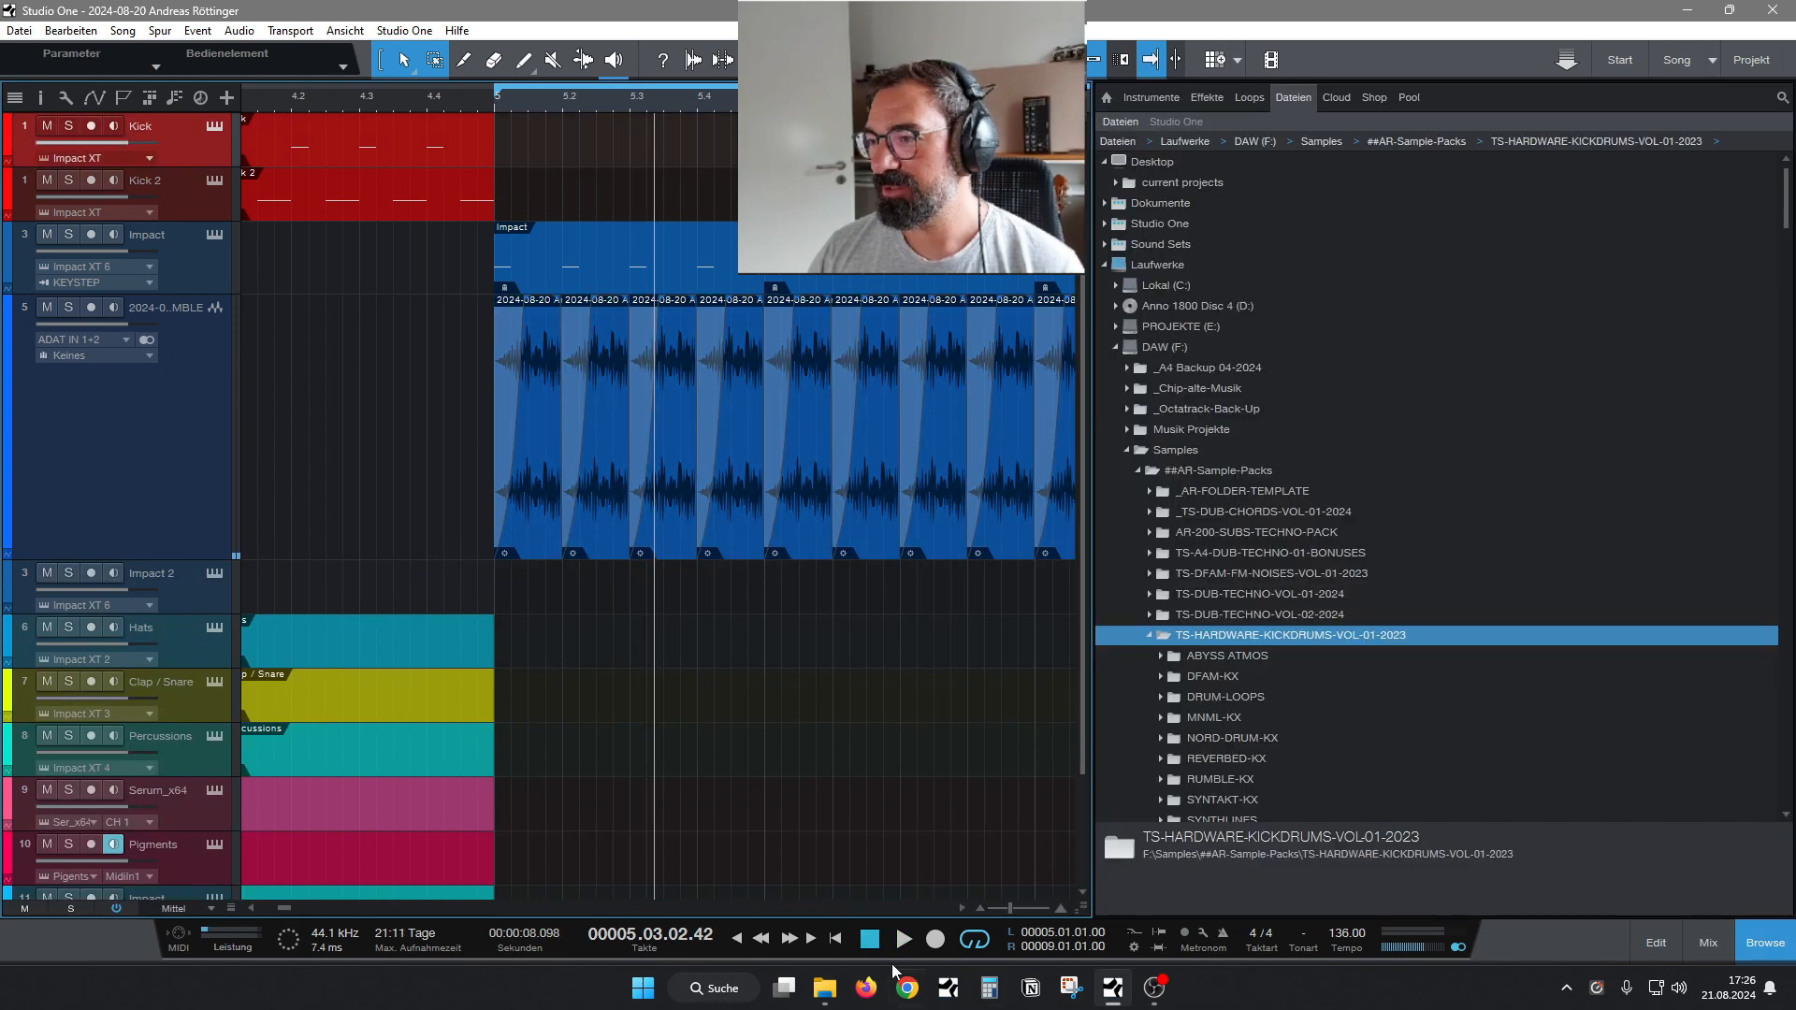
pyautogui.click(817, 995)
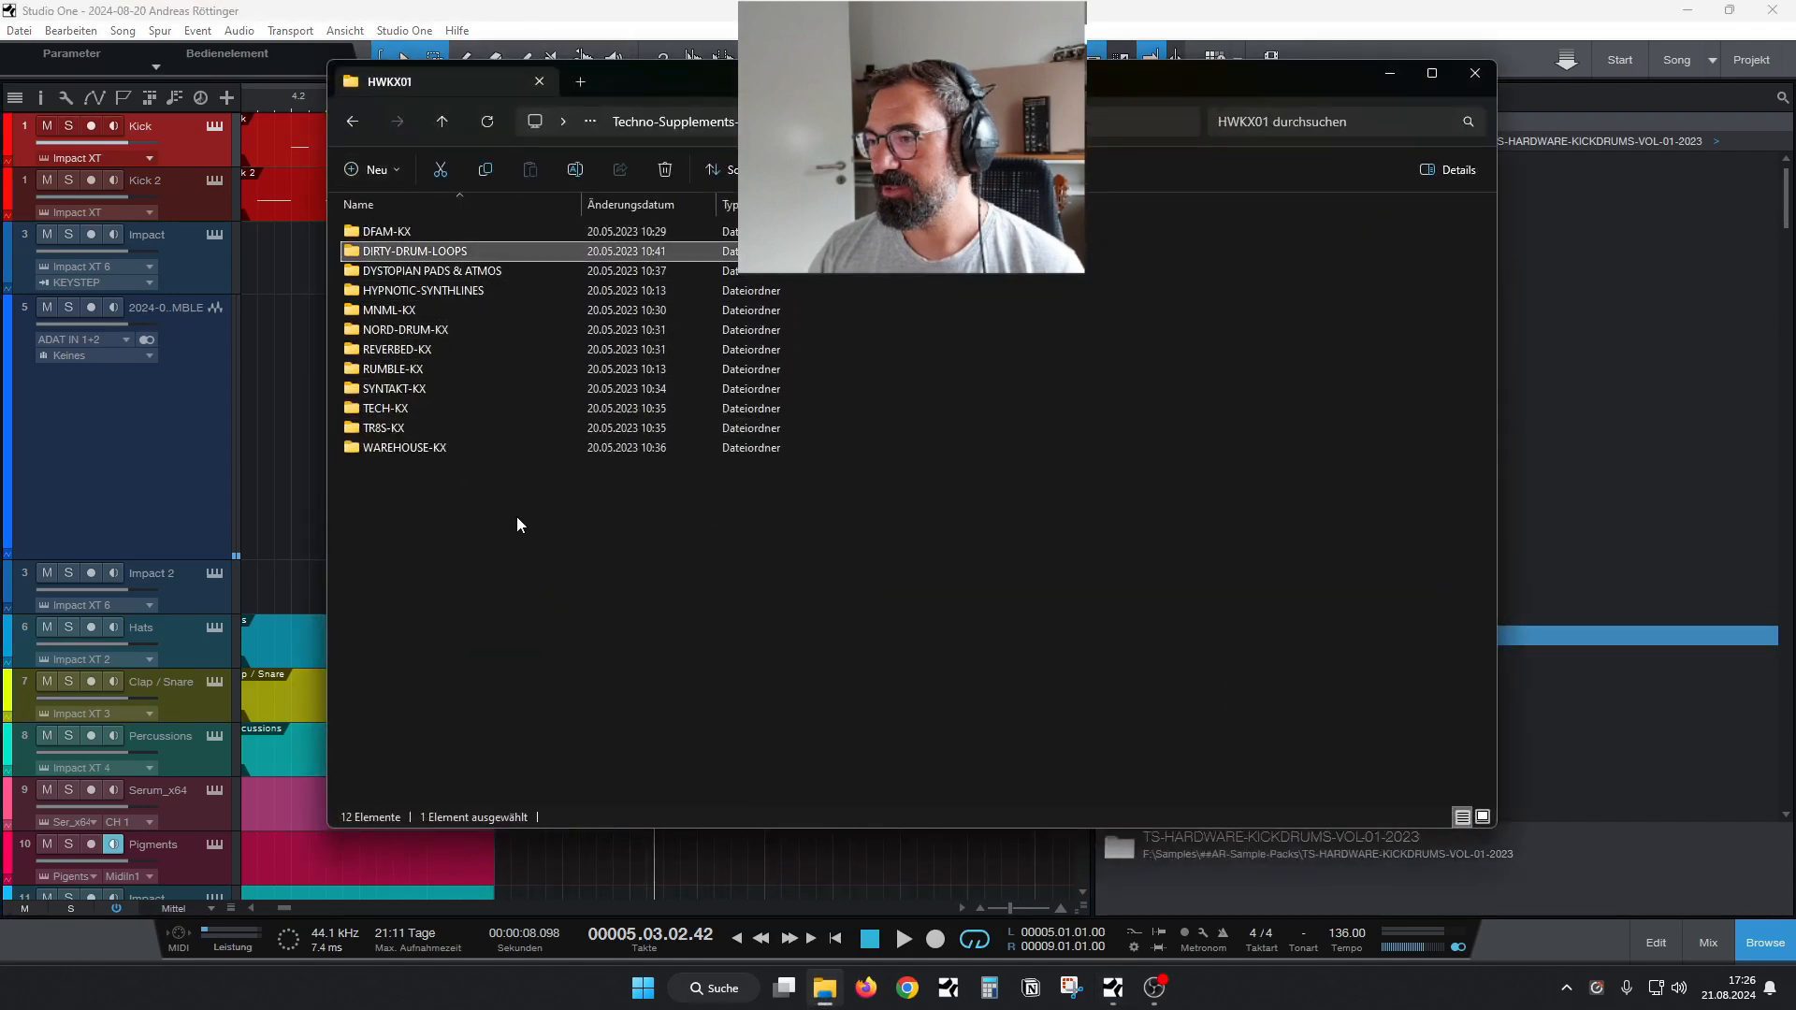
pyautogui.moveTo(519, 485); pyautogui.dragTo(413, 238)
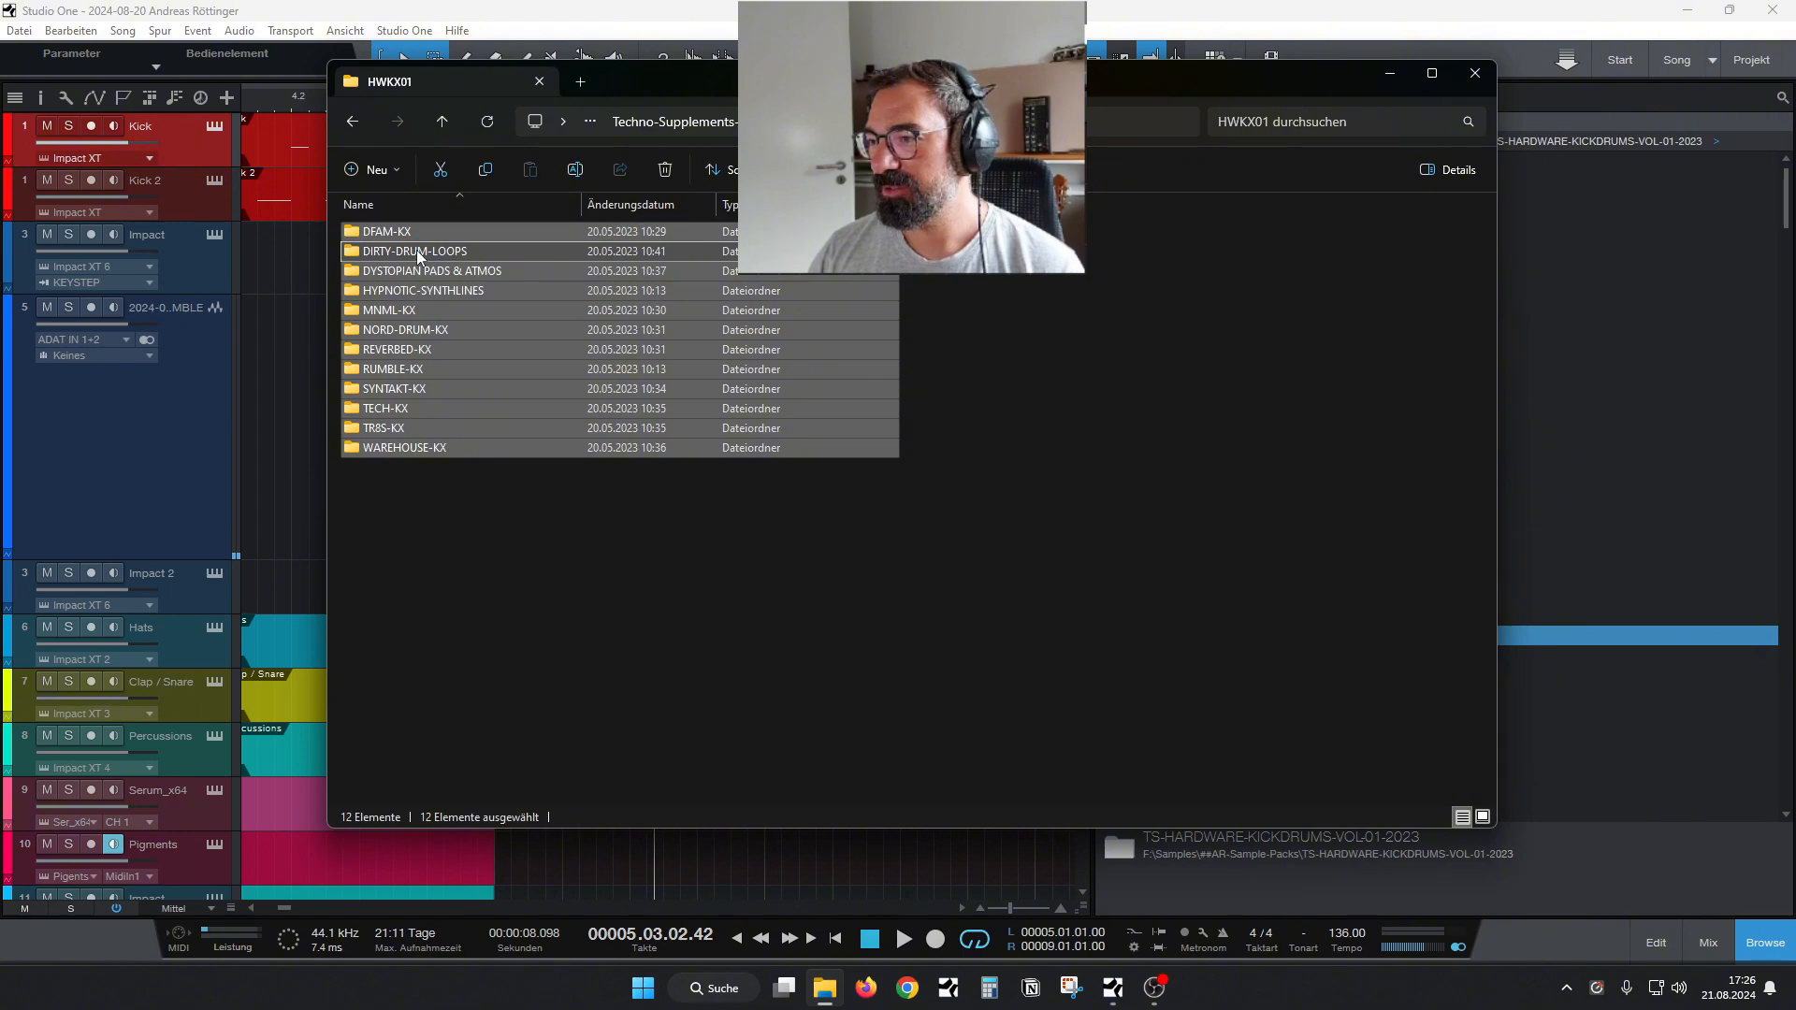
pyautogui.hotkey('alt', 'Return')
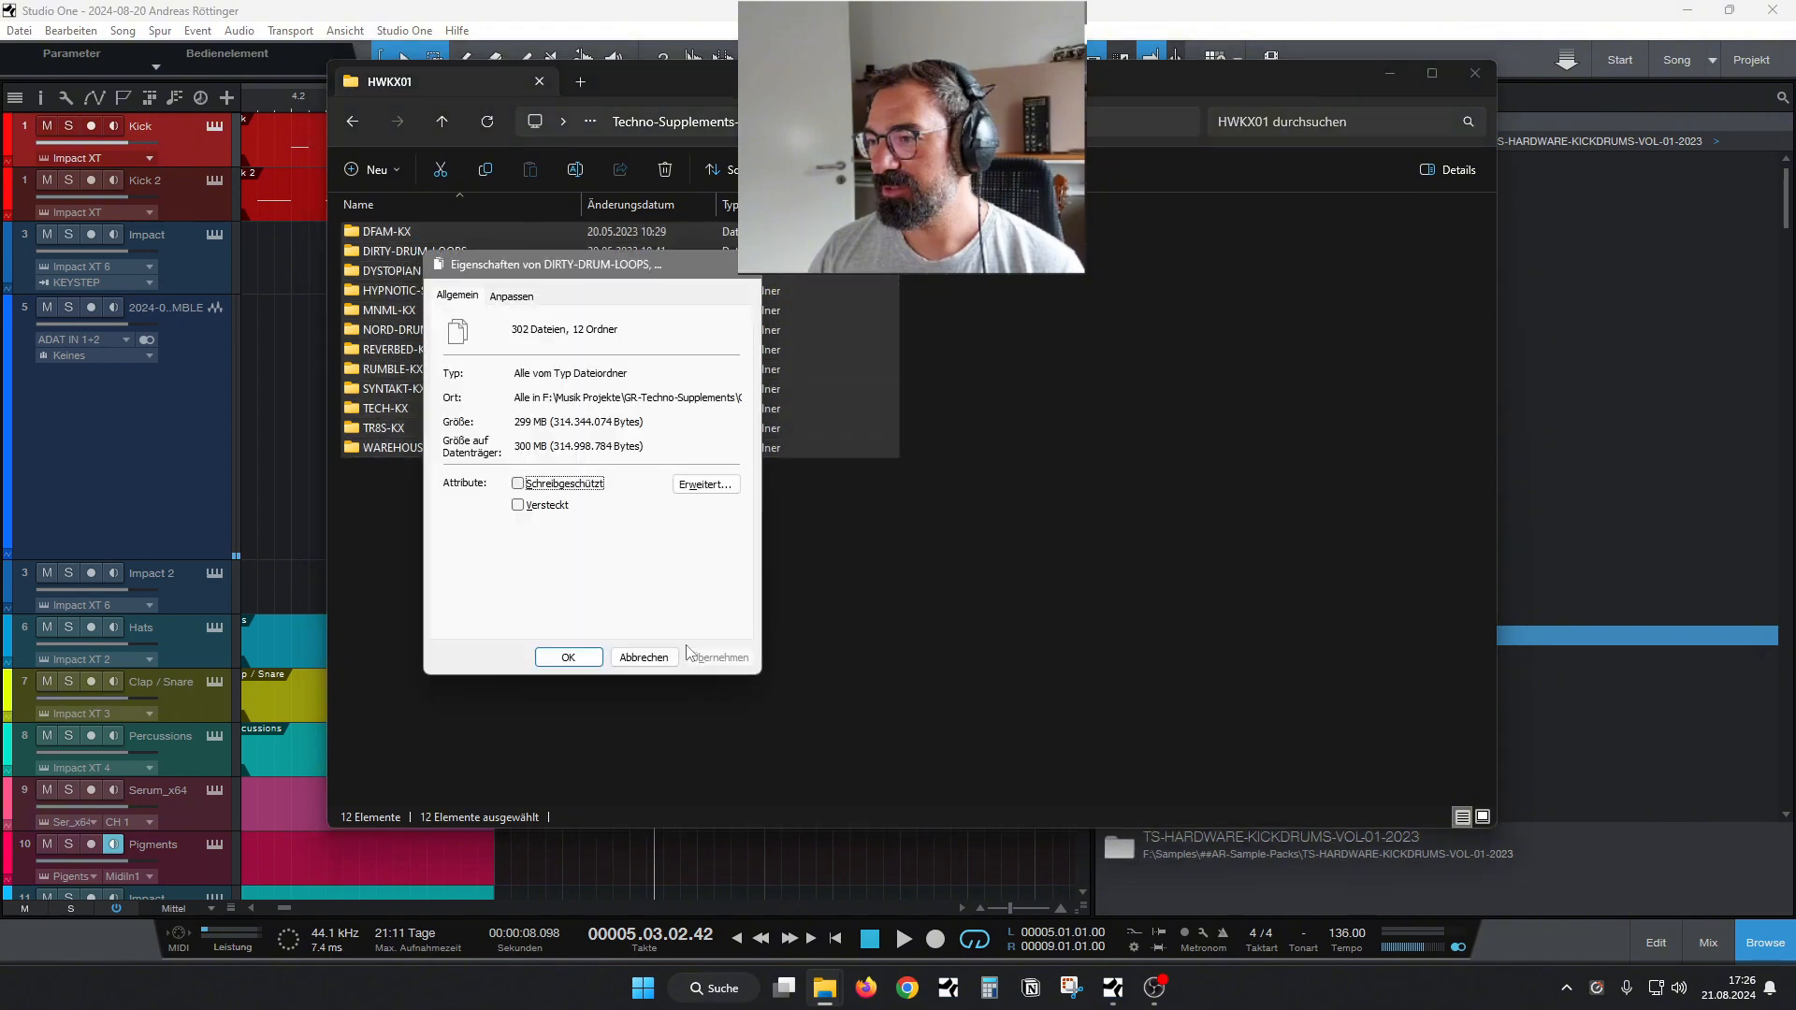
pyautogui.click(644, 658)
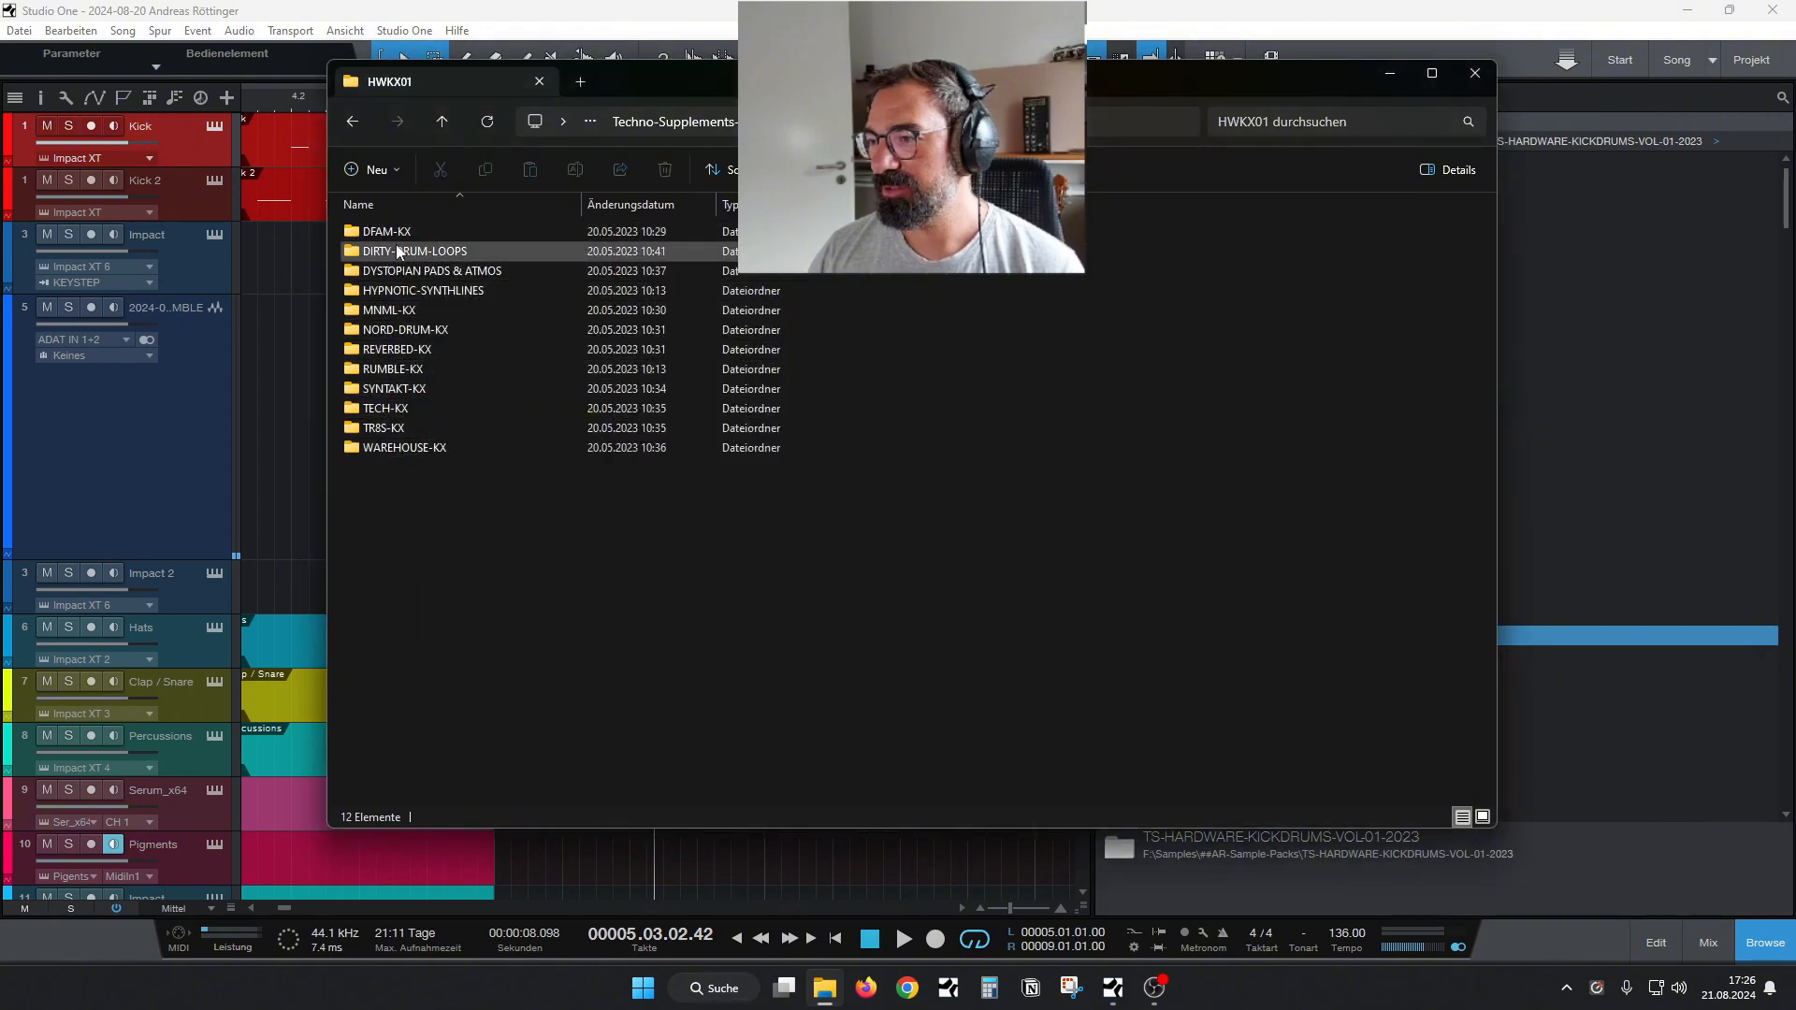
# Check the combined properties of the DIRTY-DRUM-LOOPS, DYSTOPIAN PADS & ATMOS and HYPNOTIC-SYNTHLINES folders.
pyautogui.click(396, 246)
pyautogui.keyDown('shift'); pyautogui.click(410, 289); pyautogui.keyUp('shift')
pyautogui.hotkey('alt', 'Return')
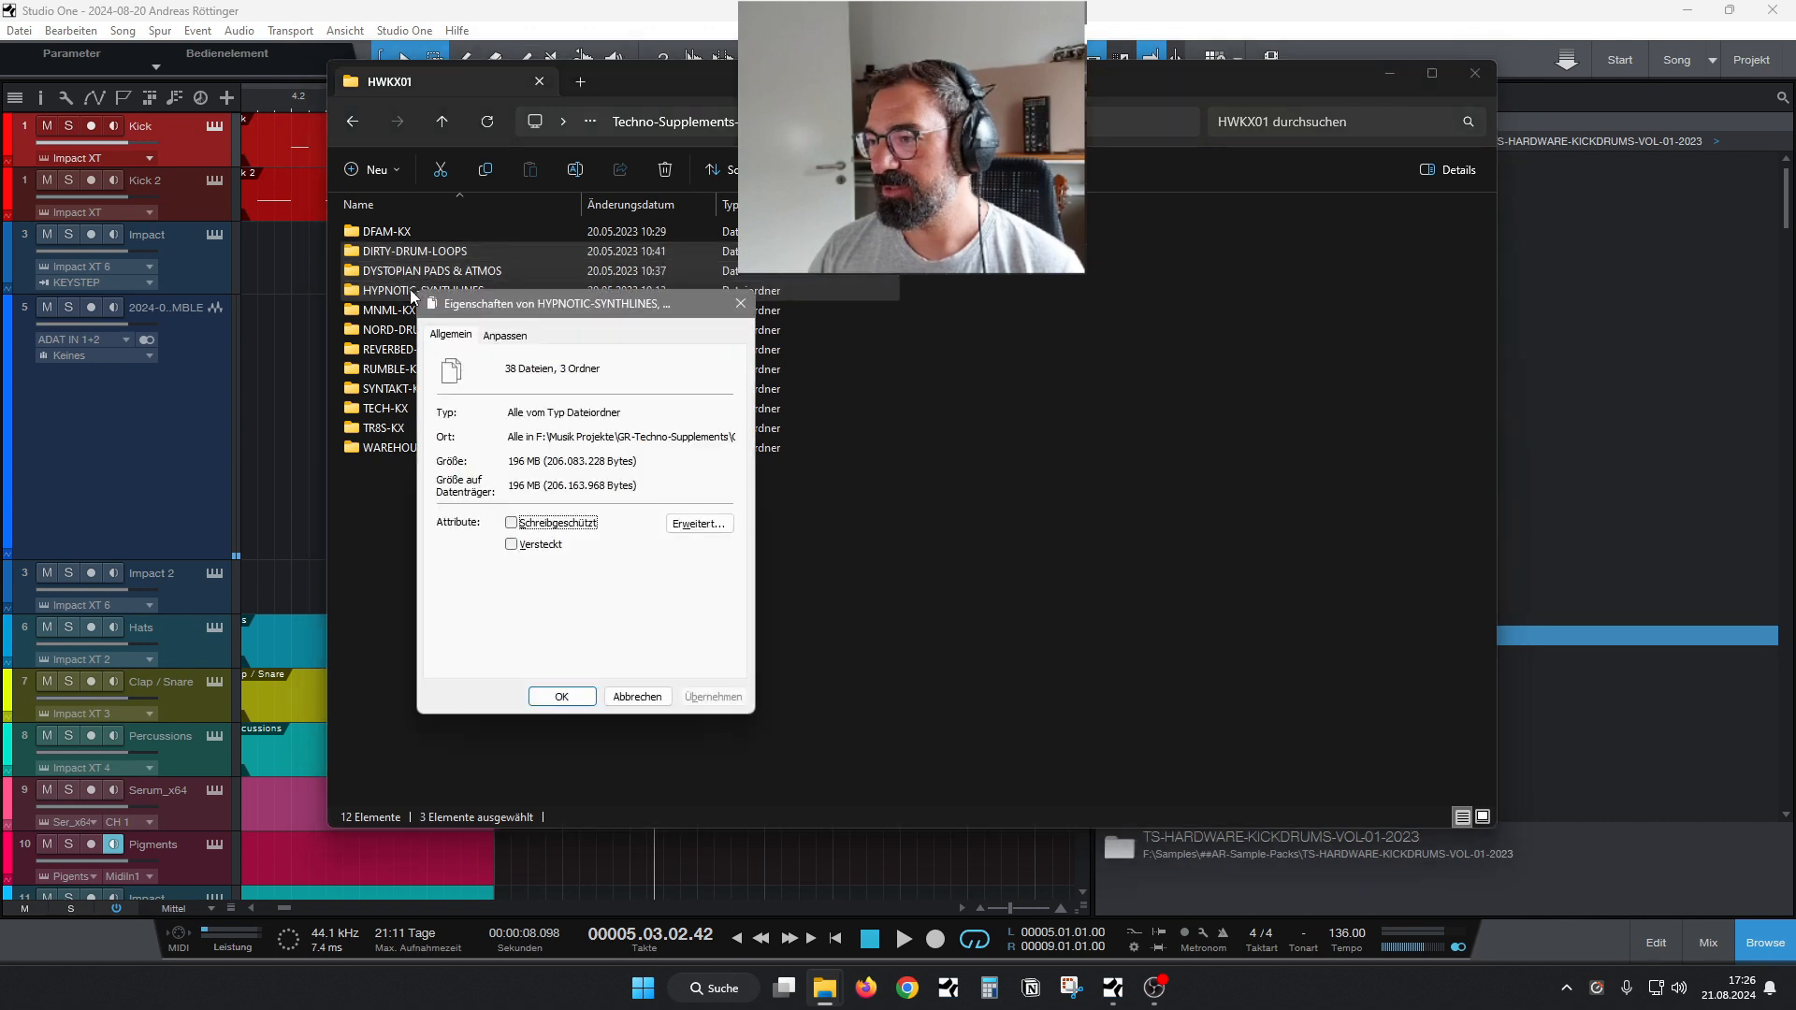
pyautogui.press('Escape')
# Check the combined properties of the nine KX kick folders, excluding loops, pads and synthlines, and close File Explorer.
pyautogui.moveTo(567, 531); pyautogui.dragTo(397, 208)
pyautogui.keyDown('ctrl'); pyautogui.click(402, 298); pyautogui.keyUp('ctrl')
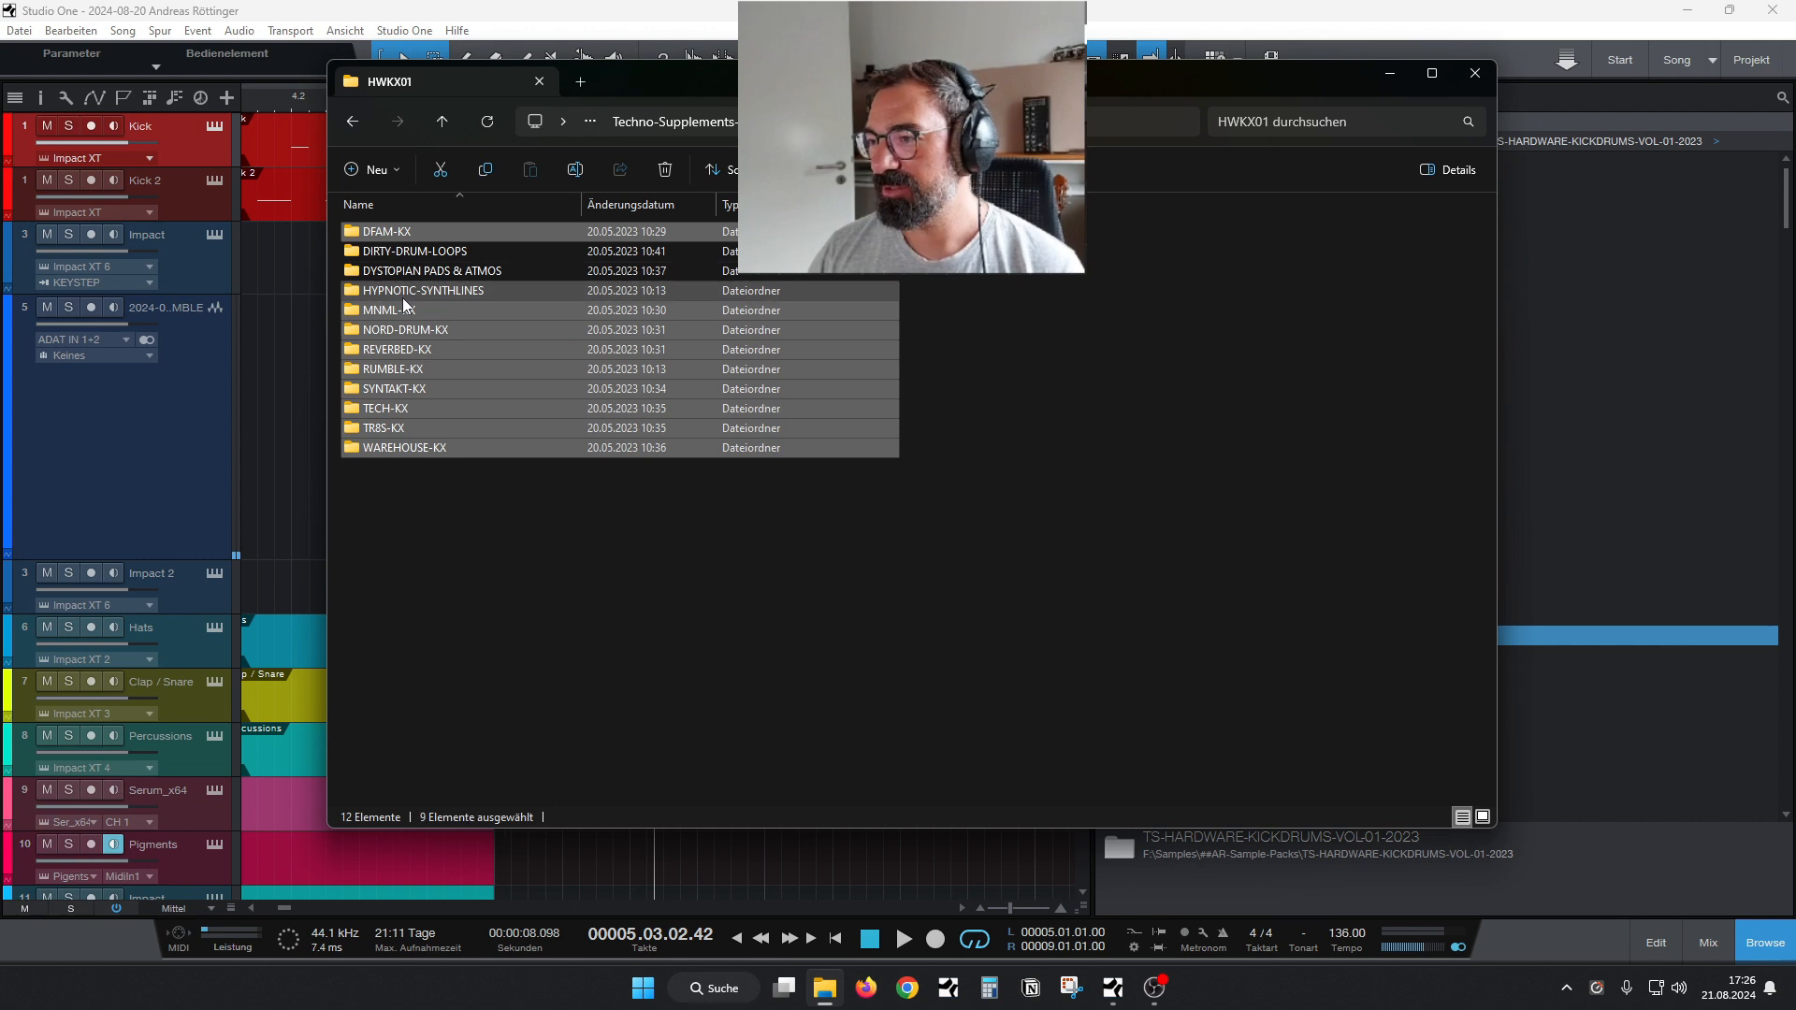
pyautogui.hotkey('alt', 'Return')
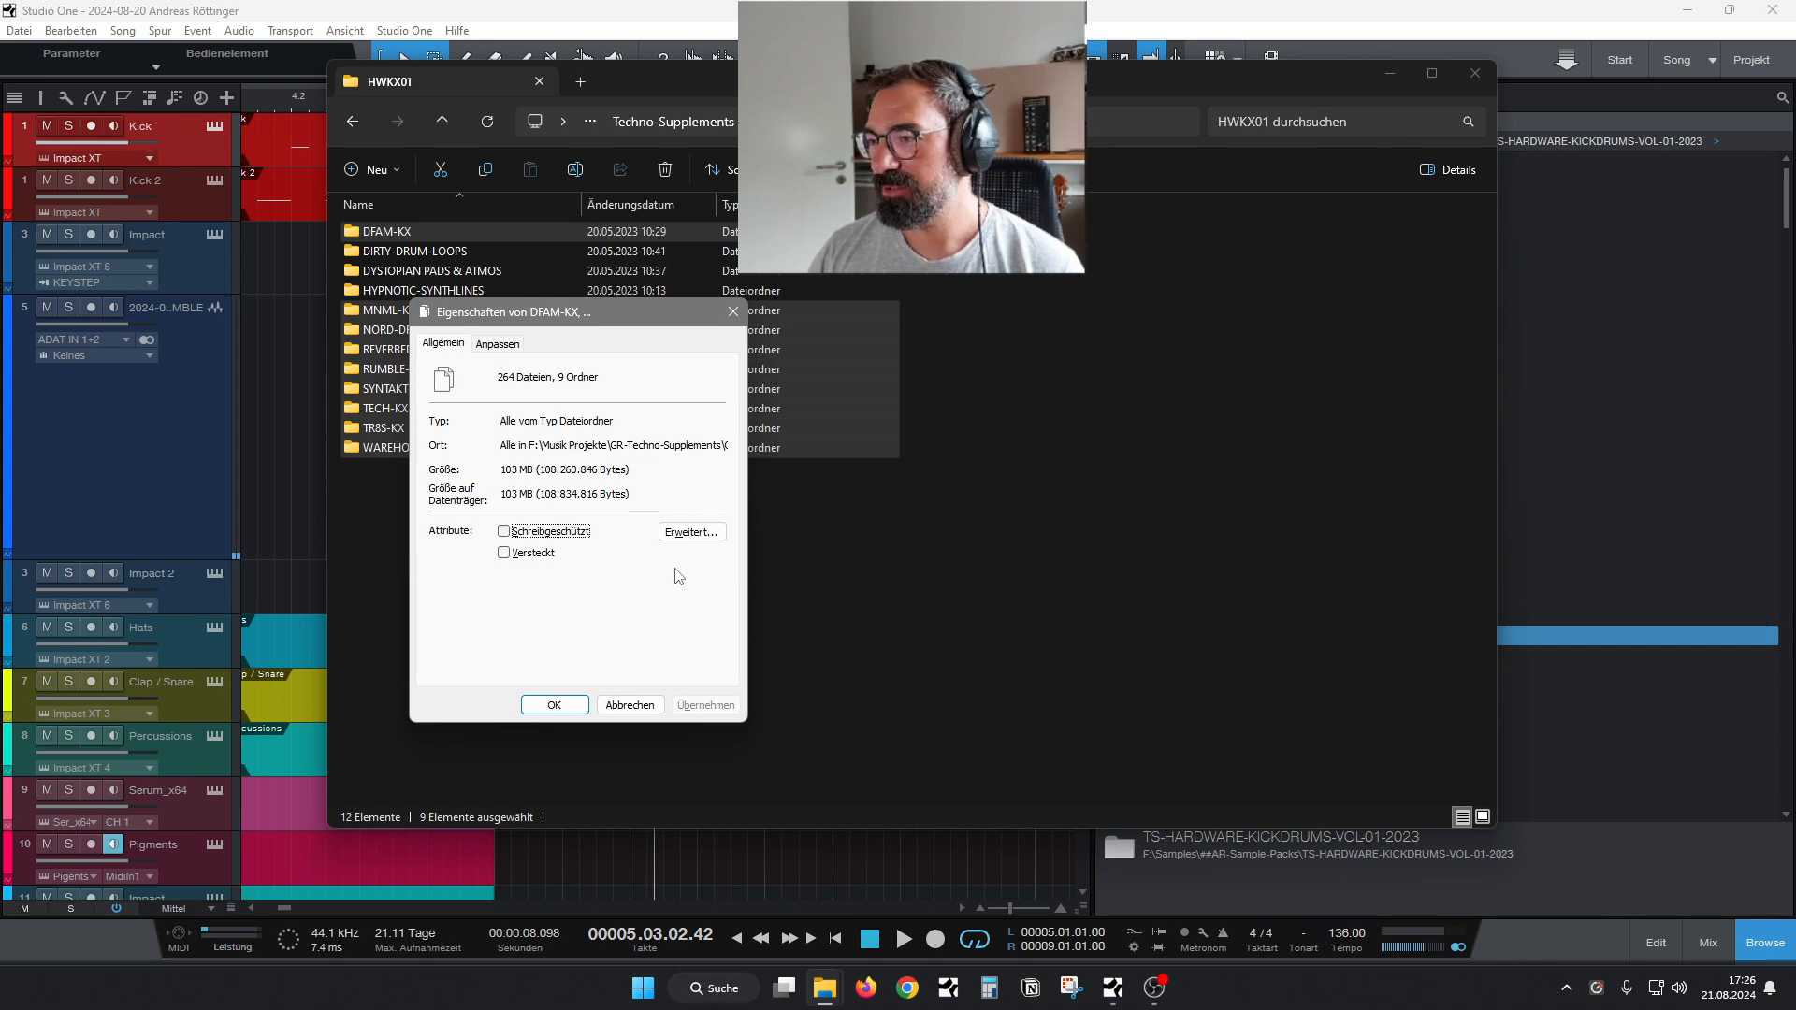
pyautogui.click(574, 711)
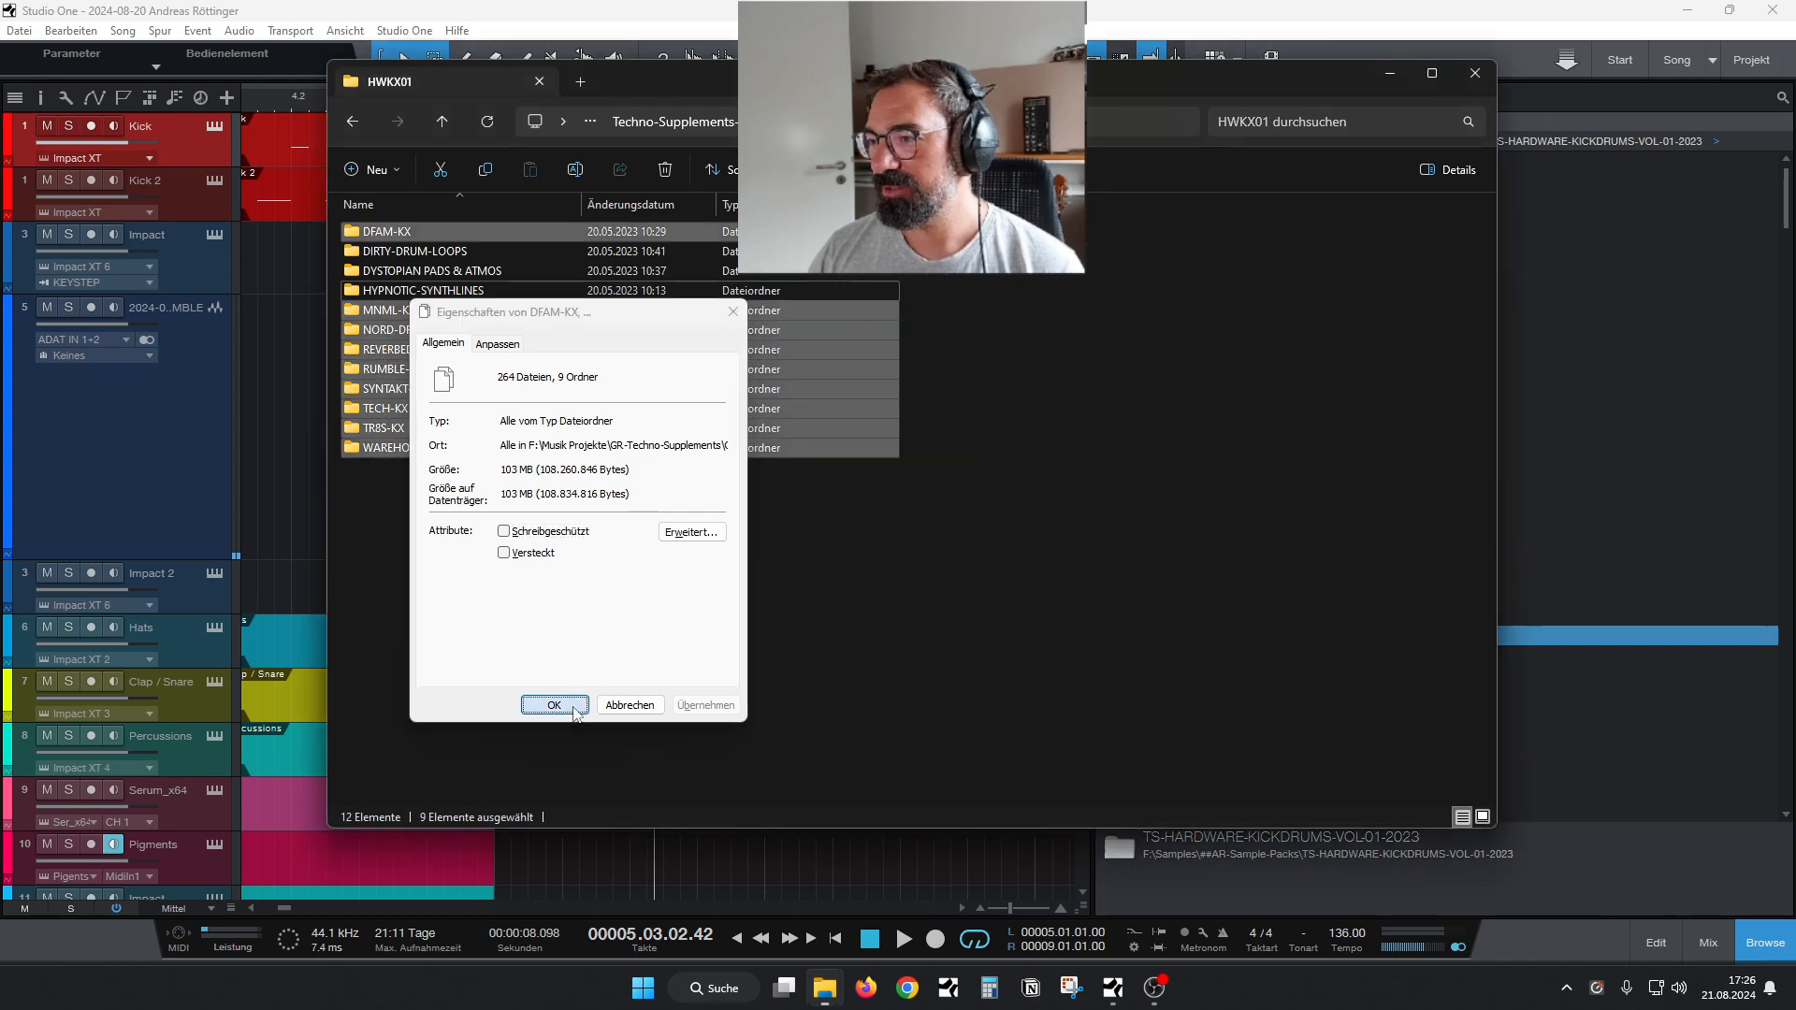
pyautogui.hotkey('alt', 'F4')
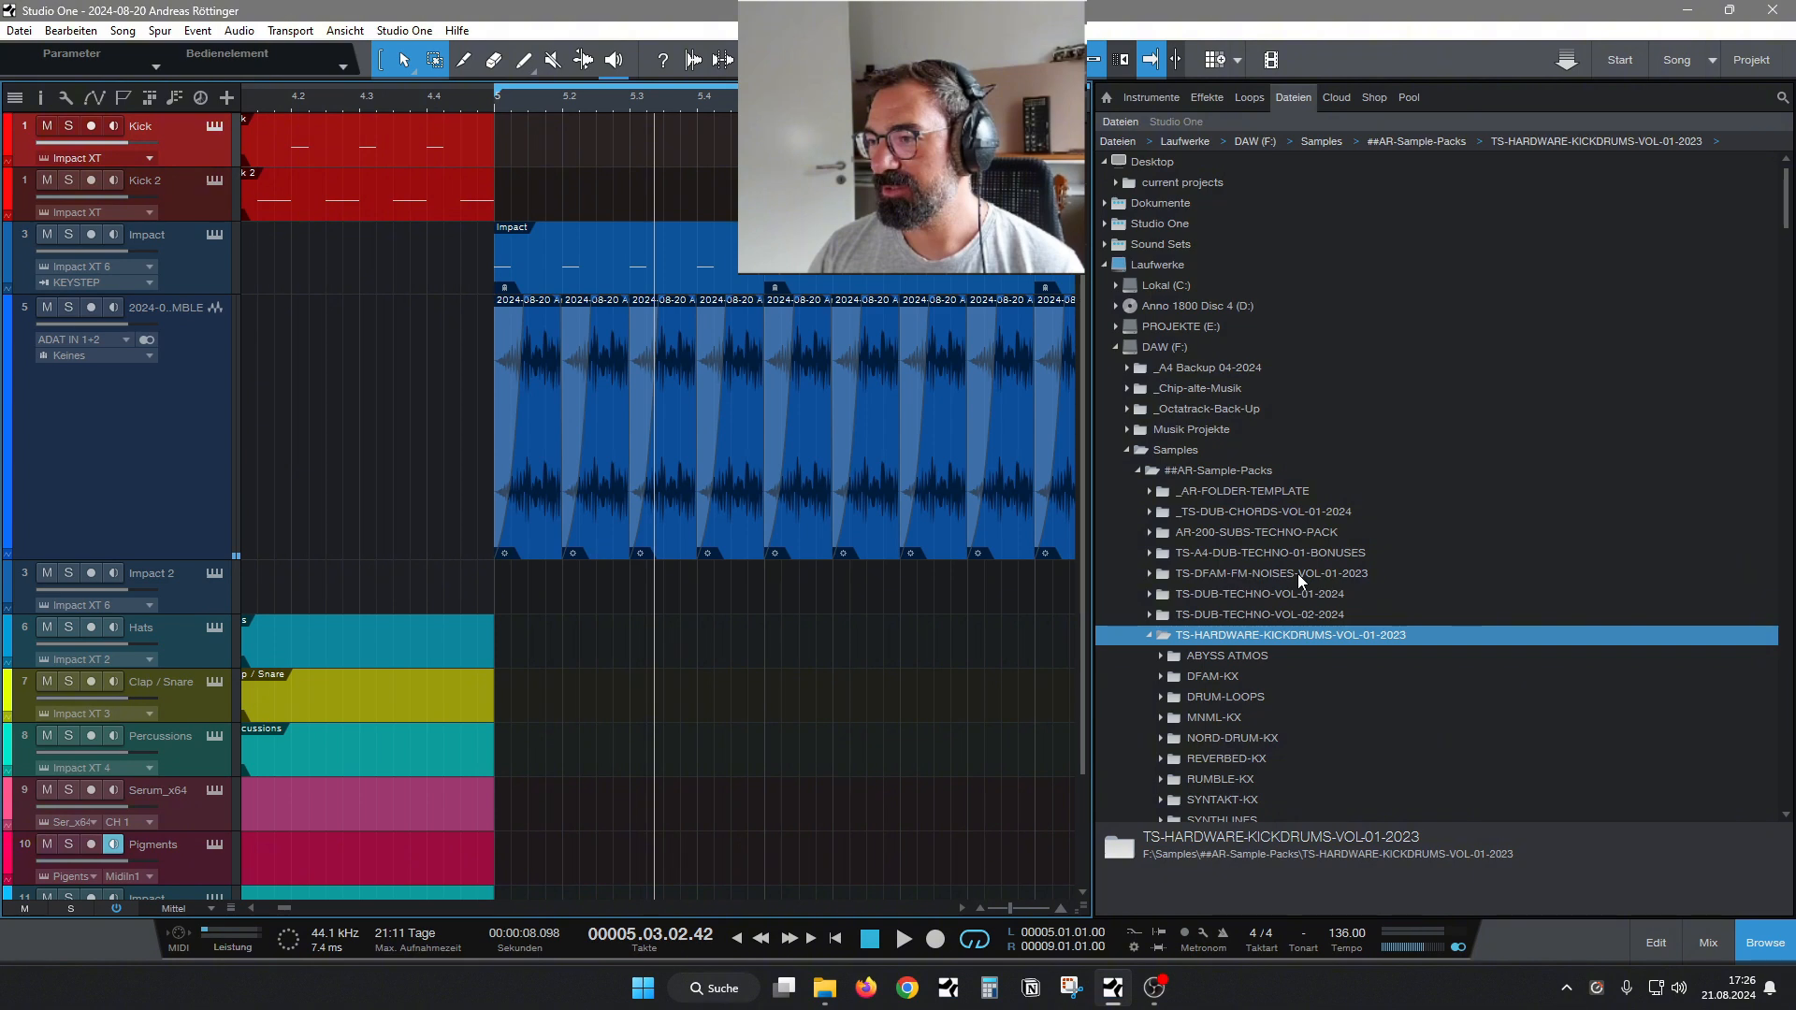